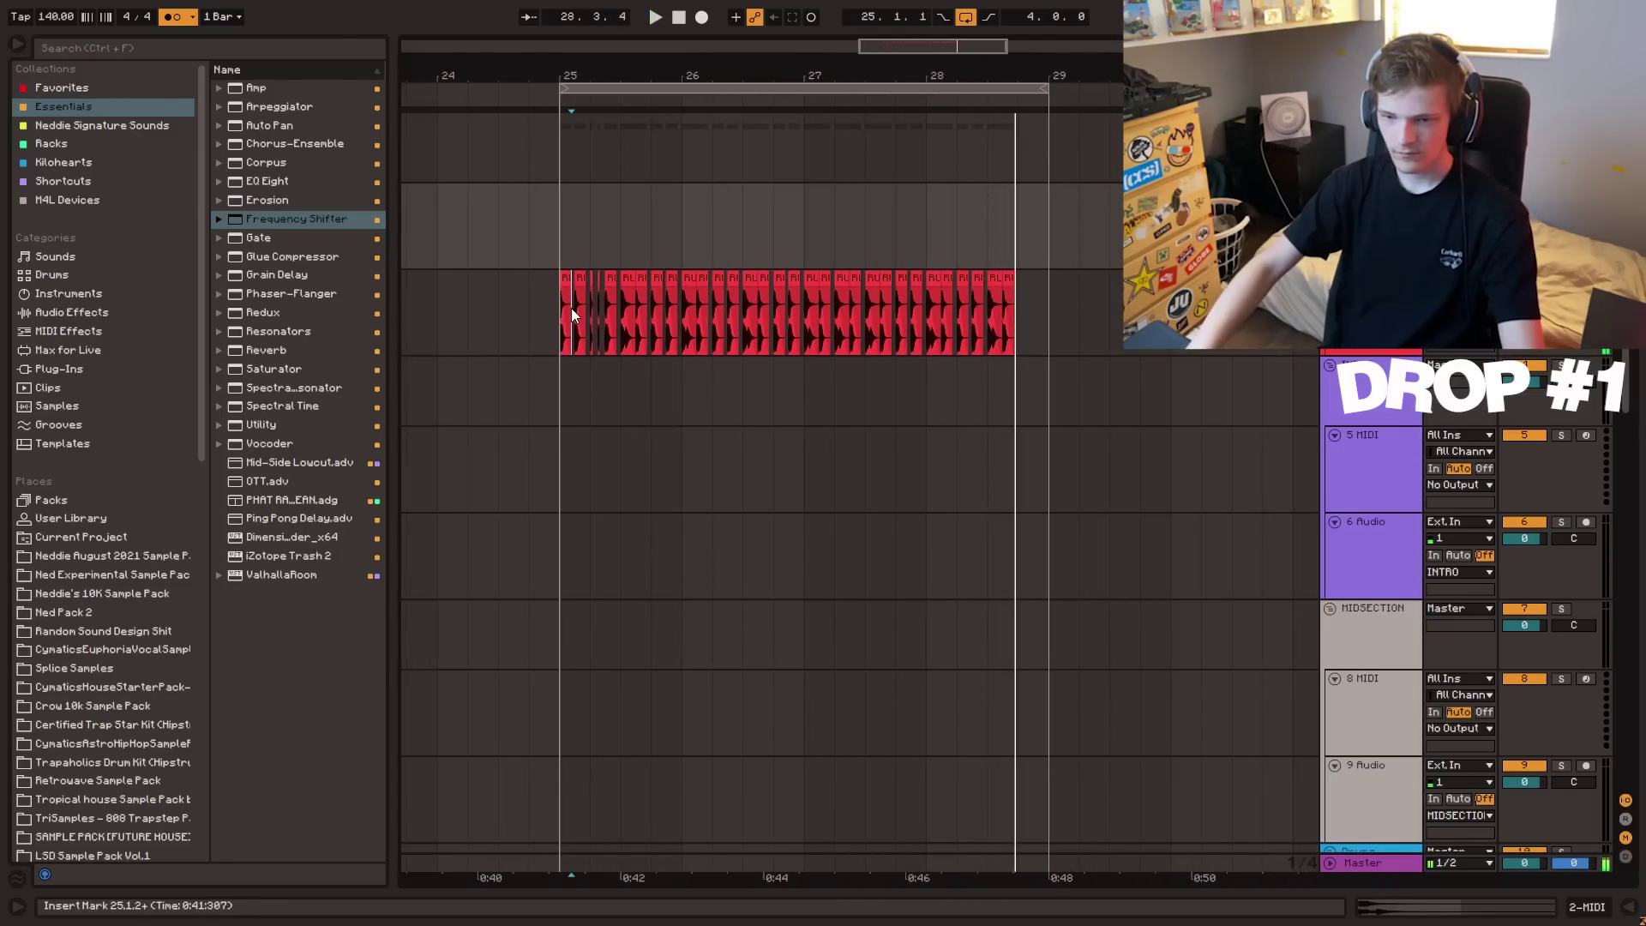
- Insert a new MIDI track above the chopped audio track and load Operator from the Favorites onto it
key("space")
key("ctrl+shift+t")
left_click(86, 89)
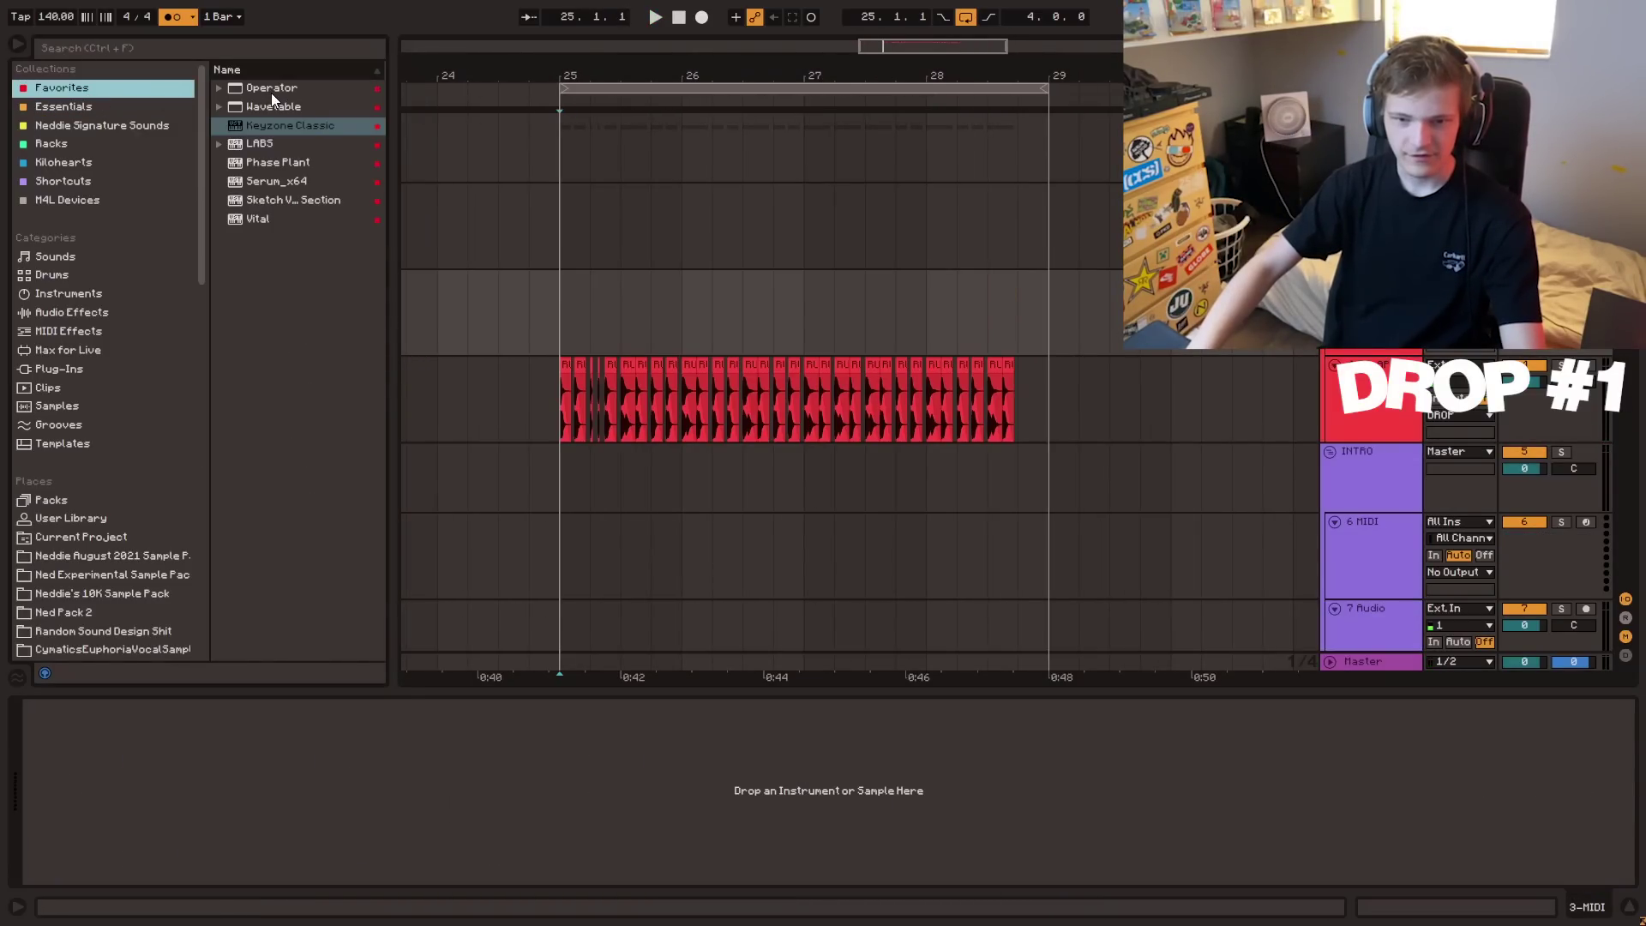
double_click(271, 88)
left_click_drag(696, 871, 695, 836)
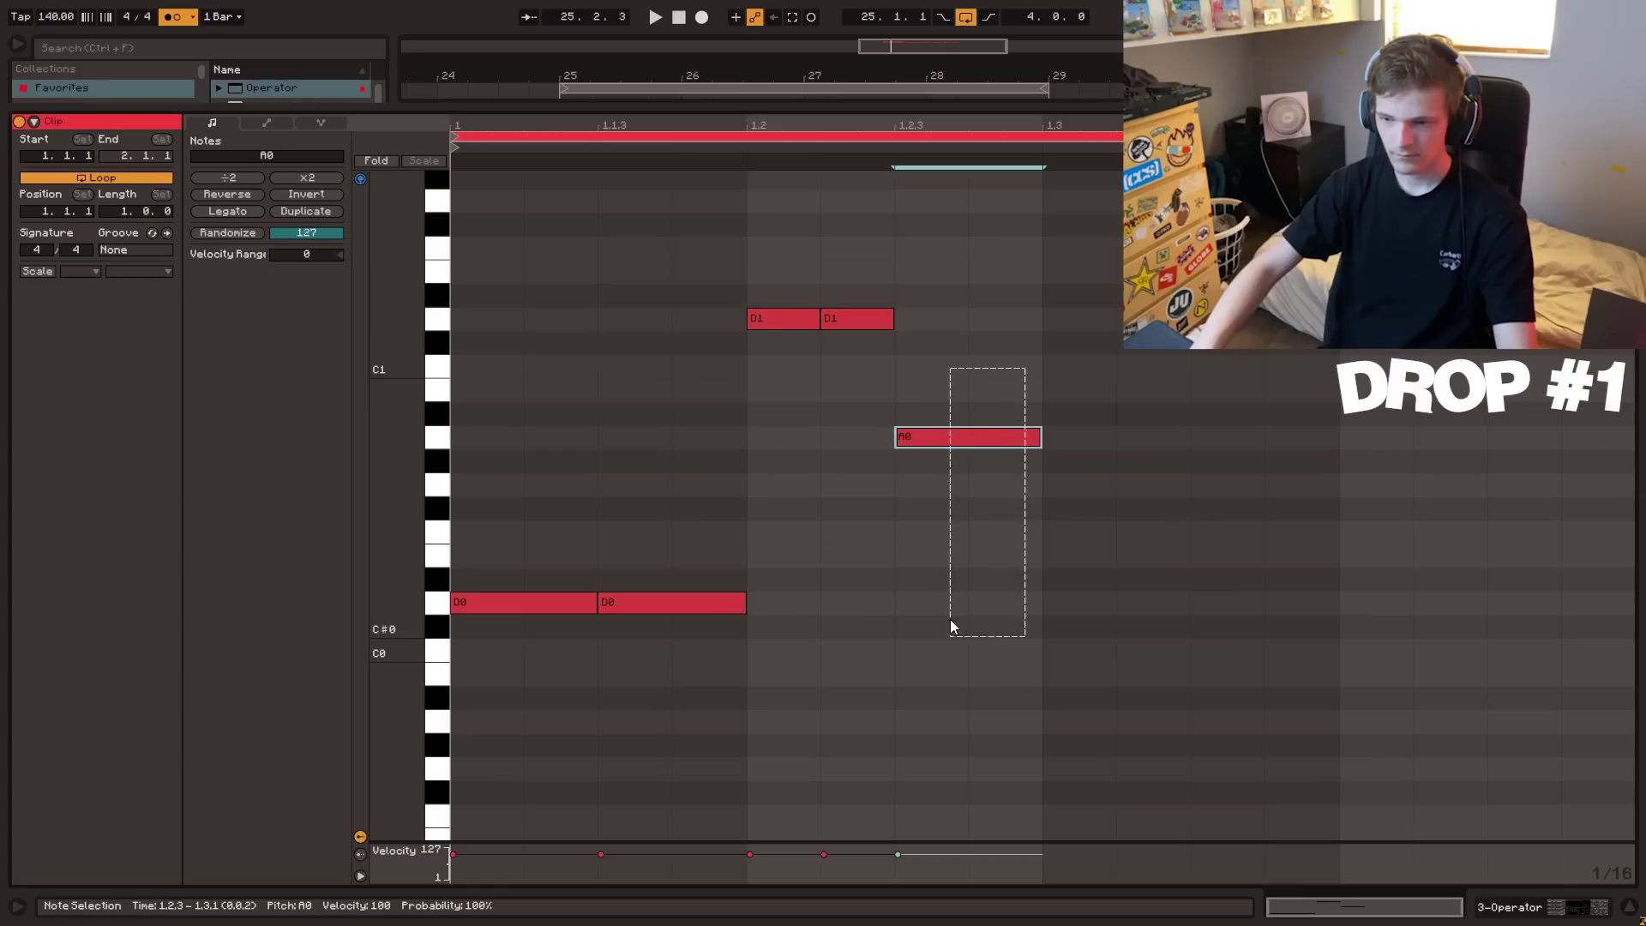
- Fill the rest of the one-bar Operator clip with repeated D0 notes and play the pattern back
scroll(791, 526, "down", 5)
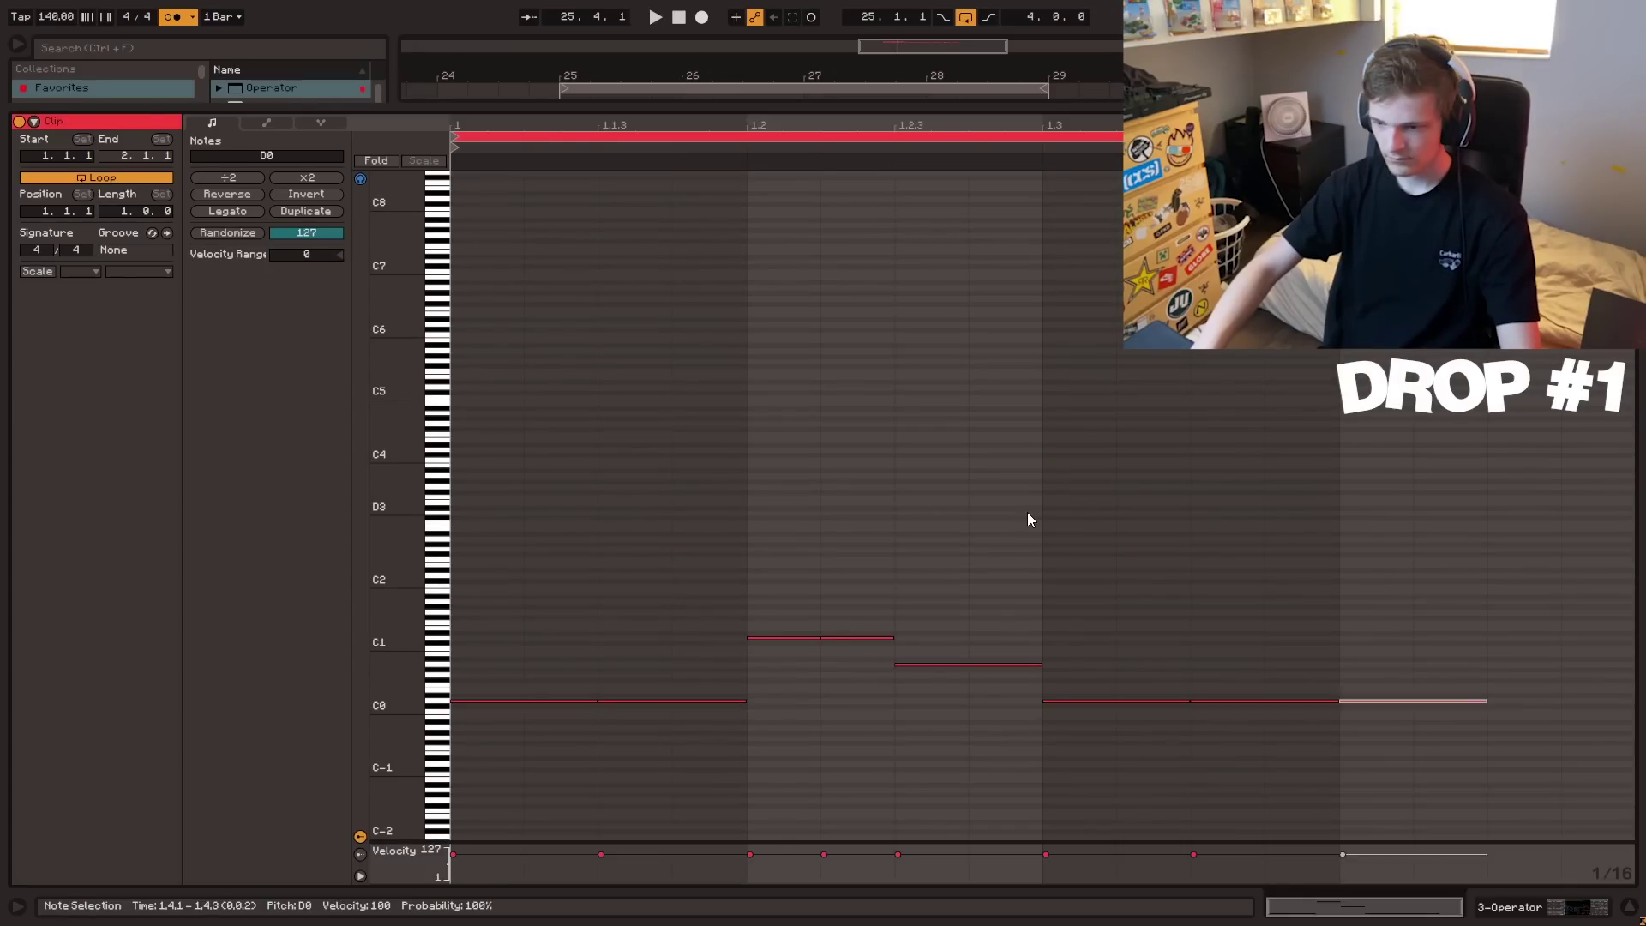
key("ctrl+d")
key("space")
left_click(1028, 514)
key("ctrl+alt+l")
scroll(641, 397, "up", 3)
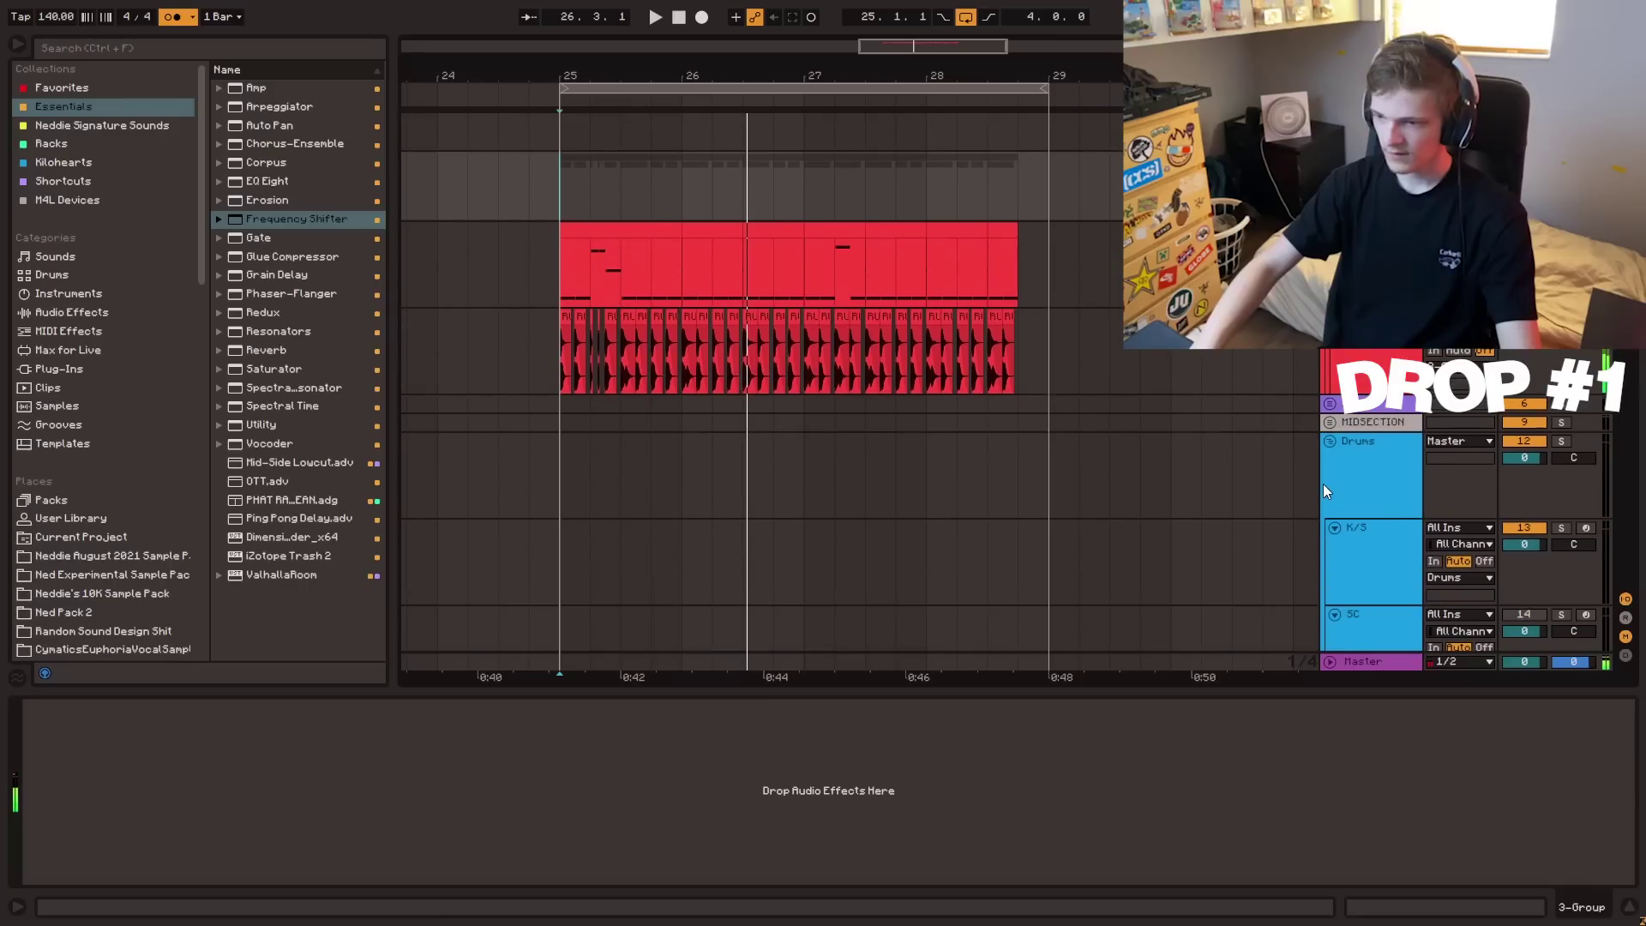
- Search the library for kick and load the NEONIX Avant Kick 19 sample onto the C1 pad of the K/S drum rack
key("ctrl+f")
type("kick")
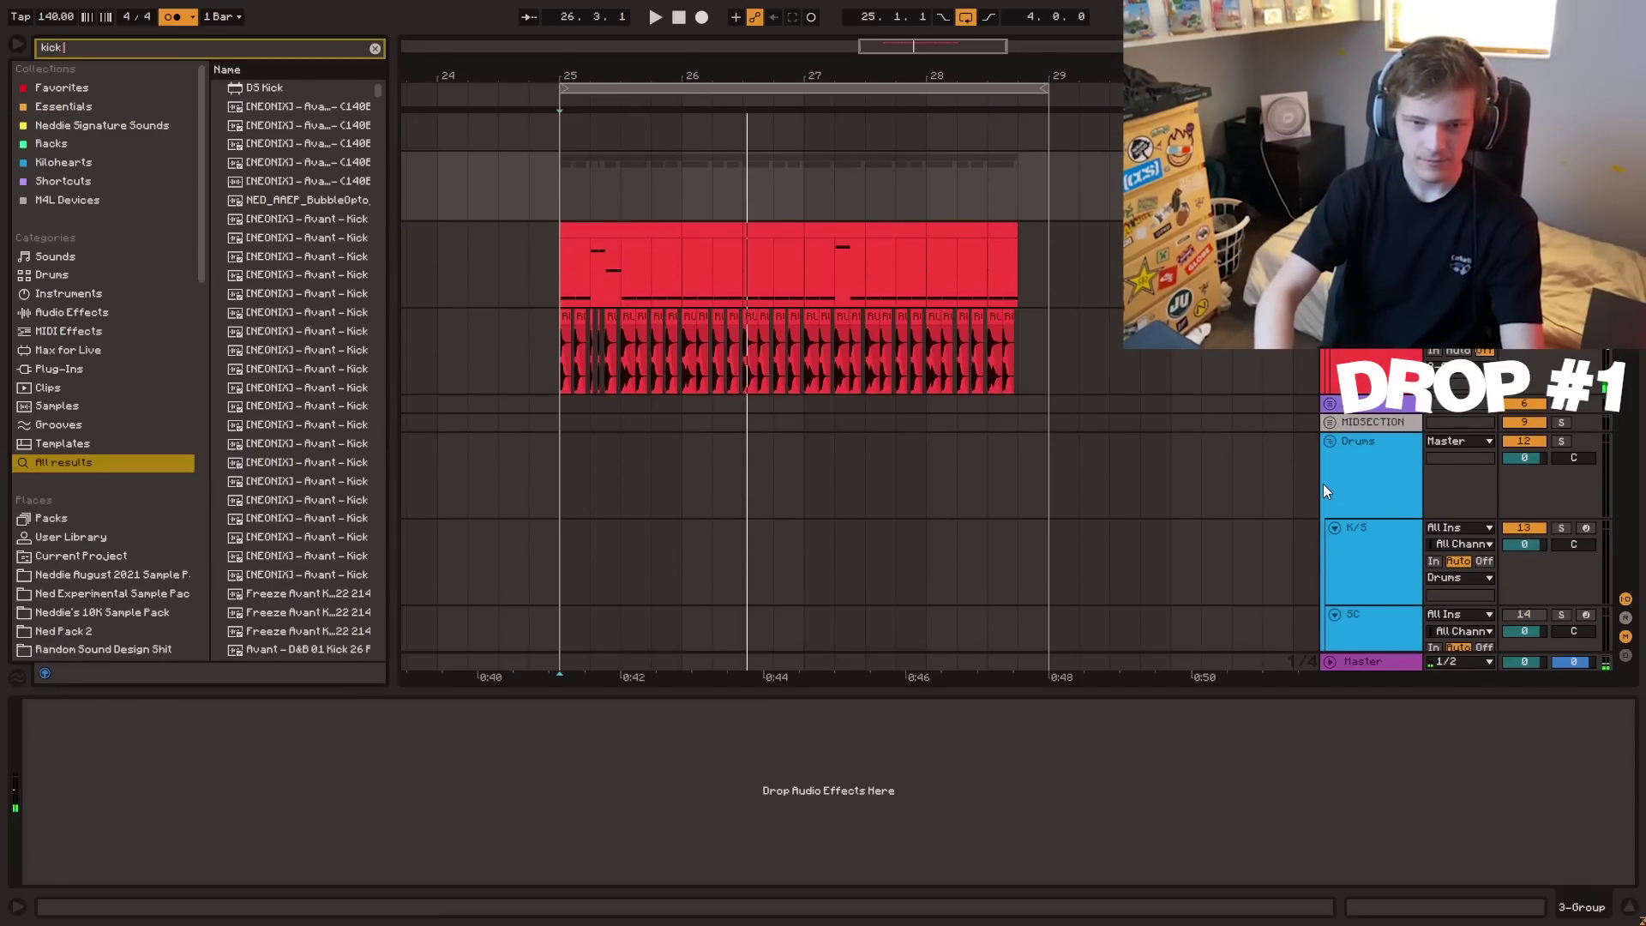
scroll(290, 271, "down", 3)
left_click(298, 288)
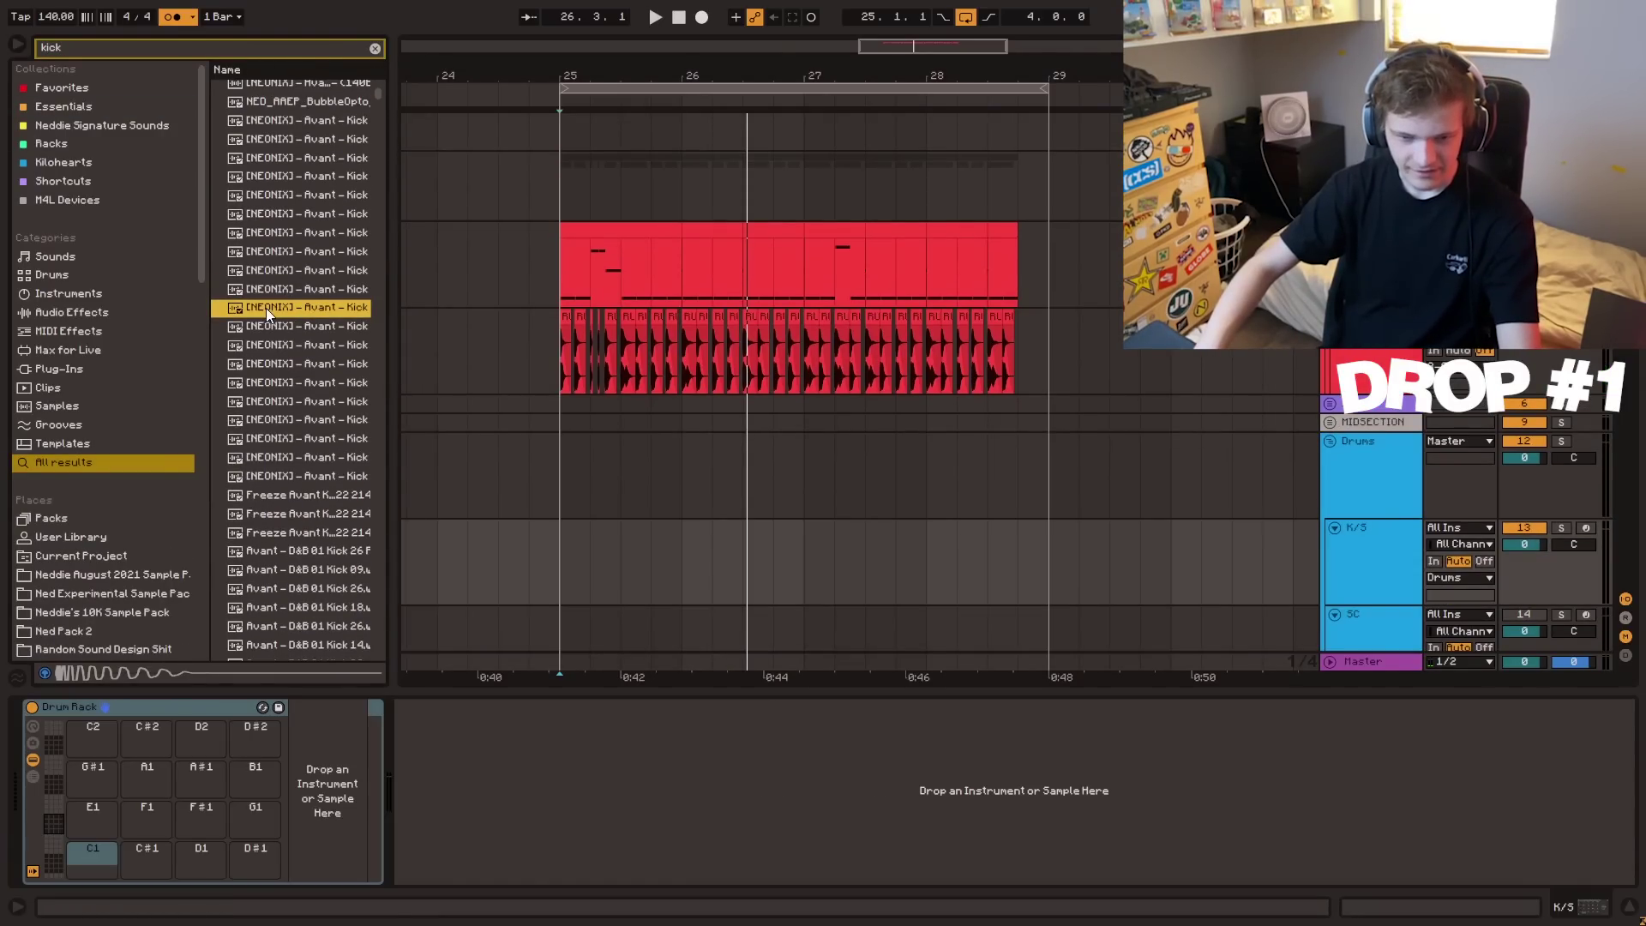
left_click_drag(261, 311, 92, 864)
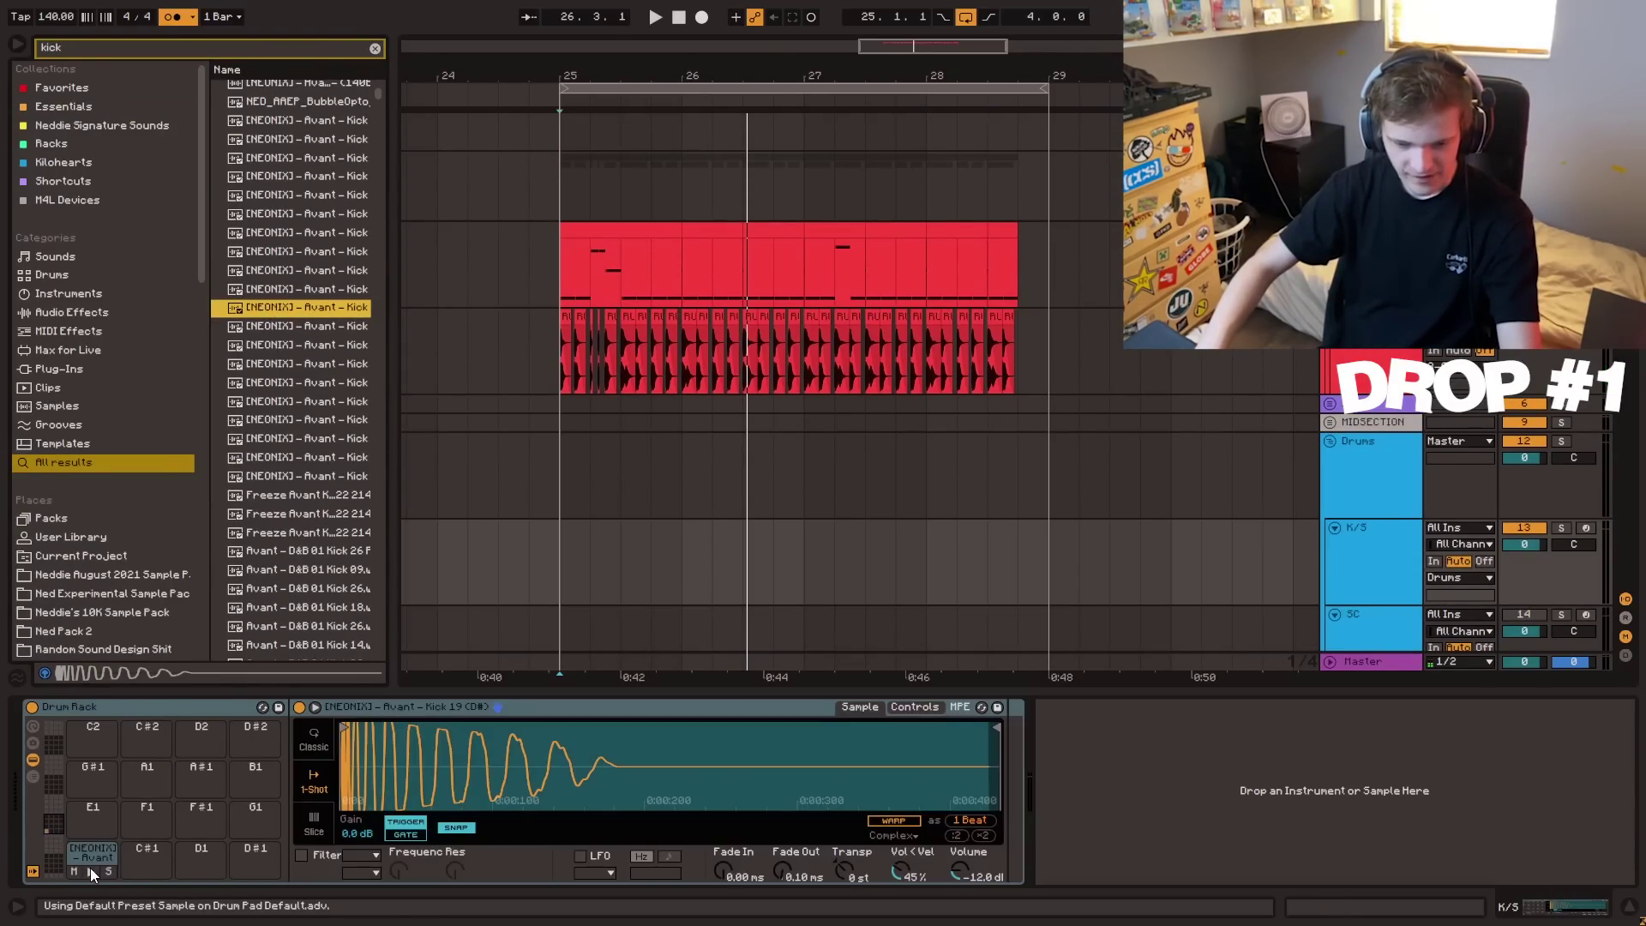
- Trim the kick sample's start slightly and pull its end in to where the waveform dies out, auditioning the pad
scroll(350, 727, "up", 3)
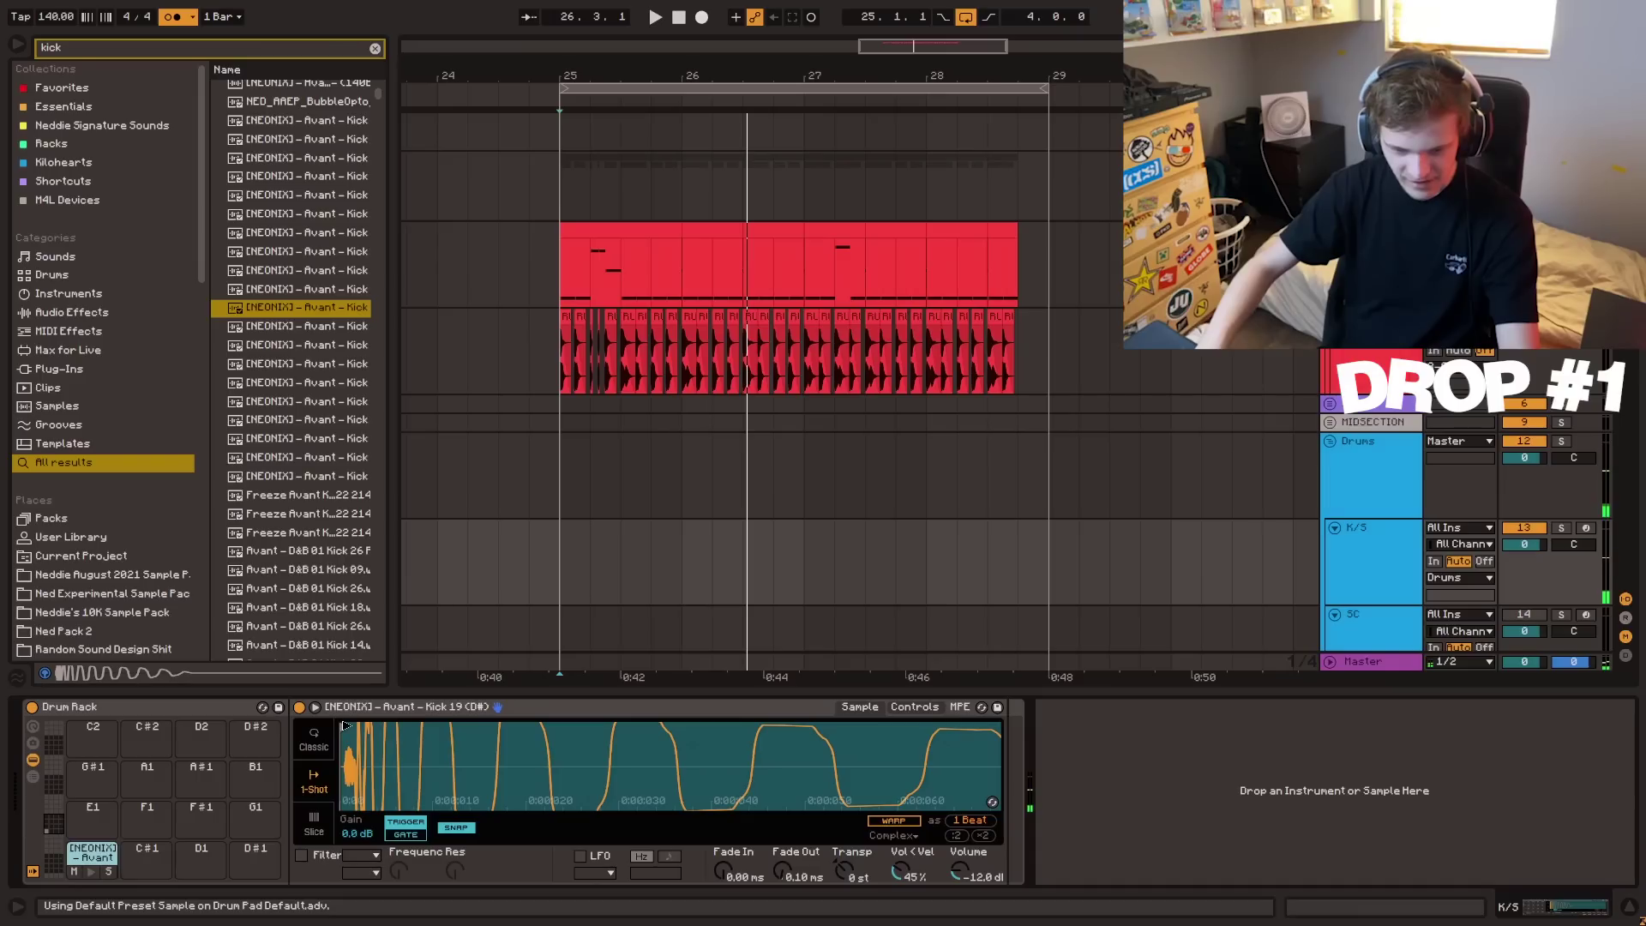
left_click_drag(345, 726, 370, 727)
left_click(94, 873)
scroll(598, 747, "down", 4)
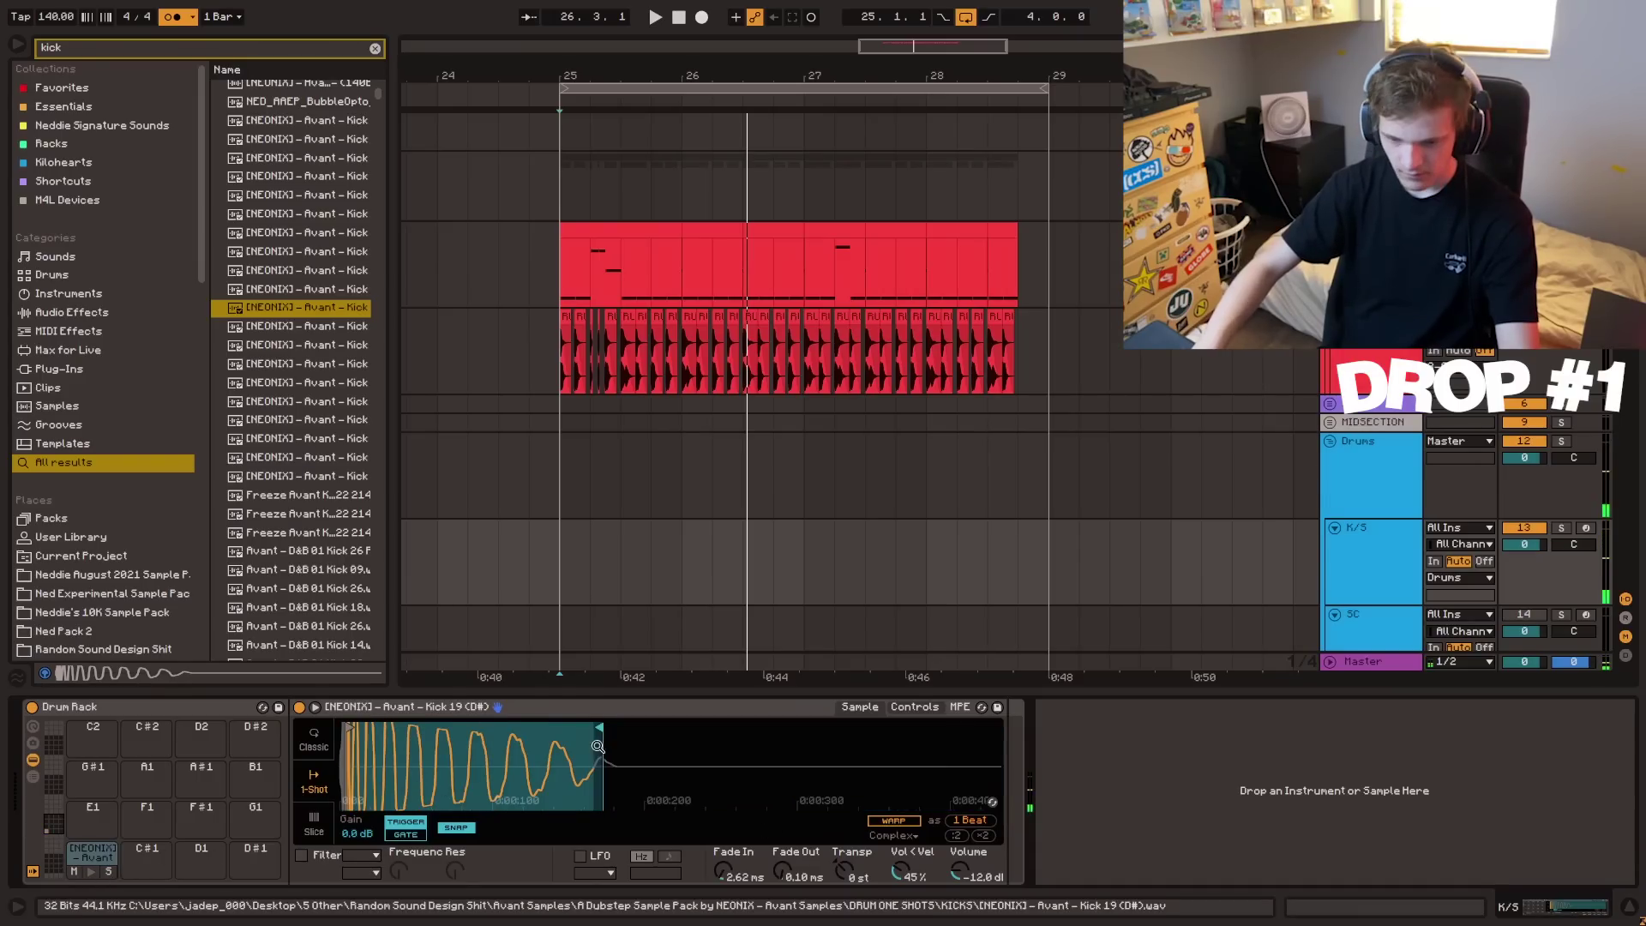
left_click_drag(598, 728, 592, 728)
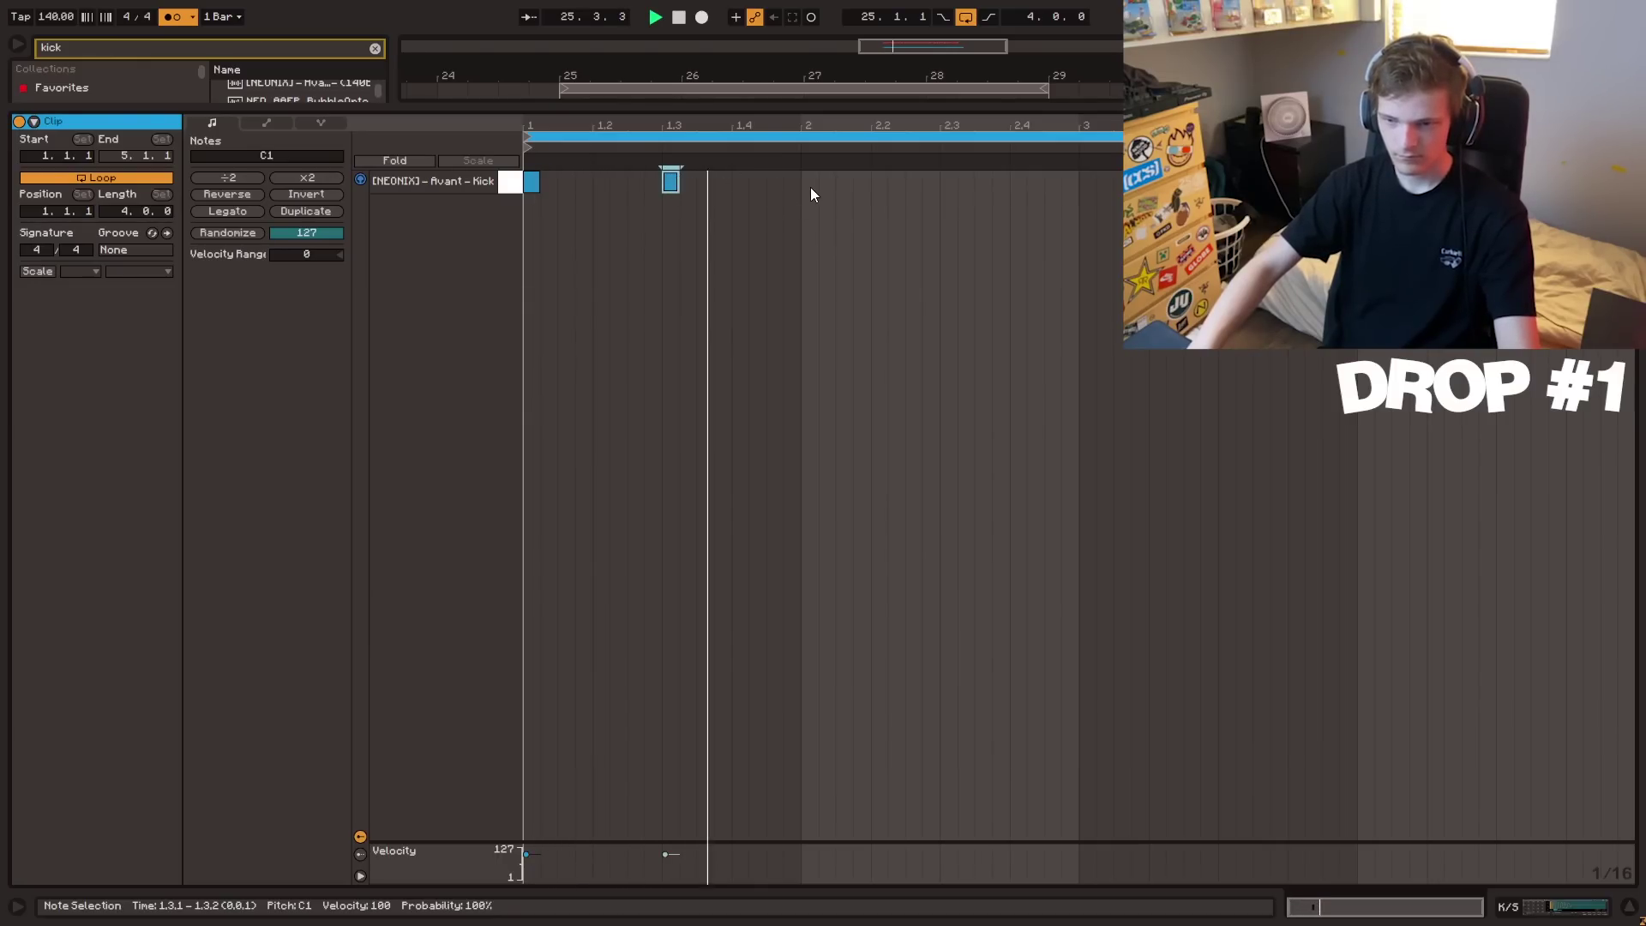
- Repeat the kick every two beats through the four-bar clip and copy the clip onto the SC track
left_click_drag(811, 188, 527, 181)
key("ctrl+d")
key("ctrl+d")
key("ctrl+d")
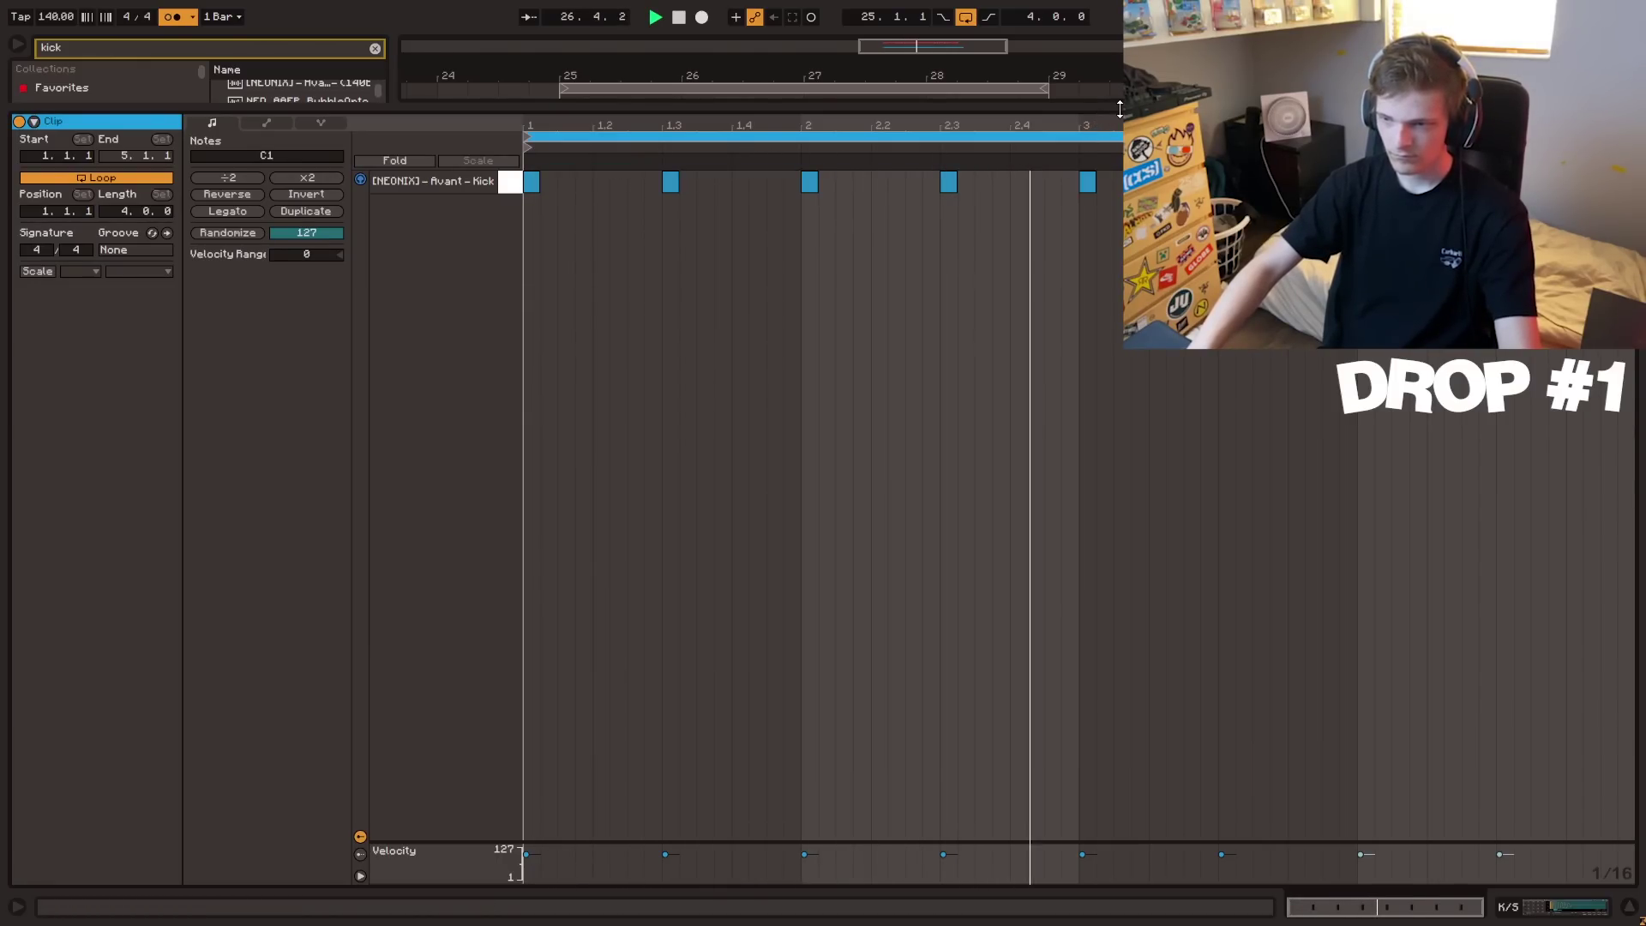
left_click_drag(1119, 109, 1029, 857)
left_click_drag(632, 240, 639, 335)
scroll(655, 425, "up", 3)
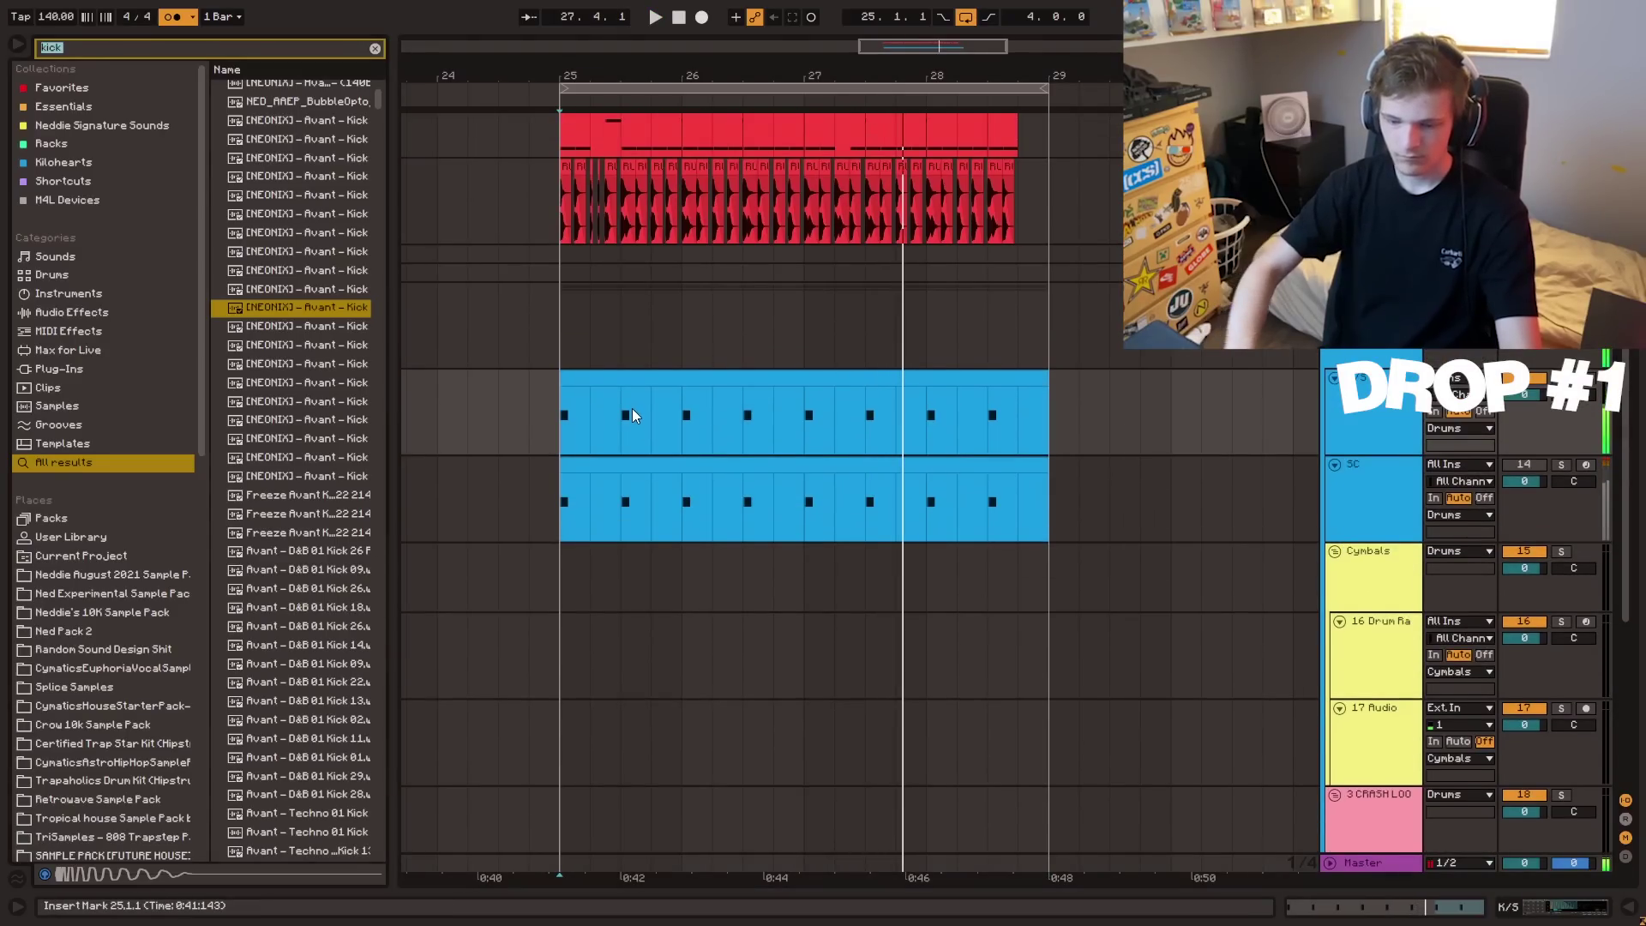
- Search the library for clap, audition the Avant clap samples and pick Avant Clap 18
left_click(312, 421)
scroll(290, 474, "up", 2)
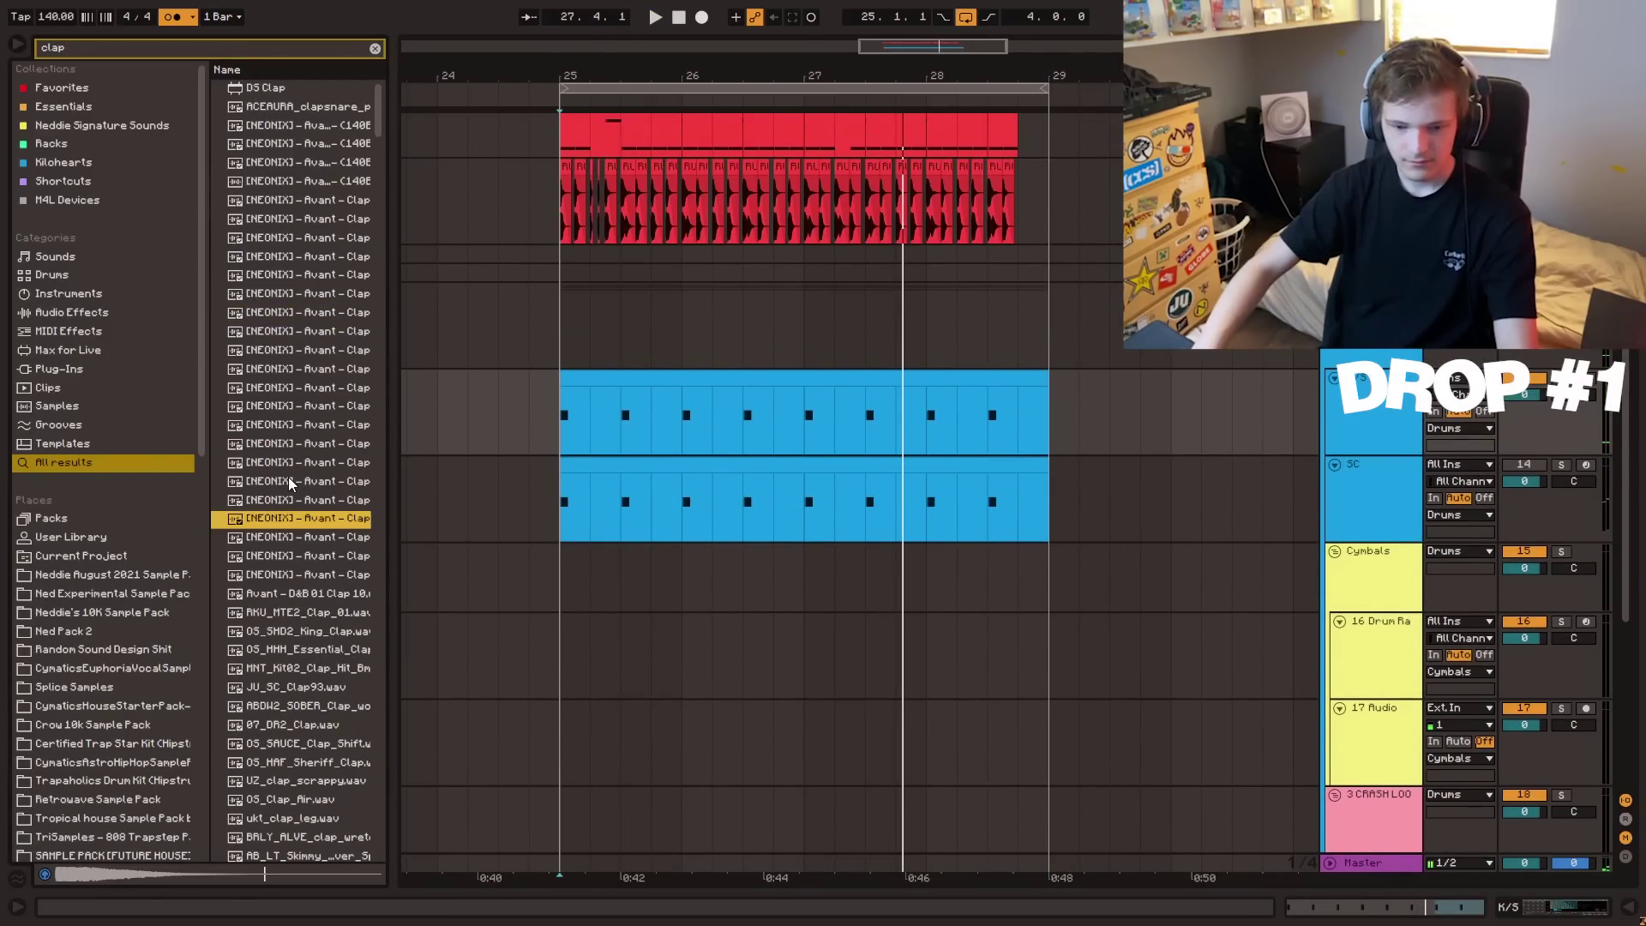
key("Up")
key("Down")
key("Down")
key("Down")
key("Down")
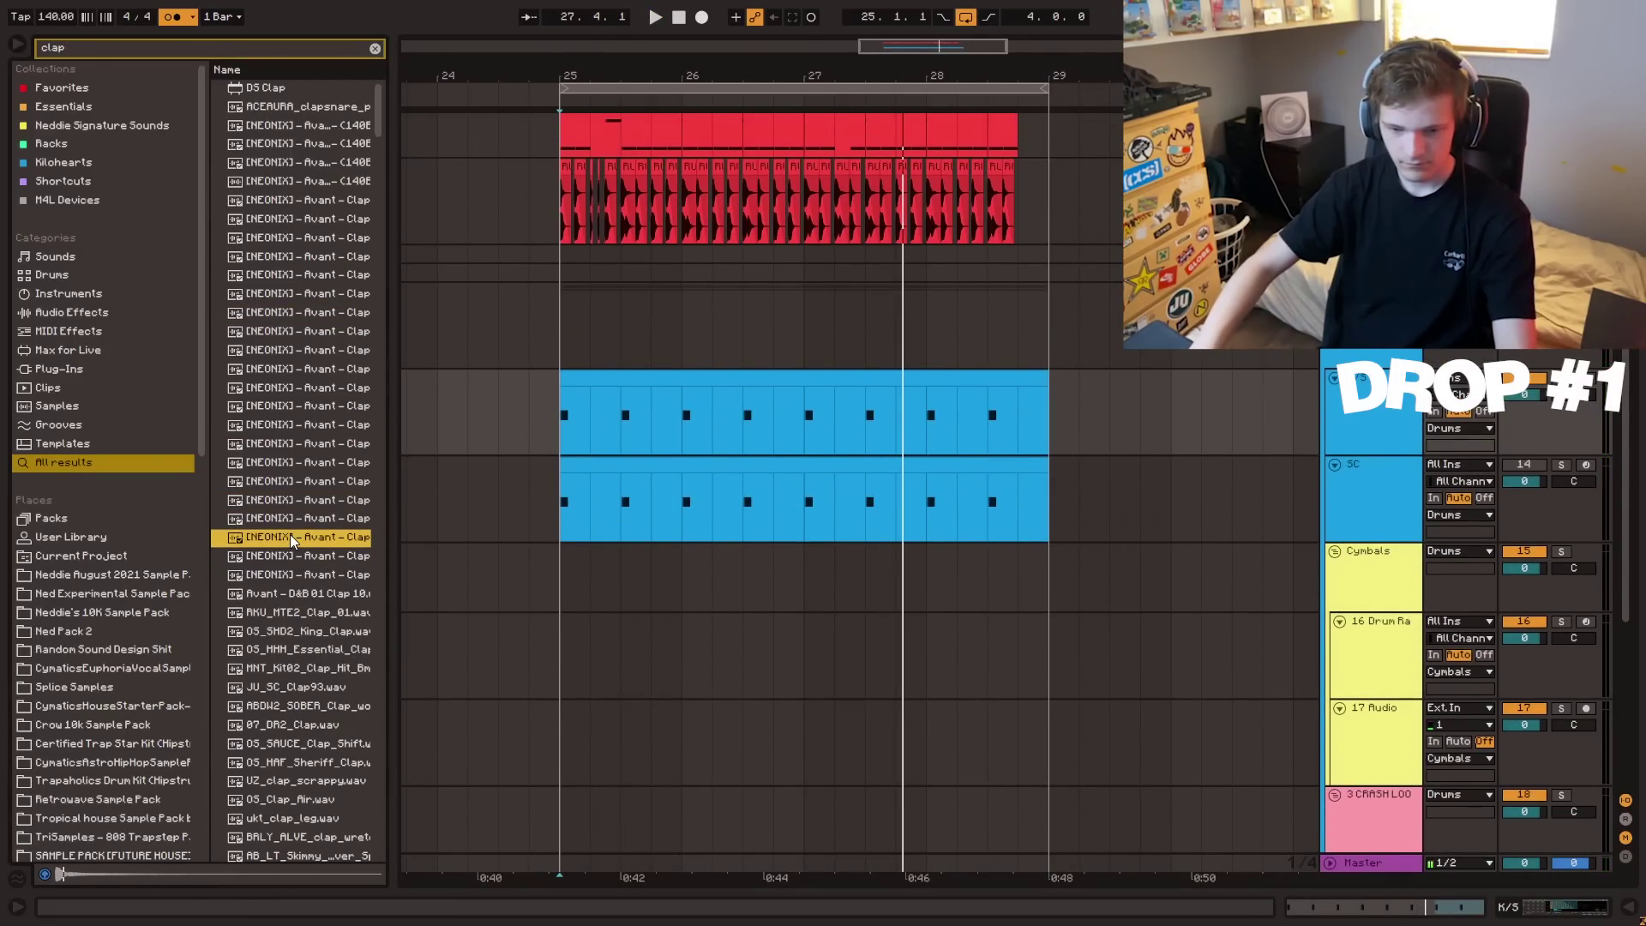
left_click(300, 538)
- Load the clap onto the C#1 pad and shorten it, with a 32.8 ms fade-out, -7 st transposition and 5.71 dB volume
double_click(1372, 408)
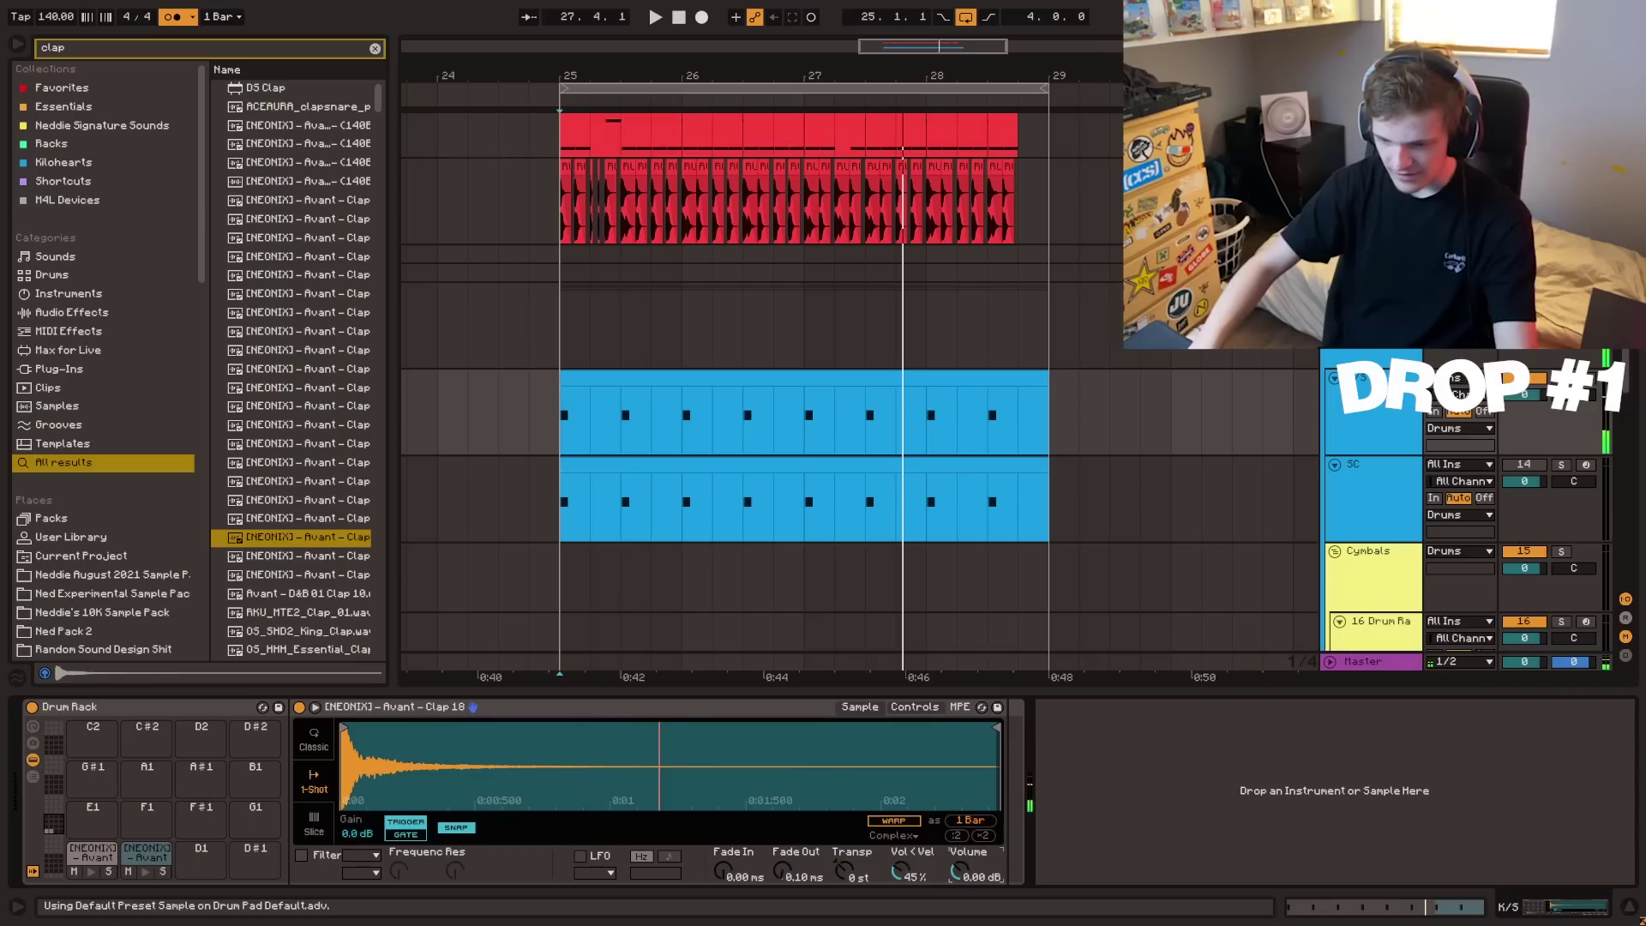
left_click_drag(999, 748, 380, 746)
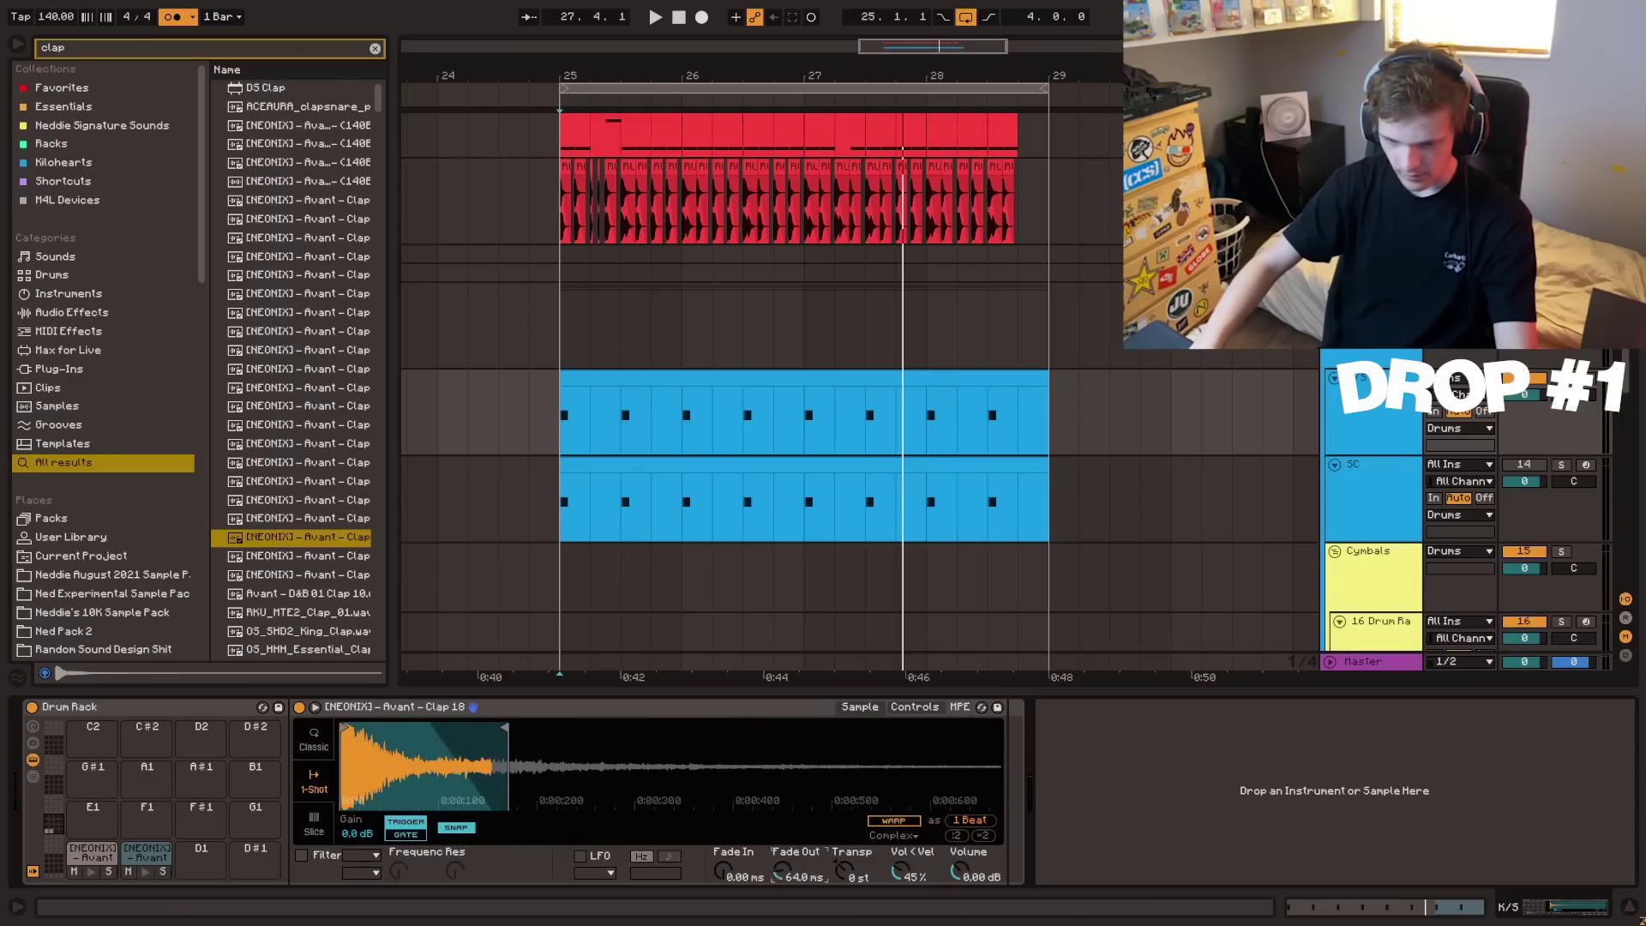
left_click_drag(782, 870, 782, 857)
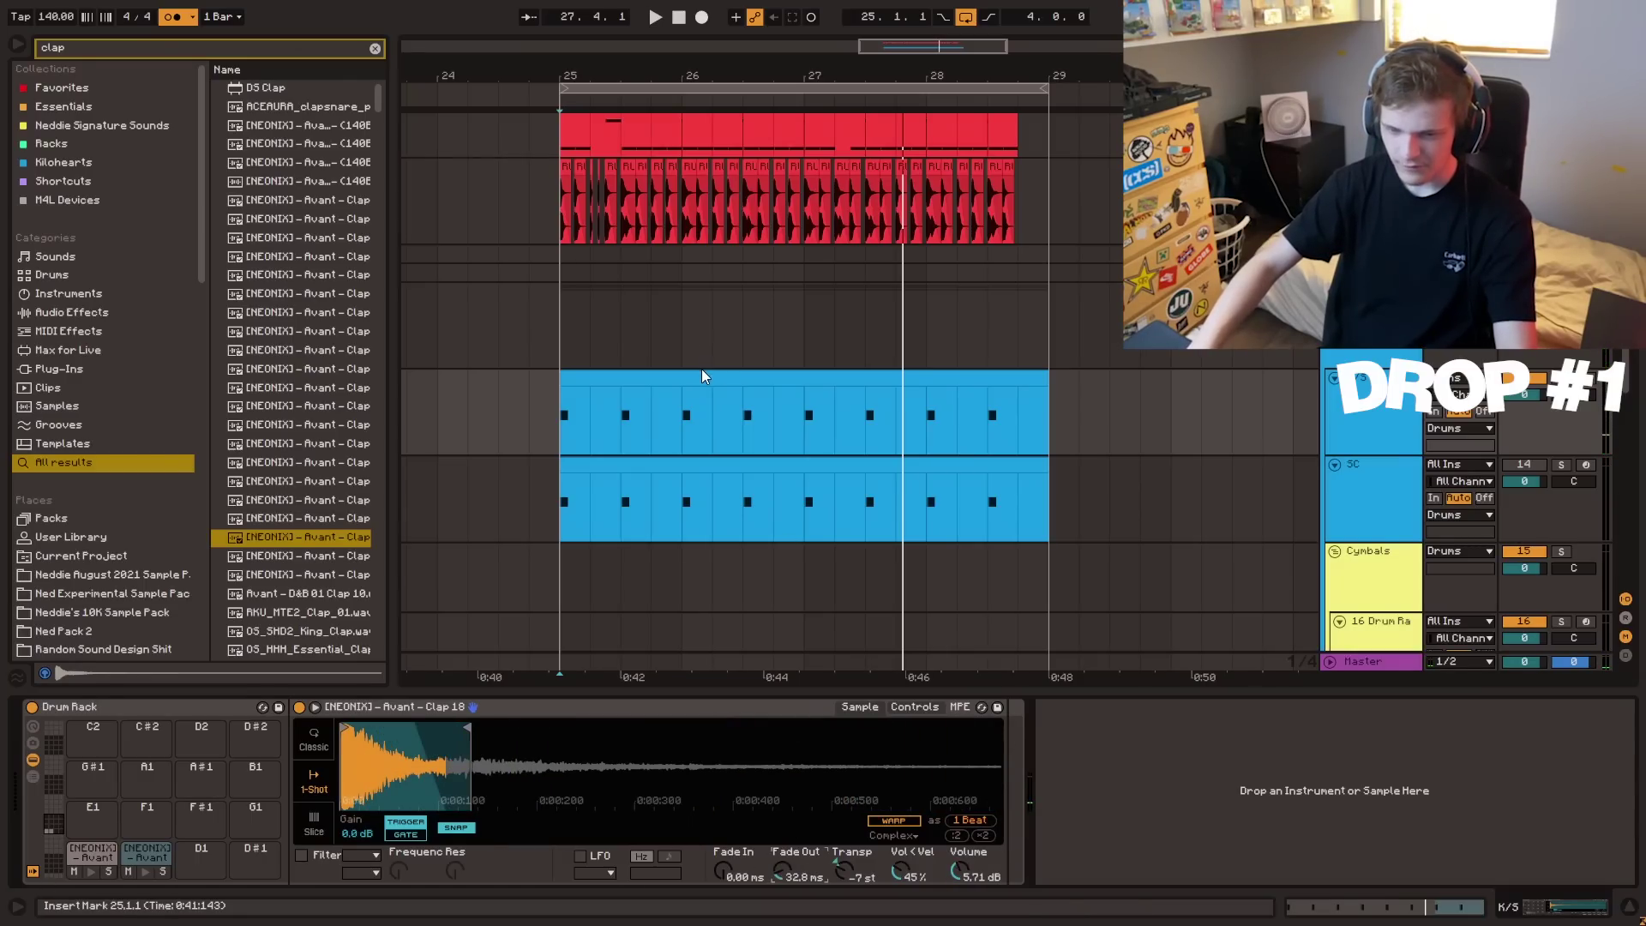
- Add clap notes on beat 3 of every bar in the four-bar K/S clip
double_click(702, 371)
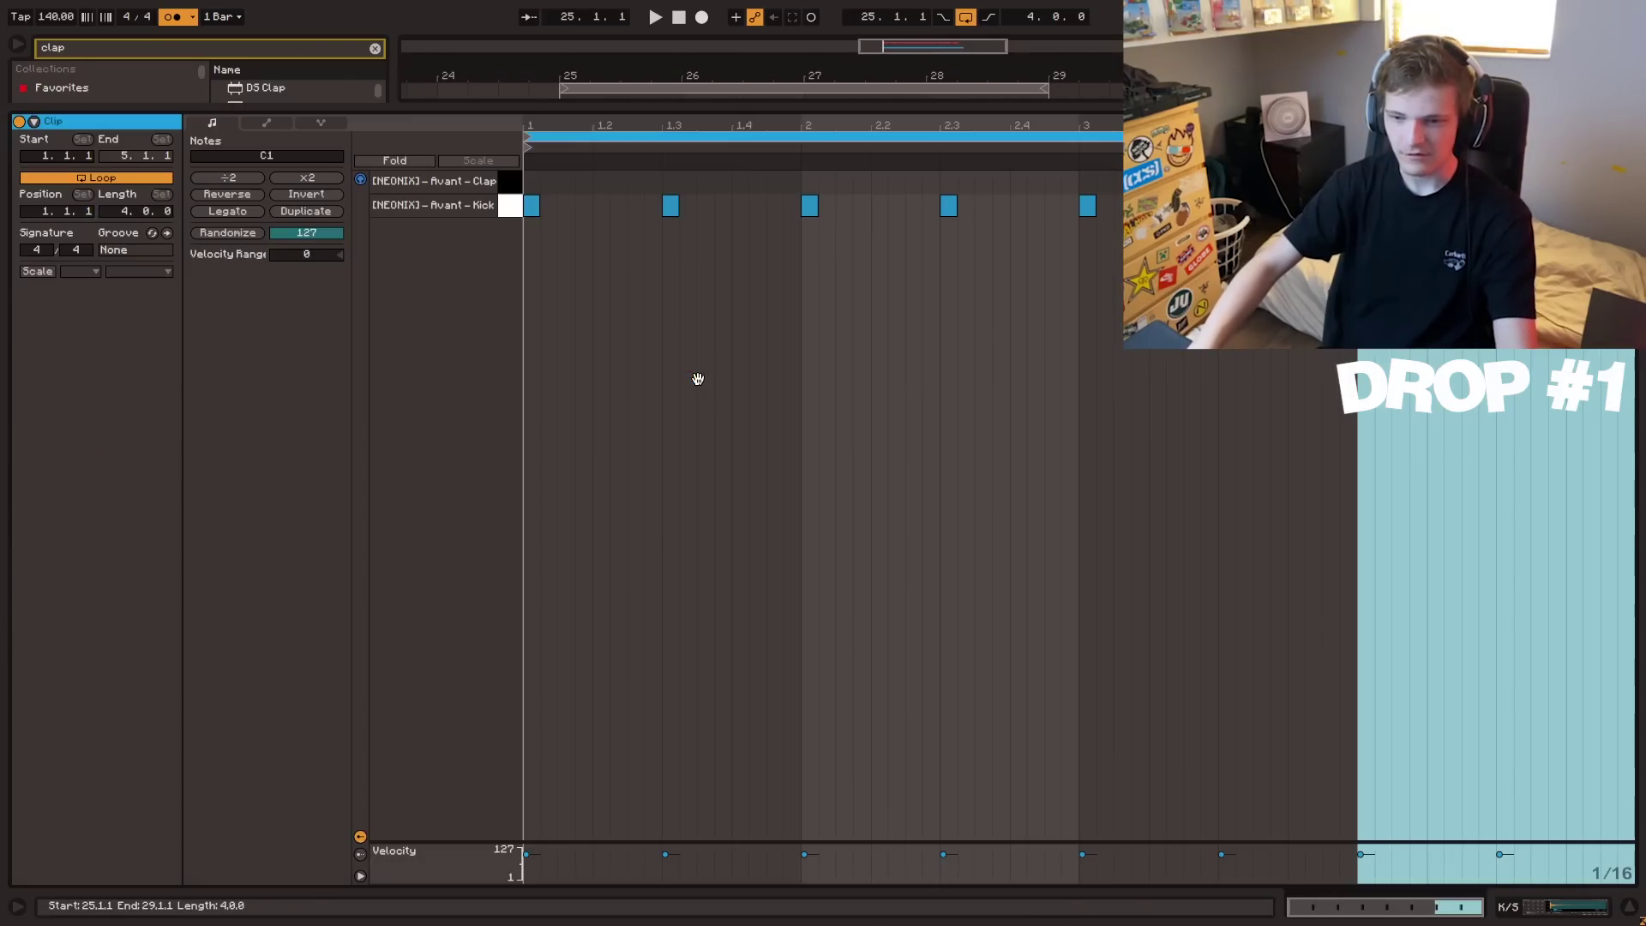
key("space")
double_click(673, 182)
key("ctrl+d")
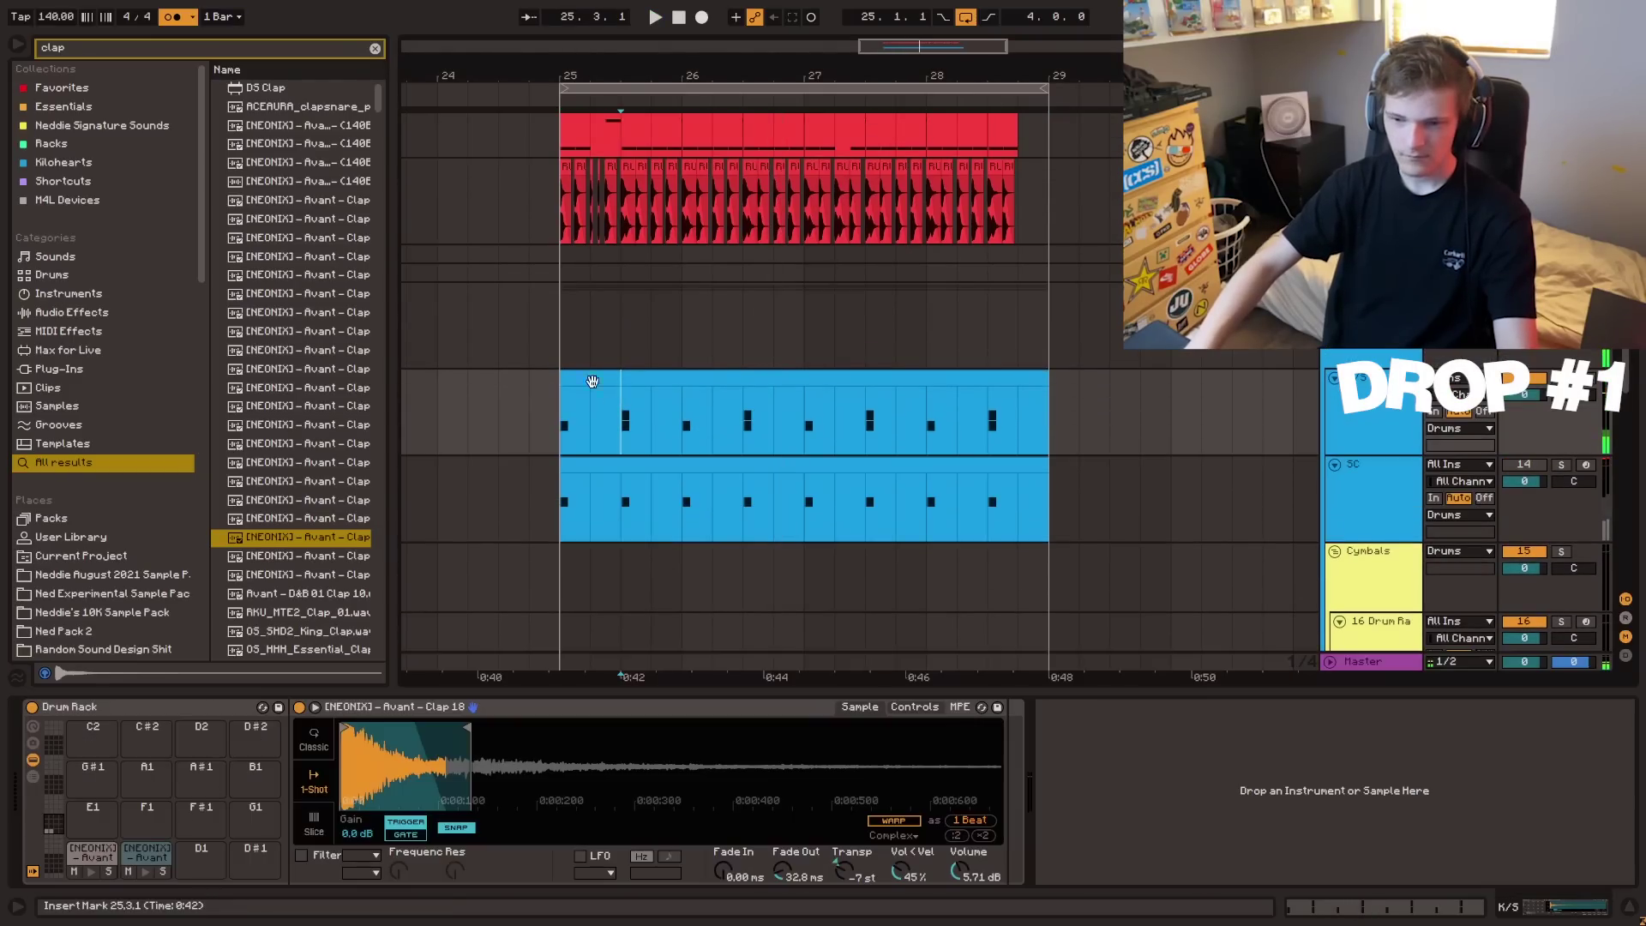
- Add a Saturator after the clap sample in the drum rack, with 3.43 dB drive and Soft Clip on
left_click(375, 49)
left_click(63, 106)
double_click(274, 369)
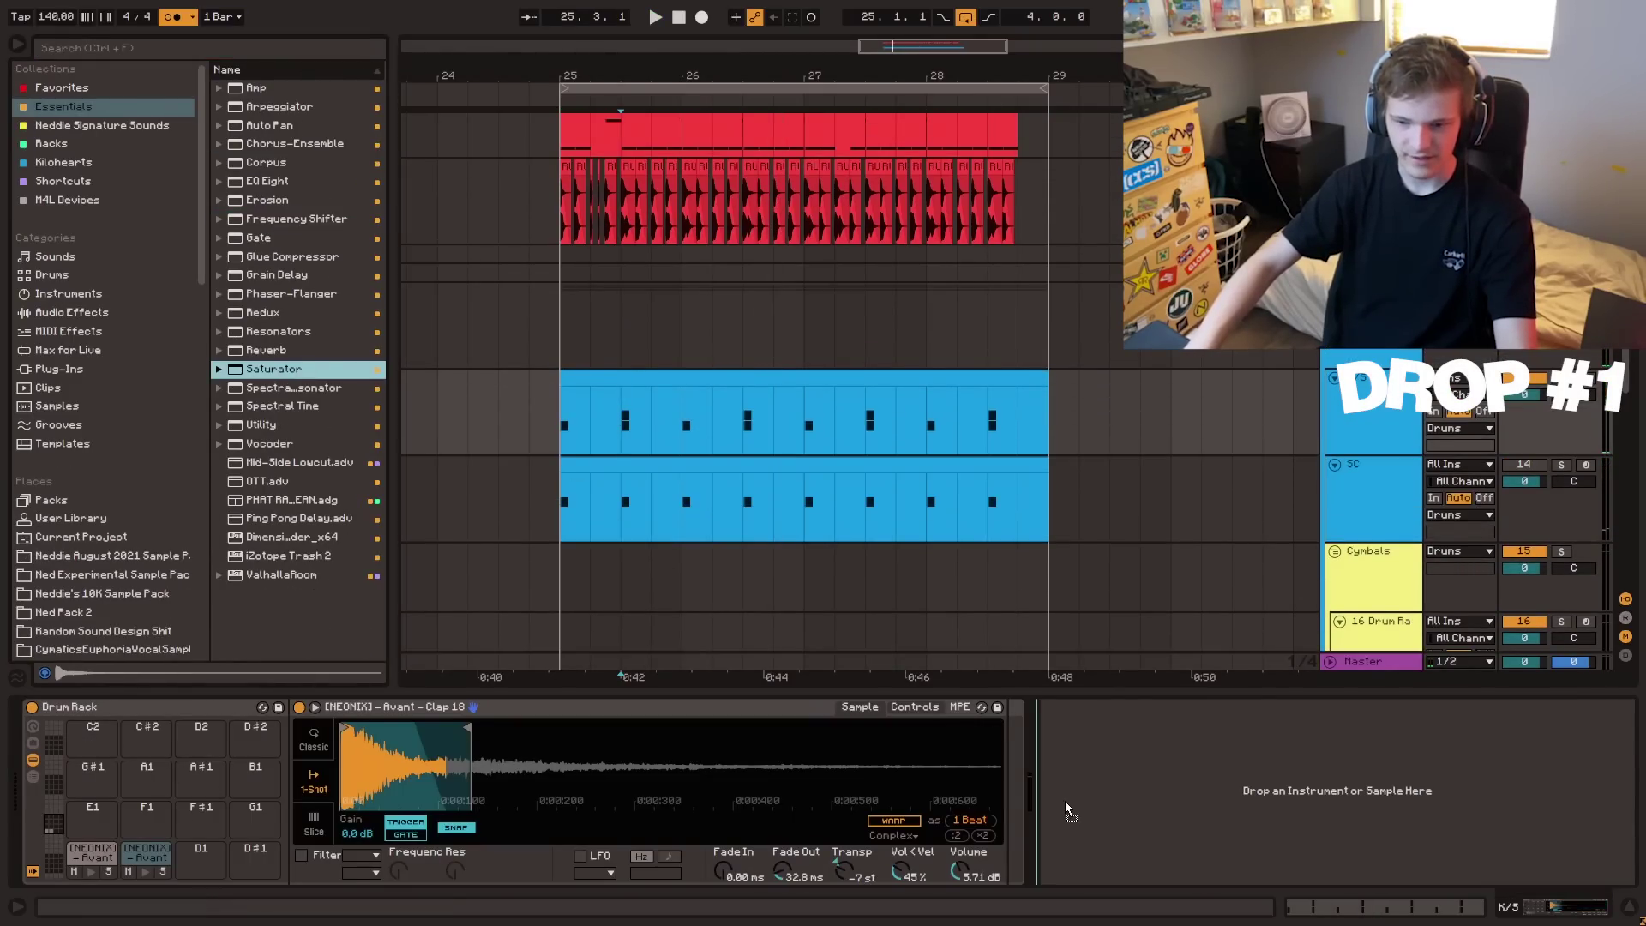
- Search the library for hihat and place the short closed hi-hat sample at bar 25 on the Cymbals group's audio track
key("ctrl+f")
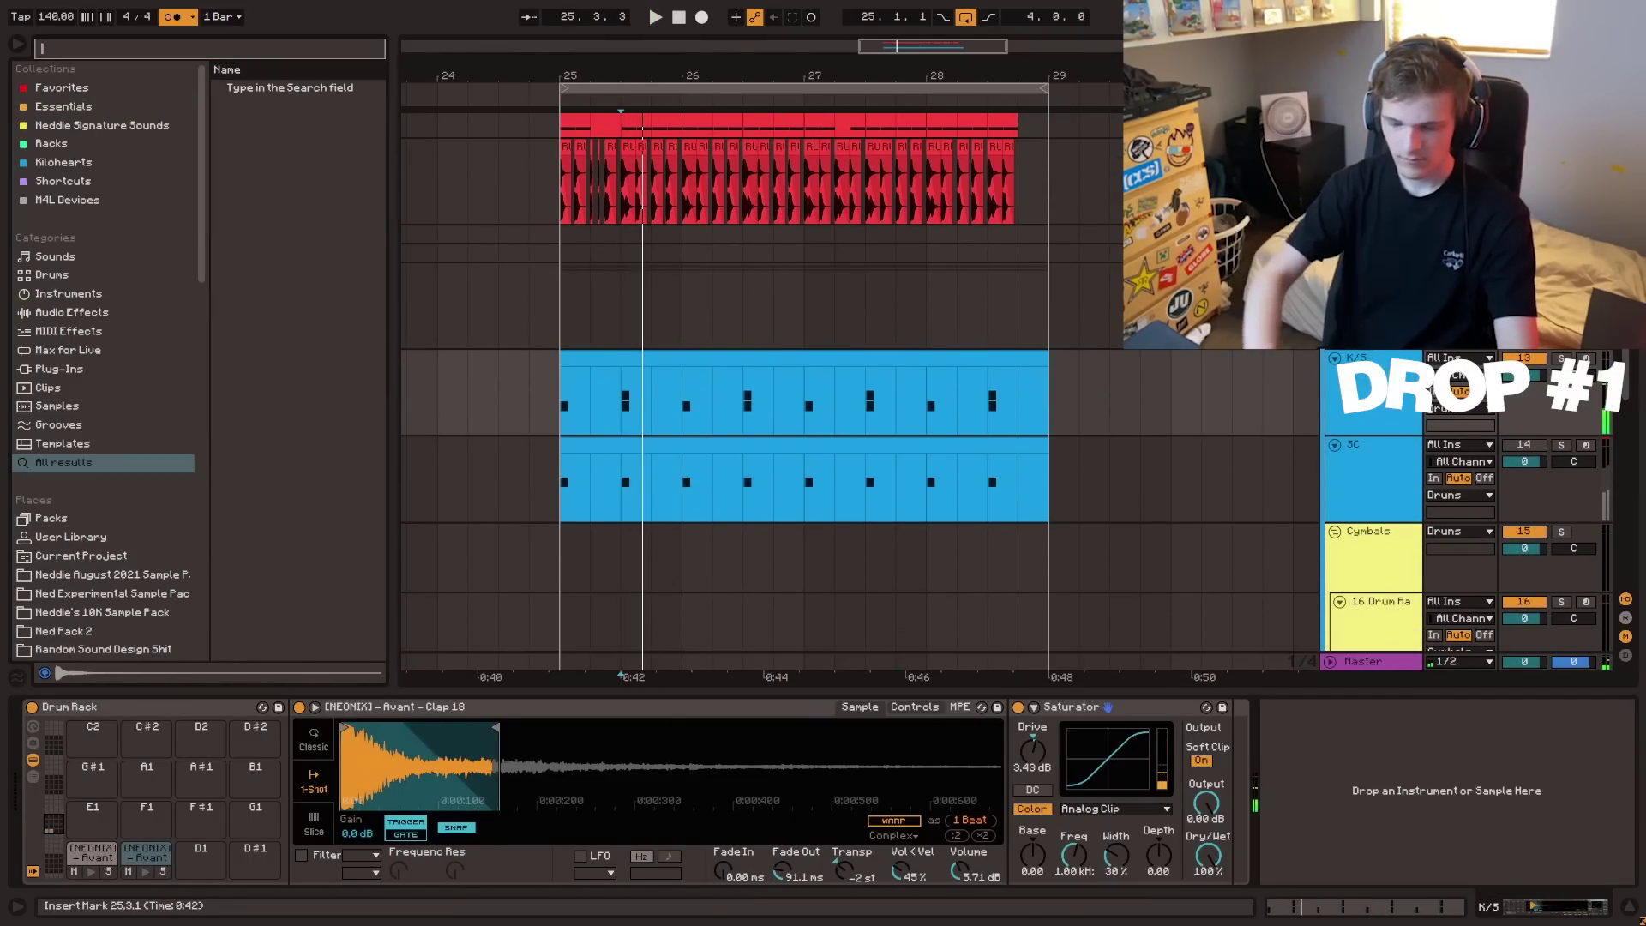
type("hihat")
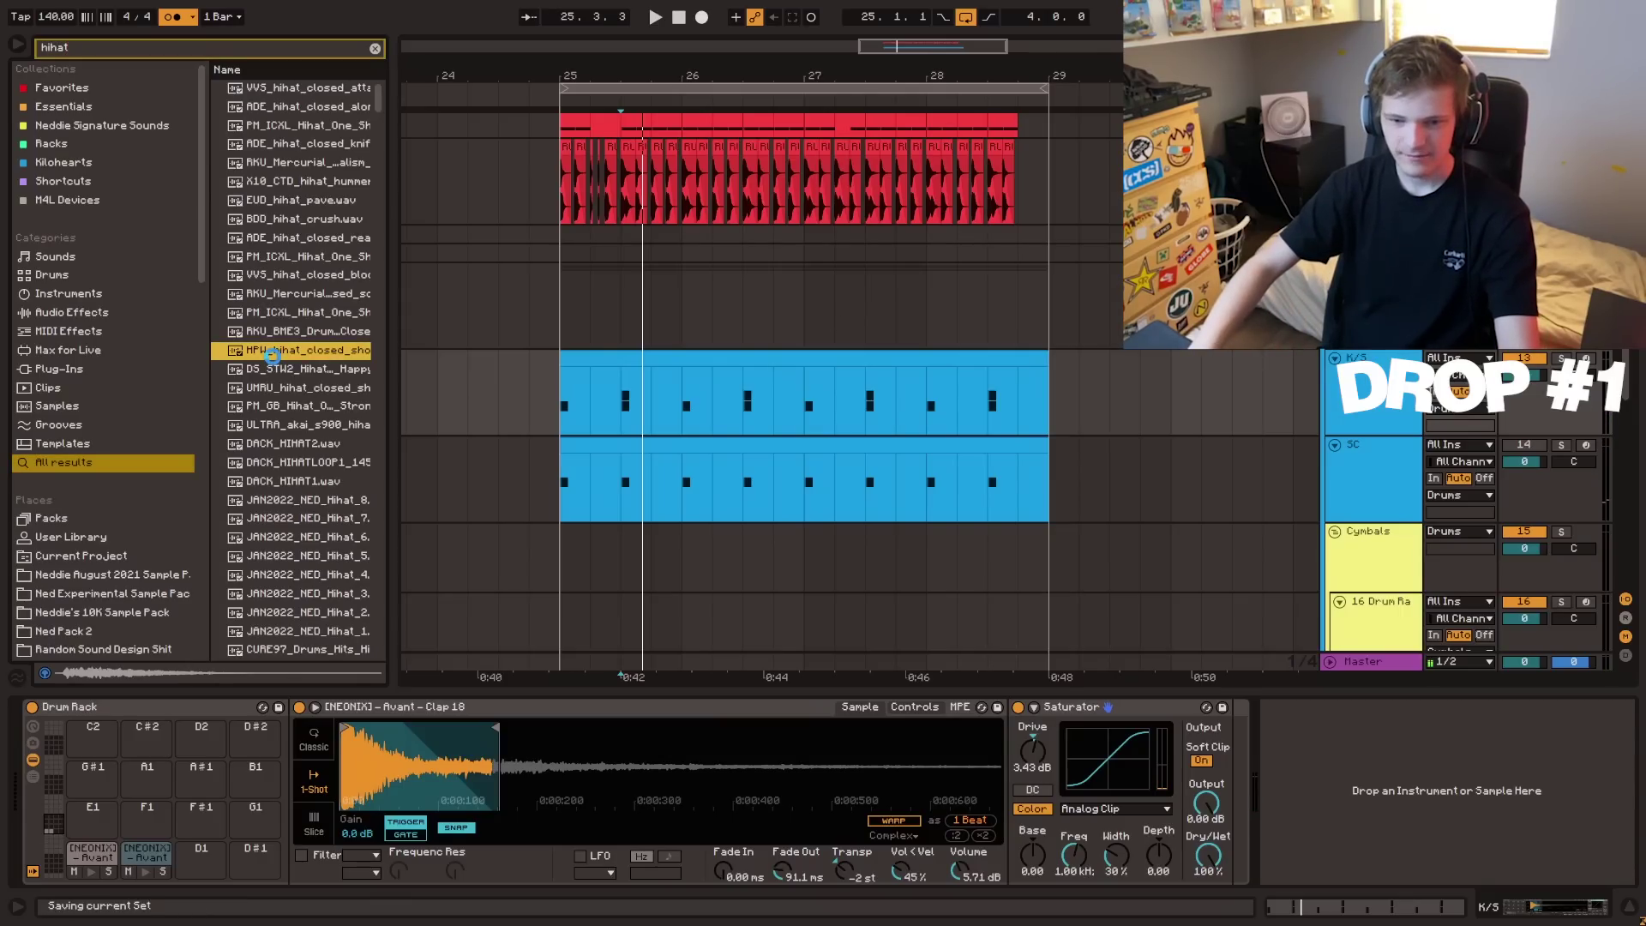
key("Down")
key("Up")
scroll(614, 465, "down", 3)
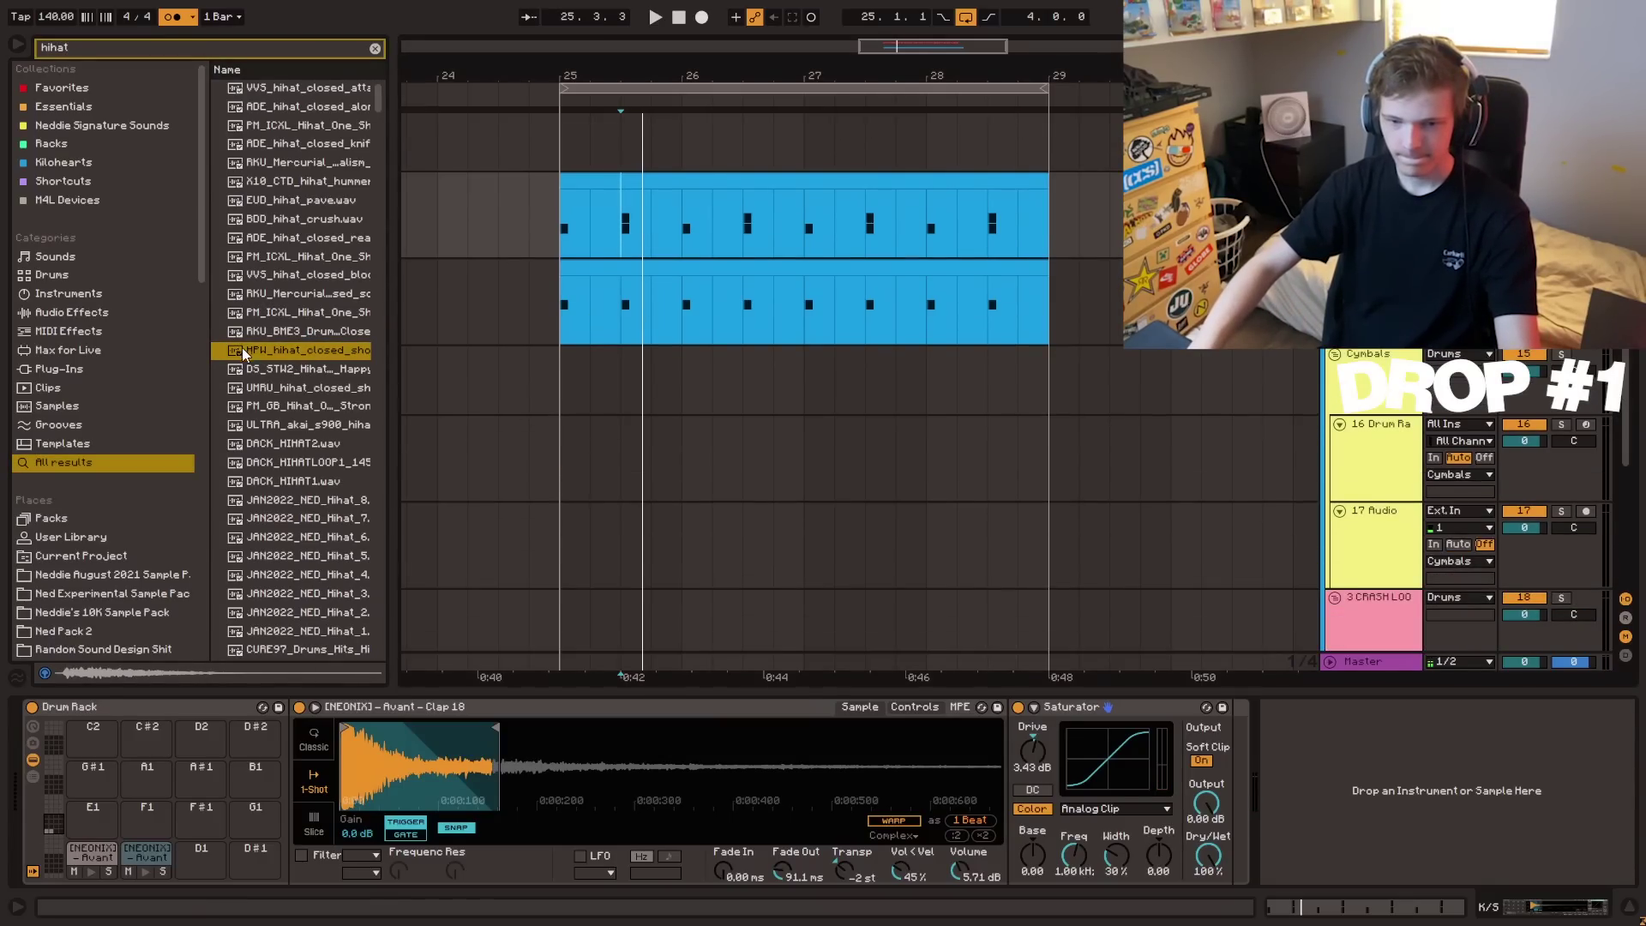
left_click_drag(574, 534, 554, 543)
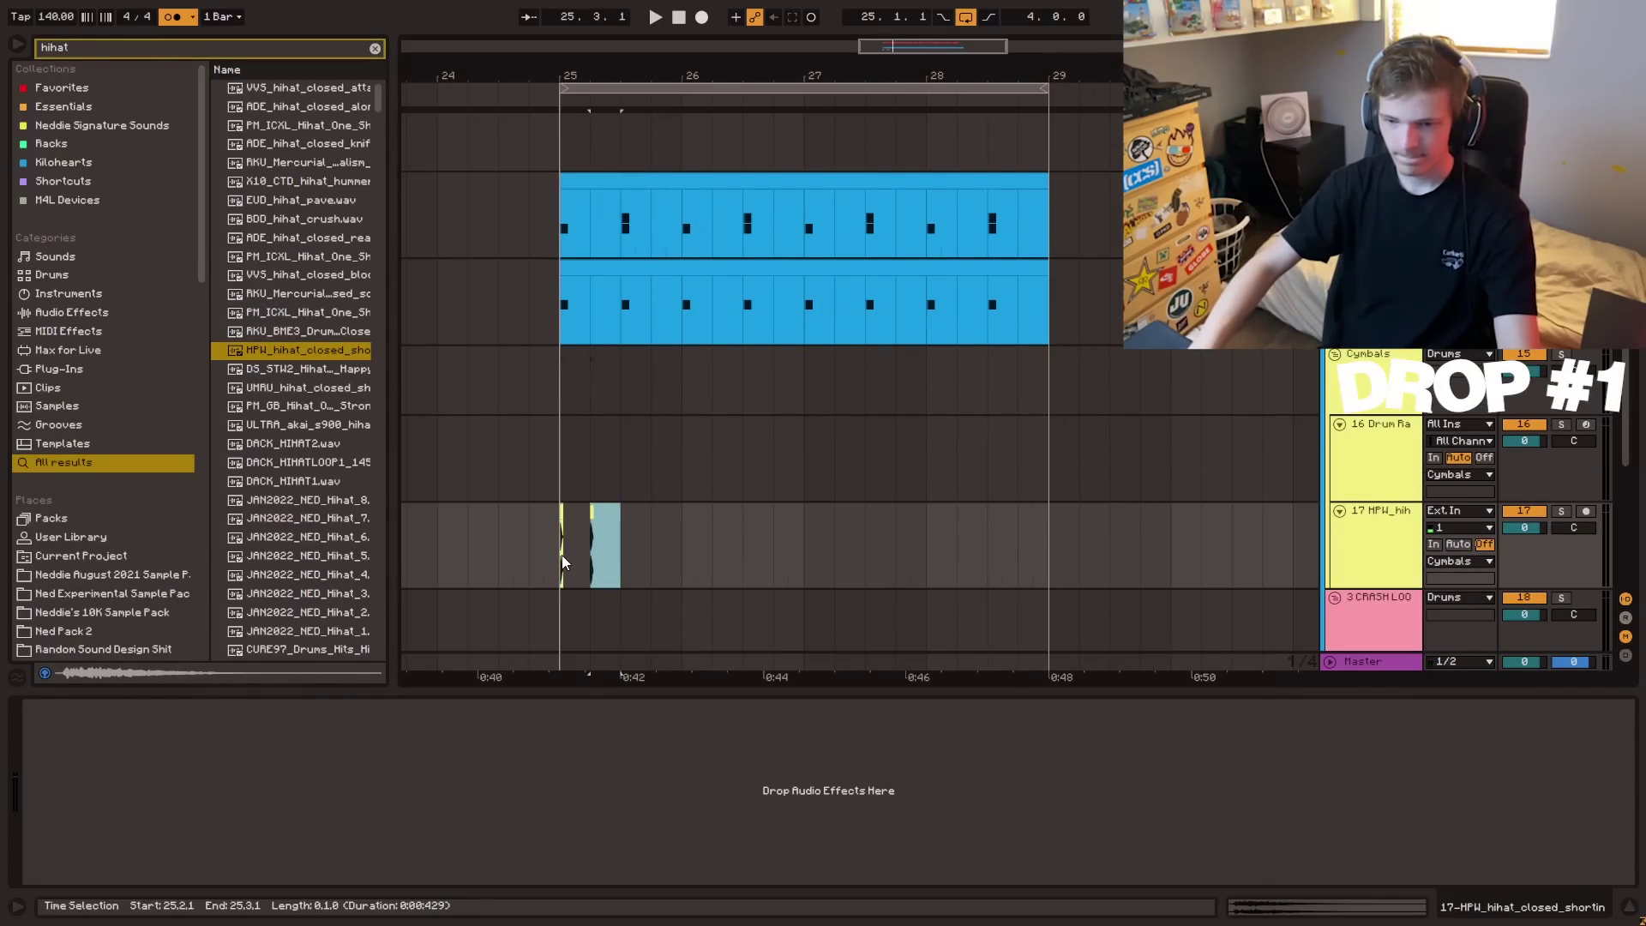
- Duplicate the one-beat hi-hat section repeatedly so a hi-hat falls on every beat up to bar 29
key("ctrl+d")
key("ctrl+d")
key("ctrl+d")
key("ctrl+d")
key("ctrl+d")
key("ctrl+d")
key("ctrl+d")
key("ctrl+d")
key("ctrl+d")
key("ctrl+d")
key("ctrl+d")
key("ctrl+d")
key("ctrl+d")
key("ctrl+d")
- Play the drum loop and set the hi-hat track's volume to 2.2 dB
left_click(534, 398)
key("space")
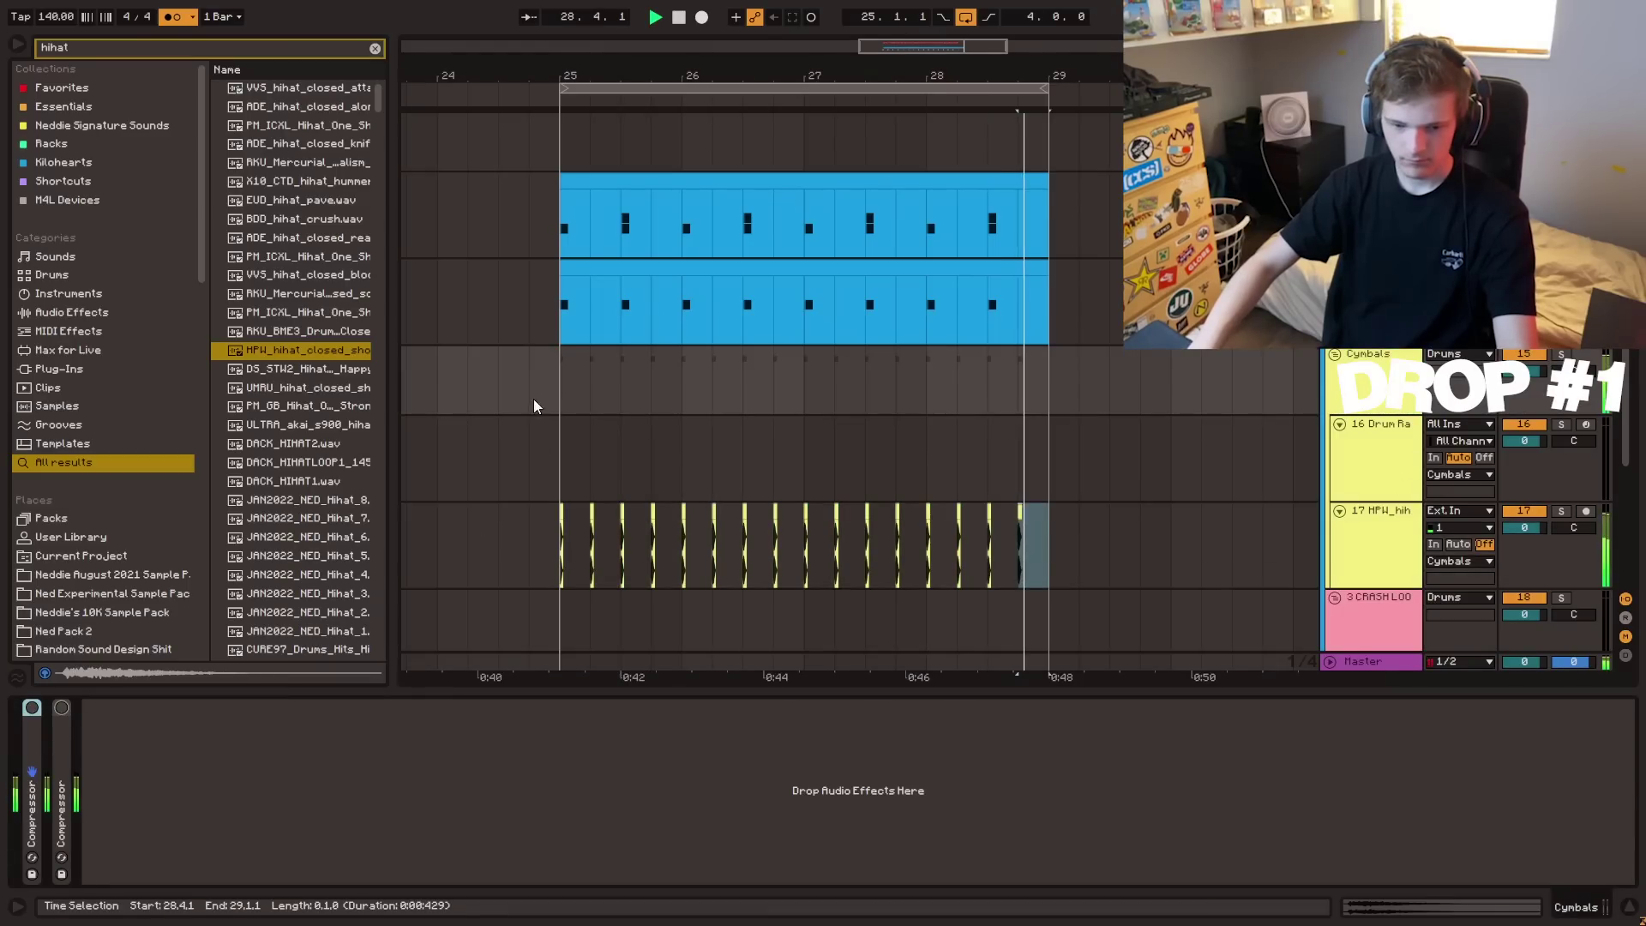
left_click(555, 403)
scroll(621, 407, "down", 1)
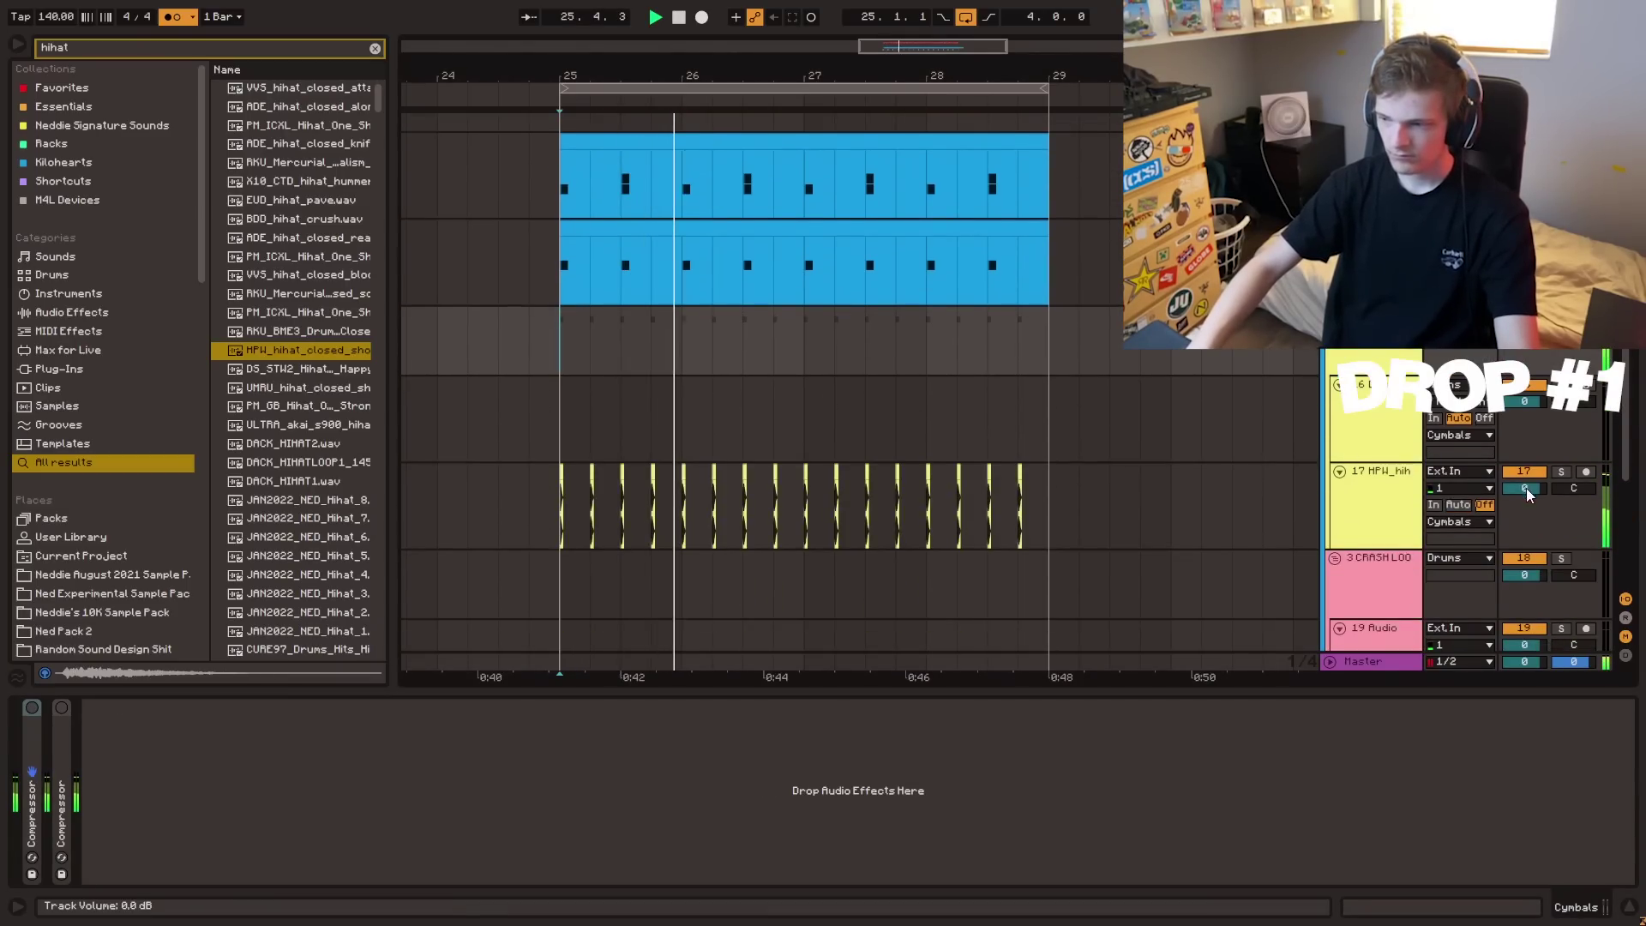
left_click_drag(1524, 489, 1525, 475)
left_click_drag(1023, 477, 551, 477)
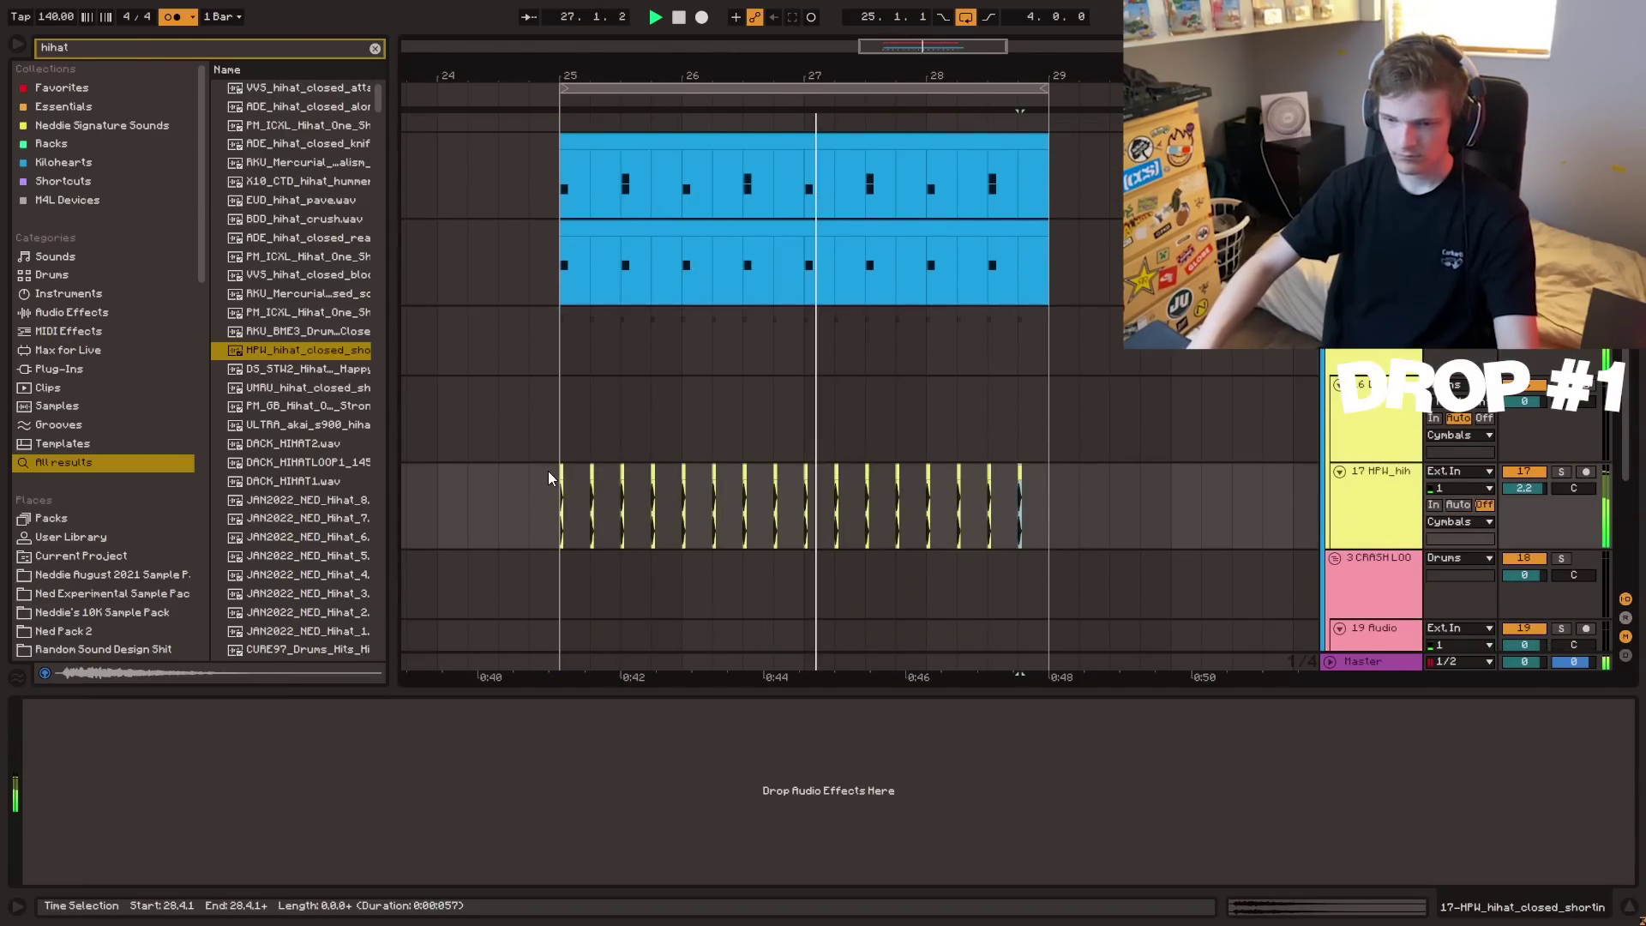
double_click(560, 471)
key("space")
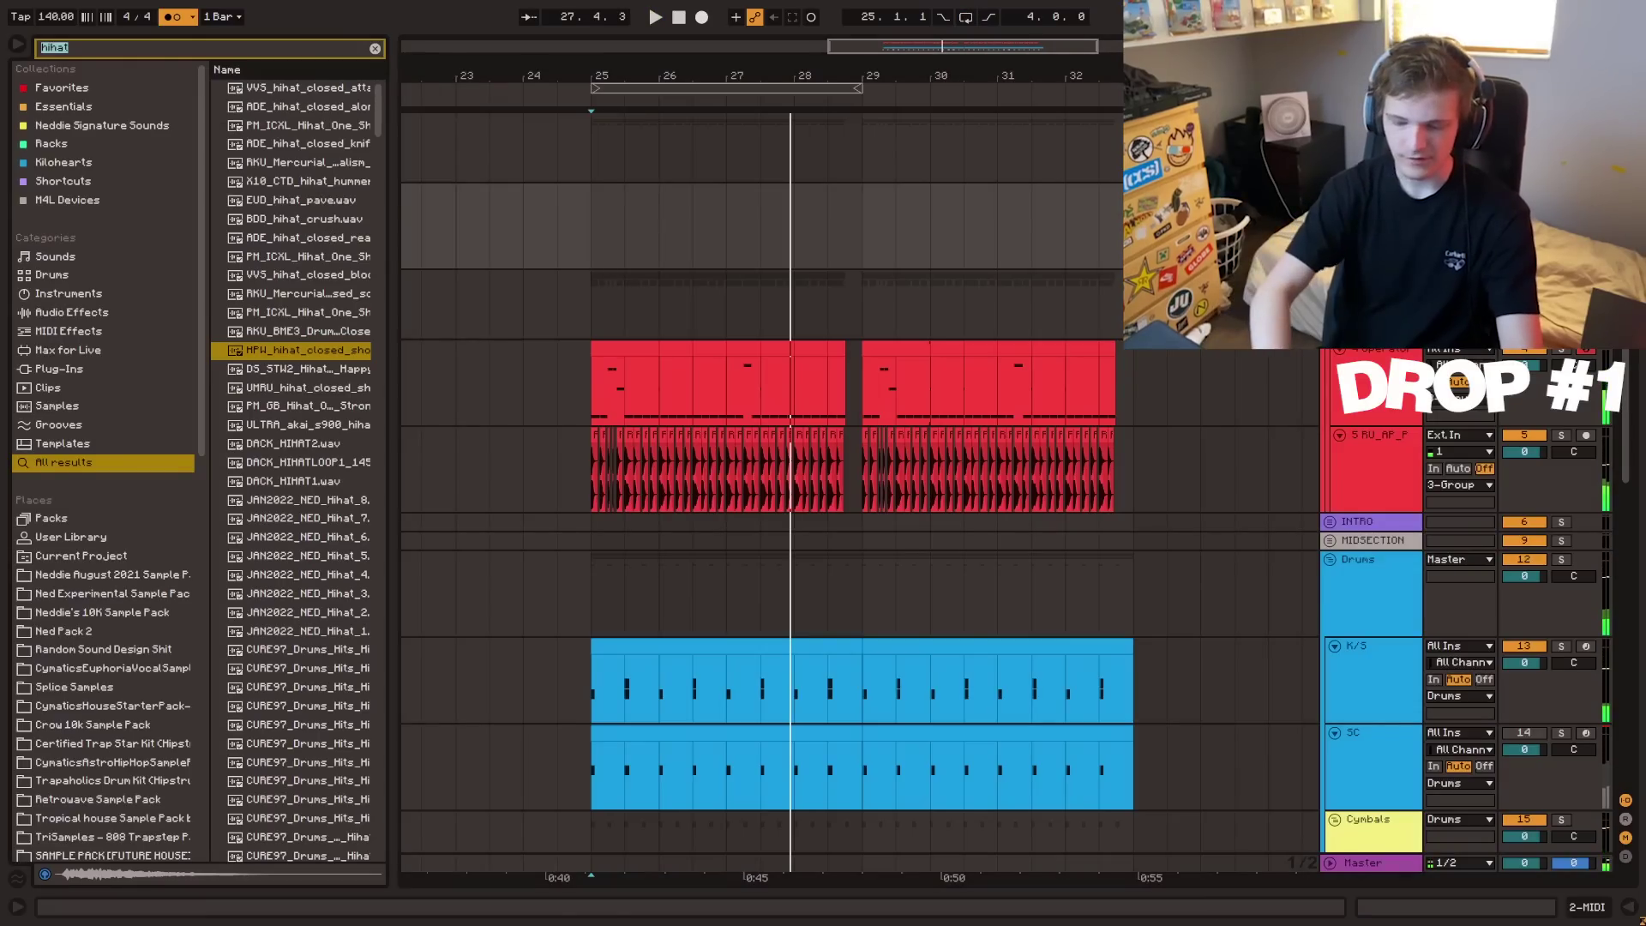
- Search the library for avant and place the Avant Atmosphere 03 (D#) sample on a new audio track at bar 25
type("amb")
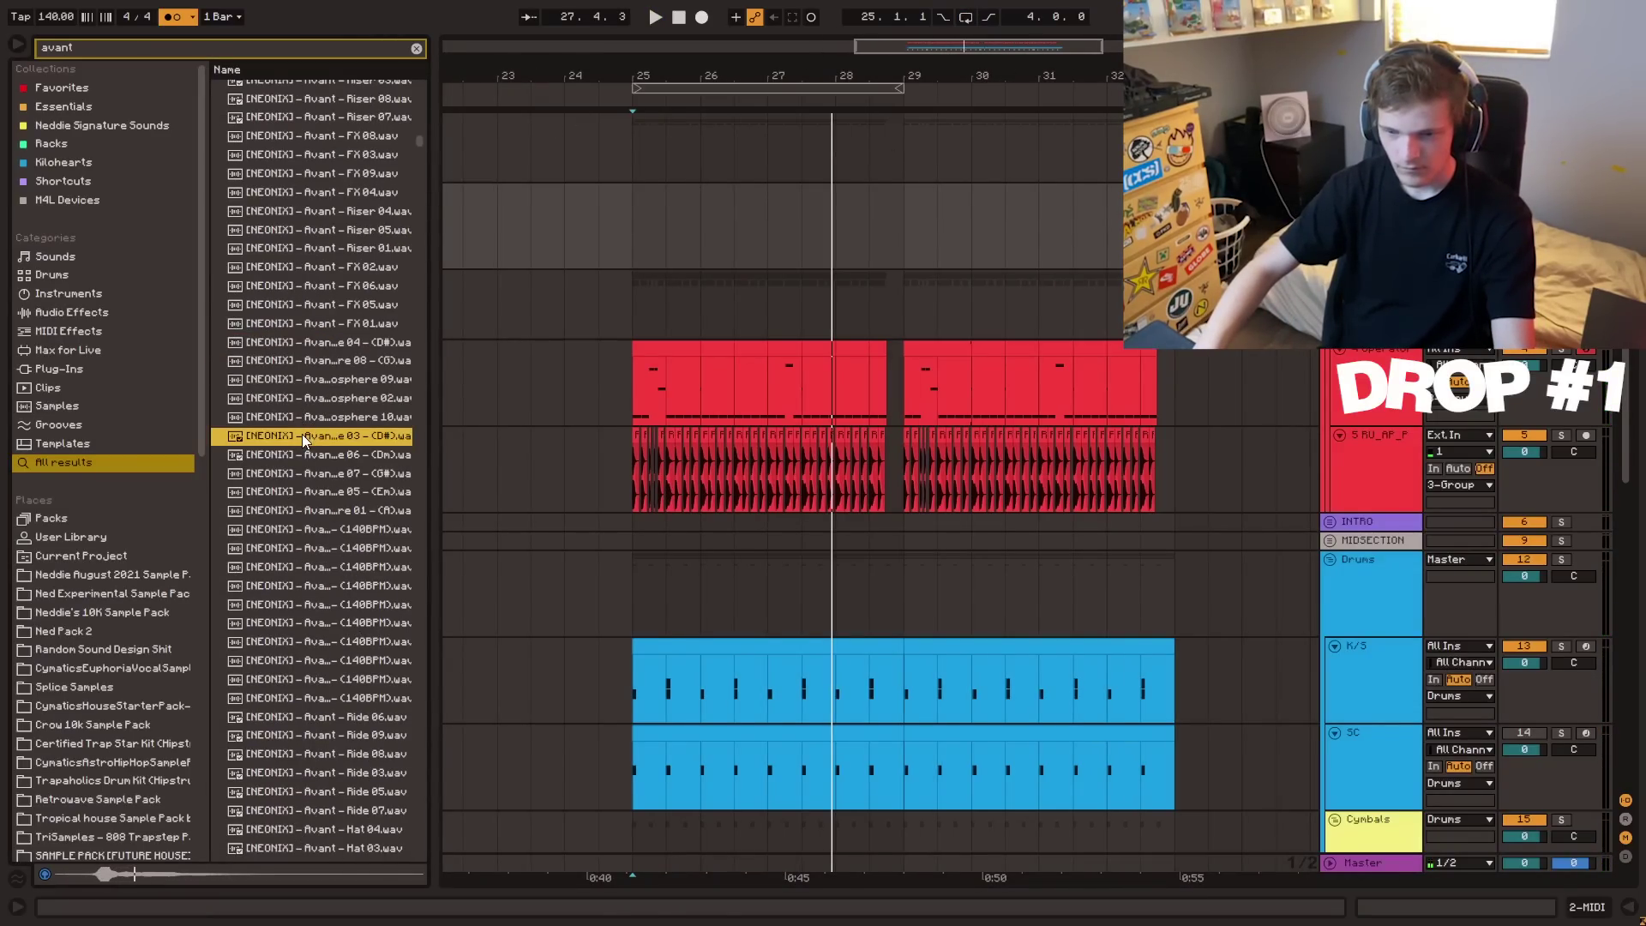
key("ctrl+t")
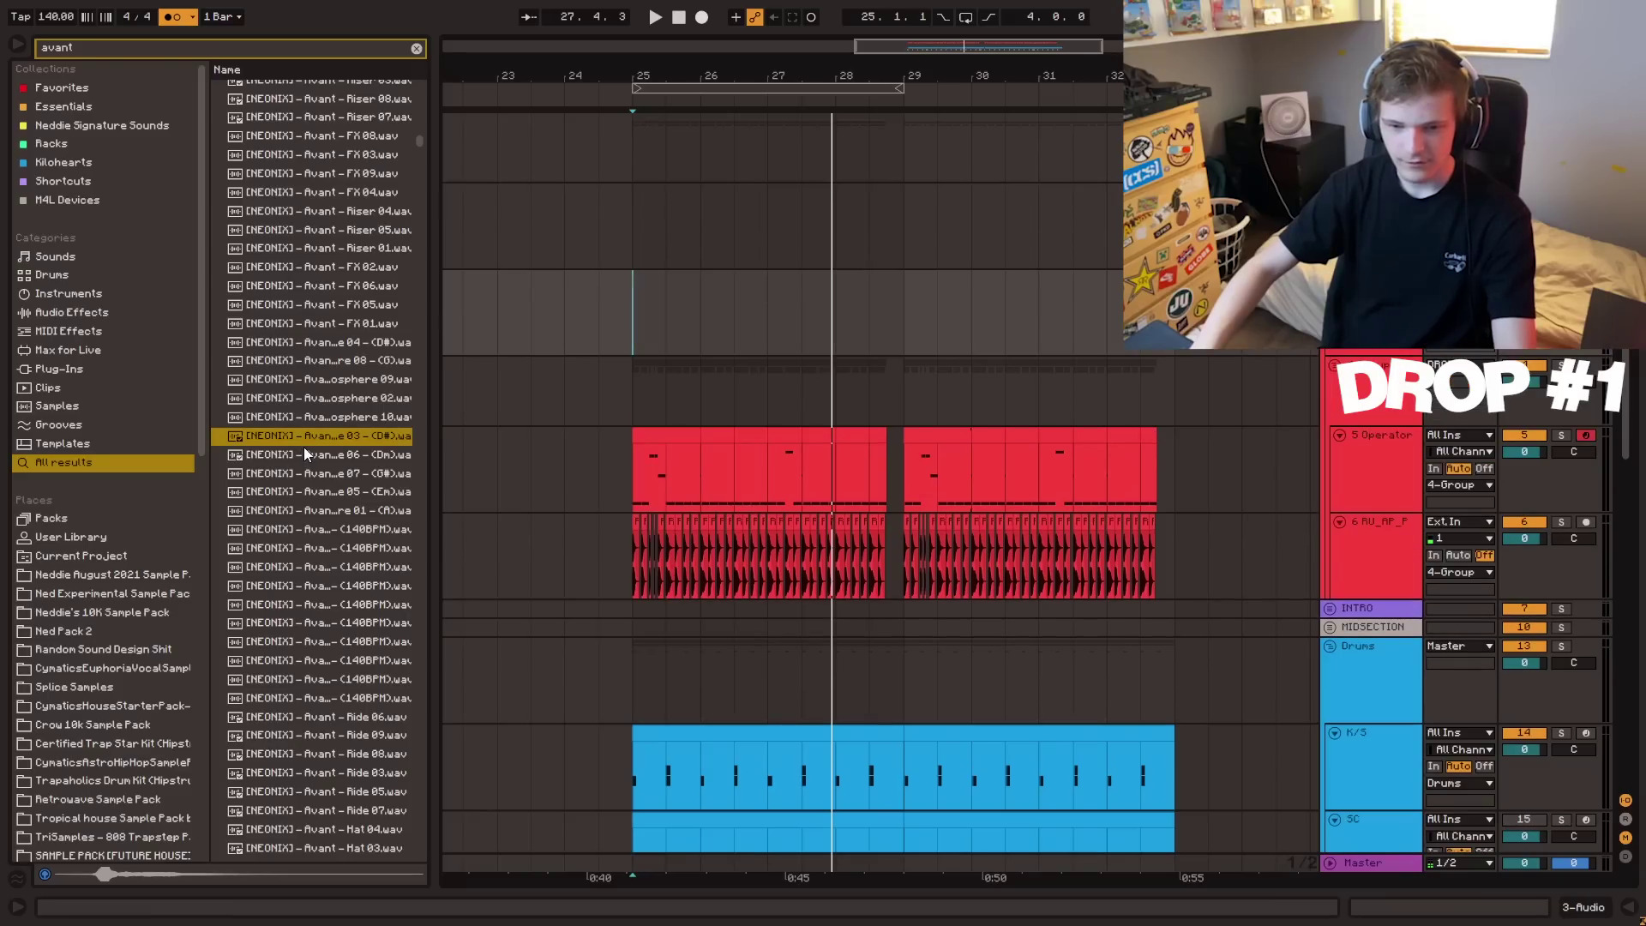
left_click_drag(303, 446, 717, 318)
- Split the atmosphere clip at 26.2.1, delete the part before the split and move the remainder to bar 25
left_click(717, 318)
left_click(720, 313, "alt")
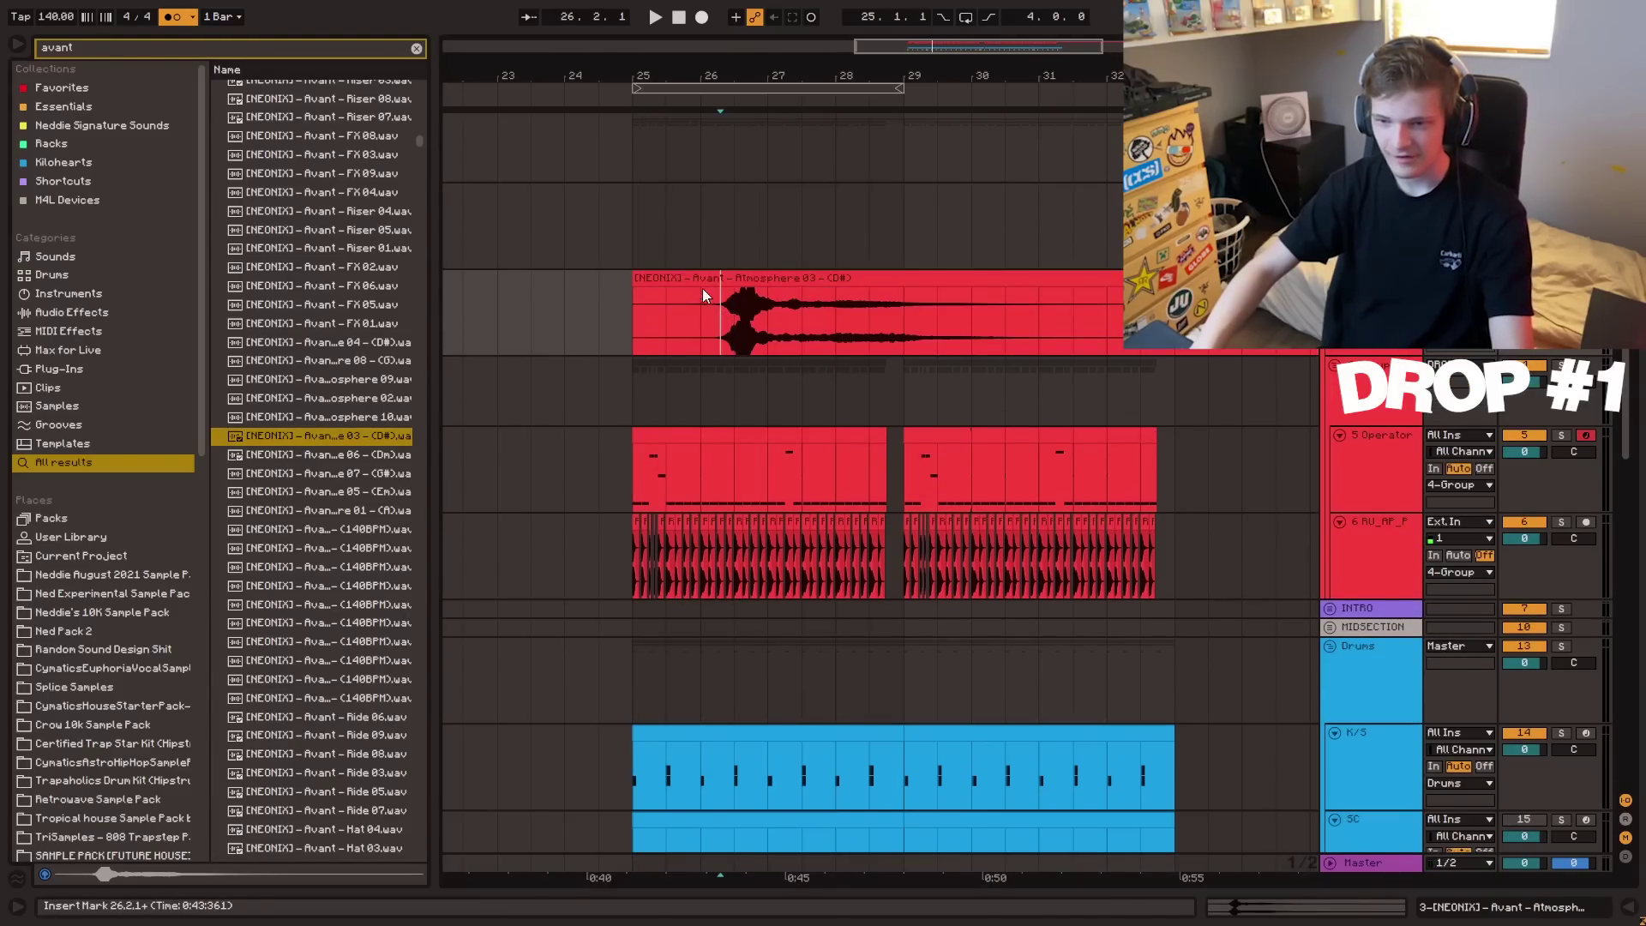
key("ctrl+e")
left_click(702, 282)
key("Delete")
left_click_drag(794, 281, 705, 281)
left_click(638, 317)
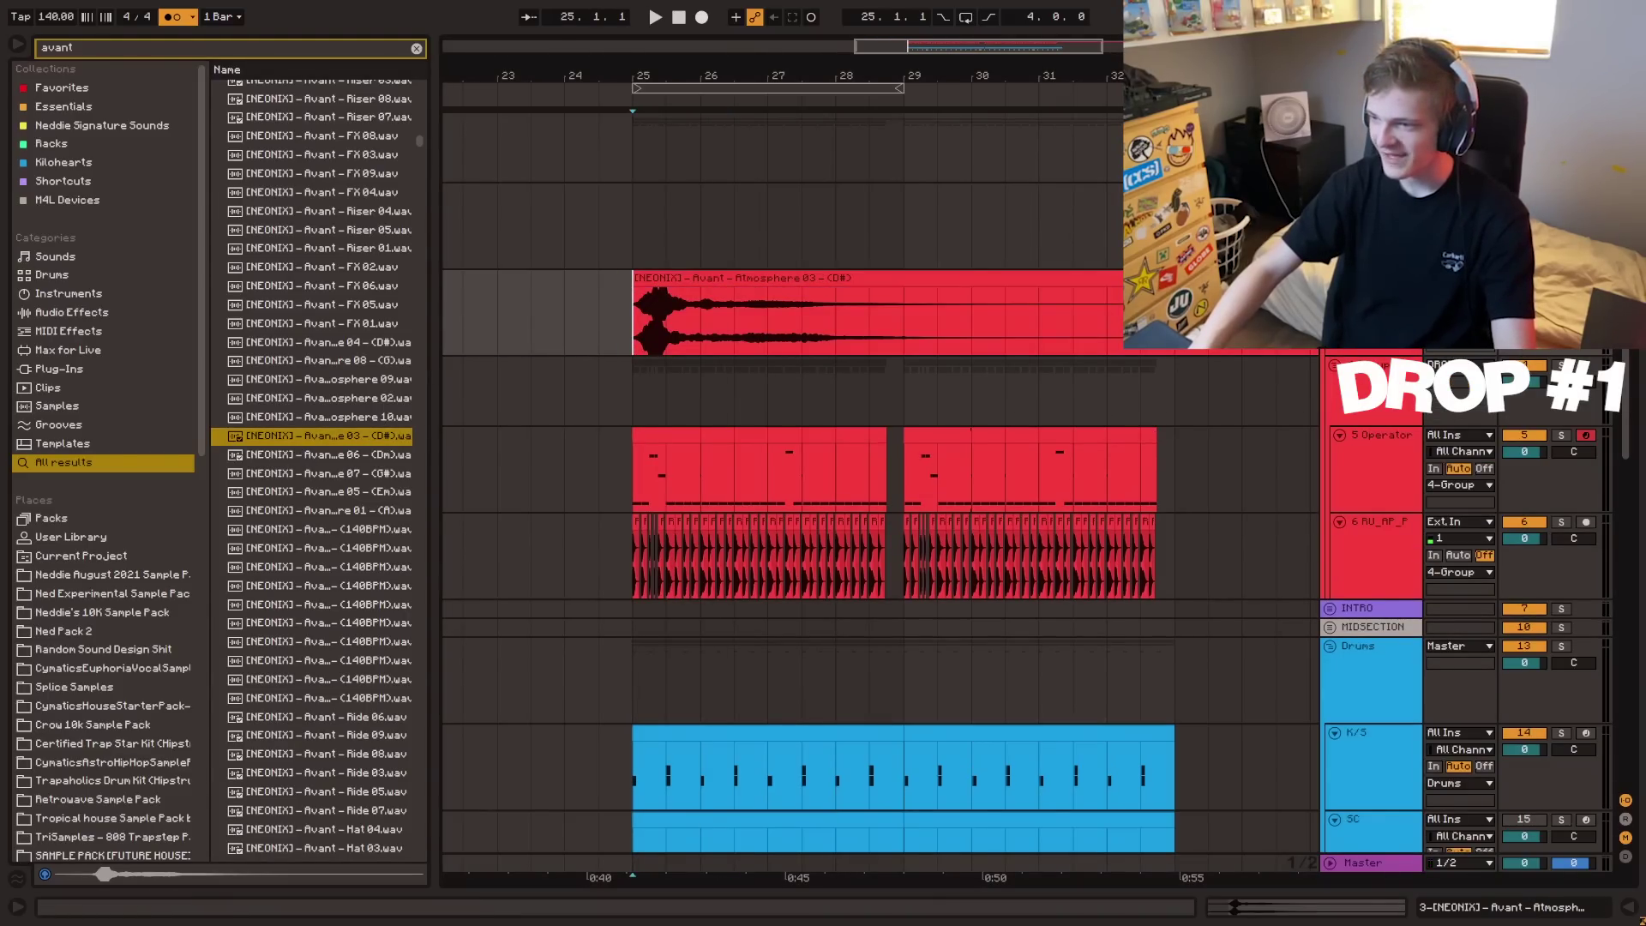
left_click(919, 266)
key("shift+Tab")
key("ctrl+alt+l")
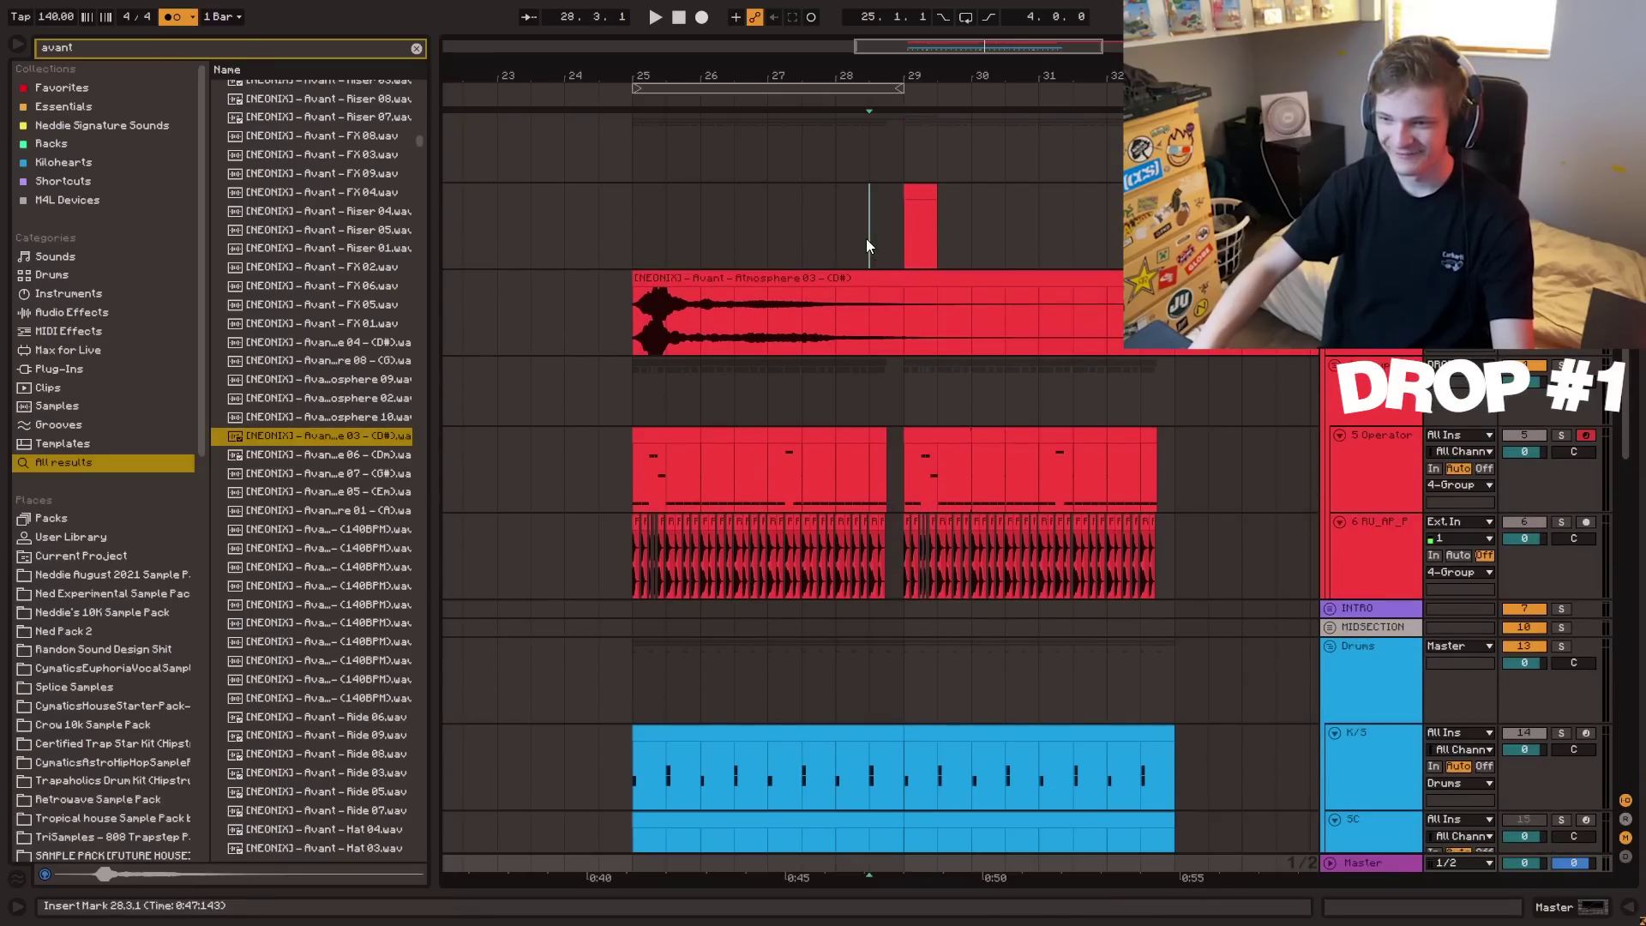
left_click_drag(866, 238, 1144, 240)
key("Delete")
- Insert an EQ Eight between the Frequency Shifter and ValhallaRoom on the atmosphere track
left_click(845, 276)
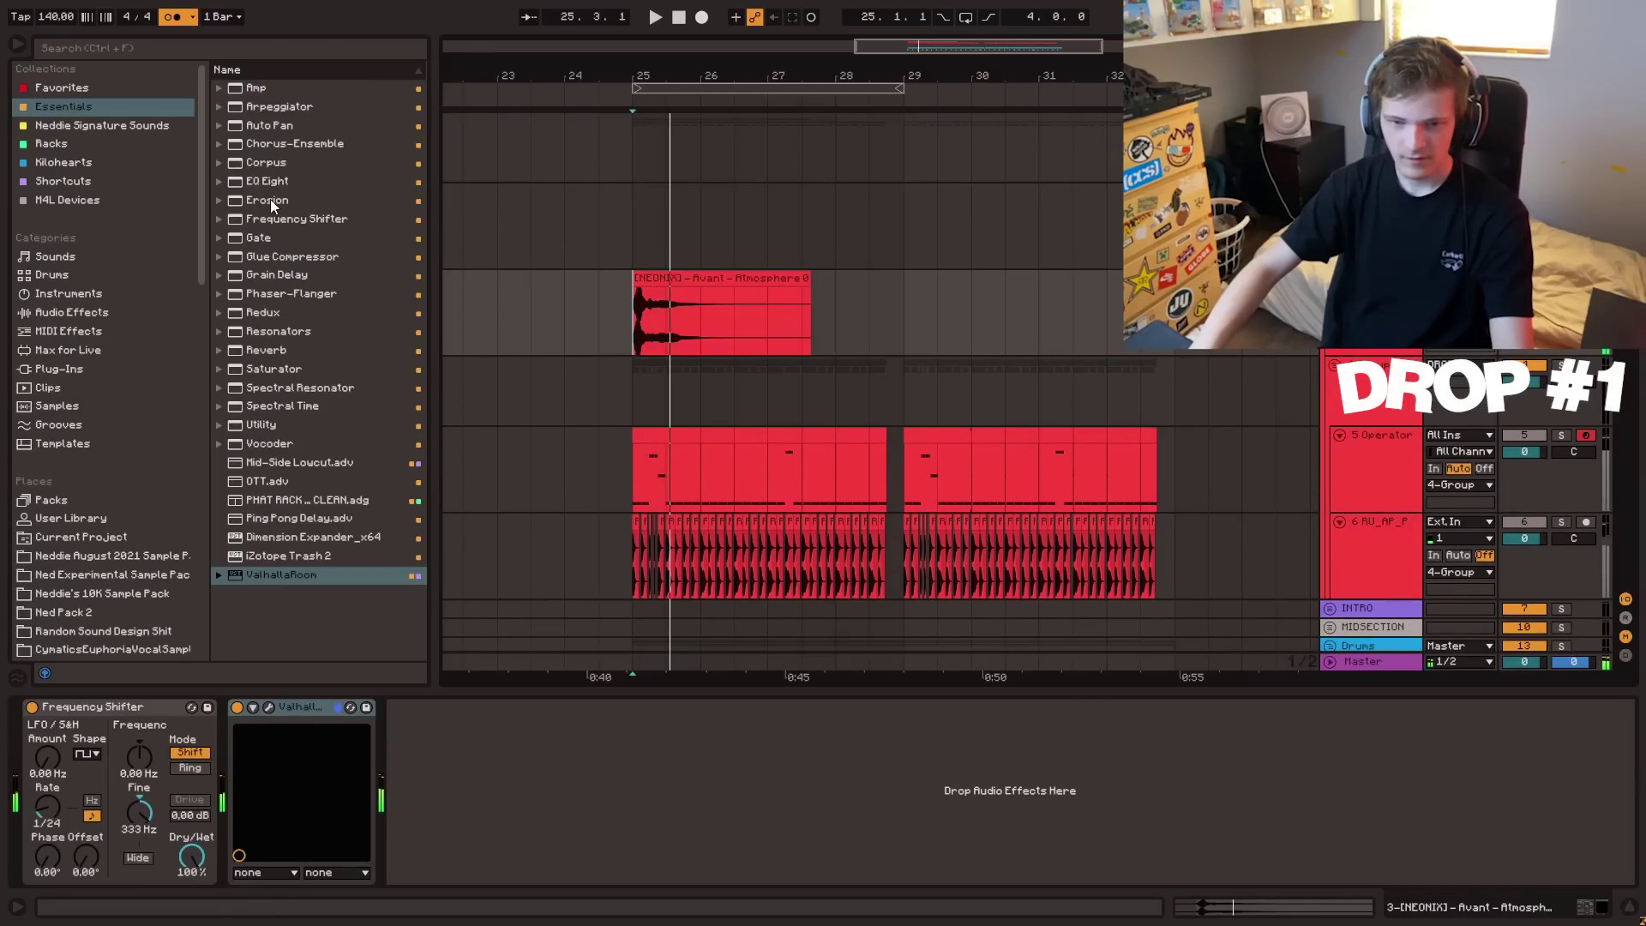
left_click_drag(269, 182, 251, 737)
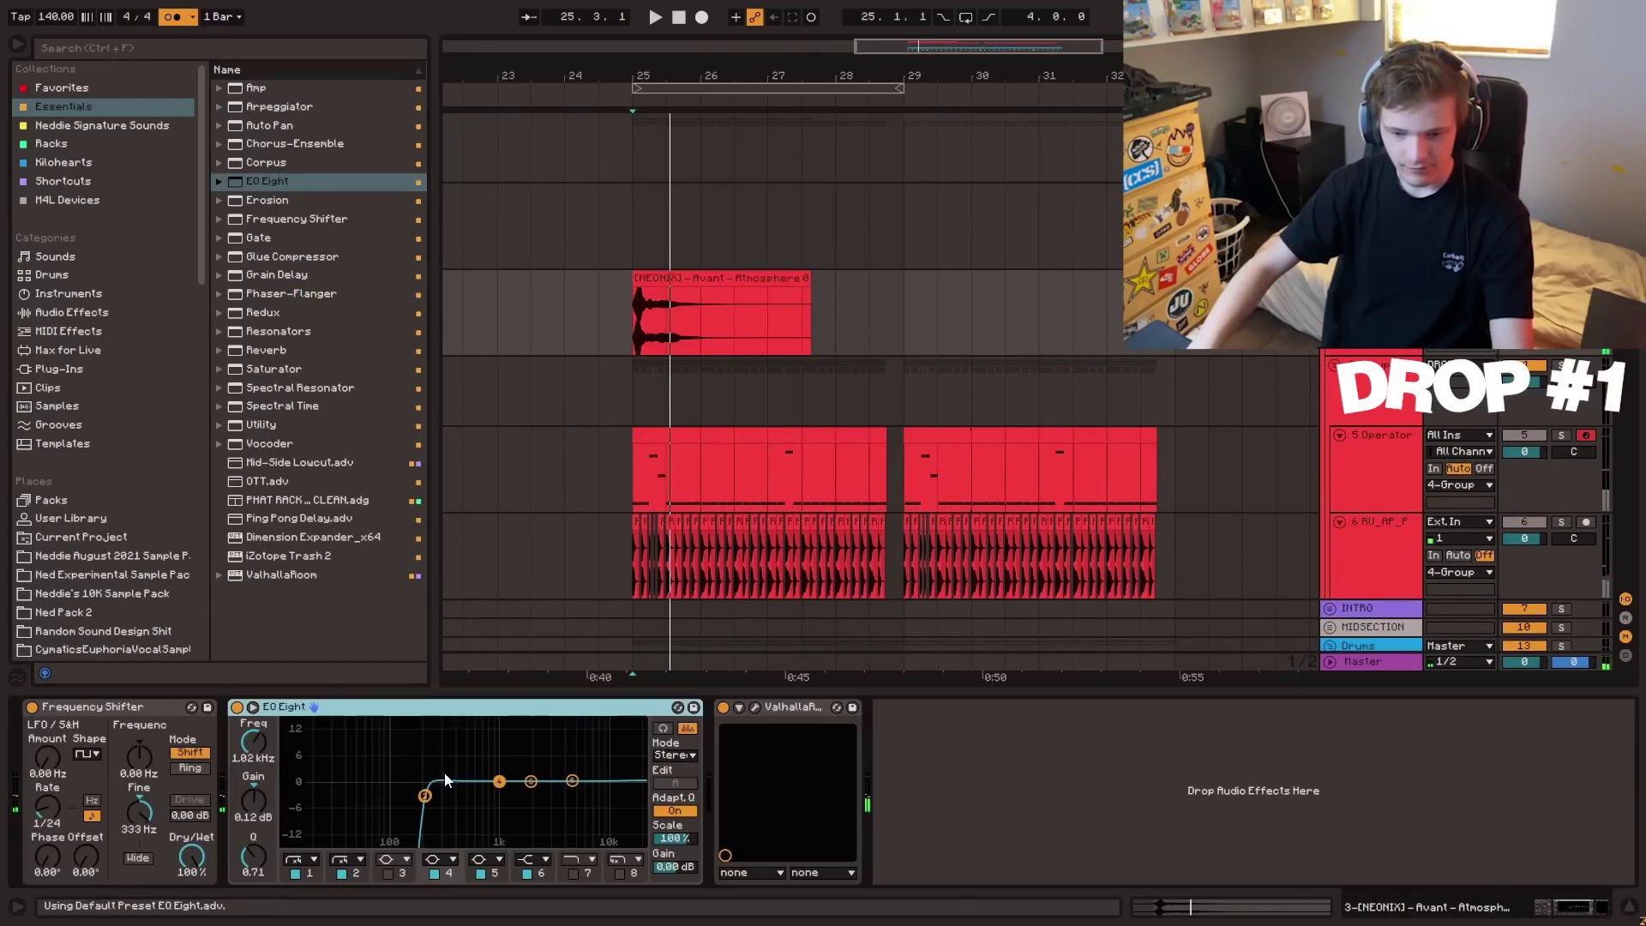
- Dip the atmosphere track's EQ Eight at 1.09 kHz and trim the atmosphere clip to one bar, from 25.1.1 to 26.1.1
left_click_drag(499, 784, 504, 813)
key("space")
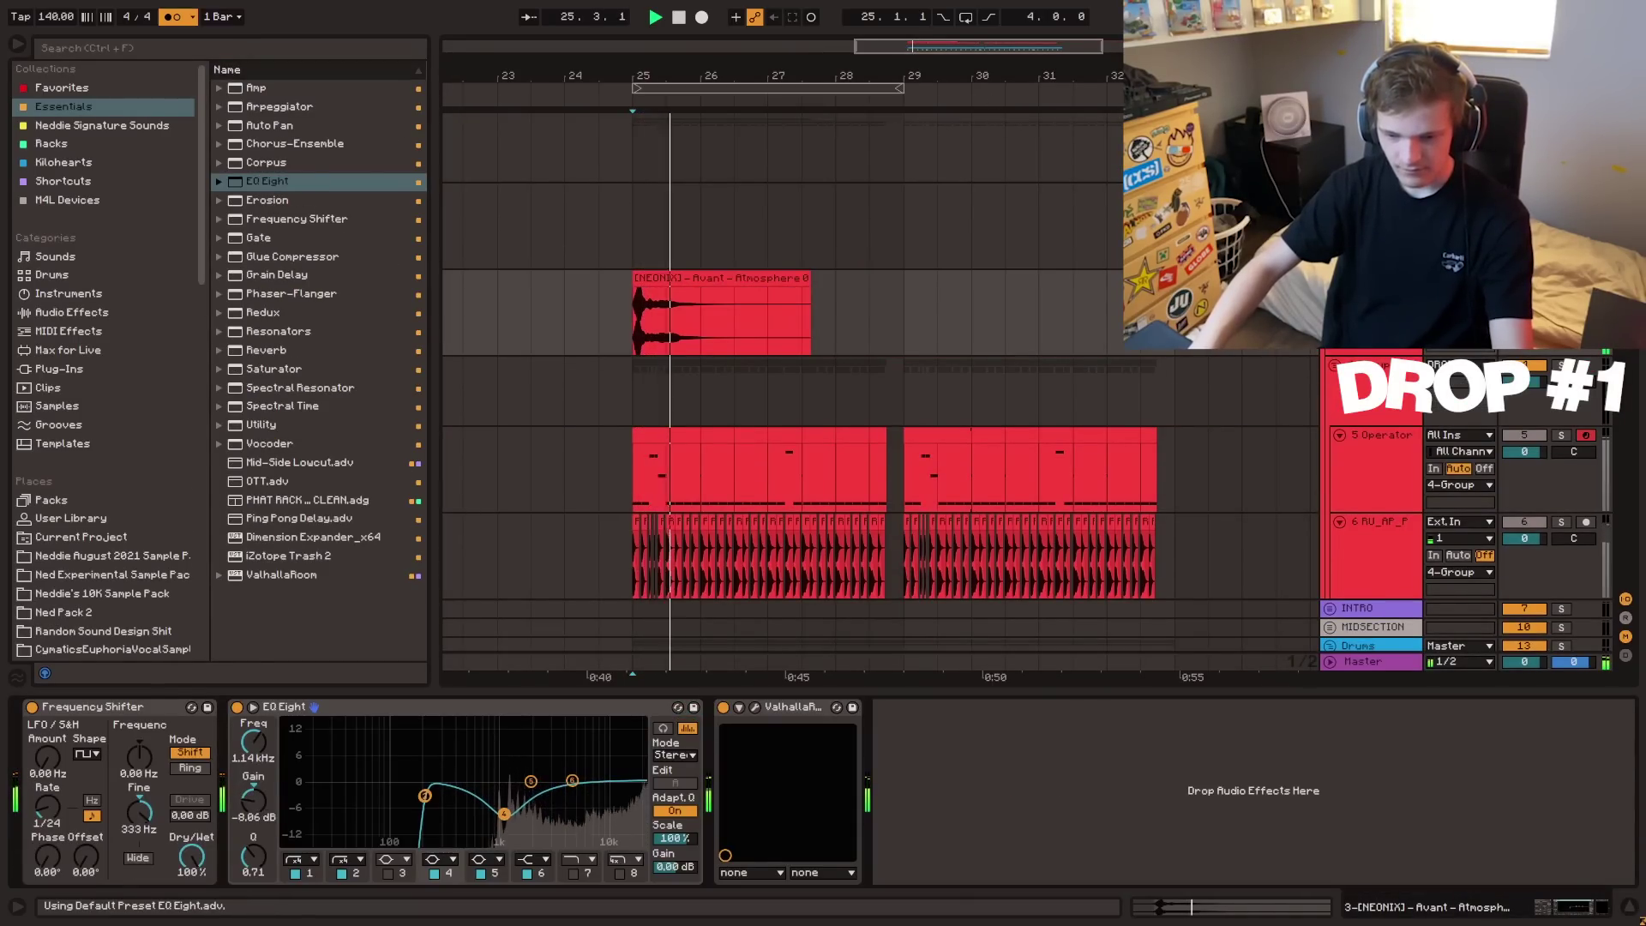
key("ctrl+e")
key("Delete")
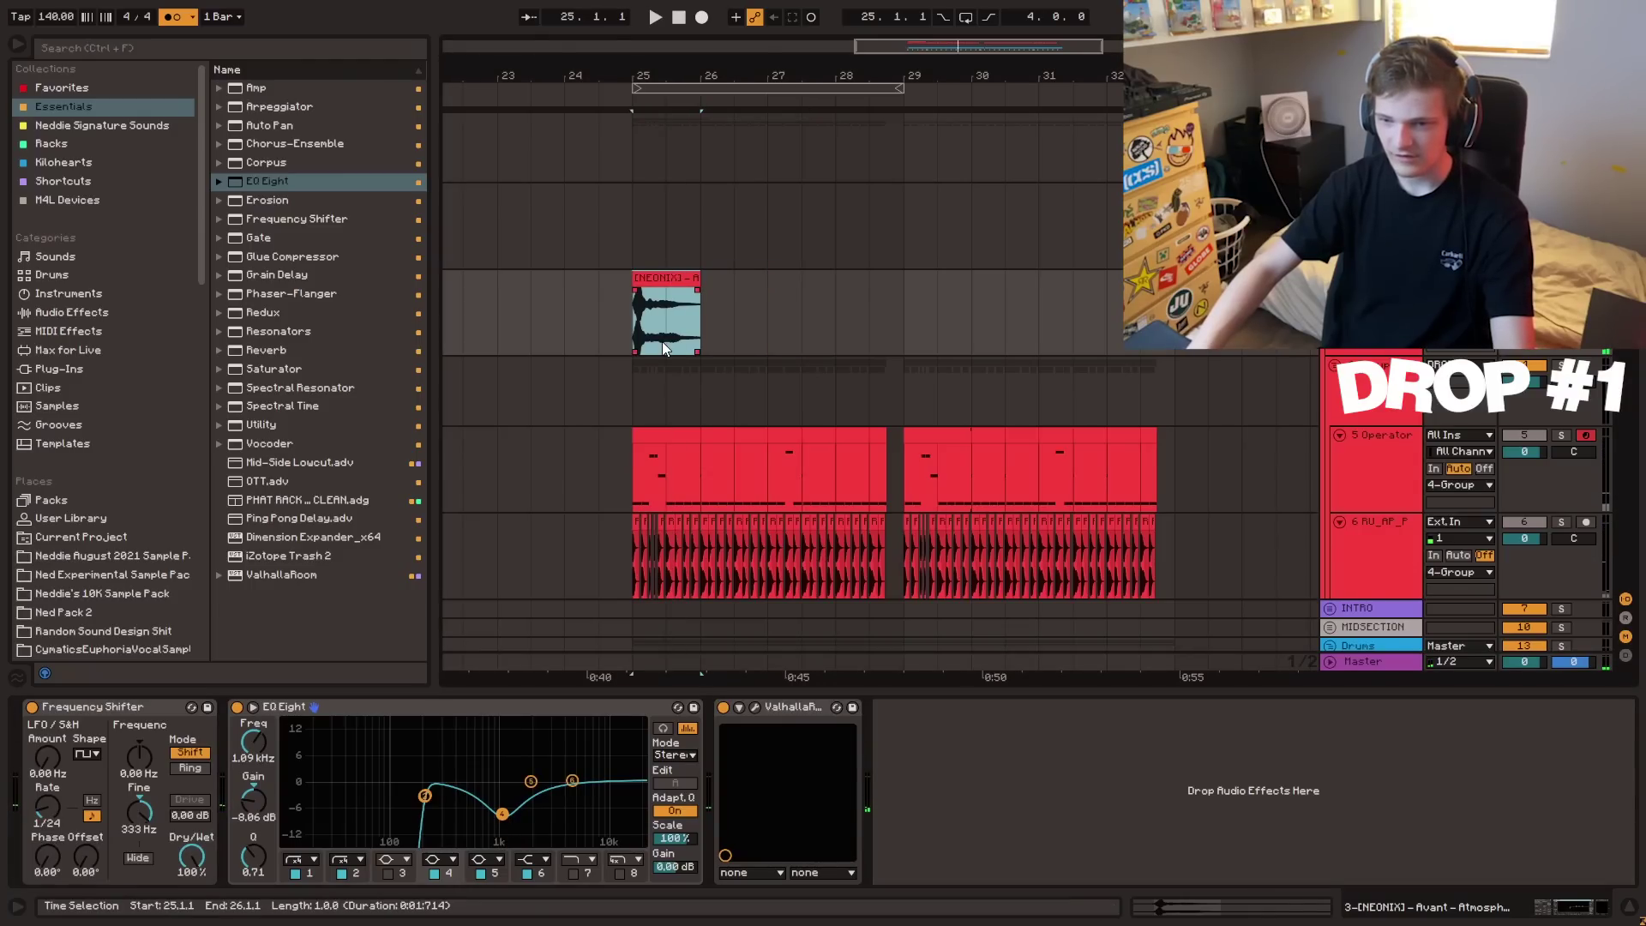
- Duplicate the one-bar atmosphere clip repeatedly to fill the bars from 26 onward
left_click(632, 309)
left_click(680, 273)
key("space")
key("ctrl+d")
key("ctrl+d")
key("ctrl+d")
key("ctrl+d")
key("ctrl+d")
key("ctrl+d")
key("ctrl+d")
key("ctrl+d")
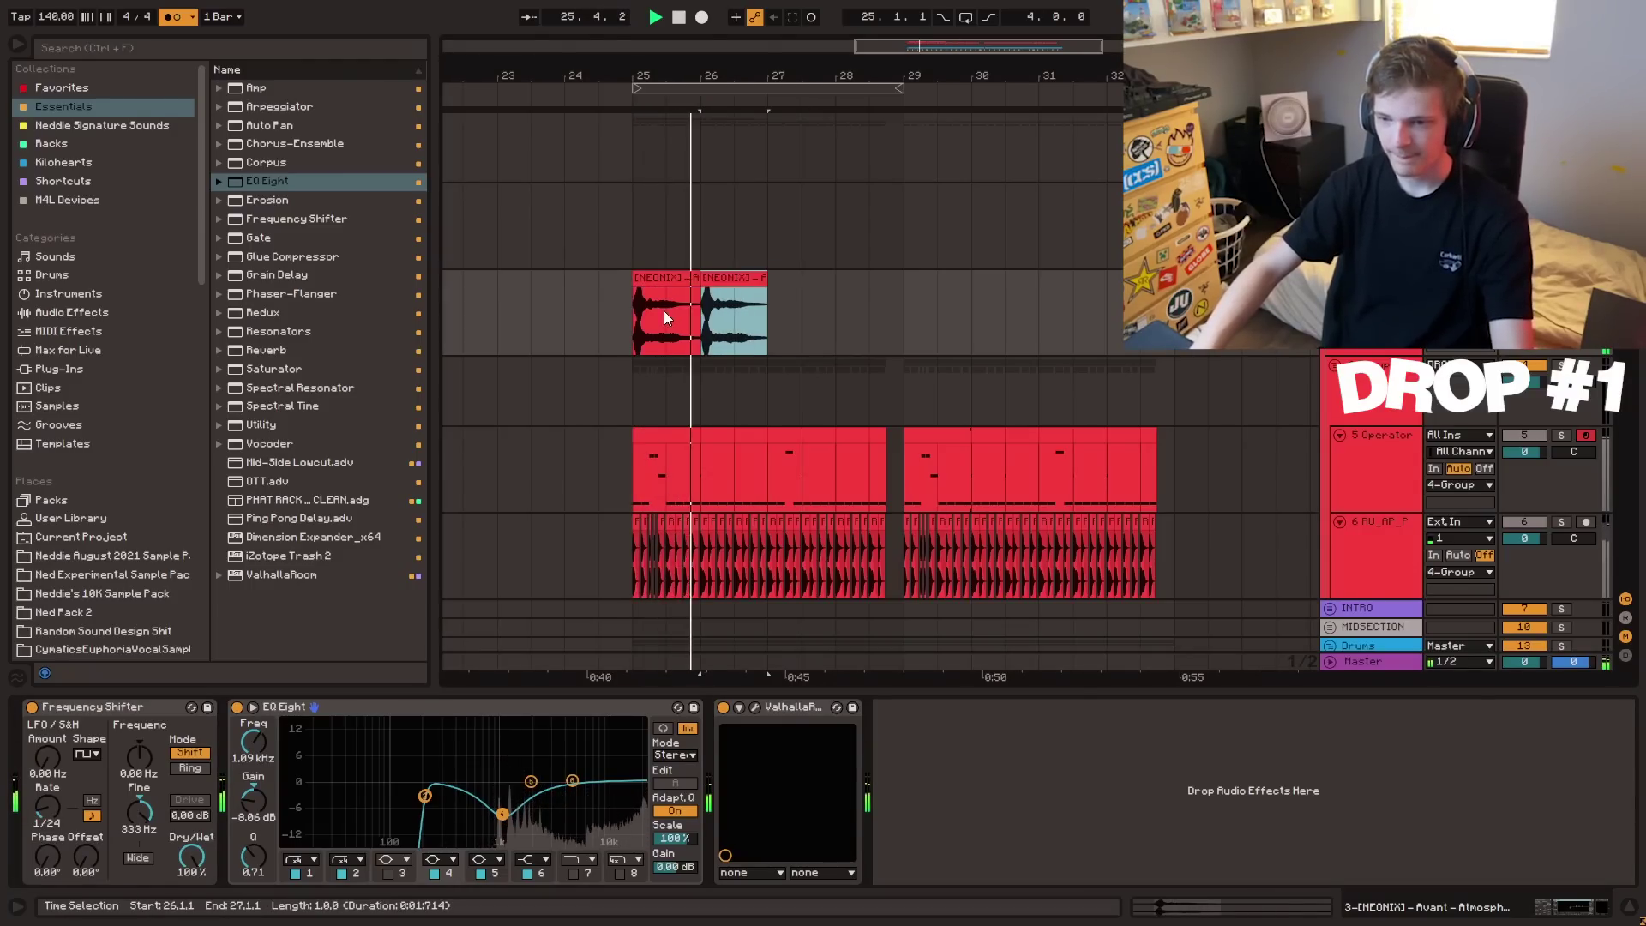
left_click(634, 322)
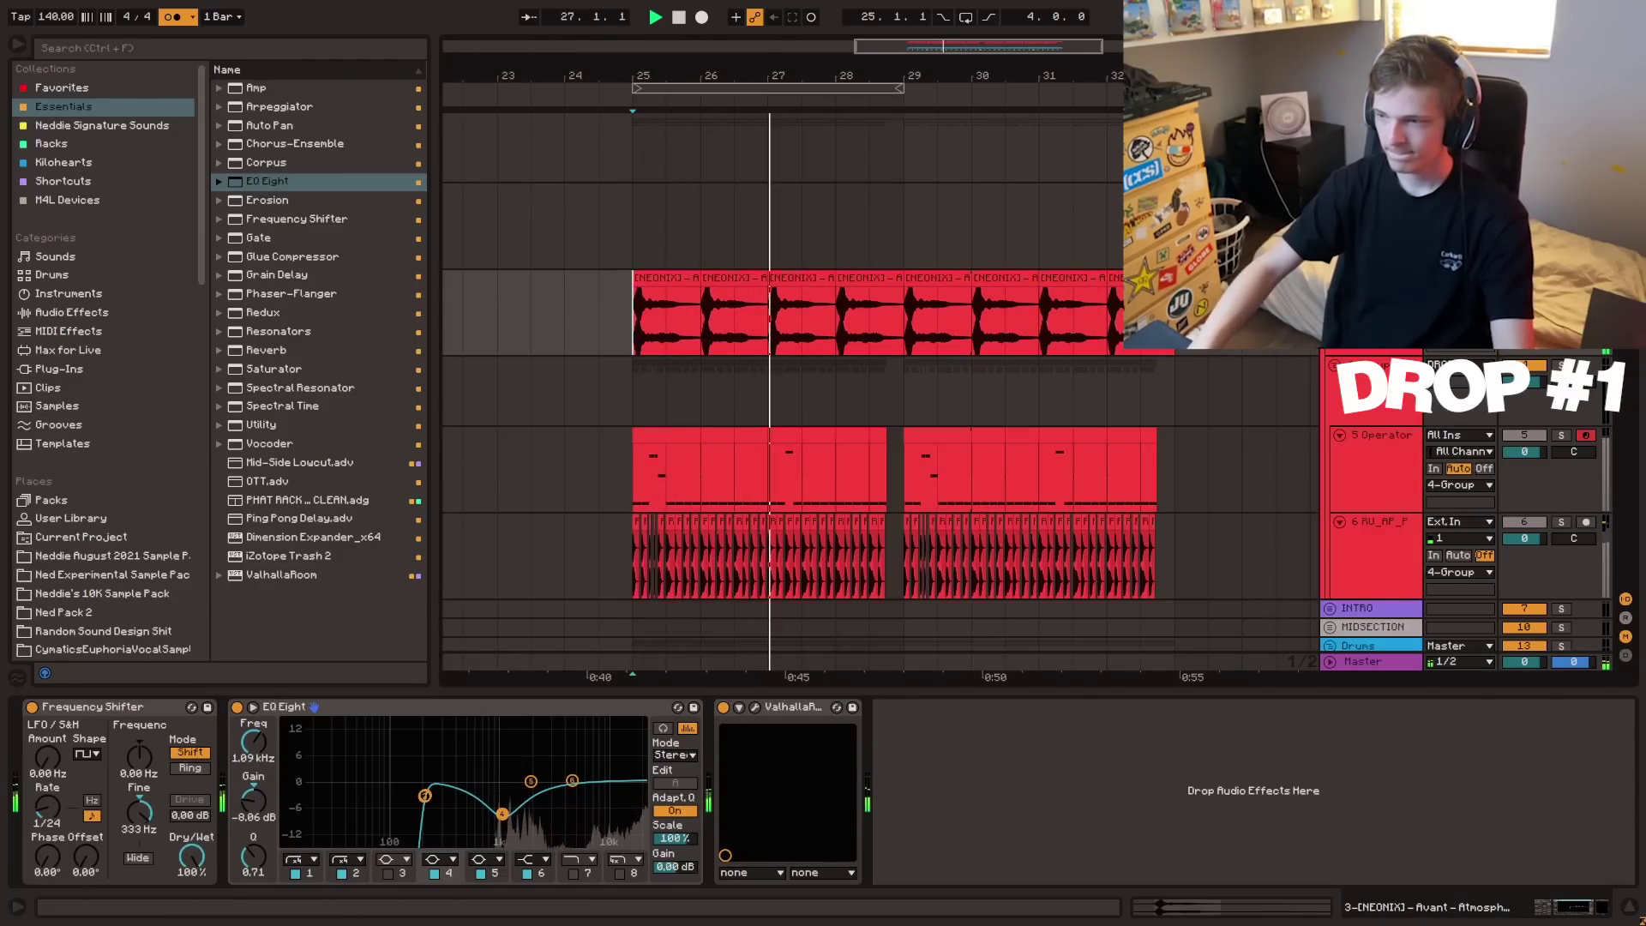
- Set the first atmosphere clip's transposition to 31 st and remove every second copy, keeping those at bars 25, 27, 29 and 31
double_click(640, 322)
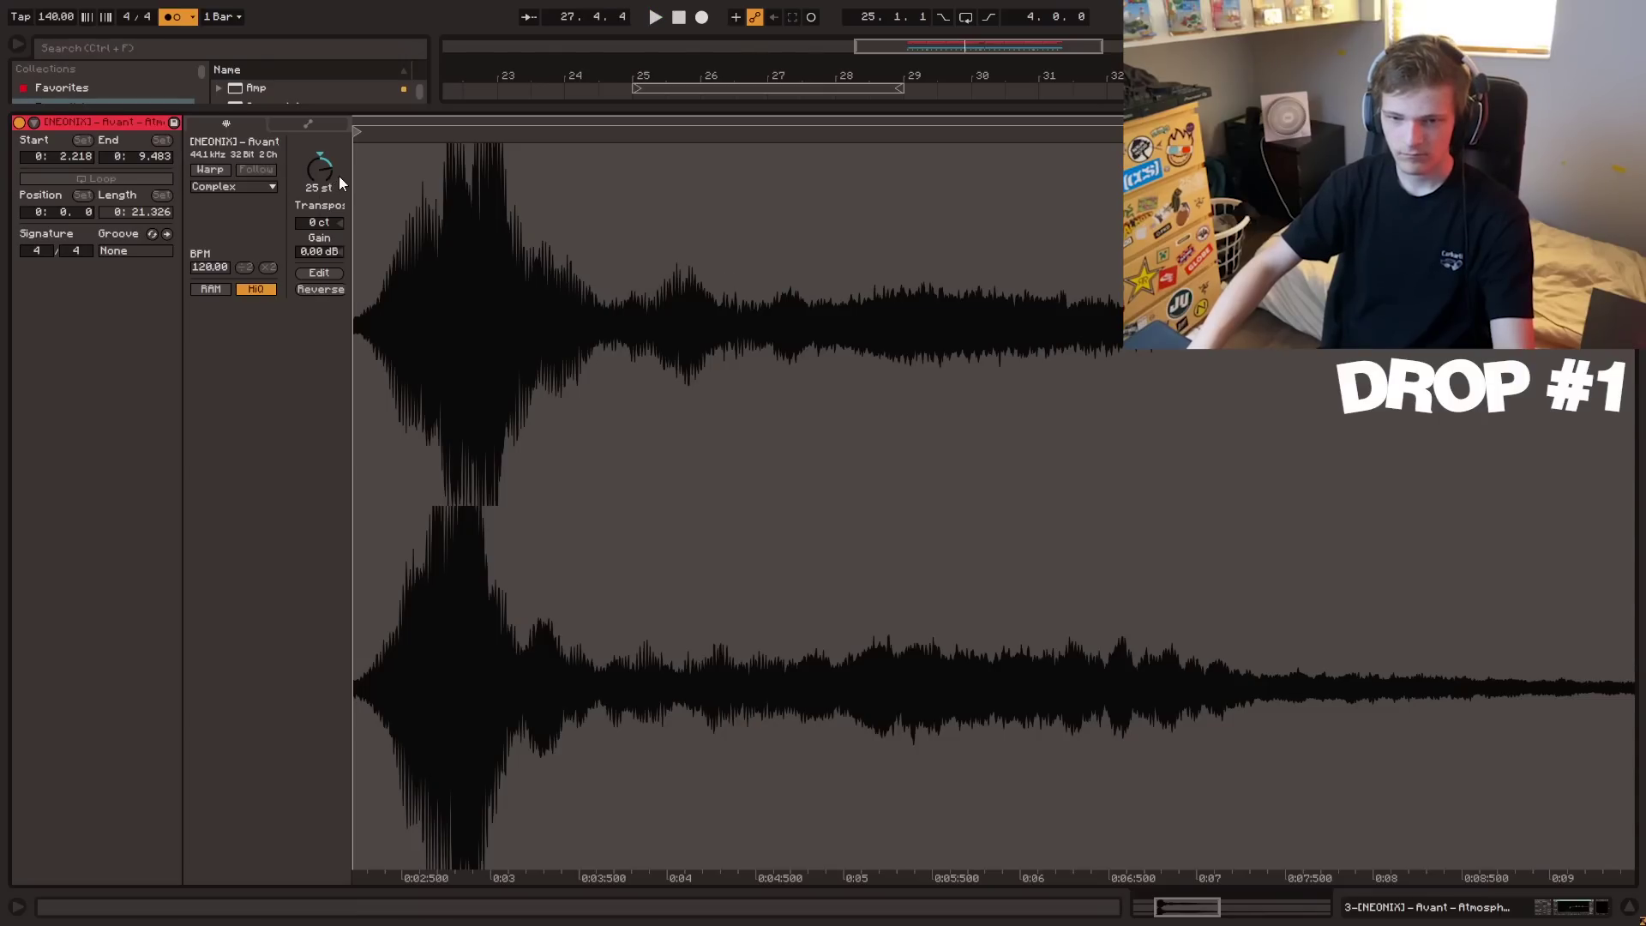
left_click_drag(319, 168, 319, 159)
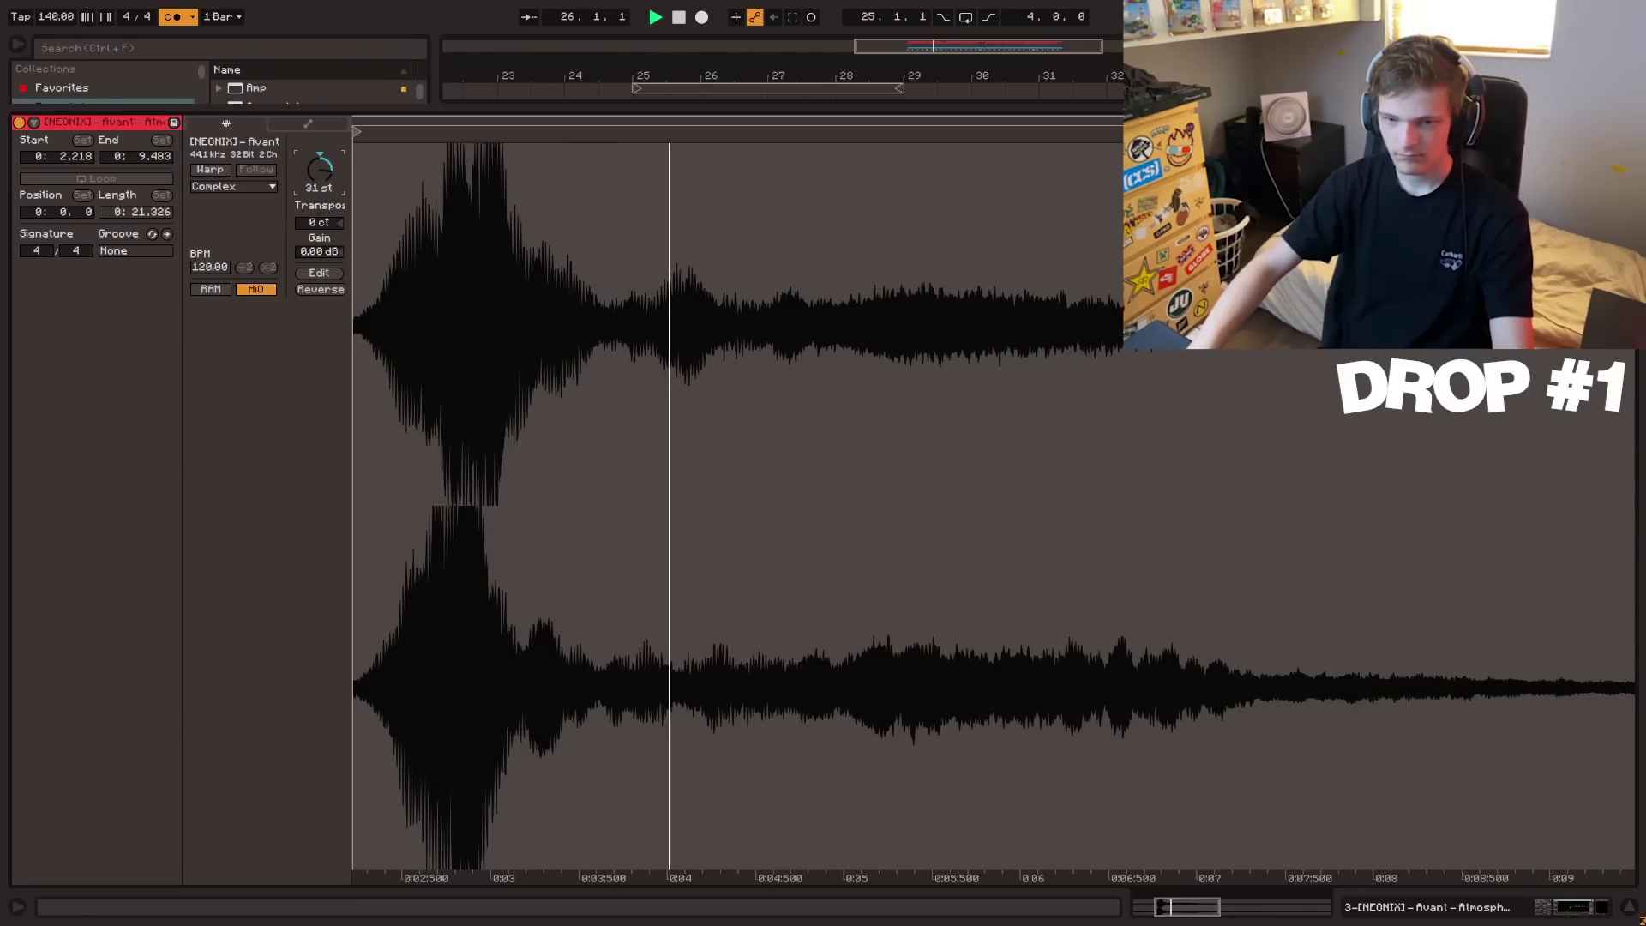
key("ctrl+alt+l")
scroll(672, 333, "up", 1)
left_click(719, 271)
key("space")
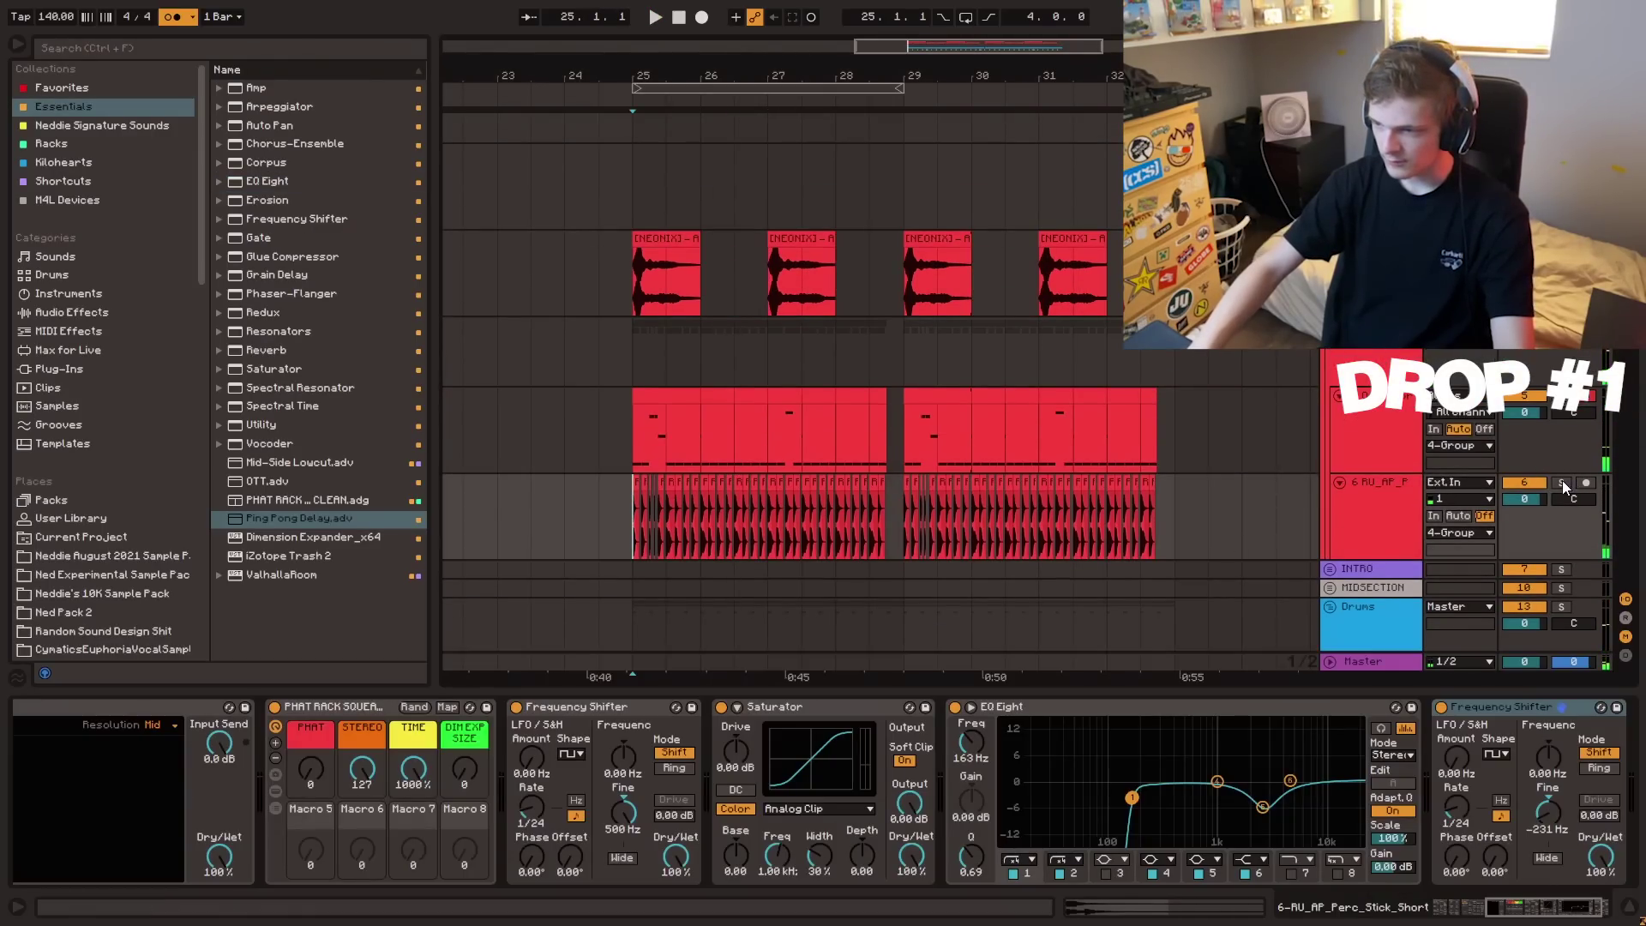
- Solo the percussion stick track and add ValhallaRoom to its effect chain
left_click(1562, 486)
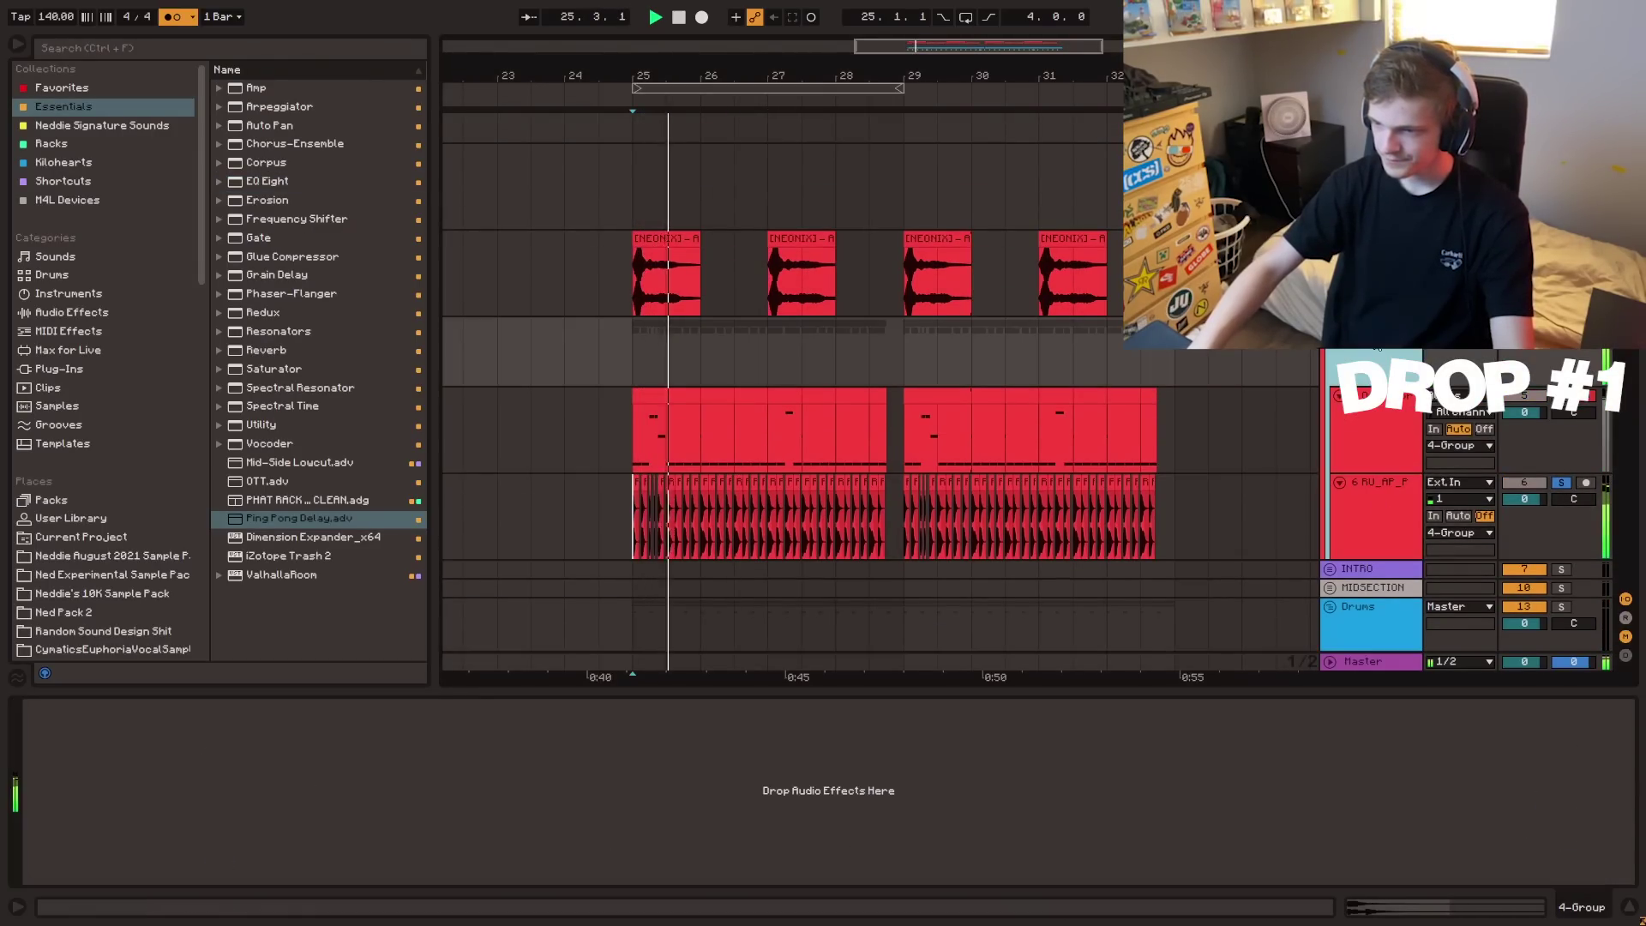
left_click(565, 514)
key("space")
double_click(276, 573)
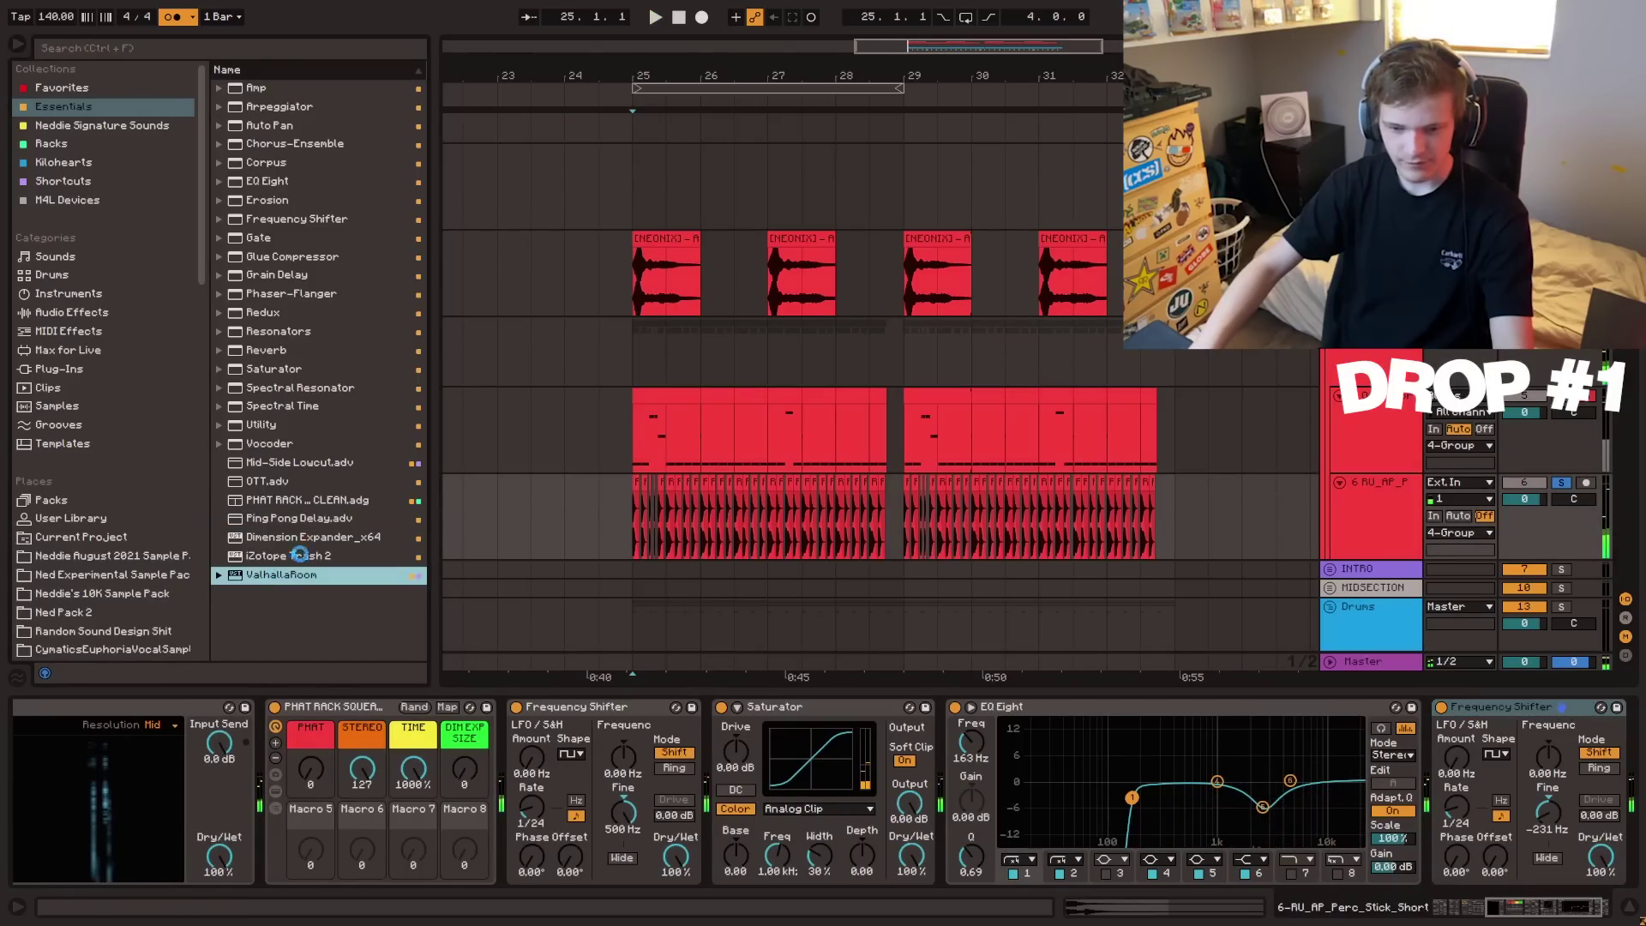
left_click(675, 87)
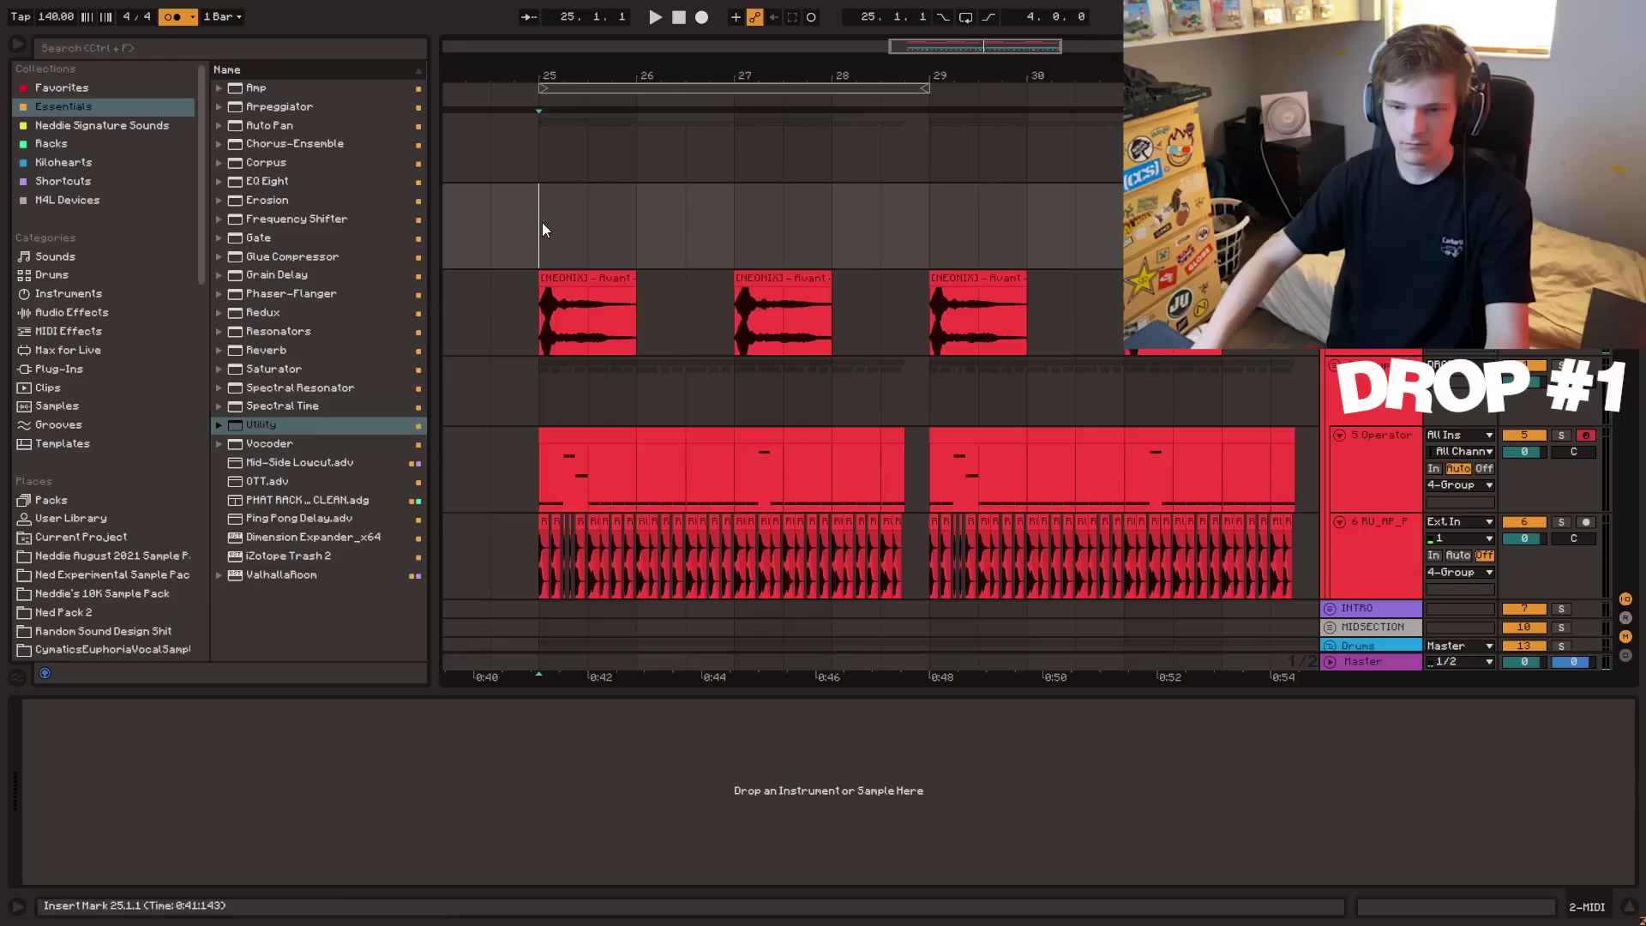
- Play the drop from bar 25 and insert a Reverb between EQ Eight and ValhallaRoom on the atmosphere track
left_click(542, 223)
scroll(656, 235, "down", 1)
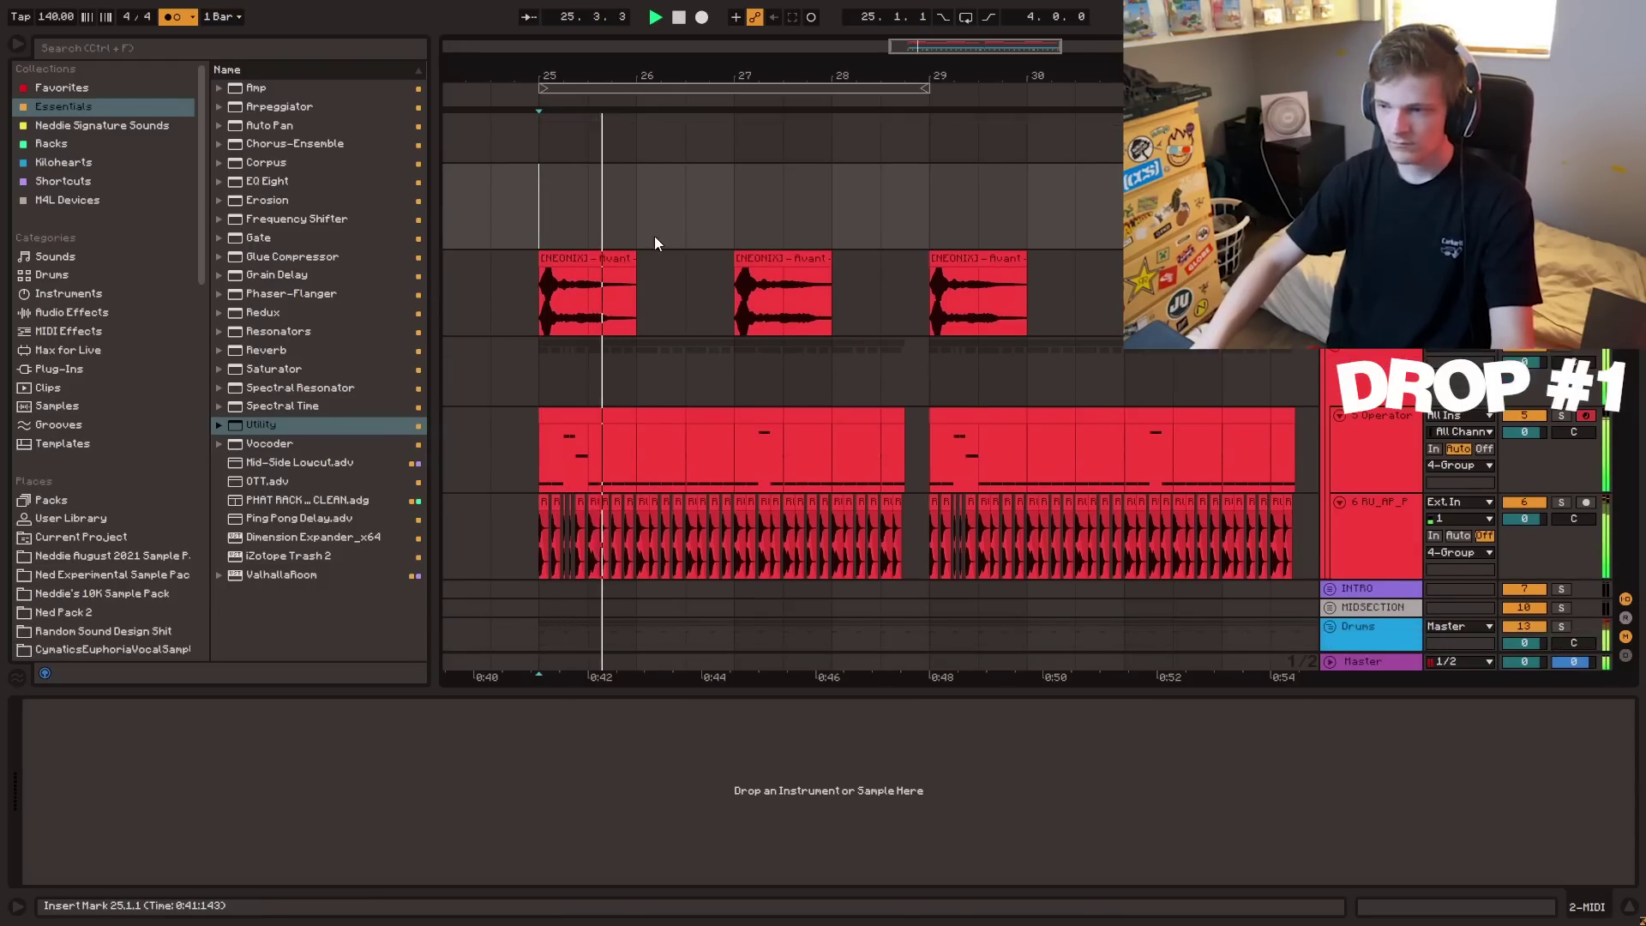
scroll(655, 235, "up", 1)
left_click(1376, 278)
key("space")
left_click(558, 350)
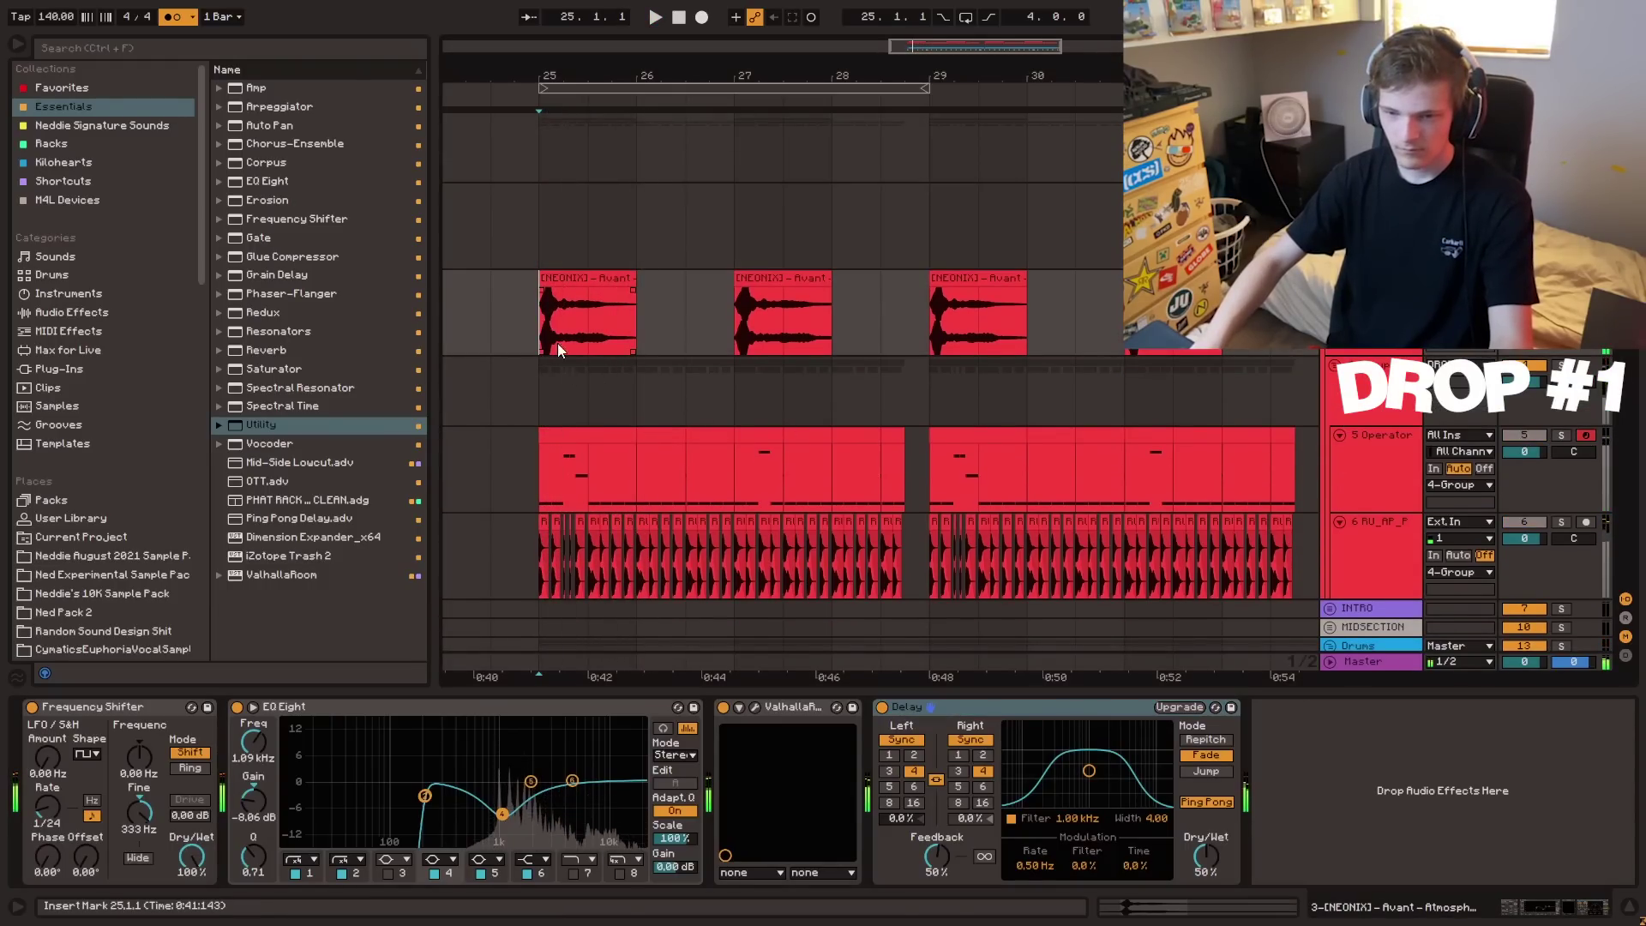
left_click_drag(275, 354, 774, 795)
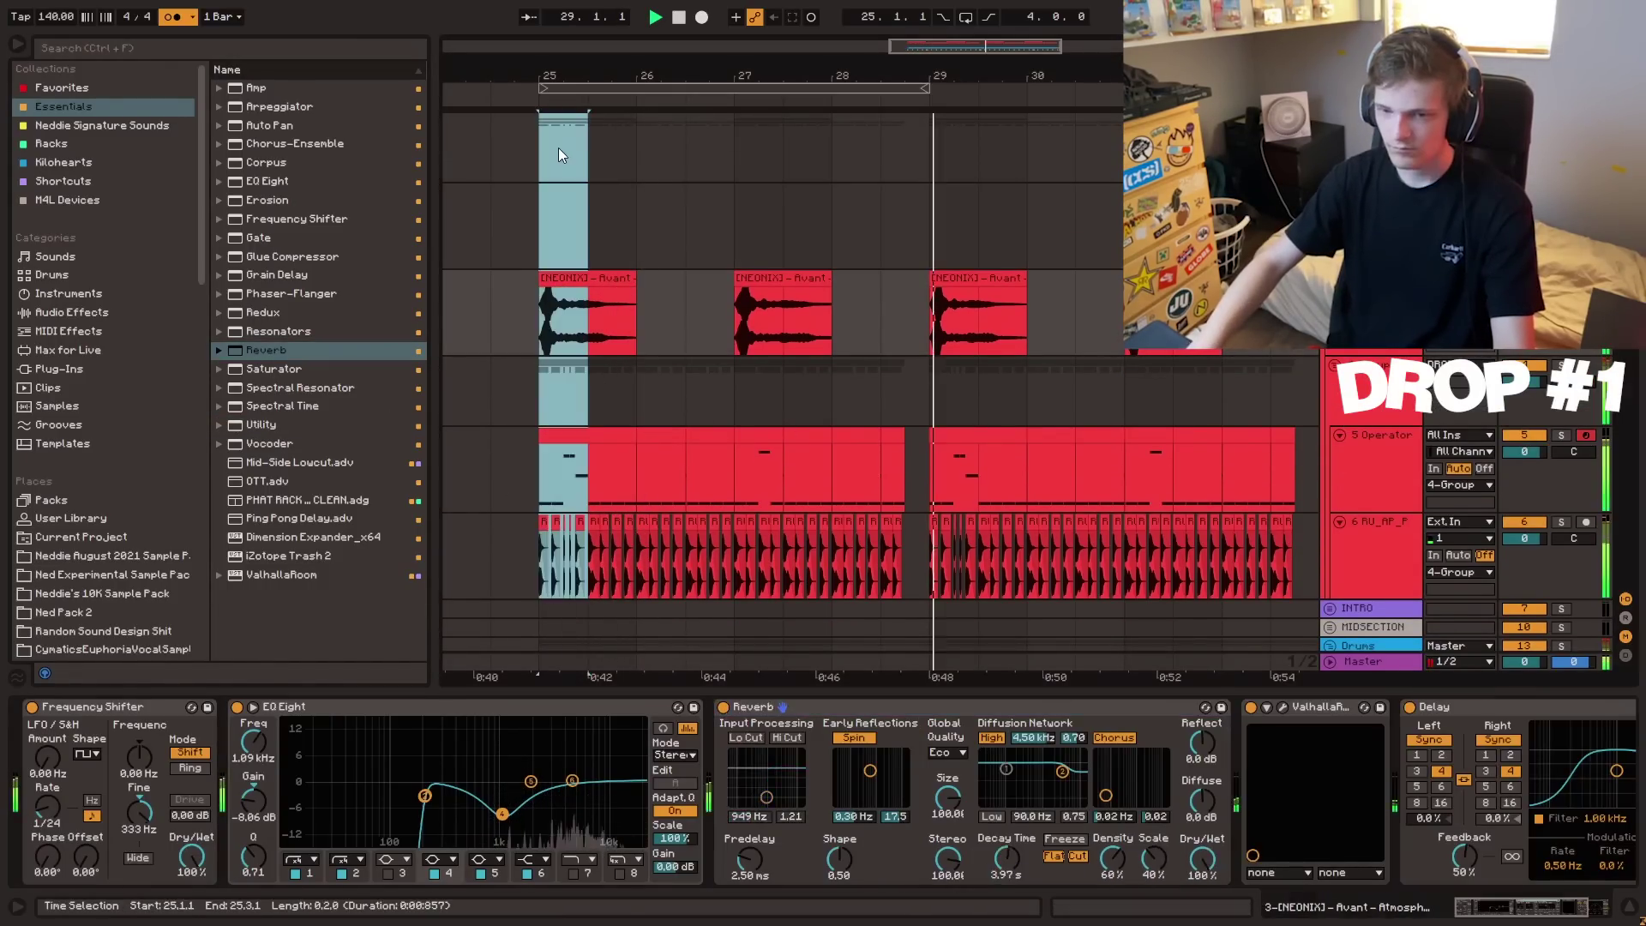
- Lower the first chain in the percussion track's Audio Effect Rack to -14.6 dB and play the result
left_click(544, 221)
scroll(553, 386, "down", 1)
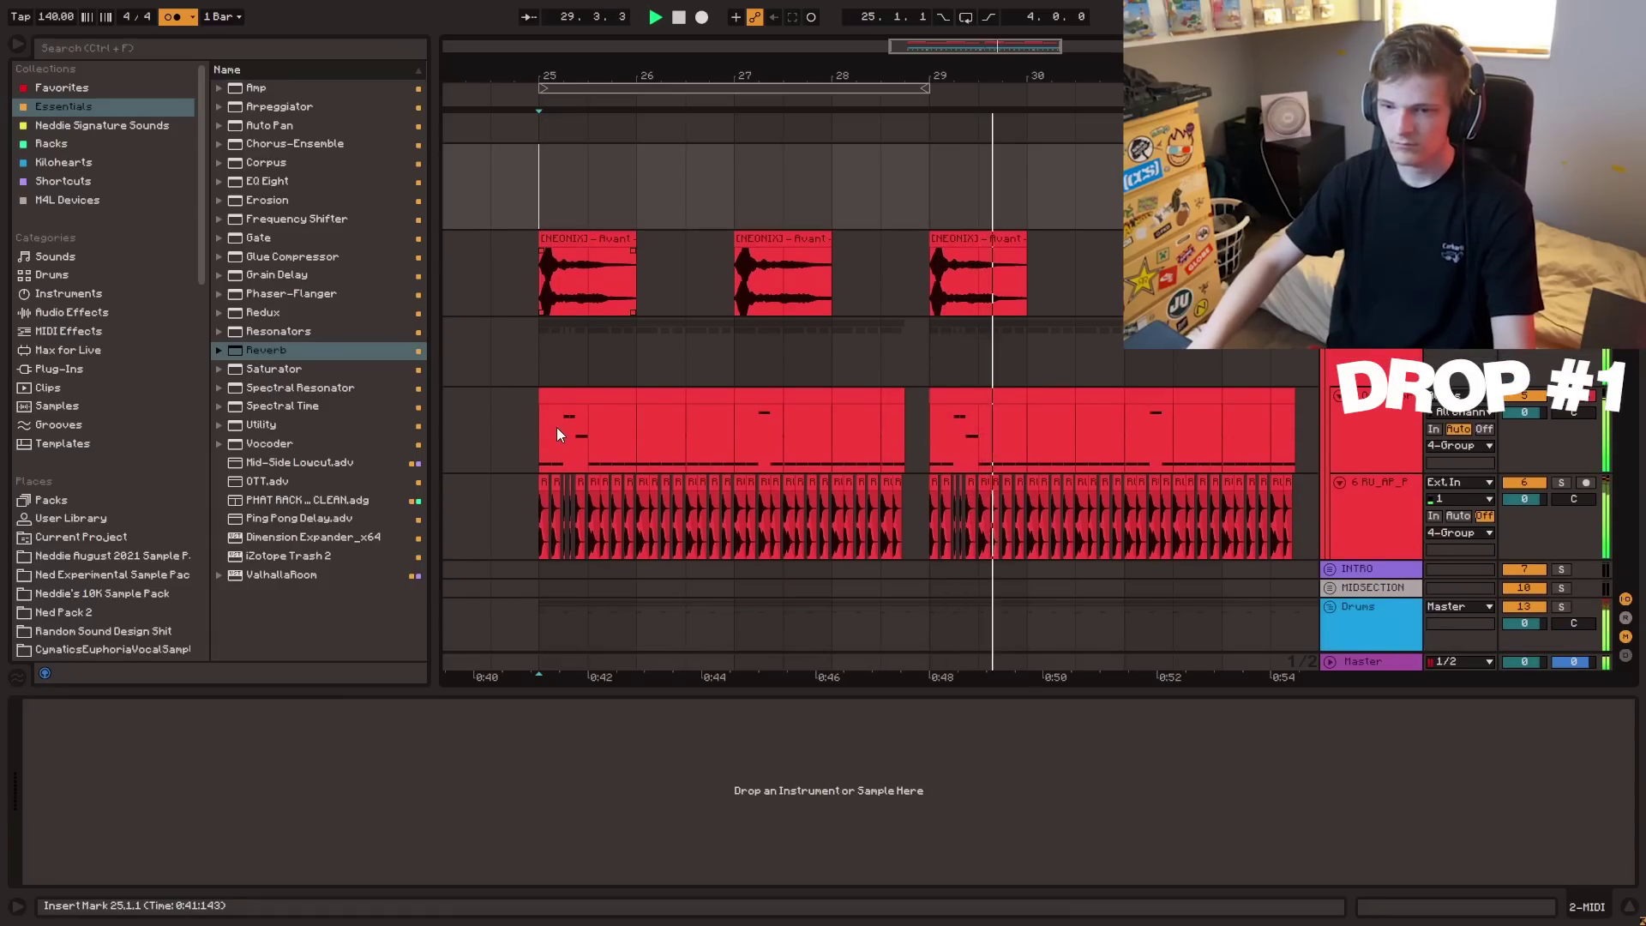
left_click(549, 475)
key("space")
scroll(851, 849, "down", 2)
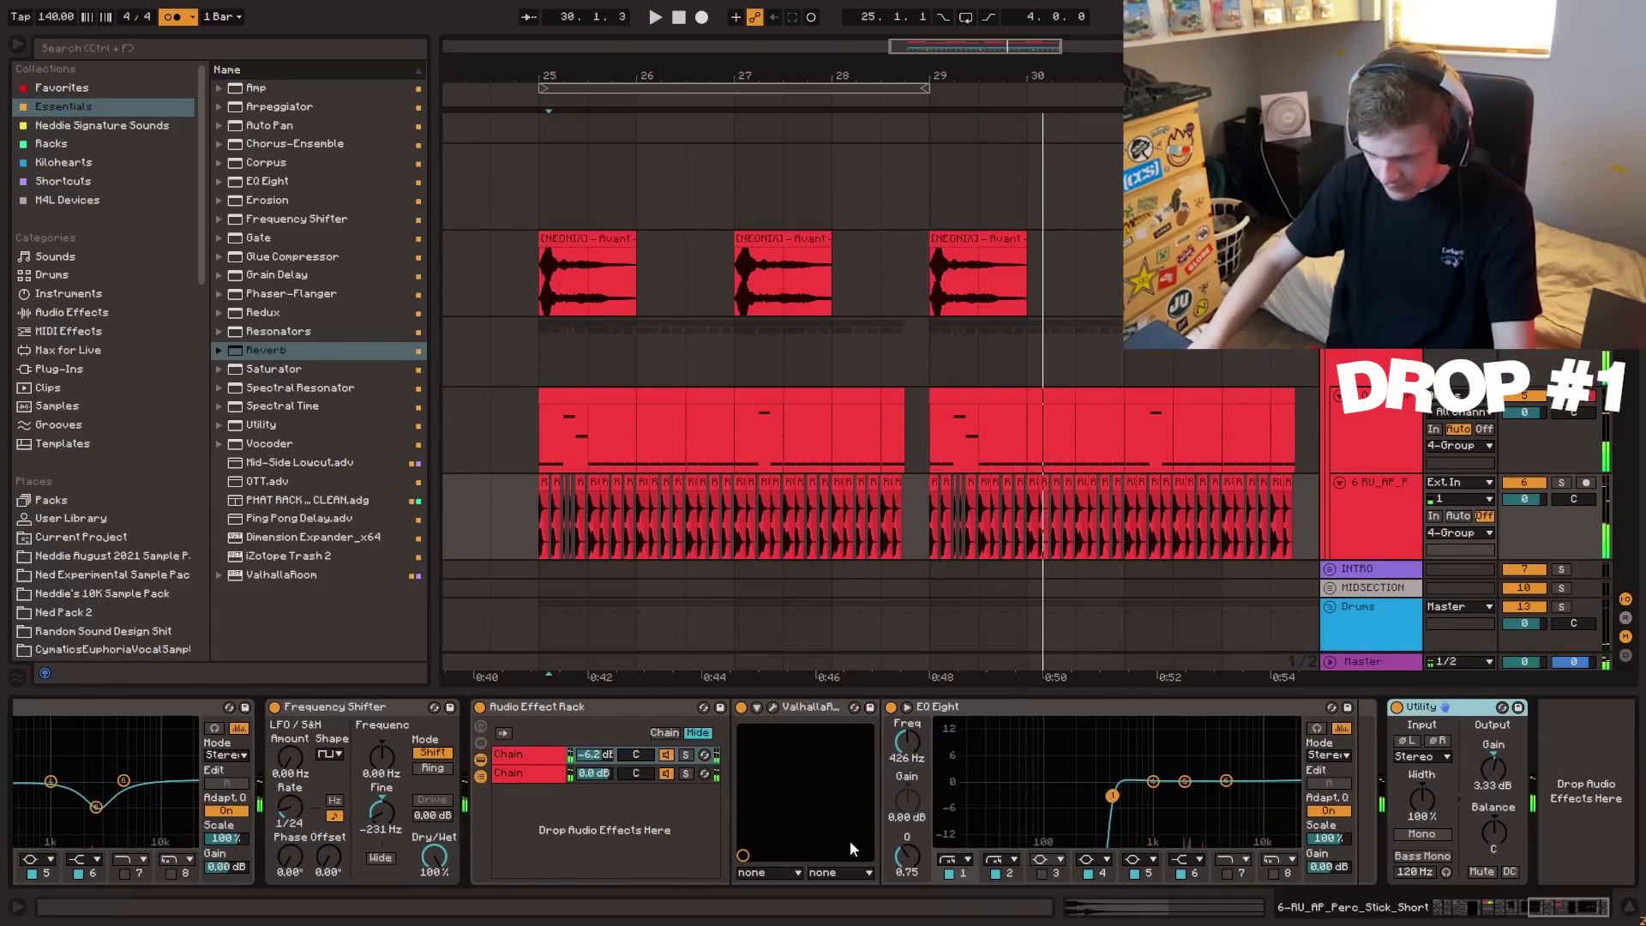
key("space")
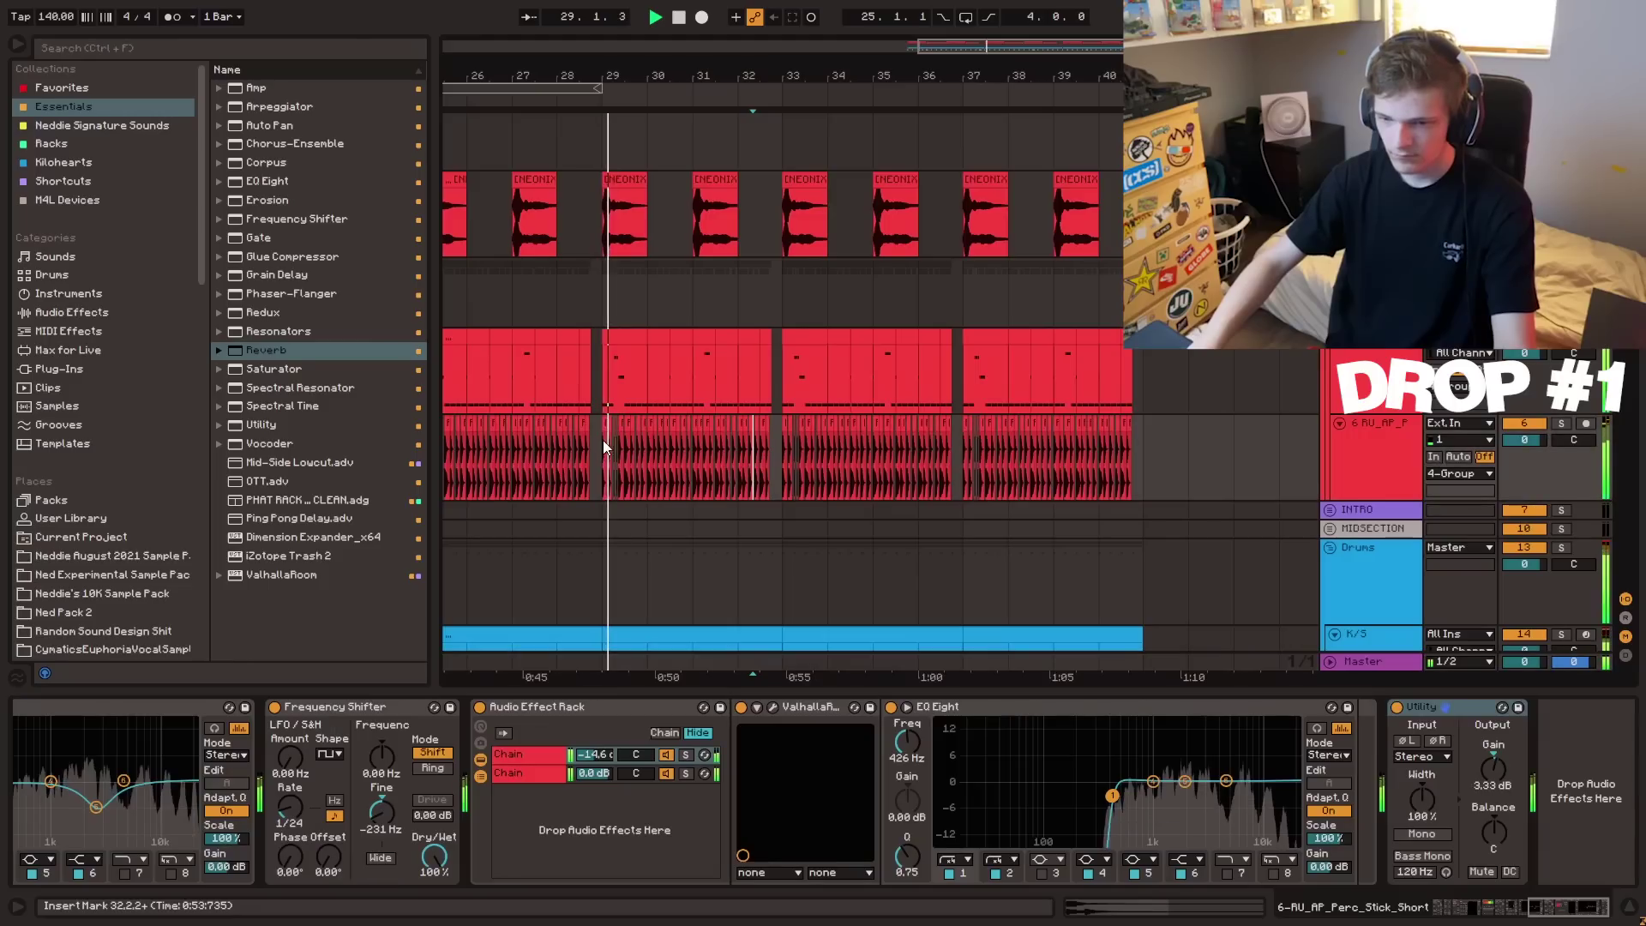
key("space")
- Insert a new audio track directly below the atmosphere track for a fill before bar 29
left_click_drag(604, 75, 759, 128)
left_click_drag(1077, 75, 1121, 129)
scroll(858, 300, "up", 2)
left_click(633, 287)
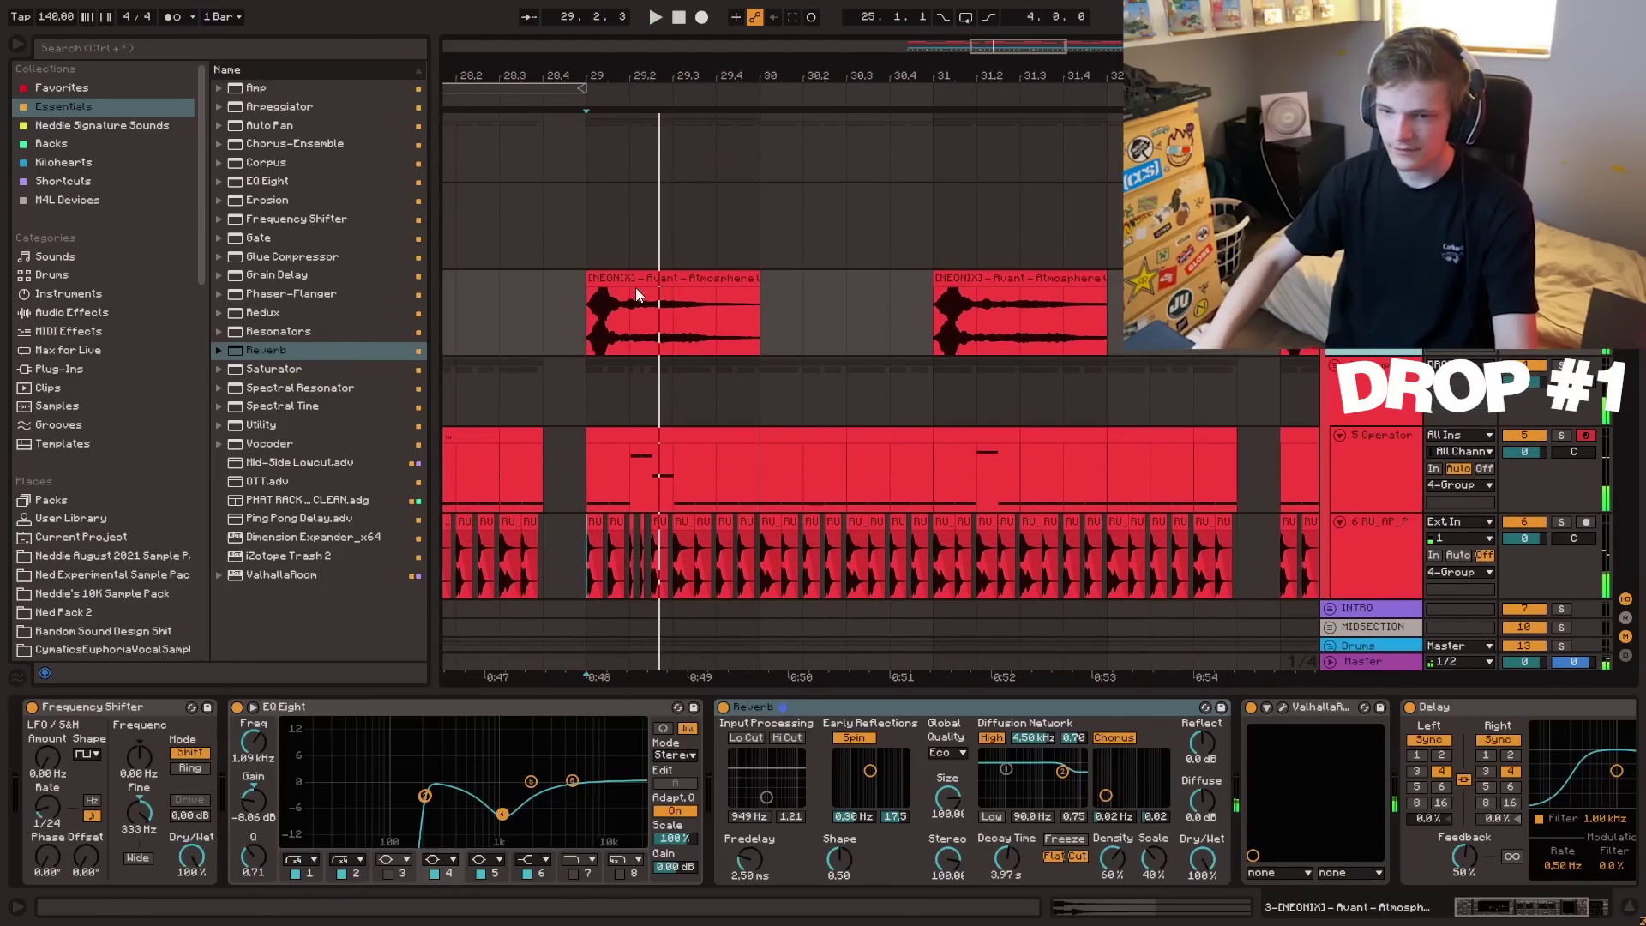
key("ctrl+t")
key("Left")
key("Left")
- Search the library for bass and place the Avant Dubstep 01 Bass 7 (D) sample on the new track at 28.4.1
key("ctrl+f")
type("bass")
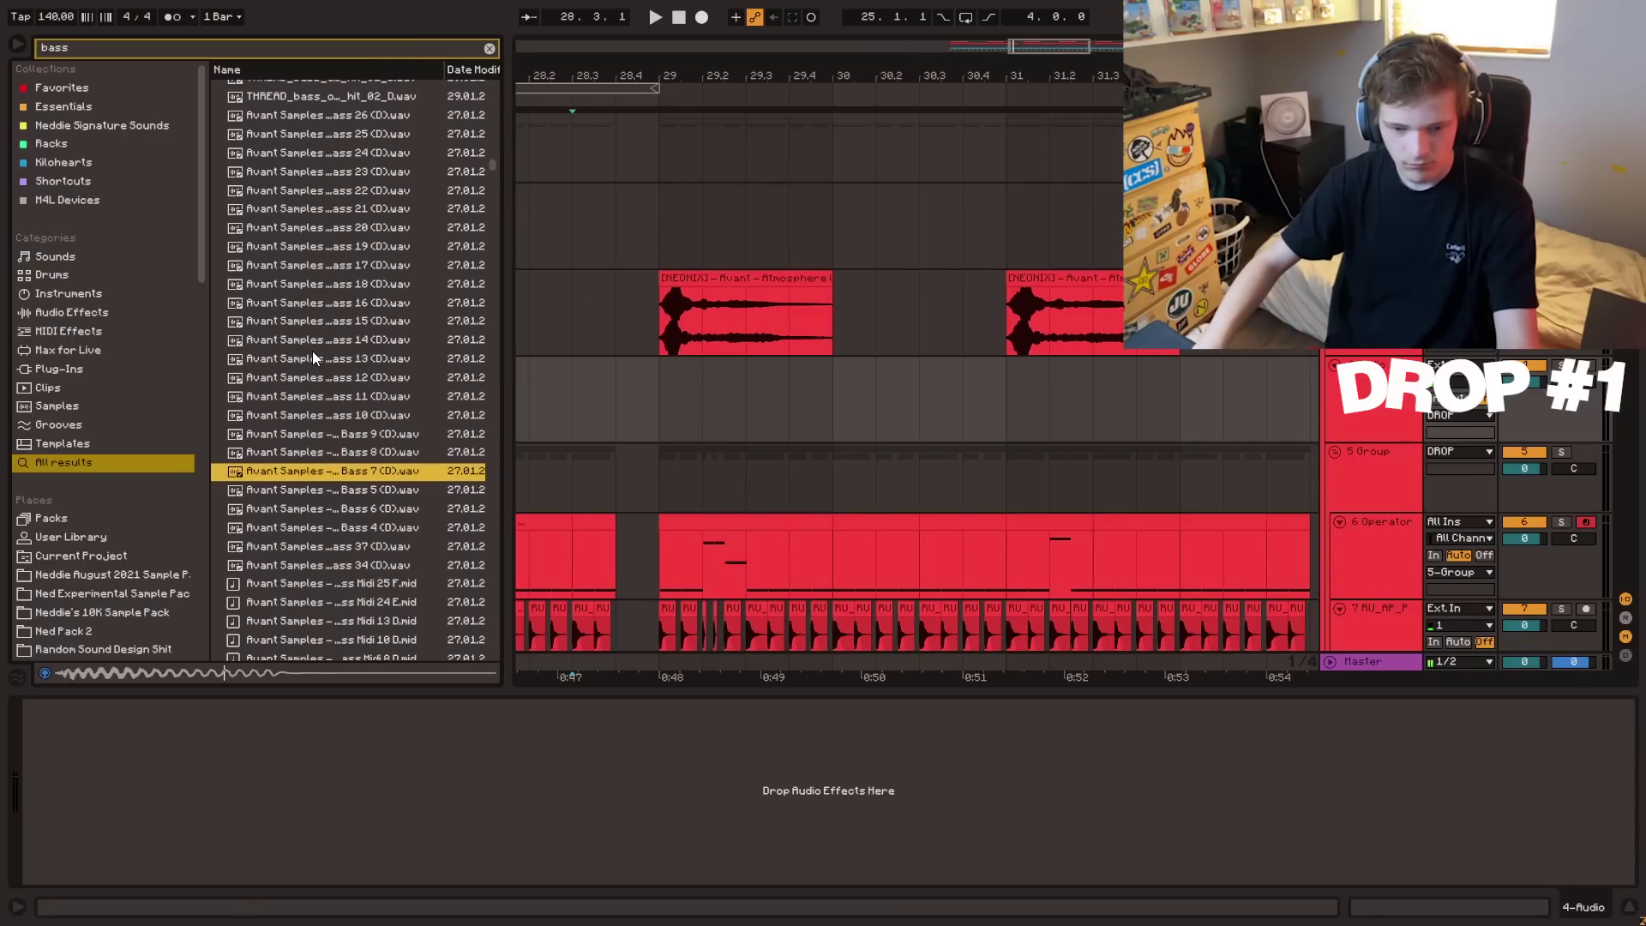
key("Up")
left_click(357, 470)
left_click_drag(357, 470, 618, 396)
key("space")
left_click_drag(1013, 48, 1002, 61)
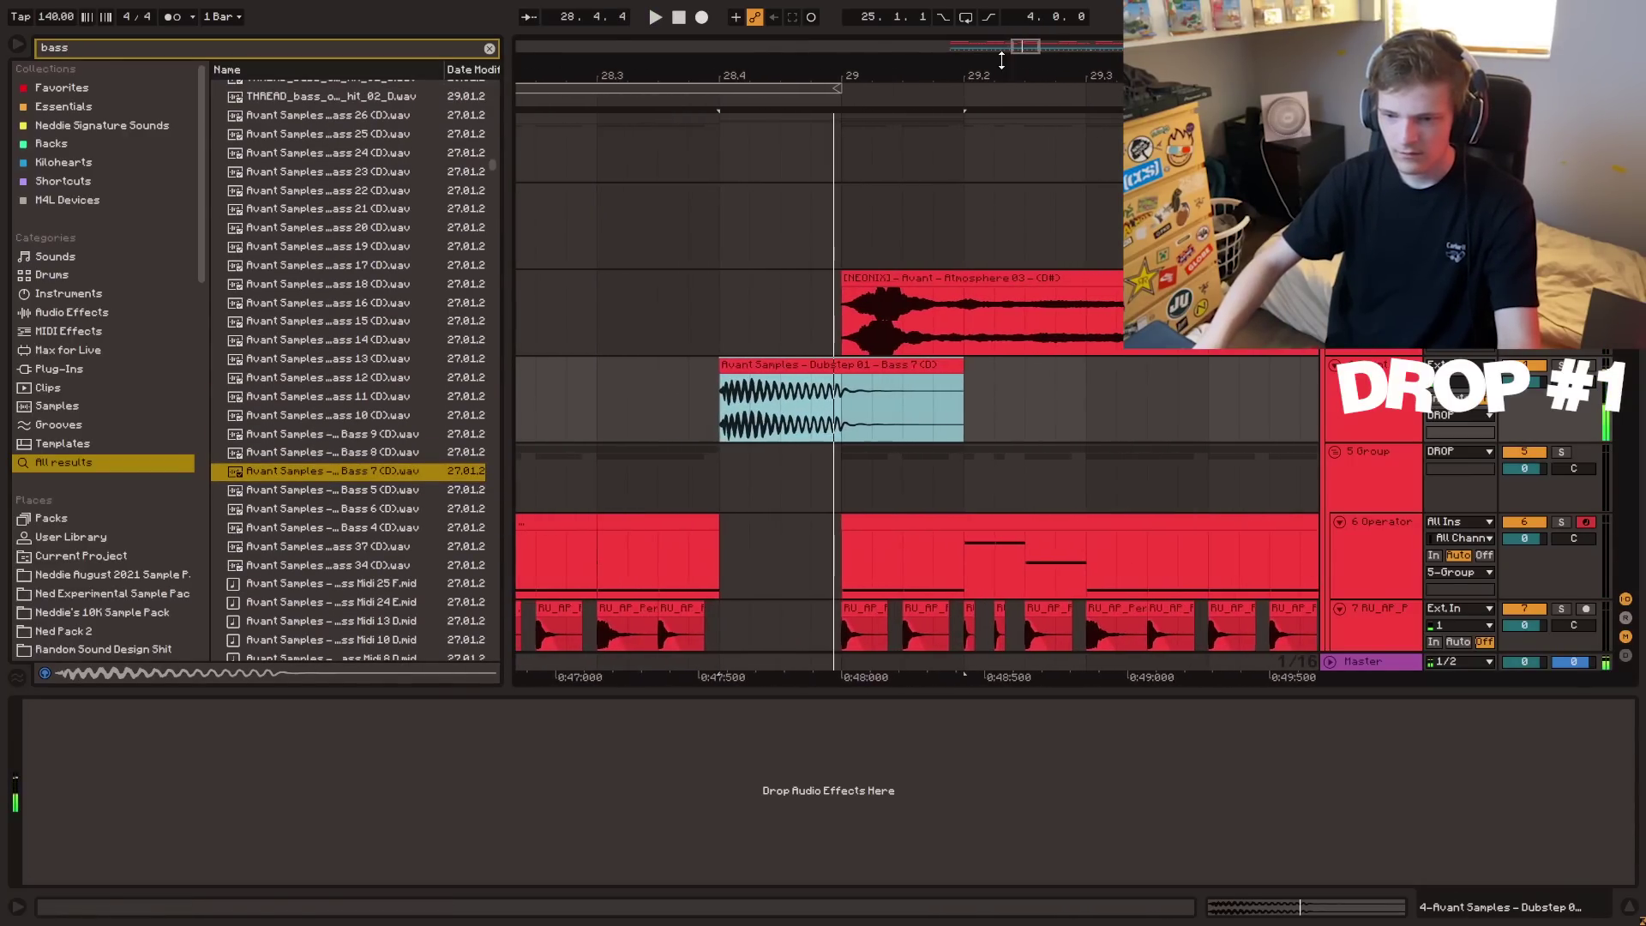
- Reverse the bass clip, then shift and trim it to span 28.4.1 to bar 29
left_click(846, 384)
key("space")
key("r")
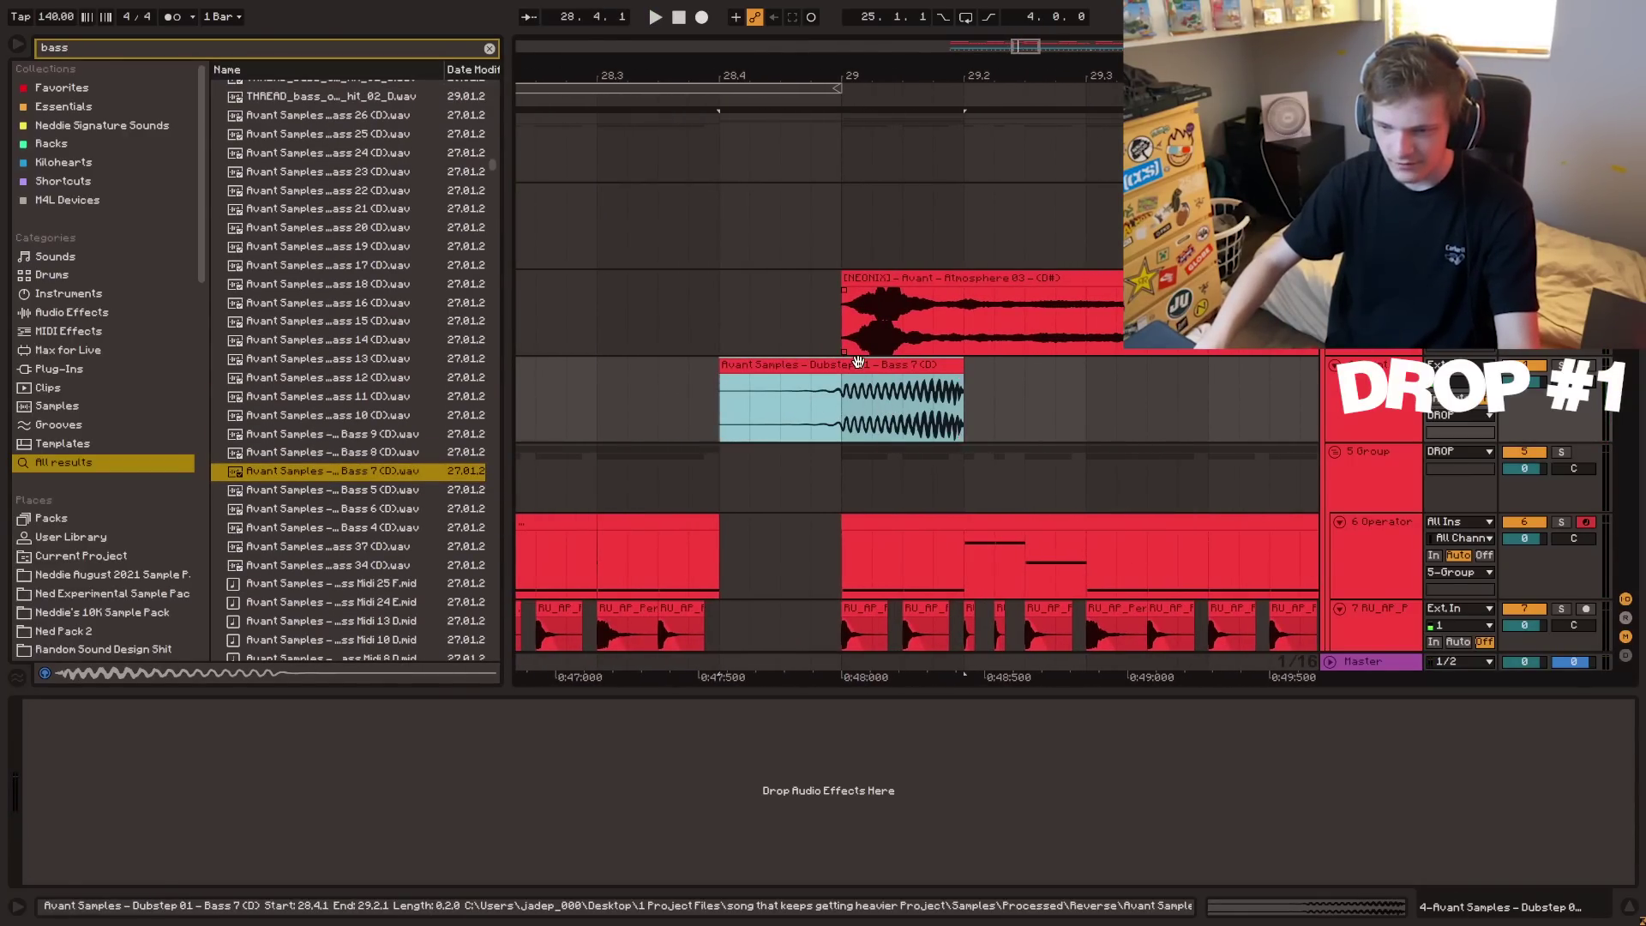
left_click_drag(858, 362, 735, 364)
left_click_drag(719, 411, 524, 420)
key("Delete")
key("space")
- With the bass track soloed, shorten the clip, duplicate it and extend the copy up to bar 29
left_click(1561, 365)
key("space")
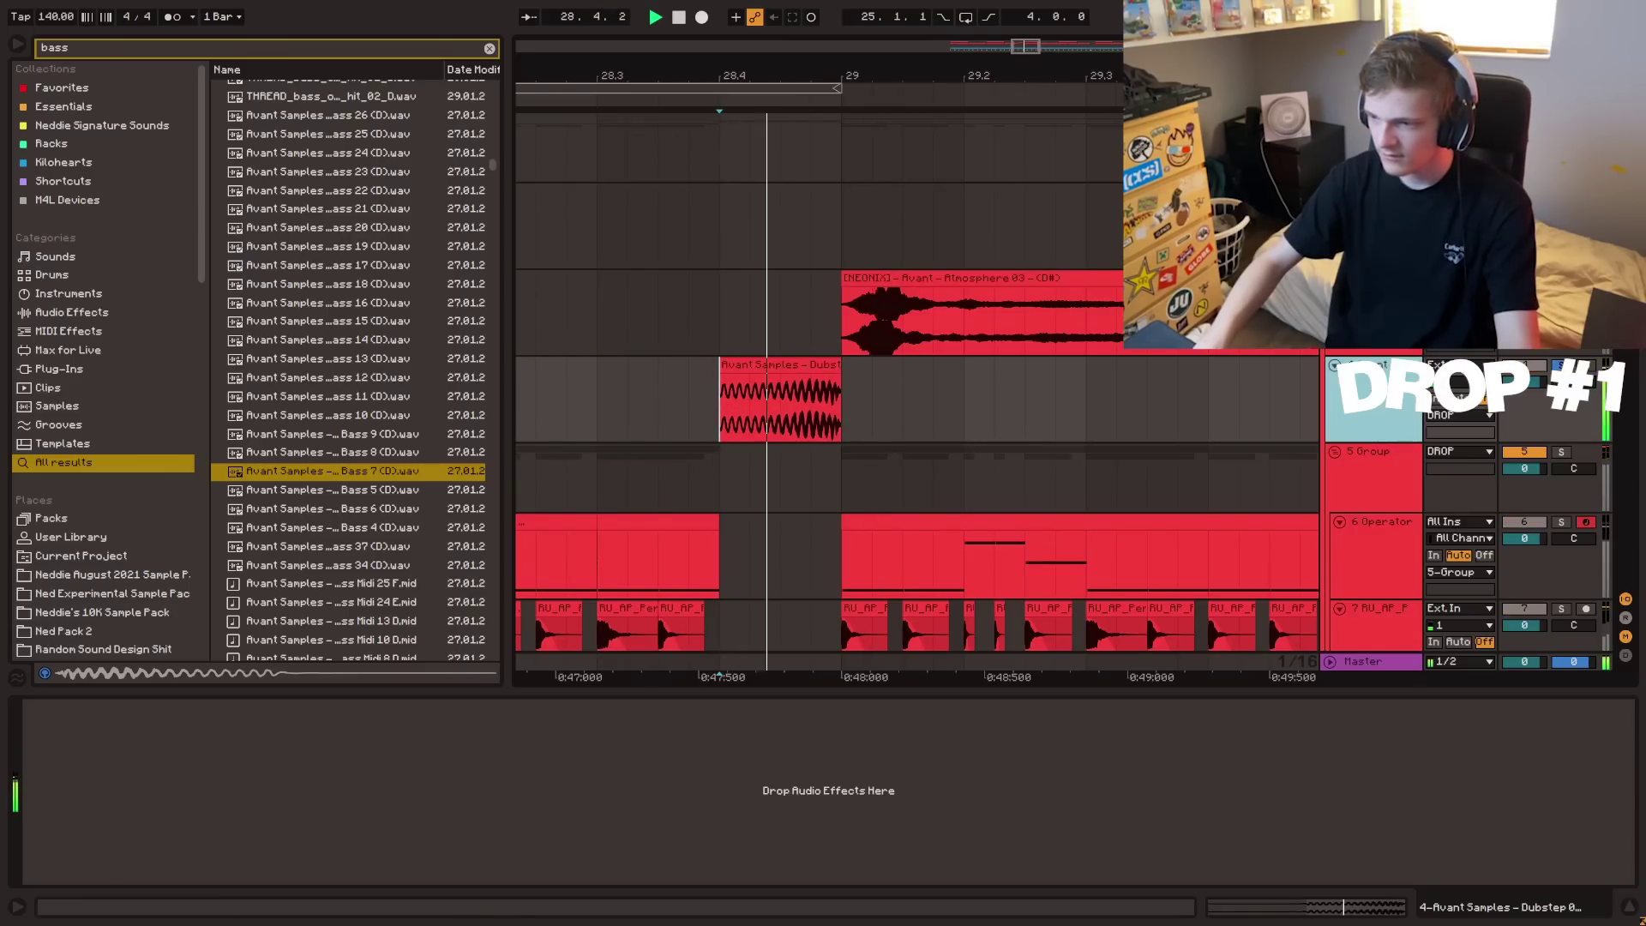
key("space")
left_click_drag(840, 365, 781, 365)
left_click_drag(1022, 53, 1020, 77)
key("space")
key("ctrl+d")
left_click_drag(782, 365, 867, 365)
key("space")
key("space")
left_click(702, 411)
key("space")
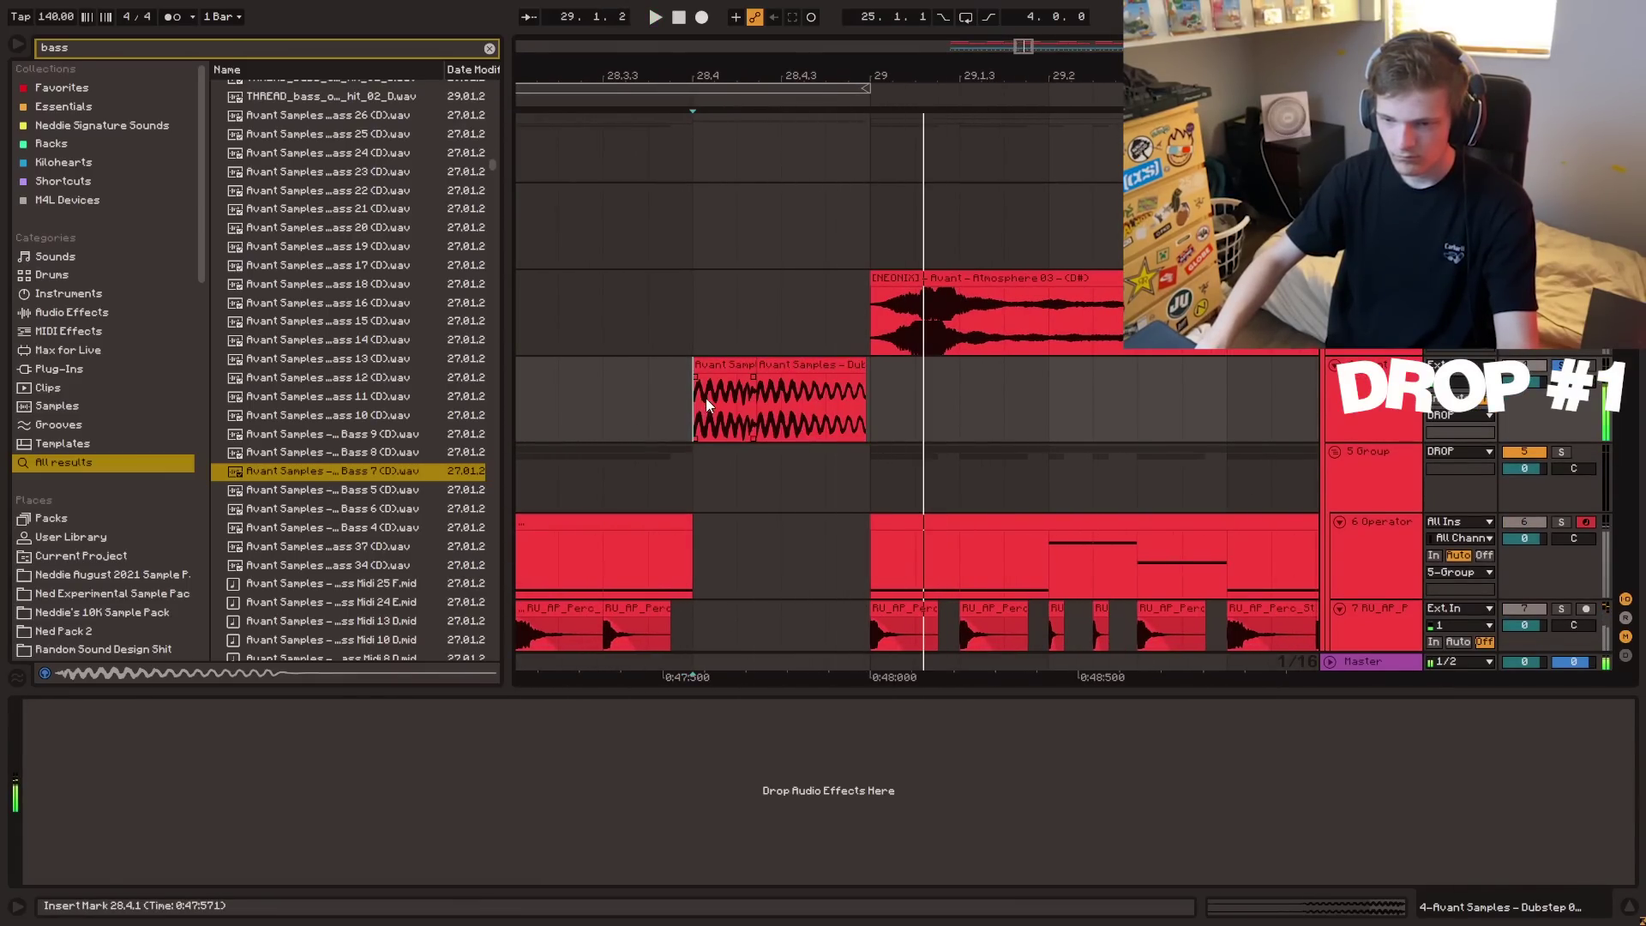
- Boost the bass track's EQ Eight by 15.0 dB at 484 Hz with a Q of 4.55 while playing the fill
key("space")
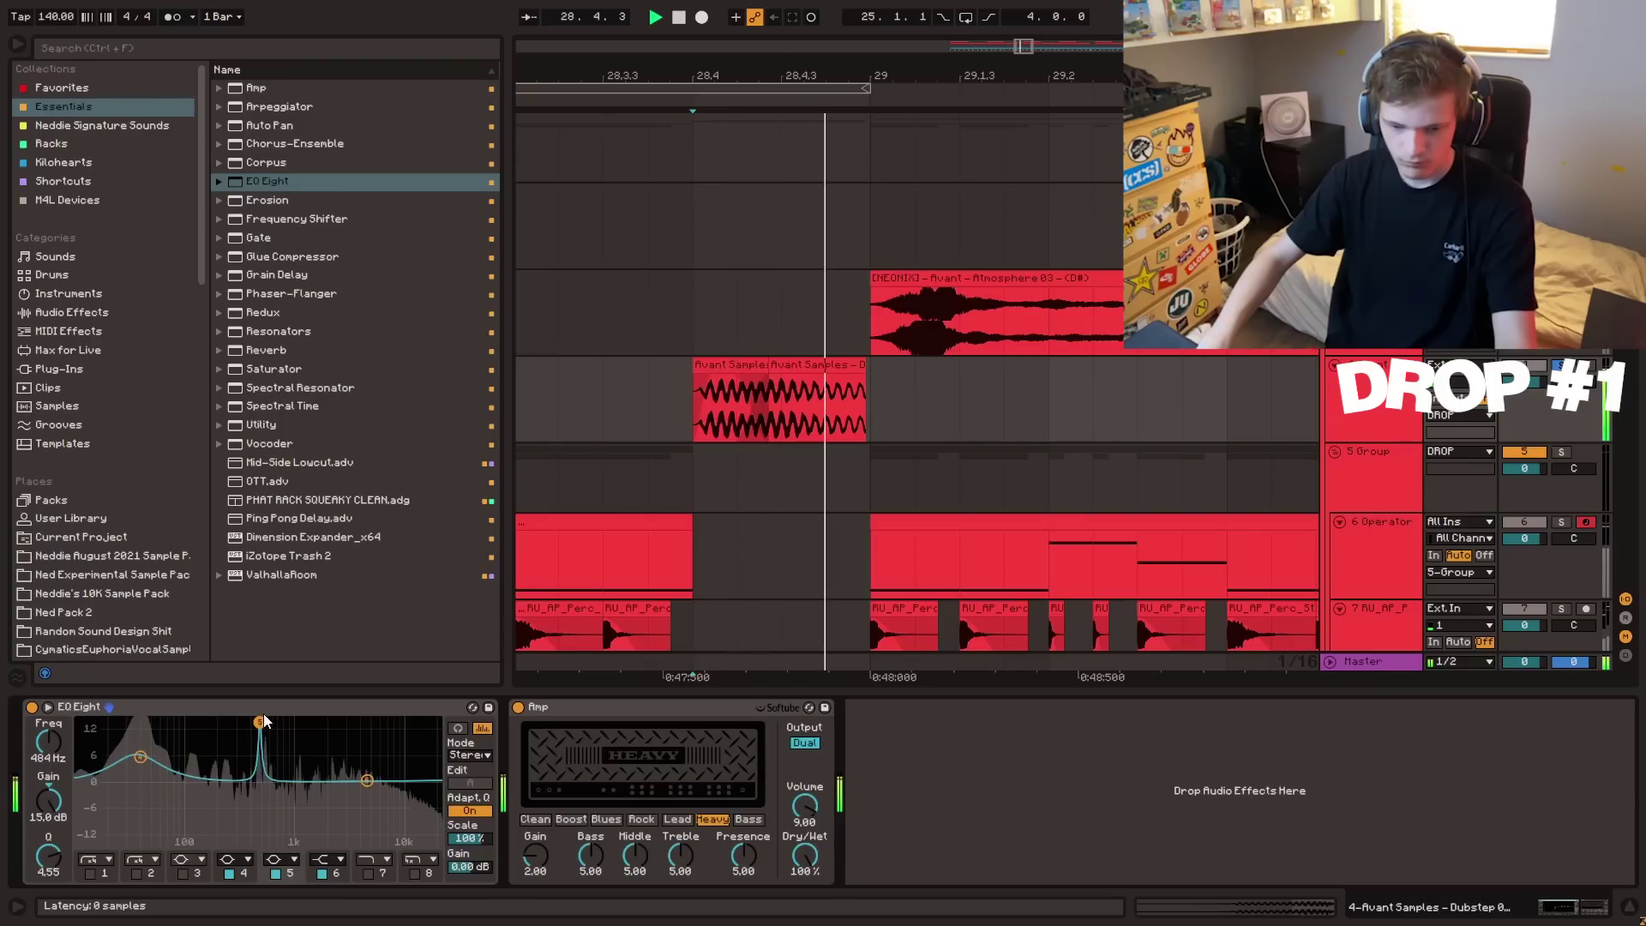
key("space")
key("space")
key("space")
left_click(603, 408)
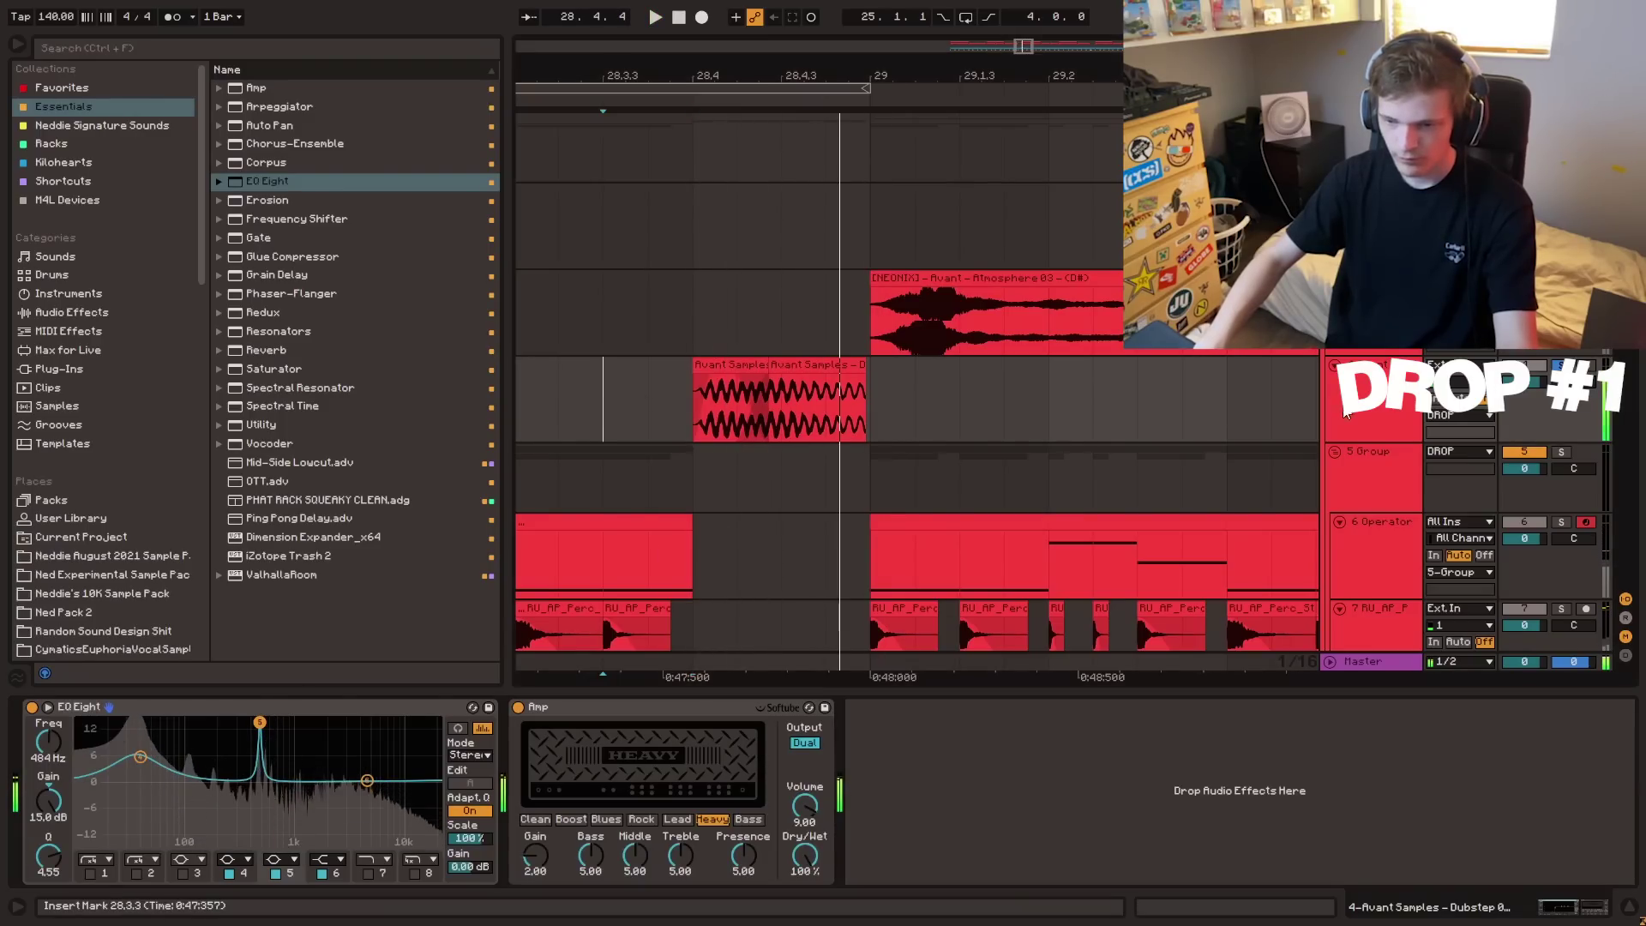
- Unsolo the bass track, play the fill in the mix and add PHAT RACK SQUEAKY CLEAN after the Amp
left_click(1562, 365)
key("space")
left_click(686, 384)
key("space")
key("space")
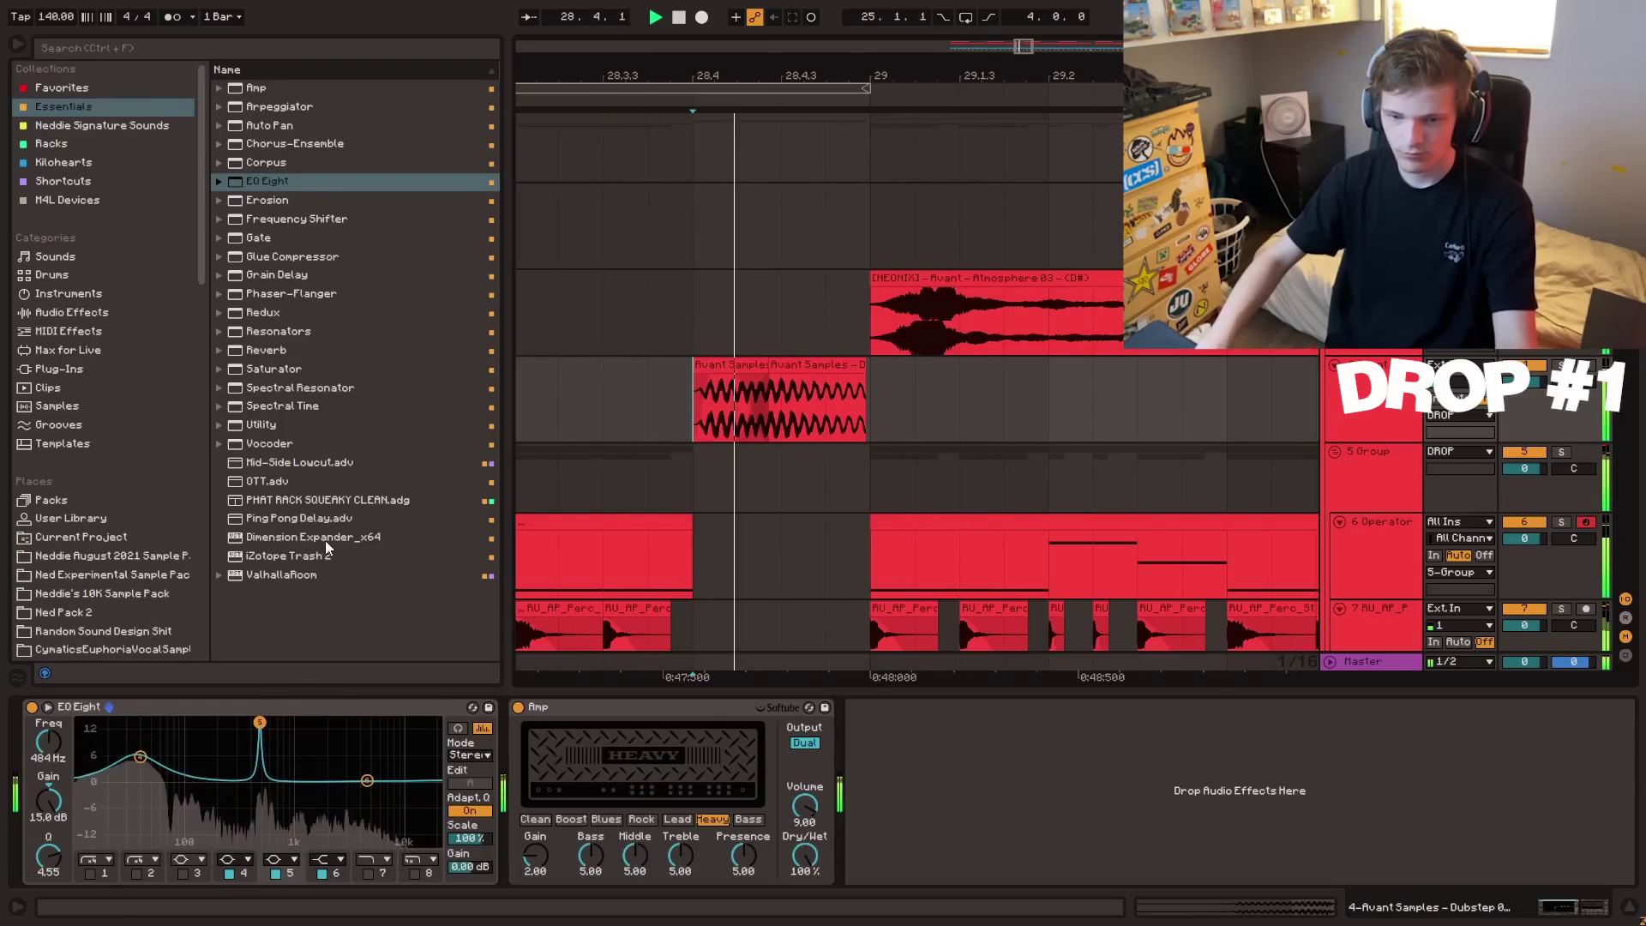
key("space")
double_click(329, 500)
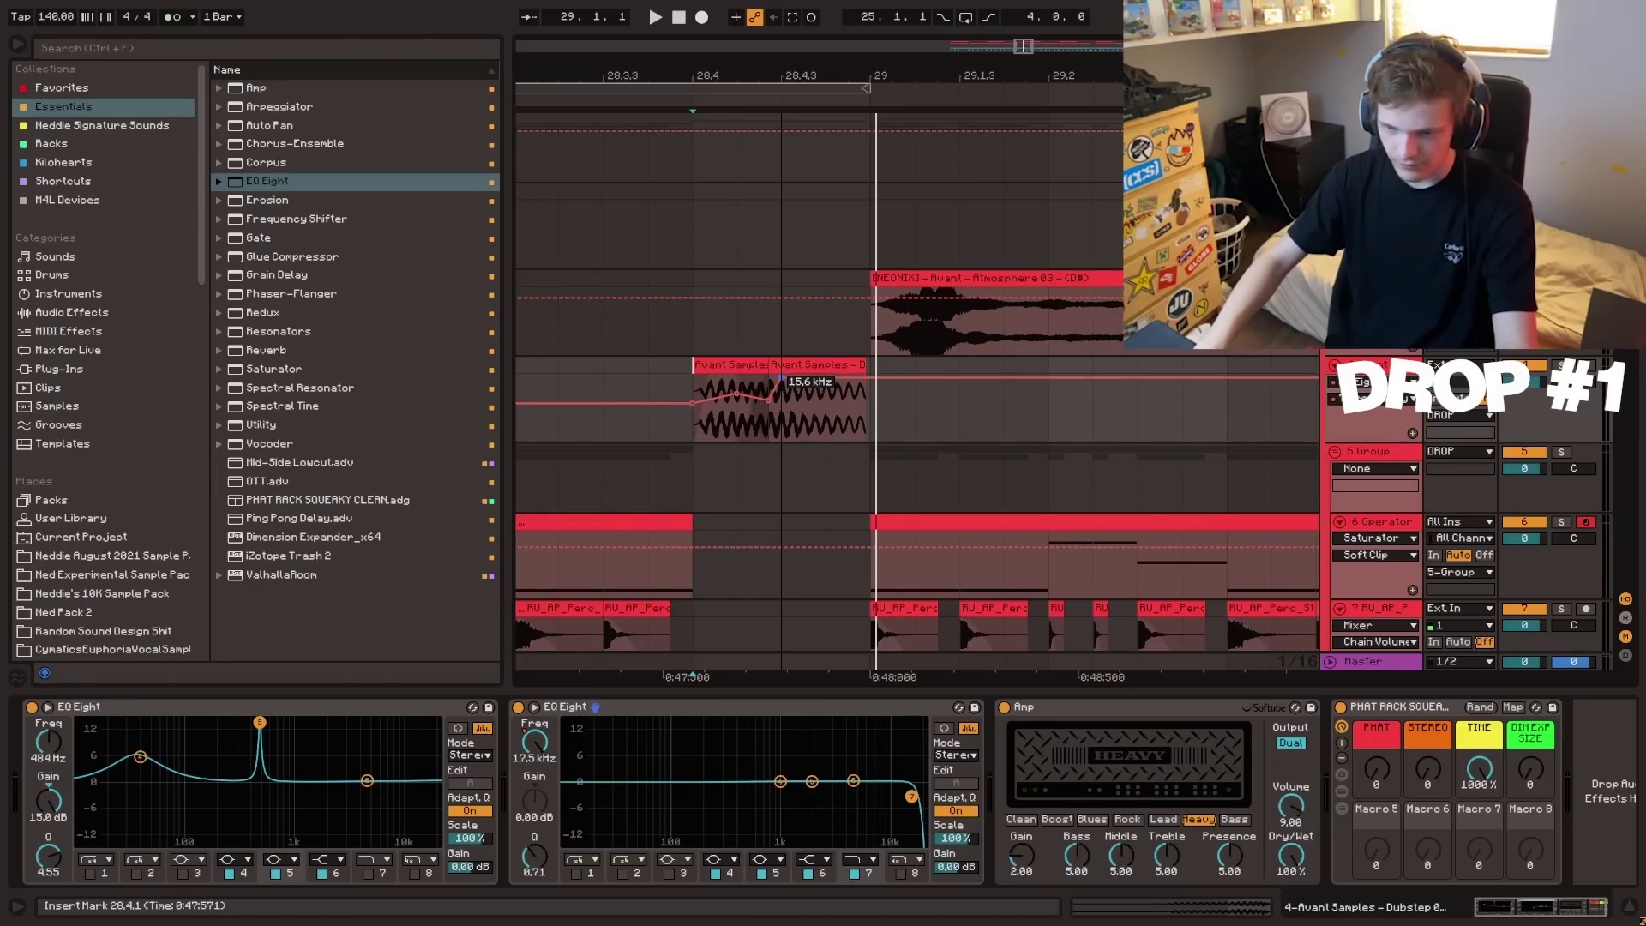
- Automate the second EQ Eight's high-cut frequency to fall in a curve from 28.4.3 to 31.5 Hz at bar 29
key("space")
mouse_move(851, 378)
left_mouse_down()
mouse_move(870, 395)
mouse_move(825, 394)
left_mouse_up()
key("space")
key("space")
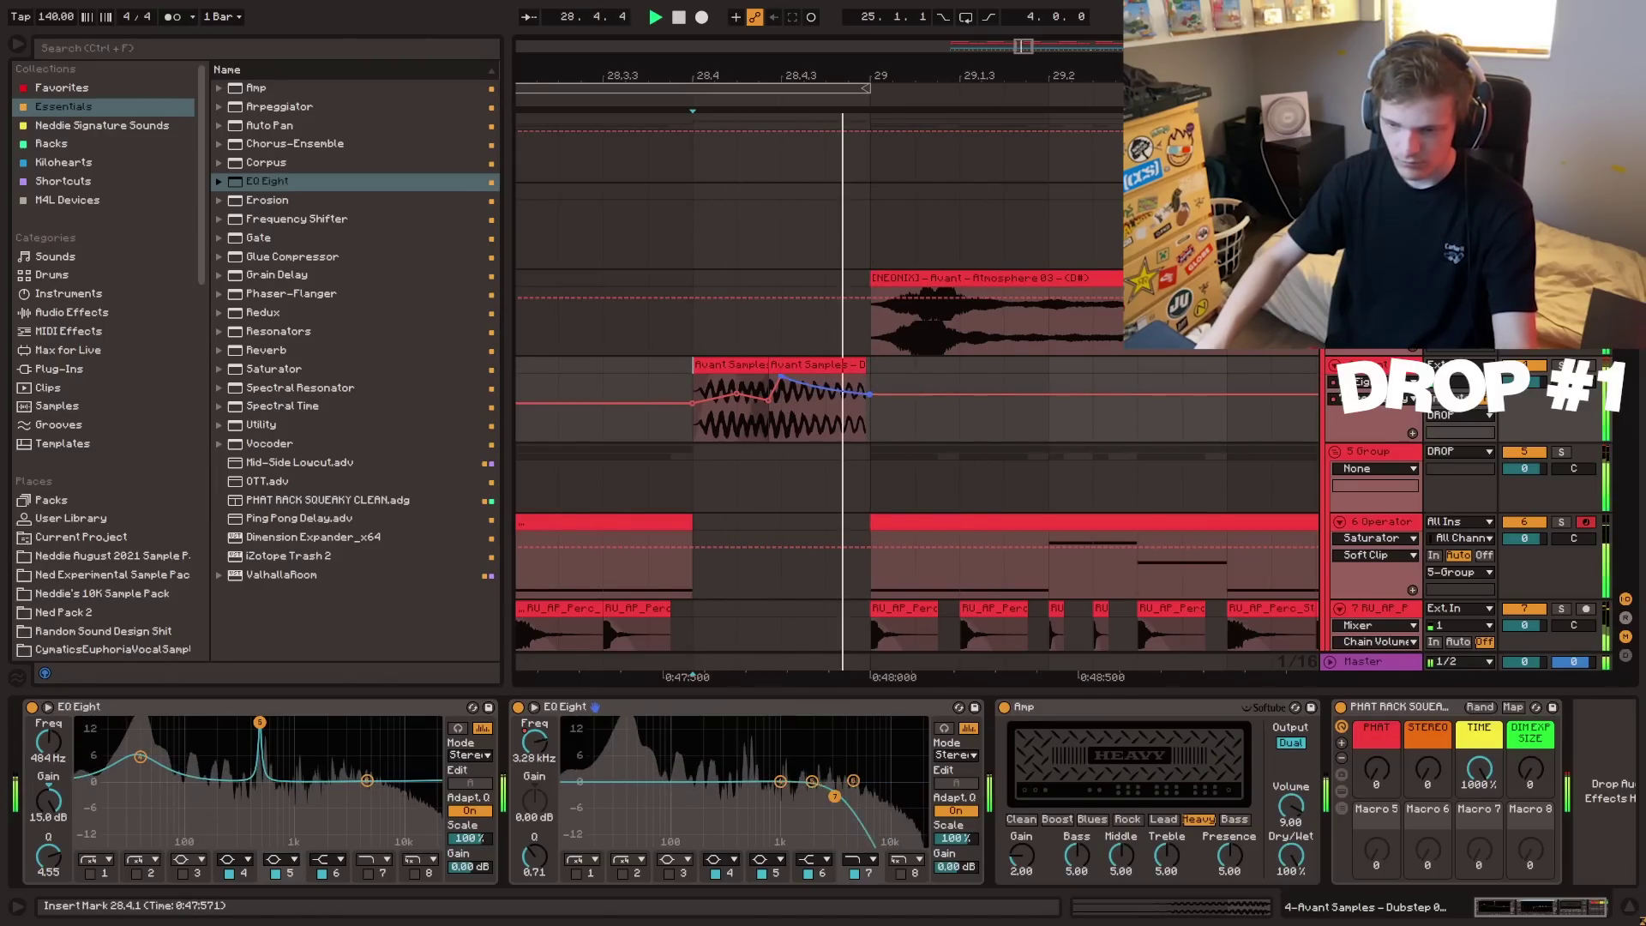
key("space")
left_click_drag(870, 395, 870, 430)
key("space")
key("space")
left_click_drag(829, 417, 828, 397)
key("space")
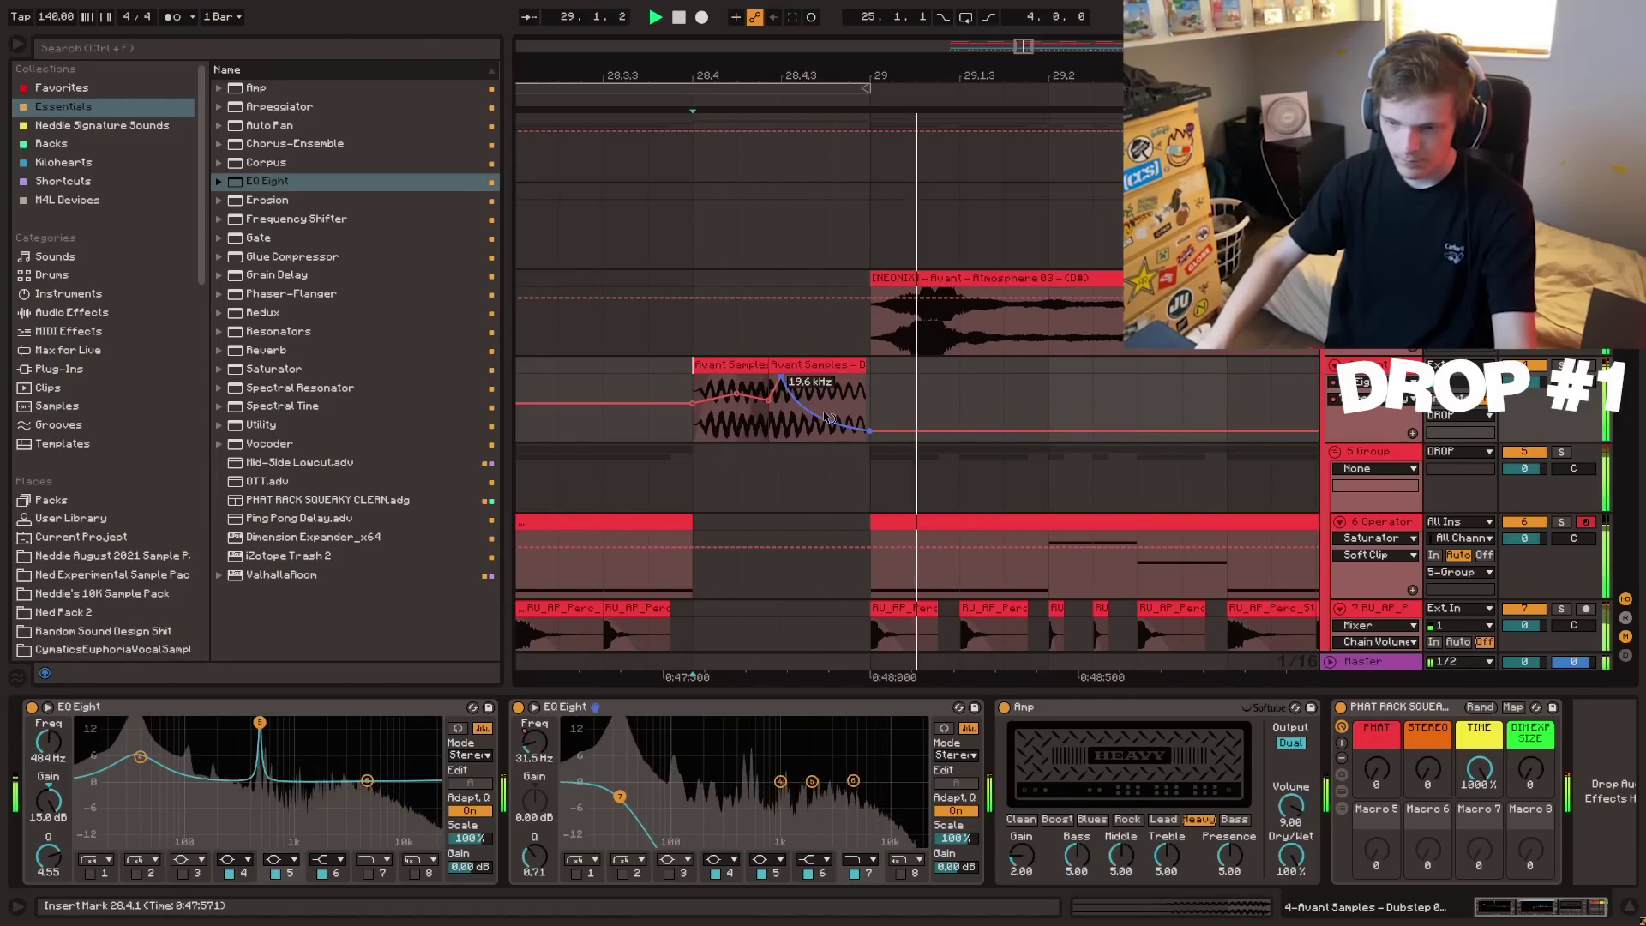
key("space")
key("space")
key("space")
- Hide the automation lanes and play the bass fill in context from 27.4.1
key("a")
left_click(562, 400)
key("space")
left_click_drag(1035, 74, 1029, 35)
left_click(667, 395)
key("space")
key("space")
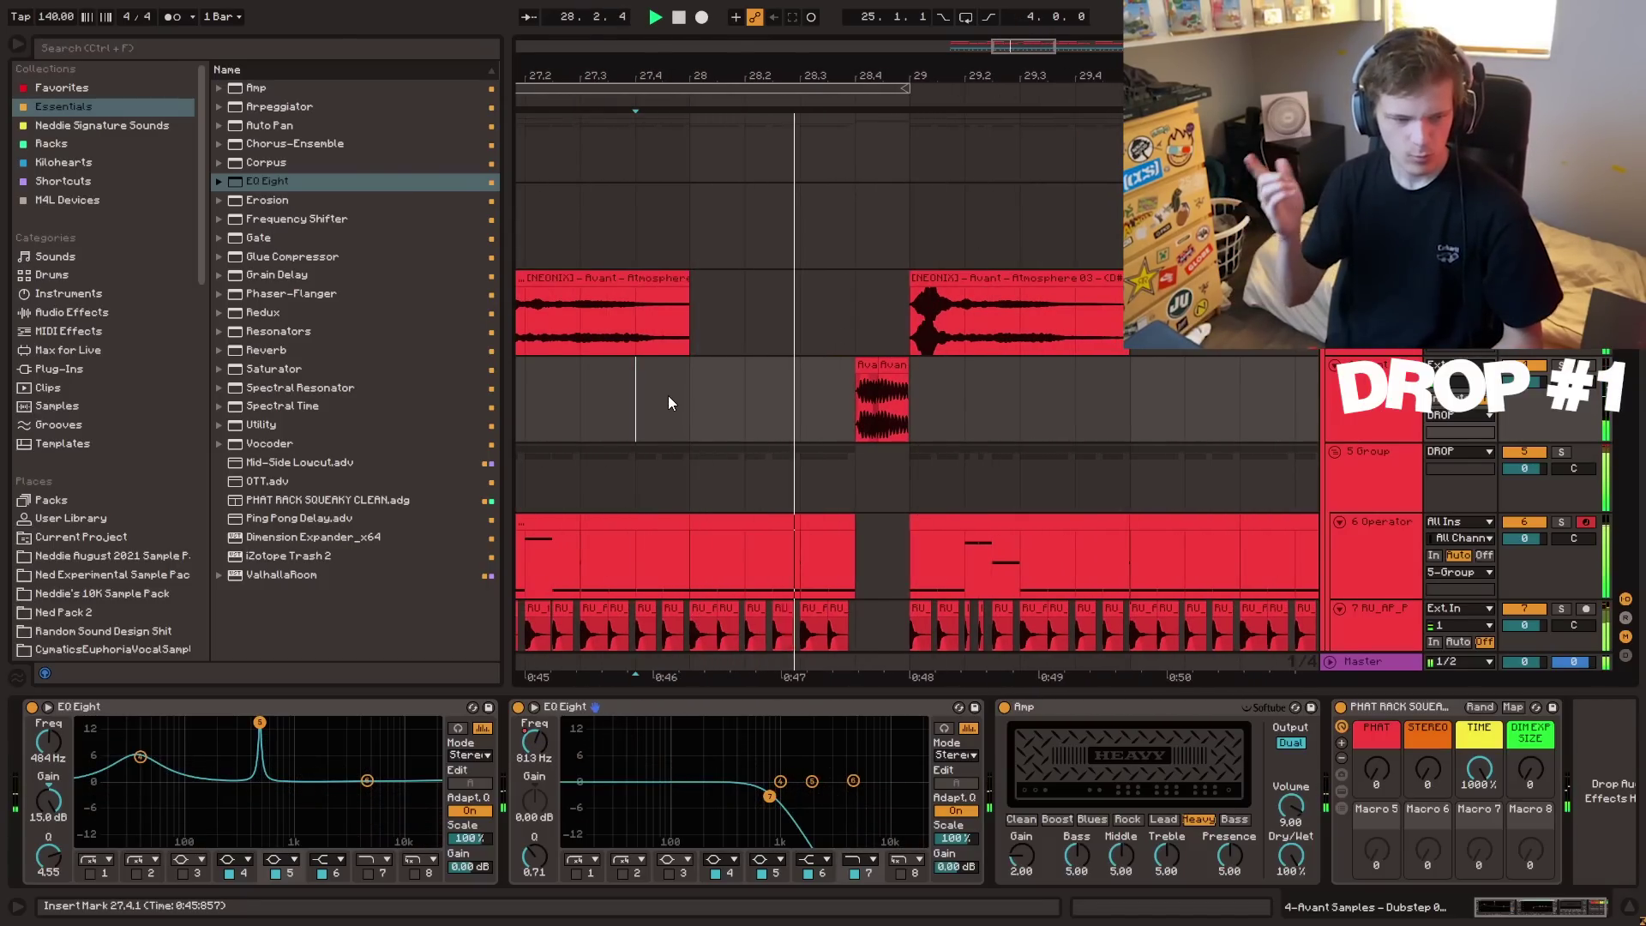
- Add a Ping Pong Delay to the bass track and automate its dry/wet to 51% at bar 29 and back to 0% at 29.2
key("space")
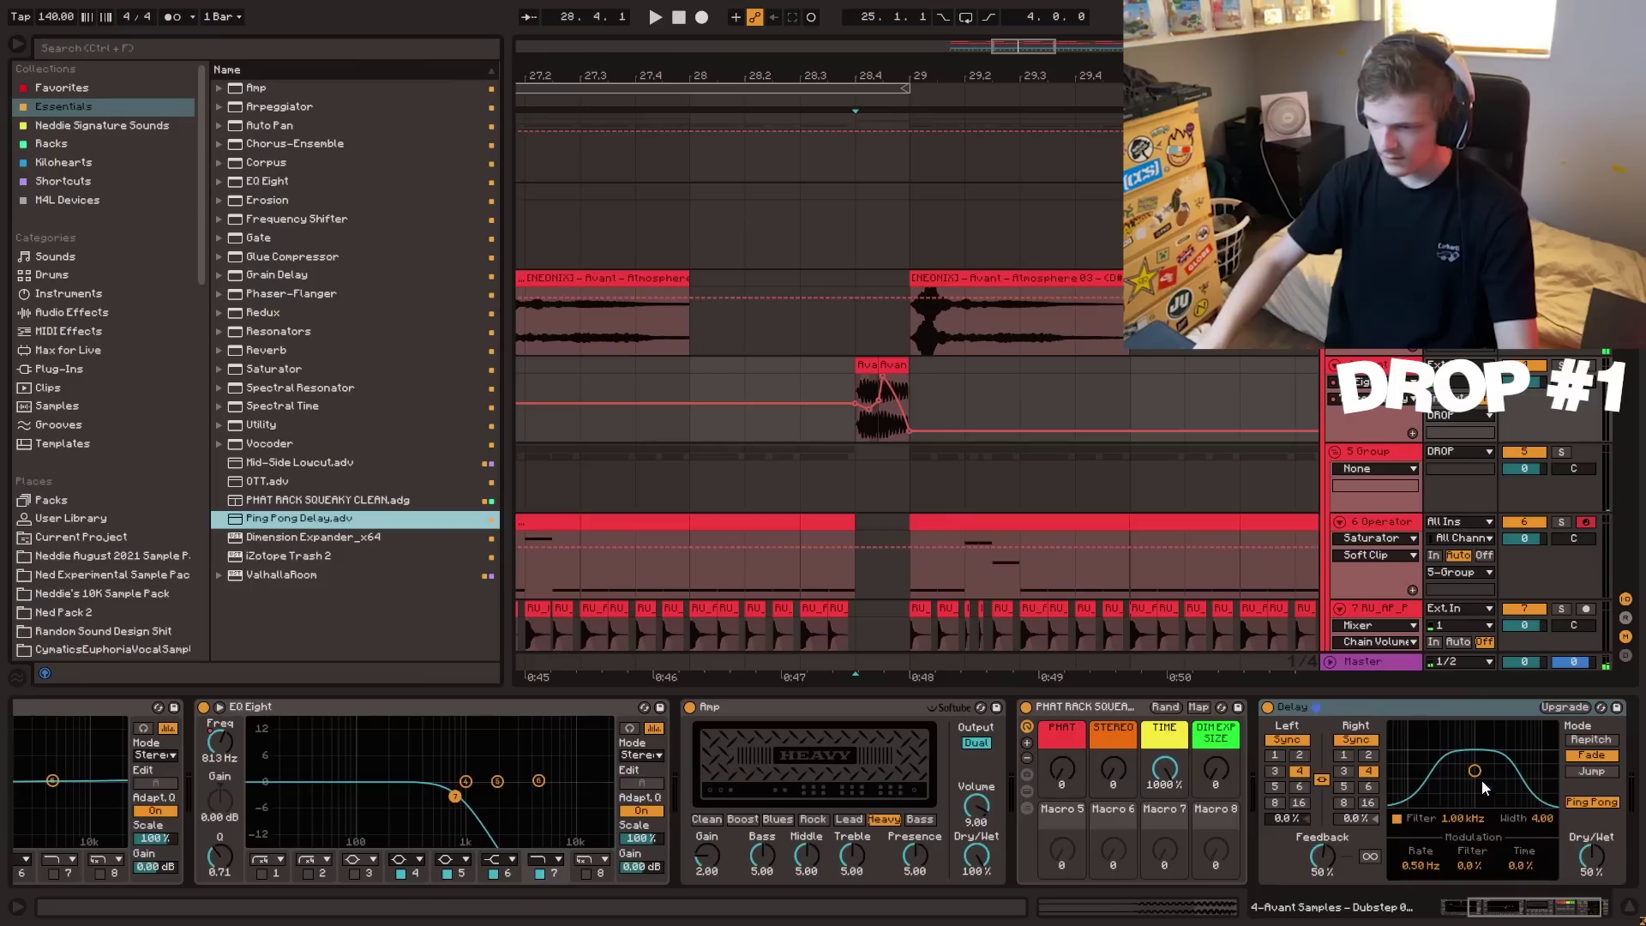
left_click_drag(1592, 856, 1592, 875)
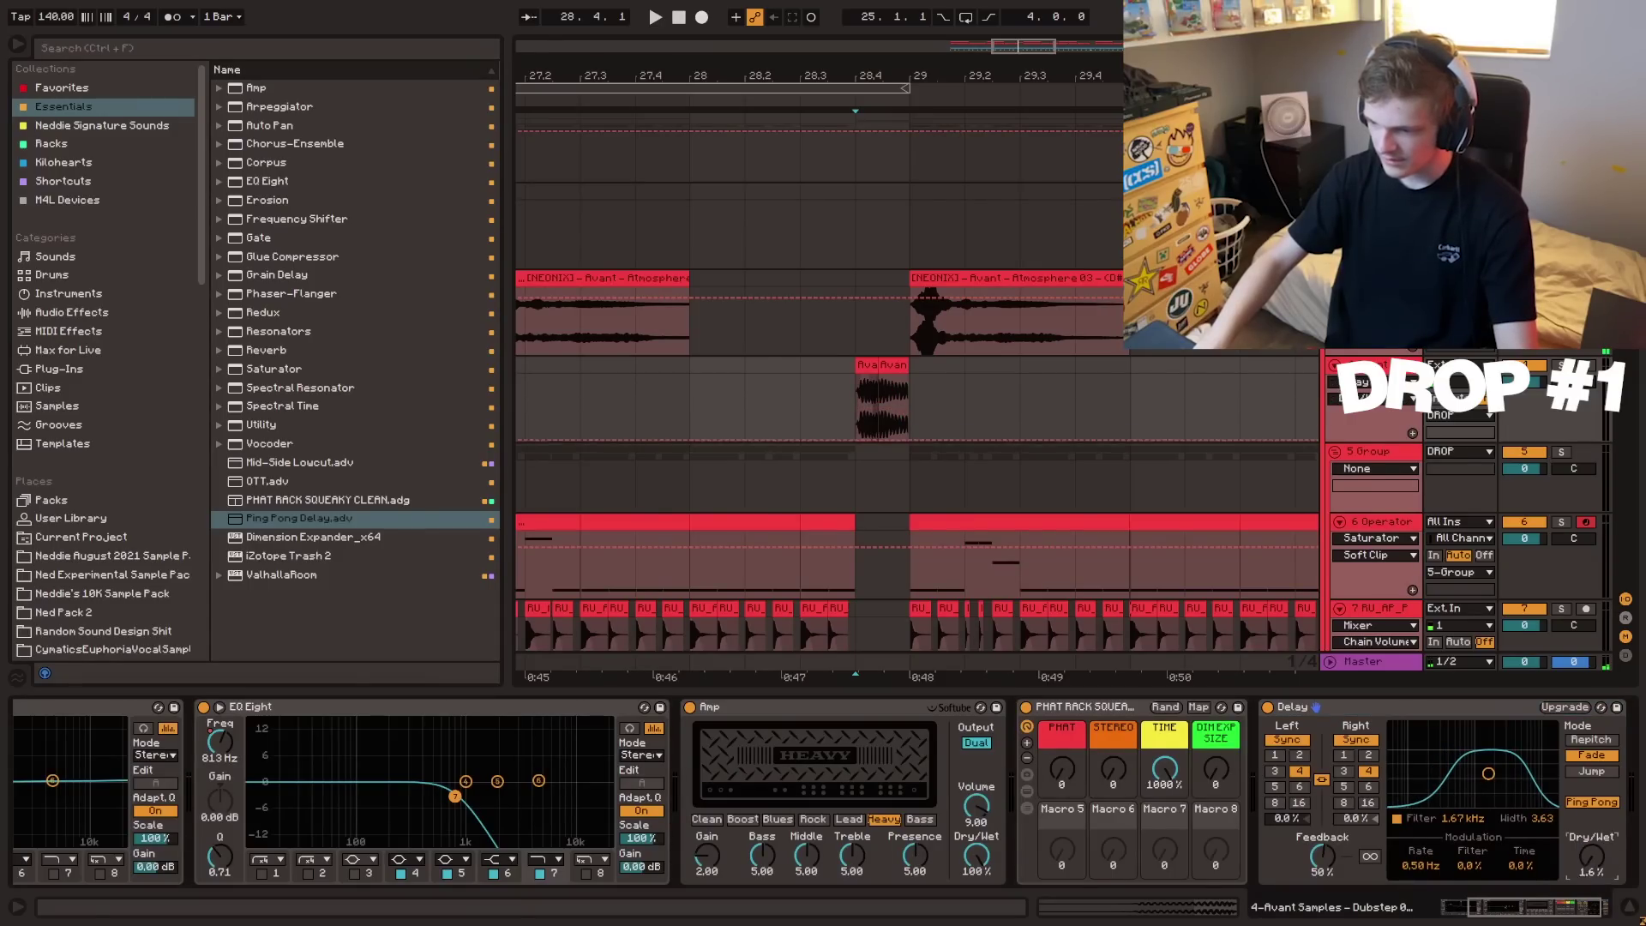
key("space")
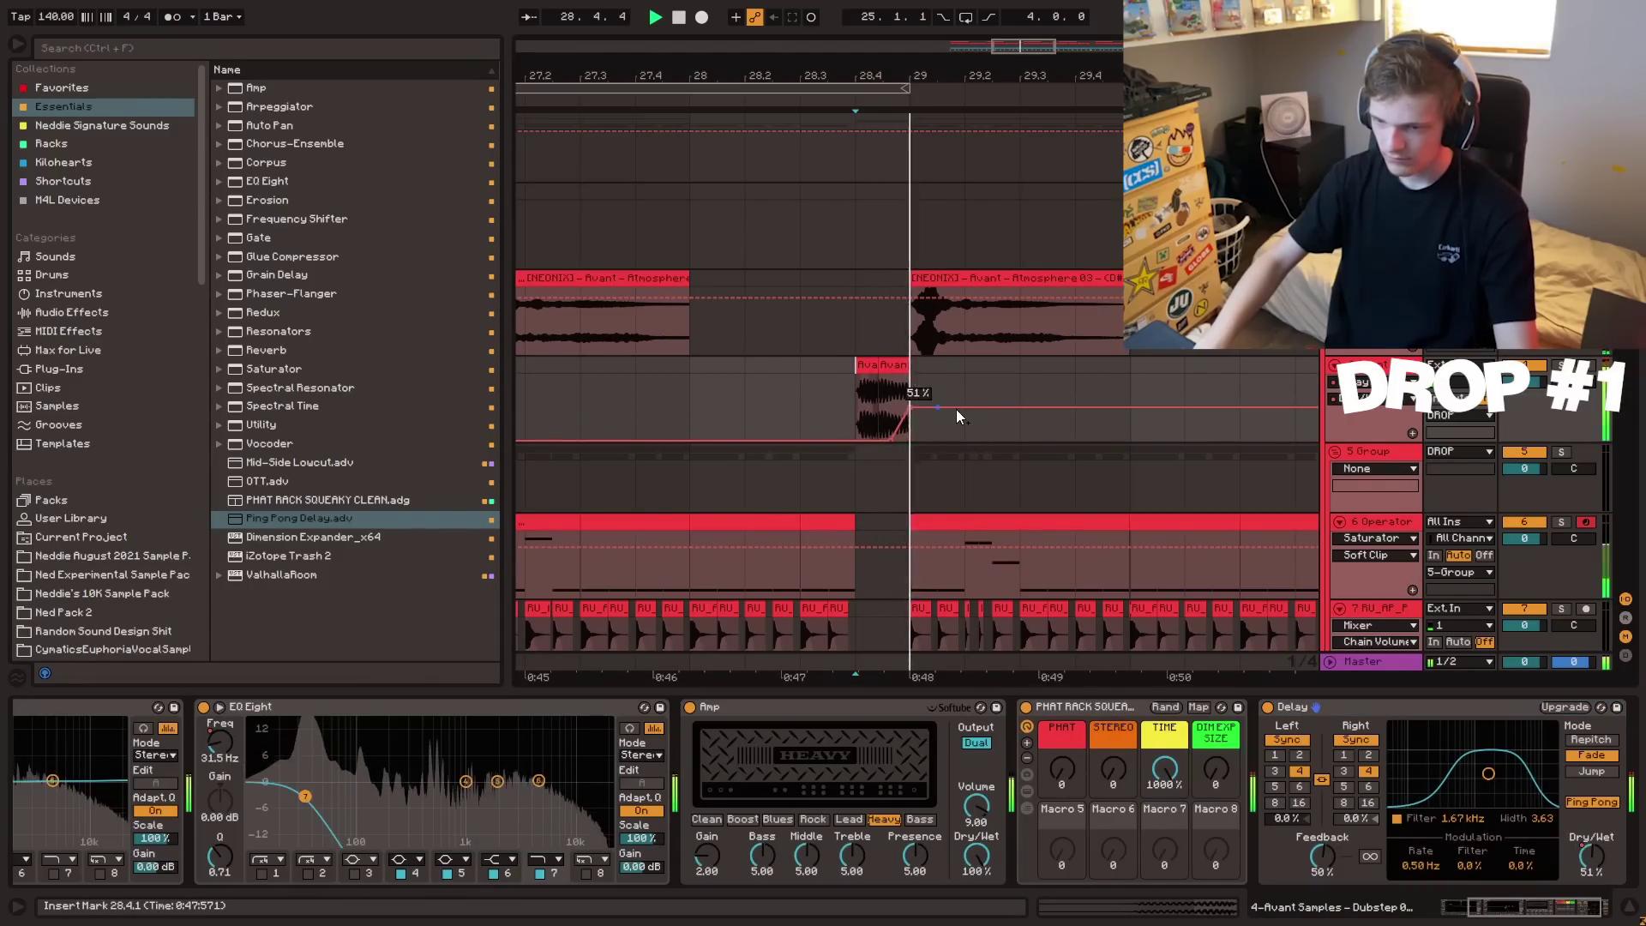
left_click(964, 404)
left_click_drag(967, 404, 1003, 484)
left_click_drag(1020, 405, 1020, 445)
key("space")
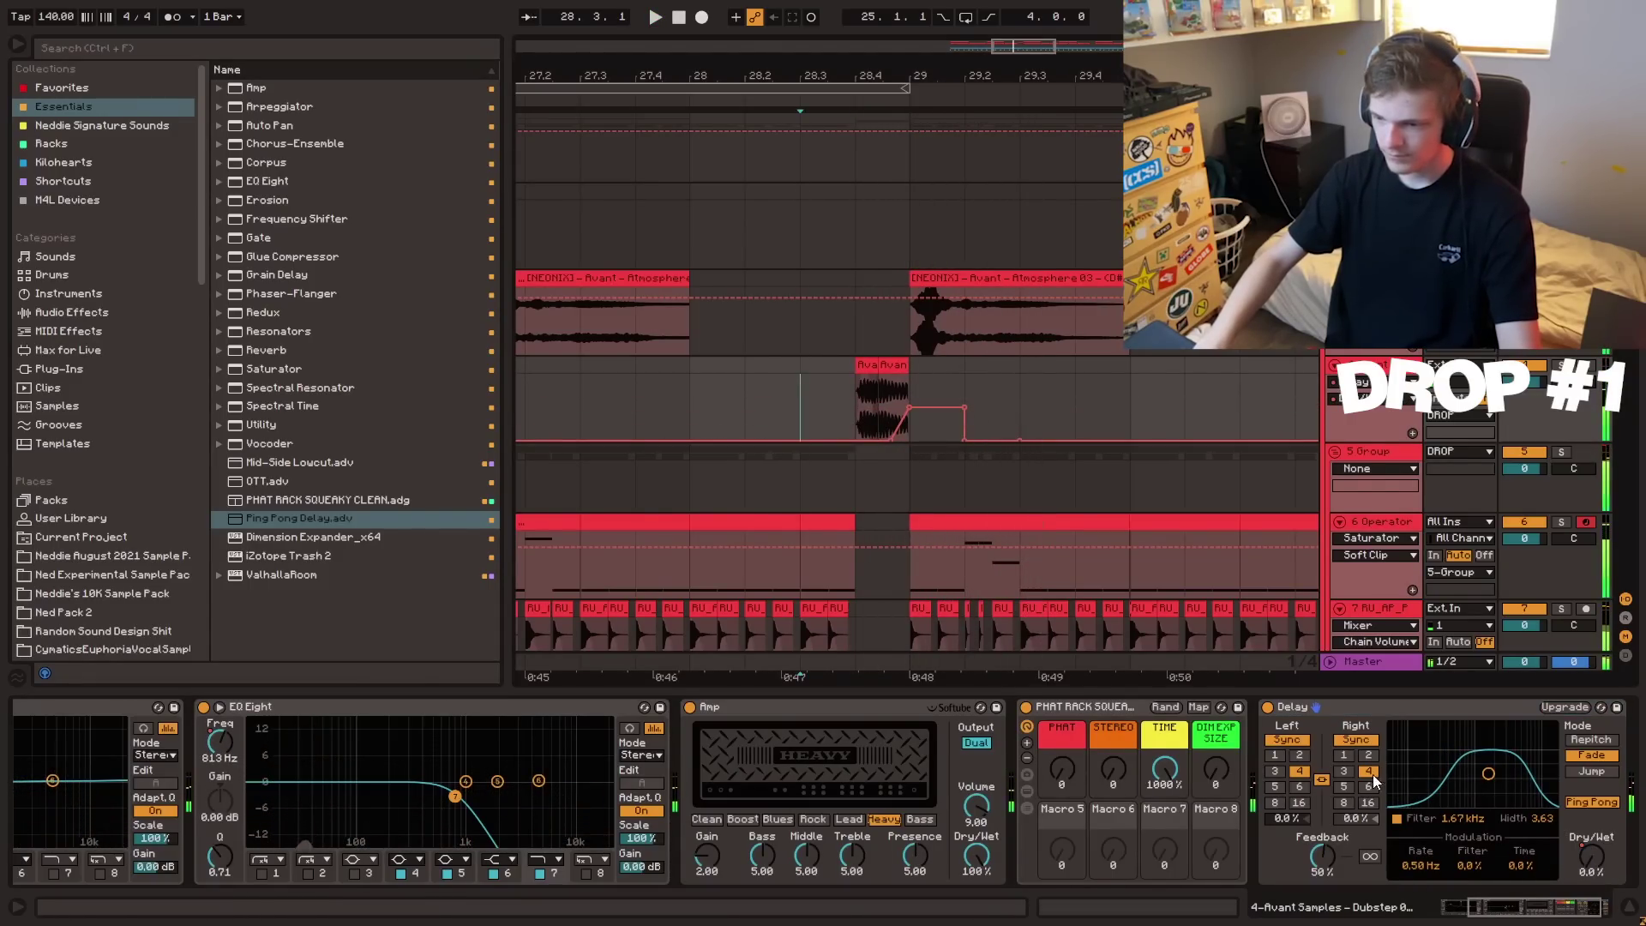
- Switch both sides of the bass track's Delay to time mode at 215 ms and hide the automation lanes
key("space")
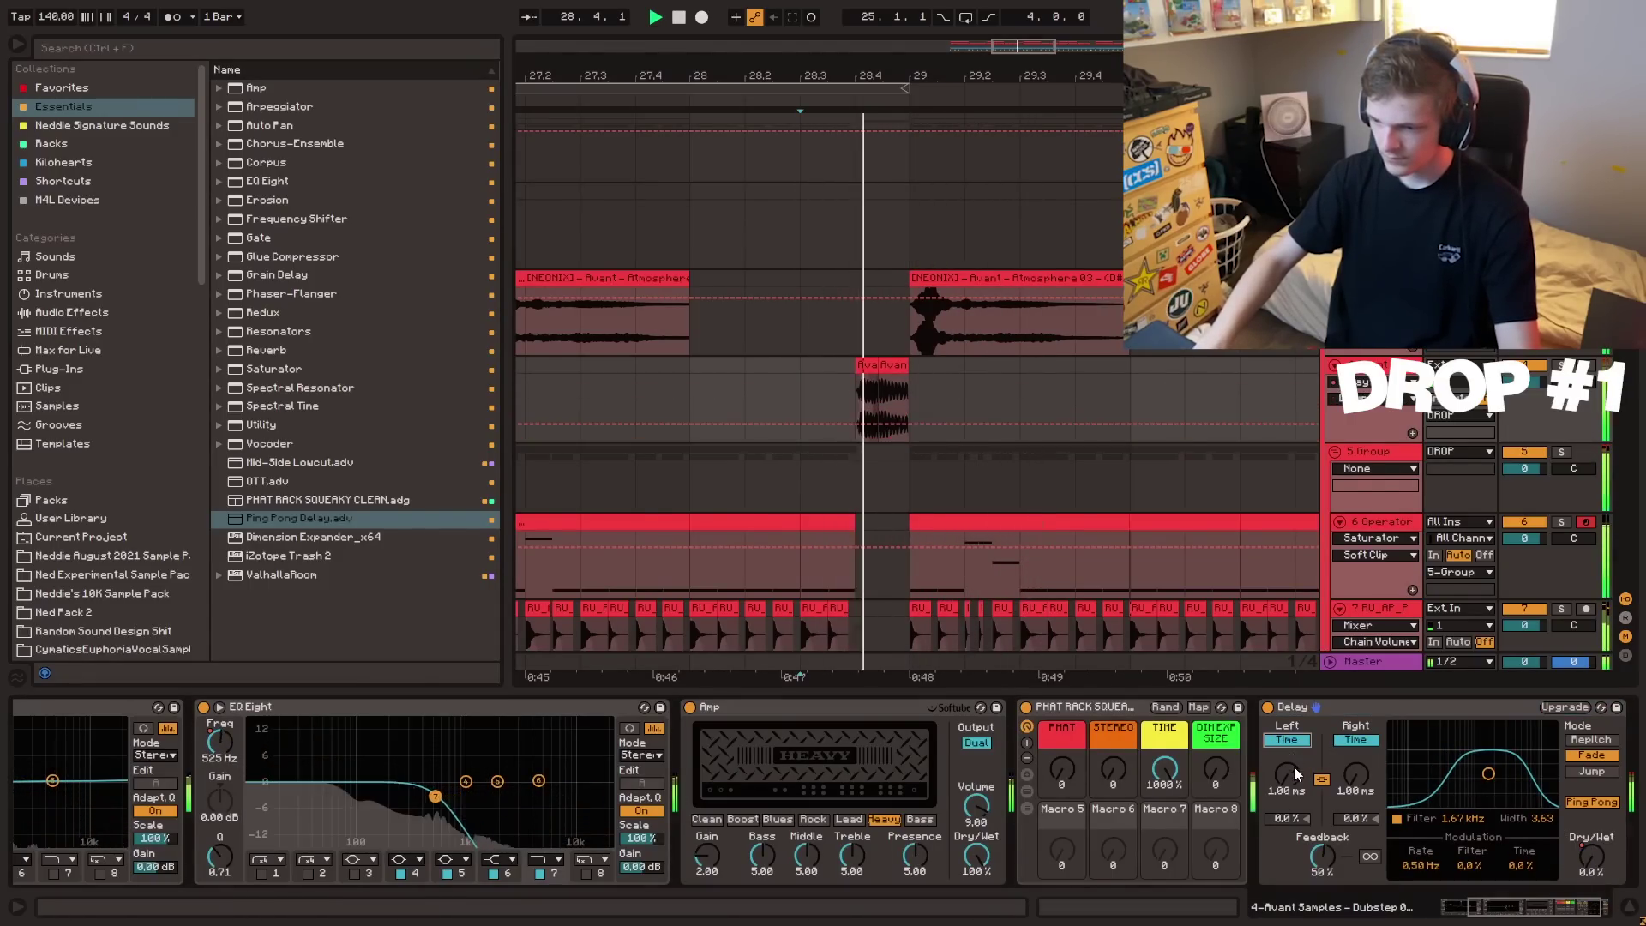
key("a")
key("a")
key("a")
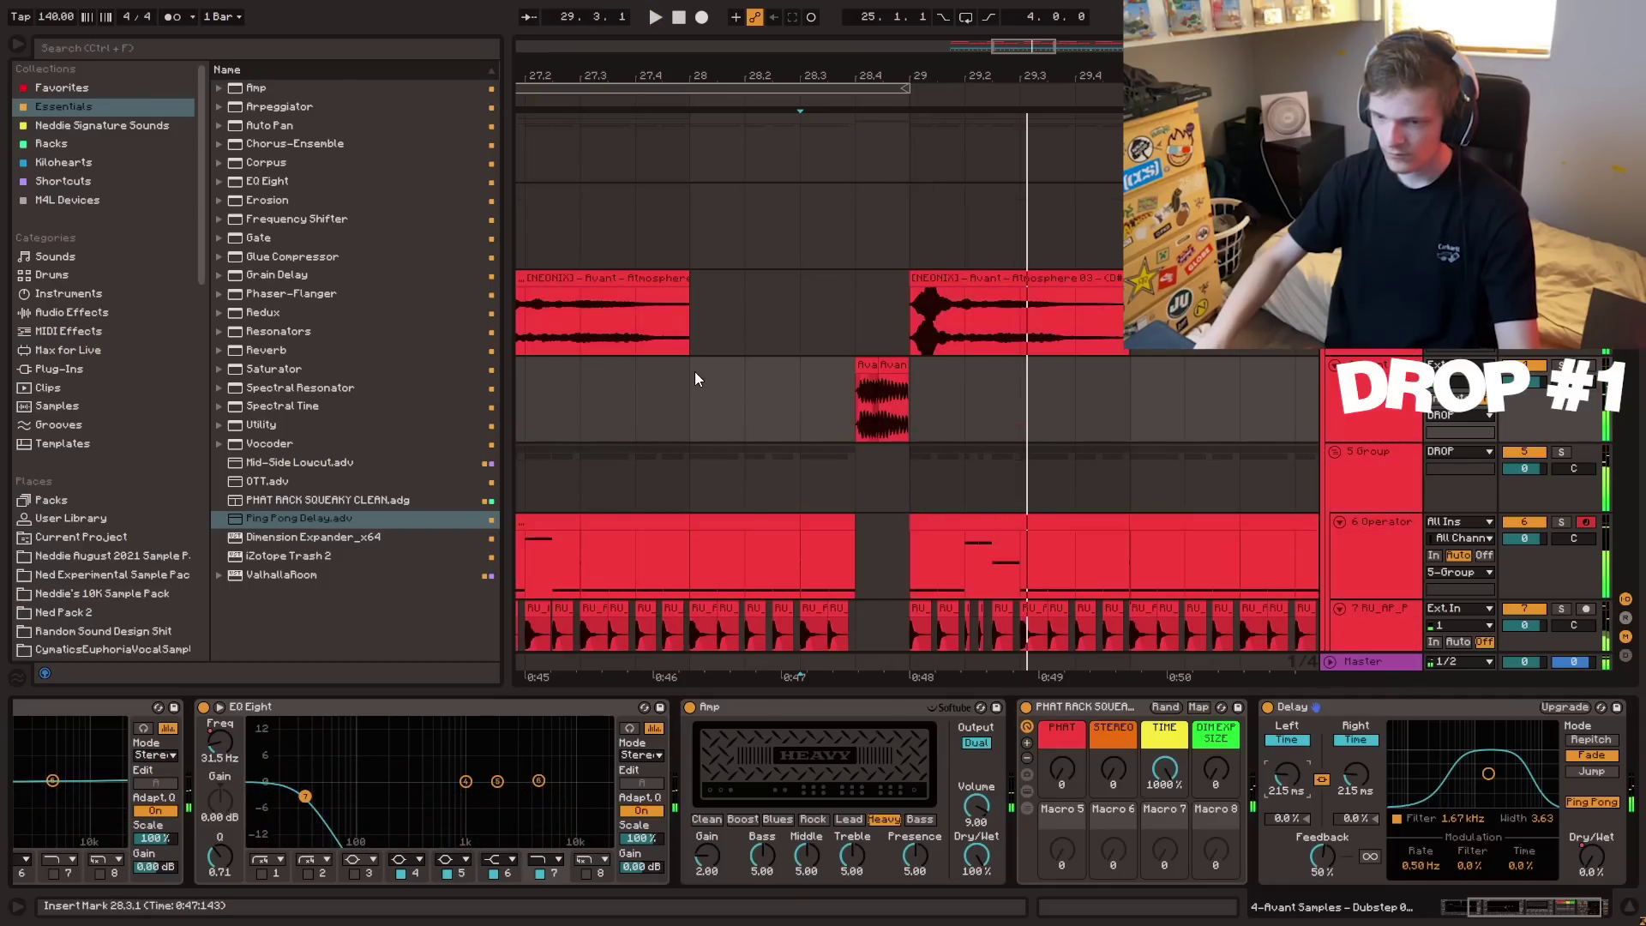
- Cut the first-beat hits at bar 29 on the K/S and SC drum tracks and paste them at 29.2
left_click(696, 373)
scroll(890, 354, "down", 11)
left_click(923, 232)
left_click_drag(933, 270, 948, 299)
key("ctrl+x")
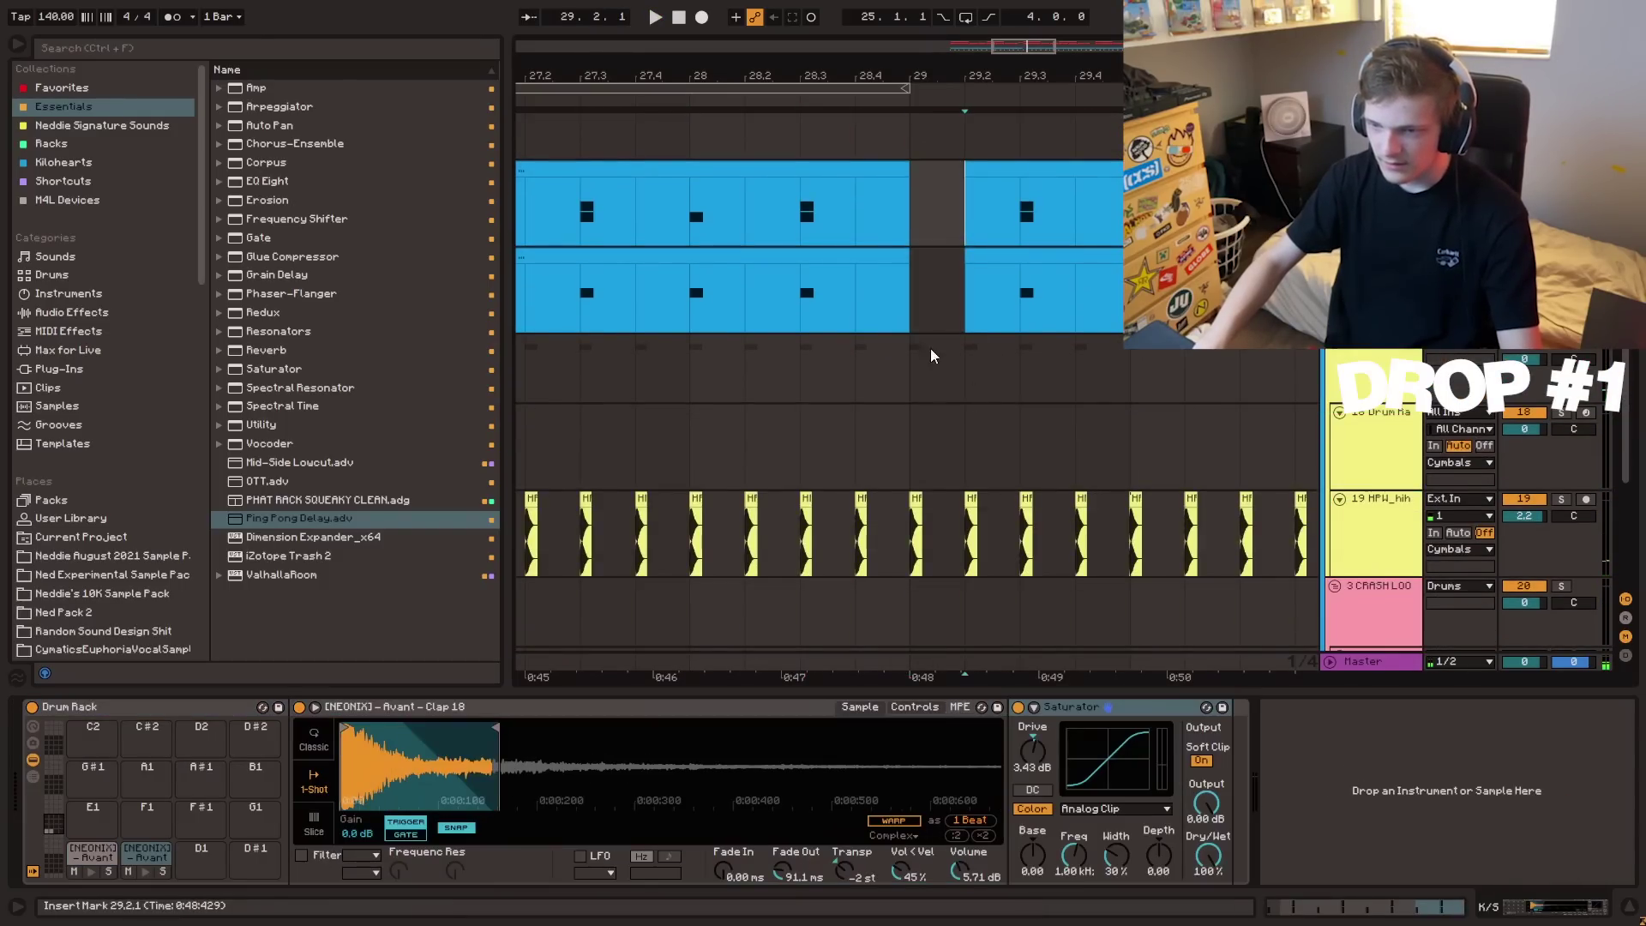
key("ctrl+v")
- Play the transition into bar 29 from 28.4 and 28.2 to check the edited drums
left_click_drag(914, 542, 941, 542)
left_click(828, 402)
key("space")
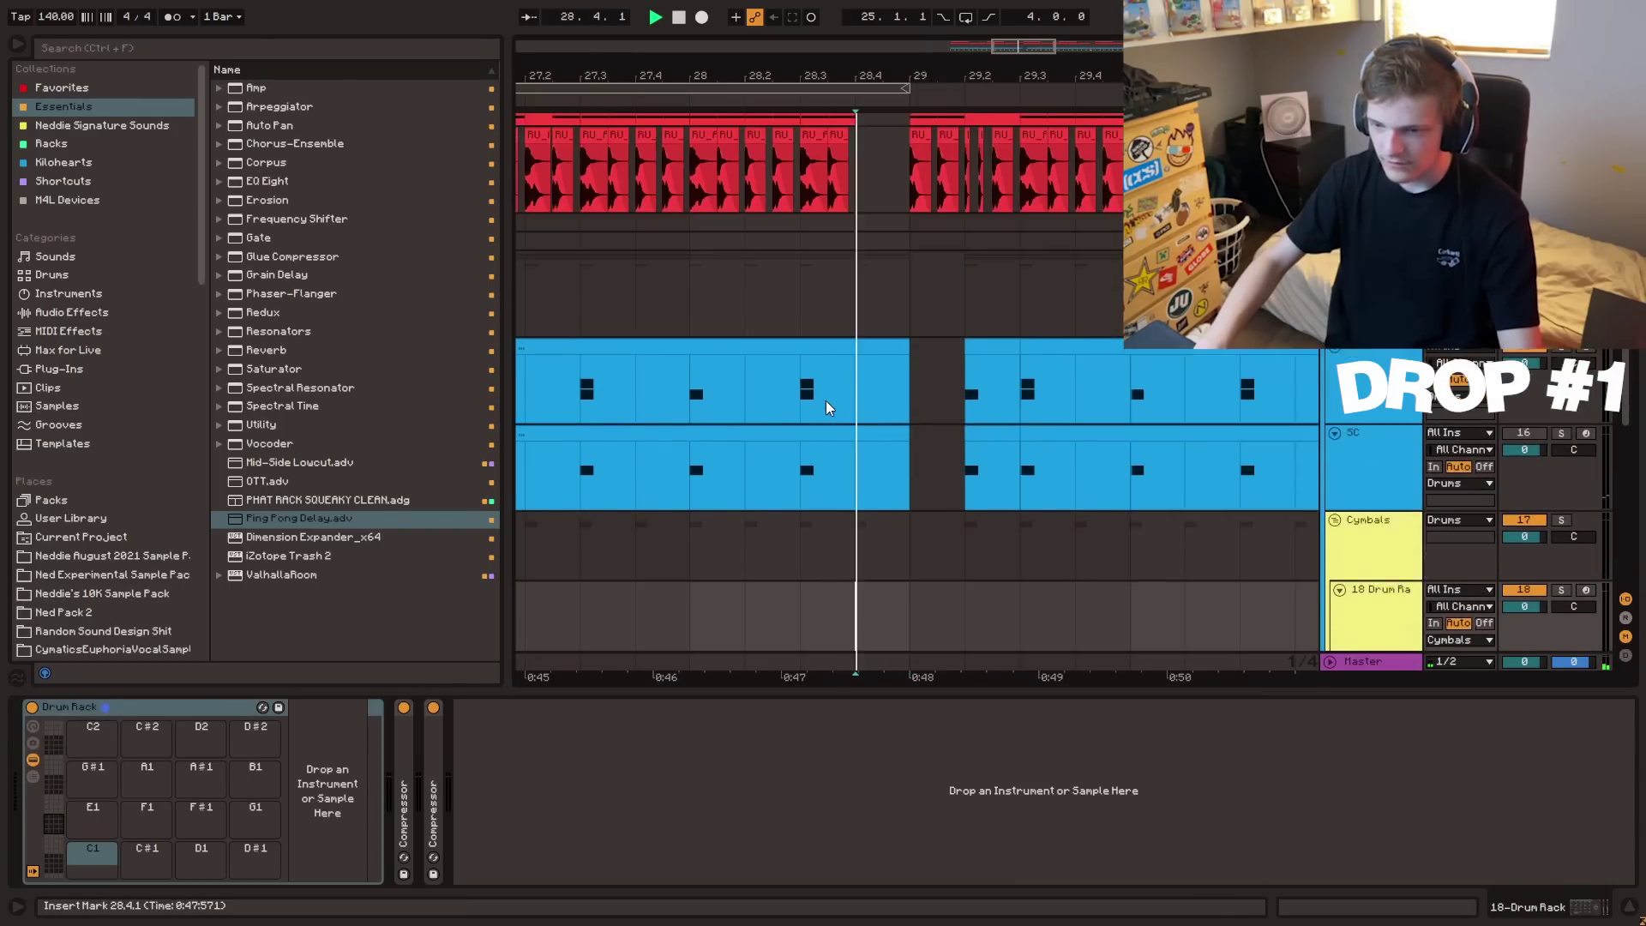
scroll(858, 386, "up", 5)
left_click(908, 357)
scroll(907, 356, "up", 4)
left_click(745, 279)
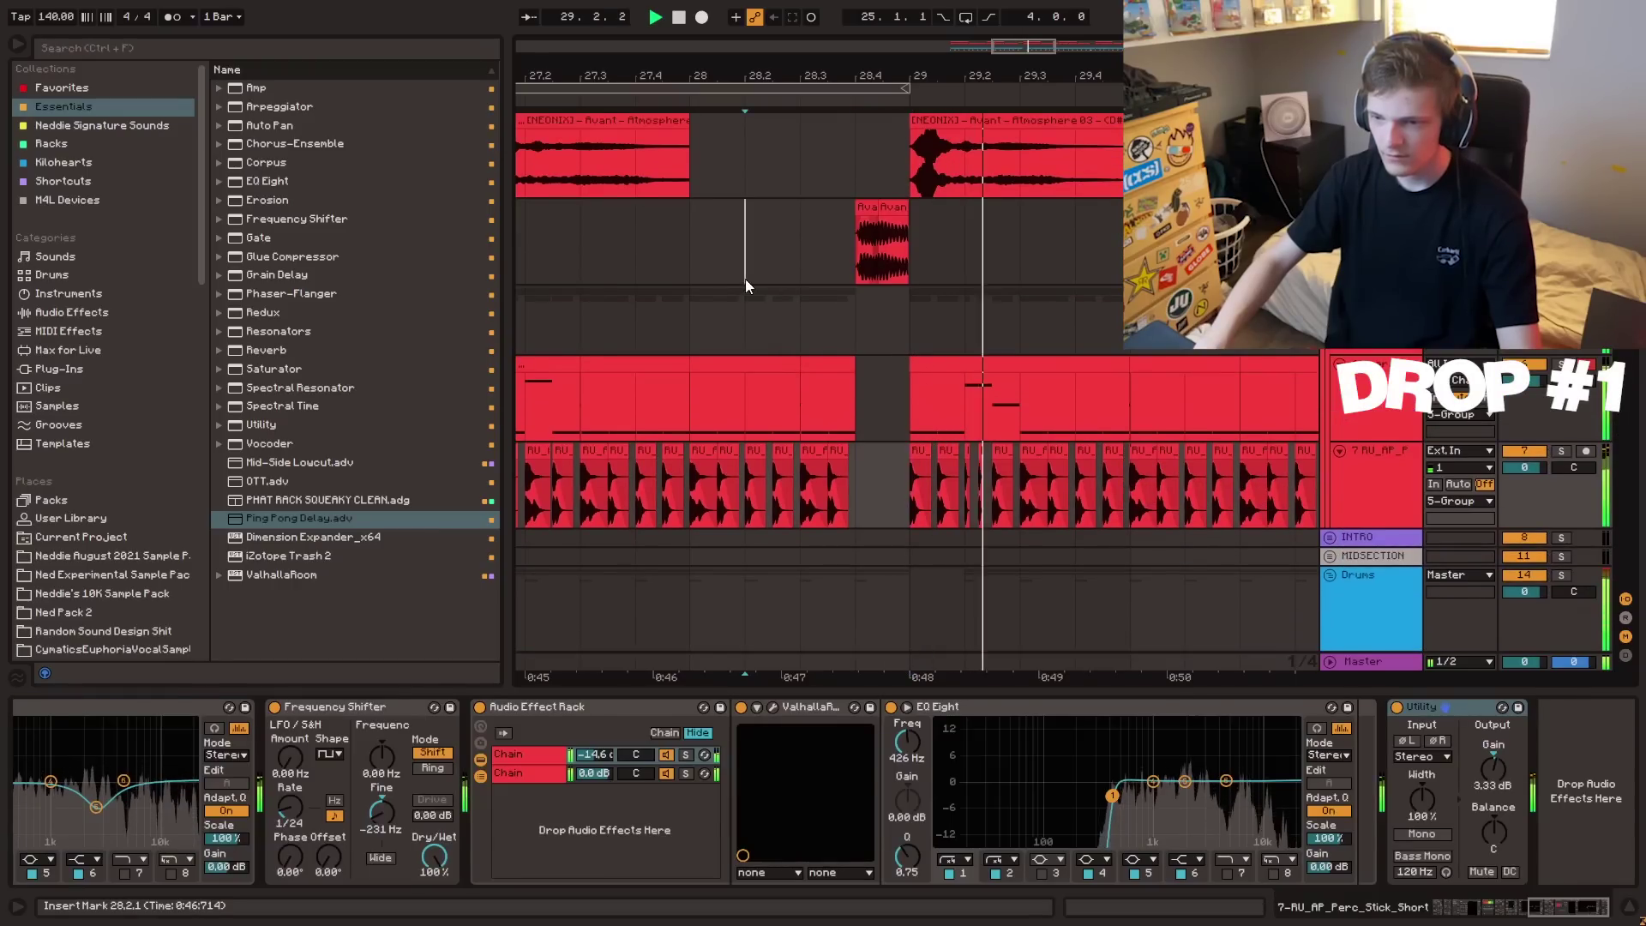
key("space")
key("space")
- Clear the first beat of bar 29 on the Operator and percussion tracks
scroll(798, 369, "up", 3)
key("Delete")
left_click_drag(911, 519, 947, 487)
scroll(915, 497, "down", 4)
key("Delete")
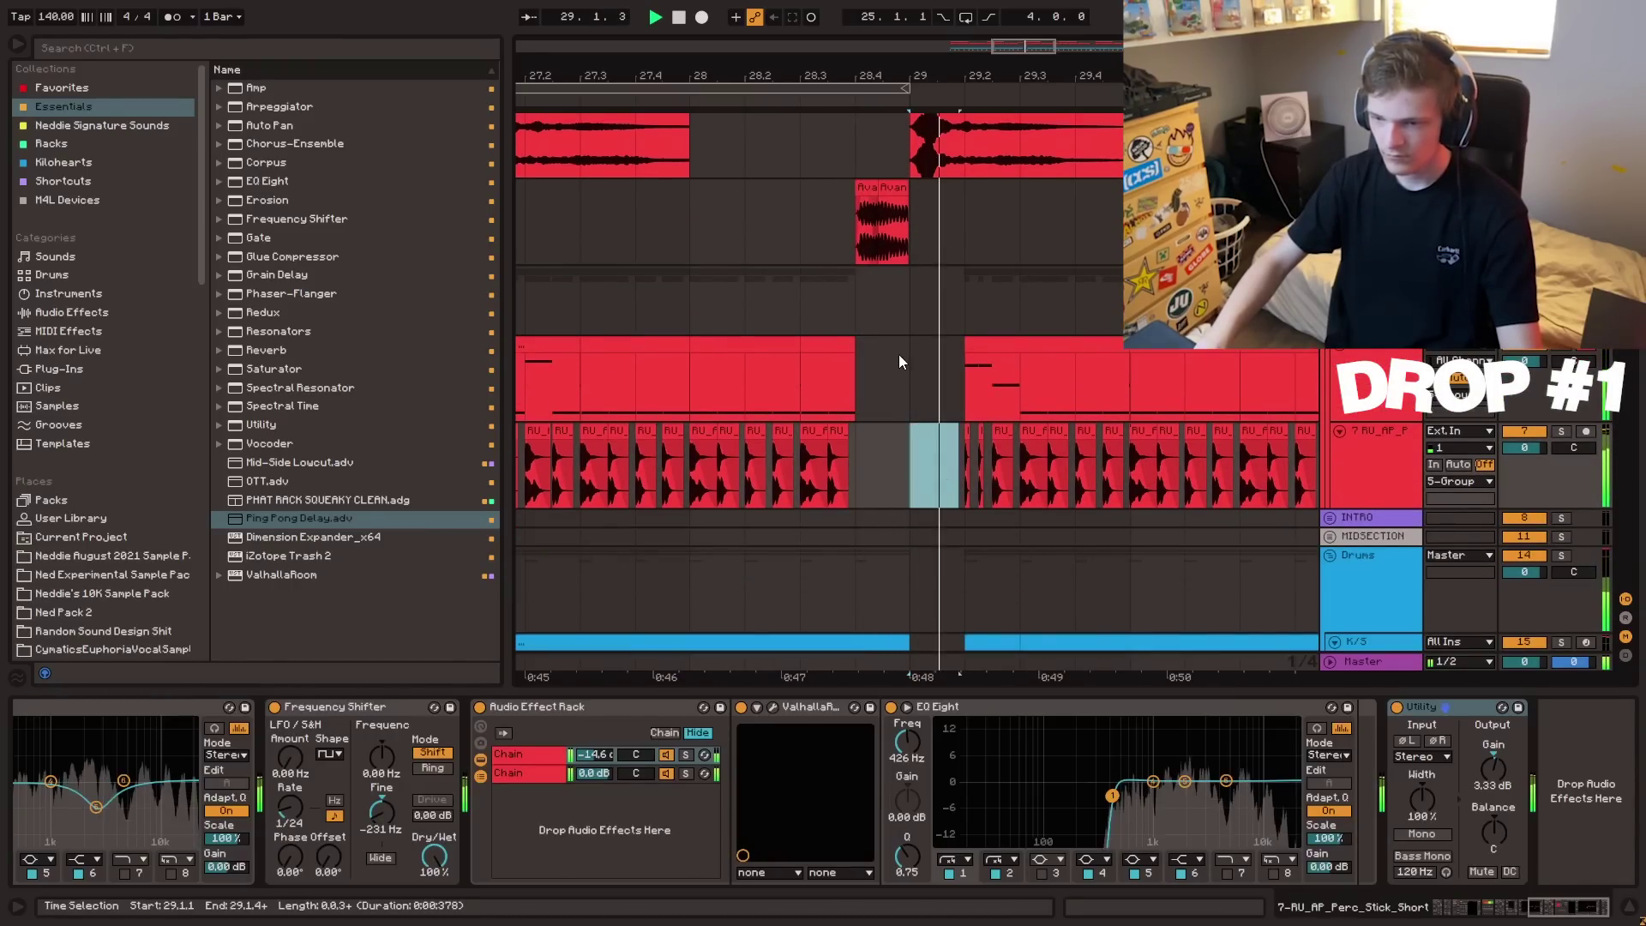
- Play the passage from 28.1 through the gap at bar 29 and check how the bass fill and drum clips line up
left_click(899, 355)
scroll(858, 326, "up", 2)
left_click(826, 306)
key("space")
key("space")
scroll(900, 316, "up", 2)
left_click(948, 260)
left_click(693, 378)
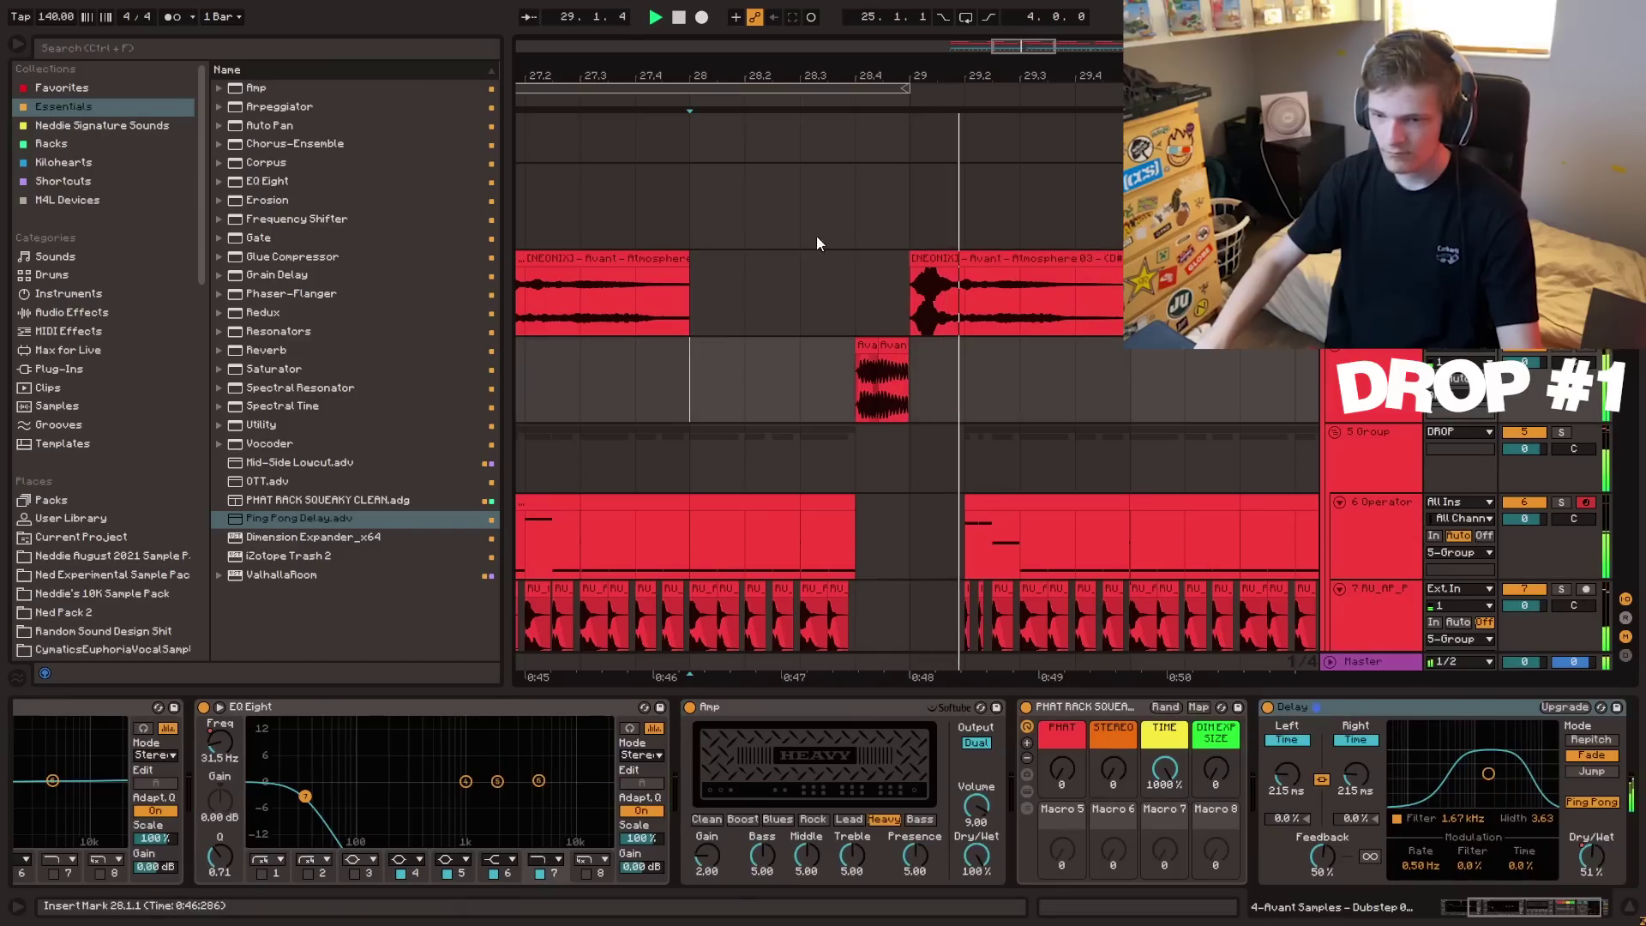
mouse_move(933, 75)
left_mouse_down()
mouse_move(933, 34)
mouse_move(933, 98)
left_mouse_up()
key("space")
key("space")
key("space")
scroll(1020, 374, "down", 5)
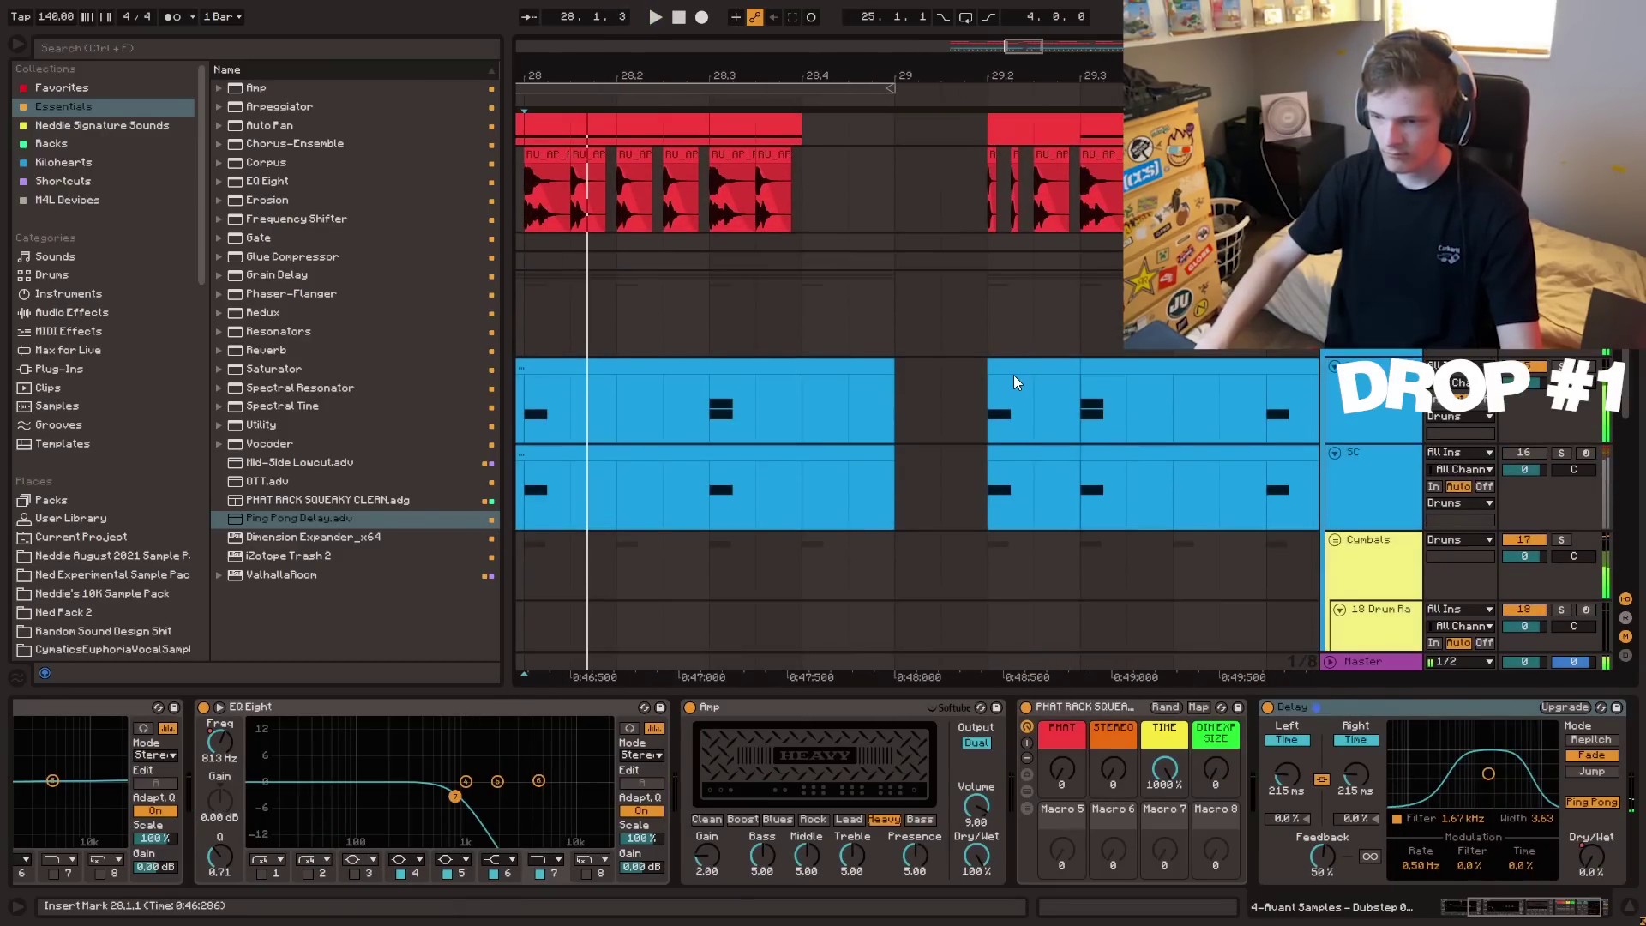
scroll(1018, 378, "up", 5)
left_click_drag(906, 75, 905, 34)
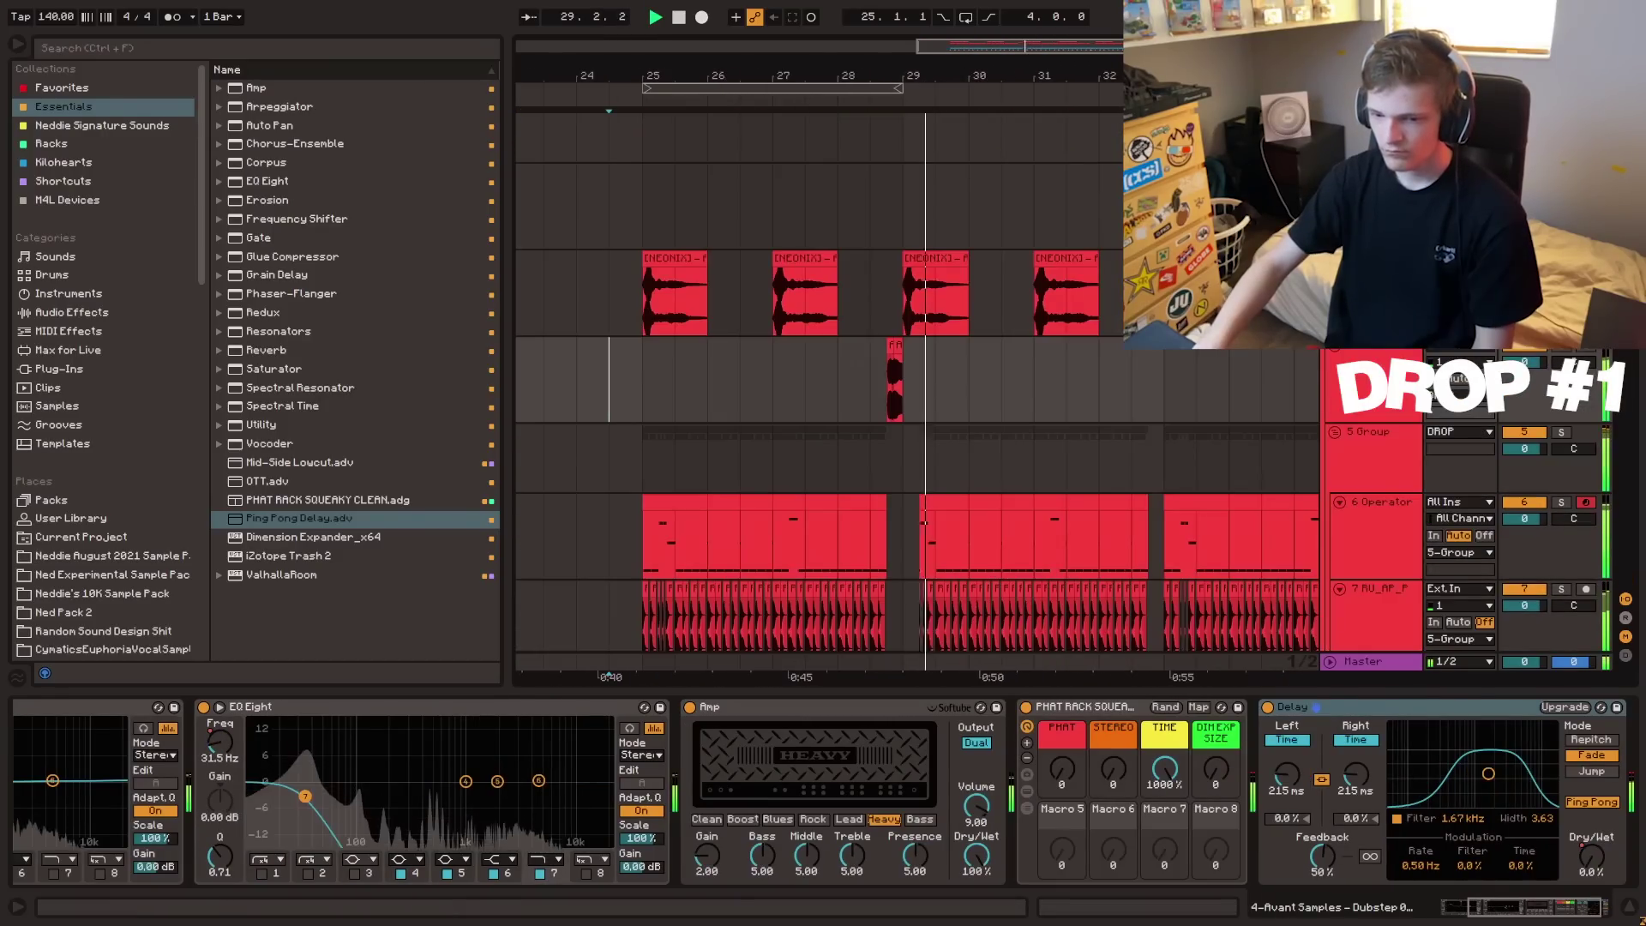
scroll(677, 429, "down", 1)
- On the Operator track, place a Saturator with 9.14 dB drive before the existing one and end the chain with an EQ Eight high cut around 303 Hz
left_click(650, 438)
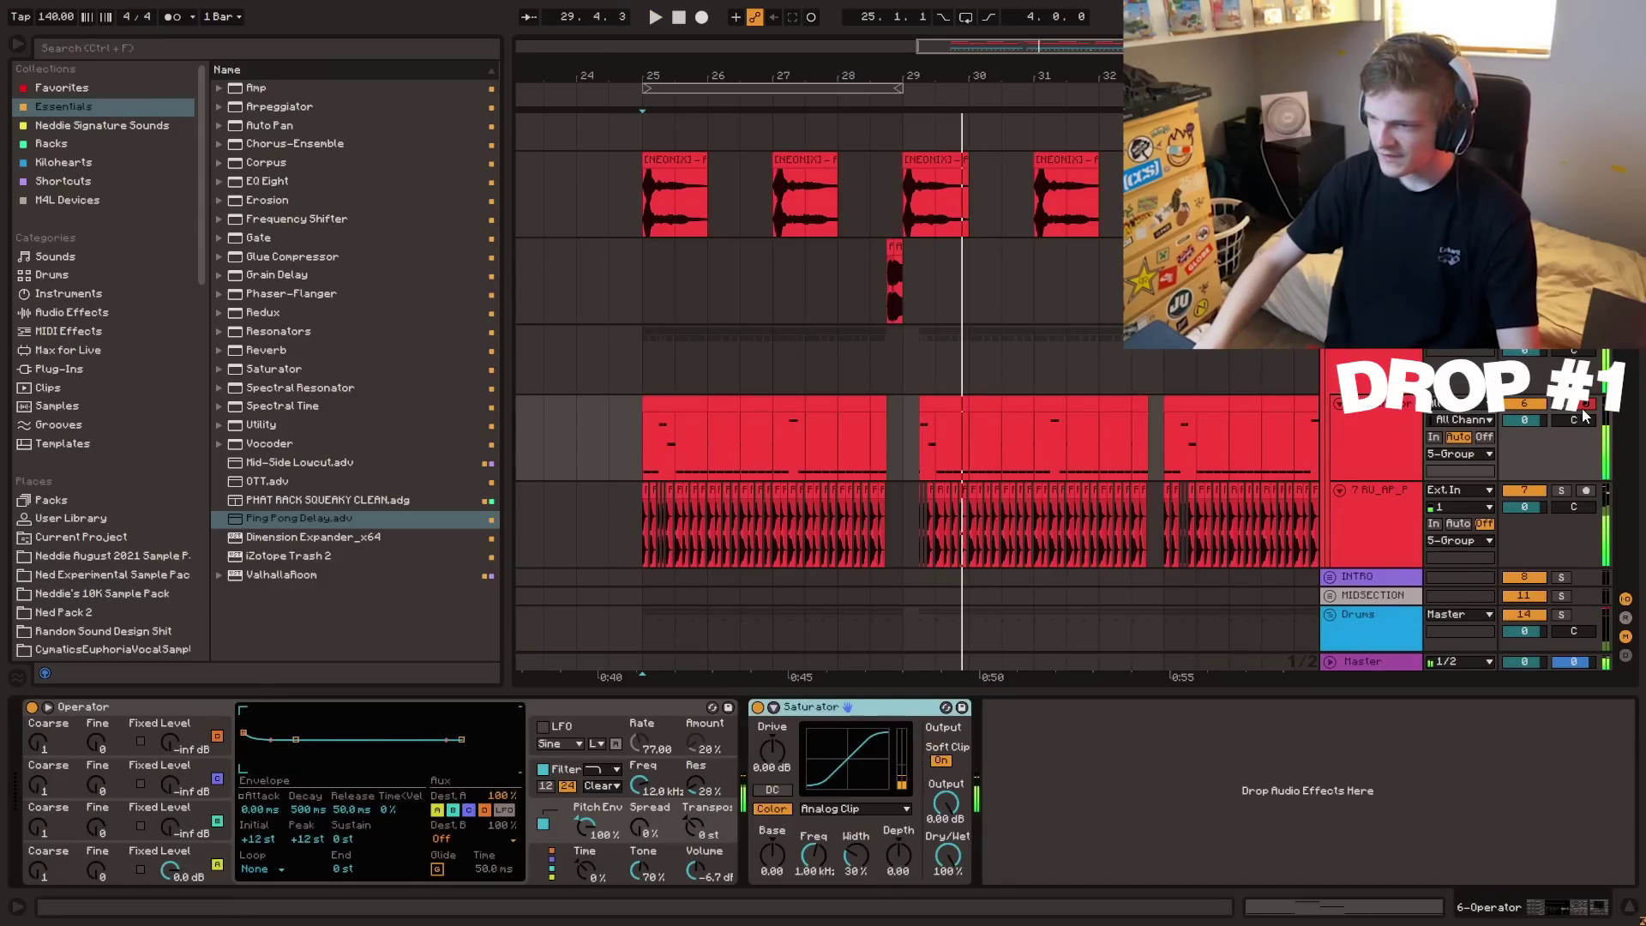
key("space")
key("space")
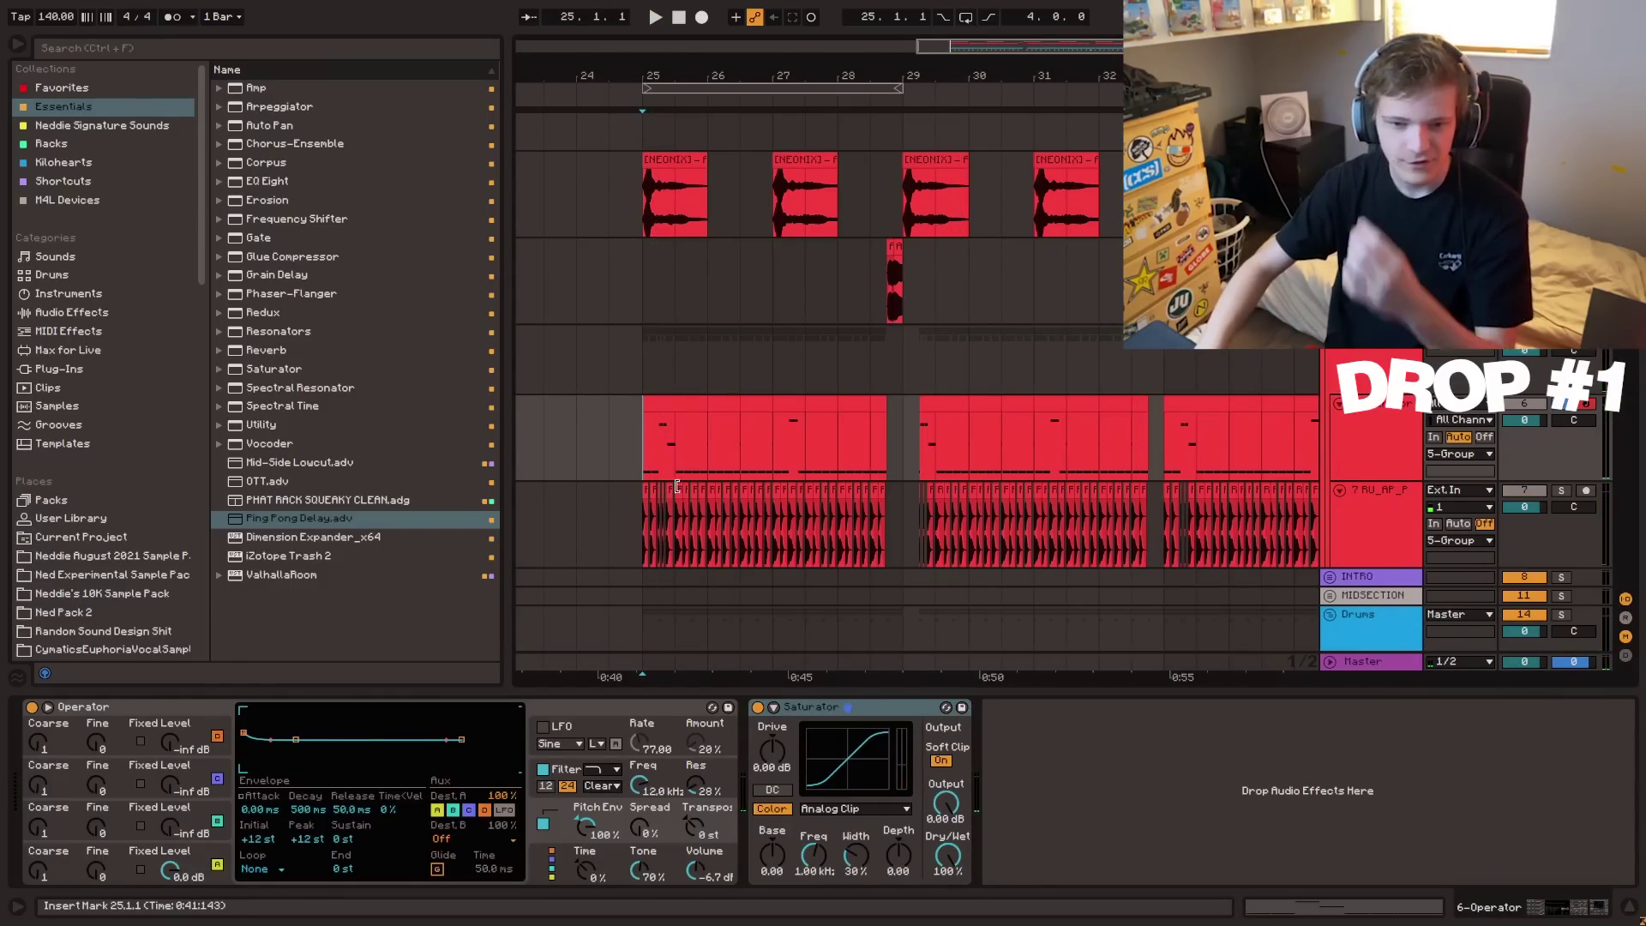
left_click_drag(273, 368, 751, 762)
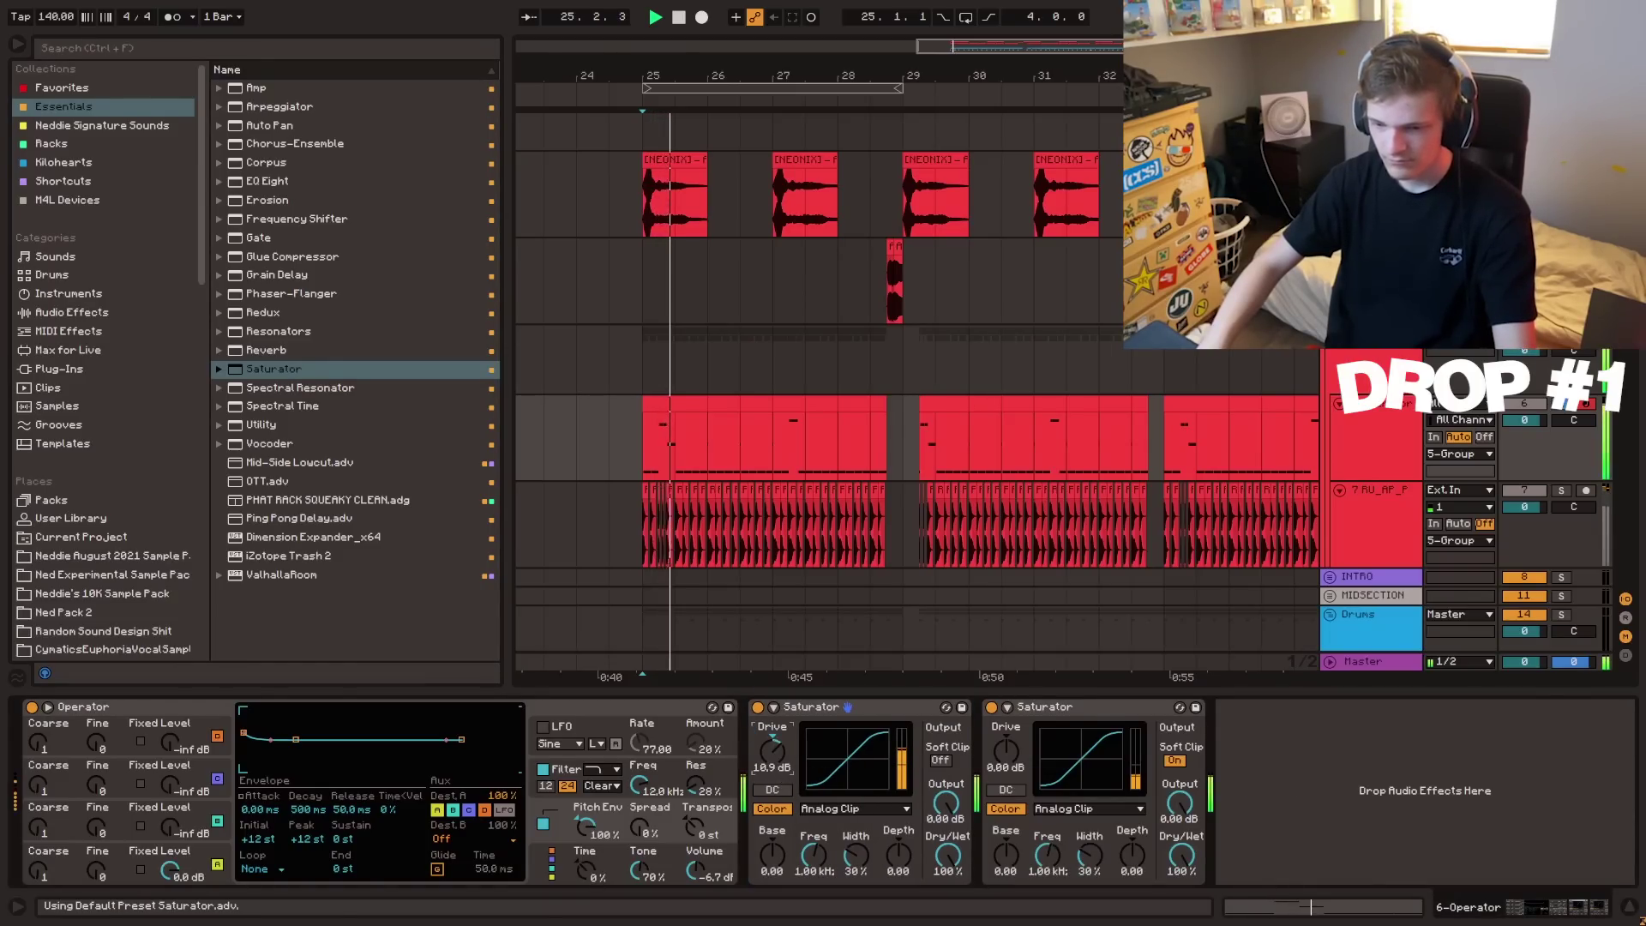
left_click_drag(268, 181, 1411, 761)
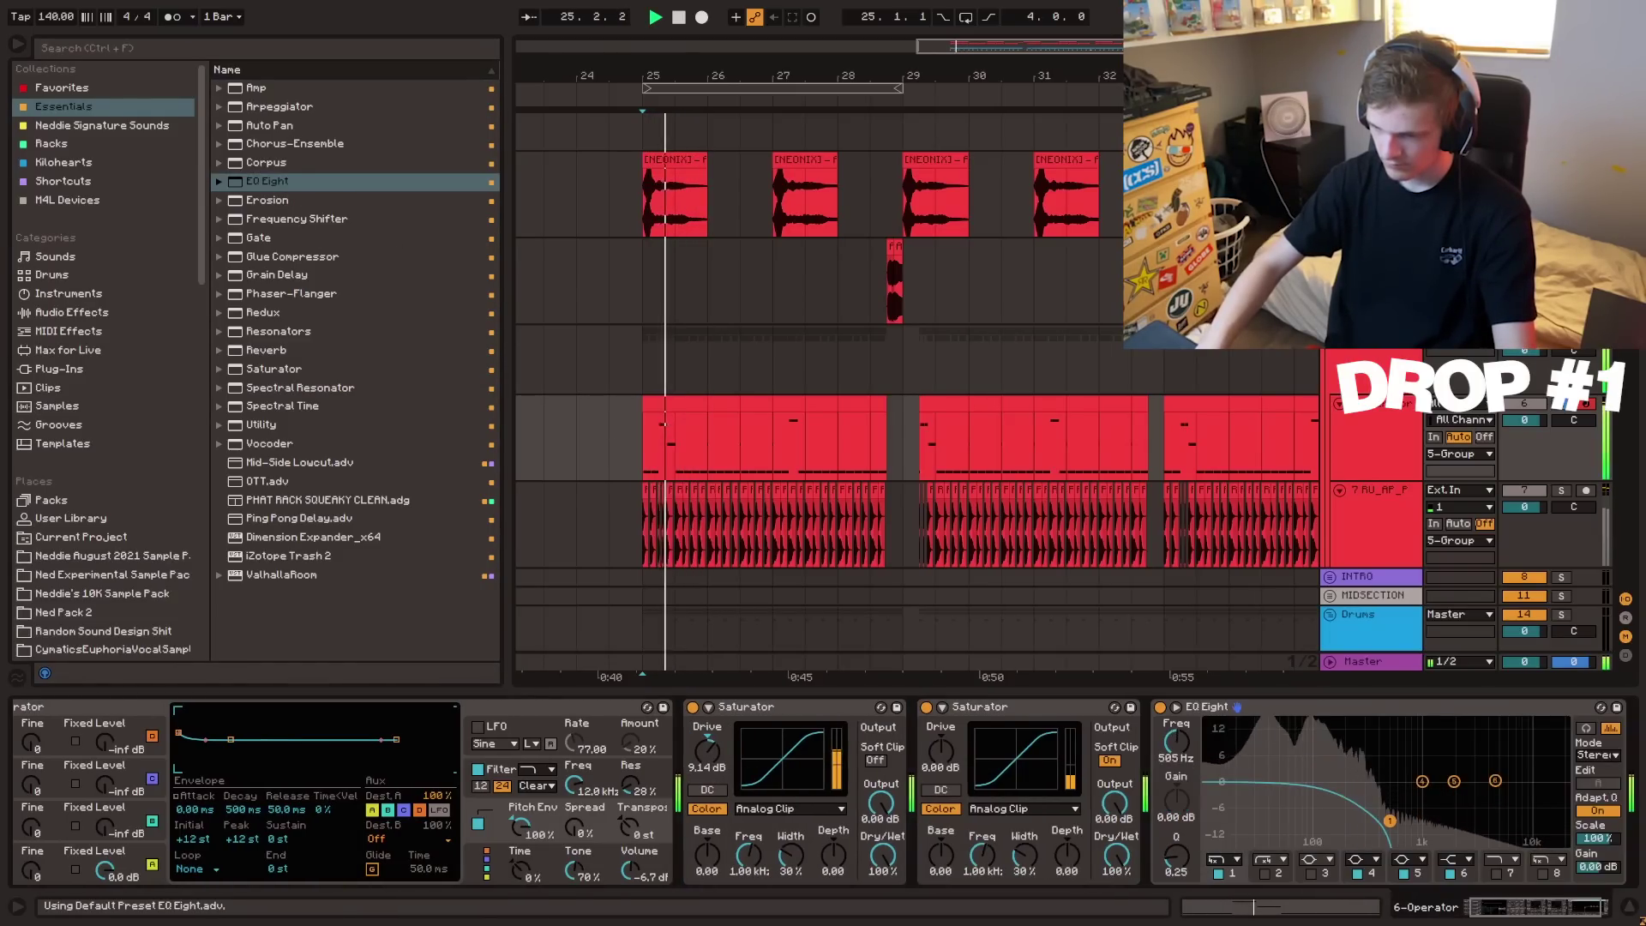
left_click(1562, 403)
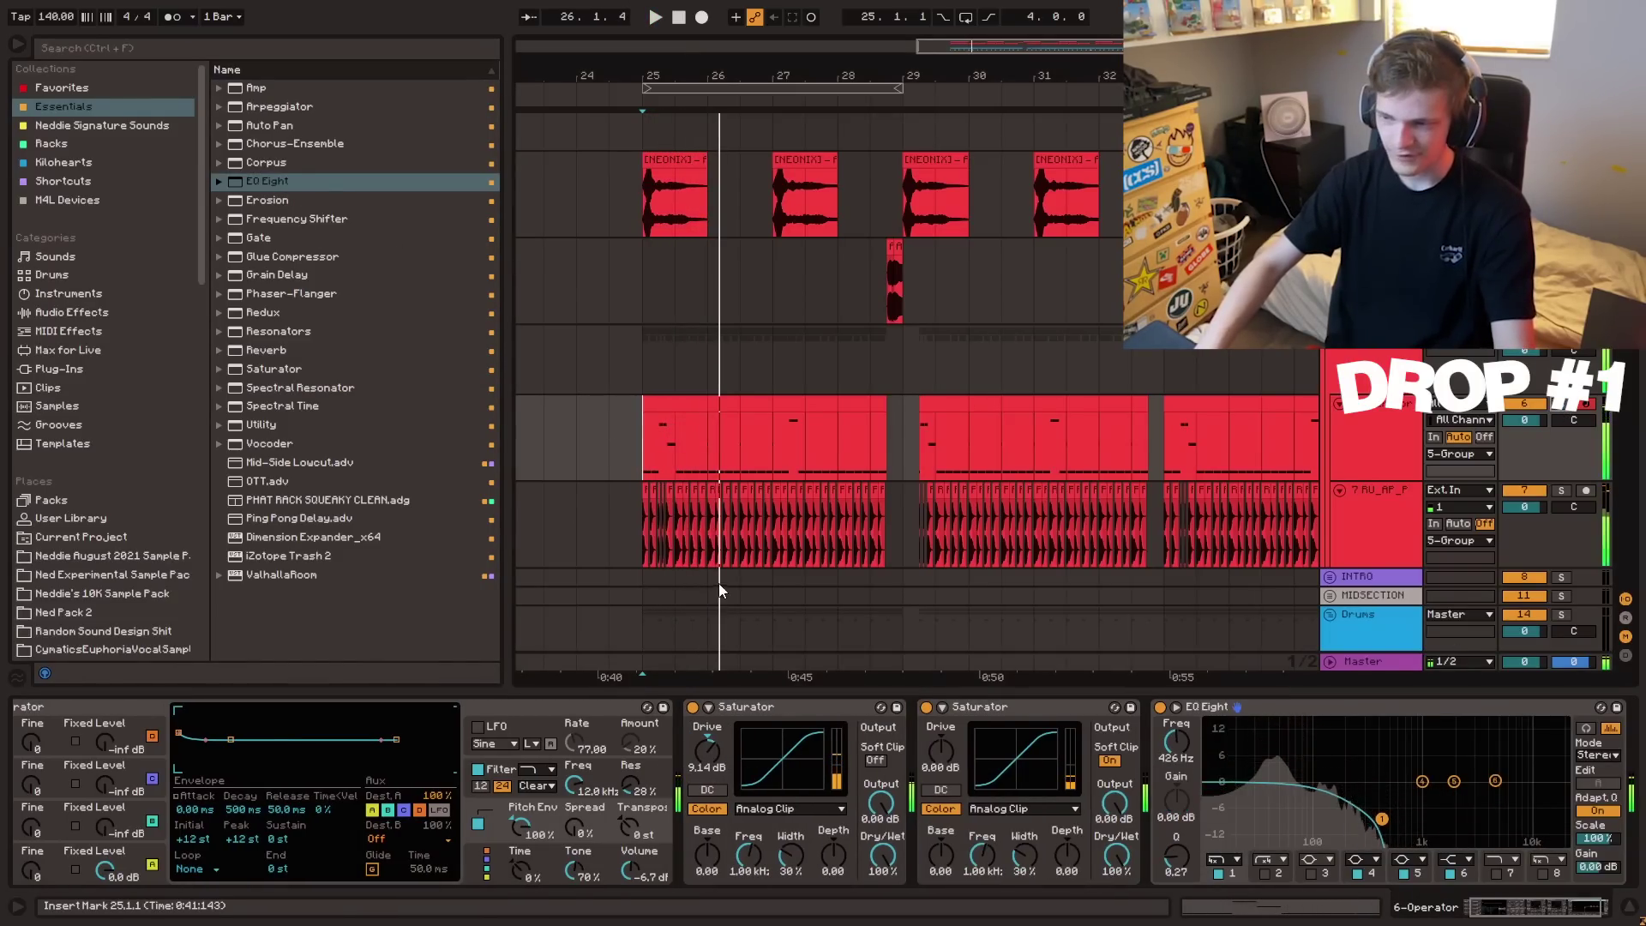
scroll(718, 583, "down", 1)
key("space")
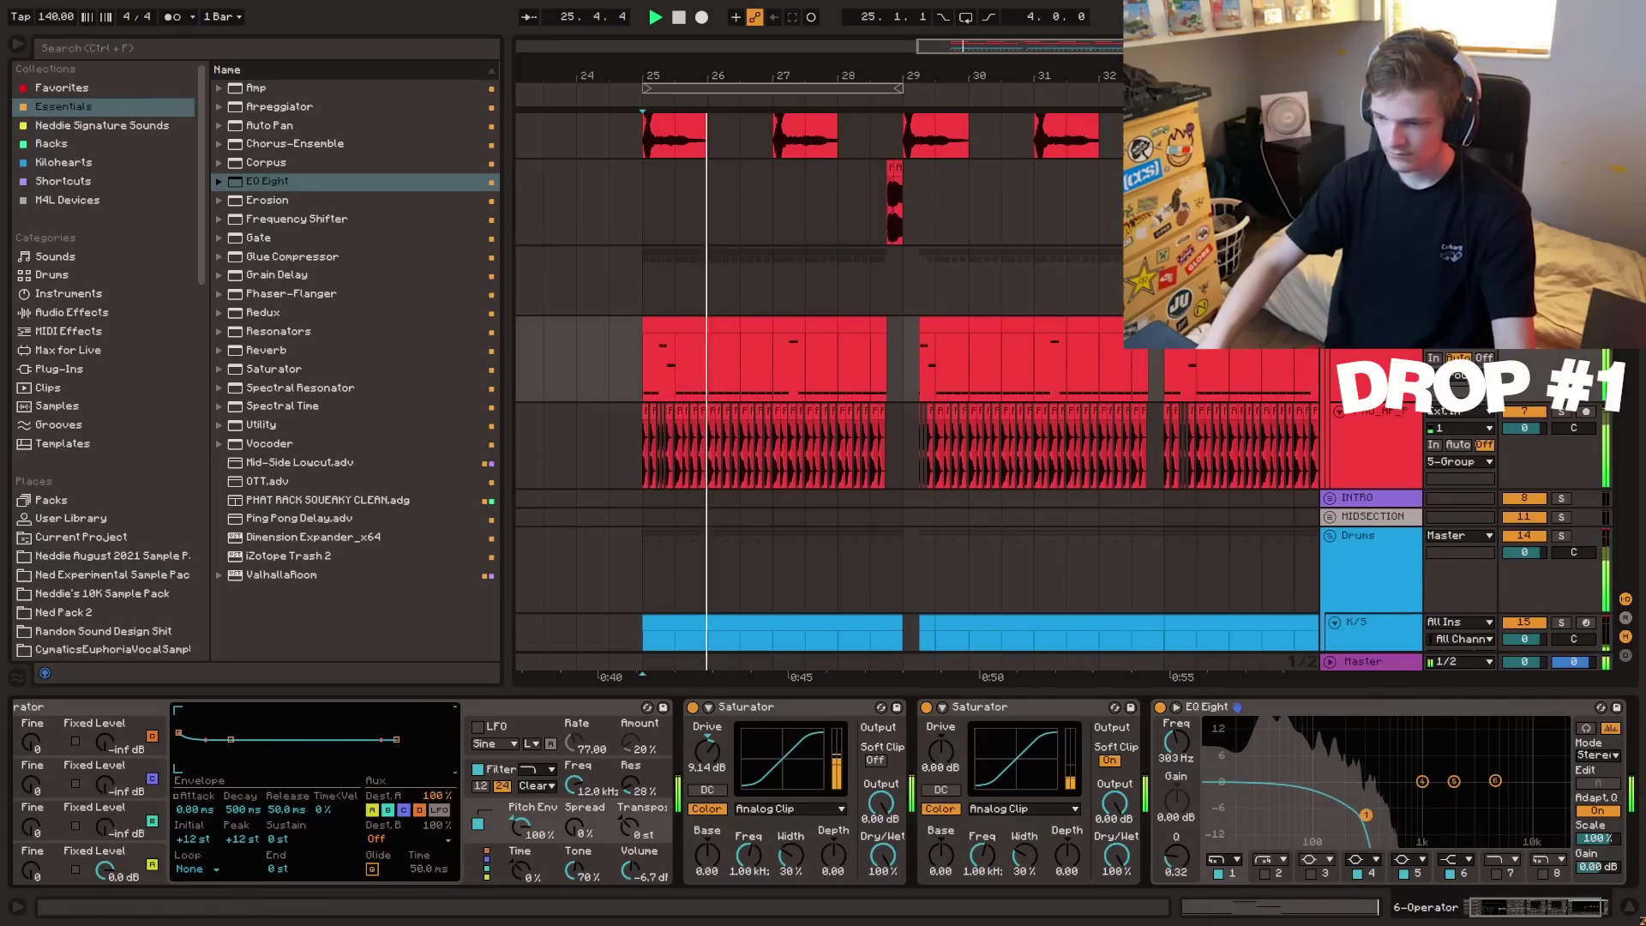
- Add REVERB RACK.adg to the bass fill track and automate its reverb volume to ramp up from bar 29 to 29.2
left_click(284, 257)
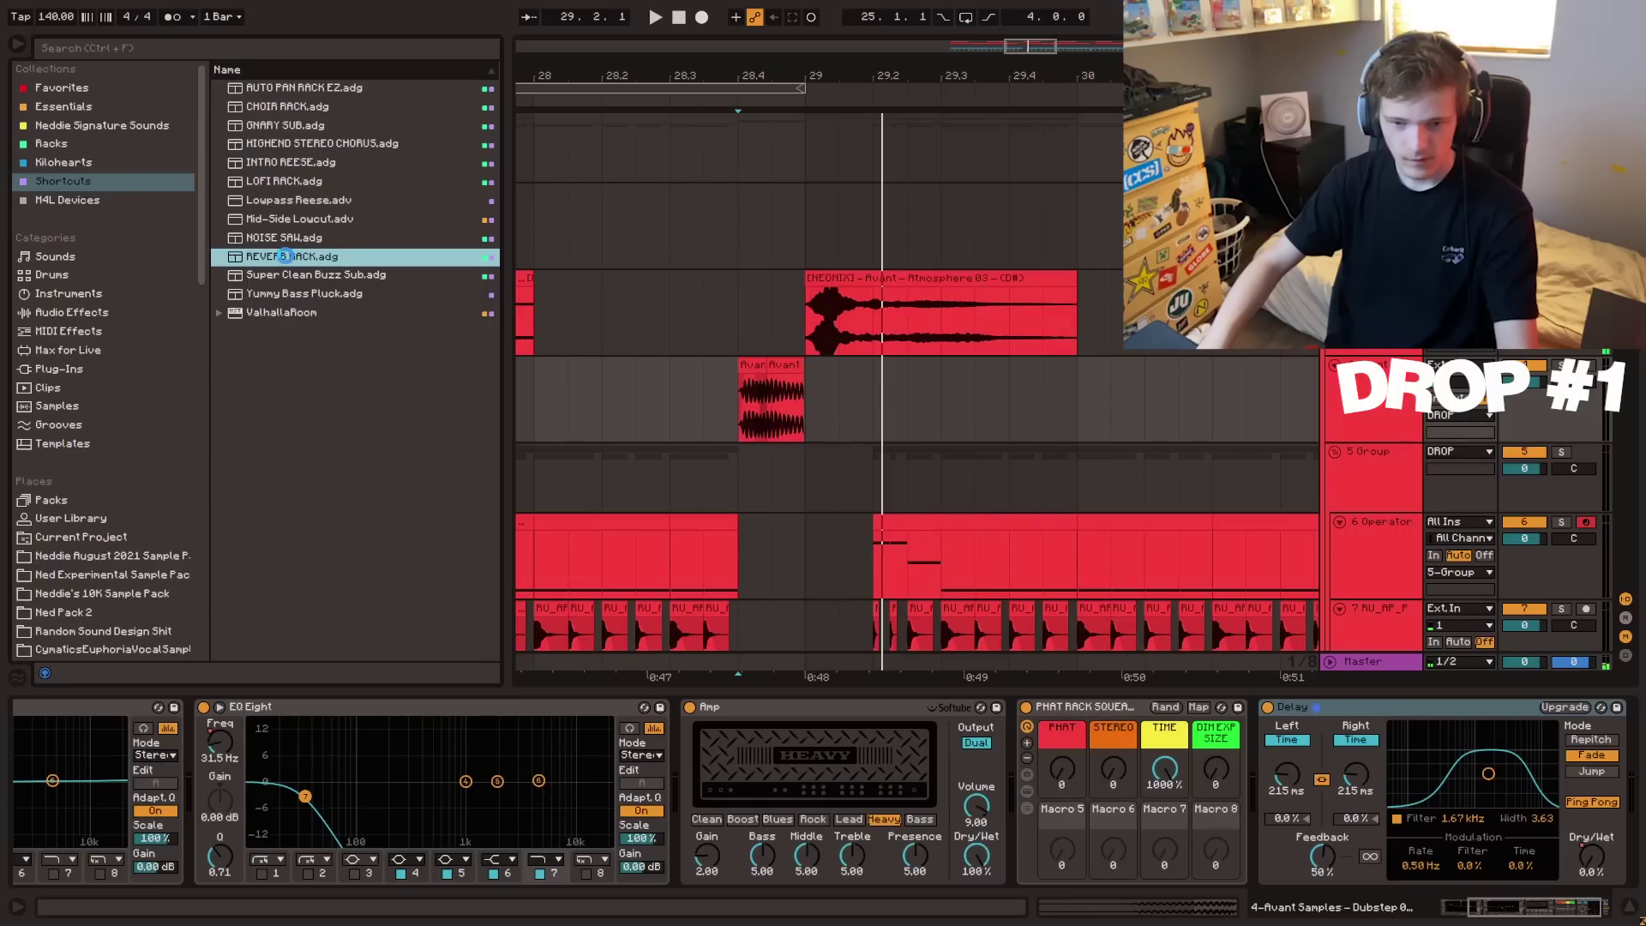
key("Return")
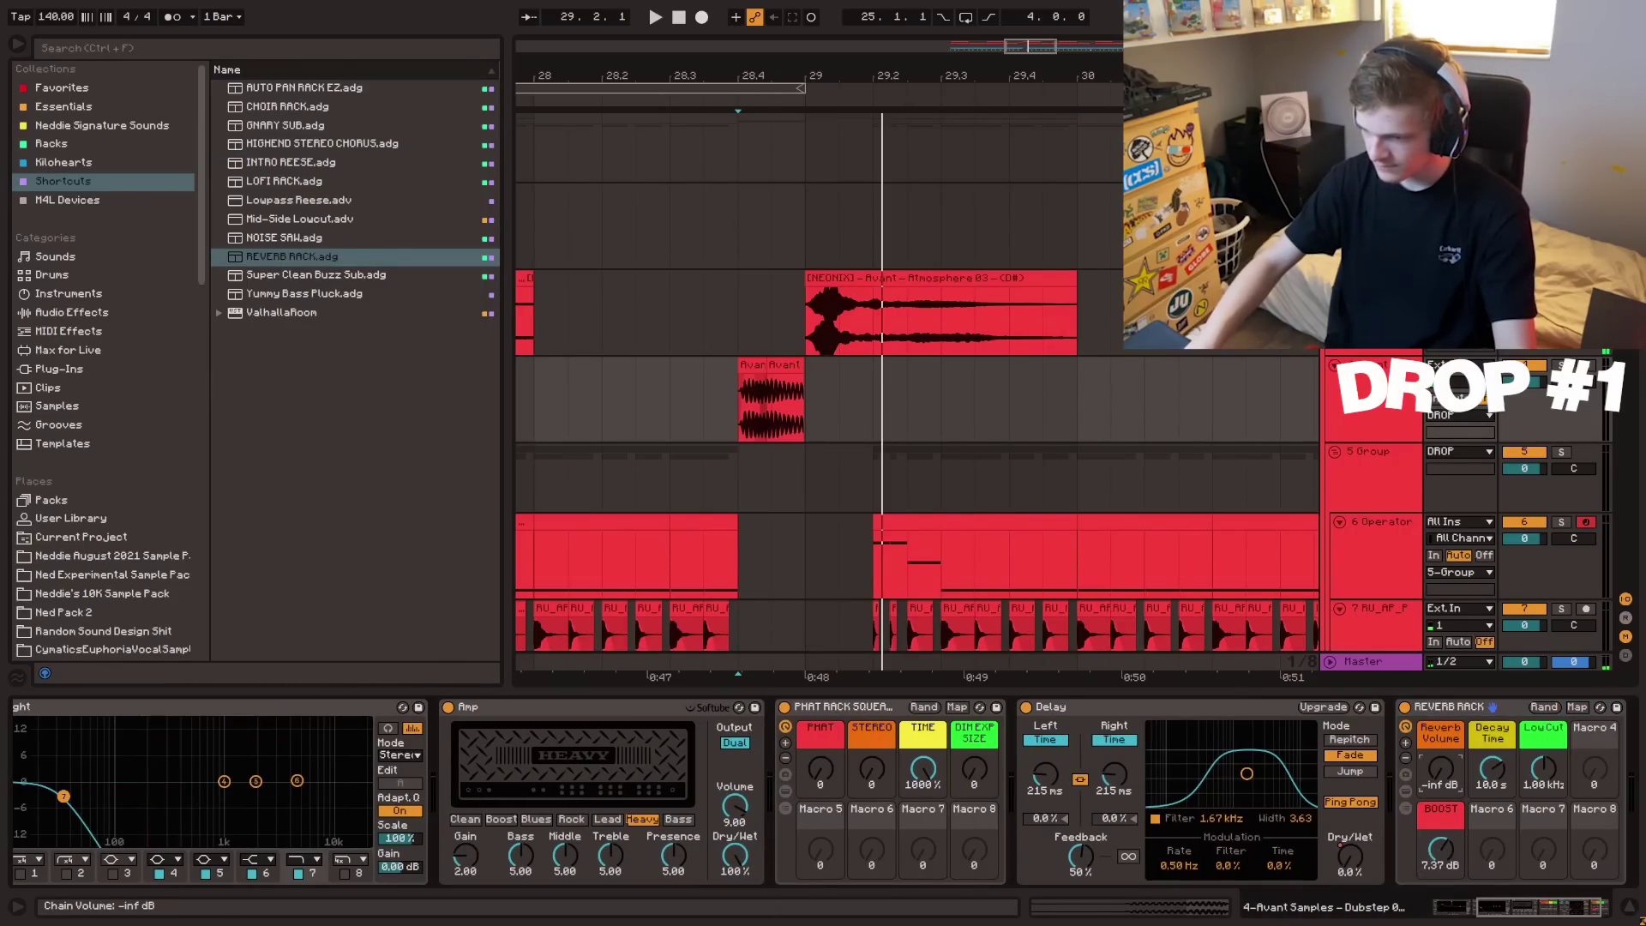
key("a")
key("space")
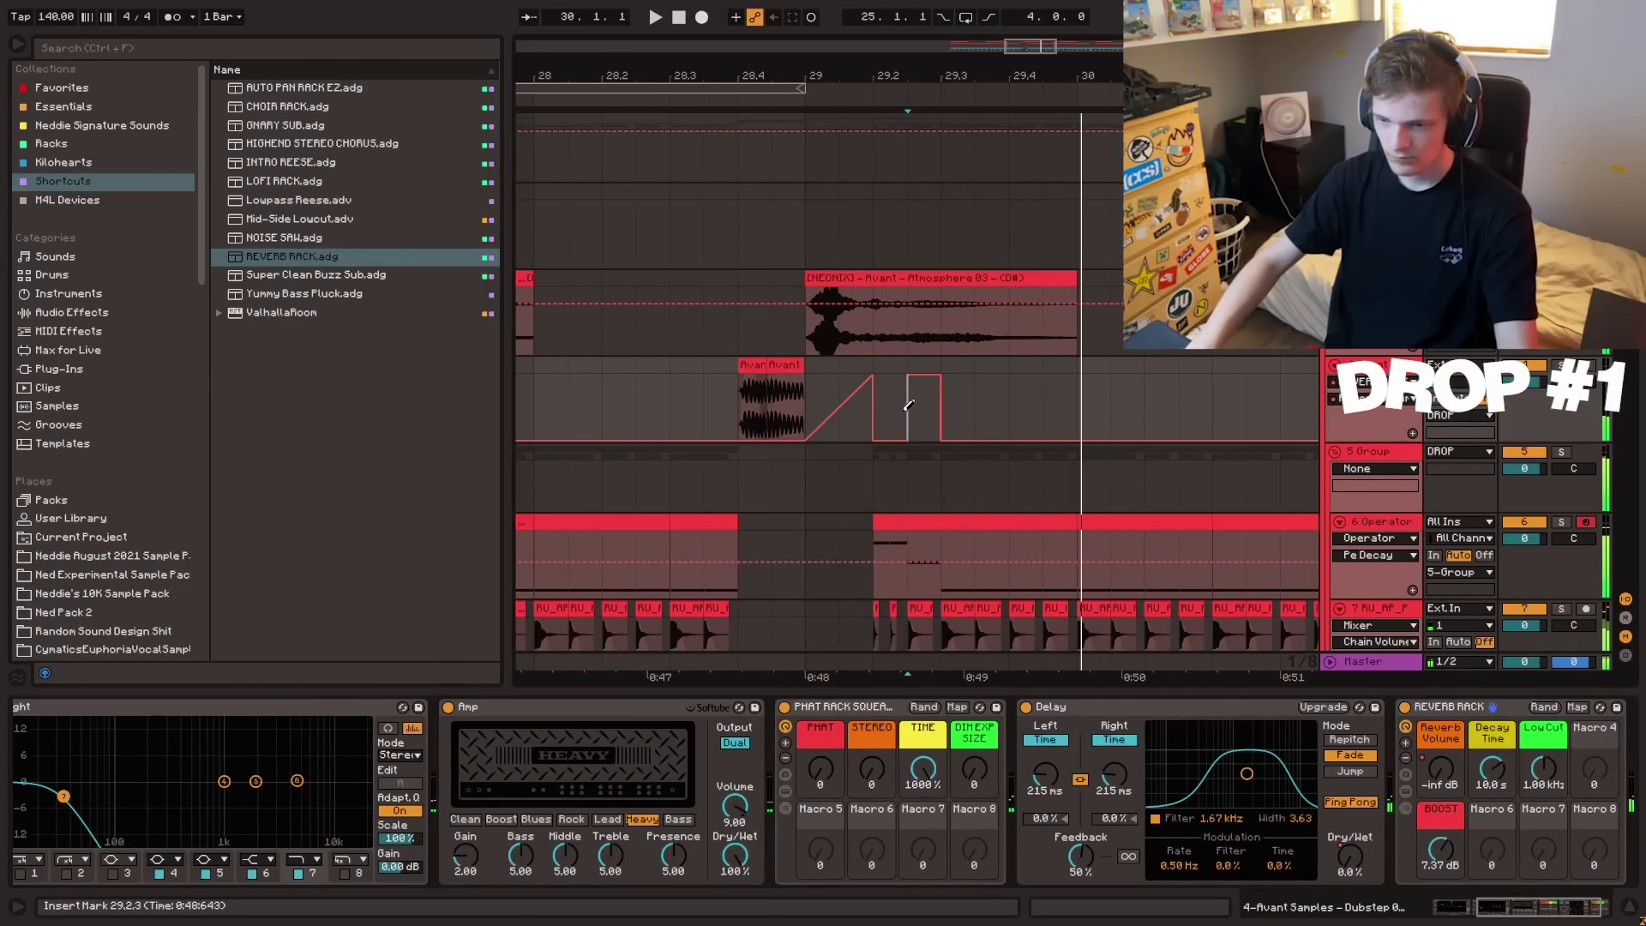
key("a")
left_click(705, 403)
key("space")
key("space")
- Remove the Operator notes and the K/S and SC drum hits between 29.2 and 29.3
scroll(772, 411, "down", 3)
left_click(860, 421)
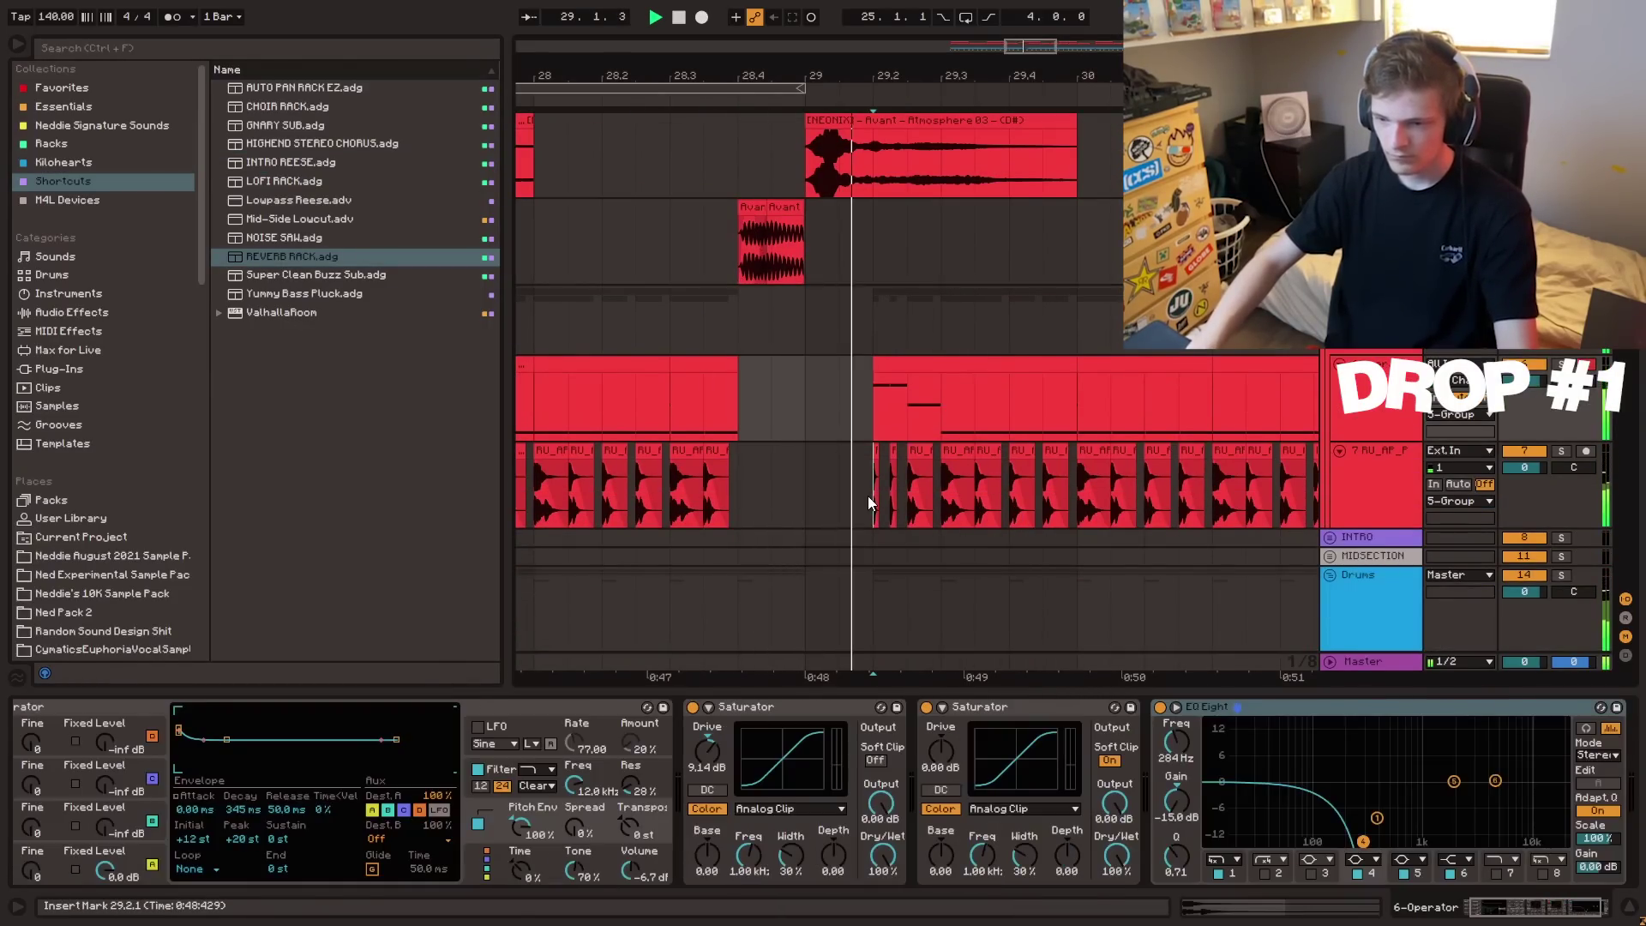
left_click(880, 511)
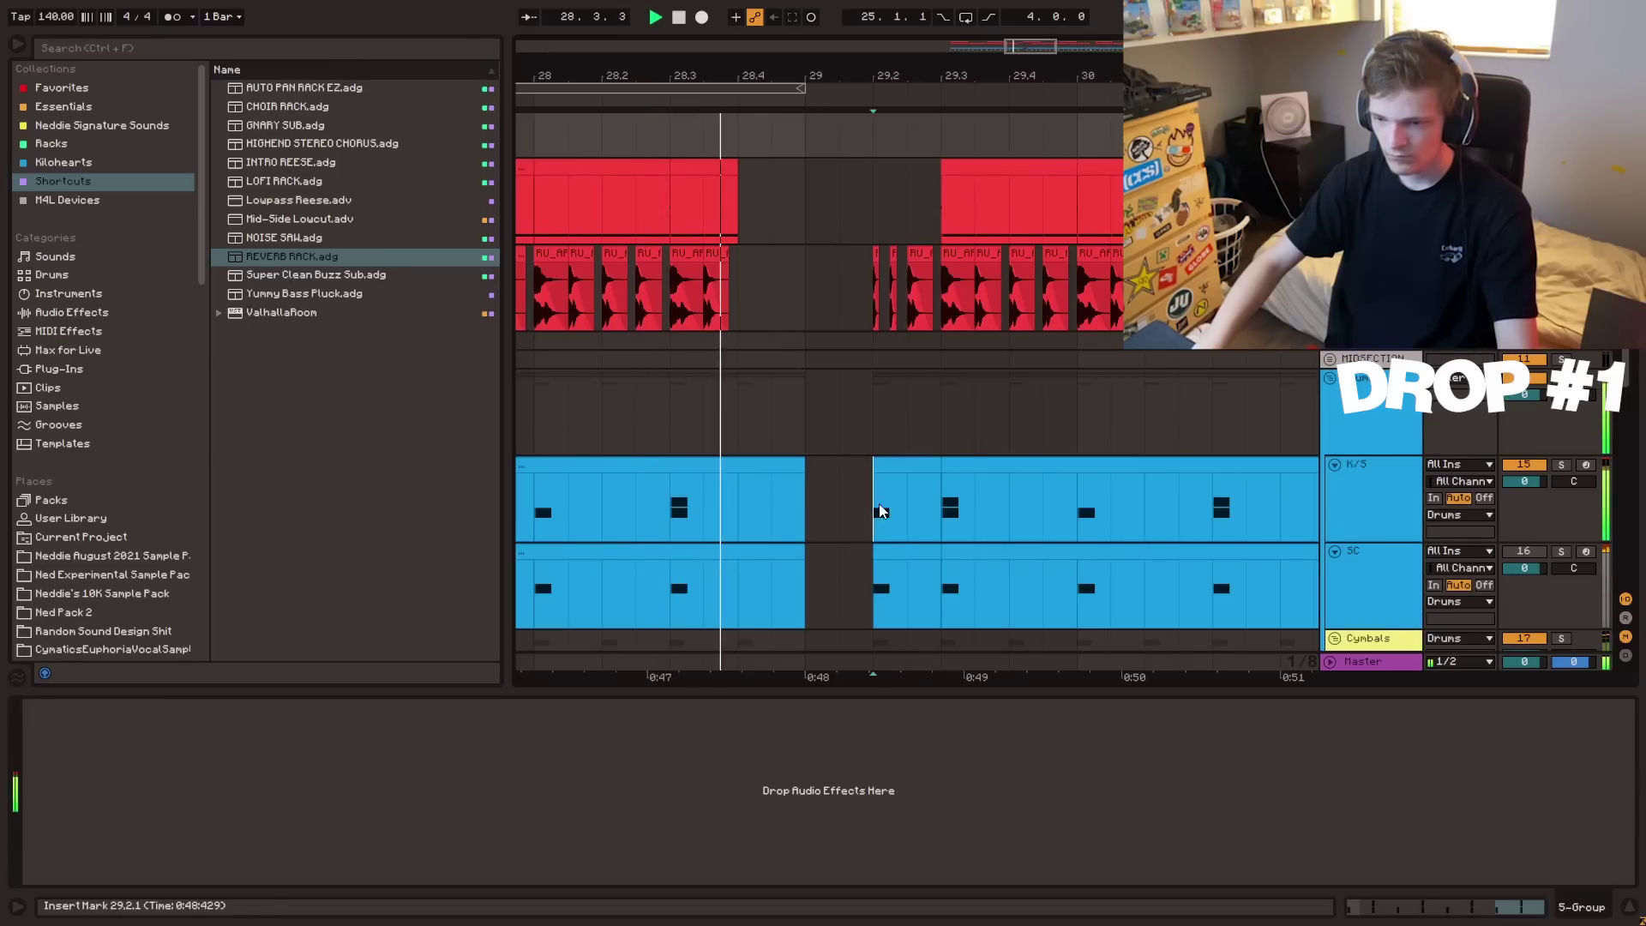
left_click_drag(880, 511, 931, 574)
key("Delete")
- Play the bass fill and its reverb tail through the emptied beats of bar 29
left_click(810, 412)
scroll(806, 343, "up", 4)
left_click_drag(674, 231, 701, 232)
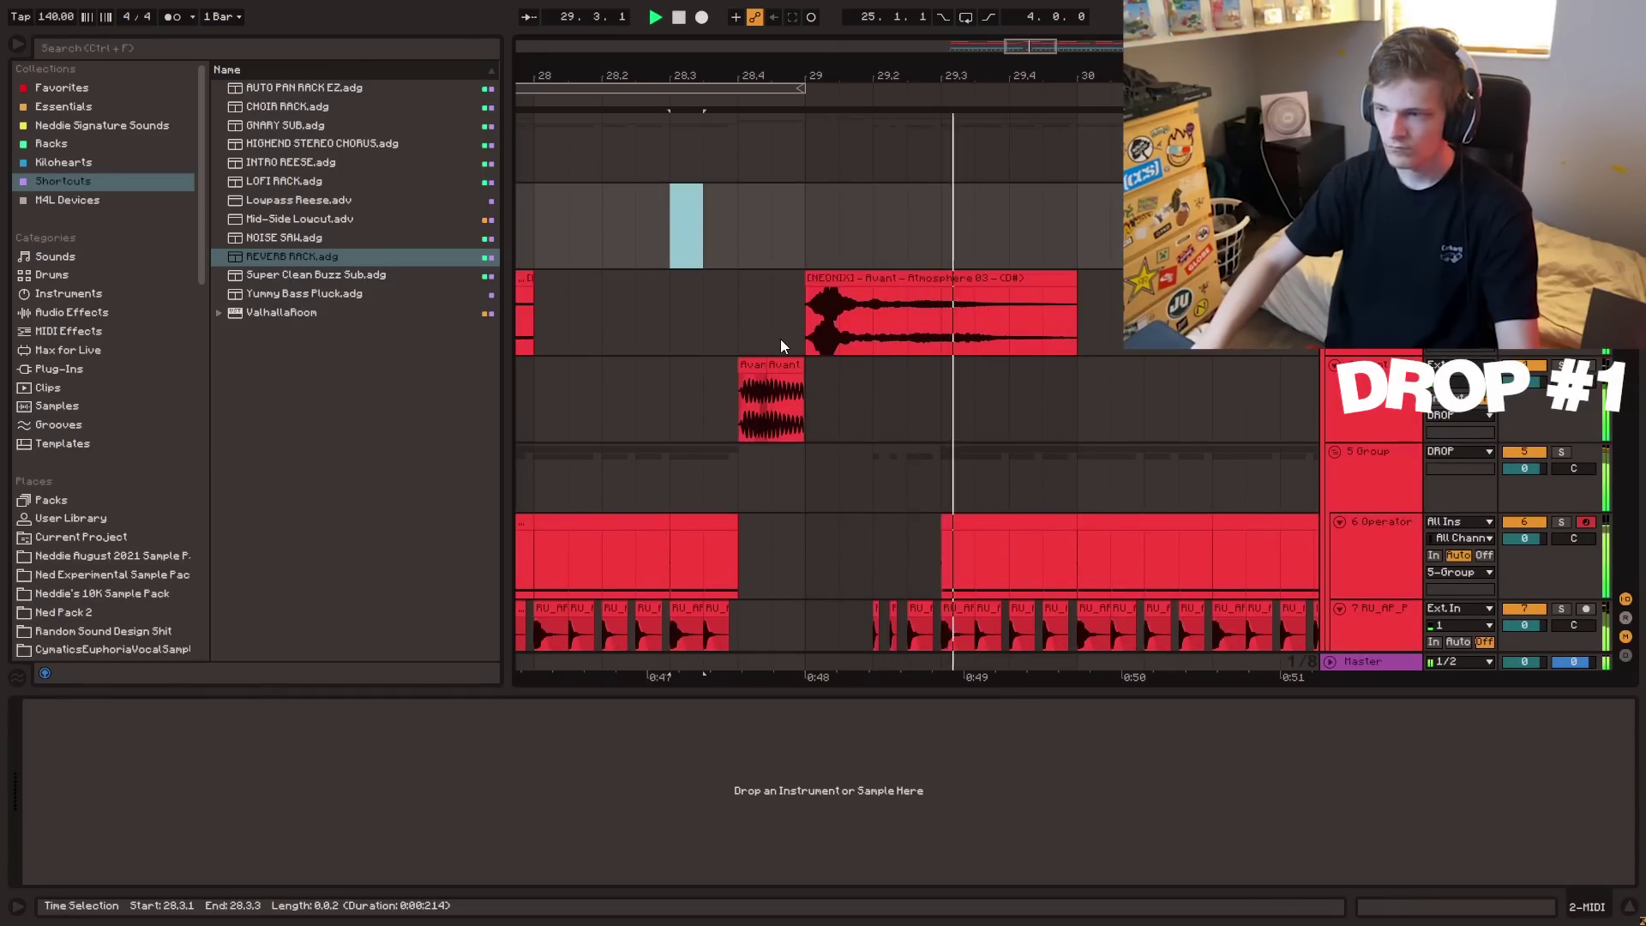
left_click(782, 330)
key("space")
- Add a Utility to the atmosphere track and draw gain automation for the atmosphere clip in bar 29
left_click(63, 107)
double_click(279, 426)
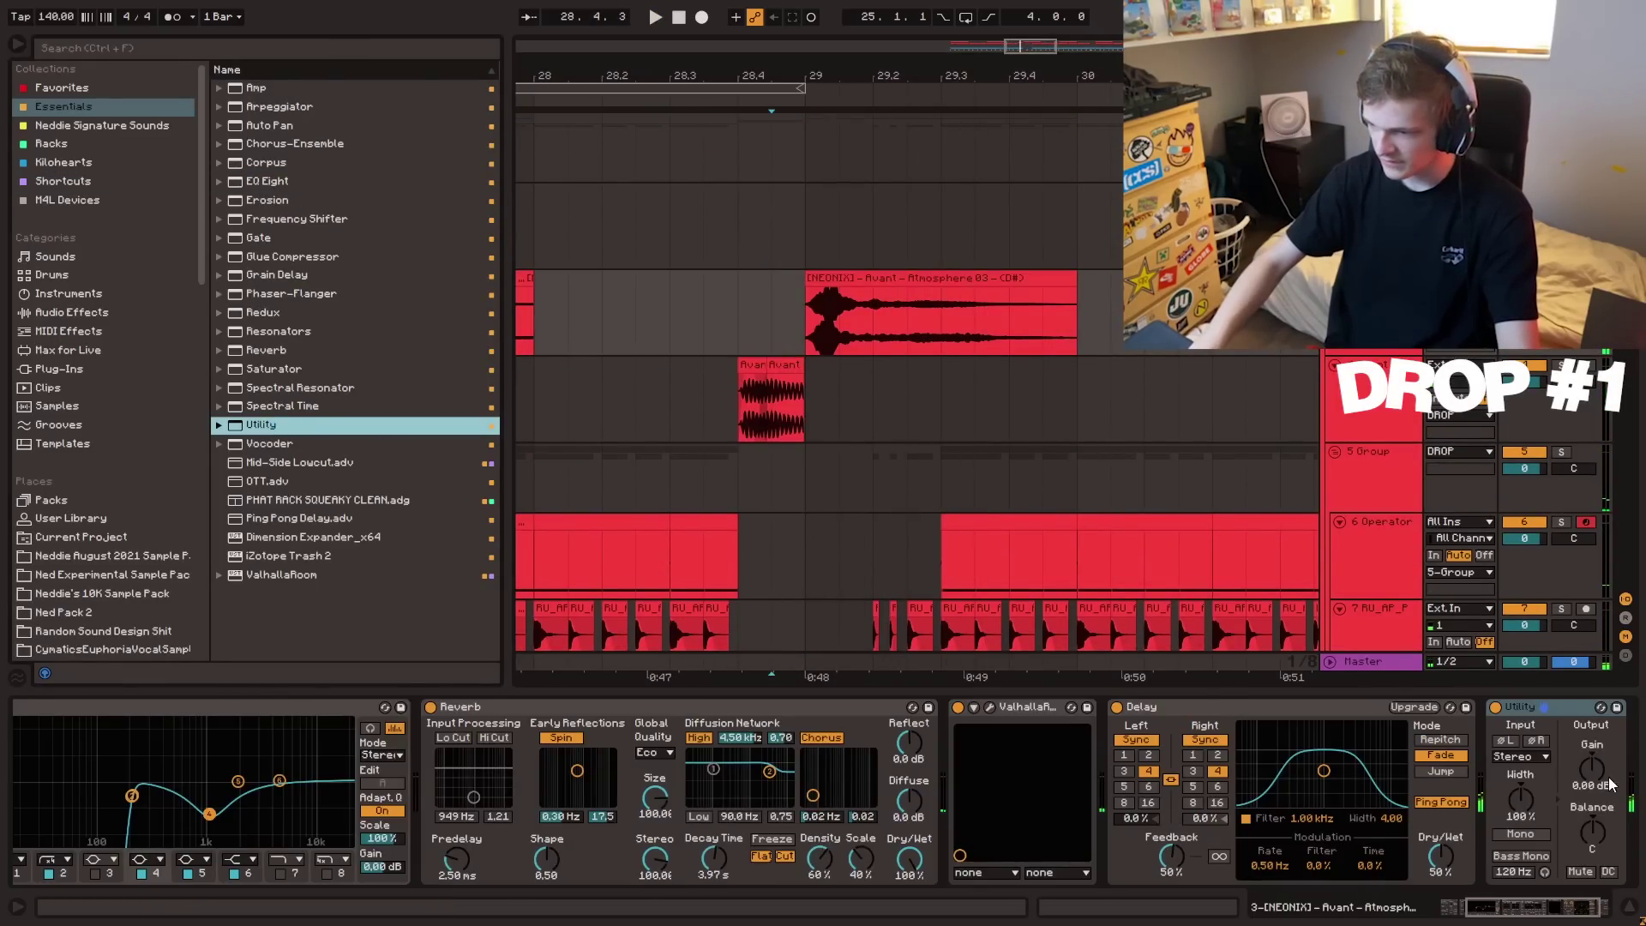
left_click(1592, 769)
key("a")
key("b")
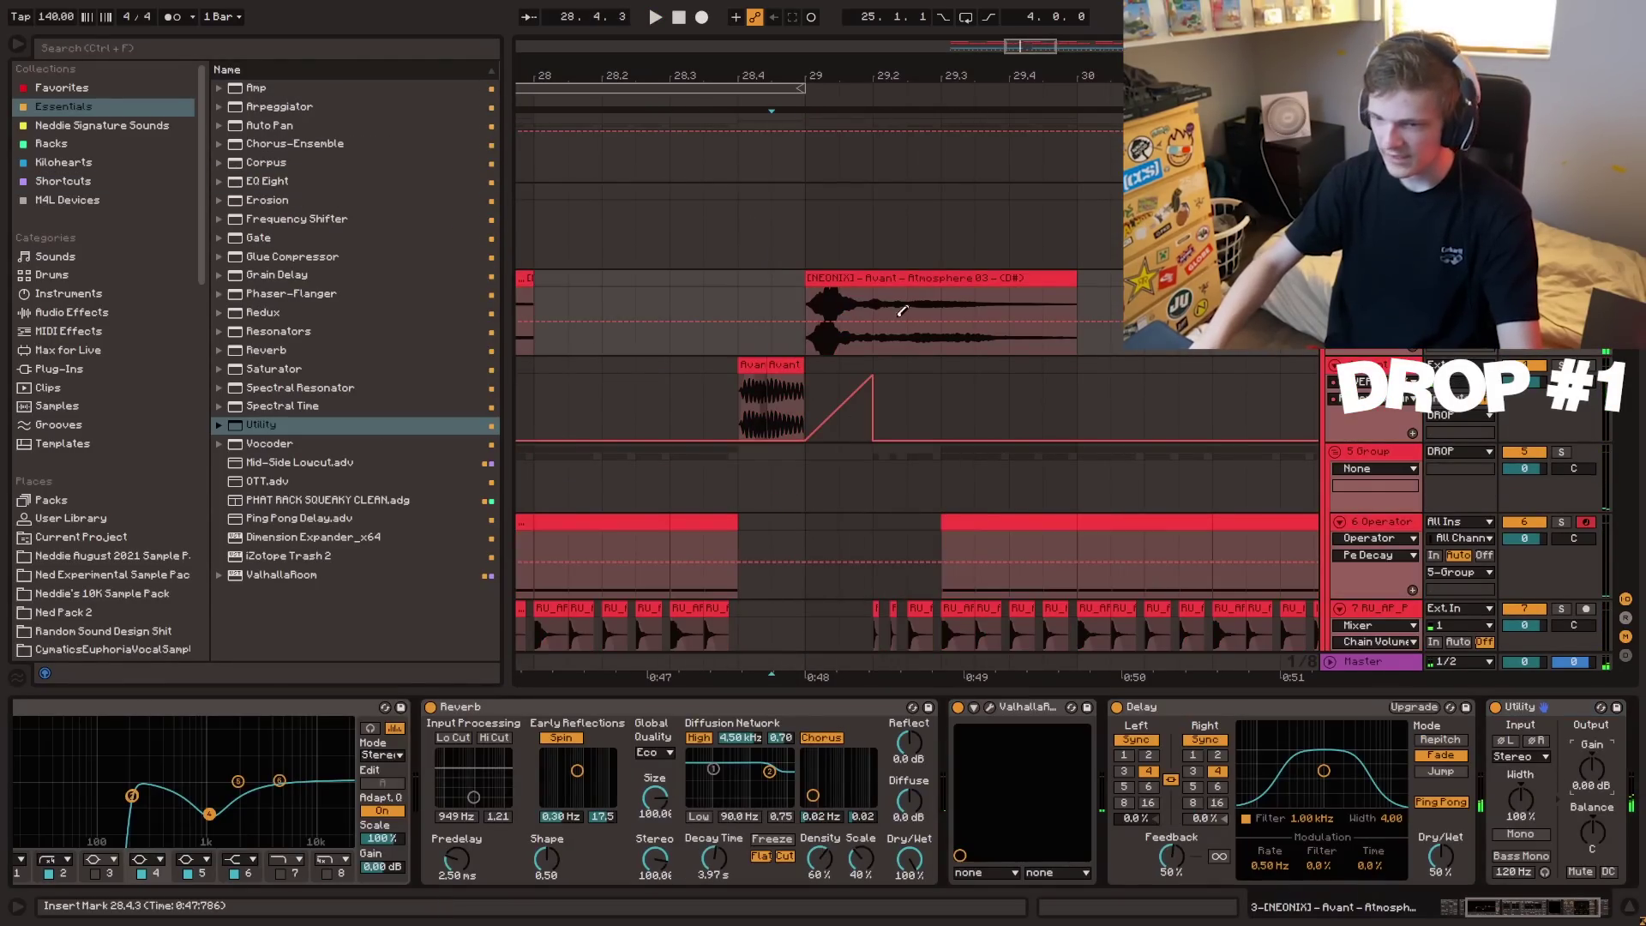
left_click_drag(899, 310, 935, 405)
key("space")
key("a")
- Play from 28.1 to check the atmosphere and bass fill together across bar 29
left_click(540, 308)
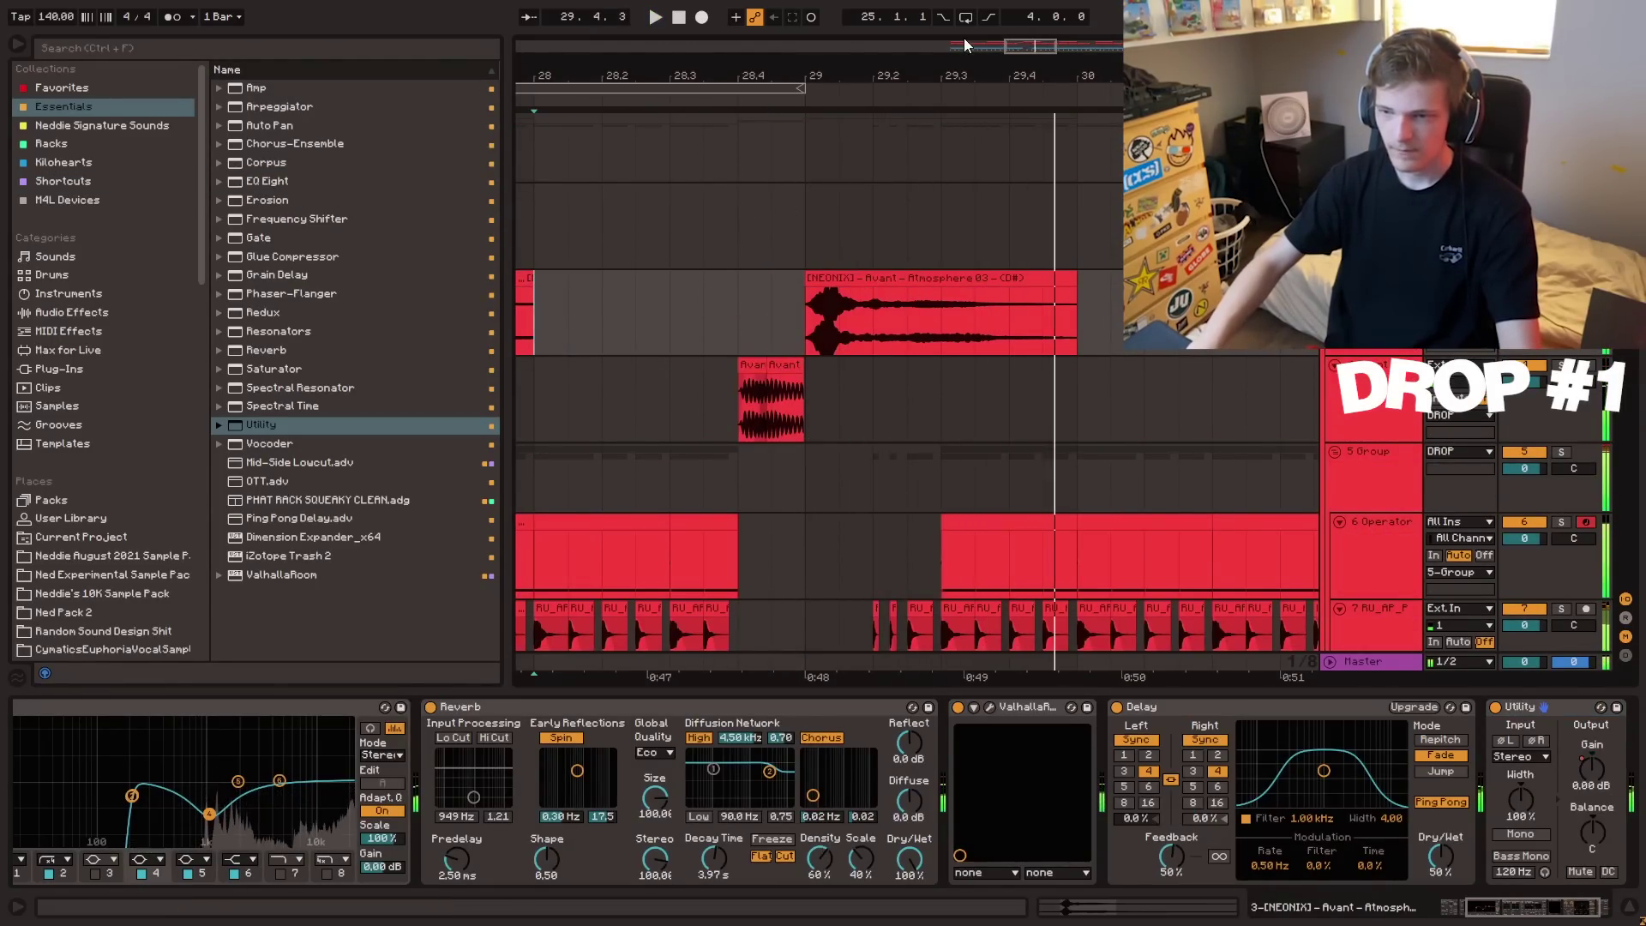
key("space")
key("space")
scroll(1093, 317, "down", 4)
scroll(1093, 317, "up", 3)
key("a")
key("a")
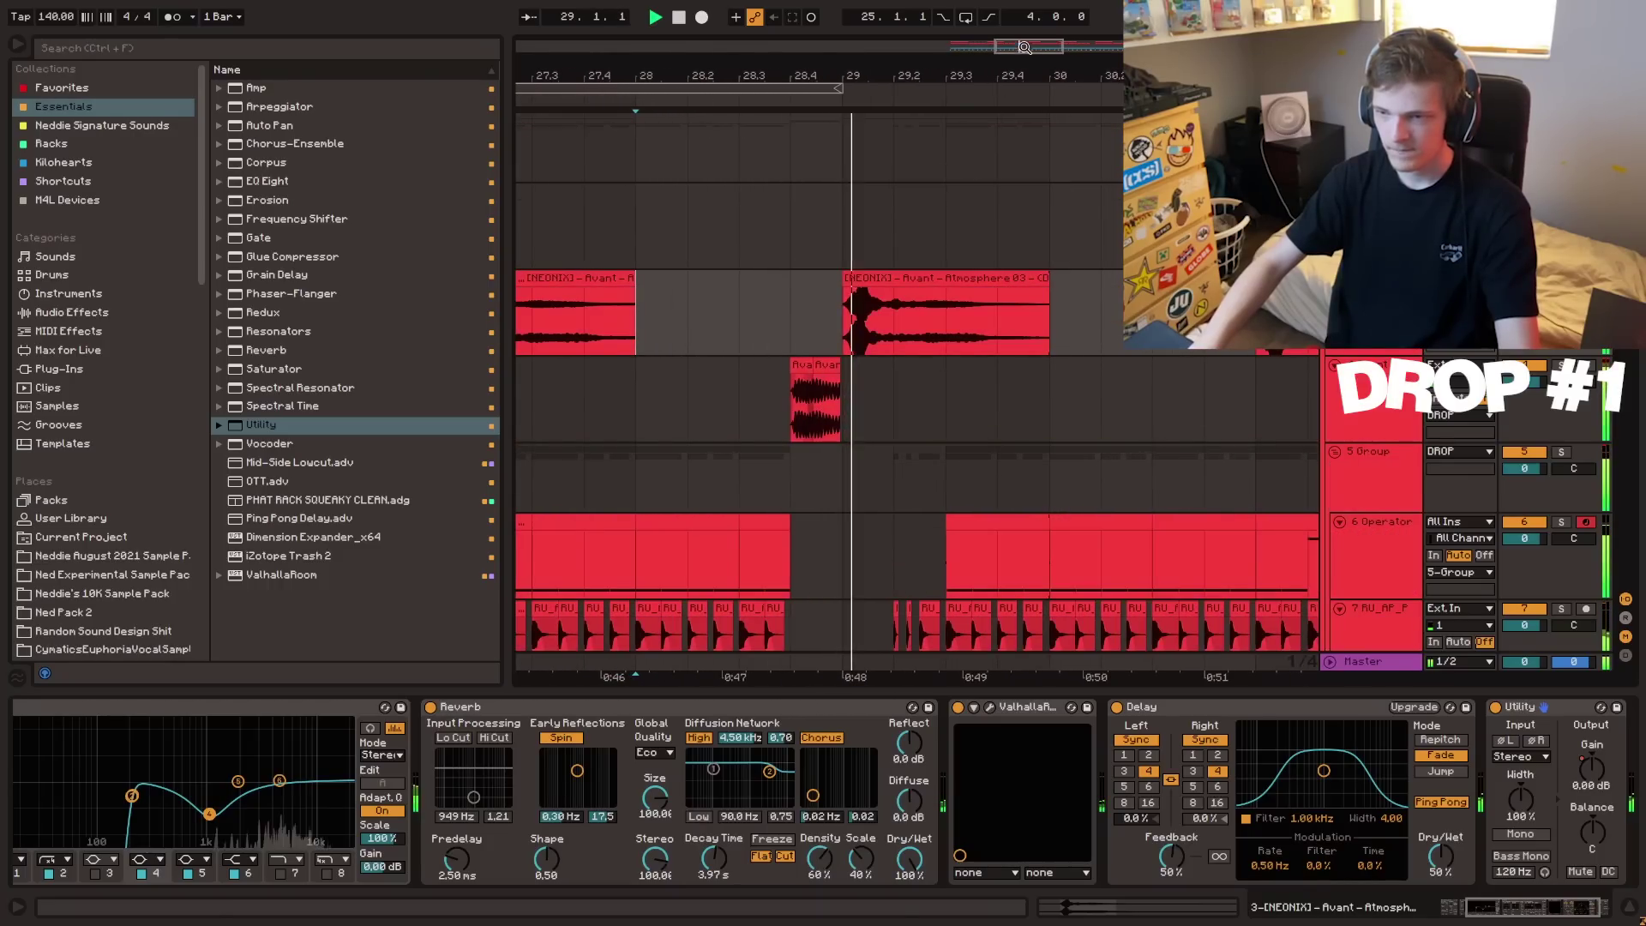
scroll(860, 321, "down", 4)
scroll(858, 322, "up", 1)
- Add a Ping Pong Delay to the bass group, with both sides in time mode and the ping-pong option off
left_click_drag(1053, 66, 971, 31)
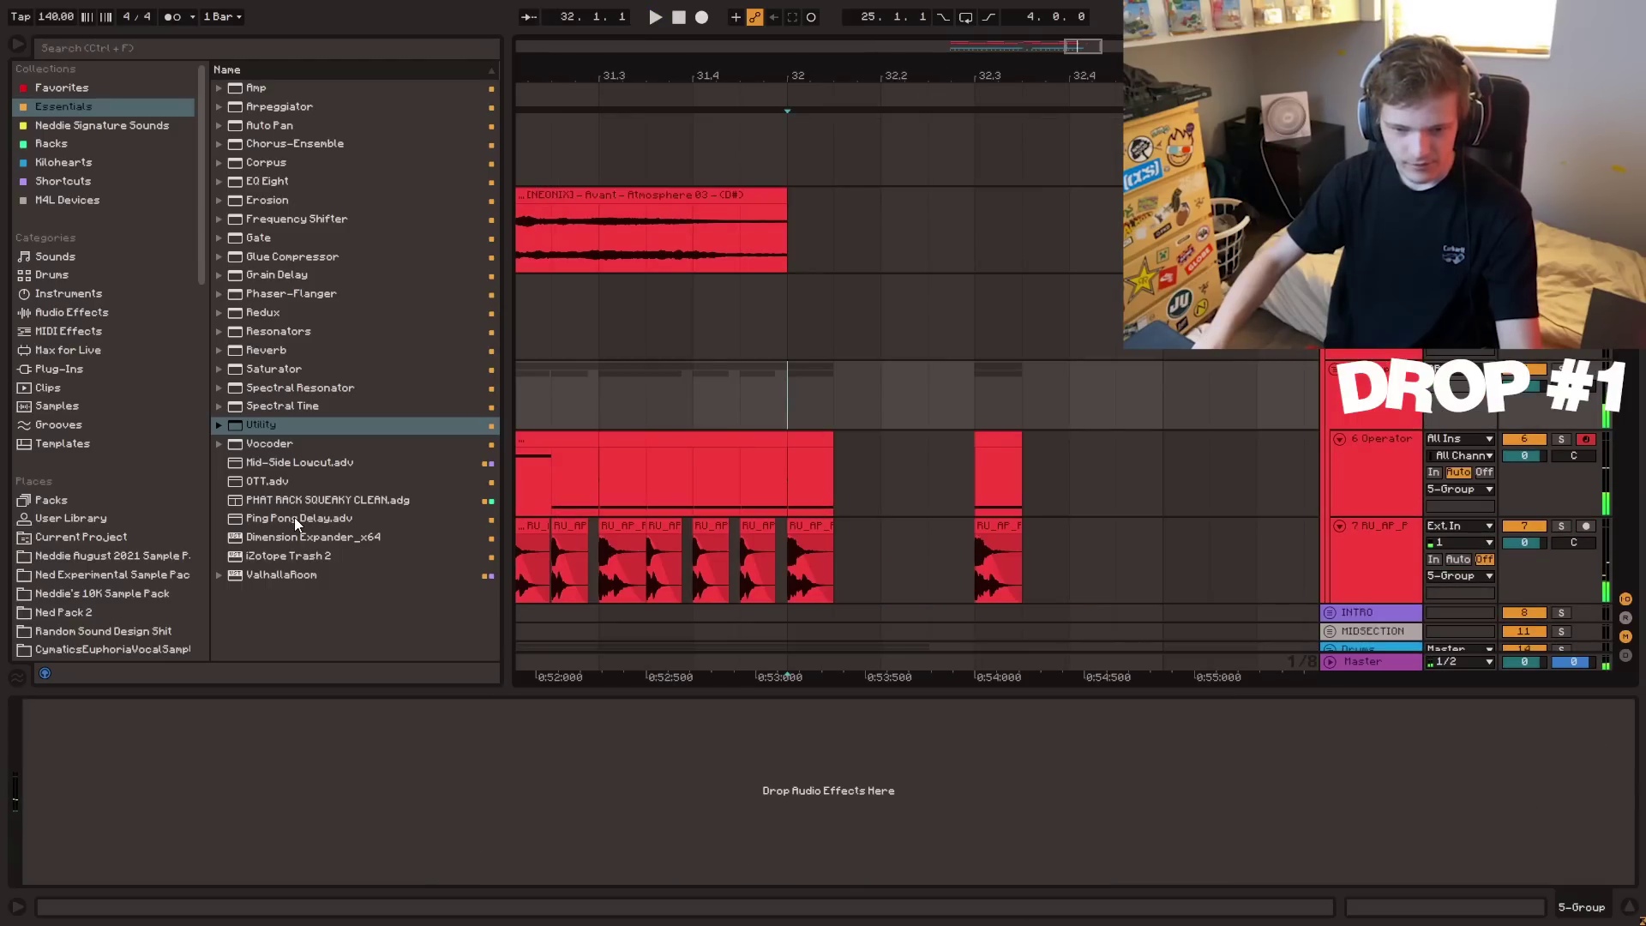
left_click_drag(295, 517, 384, 728)
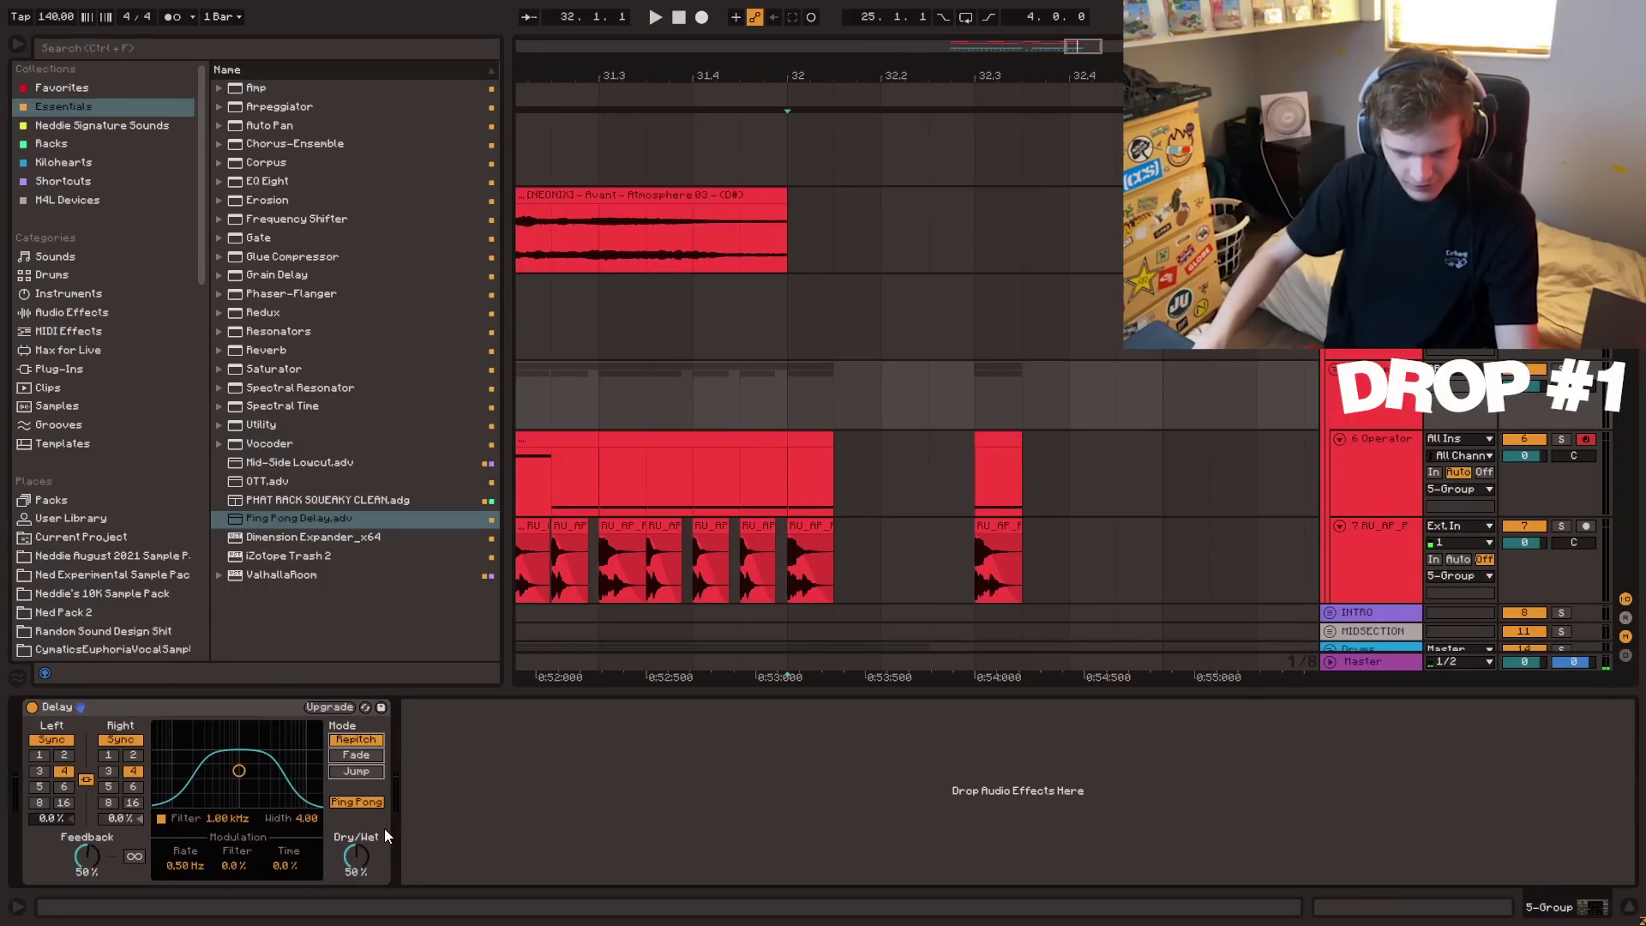
left_click(50, 738)
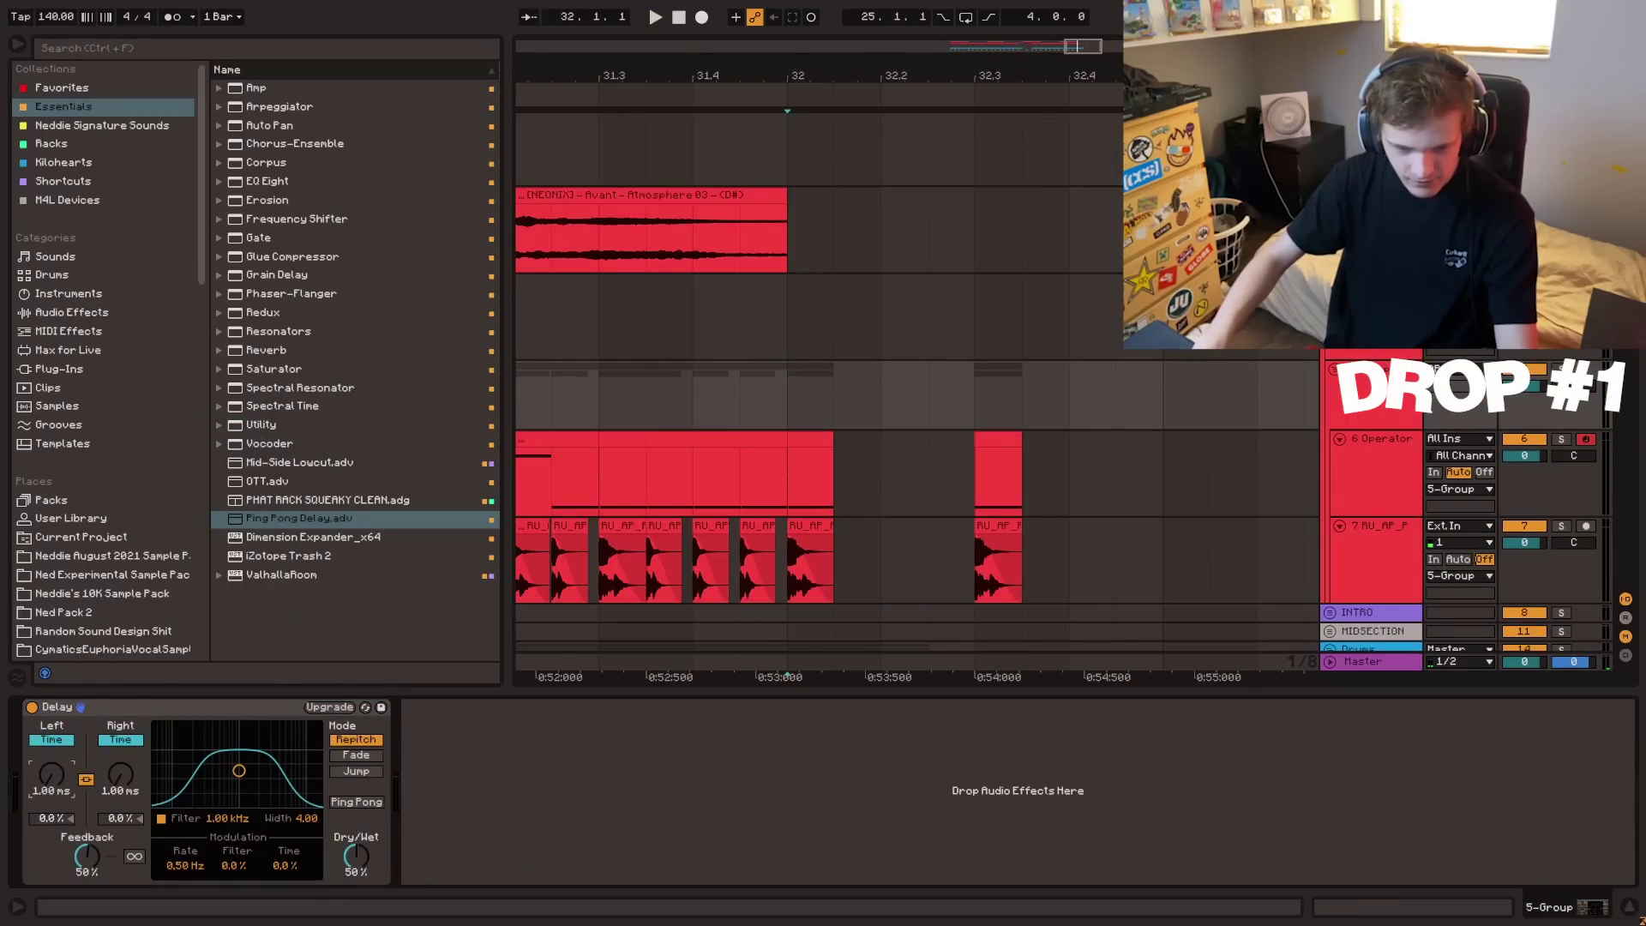
- Automate the group delay's time to fall from 32.1.3 down to 36.5 ms at bar 33
key("a")
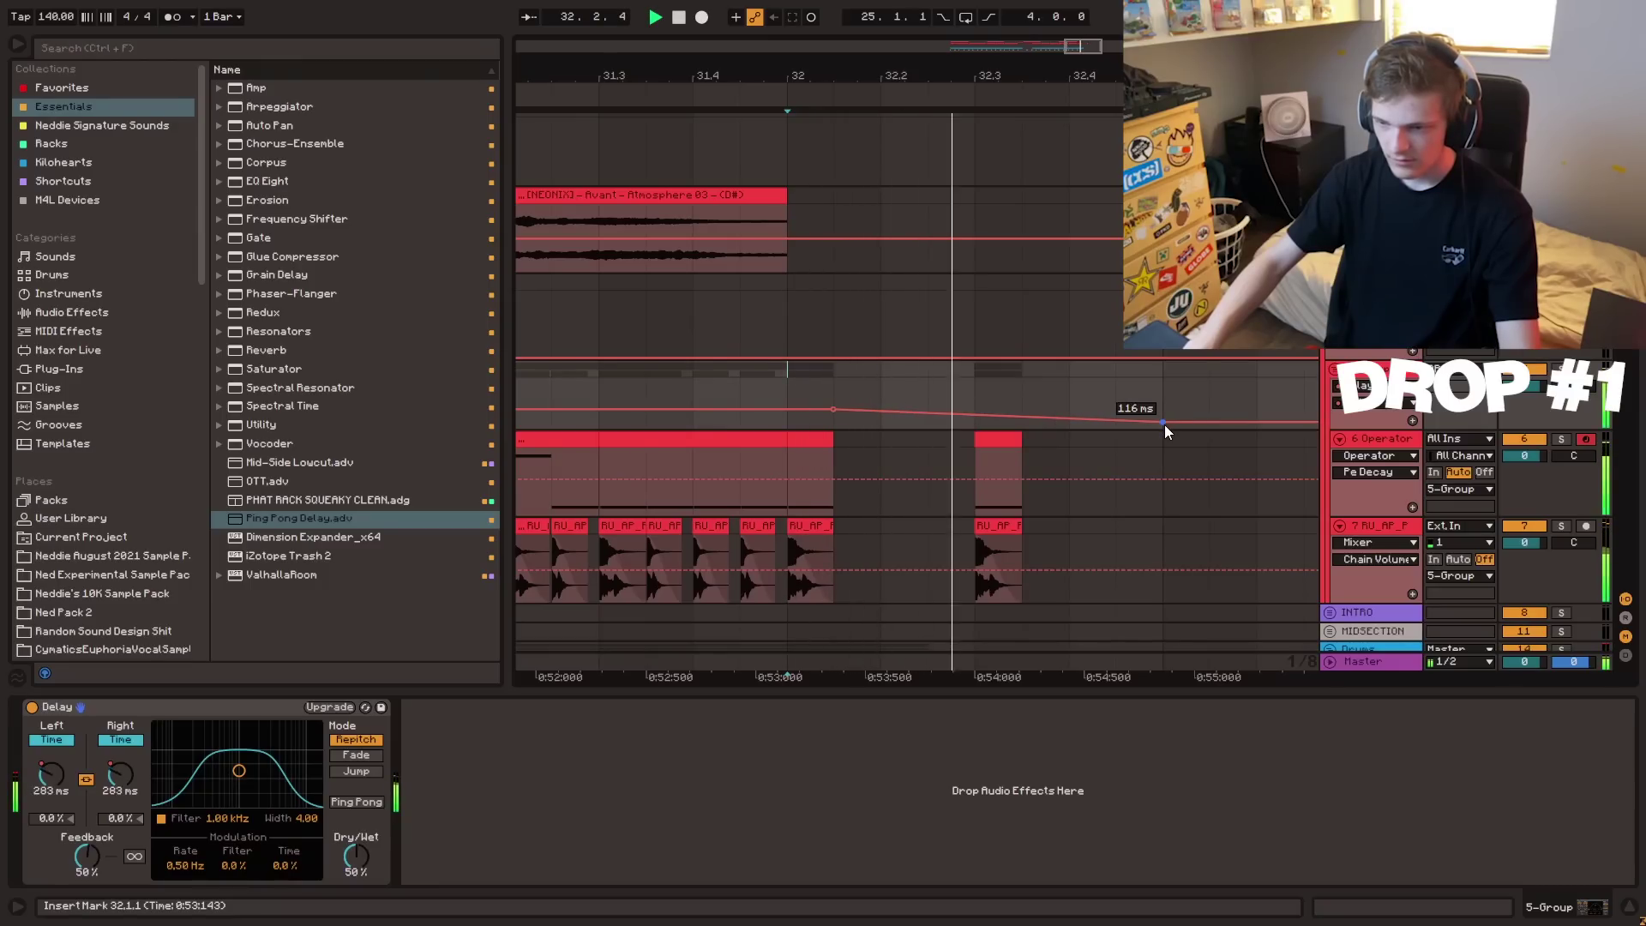
key("space")
left_click_drag(834, 409, 833, 411)
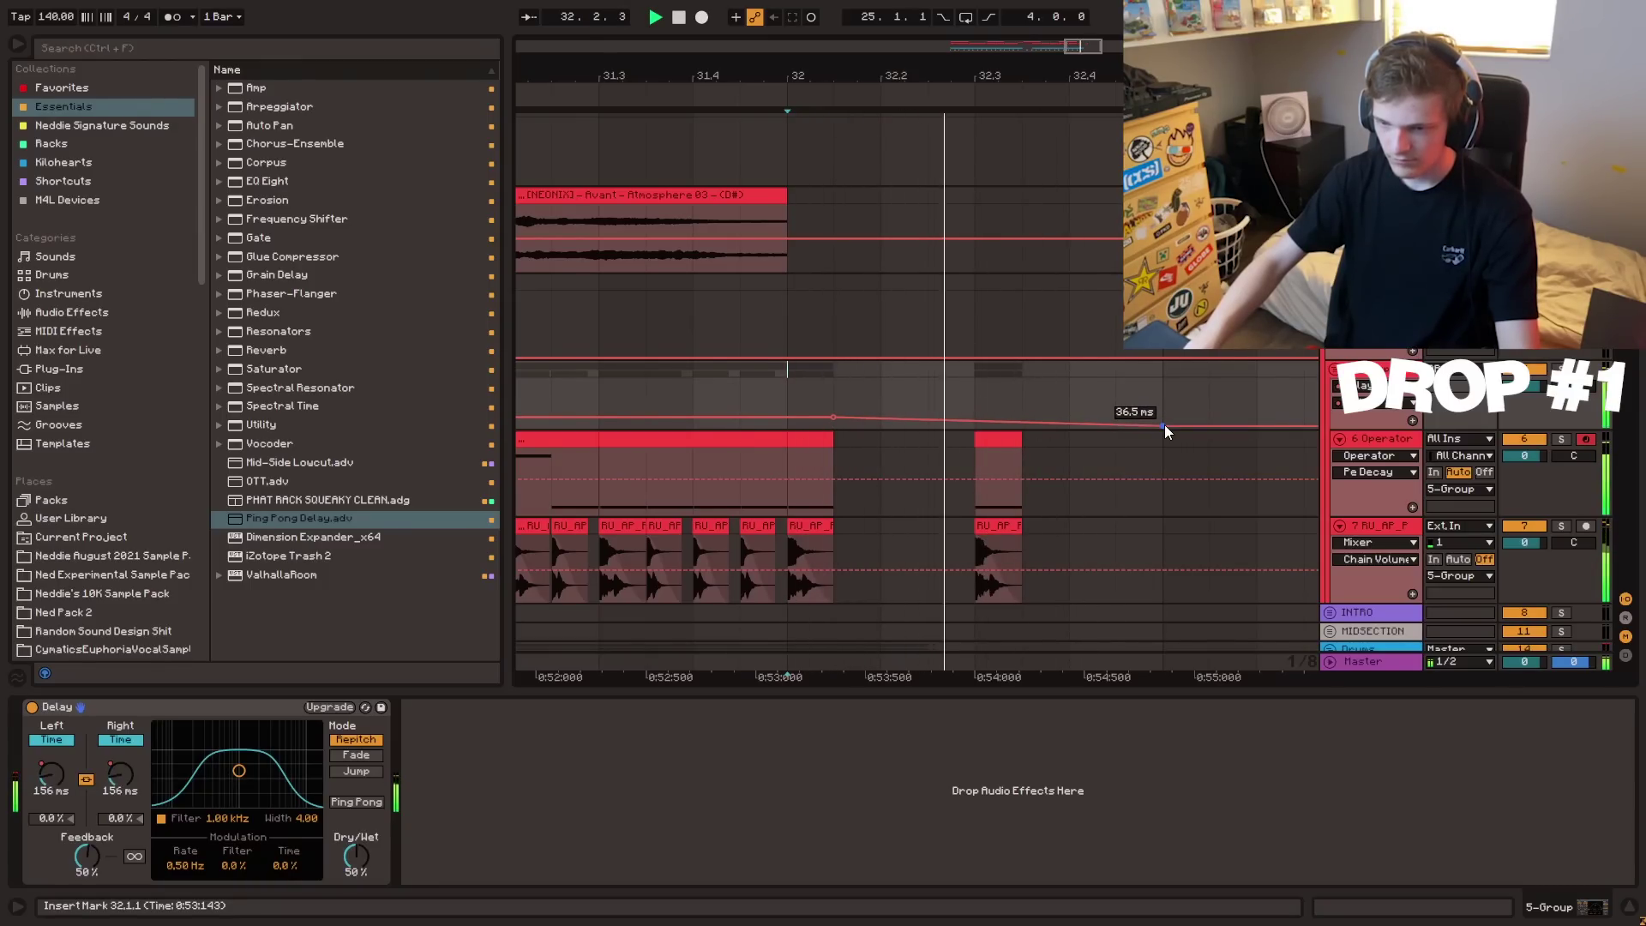
key("space")
- Move the start of the delay-time ramp to bar 32 with a value of 196 ms
key("a")
key("a")
left_click_drag(834, 417, 787, 419)
key("space")
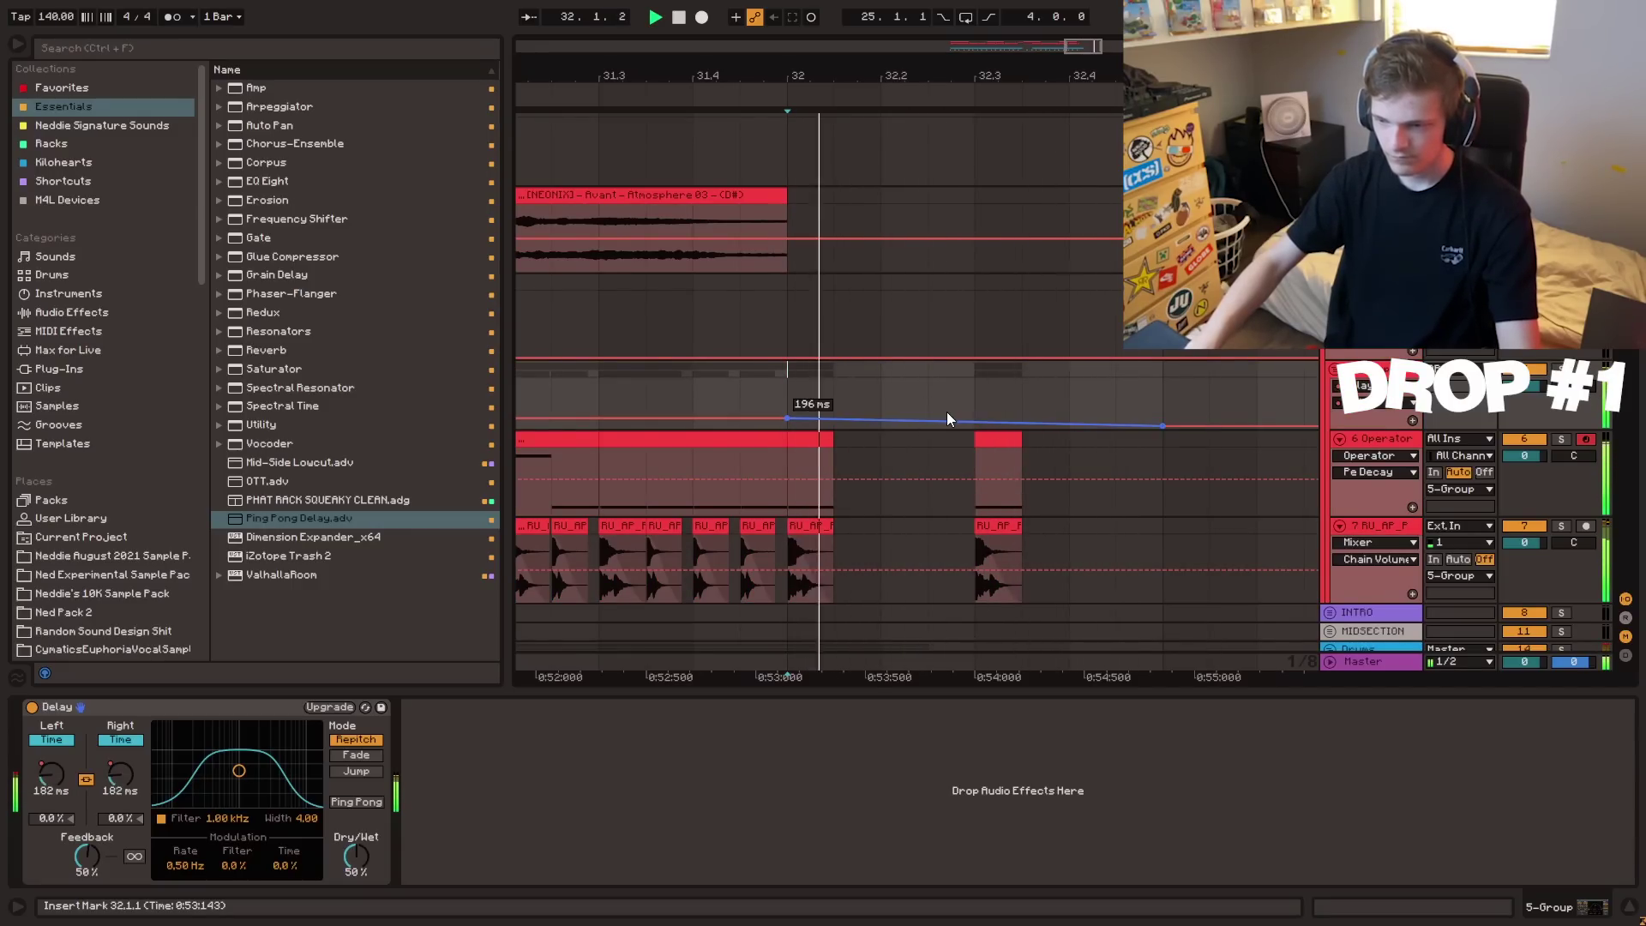
- Raise the group delay's feedback to 84% and hide the automation lanes
key("a")
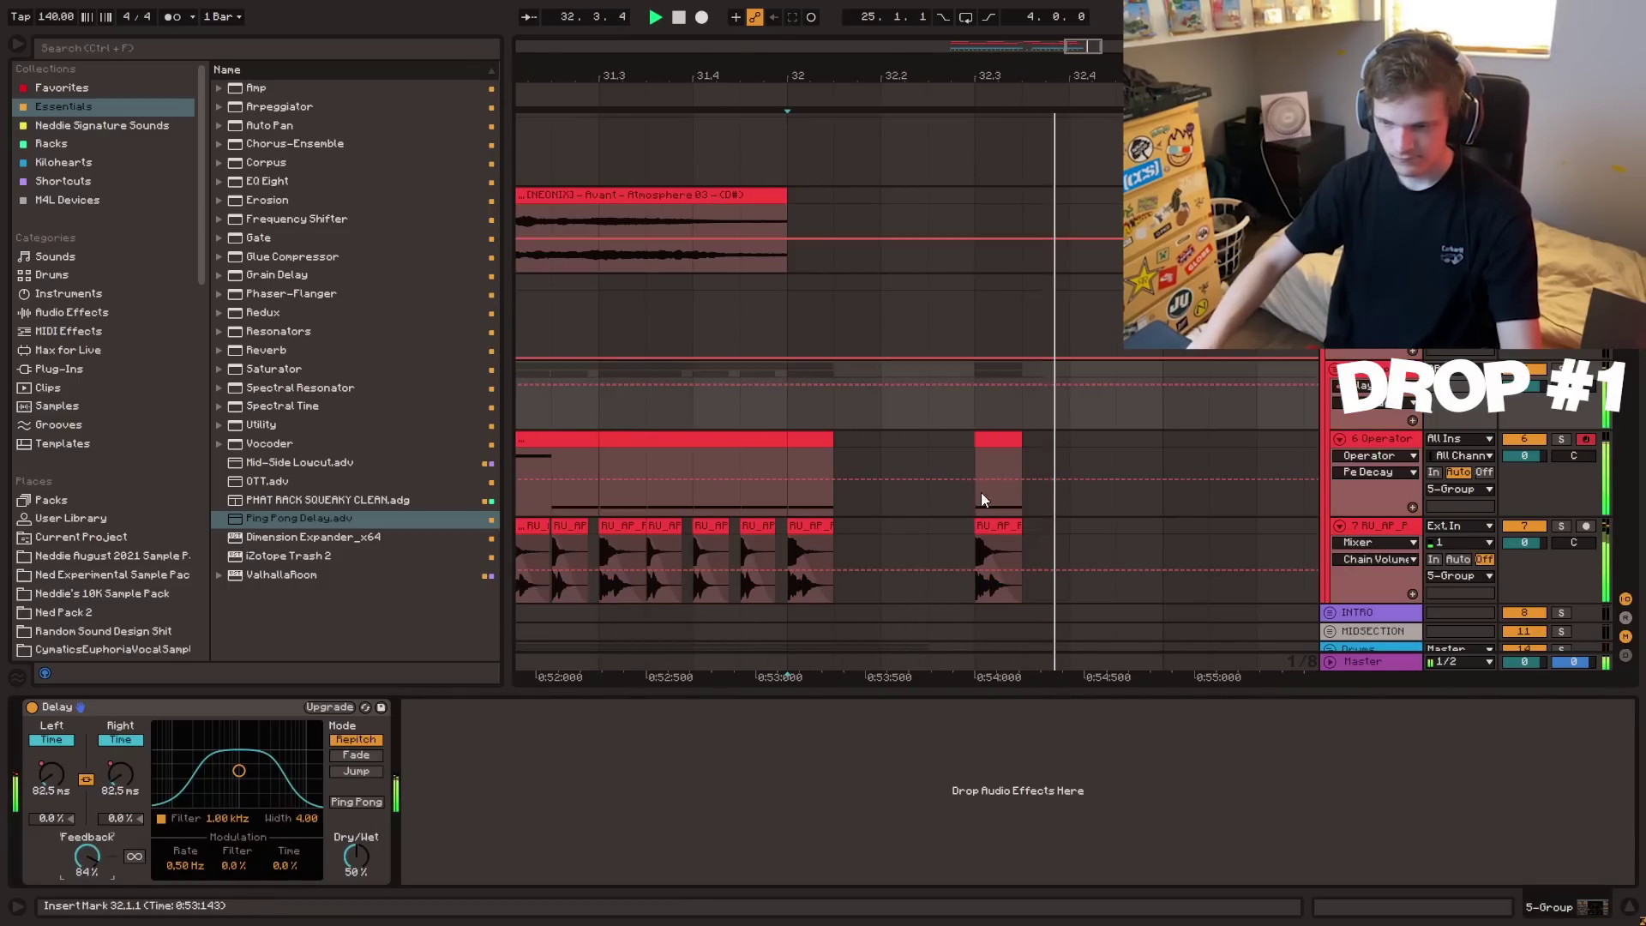
key("a")
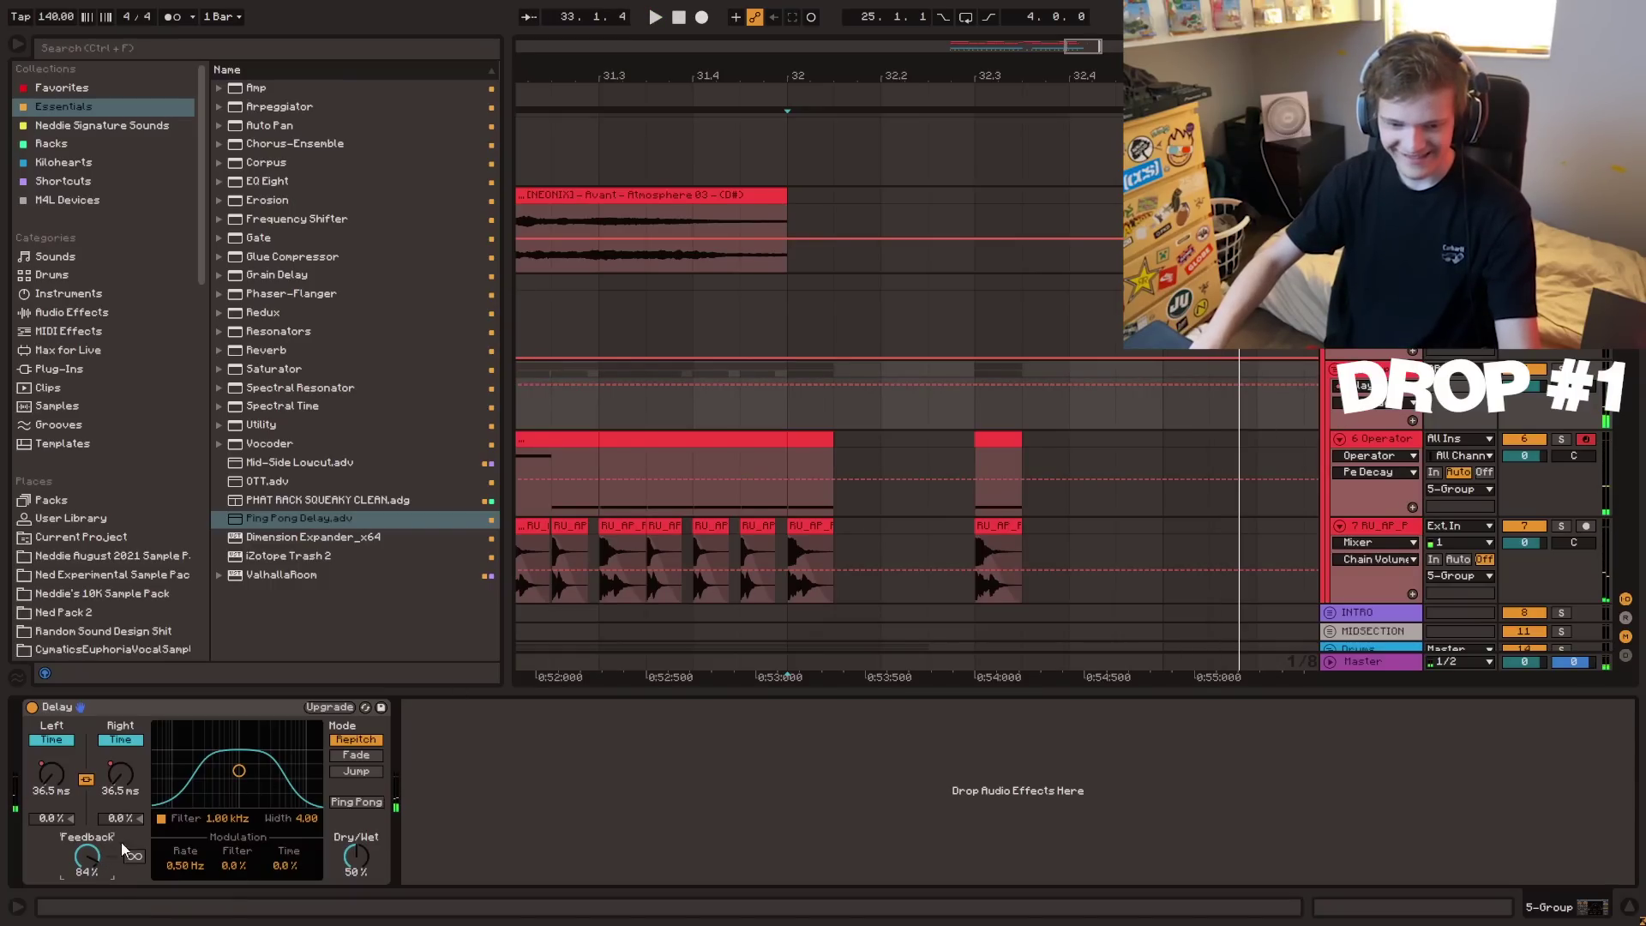
key("a")
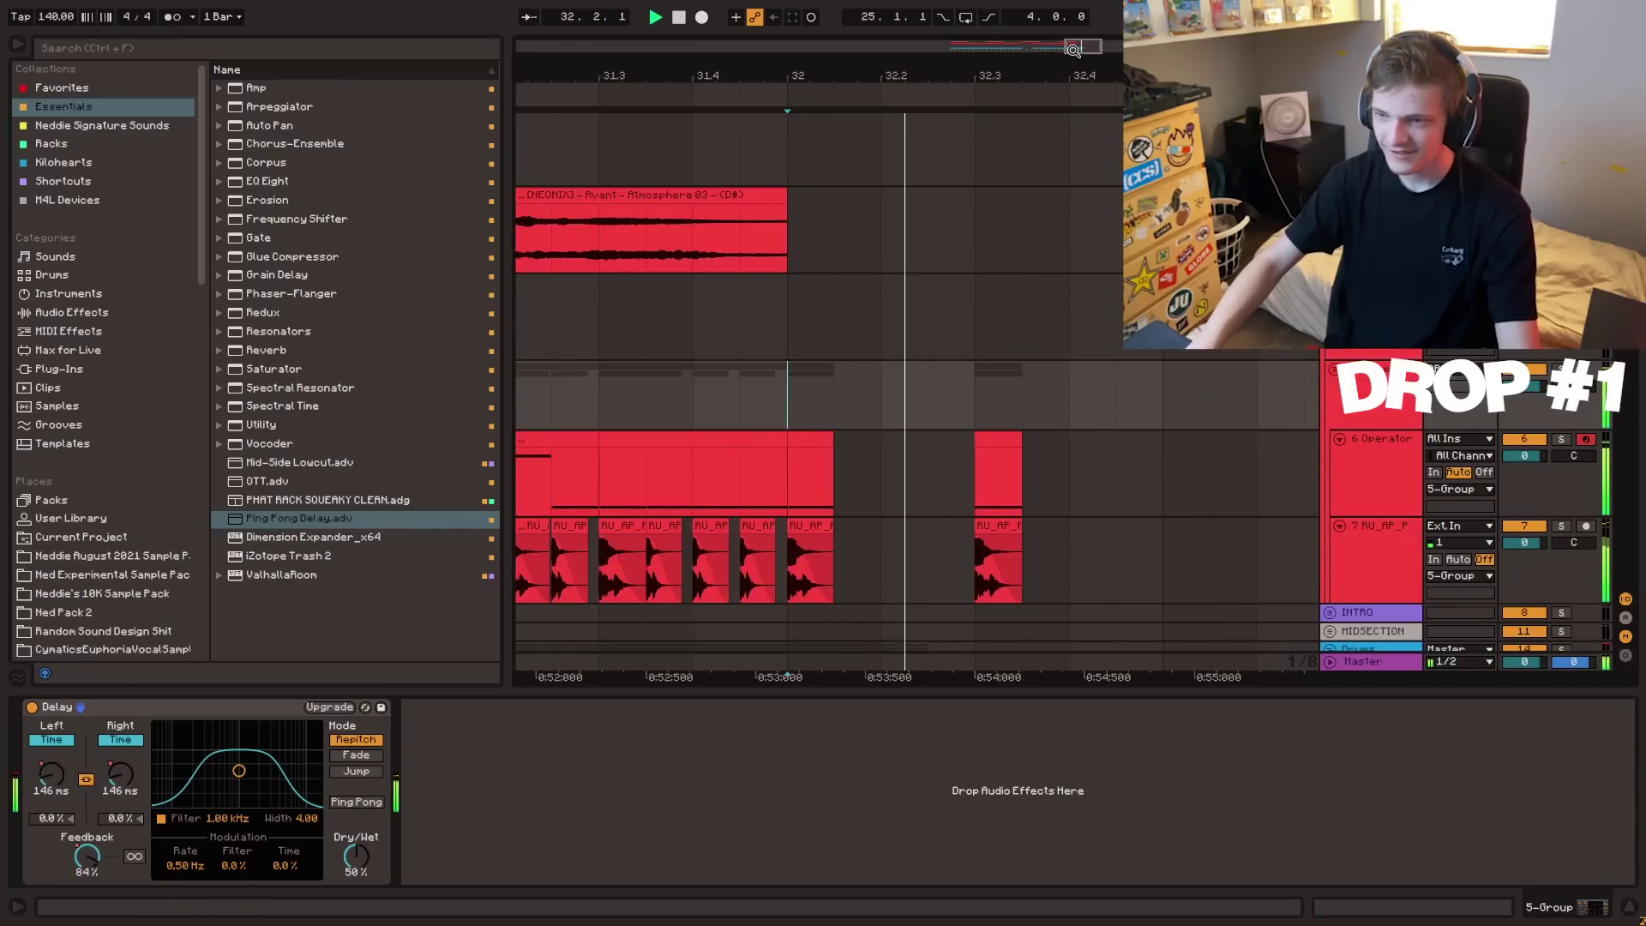
- Duplicate the percussion track, keeping only the clips before bar 33 on the original and those from bar 33 on the copy
scroll(981, 392, "down", 5)
left_click(46, 710)
key("space")
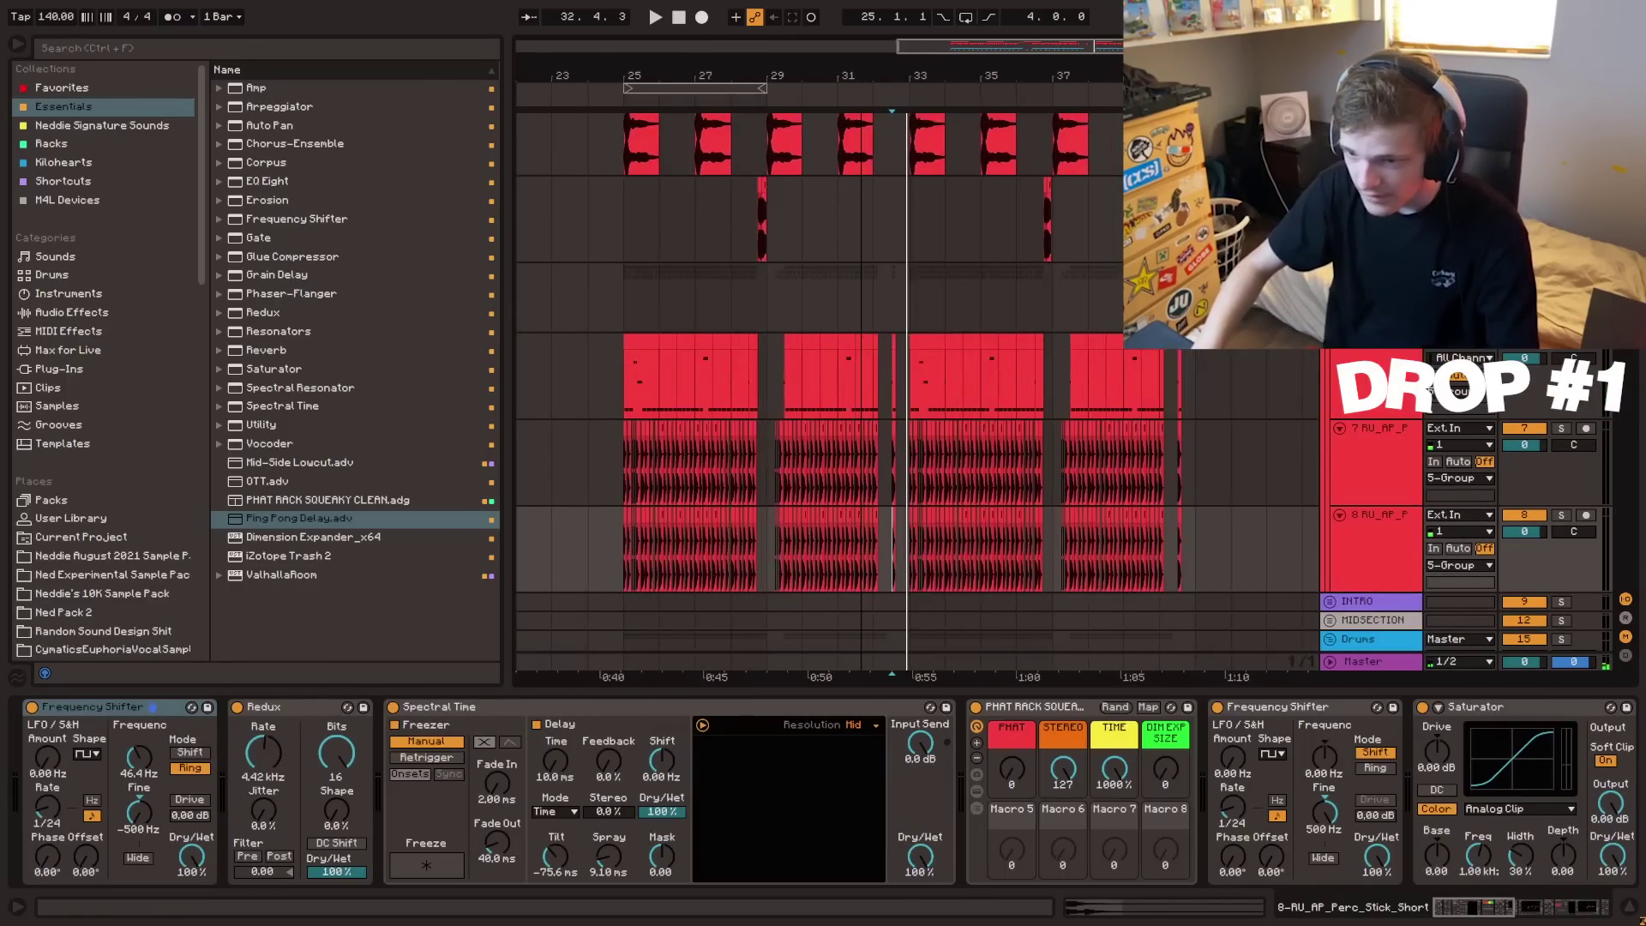
left_click_drag(902, 460, 1260, 461)
key("Delete")
left_click_drag(917, 549, 519, 549)
key("Delete")
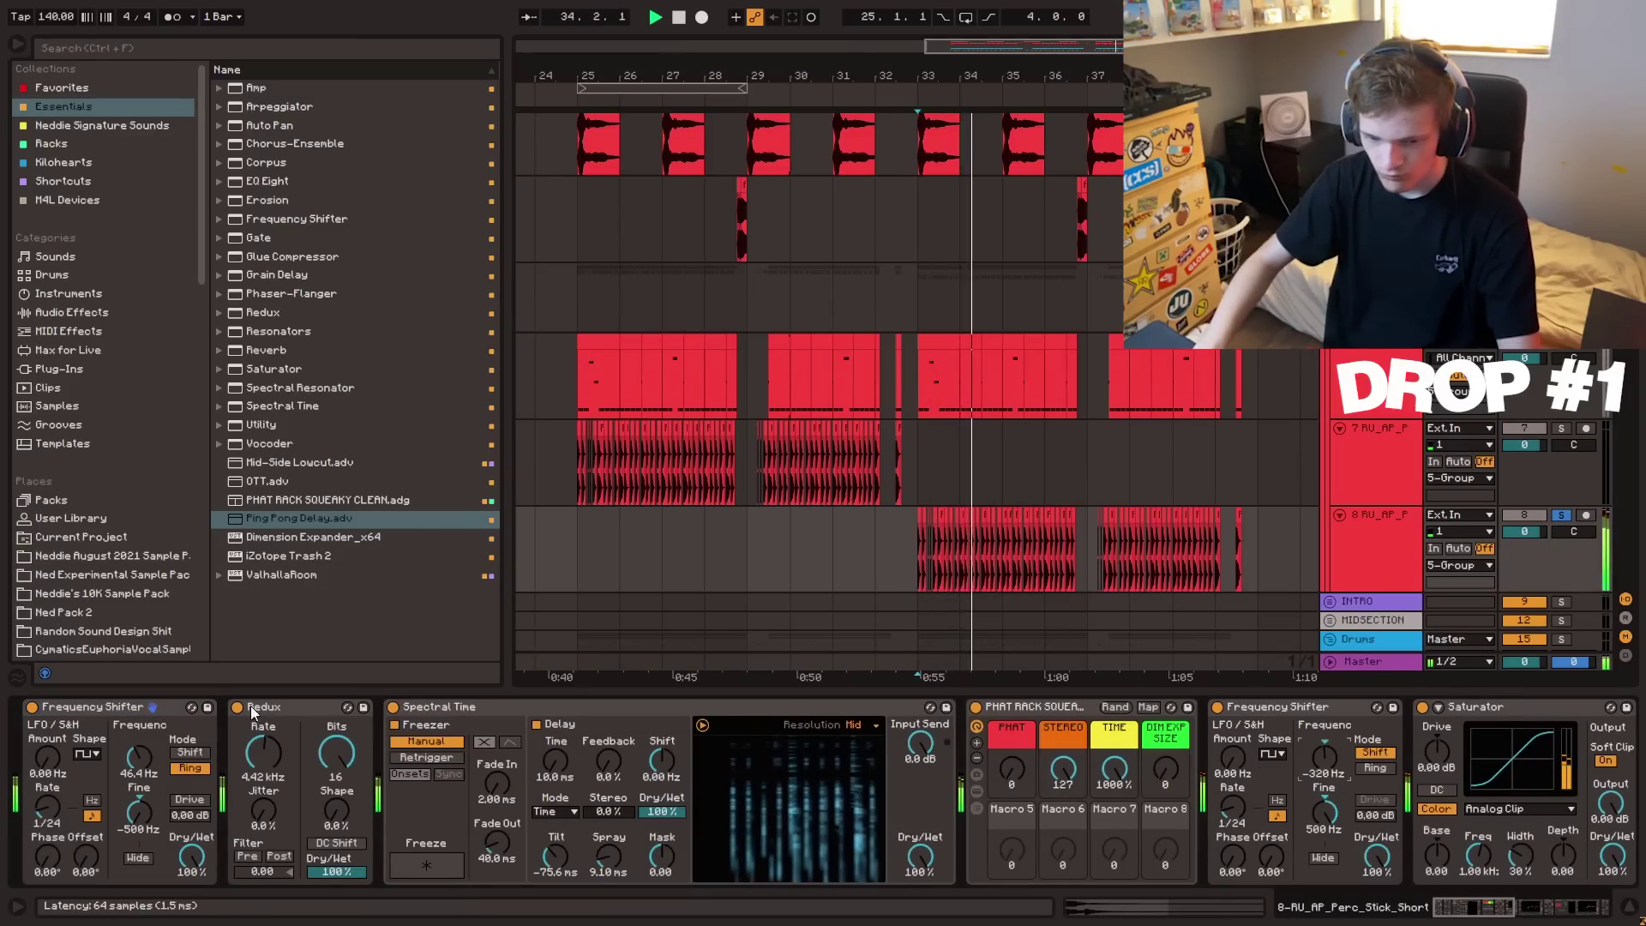
- Set the copied percussion's Redux rate to 2.54 kHz, Spectral Time tilt to 87.3 ms and second Frequency Shifter to -40 Hz
left_click(238, 708)
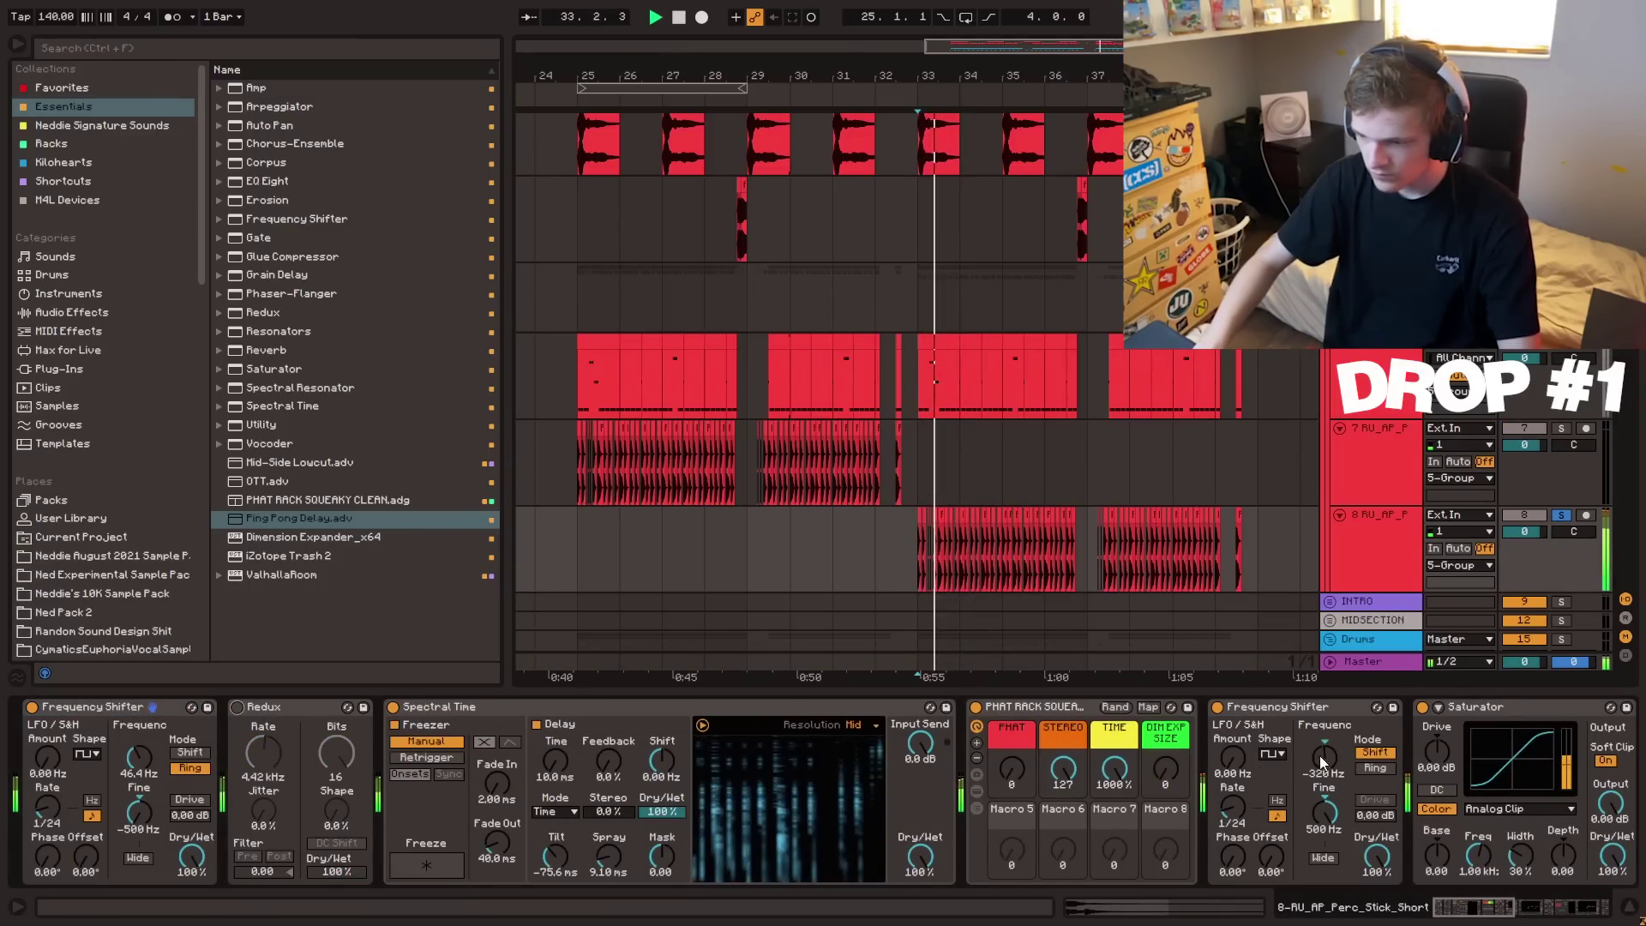
left_click_drag(1323, 758, 1323, 738)
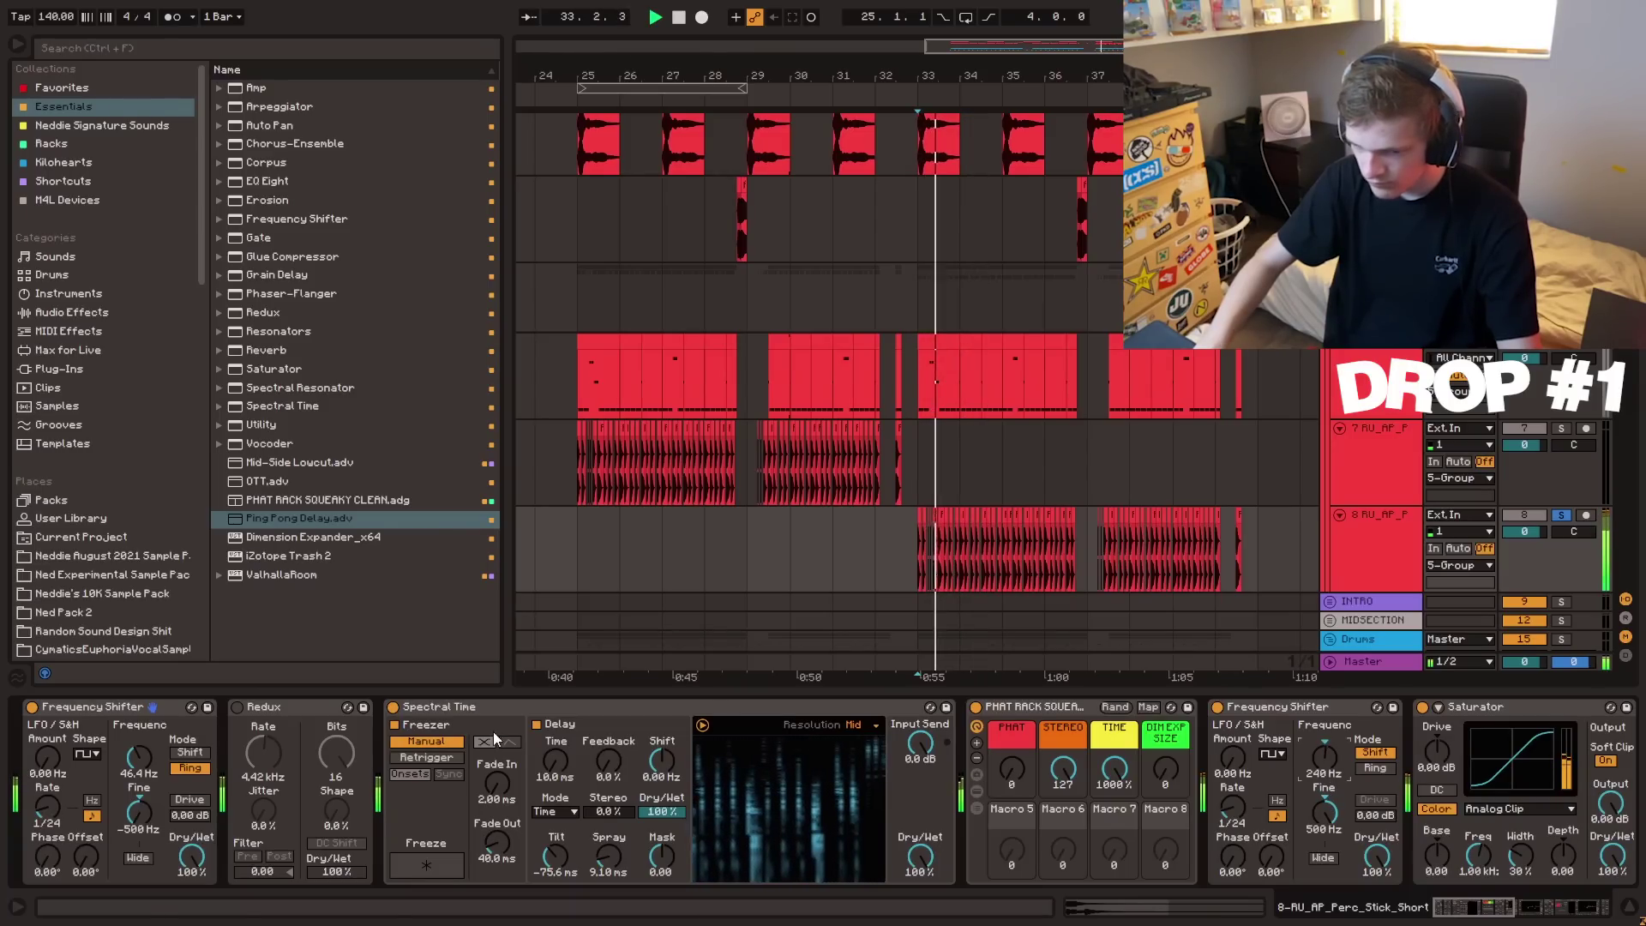
key("space")
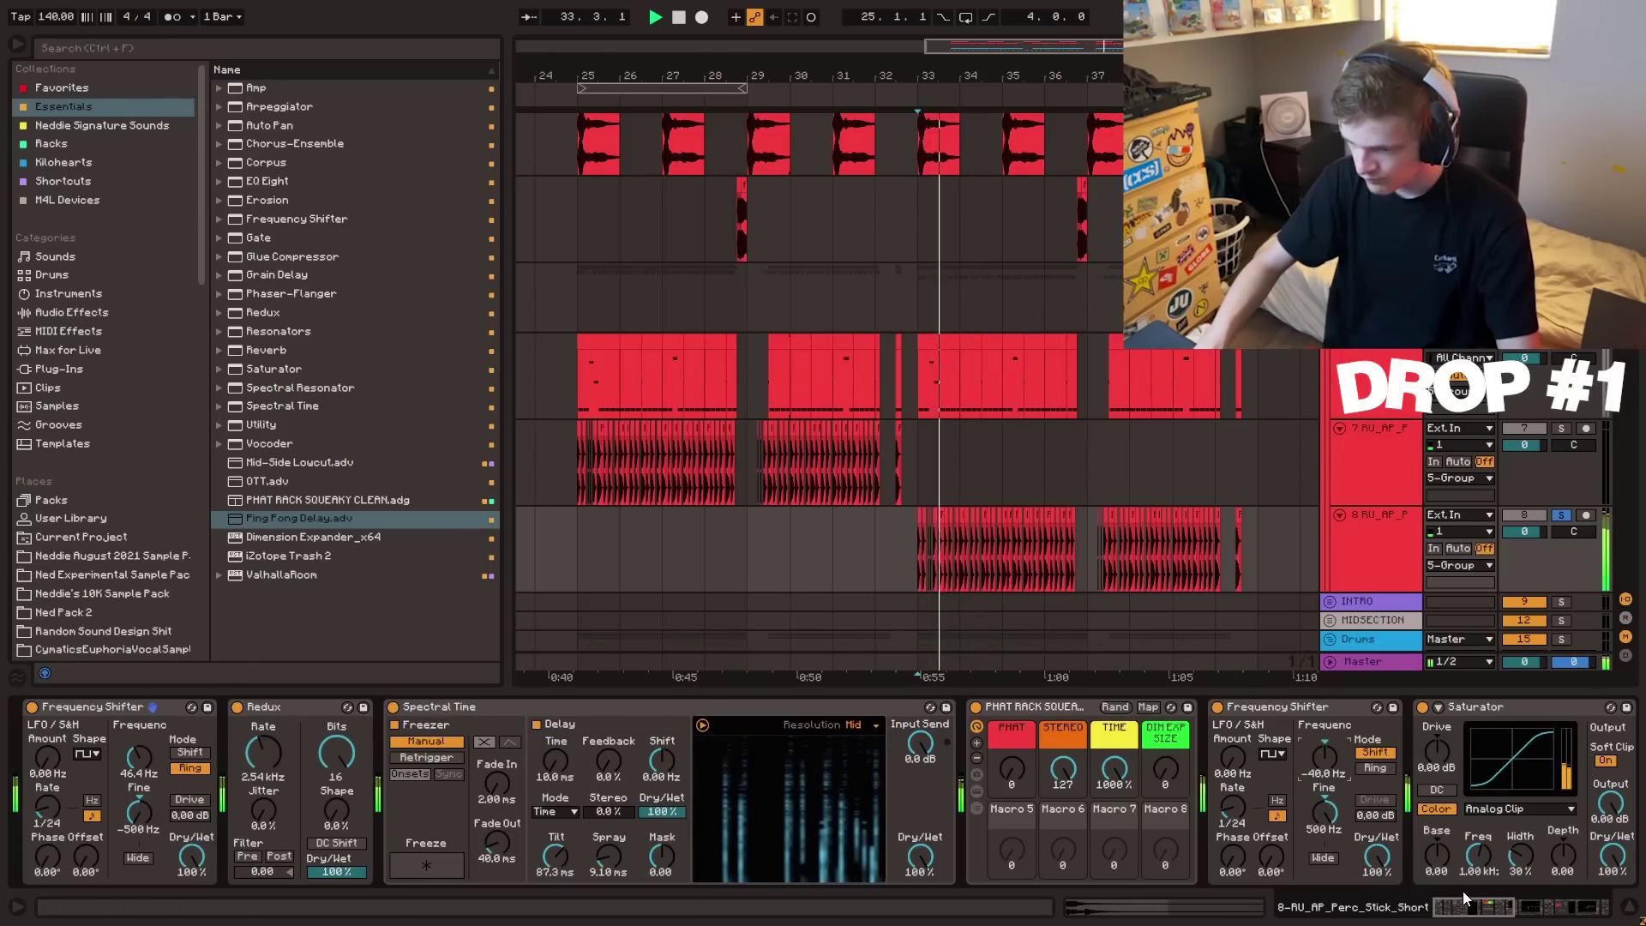
mouse_move(1476, 906)
left_mouse_down()
mouse_move(1503, 907)
mouse_move(1476, 910)
left_mouse_up()
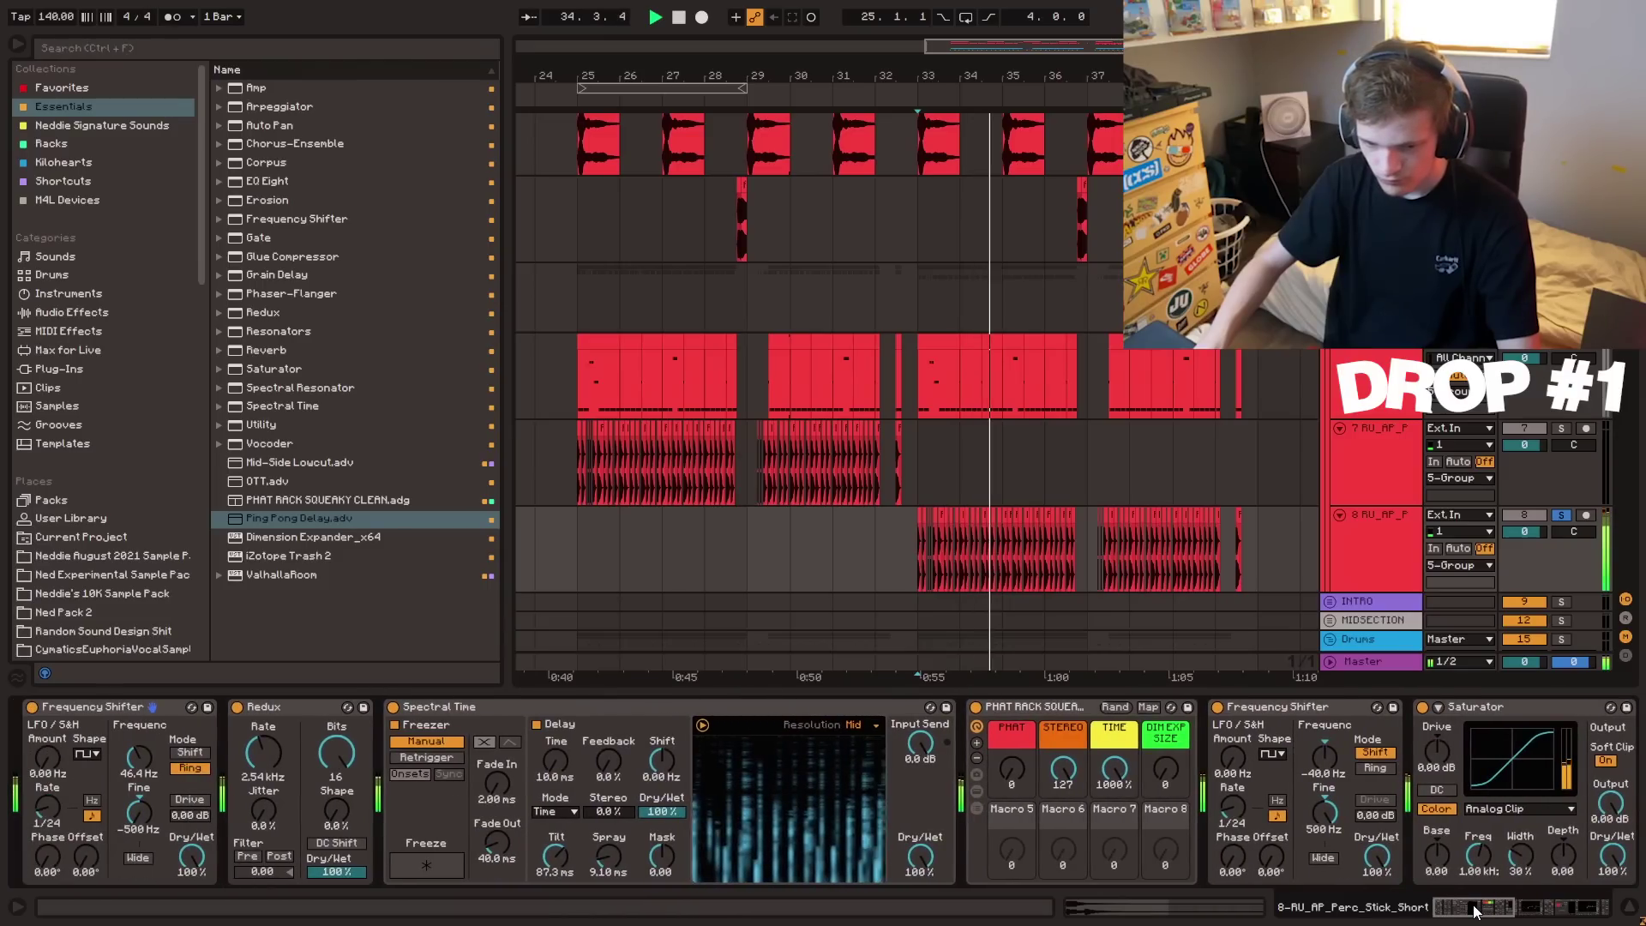
- Insert two EQ Eights as low cuts between Redux and Spectral Time, with bands at 495 Hz and 464 Hz
left_click_drag(273, 183, 413, 833)
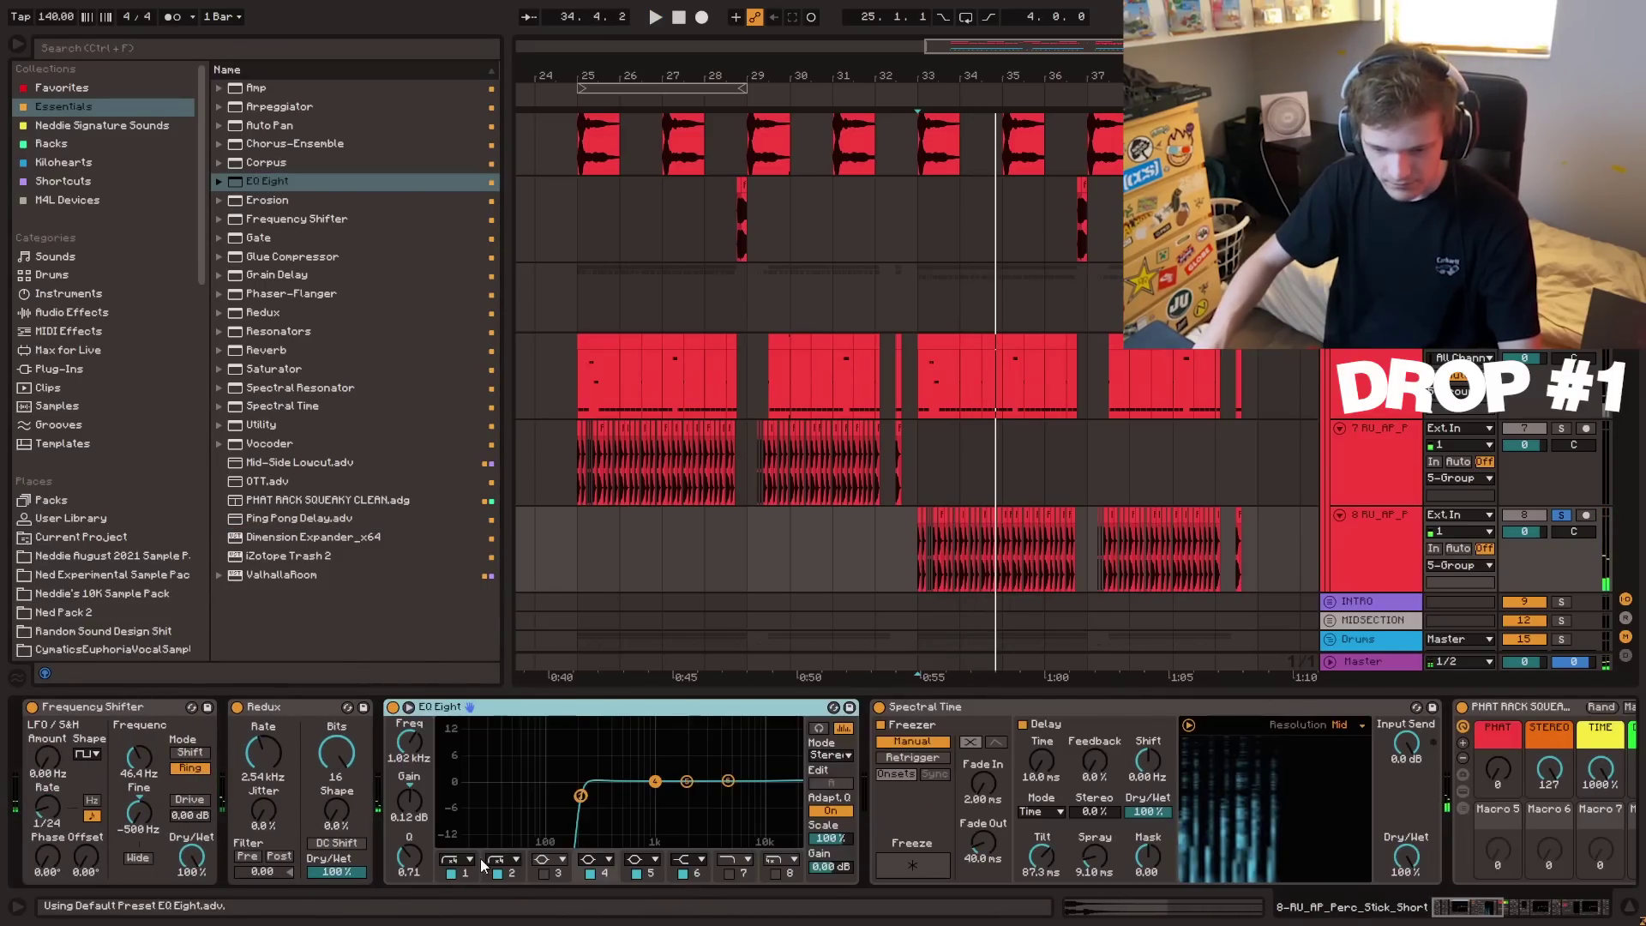
key("space")
left_click_drag(657, 783, 606, 730)
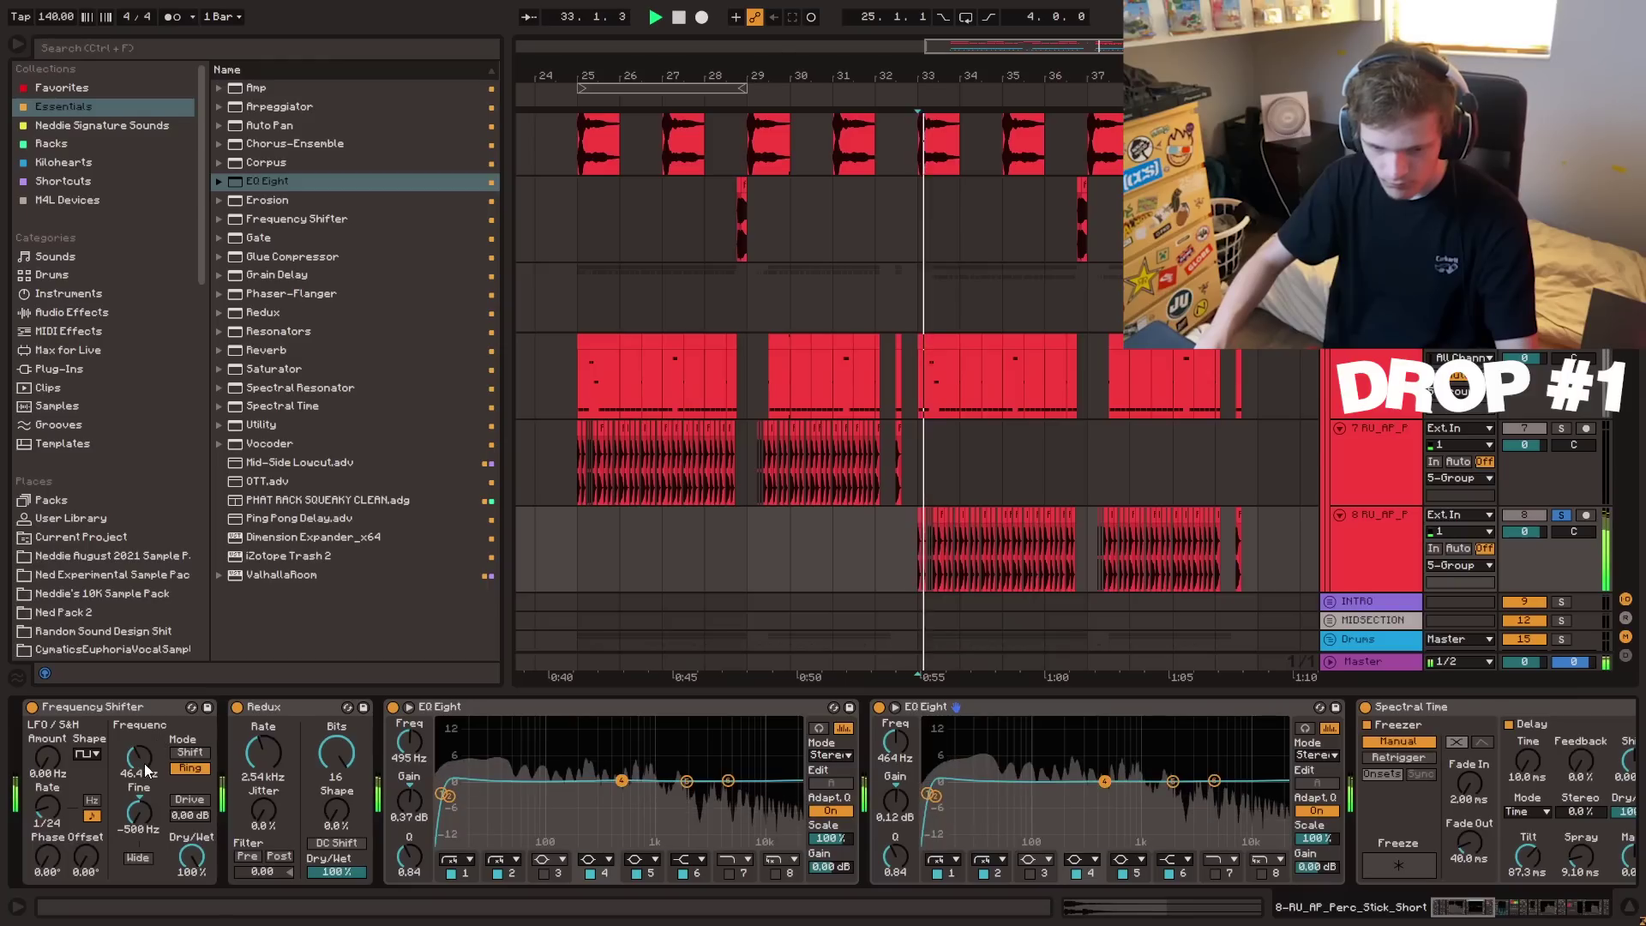
- Raise the first Frequency Shifter's ring frequency to 174 Hz and audition the percussion from bar 33
mouse_move(144, 764)
left_mouse_down()
mouse_move(144, 738)
mouse_move(144, 756)
left_mouse_up()
key("space")
key("space")
key("space")
key("space")
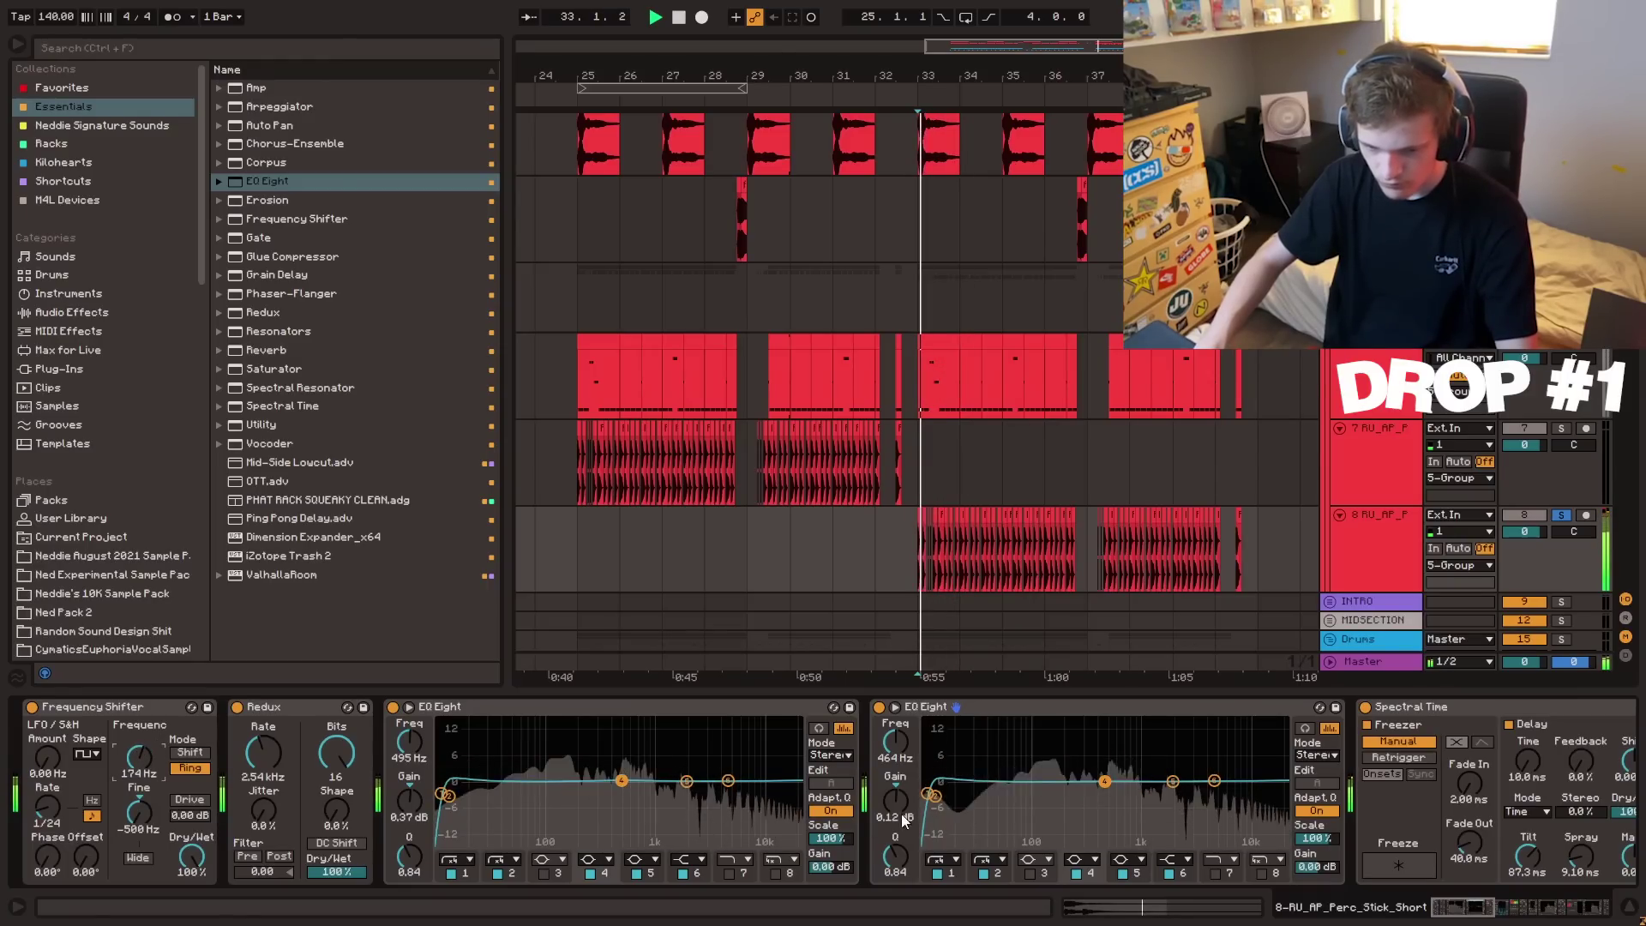
- Audition the effects chain while setting Spectral Time's tilt to -38.7 ms
key("space")
scroll(1512, 890, "right", 10)
key("space")
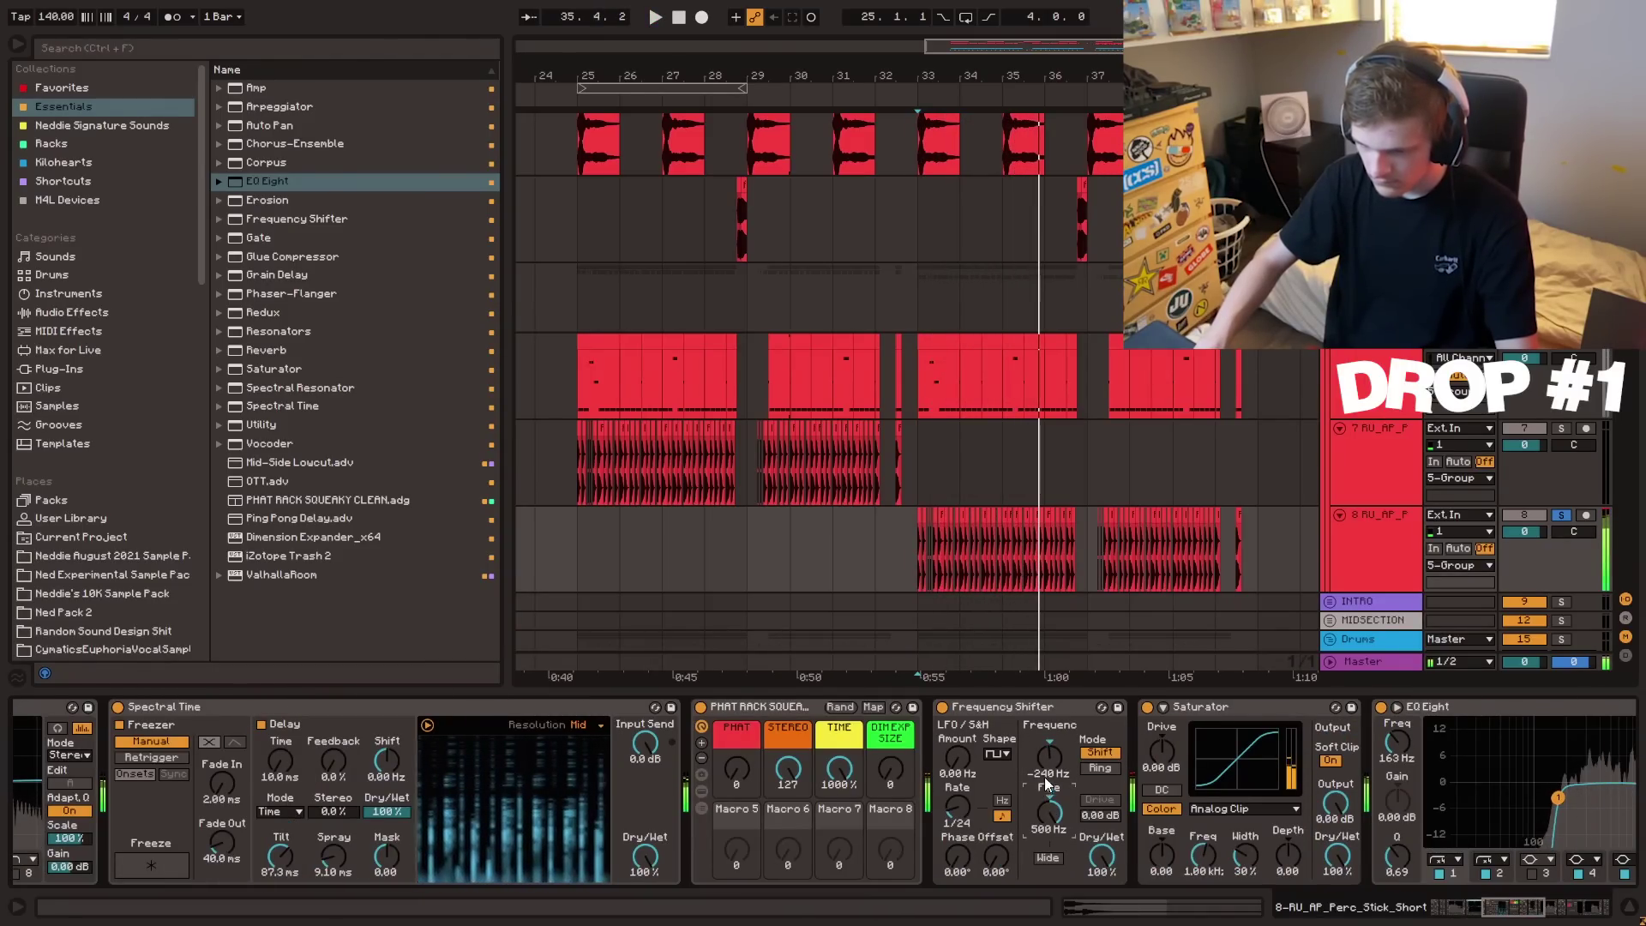
key("space")
key("space")
scroll(1068, 764, "left", 10)
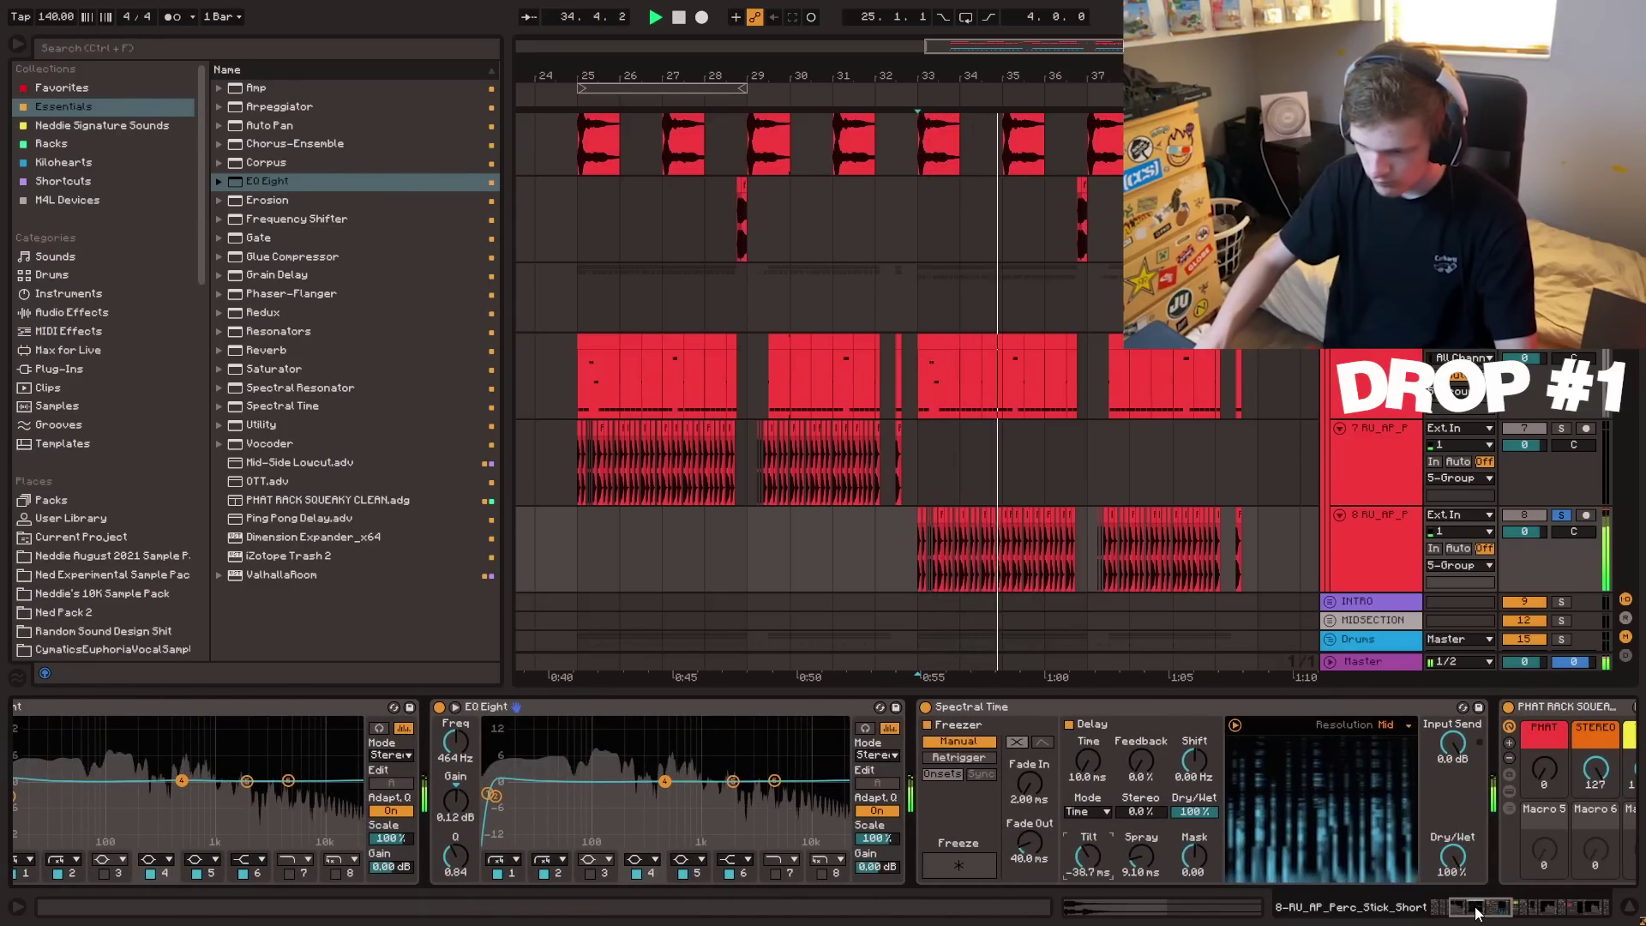
scroll(523, 784, "left", 5)
- Raise the Redux rate to 5.93 kHz and its jitter to 100% while auditioning the percussion
key("space")
left_click_drag(263, 753, 263, 743)
key("space")
key("space")
left_click_drag(263, 811, 263, 742)
key("space")
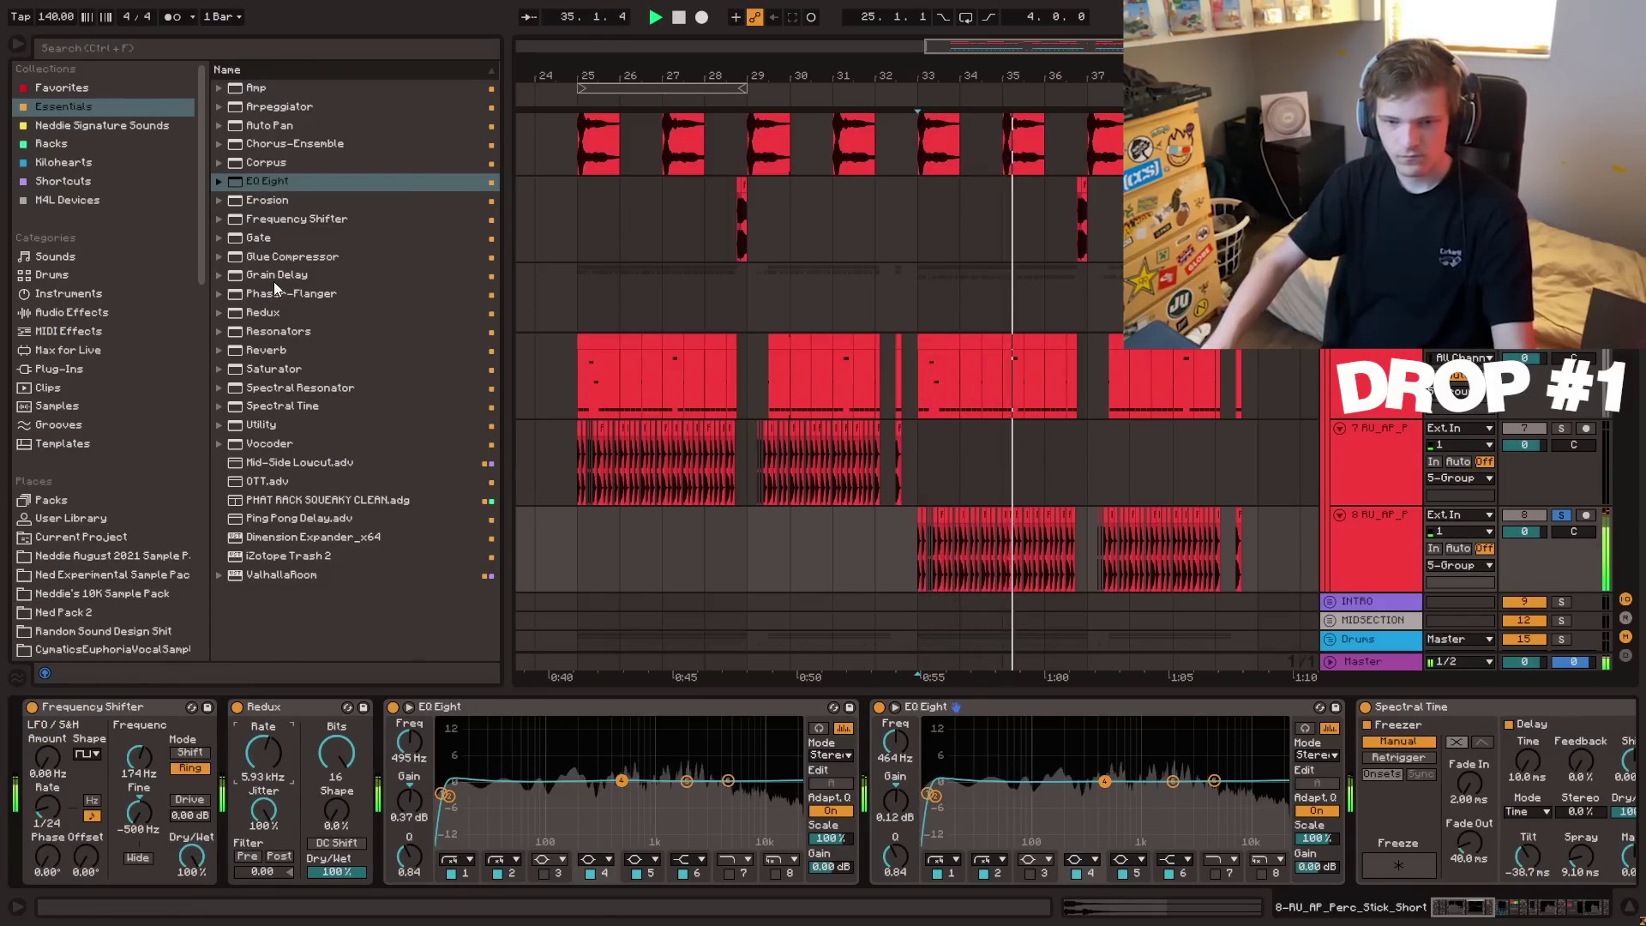
- Try a Corpus at the start of the percussion chain with its tune lowered to 41.20
left_click_drag(266, 162, 80, 743)
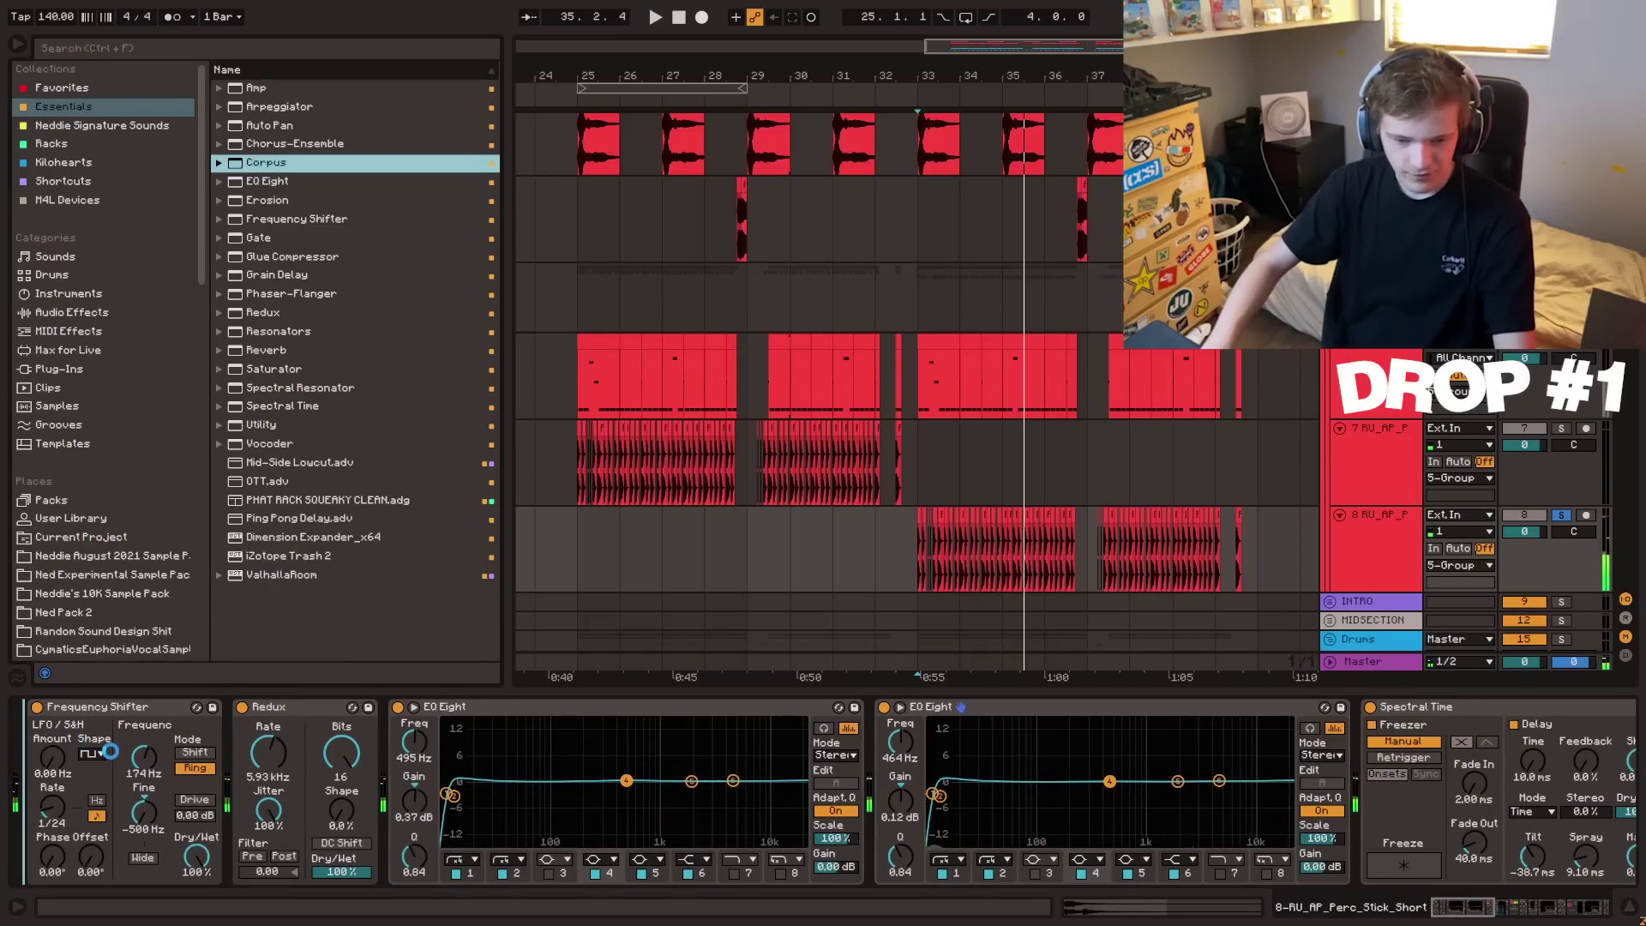
key("space")
key("space")
key("space")
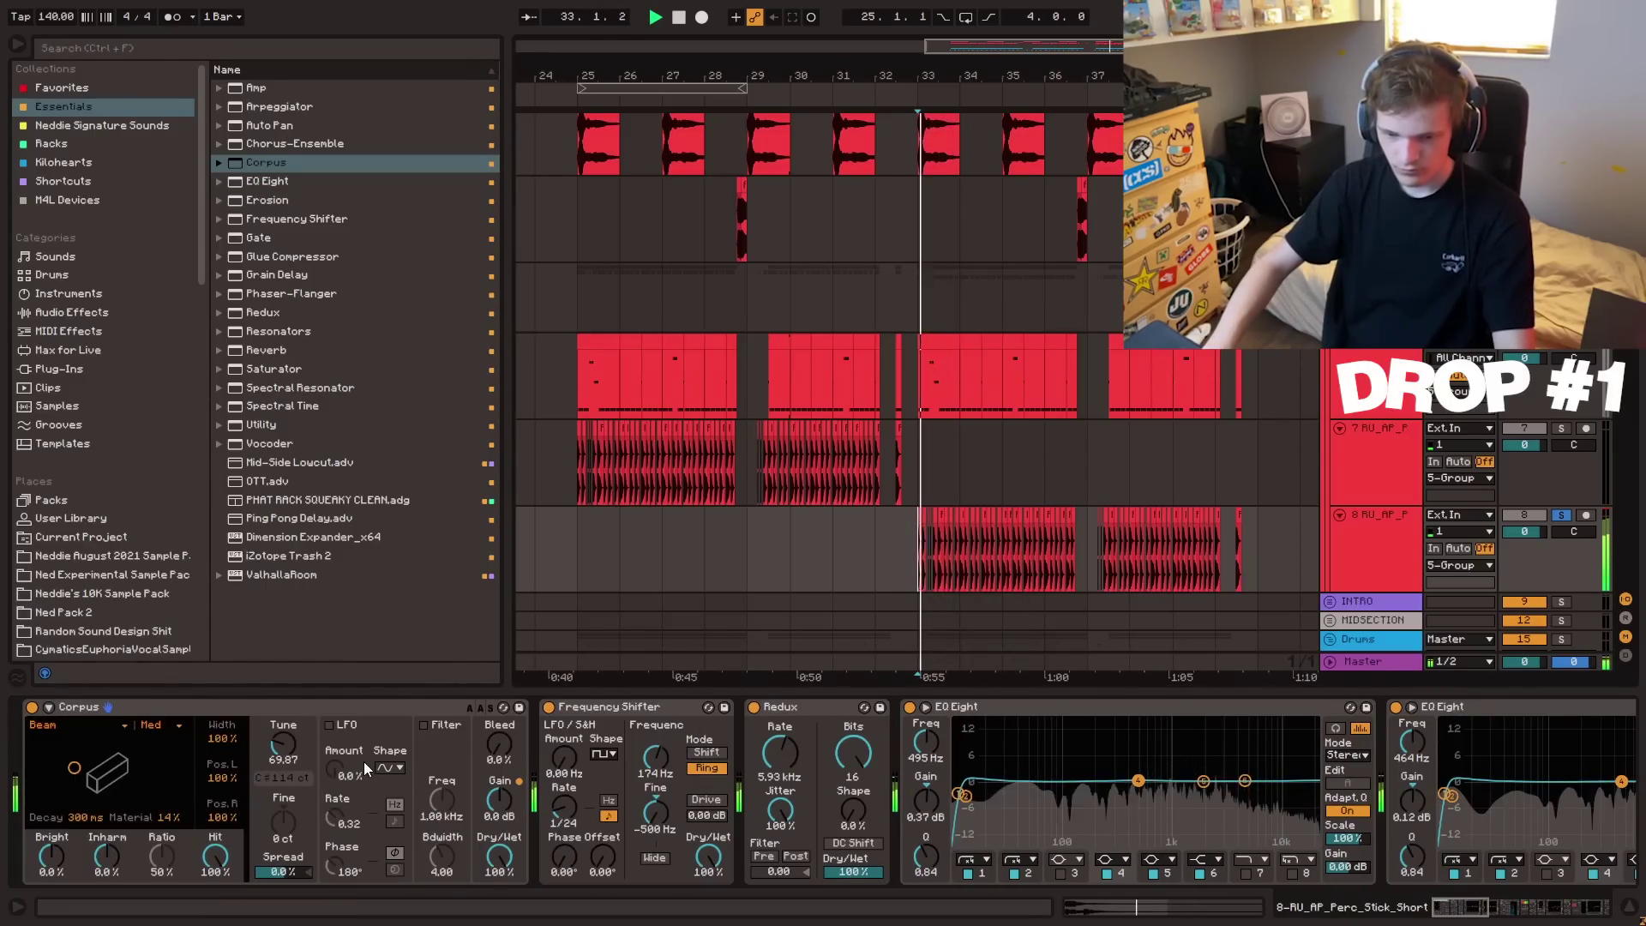
key("space")
key("space")
key("space")
key("space")
left_click_drag(283, 744, 283, 772)
key("space")
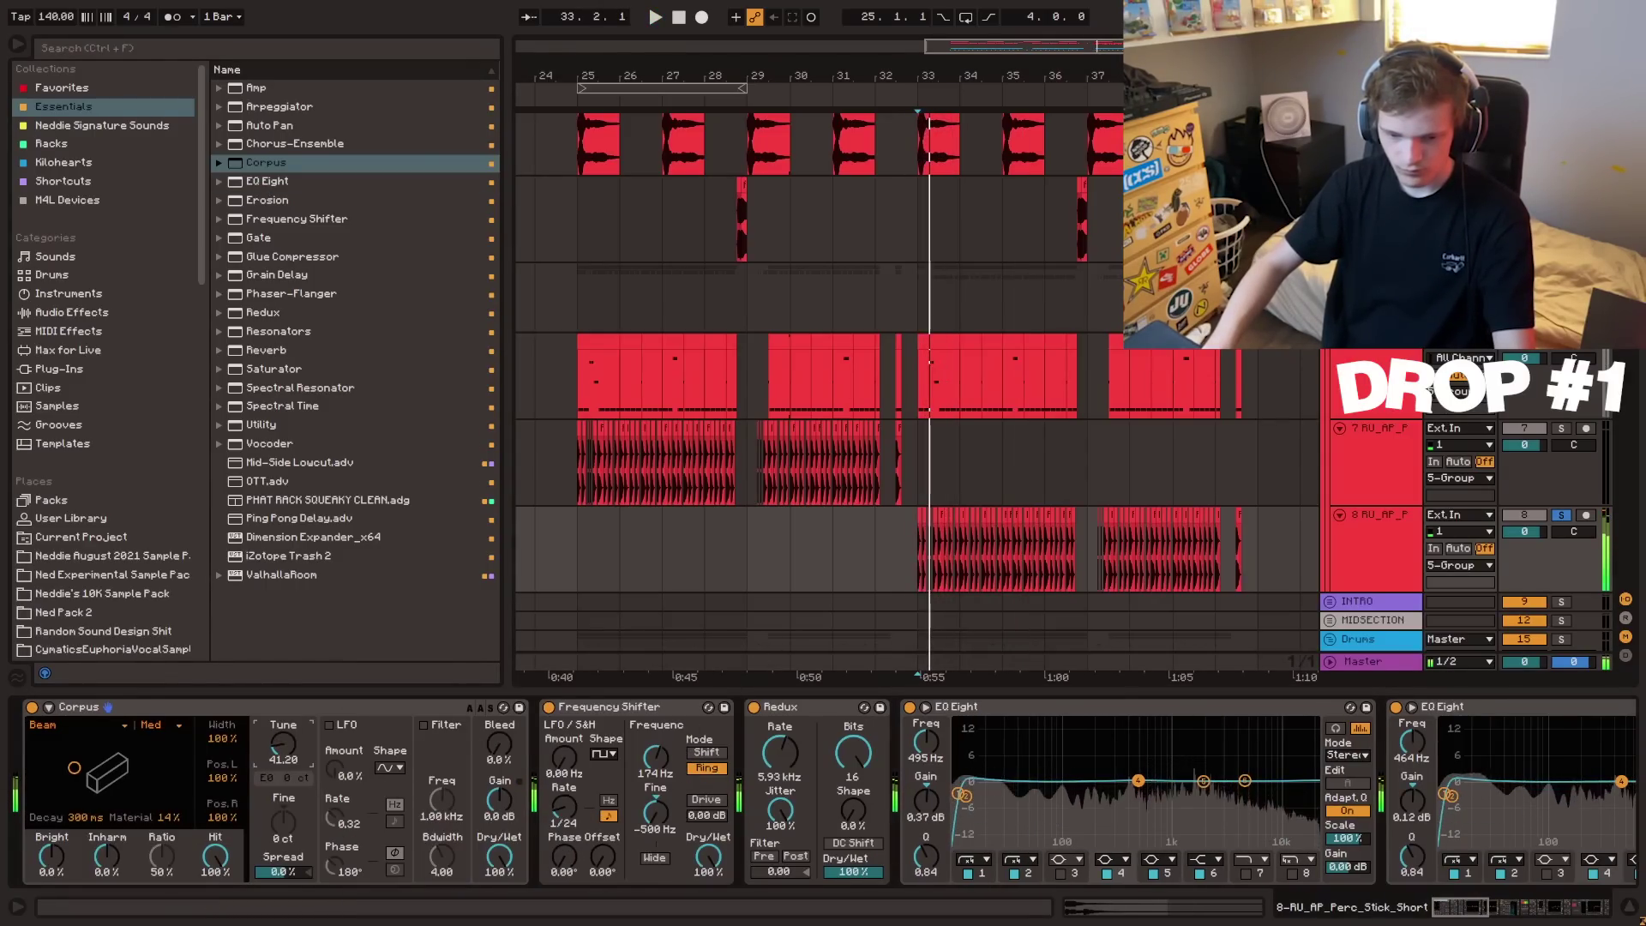
key("space")
key("space")
- Try the Marimba resonator in Corpus, and delete the device from the percussion chain
left_click_drag(94, 708, 895, 754)
key("ctrl+z")
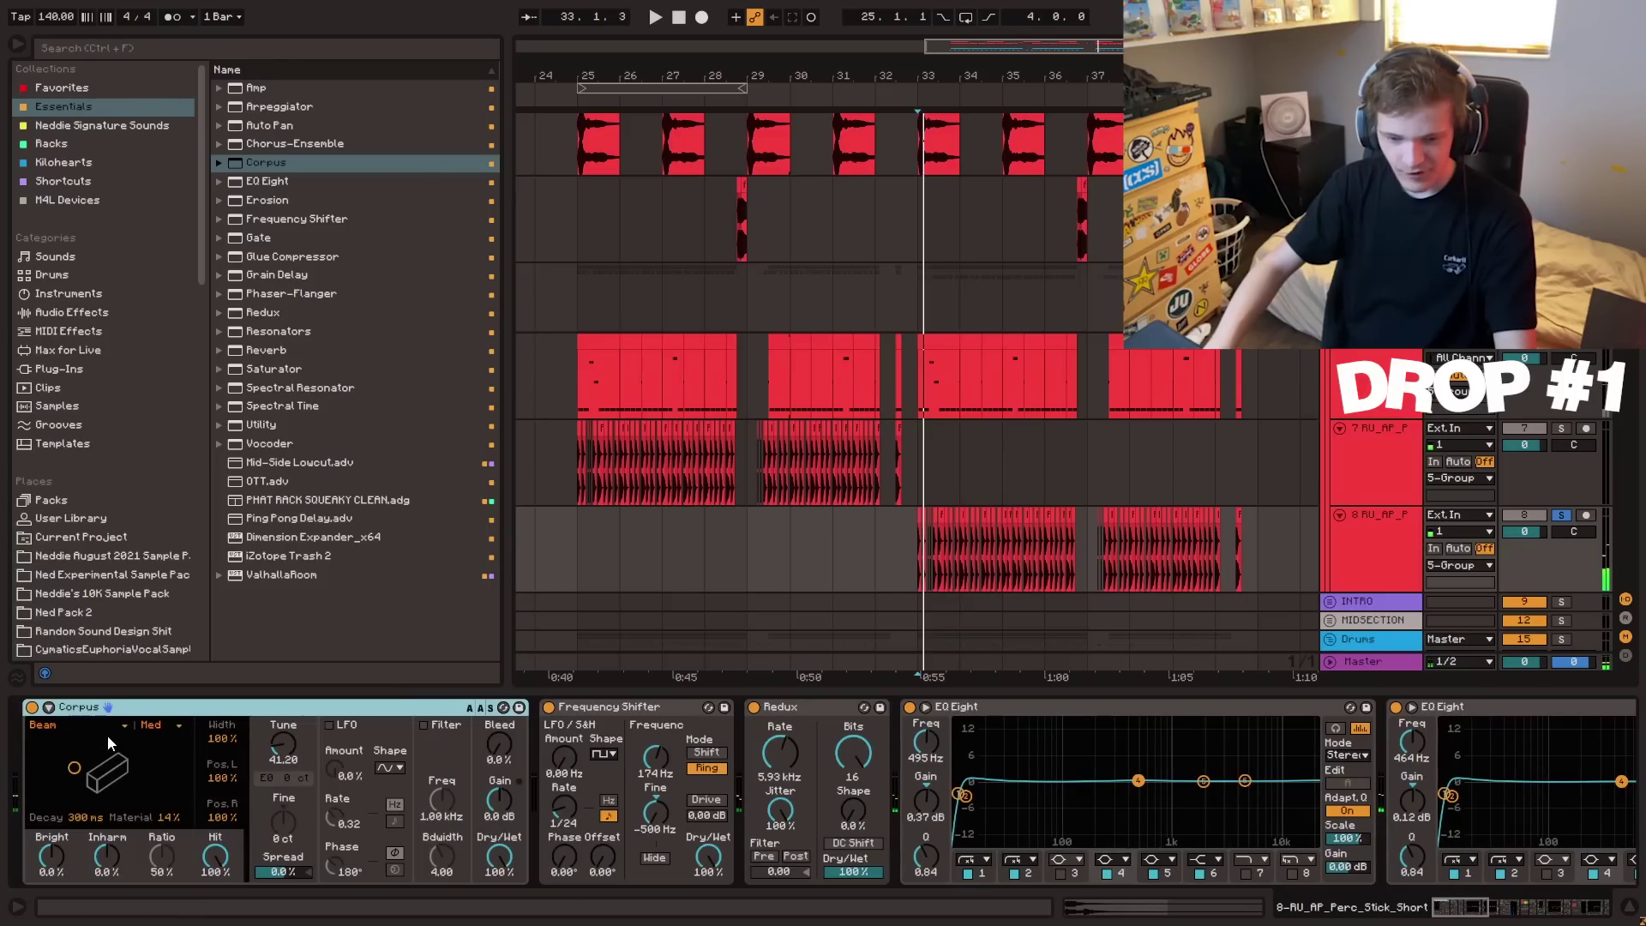
left_click(85, 725)
key("space")
key("space")
left_click(79, 708)
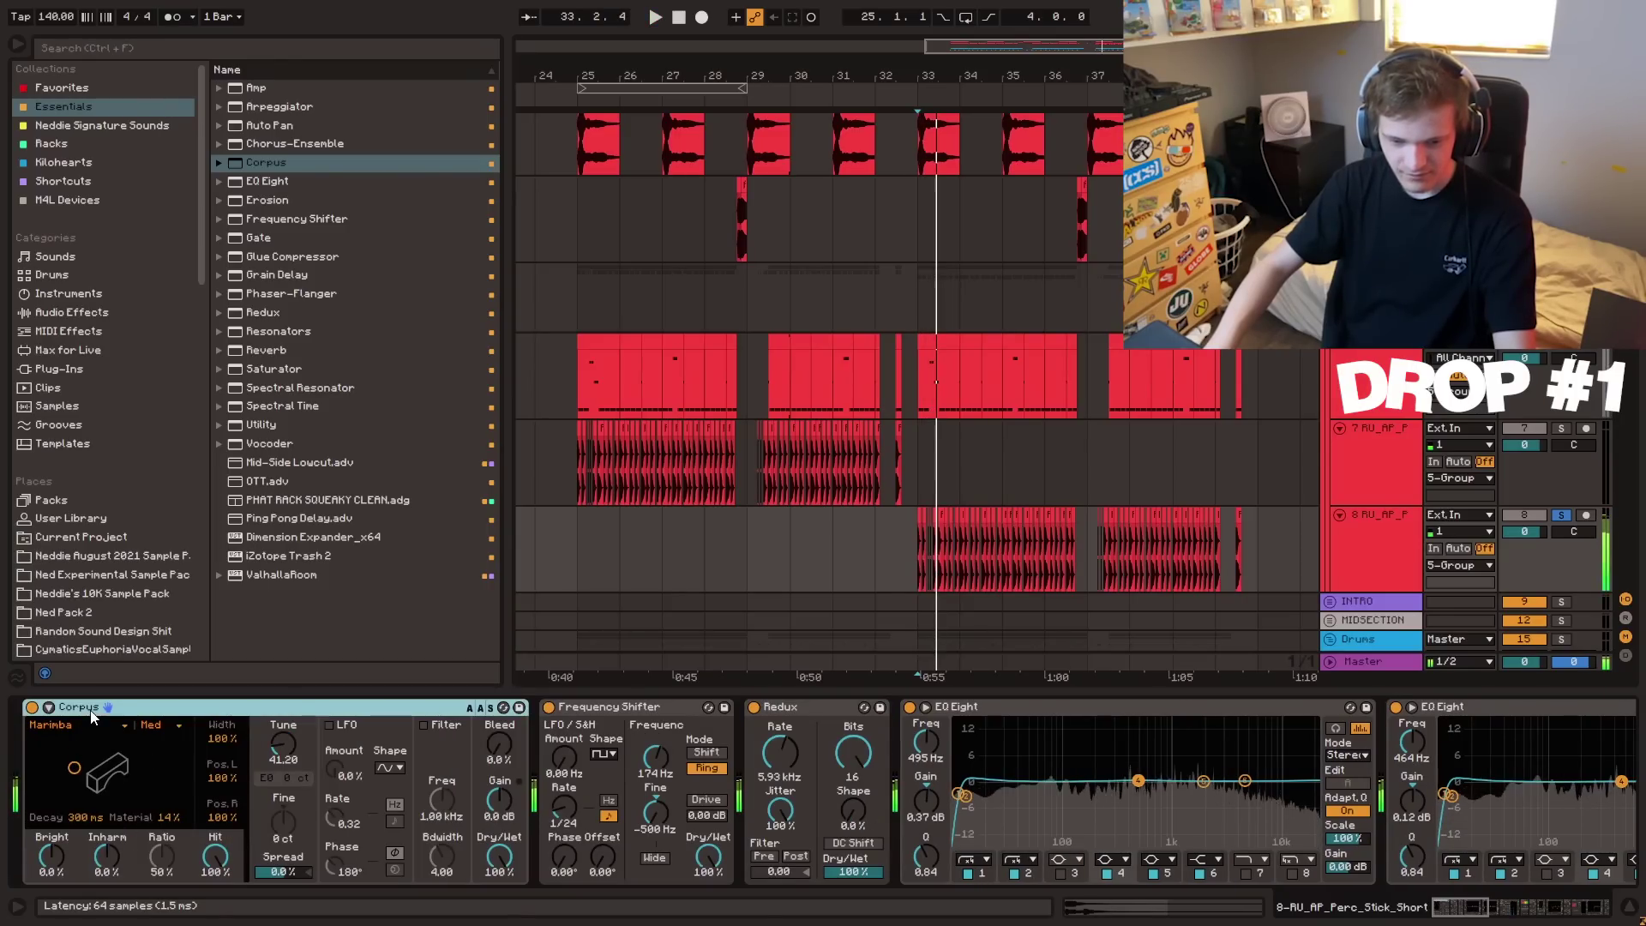
key("Delete")
- Select all percussion clips from bar 33 on the copied track and lower their coarse transposition to between -37 and -17 st
left_click_drag(1101, 76, 980, 111)
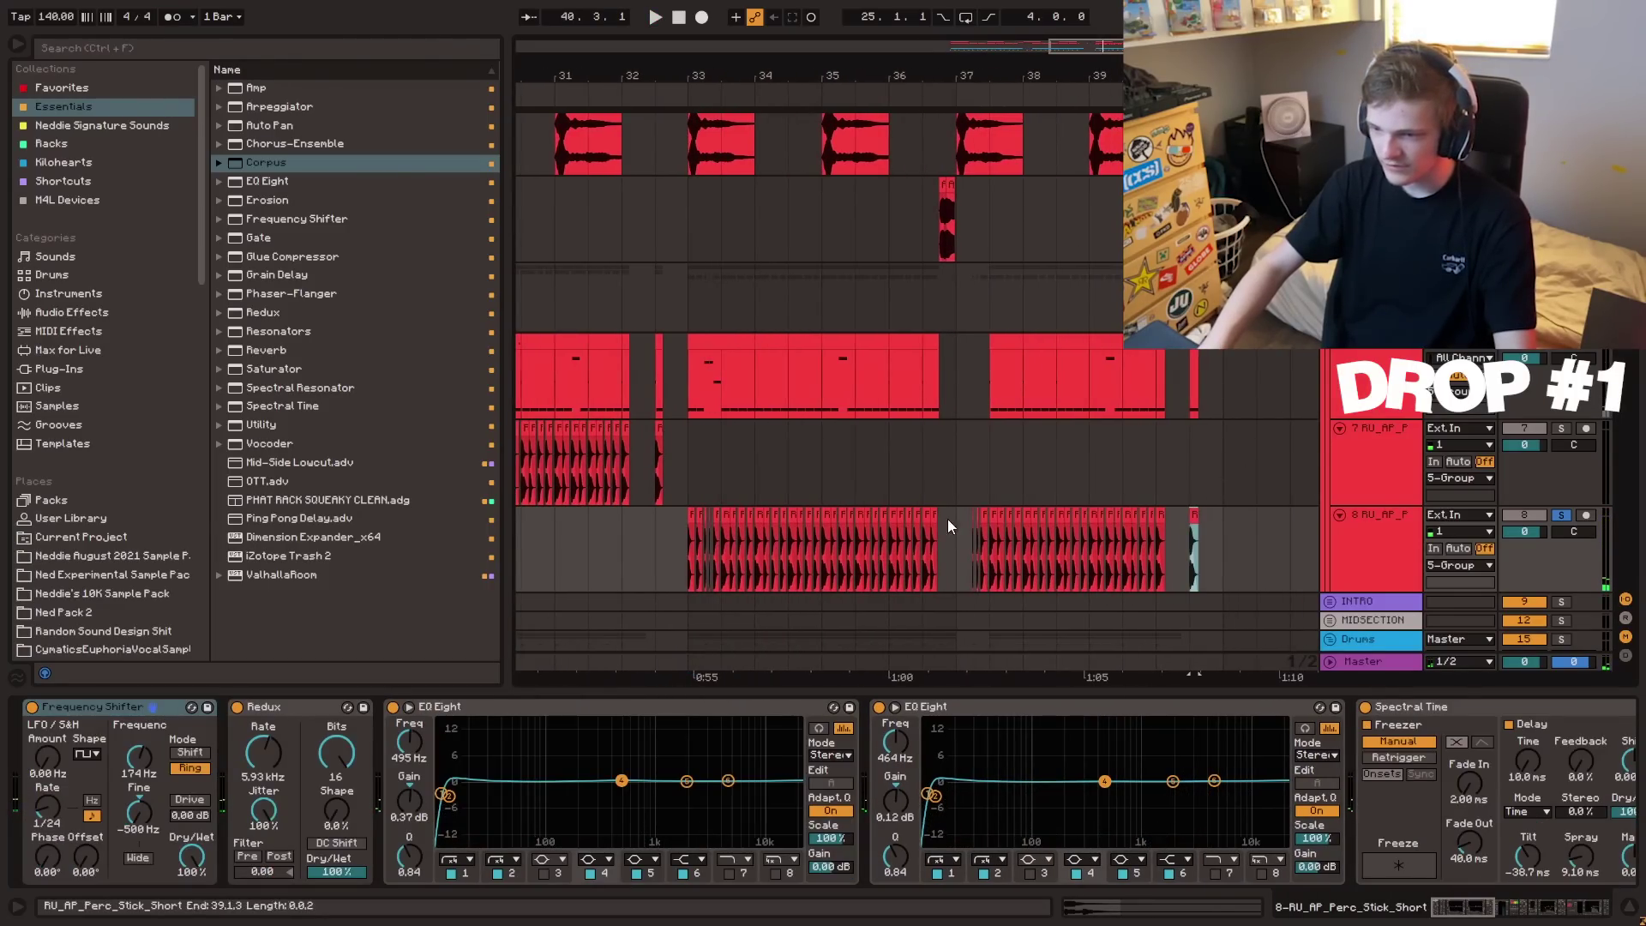
double_click(689, 514, "shift")
key("space")
key("space")
left_click(251, 172)
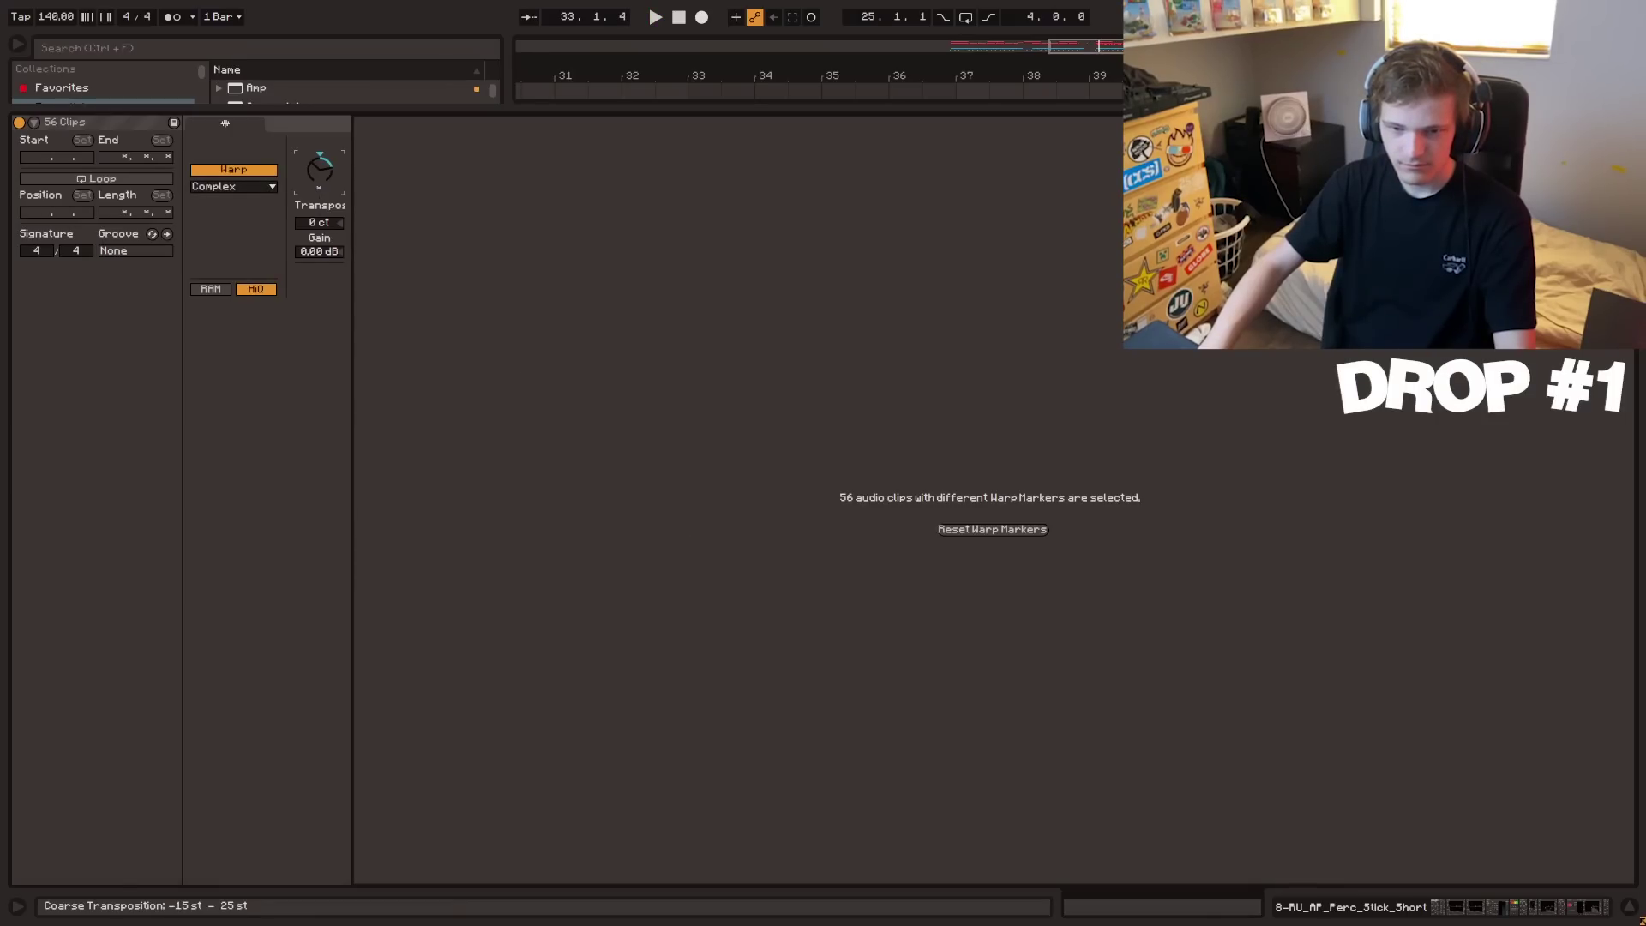
left_click_drag(320, 171, 319, 154)
key("space")
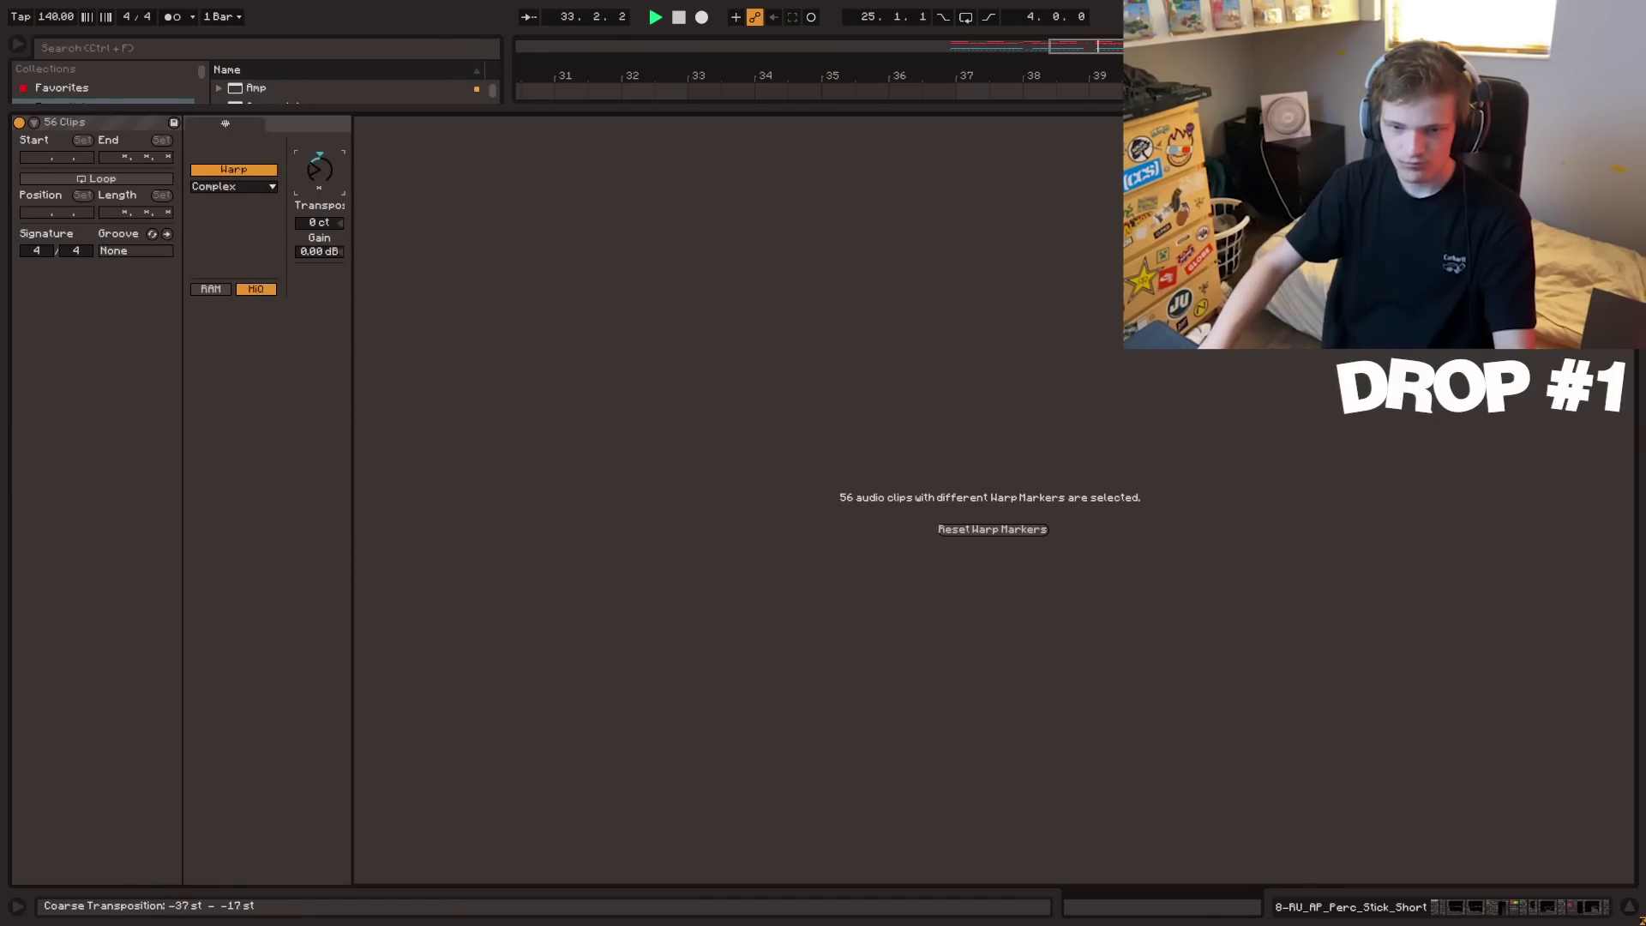
left_click_drag(445, 112, 515, 858)
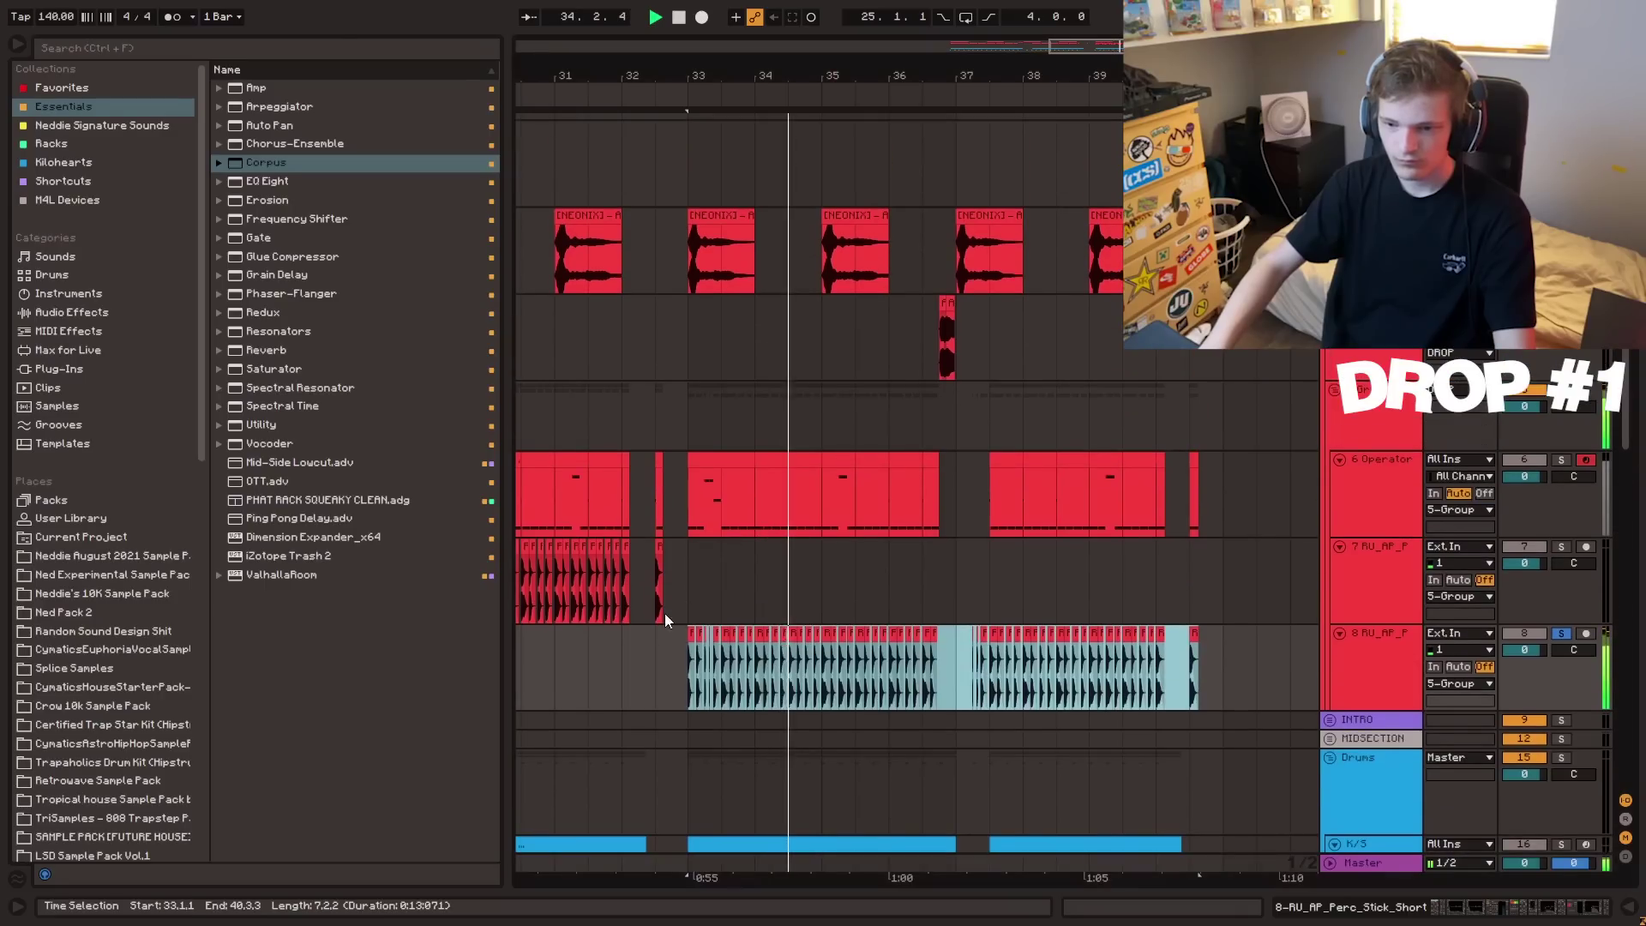
- Play the transposed percussion from bar 33 and add a Frequency Shifter after the Utility in its effects chain
left_click(682, 659)
key("space")
double_click(1374, 657)
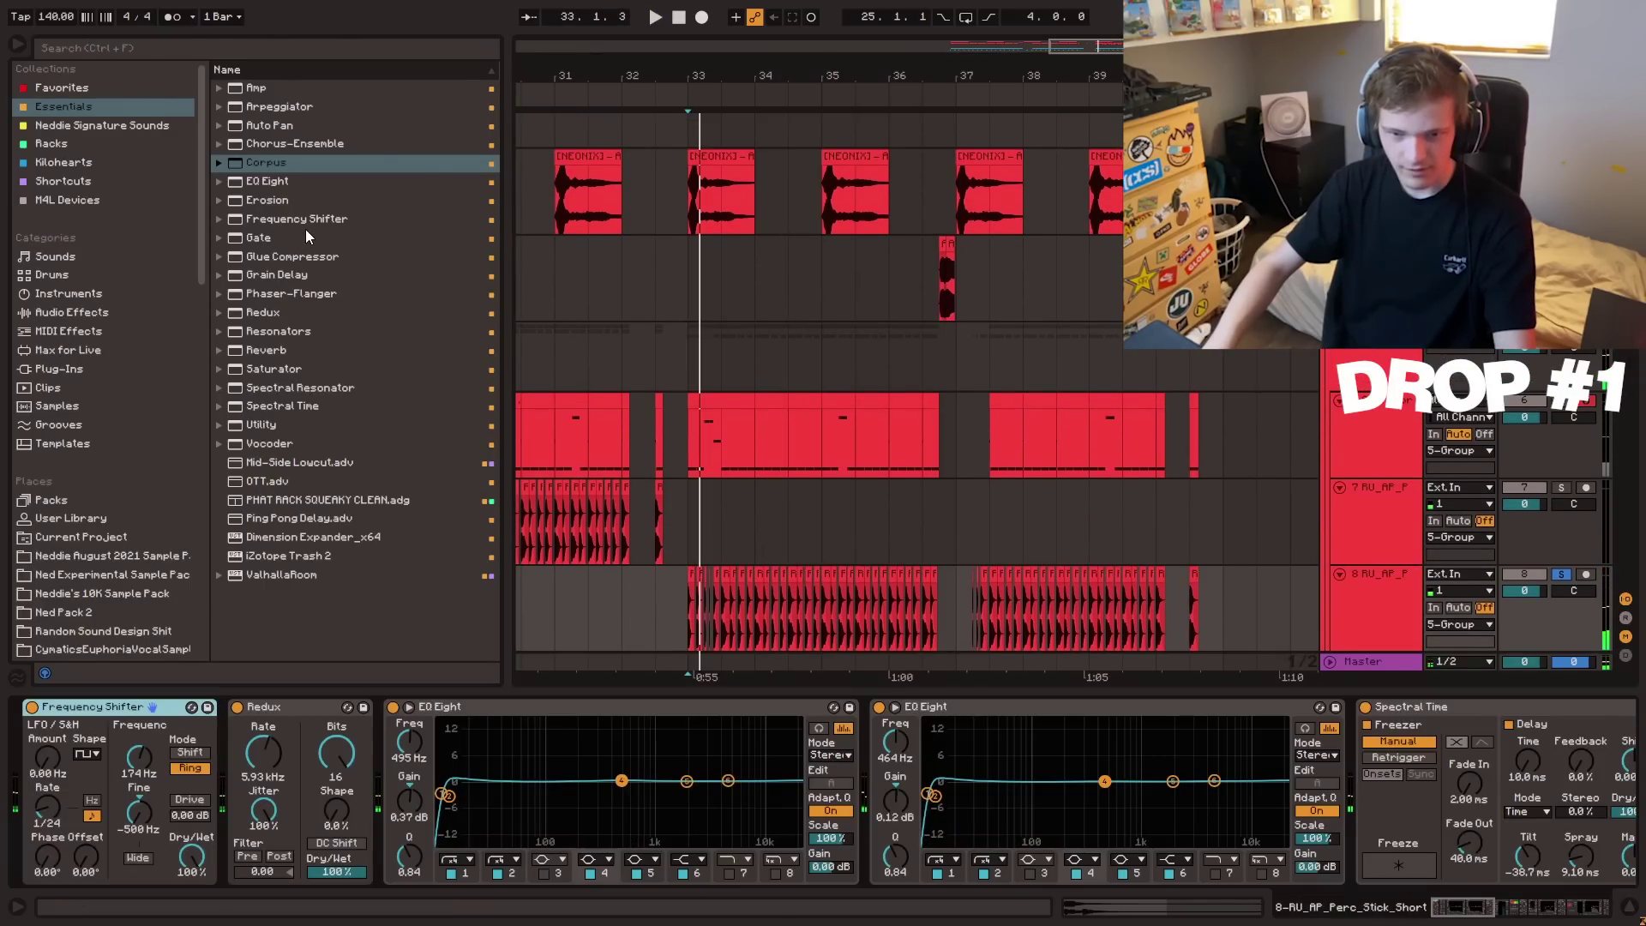
left_click_drag(303, 221, 1372, 725)
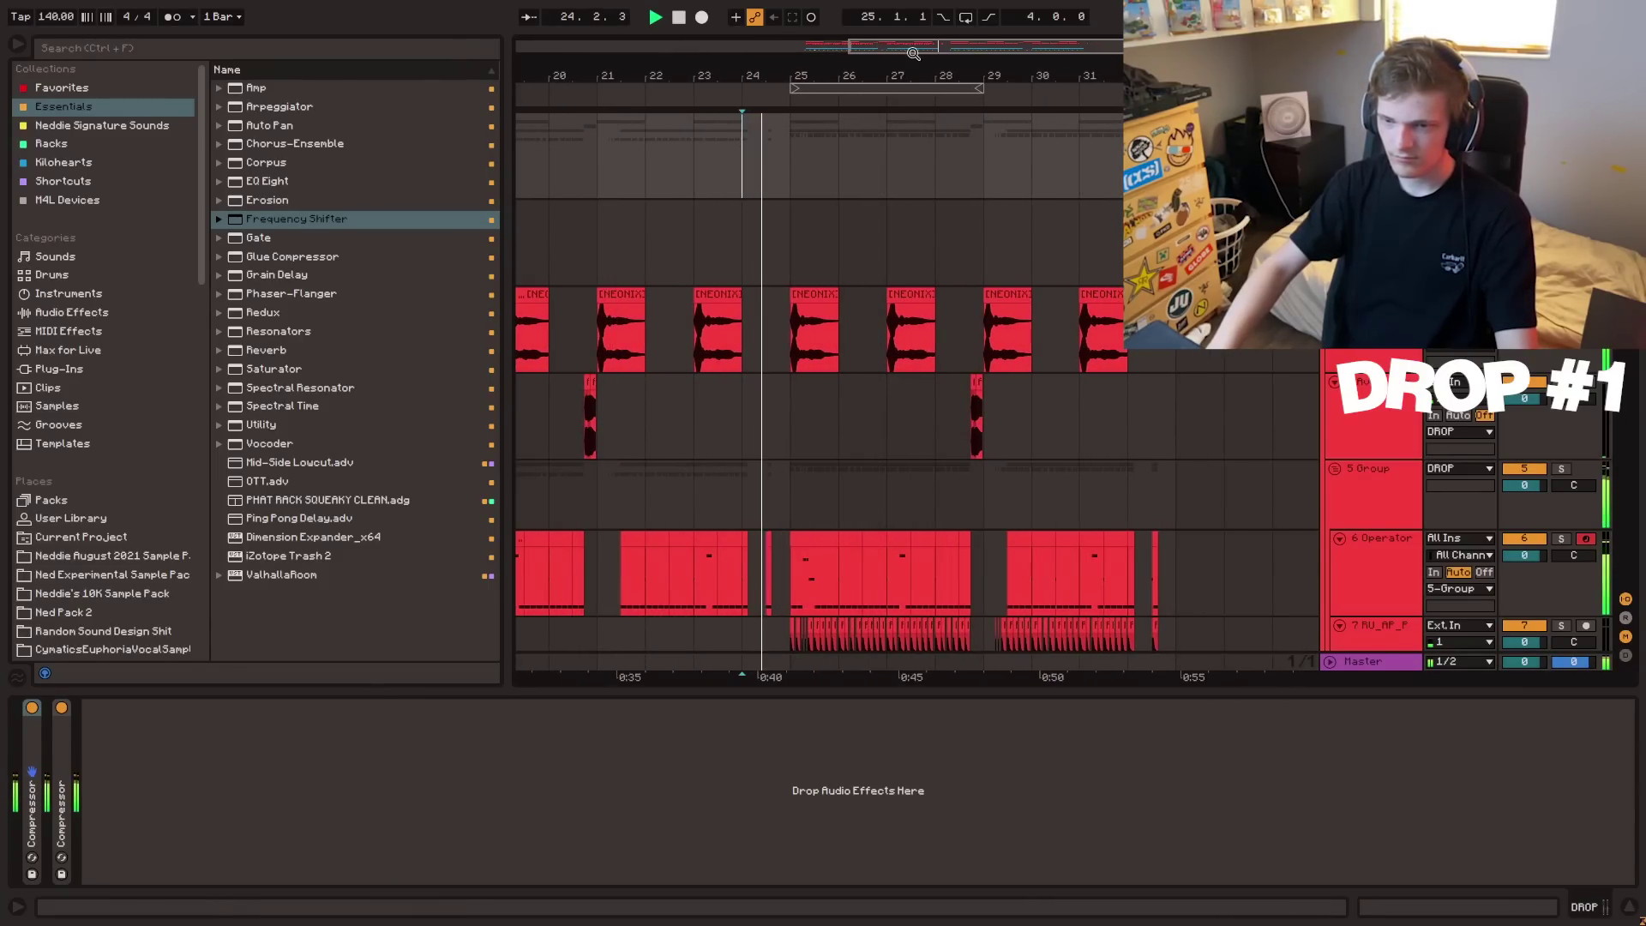
- Delay the atmosphere and Operator parts from bar 25 to 25.3 and add an EQ Eight that filters the percussion
left_click_drag(913, 54, 914, 101)
left_click(873, 149)
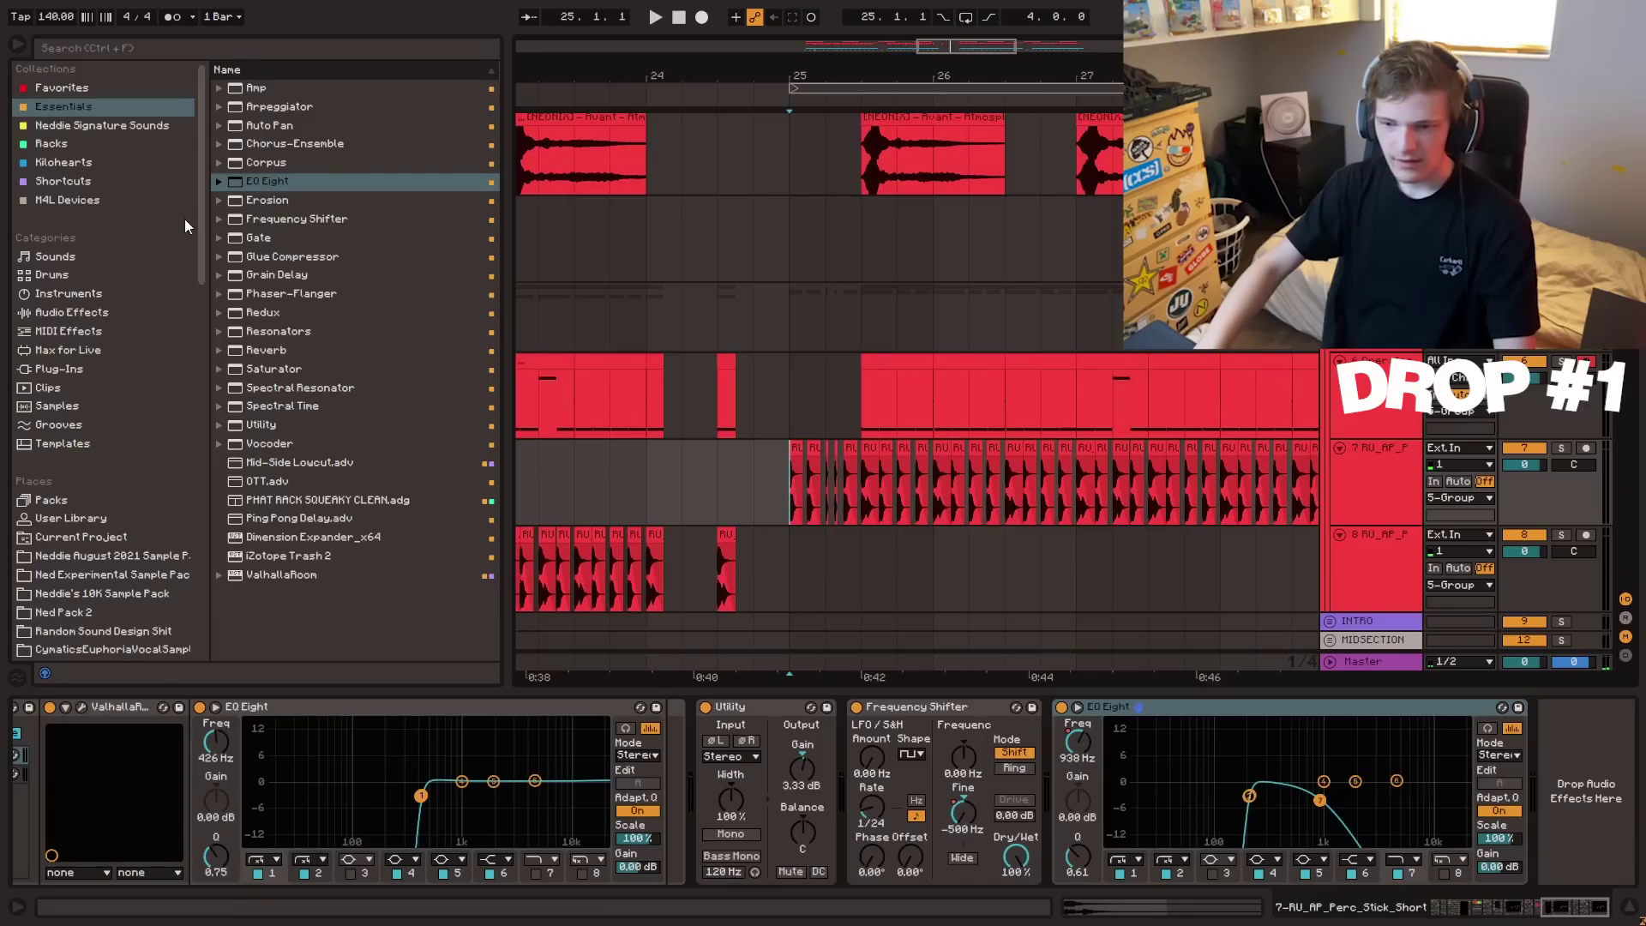
- Add REVERB RACK.adg to the percussion and automate its Reverb Volume to swell from 25.1 to 25.3
left_click(82, 143)
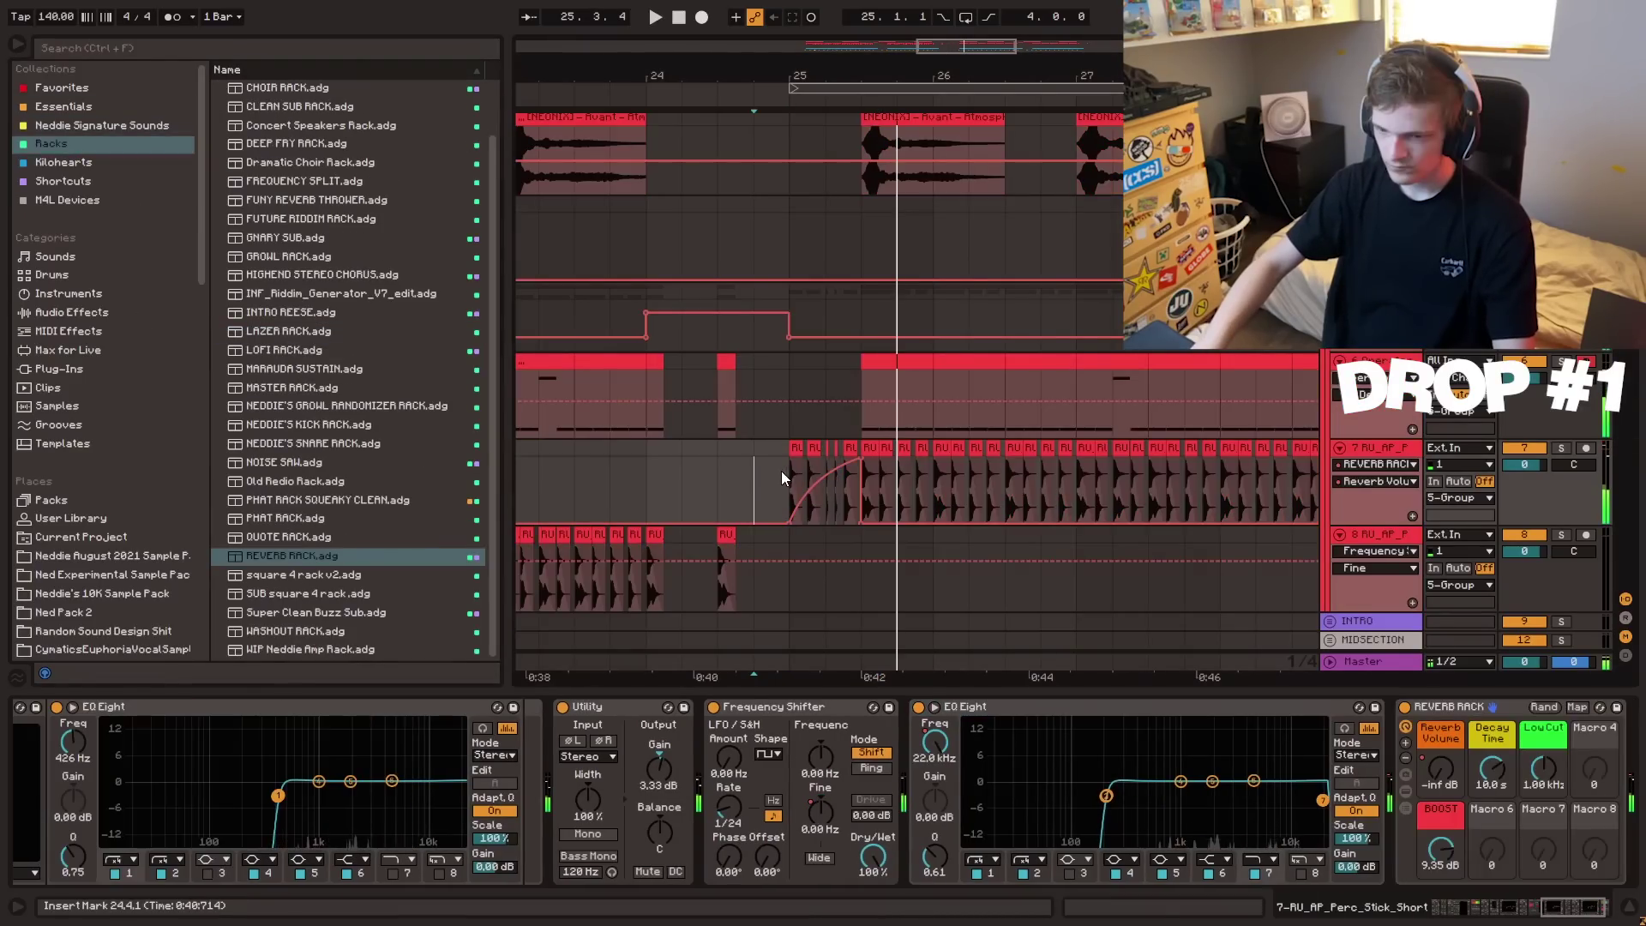
left_click(787, 474)
key("space")
- Play the transition from bar 24 into bar 25 and review the Operator and percussion effects chains
left_click_drag(955, 75, 1024, 81)
left_click(645, 452)
key("space")
key("space")
left_click(931, 393)
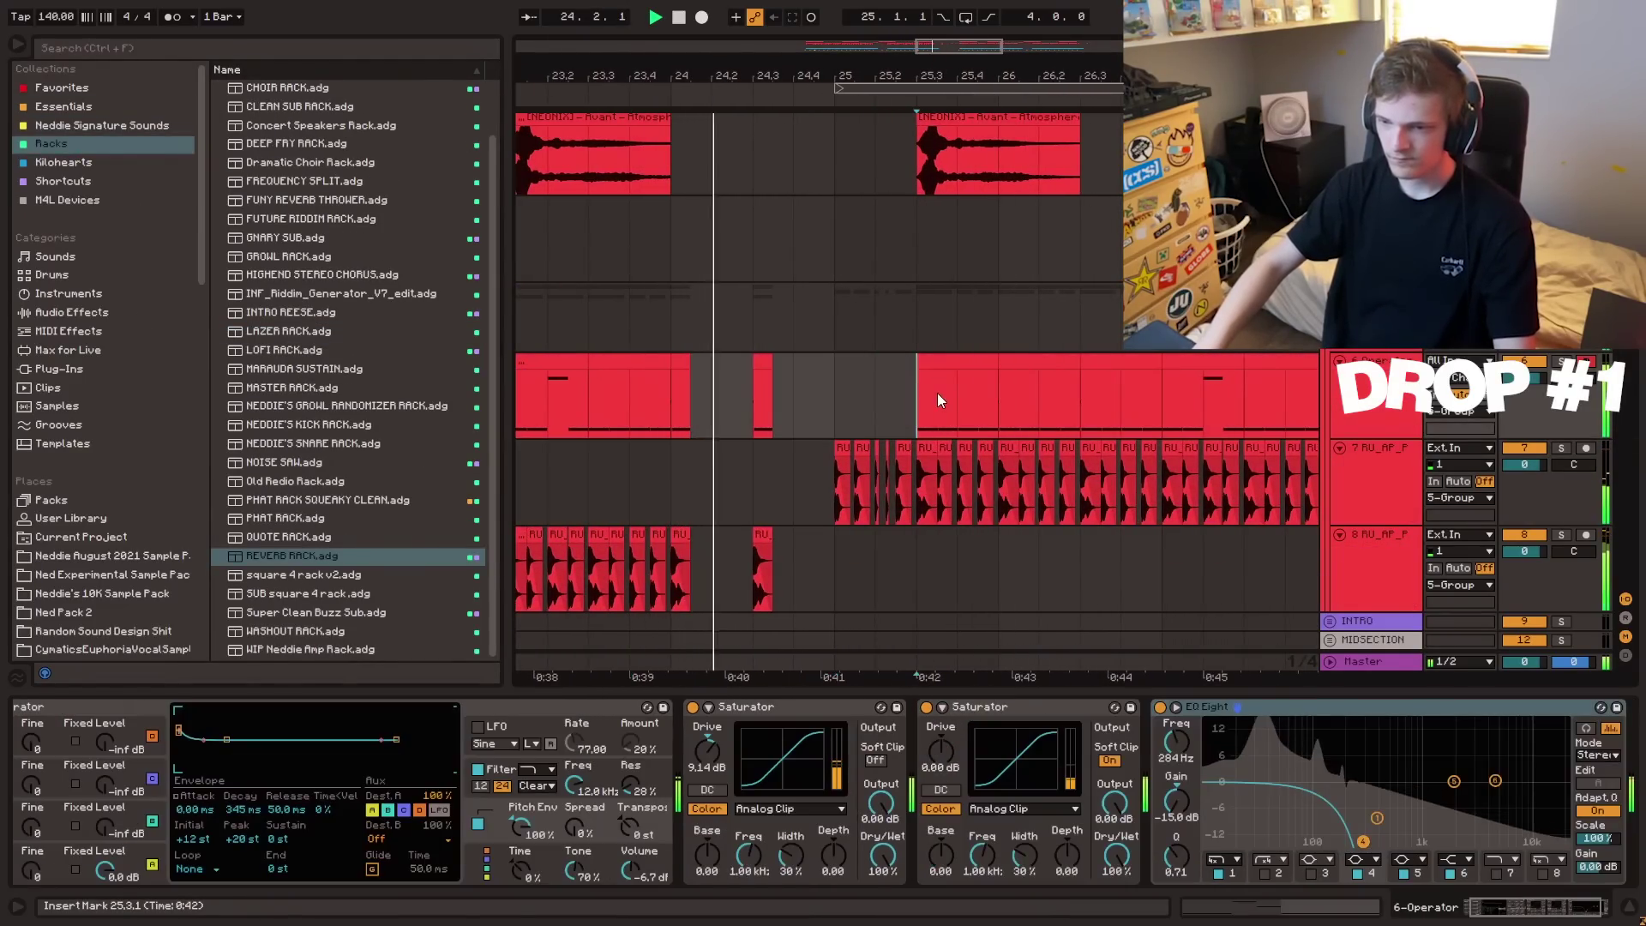
left_click(913, 494)
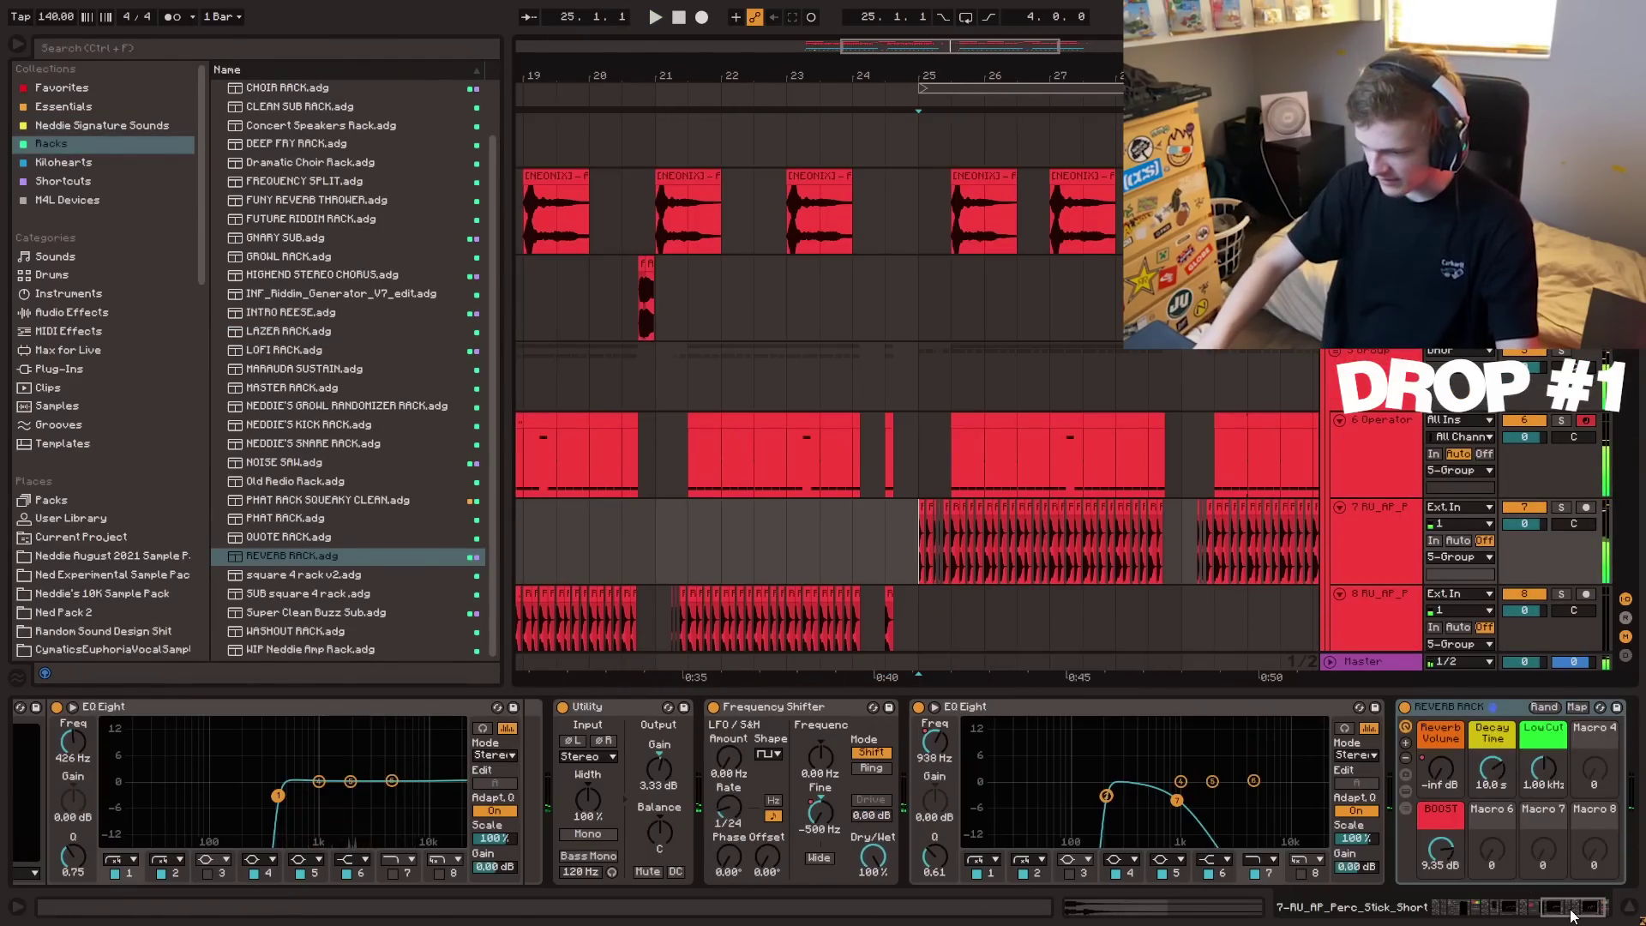
left_click_drag(1571, 907, 1554, 908)
left_click(53, 107)
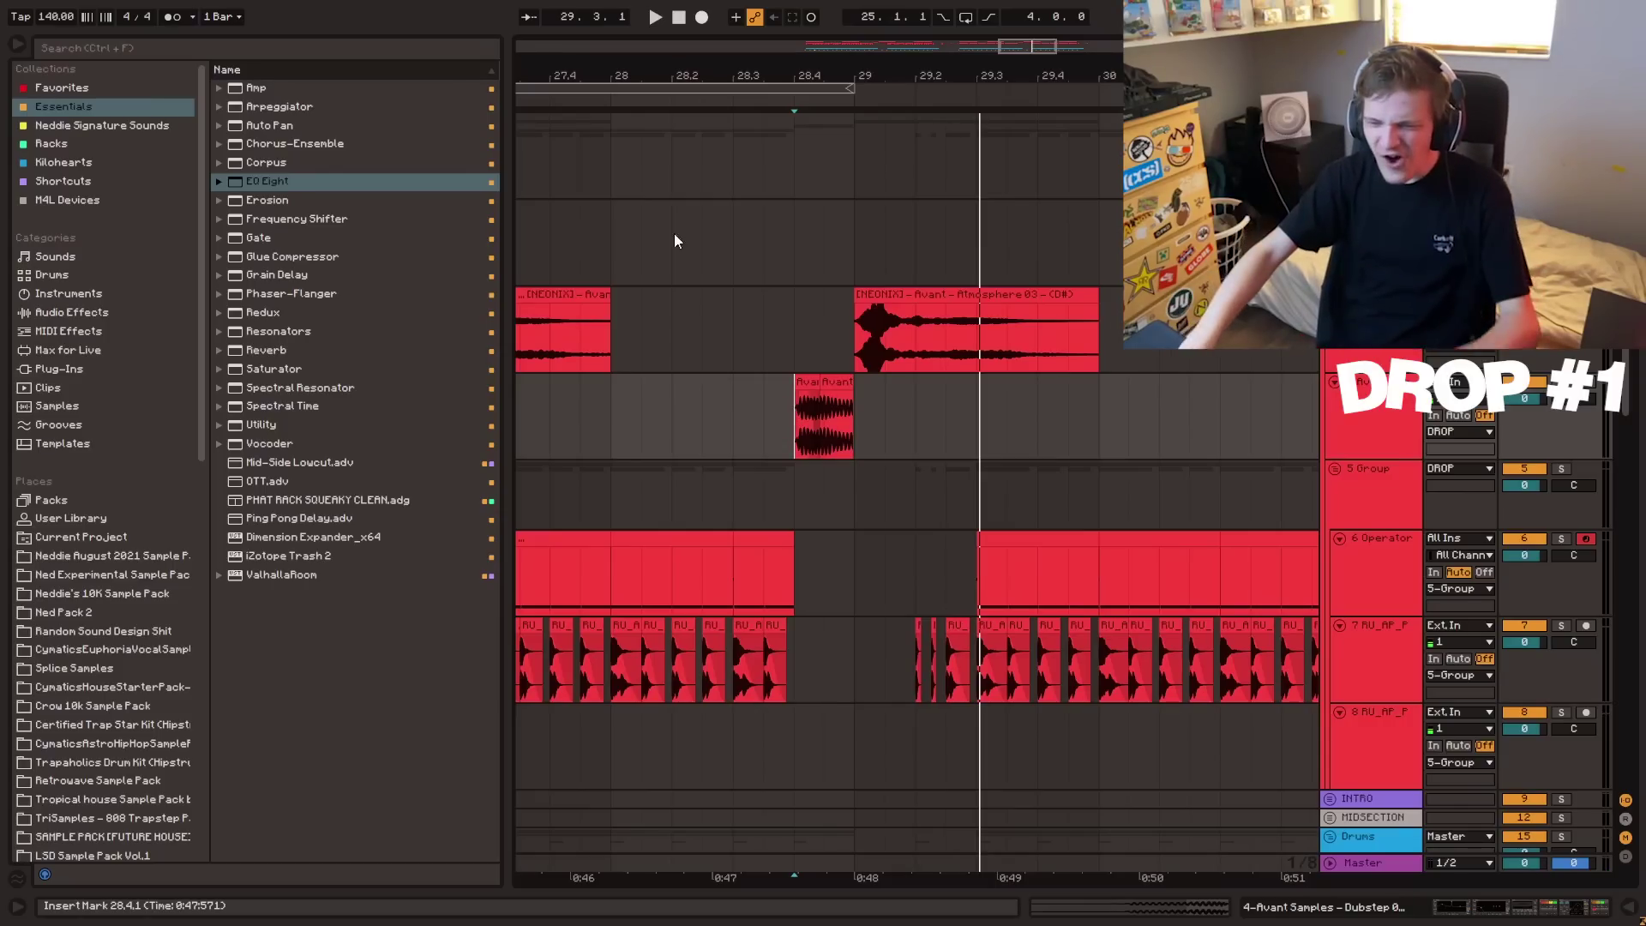
- Listen to the fill at 28.4 and the transition into bar 29, starting playback from several points after bar 27
left_click(615, 389)
key("space")
left_click(797, 415)
key("ctrl+2")
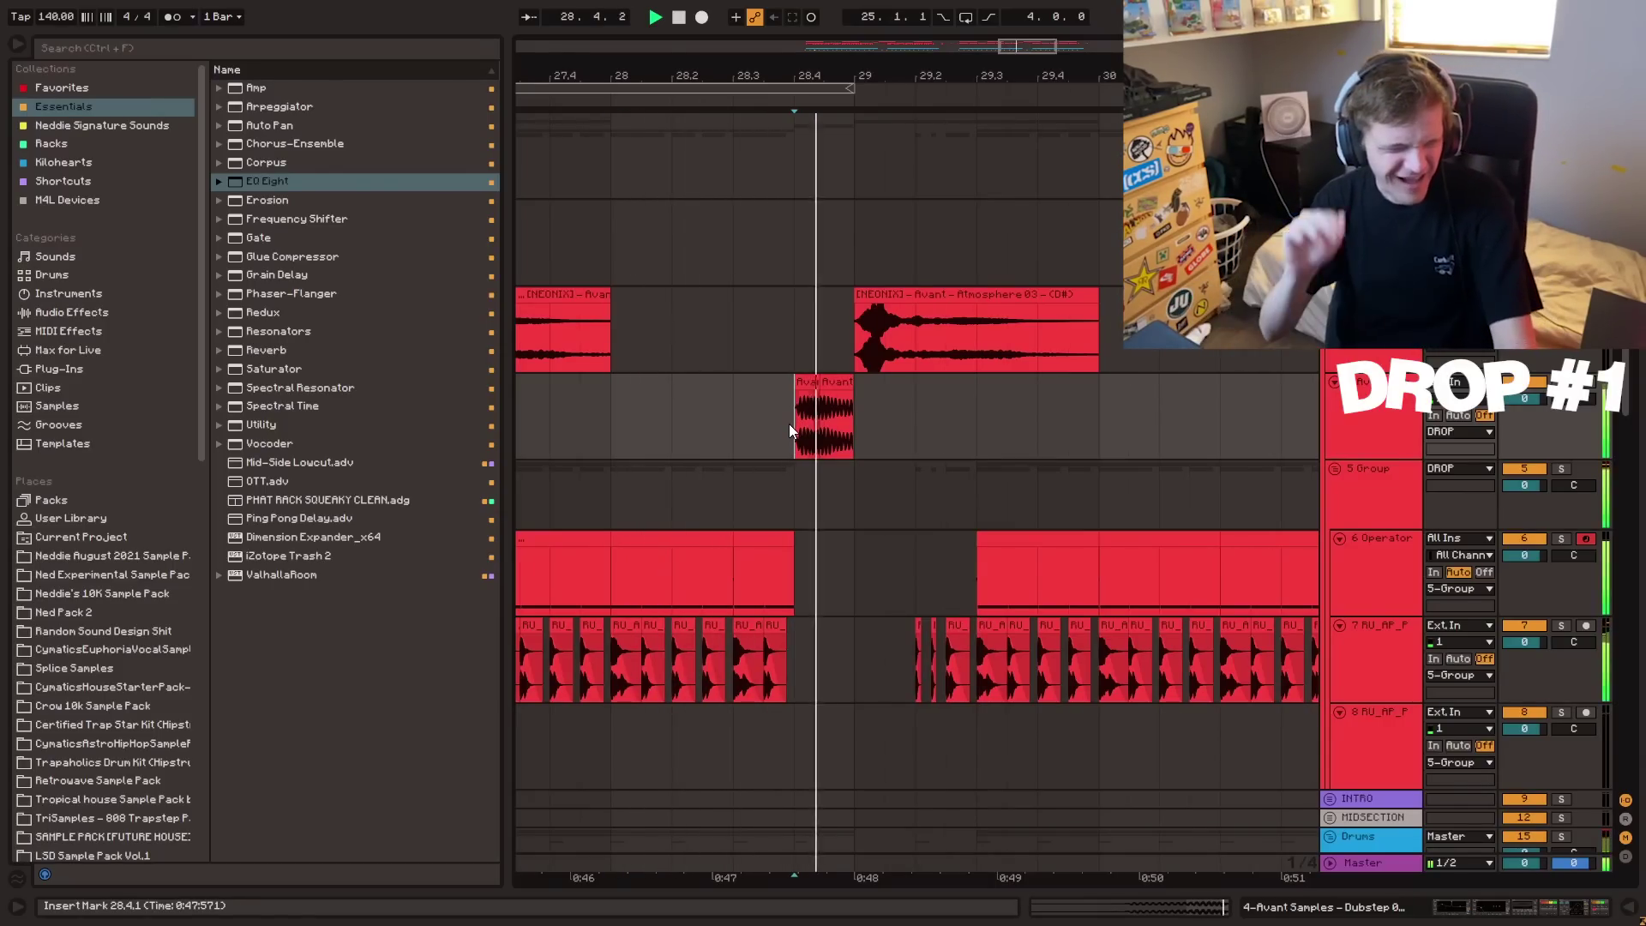
key("space")
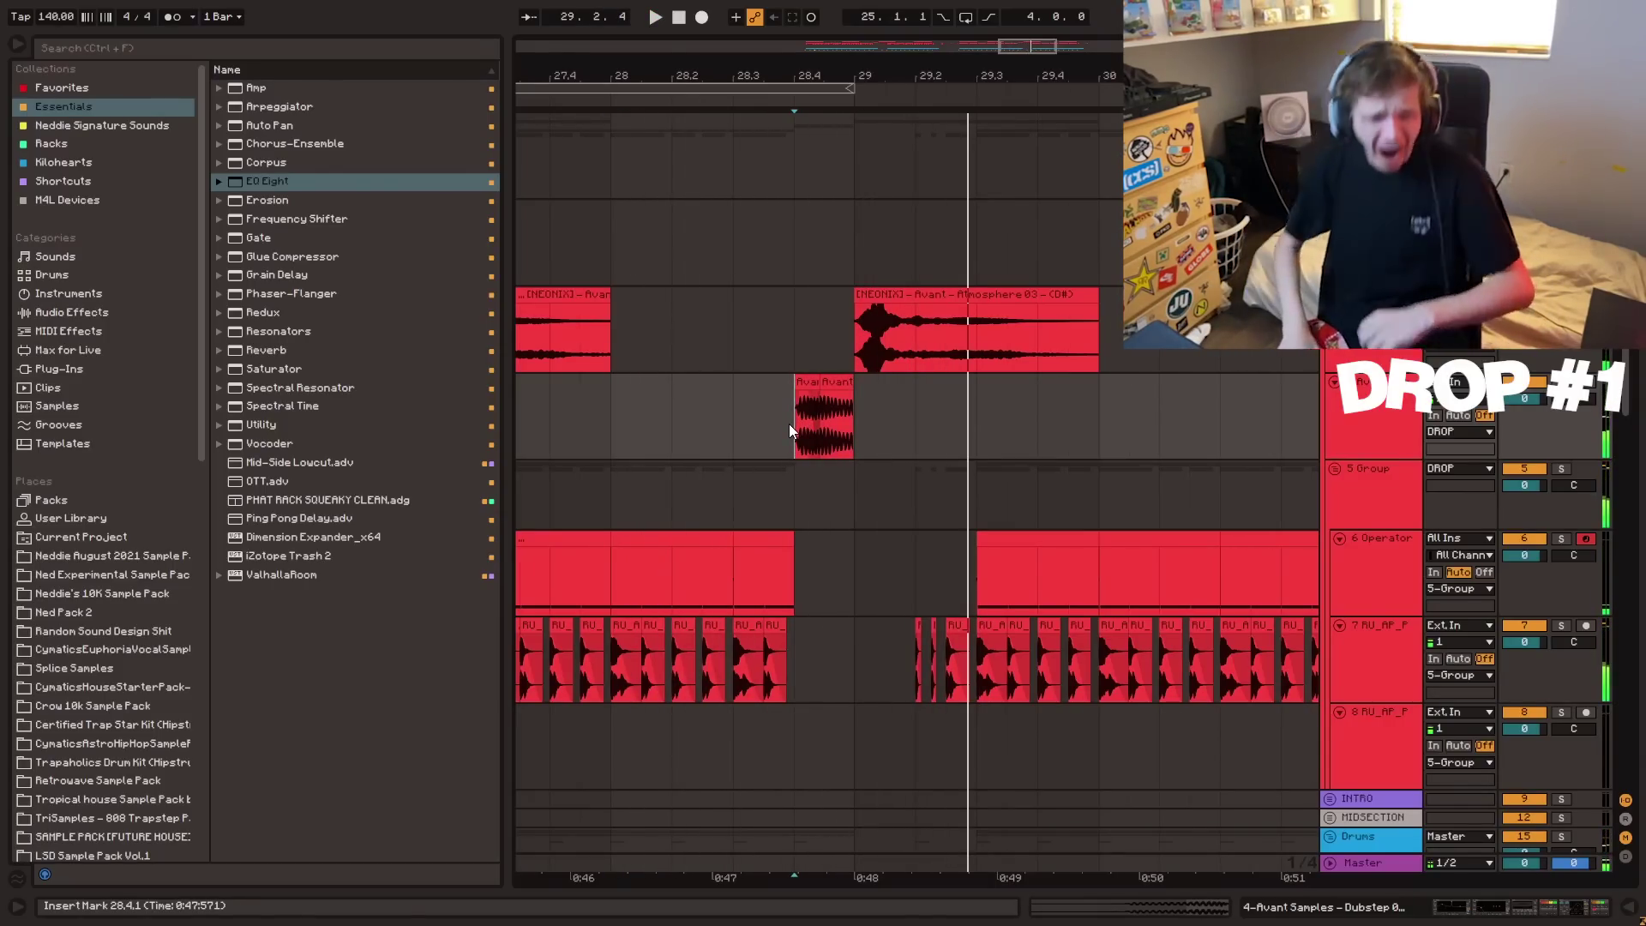
left_click(610, 420)
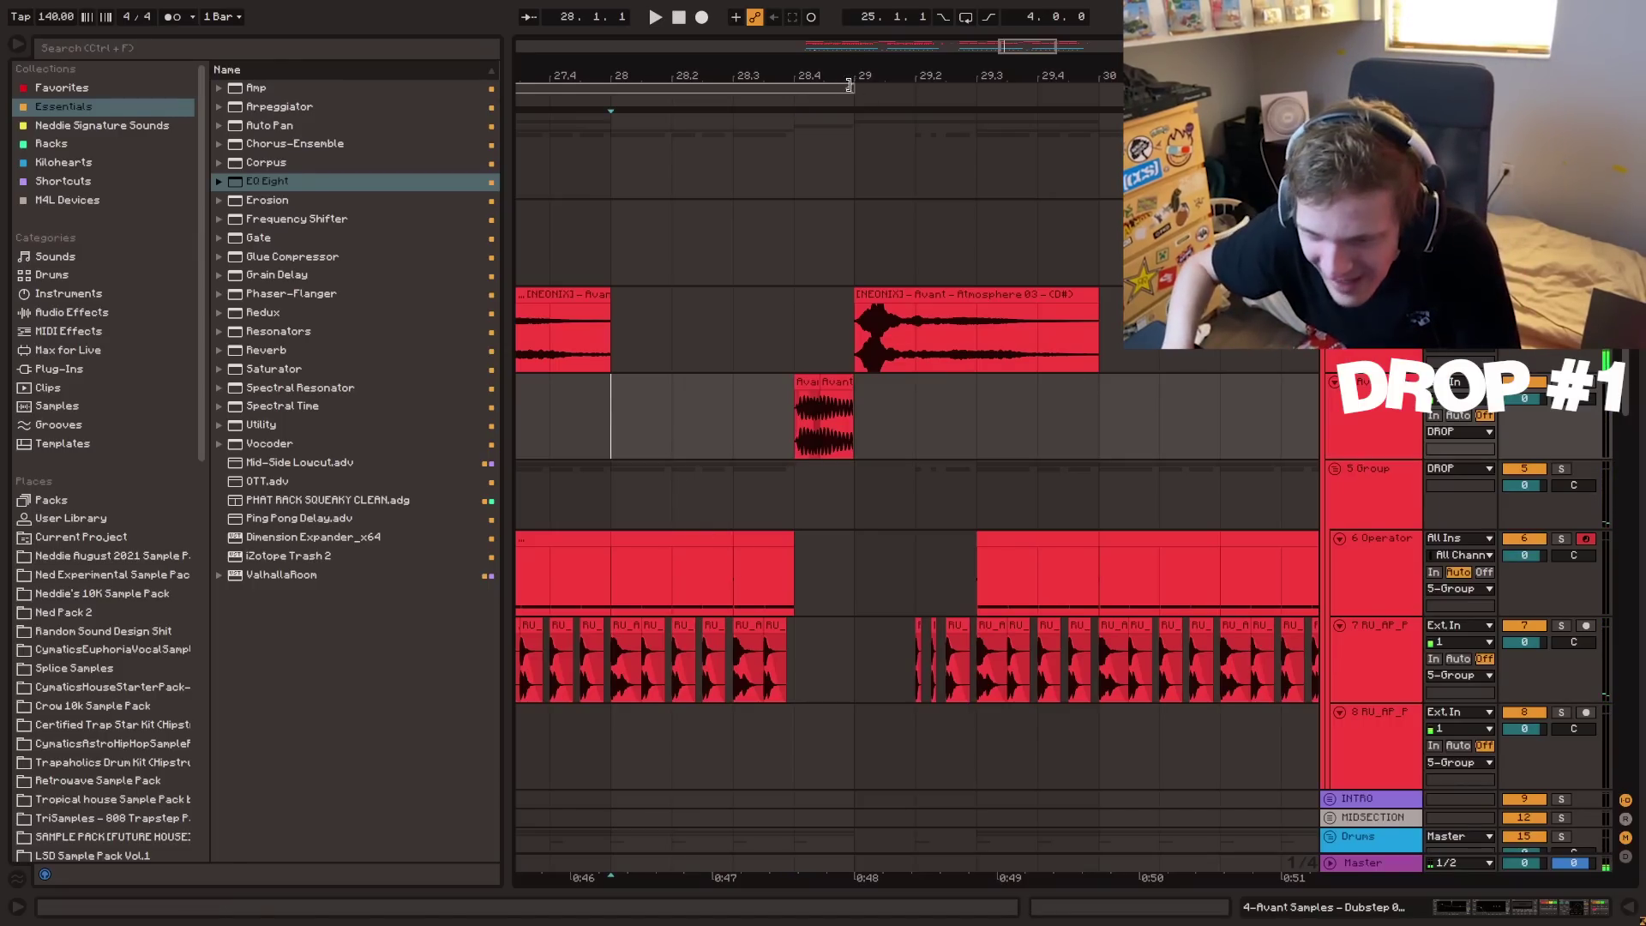
left_click_drag(1027, 75, 1049, 39)
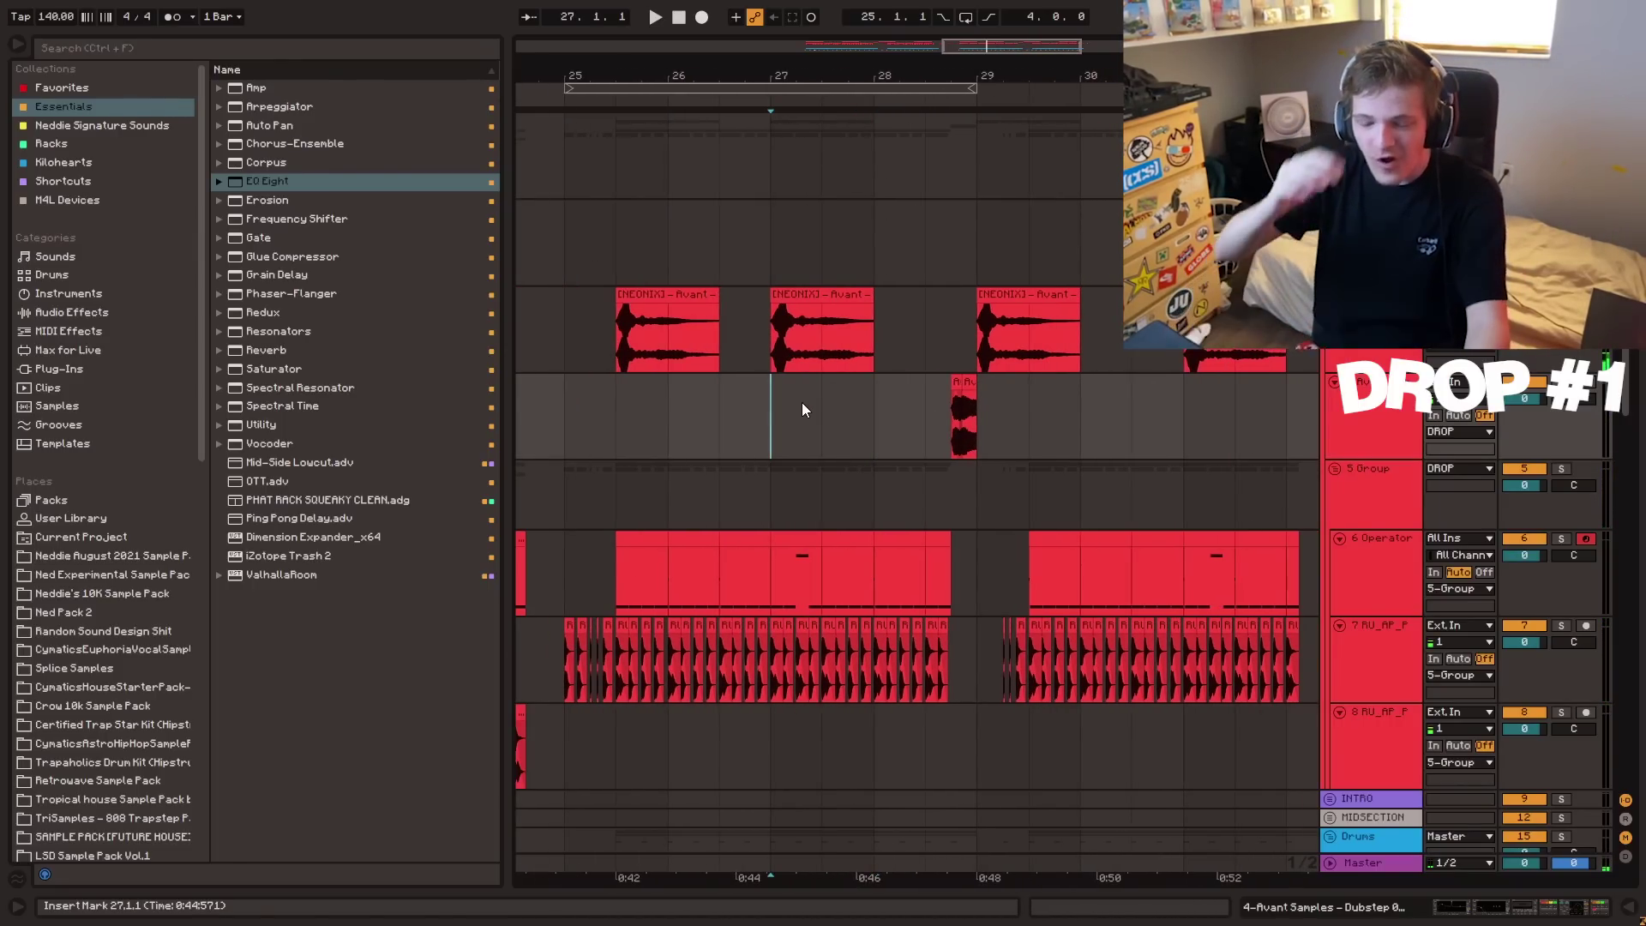
key("space")
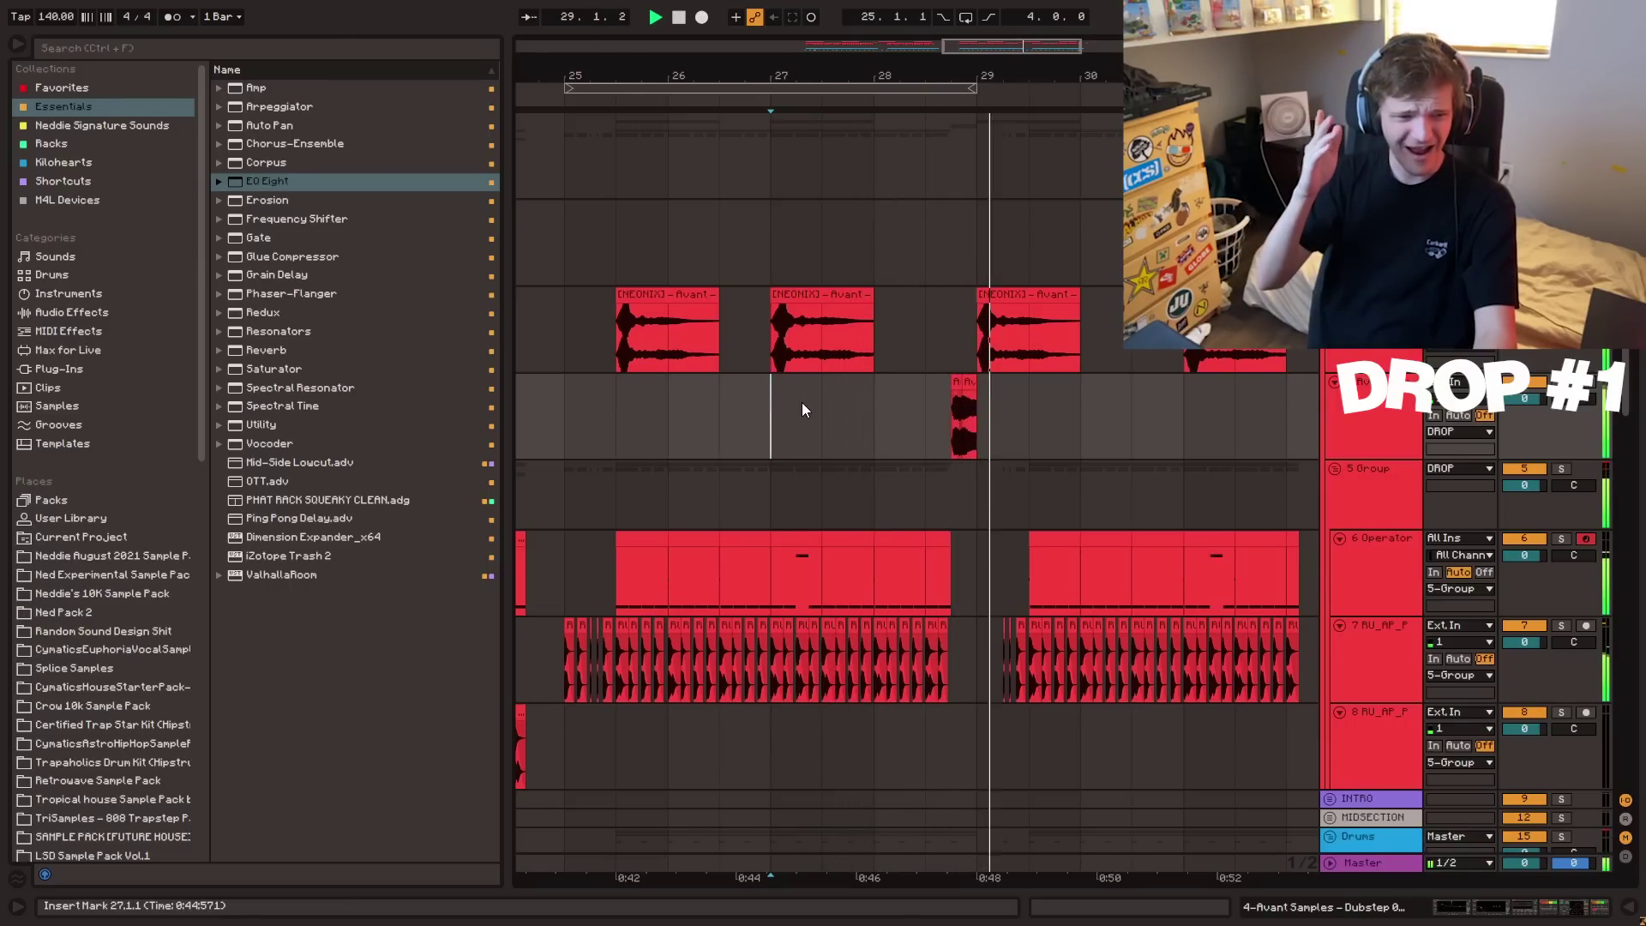
key("space")
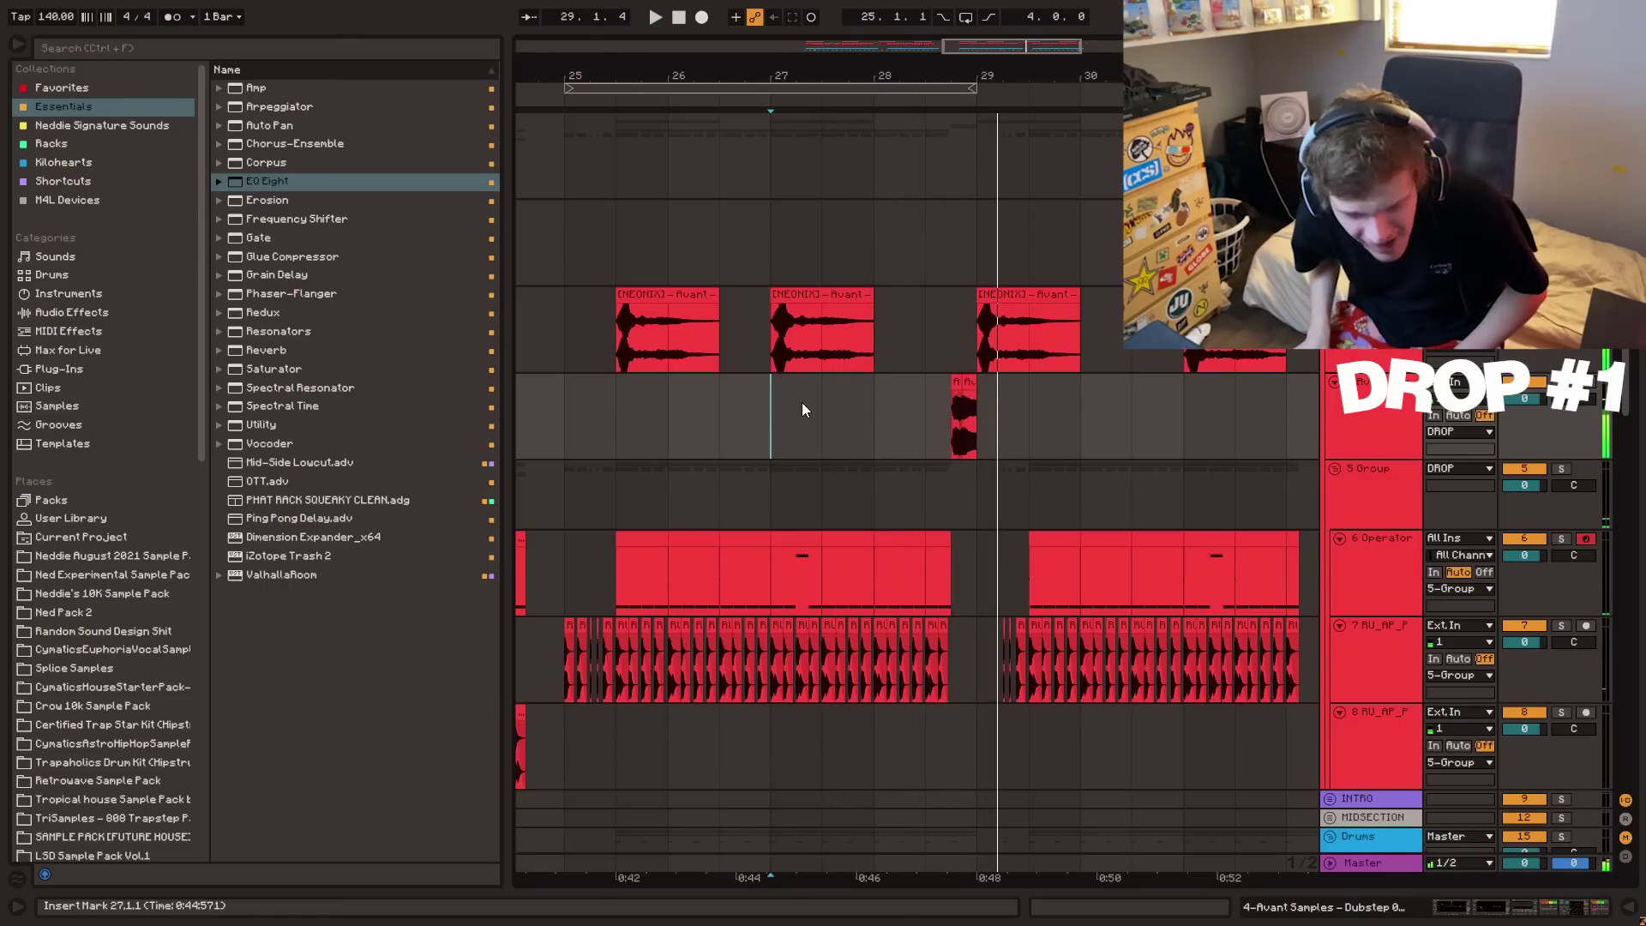
left_click(877, 415)
key("space")
mouse_move(1049, 74)
left_mouse_down()
mouse_move(1057, 128)
mouse_move(1093, 137)
left_mouse_up()
left_click(841, 415)
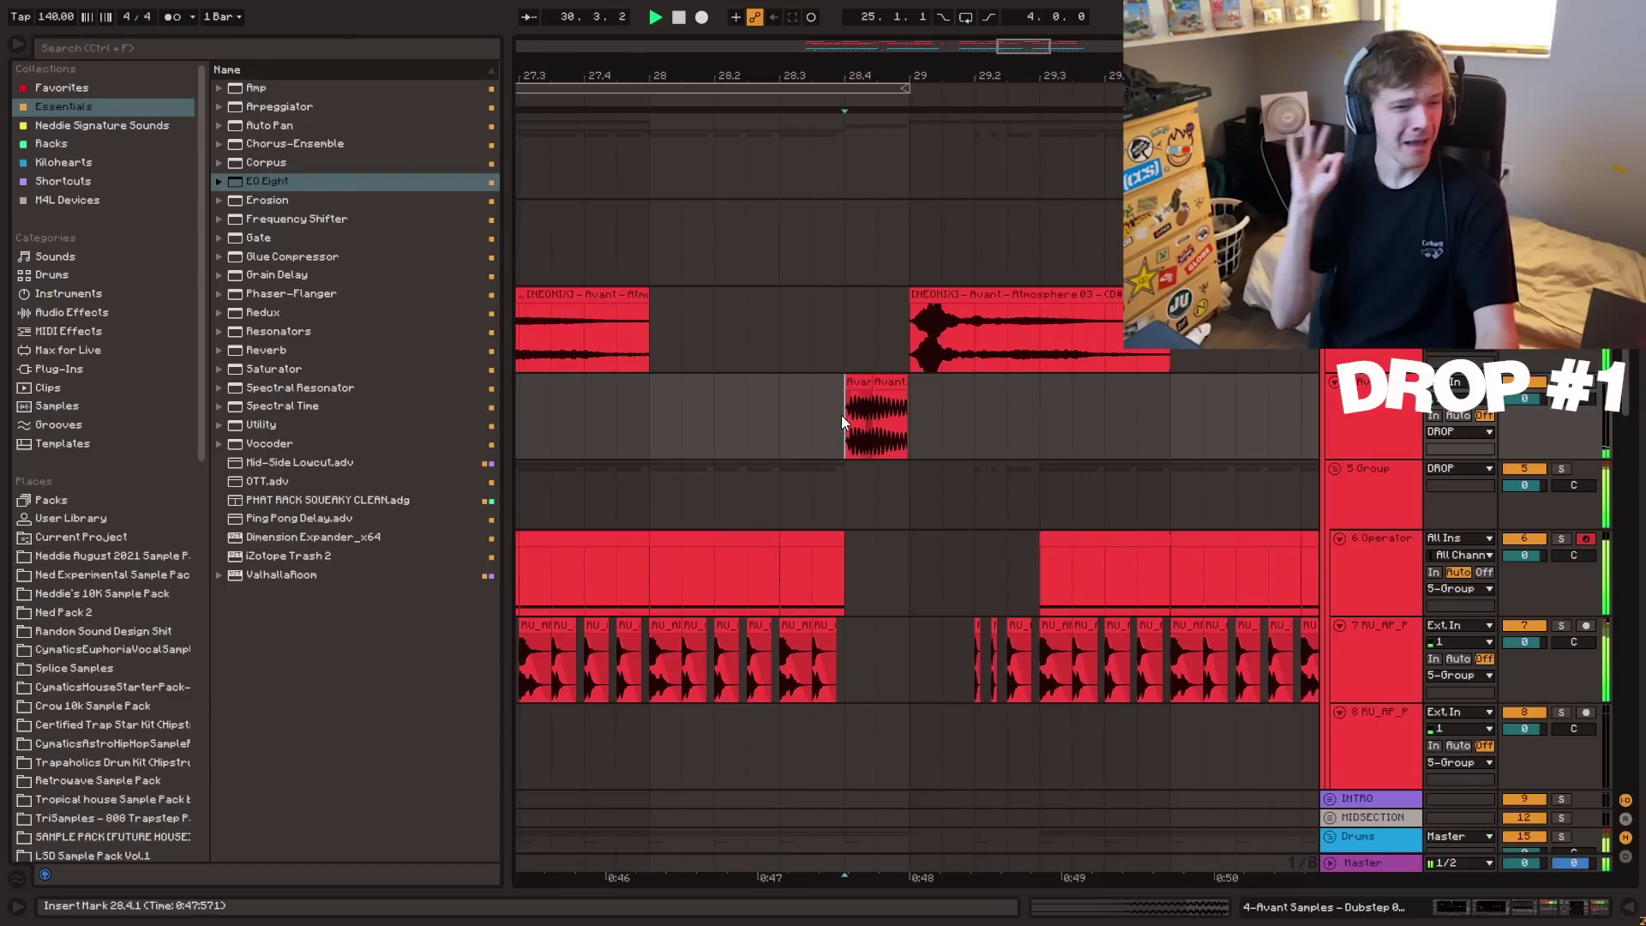
key("space")
- Play back the drop from bar 25 through the transition into bar 29, replaying the fill at 28.4
mouse_move(1031, 67)
left_mouse_down()
mouse_move(963, 21)
mouse_move(970, 65)
mouse_move(1023, 71)
mouse_move(977, 27)
mouse_move(957, 93)
mouse_move(897, 92)
left_mouse_up()
left_click(866, 410)
left_click(785, 430)
key("space")
key("space")
key("space")
left_click(1155, 422)
key("space")
key("space")
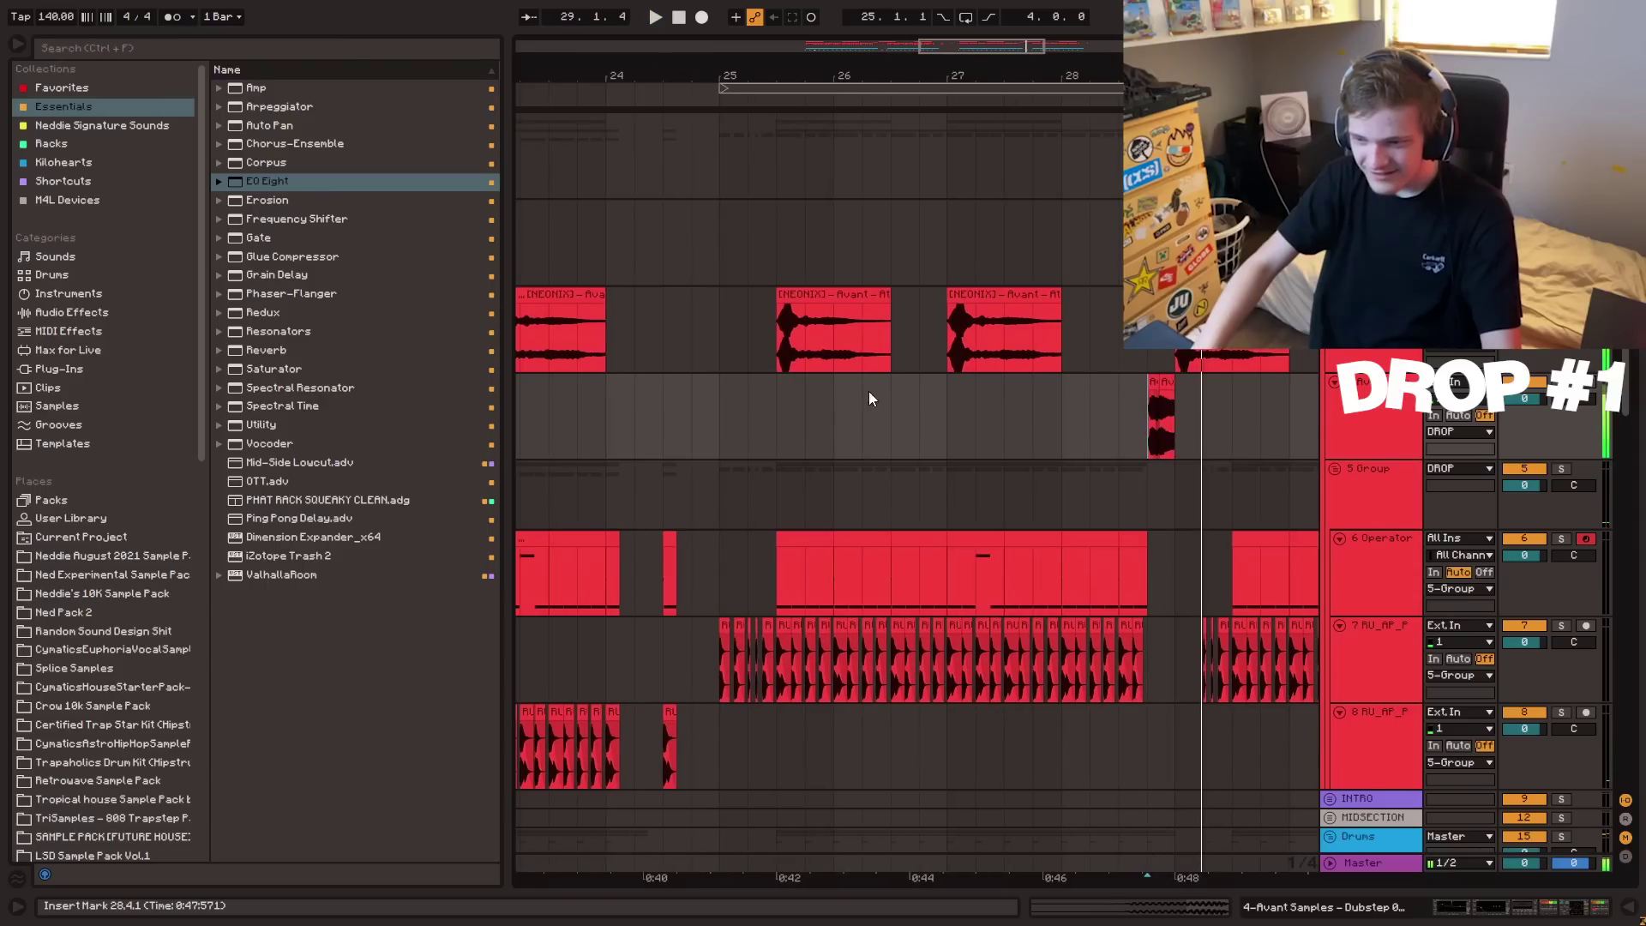
left_click(742, 413)
key("space")
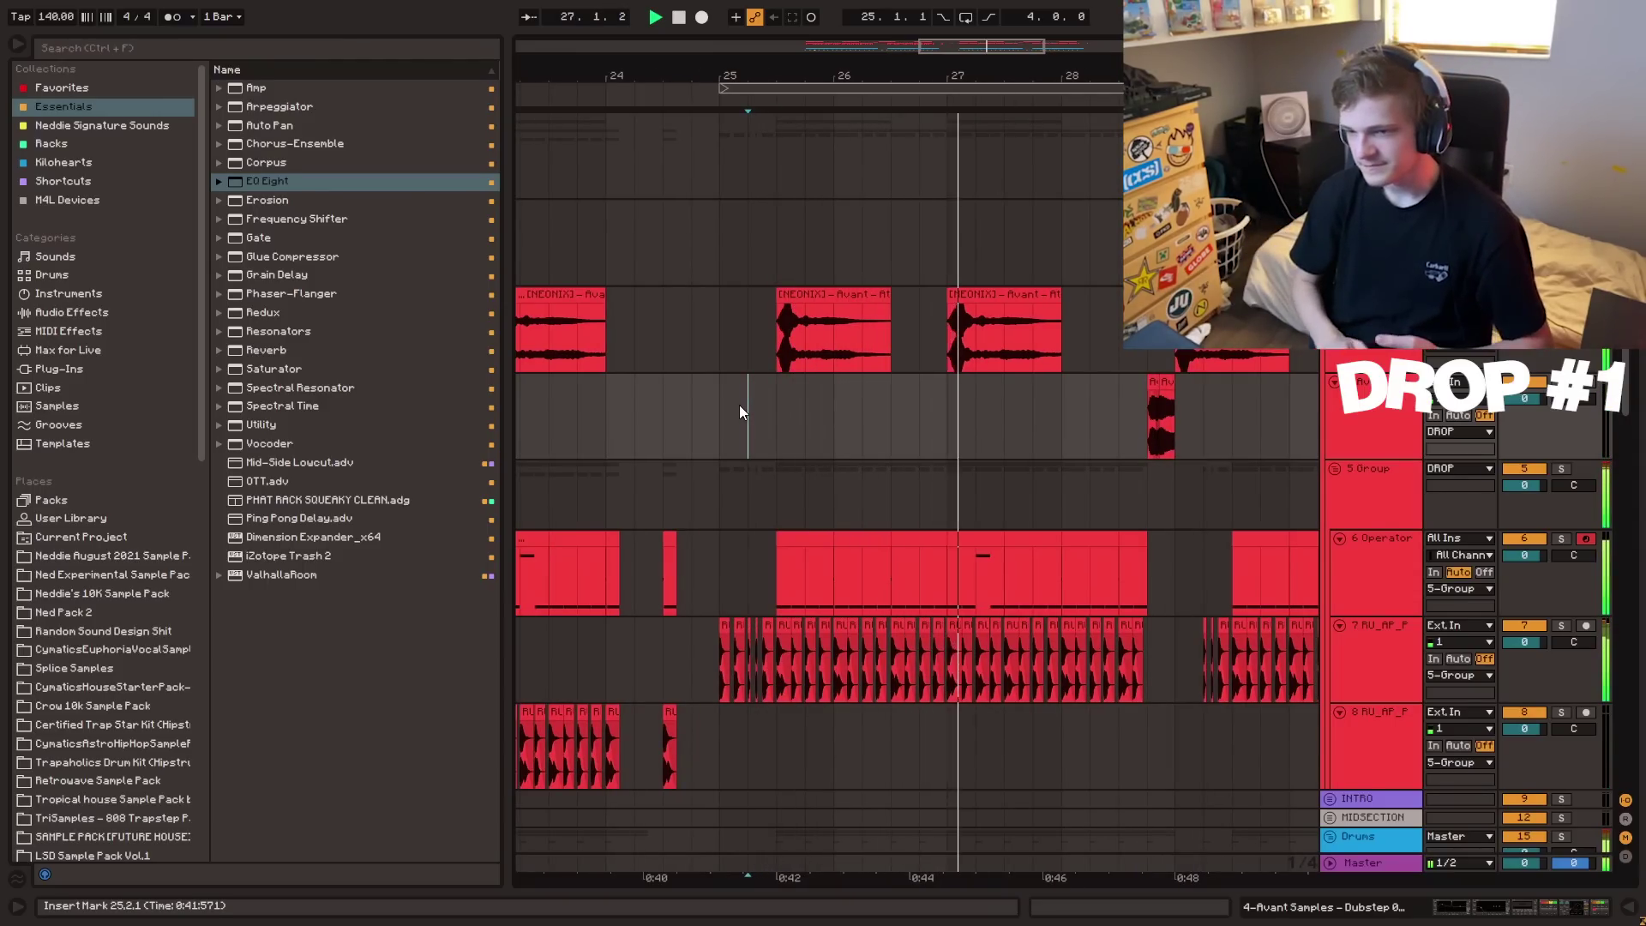
- Play the drop from bar 27 through the transition into bar 29, and replay the drop from bar 17
left_click_drag(1115, 76, 780, 99)
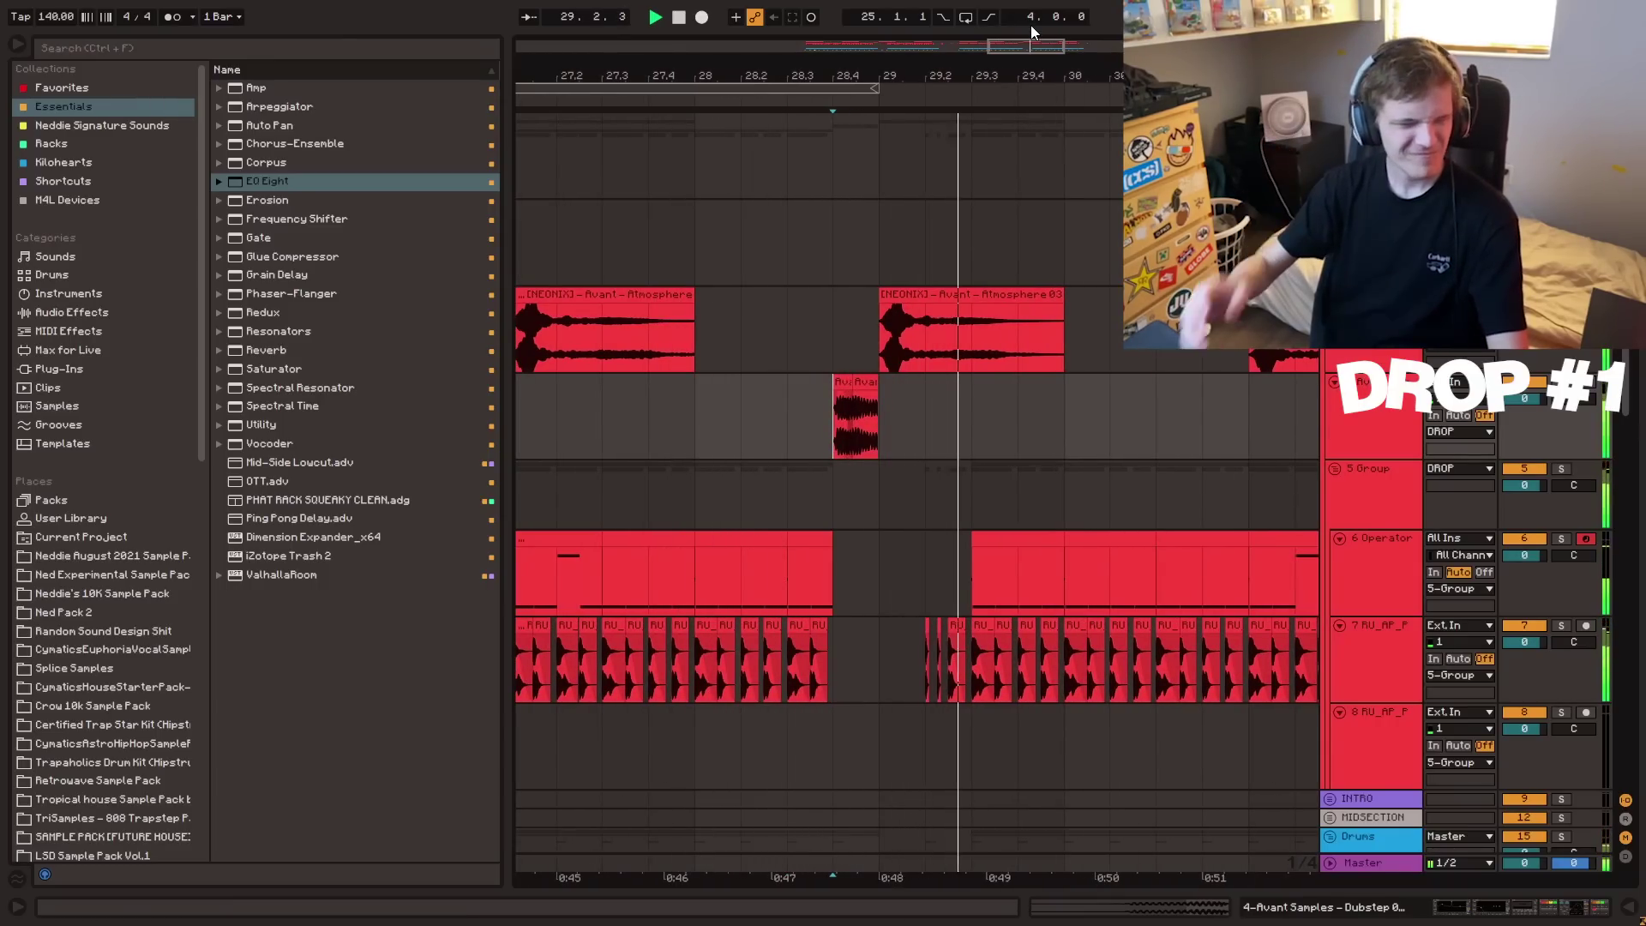
left_click_drag(1037, 44, 1082, 15)
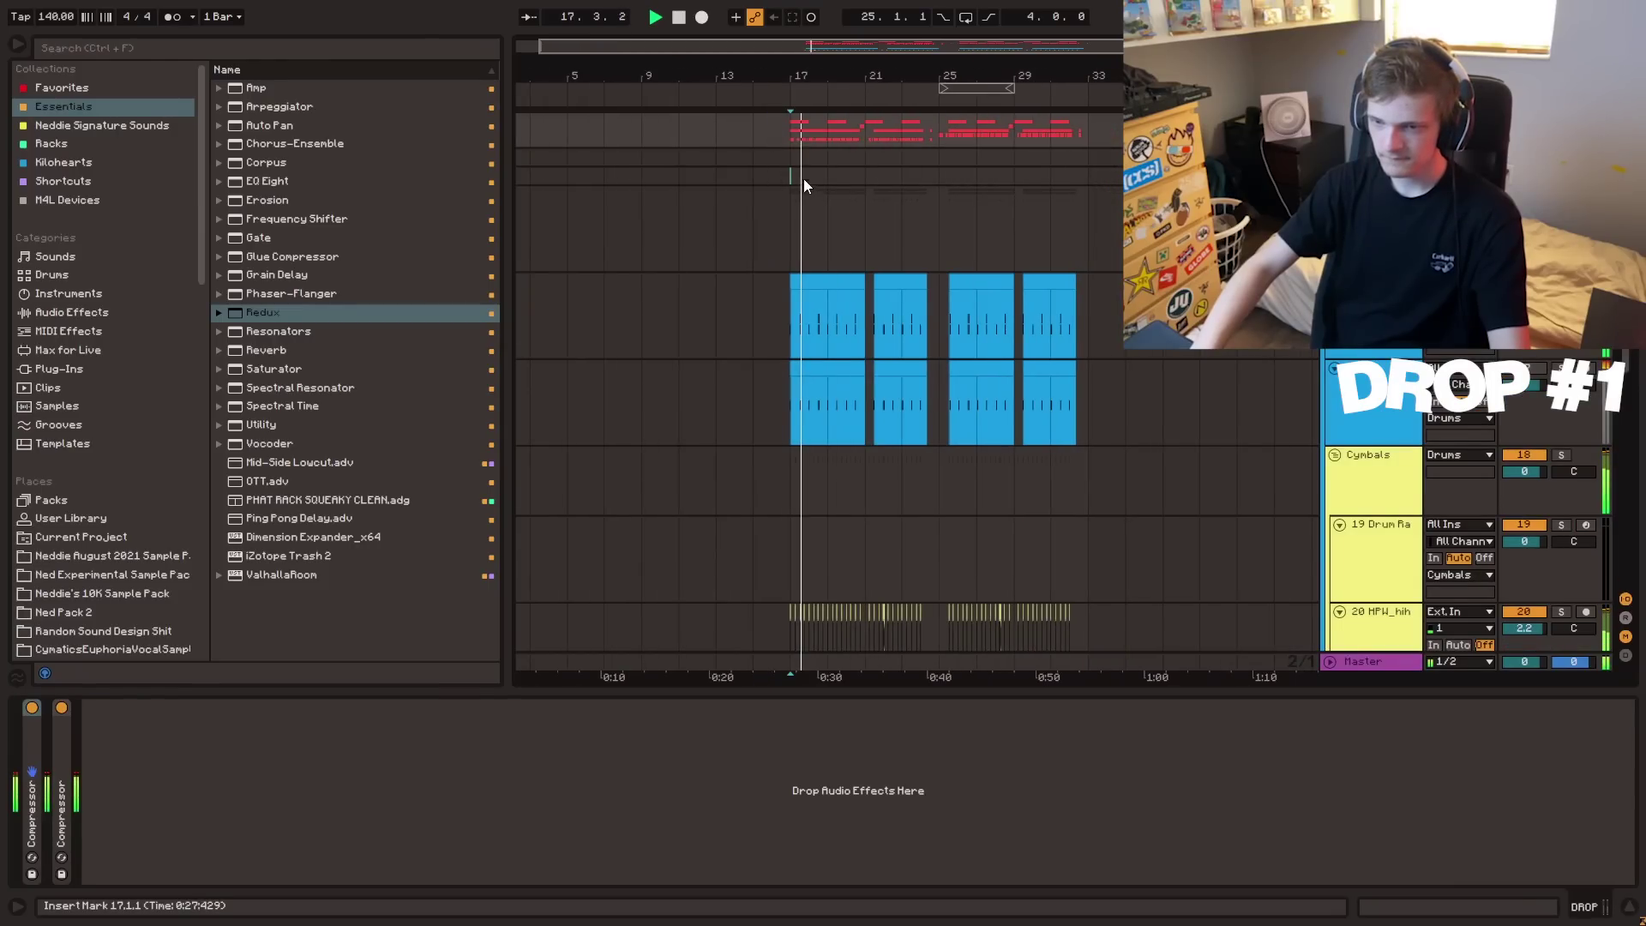
left_click_drag(866, 47, 868, 24)
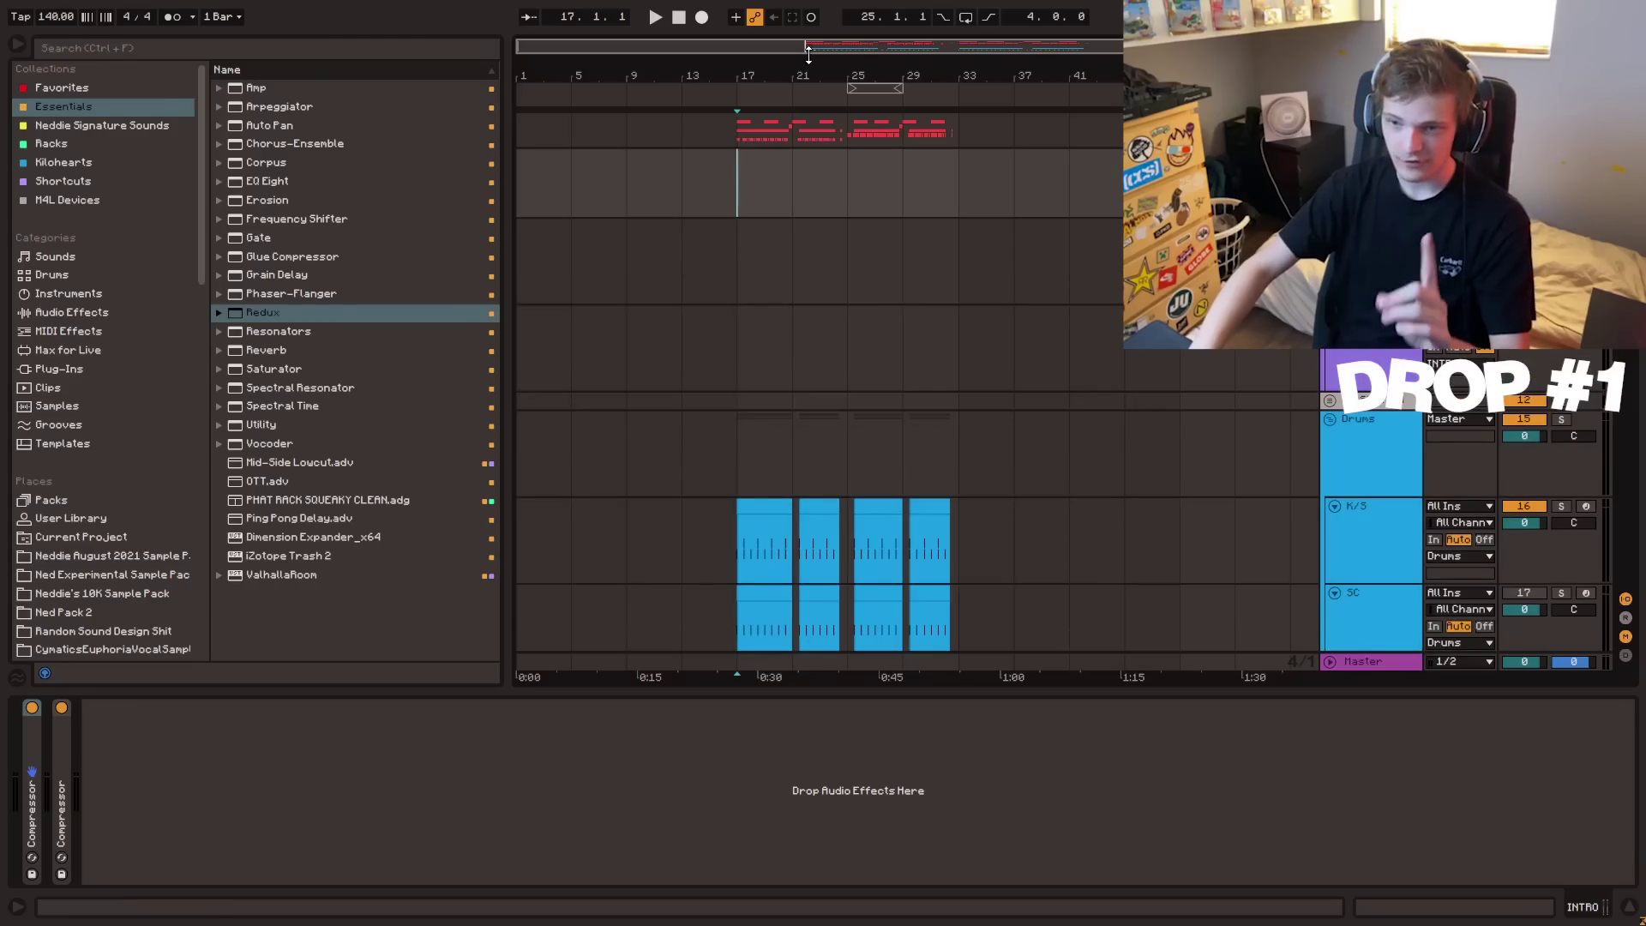
- Add Operator from the favourite instruments to the empty MIDI track in the INTRO group
mouse_move(806, 48)
left_mouse_down()
mouse_move(801, 69)
mouse_move(848, 48)
left_mouse_up()
left_click(763, 224)
key("space")
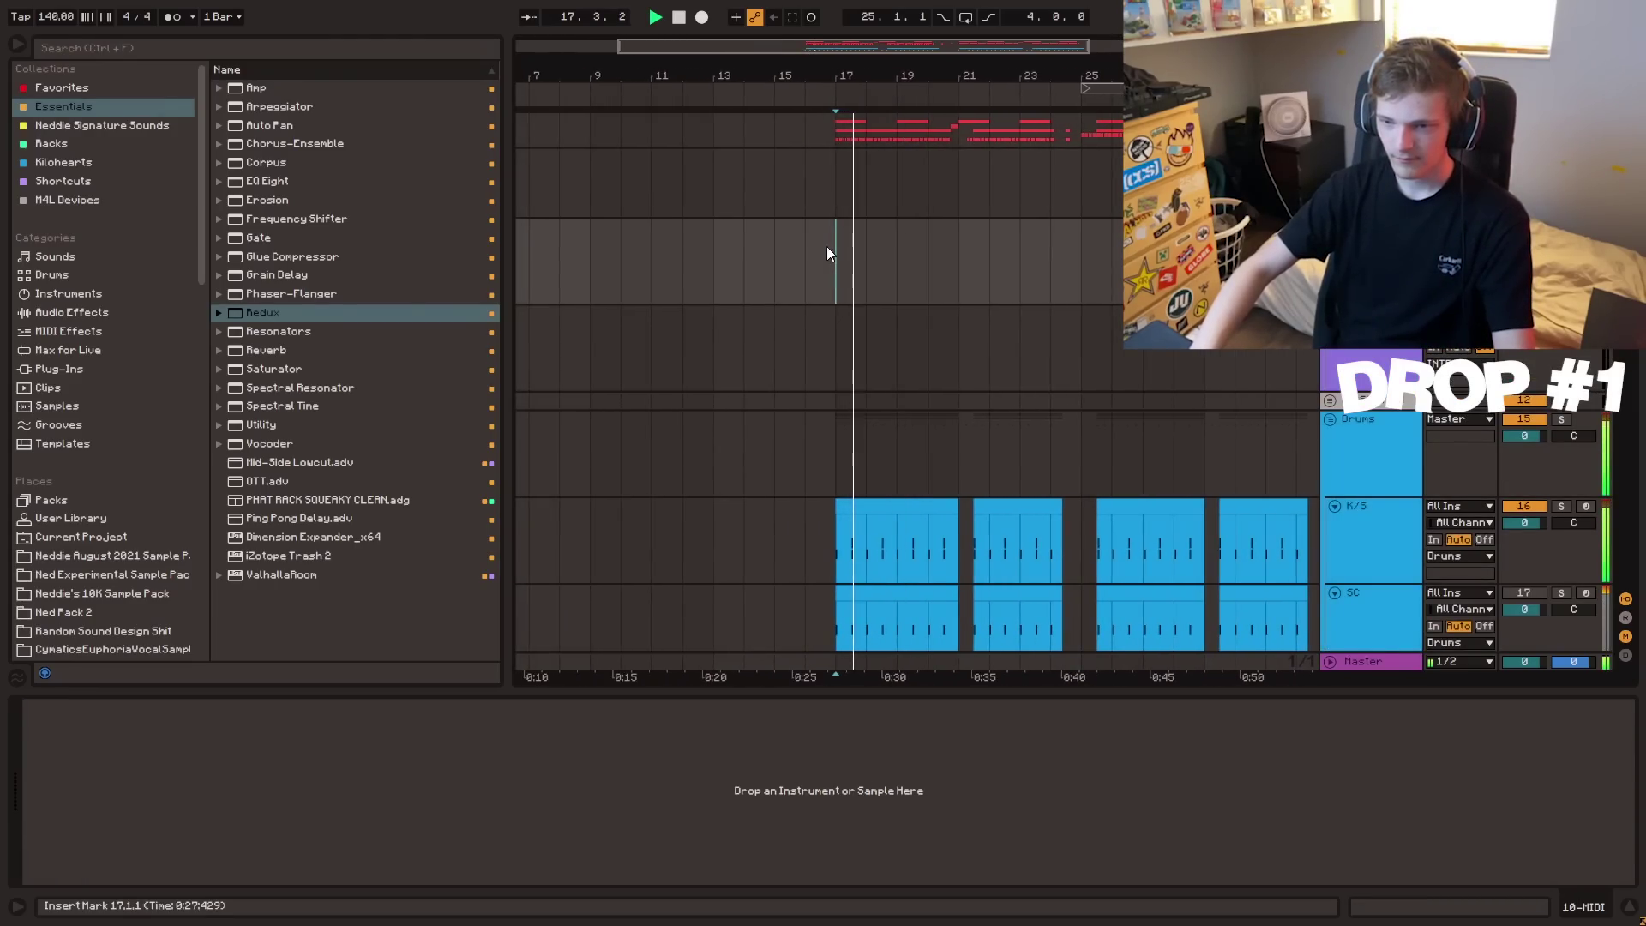
left_click(140, 90)
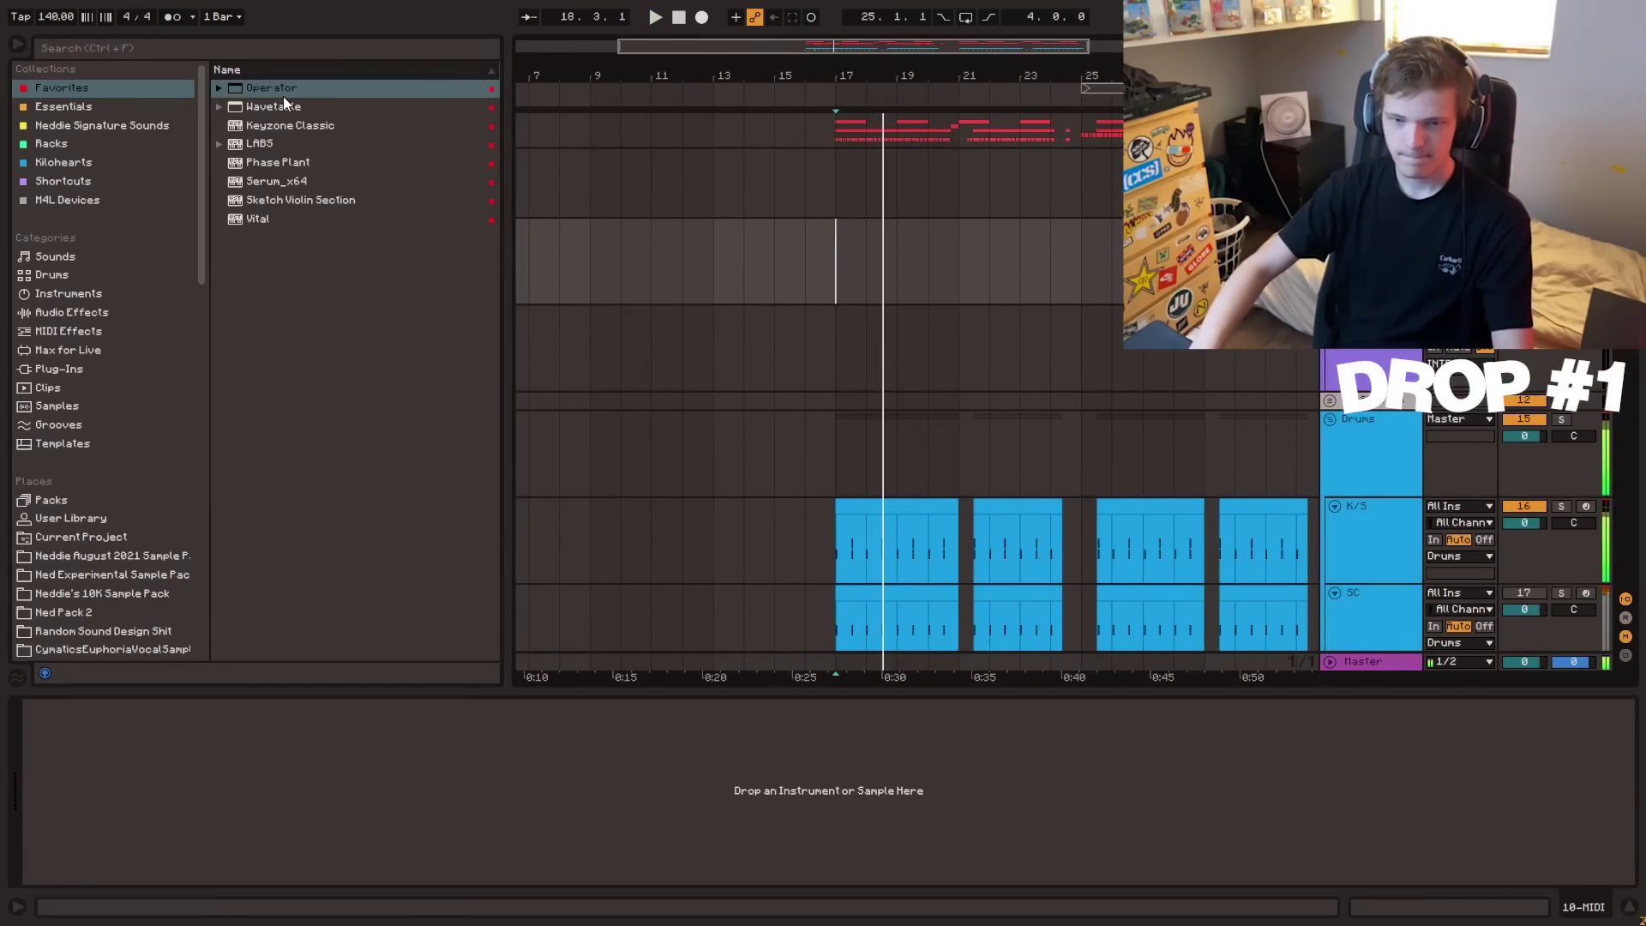
- Create the Operator clip from bar 1 and replace the repeated D3–B♭3 melody notes in bars 3 and 4 with new notes
left_click_drag(873, 41, 771, 44)
left_click(697, 255)
left_click(524, 263)
left_click_drag(525, 264, 754, 265)
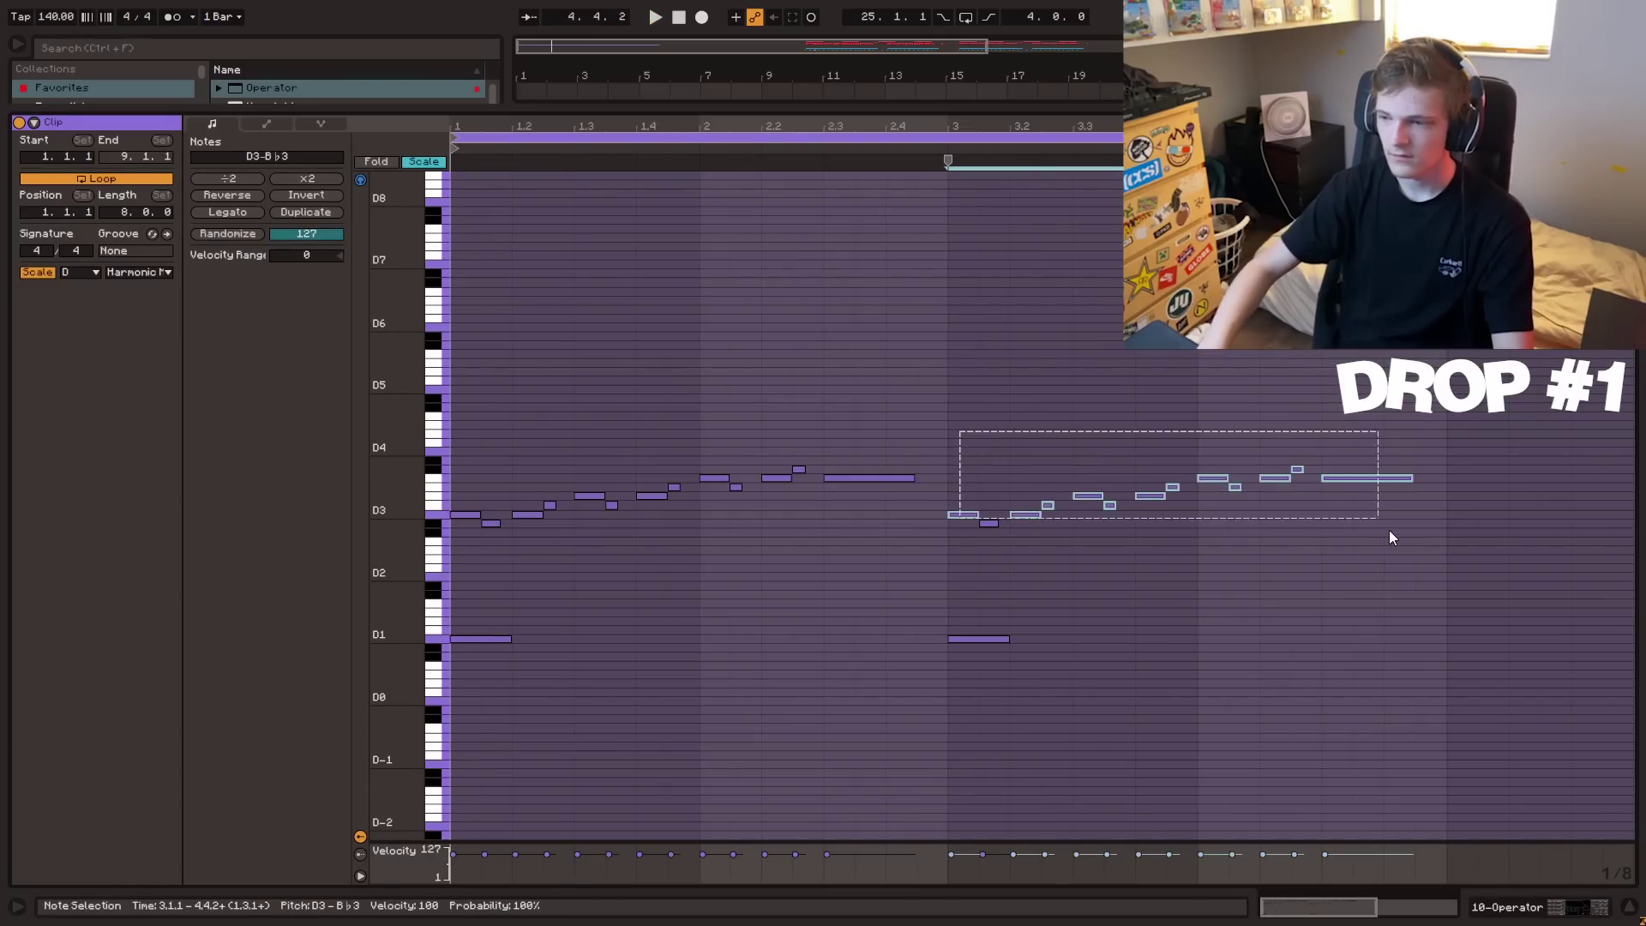
key("Delete")
left_click(963, 477)
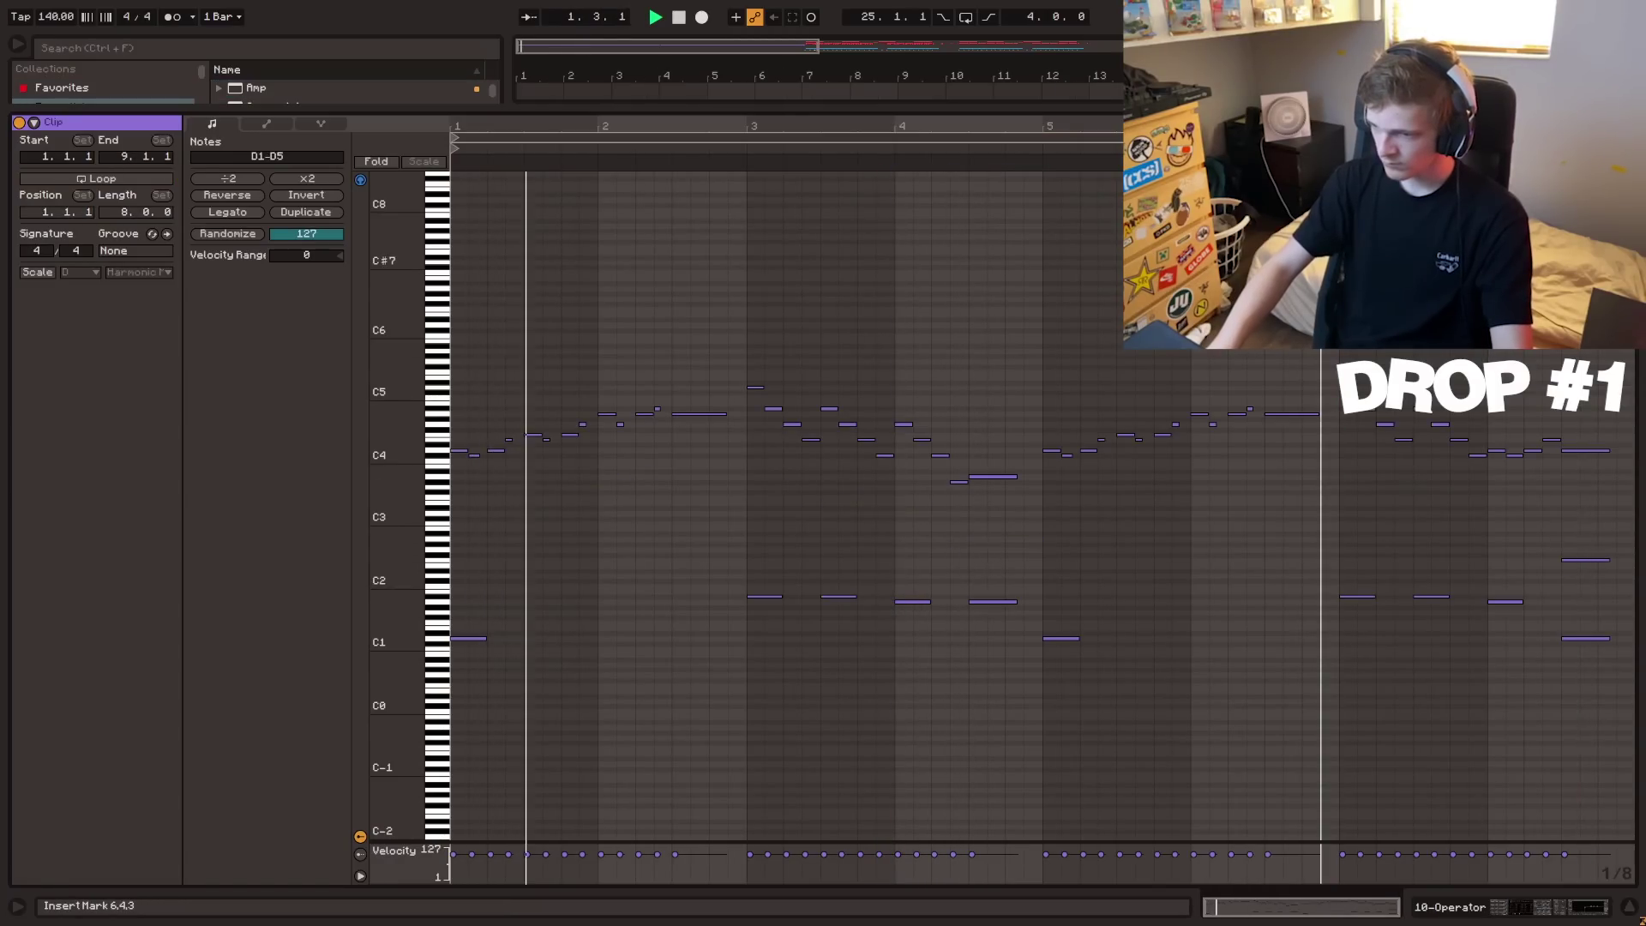
- Delete the second Operator melody clip from bar 9 to bar 17, keeping the eight-bar clip starting at bar 1
key("ctrl+alt+l")
scroll(657, 441, "up", 1)
scroll(717, 294, "down", 5)
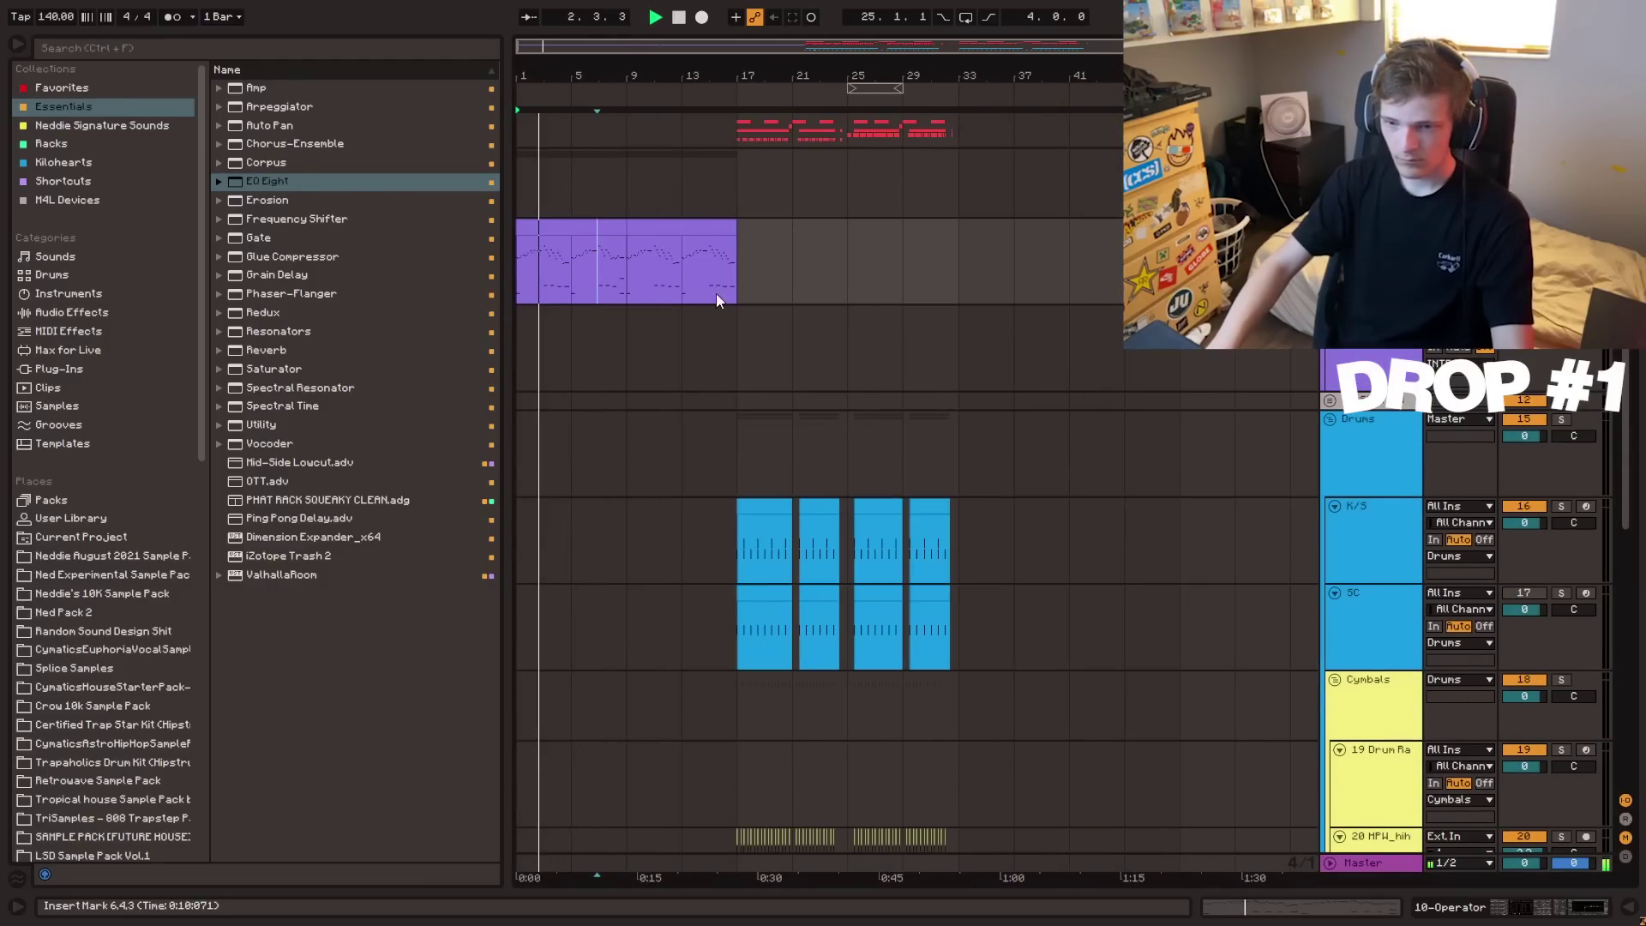
left_click(676, 282)
left_click(660, 226)
scroll(668, 225, "up", 5)
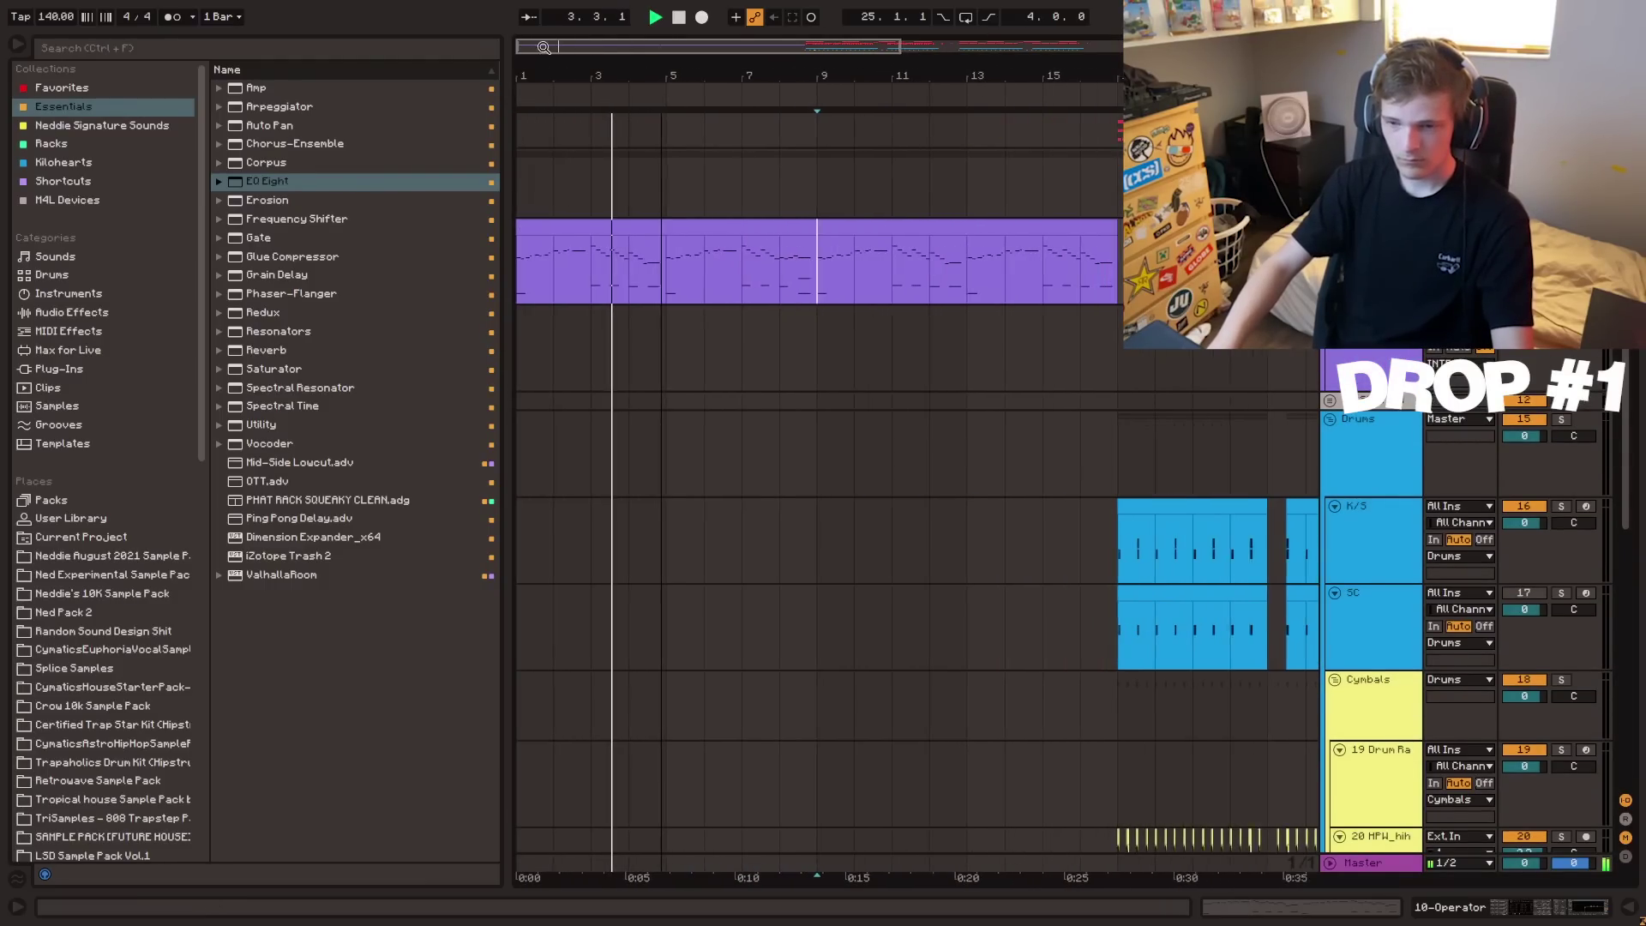
left_click(846, 221)
key("Delete")
left_click(735, 222)
left_click_drag(672, 64, 720, 72)
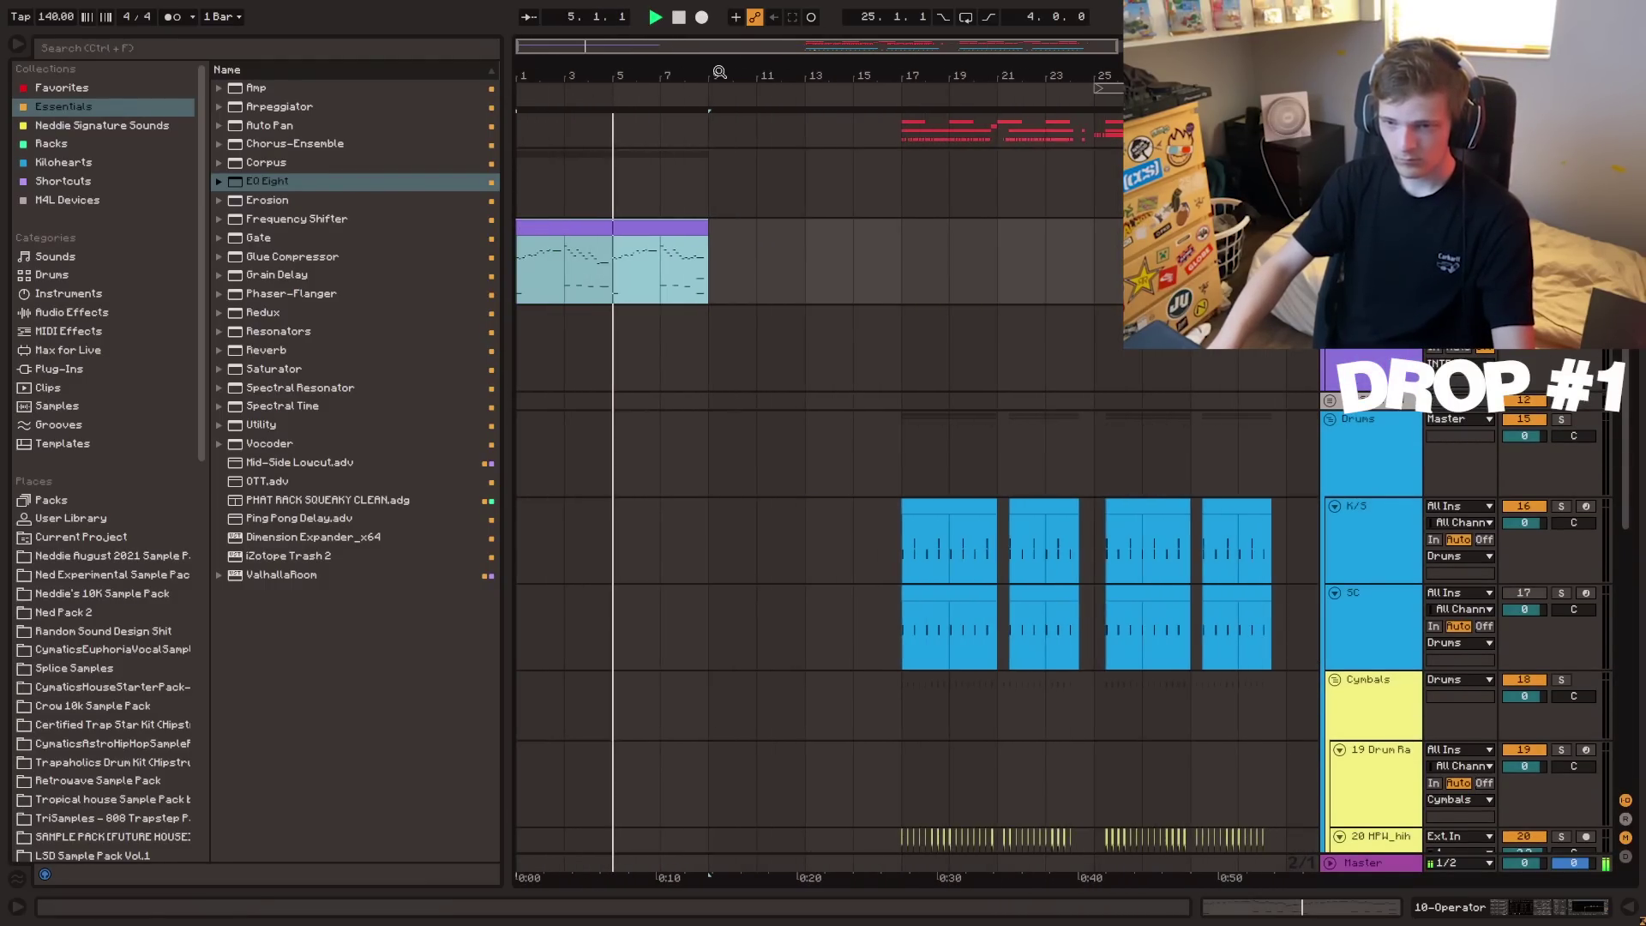
- Stop at the end of the melody clip and play the drop from bar 17
left_click(928, 255)
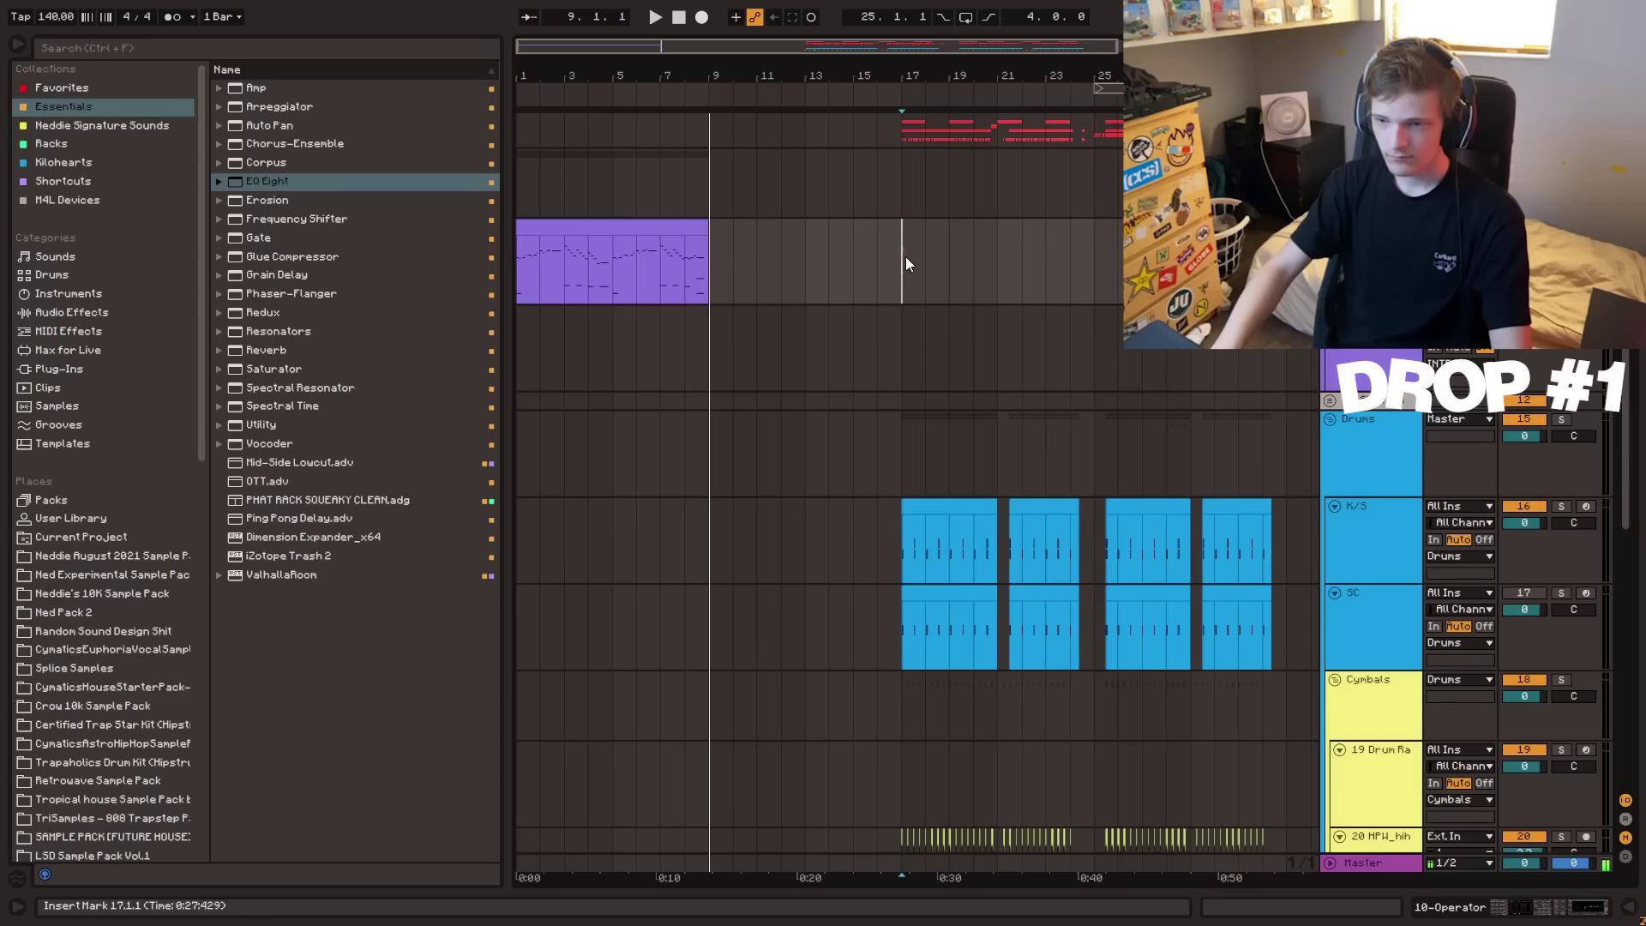
key("space")
key("space")
left_click_drag(869, 52, 870, 48)
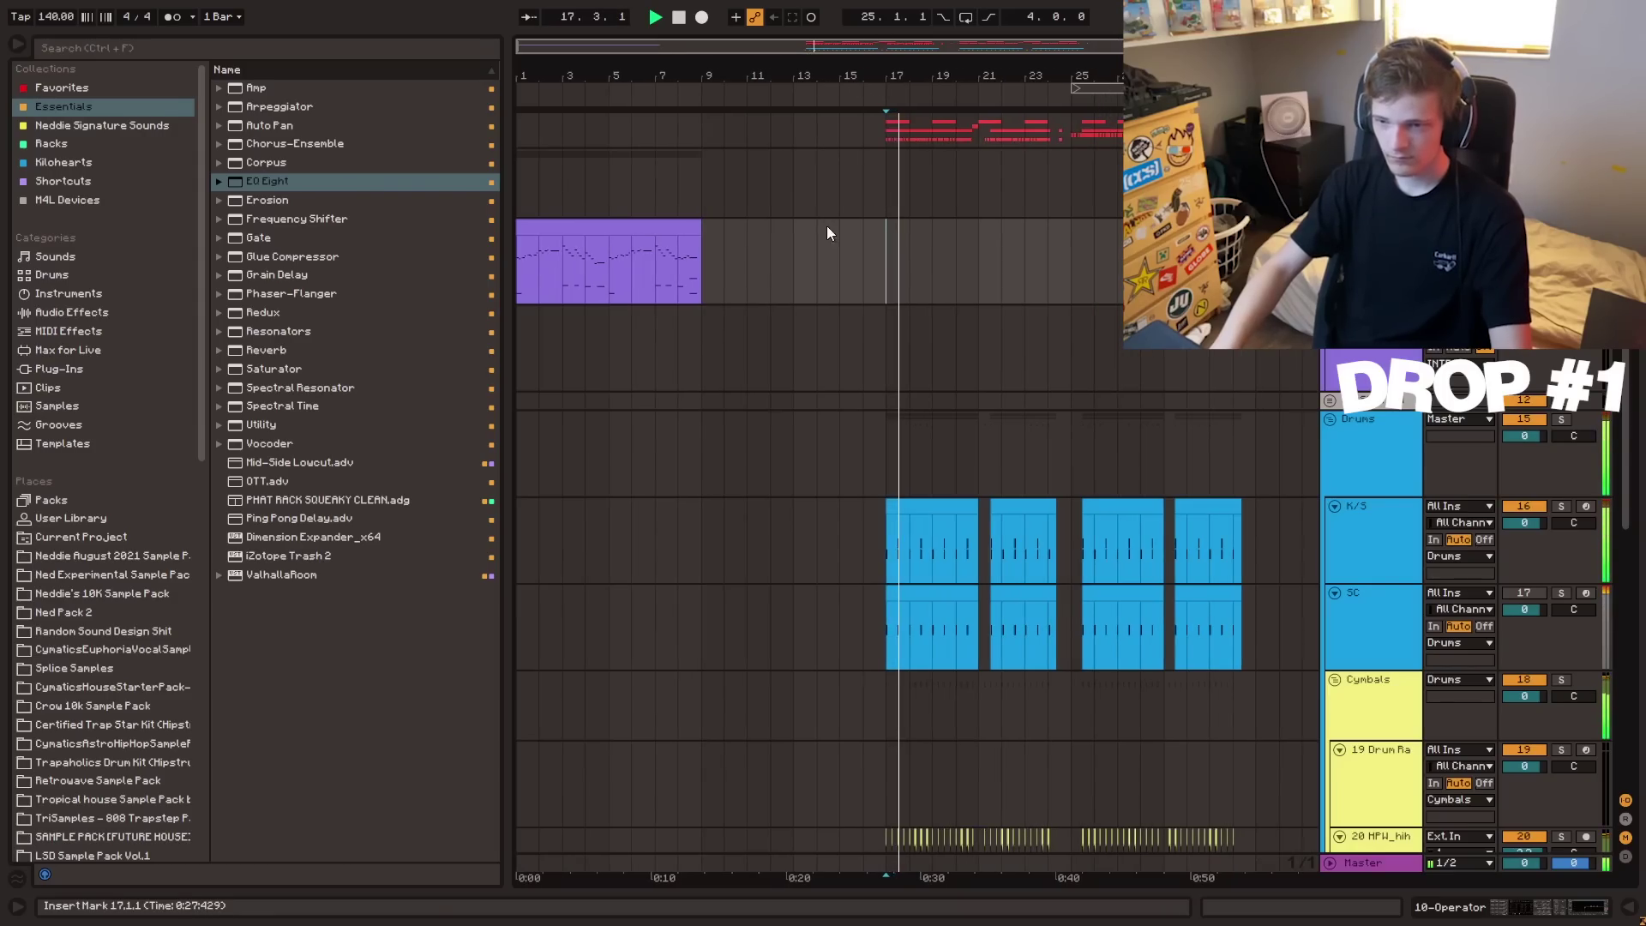
- Insert eight bars of silence at the start of the arrangement so the Operator clip begins at bar 9
left_click(676, 240)
left_click(657, 228)
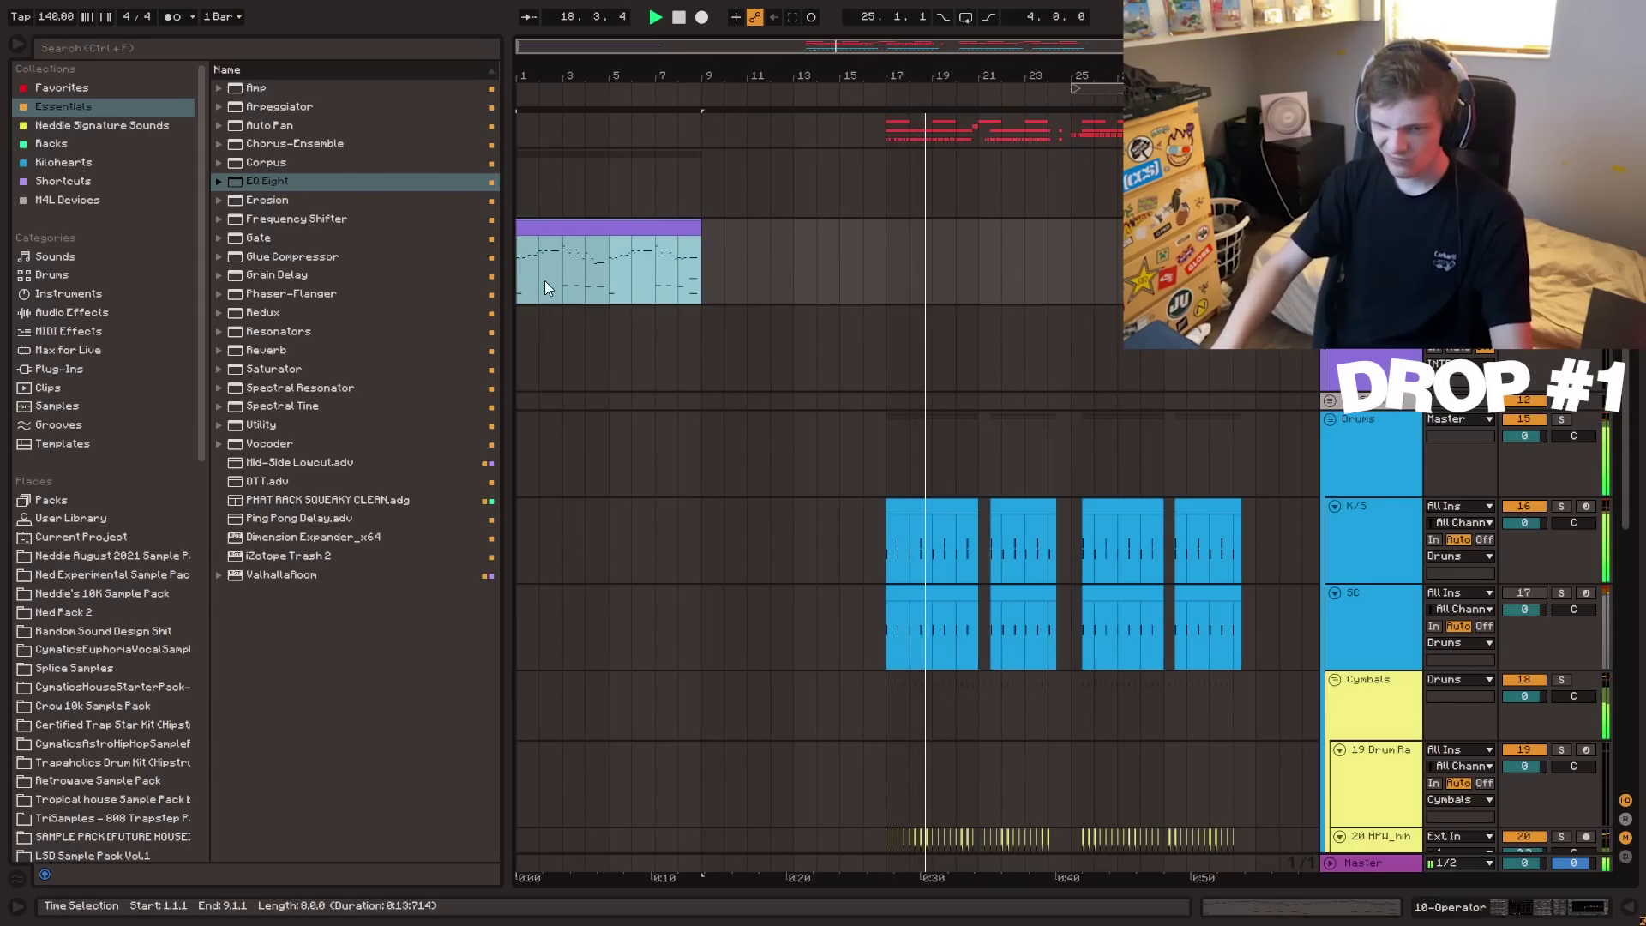
left_click(687, 274, "shift")
key("ctrl+i")
left_click(707, 282)
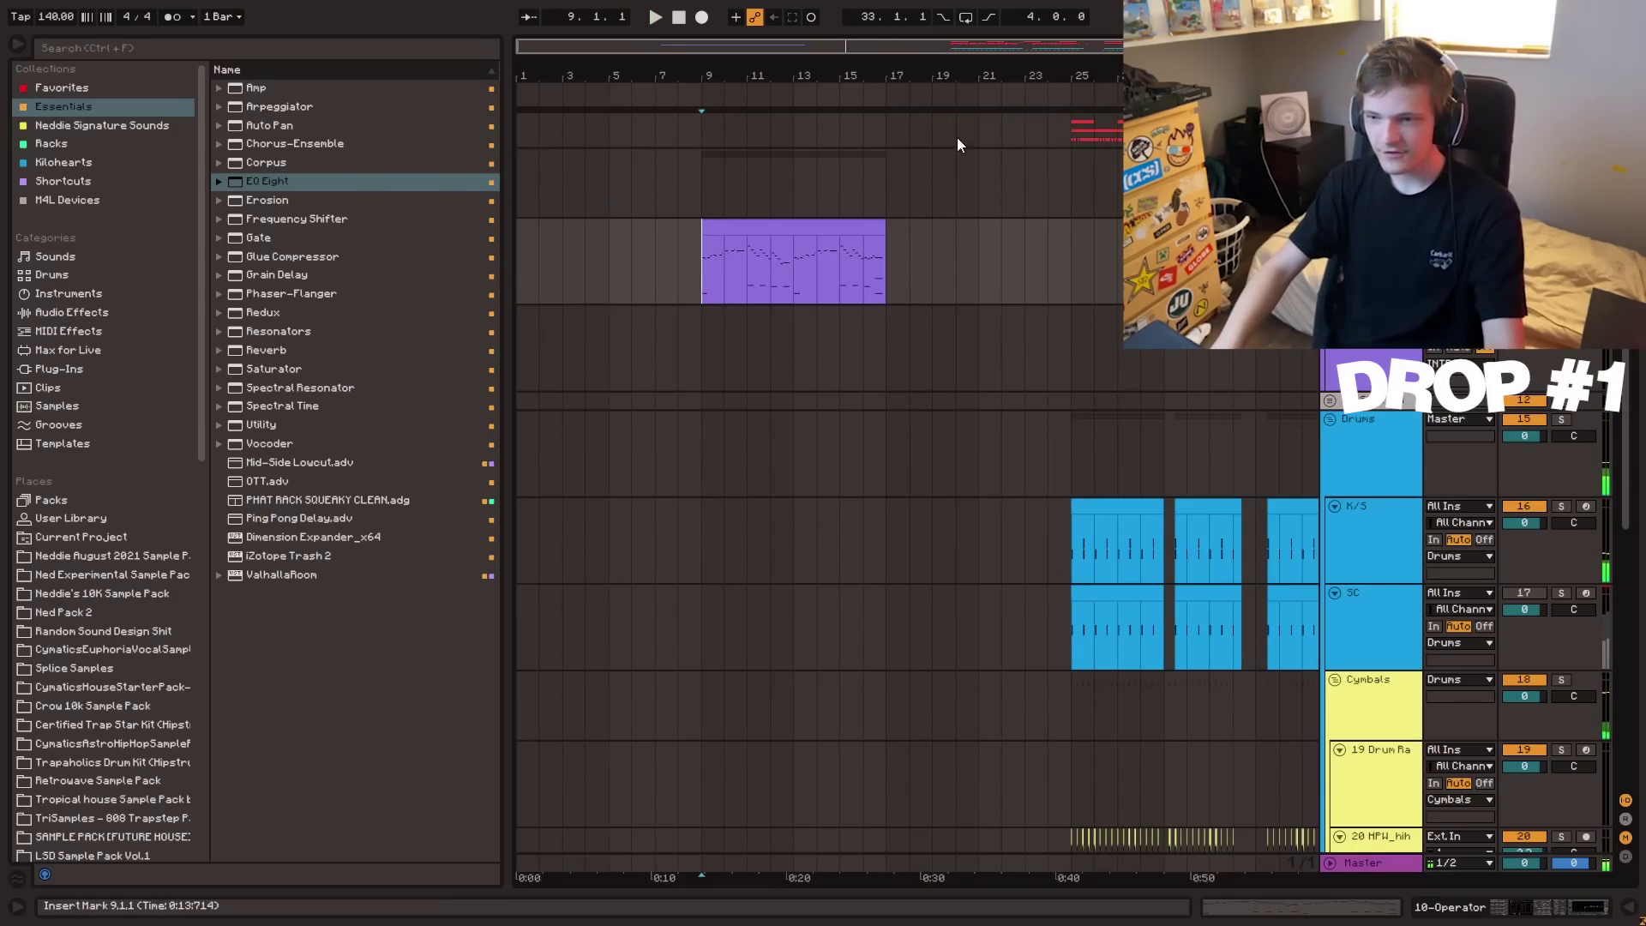
- Play the intro Operator melody from bar 9 to the clip's end at bar 17
key("space")
mouse_move(860, 76)
left_mouse_down()
mouse_move(860, 60)
mouse_move(844, 95)
left_mouse_up()
left_click(774, 264)
left_click_drag(777, 44, 752, 36)
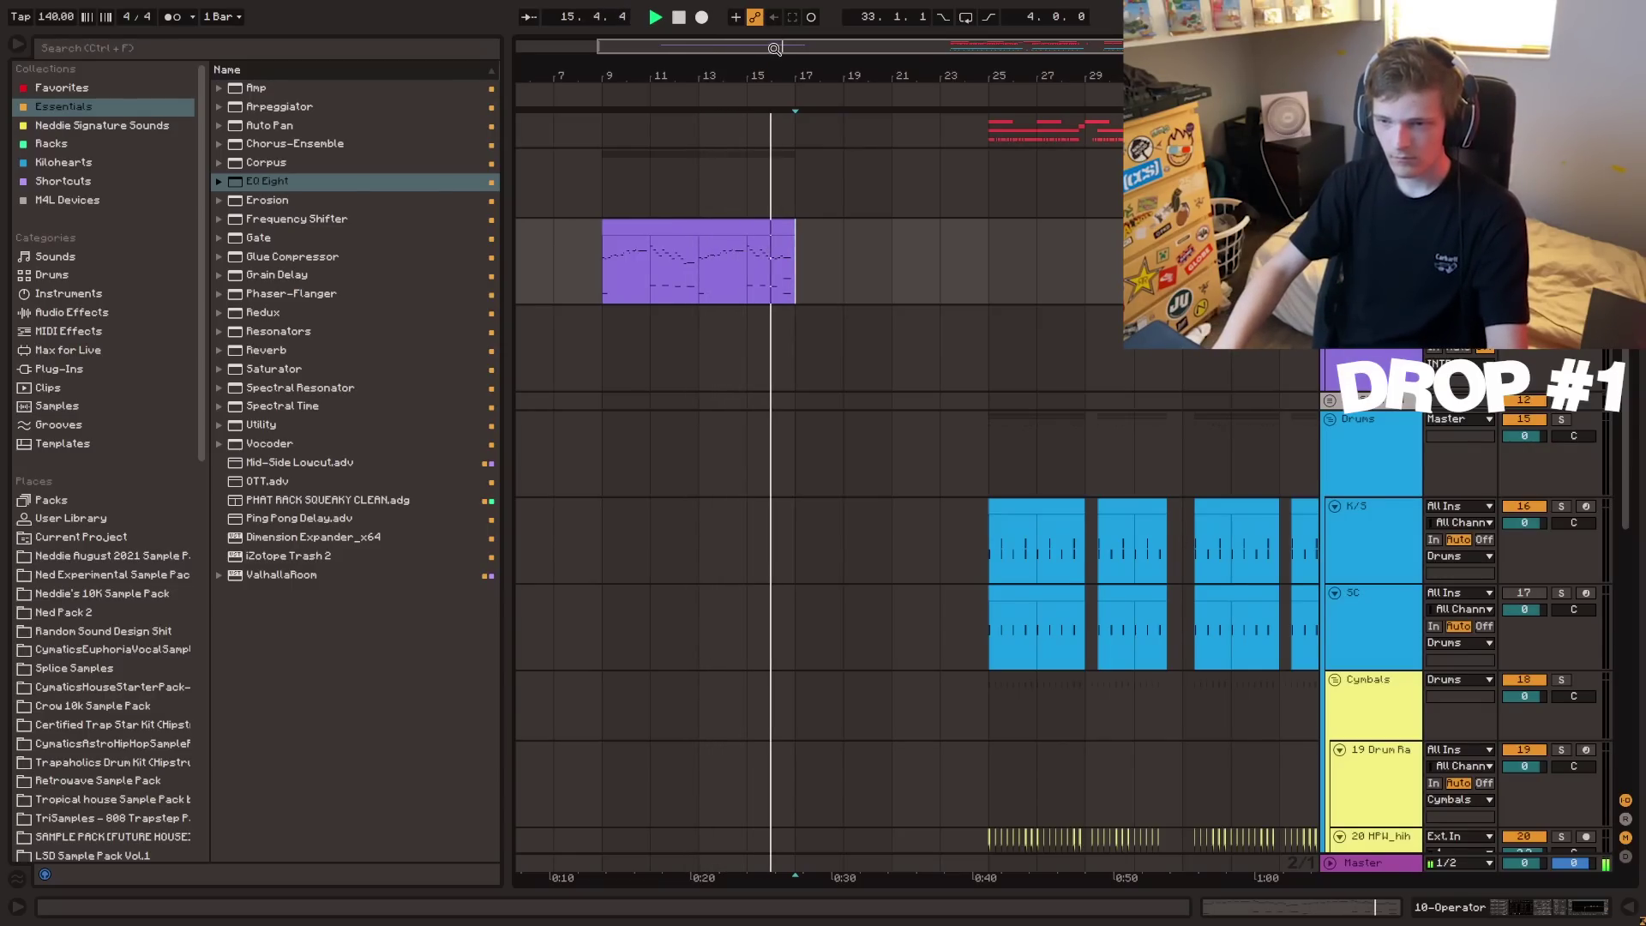
left_click_drag(775, 46, 777, 61)
double_click(788, 282)
left_click(764, 251)
left_click(764, 228)
key("space")
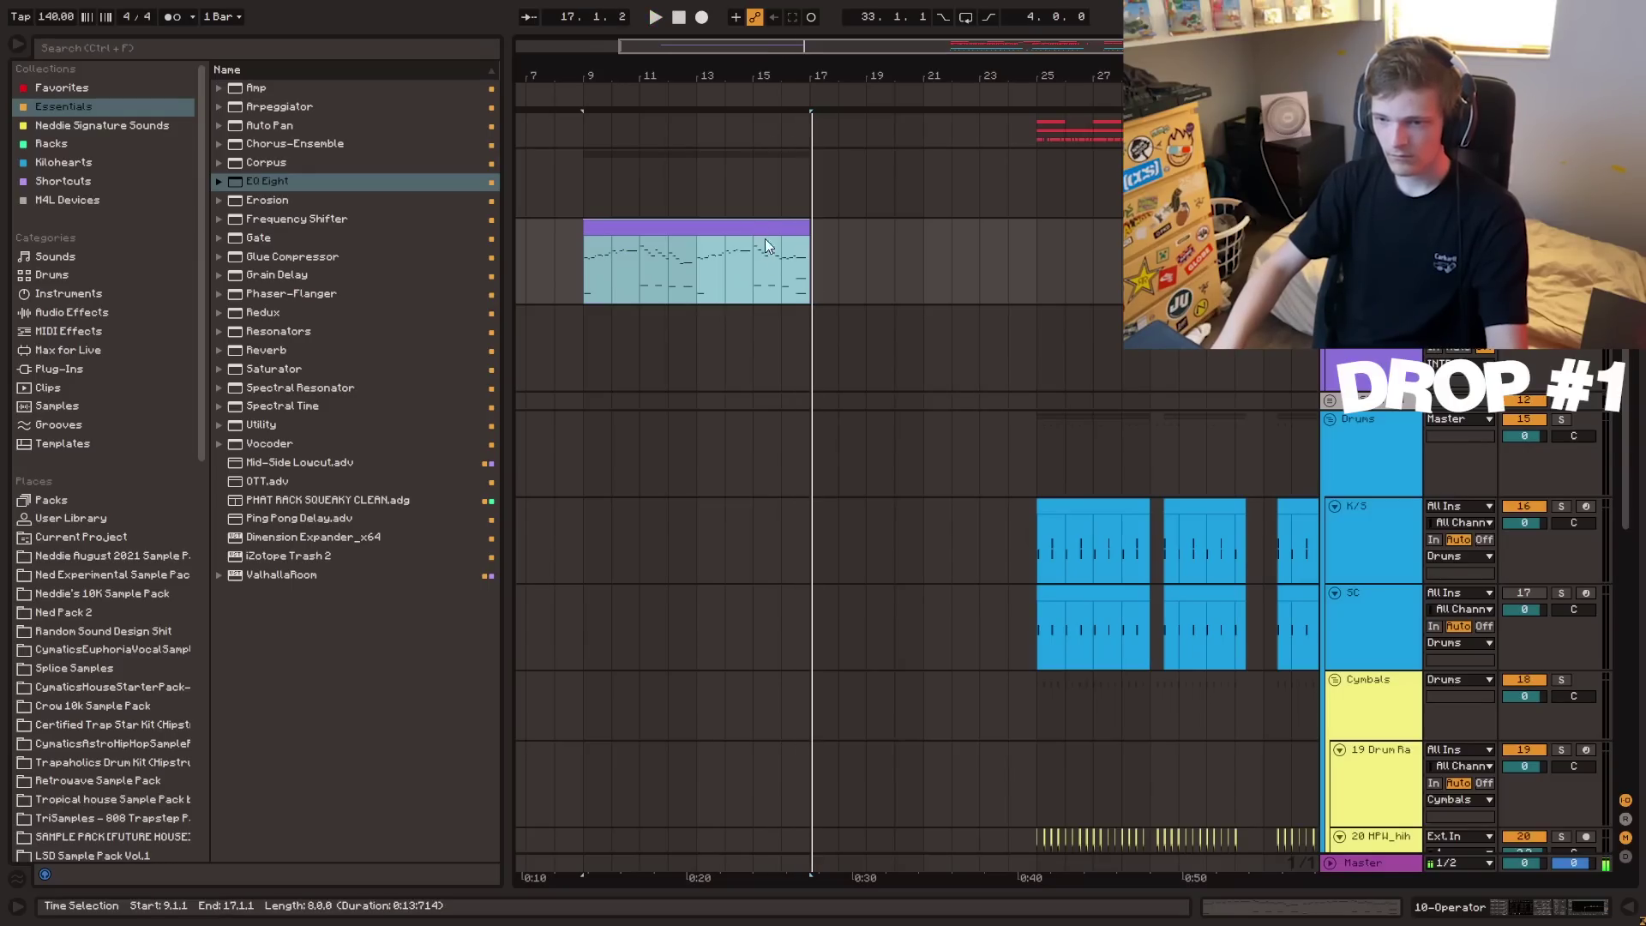
- Open the Operator melody clip, examine the F2 note in its closing chord and replay the ending
left_click(761, 239)
left_click(763, 226)
double_click(764, 226)
key("space")
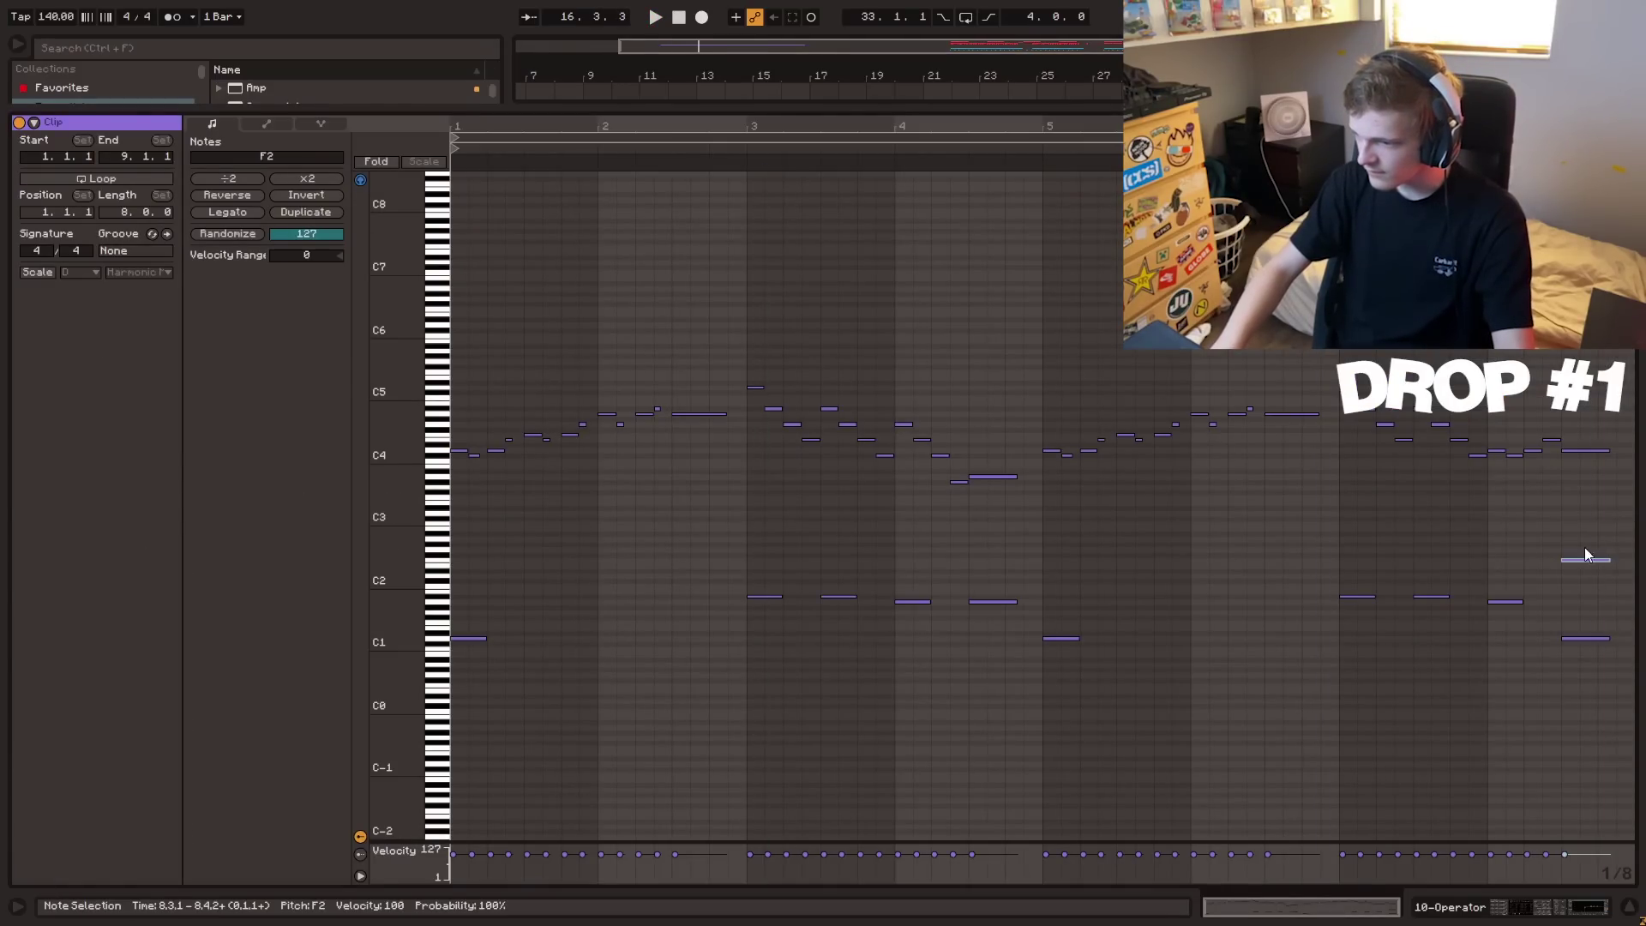
key("ctrl+alt+l")
key("space")
- Duplicate the Operator melody clip to bars 17–25 and insert a new MIDI track below it
left_click(705, 228)
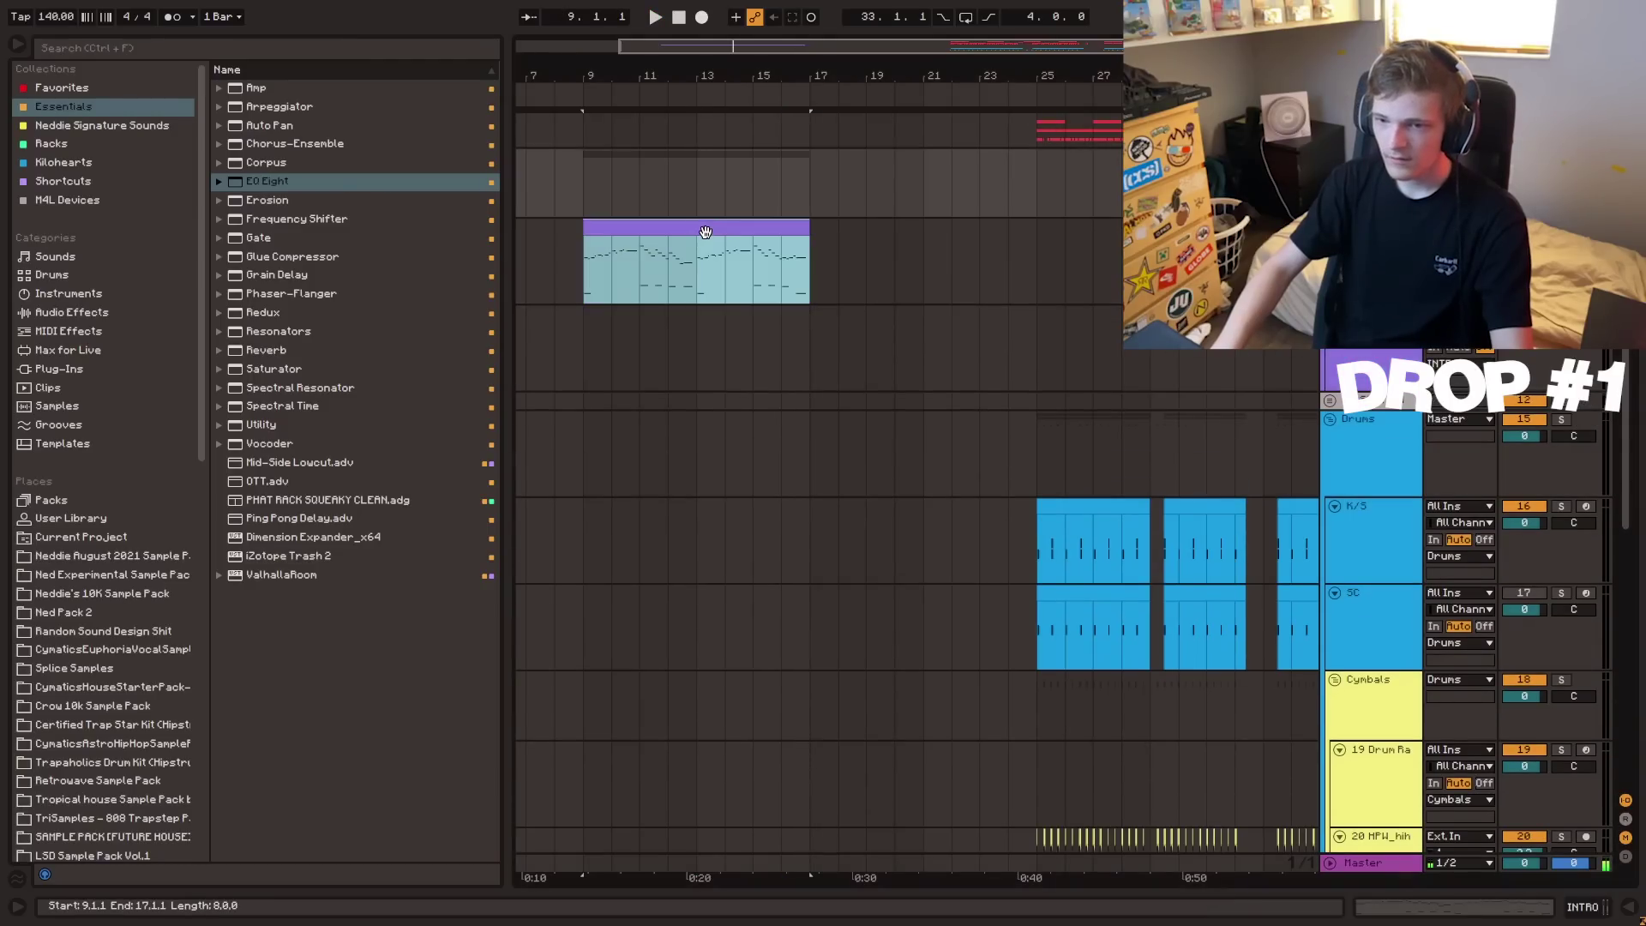
key("ctrl+d")
left_click(841, 262)
key("ctrl+shift+t")
- Load Keyzone Classic onto the new MIDI track below the Operator track
left_click(807, 340)
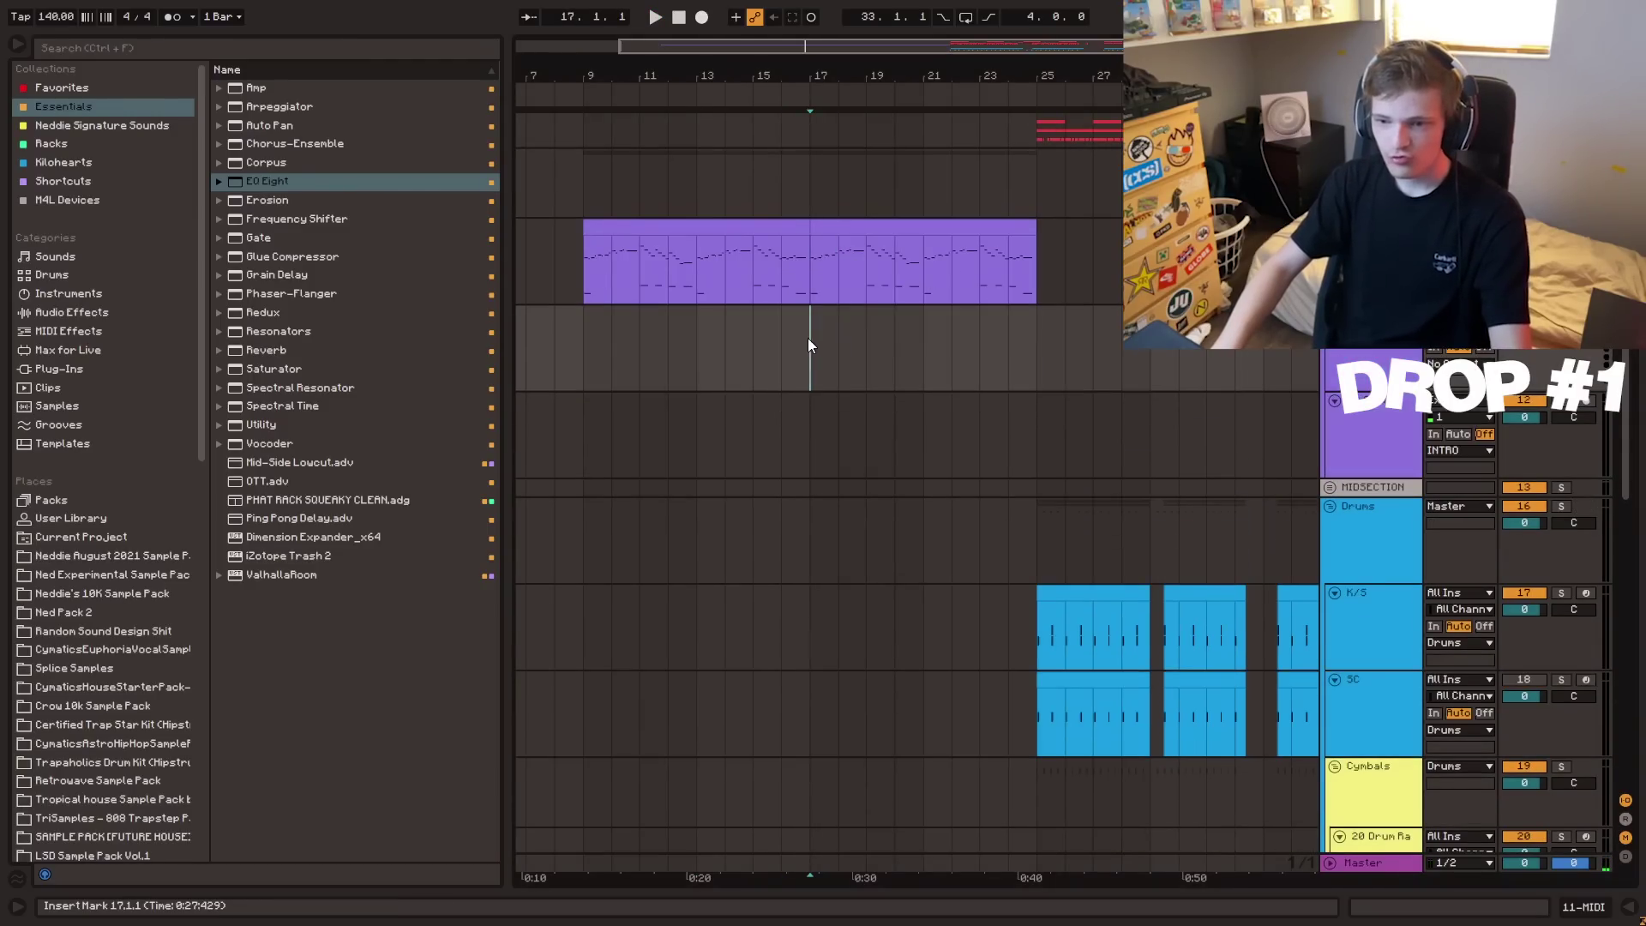
left_click(61, 88)
left_click(323, 125)
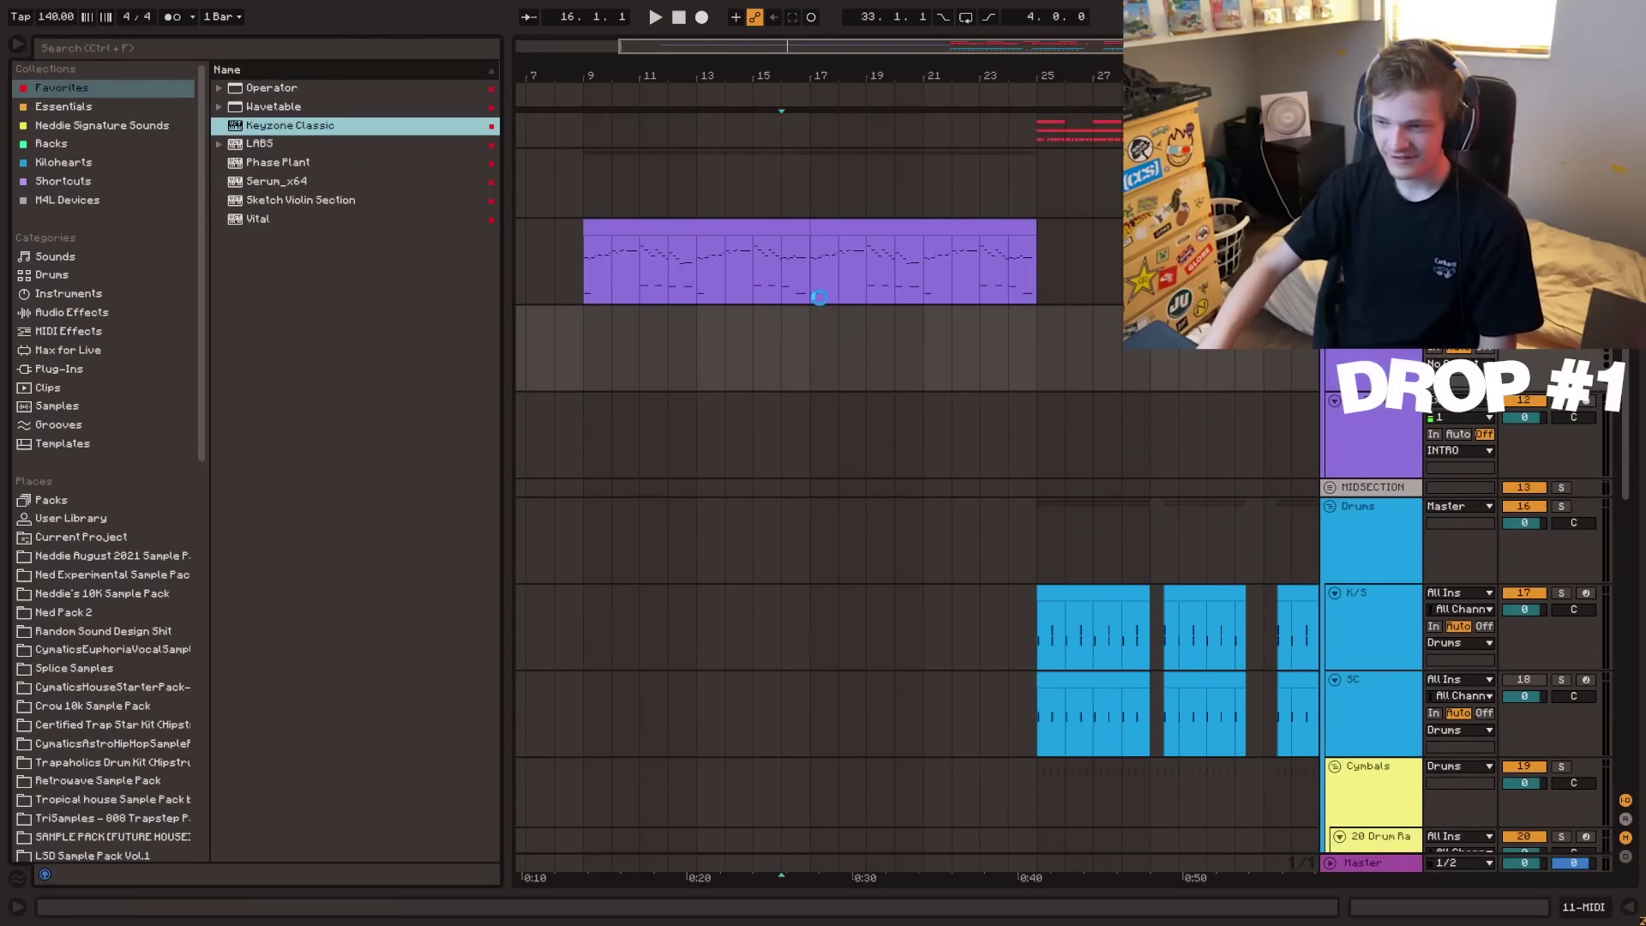
- Transpose the octave pair at 1.2.1 in the Keyzone Classic clip down five semitones to A0 and A1, and play the result
left_click(470, 620)
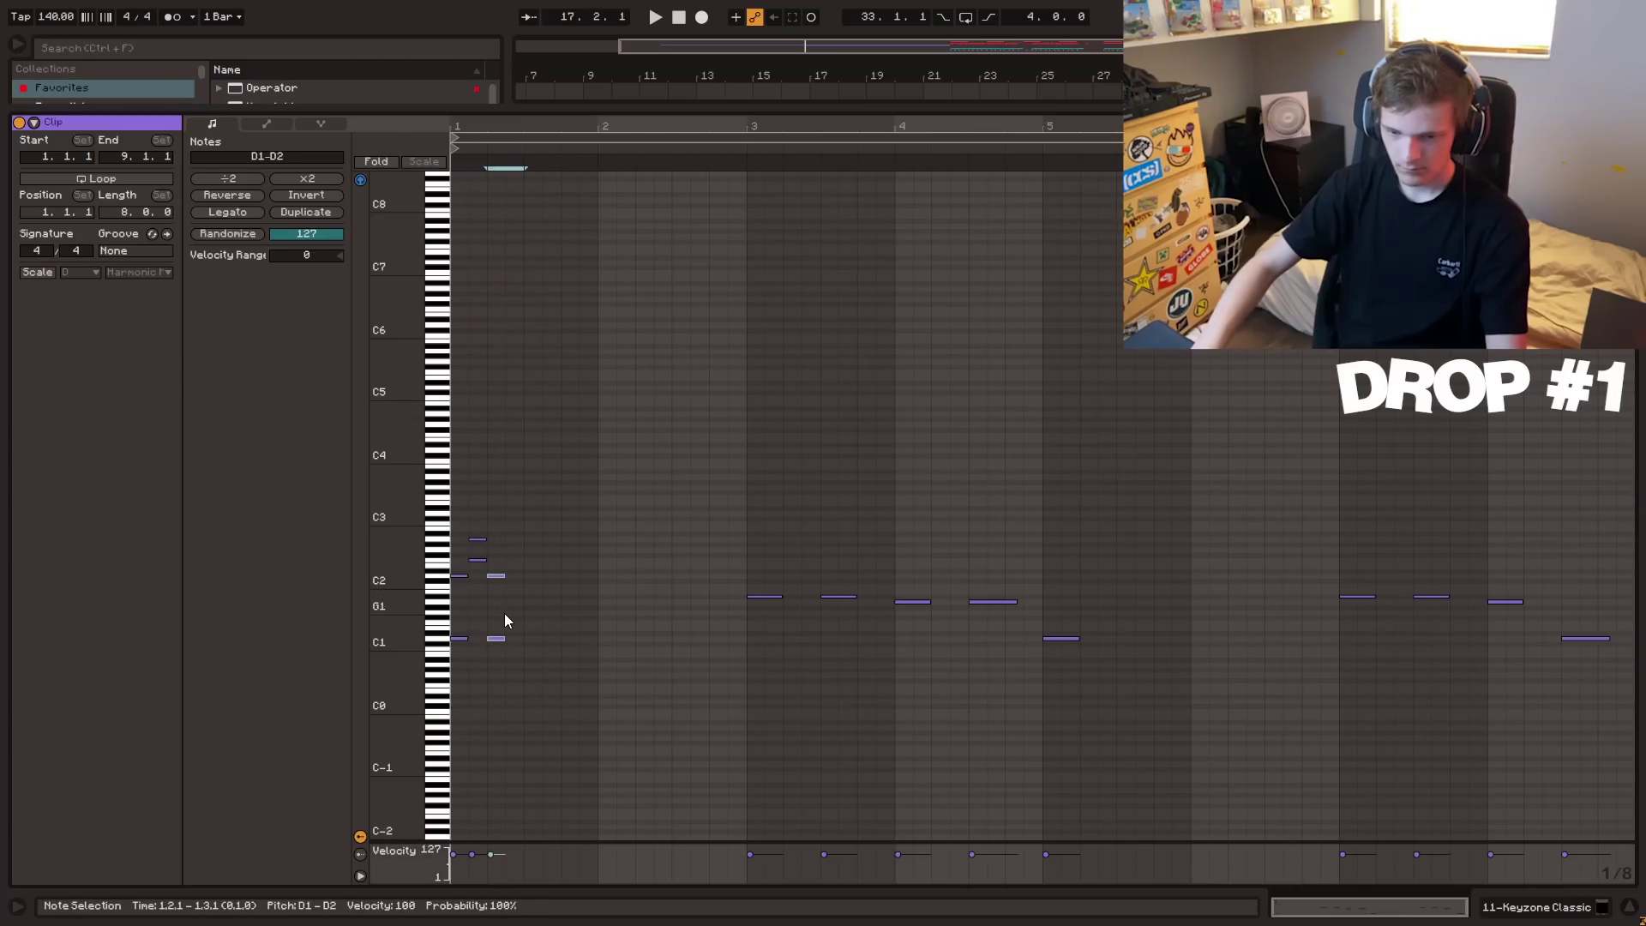
key("Down")
key("Down")
key("Down")
key("Down")
key("Down")
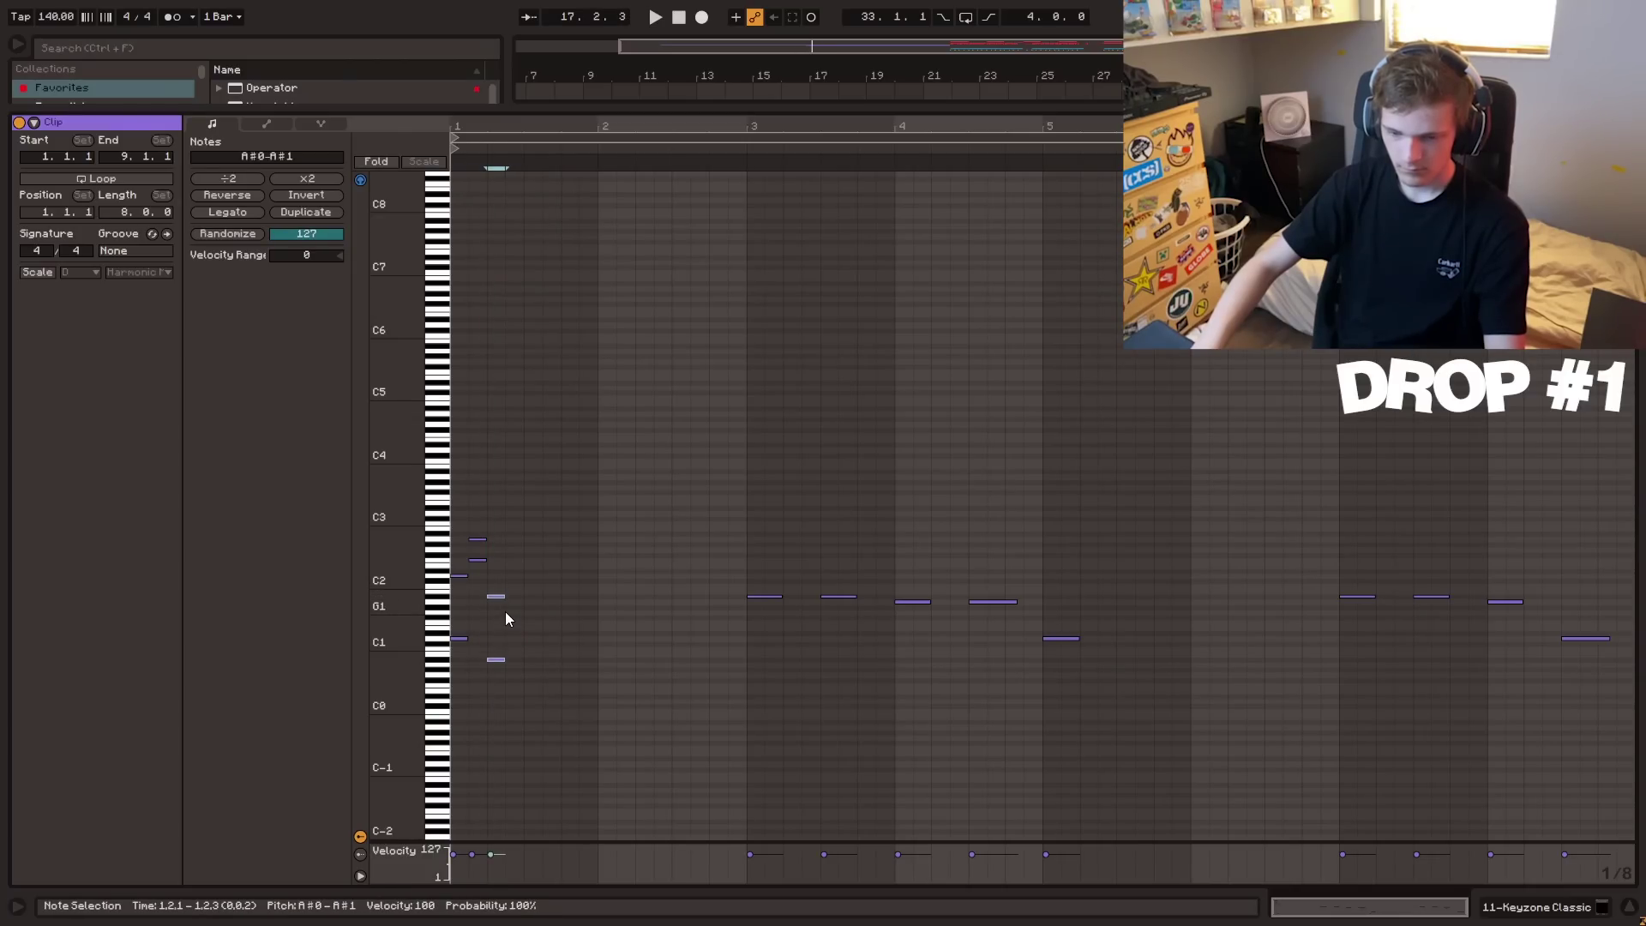
key("space")
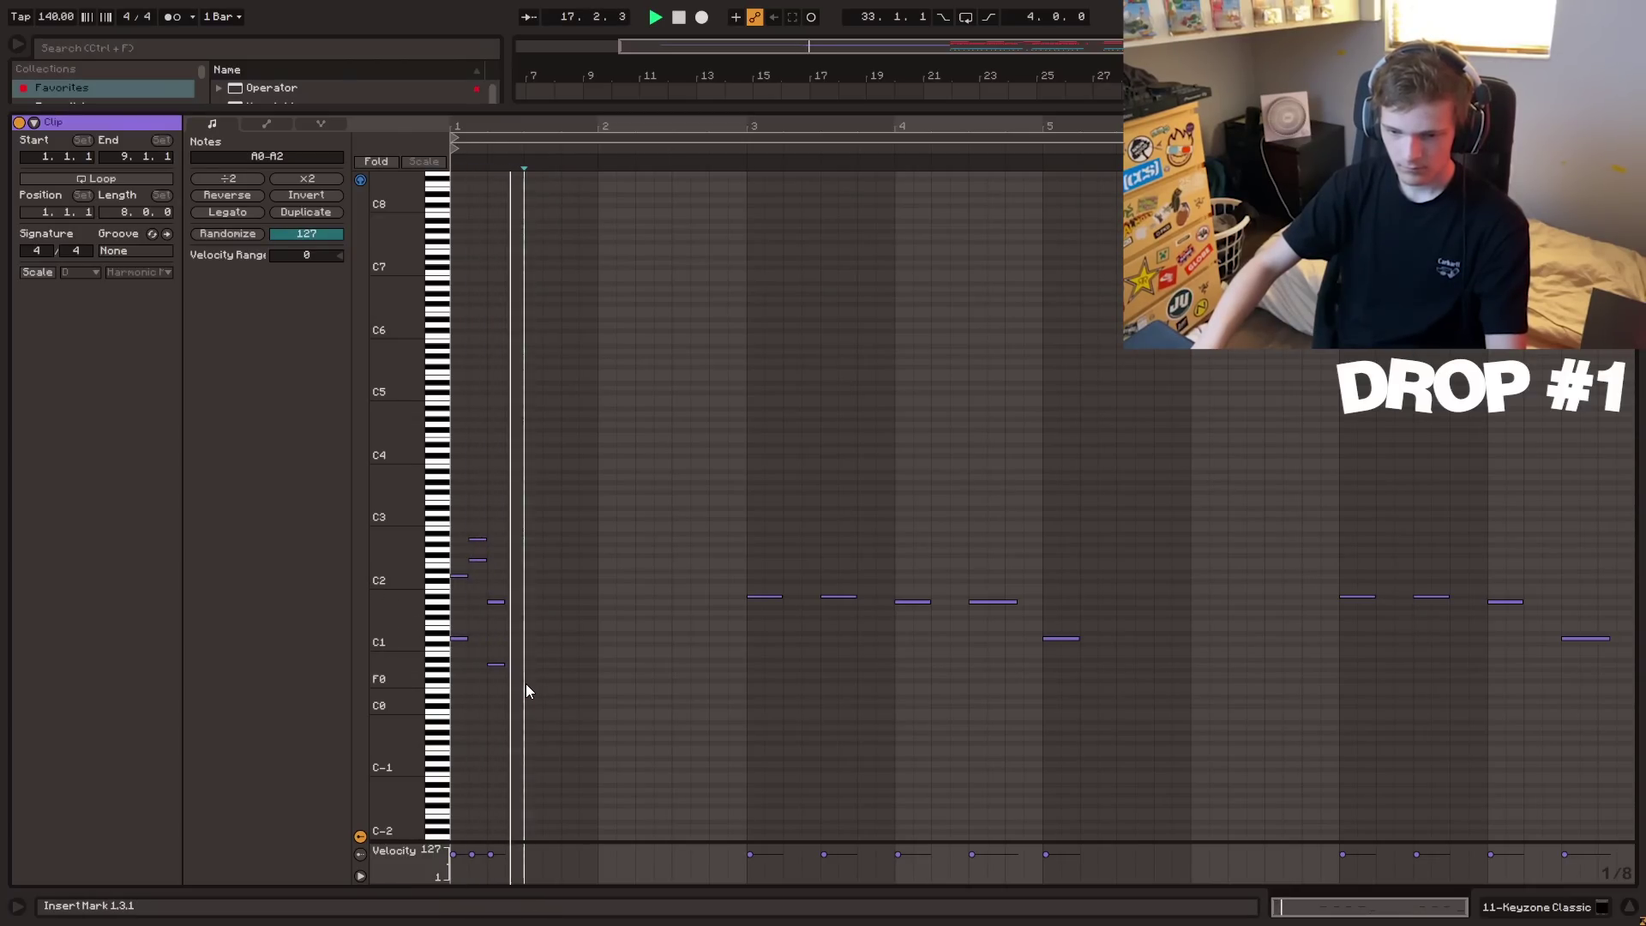
key("space")
left_click(506, 691)
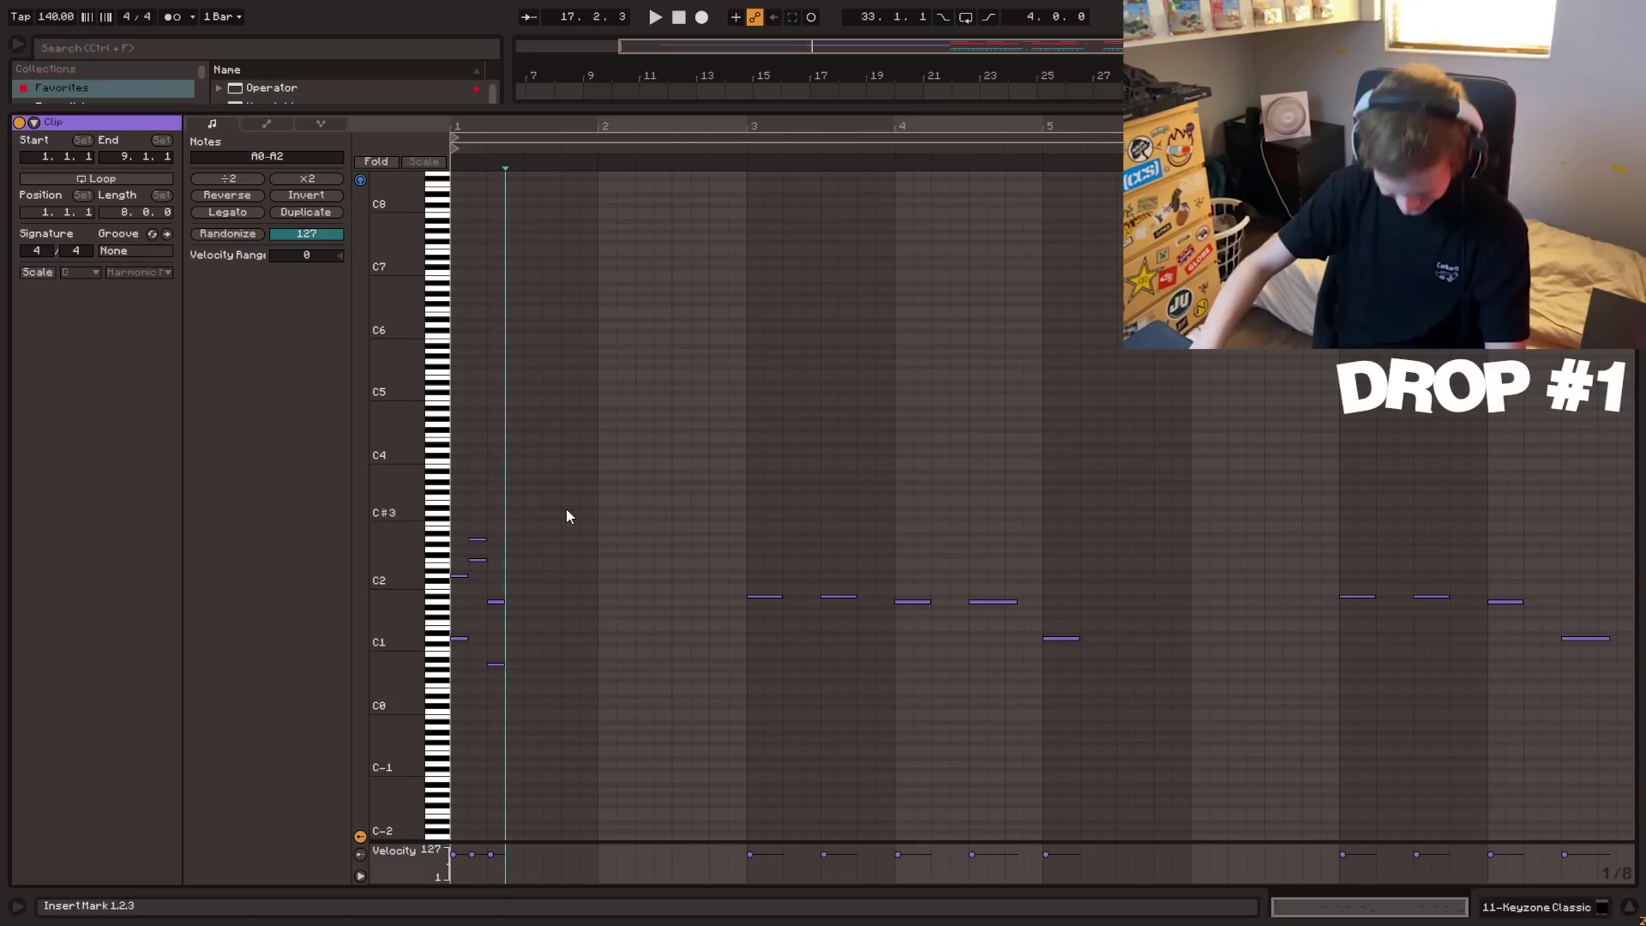
- Return to the arrangement, review Keyzone Classic's Keyzone Piano settings during playback and close the plug-in window
left_click(906, 110)
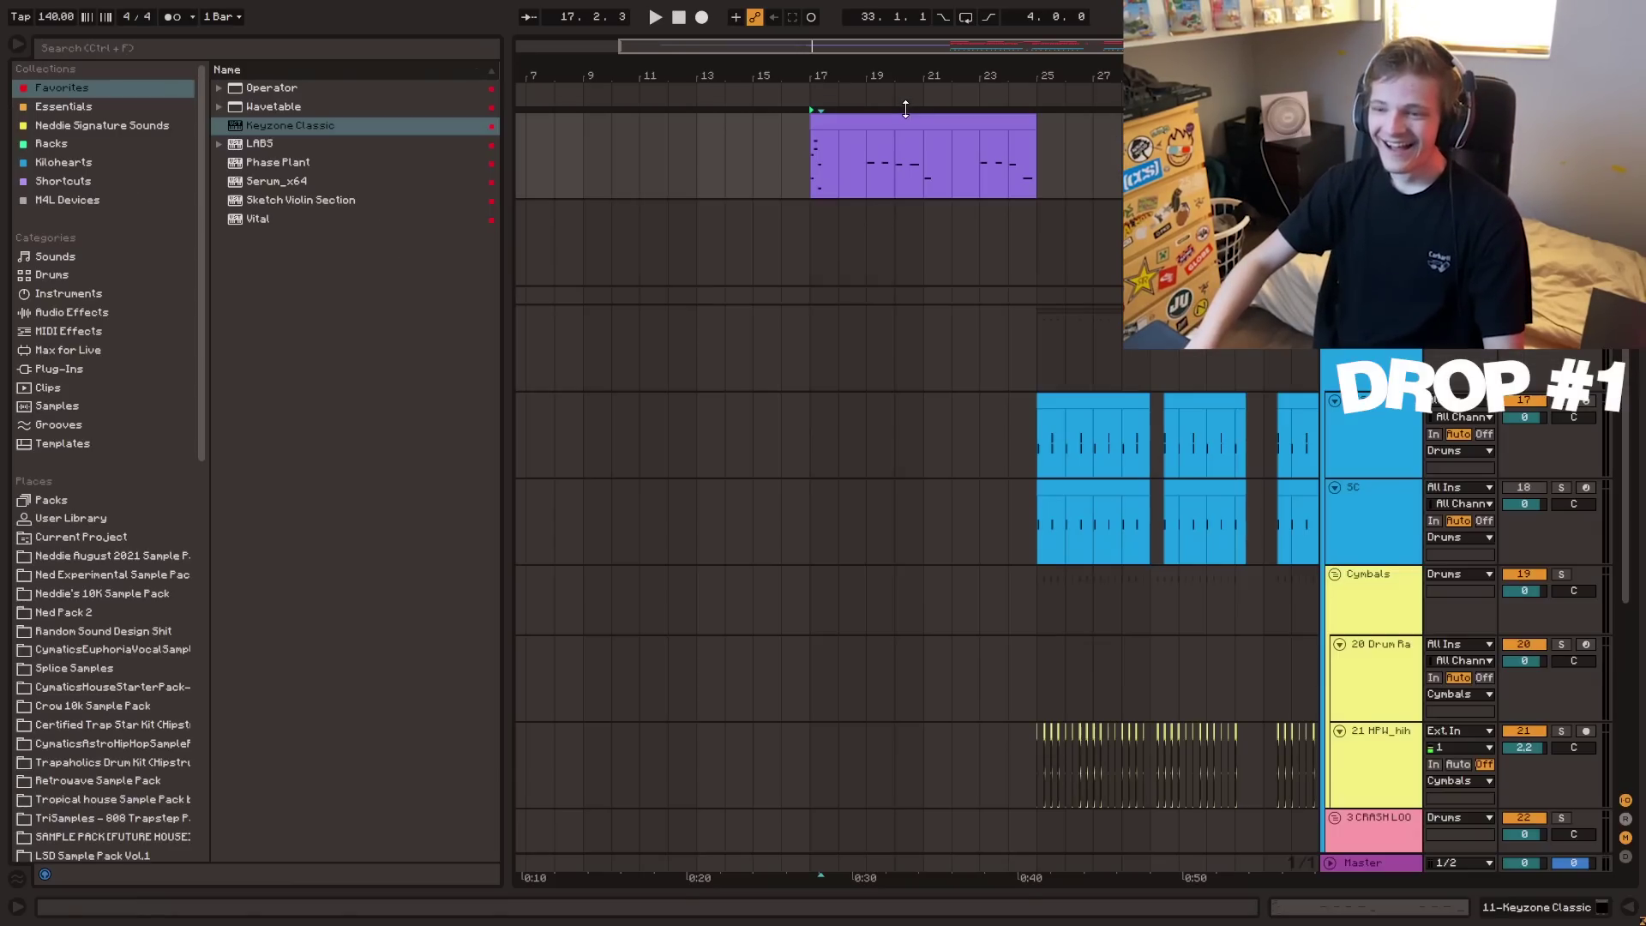
key("shift+Tab")
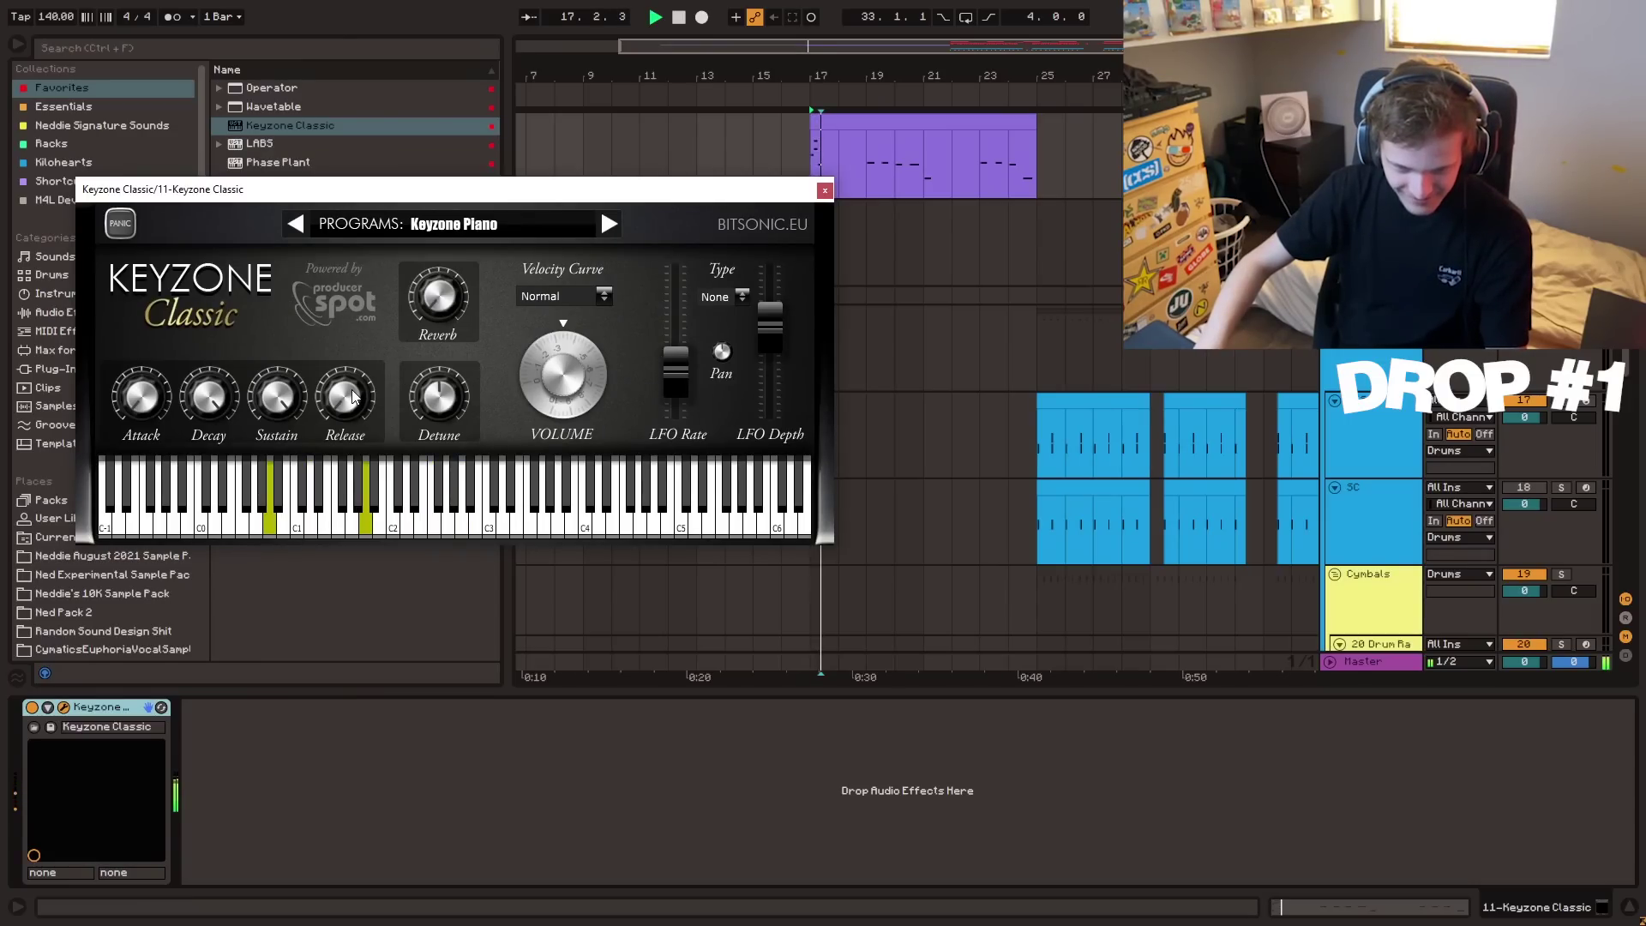
left_click(825, 191)
- Play the combined Operator and piano section from bar 17 towards the drop at bar 25
left_click(858, 125)
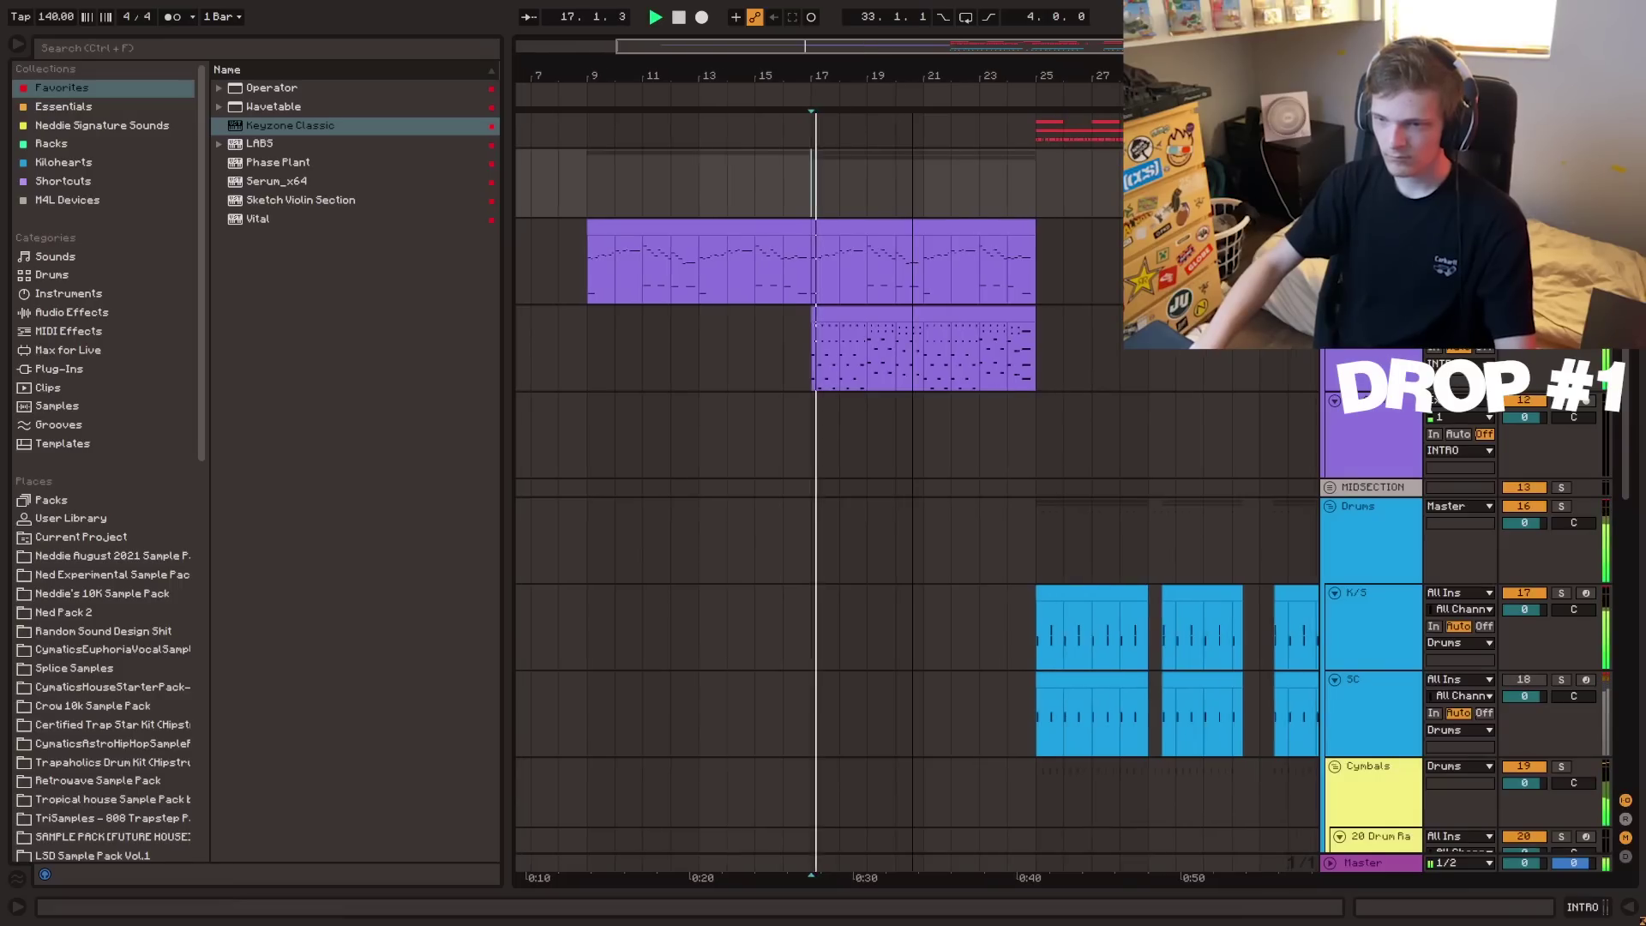
scroll(917, 135, "down", 1)
left_click(1015, 133)
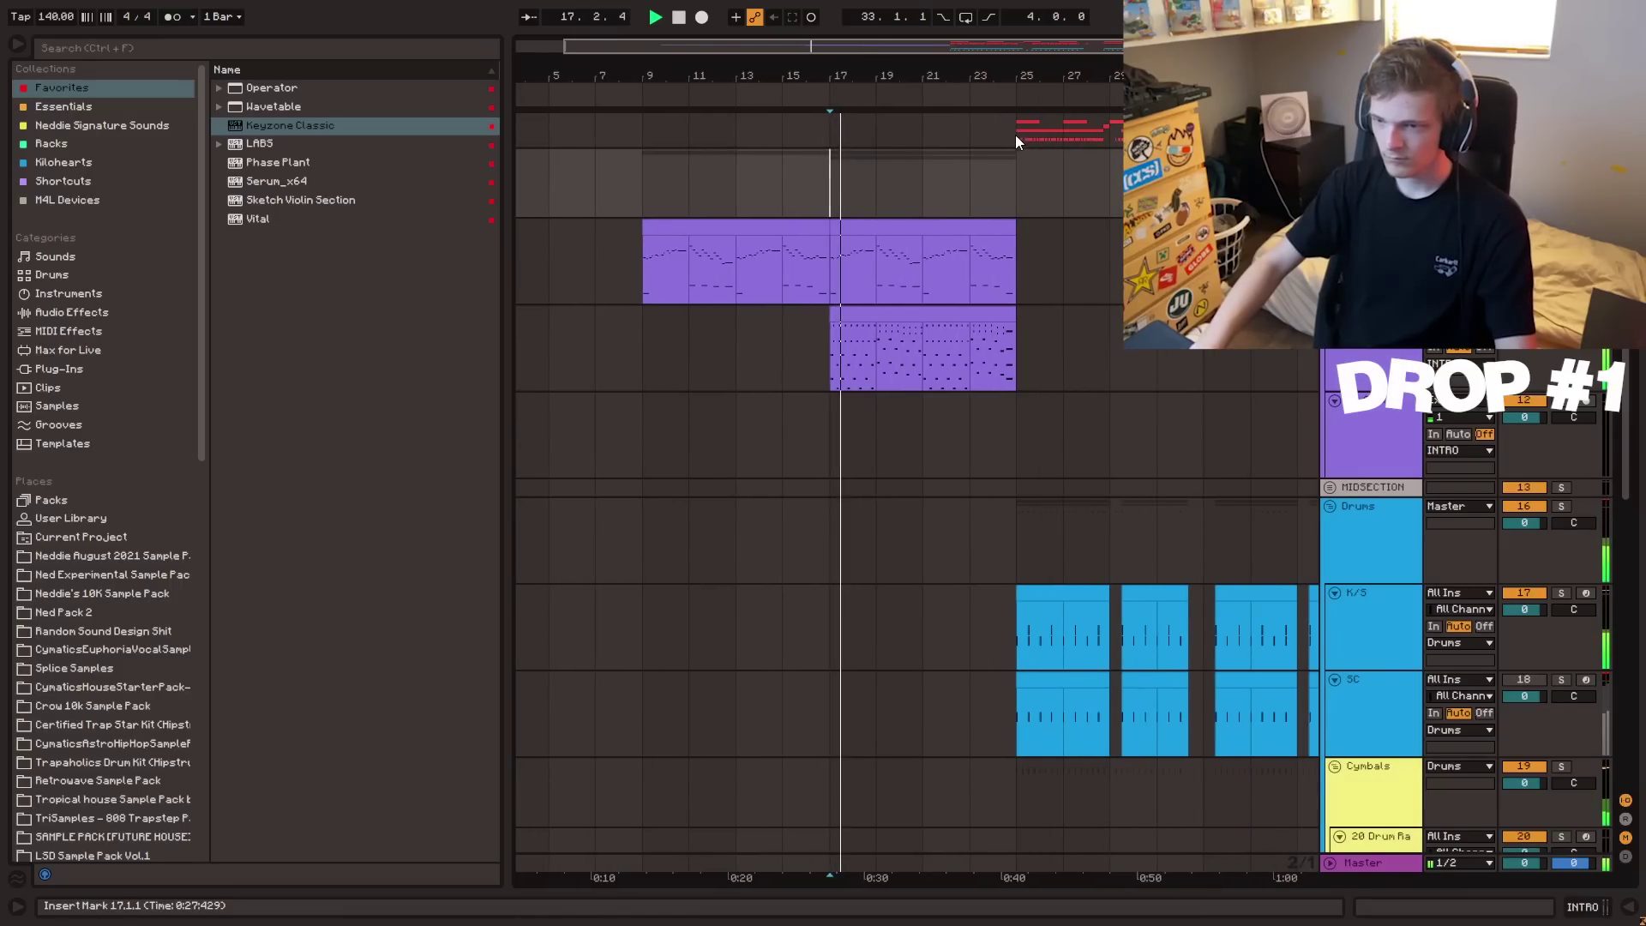
scroll(948, 137, "down", 1)
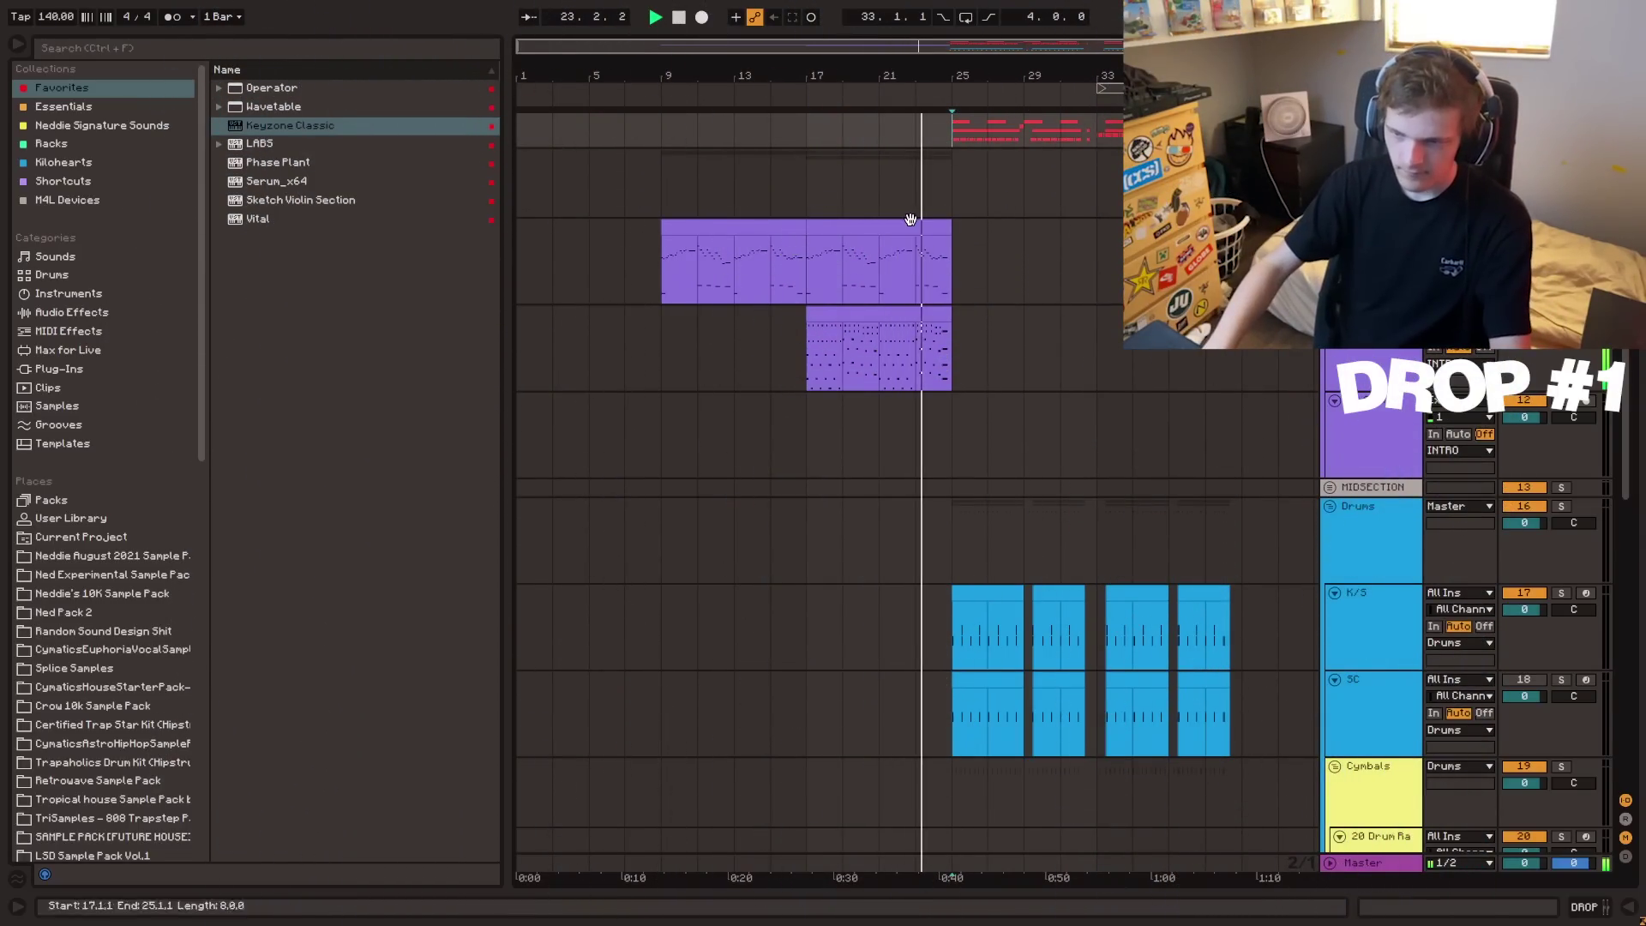
mouse_move(915, 76)
left_mouse_down()
mouse_move(930, 105)
mouse_move(1017, 96)
left_mouse_up()
left_click(864, 249)
key("space")
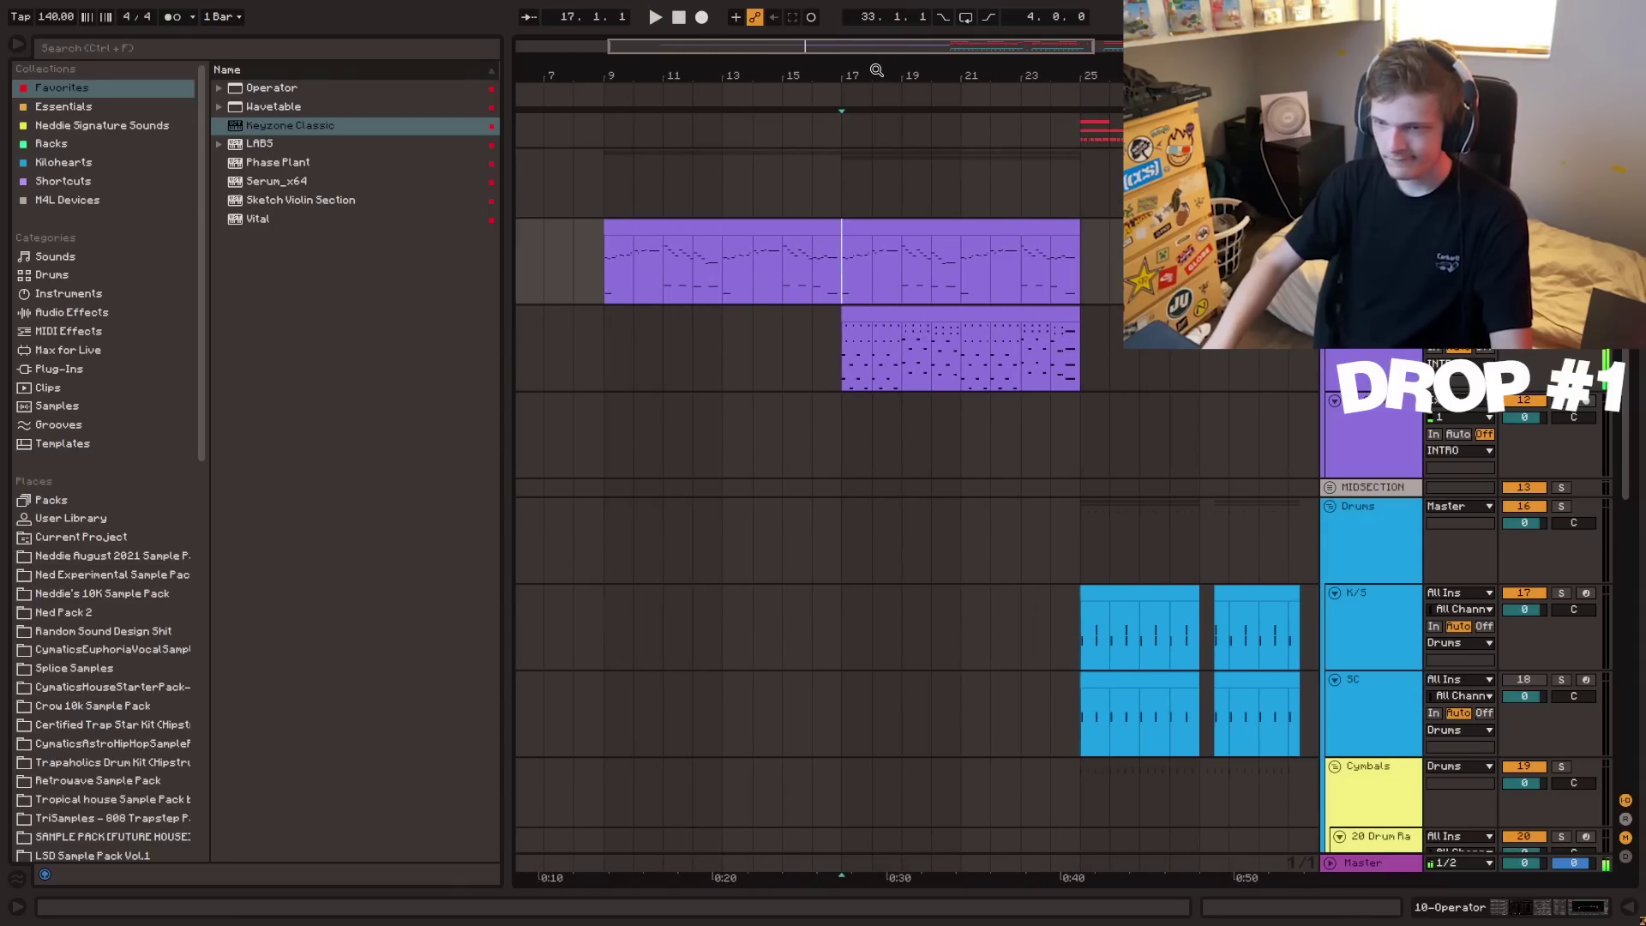
- Duplicate the intro Operator track and delete the copy's melody clip from bar 9 to bar 17
left_click_drag(875, 71, 898, 62)
key("ctrl+d")
key("Delete")
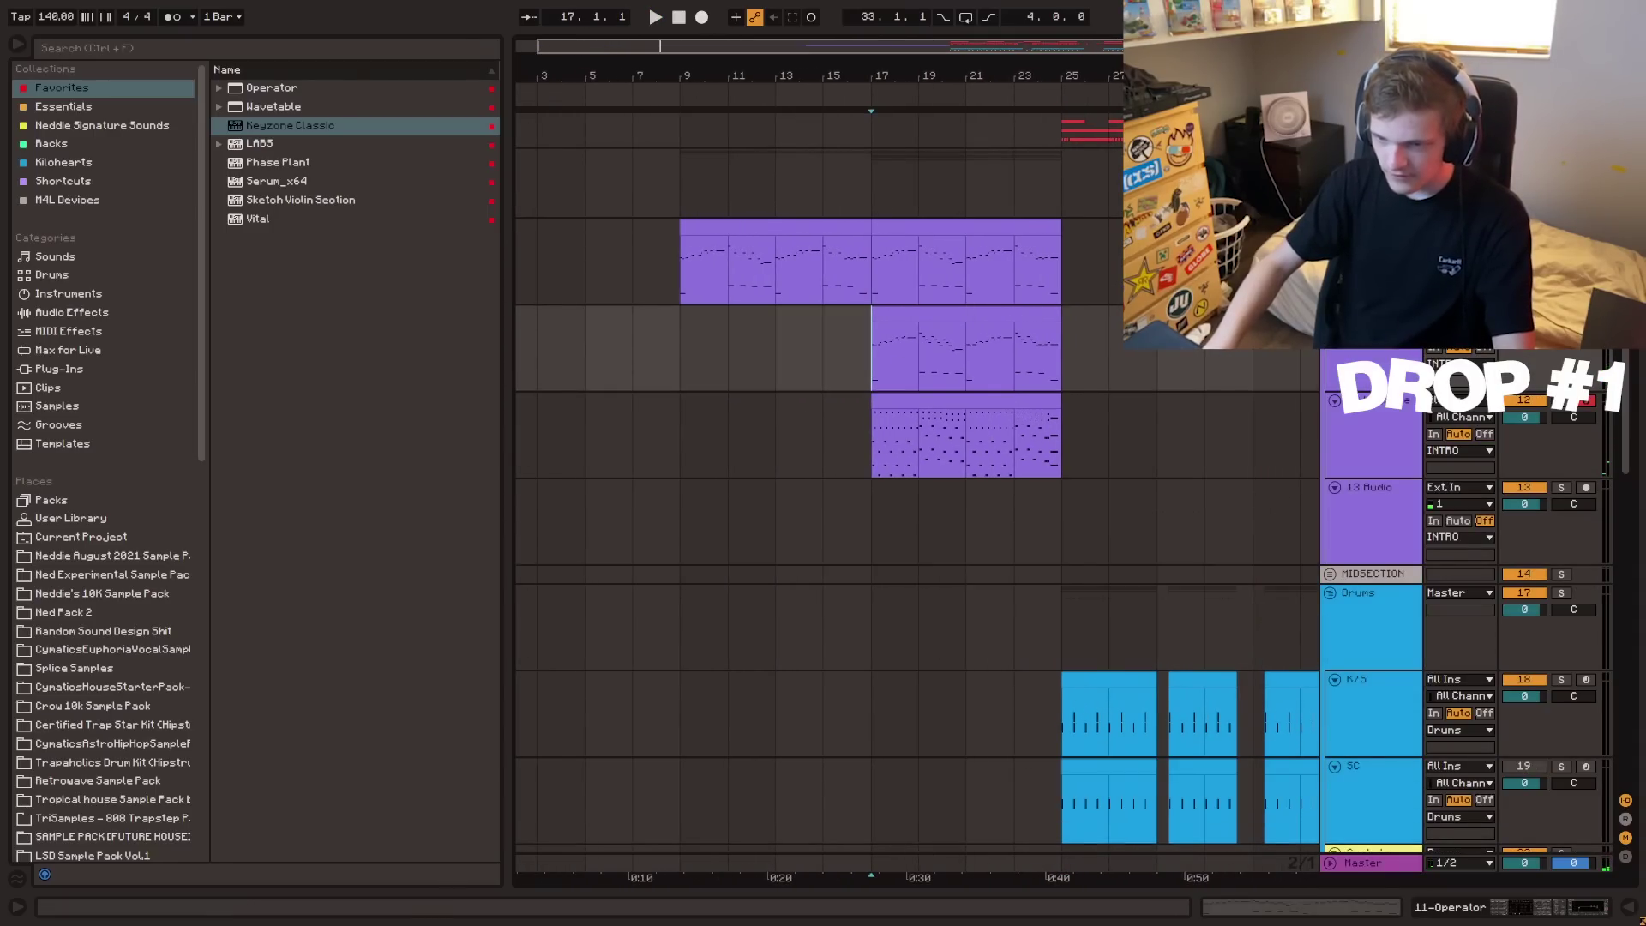
- Replace Operator with Wavetable on the duplicated track, keeping its Redux and EQ Eight effects
double_click(1372, 358)
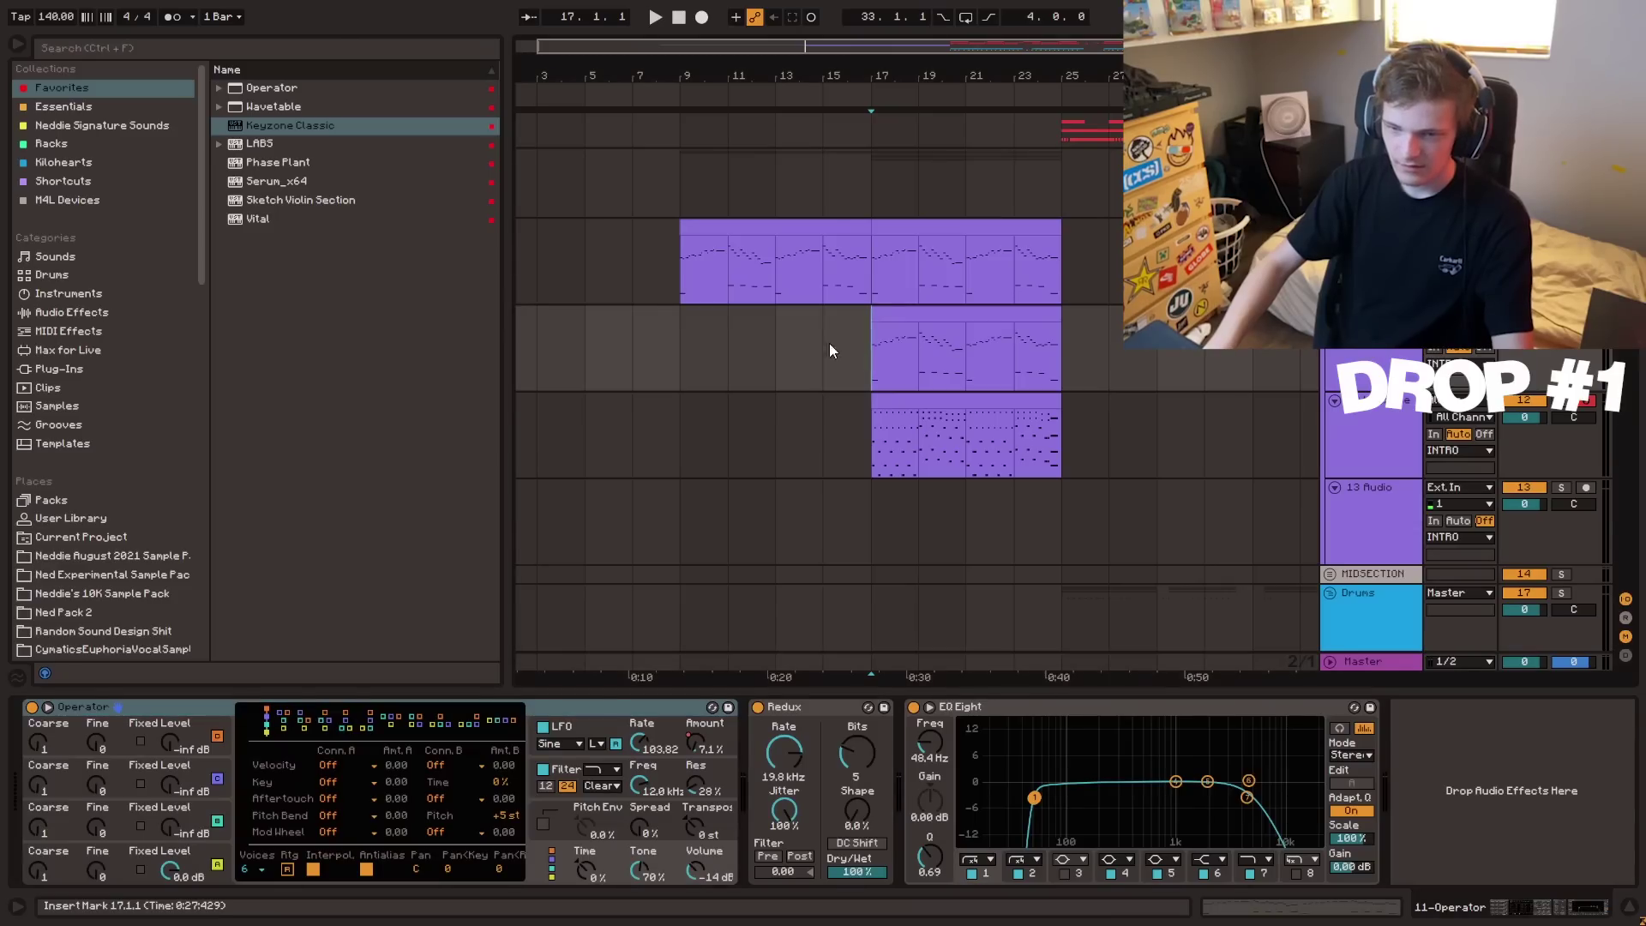
left_click(83, 109)
left_click(112, 91)
left_click(279, 106)
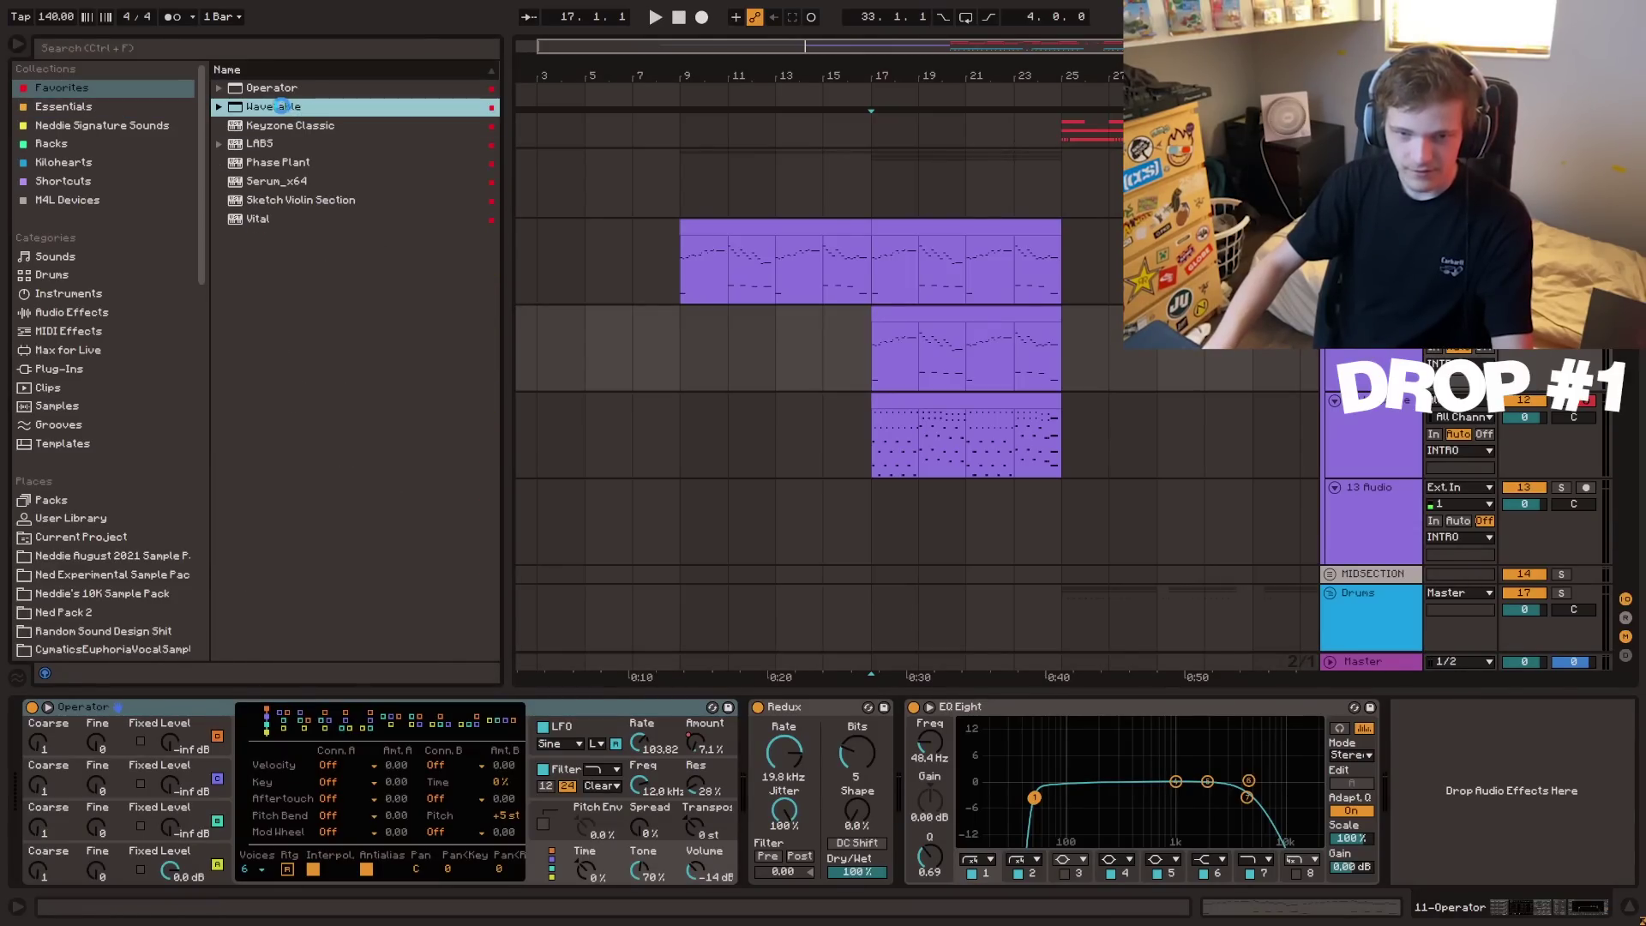
left_click(880, 363)
- Set Wavetable's unison to Noise, its volume to -3.6 dB and its amp envelope release to 606 ms during playback from bar 17
left_click(1001, 813)
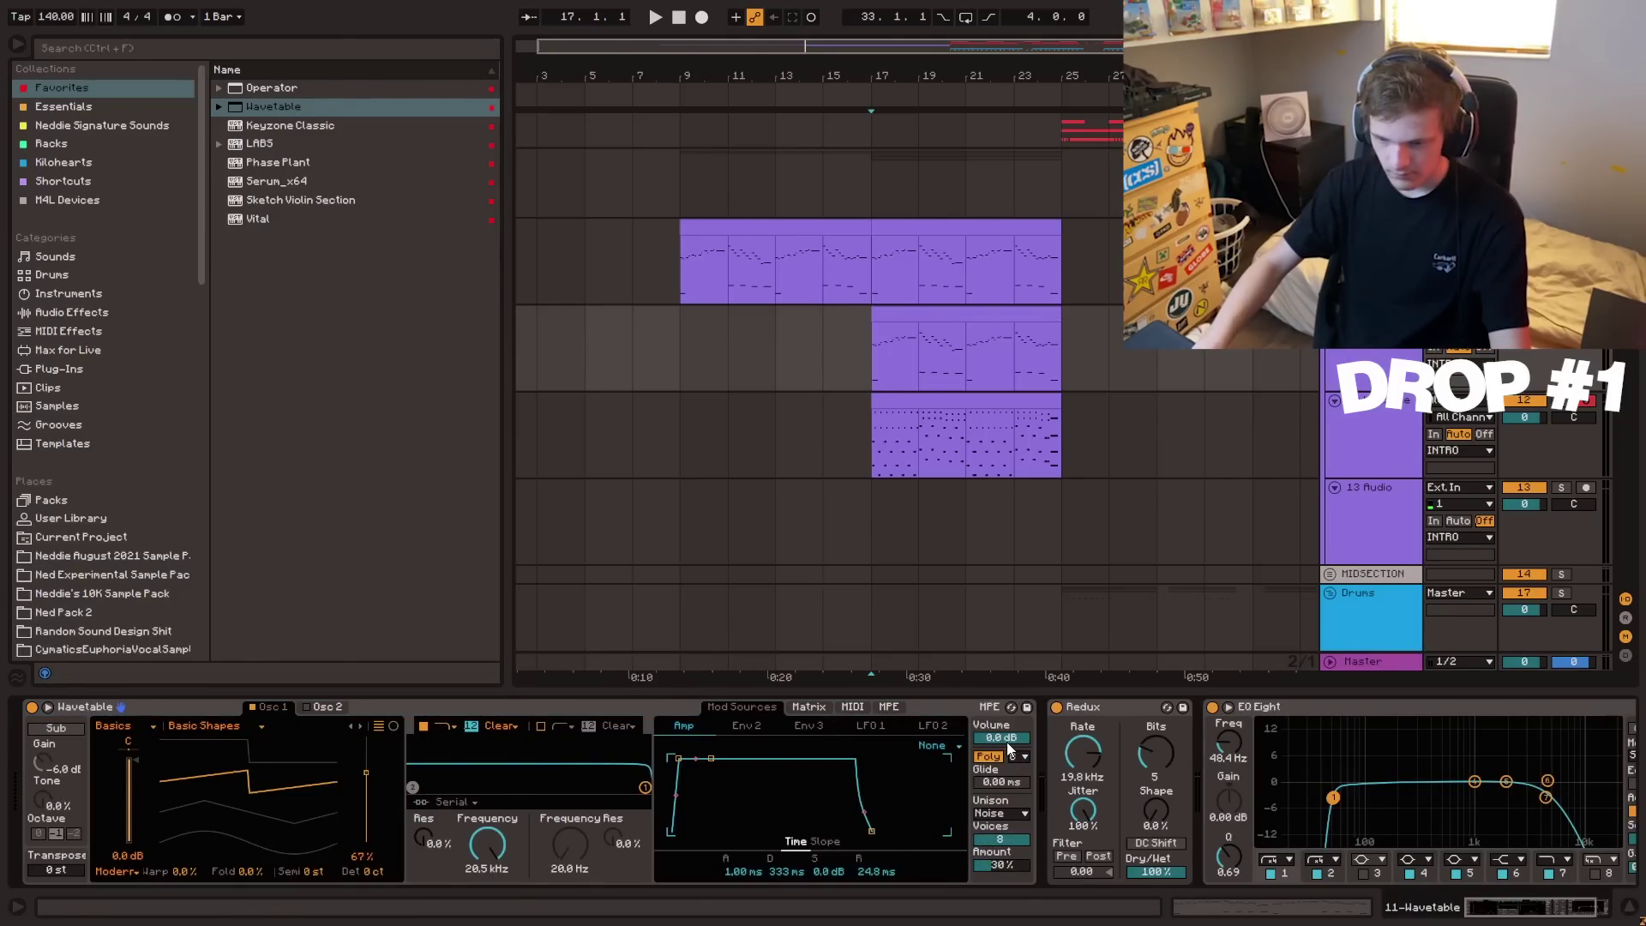
key("space")
left_click_drag(872, 831, 894, 831)
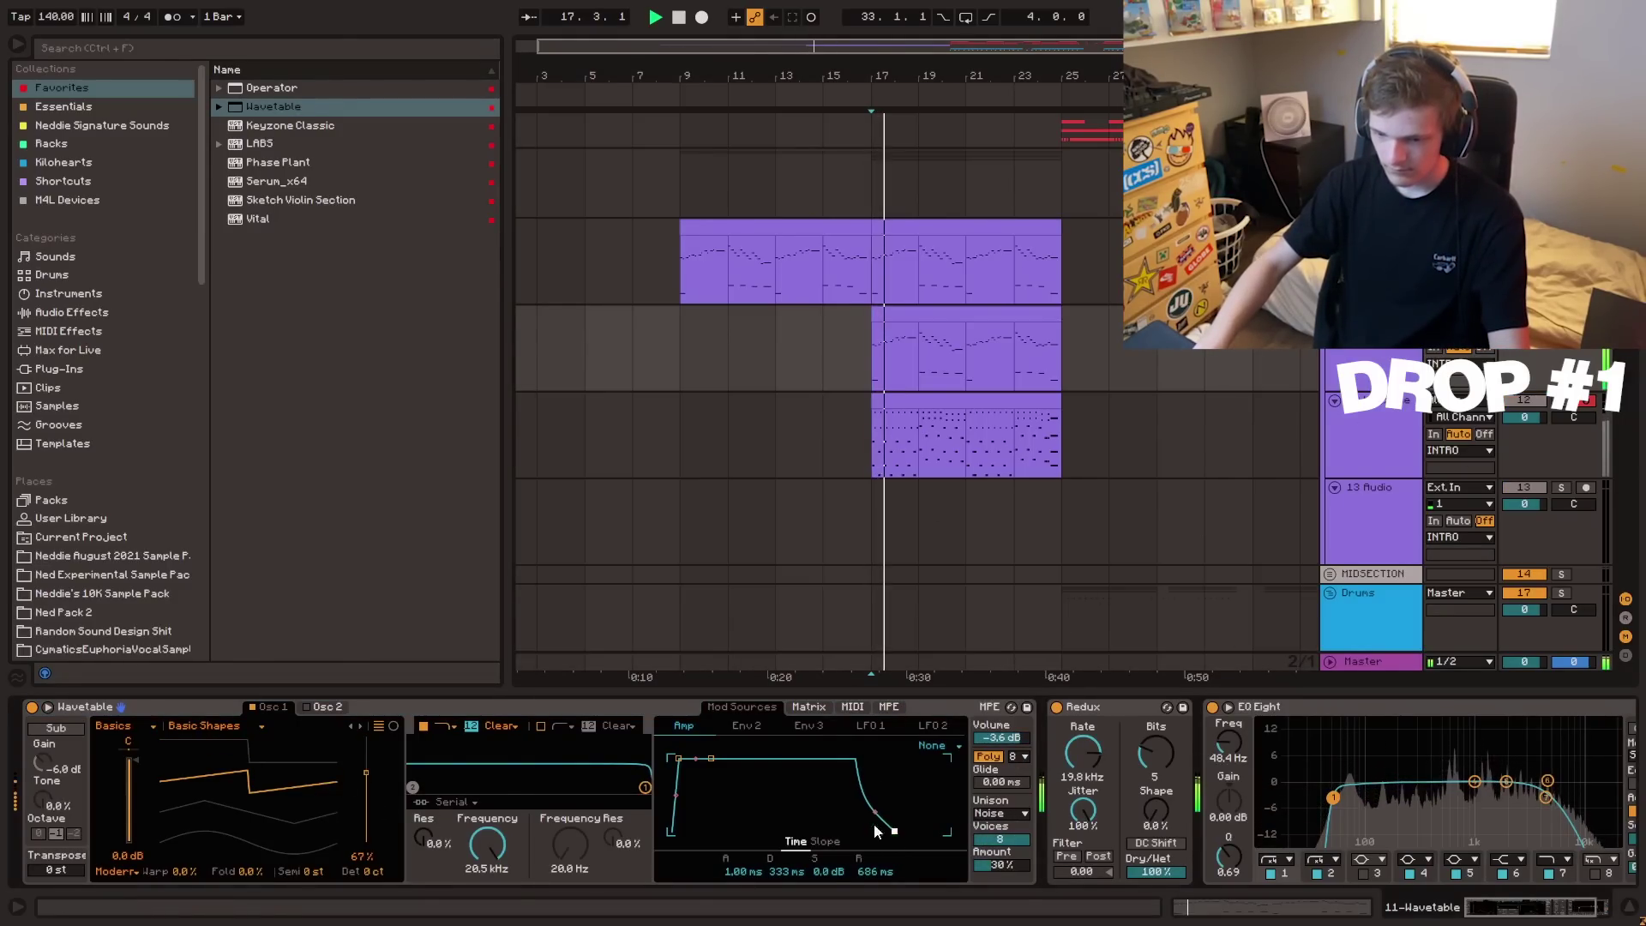
- Shape Wavetable's amp envelope into a pluck with sustain at -inf dB, decay at 503 ms and release at 559 ms
left_click_drag(710, 759, 719, 831)
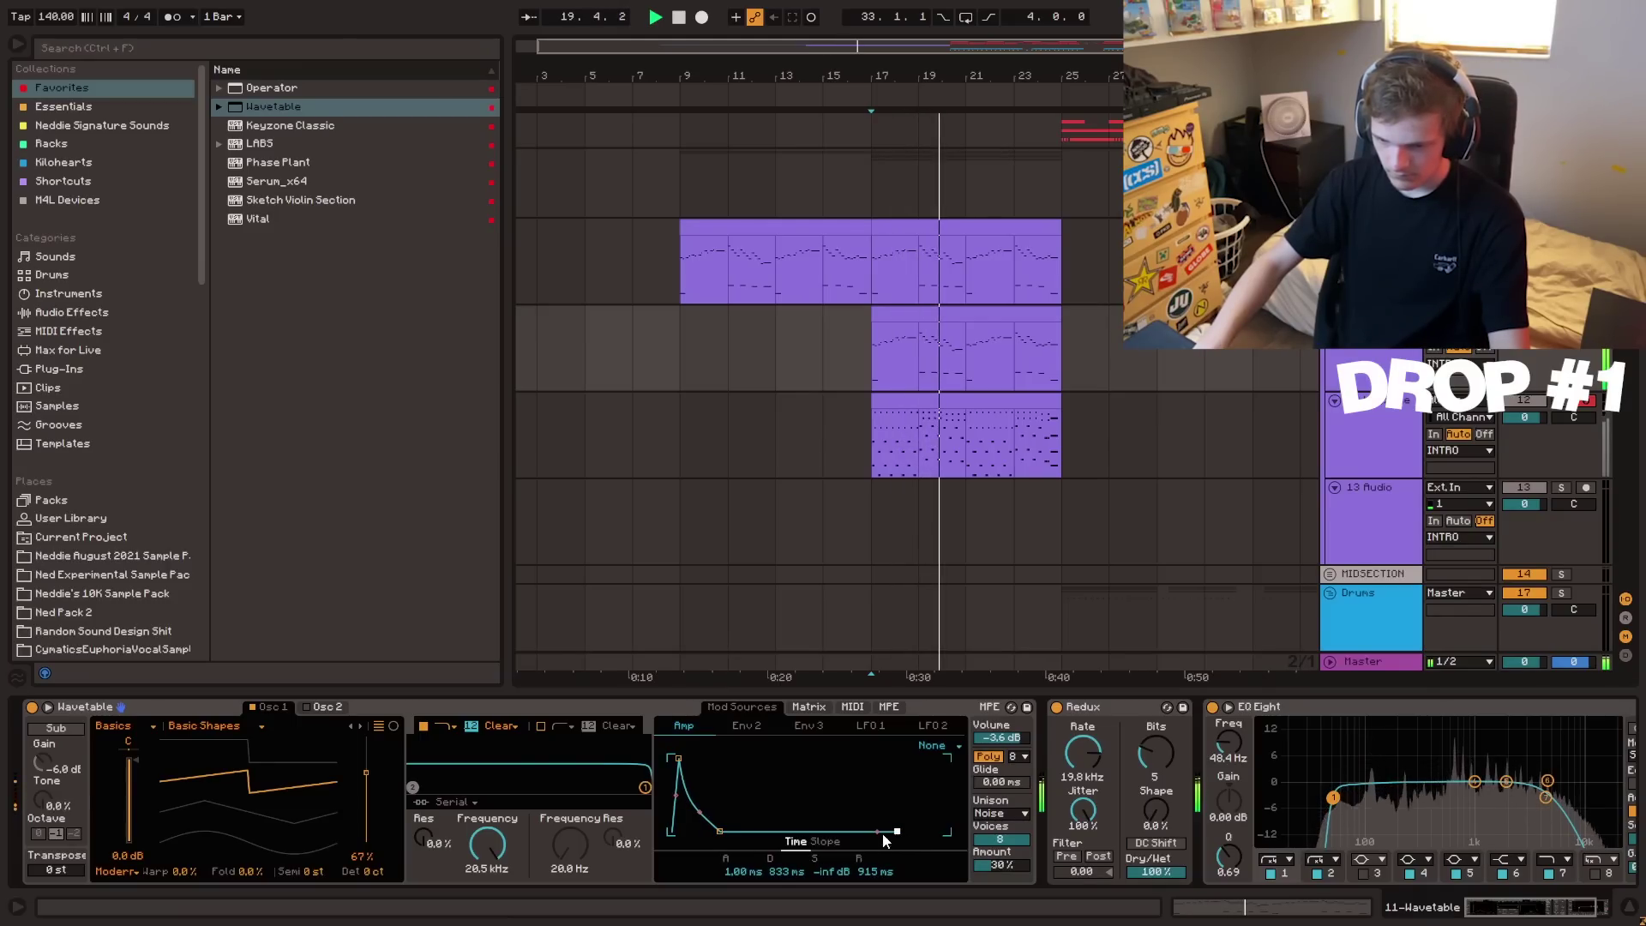
left_click_drag(719, 831, 716, 831)
key("space")
key("space")
left_click_drag(897, 831, 894, 831)
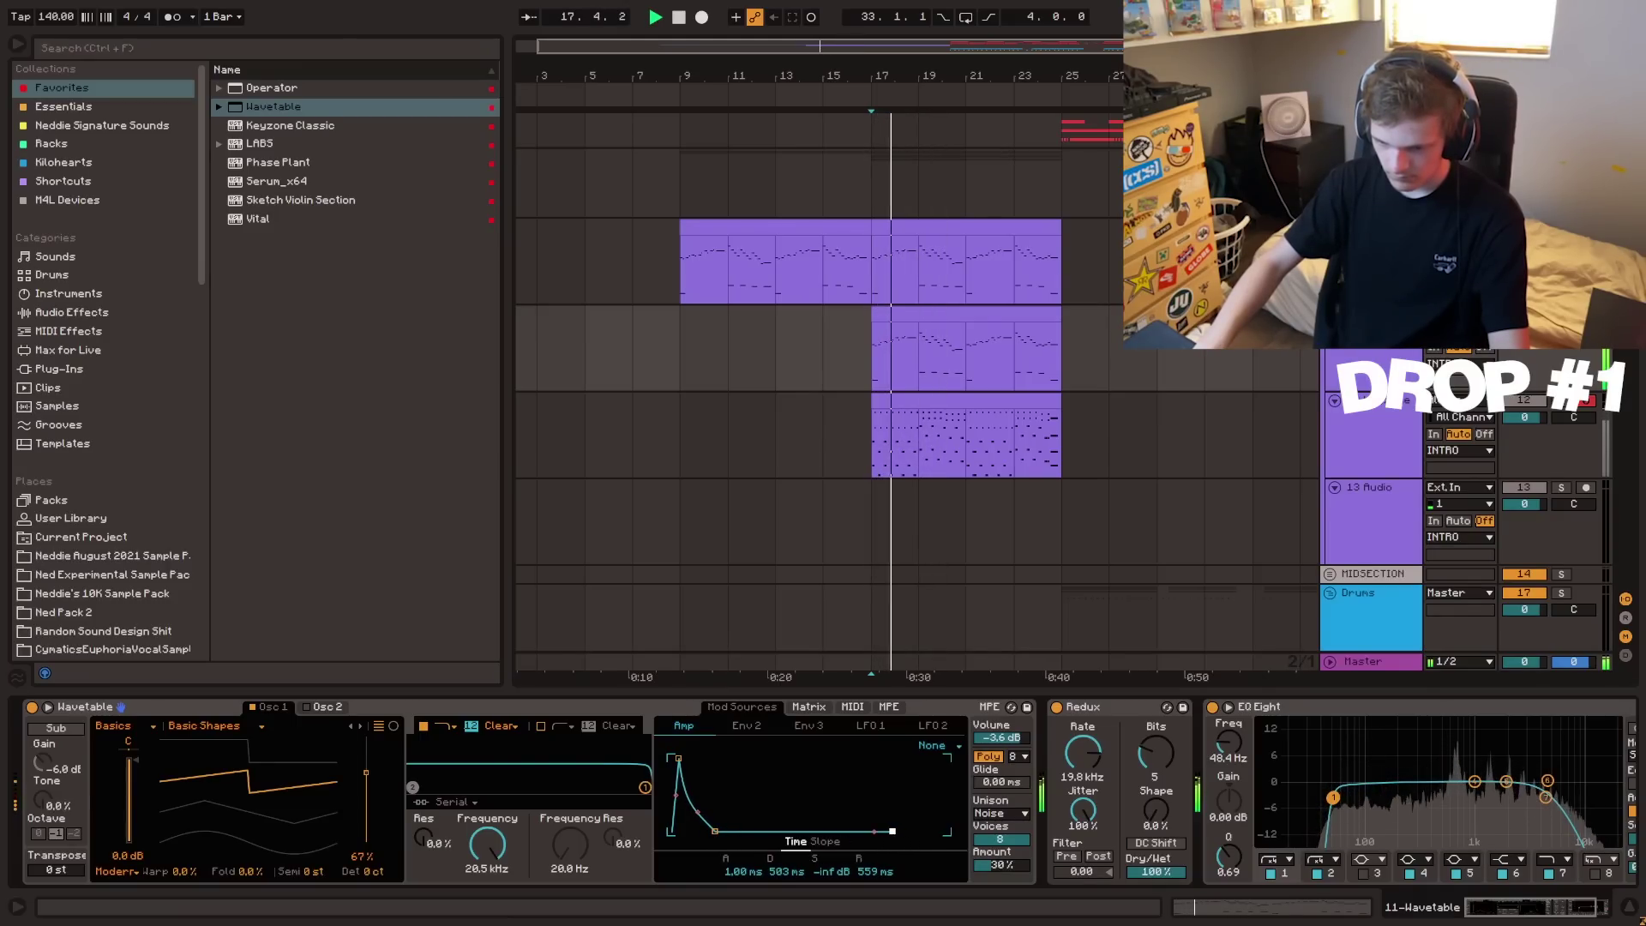
- Delete the low bass notes between C1 and C2 from the Wavetable track's clip, keeping only the melody
double_click(932, 312)
left_click_drag(438, 675, 445, 570)
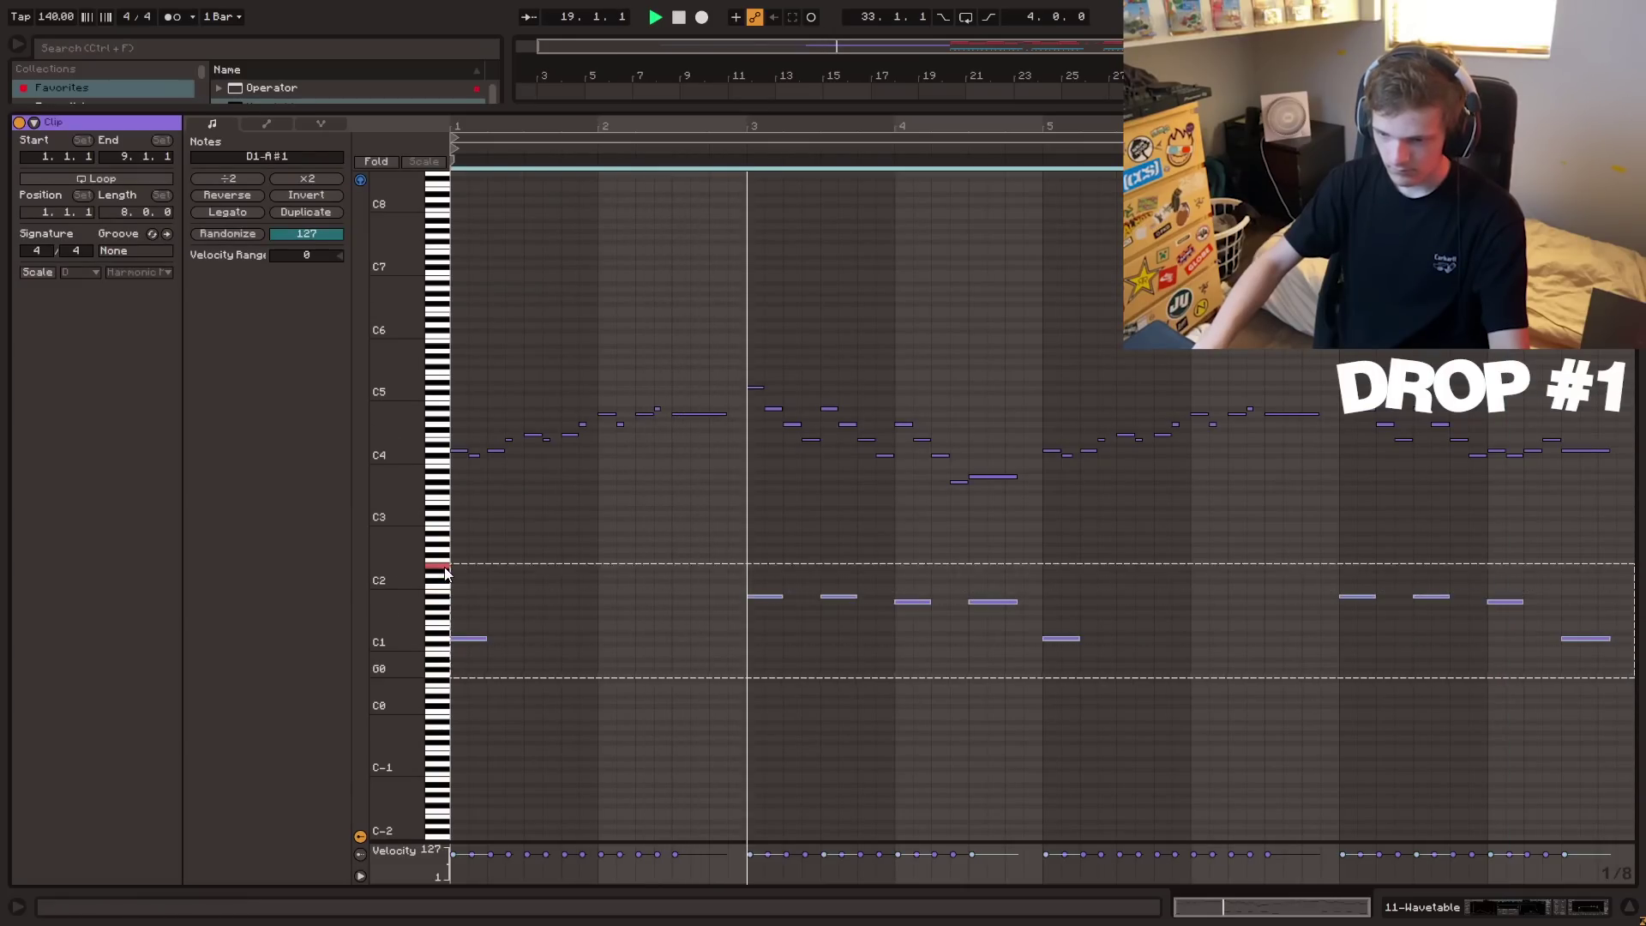
key("Delete")
left_click(747, 420)
key("ctrl+alt+l")
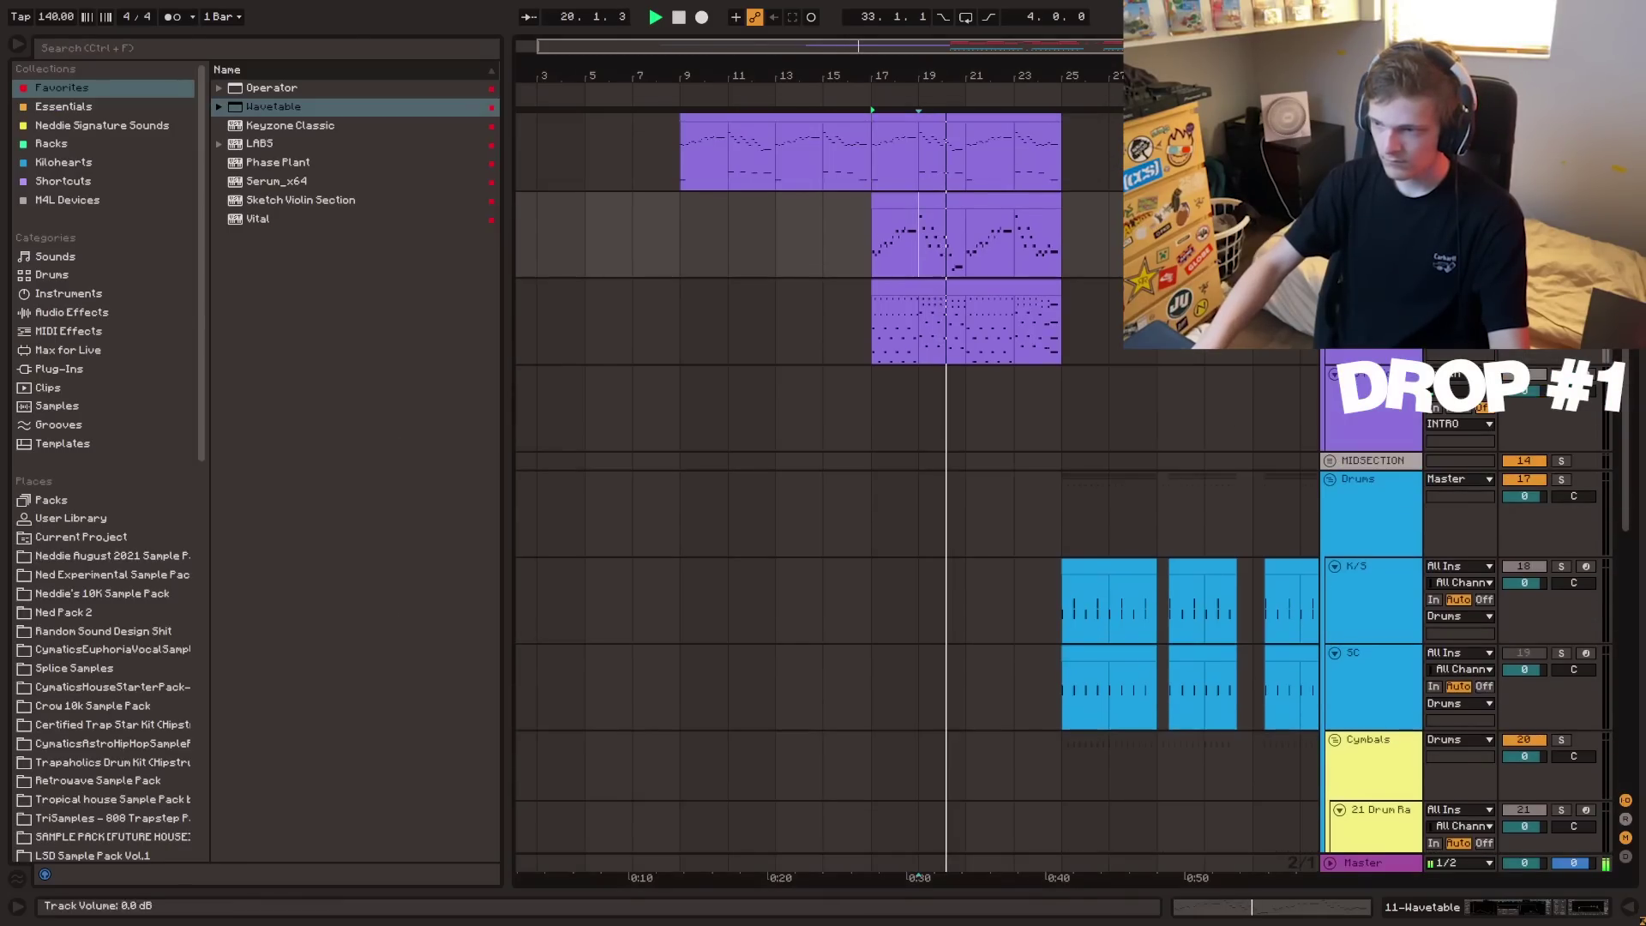
- Set Wavetable's amp envelope decay to 403 ms and release to 218 ms during playback from bar 17
scroll(1027, 367, "up", 3)
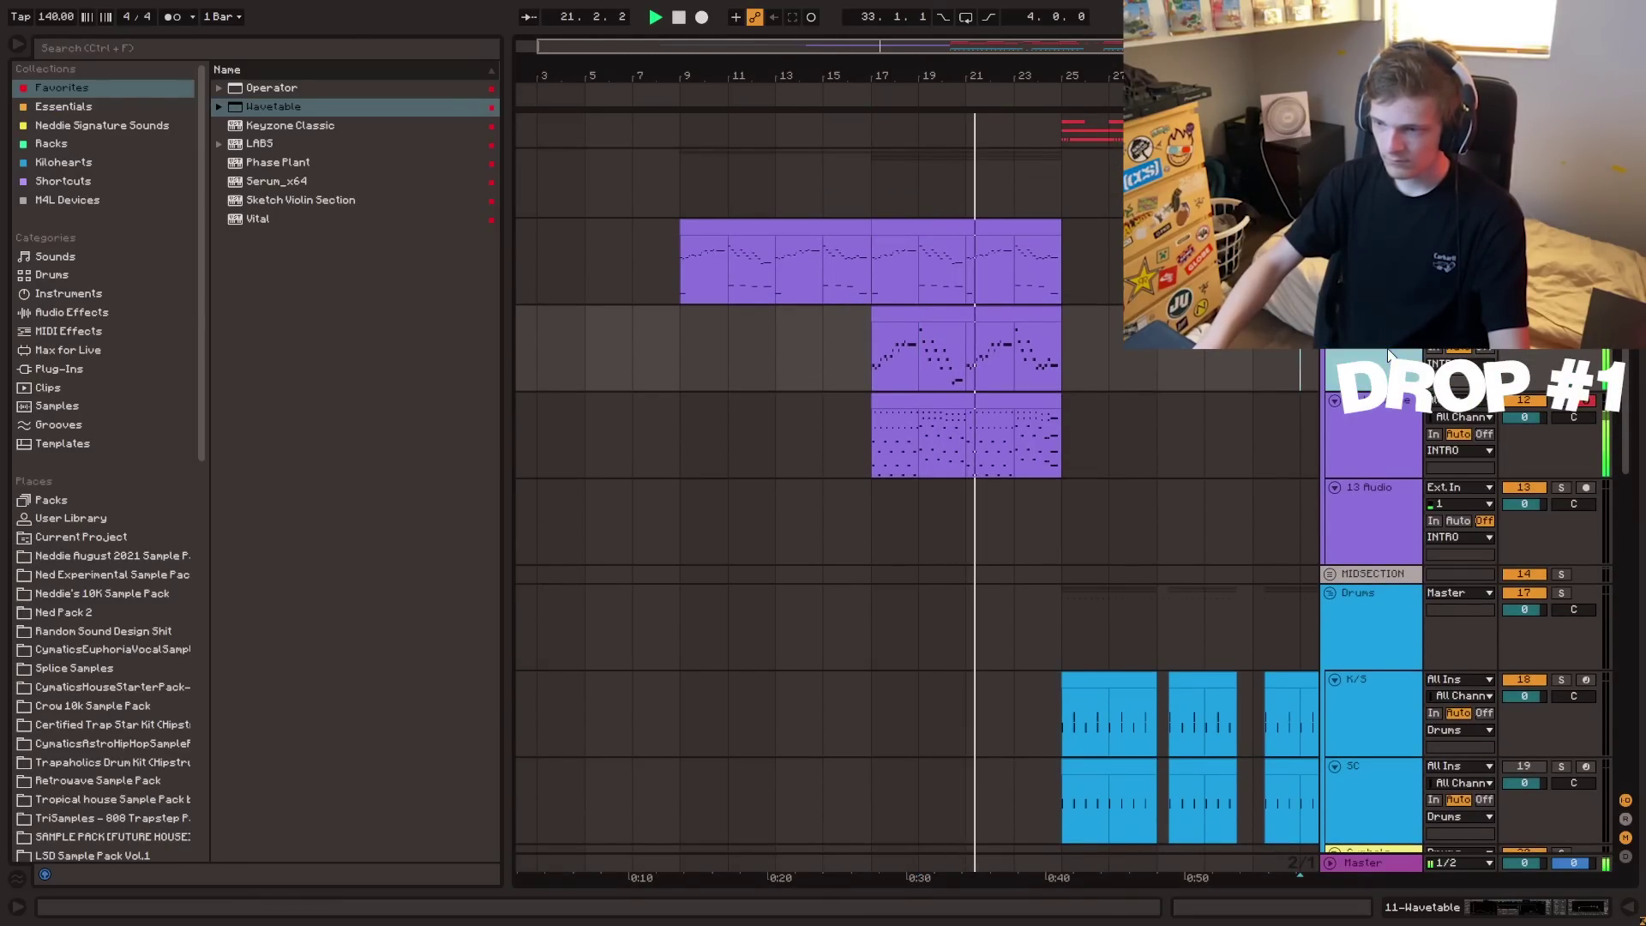
double_click(1389, 356)
left_click(882, 361)
key("space")
key("space")
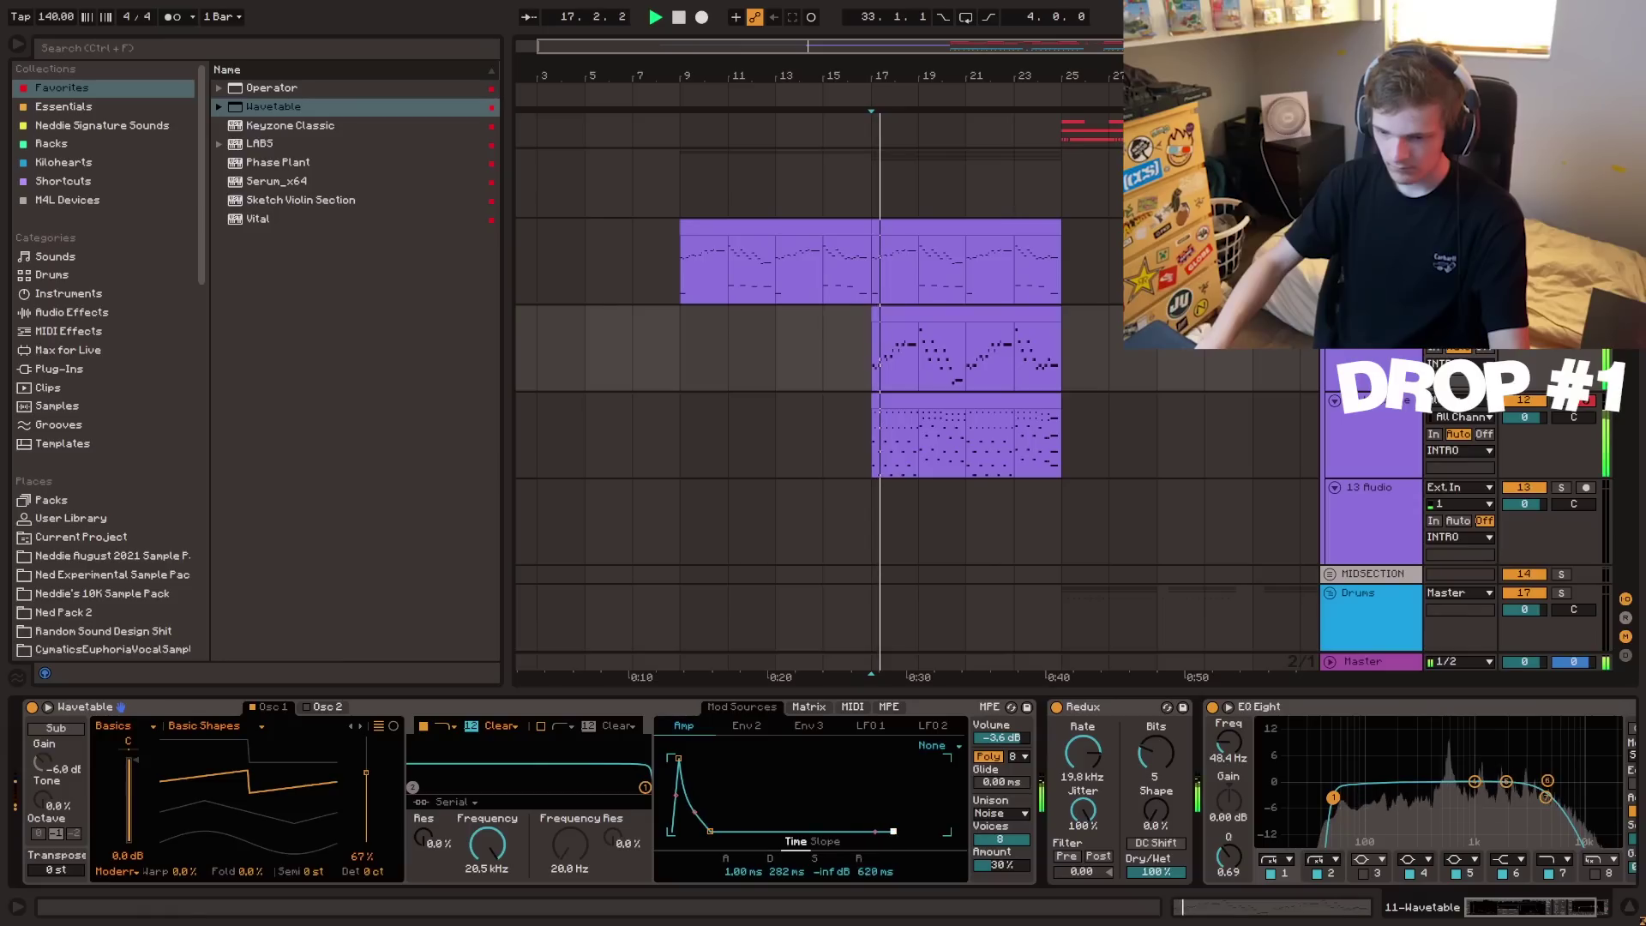
left_click_drag(894, 830, 884, 831)
left_click_drag(710, 831, 713, 830)
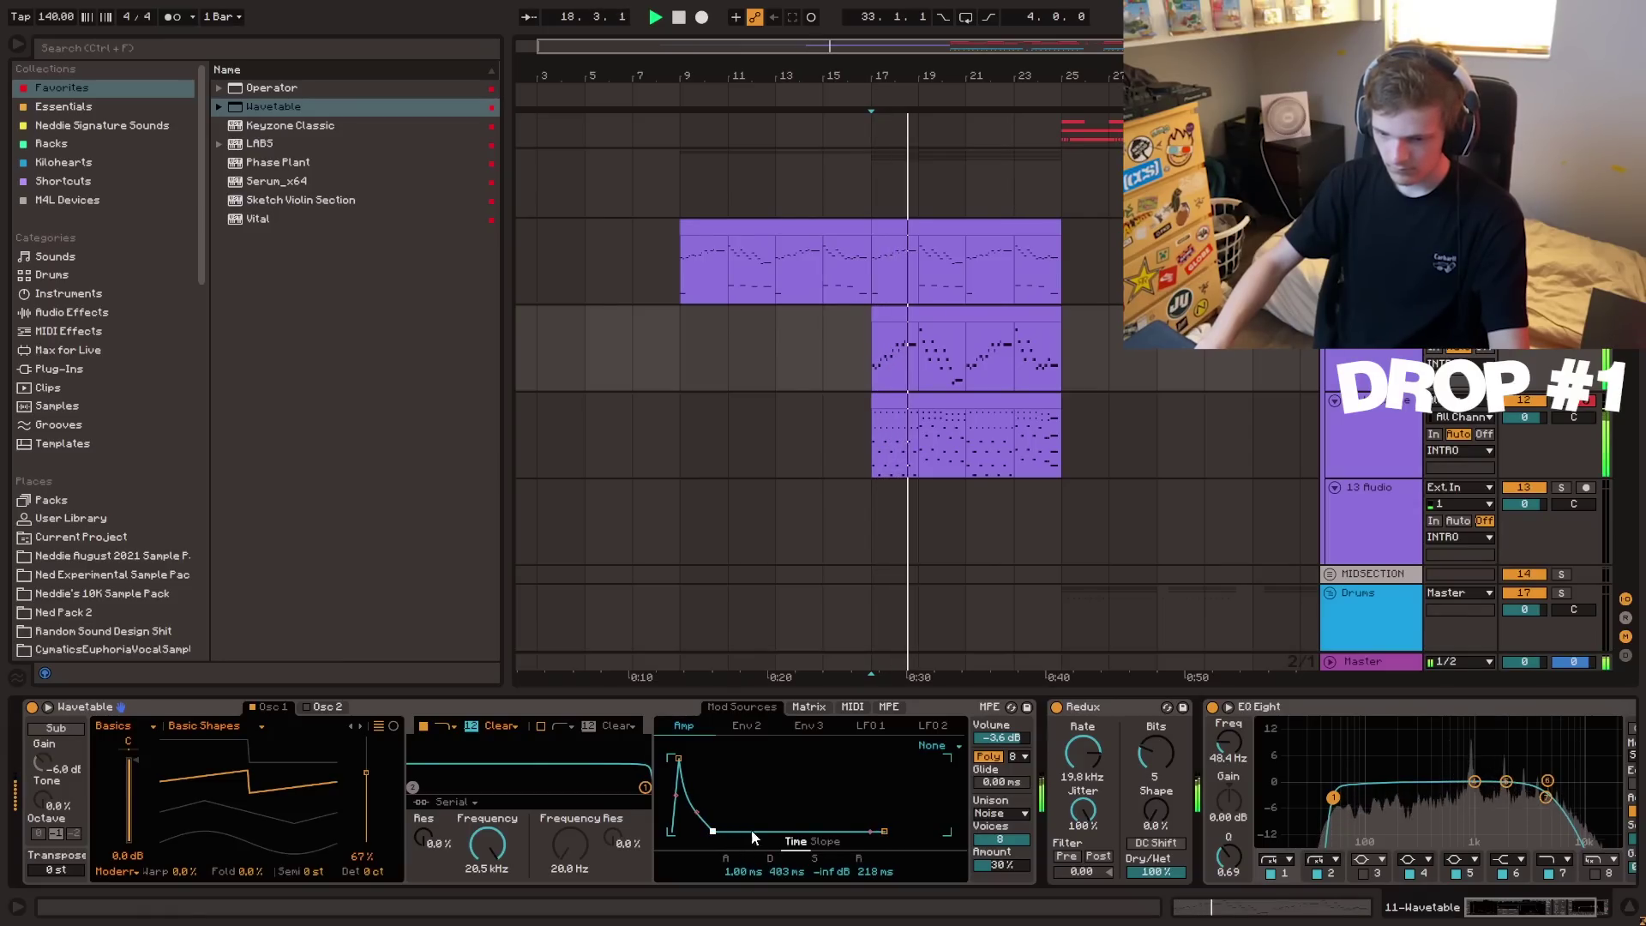
- Set Wavetable's unison amount to 100% and raise its EQ Eight low cut to 250 Hz
left_click_drag(1007, 866, 1007, 806)
left_click(906, 360)
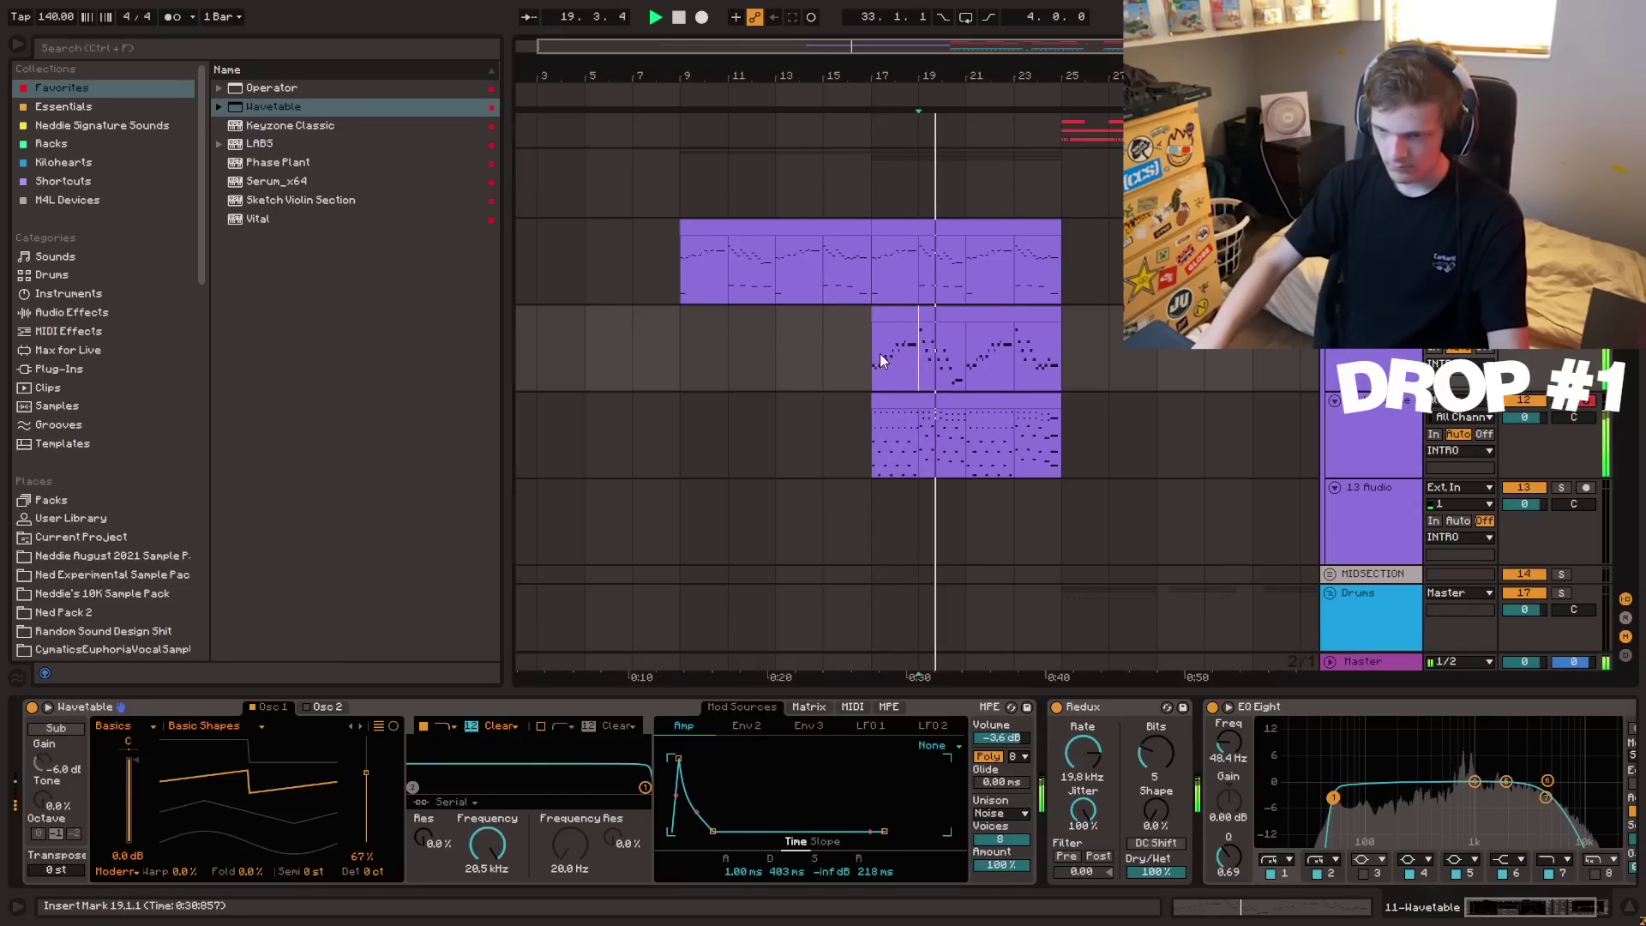
left_click(880, 356)
left_click_drag(1333, 798, 1410, 804)
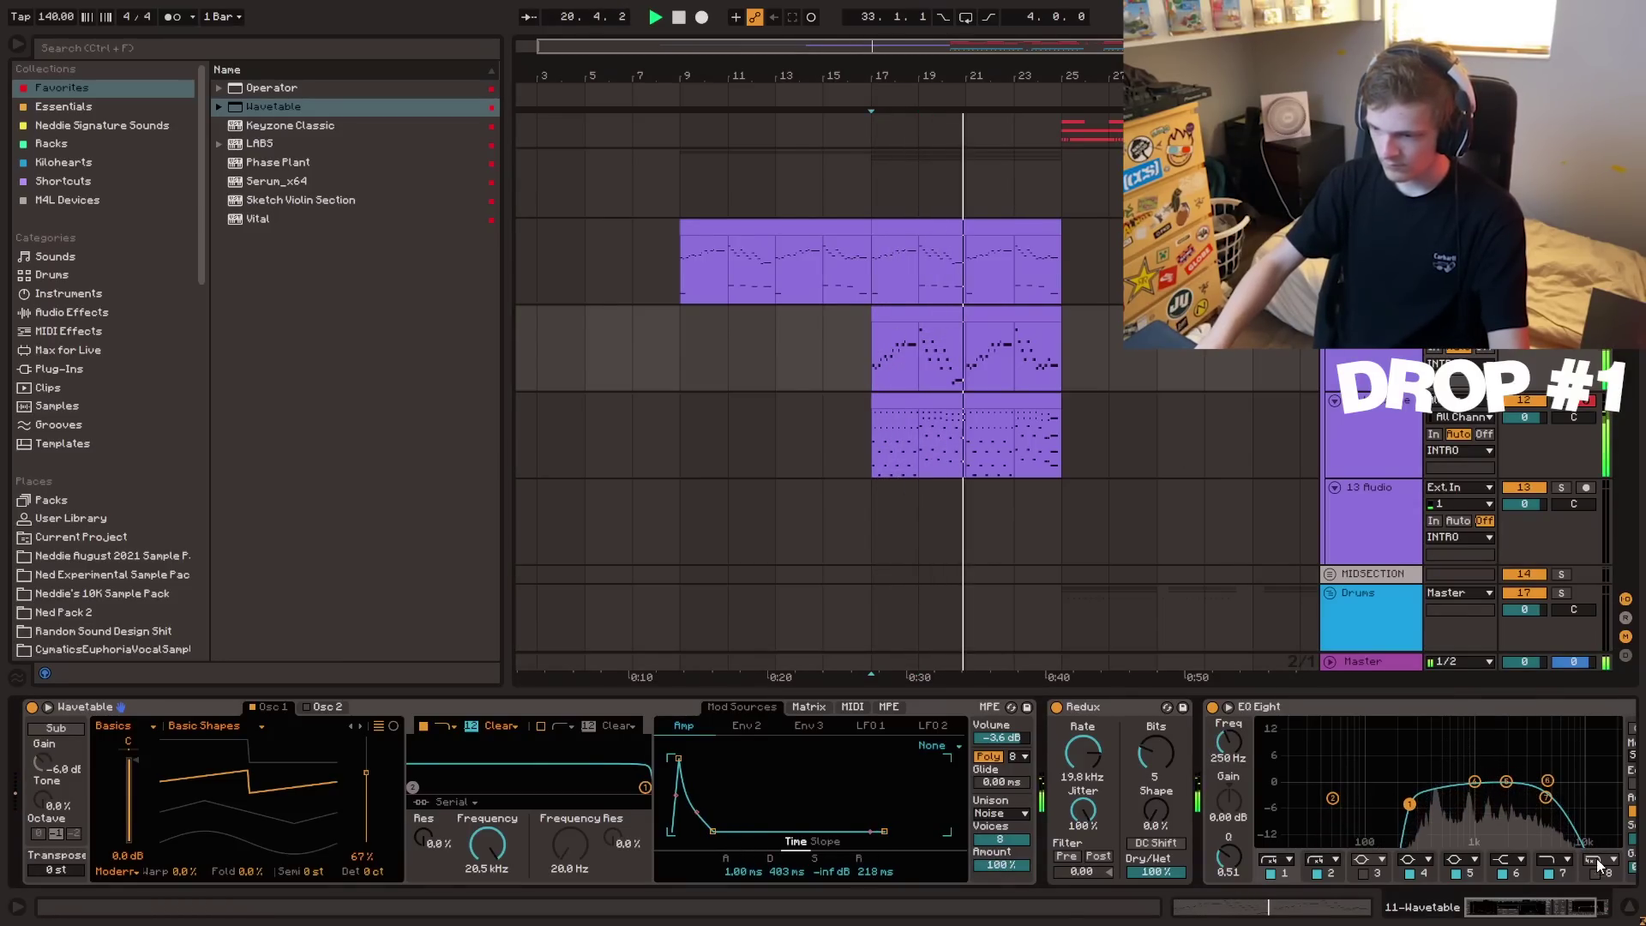
- Add Ping Pong Delay after the Wavetable track's EQ Eight, with synced times of 2 sixteenths and dry/wet at 35%
left_click(1601, 907)
left_click(868, 347)
key("s")
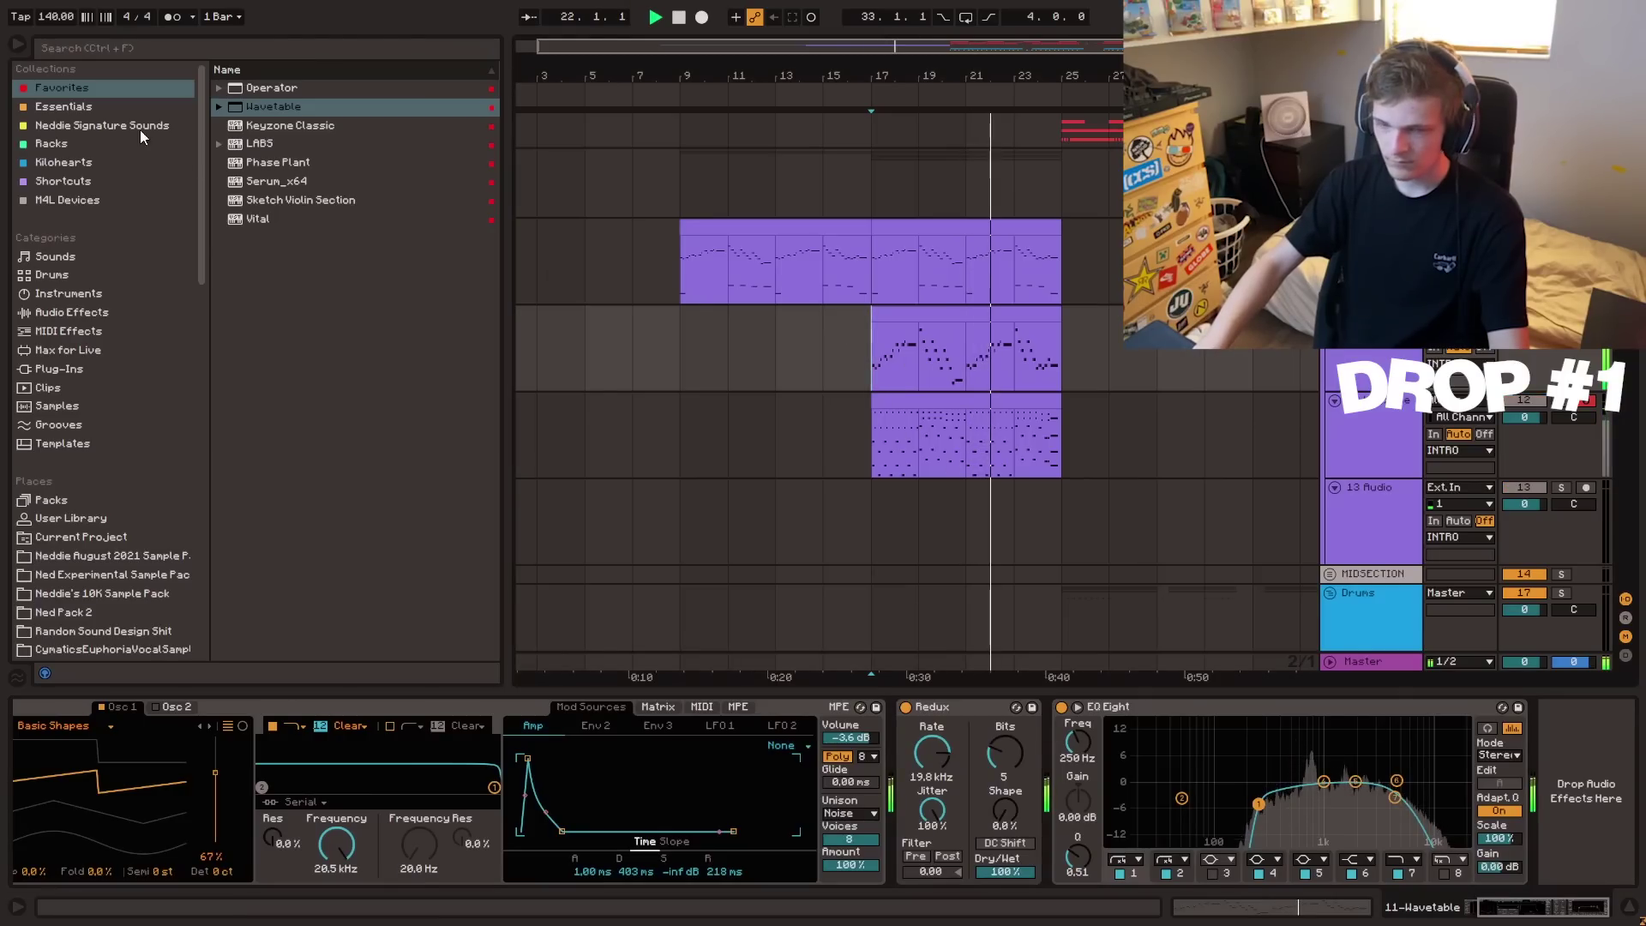
key("space")
left_click(63, 106)
left_click_drag(300, 519, 1446, 806)
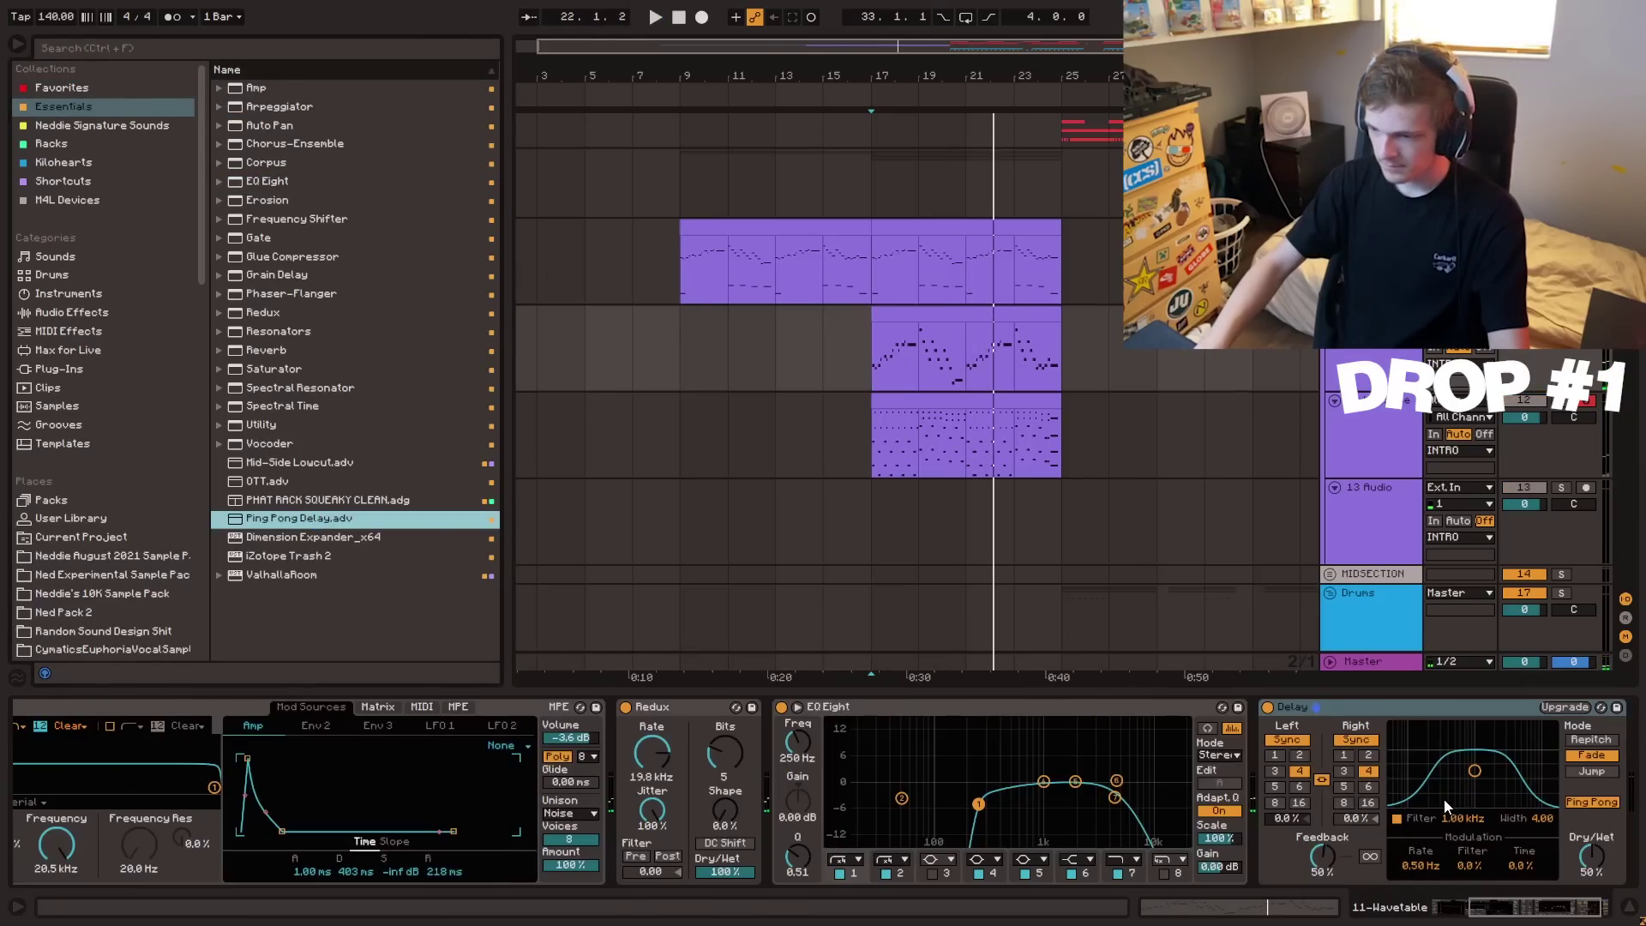
left_click(1300, 756)
key("space")
left_click_drag(1596, 859, 1597, 884)
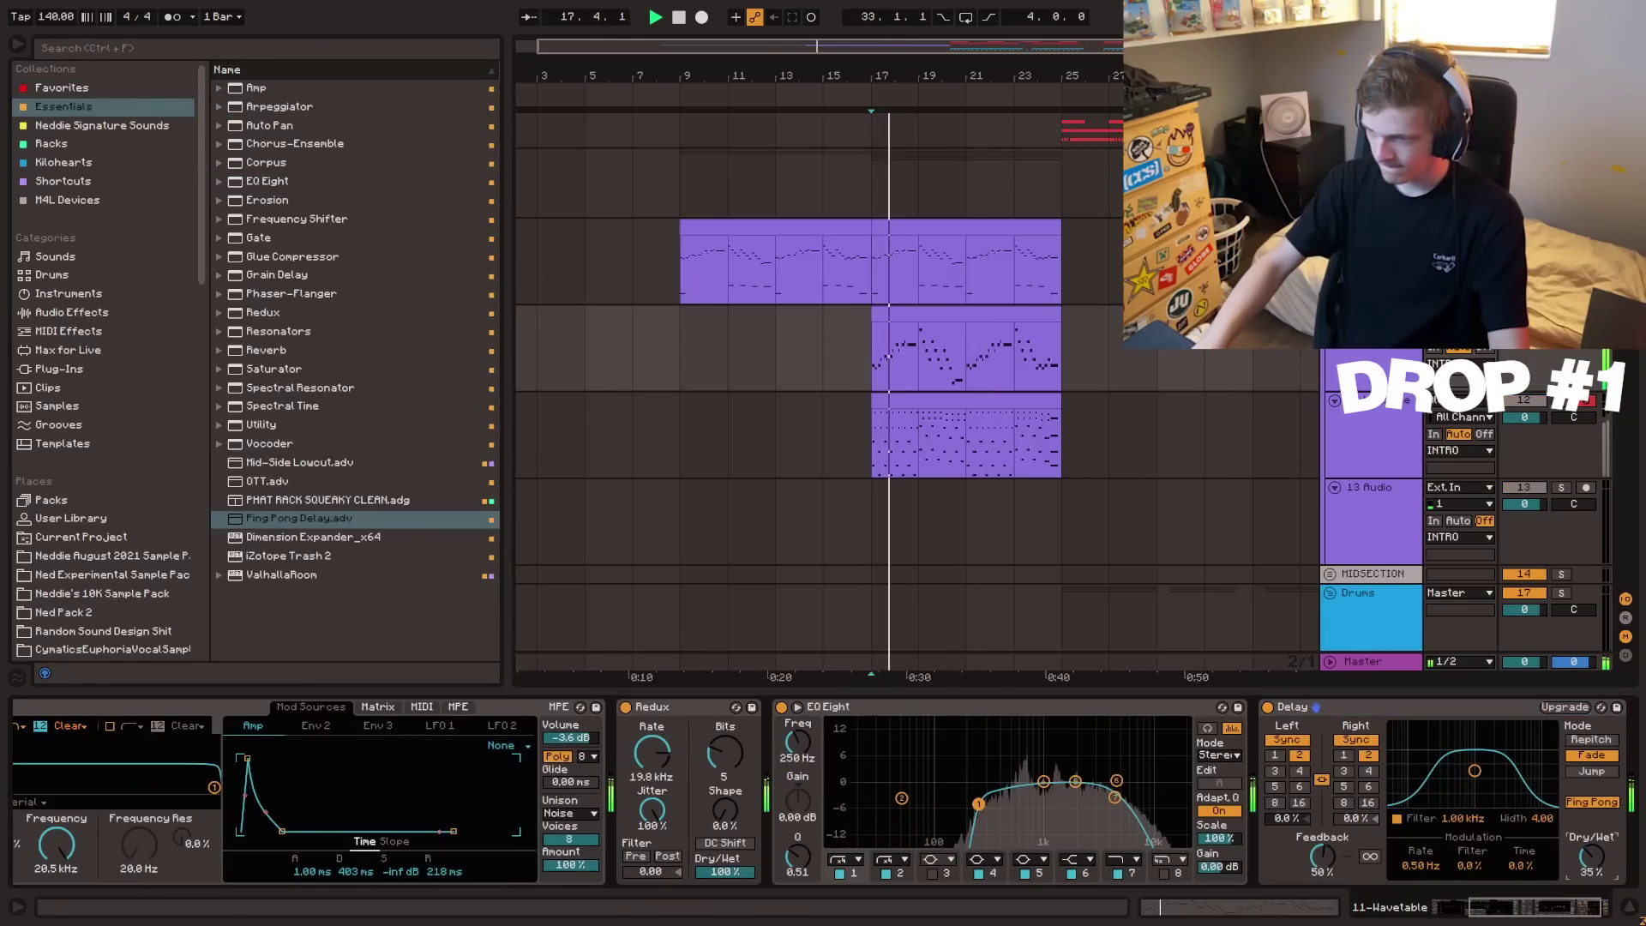
- Play the intro from bar 17 to hear the delayed Wavetable part with the other tracks
left_click(850, 371)
left_click_drag(882, 74, 713, 138)
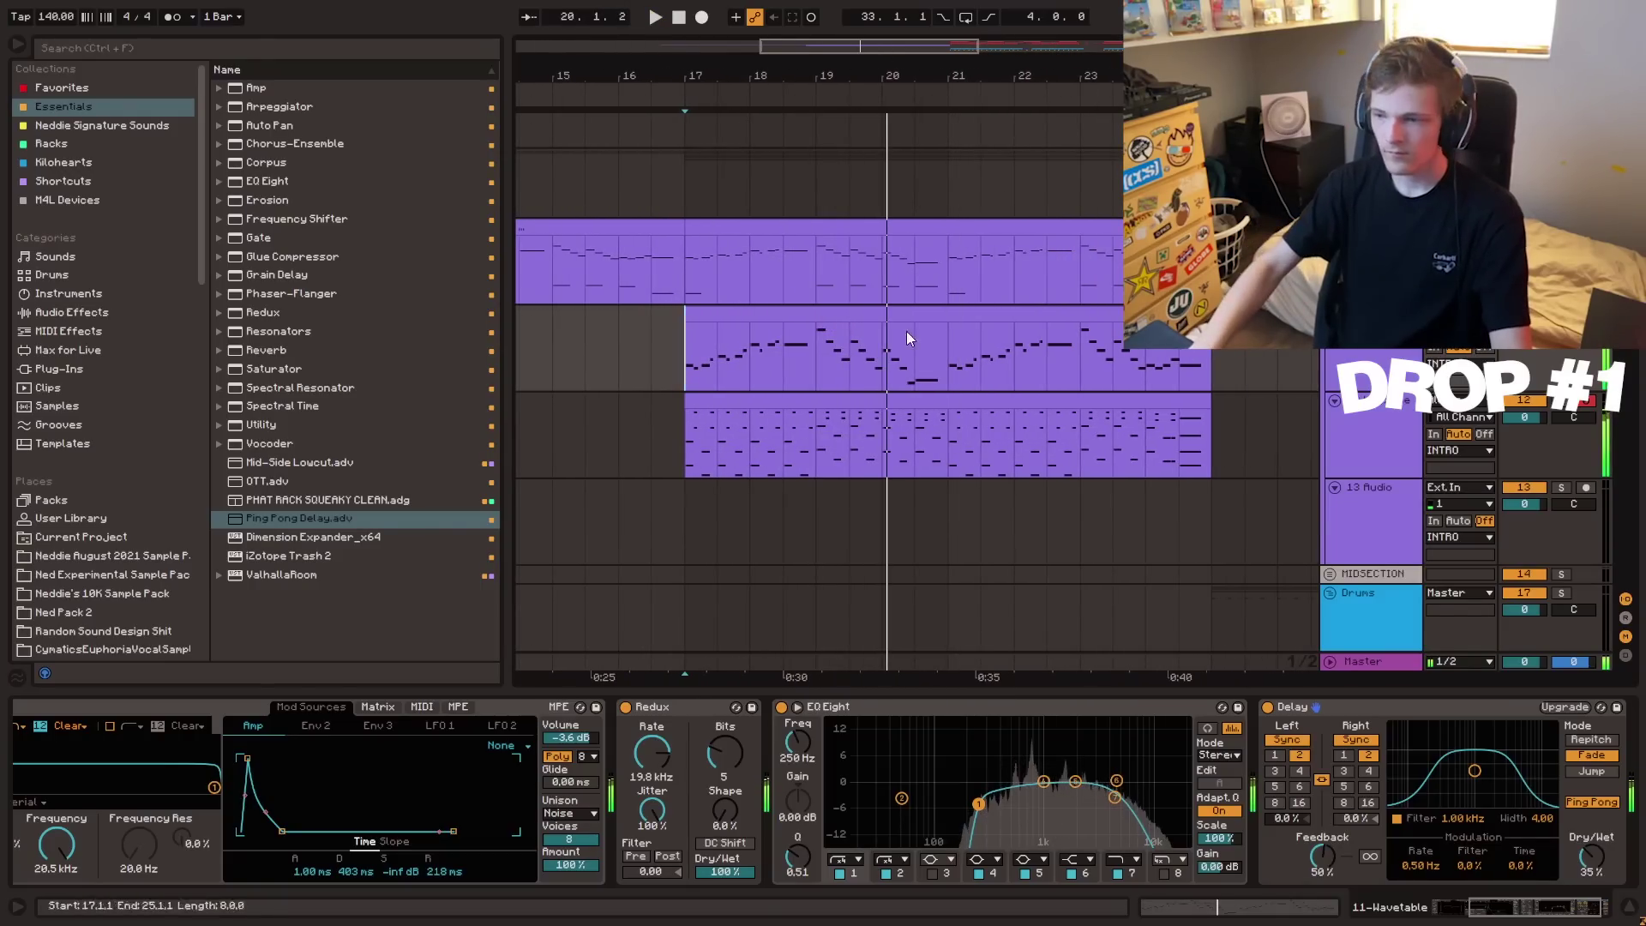
left_click(1364, 434)
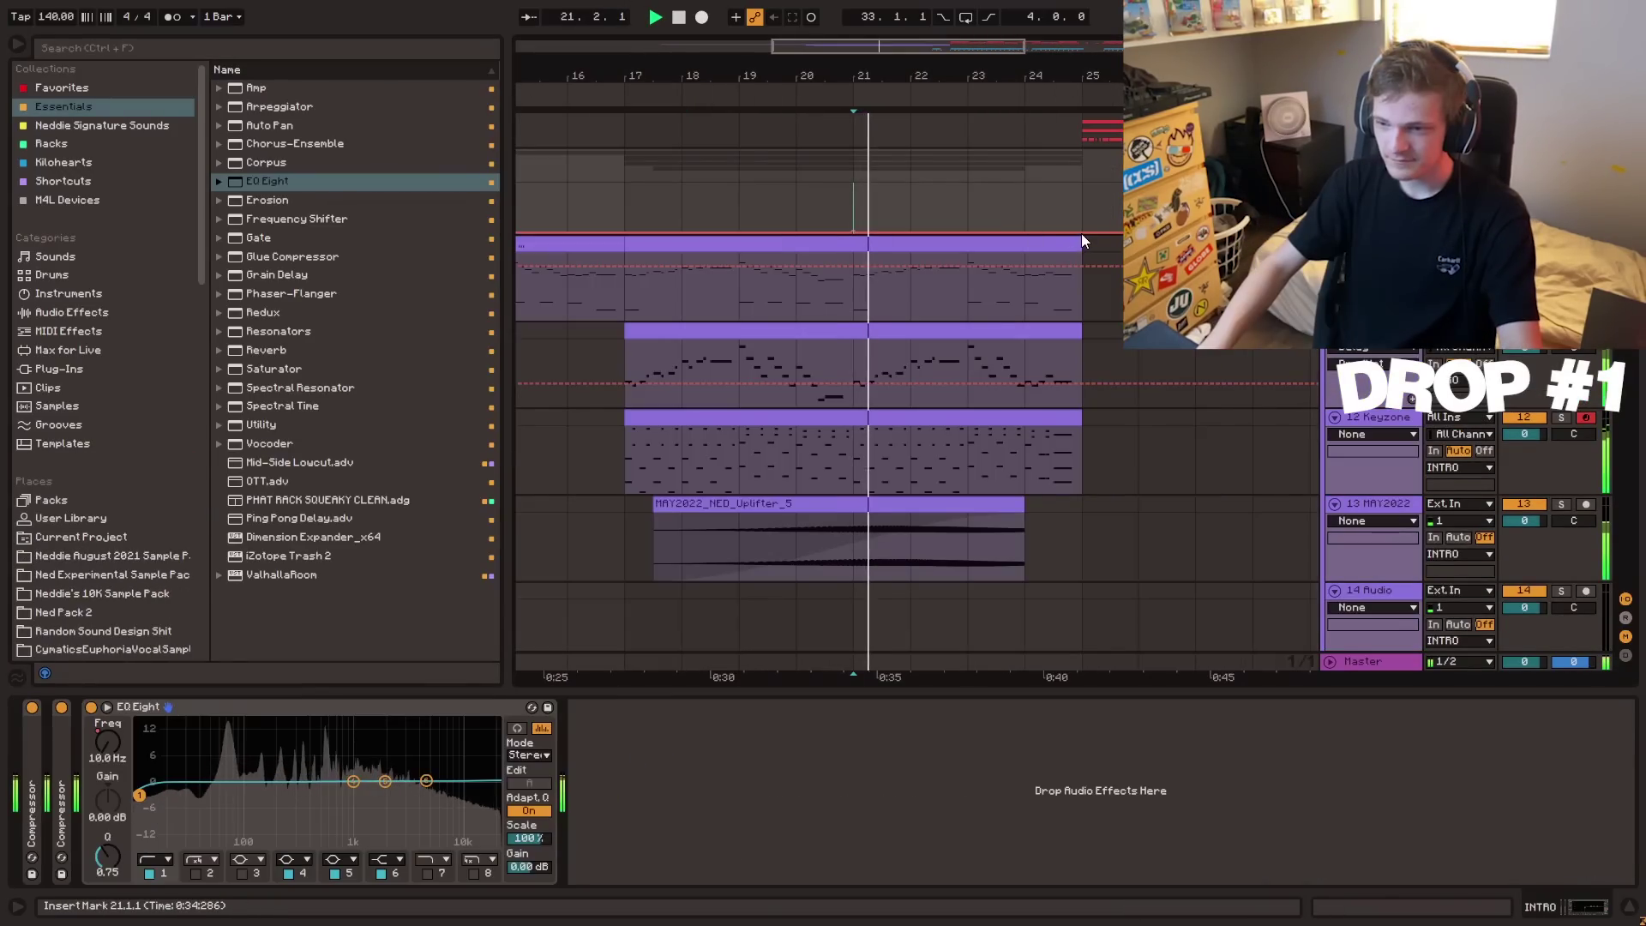
- Automate the INTRO group's EQ Eight low-cut frequency to rise over the bars leading up to bar 24
double_click(1082, 234)
key("ctrl+a")
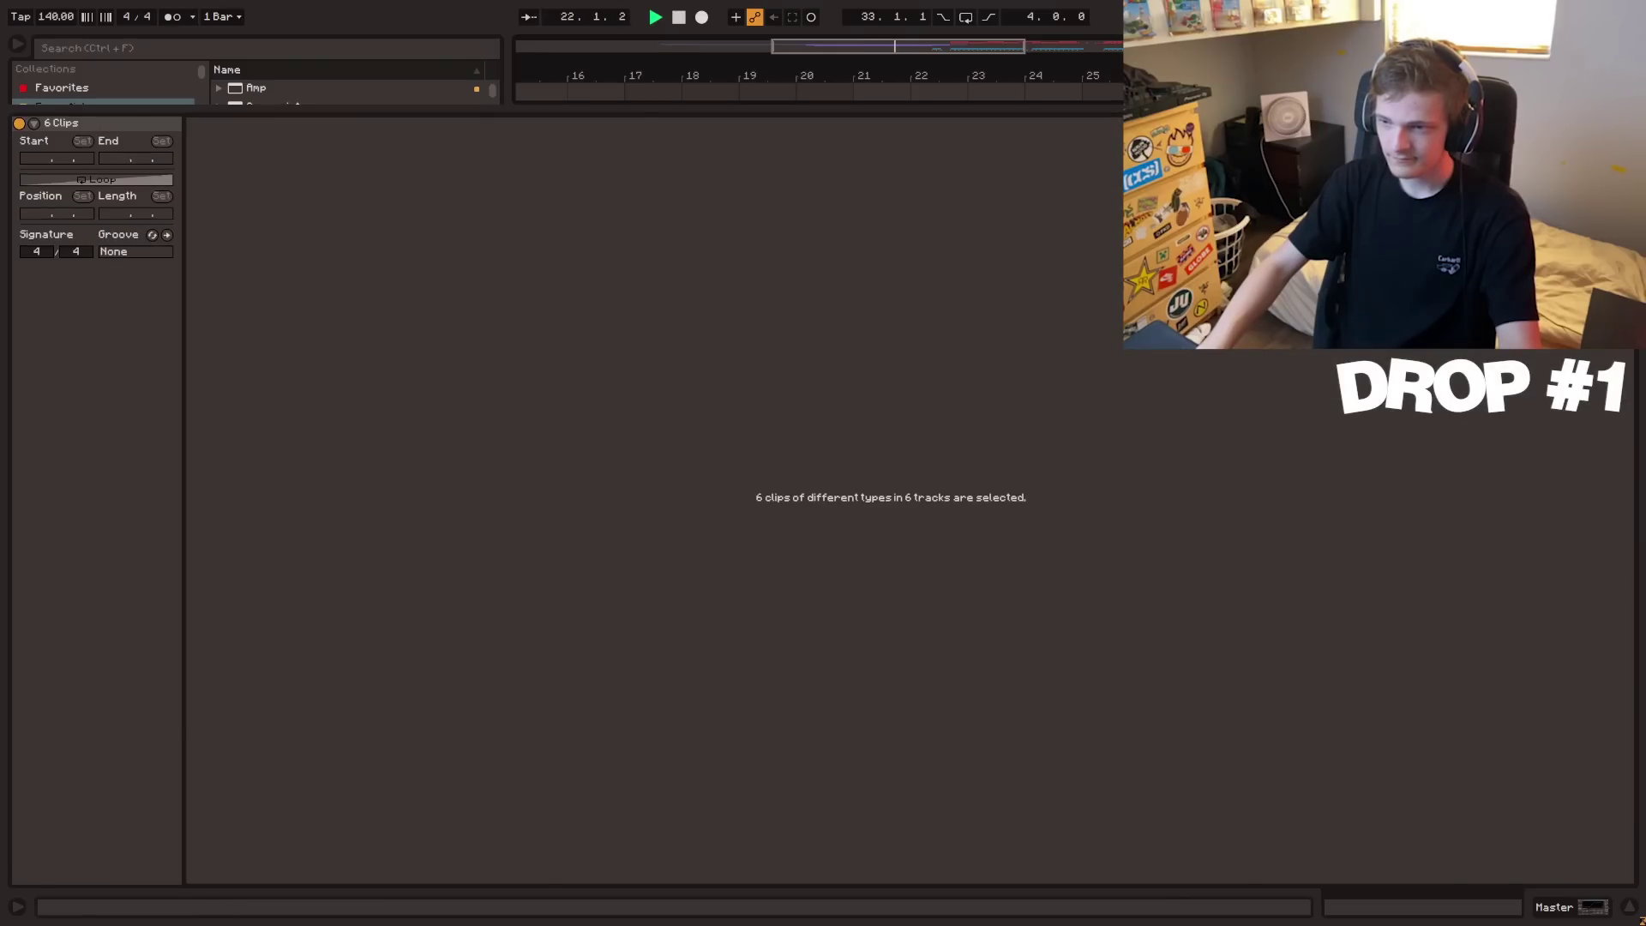
key("ctrl+alt+l")
left_click(919, 190)
left_click_drag(1083, 232, 1083, 210)
left_click_drag(952, 222, 952, 203)
left_click_drag(1082, 210, 1026, 203)
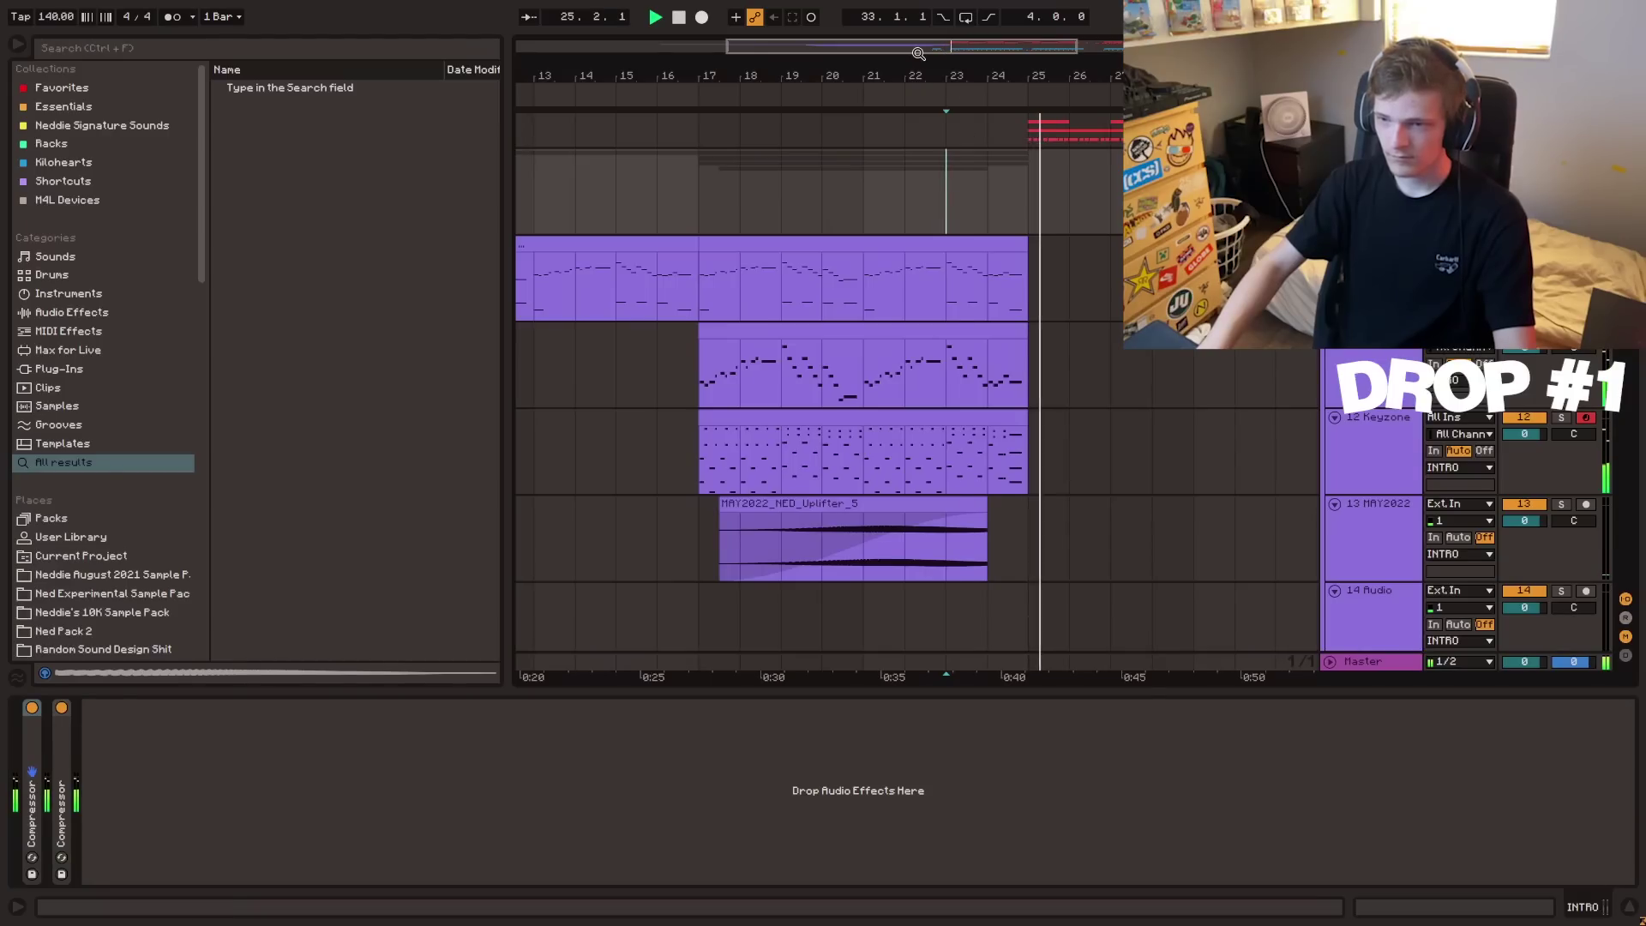
- Add EQ Eight with a gentler, raised band 1 low cut to the INTRO group and place the compressors after REVERB RACK
left_click_drag(919, 51, 862, 86)
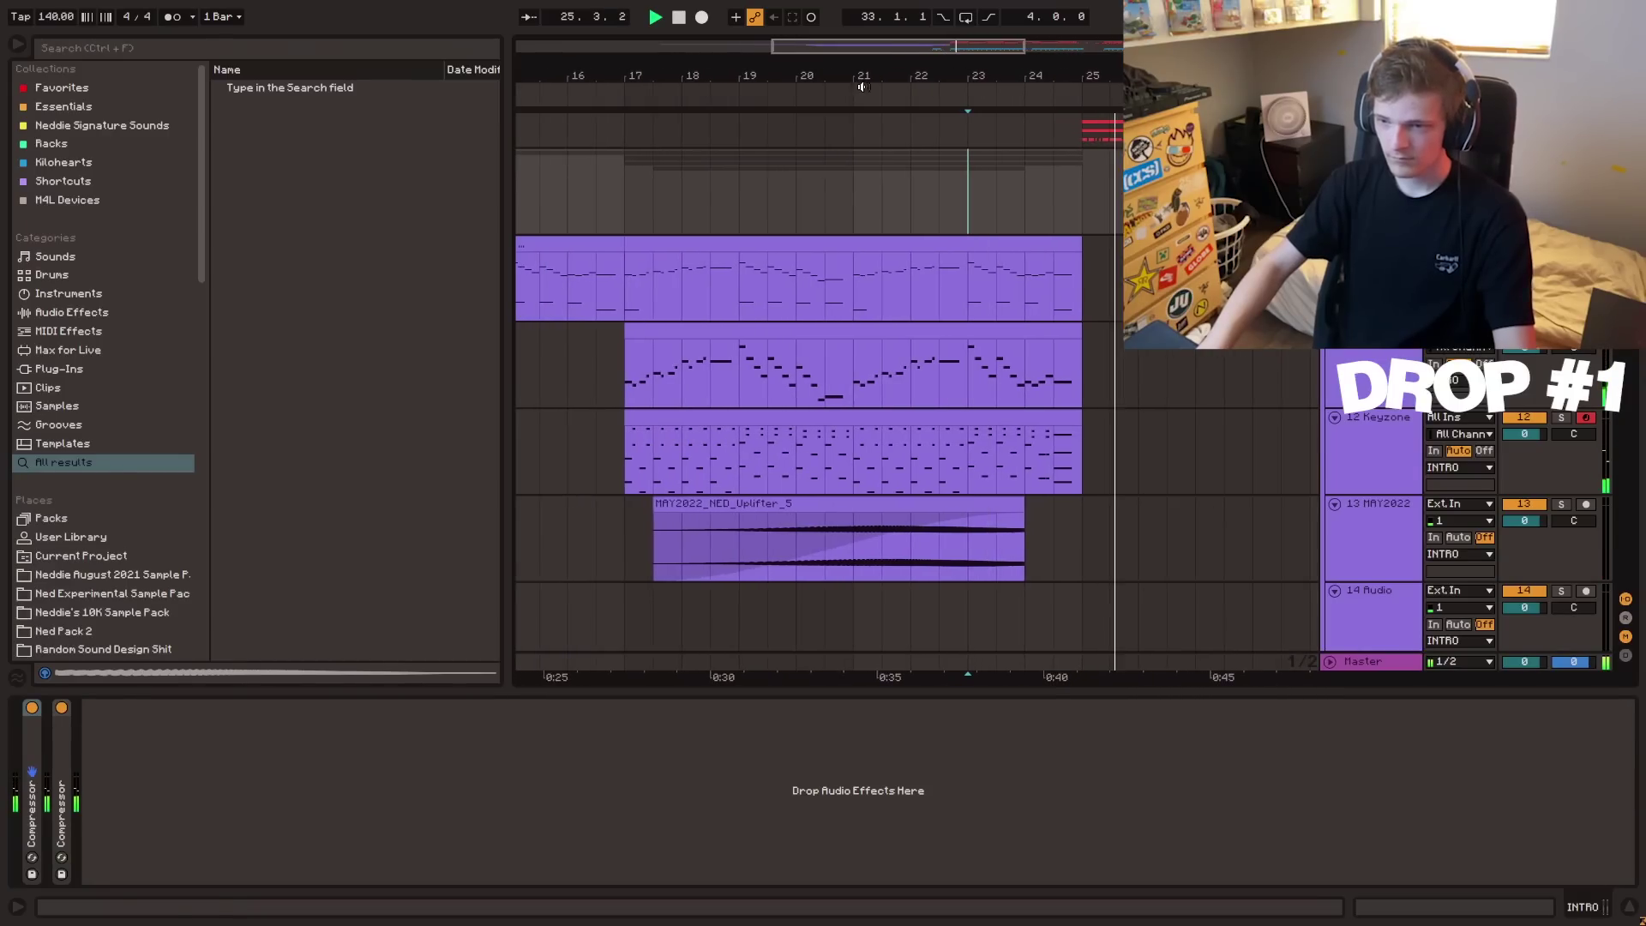
left_click(62, 108)
left_click_drag(286, 192, 247, 737)
left_click(159, 858)
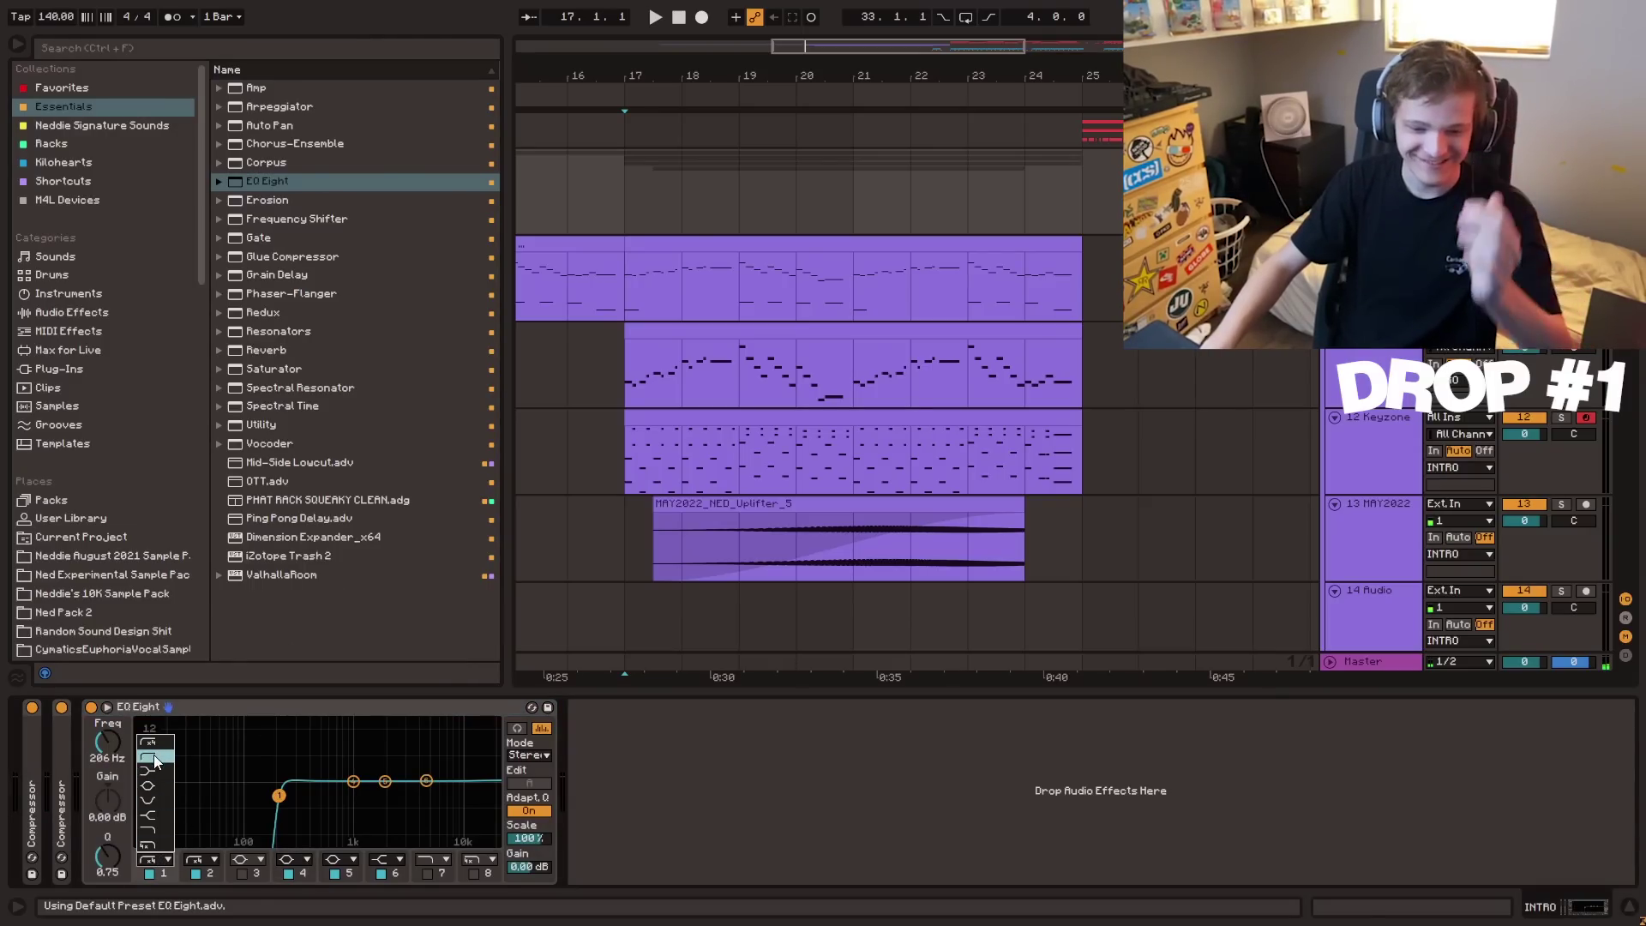
left_click_drag(105, 744, 105, 703)
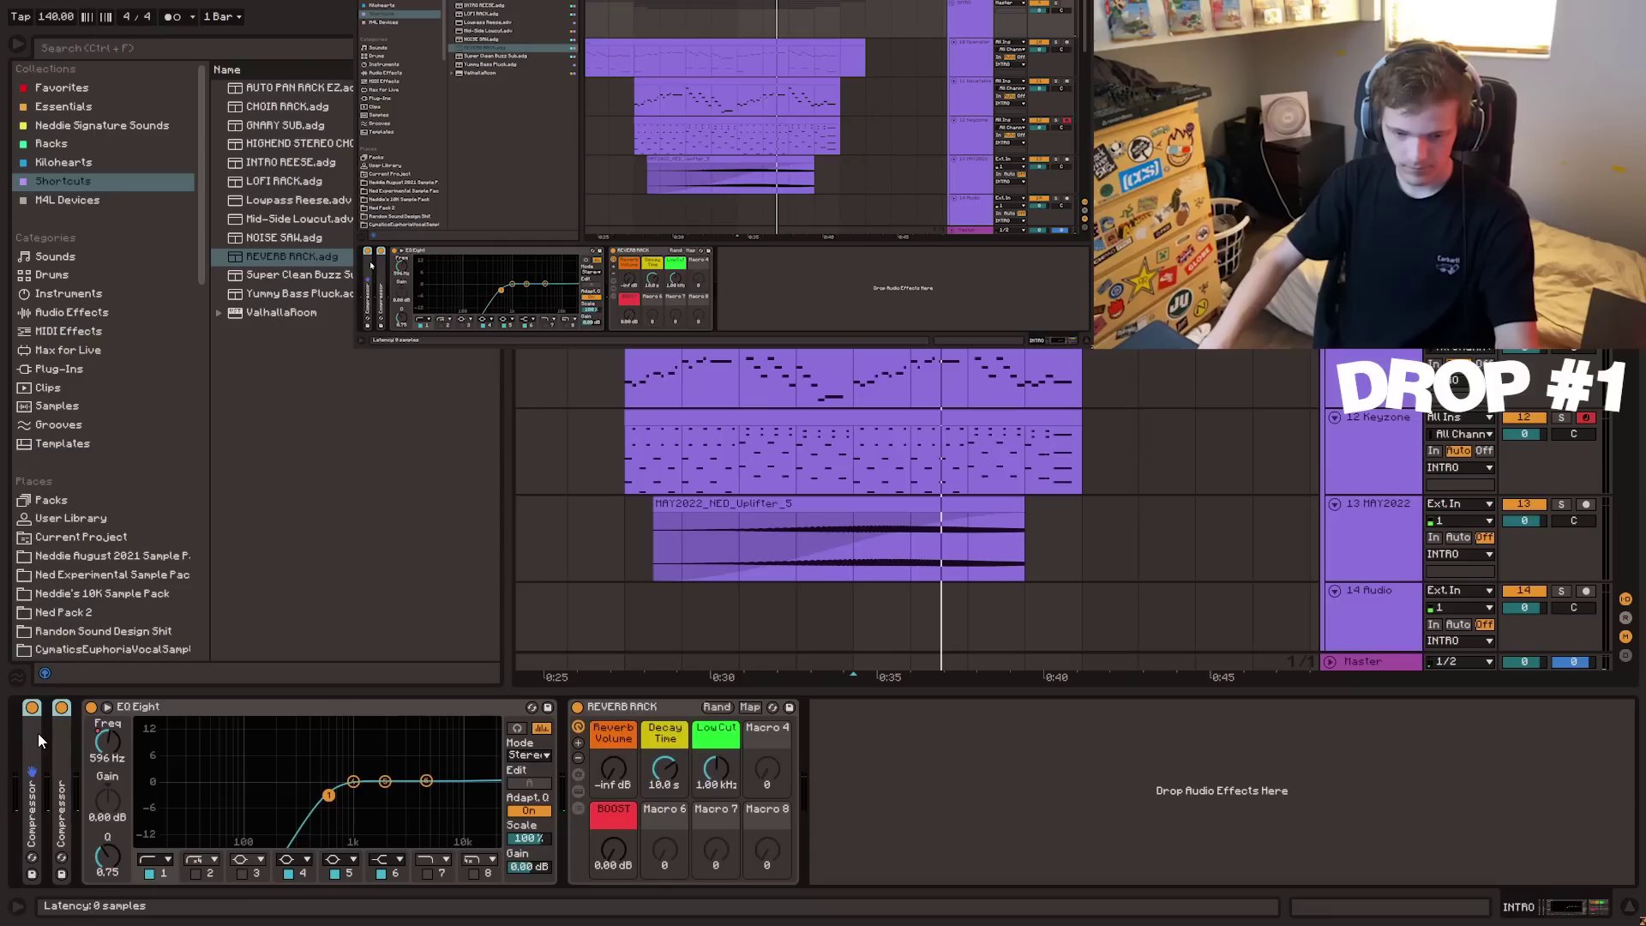
left_click_drag(38, 734, 811, 772)
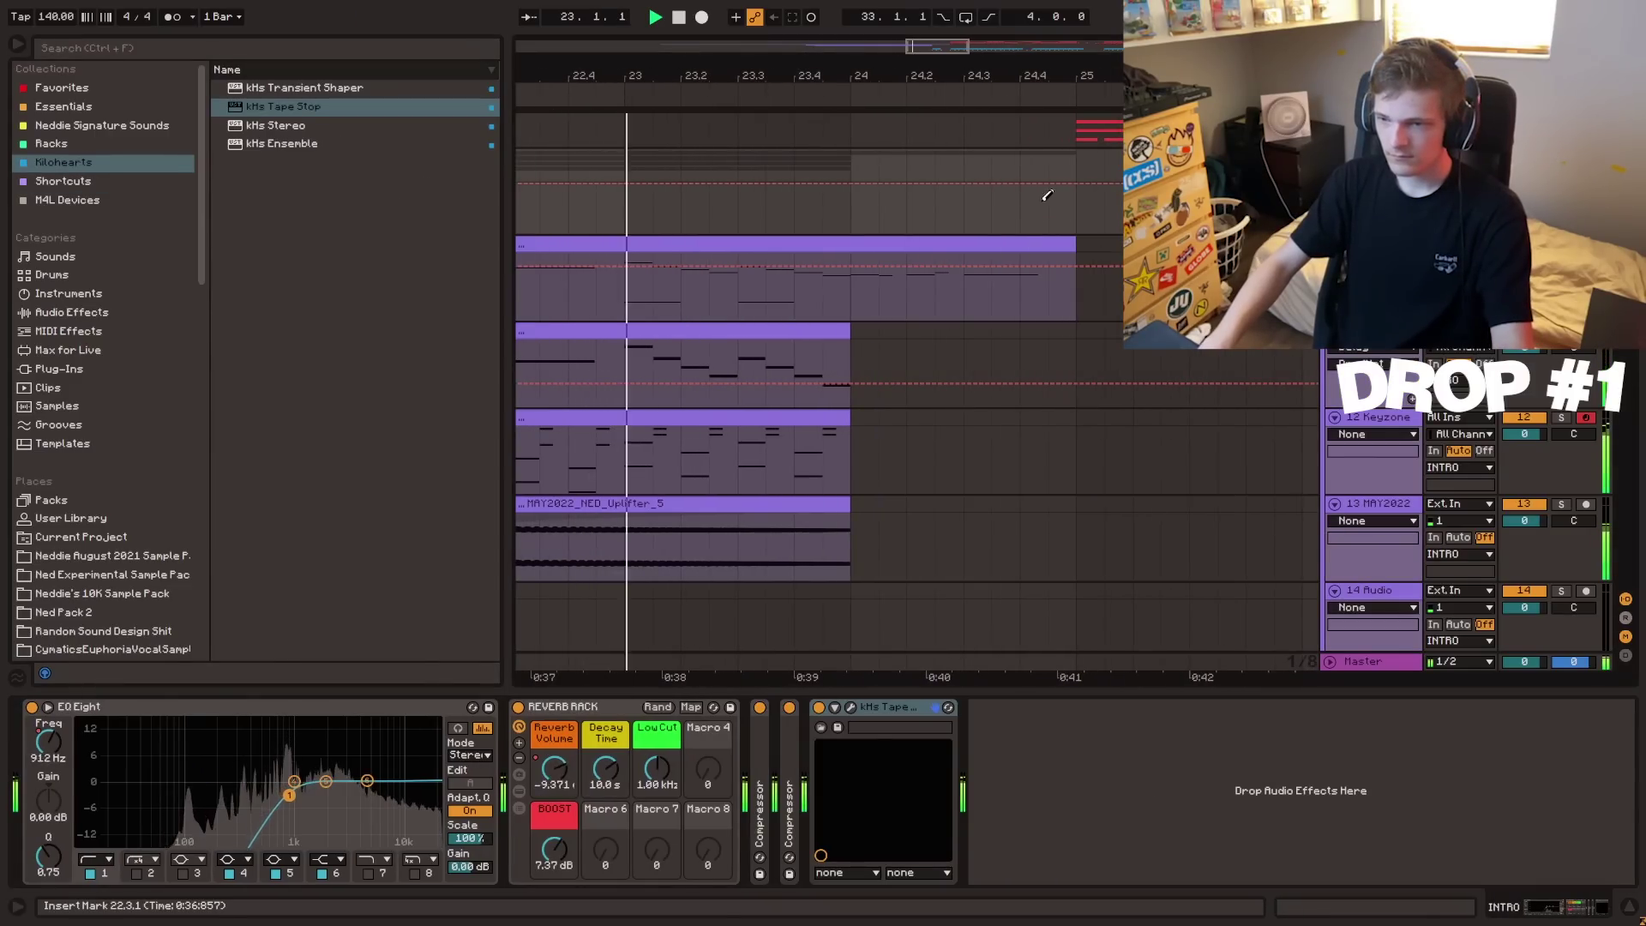
- Draw an automation drop for kHs Tape Stop on the INTRO group over the last eighth note before bar 25
left_click(1043, 183)
key("b")
left_click(1028, 224)
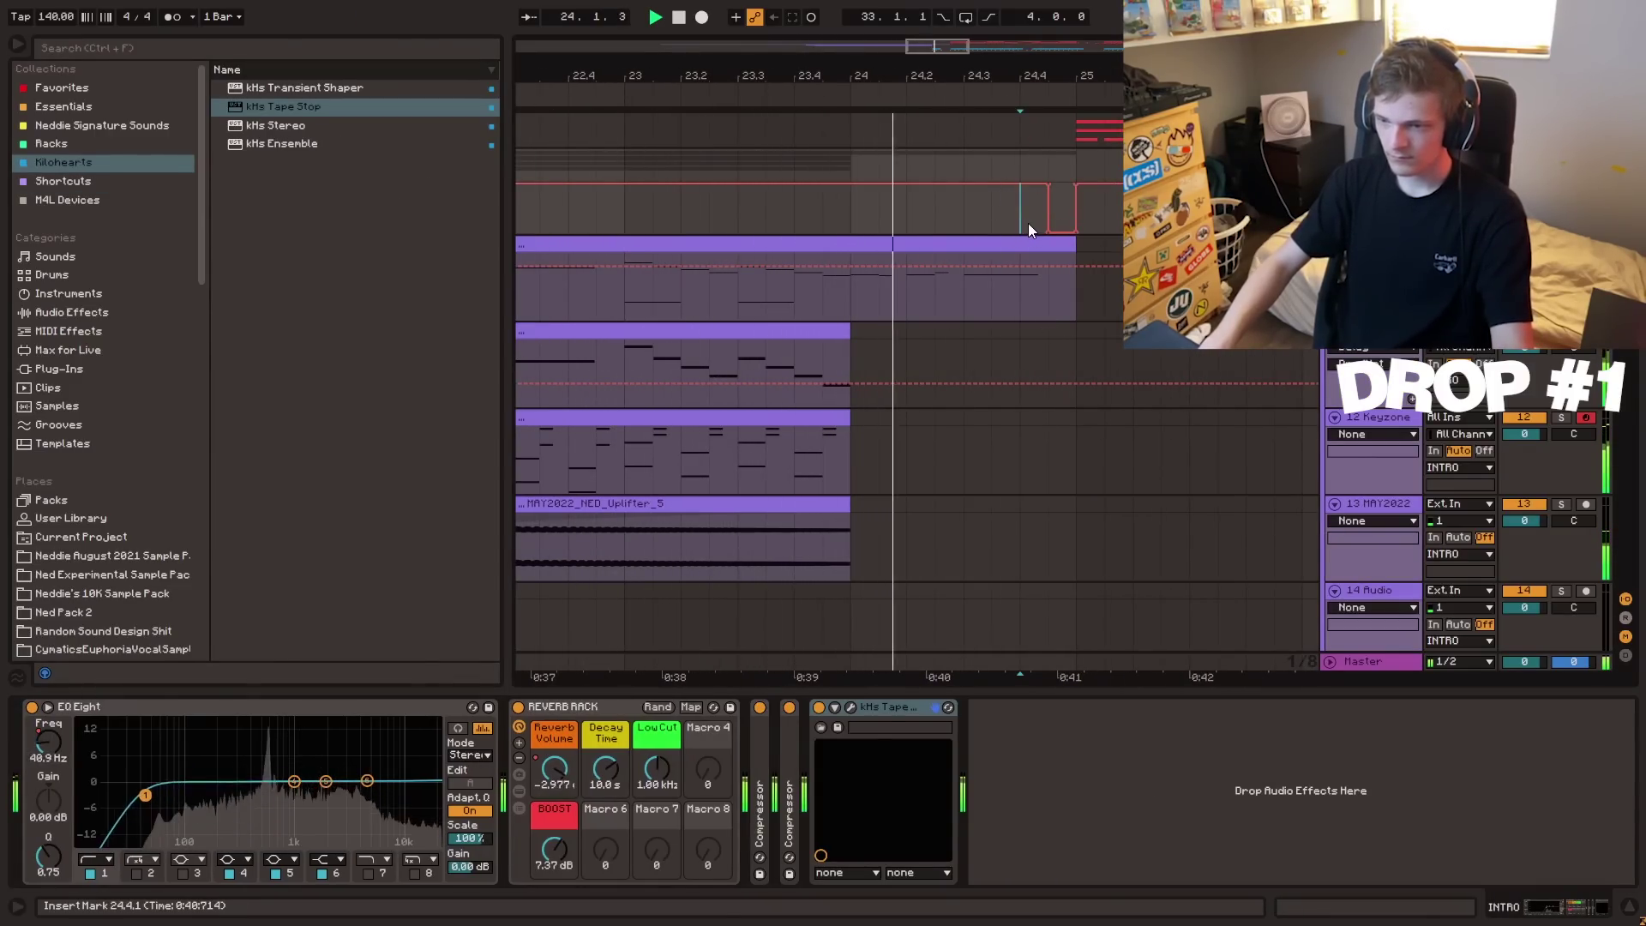
key("b")
key("a")
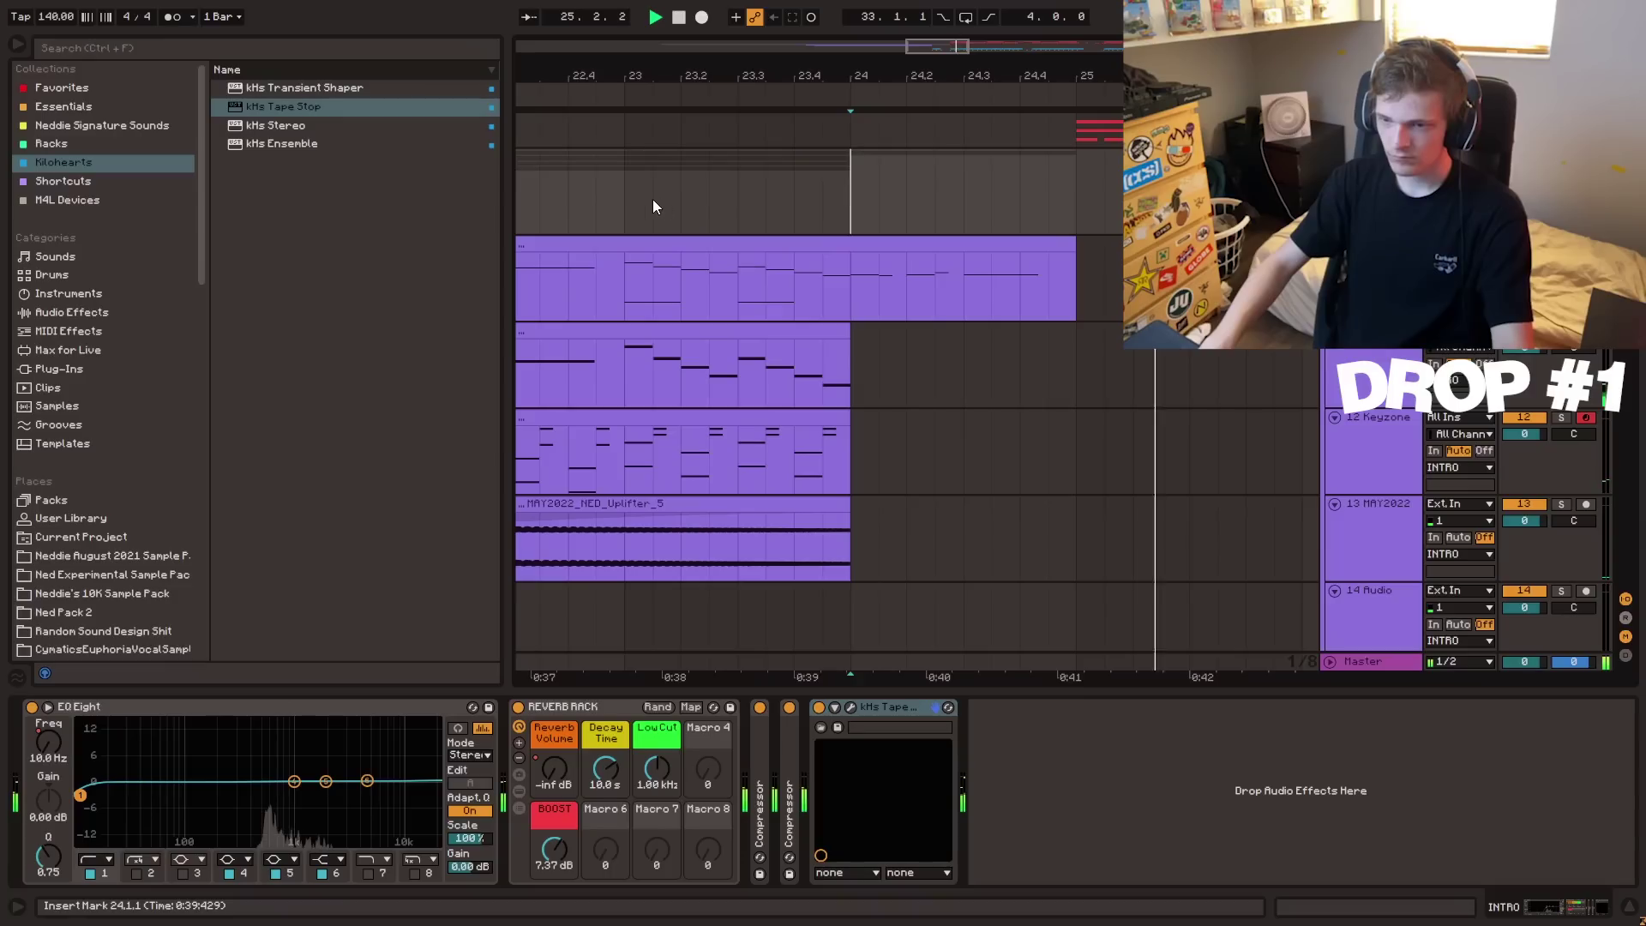
- Move kHs Tape Stop between REVERB RACK and the compressors on the INTRO group during playback from bar 23
left_click(651, 199)
key("space")
left_click_drag(873, 705, 746, 733)
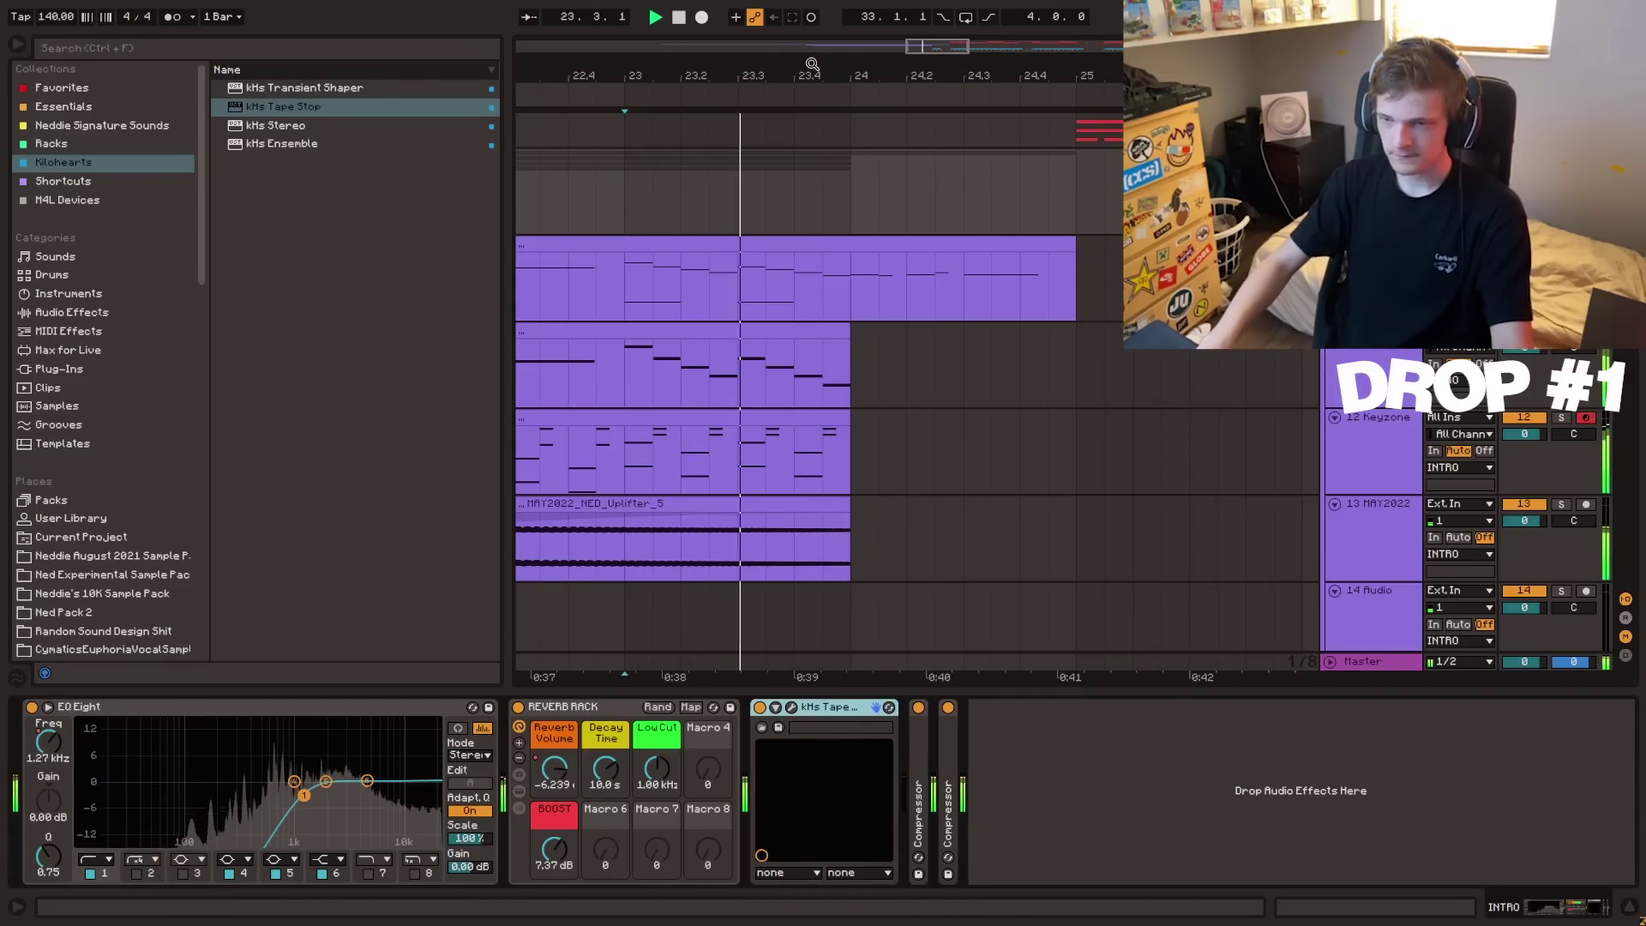
left_click_drag(776, 76, 712, 26)
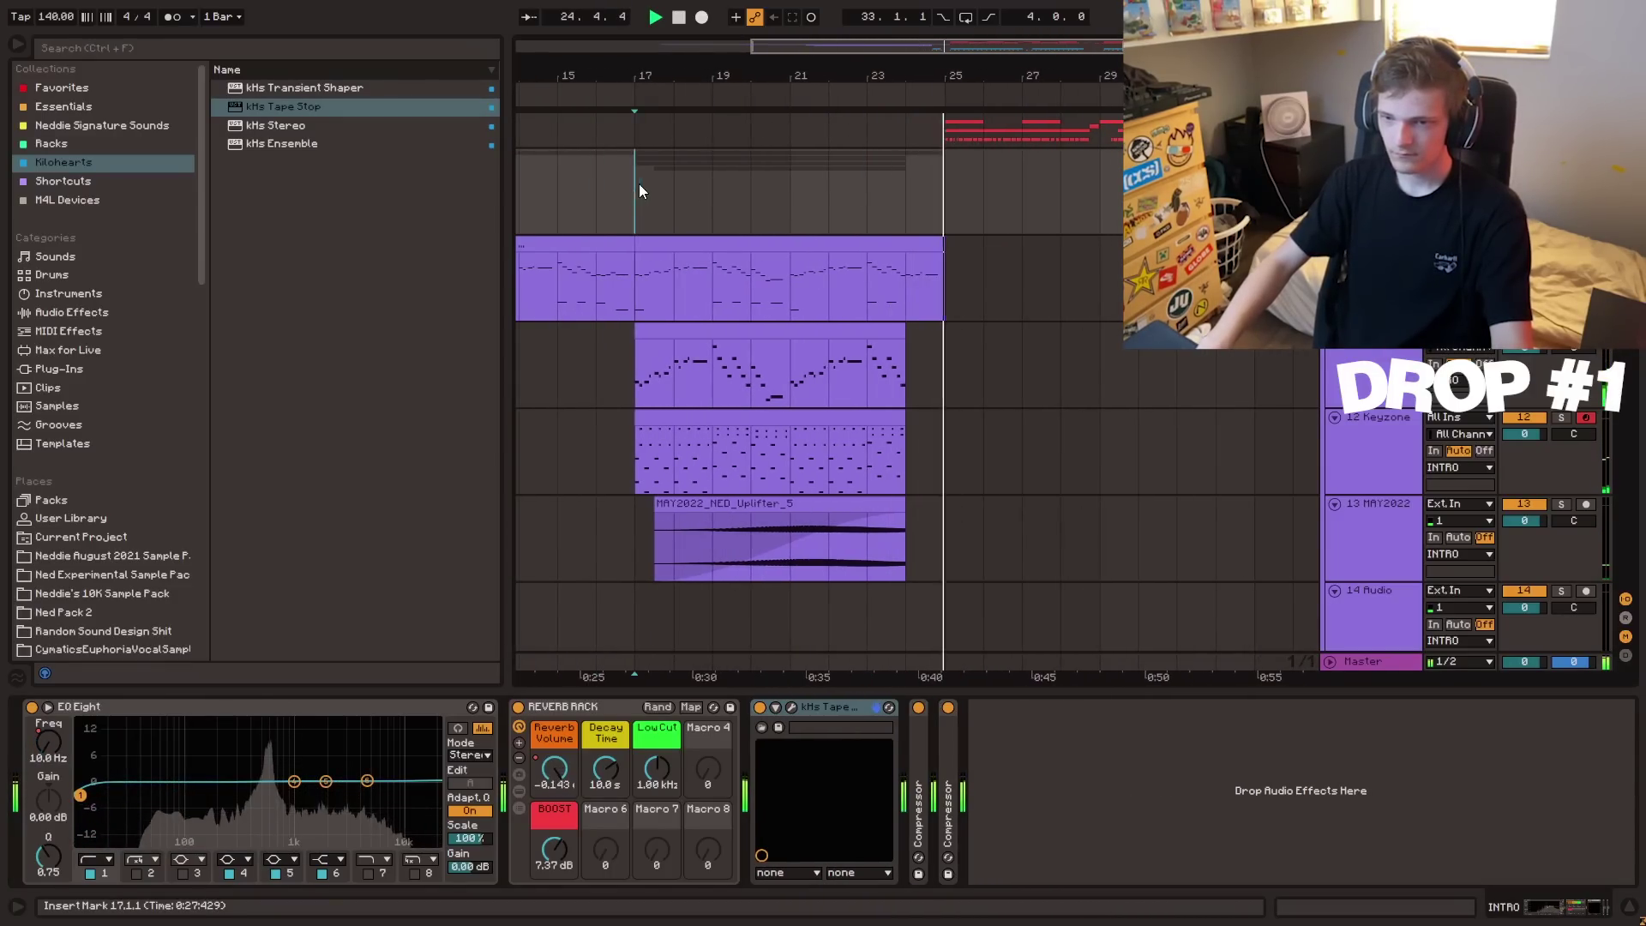
- Play the drop from bar 25 and examine the effect chains on its two percussion stick tracks
left_click(940, 144)
scroll(908, 180, "down", 2)
key("space")
scroll(986, 368, "up", 7)
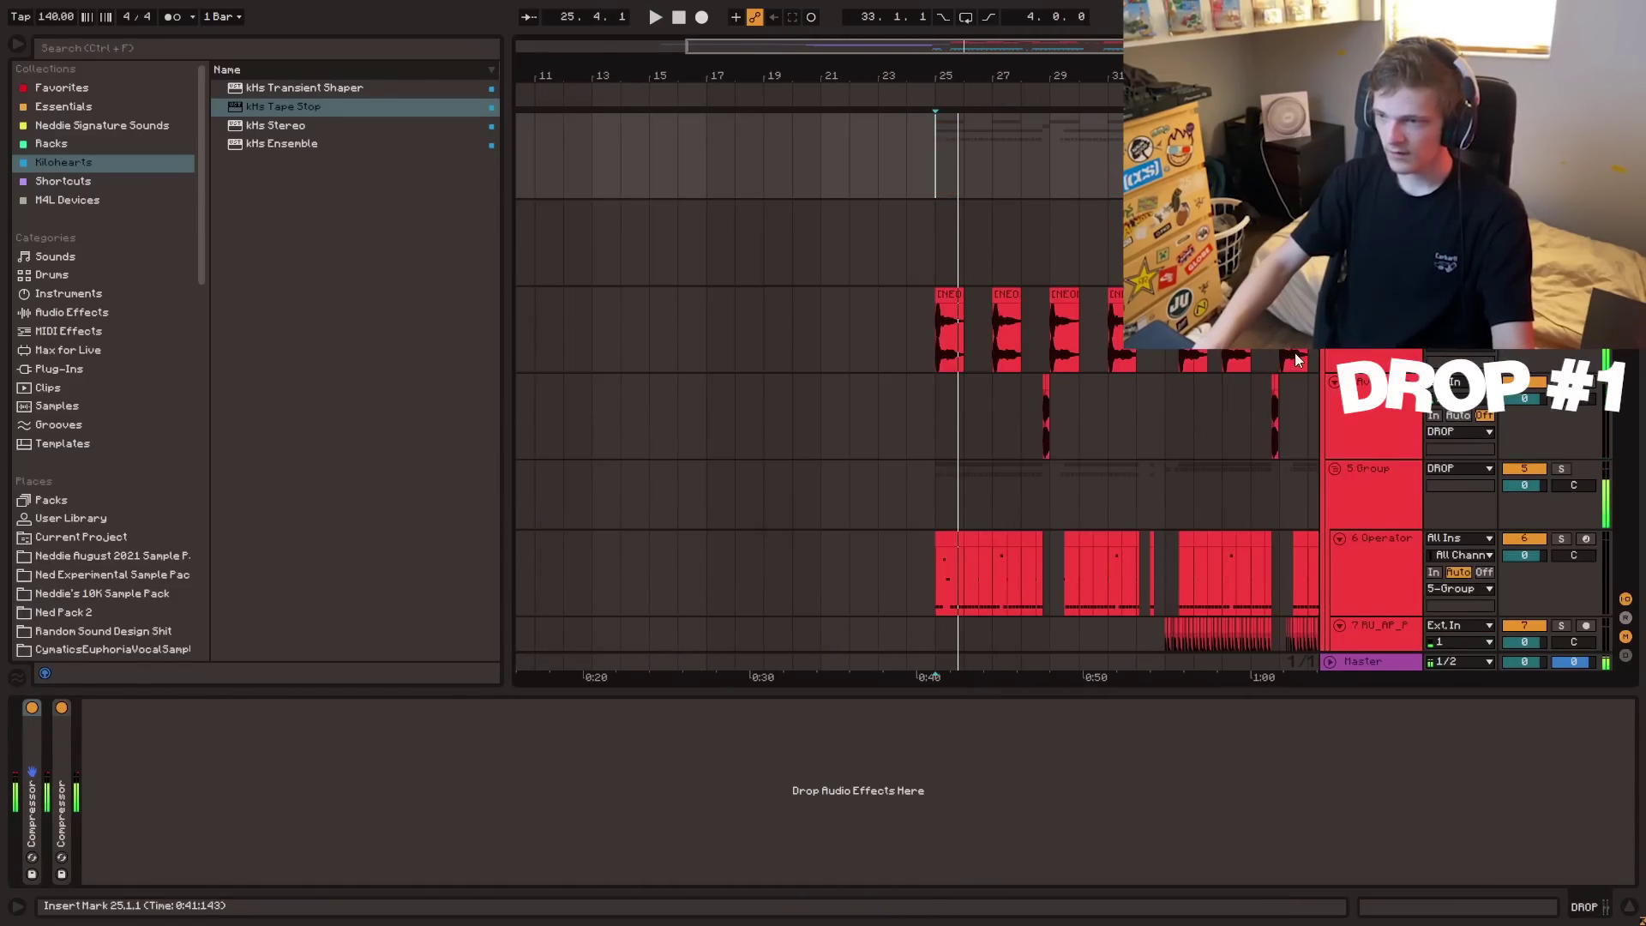
scroll(990, 378, "down", 4)
left_click(935, 306)
scroll(1007, 420, "up", 3)
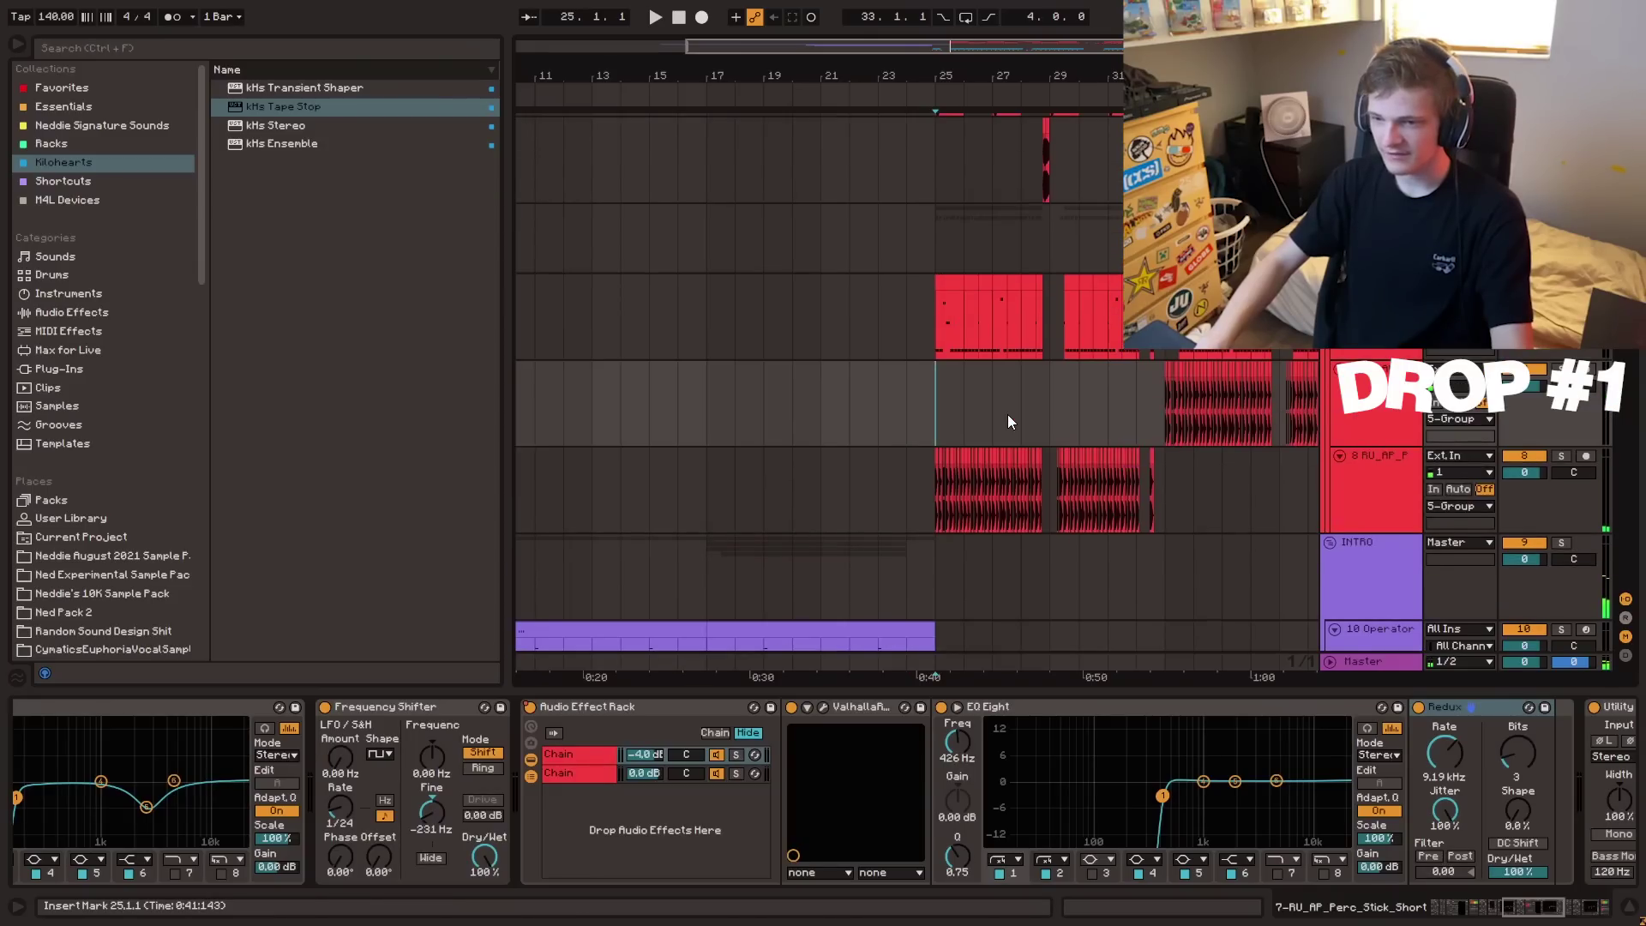
left_click(1386, 459)
key("space")
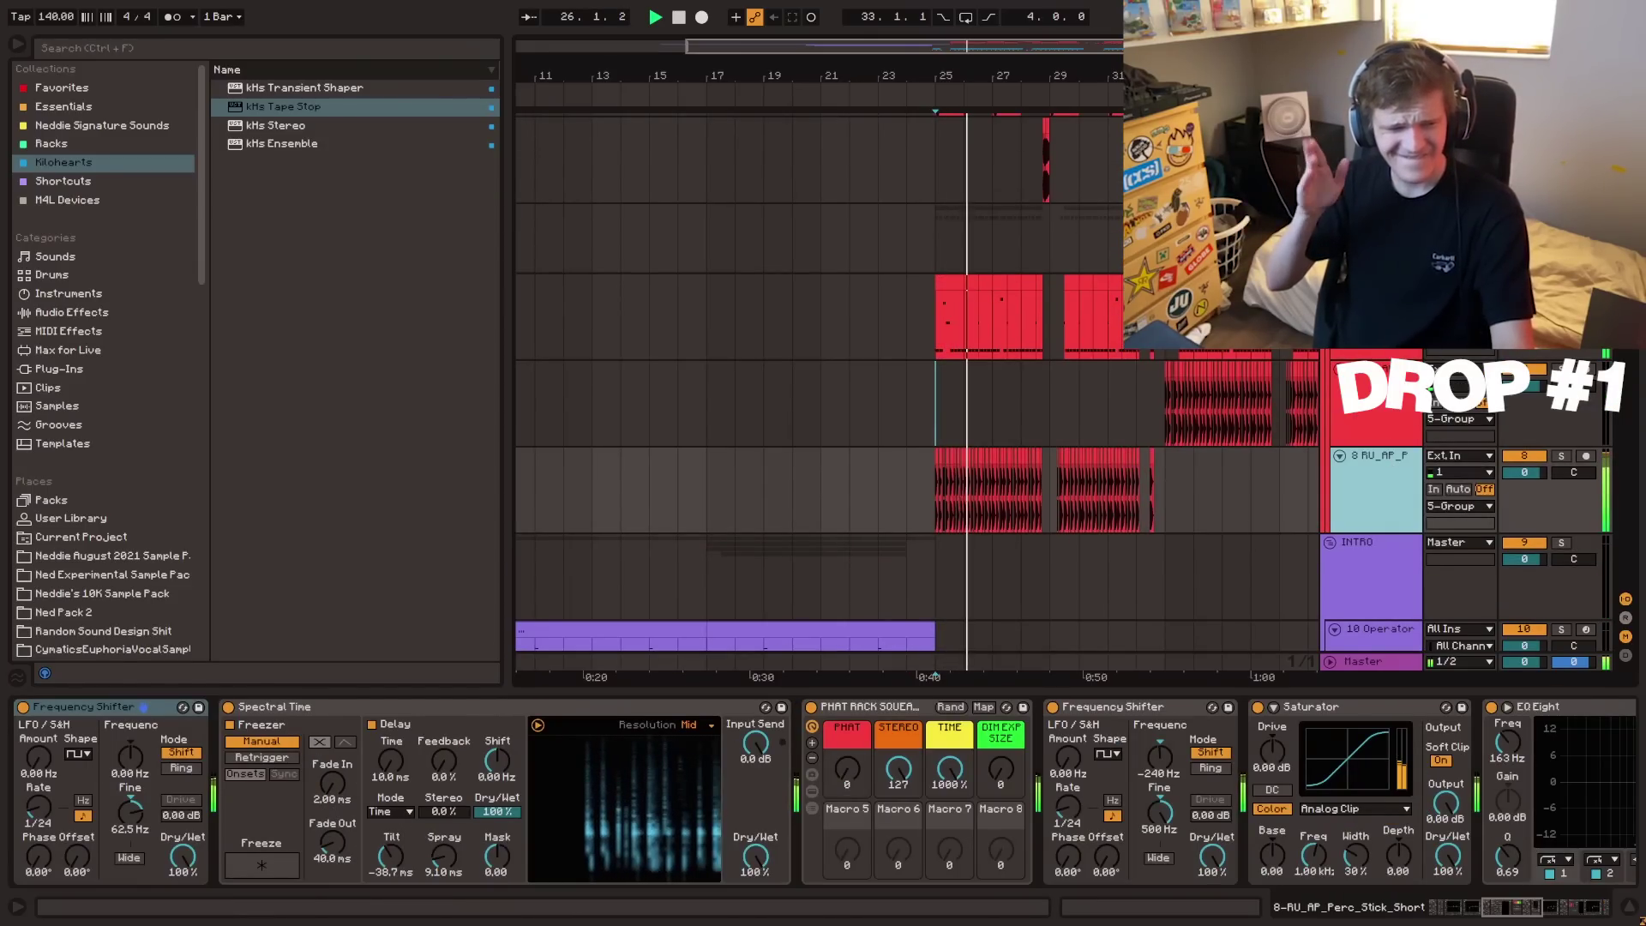
key("space")
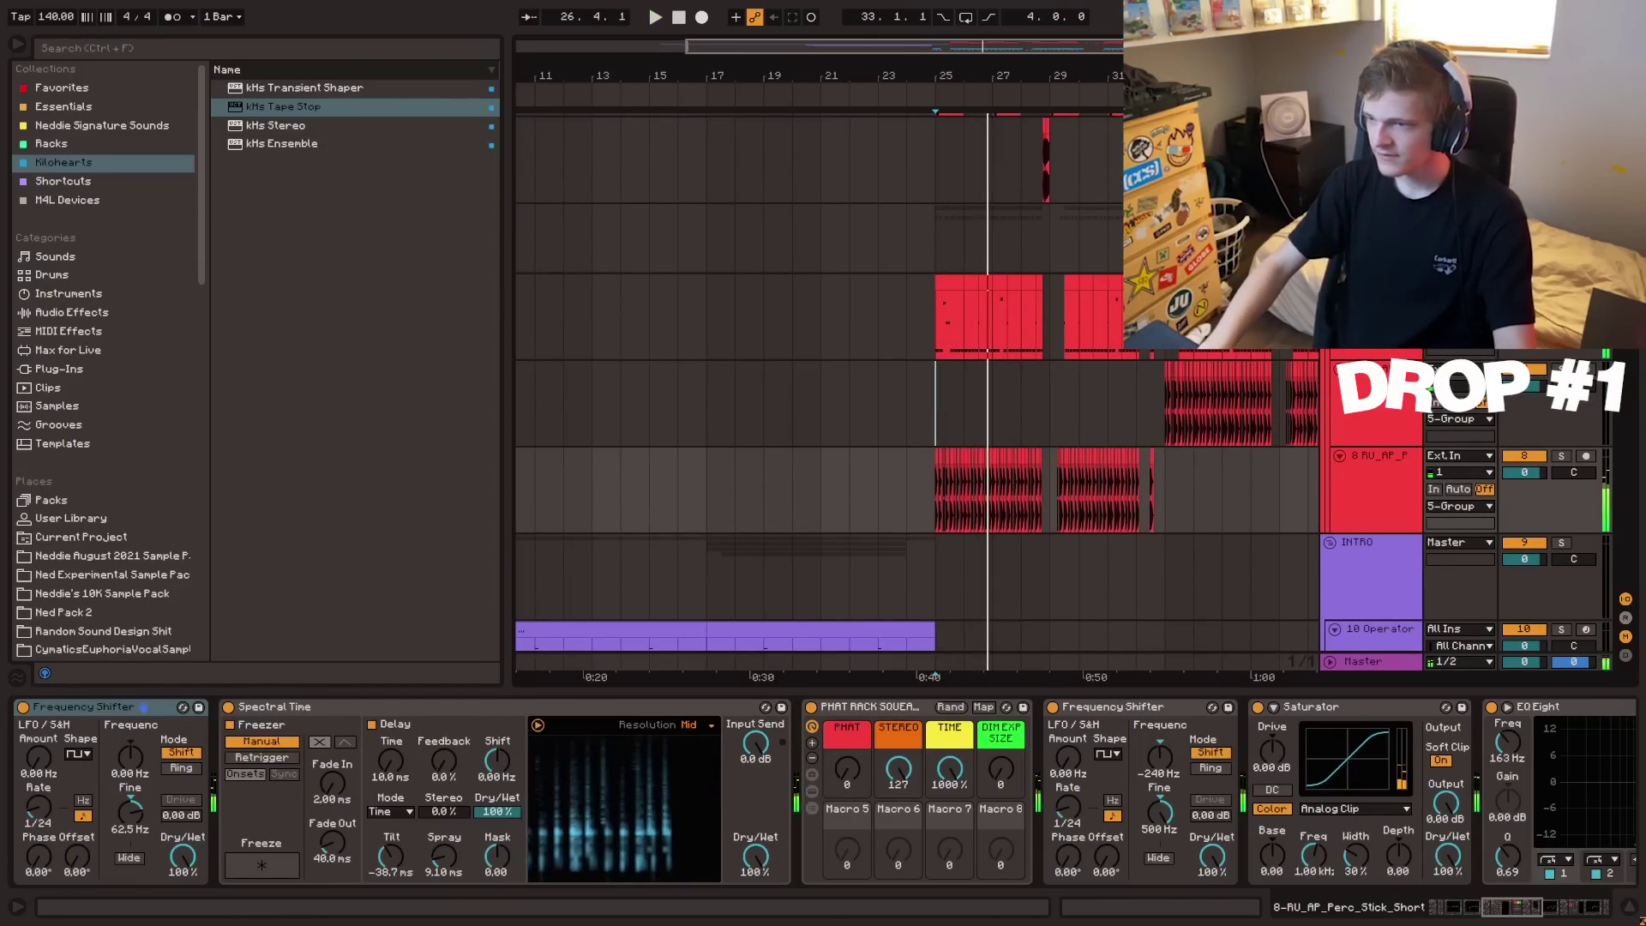
- Insert a new audio track above the Operator and percussion group and choose its audio input source from the track list
left_click(1380, 126)
key("ctrl+t")
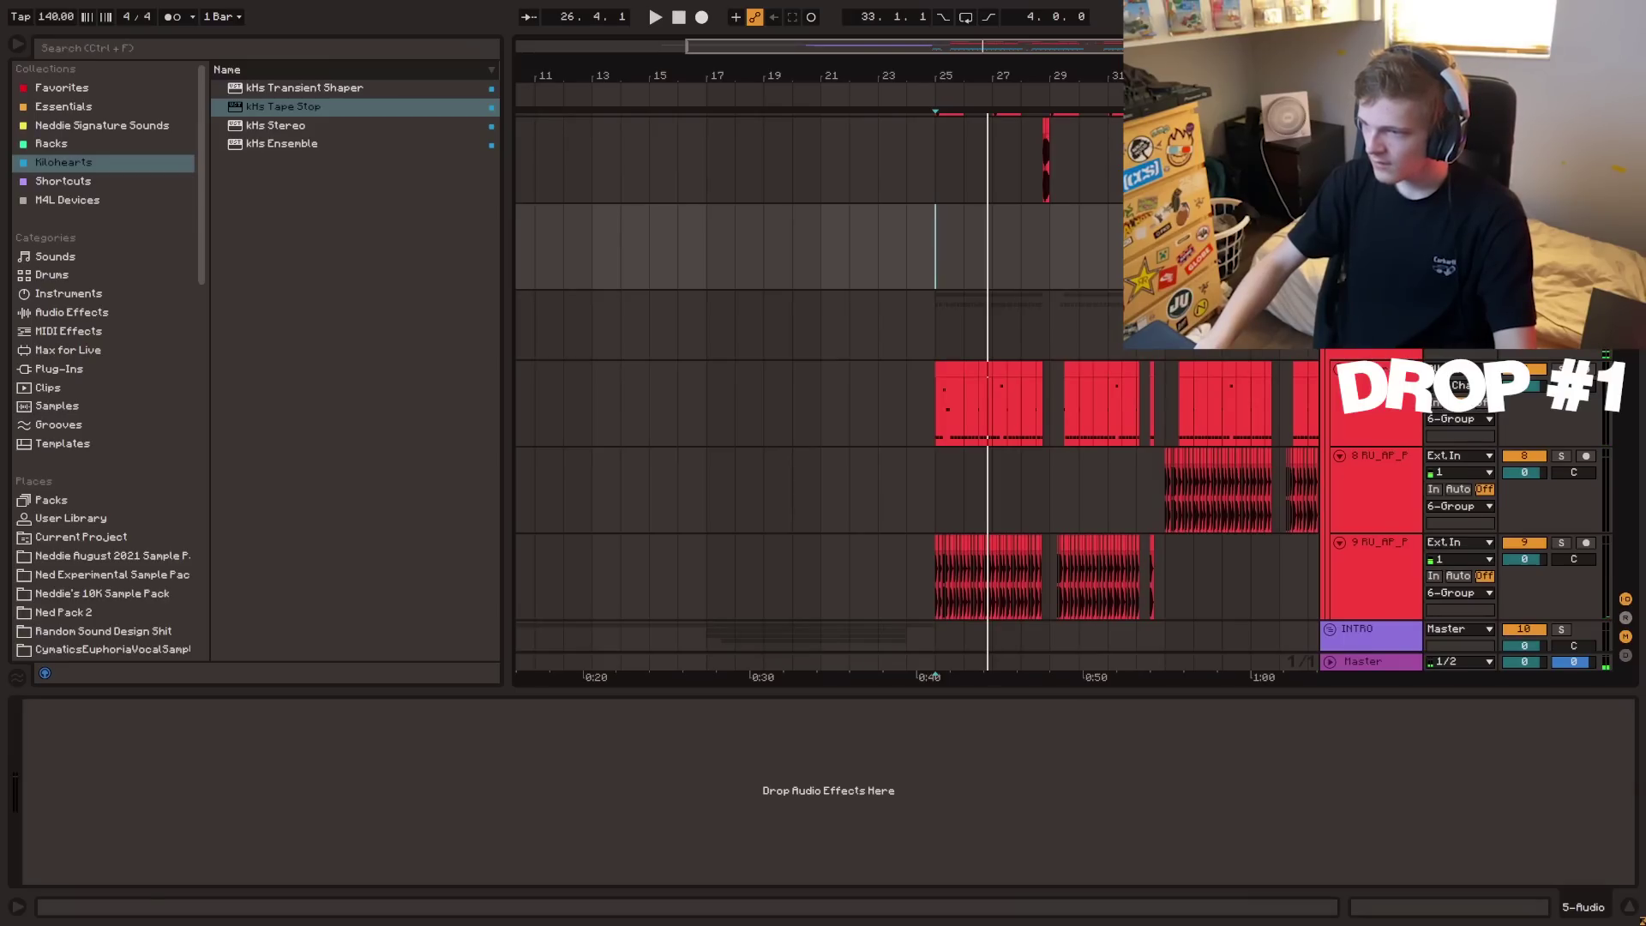
left_click(1457, 352)
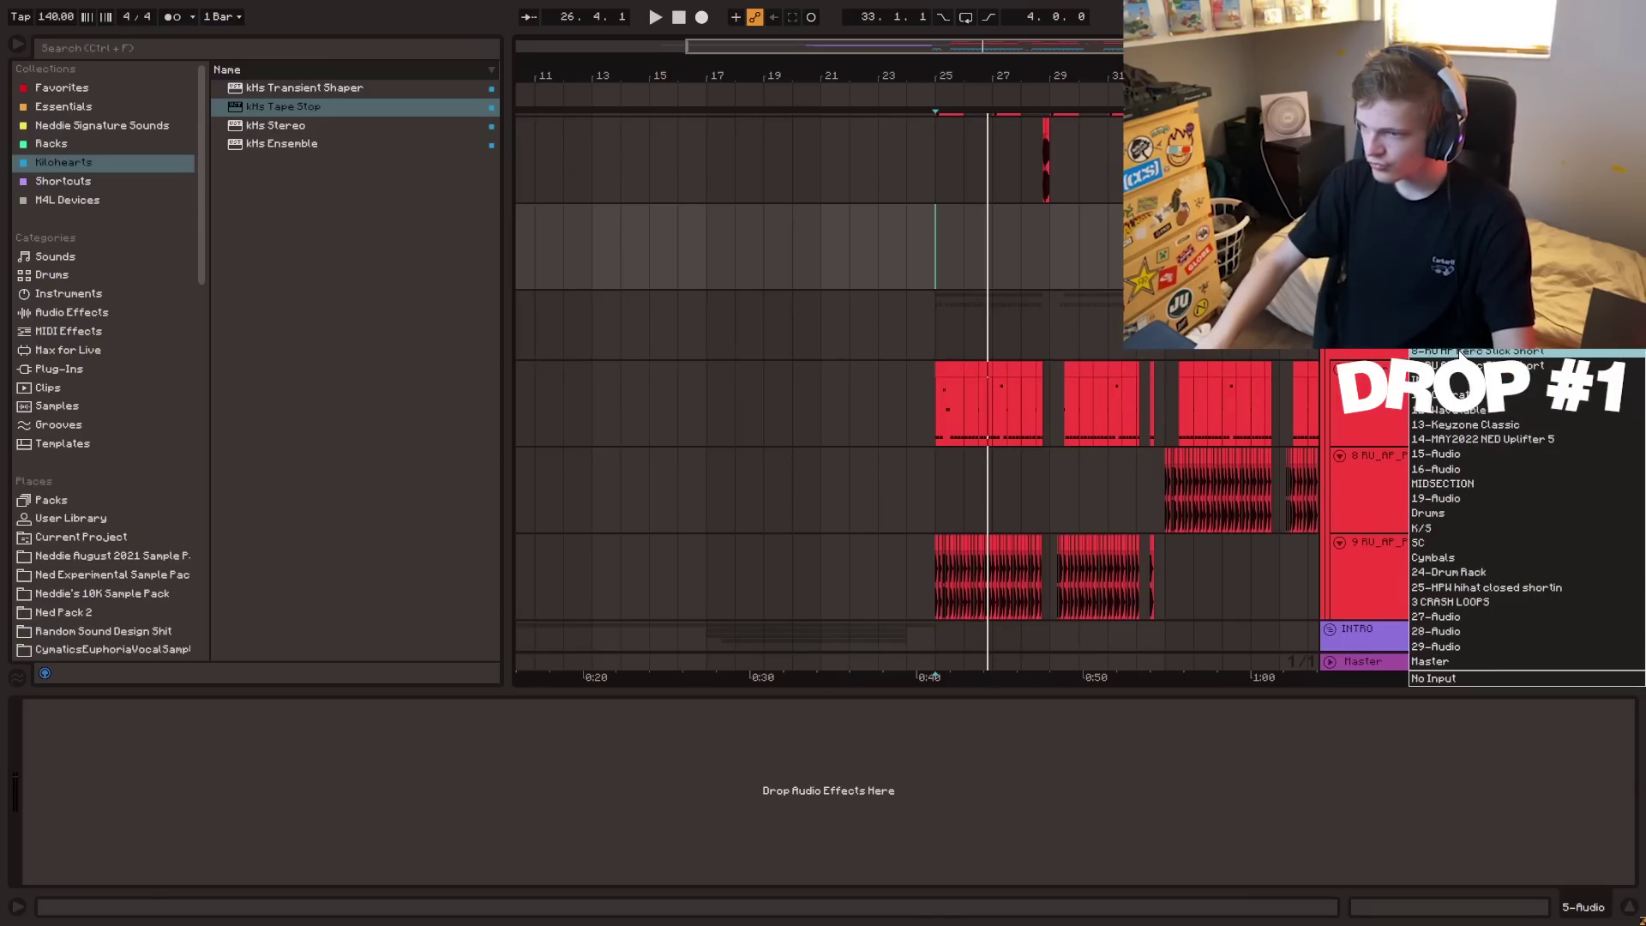
left_click(1460, 353)
key("F9")
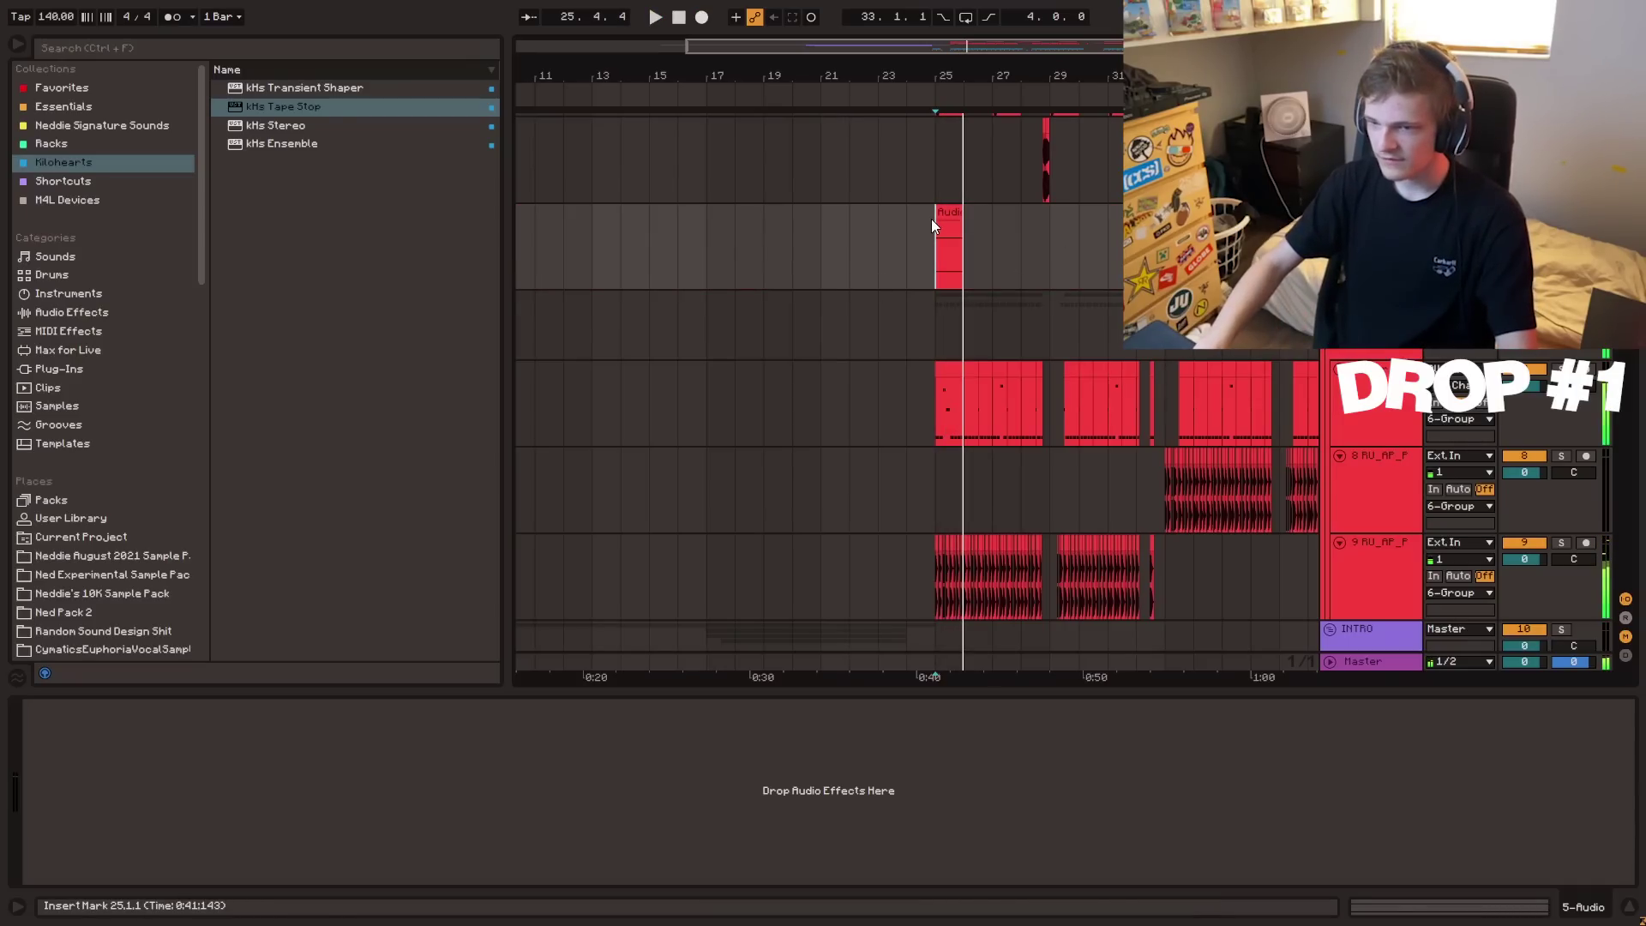
left_click(948, 246)
key("Delete")
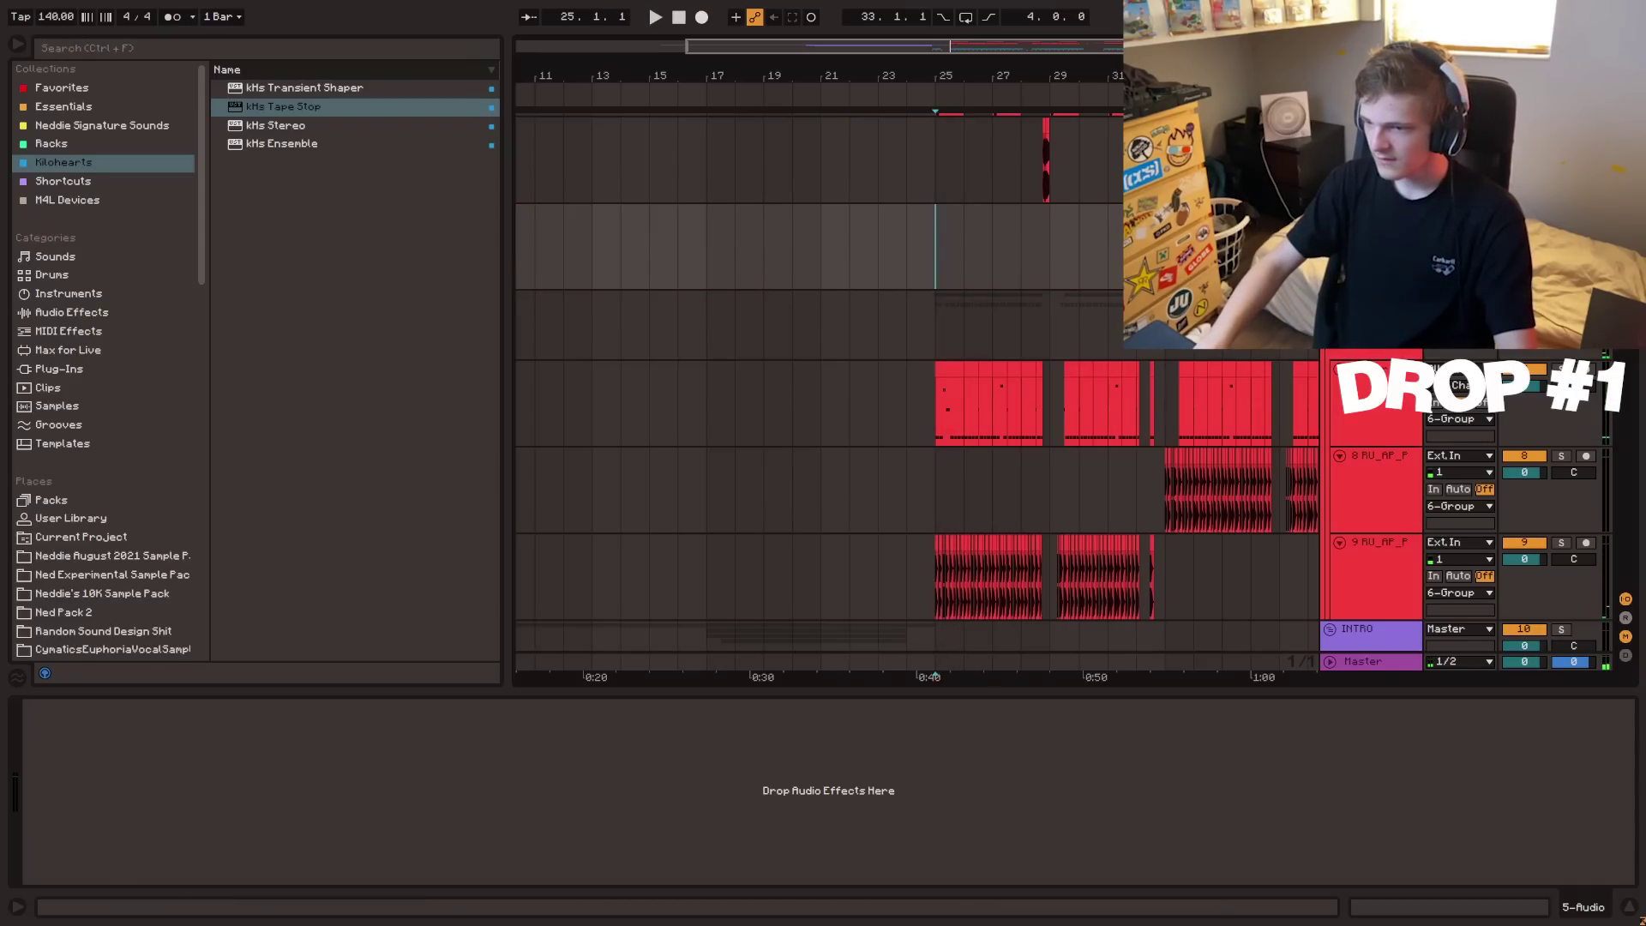
- Set the Operator and percussion group as the new audio track's input and record the drop onto it from bar 25
left_click(1461, 213)
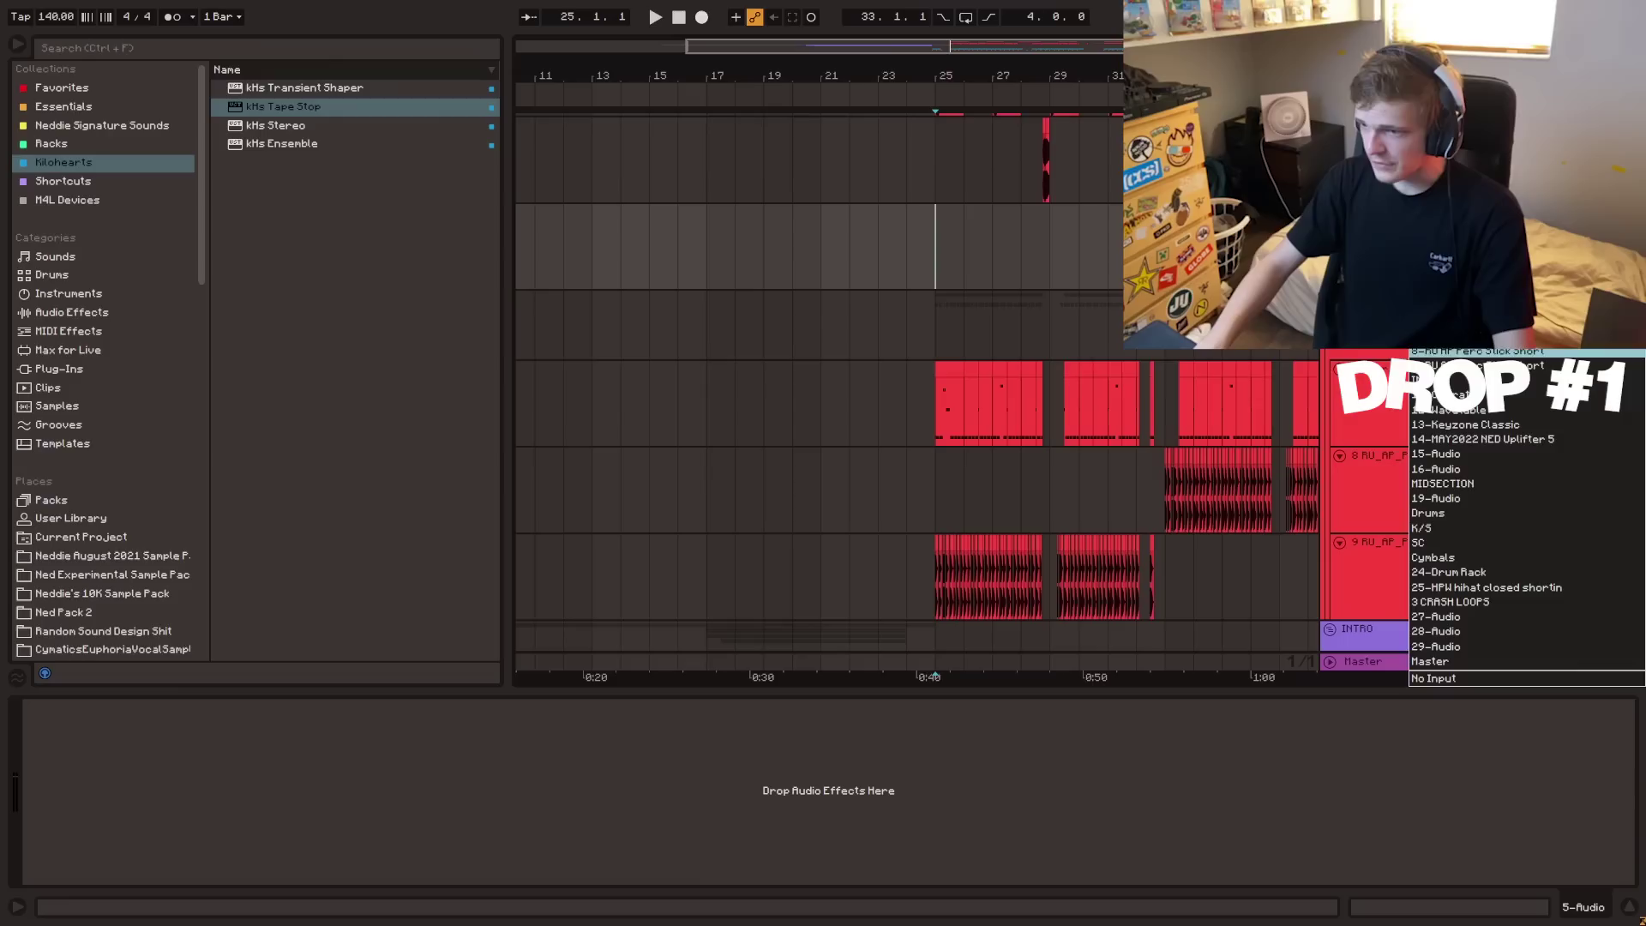
left_click(1458, 247)
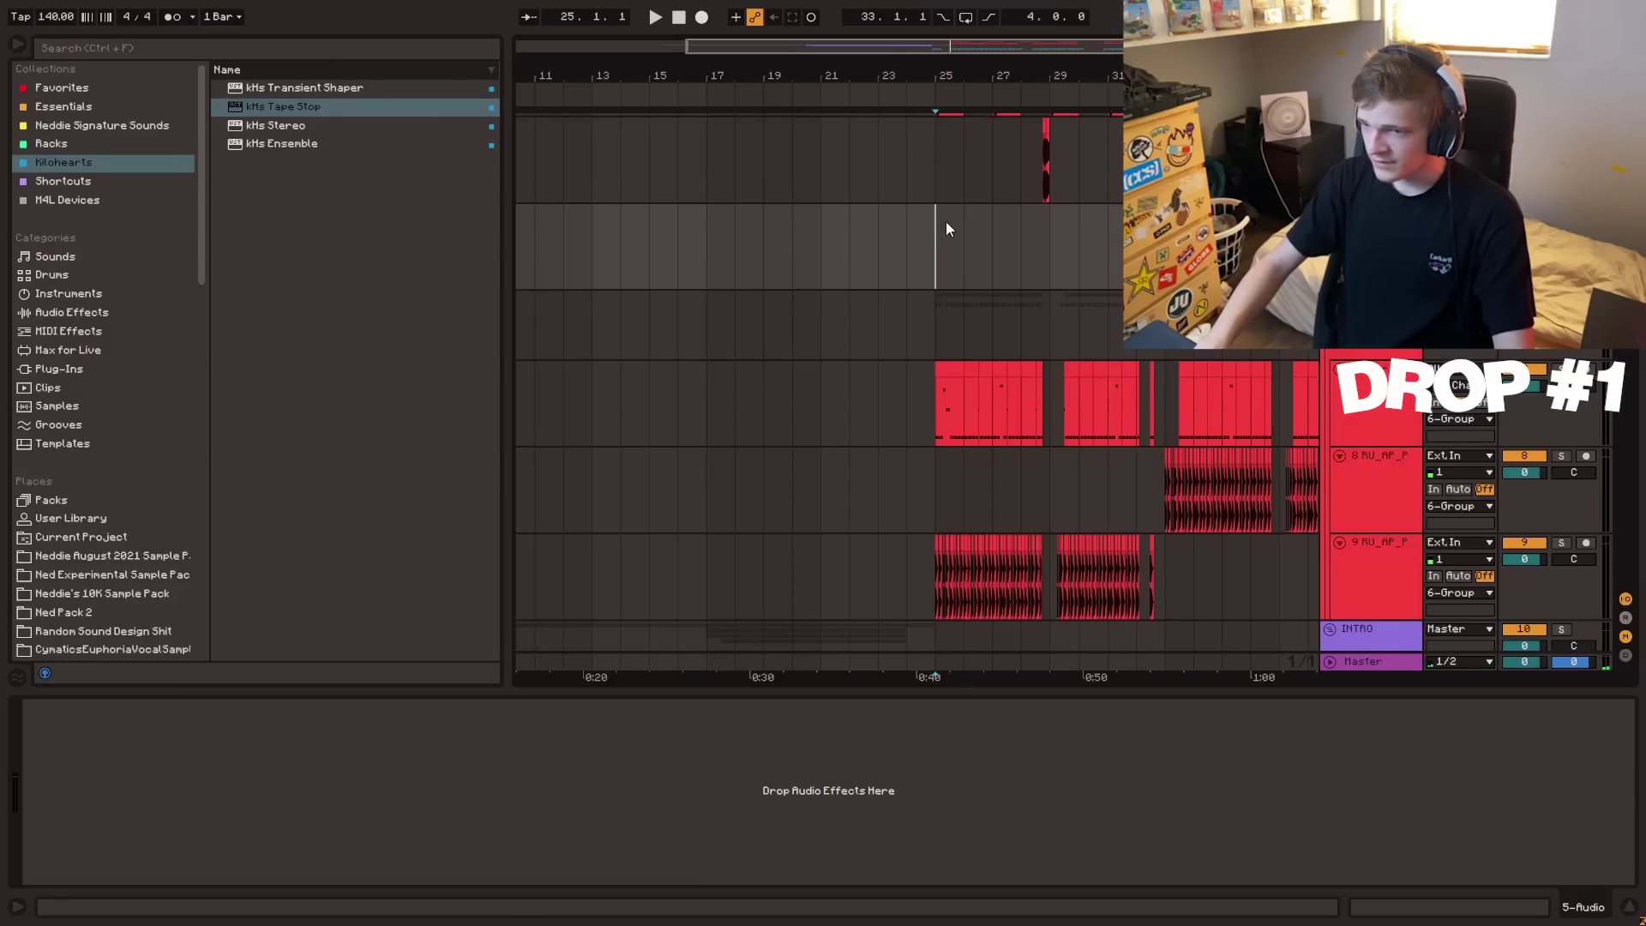
left_click(701, 17)
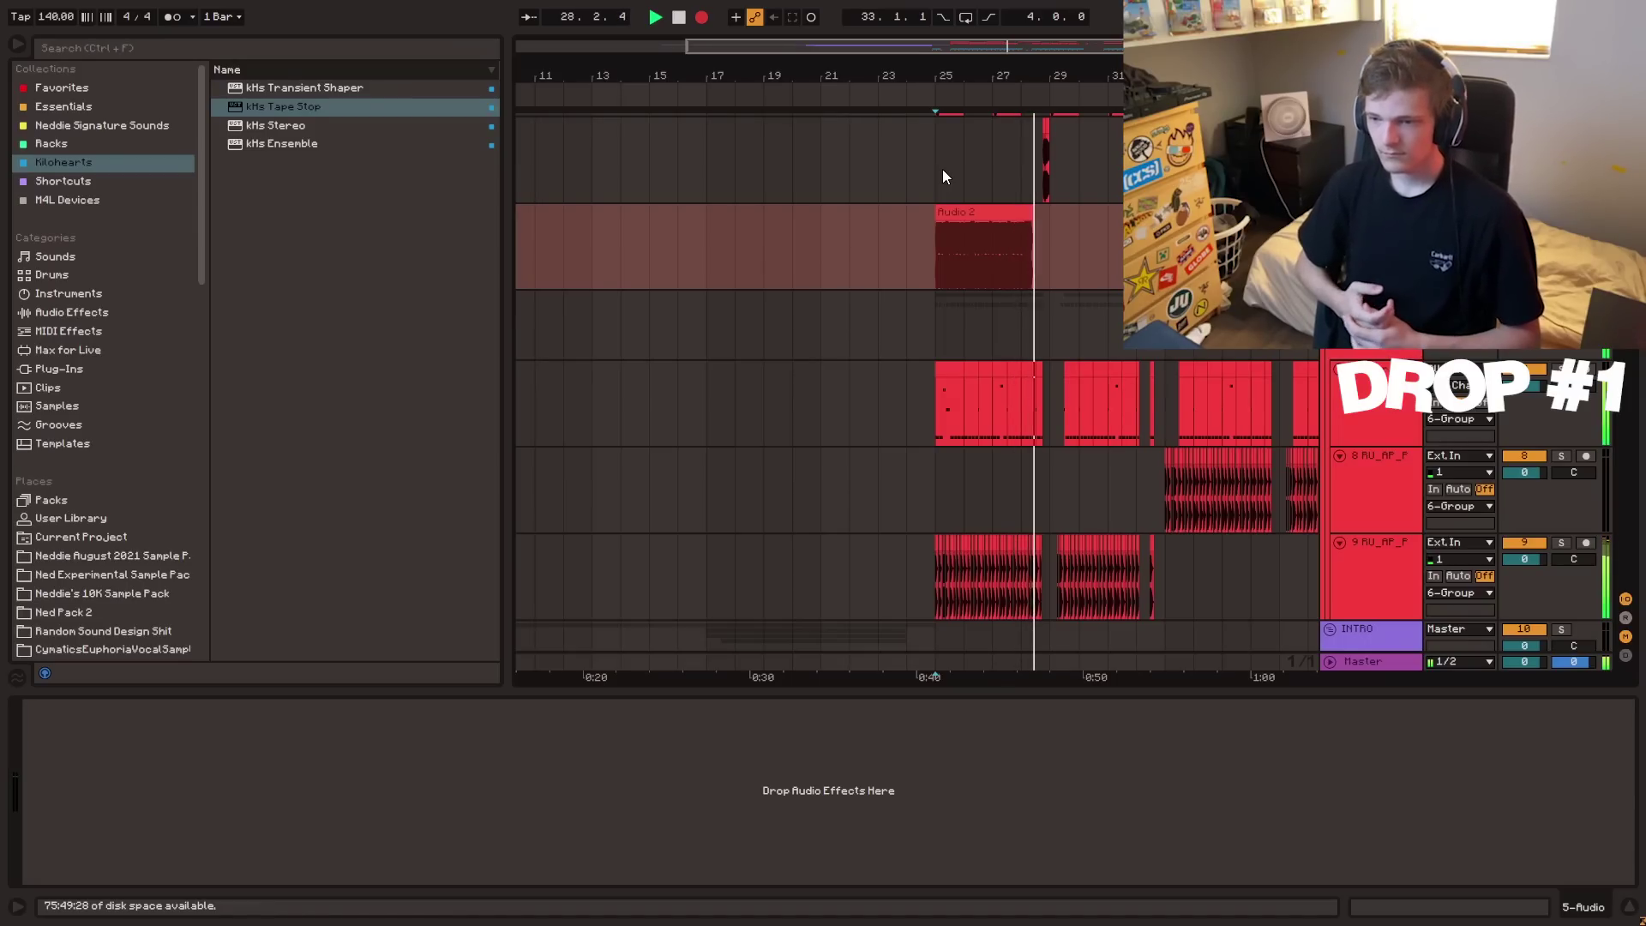
key("space")
left_click(1055, 232)
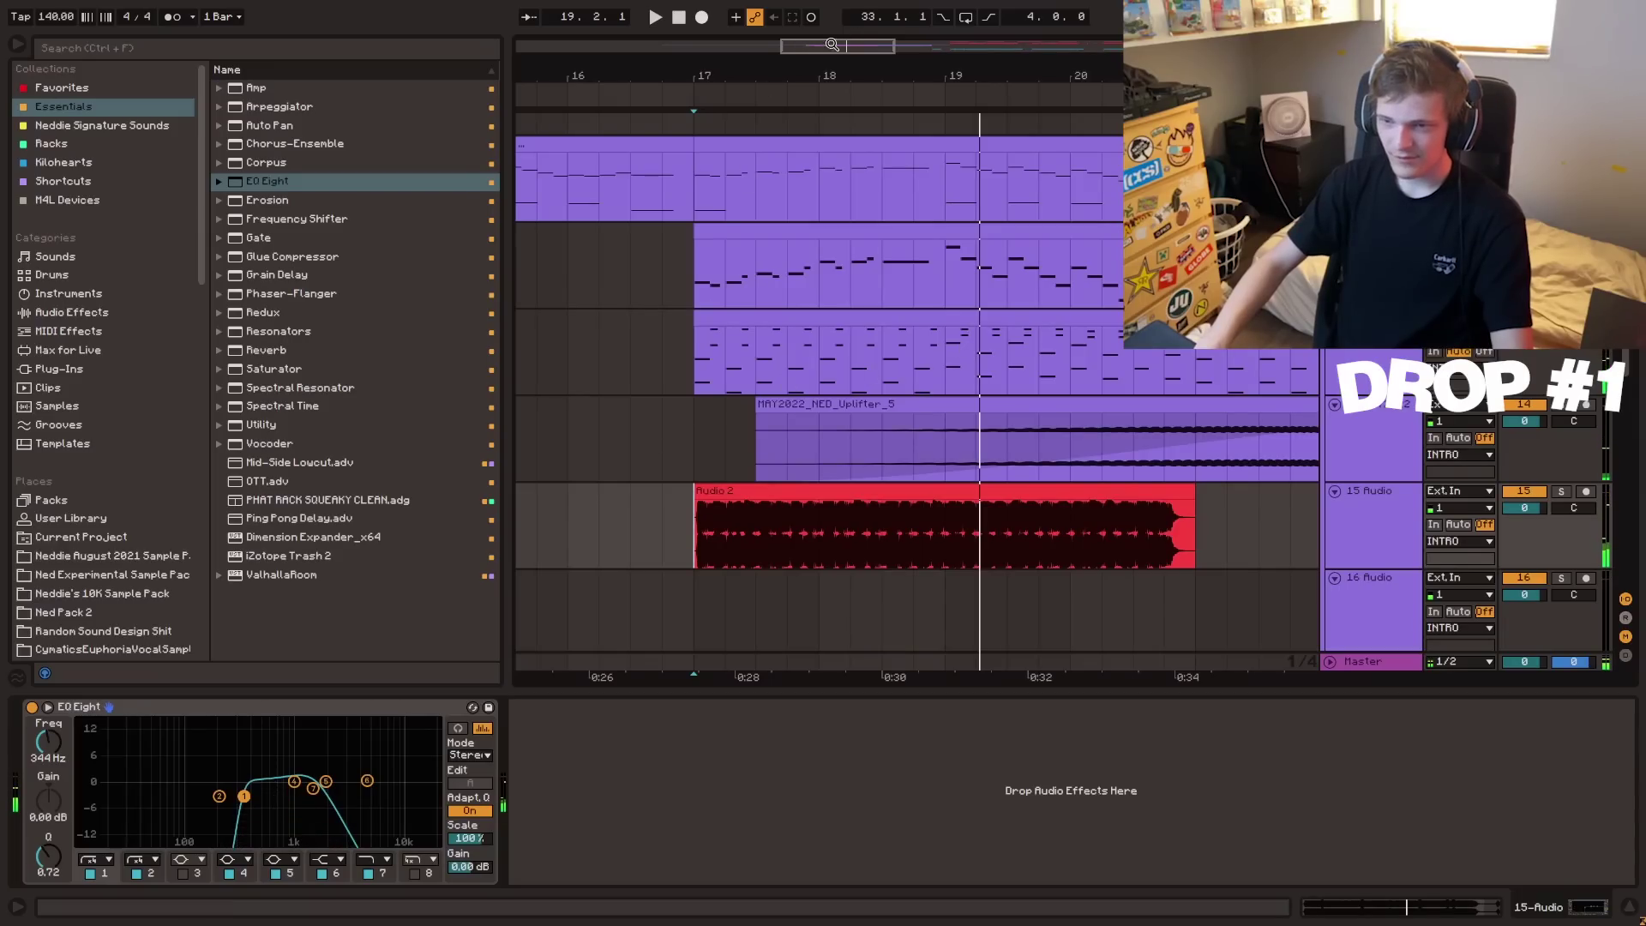
- Trim the silent start of the resampled clip so its sound begins at bar 17, and play it with the intro
left_click_drag(831, 45, 831, 514)
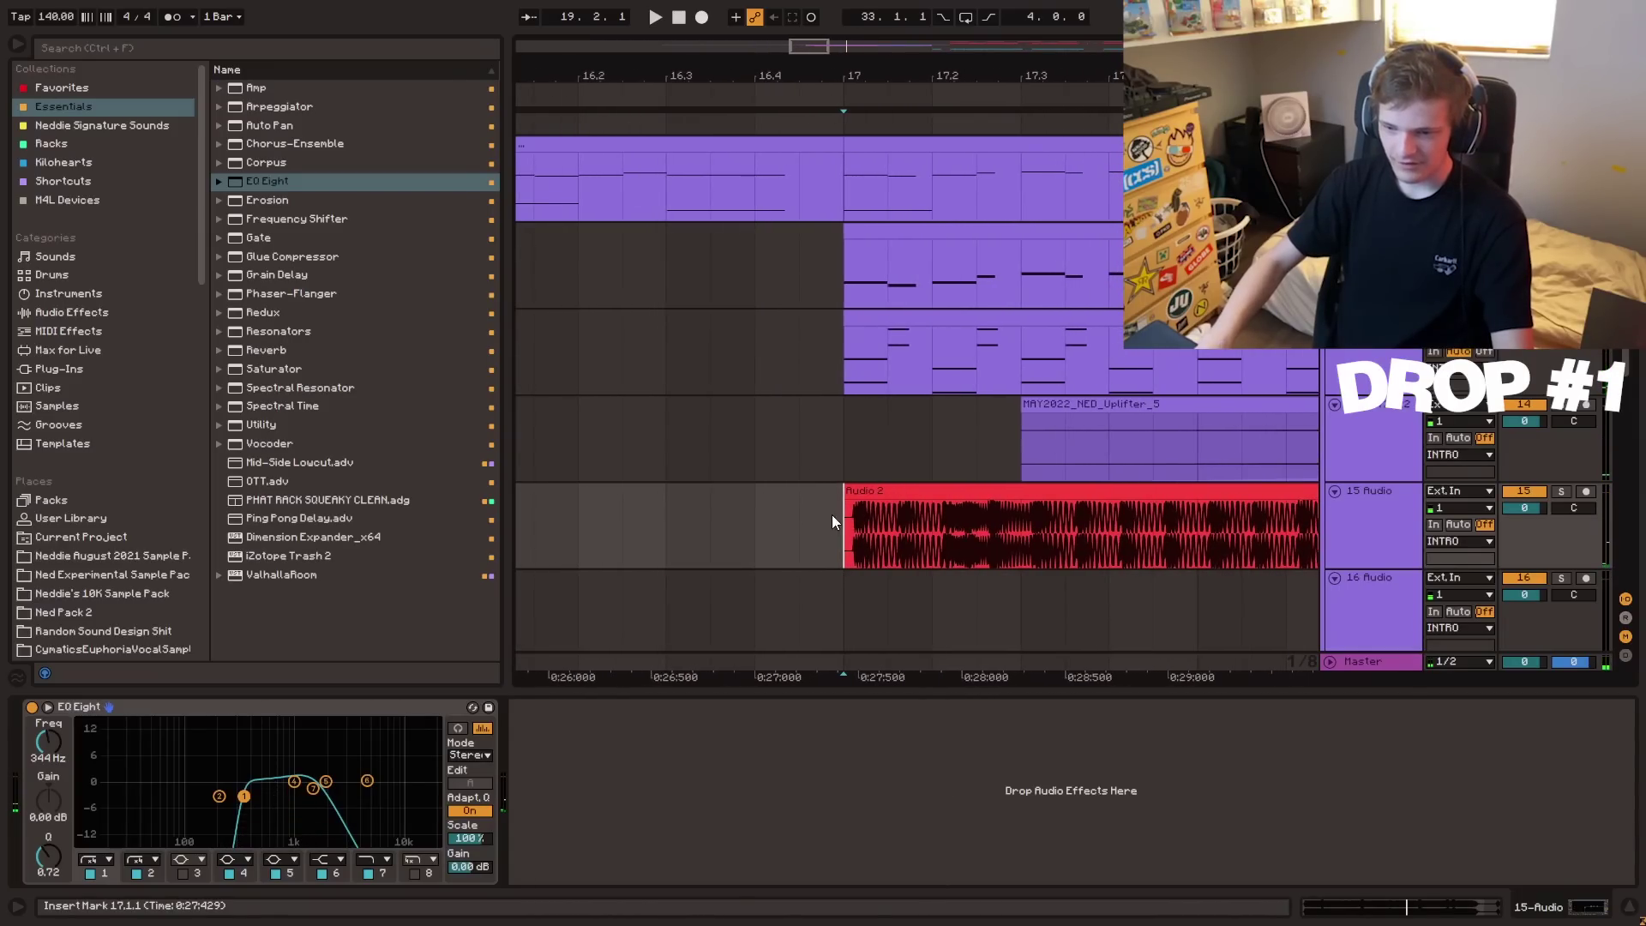
left_click(857, 493)
left_click(852, 526)
key("space")
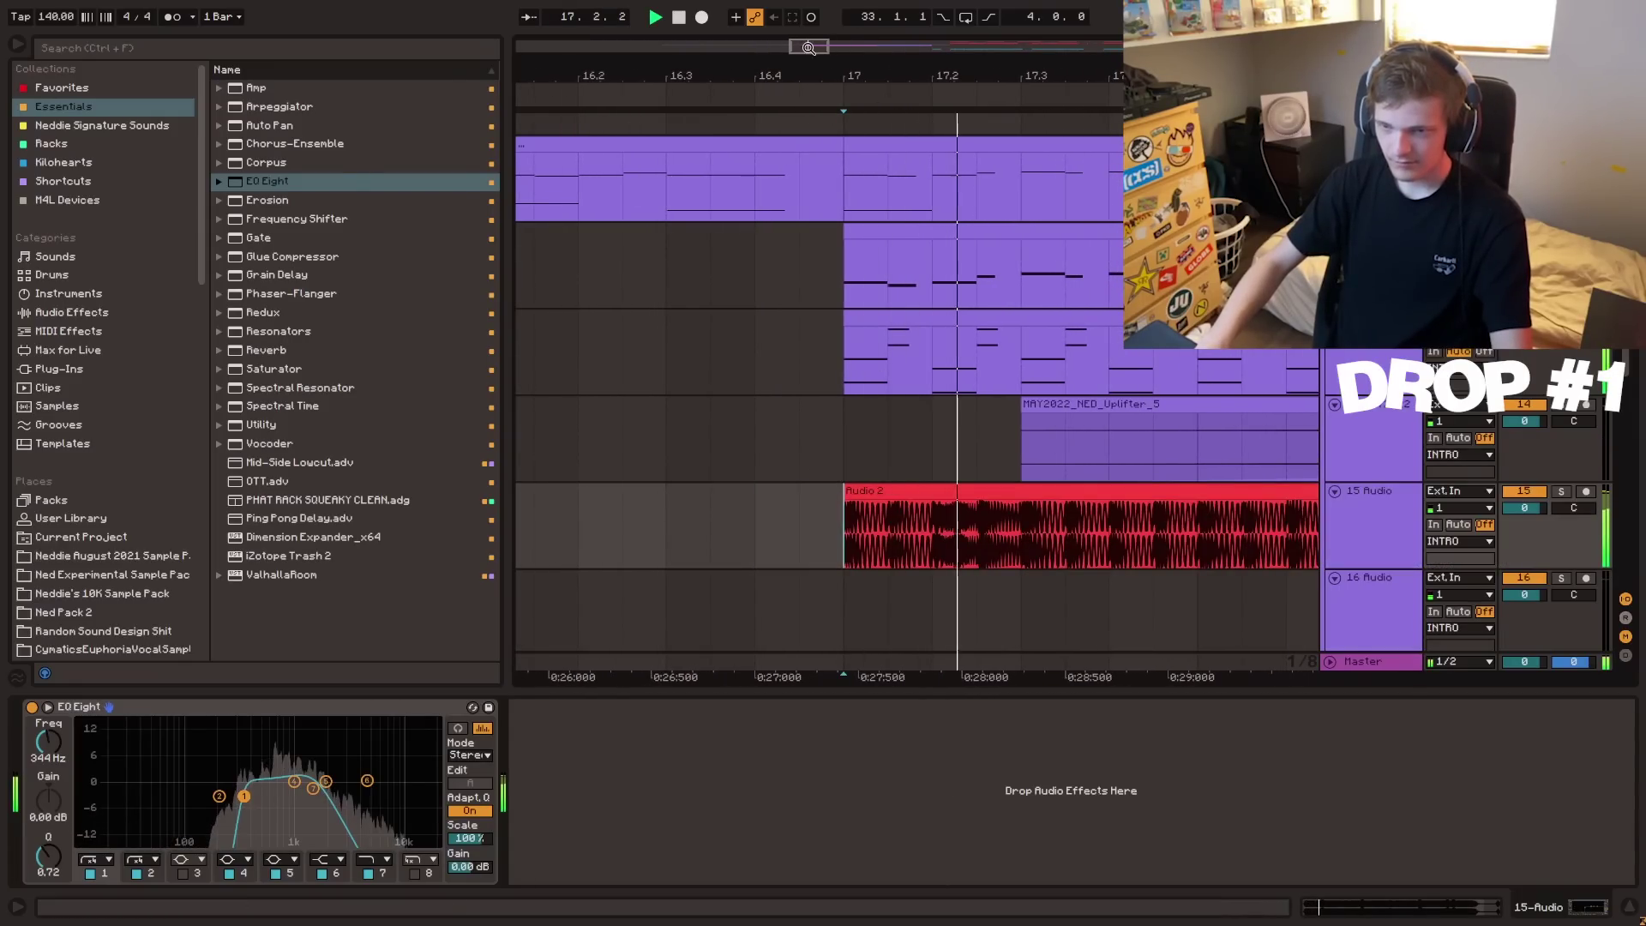
key("minus")
key("minus")
left_click_drag(815, 45, 815, 9)
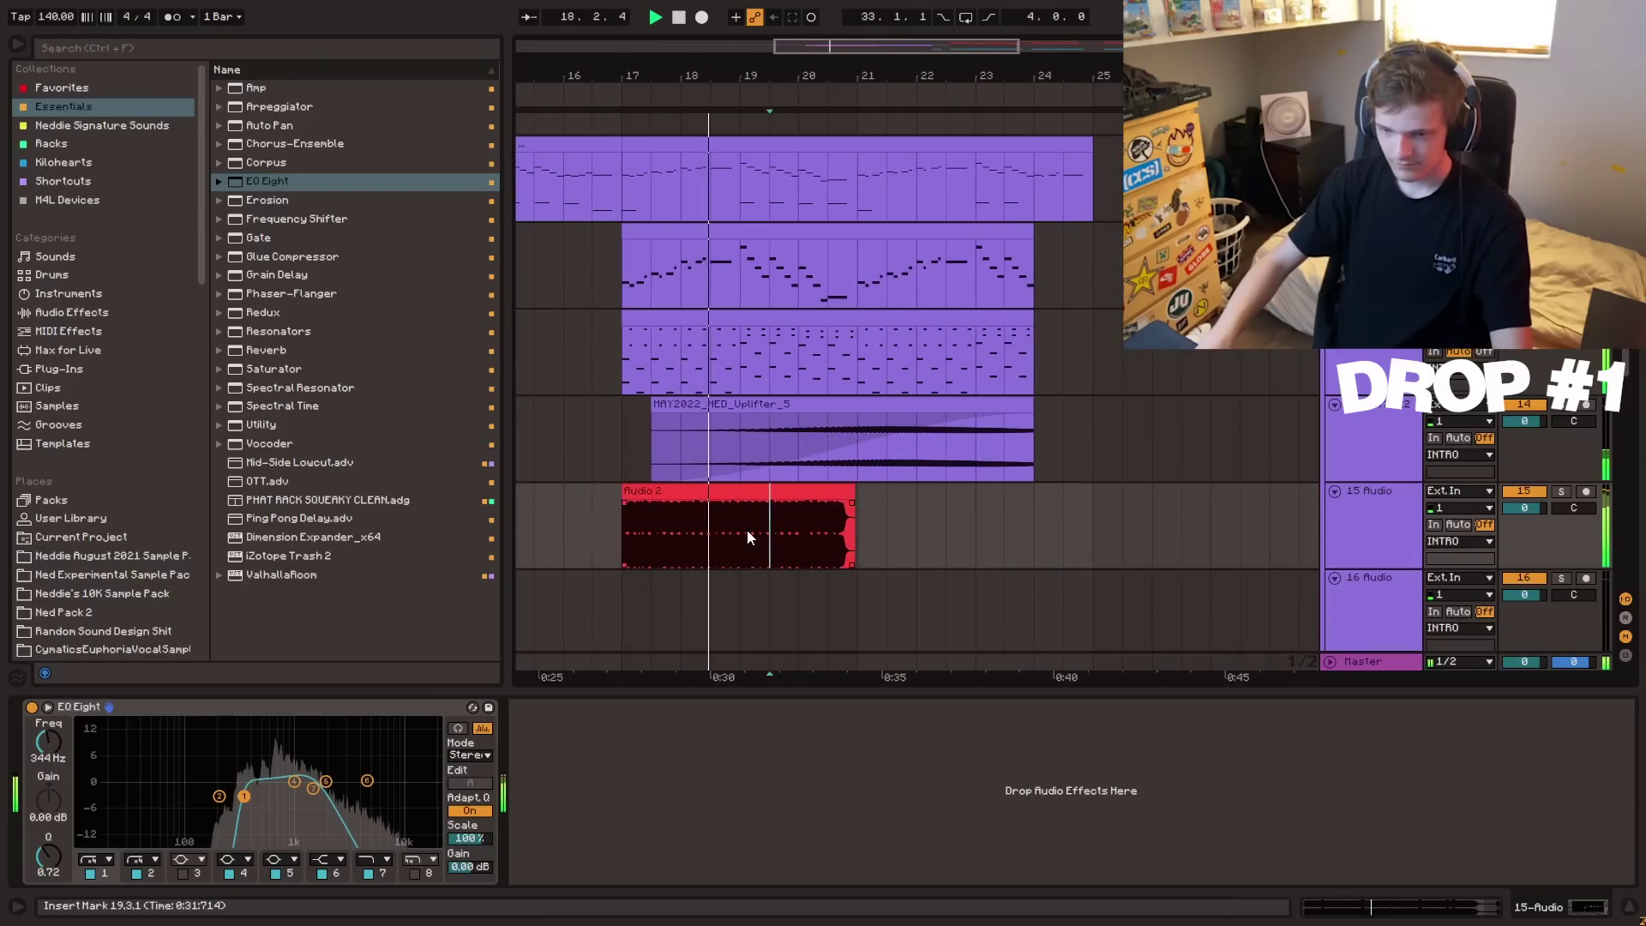
left_click_drag(746, 531, 602, 548)
left_click(625, 542)
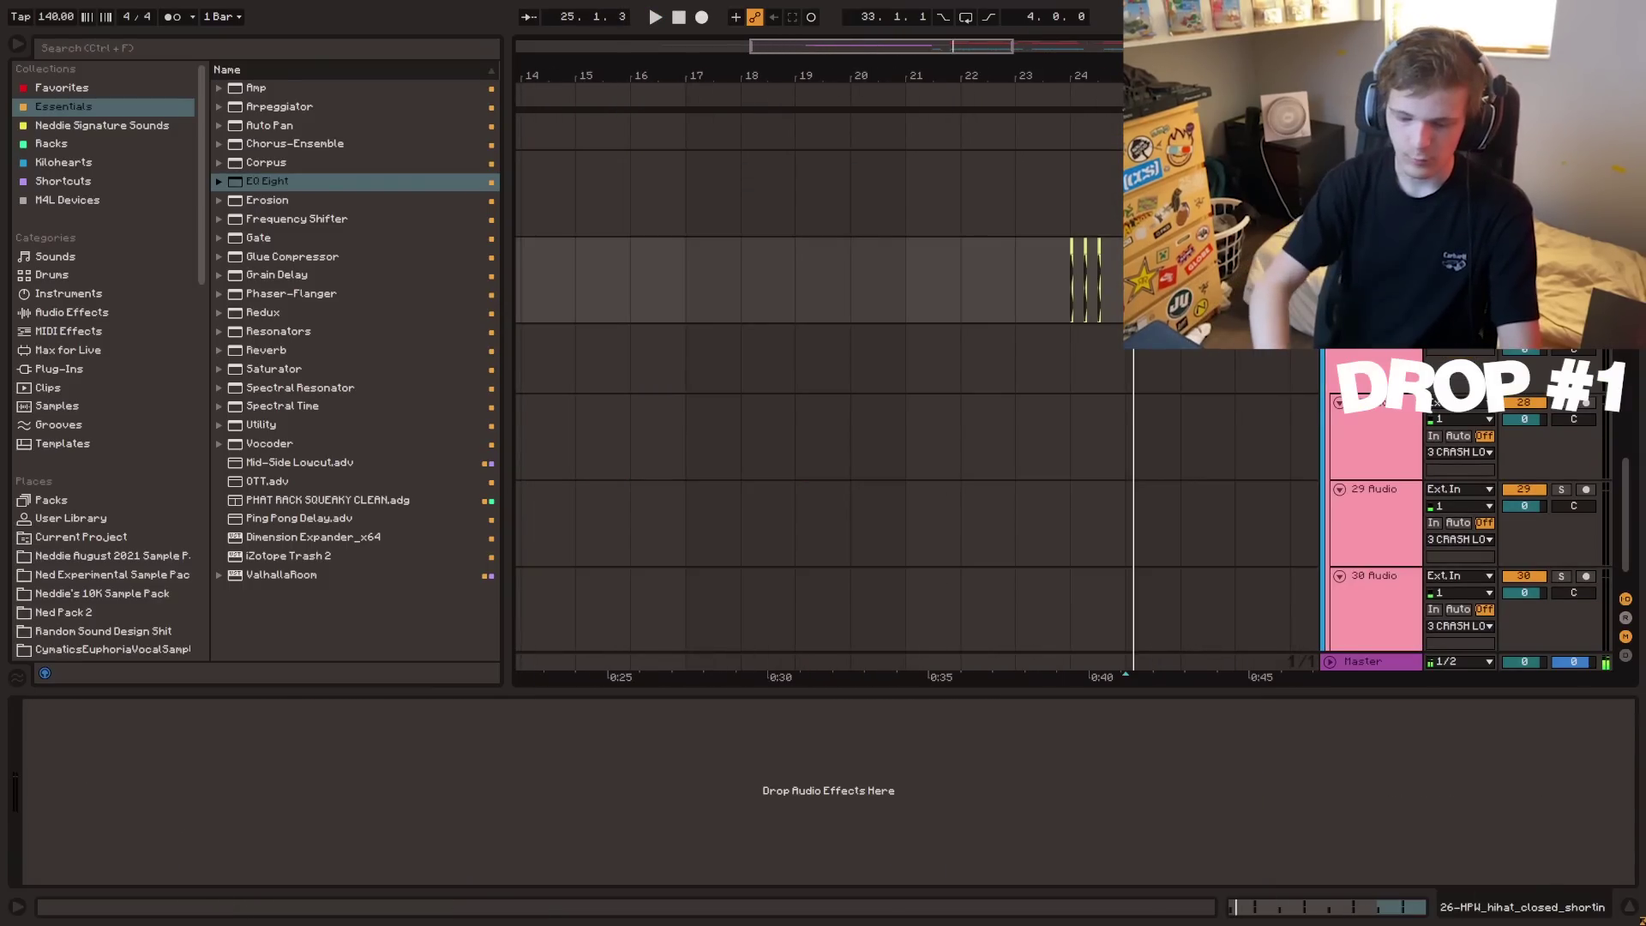
- Search the browser for "crash d&b" and audition the Avant crash samples
key("ctrl+f")
type("cr")
key("BackSpace")
key("BackSpace")
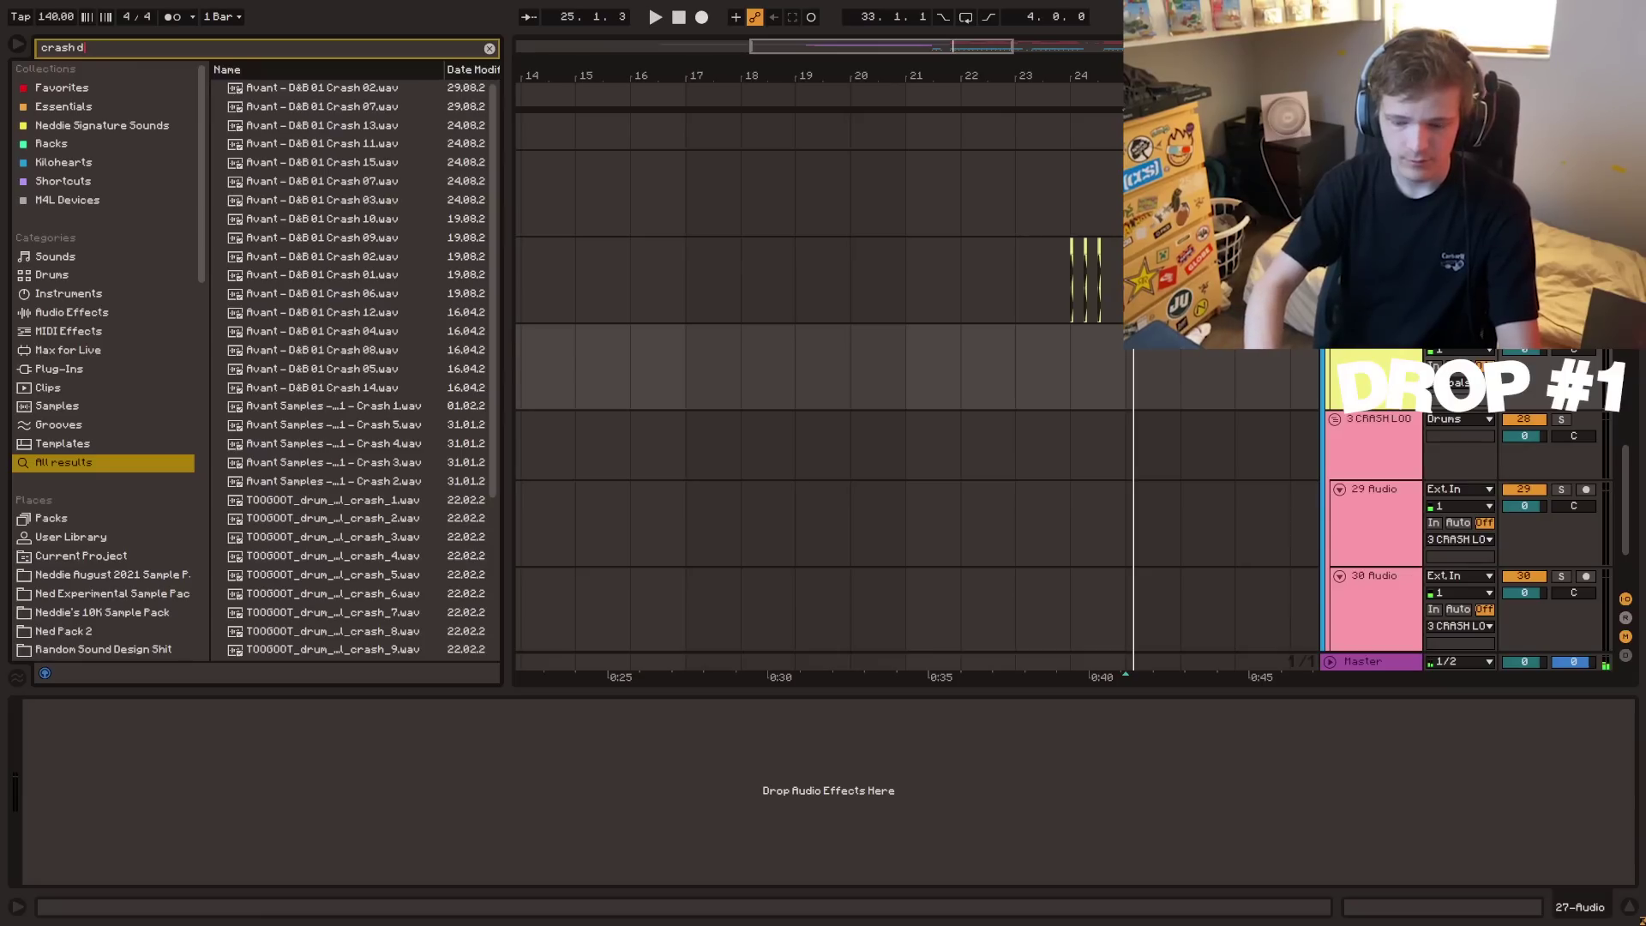
type("&b")
left_click(329, 238)
key("Down")
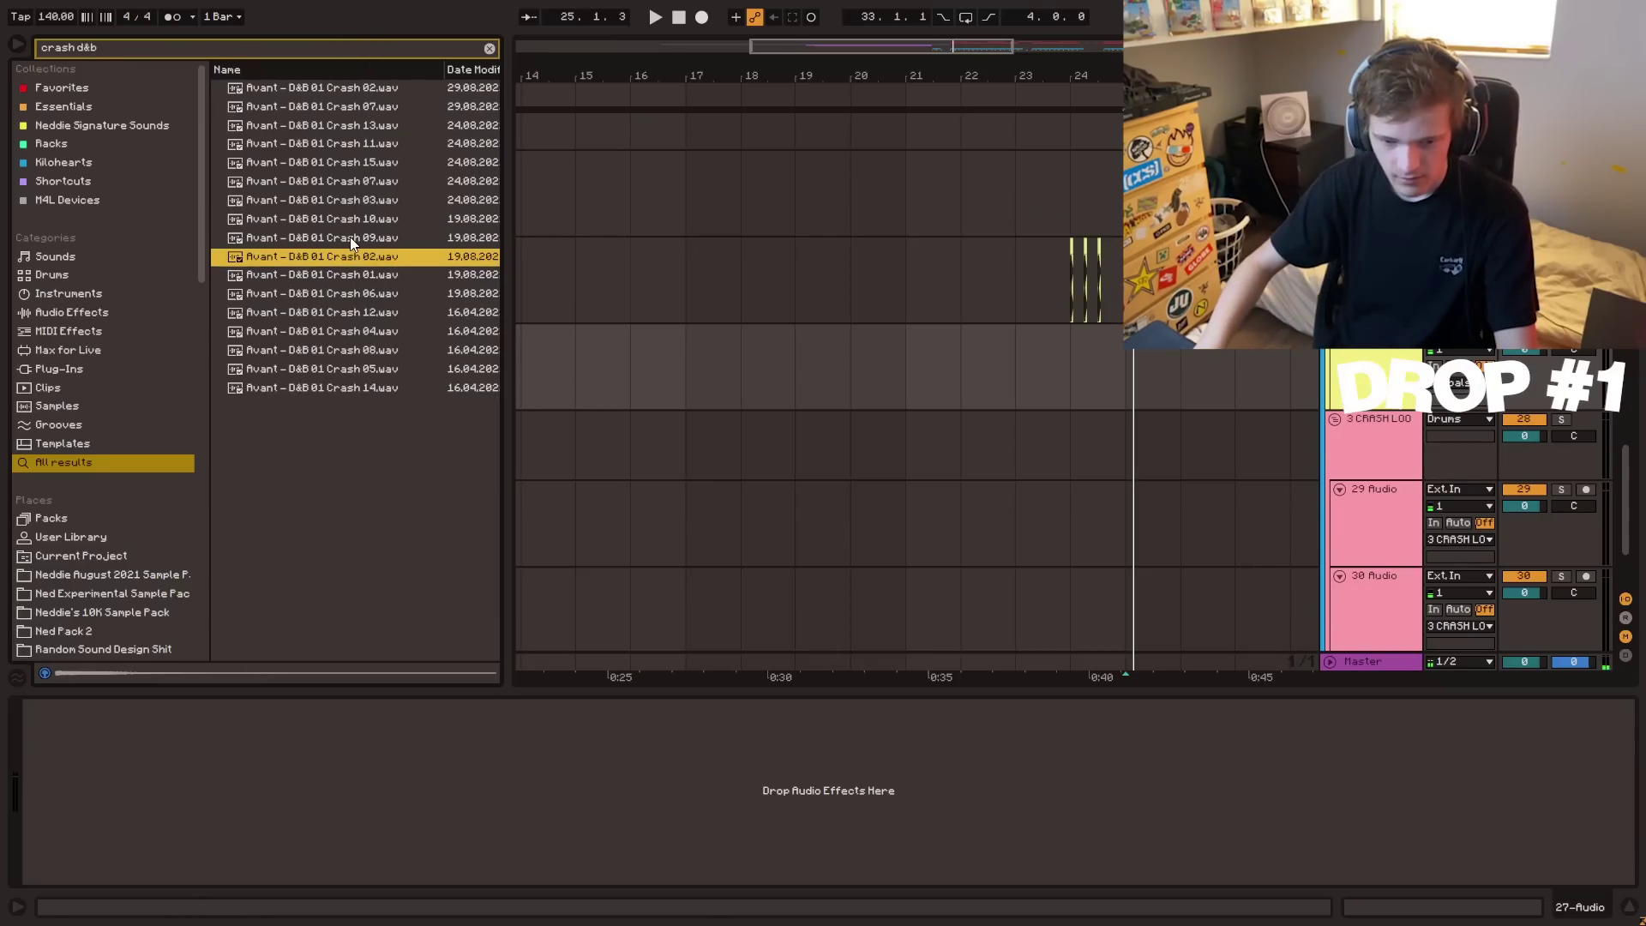
key("Down")
key("Down")
key("Down")
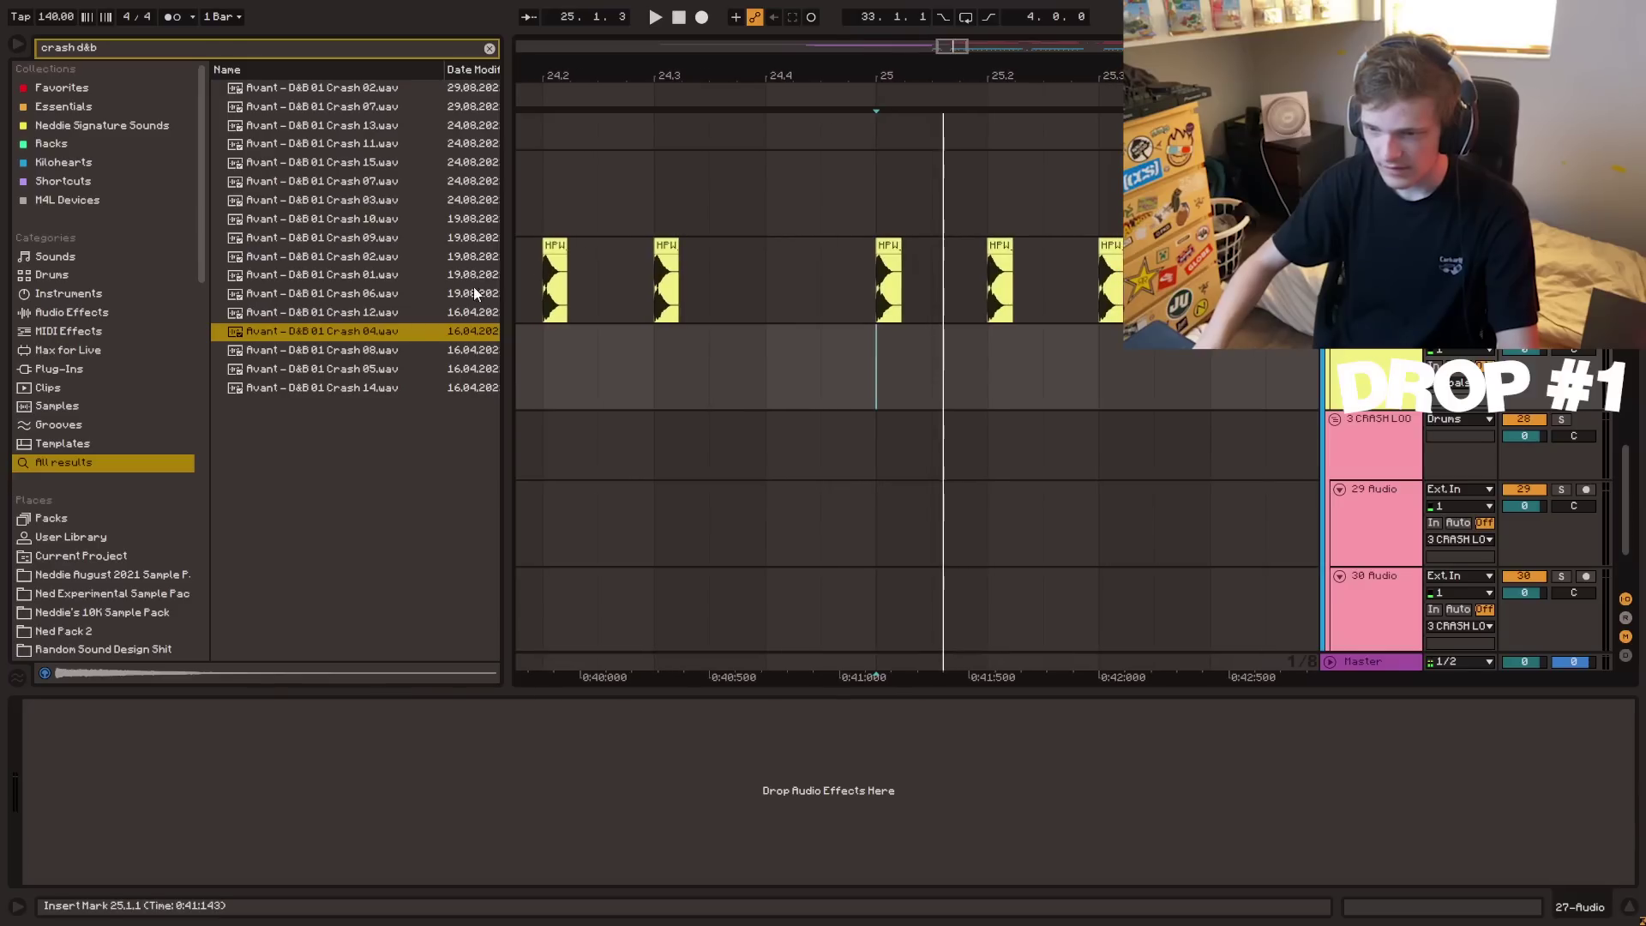
- Place Avant - D&B 01 Crash 12 at bar 25 on the empty audio track below the closed hi-hat and play it
left_click(371, 316)
left_click_drag(370, 316, 894, 364)
key("space")
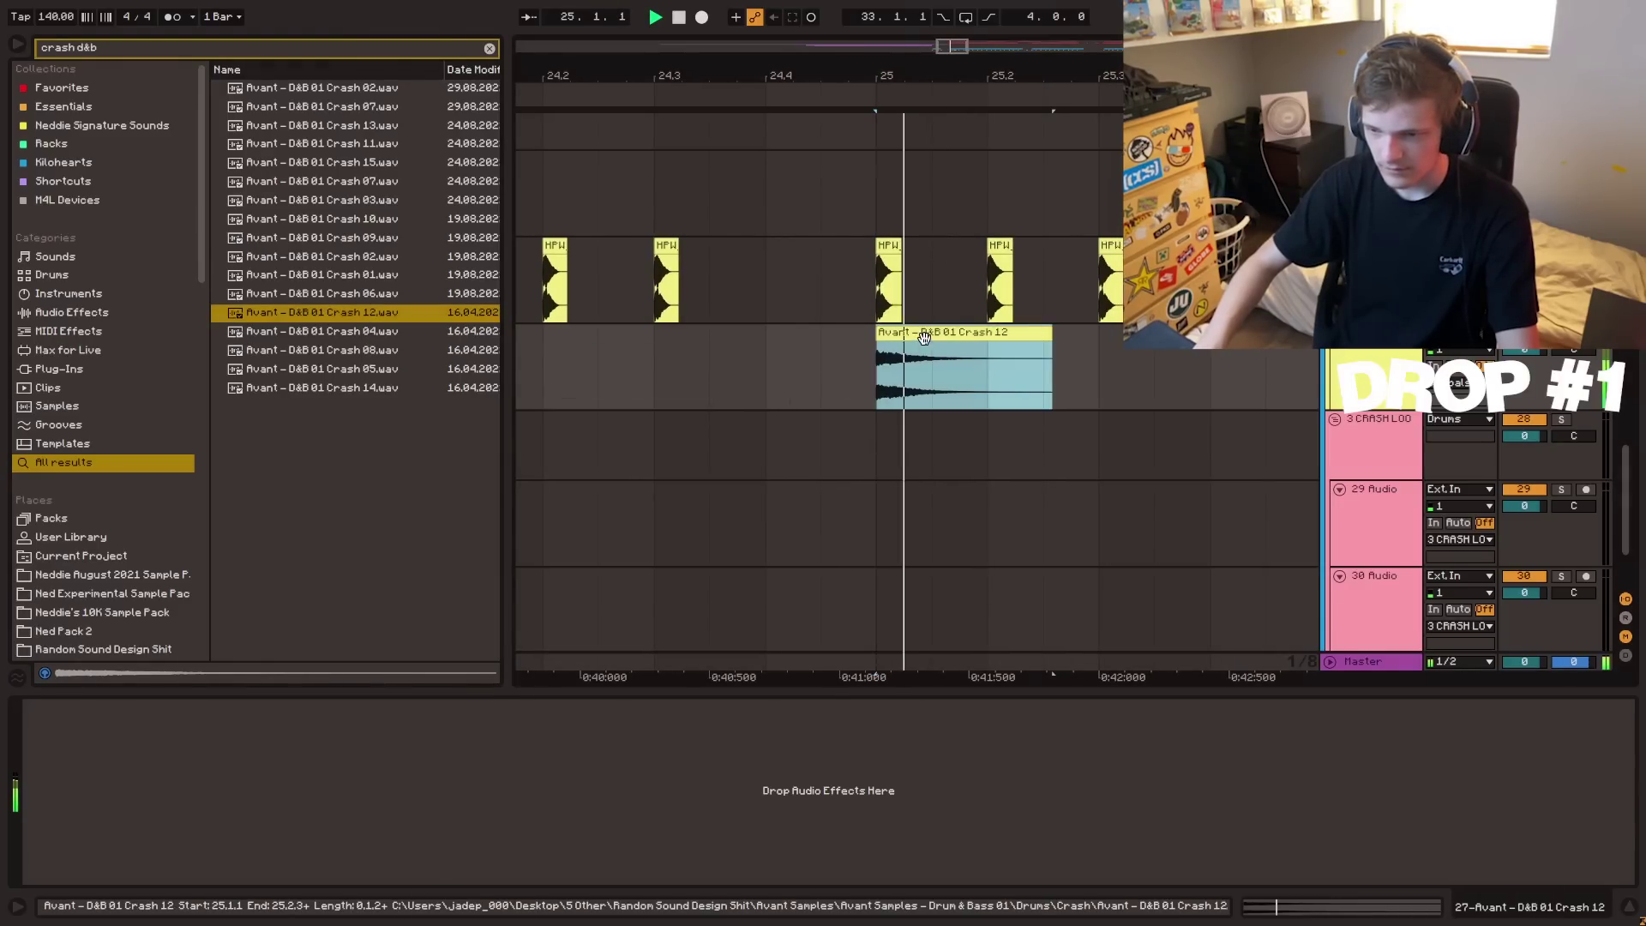
key("space")
double_click(909, 332)
key("space")
key("space")
left_click(319, 253)
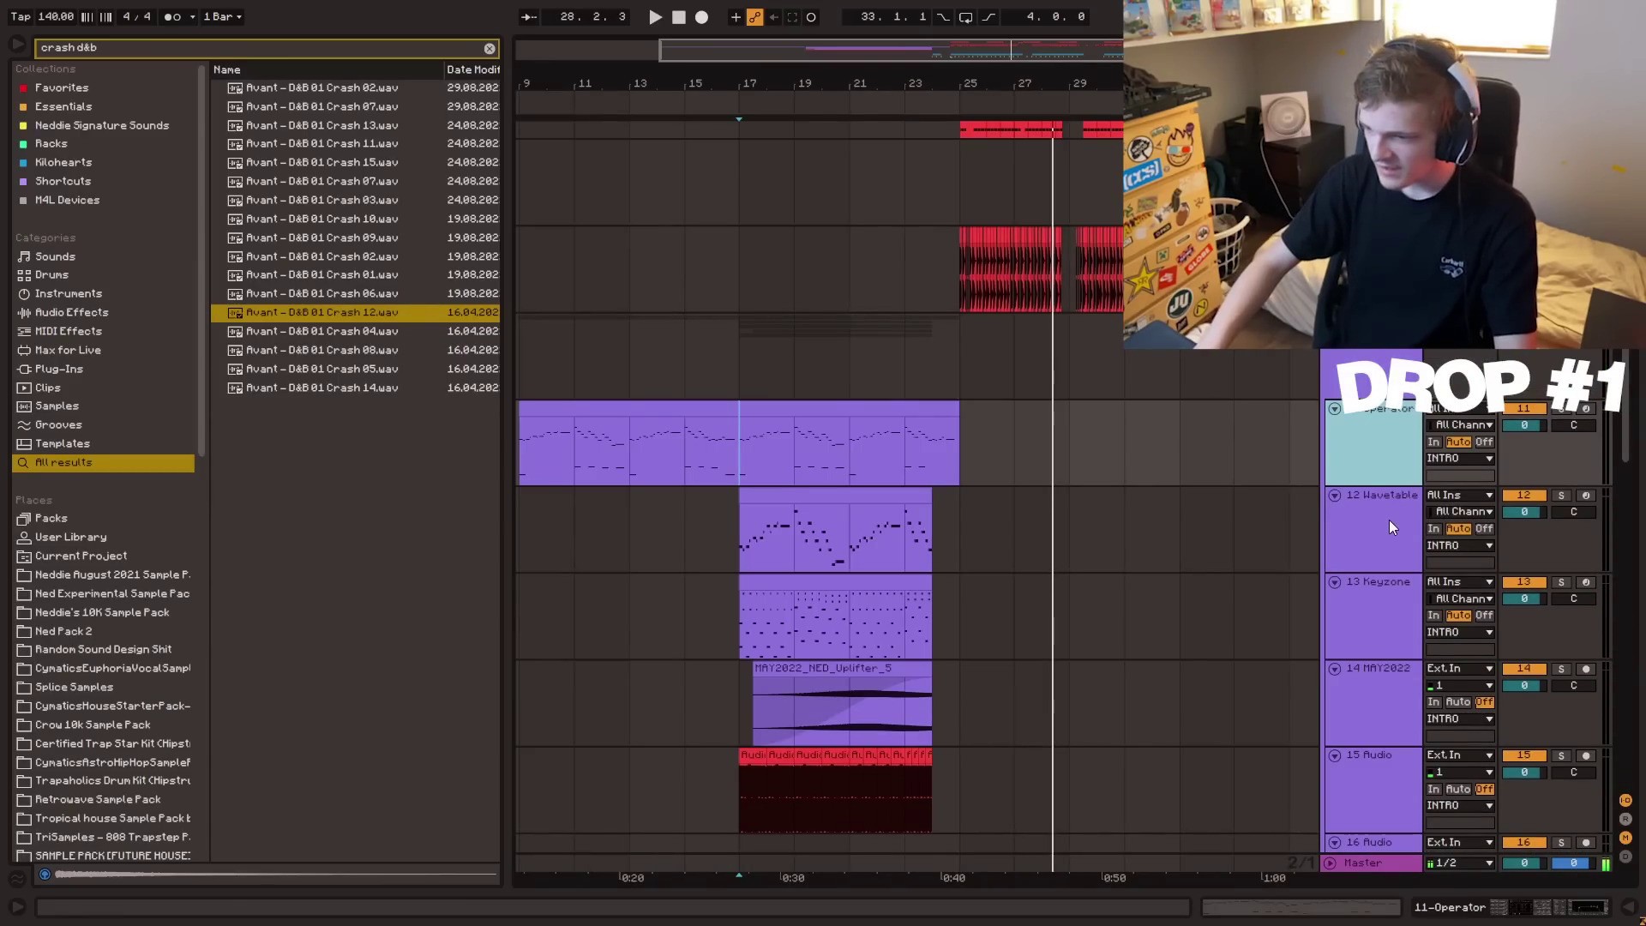
- Insert an audio track below the intro Operator, set its input to 11-Operator, arm it and record from bar 17
key("ctrl+t")
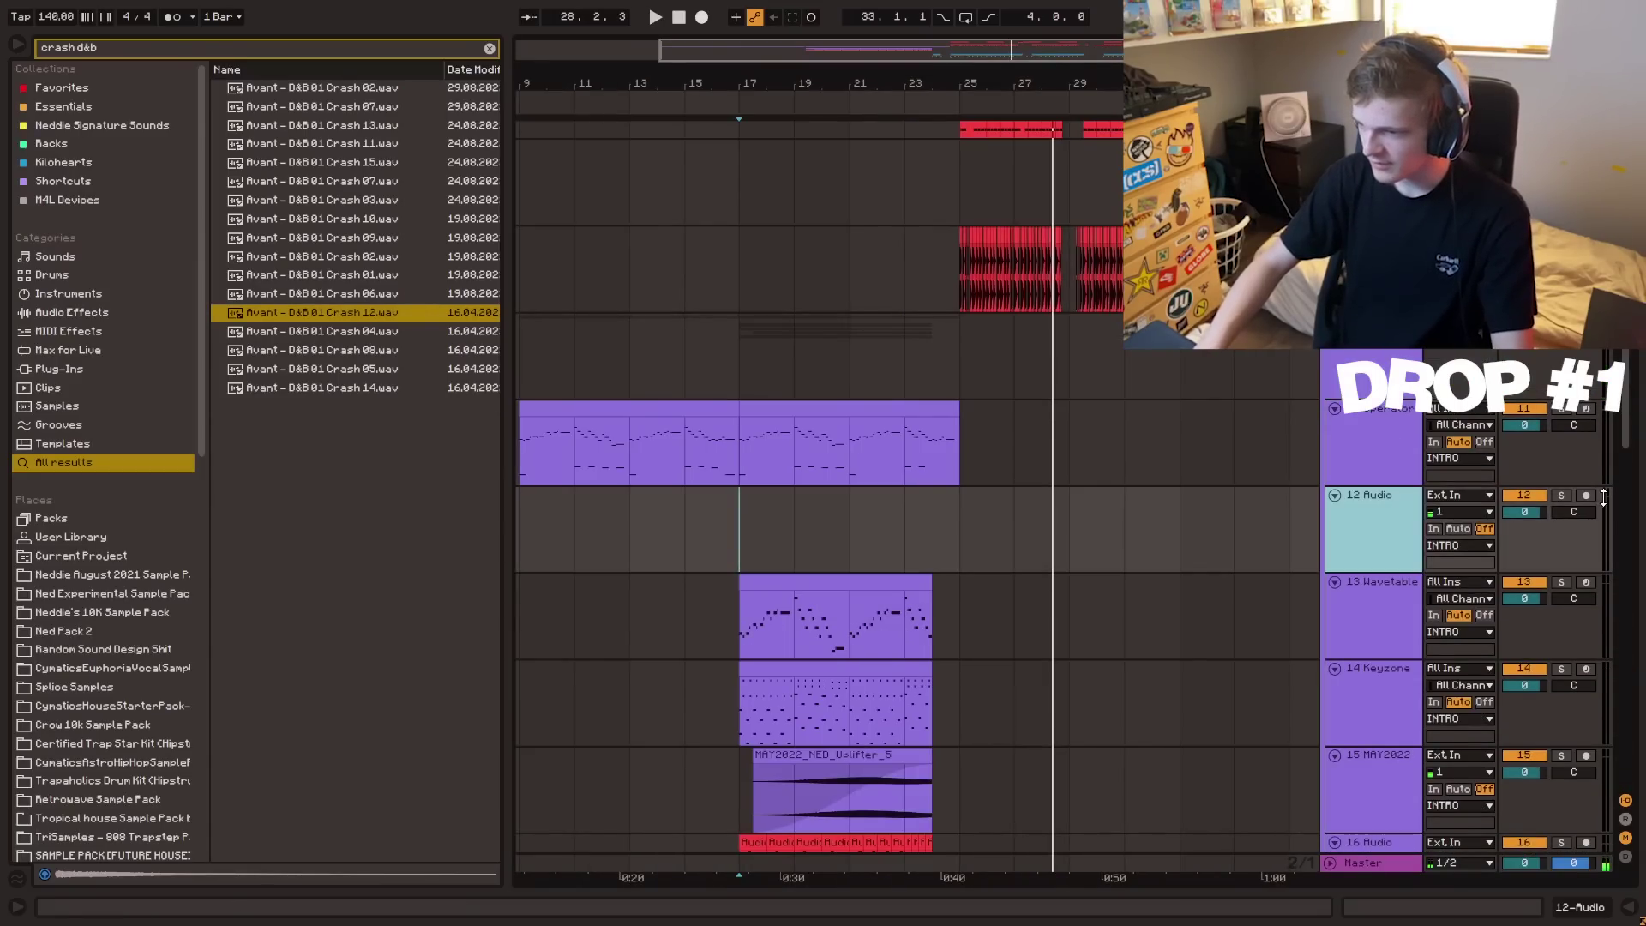
left_click(1462, 495)
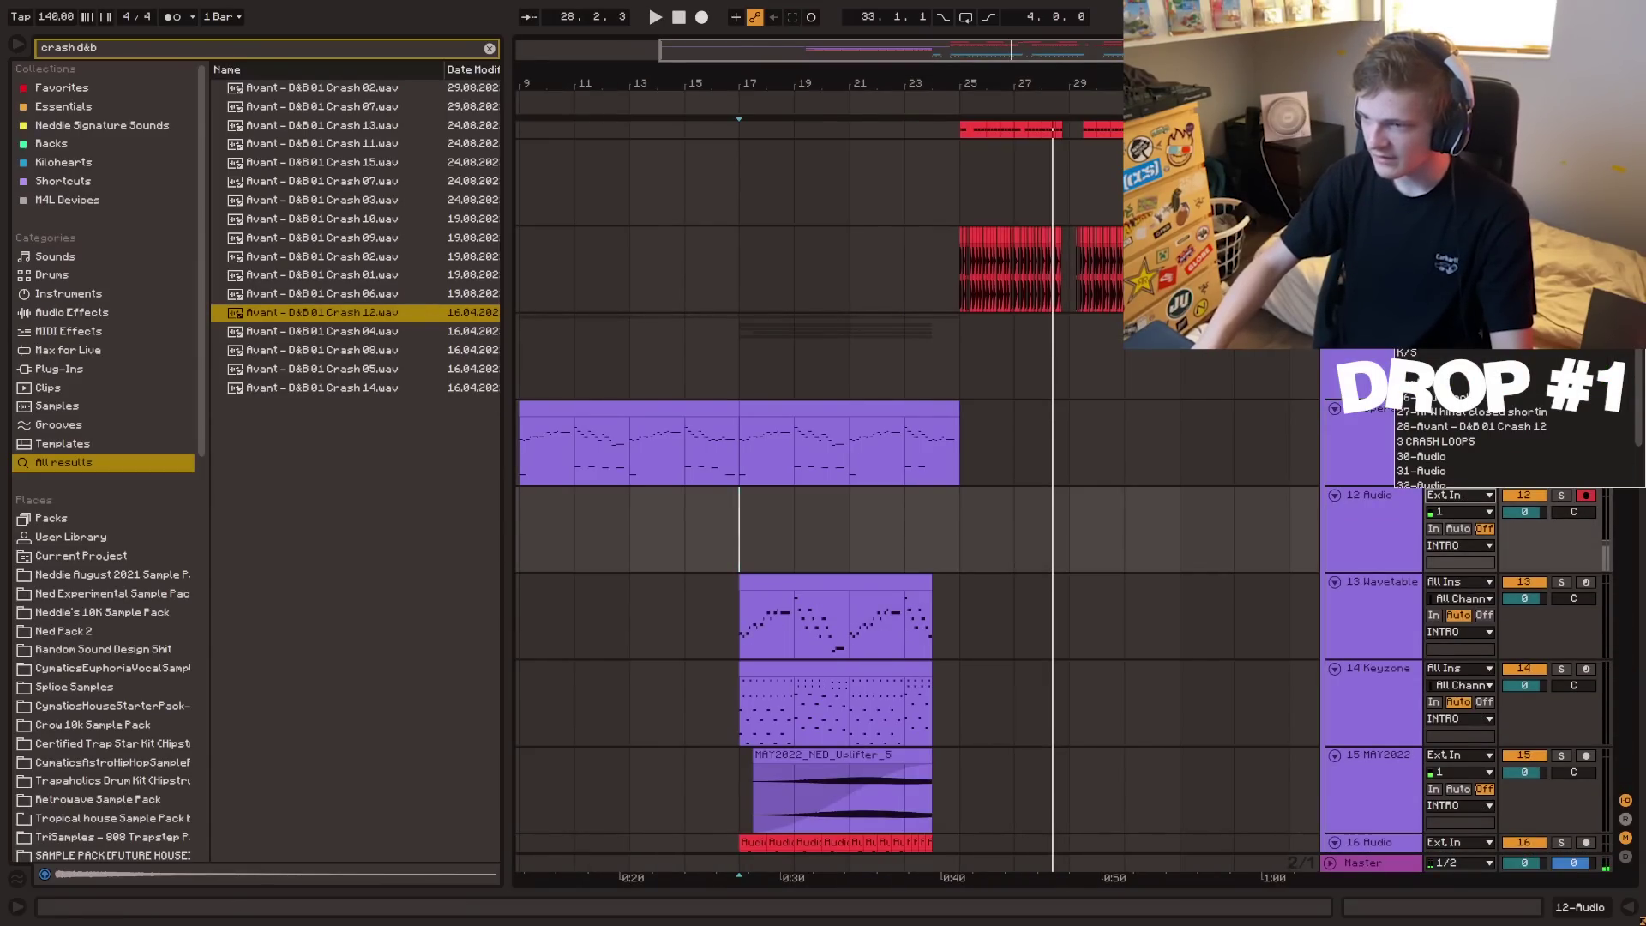
left_click(1449, 190)
left_click(730, 522)
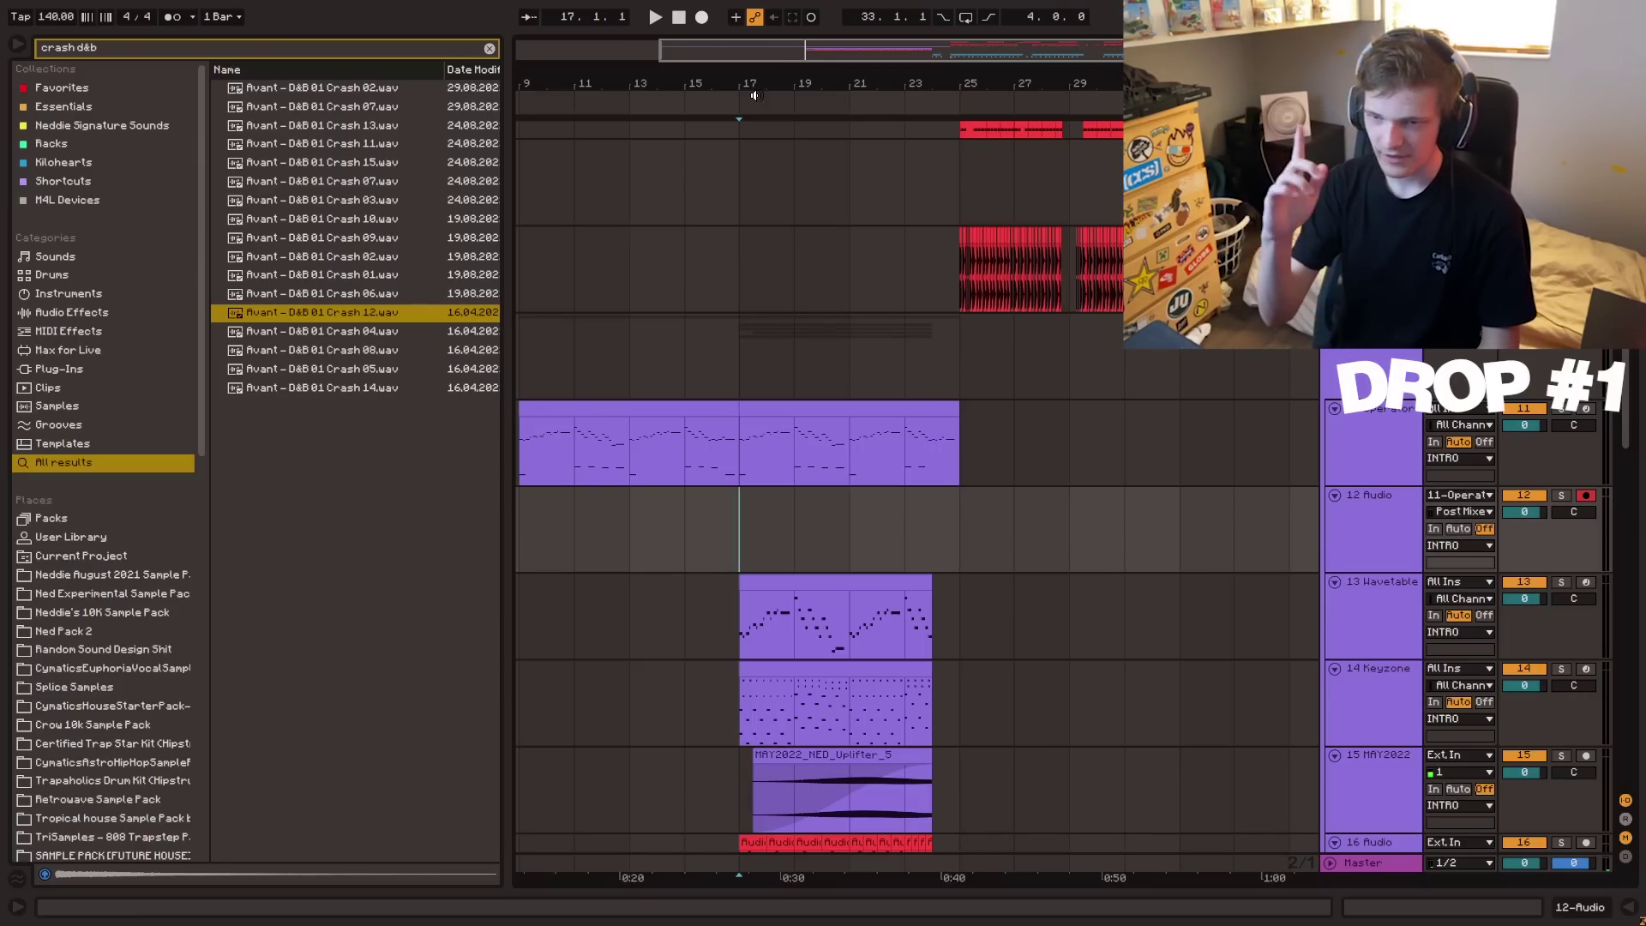
left_click(702, 16)
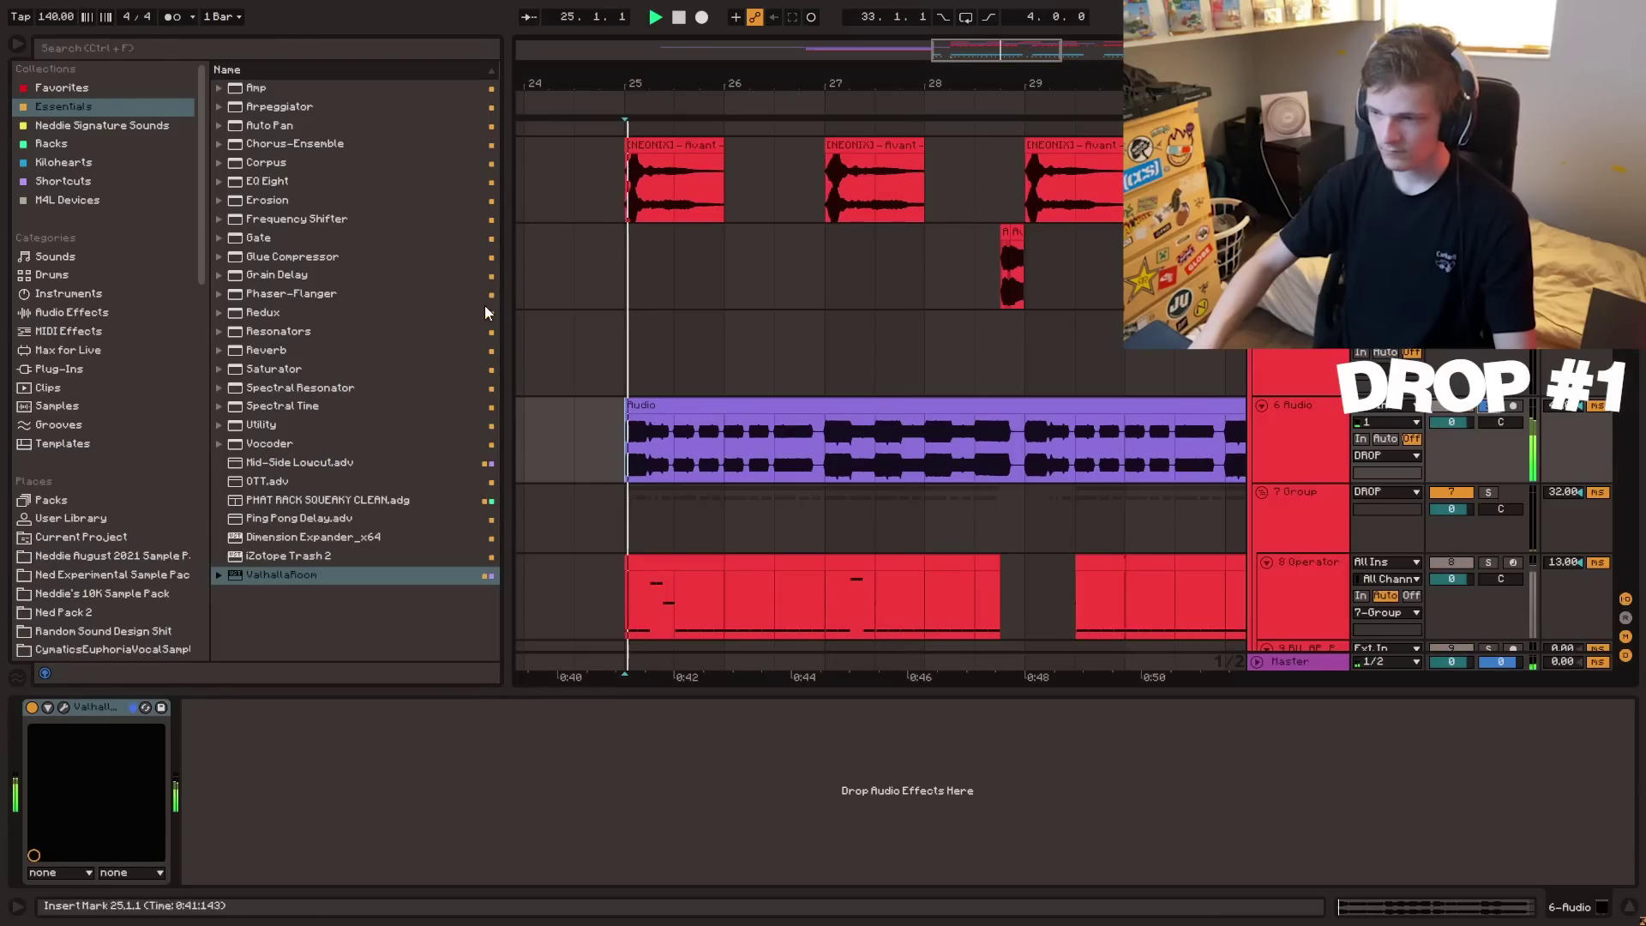
- Add EQ Eight before ValhallaRoom on the 6 Audio track with a low cut and a dip of about 6 dB at 742 Hz
left_click_drag(267, 181, 260, 201)
left_click_drag(122, 761, 95, 756)
key("space")
left_click_drag(294, 781, 278, 806)
key("space")
- Turn off warping for the purple resampled clip at bar 25, transpose it by 12 st and play the result
double_click(673, 405)
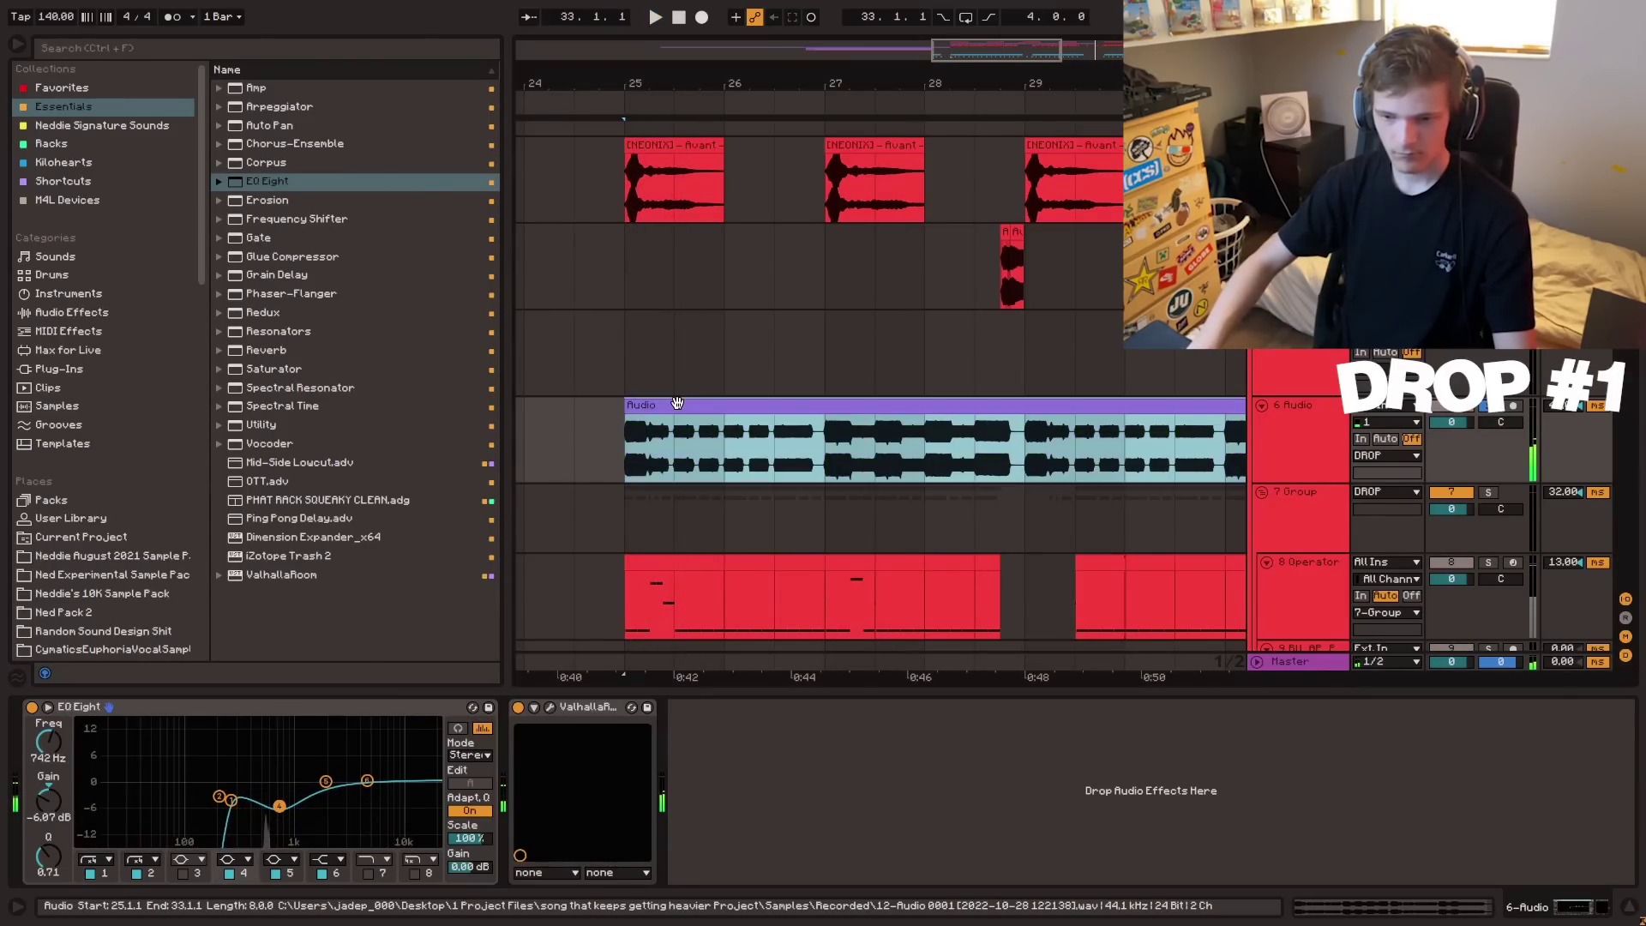
left_click(225, 169)
key("space")
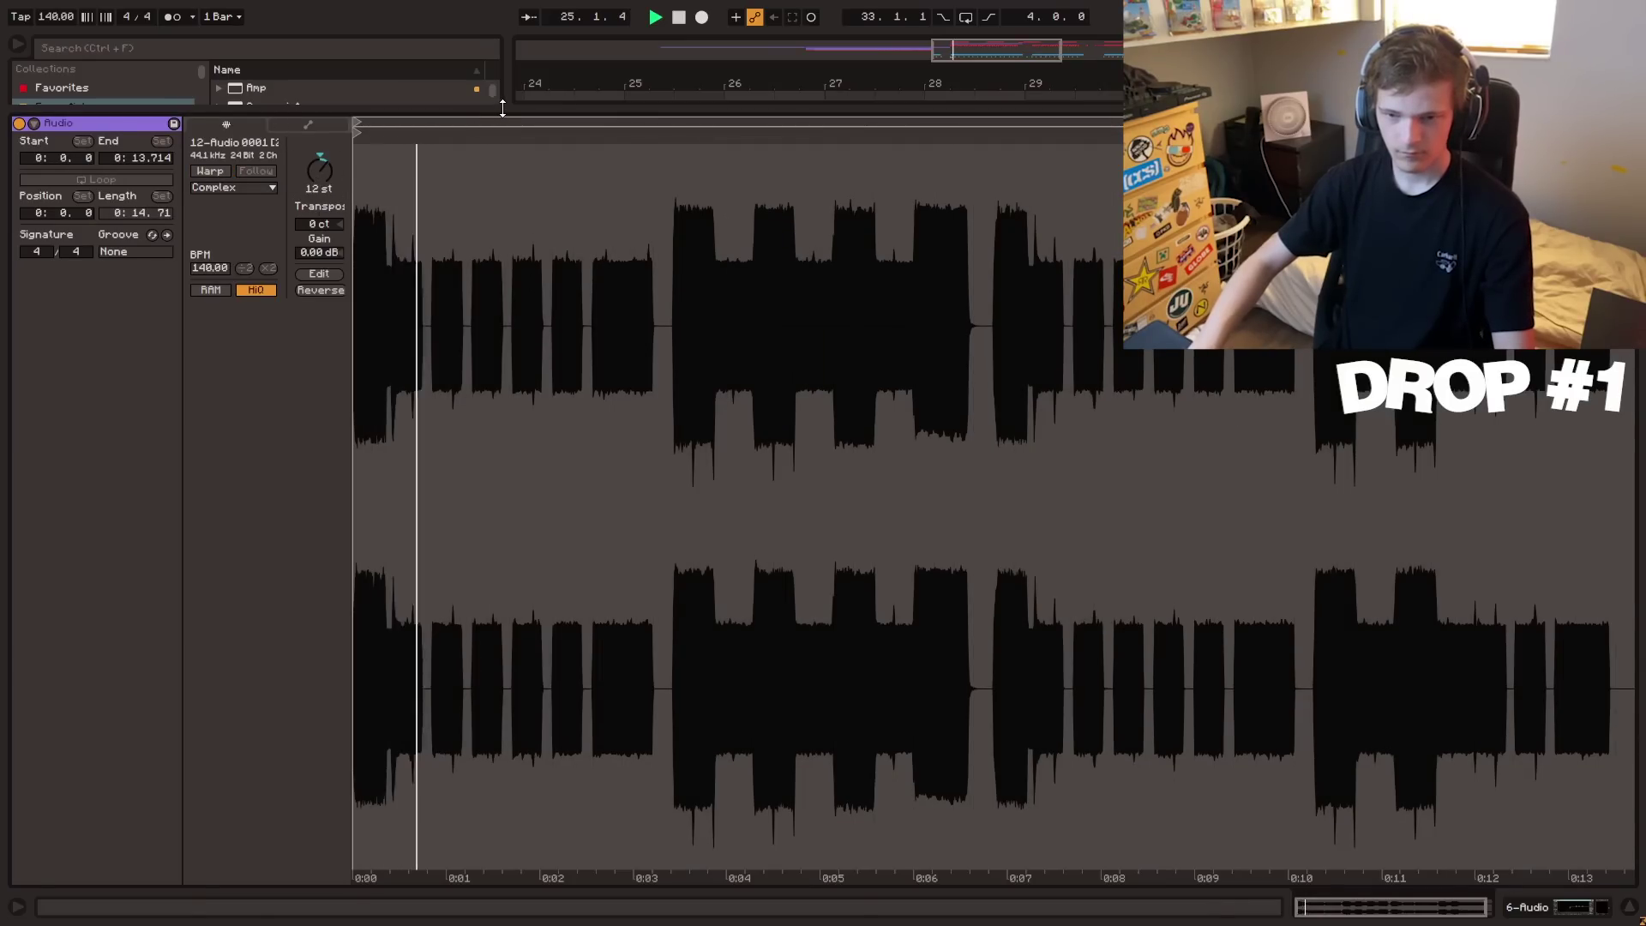
double_click(503, 110)
left_click(619, 285)
scroll(649, 377, "up", 2)
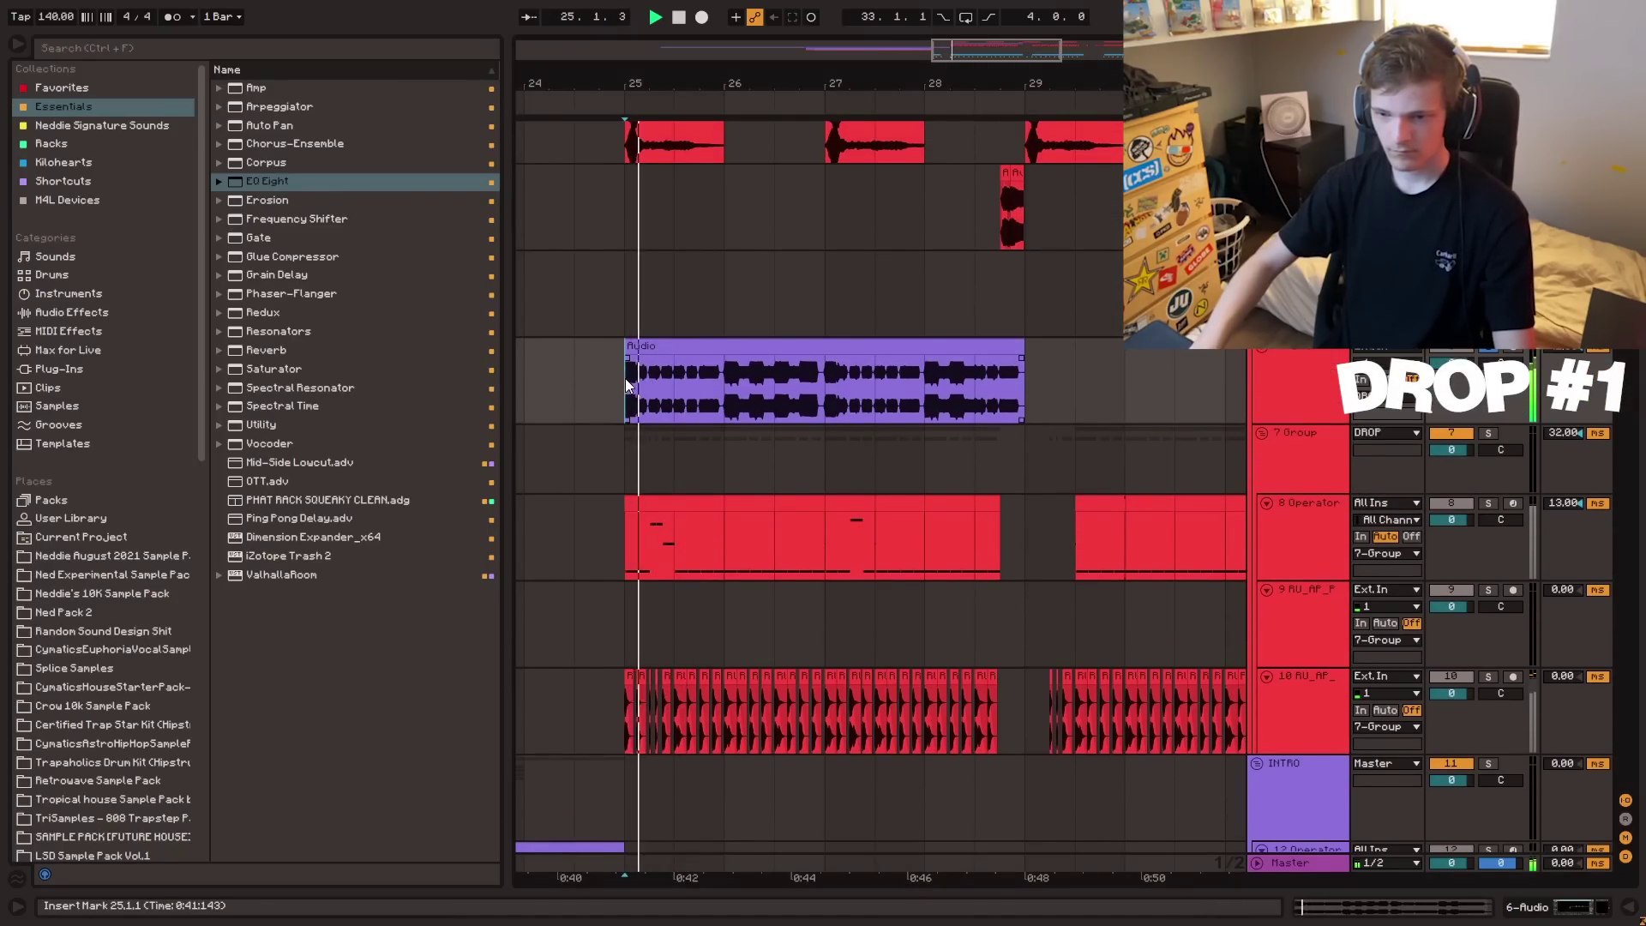
left_click(686, 374)
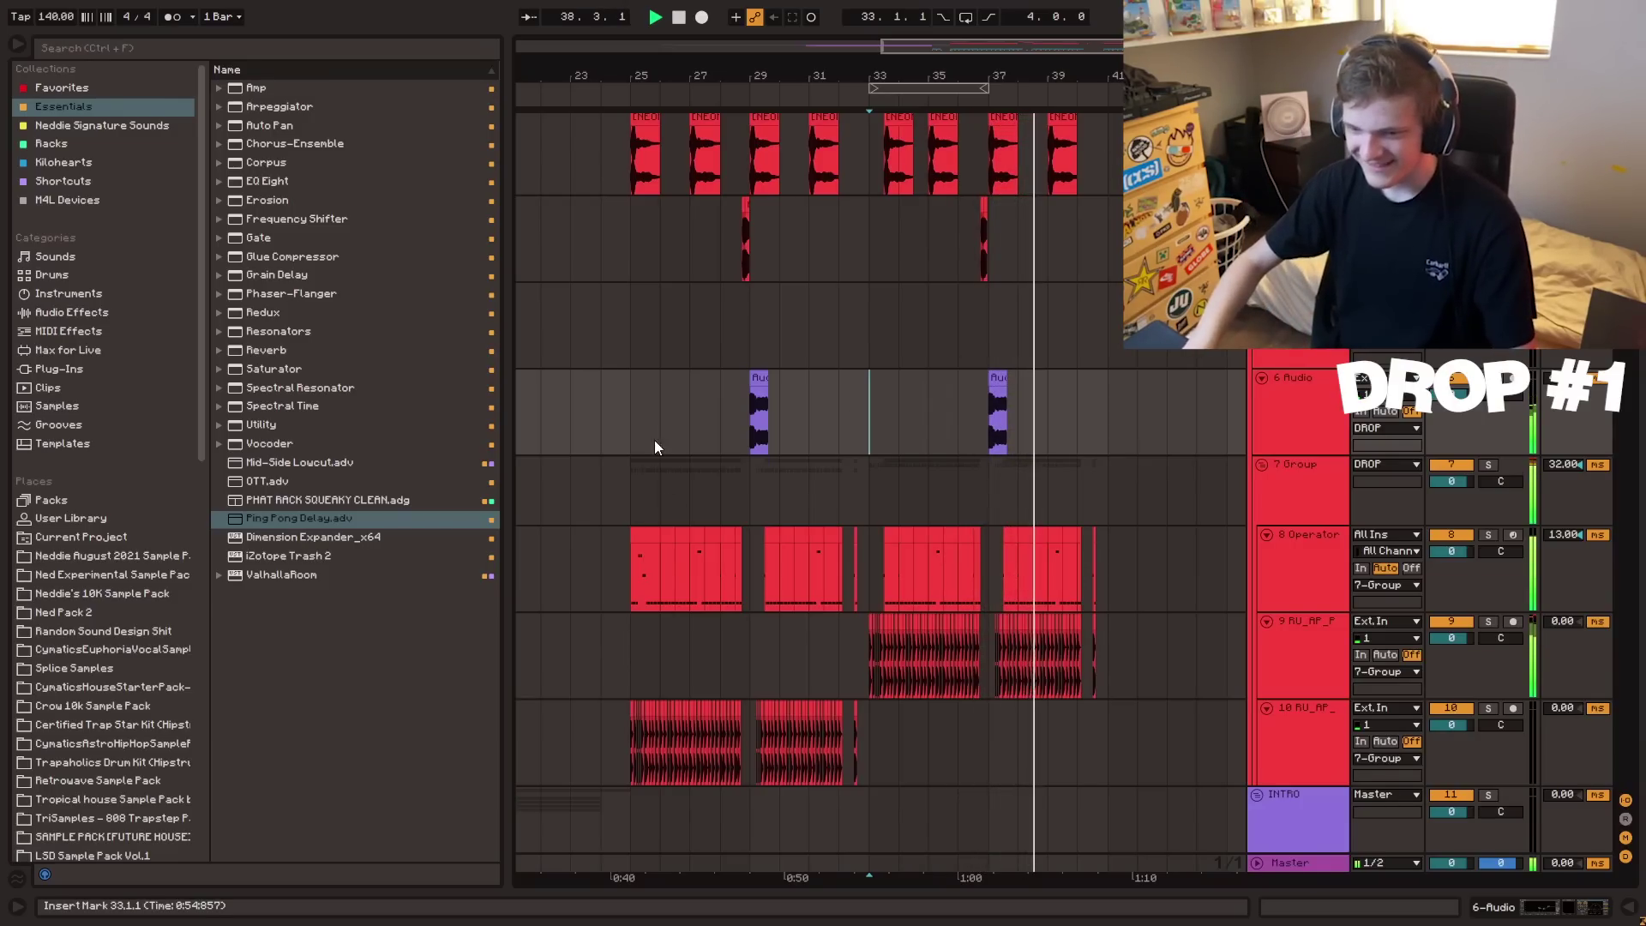
- Review the first drop's tracks during playback, from the DROP group down through the percussion
left_click(741, 413)
scroll(588, 159, "up", 3)
left_click(632, 147)
scroll(666, 240, "up", 1)
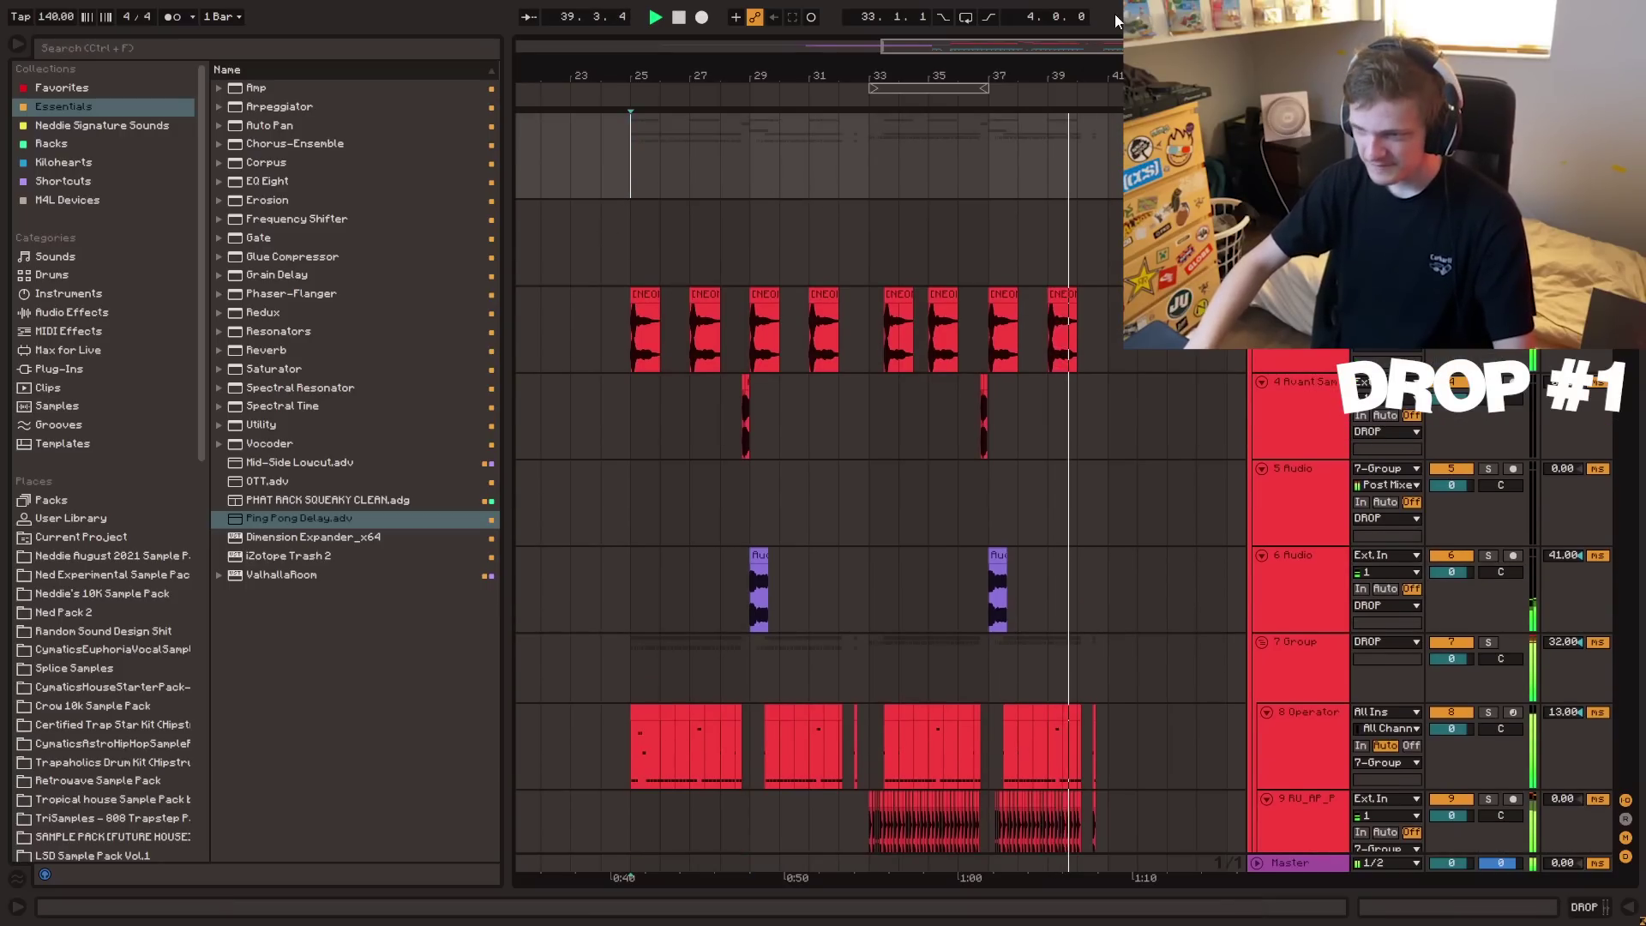
scroll(980, 429, "down", 3)
scroll(981, 429, "down", 3)
scroll(980, 429, "down", 6)
- Examine how the intro clips and first drop are arranged, playing briefly from bar 25
left_click(648, 404)
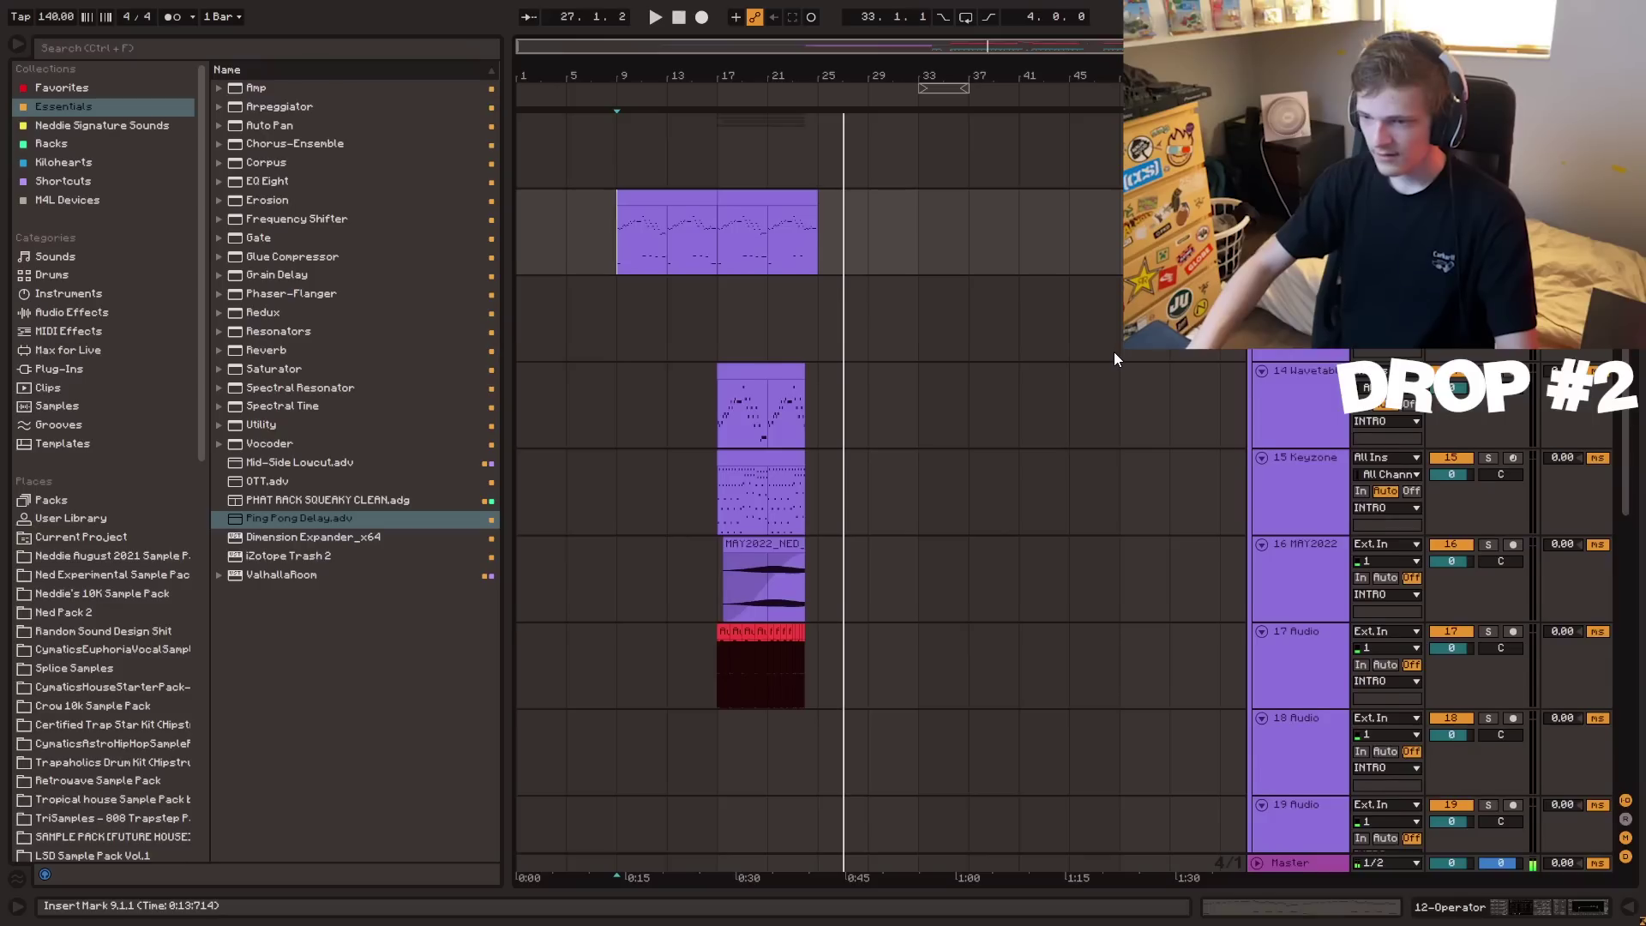
scroll(1046, 330, "up", 1)
left_click(990, 304)
scroll(939, 250, "up", 5)
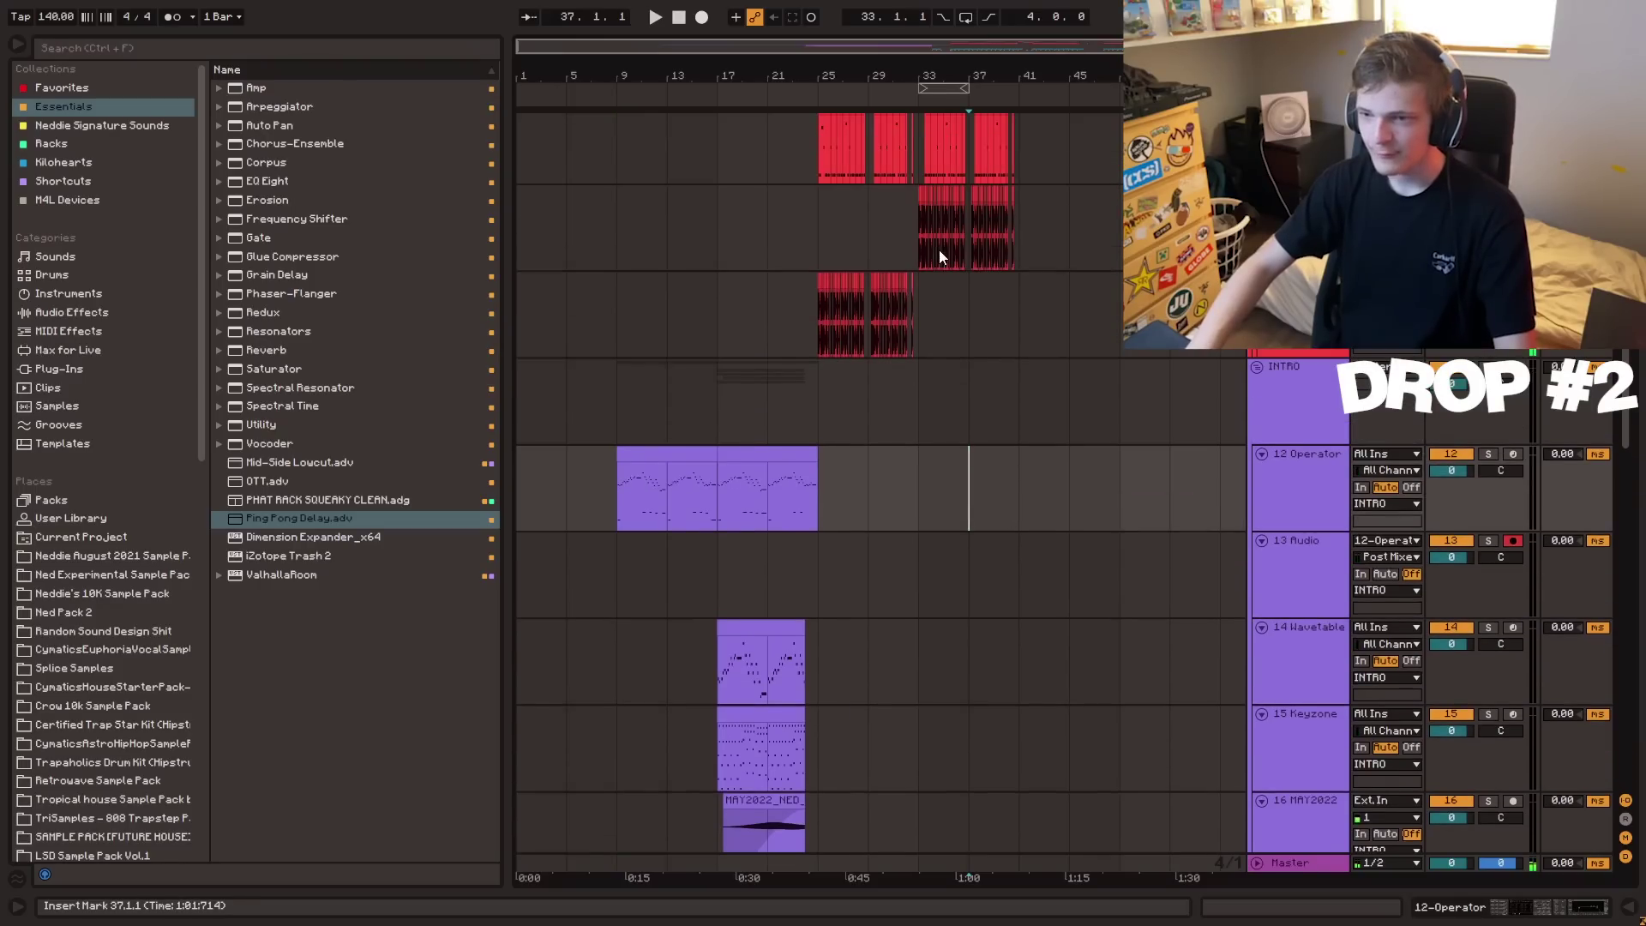
left_click(1047, 245)
scroll(1031, 219, "up", 3)
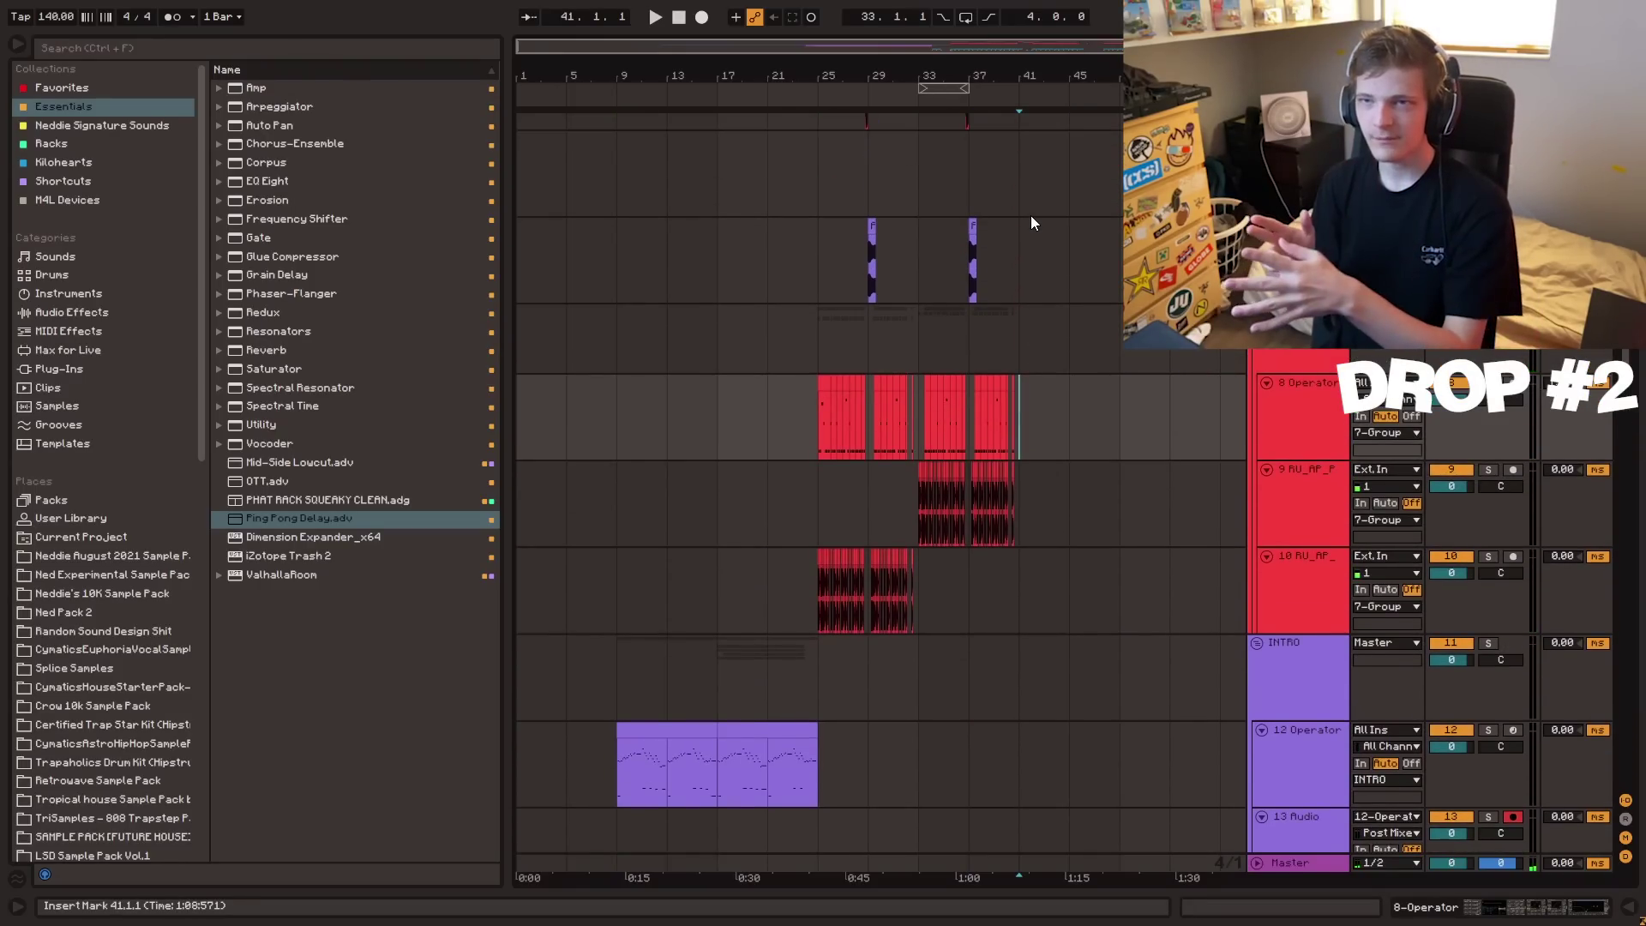
left_click(818, 246)
key("space")
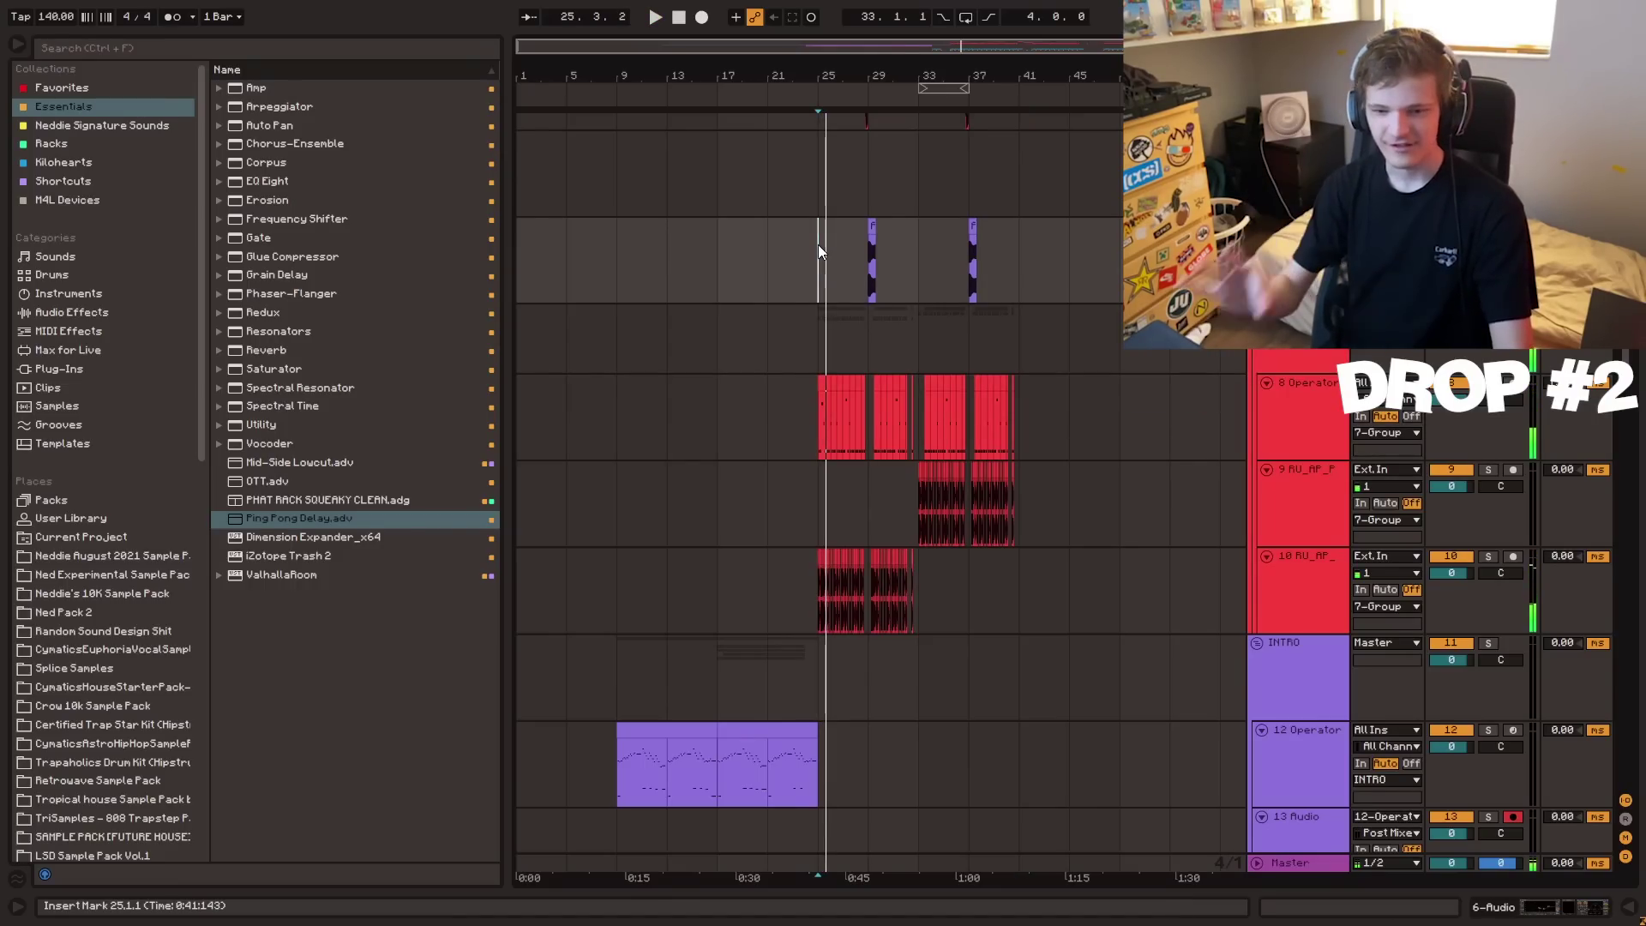
- Duplicate the first drop's K/S and SC drum clips to start at bar 49 for the second drop
scroll(818, 244, "up", 6)
scroll(883, 480, "down", 15)
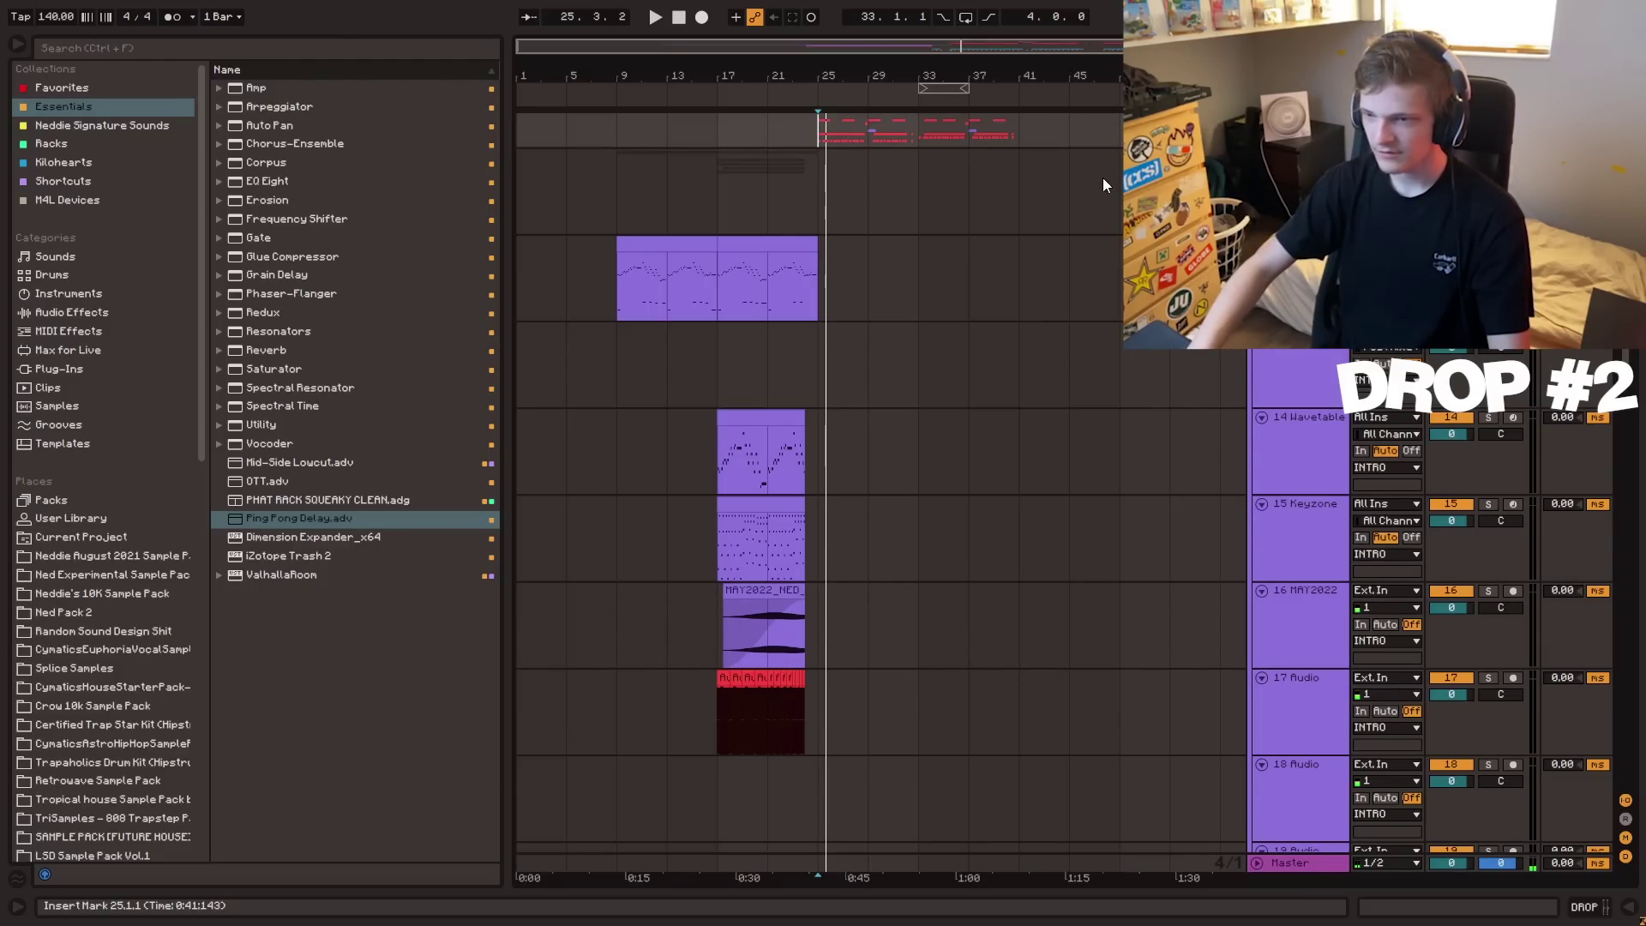
key("ctrl+d")
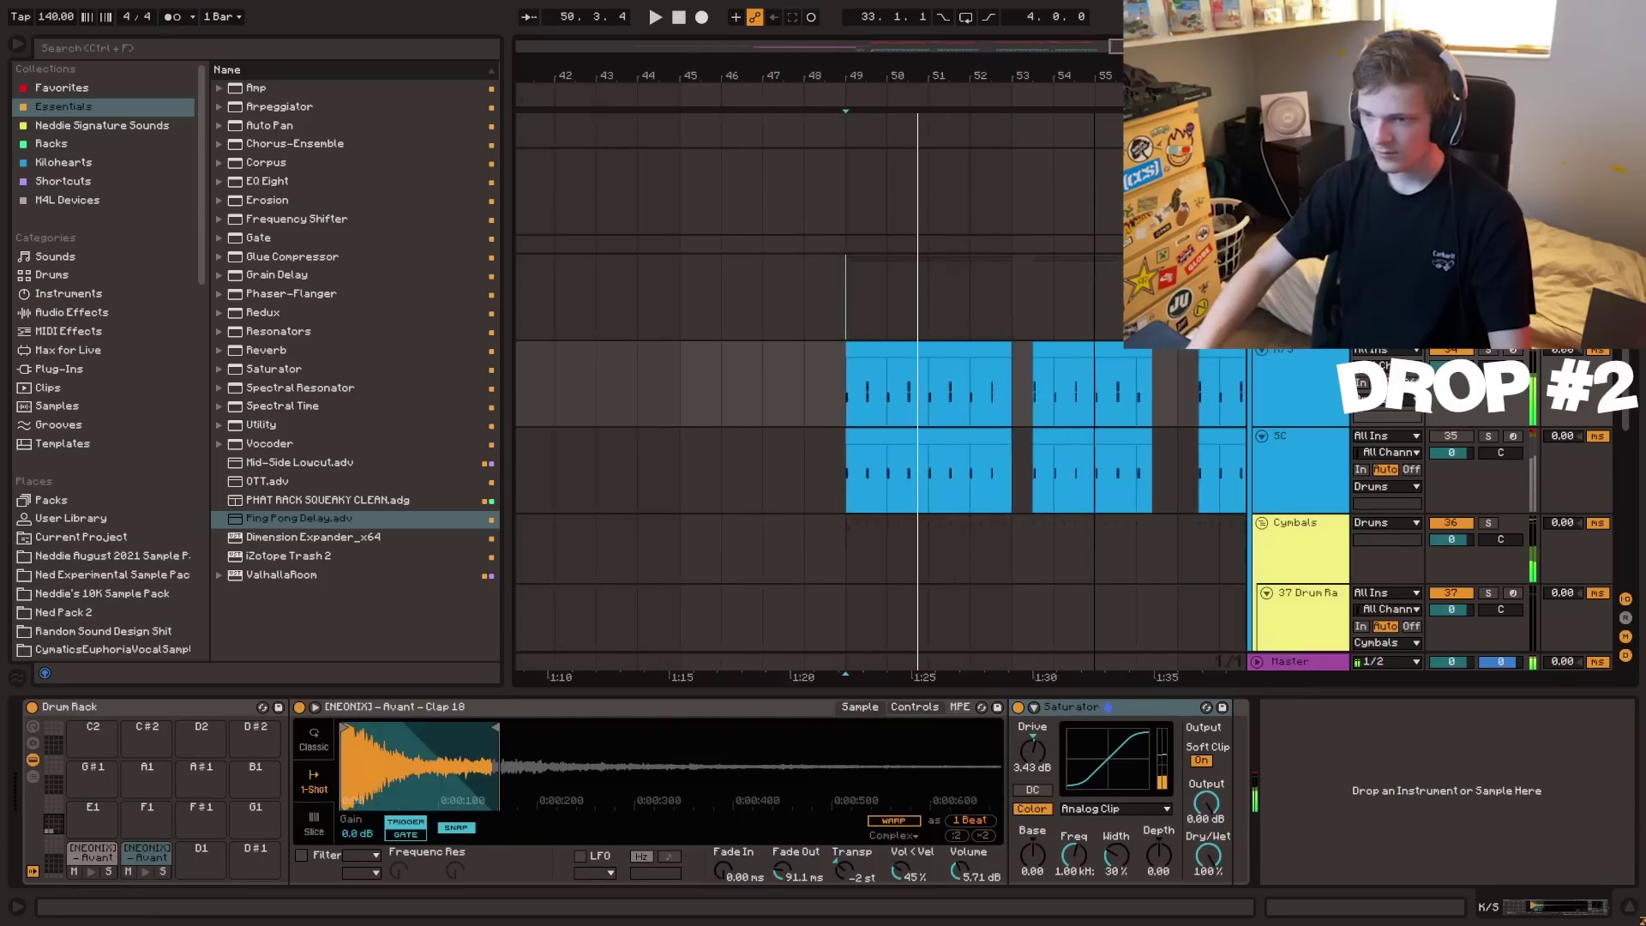
- Search the browser for "clap" and audition the Avant D&B and Techno clap samples
key("ctrl+f")
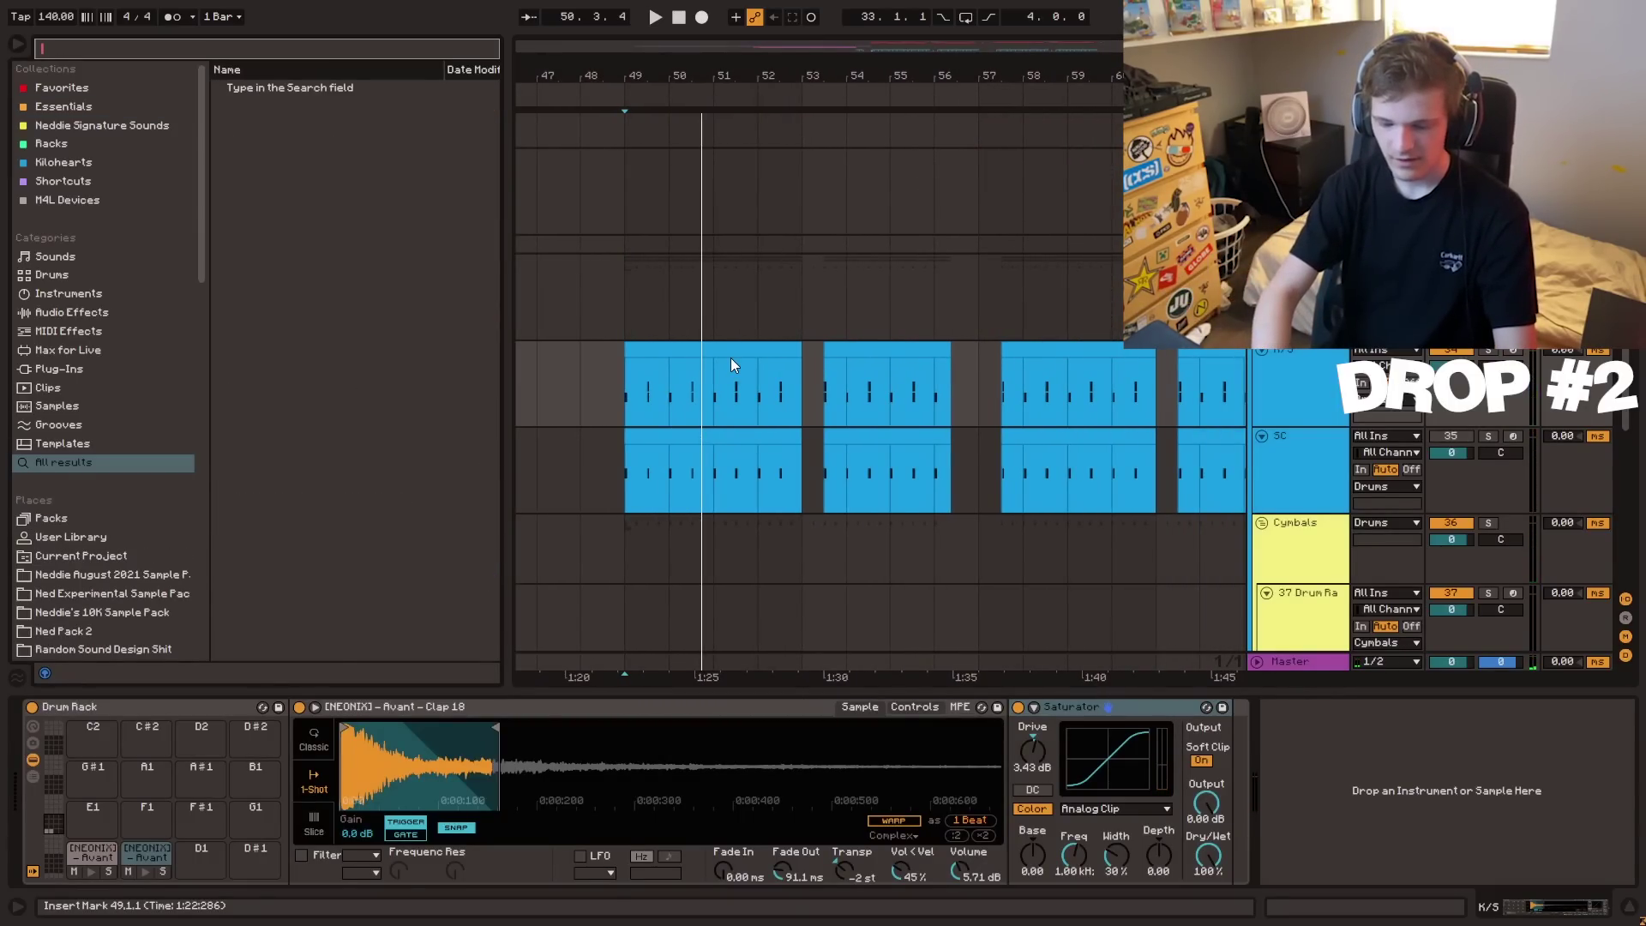
type("clap")
left_click(326, 433)
key("Up")
key("Up")
key("Up")
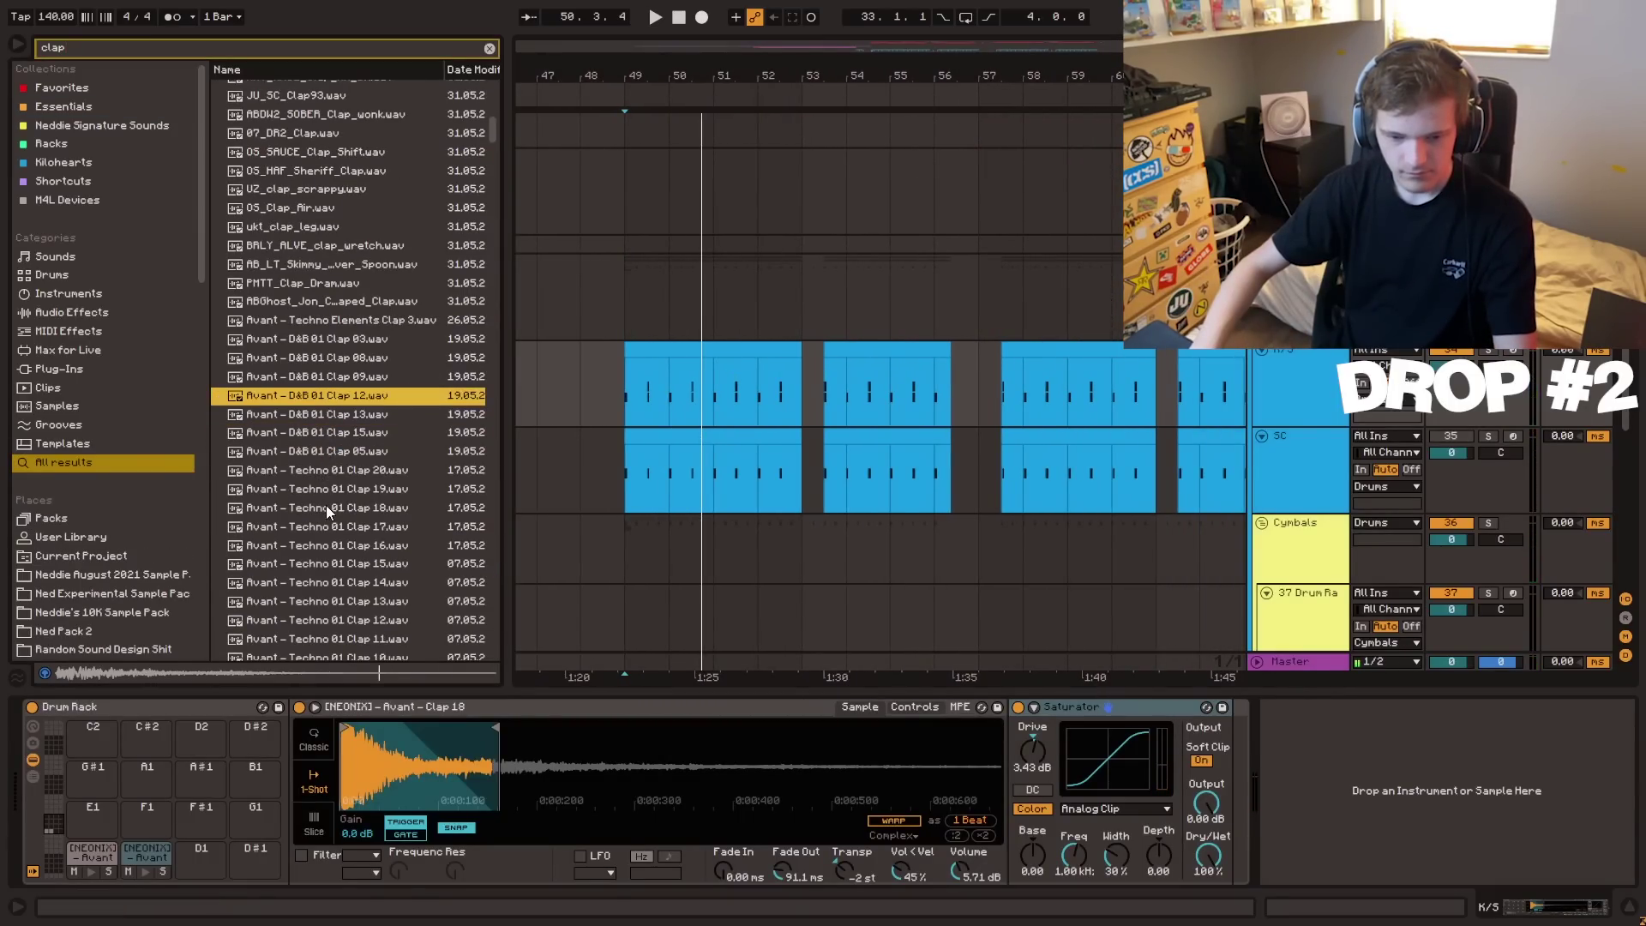
left_click(332, 514)
scroll(345, 515, "down", 4)
left_click(344, 477)
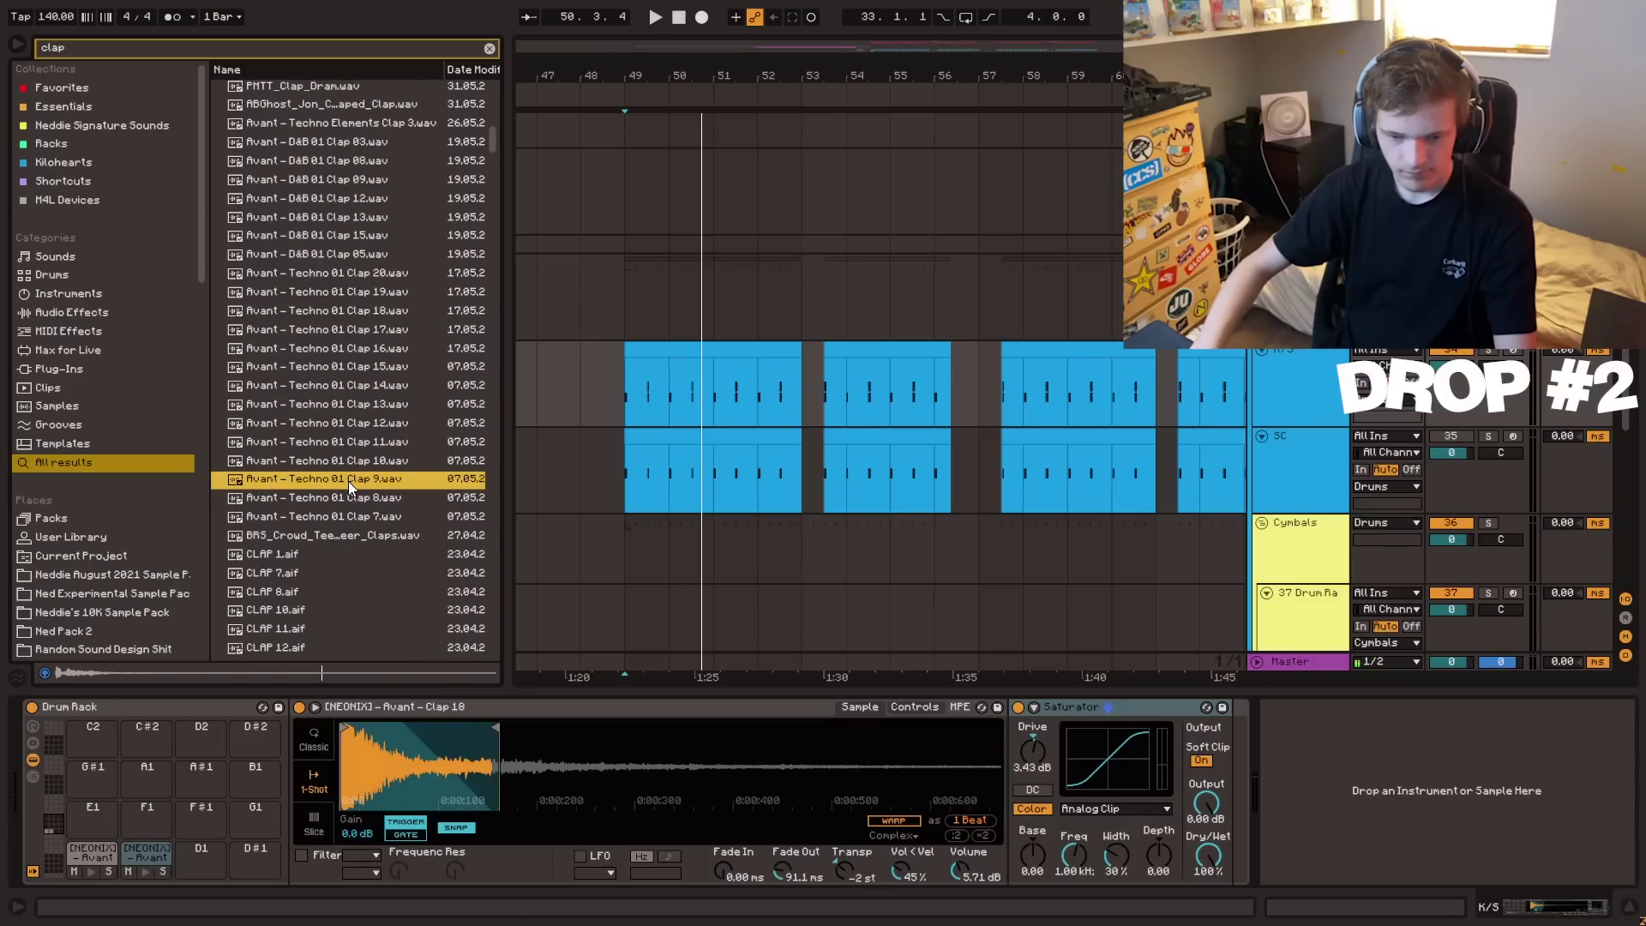
left_click(352, 493)
key("Down")
- Audition the INF clap samples and load INF_clap_butterhead lettuce.wav onto the D1 pad of the K/S Drum Rack
scroll(346, 463, "down", 10)
left_click(296, 382)
left_click(296, 374)
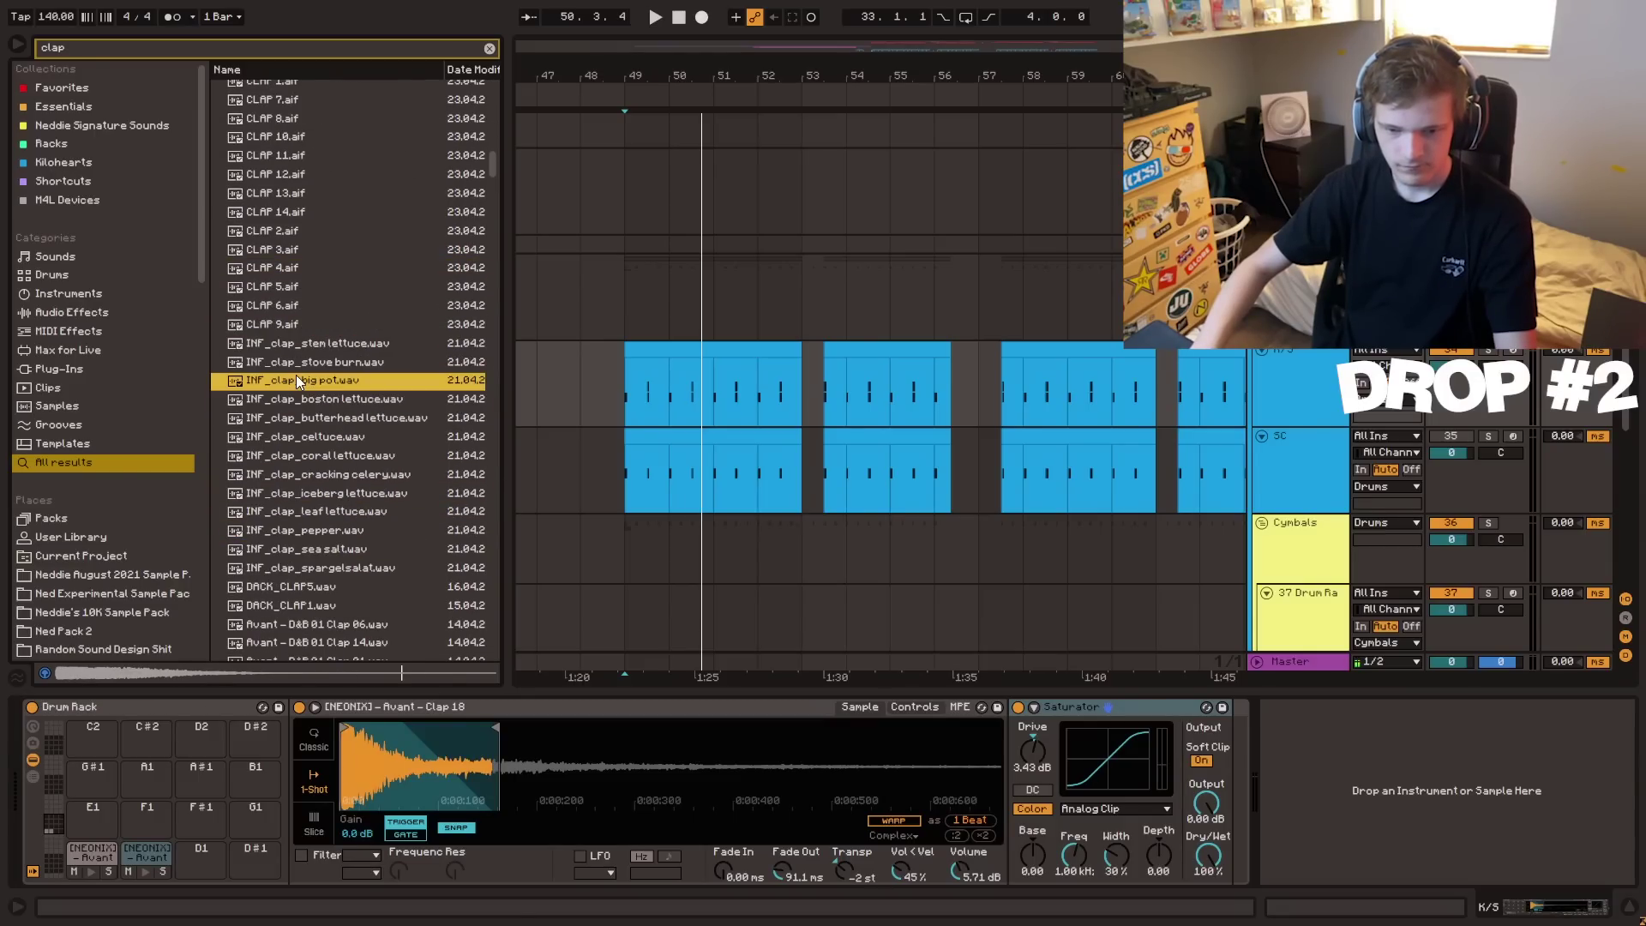
left_click(309, 401)
key("Up")
key("Down")
left_click(316, 417)
scroll(321, 422, "down", 1)
left_click(321, 422)
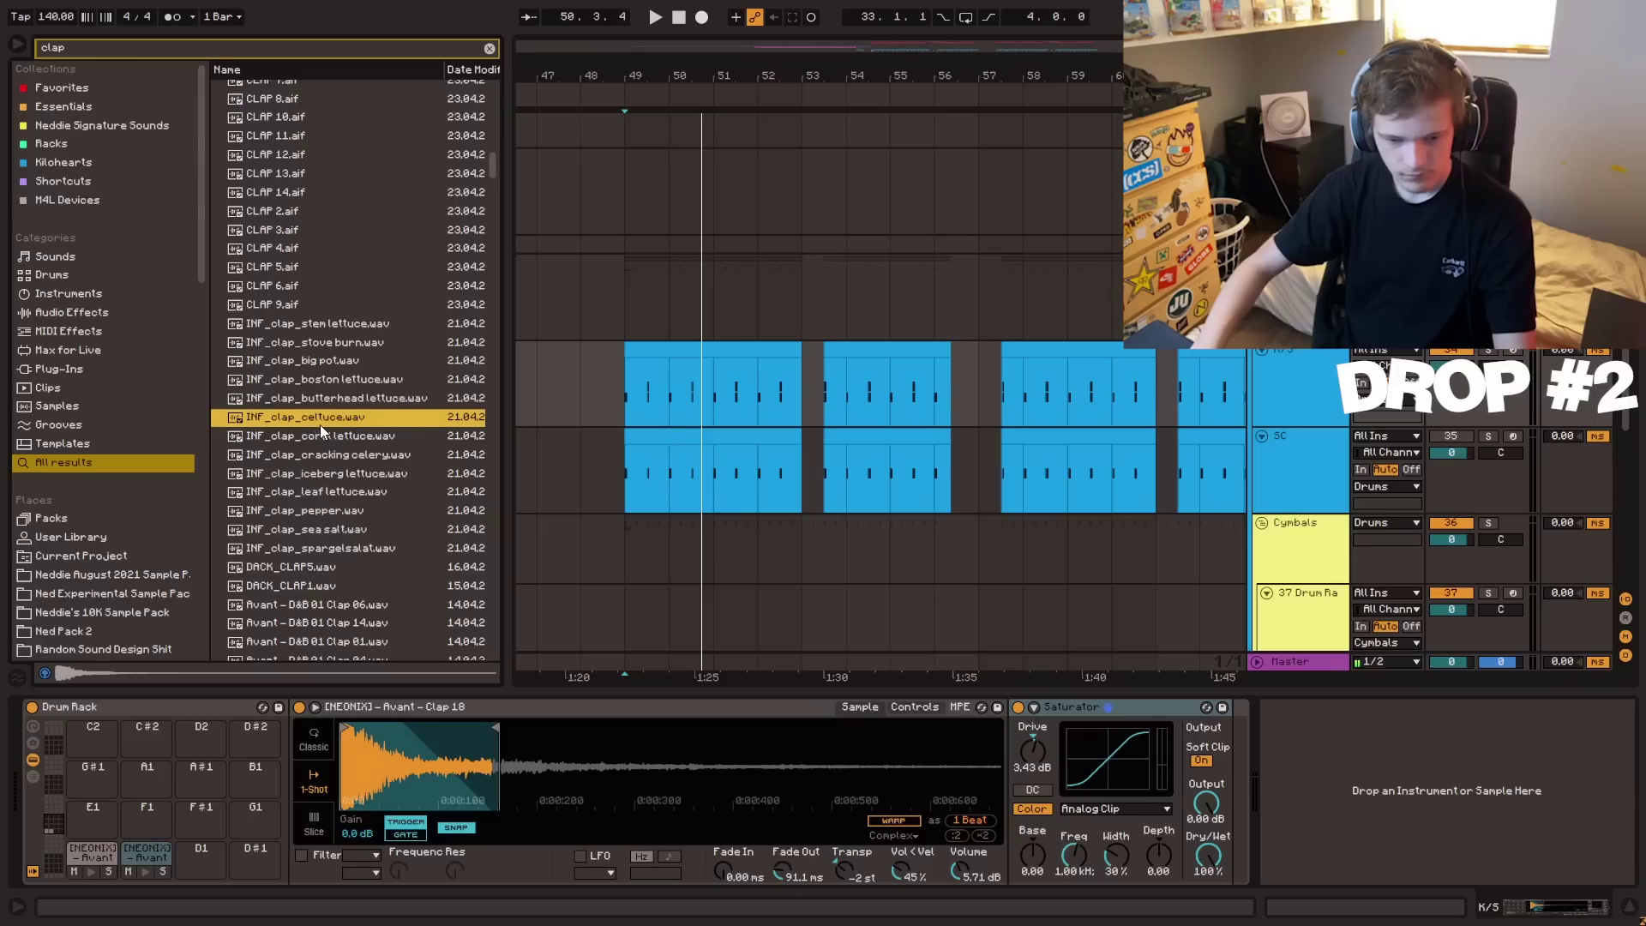
scroll(317, 411, "down", 1)
left_click(302, 355)
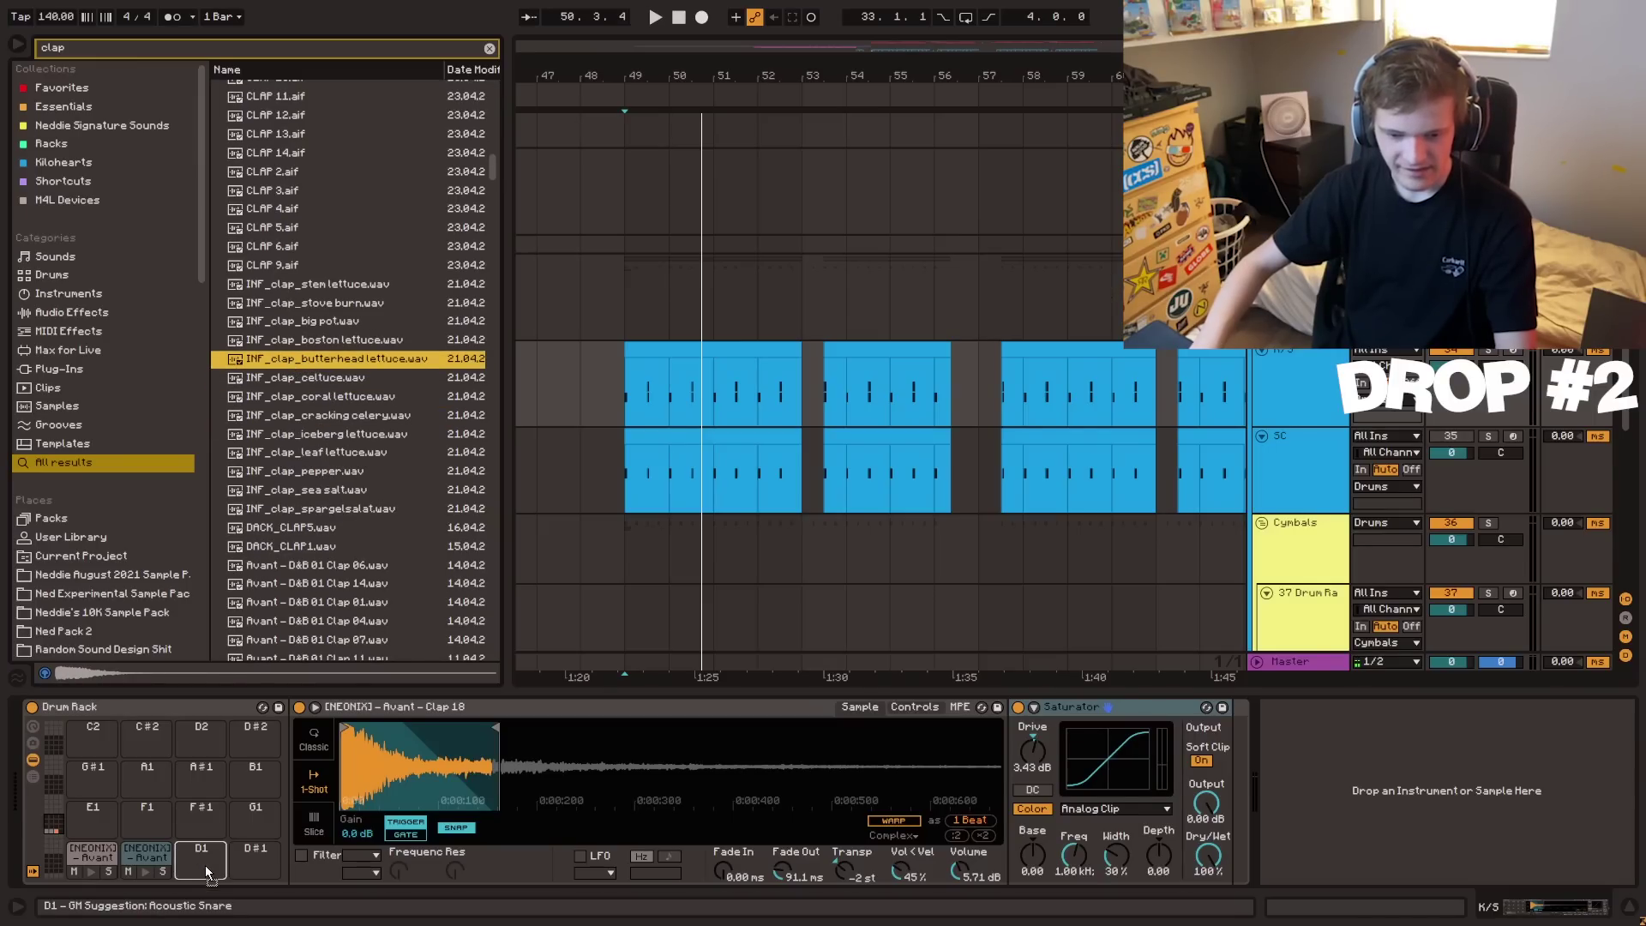
left_click_drag(195, 851, 199, 858)
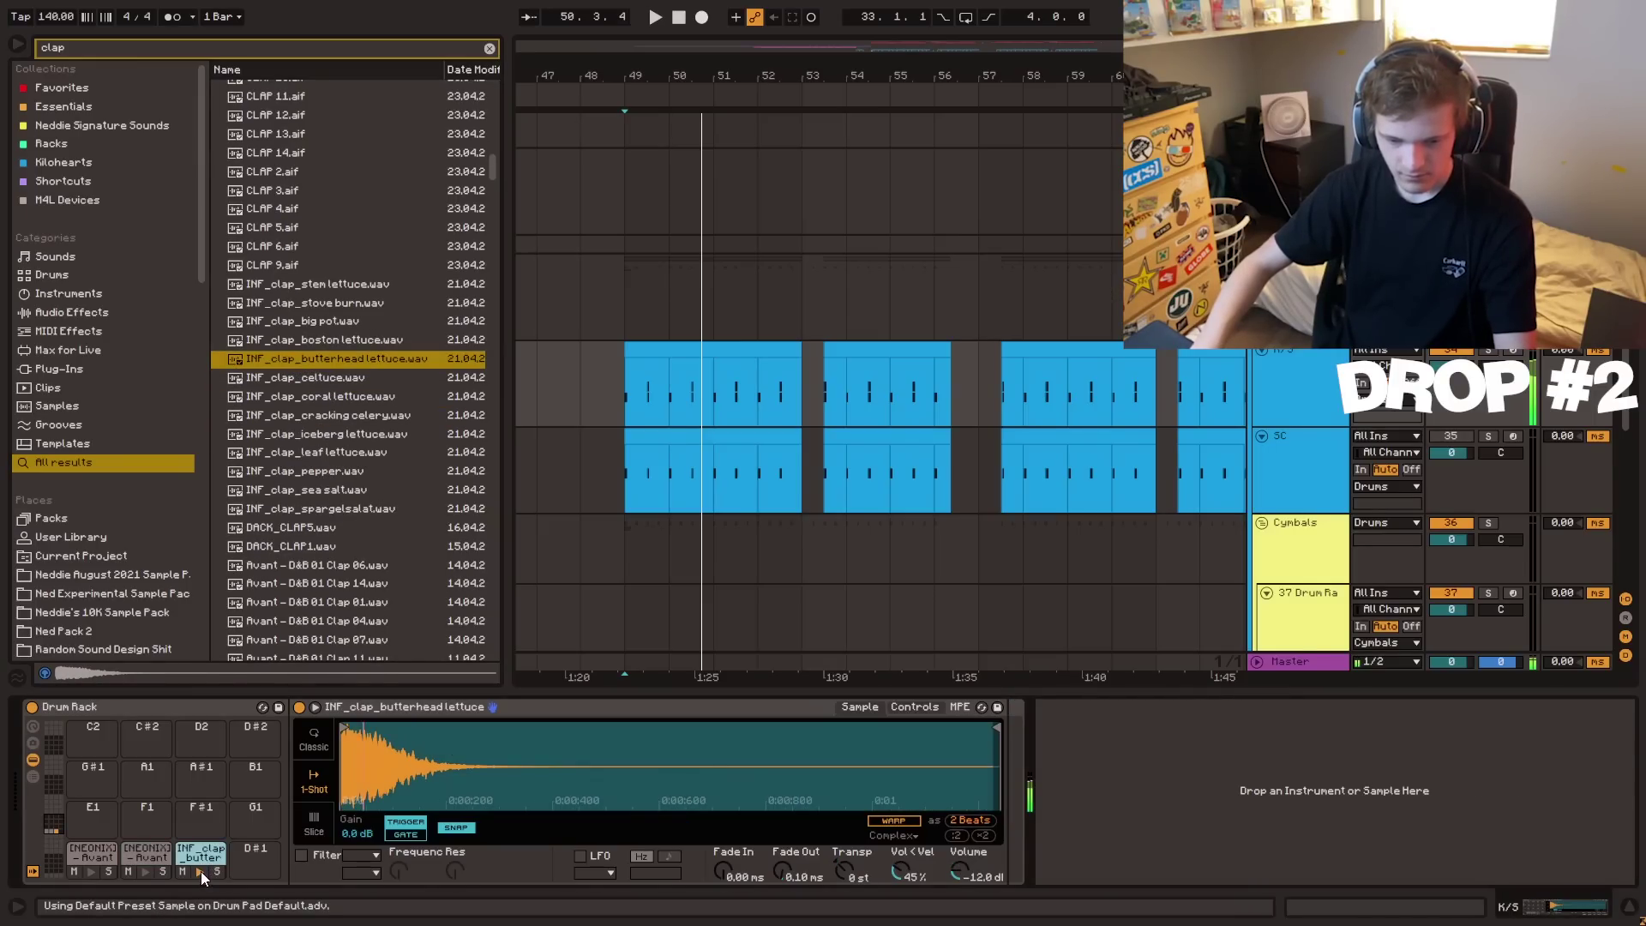
- Solo the K/S track, raise the INF clap sample's volume to 0.57 dB and play it back near bar 49
left_click(199, 871)
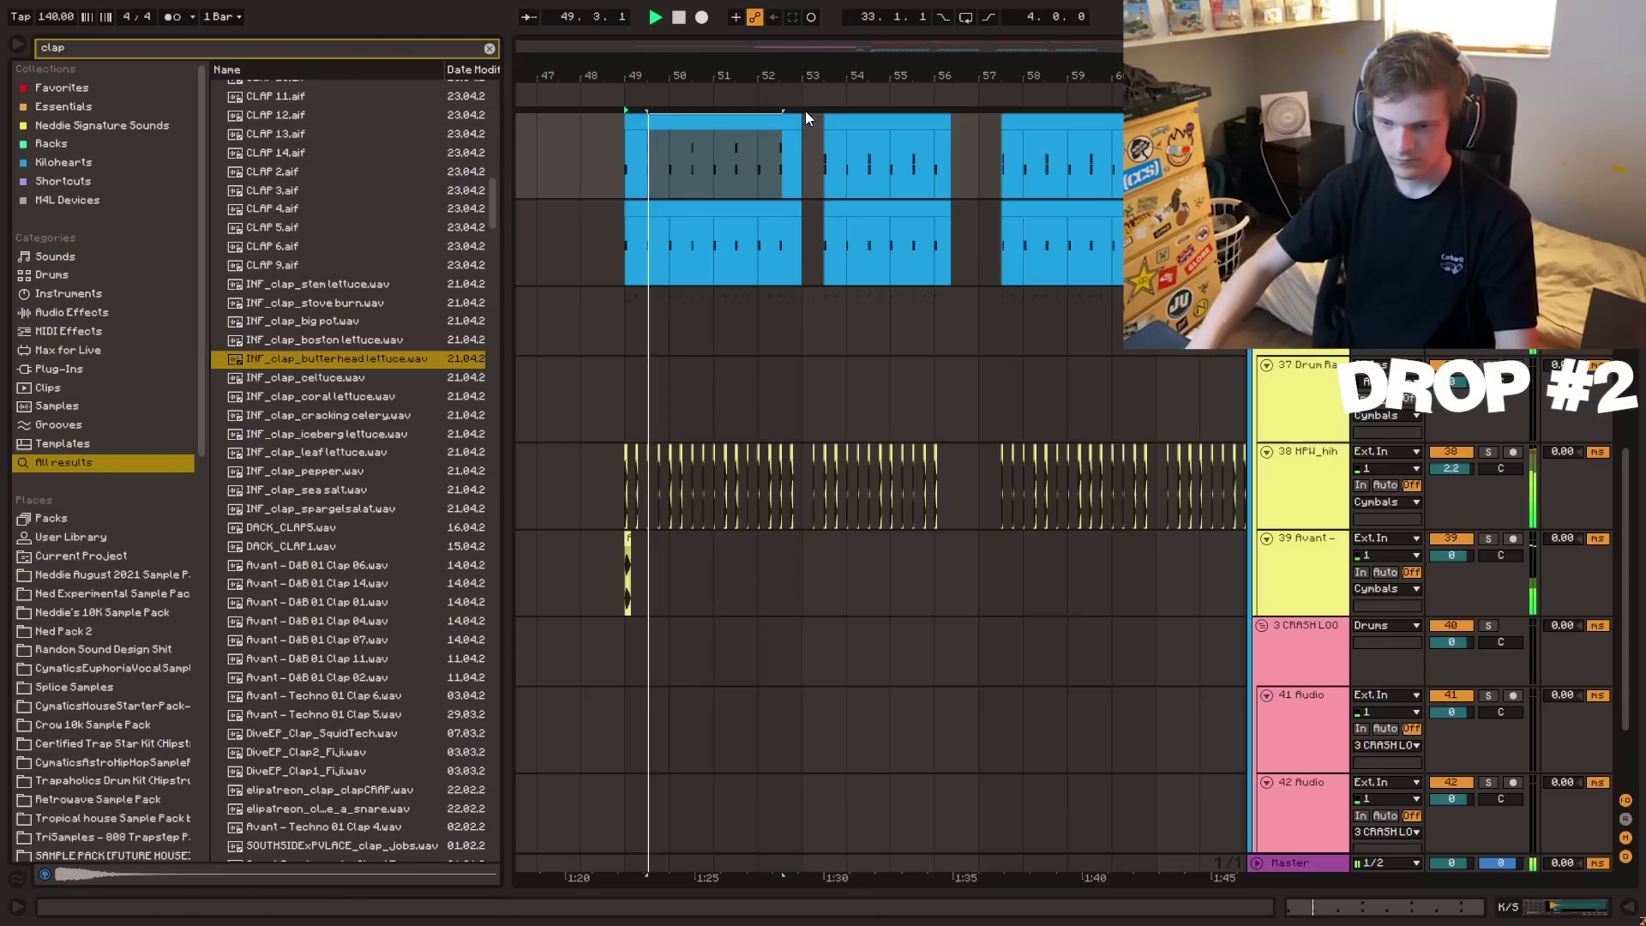
scroll(720, 206, "up", 3)
left_click(1300, 382)
scroll(1300, 382, "up", 2)
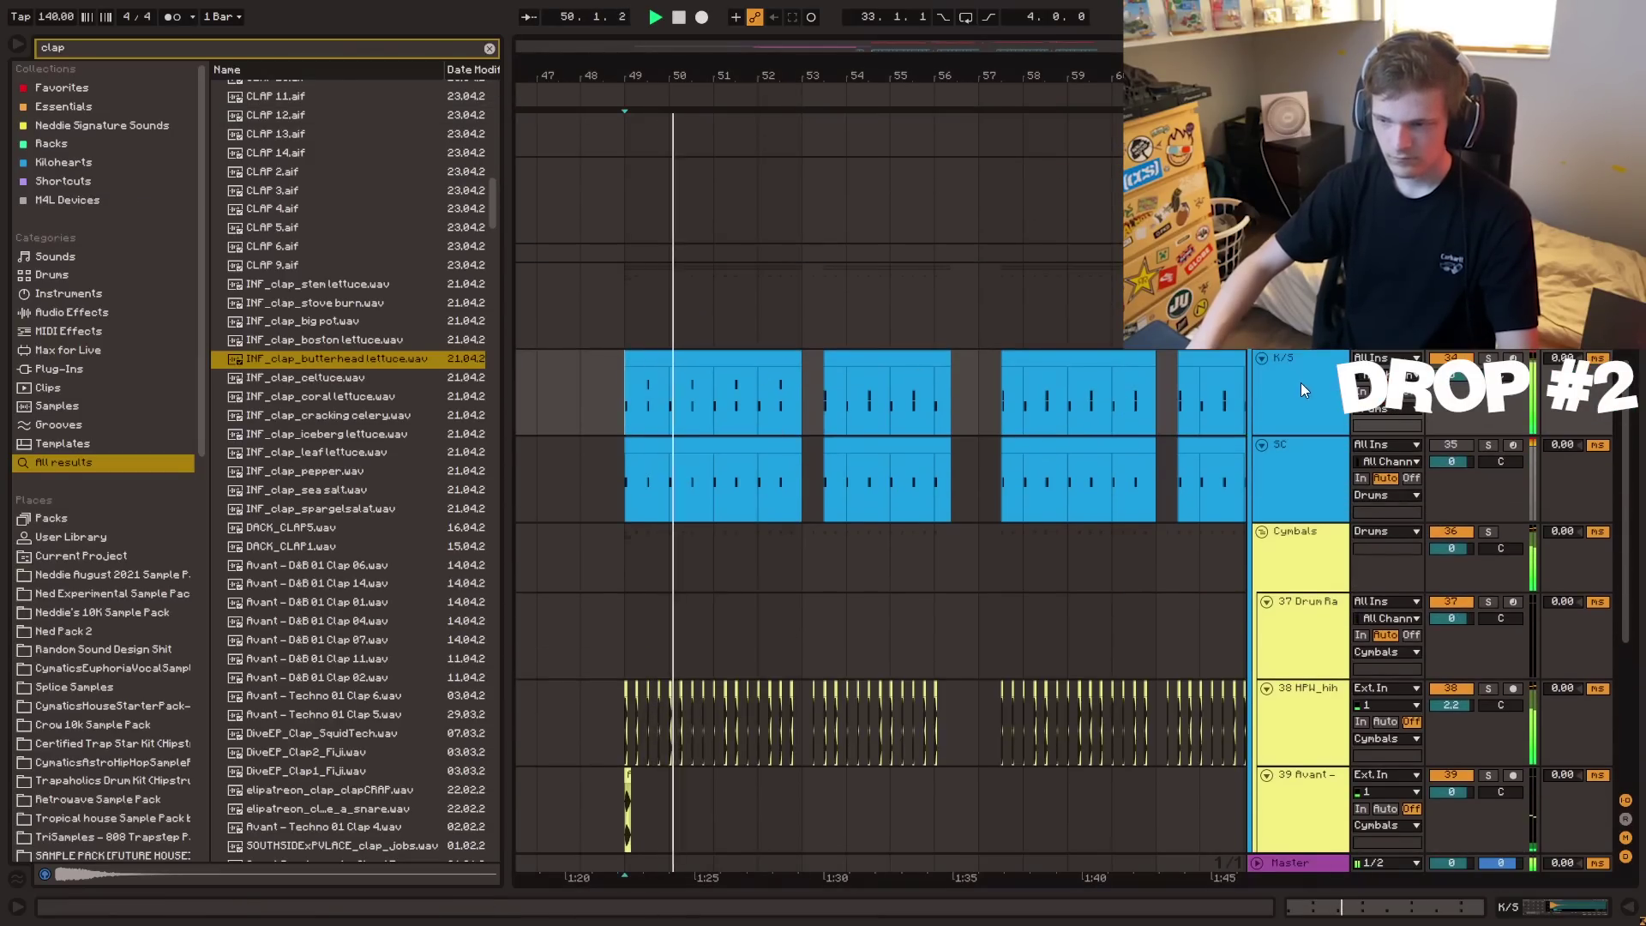
double_click(1300, 383)
left_click(678, 387)
left_click(644, 396)
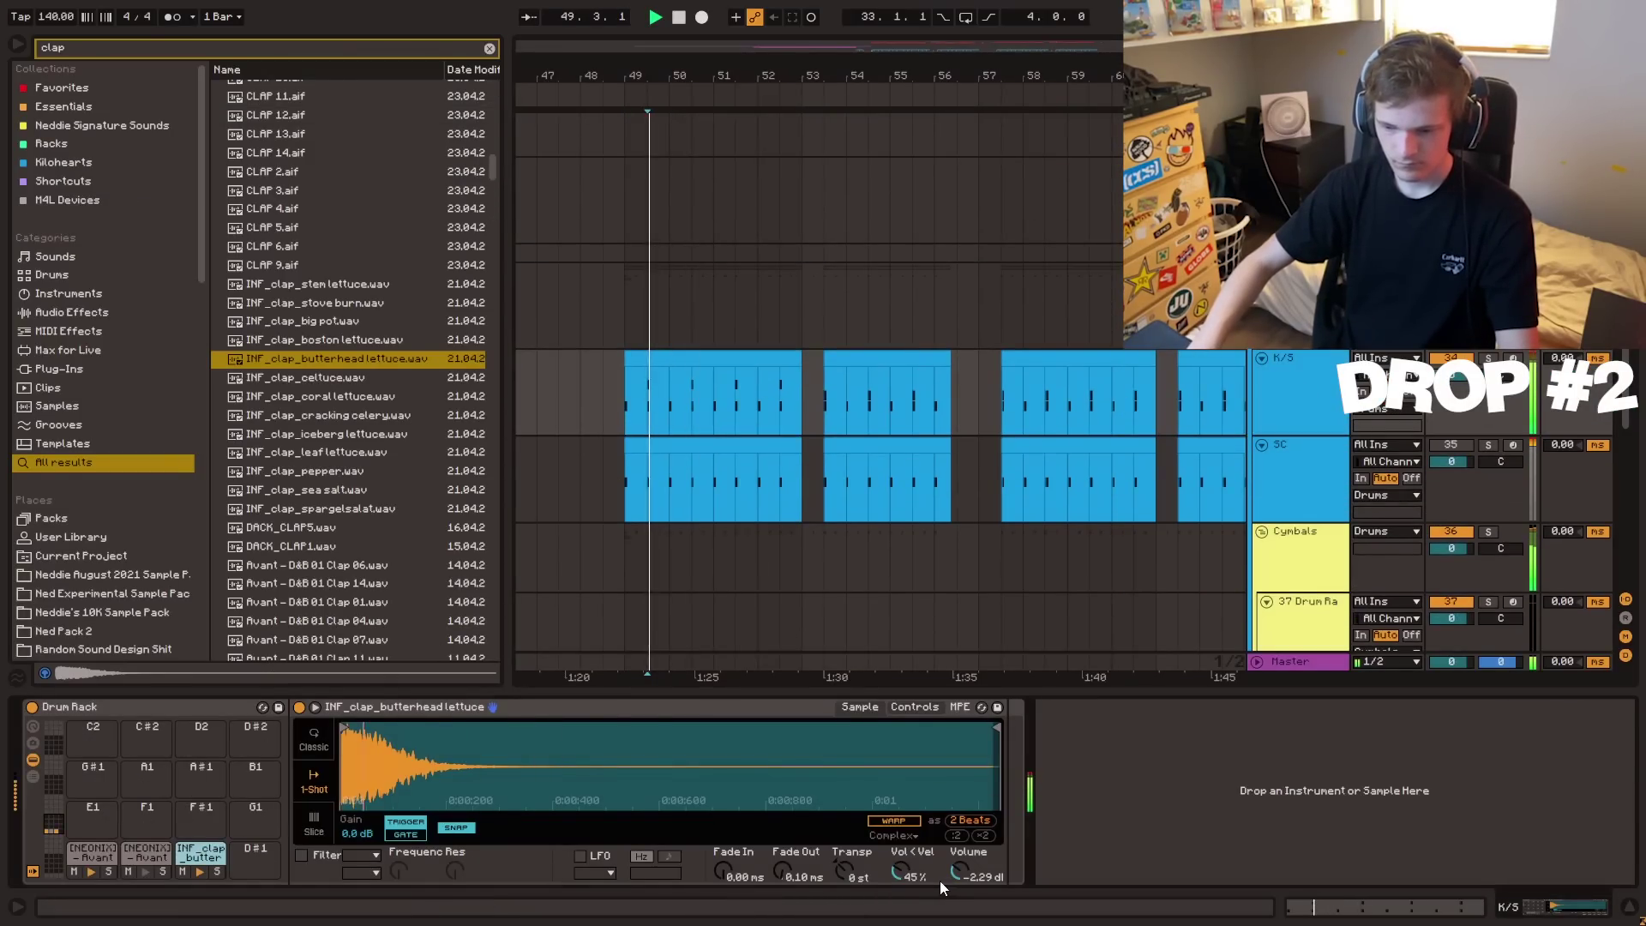
mouse_move(956, 872)
left_mouse_down()
mouse_move(956, 849)
mouse_move(956, 875)
left_mouse_up()
key("s")
key("space")
key("space")
- Add Dimension Expander_x64 after the clap sample, adjust its Dry/Wet and Size, and unsolo the K/S track
left_click(490, 49)
left_click_drag(313, 538, 1010, 784)
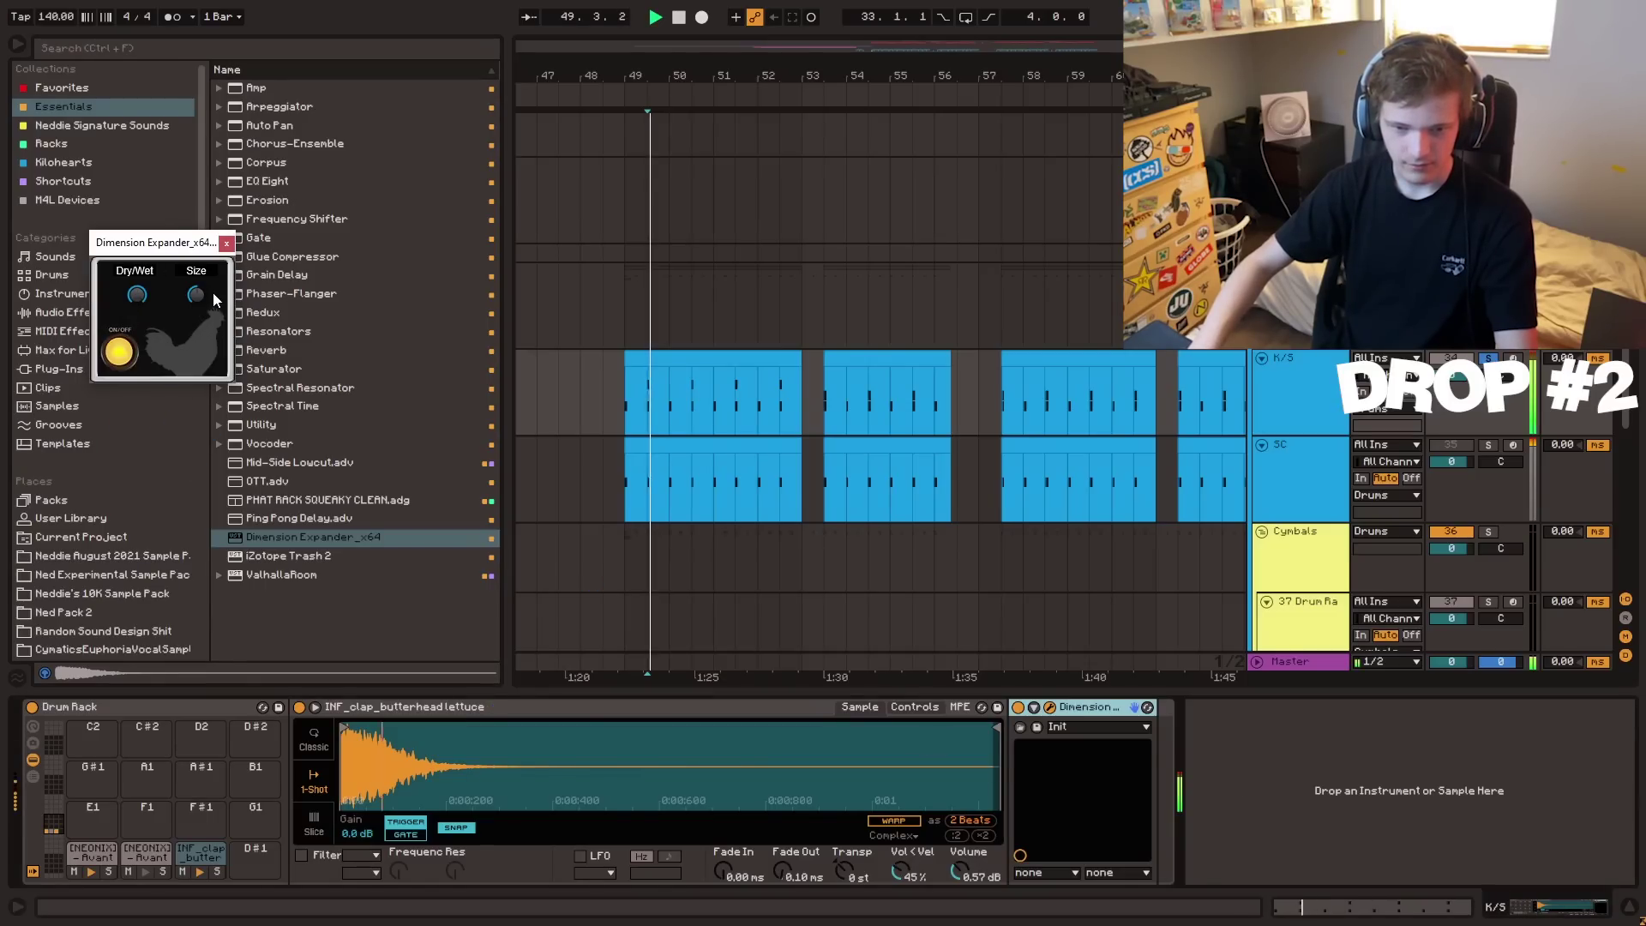
key("space")
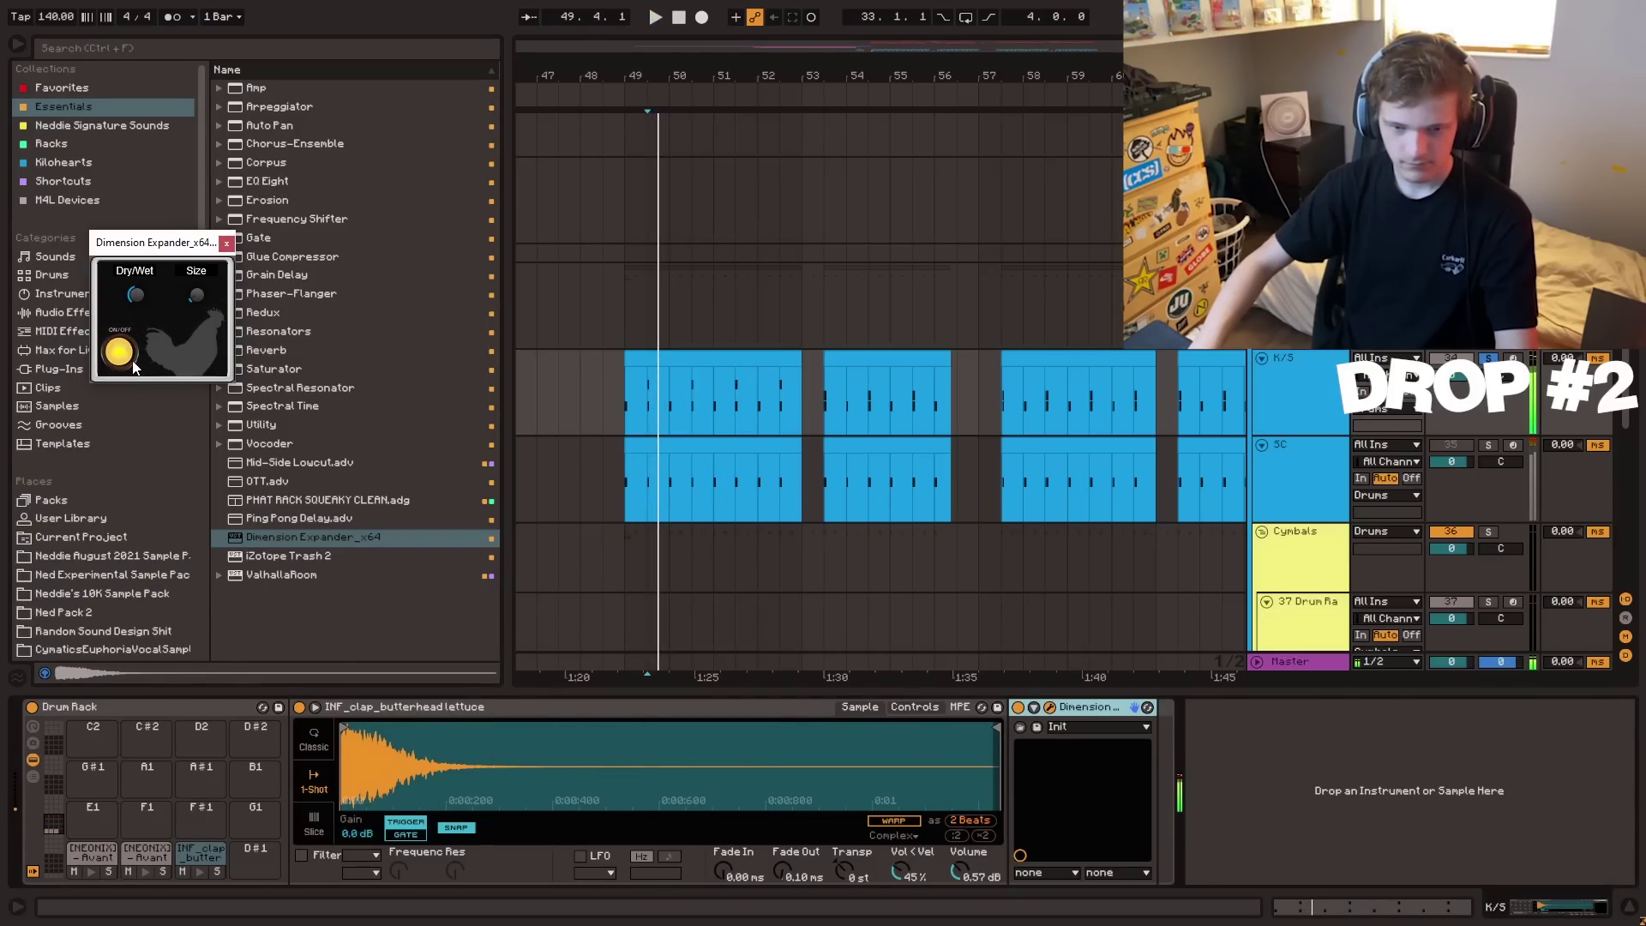
left_click(1483, 359)
key("space")
key("space")
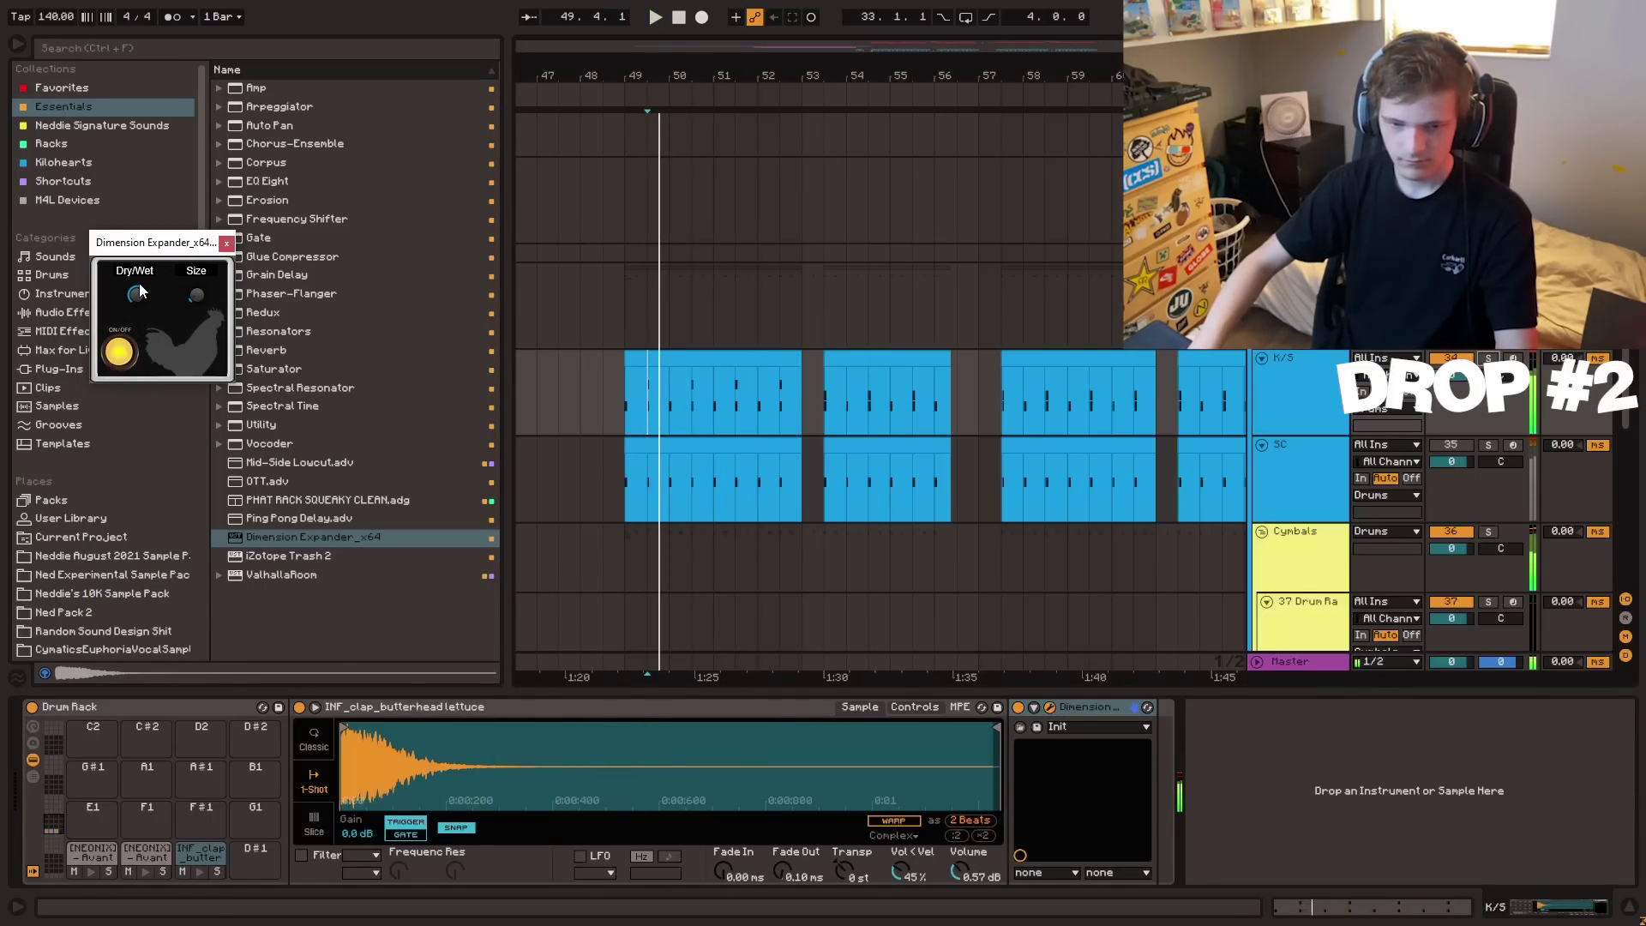
left_click(226, 246)
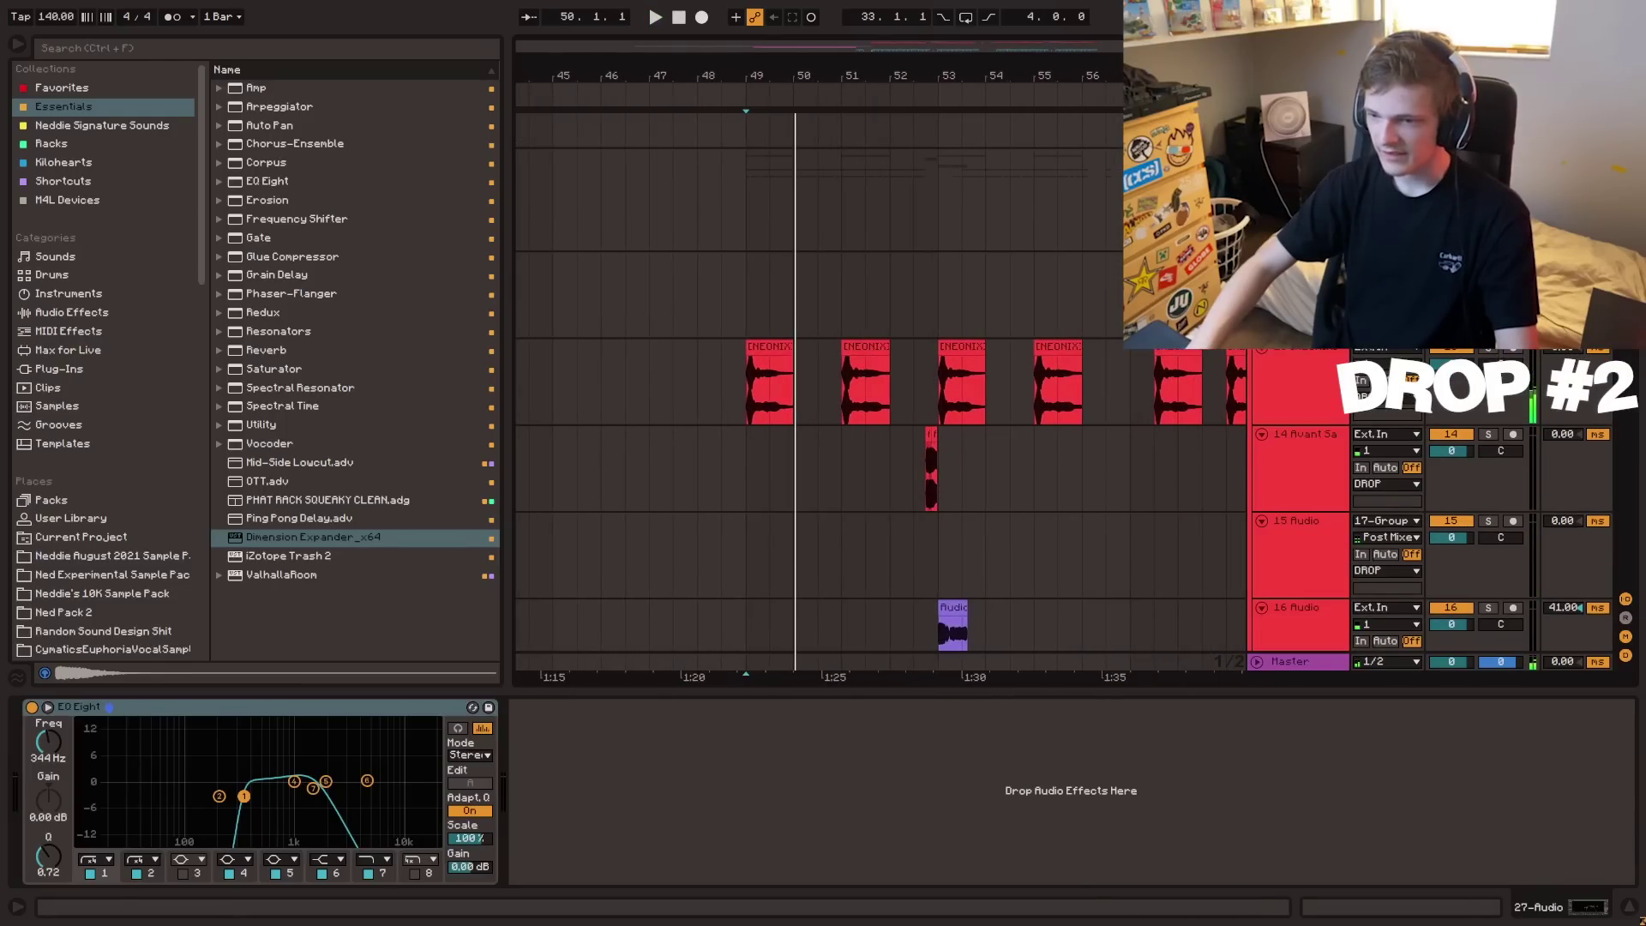
- Insert an EQ Eight, a Heavy Amp and the PHAT RACK before the Delay on 17-Group, shaping the EQ during playback from bar 49
scroll(734, 239, "down", 3)
left_click(735, 247)
scroll(741, 358, "down", 2)
left_click(1273, 357)
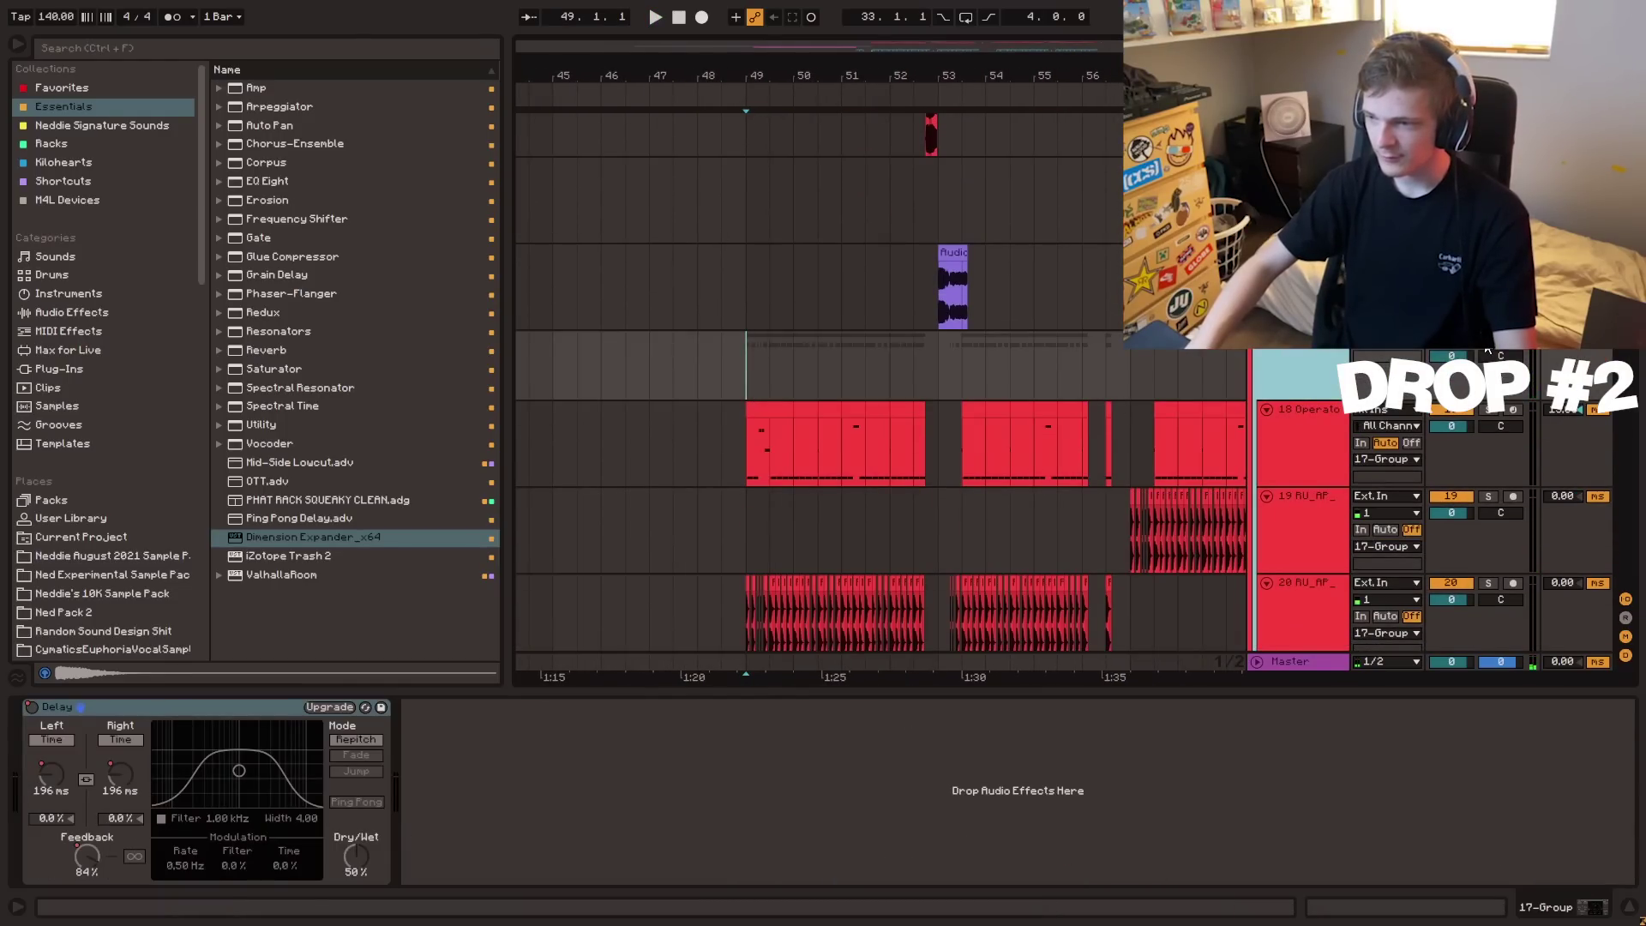
key("space")
scroll(561, 417, "down", 2)
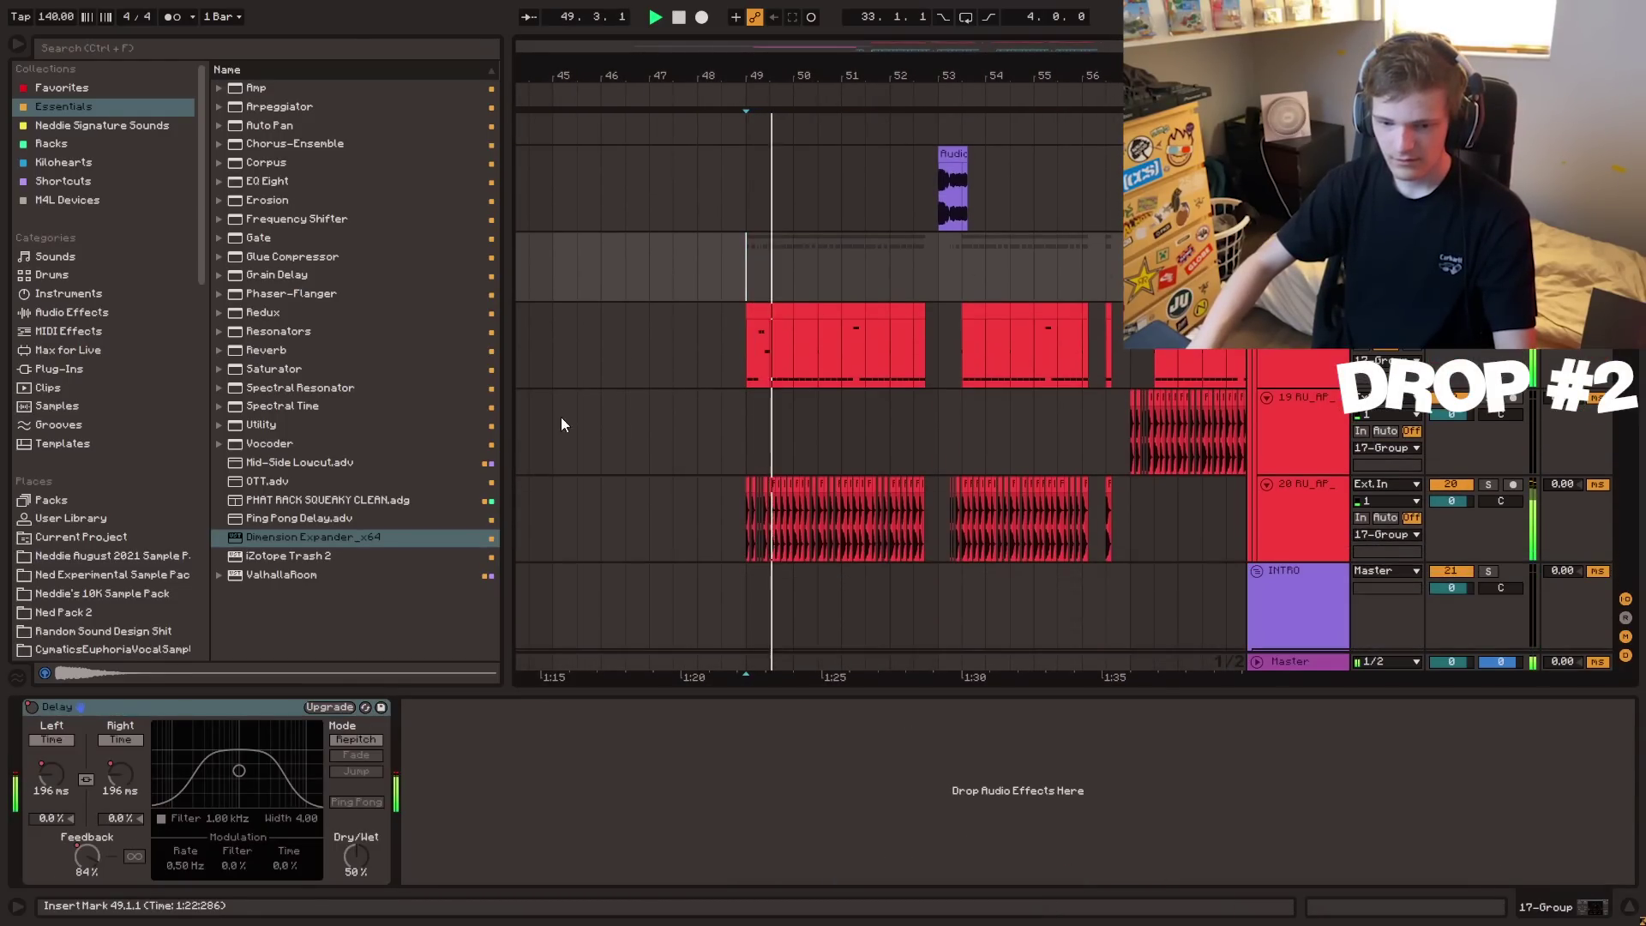
key("space")
left_click_drag(270, 181, 116, 777)
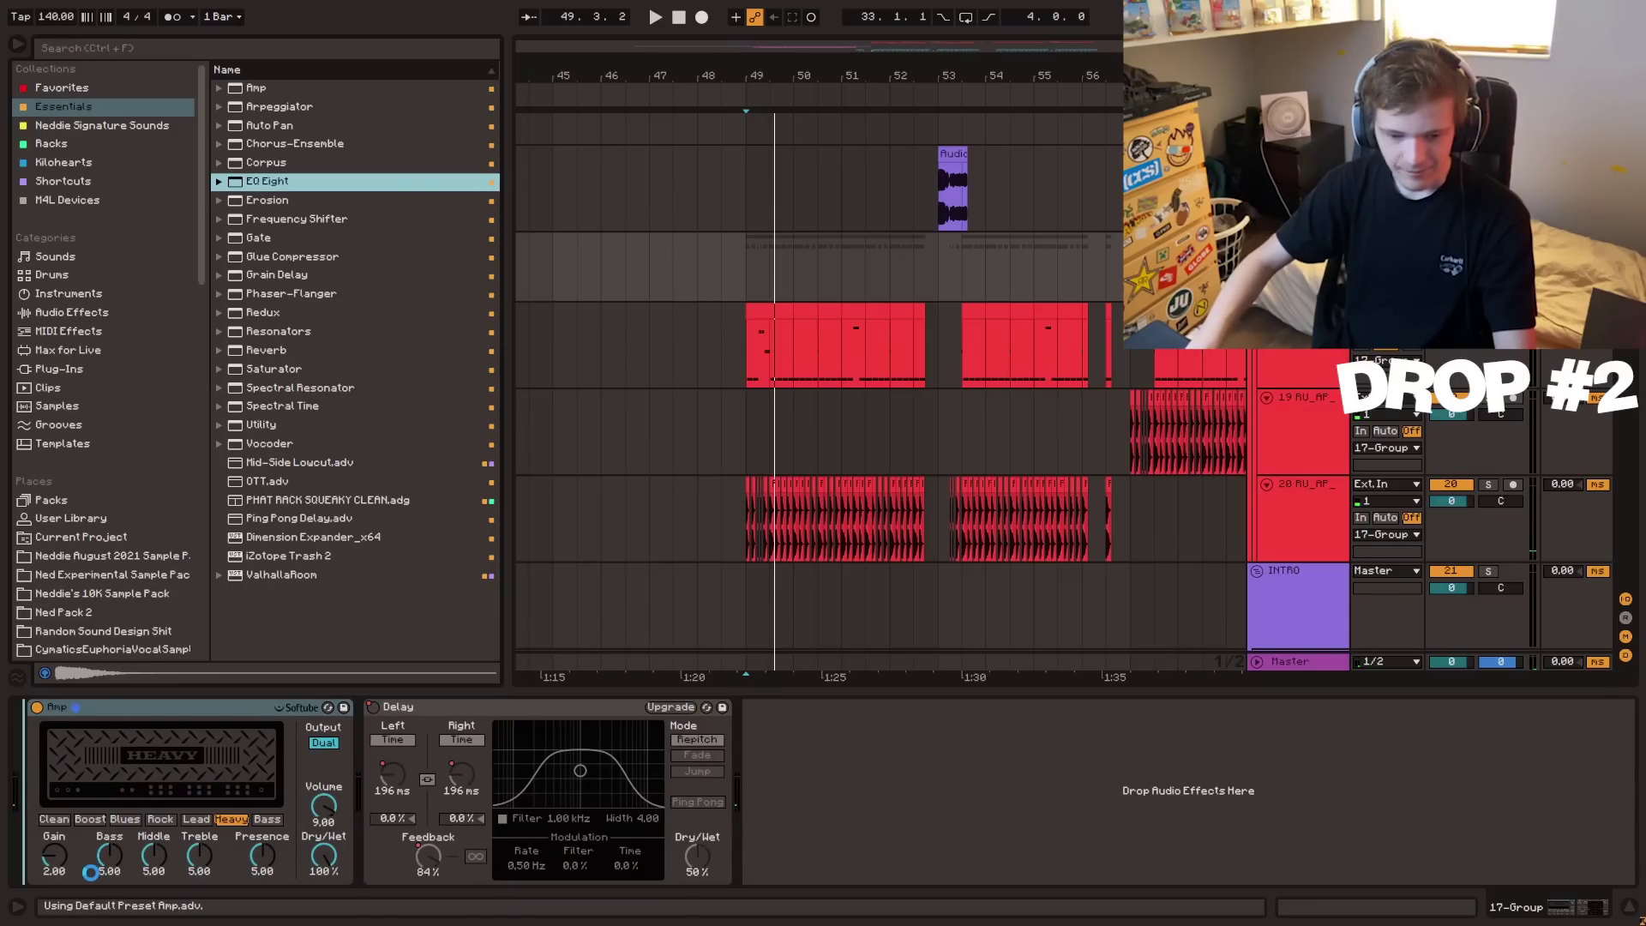
left_click_drag(90, 872, 93, 873)
key("space")
mouse_move(294, 781)
left_mouse_down()
mouse_move(140, 750)
mouse_move(140, 775)
mouse_move(325, 782)
left_mouse_up()
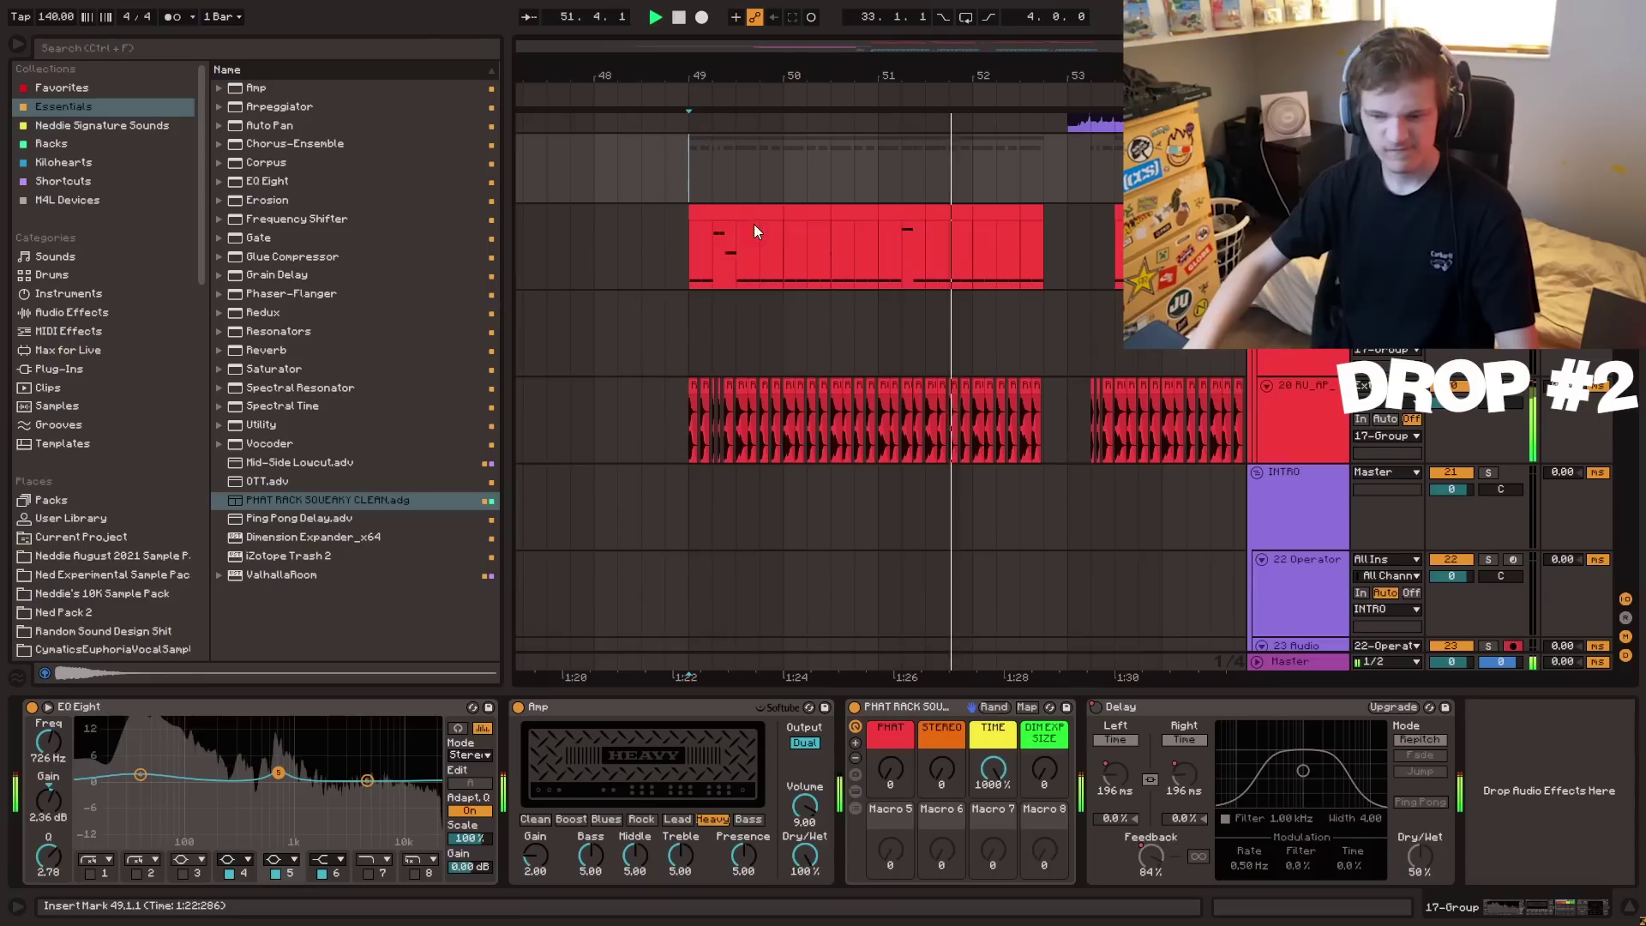
- Copy the C1 kick onto the D1 pad of the K/S Drum Rack, with the INF clap on D#1, and audition it
scroll(666, 367, "down", 10)
left_click(640, 379)
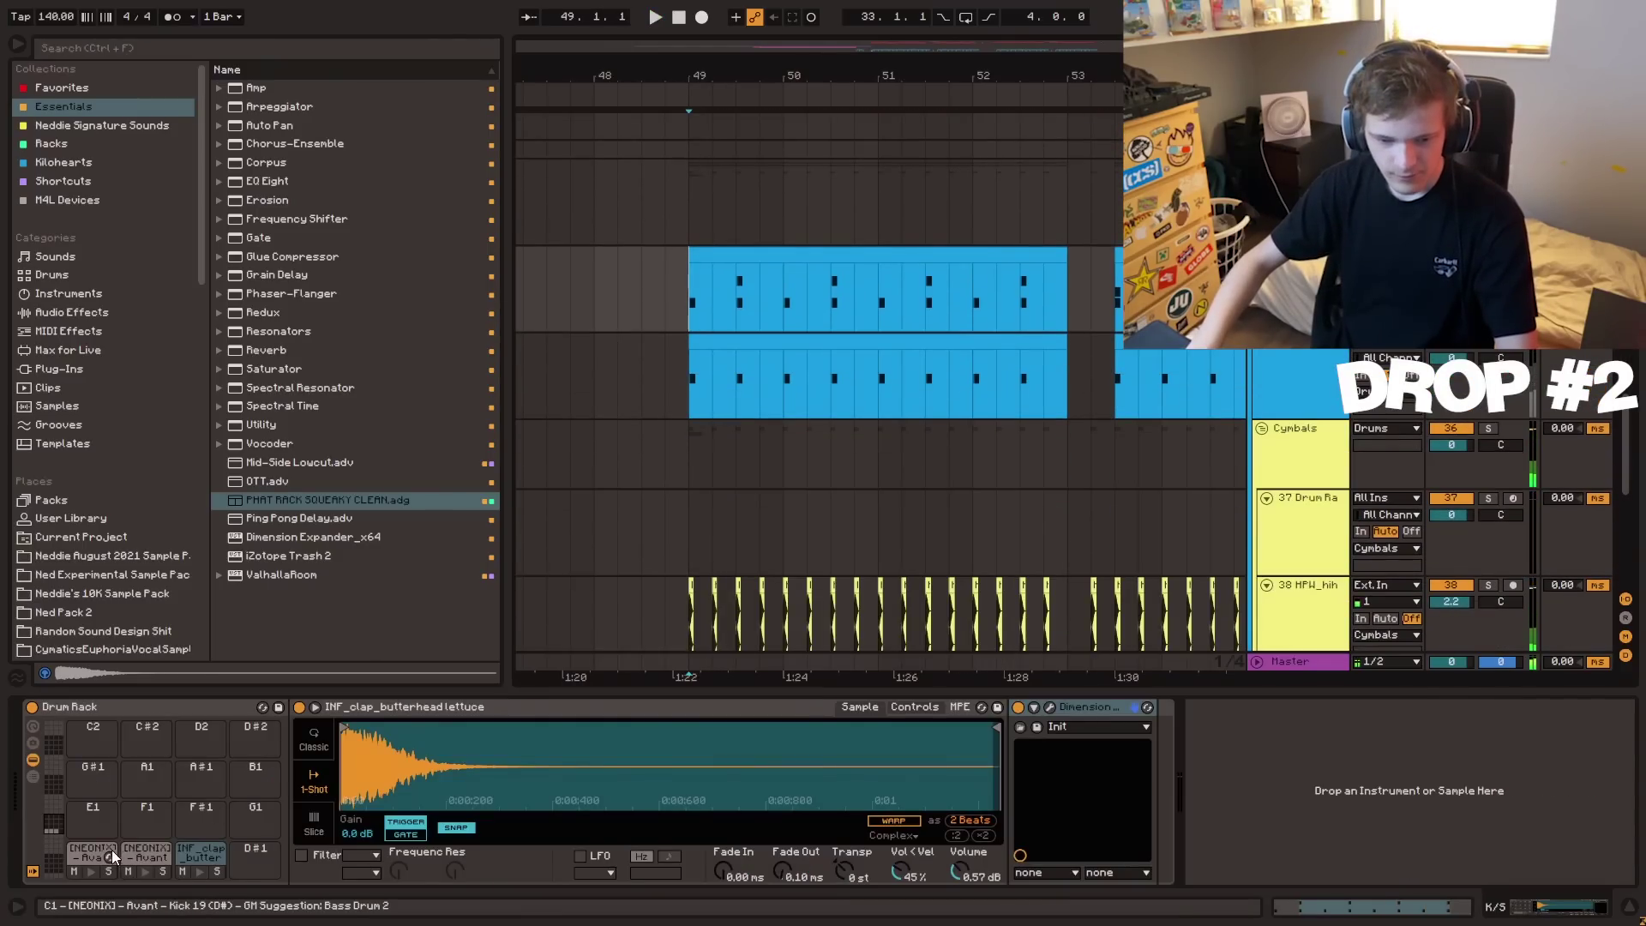
left_click_drag(113, 856, 200, 855)
left_click(199, 872)
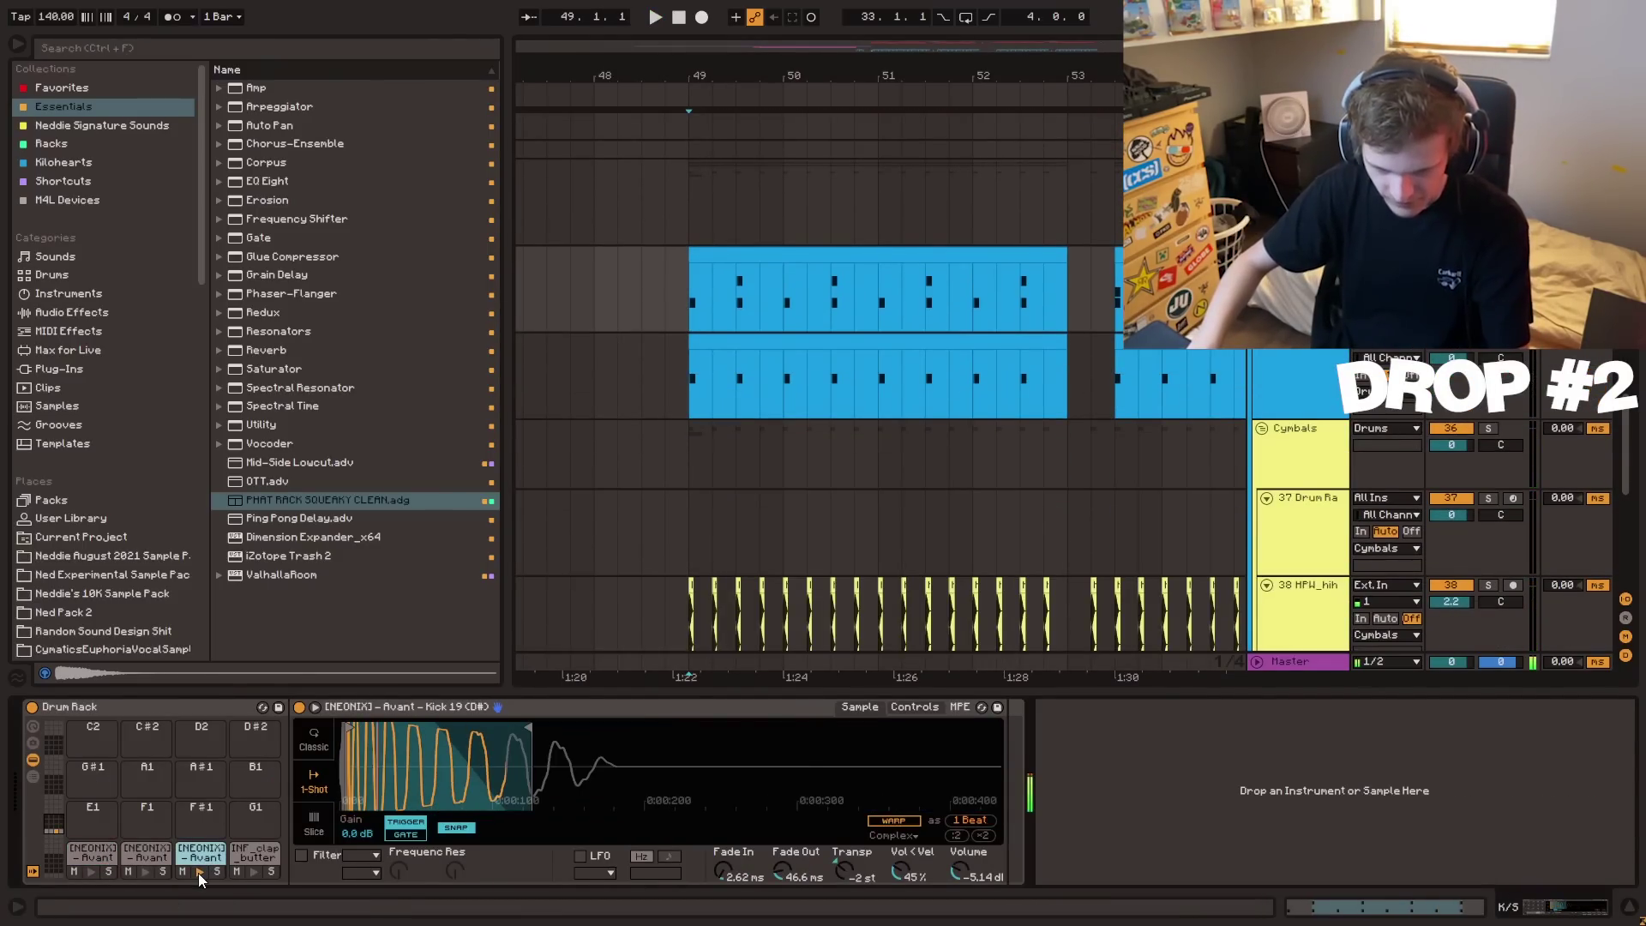
- Search the browser for "kick", audition NEONIX Avant kicks including Kick 11, and compare them with the D1 pad
key("ctrl+f")
type("kick")
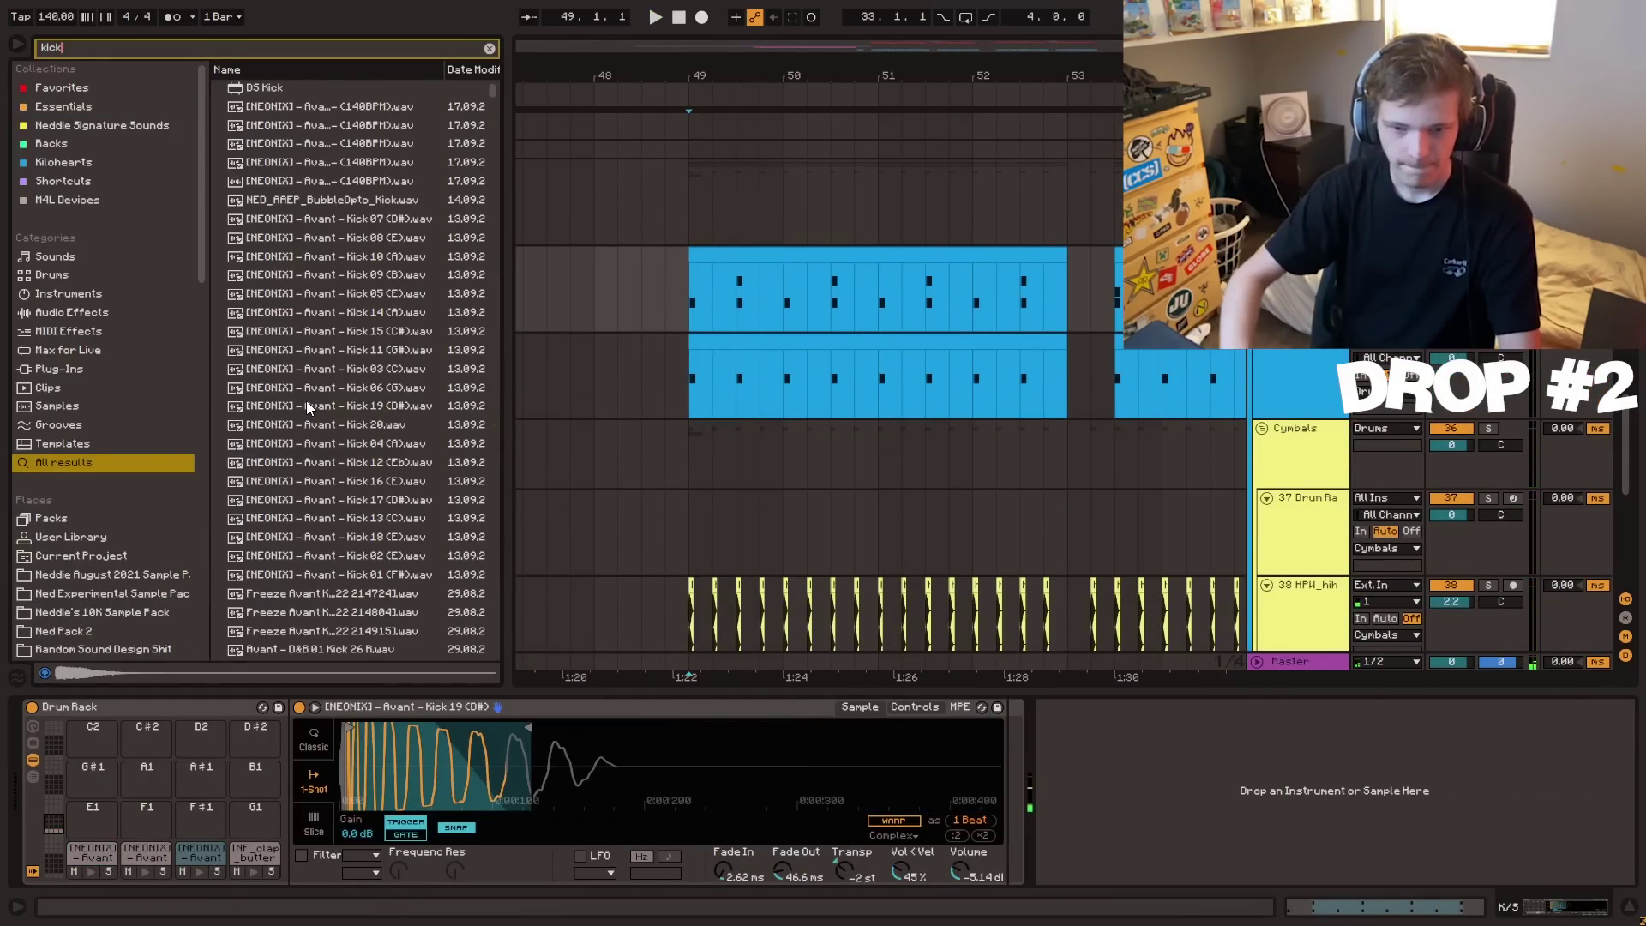
left_click(306, 387)
left_click(307, 351)
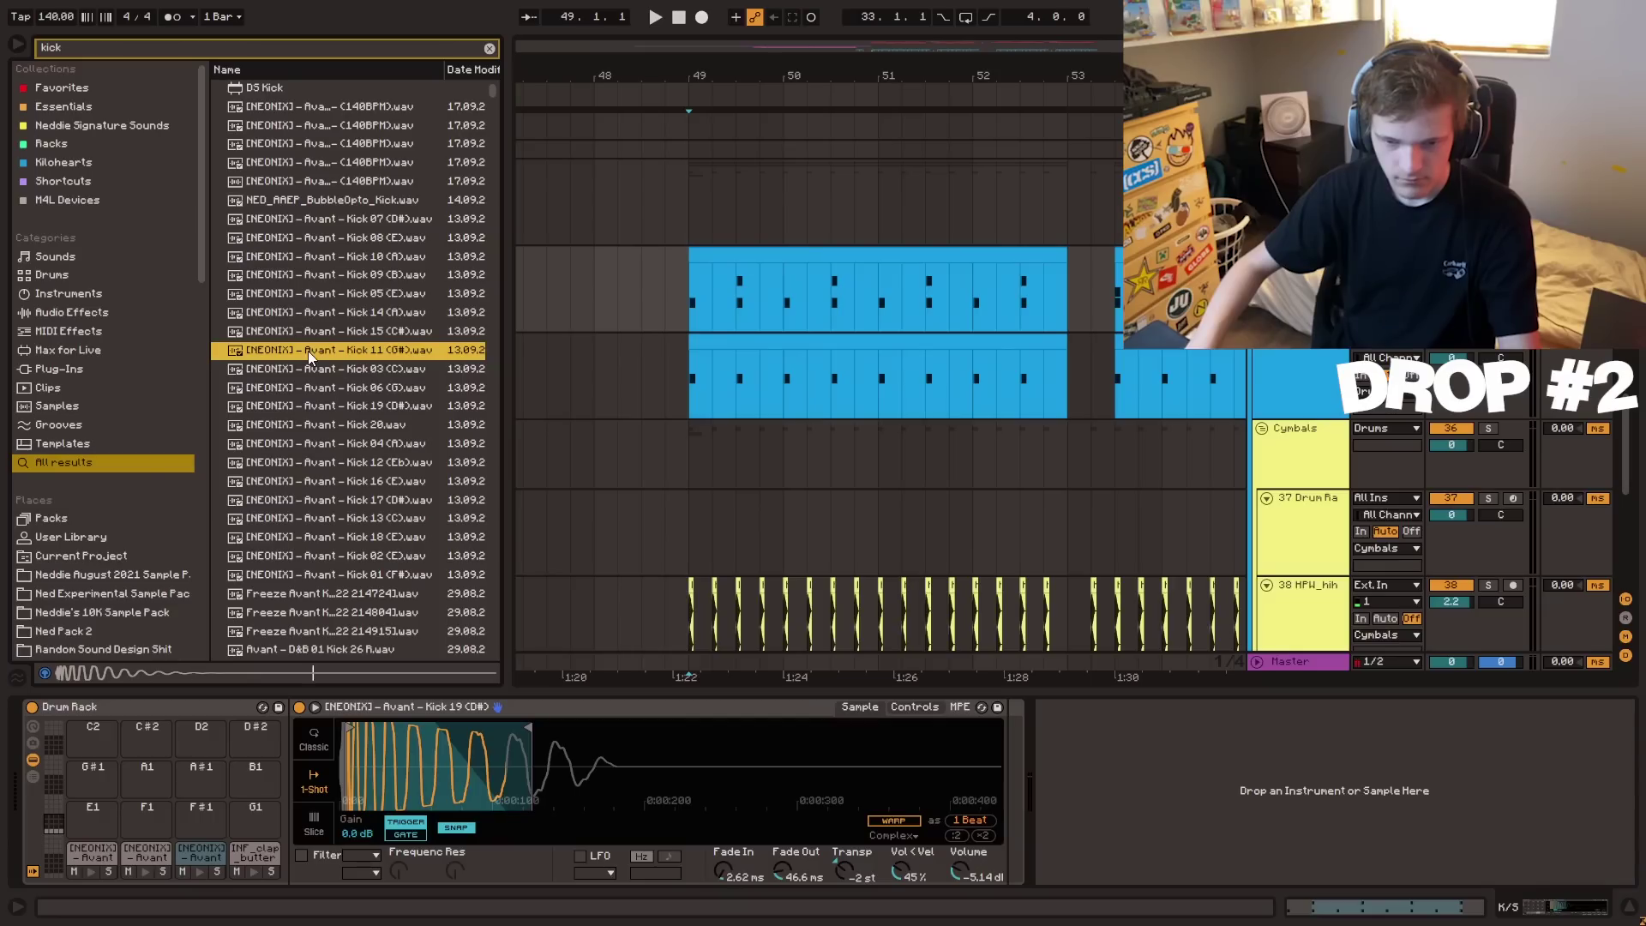
left_click(197, 873)
left_click(200, 873)
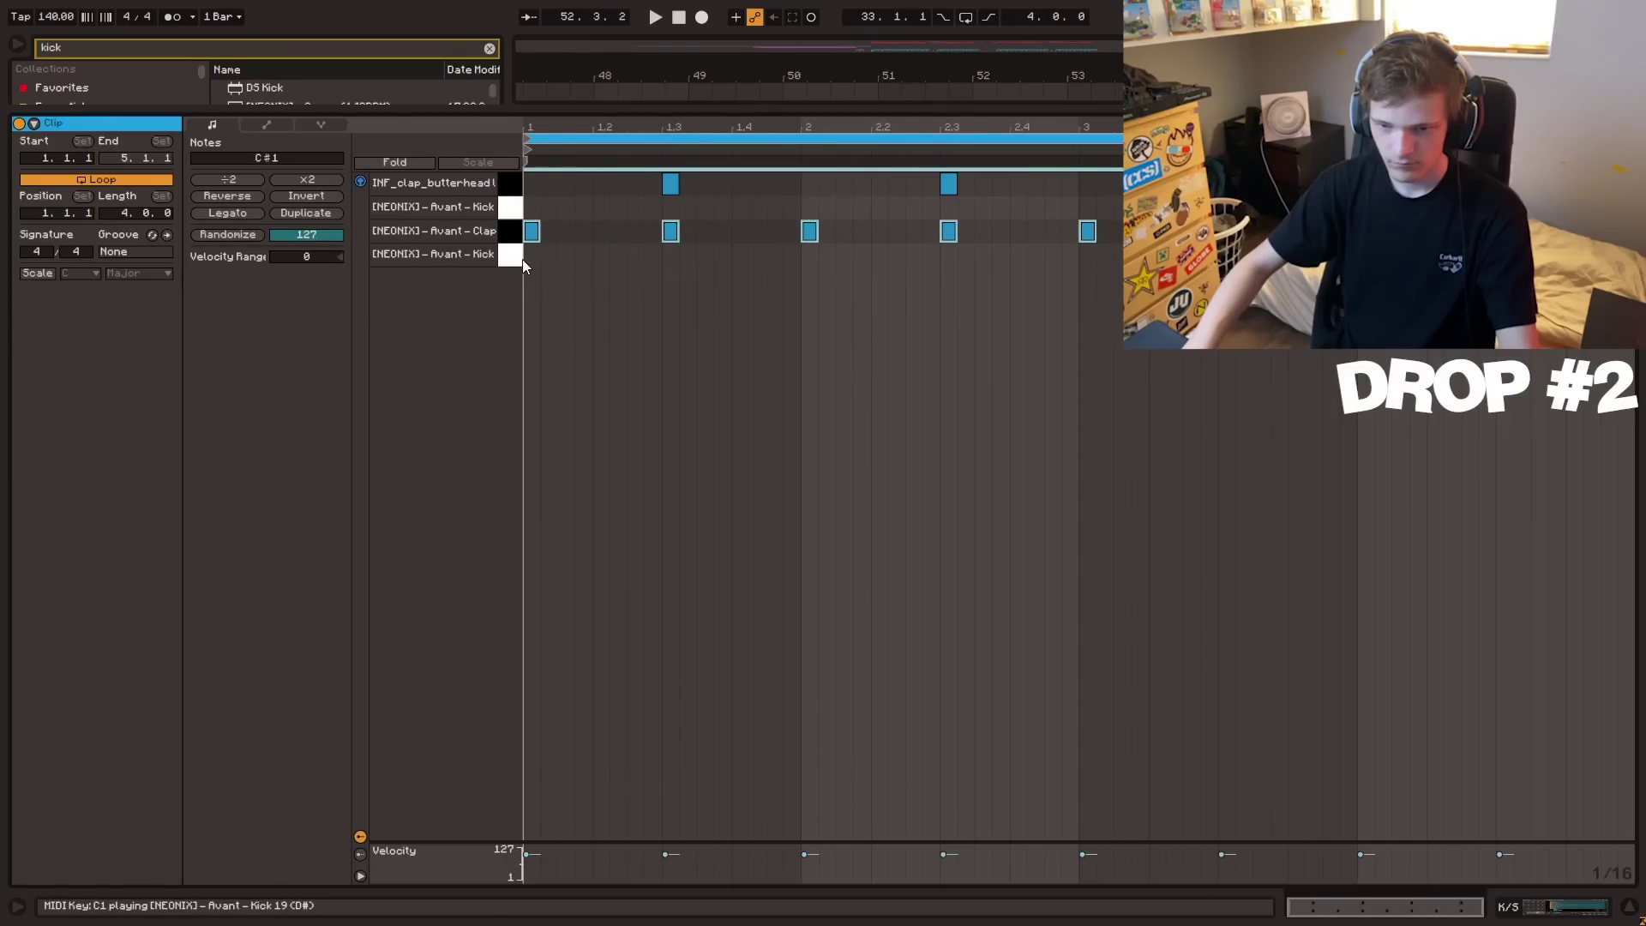
- Move the kick notes of the K/S clip at bar 49 up to the D1 kick and play the drop
left_click(648, 250)
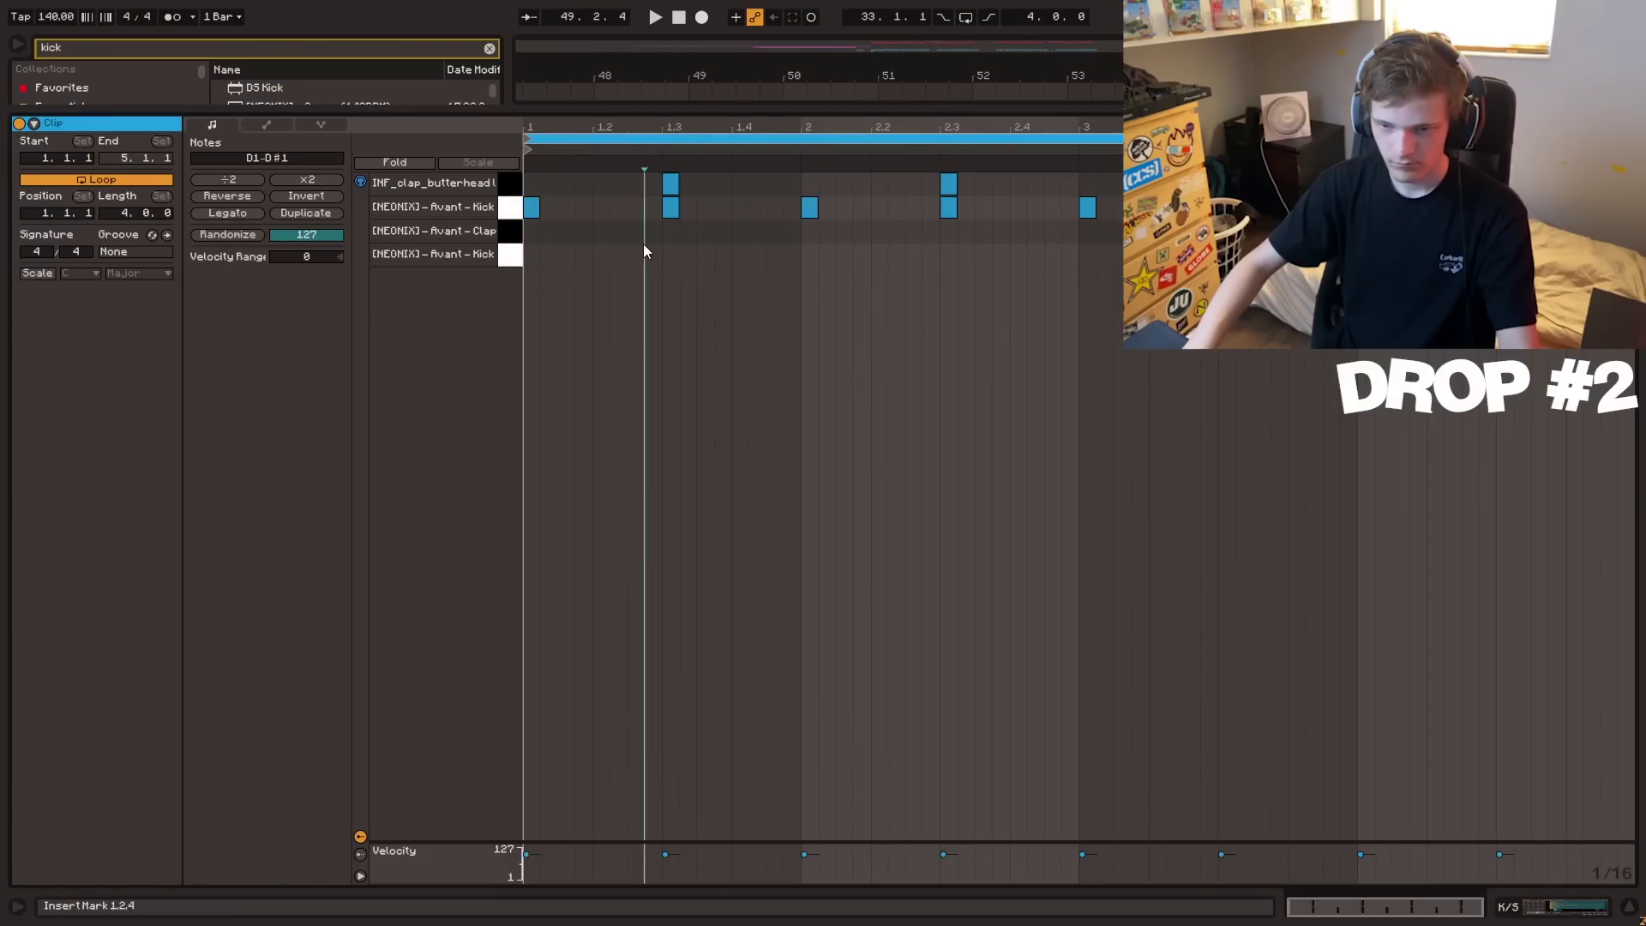
key("space")
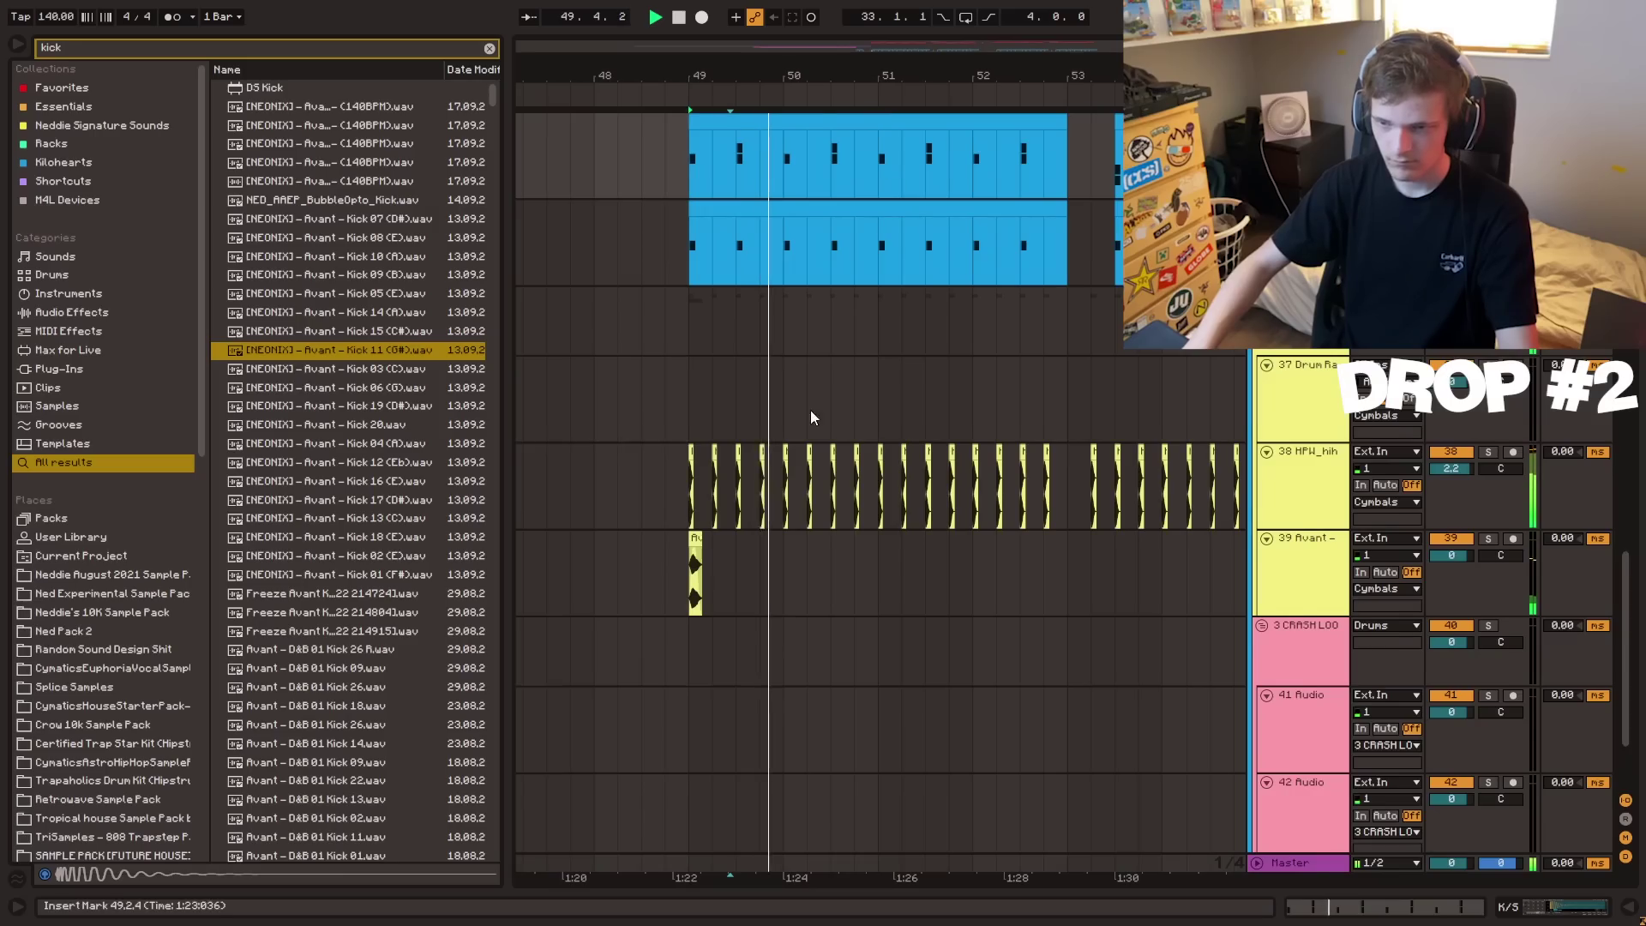
scroll(810, 410, "up", 2)
left_click(687, 280)
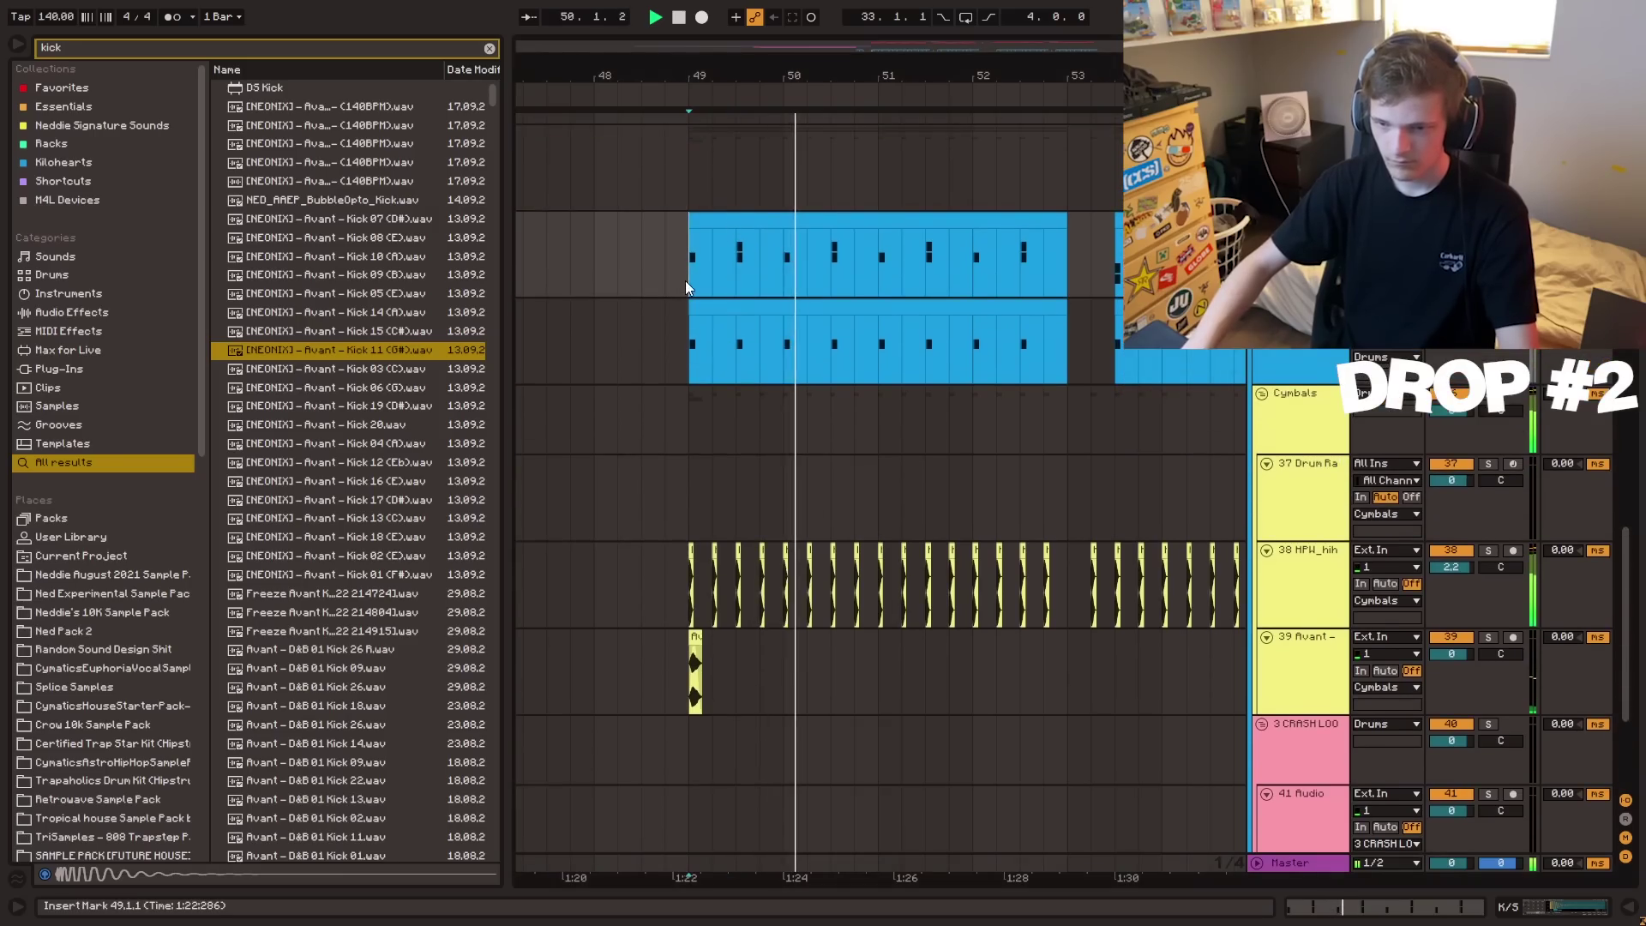
scroll(1101, 343, "up", 1)
double_click(1299, 296)
- Set the Fine shift of the Frequency Shifter on percussion track 20 to 171 Hz and play from bar 49
scroll(698, 445, "down", 3)
key("space")
left_click(678, 474)
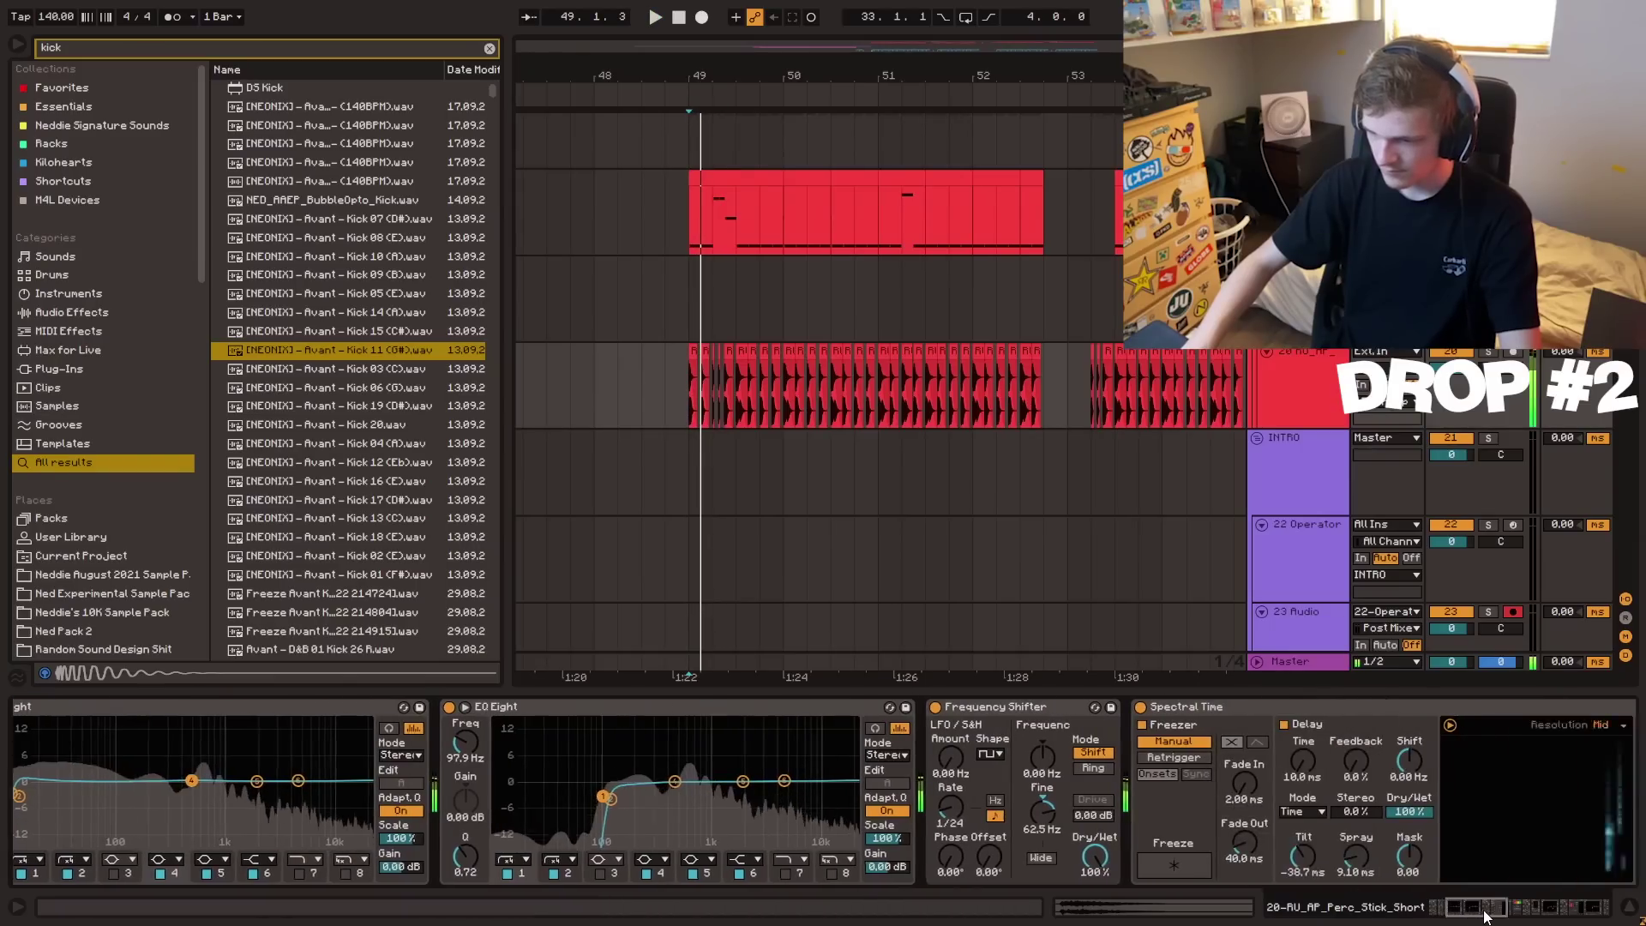
left_click_drag(1458, 911, 1553, 916)
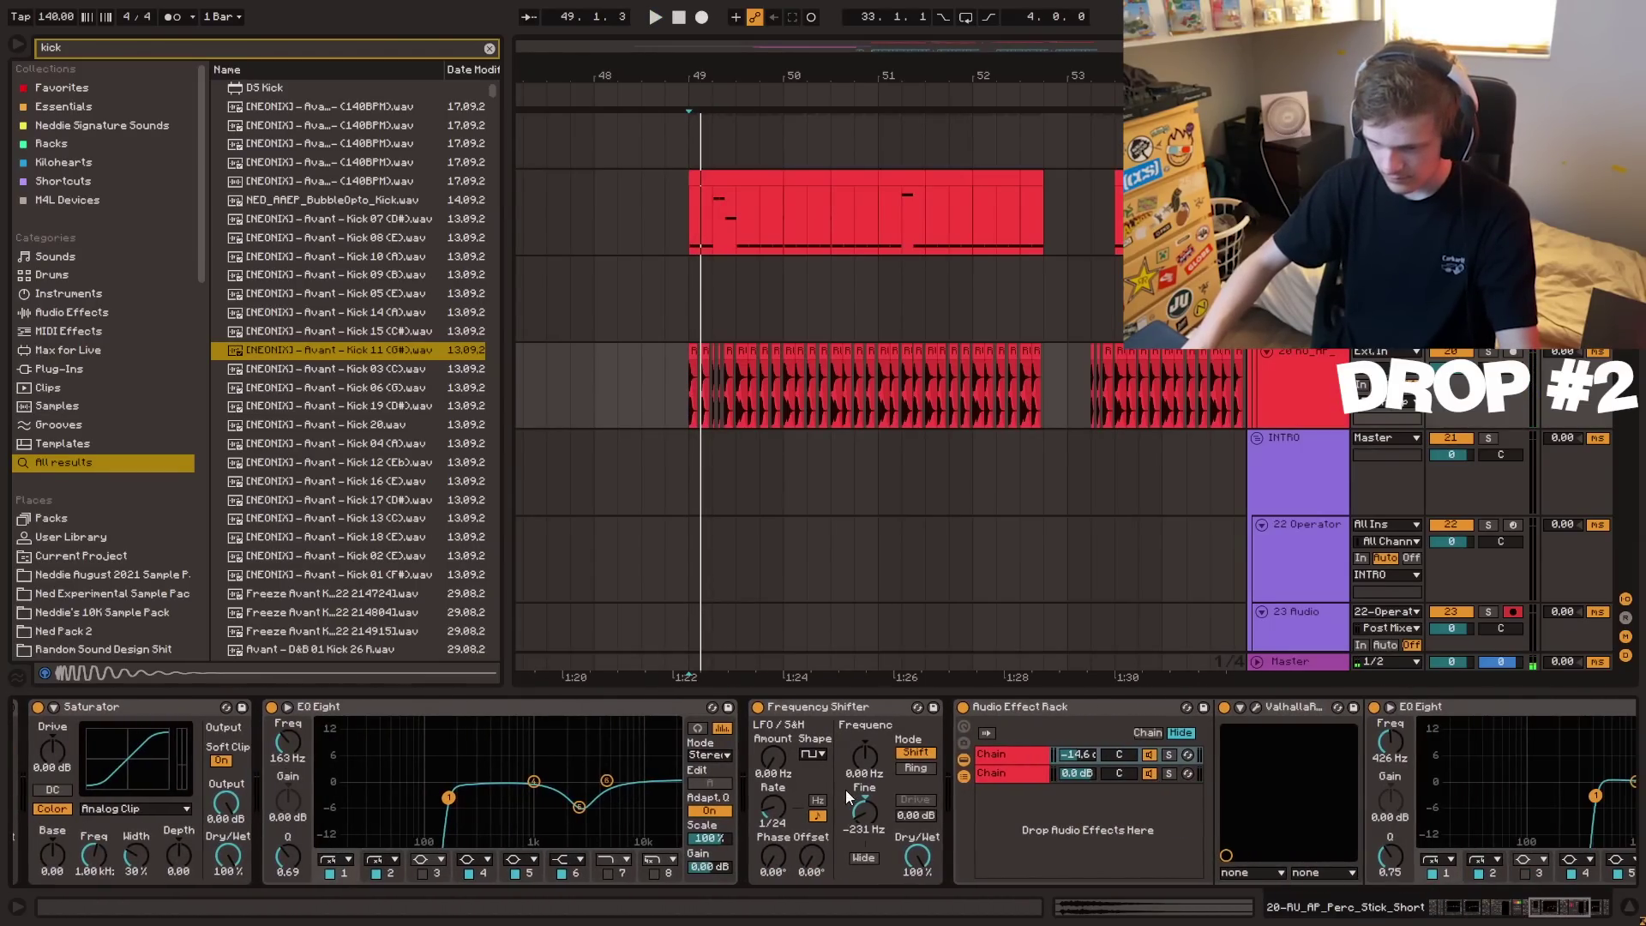
key("space")
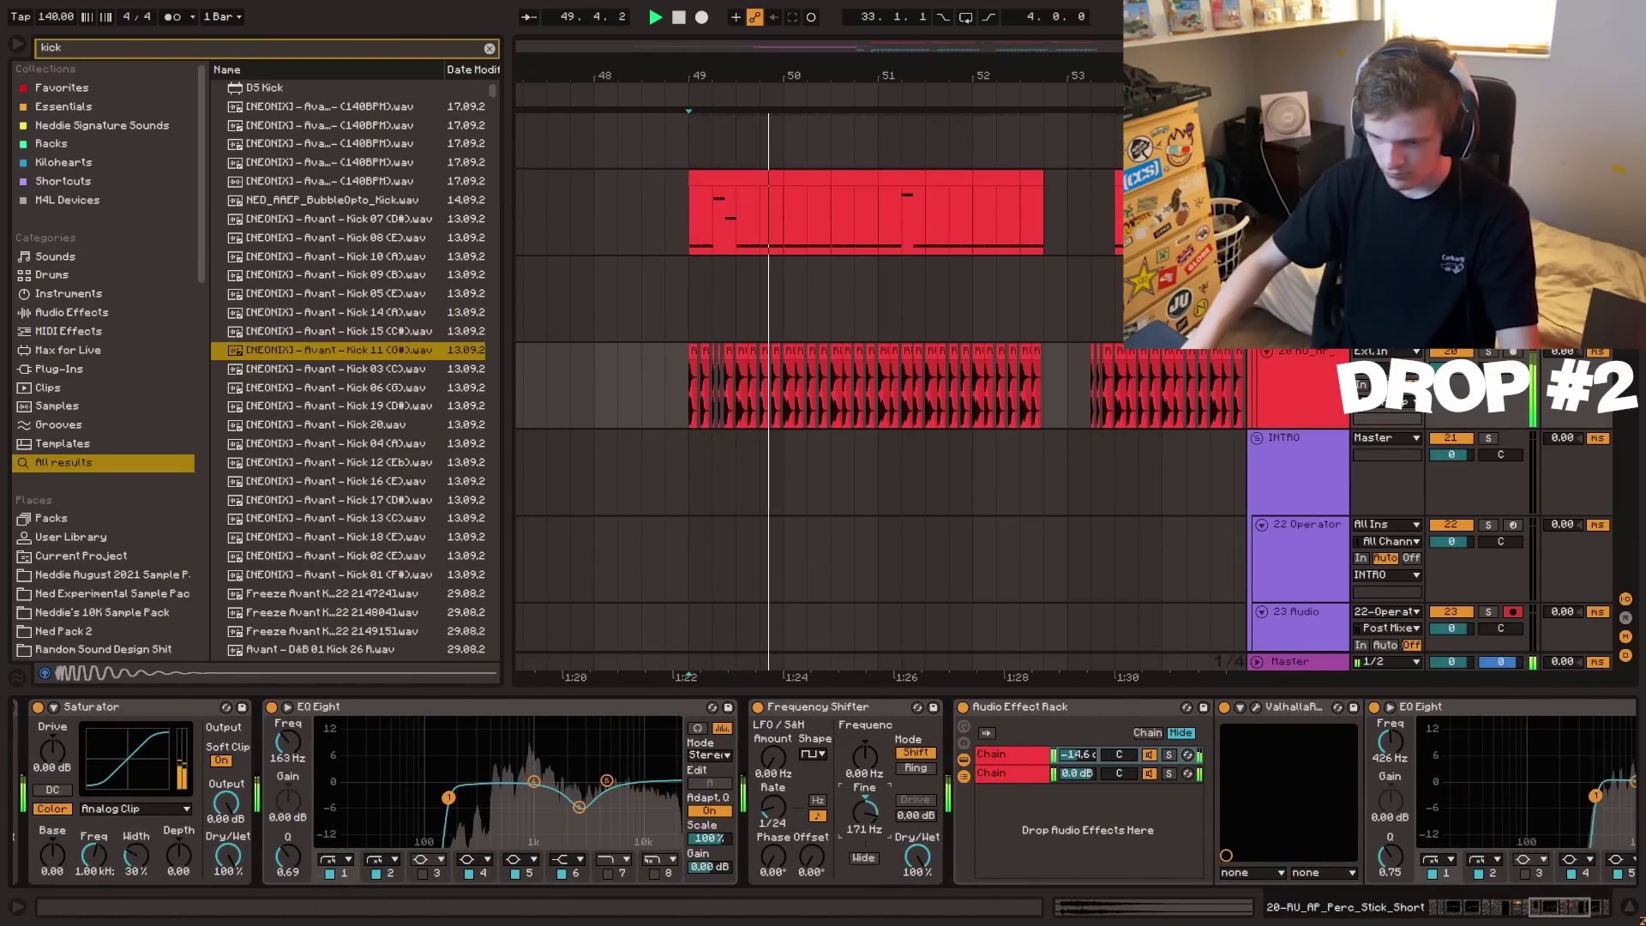
scroll(686, 257, "up", 3)
left_click(684, 218)
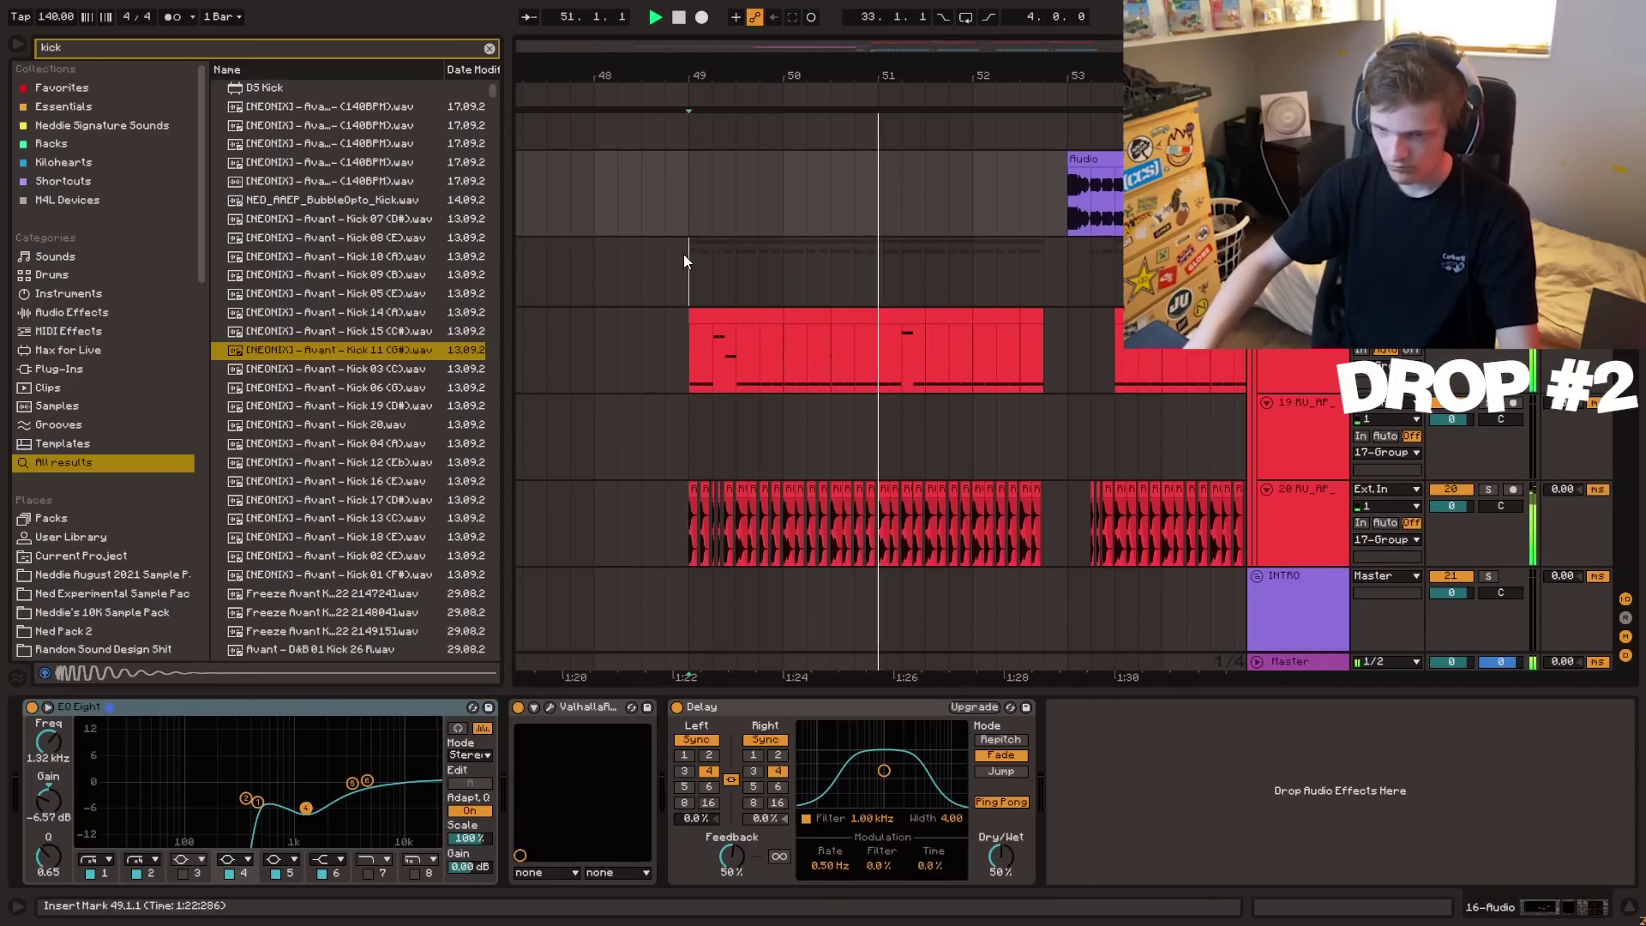
left_click(681, 263)
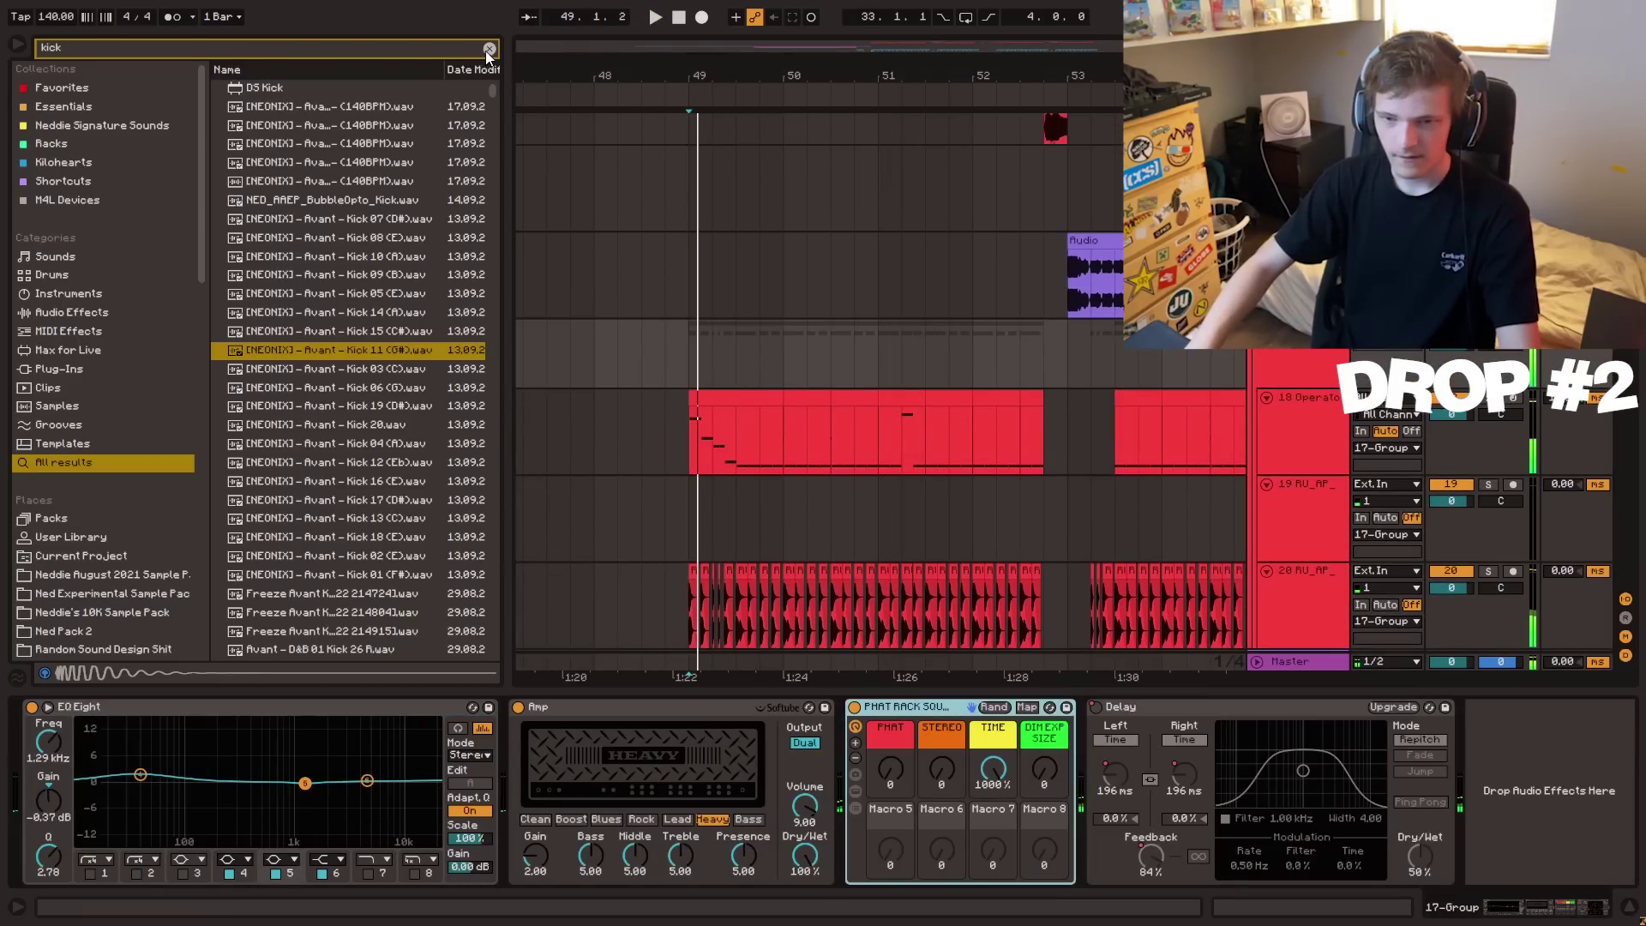
- Add an EQ Eight after the Delay on 17-Group and set it to cut the low frequencies
left_click(489, 49)
left_click(63, 107)
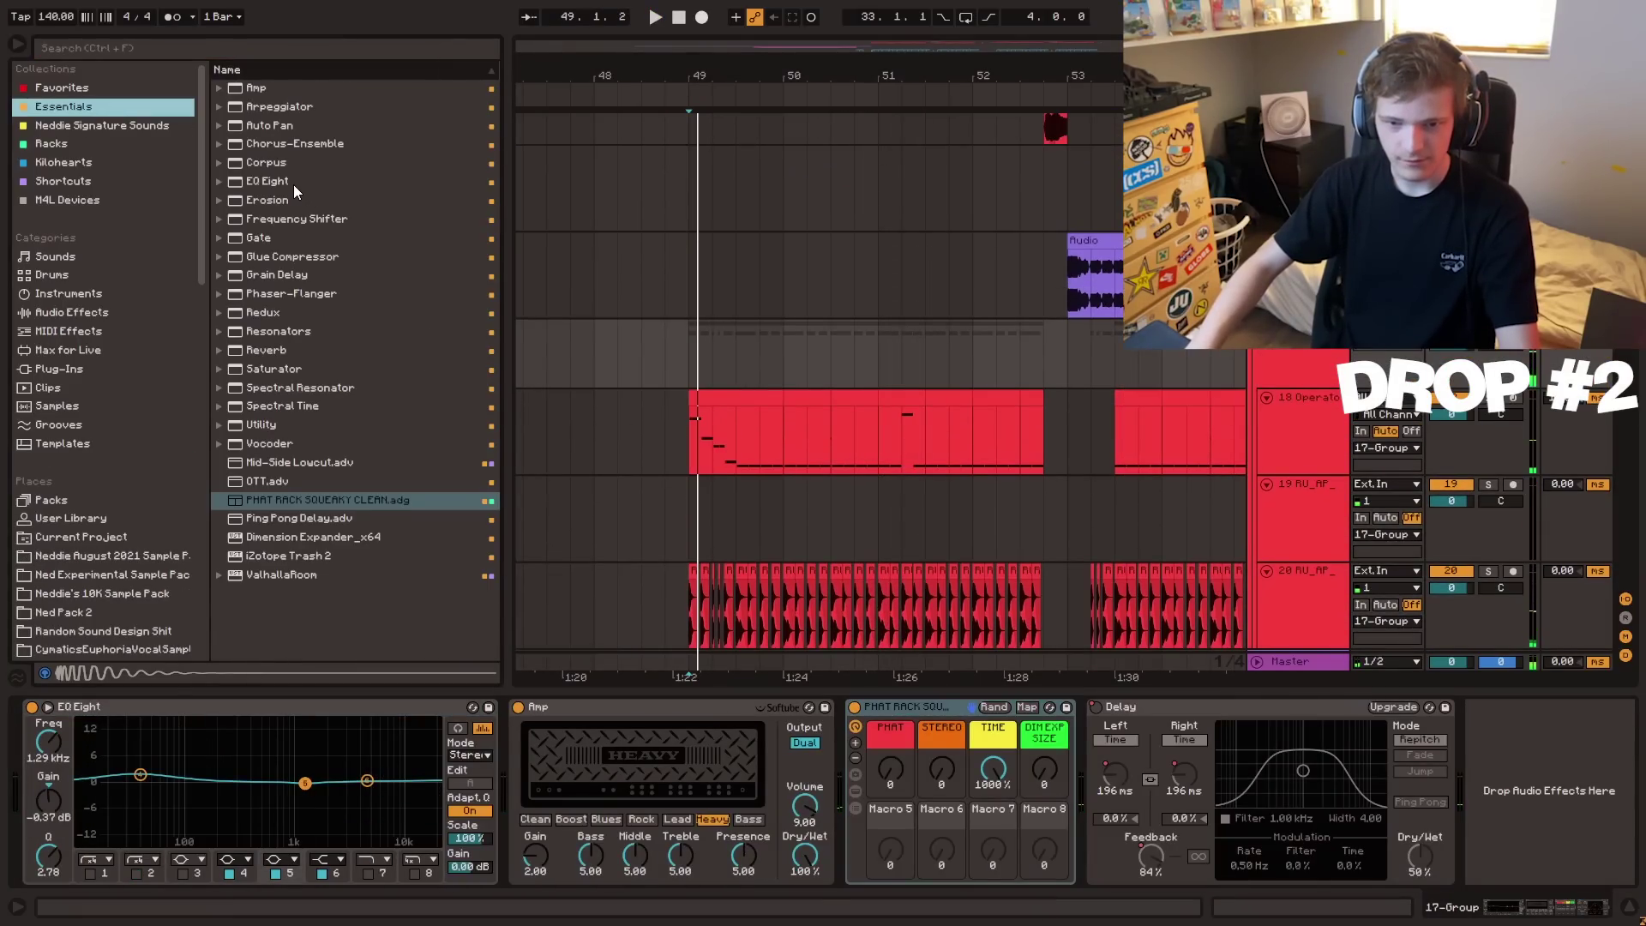
left_click(267, 181)
left_click_drag(267, 181, 1170, 733)
left_click(1160, 707)
key("a")
left_click(712, 356)
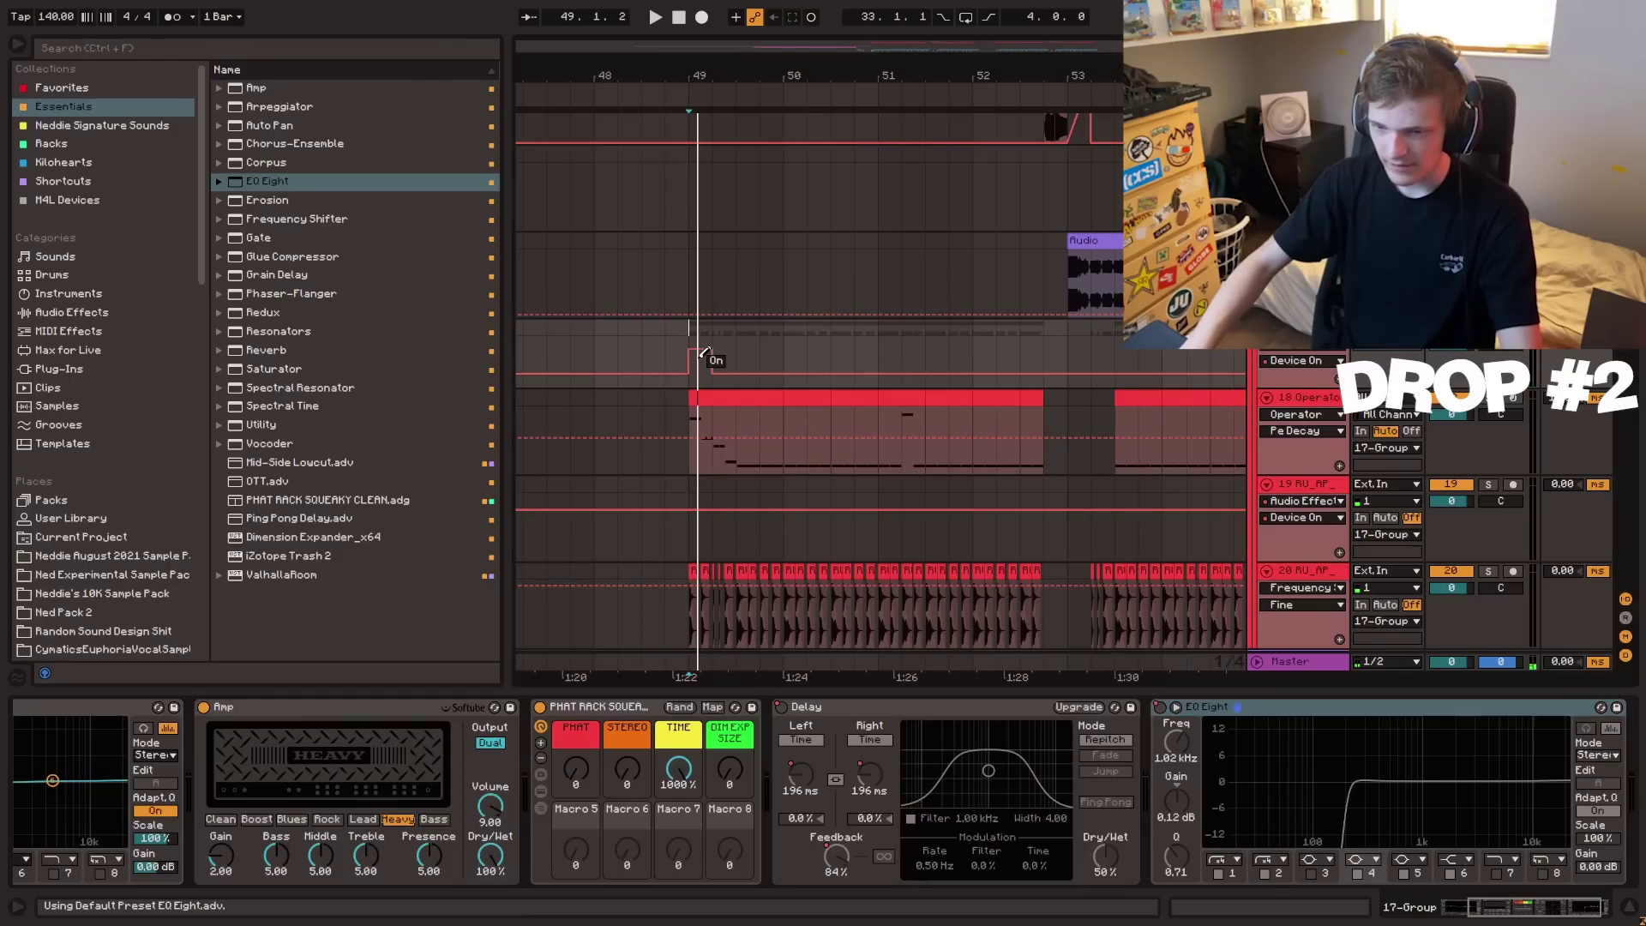
- Hide the automation lanes and move the crash clip on the Avant crash track to 49.3
key("space")
key("a")
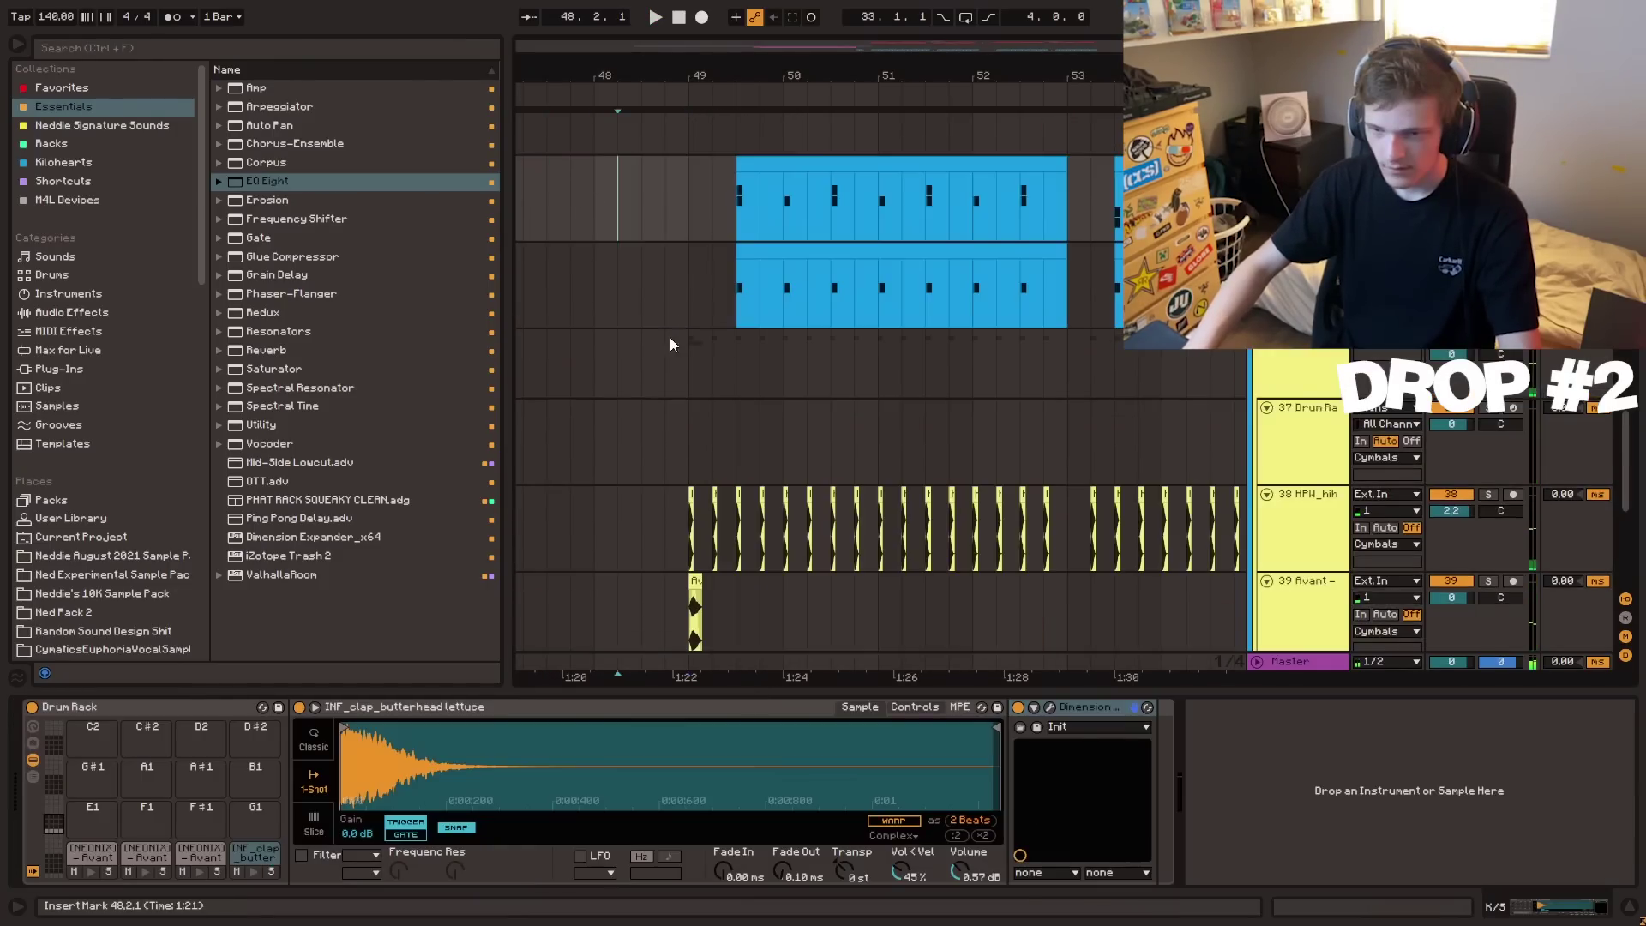
scroll(671, 360, "down", 5)
left_click(732, 375)
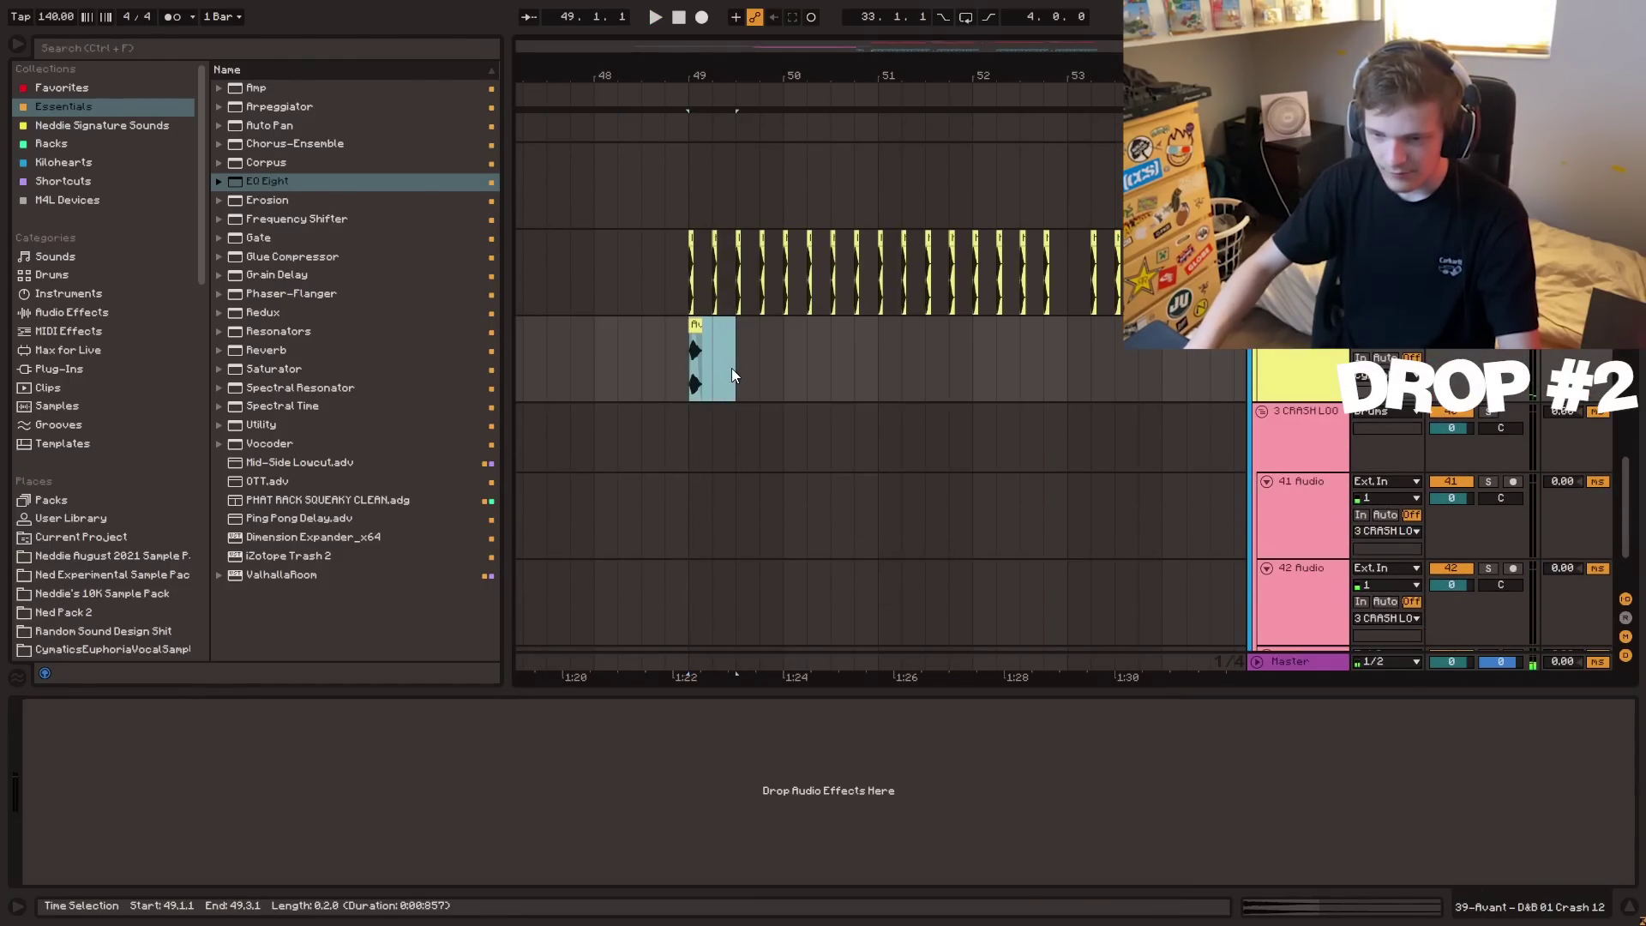
key("ctrl+2")
left_click(664, 355)
key("space")
- Play the drop from 49.1 and raise the INF_clap_butterheadlettuce sample's volume in the K/S drum rack to 2.29 dB
scroll(667, 341, "up", 6)
left_click(666, 322)
scroll(669, 313, "up", 3)
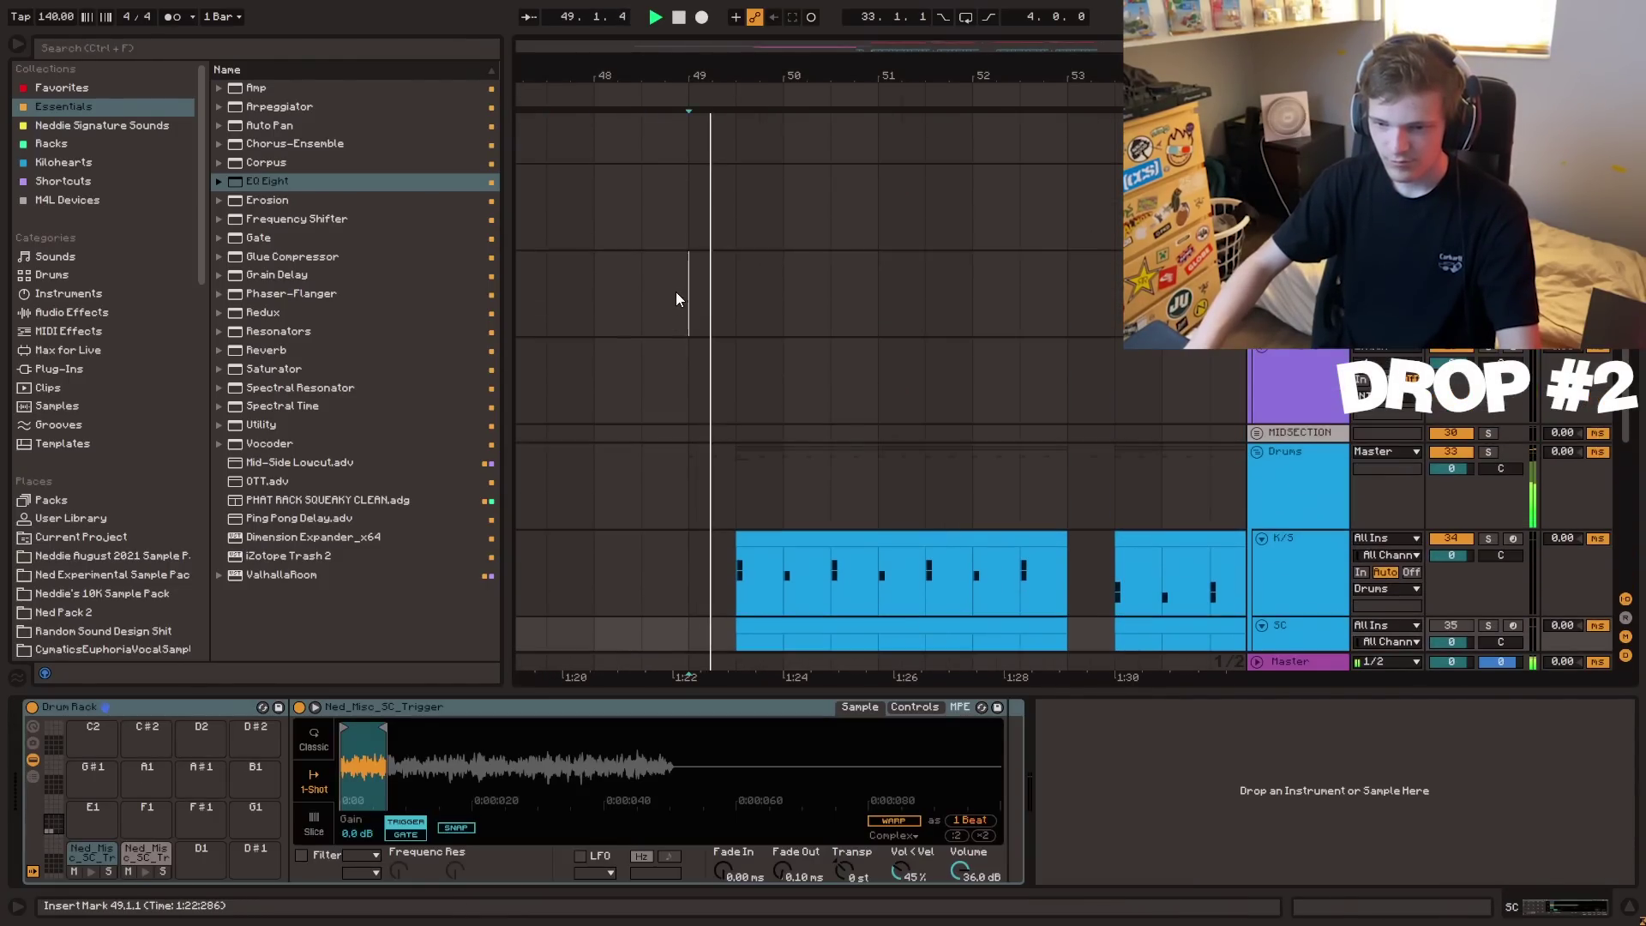
left_click(675, 292)
scroll(681, 280, "up", 5)
scroll(669, 273, "up", 5)
left_click_drag(629, 254, 614, 245)
left_click(613, 257)
scroll(612, 287, "up", 5)
left_click(613, 293)
scroll(643, 297, "up", 9)
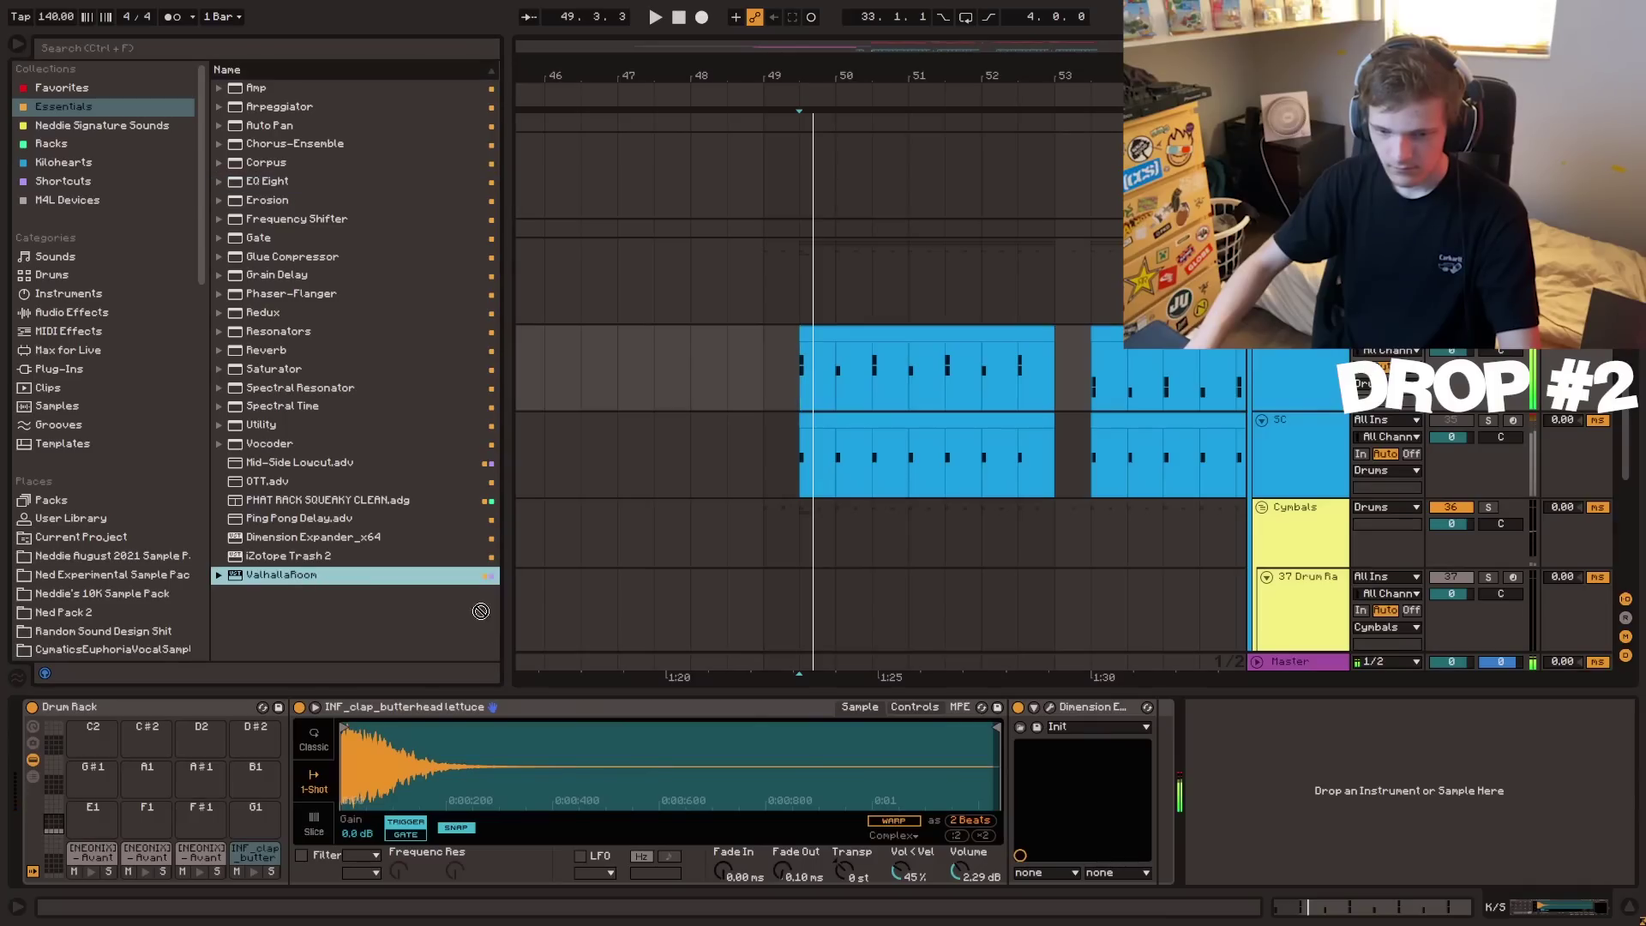
- Add ValhallaRoom after the clap's Dimension Expander, group it into an Audio Effect Rack with a second chain and adjust the chain volume
left_click(686, 107)
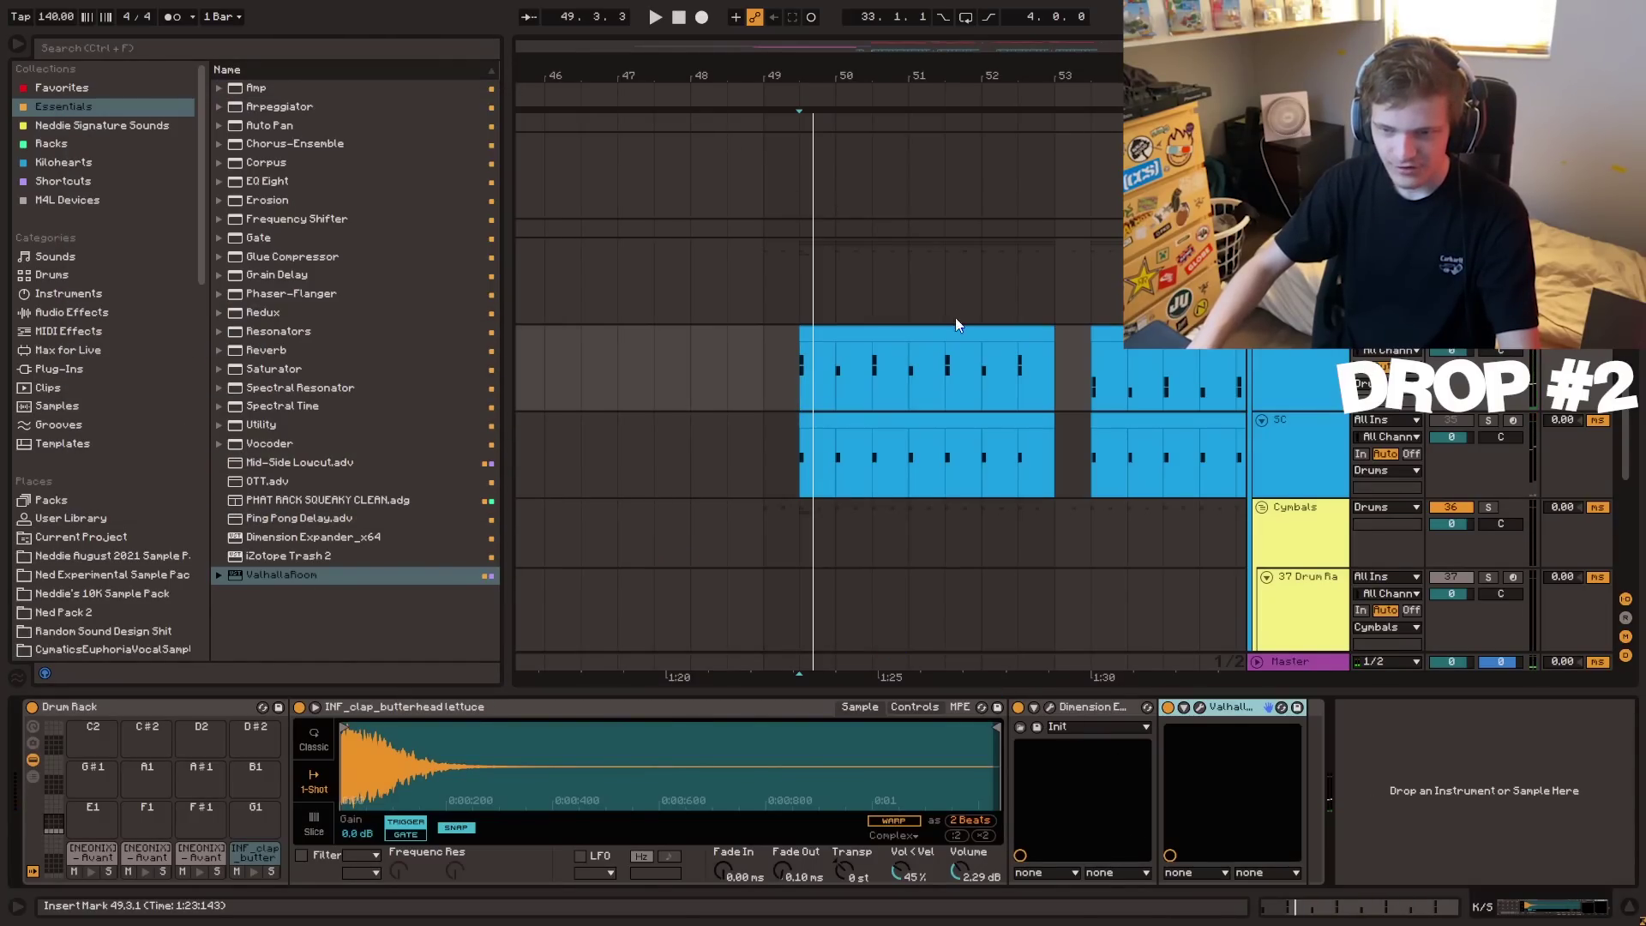
key("ctrl+g")
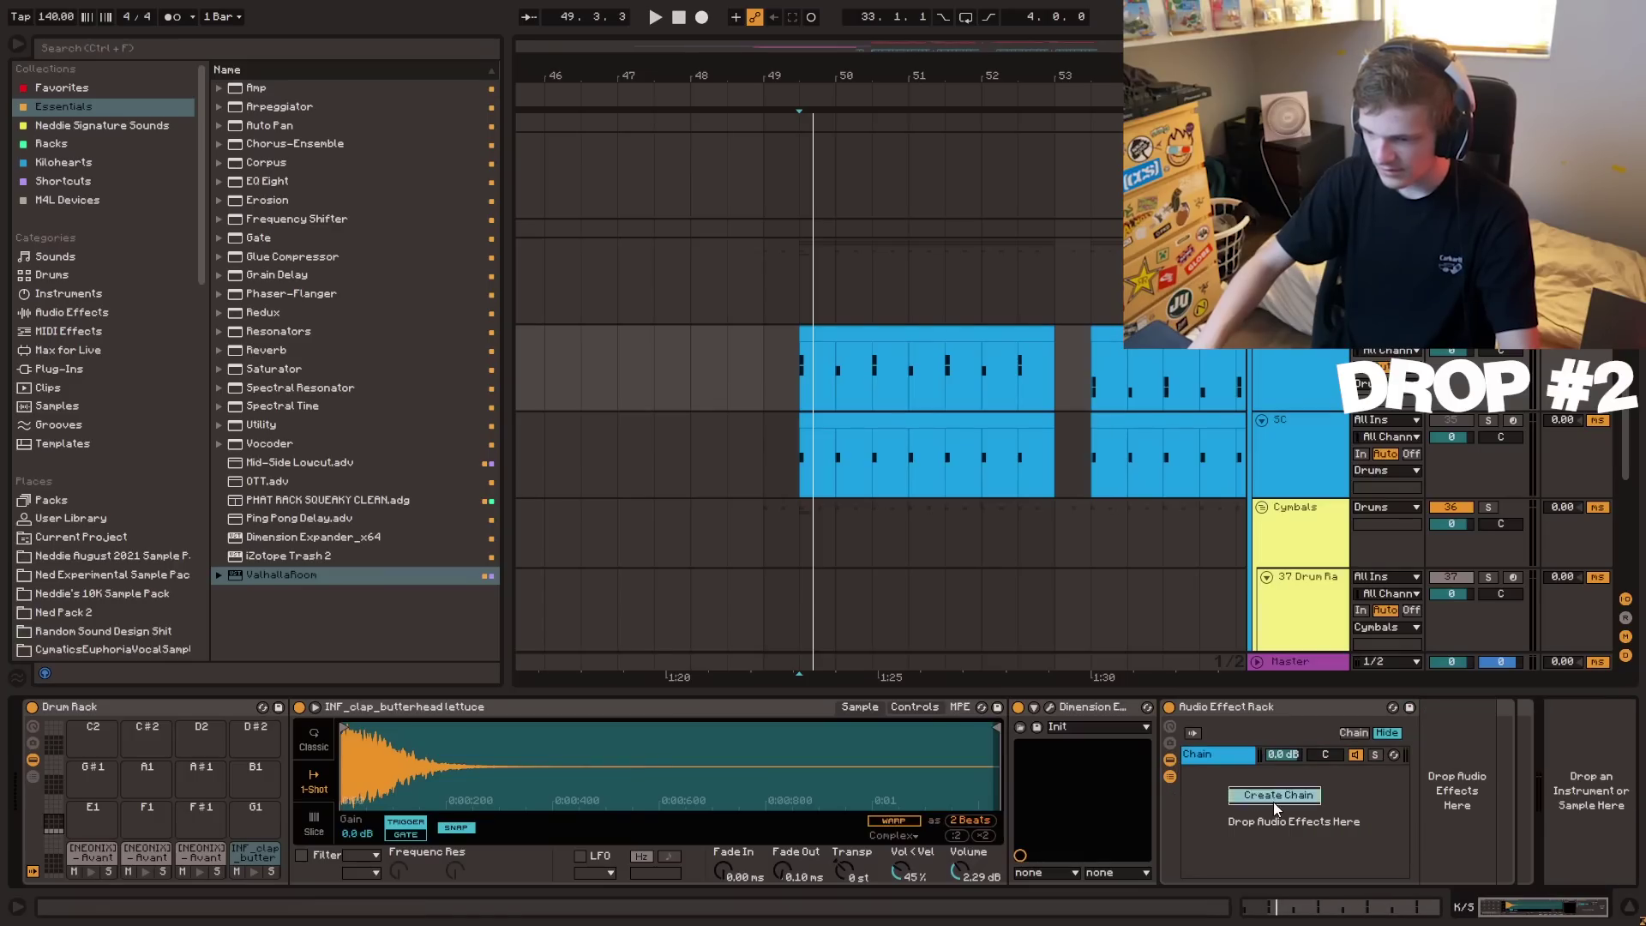
left_click_drag(1283, 754, 1283, 771)
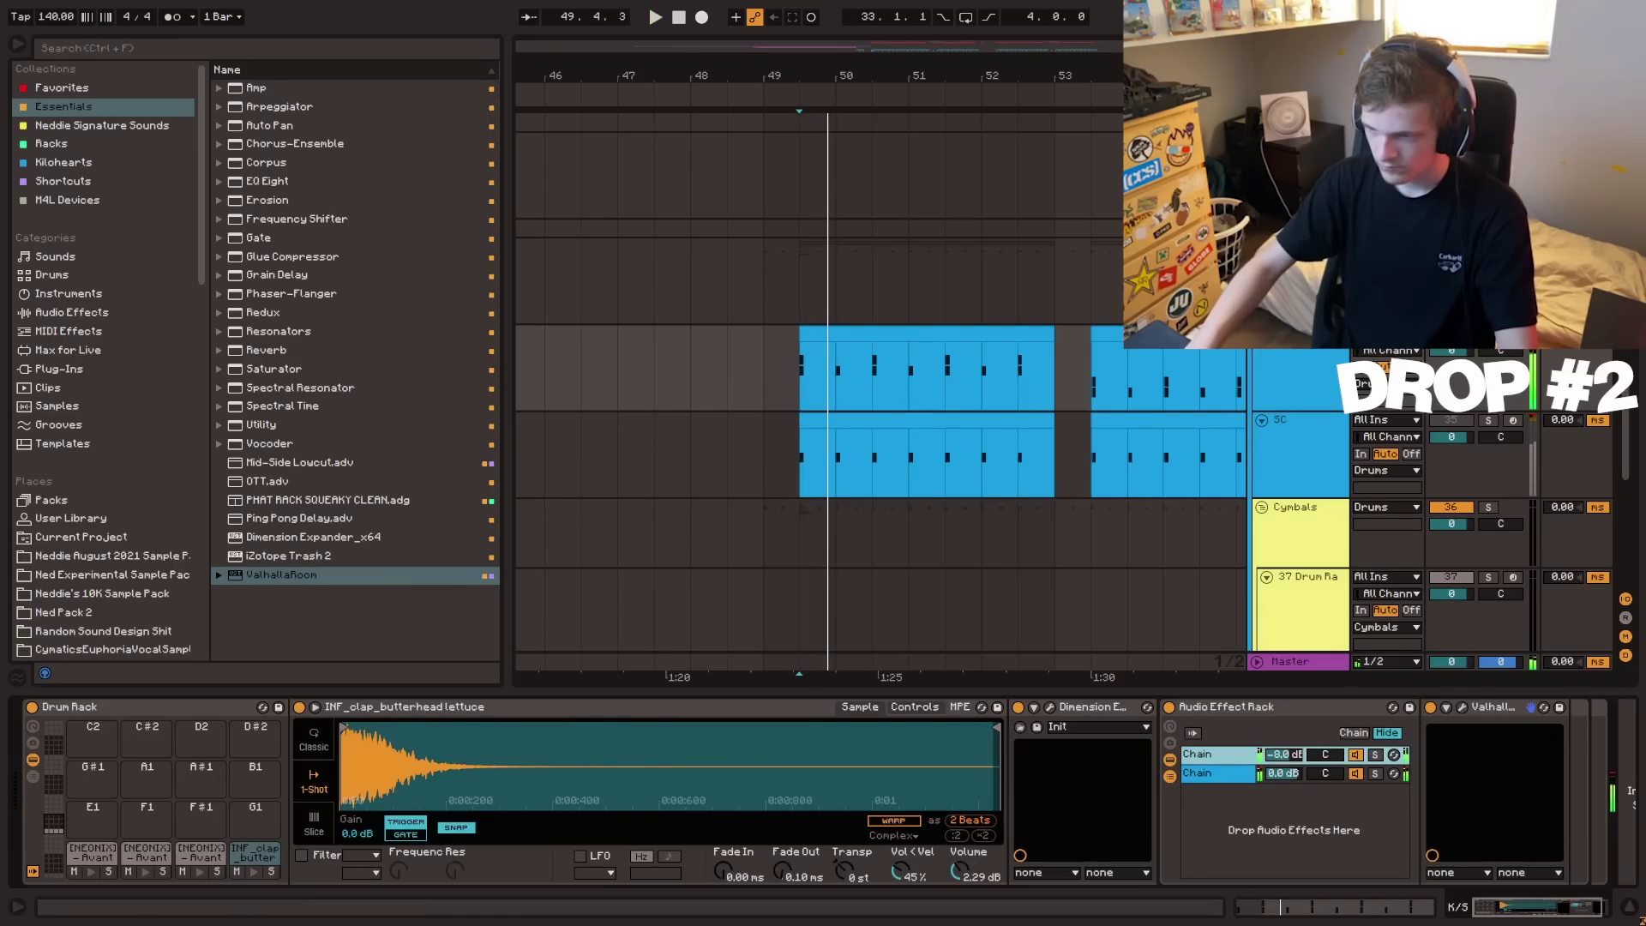
- Play the drop from 49.1 to check the clap with its new reverb rack
scroll(866, 408, "up", 1)
left_click(768, 403)
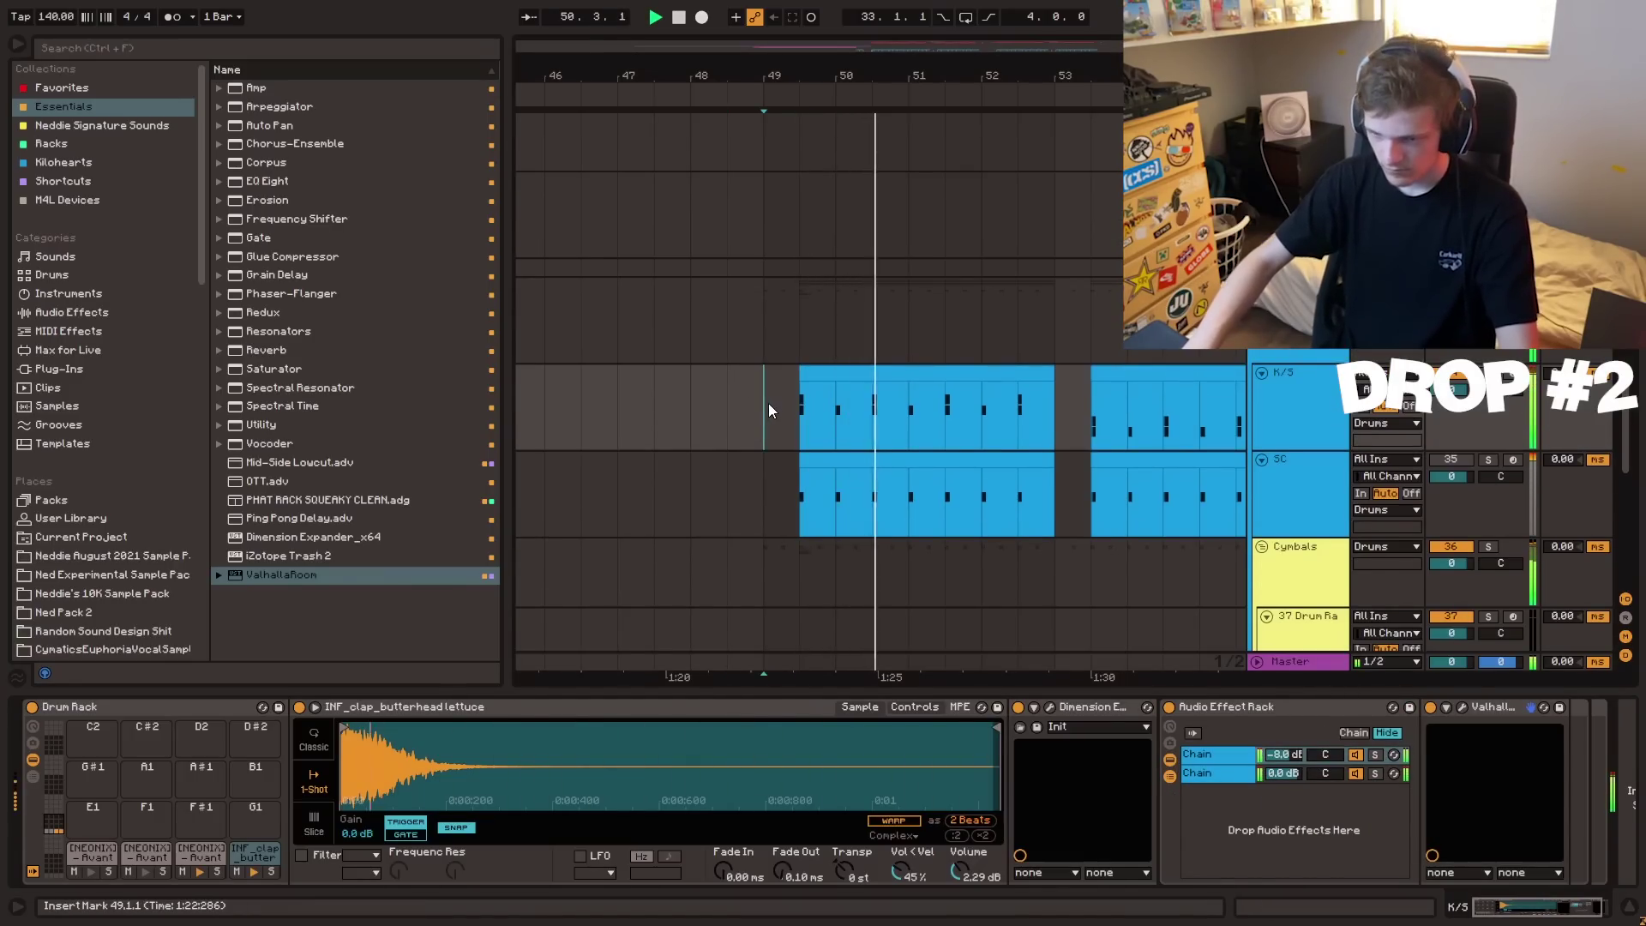
scroll(776, 415, "up", 5)
left_click(698, 350)
scroll(755, 386, "up", 3)
key("space")
key("space")
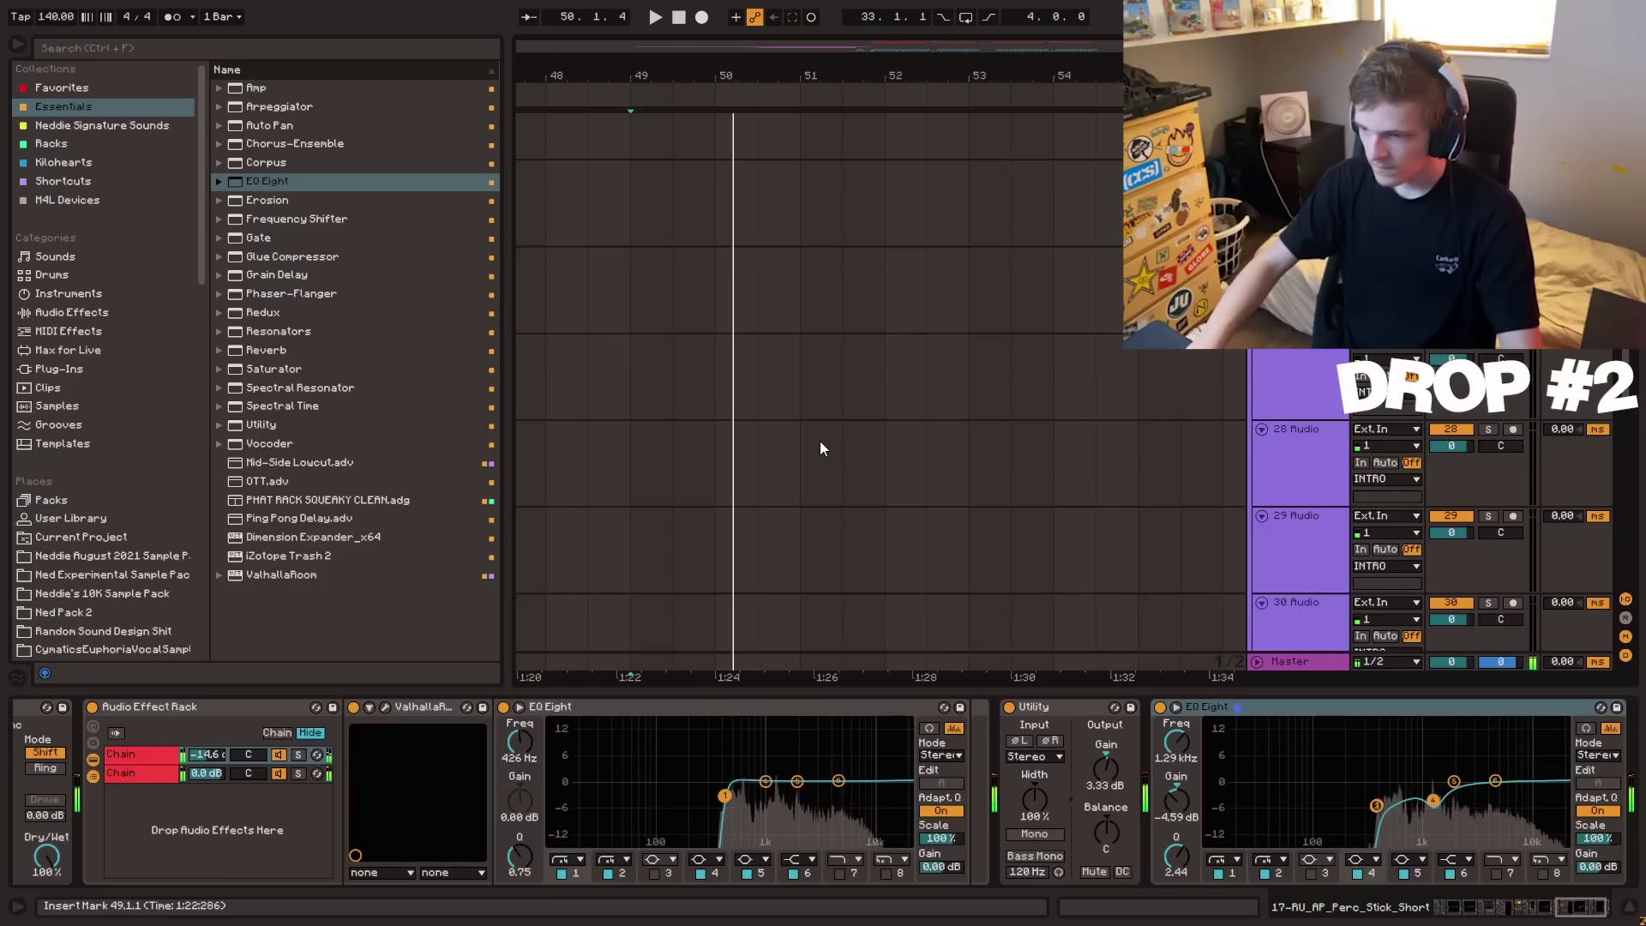
- Insert a new audio track below the Avant crash track and search the browser for "ride"
scroll(899, 439, "down", 5)
left_click(1289, 435)
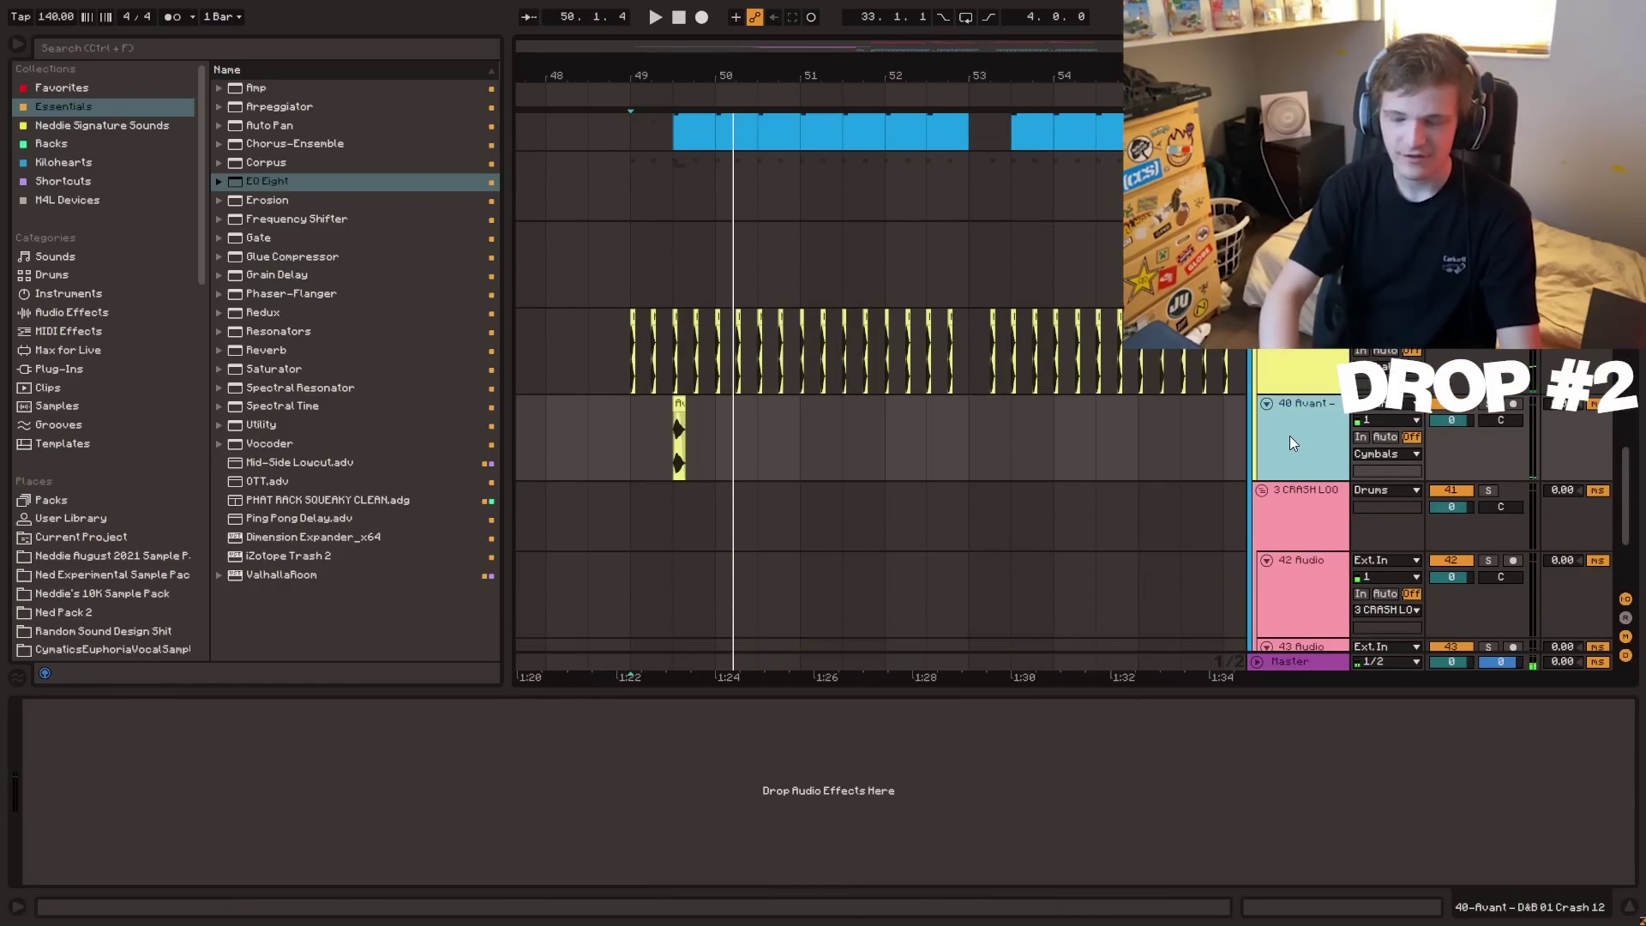
key("ctrl+t")
key("ctrl+f")
type("ride")
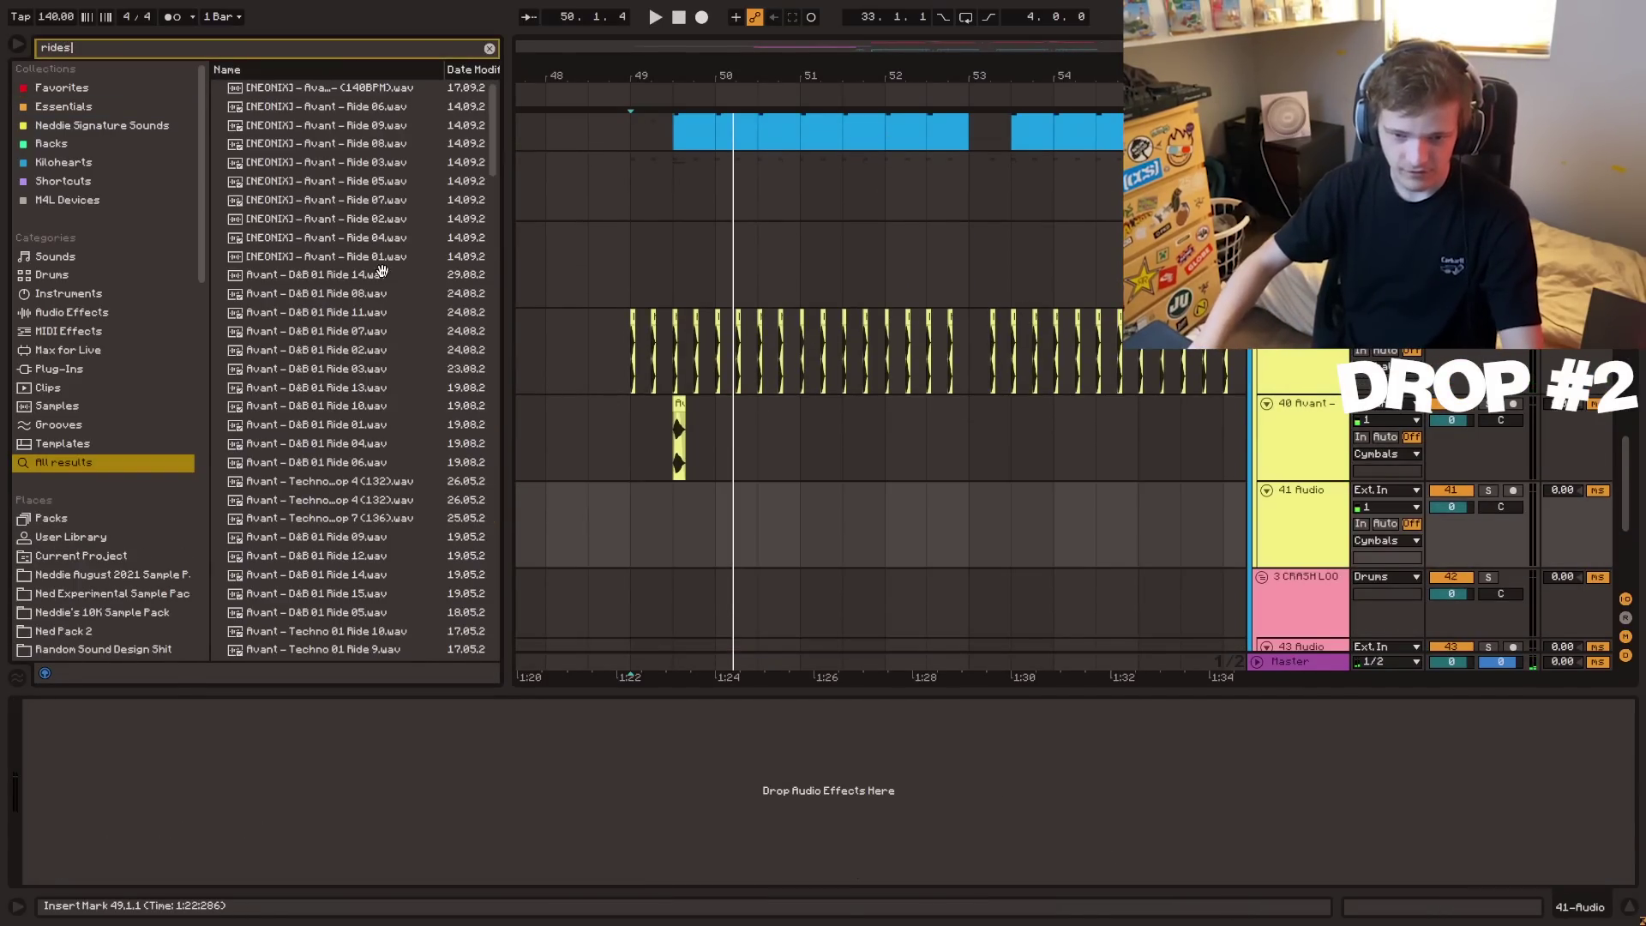
type("s")
key("BackSpace")
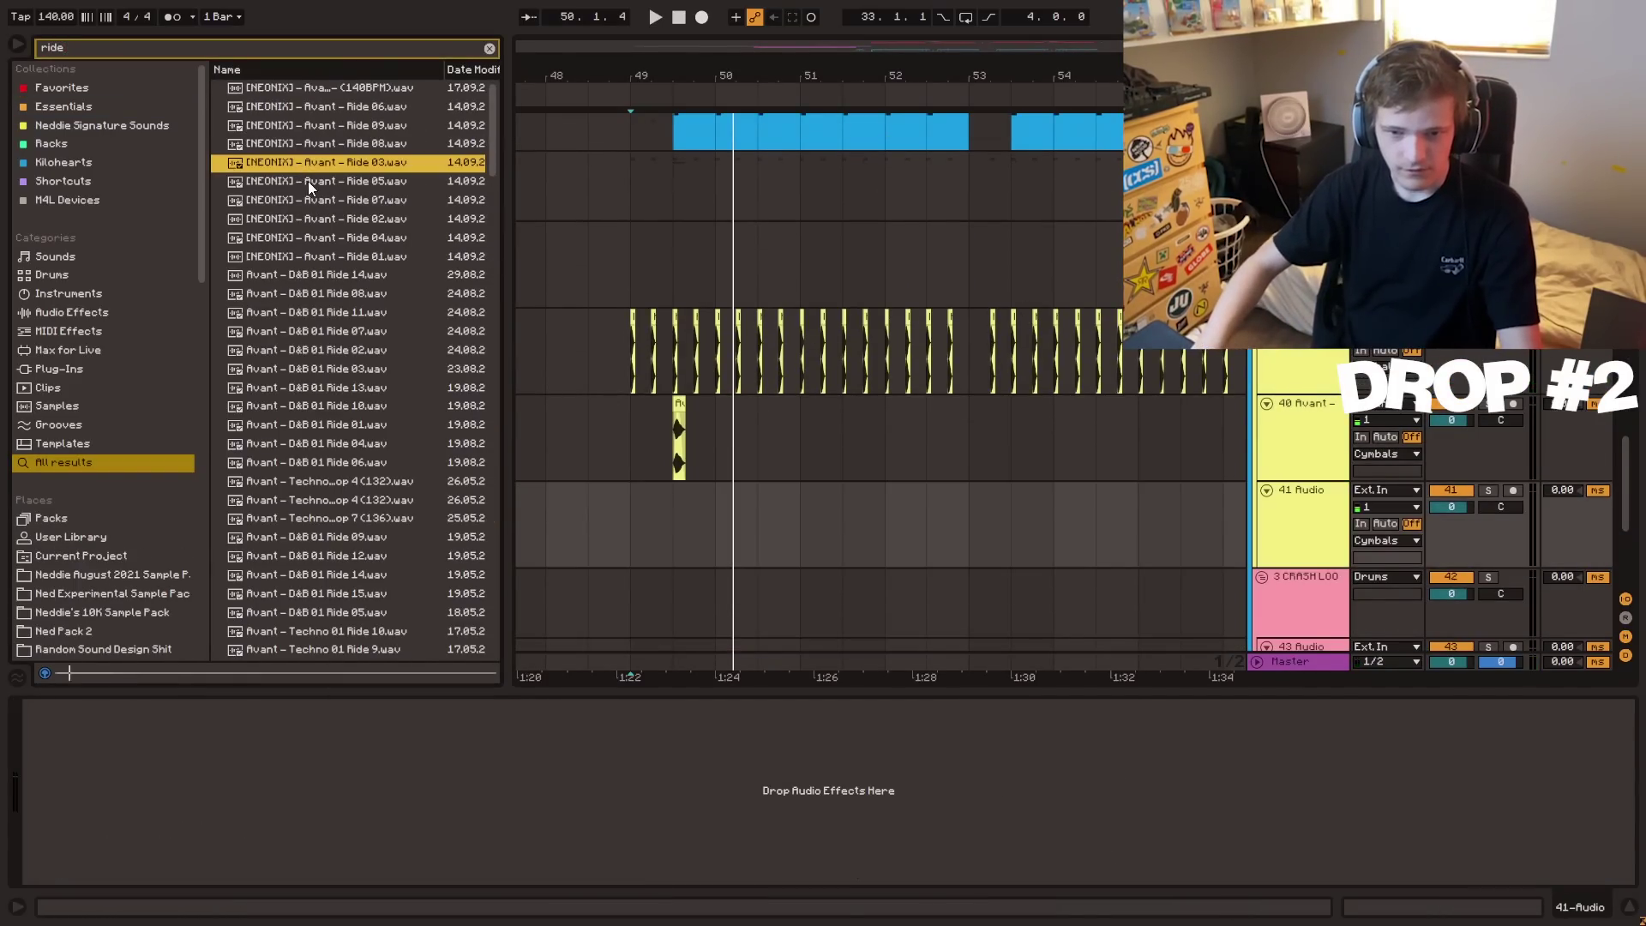
- Place Avant - D&B 01 Ride 08.wav on the new track at 49.3 and raise its clip gain to 12.8 dB
left_click(283, 273)
left_click_drag(659, 518, 698, 482)
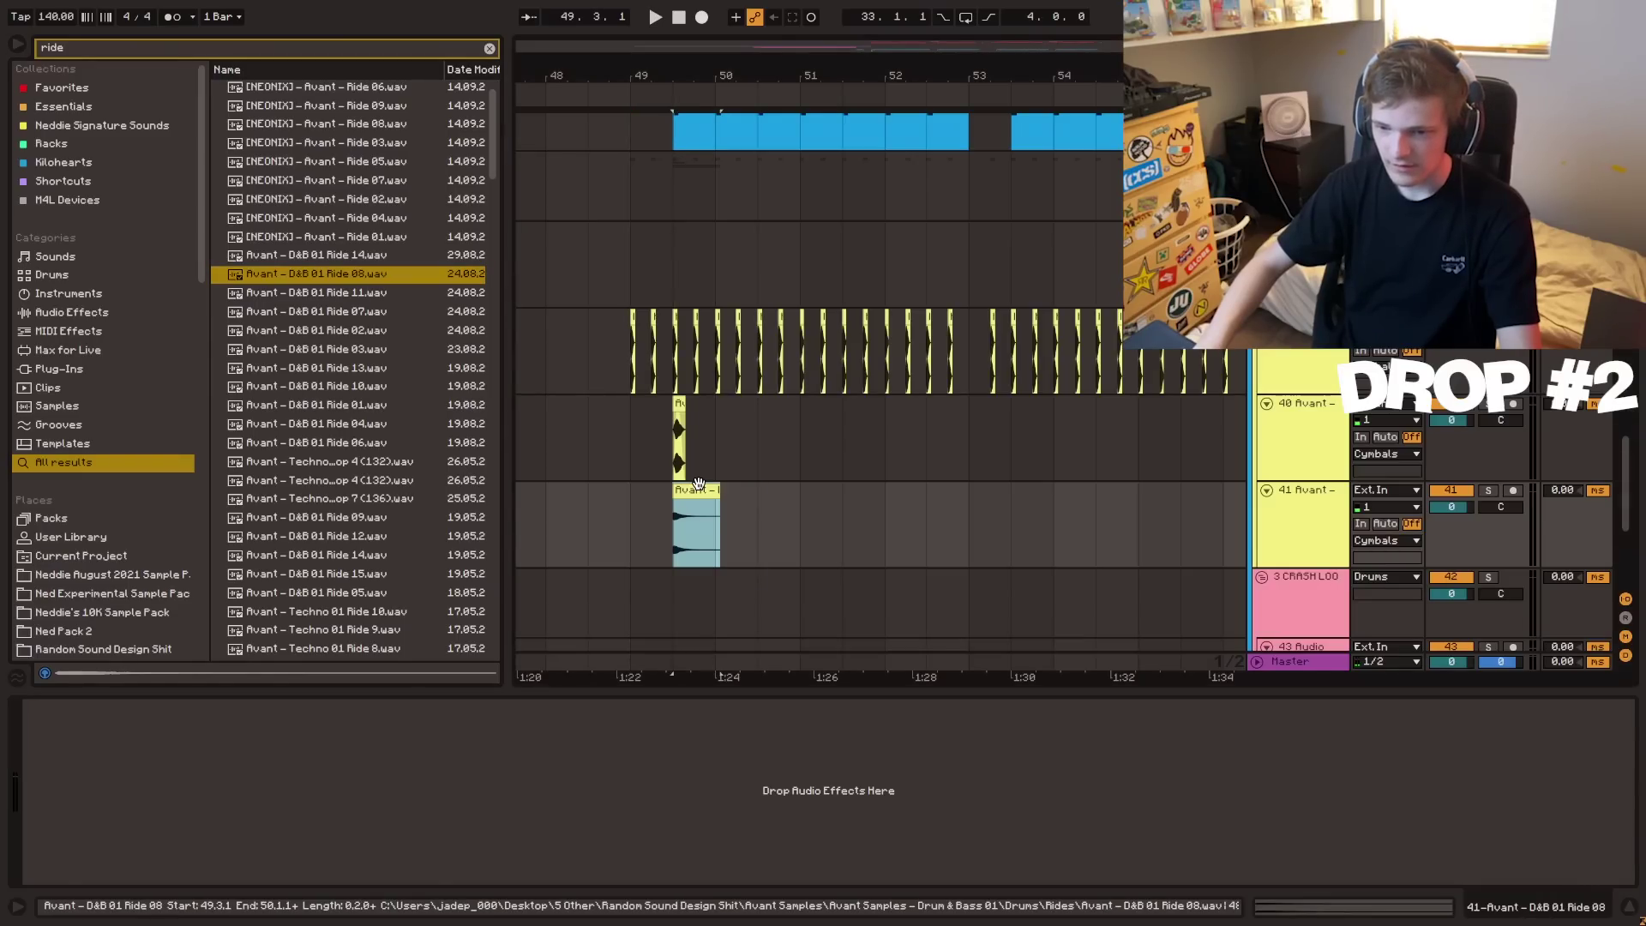
double_click(699, 486)
left_click_drag(321, 253, 320, 202)
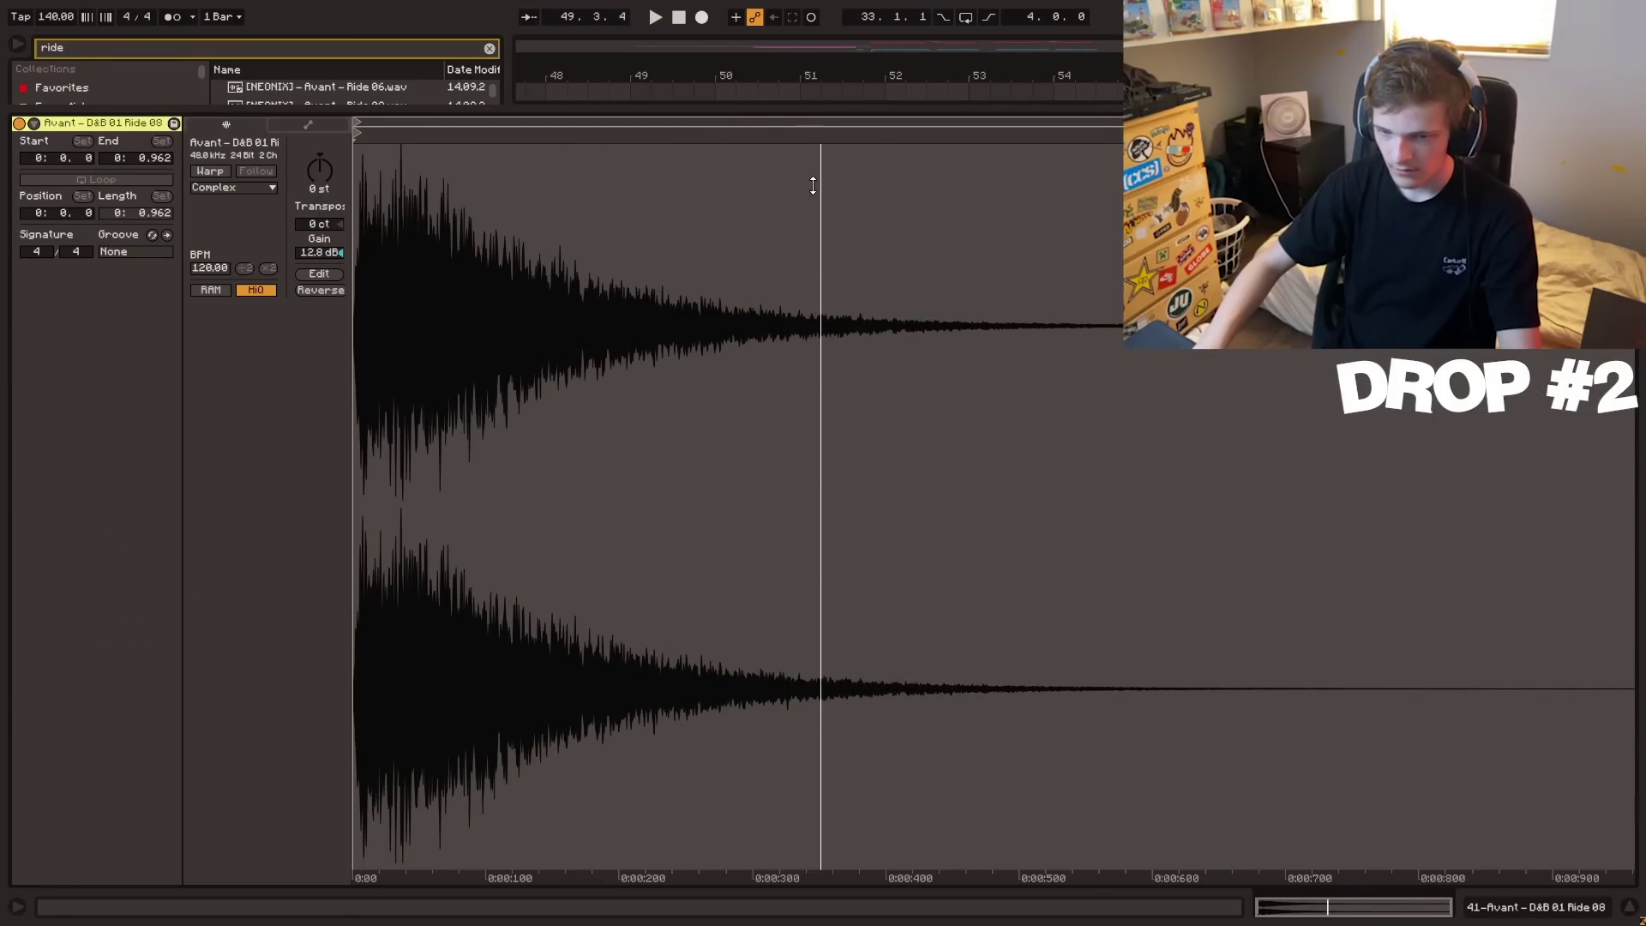
key("ctrl+alt+l")
- Solo the ride track and audition the ride clip from 49.3
key("space")
scroll(889, 470, "up", 1)
key("space")
left_click(1487, 538)
key("space")
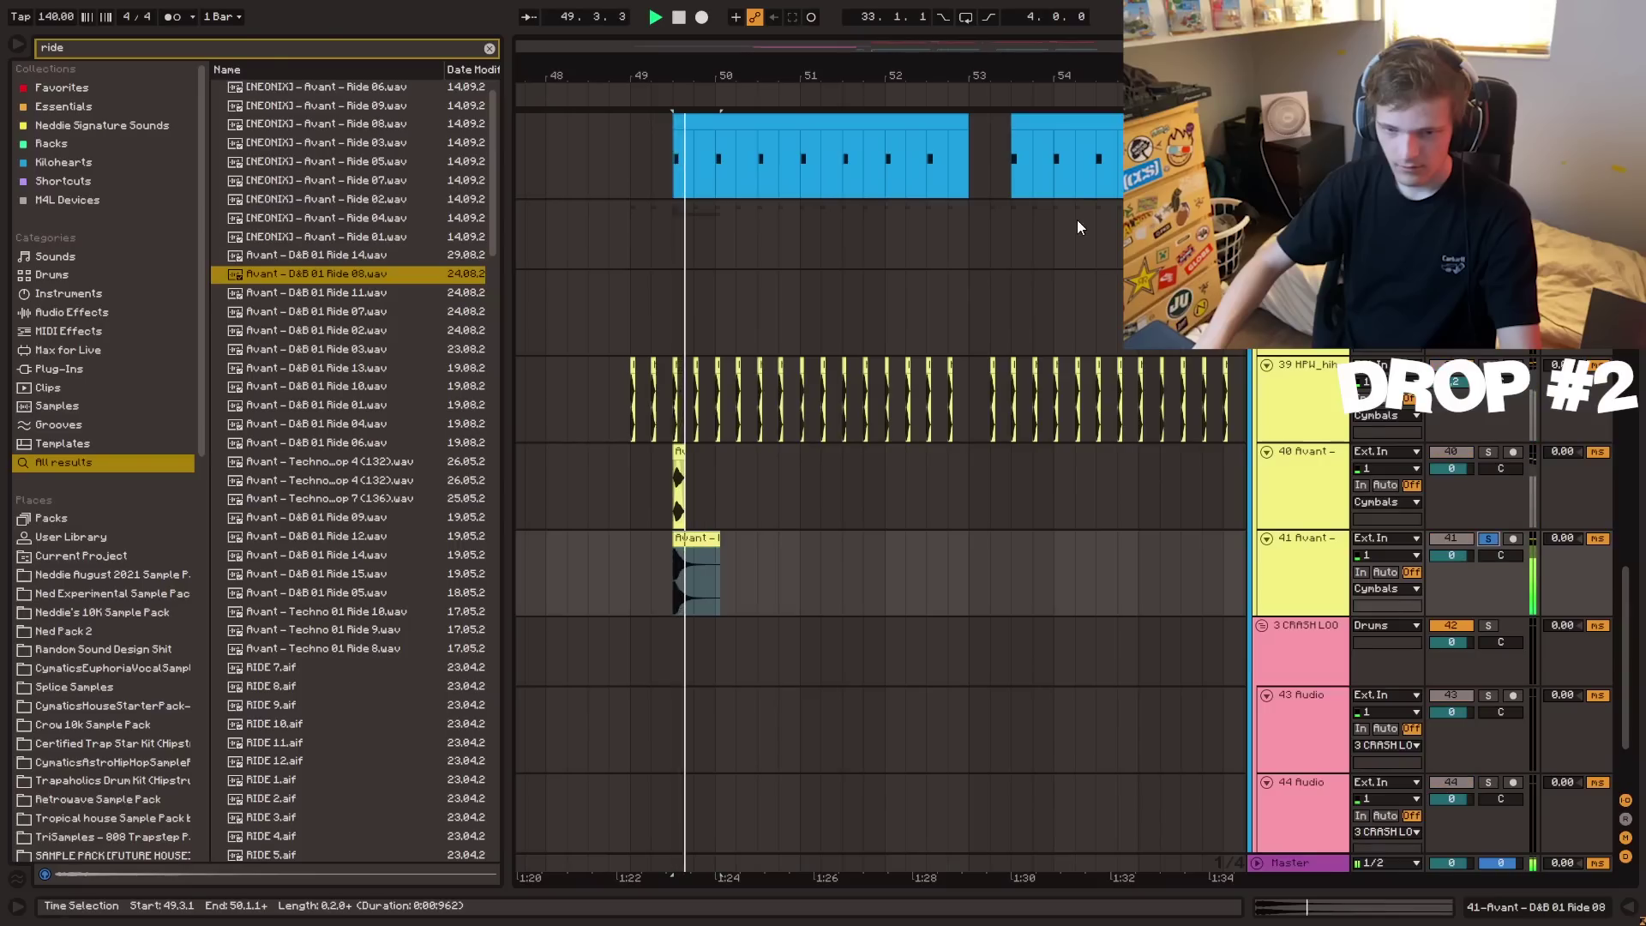
key("plus")
key("plus")
key("space")
- Trim the ride clip to one beat and duplicate it along the track from 49.3
left_click_drag(722, 583, 675, 586)
key("ctrl+d")
key("ctrl+d")
key("ctrl+d")
key("ctrl+d")
key("ctrl+d")
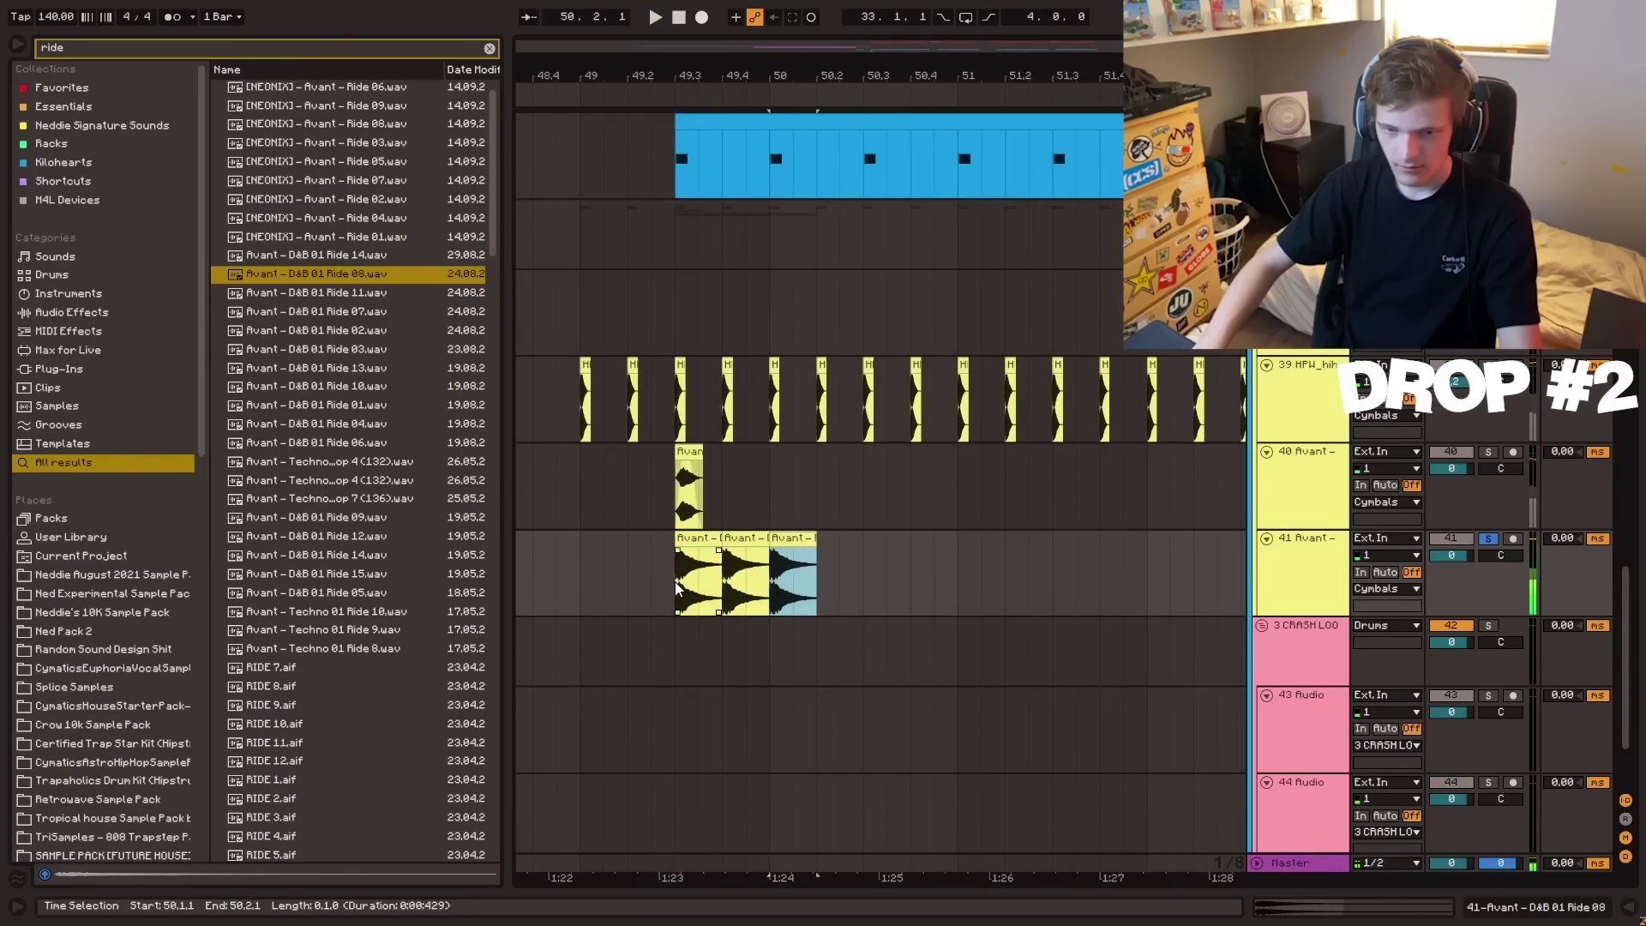
- Add a fade-out to the first ride clip and duplicate the faded clip beat by beat across bar 50
left_click(670, 586)
left_click(689, 539)
key("ctrl+d")
key("ctrl+d")
key("ctrl+d")
key("ctrl+d")
key("ctrl+d")
key("ctrl+d")
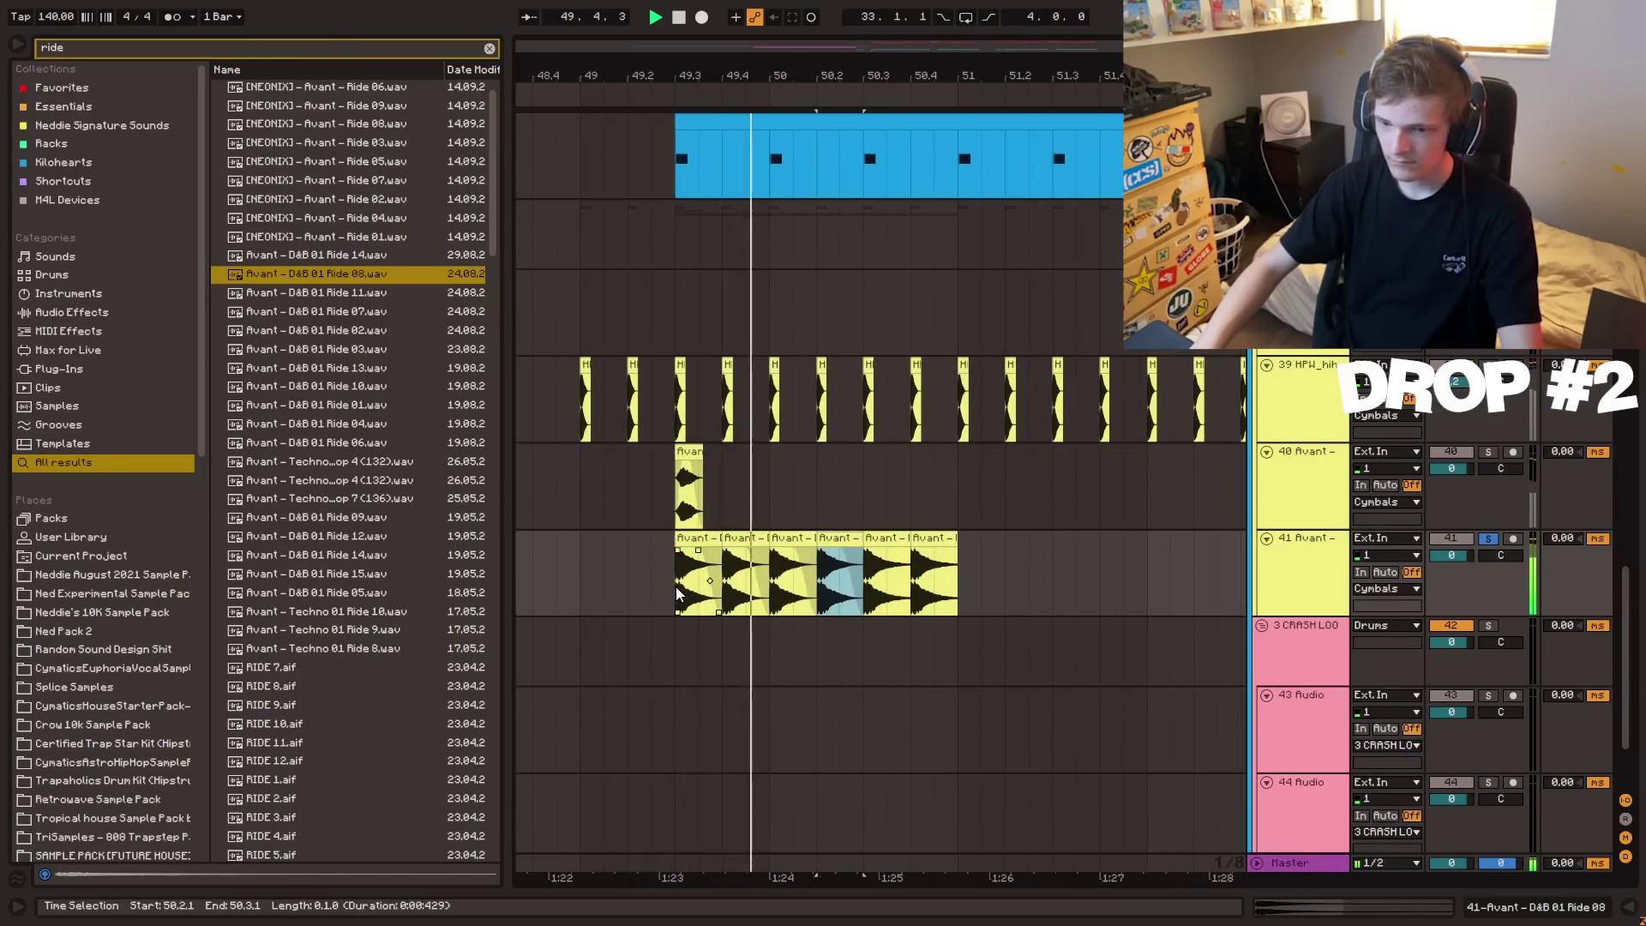
key("ctrl+z")
key("ctrl+d")
key("ctrl+d")
key("ctrl+d")
key("ctrl+d")
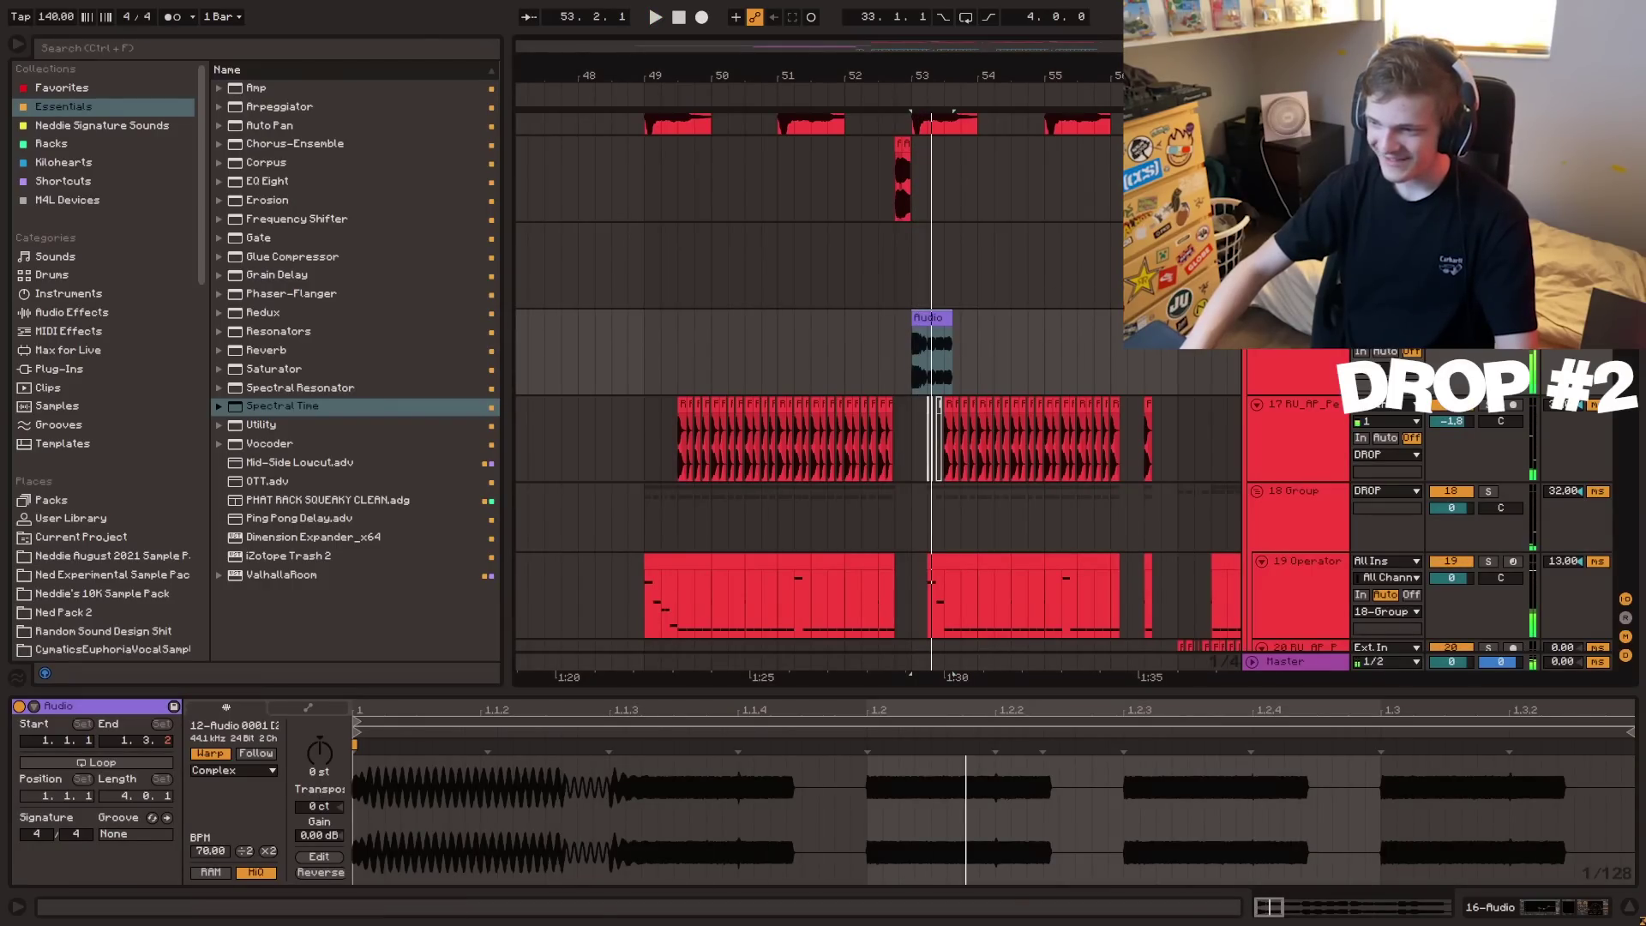
- Deactivate the purple Audio clips at bars 53 and 61 on the 16 Audio track, and play from 48.3
key("minus")
key("minus")
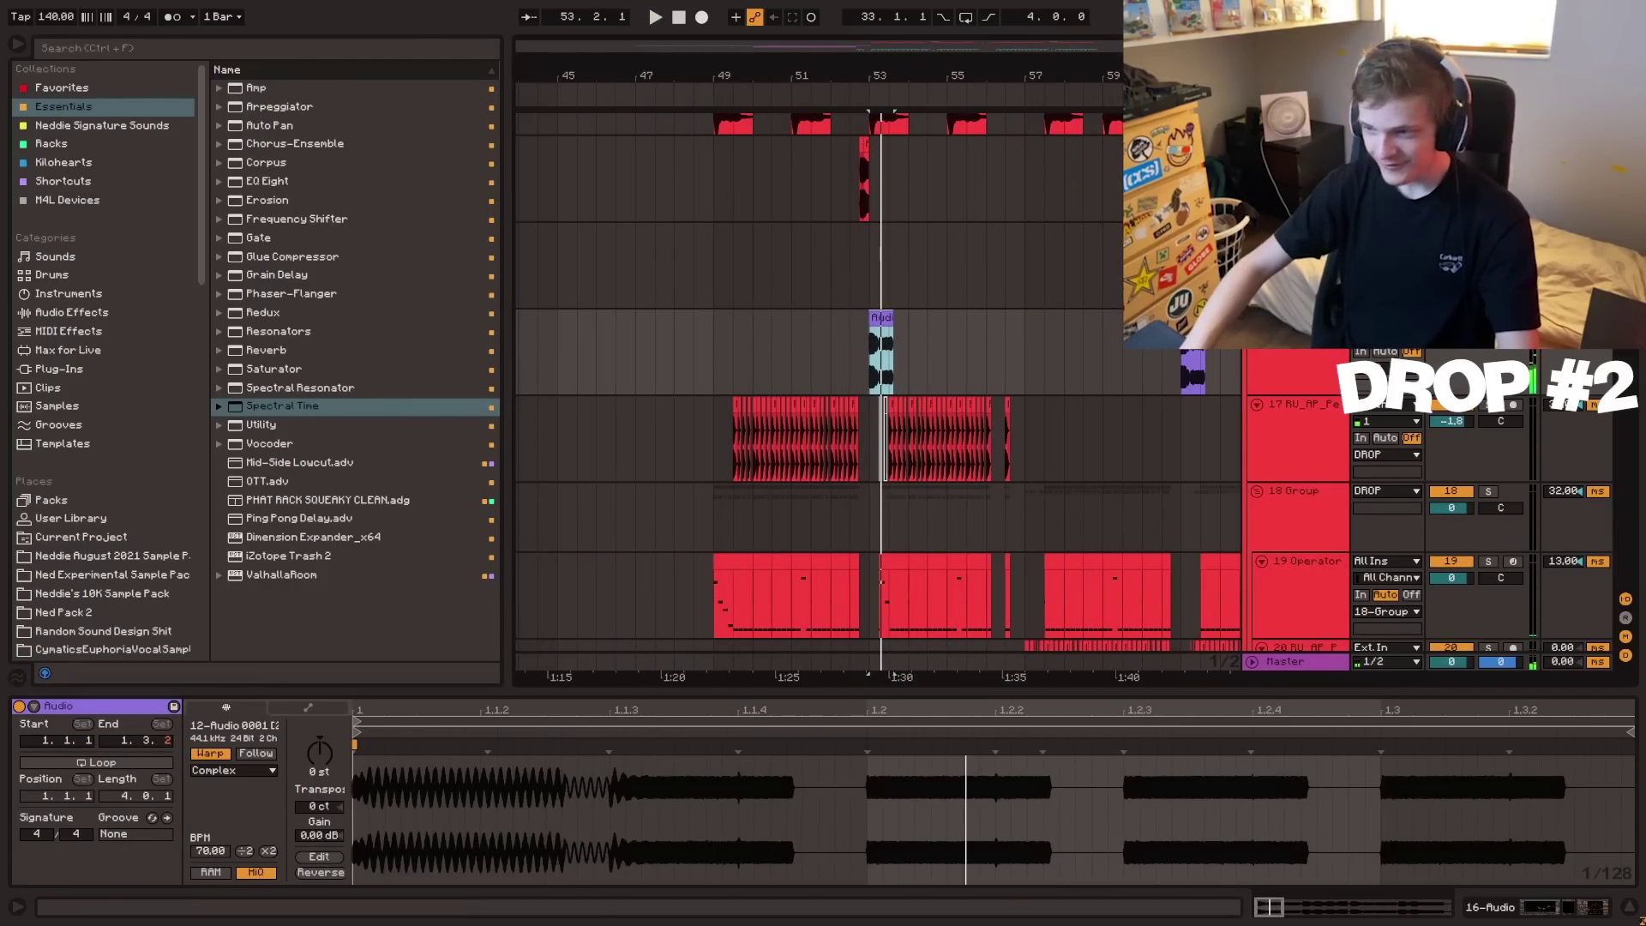
left_click_drag(851, 351, 1214, 365)
left_click(686, 352)
key("space")
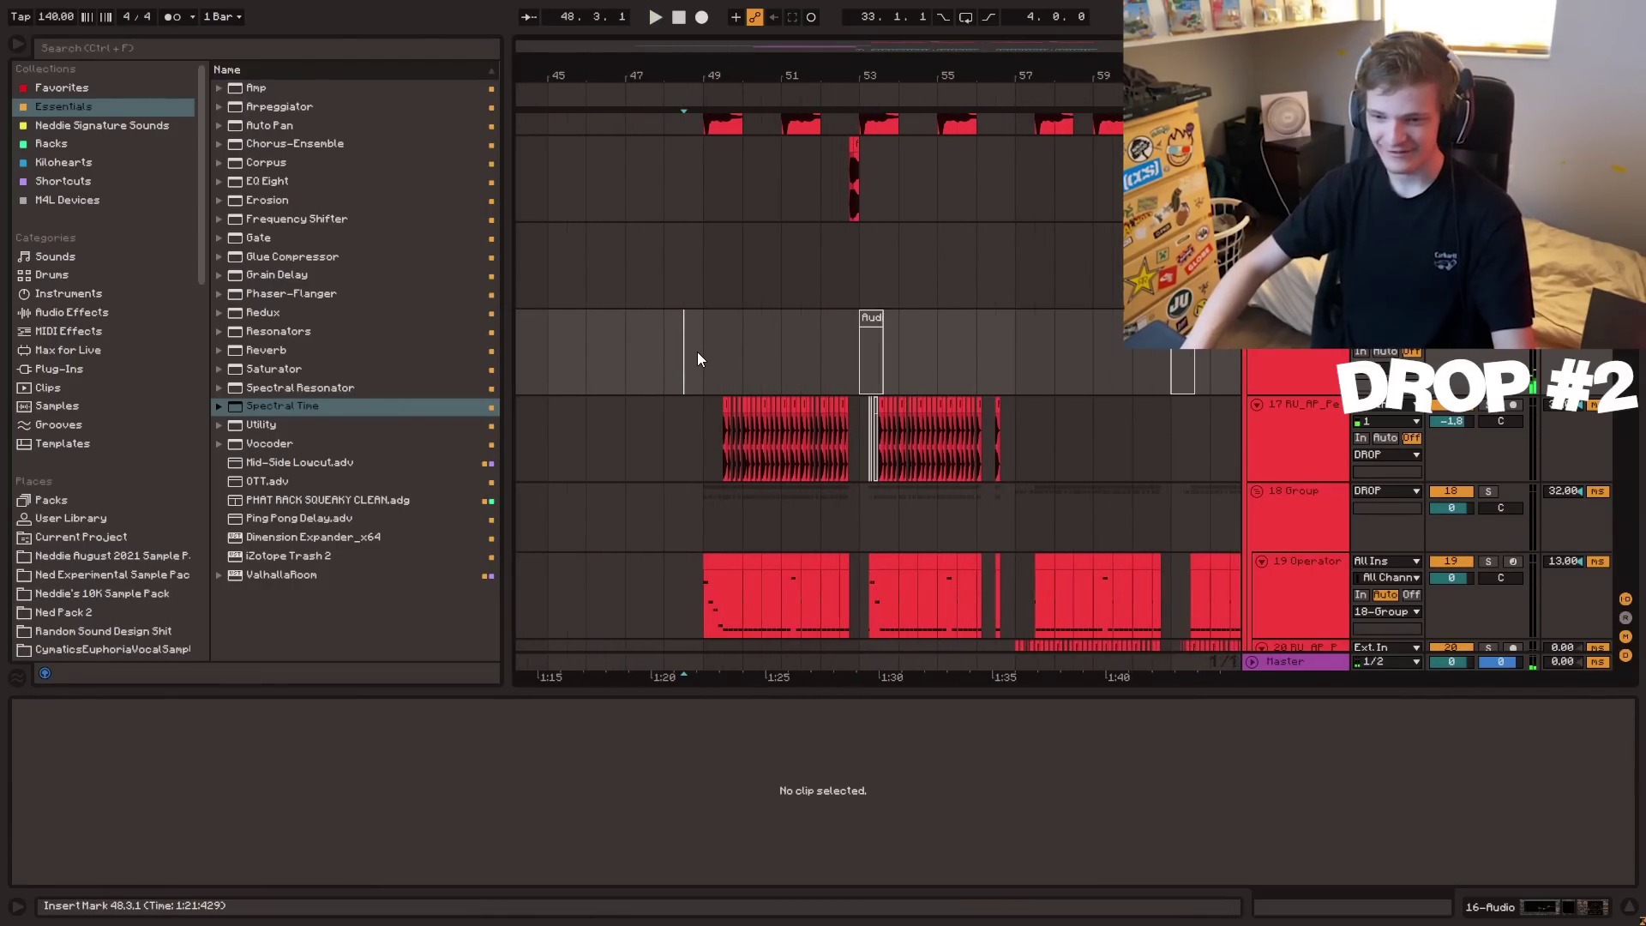
- Move the low-cut band of the last EQ Eight on the RU_AP_Perc_Stick track up to 791 Hz
left_click(739, 441)
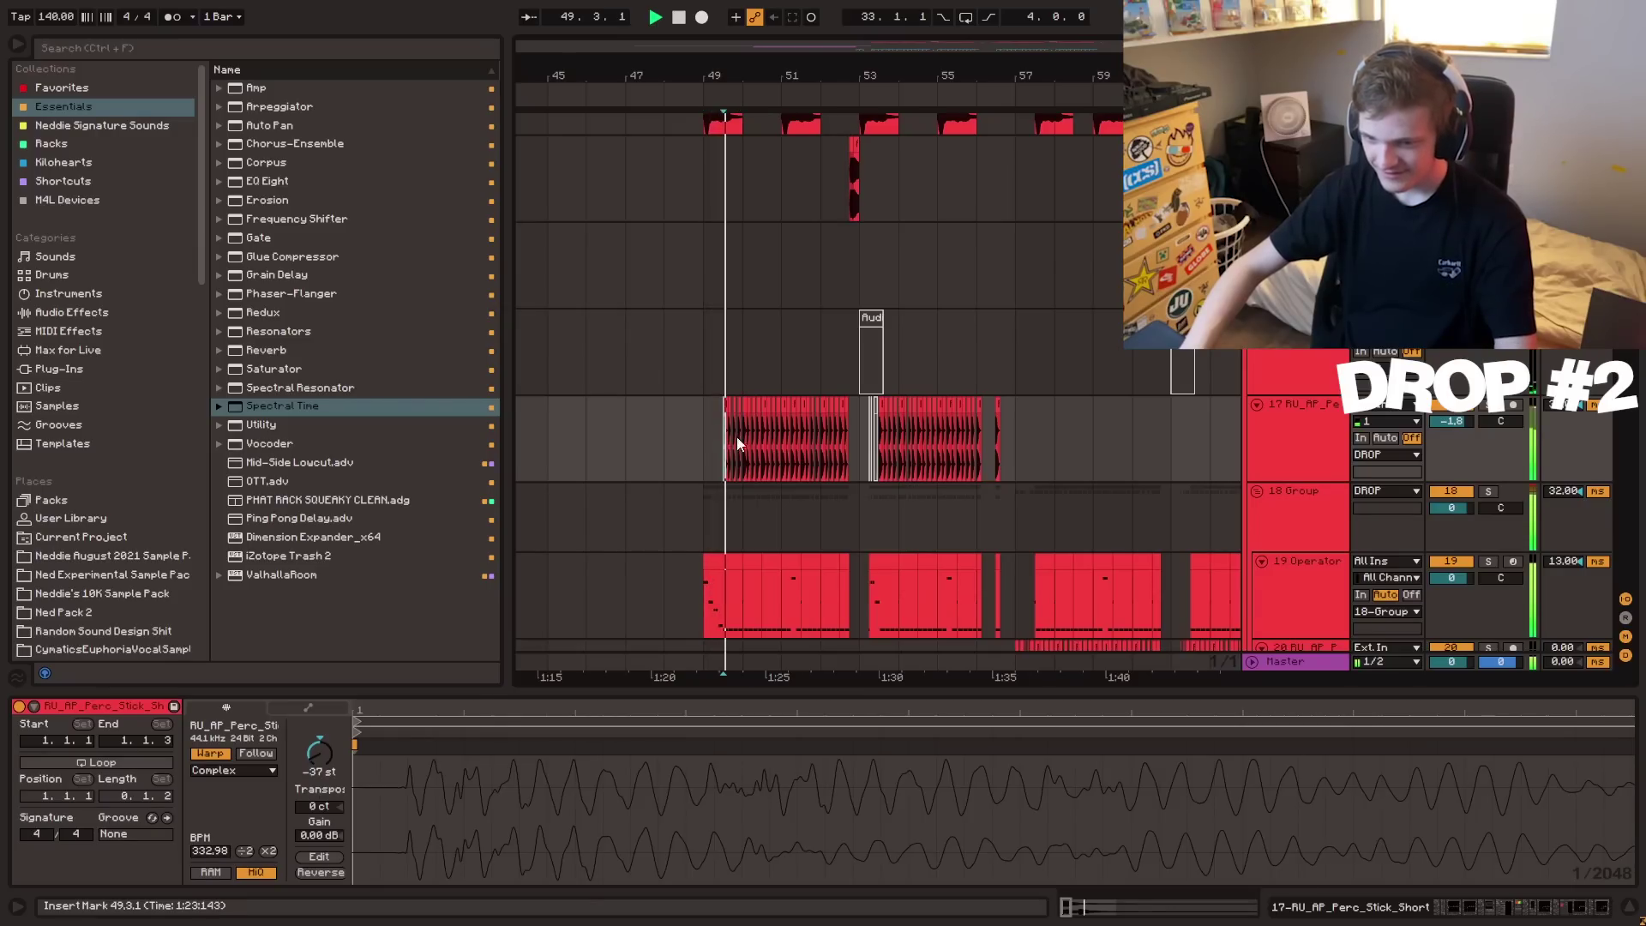
scroll(738, 444, "down", 4)
scroll(800, 437, "up", 3)
scroll(800, 438, "up", 2)
double_click(1295, 331)
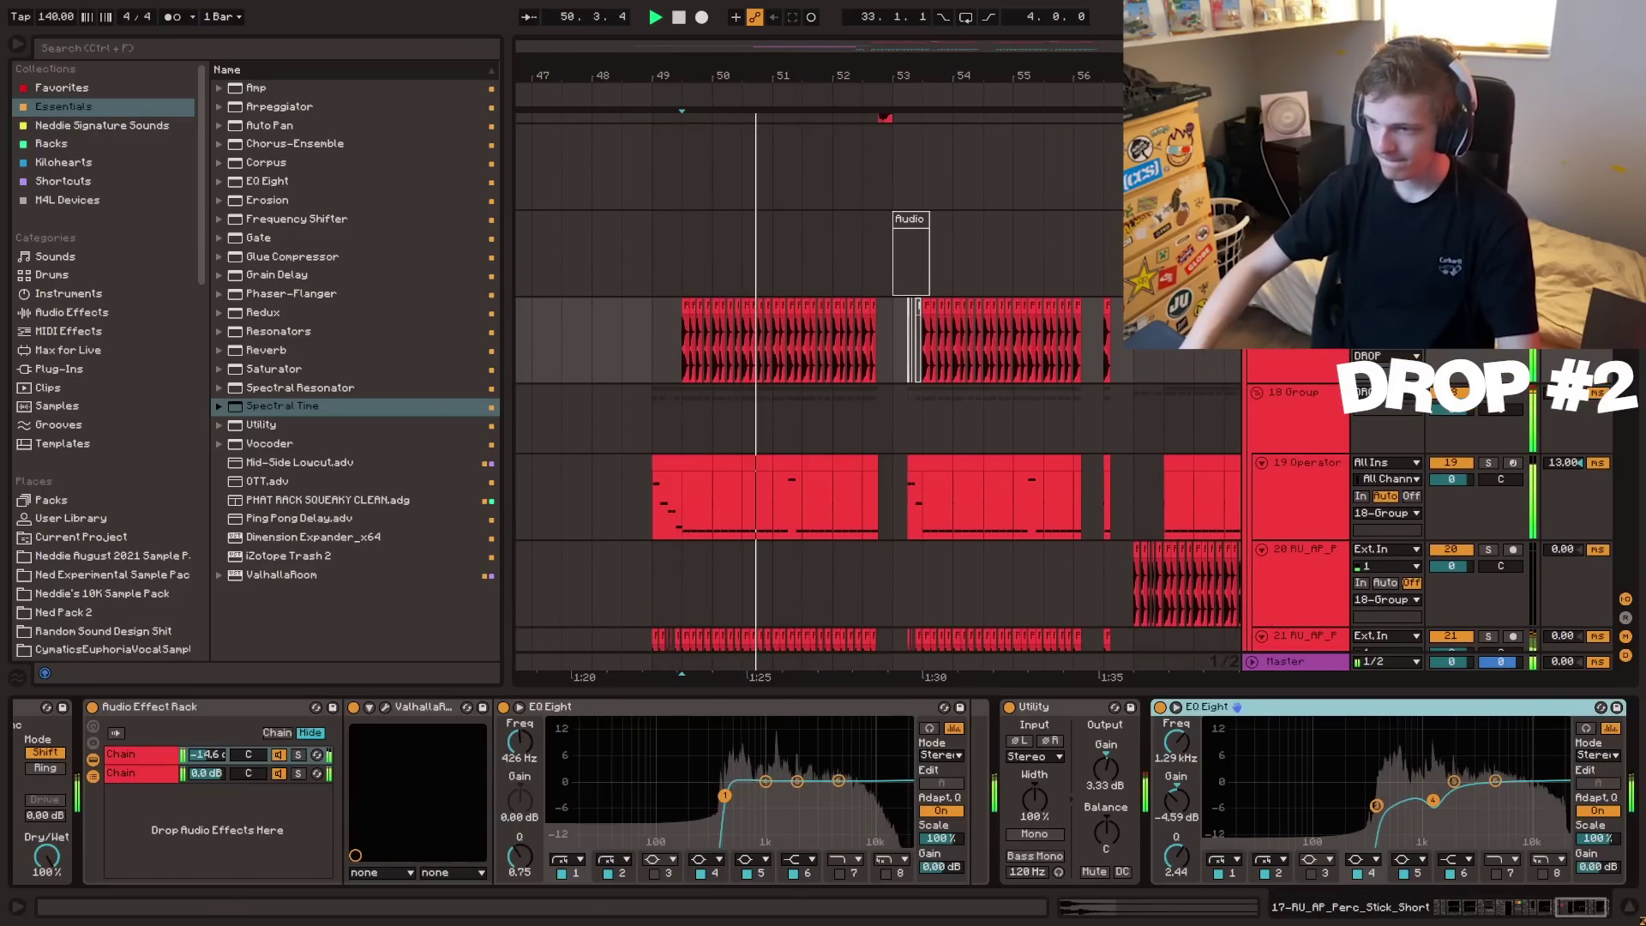
left_click(1295, 257)
left_click(1294, 330)
left_click_drag(1376, 806, 1411, 802)
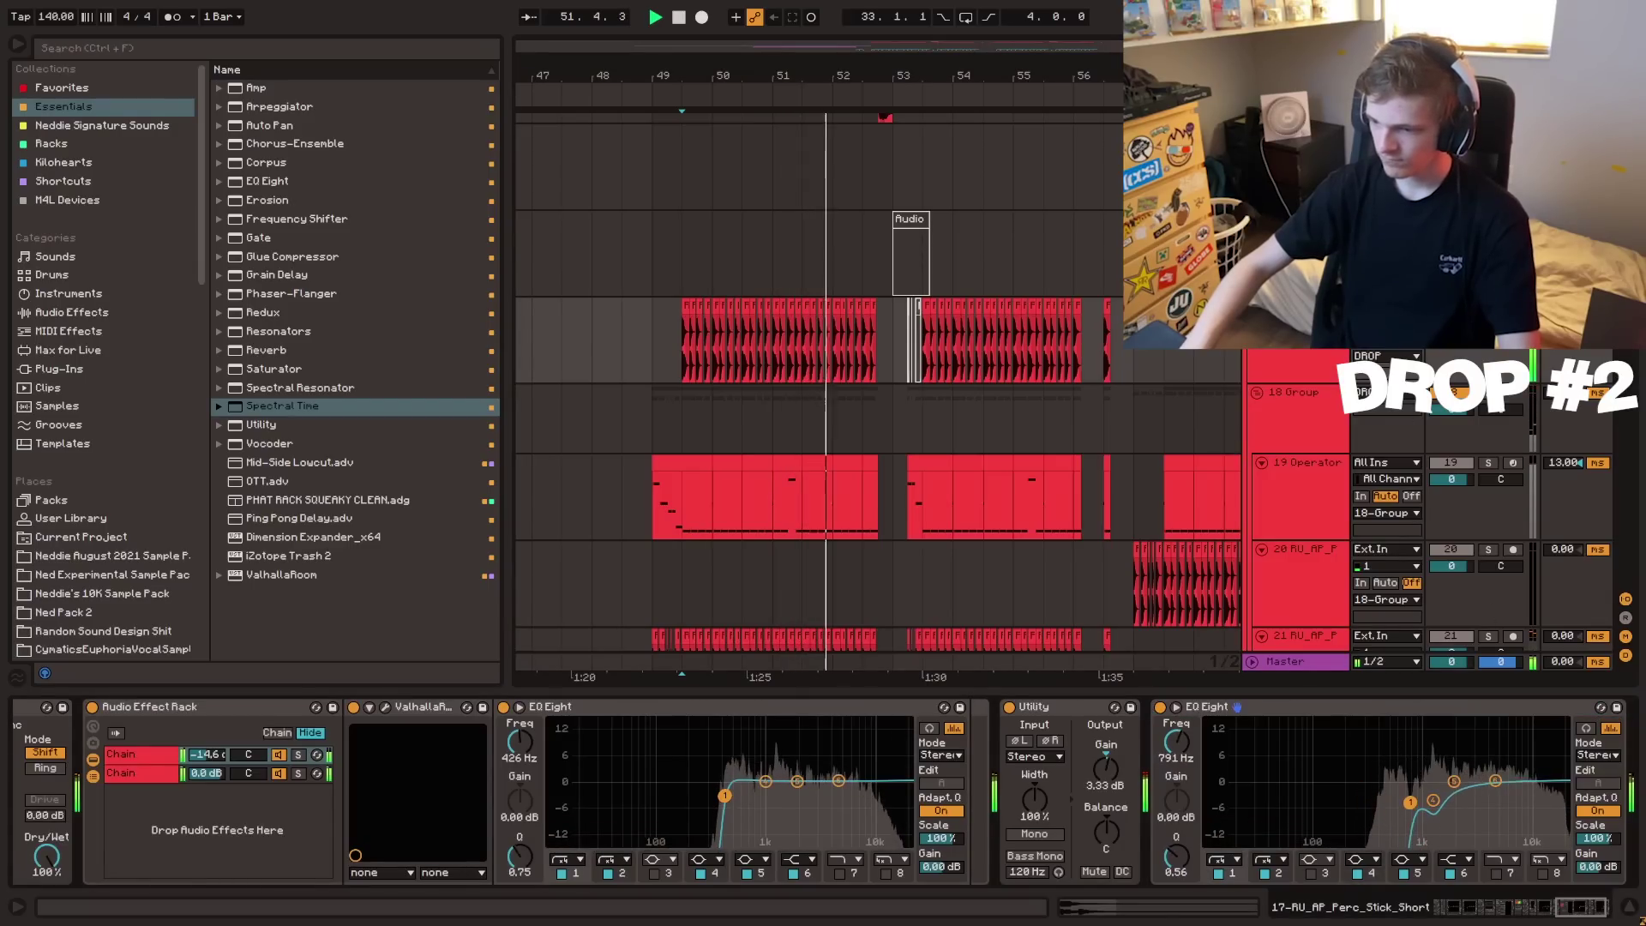
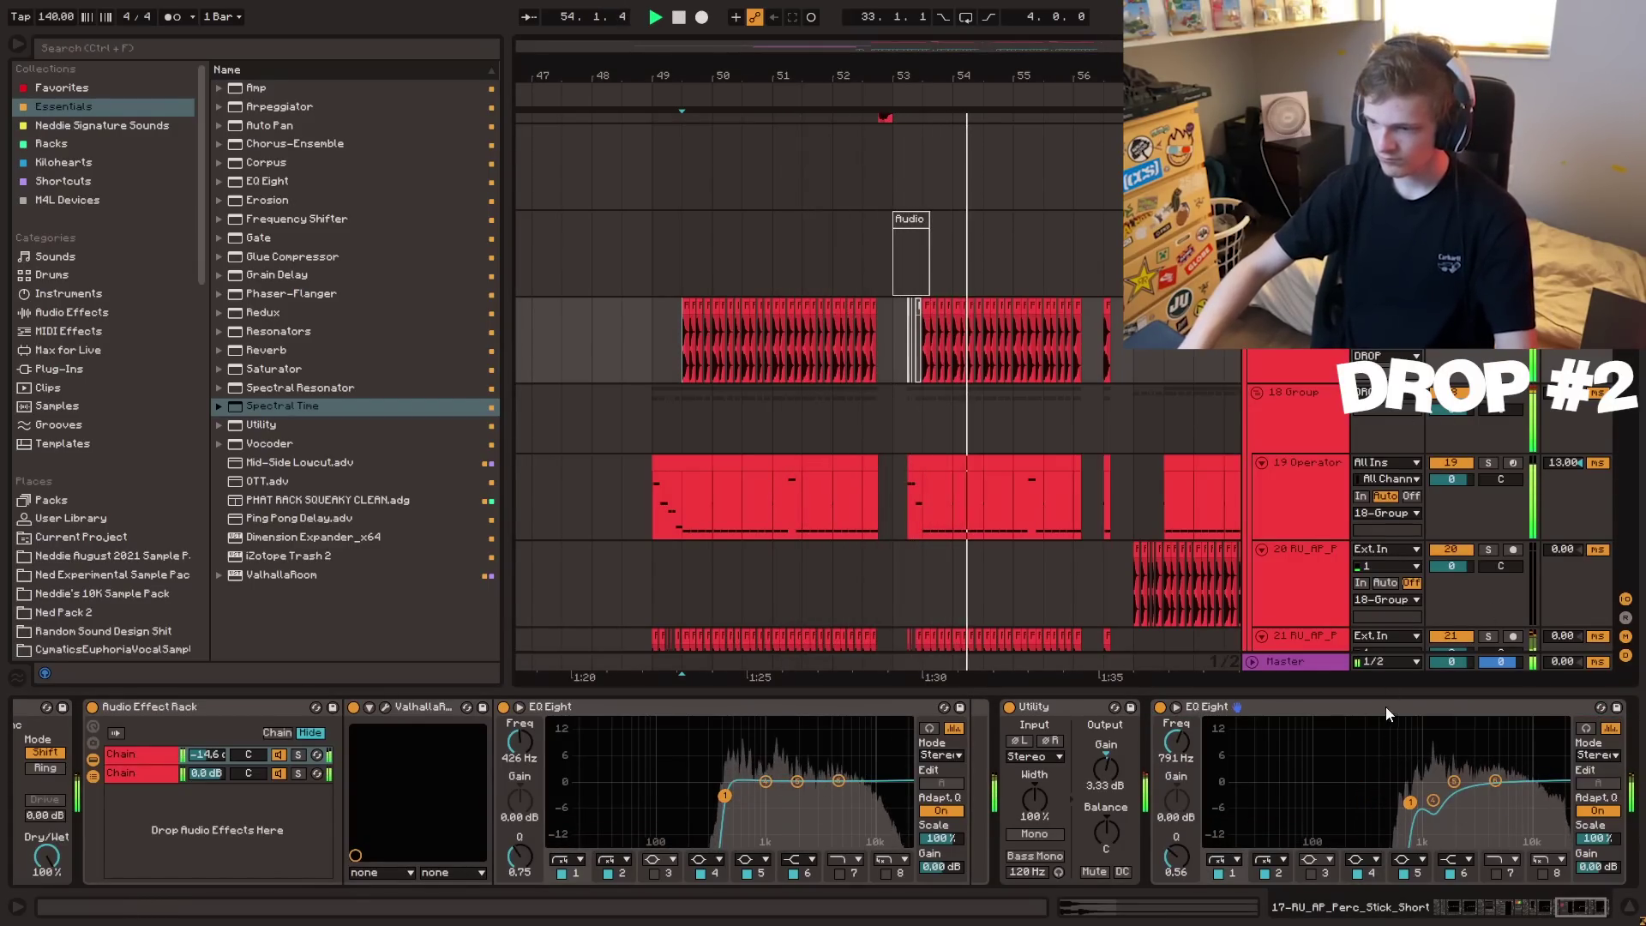
- Play back the drop from 48.3, and listen to the Avant Samples Dubstep clip at 52.4
left_click(623, 338)
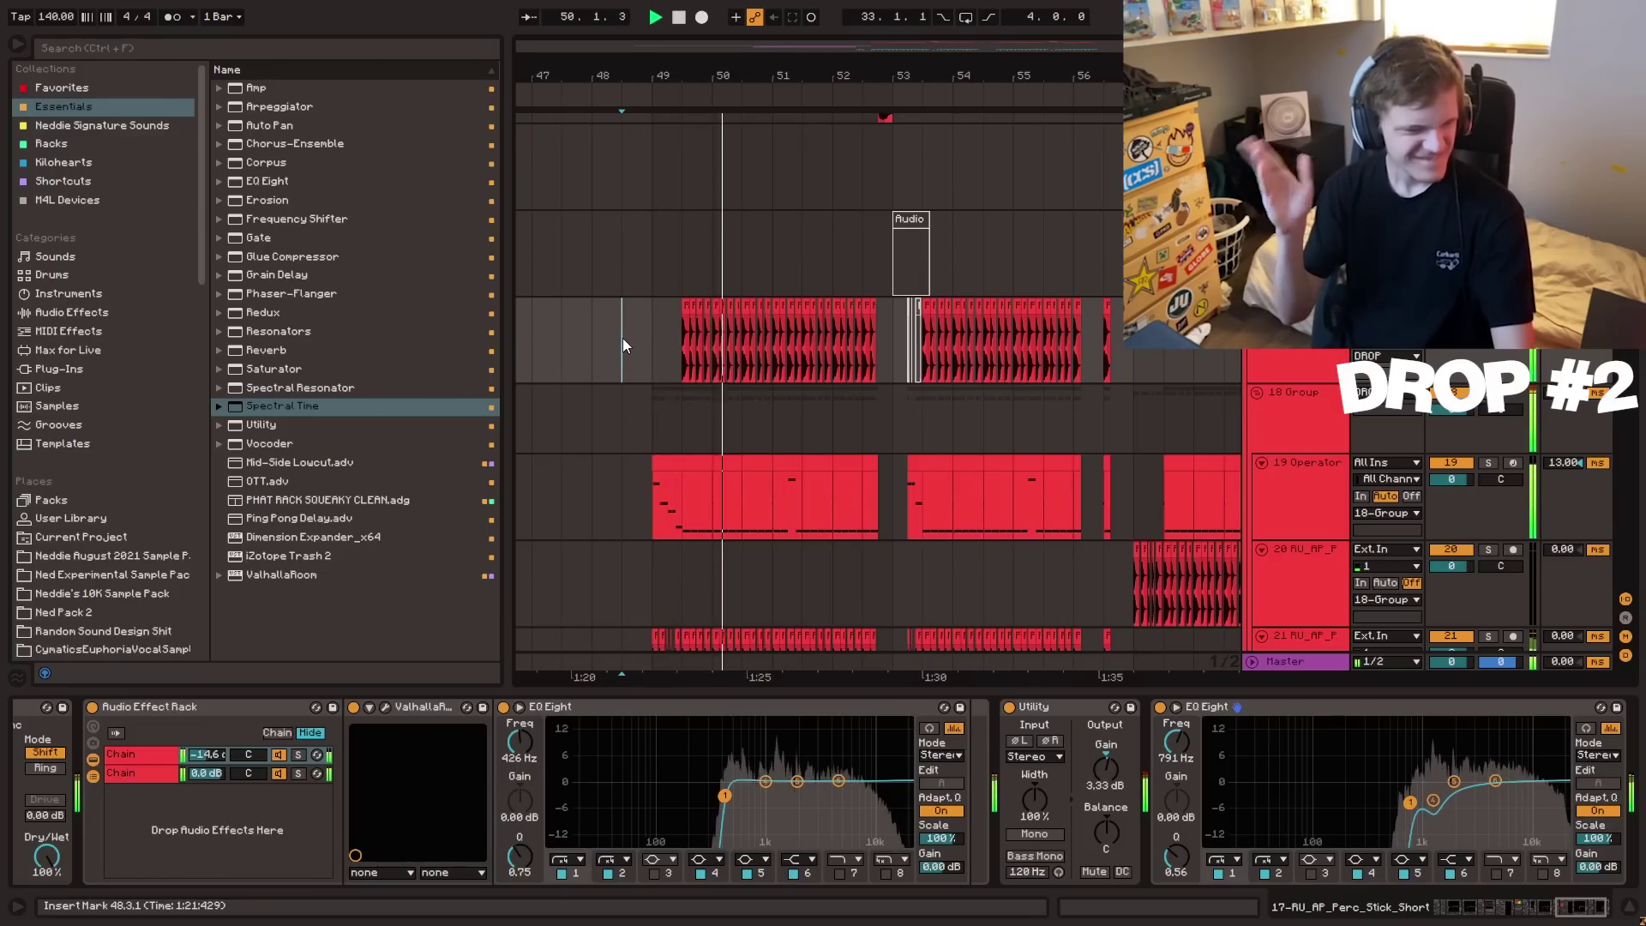
key("space")
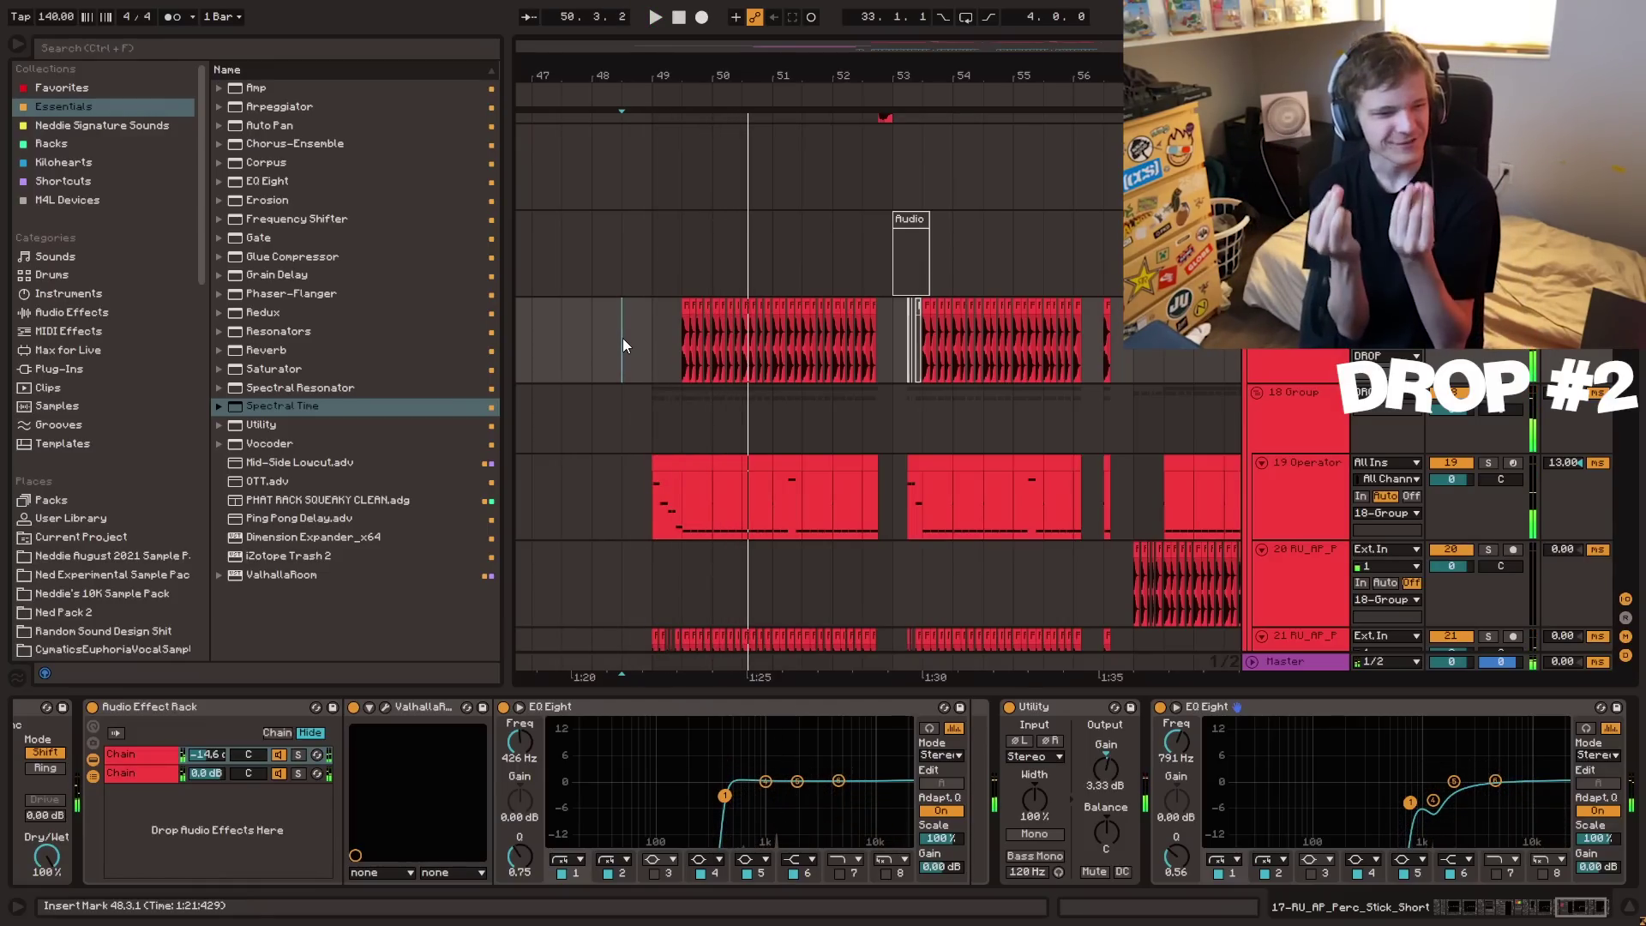
left_click(582, 333)
key("space")
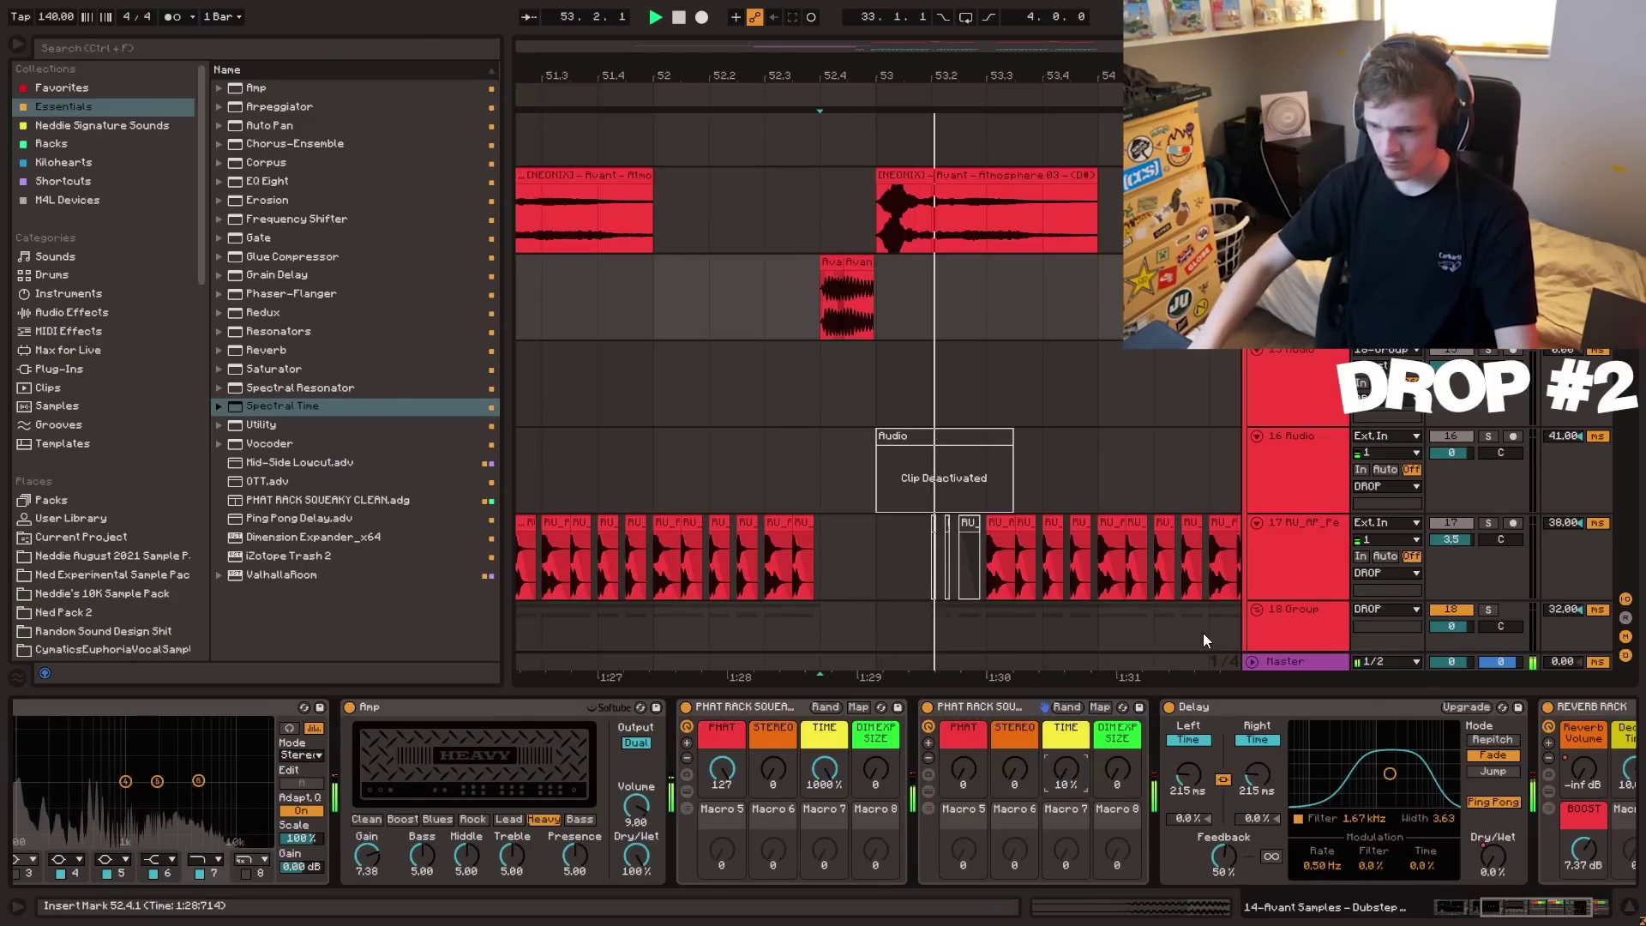
key("space")
key("space")
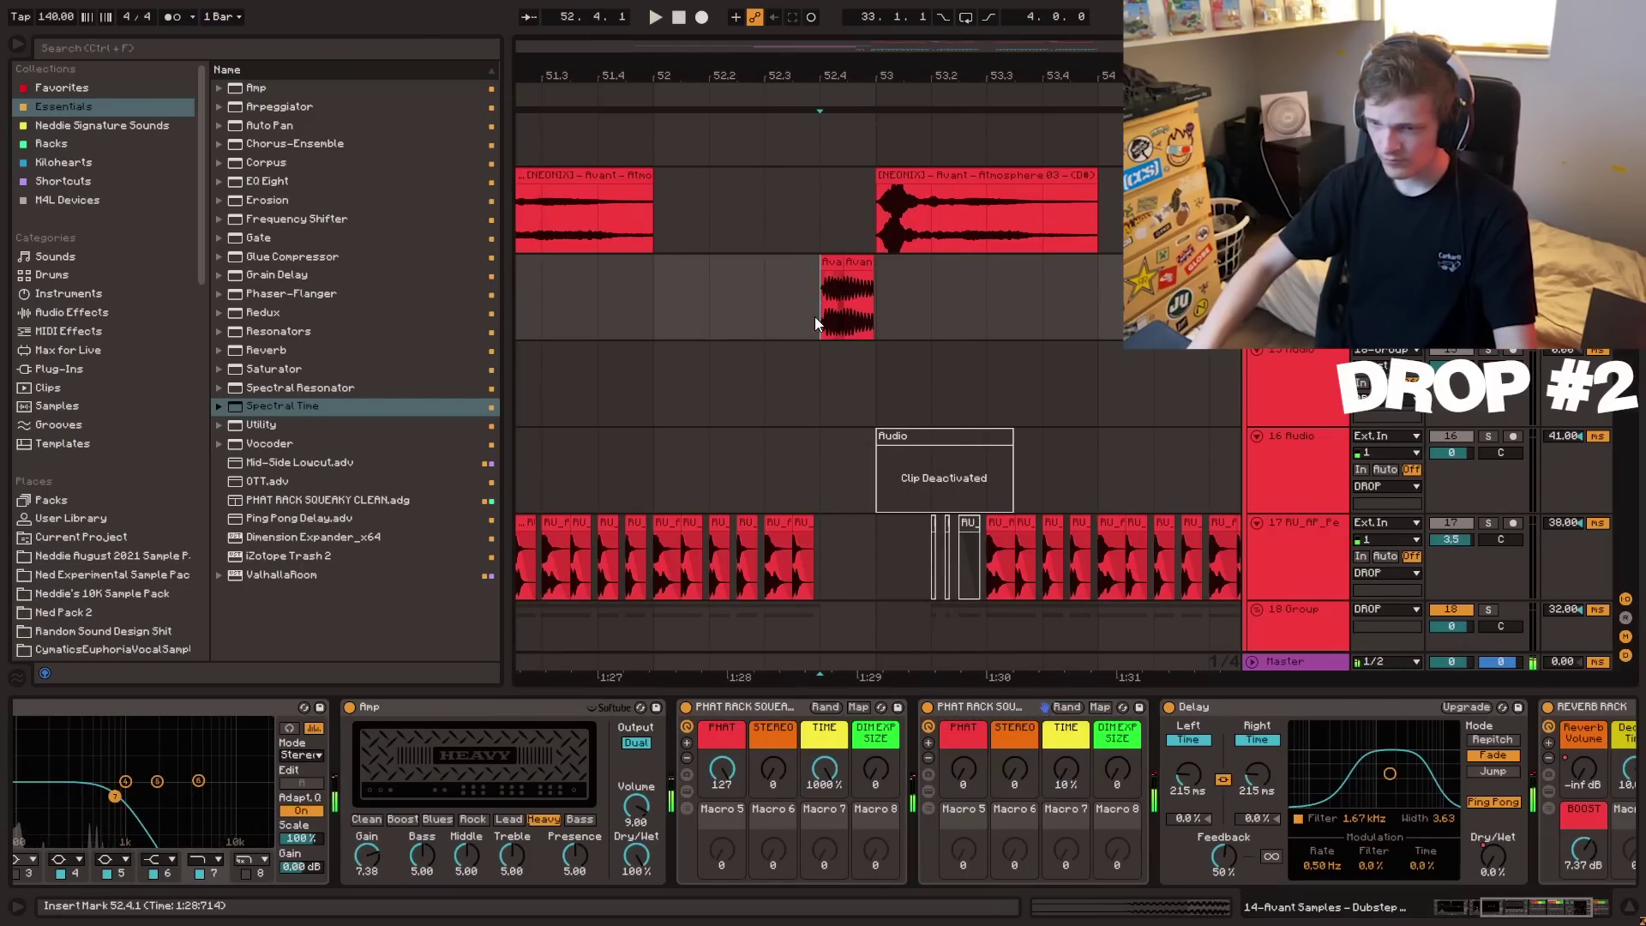
key("space")
- Insert an EQ Eight before the Delay on the Avant Samples Dubstep track and boost its low end by 8.55 dB at 38.3 Hz
left_click_drag(276, 182, 1184, 759)
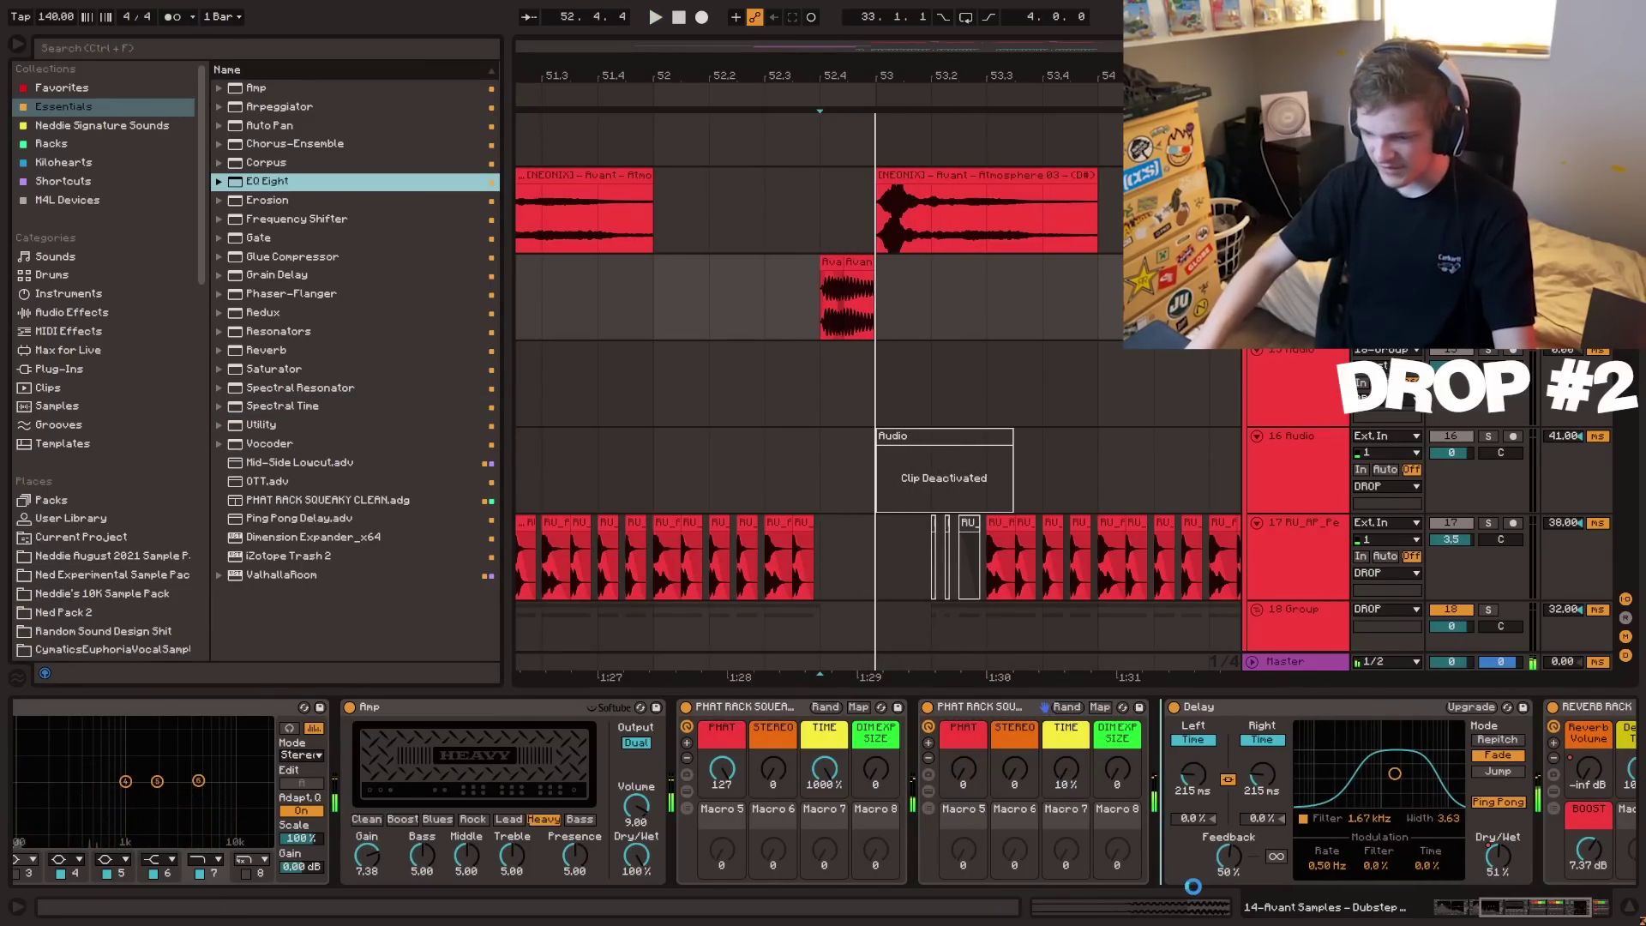
left_click(1265, 875)
key("space")
left_click_drag(1421, 781, 1270, 749)
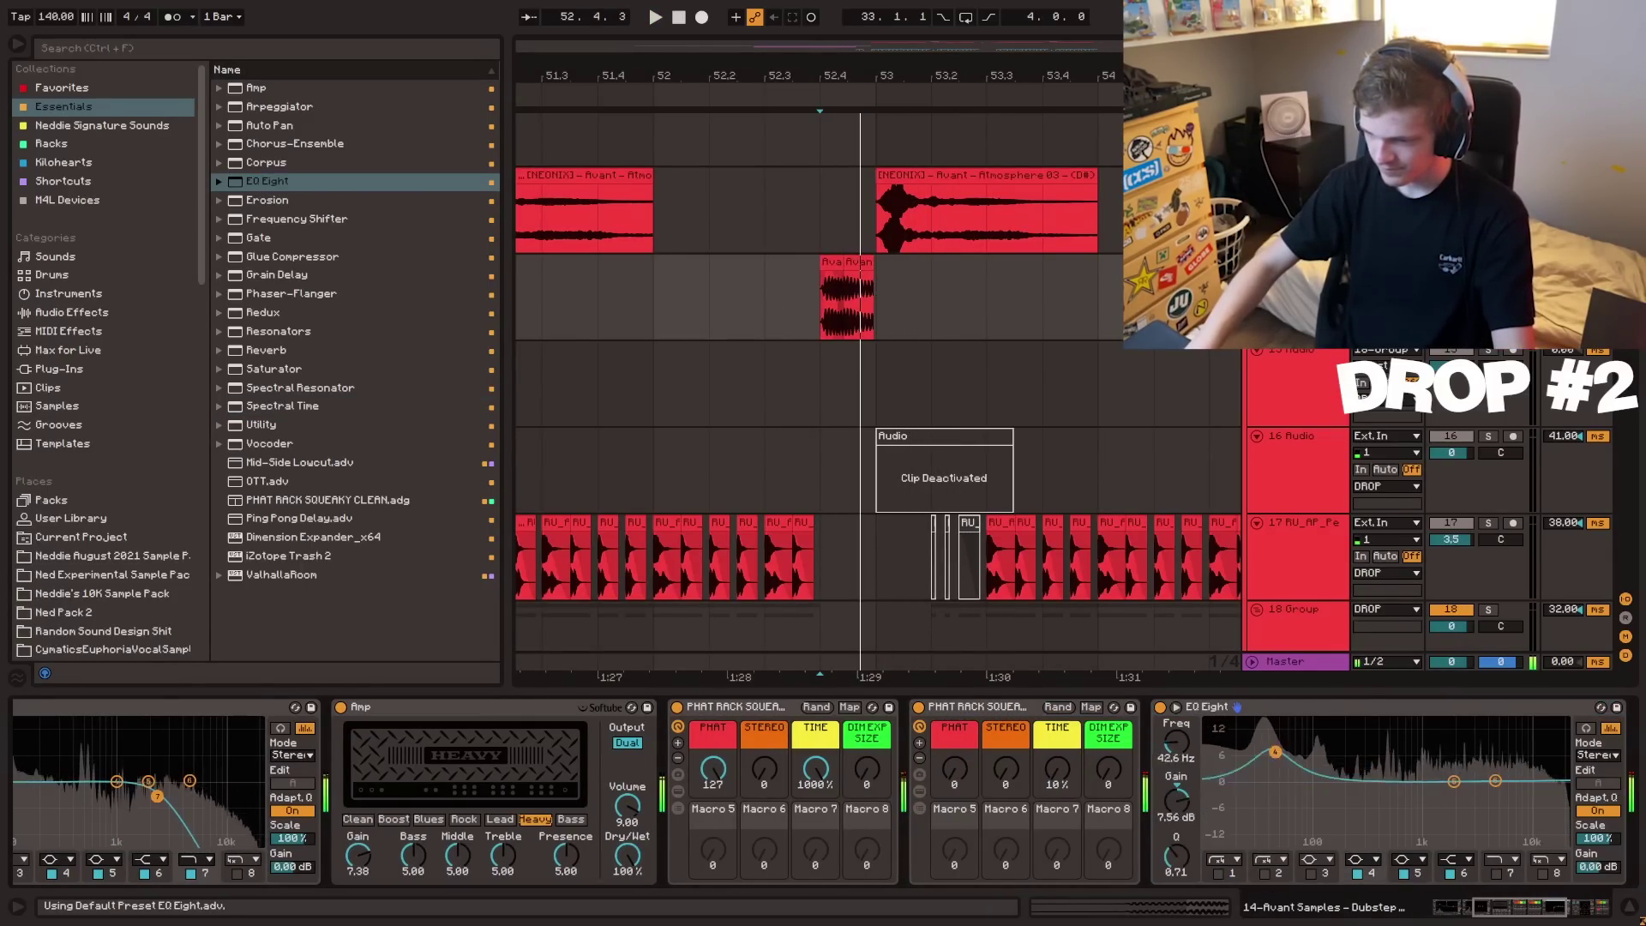
- Turn off the Delay on the Avant Samples Dubstep track and extend the clip's end from bar 53 to about 53.2
scroll(1432, 849, "right", 5)
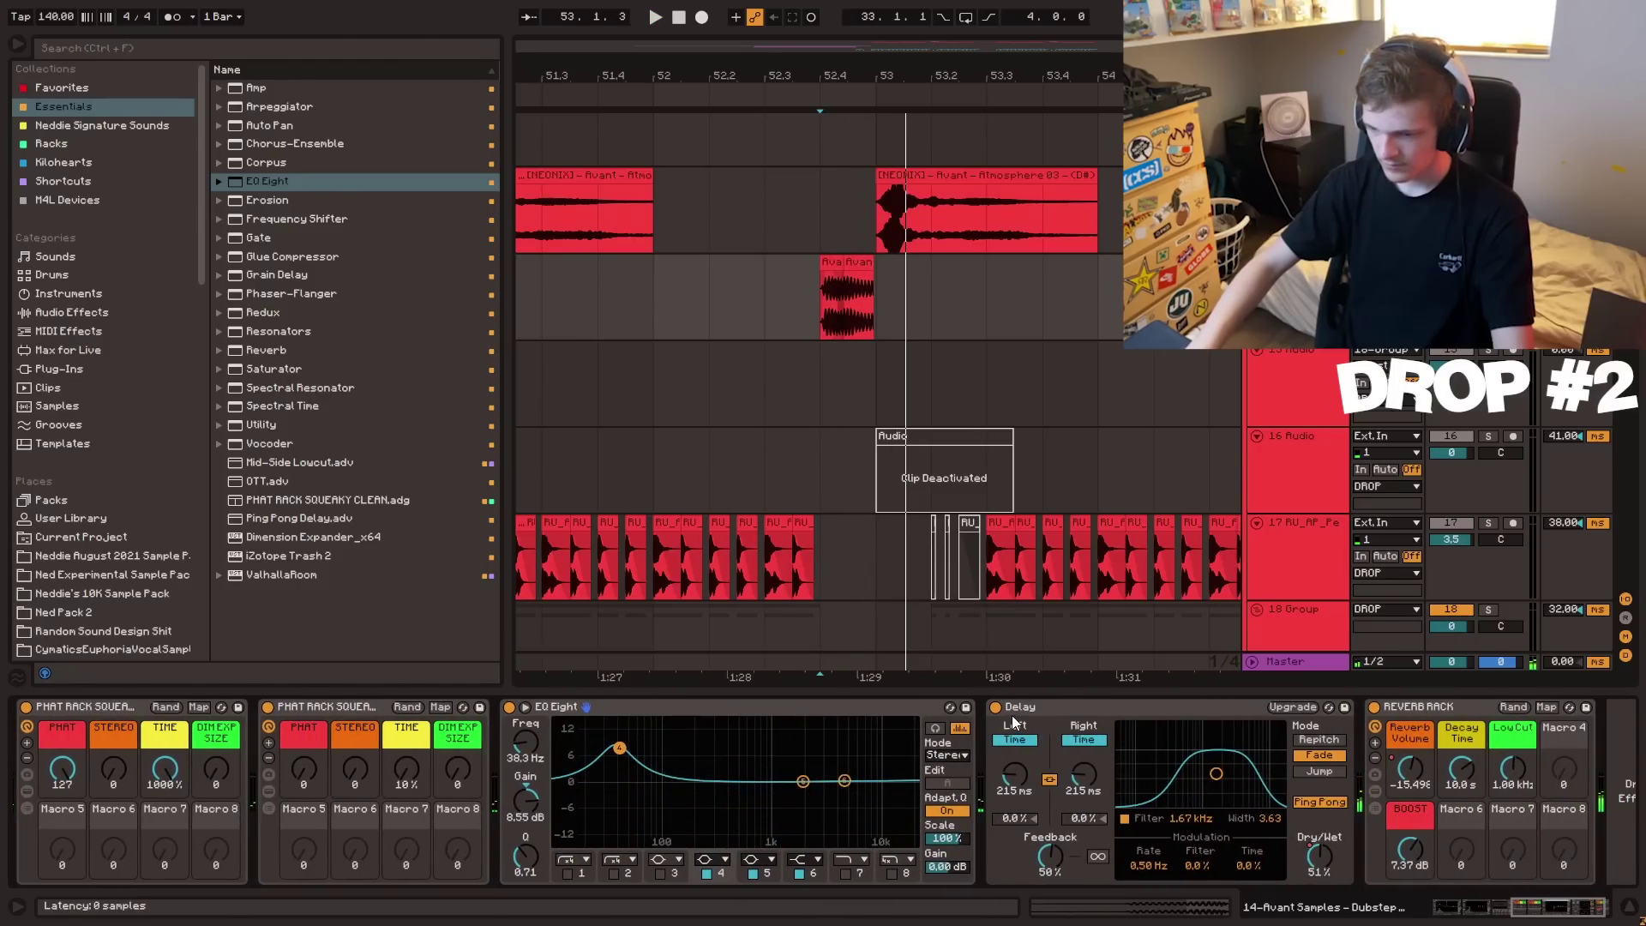
left_click(996, 707)
scroll(841, 375, "up", 3)
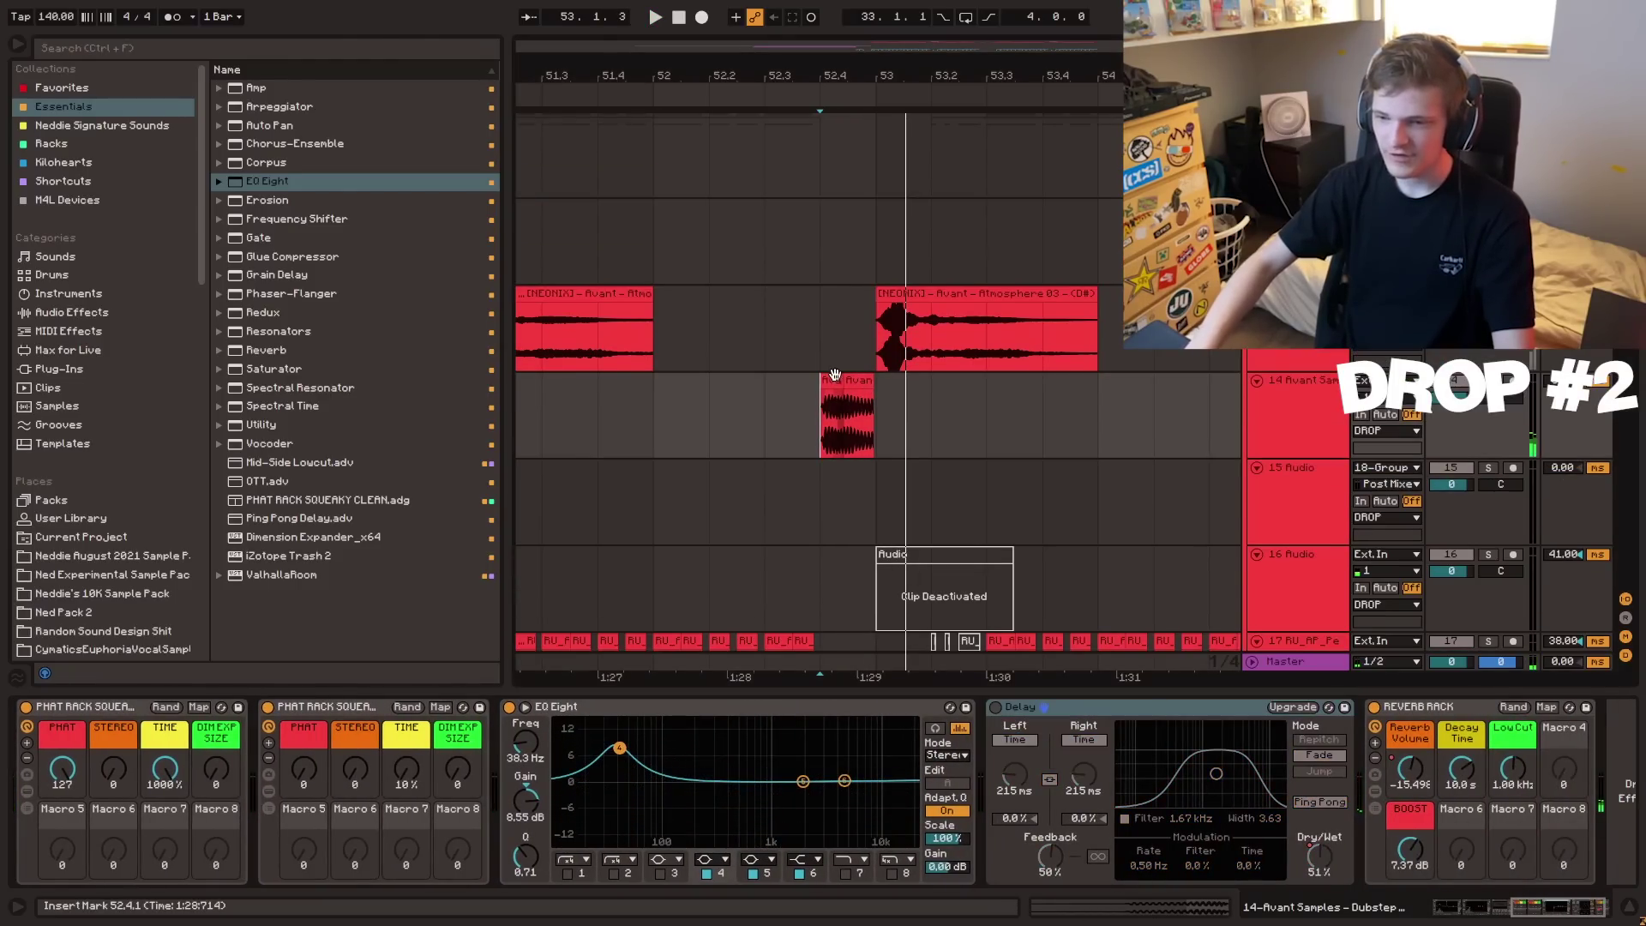
left_click(834, 369)
left_click_drag(871, 383, 1104, 395)
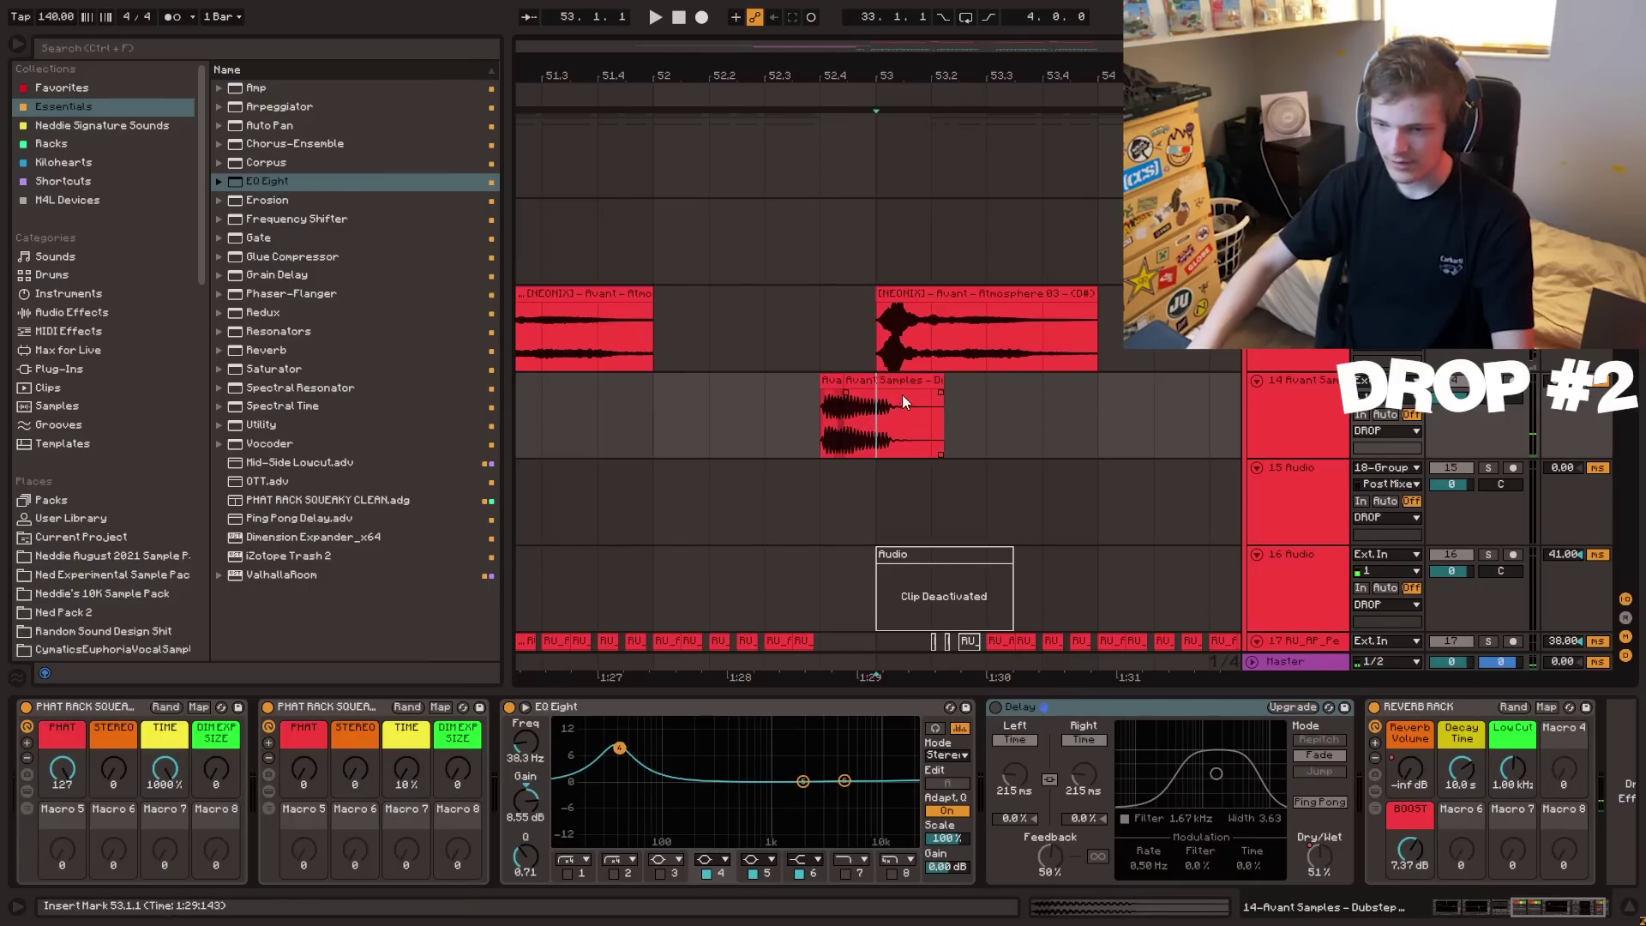
- Try splitting the extended Avant Samples clip at 53.1
key("ctrl+e")
left_click(903, 381)
scroll(1013, 403, "up", 3)
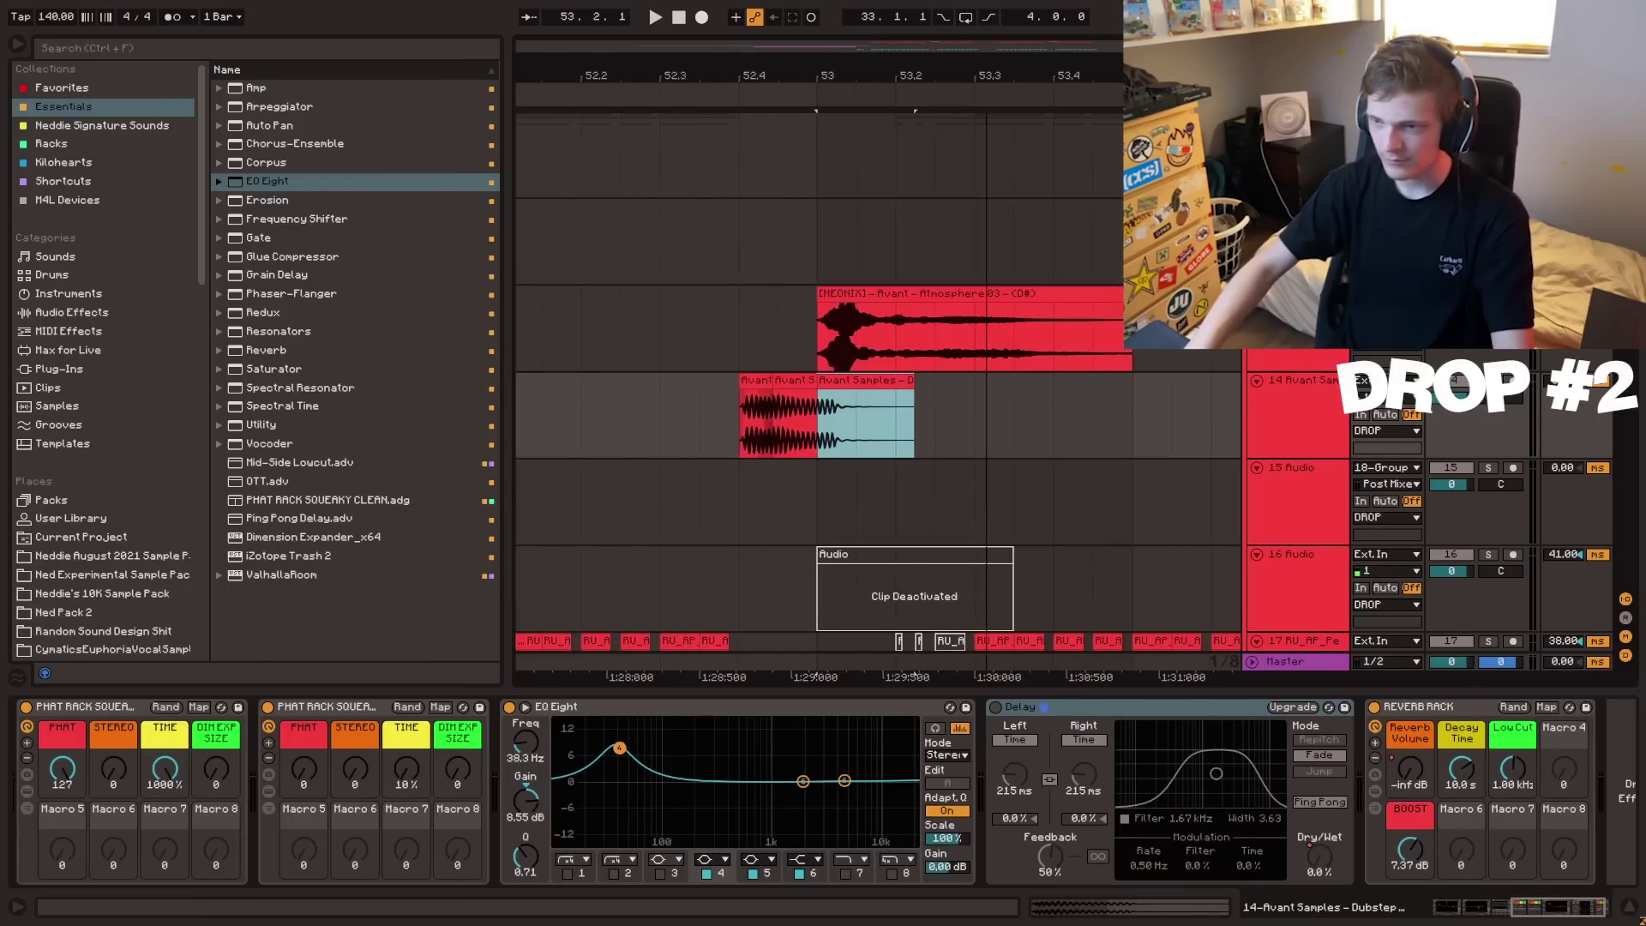
key("ctrl+z")
- Turn on Warp for the extended Avant Samples clip and play it back
double_click(816, 387)
left_click(211, 754)
key("space")
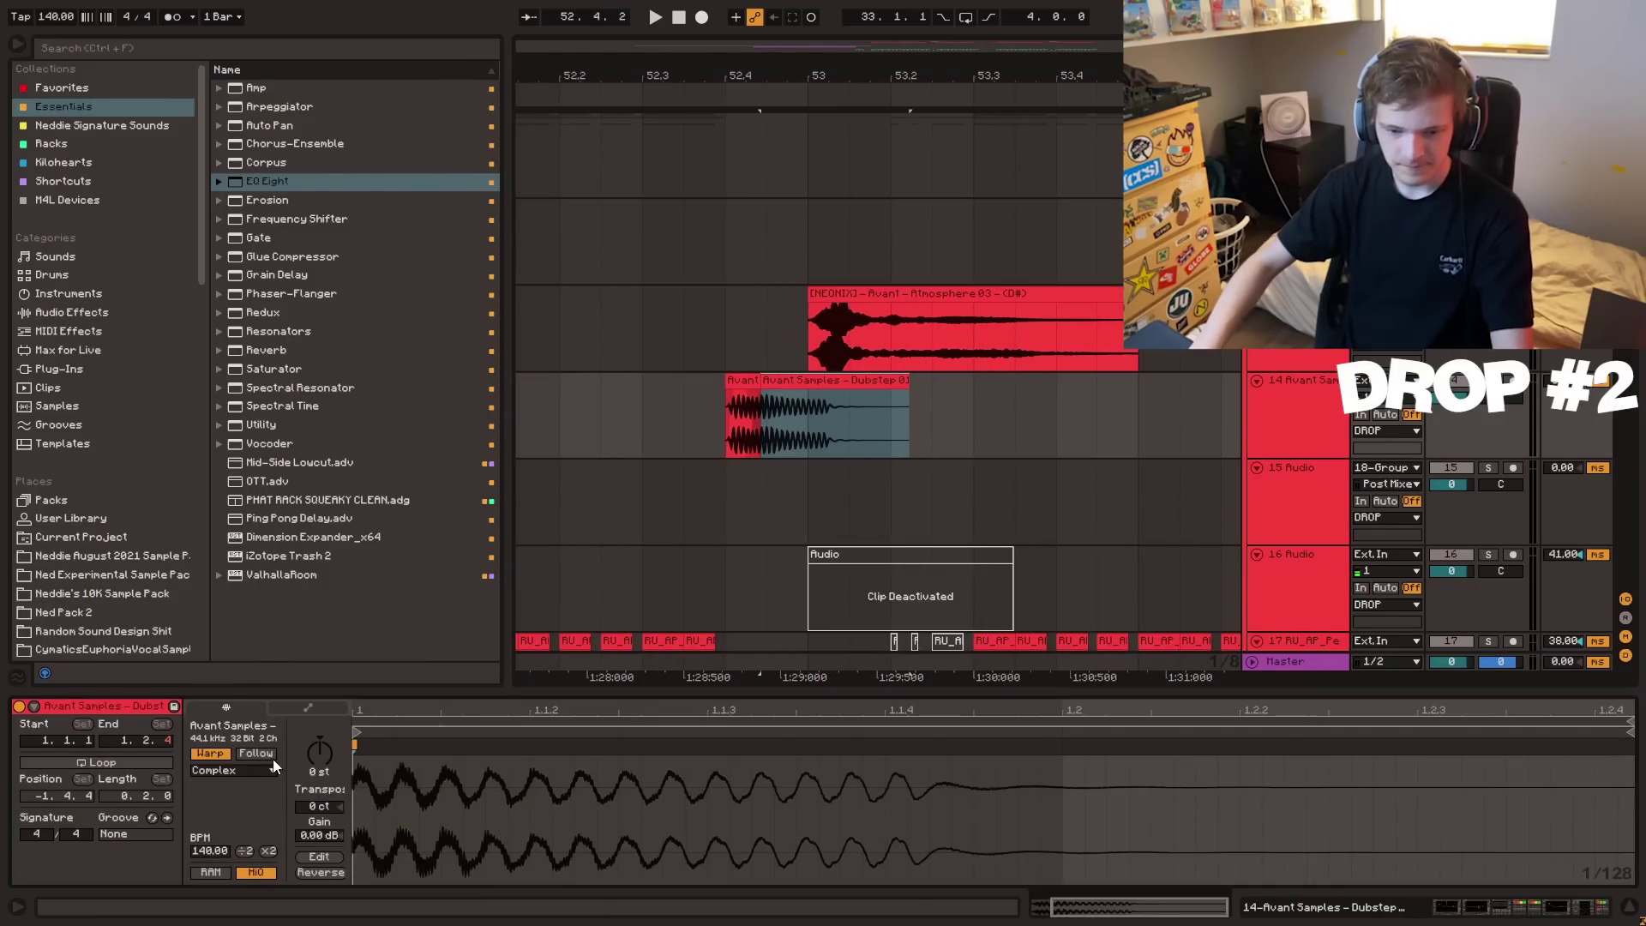
- Draw a Grain Size envelope on the extended Avant Samples clip that dips to about 61.6% and rises again
key("a")
left_click_drag(741, 691, 741, 164)
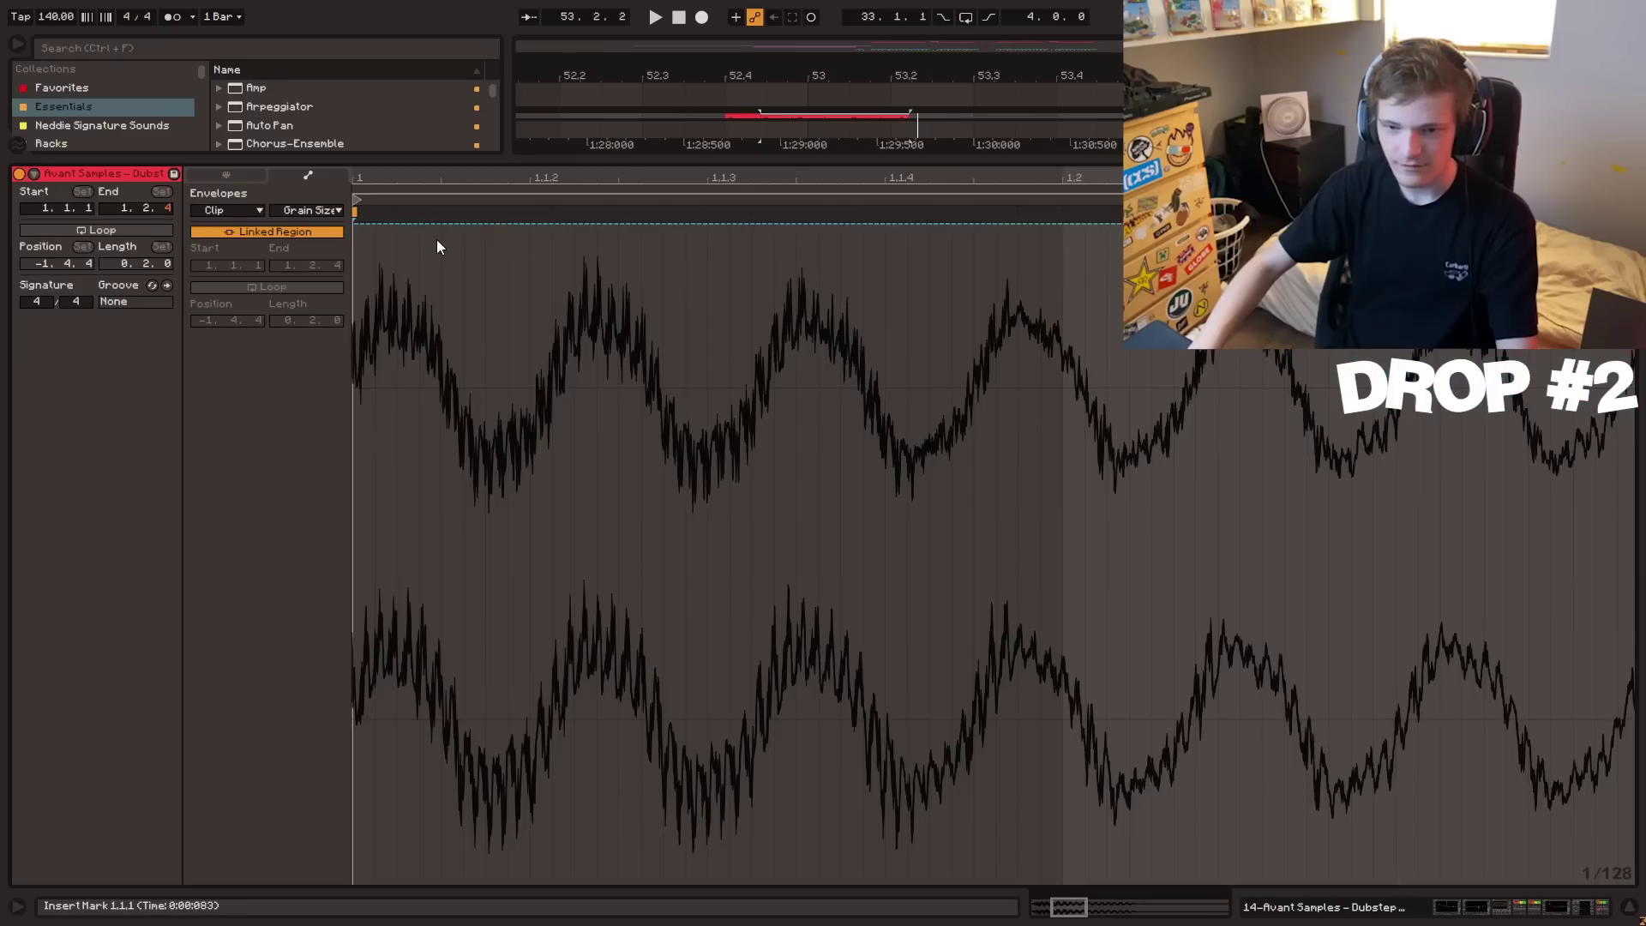
key("ctrl+a")
left_click_drag(677, 235, 677, 473)
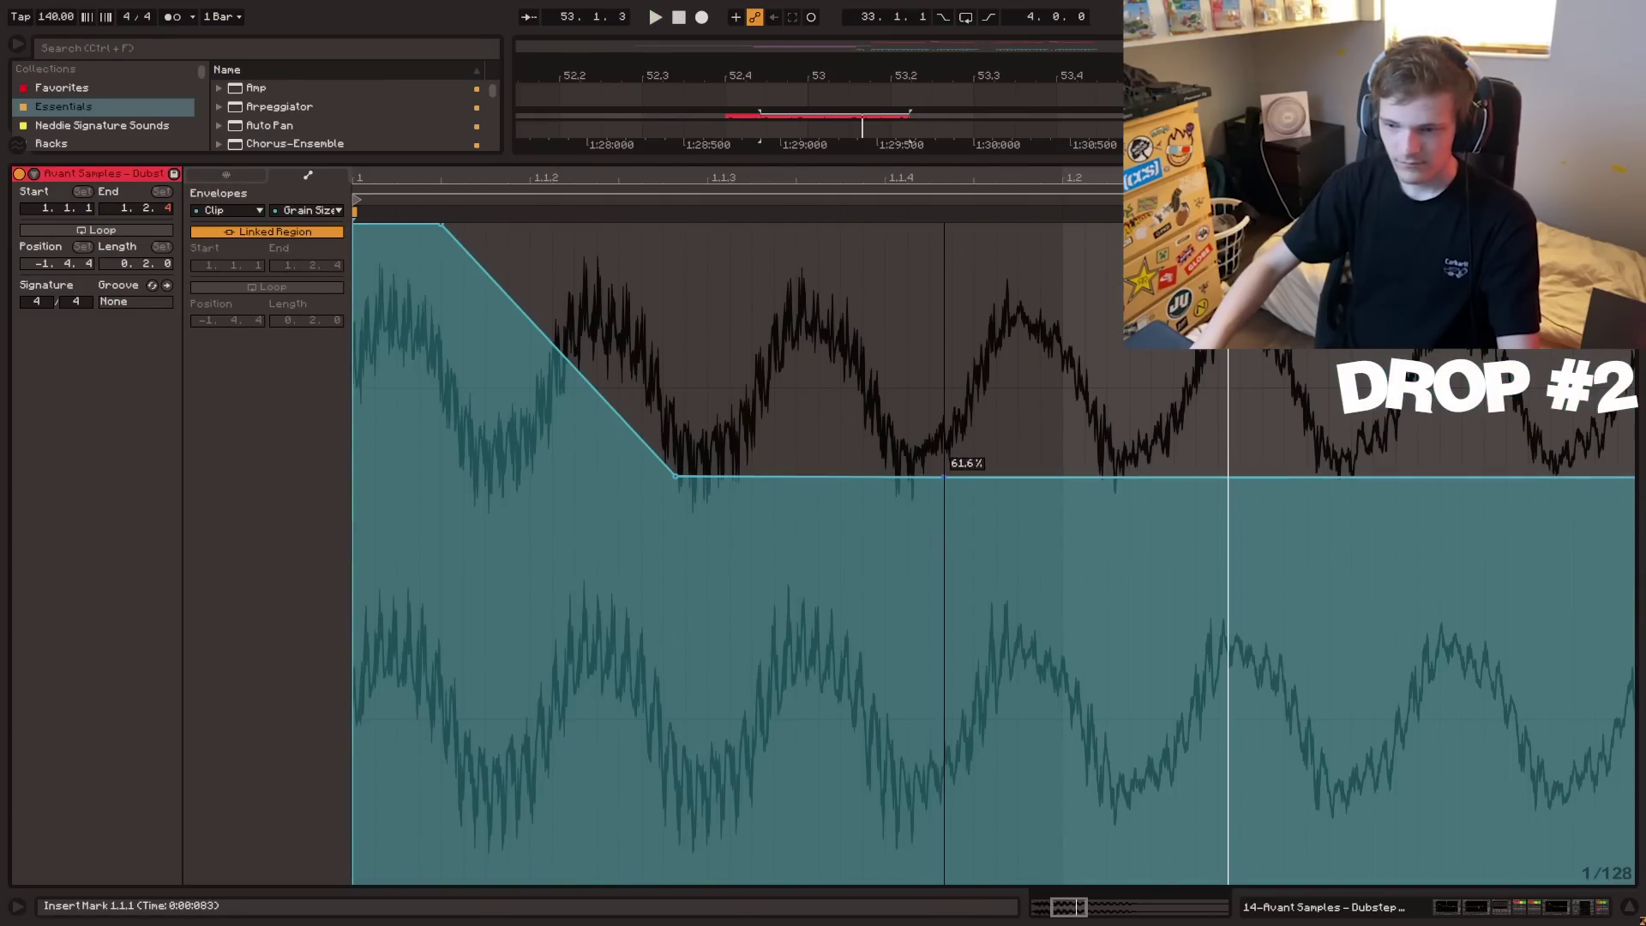
left_click_drag(964, 471, 1018, 254)
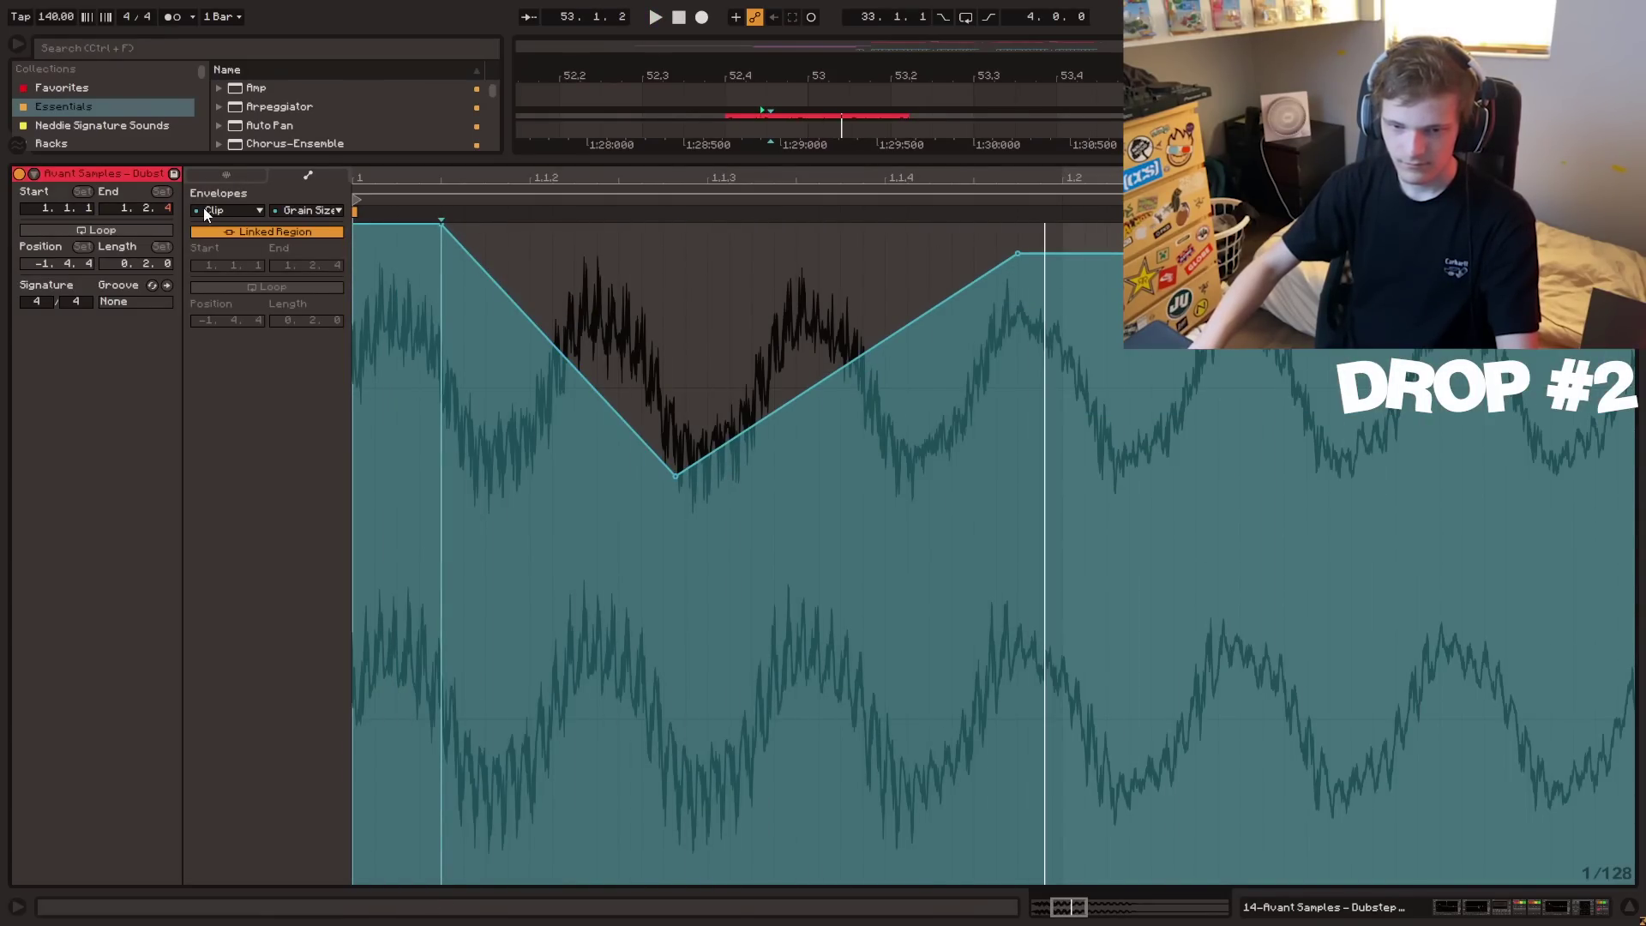
left_click(226, 175)
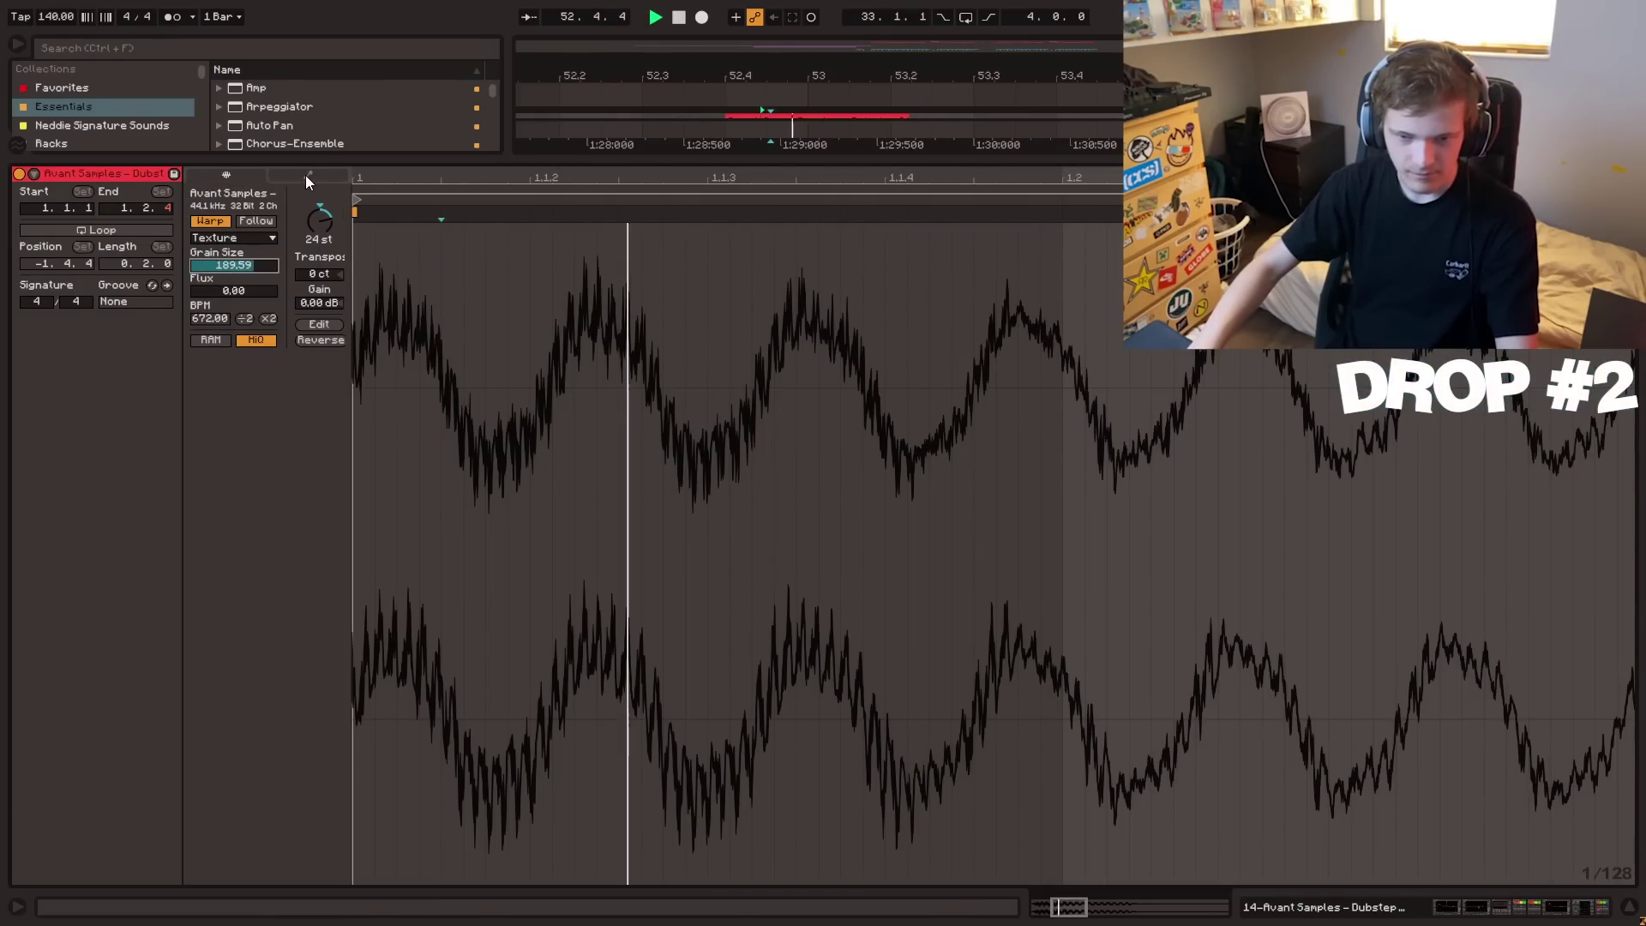
- Pull the start of the Grain Size envelope down near its minimum and audition the Avant Samples clip
left_click(307, 175)
key("space")
left_click_drag(443, 228, 466, 868)
left_click(442, 225)
key("space")
key("space")
key("space")
key("space")
left_click(227, 175)
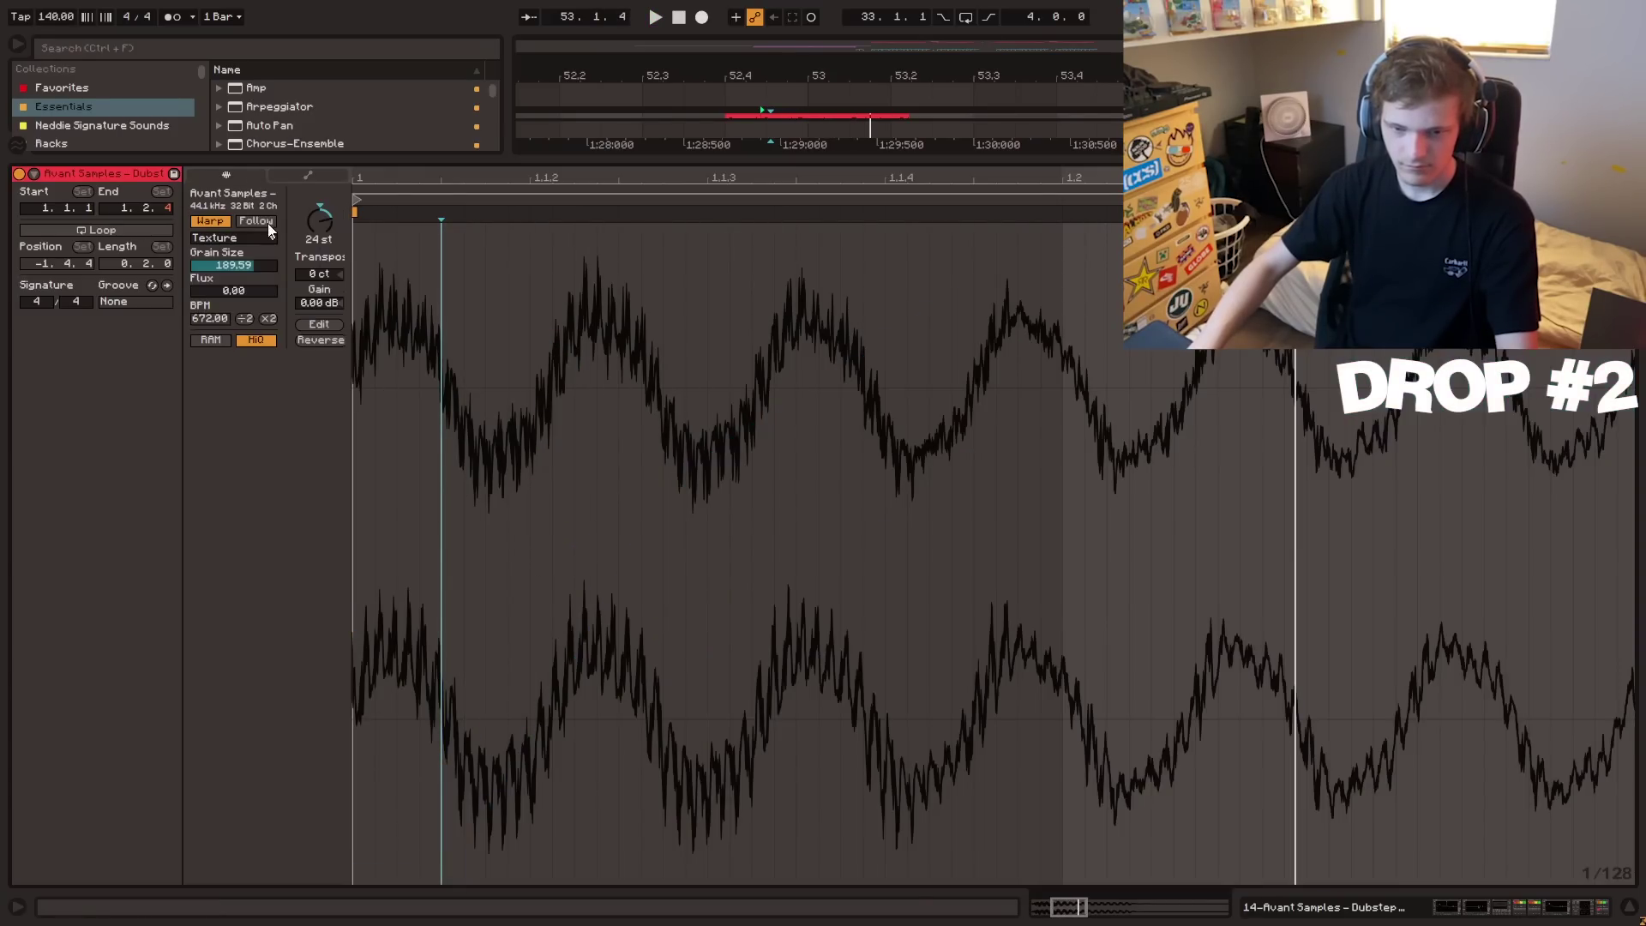
- Set the Avant Samples clip's Texture Grain Size to 34.62 and play it back
left_click_drag(255, 266, 256, 309)
key("space")
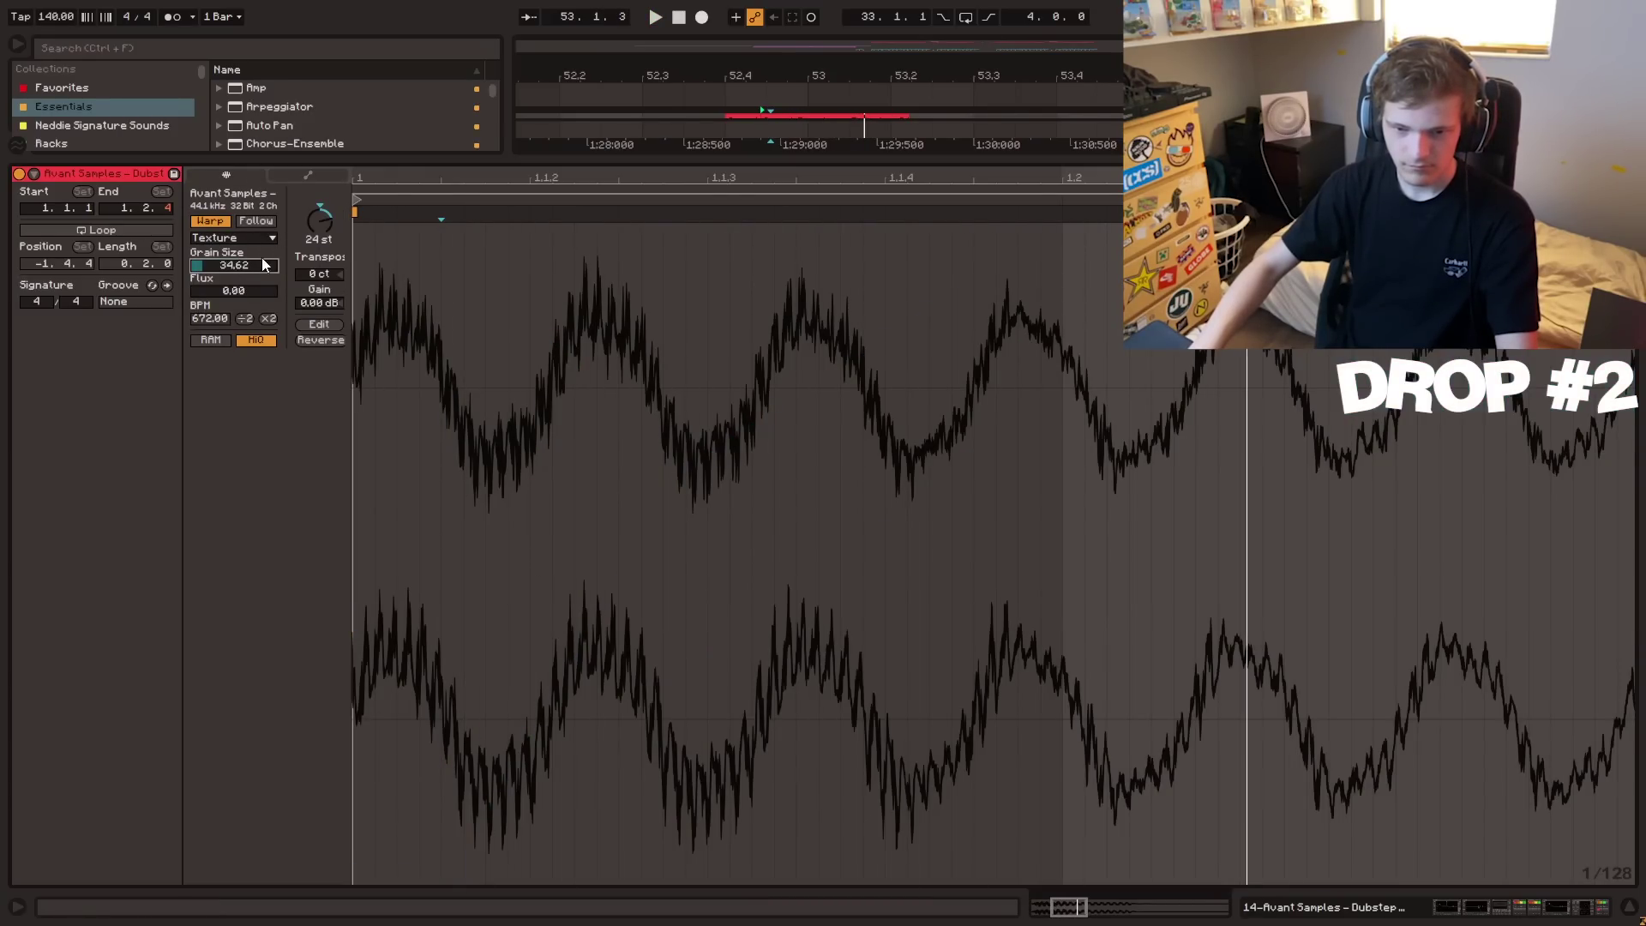
key("space")
- Remove the last Grain Size envelope breakpoint and lower the middle one to 19.4%
left_click(309, 176)
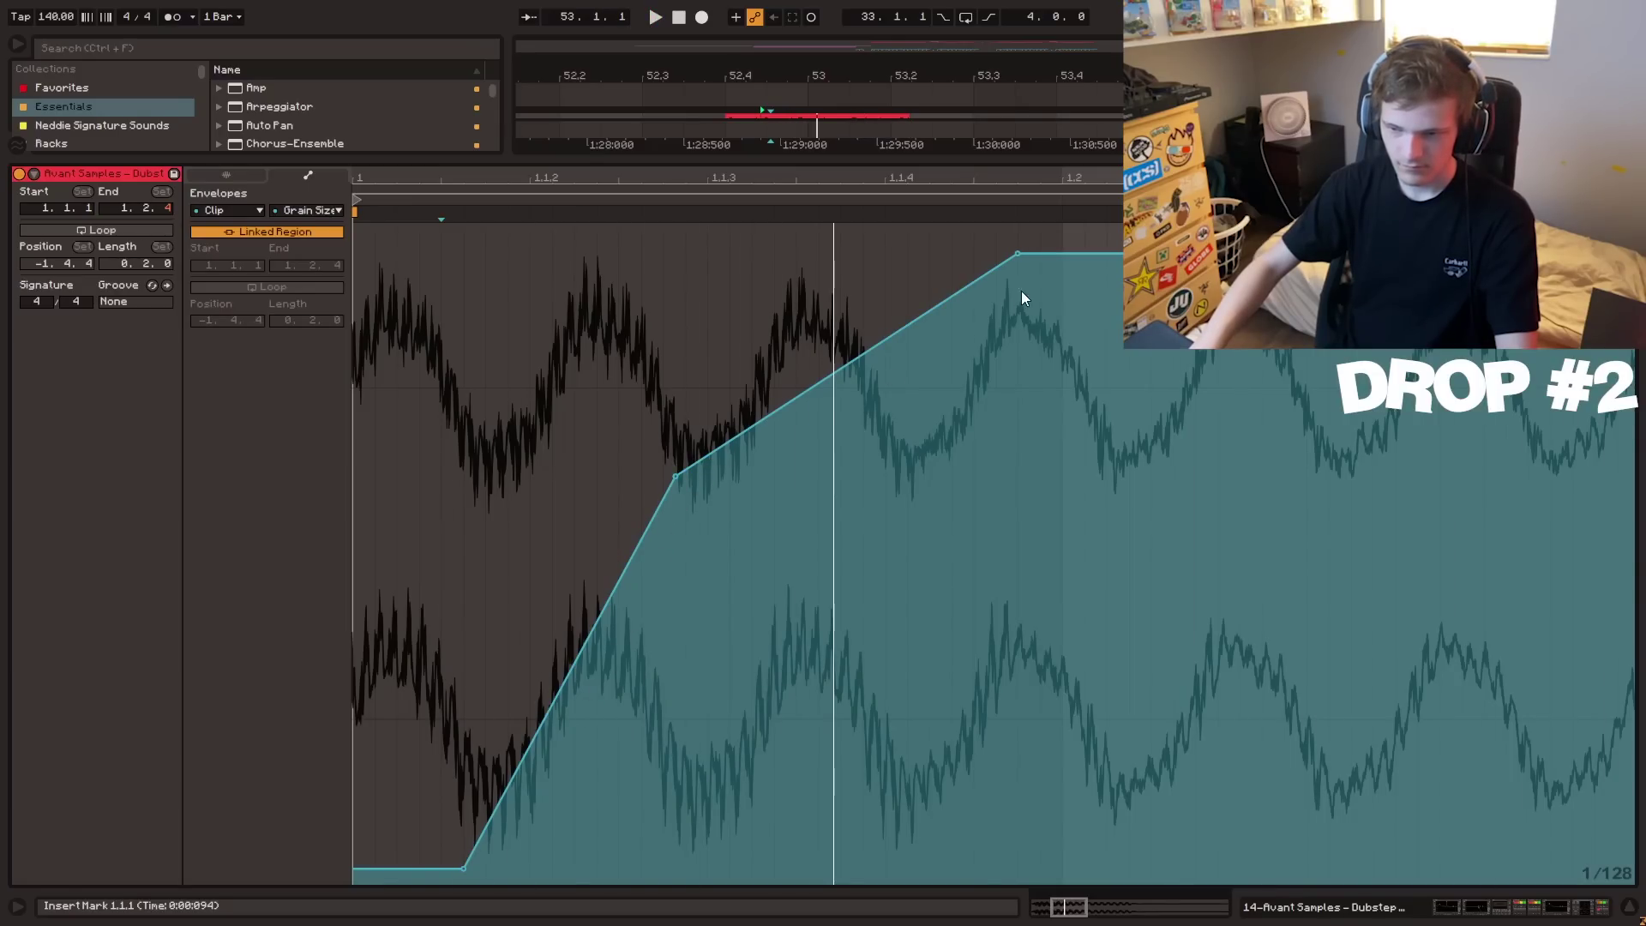
key("space")
double_click(1017, 255)
left_click_drag(677, 473, 641, 755)
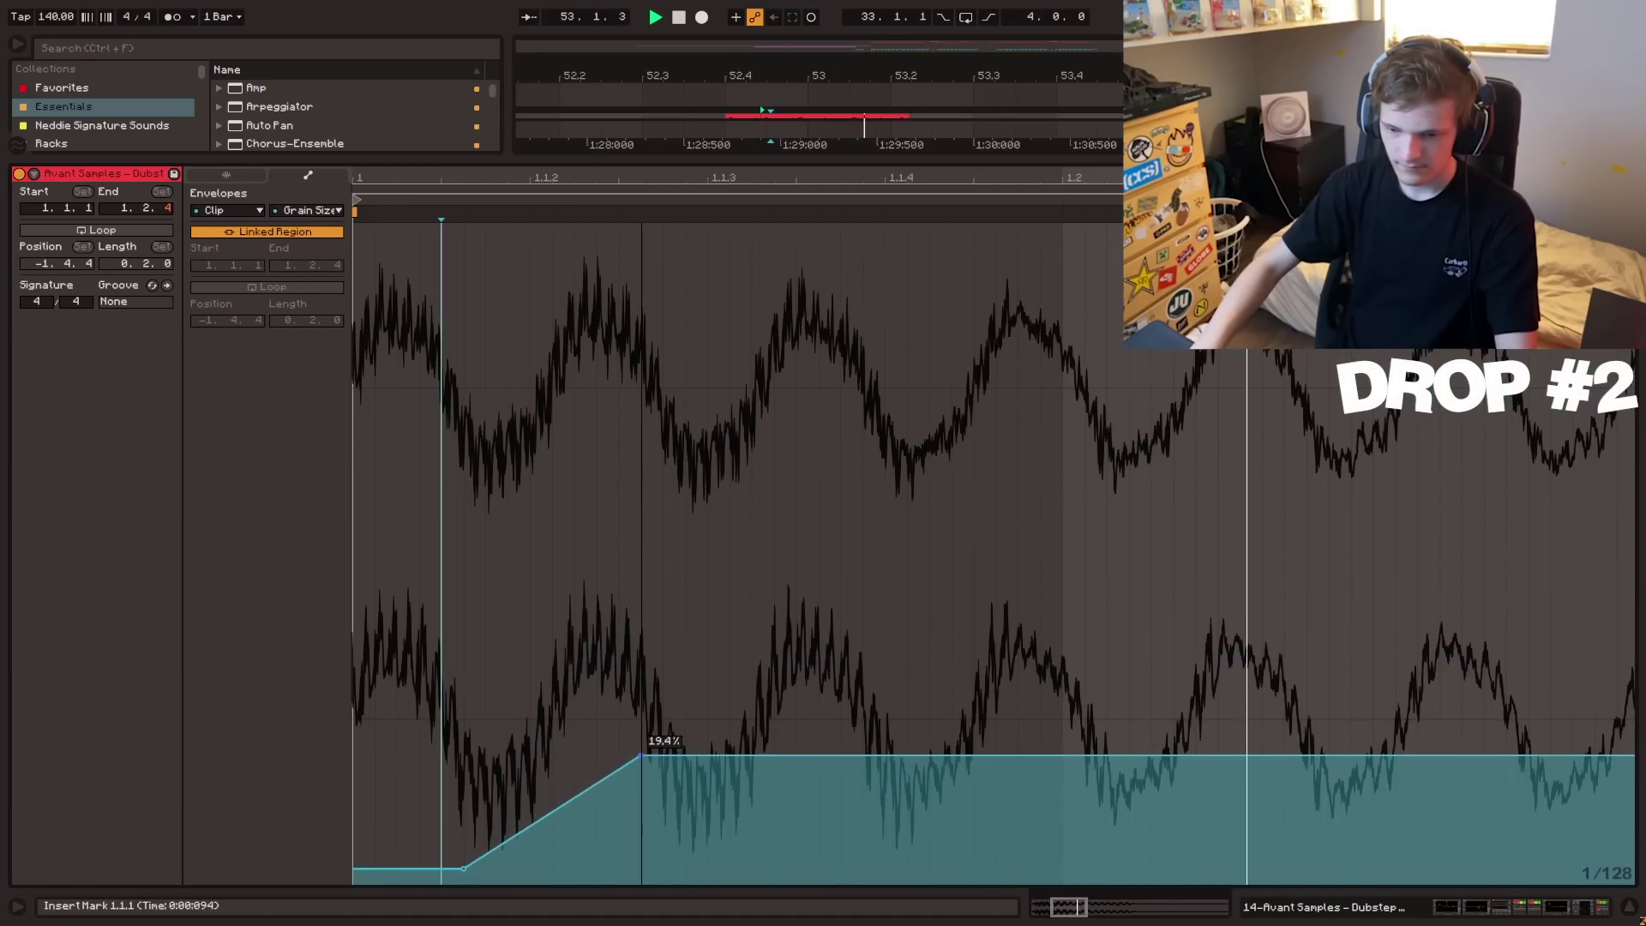
left_click(227, 174)
key("space")
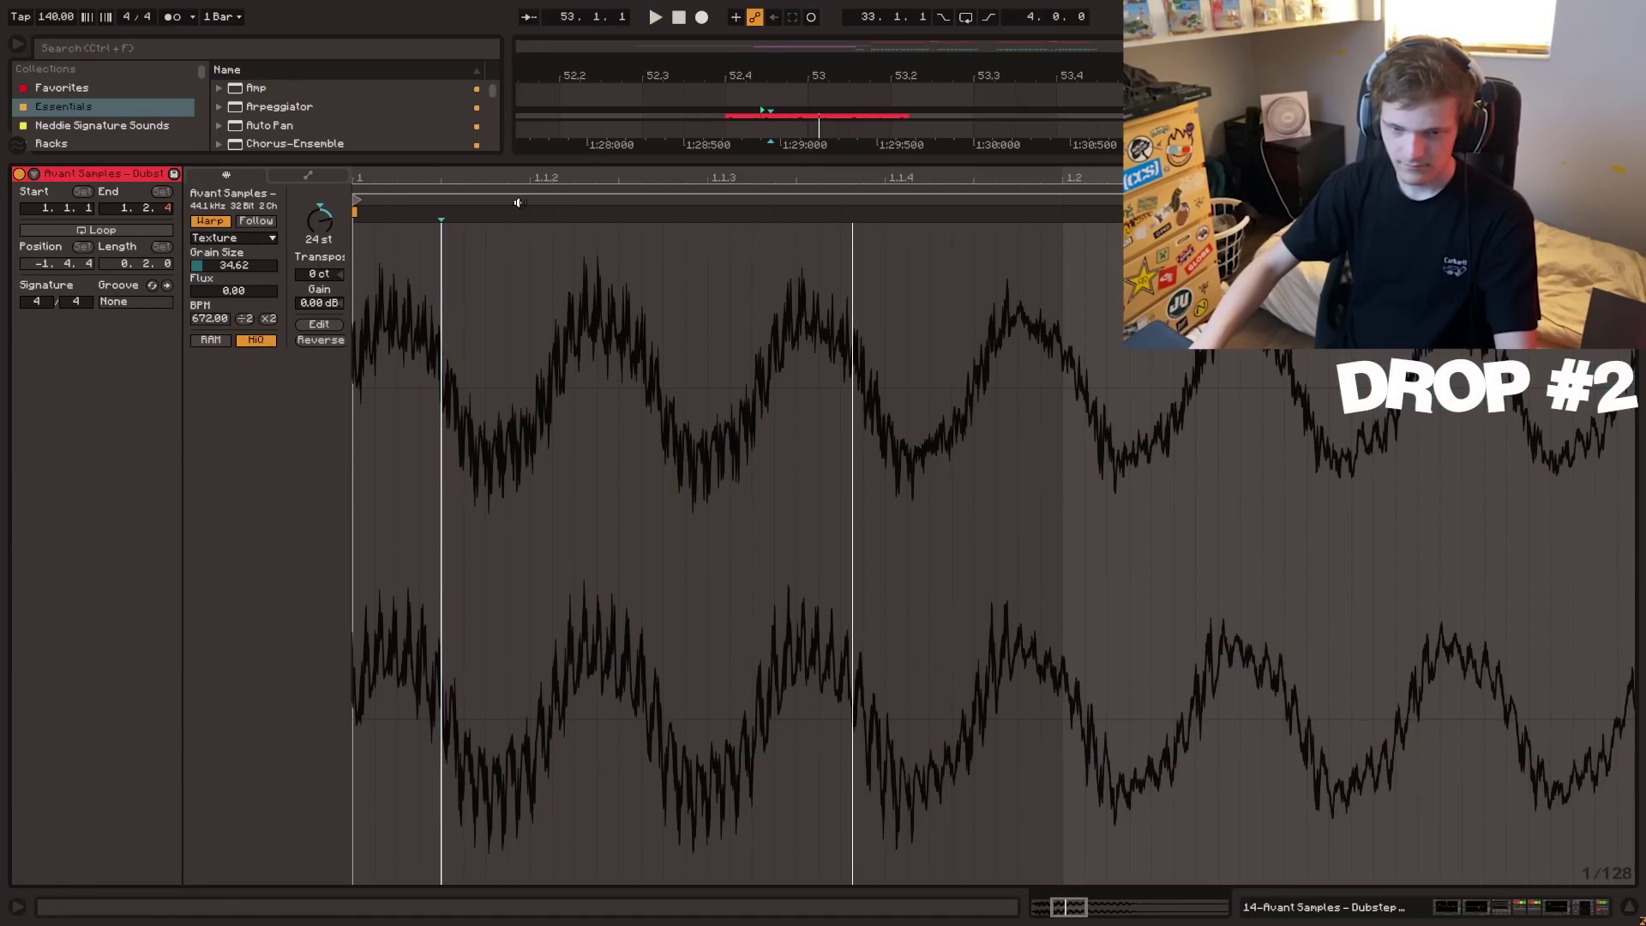
- Close the clip's detail view and play the Avant Samples clips from bar 52.4
key("ctrl+alt+l")
scroll(777, 189, "up", 3)
left_click_drag(909, 287, 722, 278)
key("space")
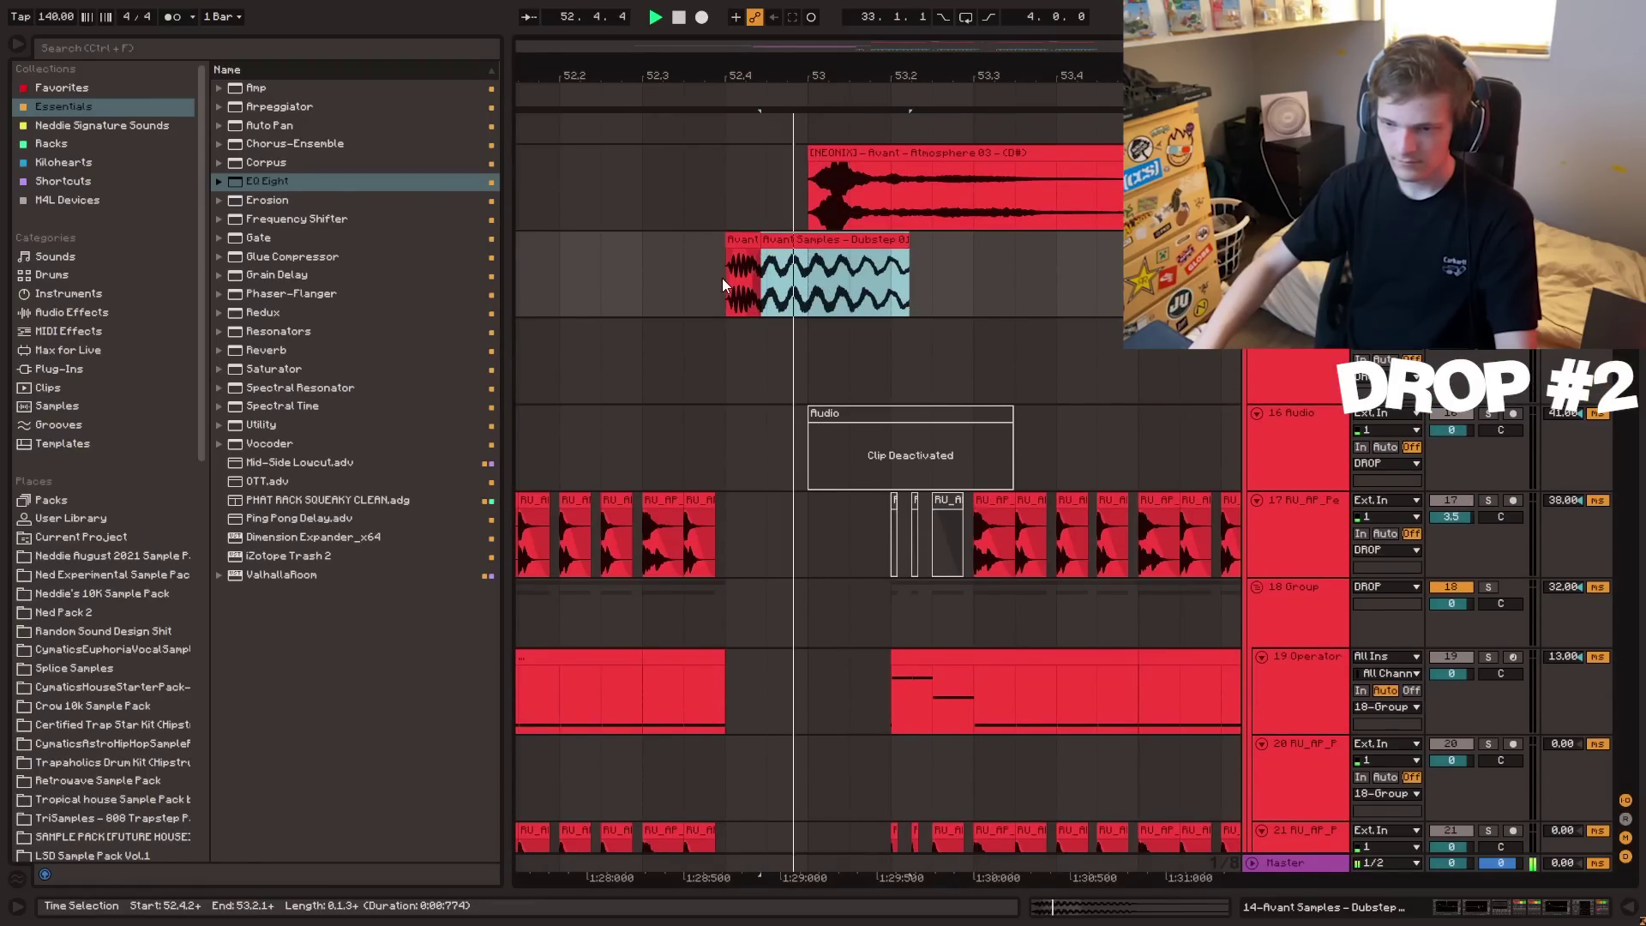
left_click(722, 278)
scroll(805, 353, "up", 2)
key("space")
key("space")
- Split the textured Avant Samples clip at bar 53 and play the result from 52.4
left_click_drag(806, 341, 835, 360)
left_click(731, 392)
key("space")
key("space")
key("space")
left_click(804, 379)
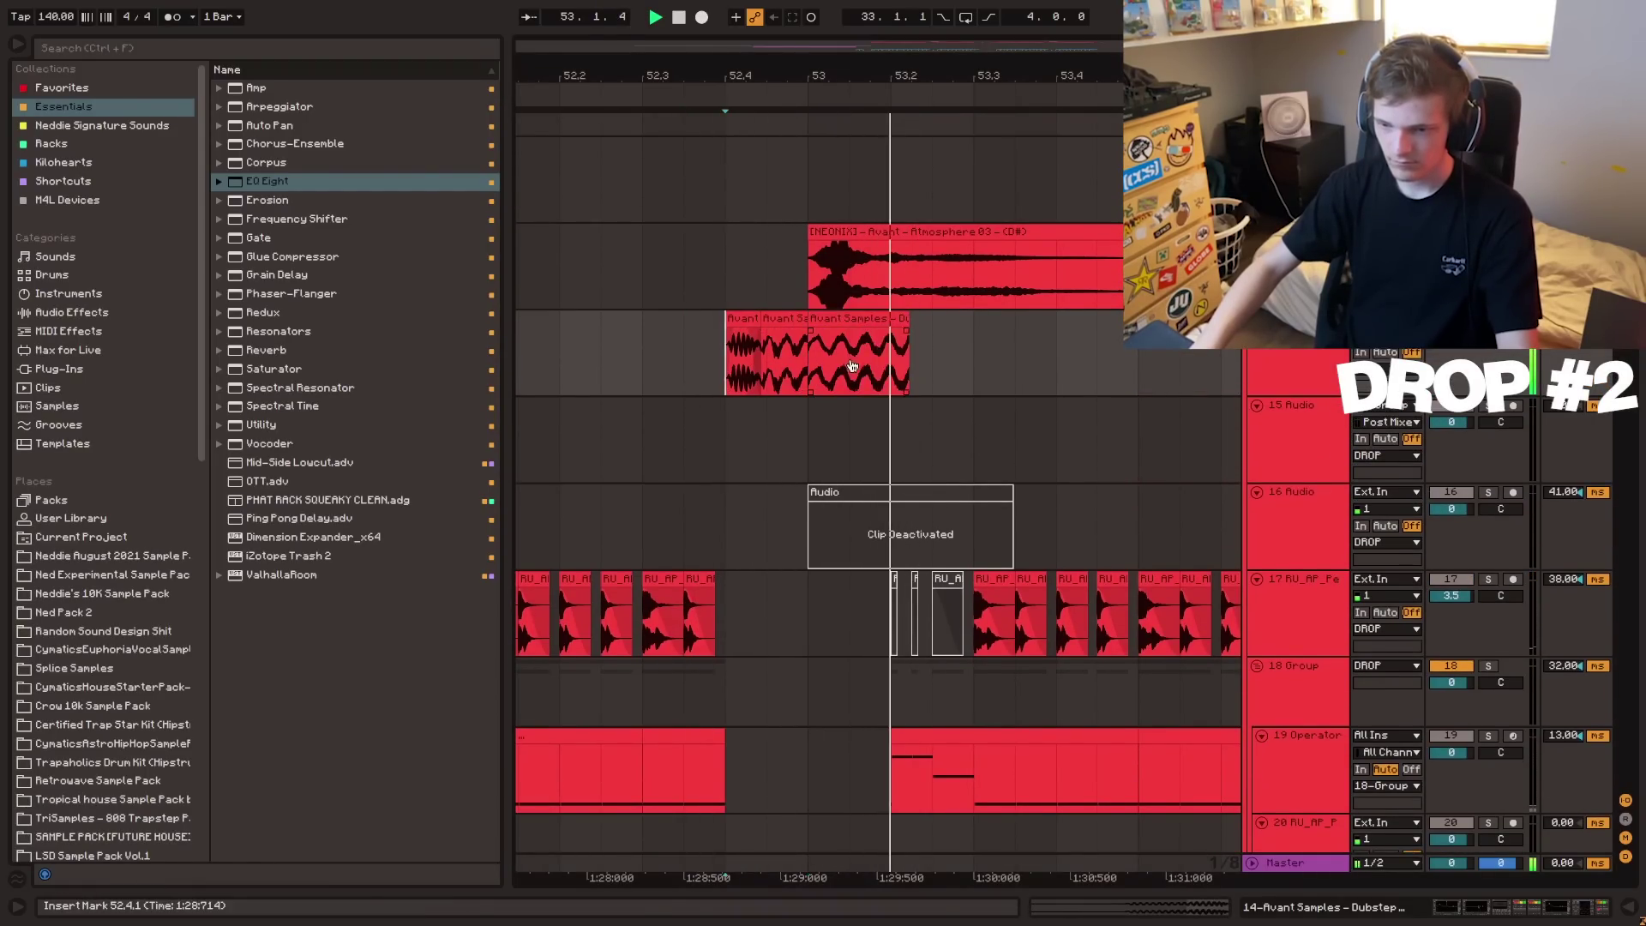
key("ctrl+e")
key("space")
key("space")
left_click(714, 367)
key("space")
key("space")
- Show the EQ Eight frequency automation on the Avant Samples track and play it from 52.4.3
left_click(1325, 369)
key("a")
left_click(1312, 337)
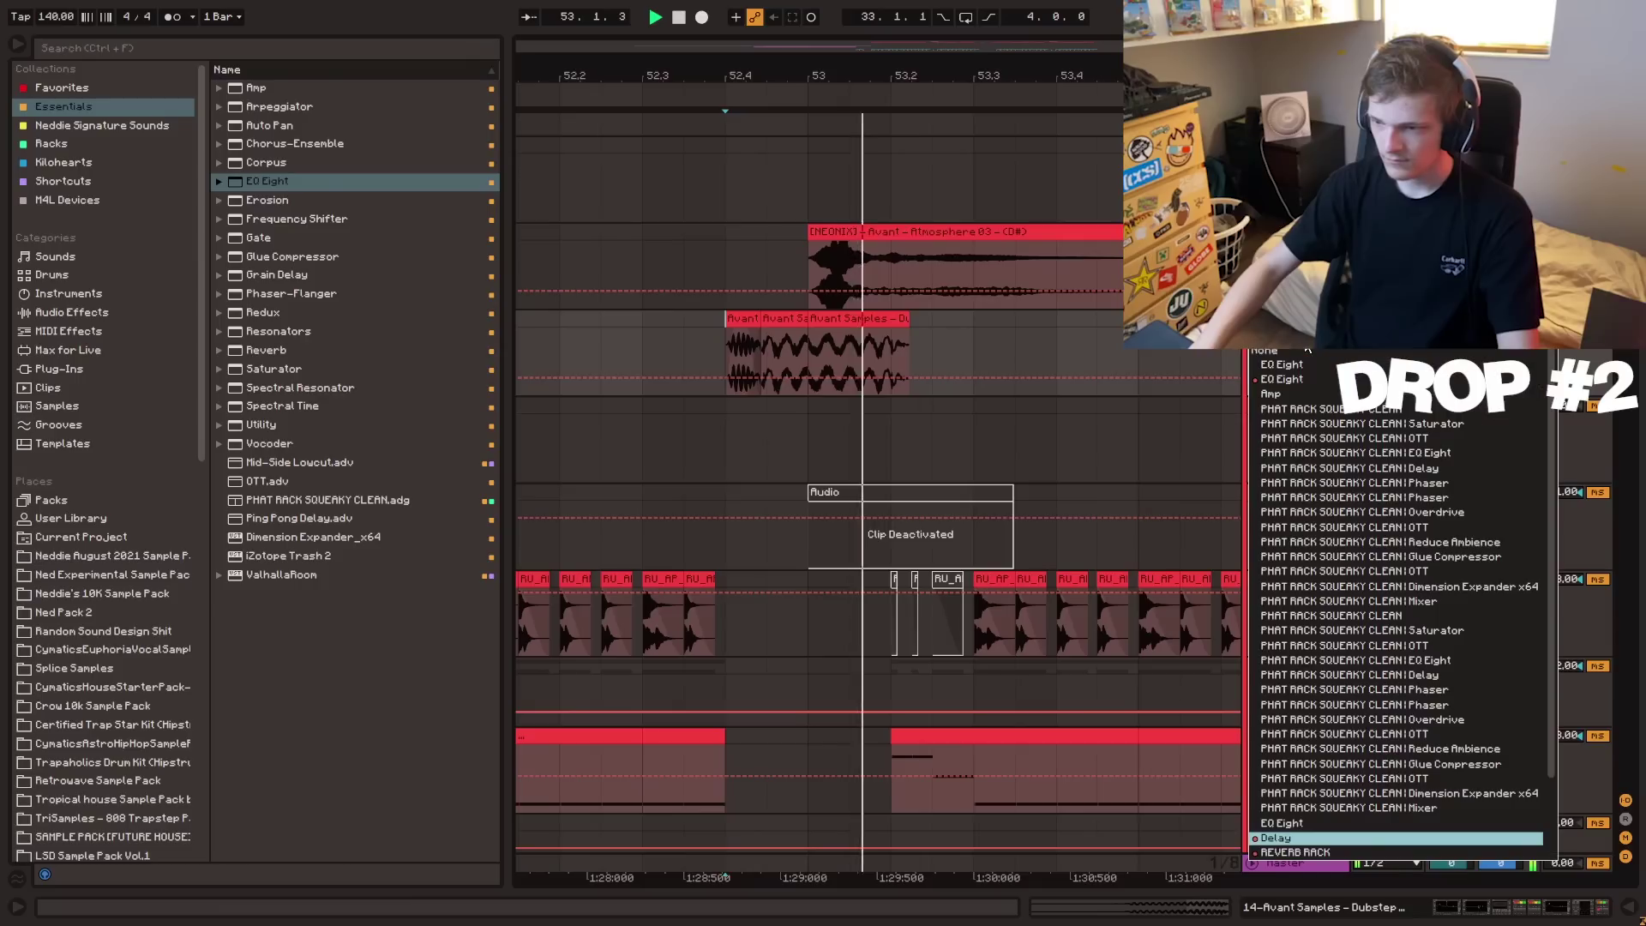
left_click(1282, 364)
left_click(764, 387)
key("space")
key("space")
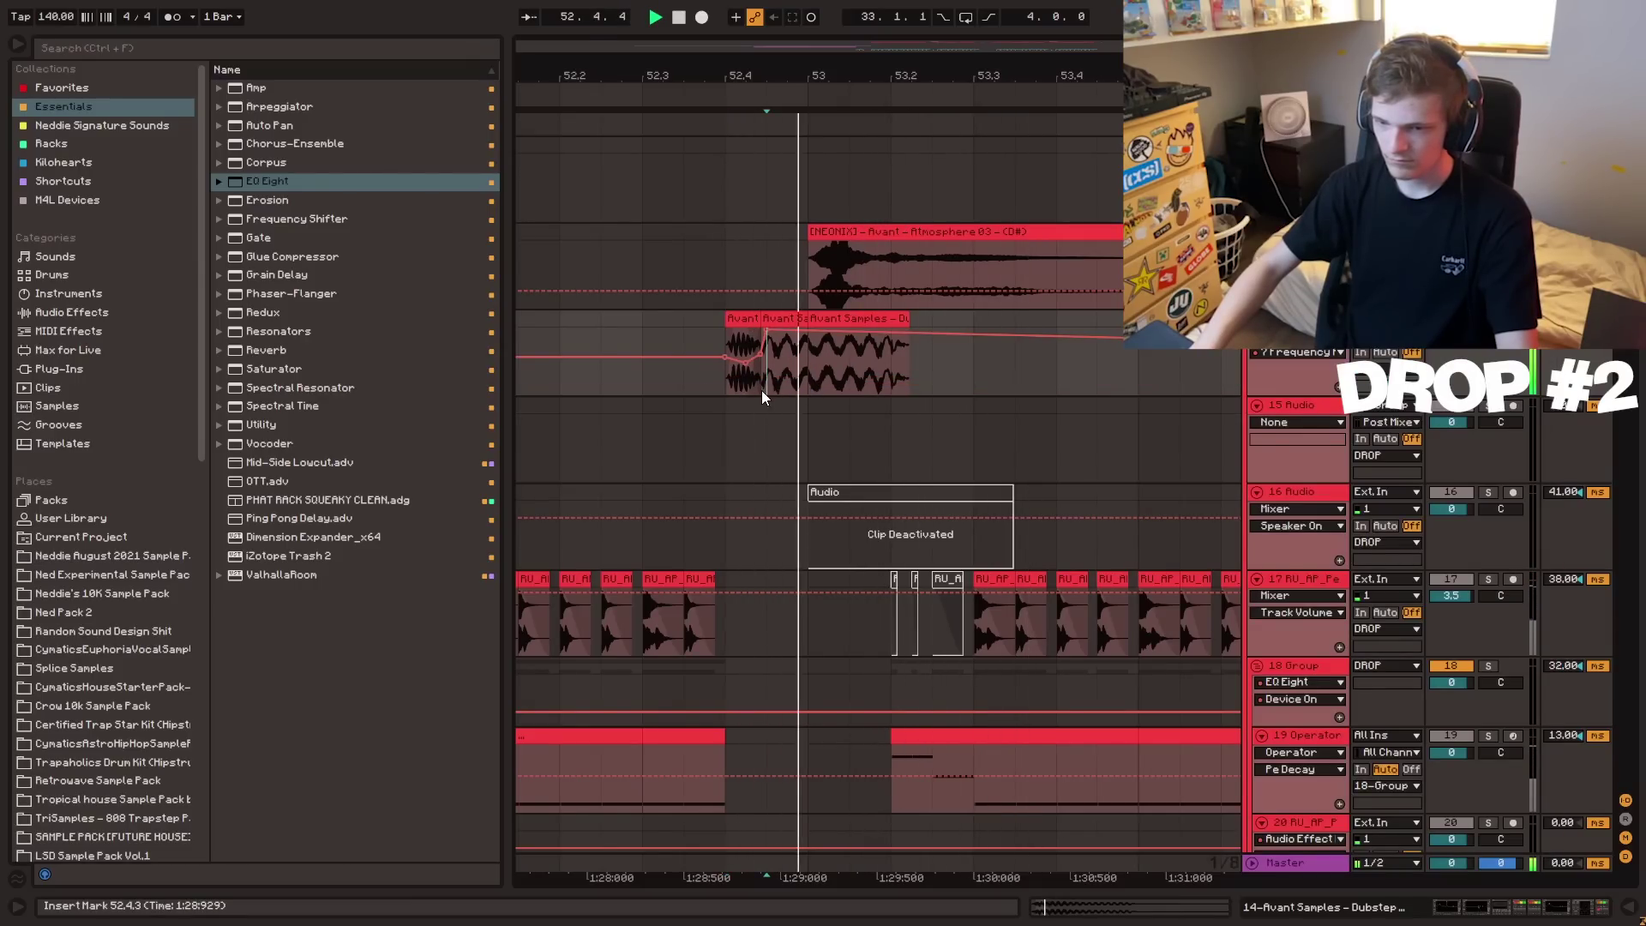
- Add a dip to the EQ Eight frequency automation between bars 53 and 53.2 and audition it
key("space")
key("space")
mouse_move(862, 333)
left_mouse_down()
mouse_move(818, 378)
mouse_move(890, 354)
mouse_move(875, 395)
left_mouse_up()
key("space")
key("space")
key("space")
key("a")
key("a")
key("space")
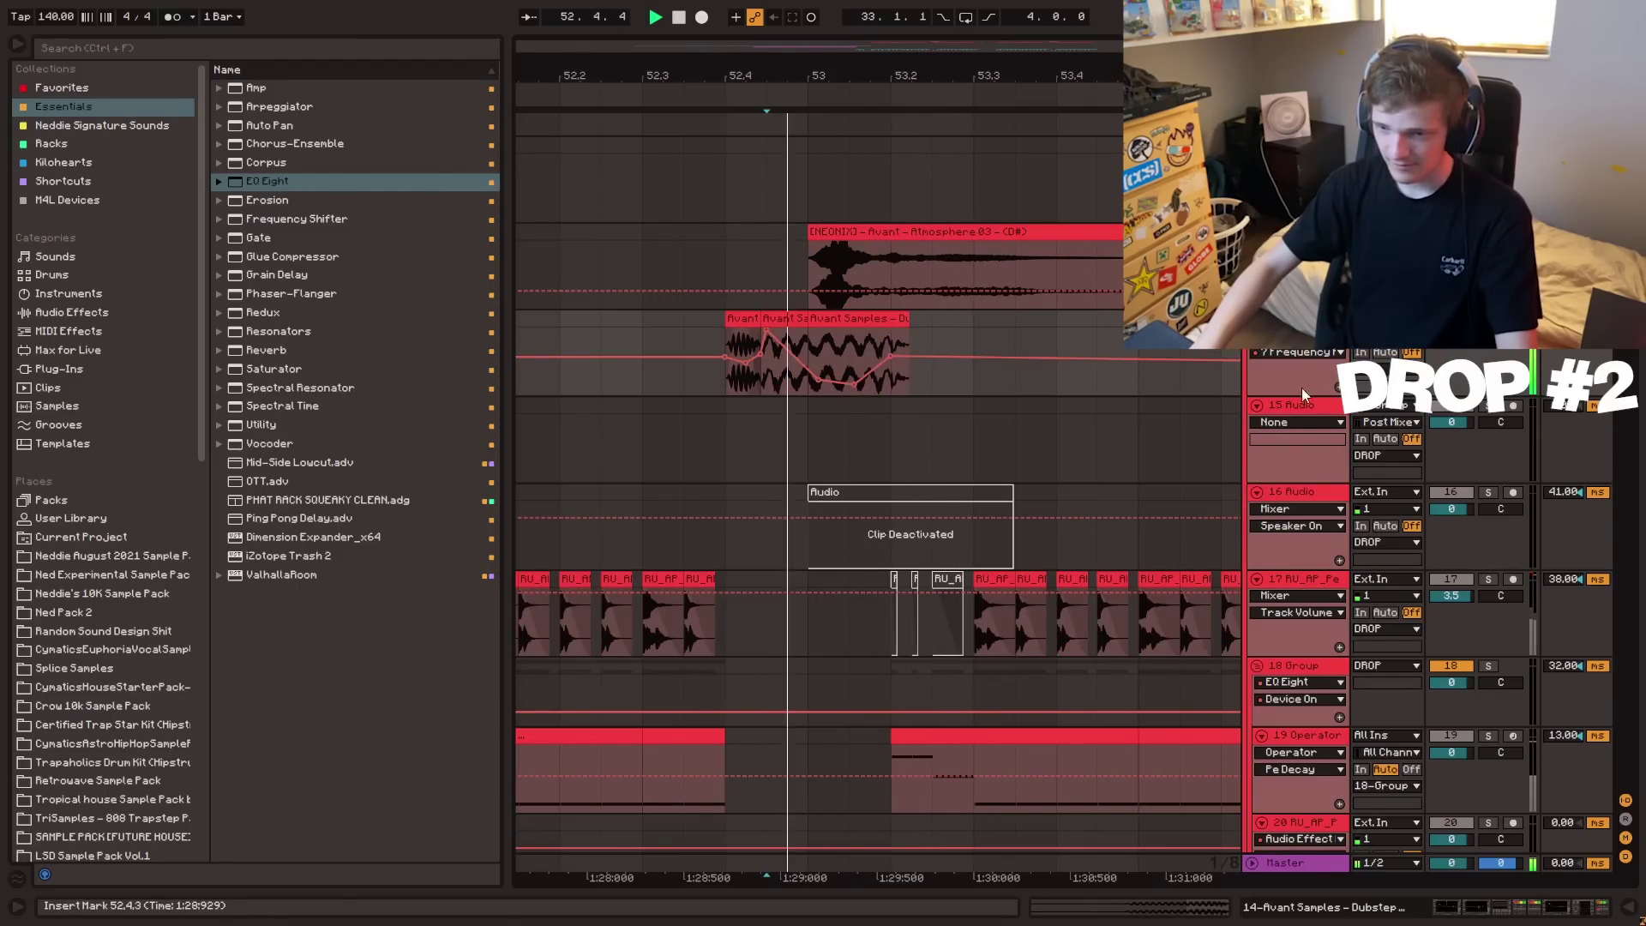
key("space")
- Show the Amp's Gain automation on the Avant Samples track and lower it between bars 53 and 53.2
key("a")
double_click(1302, 387)
scroll(349, 892, "up", 5)
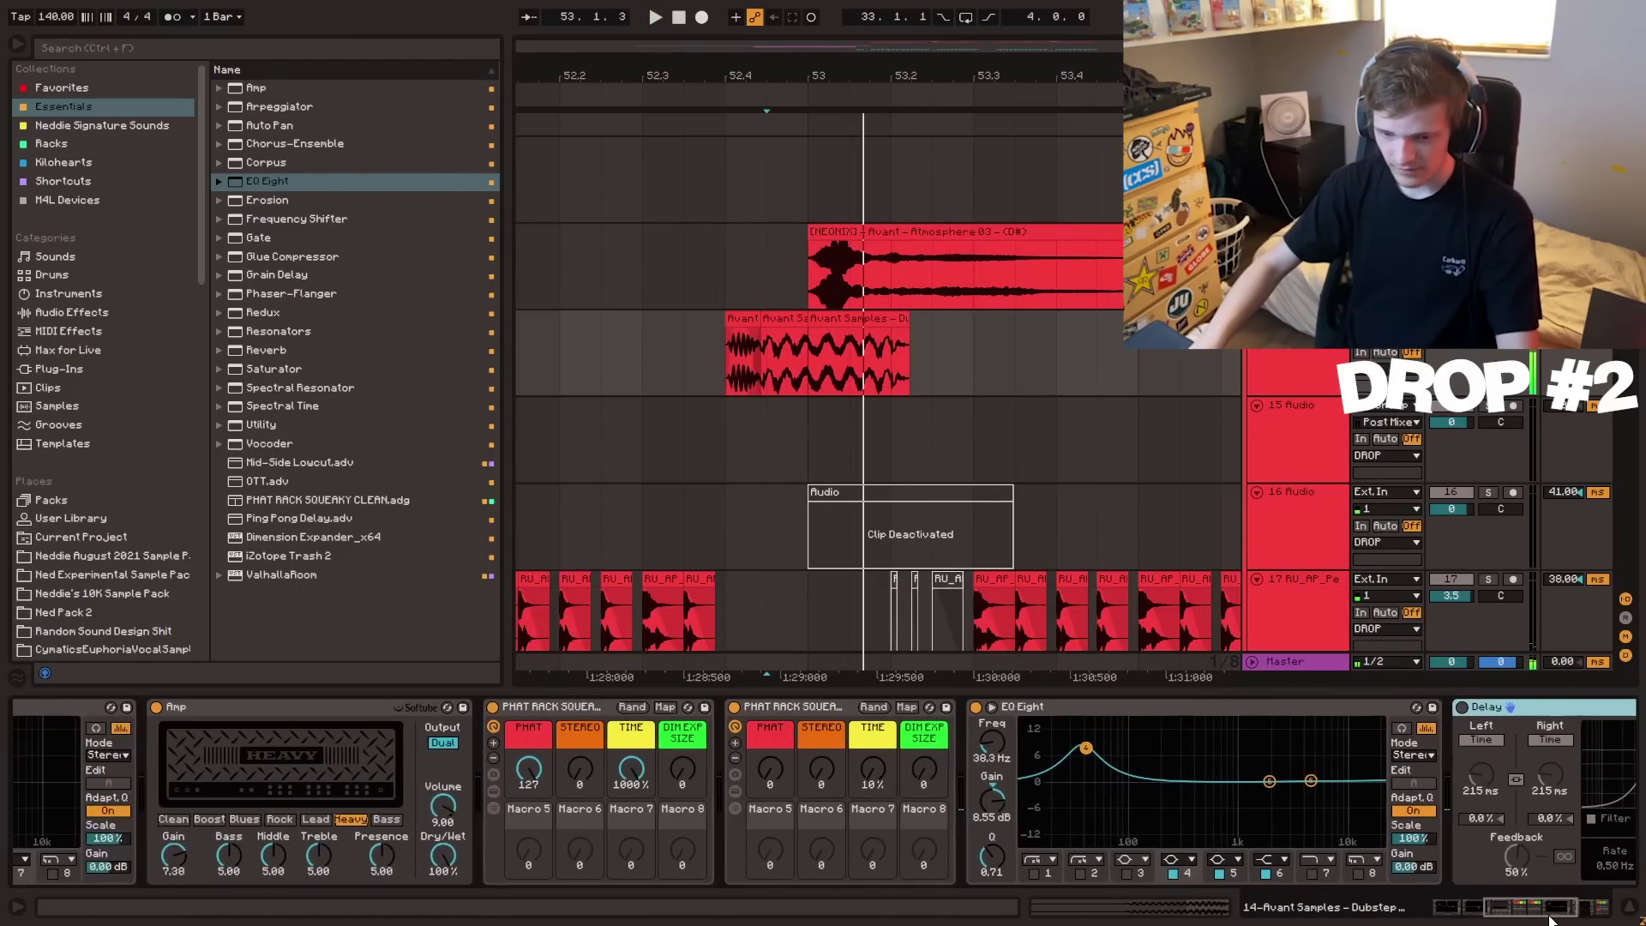
key("a")
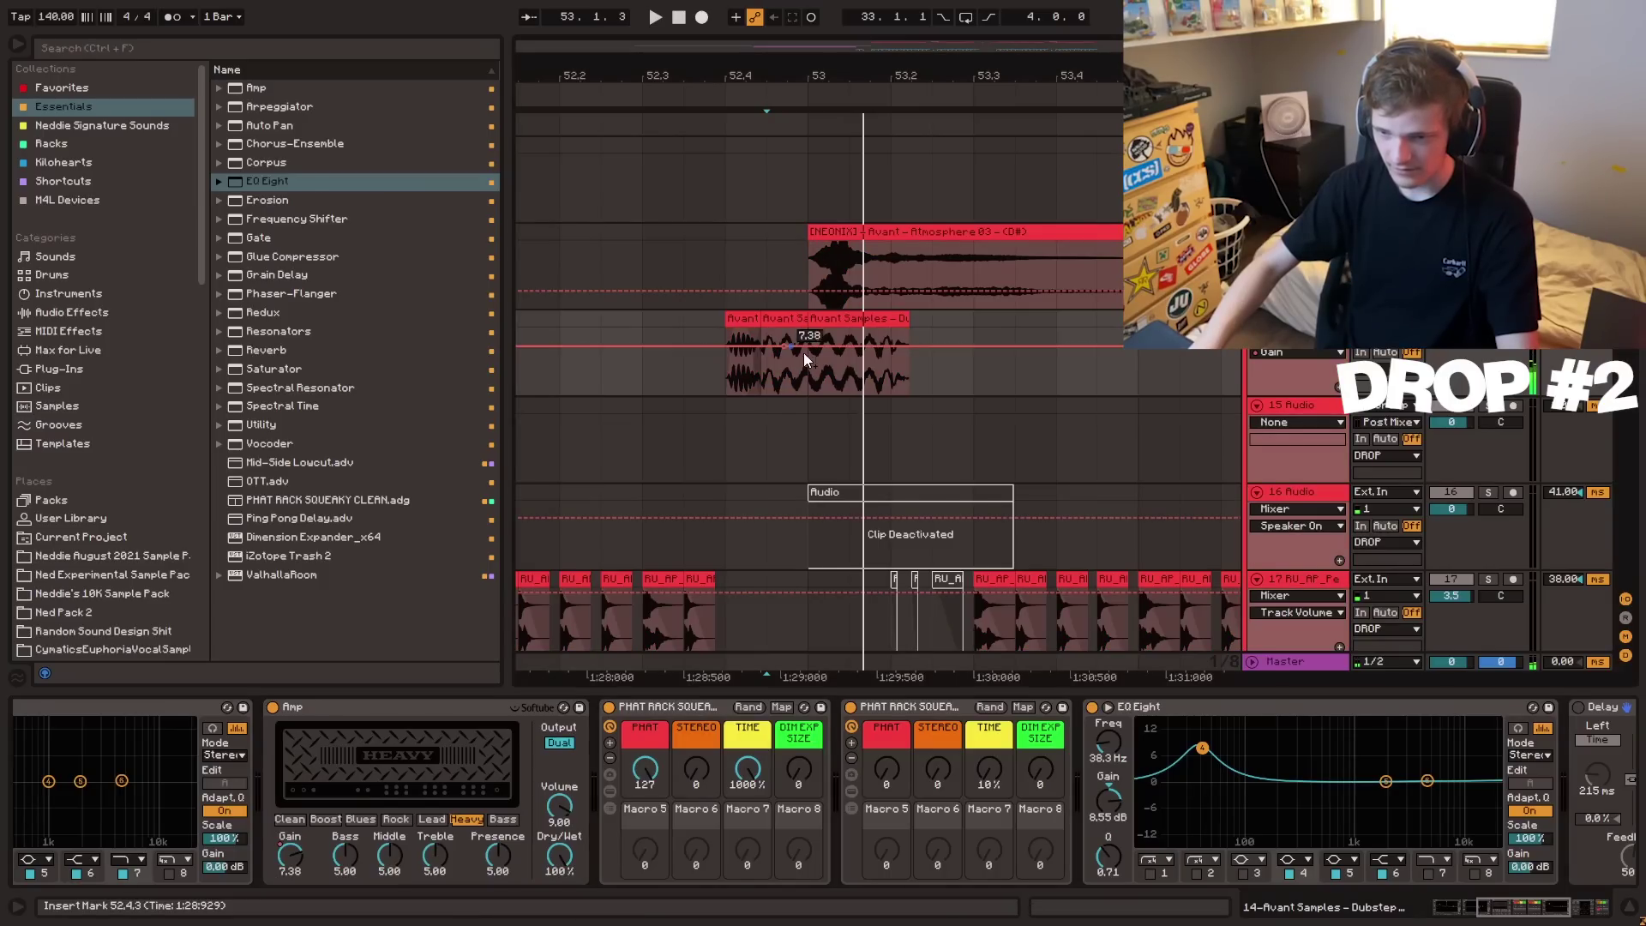
key("space")
mouse_move(807, 348)
left_mouse_down()
mouse_move(808, 378)
mouse_move(877, 393)
mouse_move(907, 361)
left_mouse_up()
key("space")
left_click(723, 387)
key("space")
key("space")
- Refine the Amp Gain dip before bar 53.2, hide the automation and play the transition from 52.2.3
left_click(859, 379)
key("space")
key("space")
key("space")
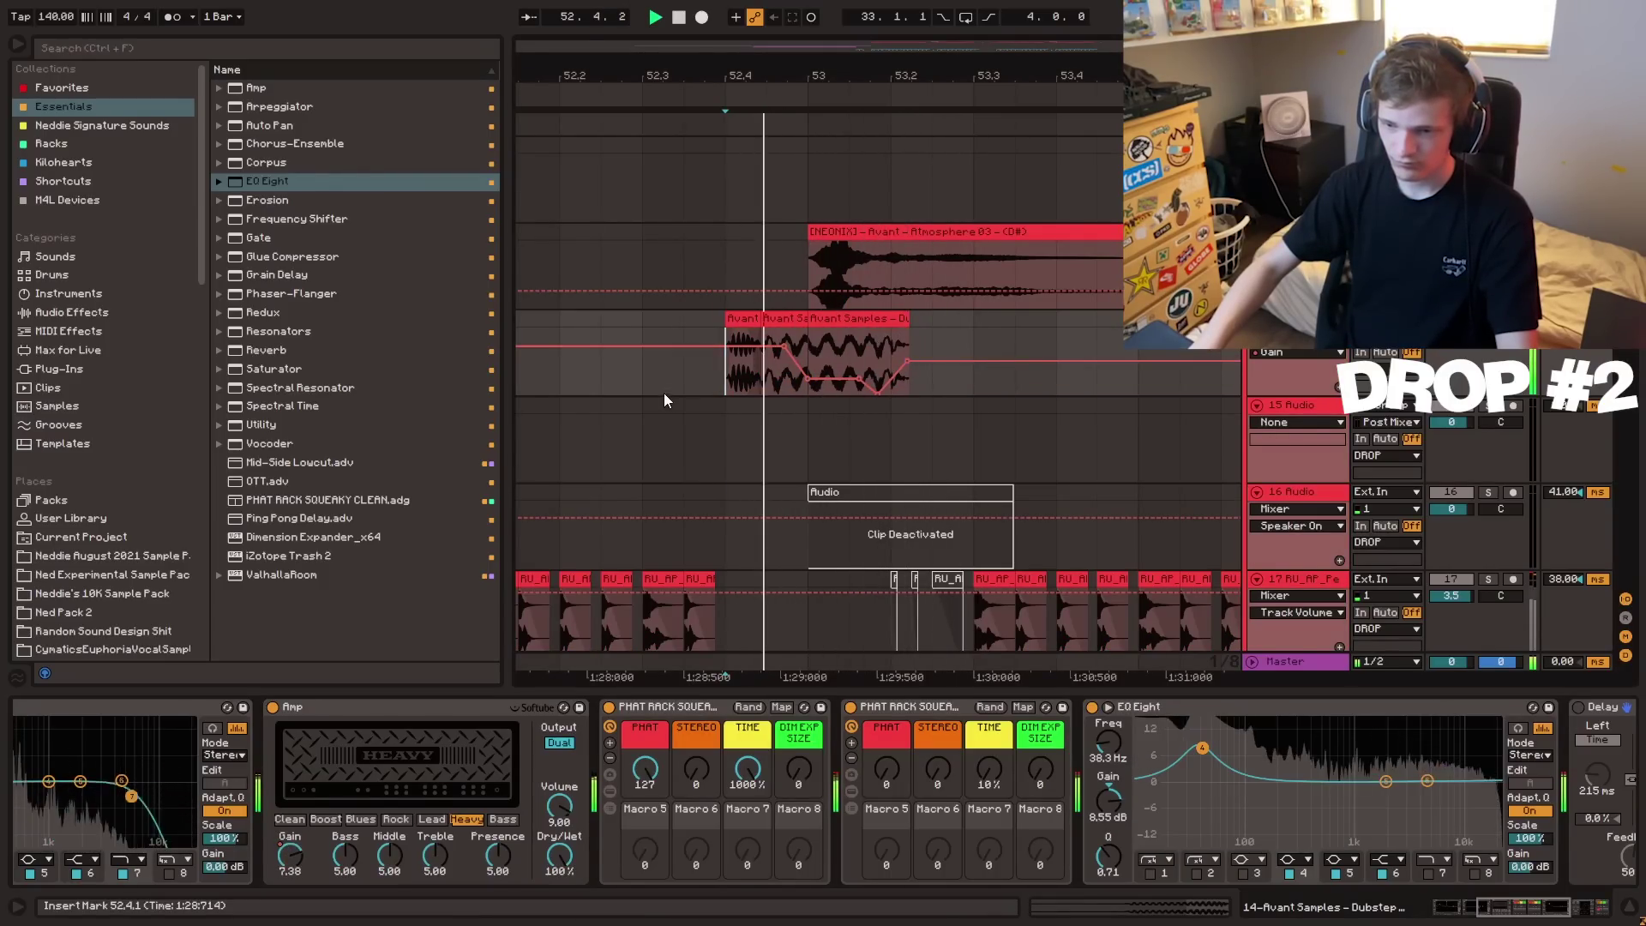
key("space")
key("space")
left_click(601, 368)
key("a")
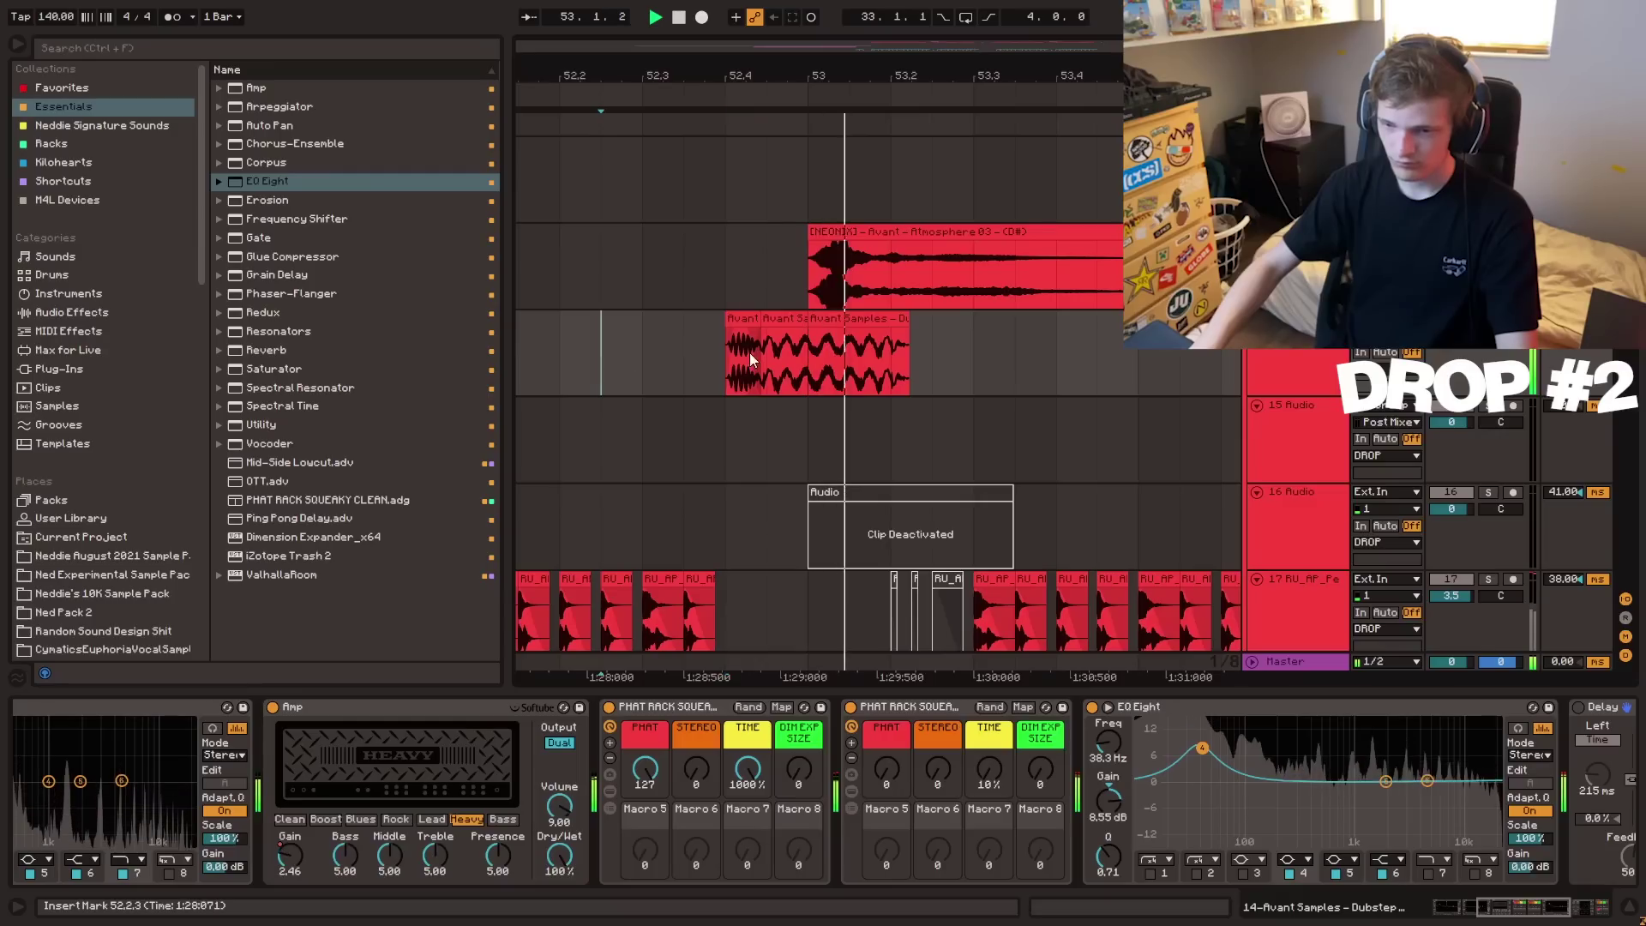
key("space")
key("space")
- Play back the second drop from bar 48.3 to check the Avant Samples fill in context
scroll(749, 360, "up", 2)
left_click_drag(744, 75, 914, 12)
key("space")
left_click(647, 432)
key("space")
left_click(689, 412)
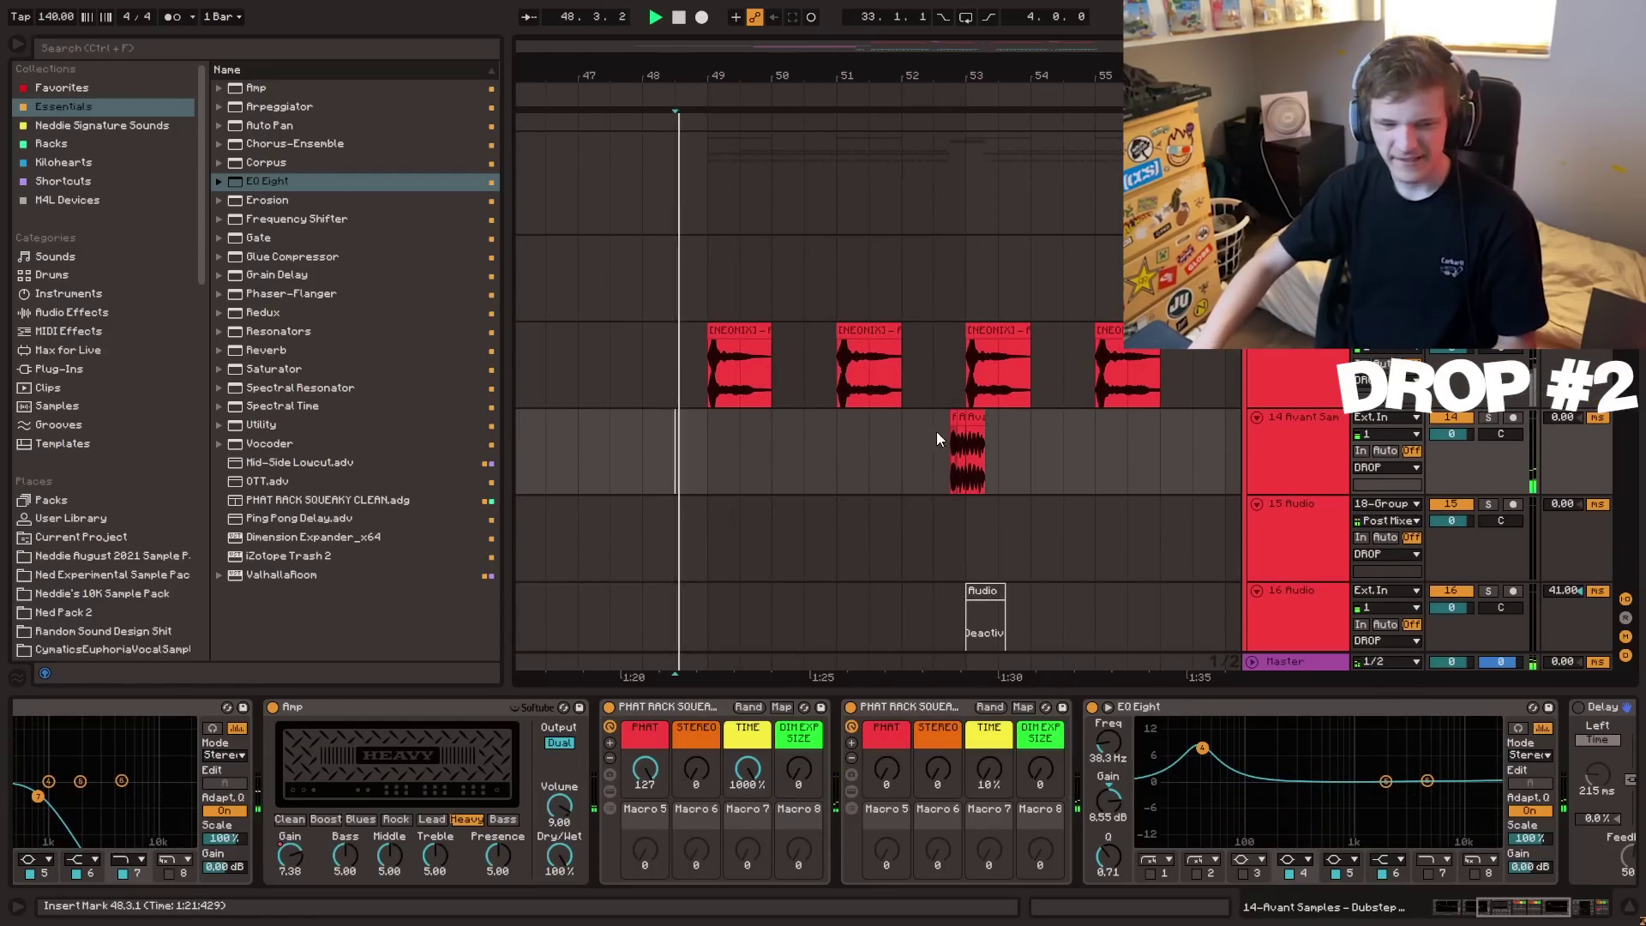
key("space")
scroll(1498, 790, "right", 5)
key("space")
key("space")
- Extend the start of the Operator clip back from bar 57.3 to bar 57 and play it
left_click_drag(735, 782, 768, 822)
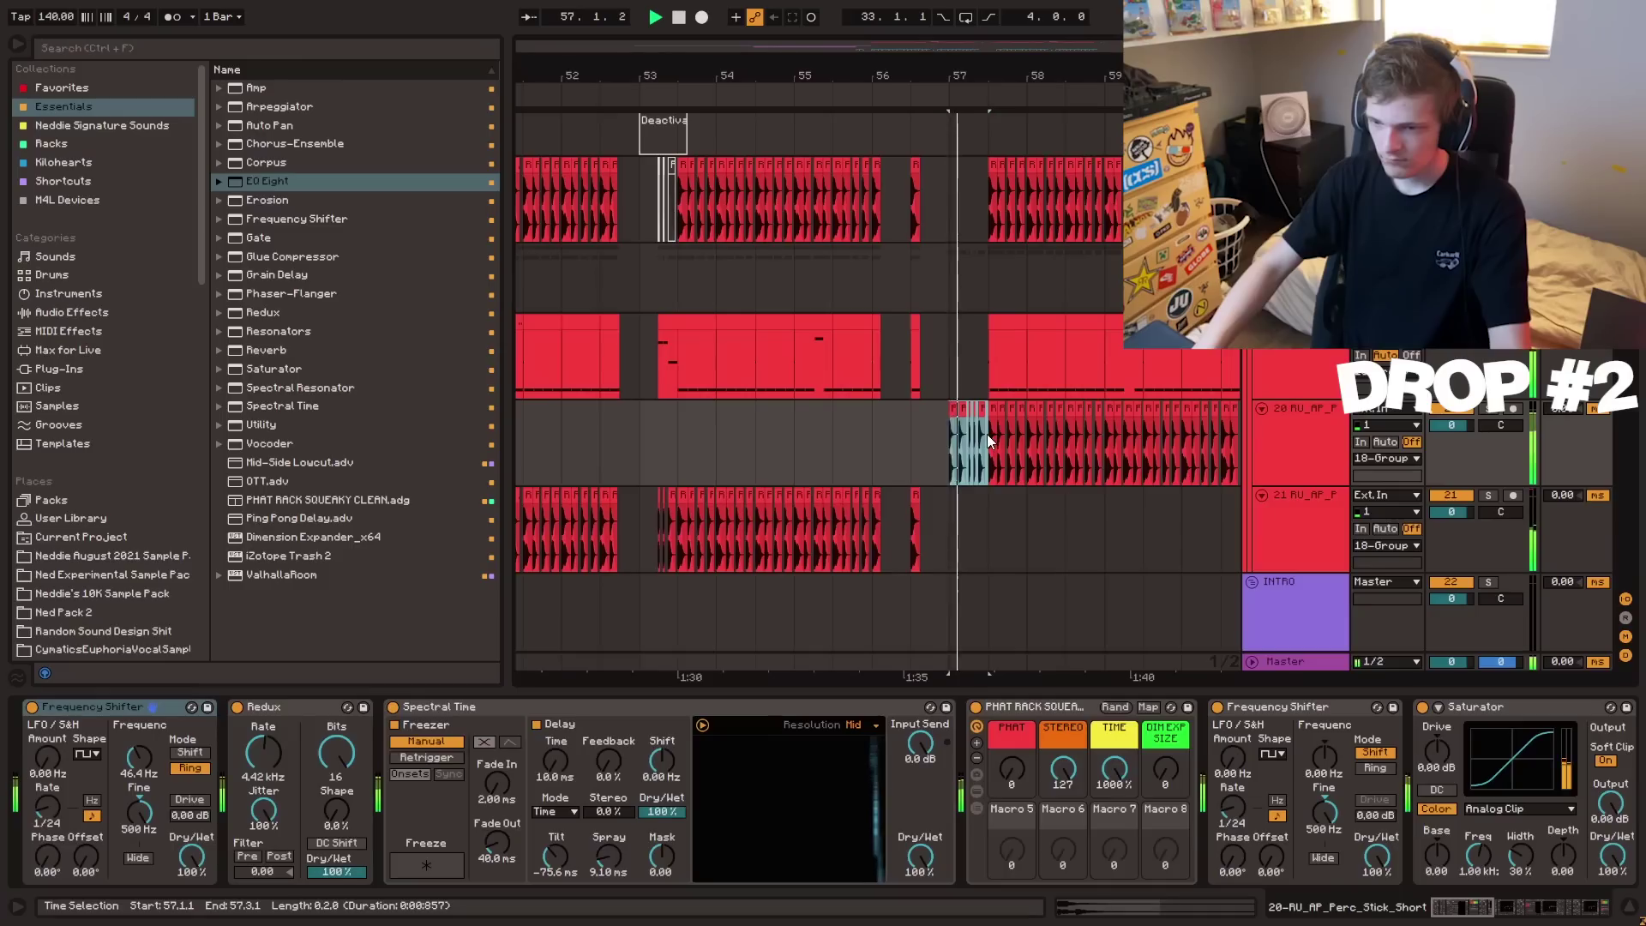
left_click_drag(997, 335, 952, 329)
left_click(999, 336)
left_click(960, 378)
key("space")
key("space")
- Check the automation of the Operator and percussion bass tracks and play the drop from bar 49
key("a")
scroll(961, 378, "down", 3)
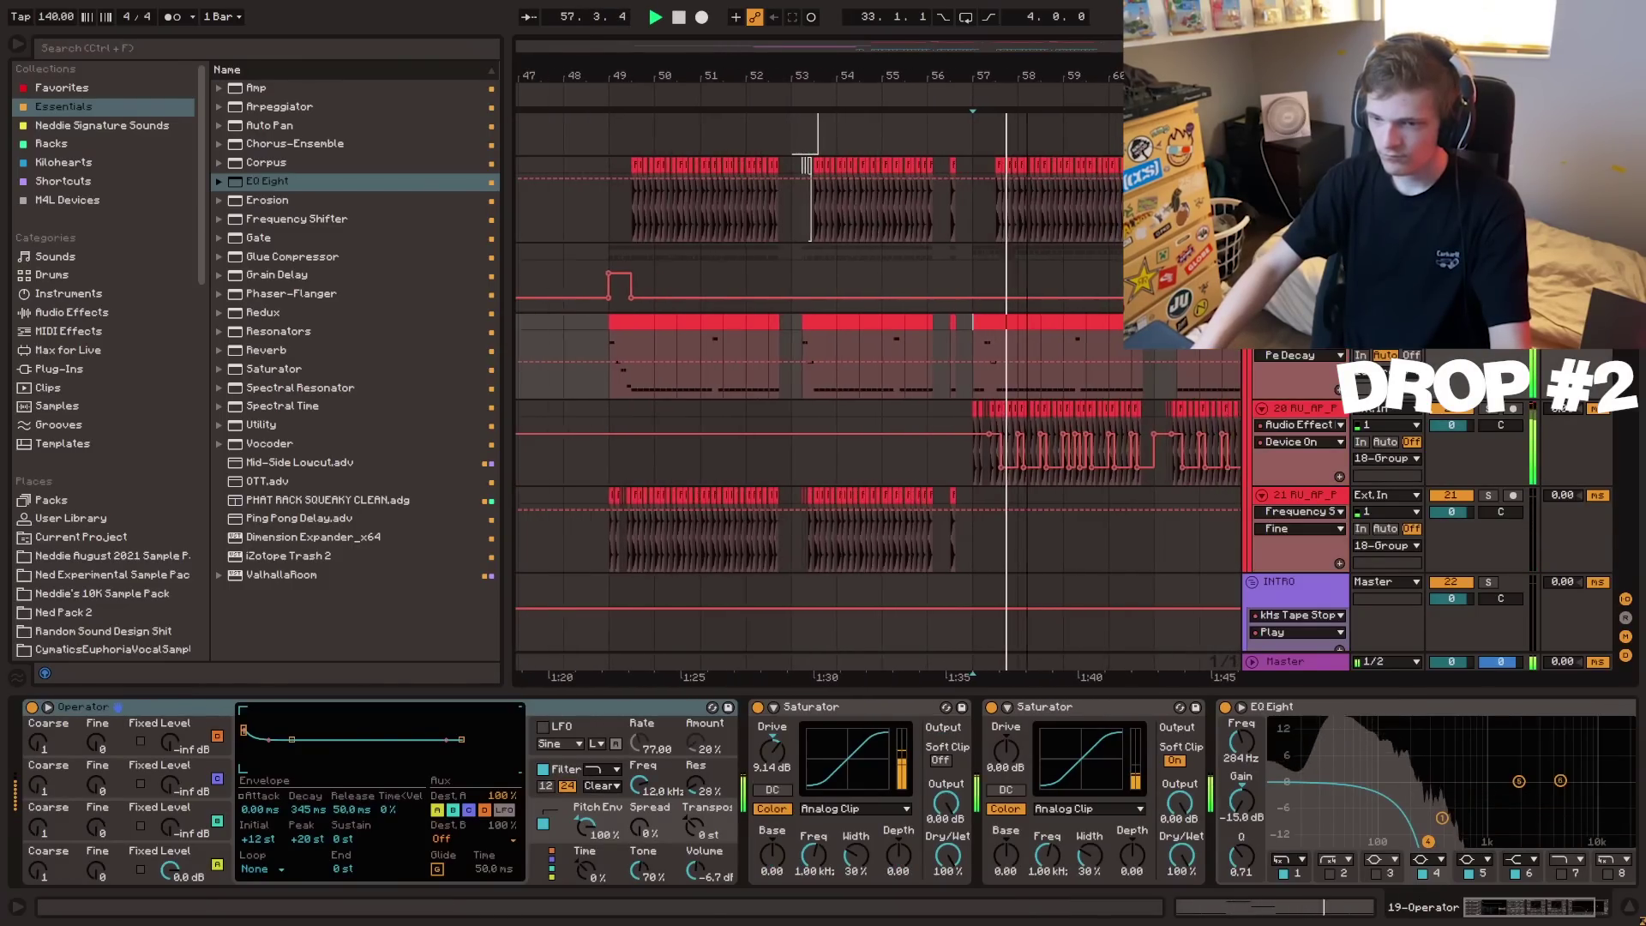
scroll(686, 403, "up", 1)
key("a")
left_click(588, 394)
key("space")
key("space")
left_click(638, 362)
key("a")
key("a")
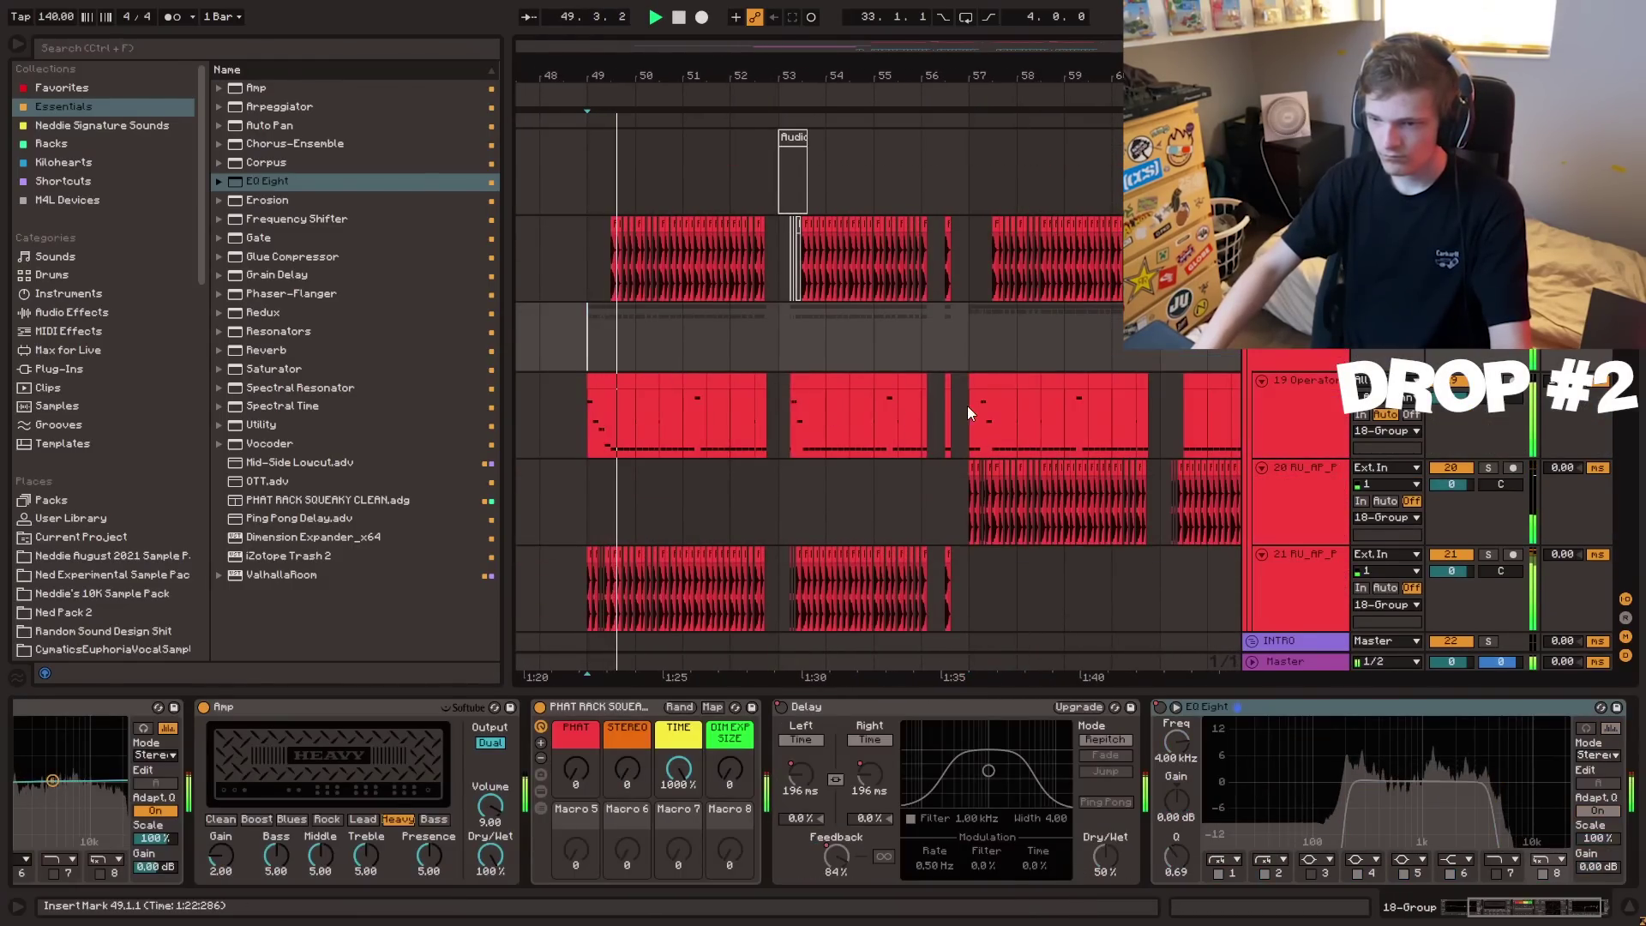
- Copy the Perc Stick clips from bar 57 onward on track 20 to bar 57 on track 21
left_click(967, 405)
scroll(967, 405, "down", 2)
key("space")
key("minus")
scroll(1302, 458, "up", 1)
left_click(1303, 465)
scroll(1122, 450, "down", 3)
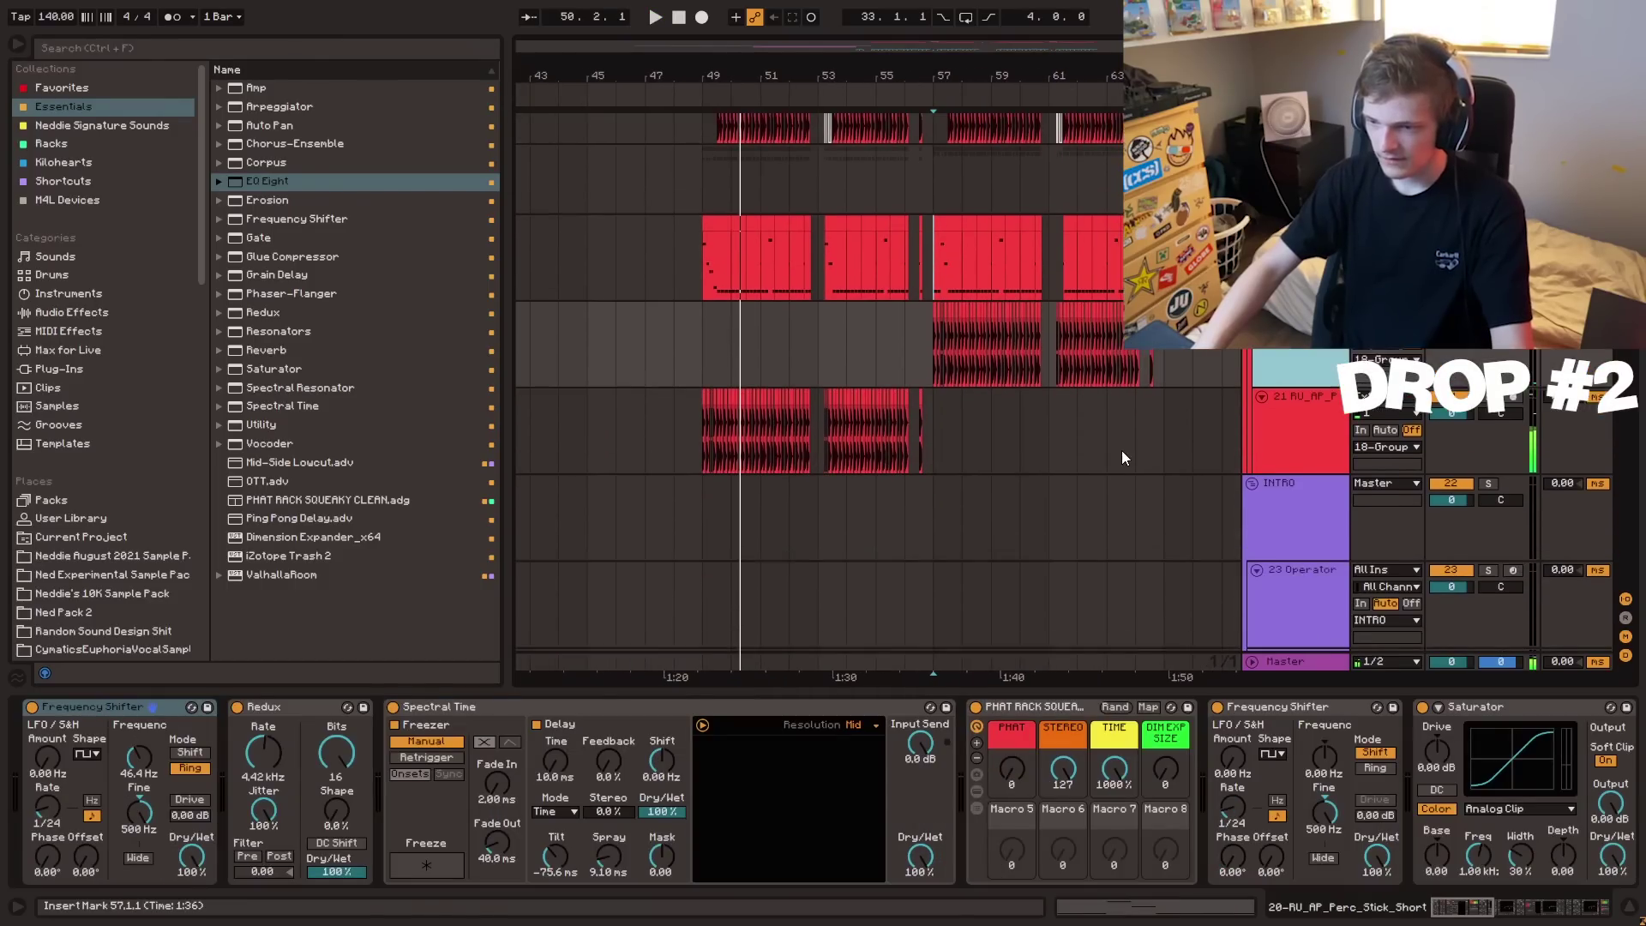
left_click_drag(928, 336, 1166, 339)
key("ctrl+c")
left_click(942, 405)
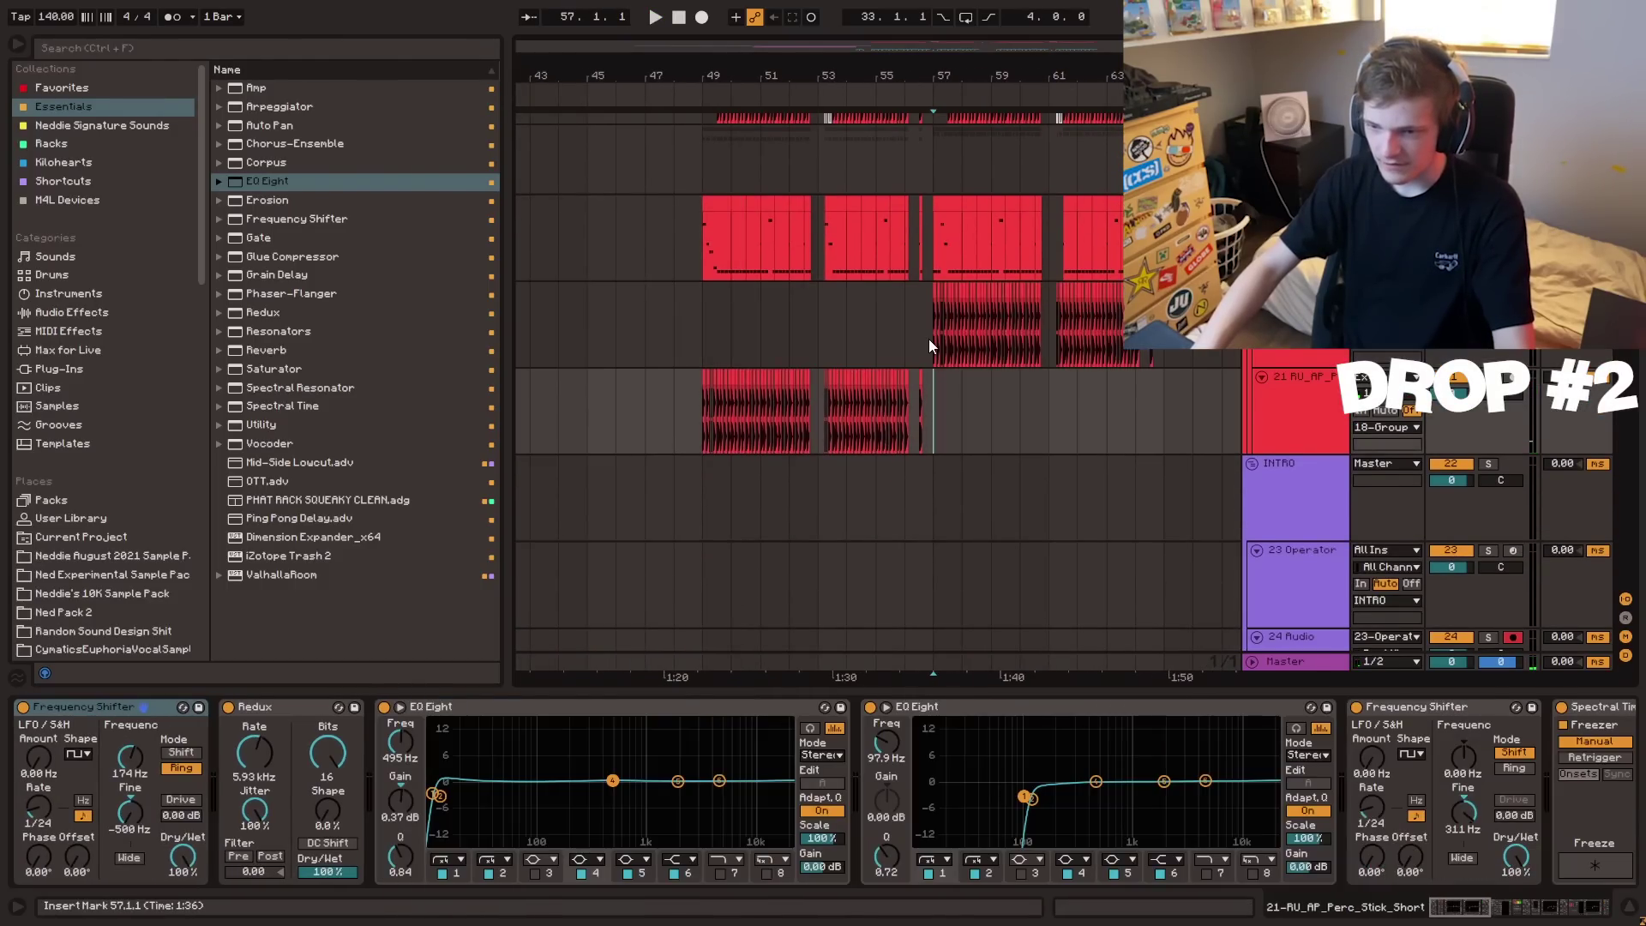
key("ctrl+v")
- Delete the original Perc Stick track 20 and duplicate the track that holds all the copied clips
left_click(925, 334)
left_click(1299, 298)
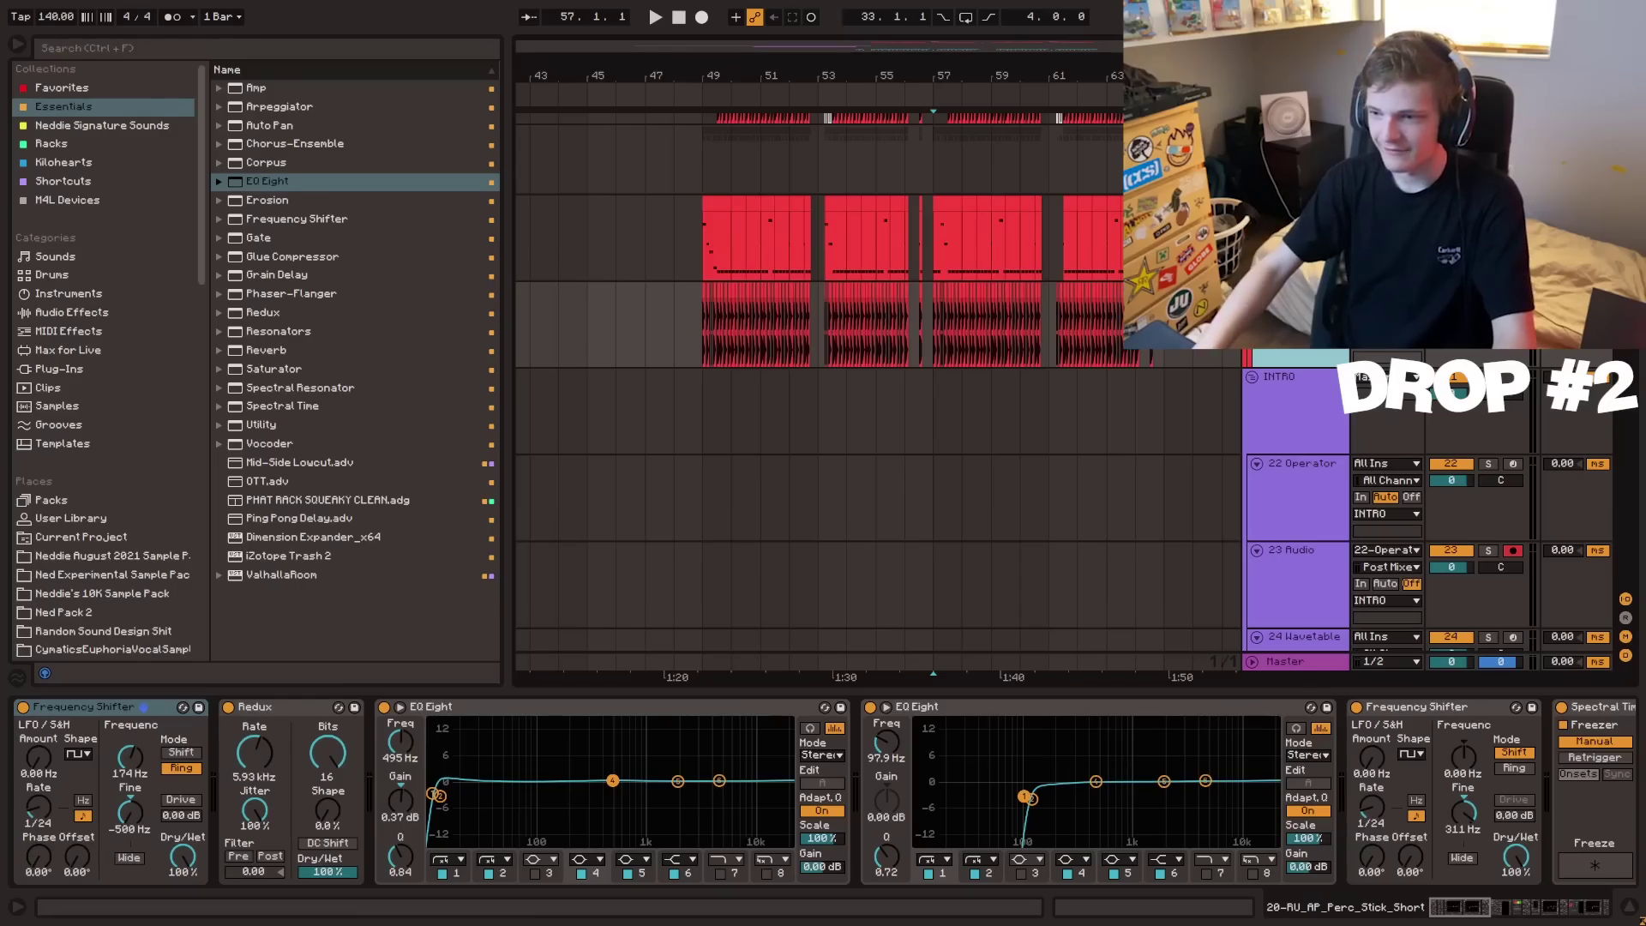
key("ctrl+d")
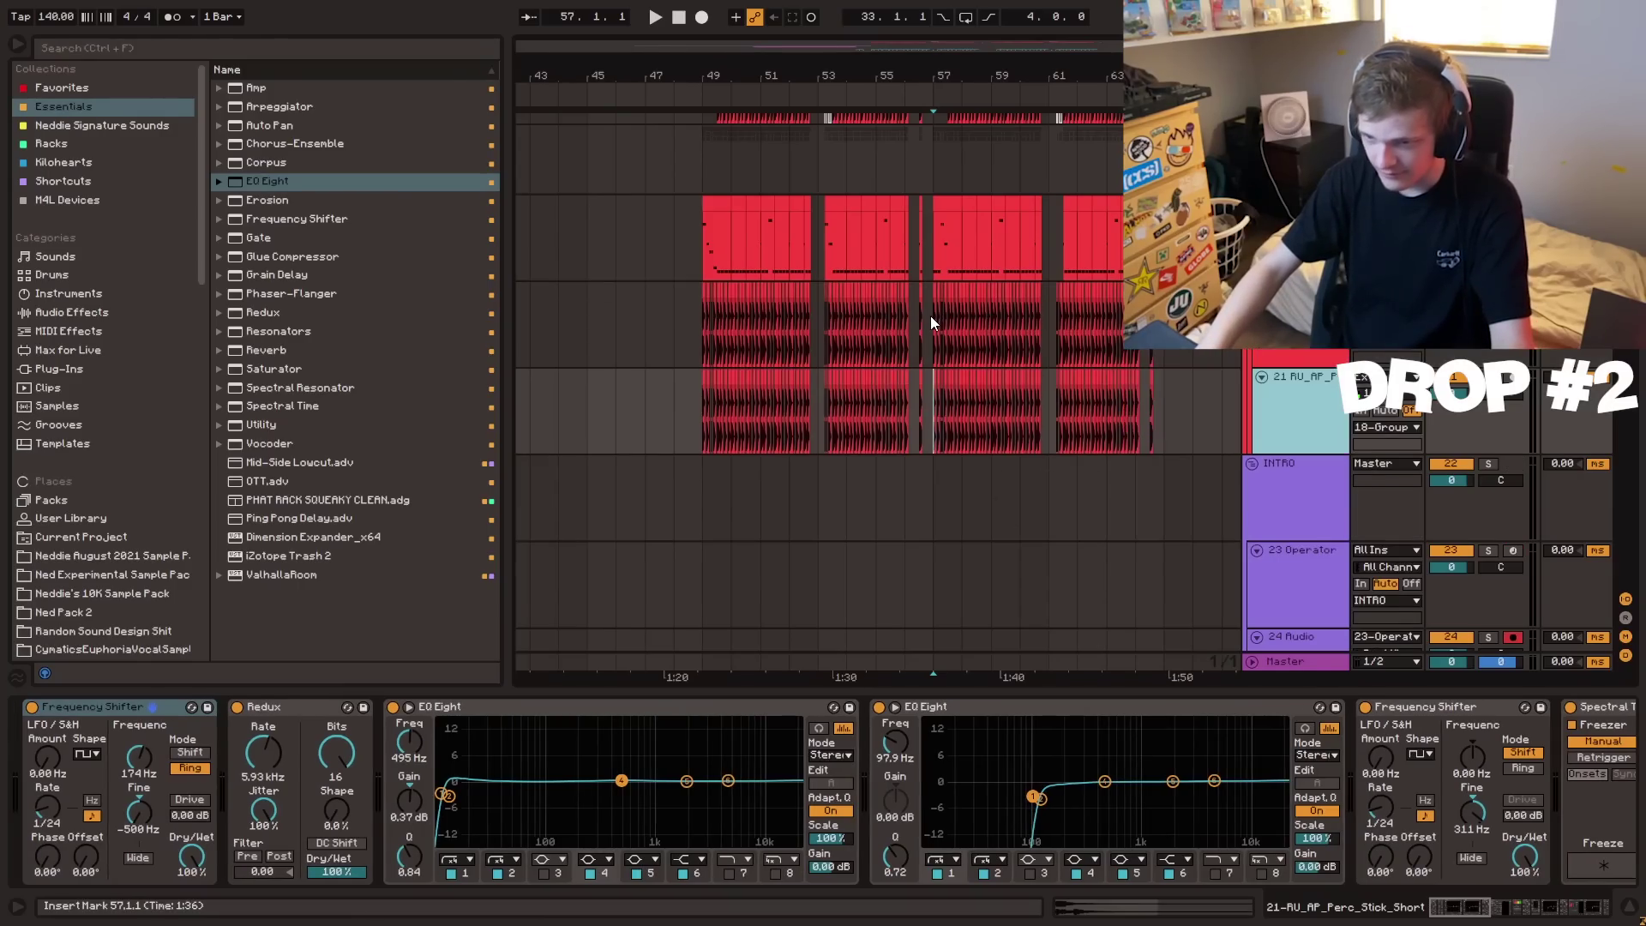
- Delete the clips from bar 57 onward on track 20 and those before bar 57 on track 21
left_click_drag(929, 316, 1187, 343)
key("Delete")
left_click_drag(912, 409, 645, 409)
key("Delete")
- Play track 21 from bar 57 and set its second Frequency Shifter's Fine value to about -73 Hz
left_click(929, 404)
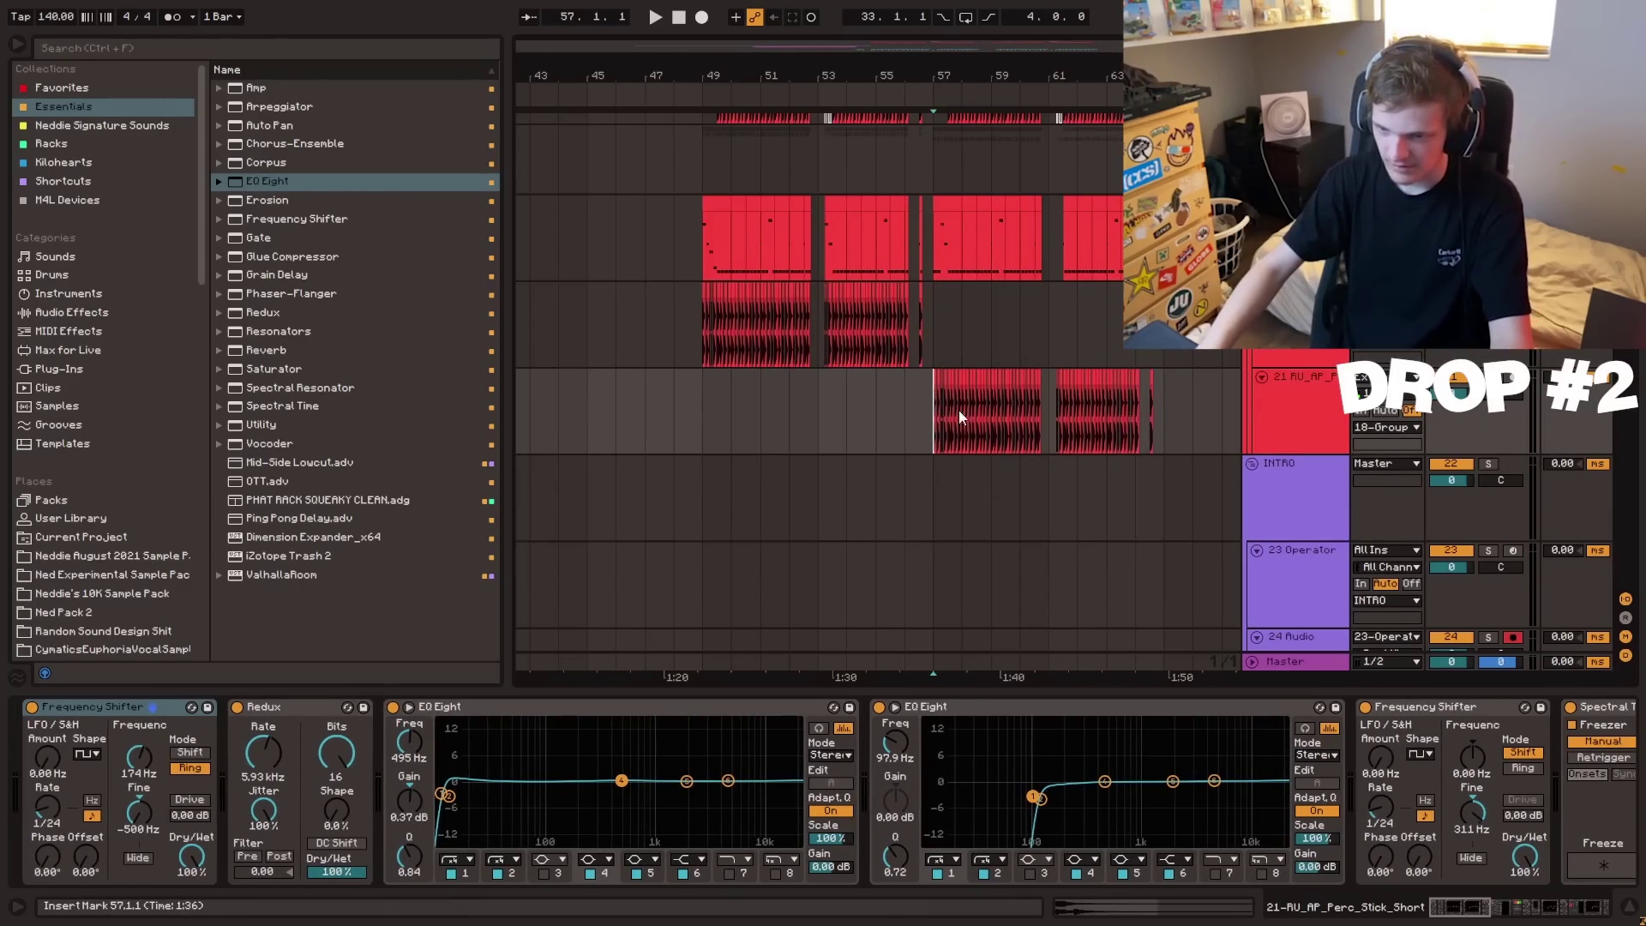
key("space")
left_click_drag(1472, 810, 1473, 827)
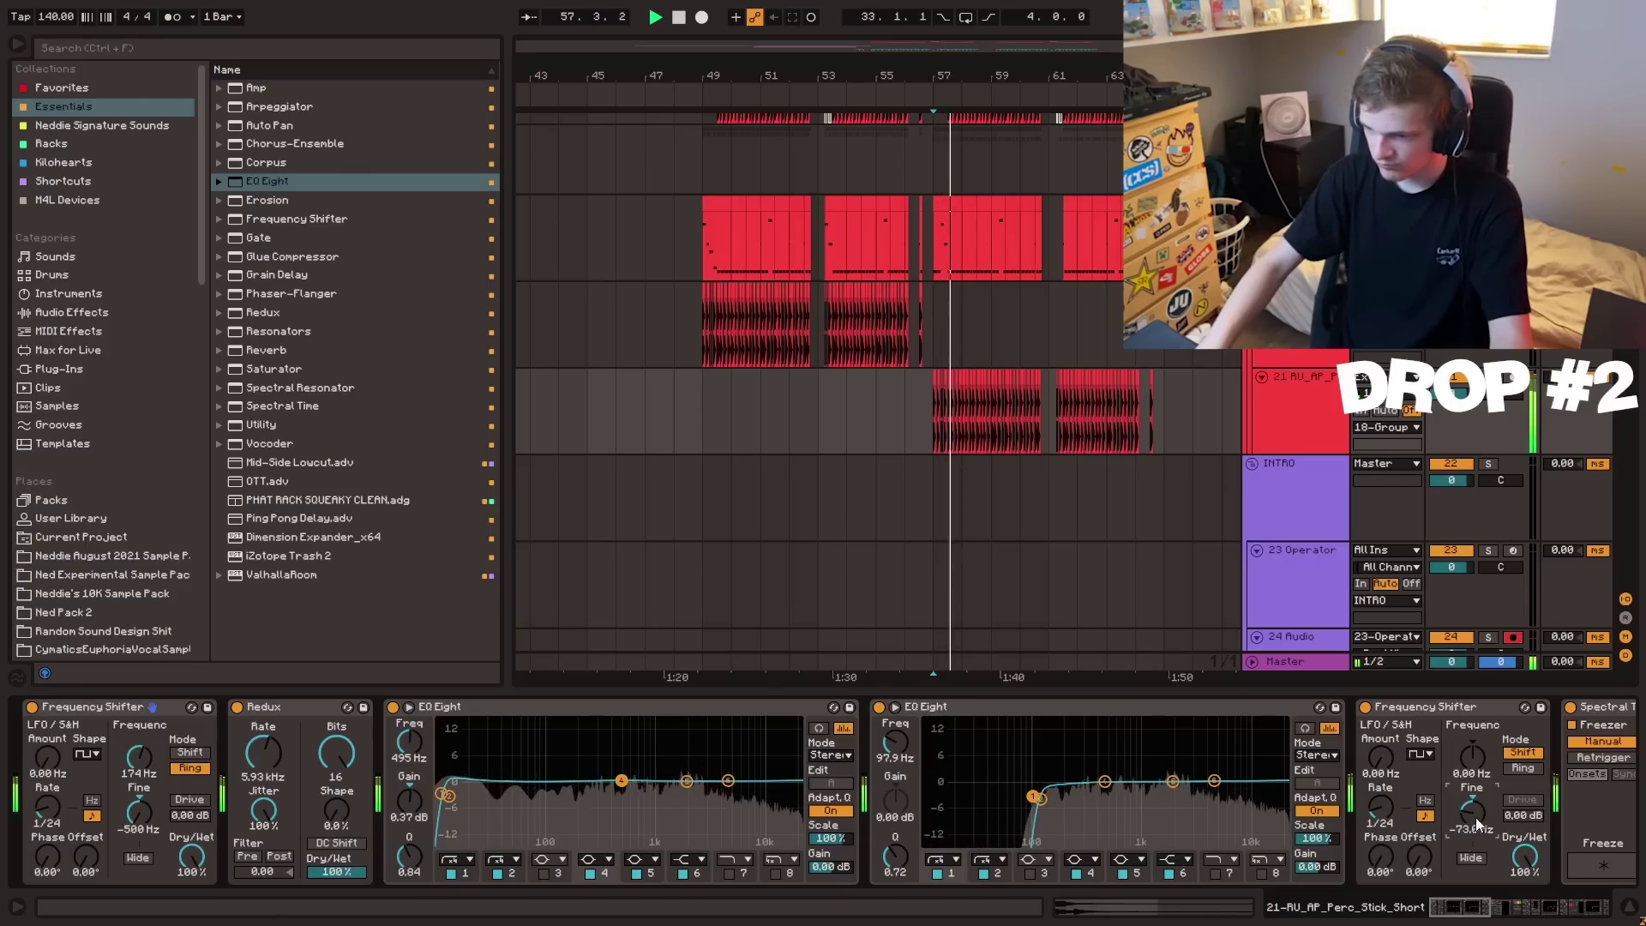
left_click_drag(1471, 908, 1502, 908)
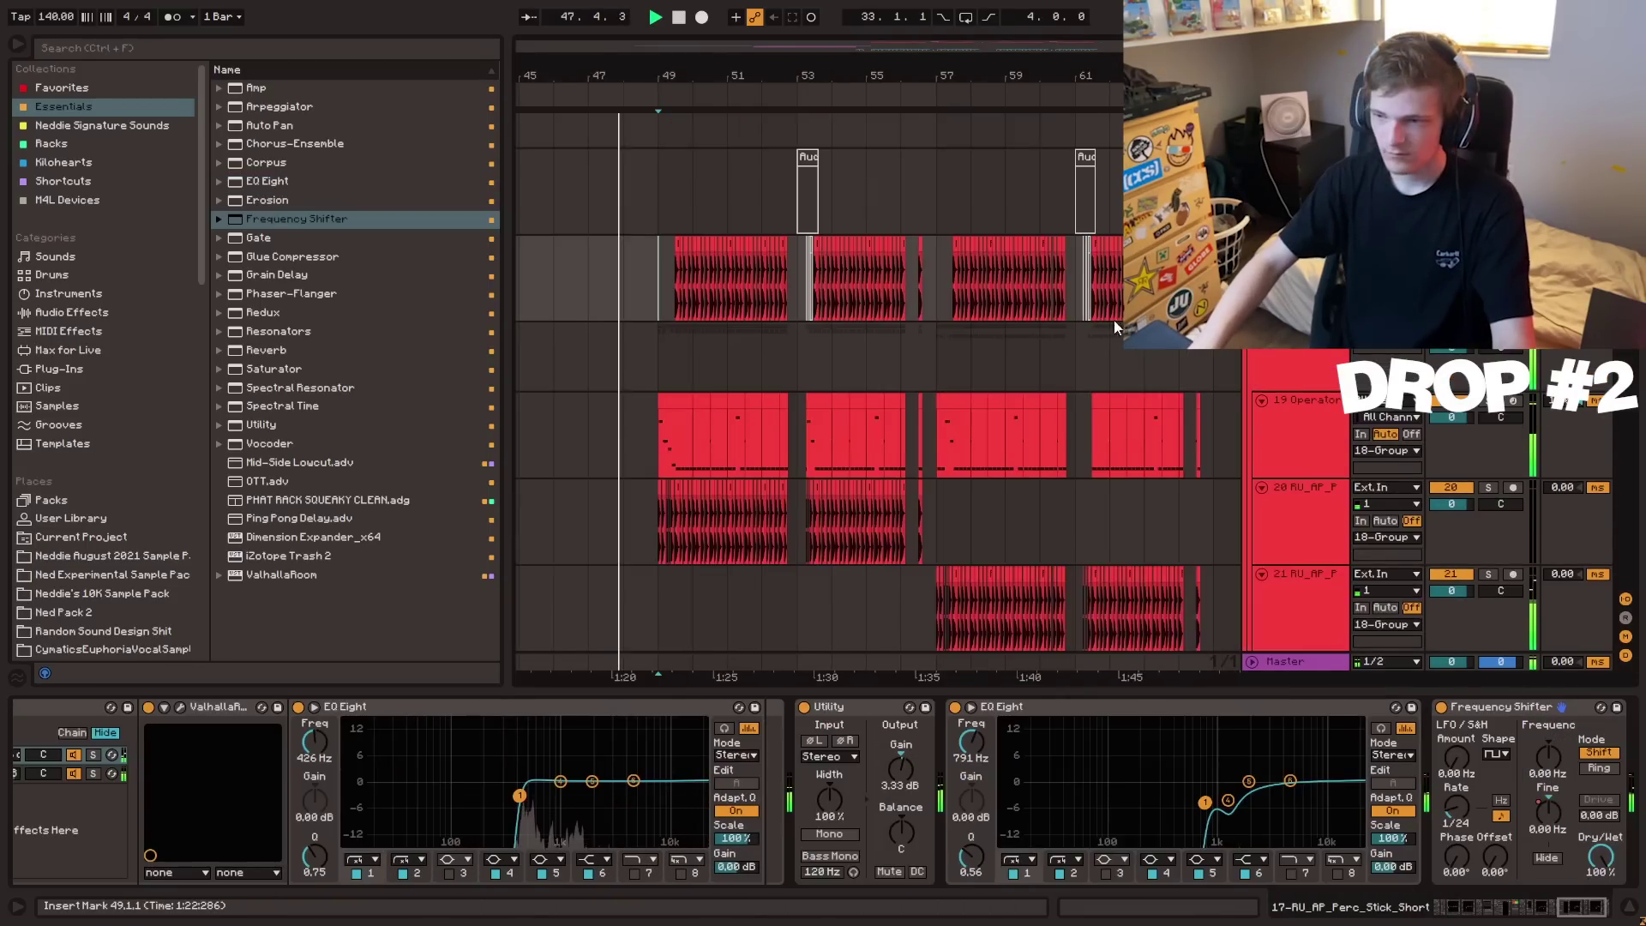
- Group the Perc Stick track 17 together with the 18 Group
left_click(1114, 321)
left_click(1288, 368)
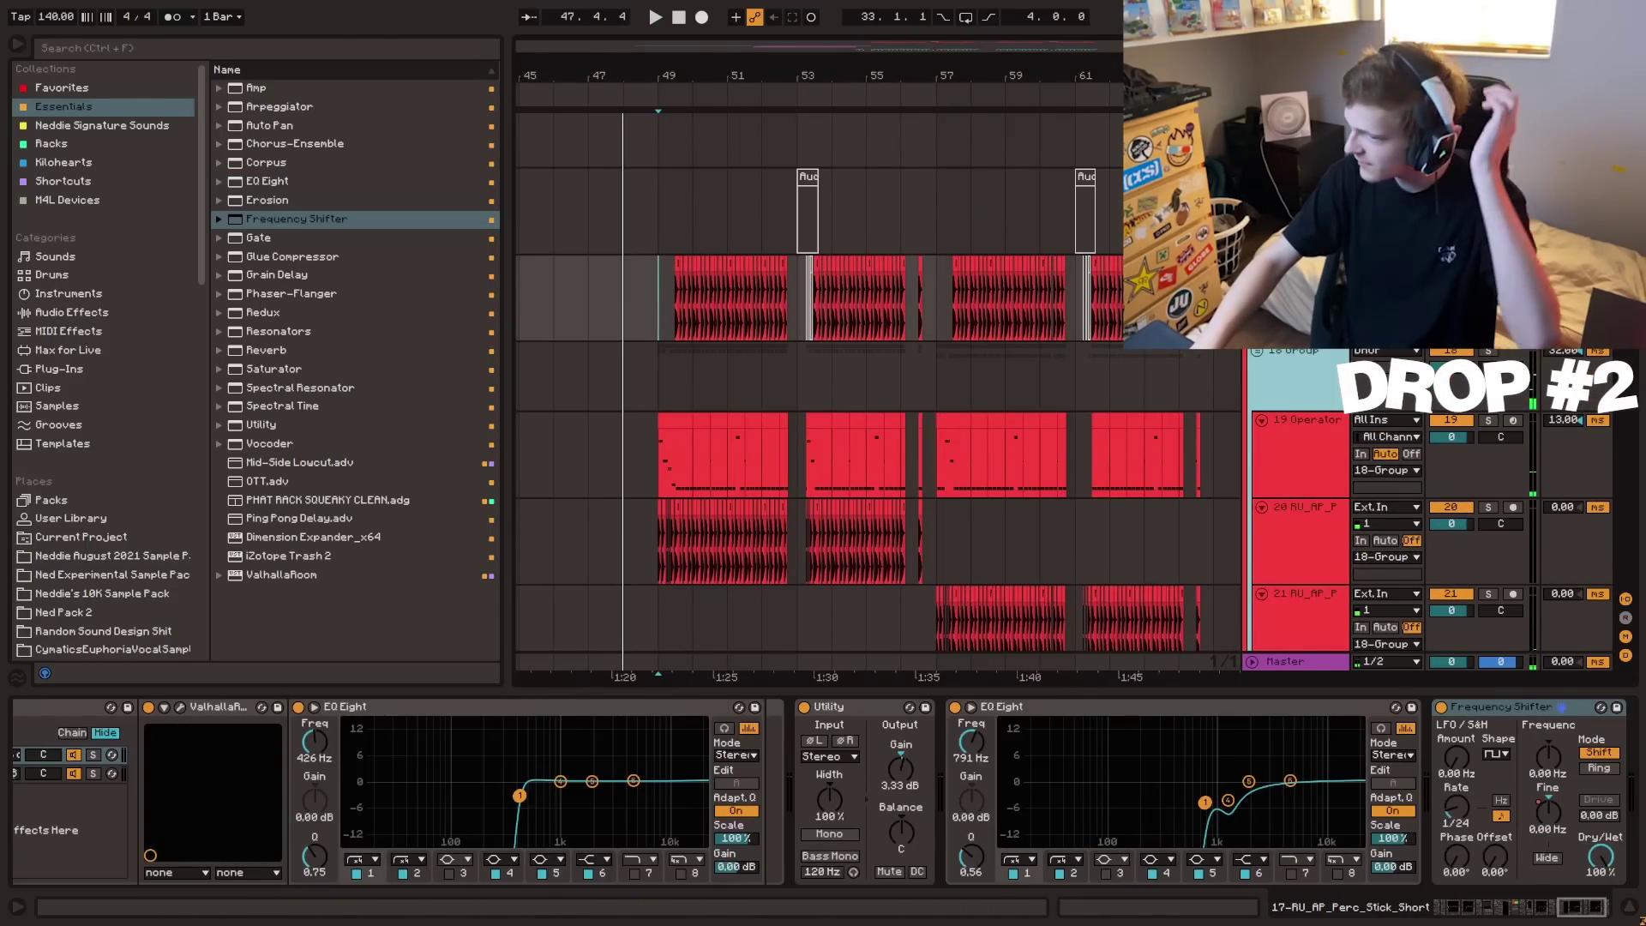
key("ctrl+g")
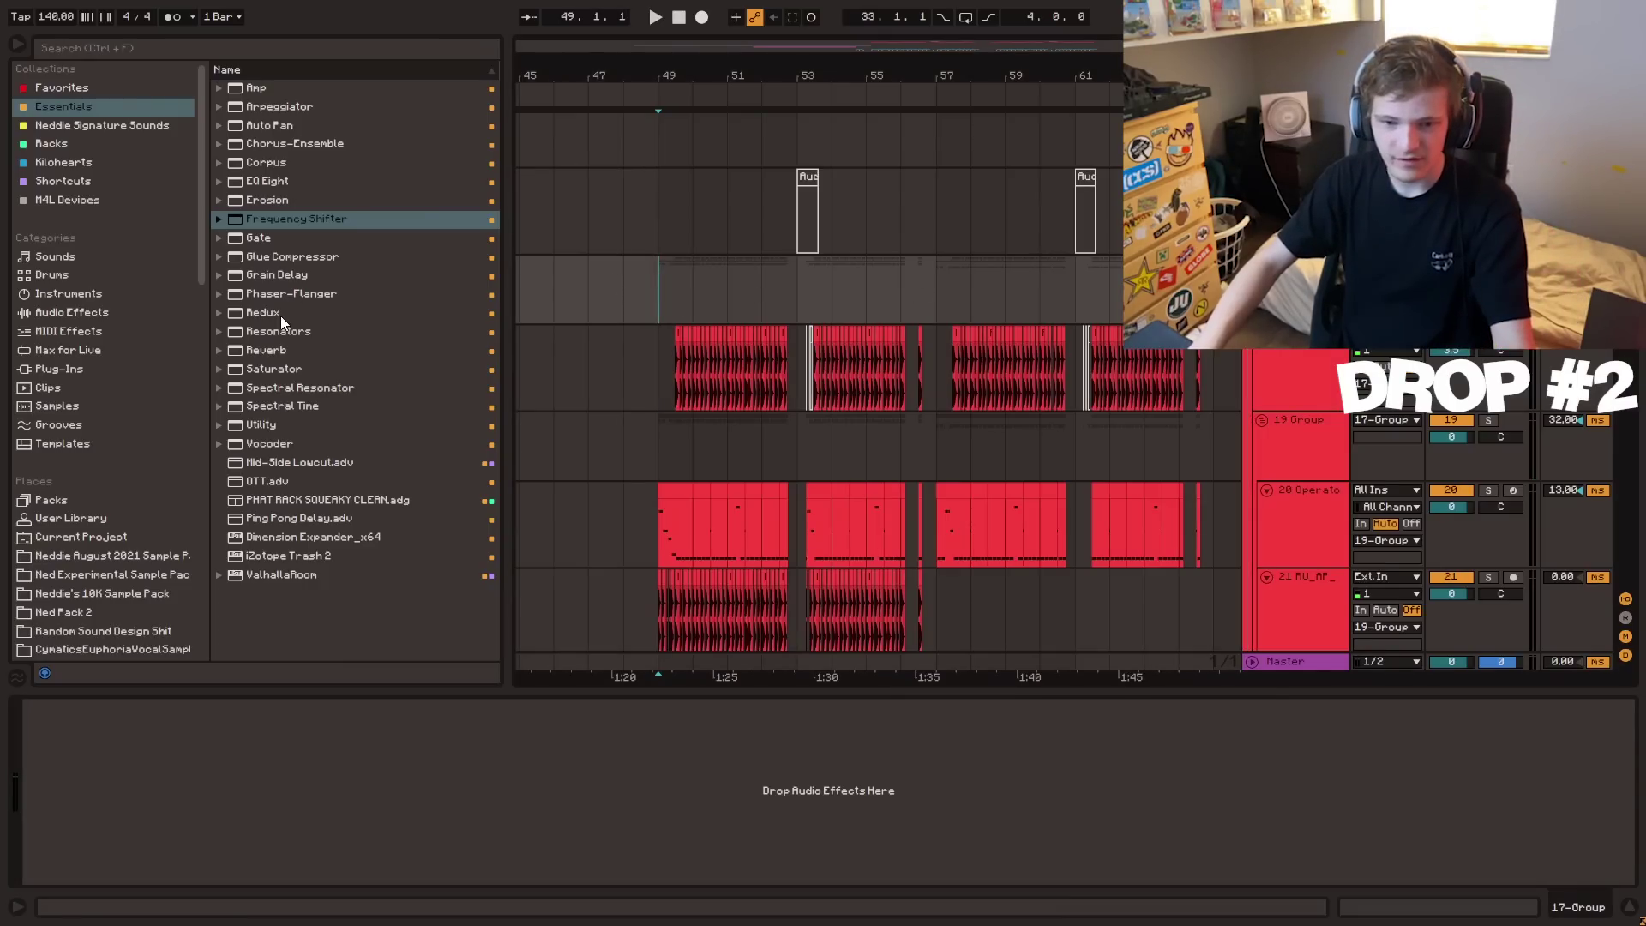
- Add an EQ Eight to the new group, cut a high shelf by 2.36 dB at 240 Hz and audition from bar 57
left_click(283, 183)
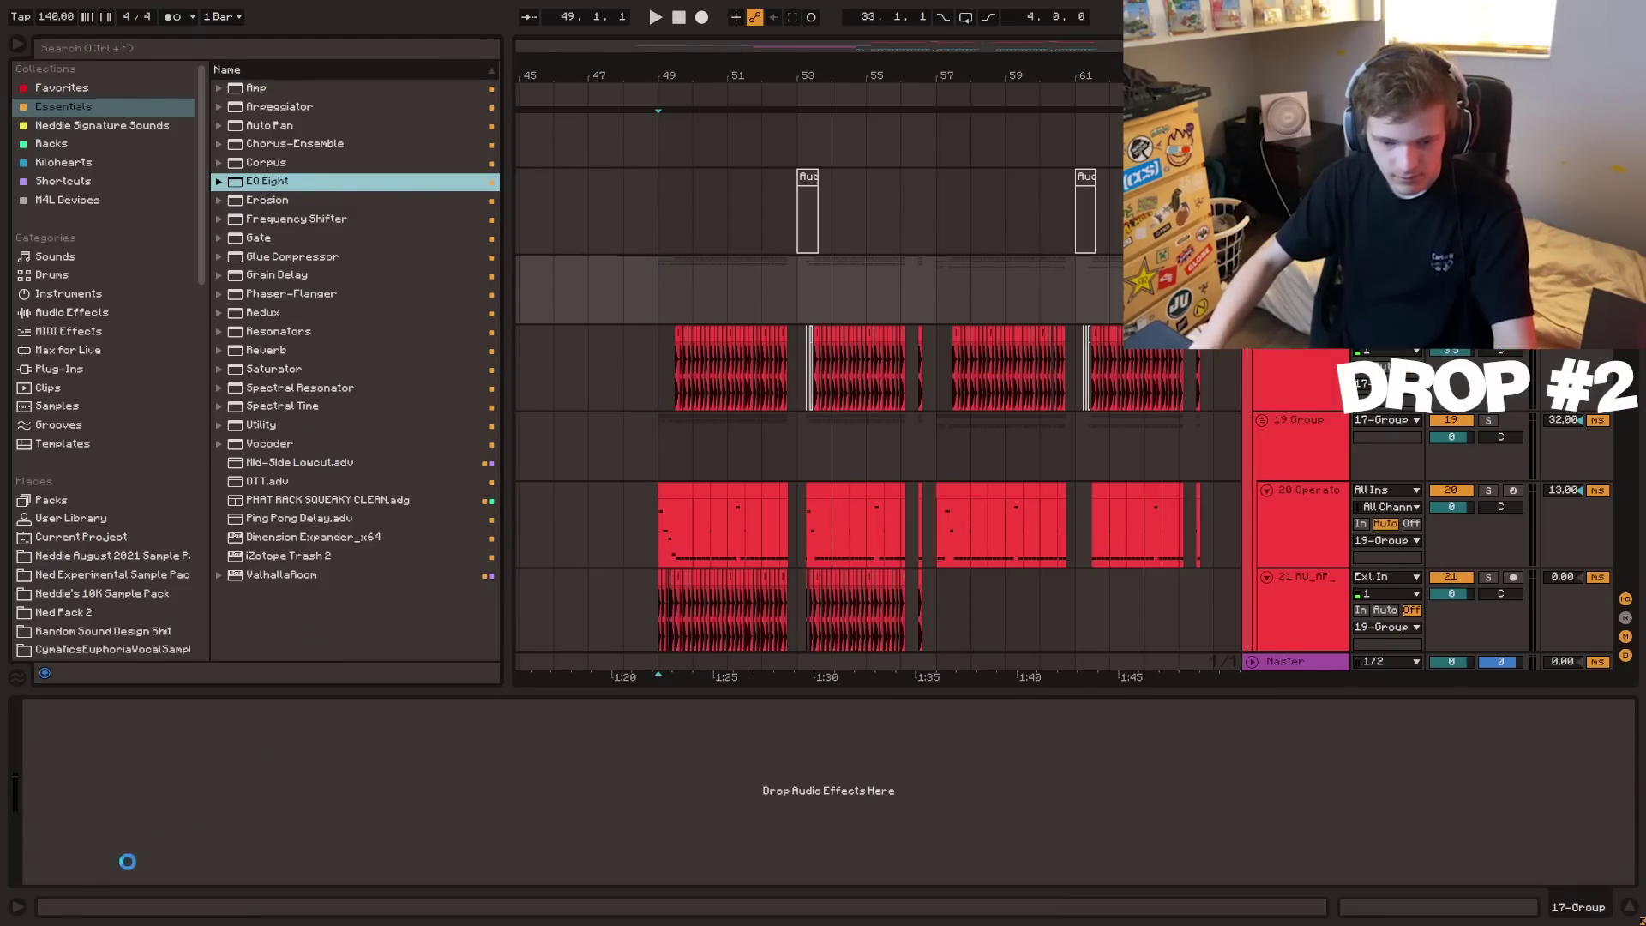
left_click(136, 875)
key("space")
left_click_drag(367, 781, 227, 792)
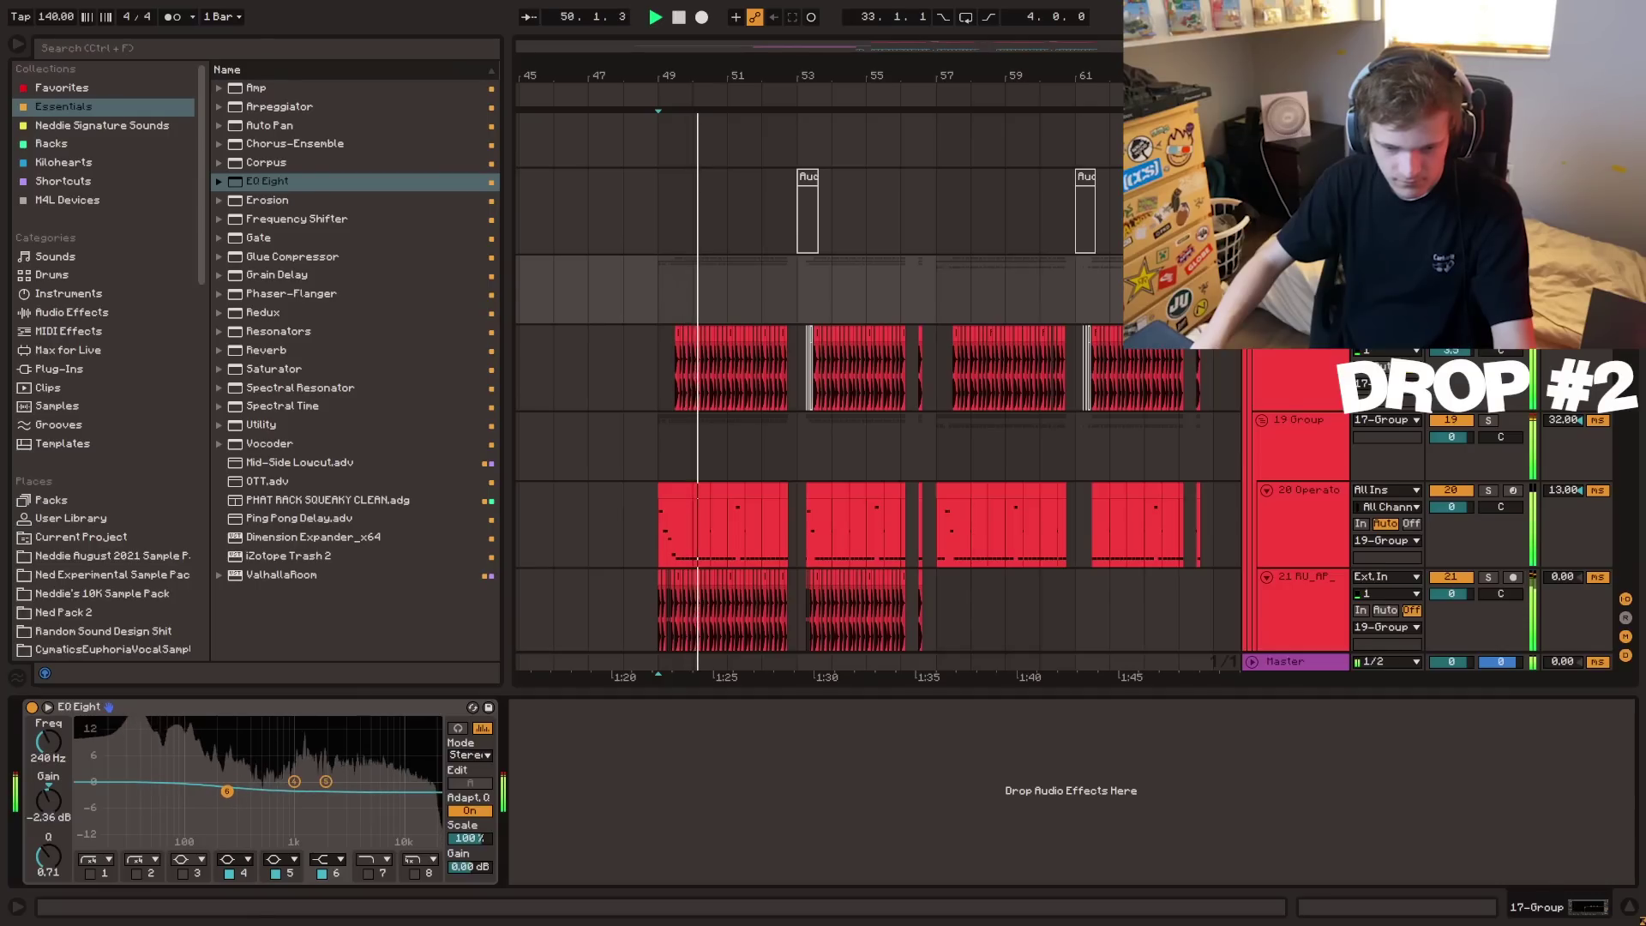
left_click(935, 286)
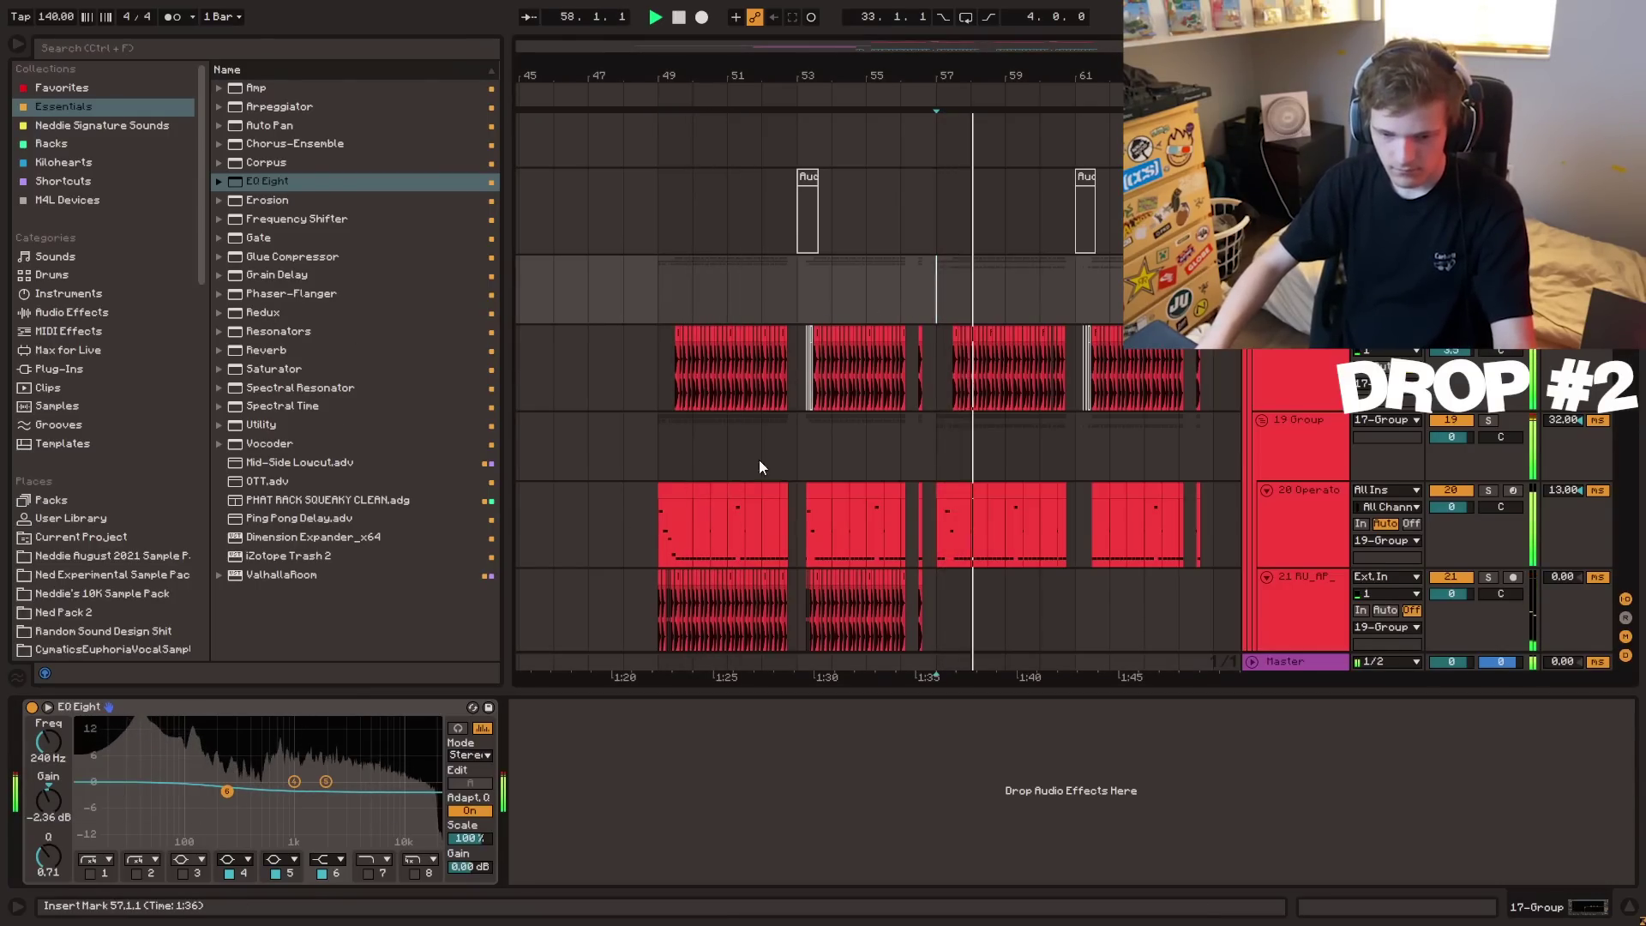
scroll(943, 288, "down", 15)
key("space")
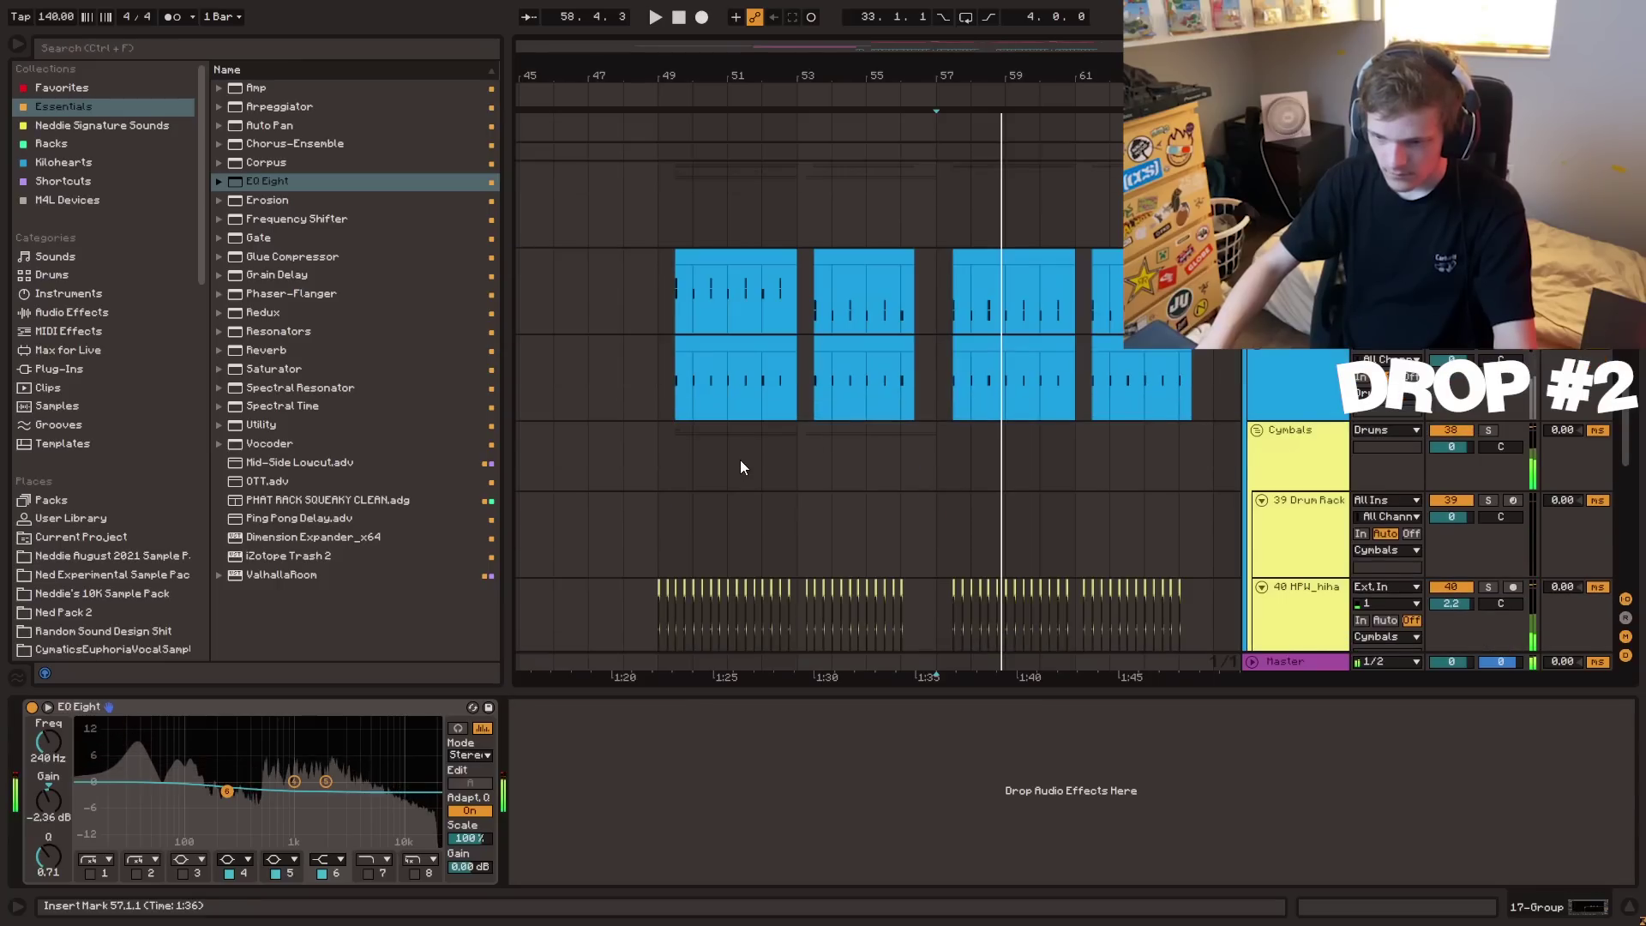
- Consolidate the K/S and SC clips from bar 49 to bar 65 into one 16-bar clip on each track
left_click(666, 296)
scroll(960, 327, "up", 1)
left_click(939, 331)
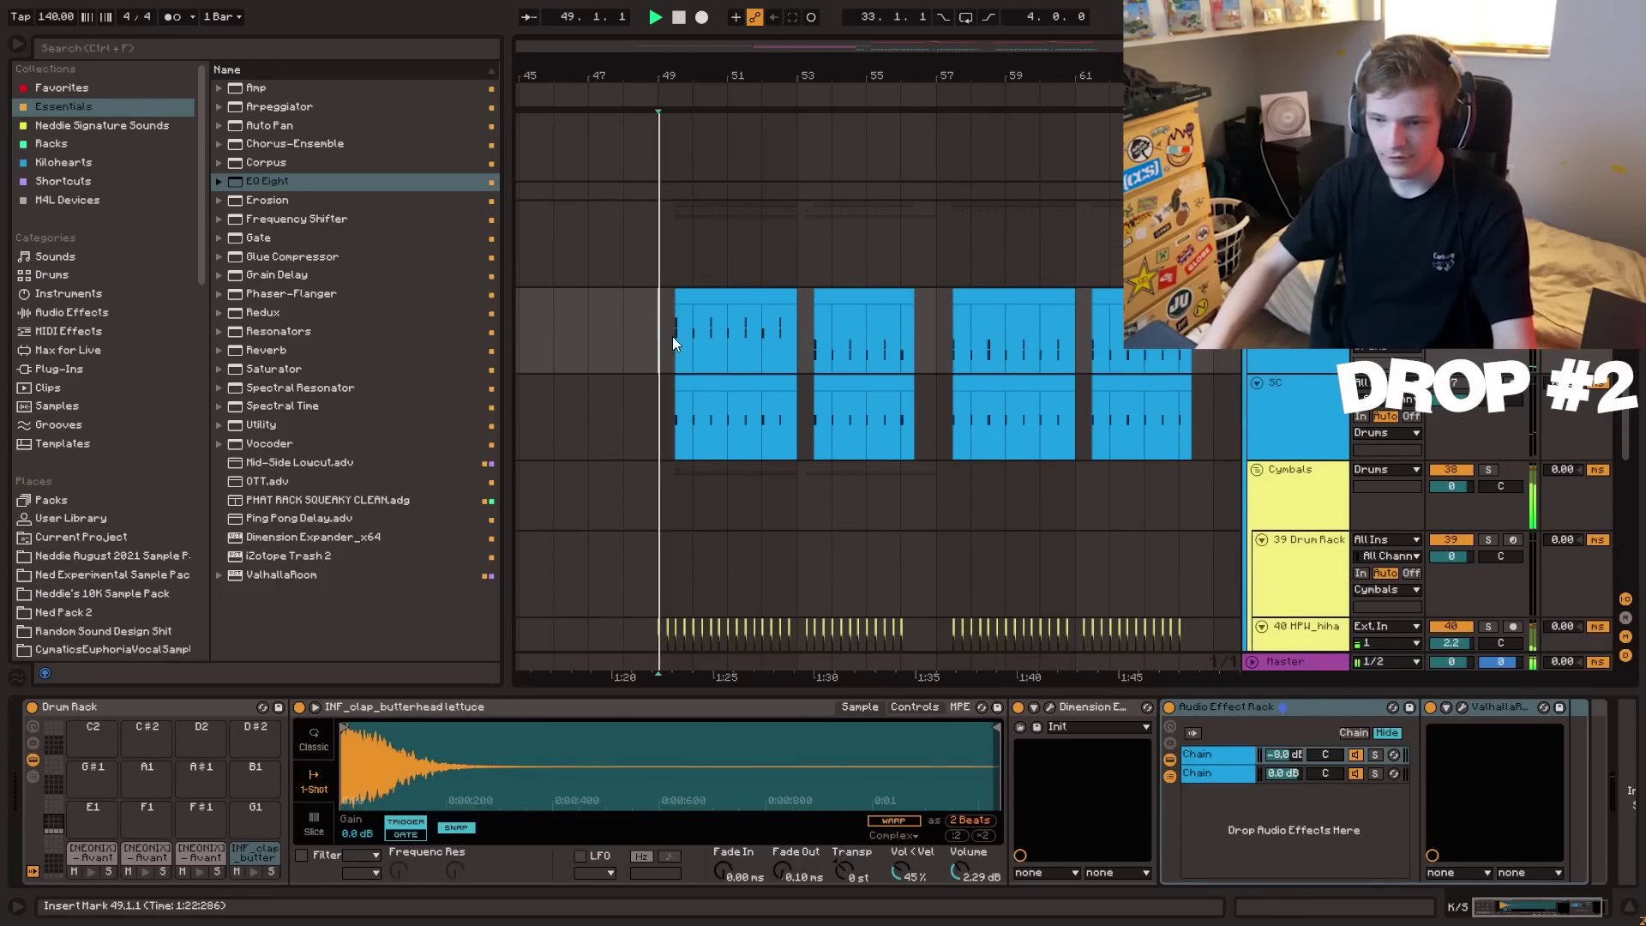
left_click_drag(663, 334, 1210, 388)
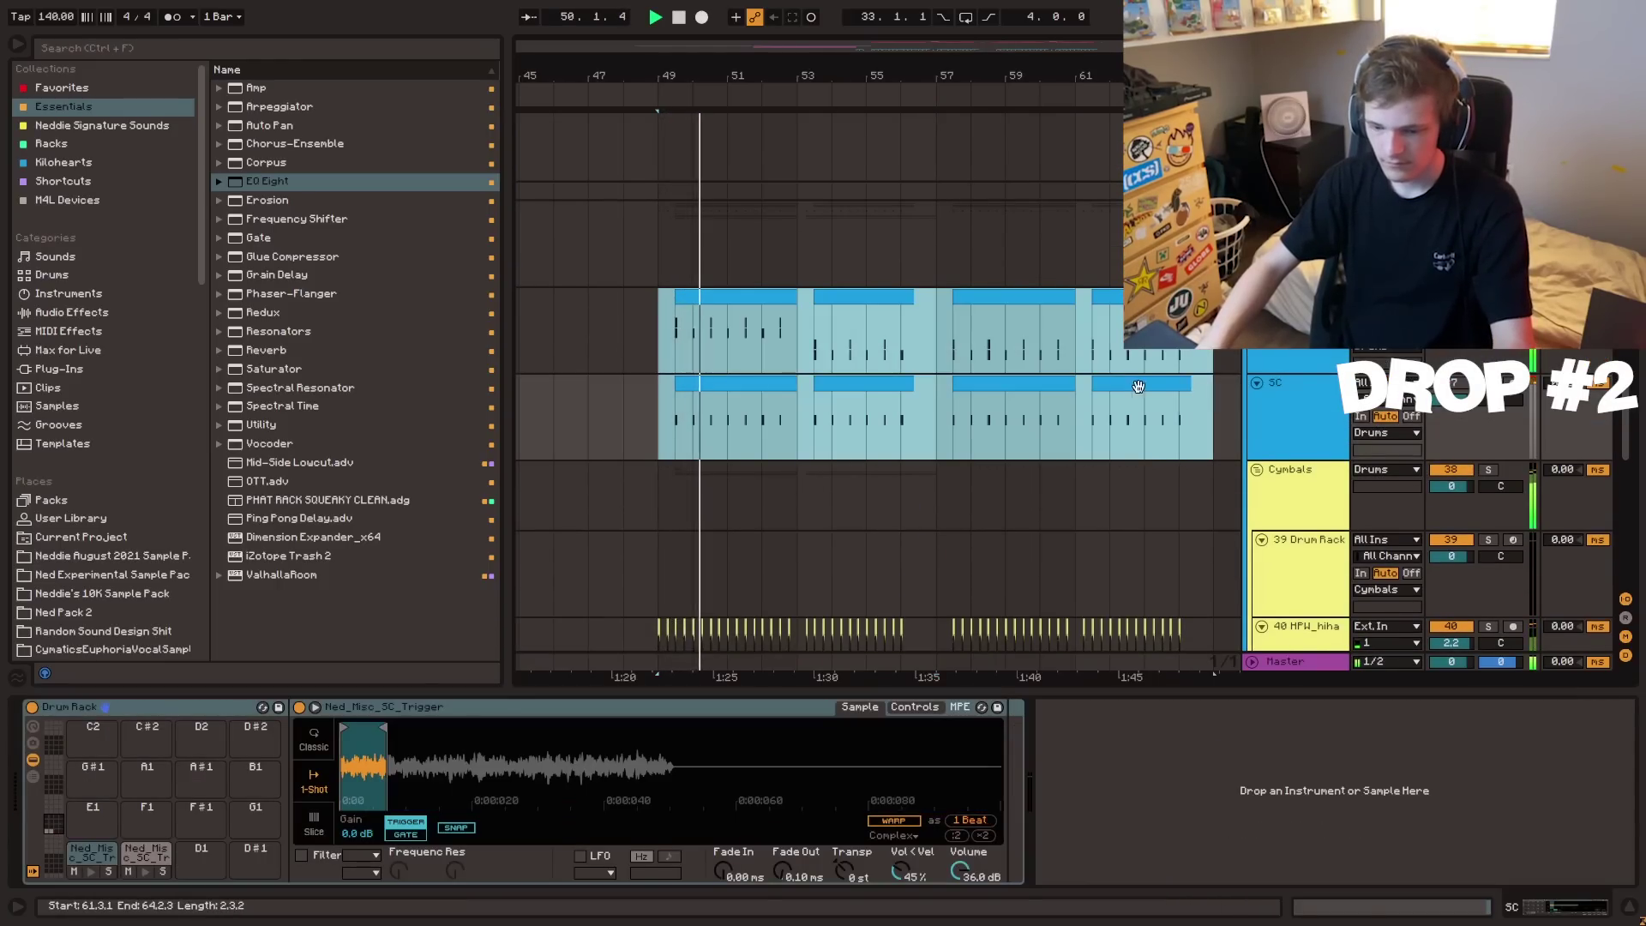
key("ctrl+j")
- Move the K/S clip's notes from its fifth bar onward up to the drum rows used in the opening phrase
double_click(931, 294)
left_click(510, 314)
left_click(516, 287, "shift")
key("Up")
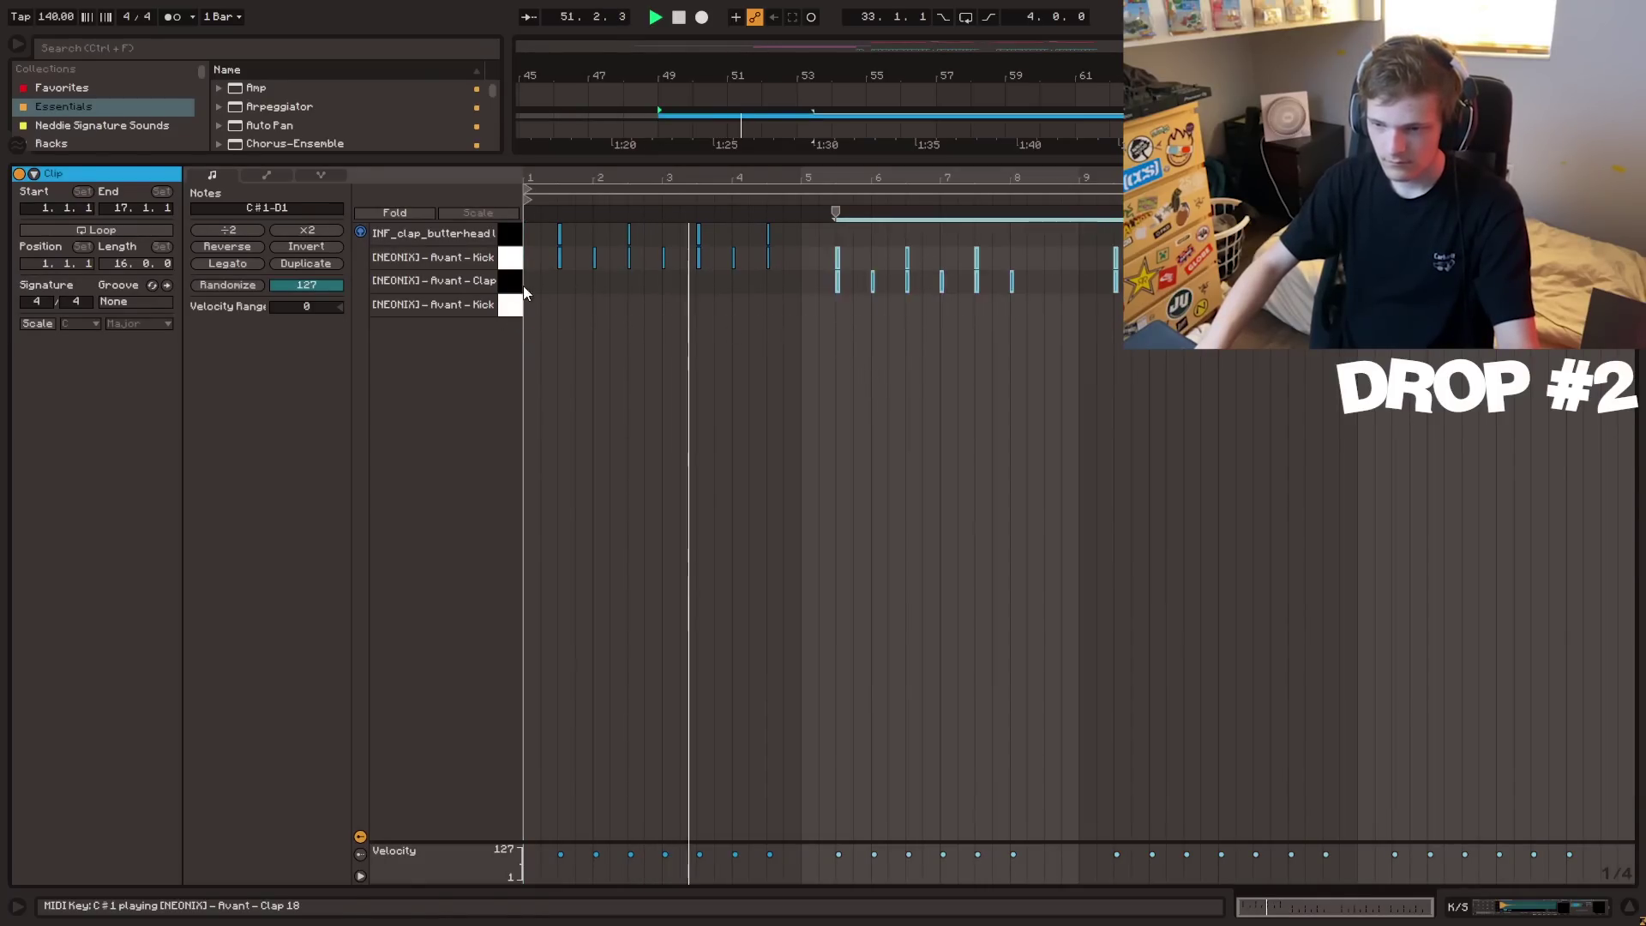
key("Up")
left_click(806, 282)
key("ctrl+alt+l")
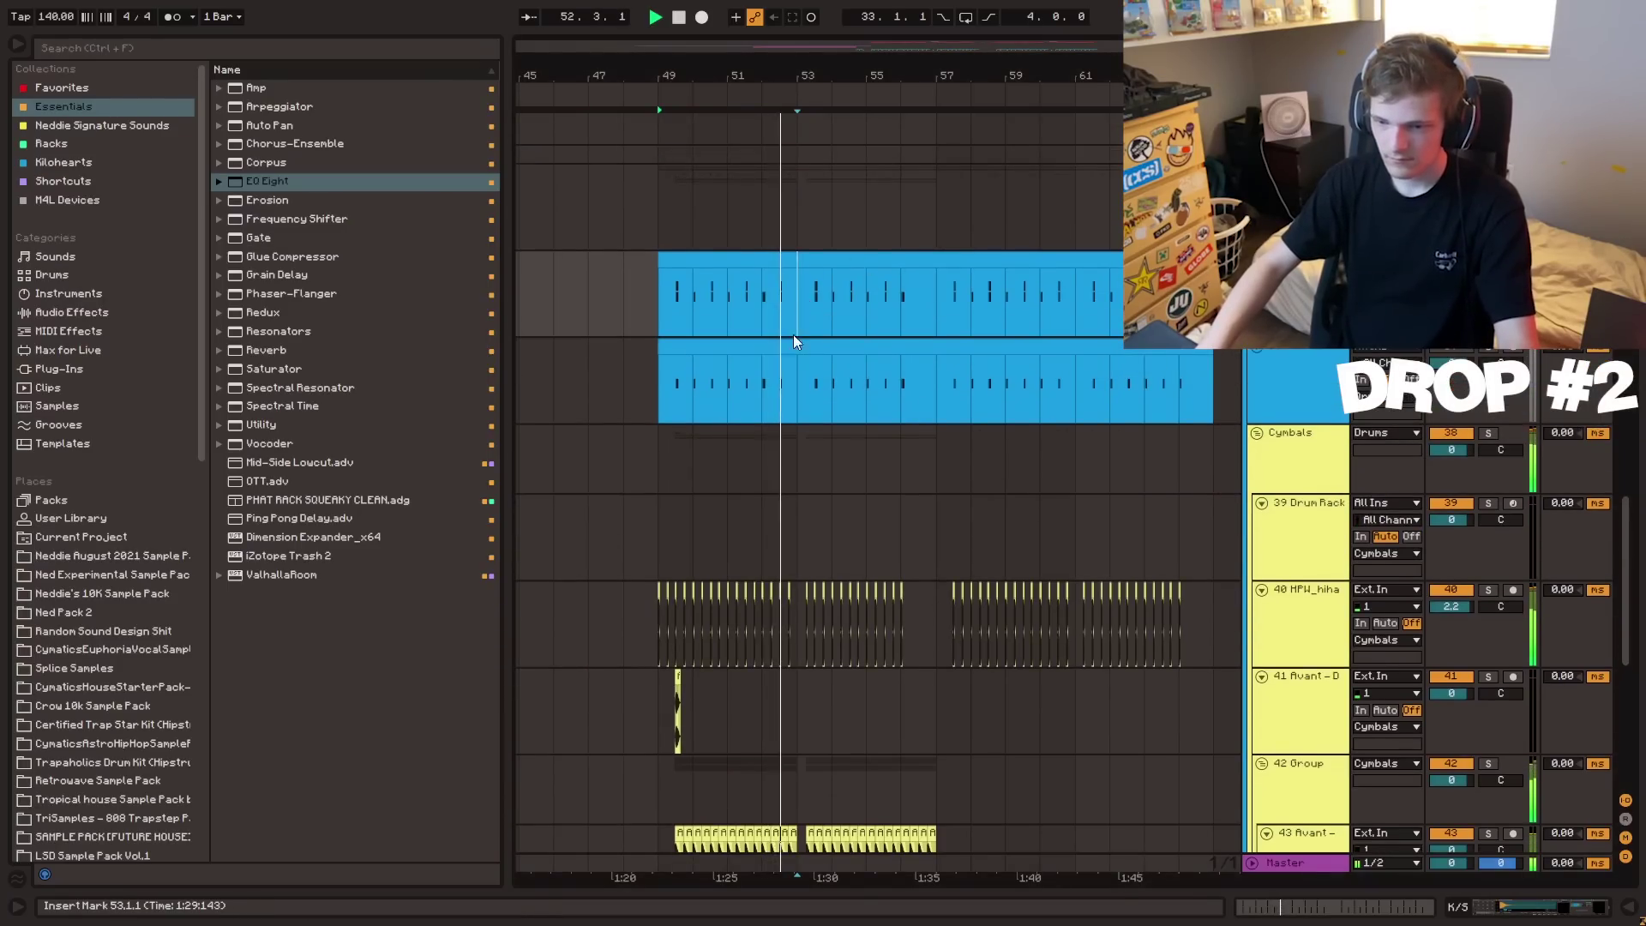
- Duplicate the cymbal clips on tracks 41 to 44 from bars 49–57 so they repeat from bar 57
scroll(754, 412, "down", 3)
left_click_drag(659, 440, 945, 656)
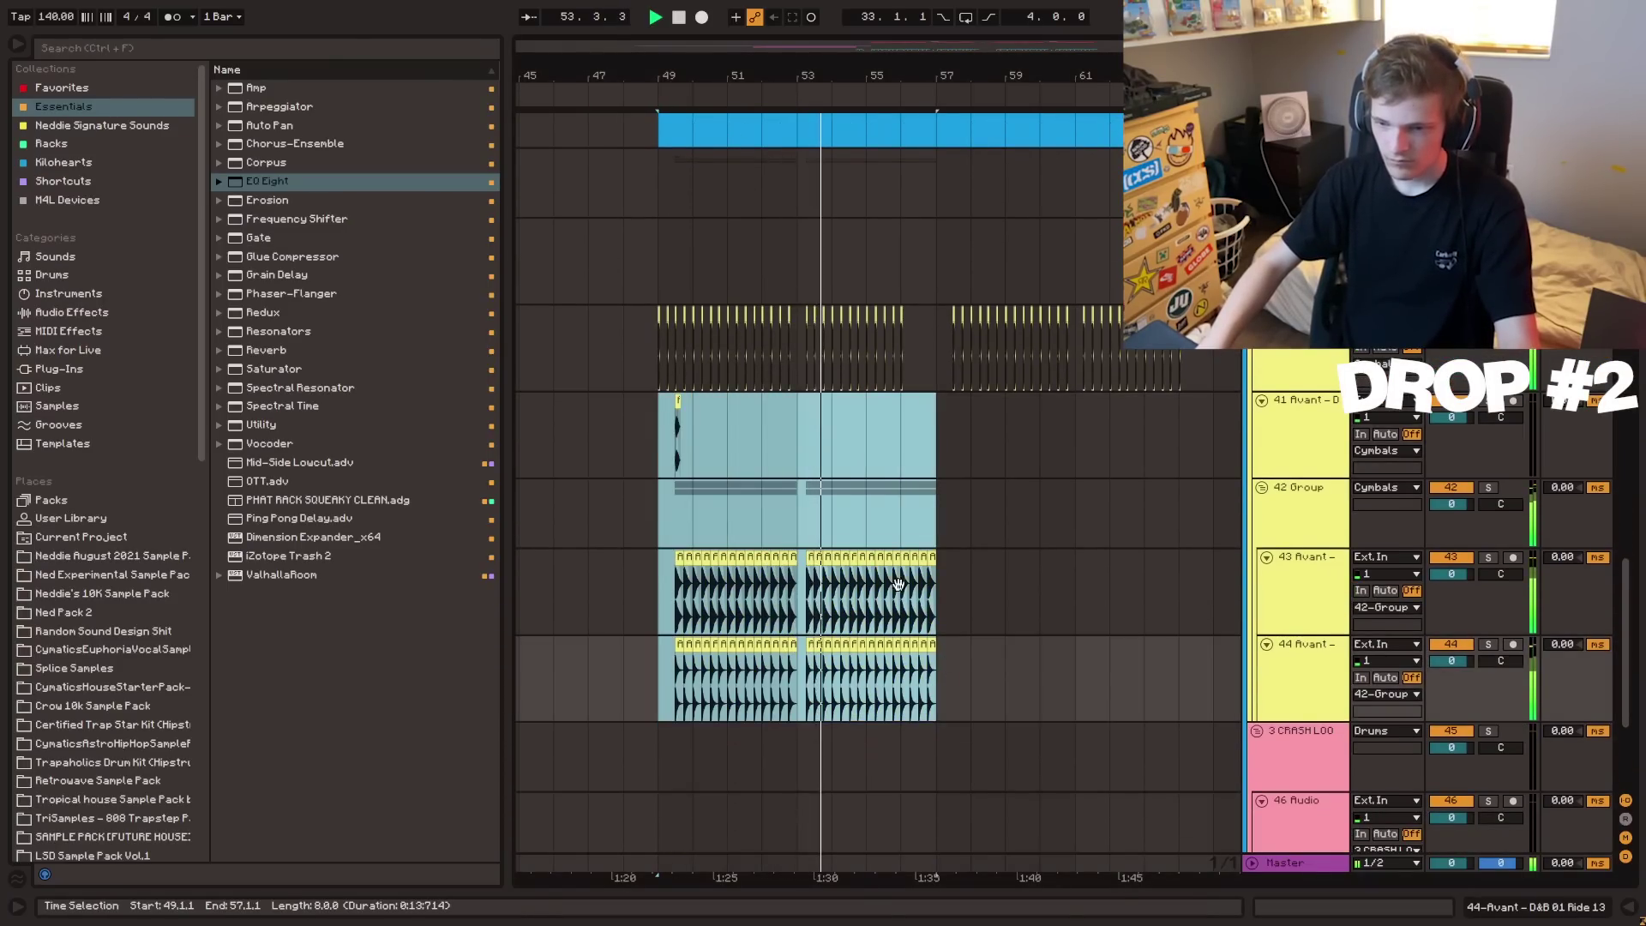
key("ctrl+d")
scroll(930, 443, "down", 2)
scroll(666, 377, "up", 3)
- Delete the last ride hits before bar 57 on tracks 43 and 44 and play from bar 56
left_click(666, 377)
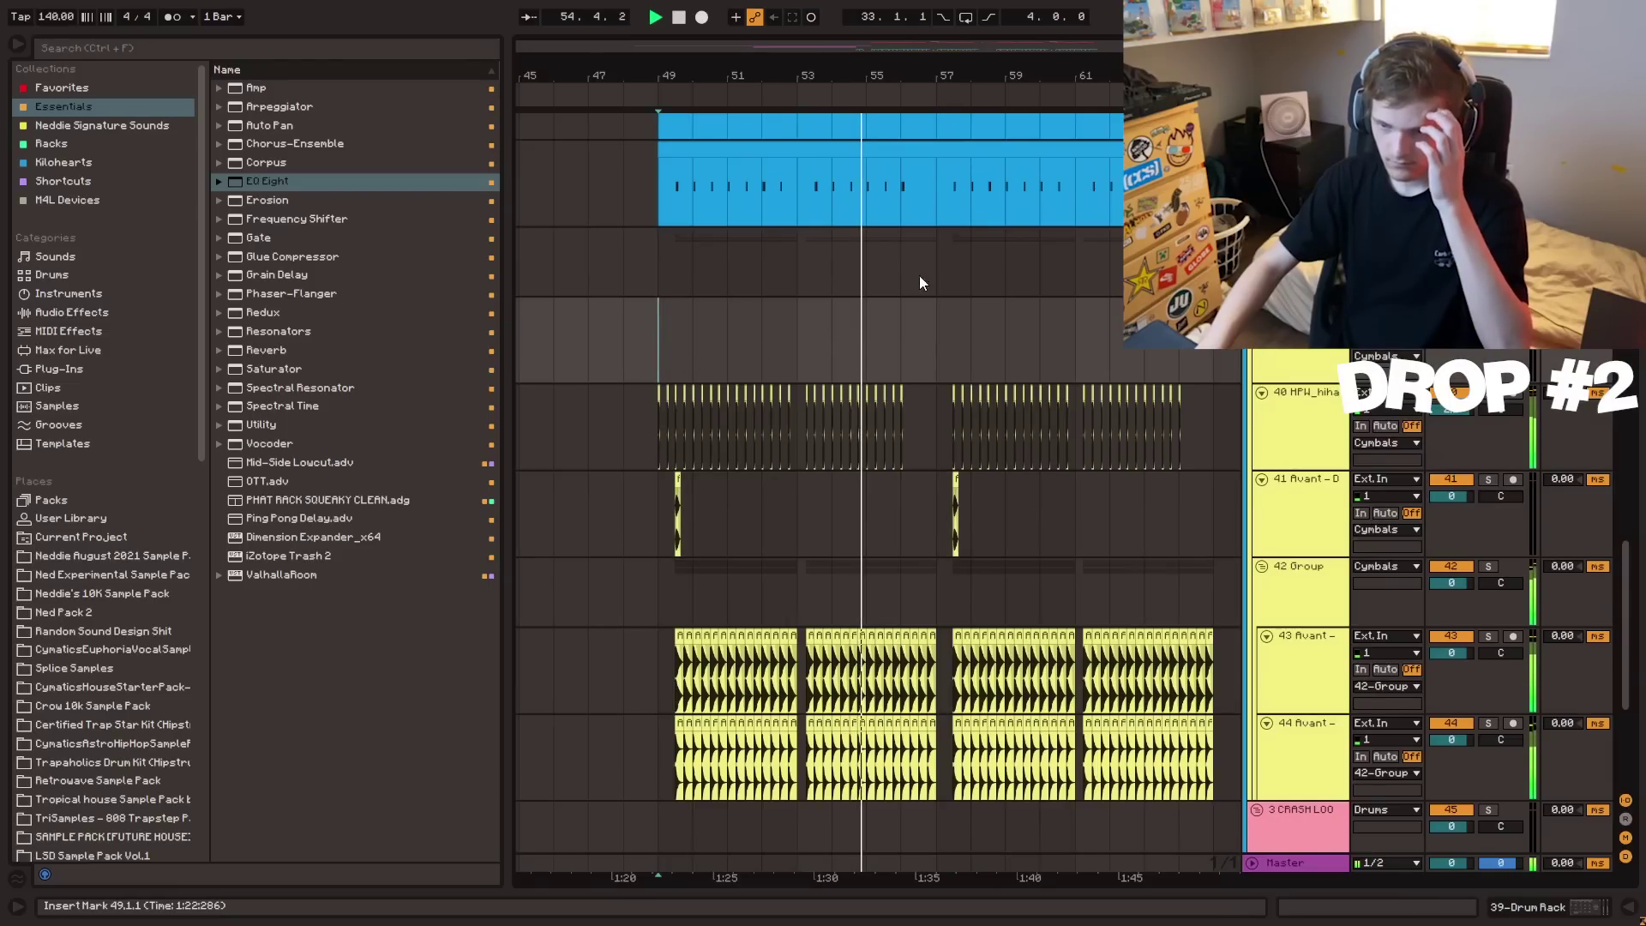
scroll(926, 283, "down", 2)
left_click(936, 206)
scroll(936, 257, "up", 3)
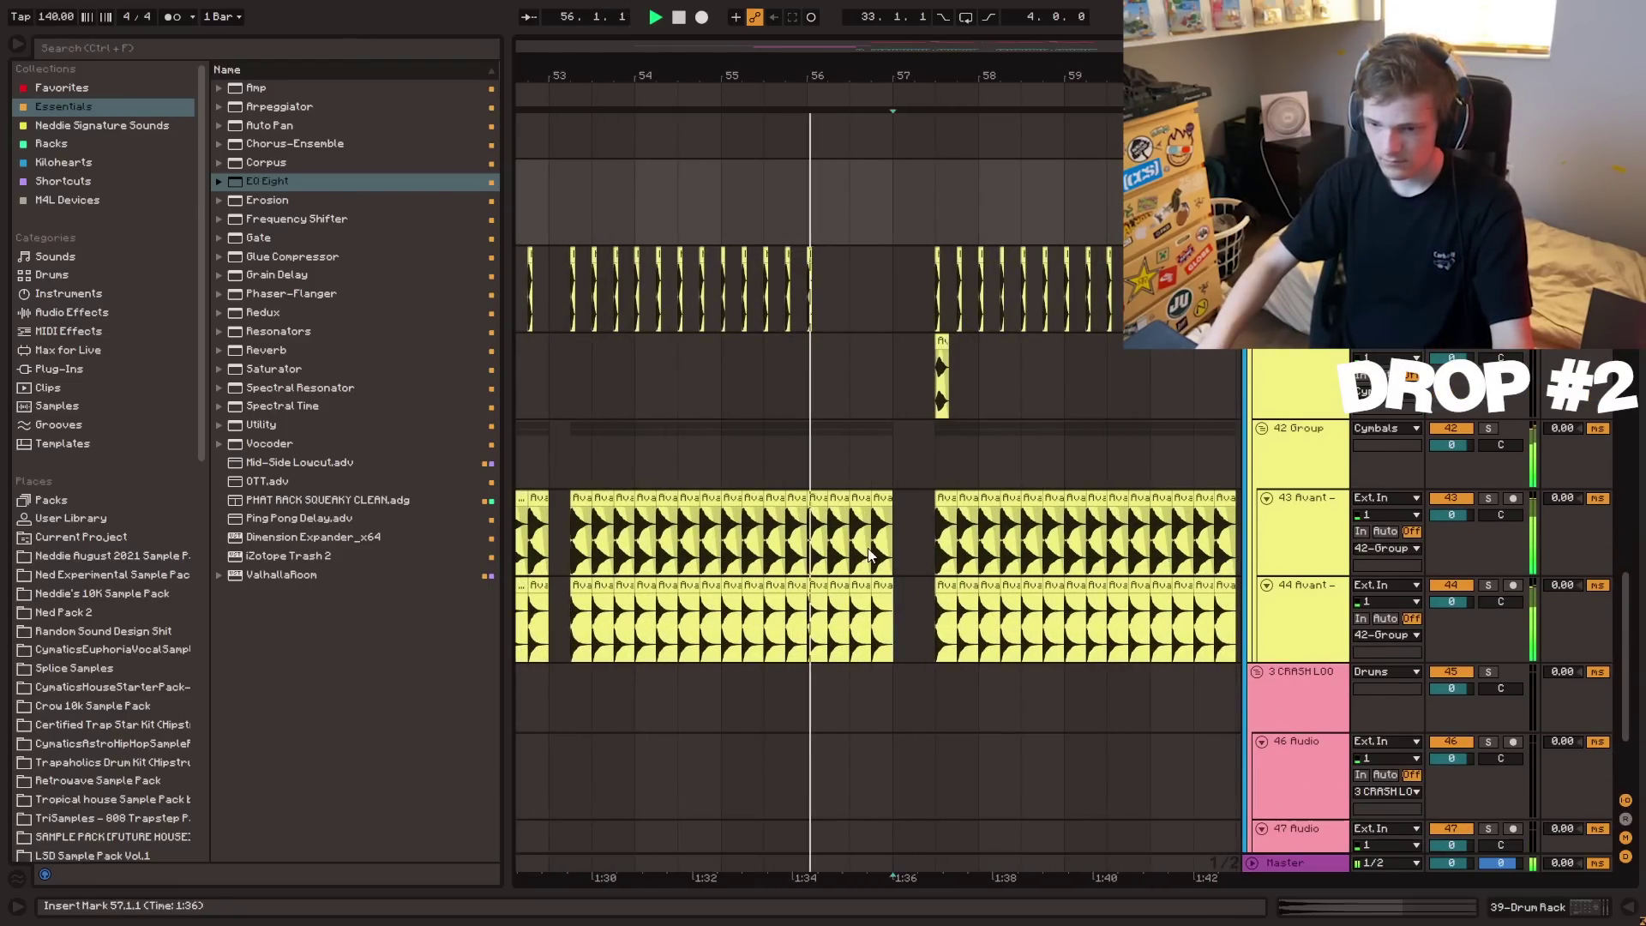
key("Delete")
left_click_drag(878, 557, 832, 549)
key("Delete")
left_click(805, 470)
key("space")
key("space")
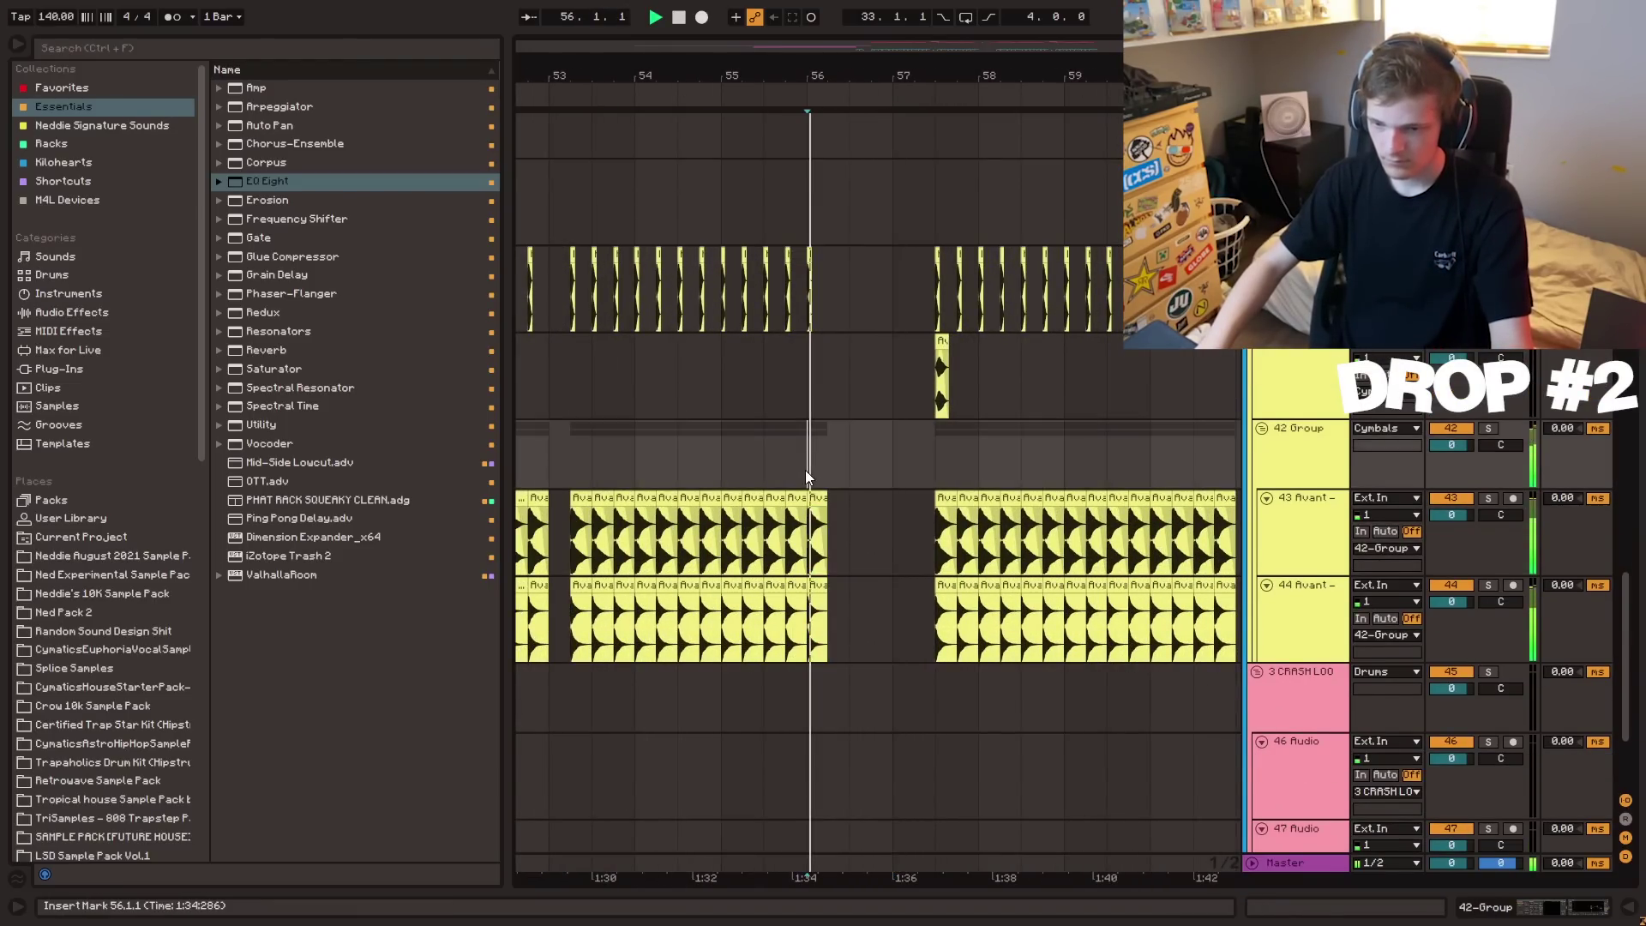
- Compare the first drop from bar 25 with the second drop from bar 49 by playing both
scroll(810, 412, "up", 2)
left_click(815, 322)
scroll(789, 368, "up", 2)
scroll(788, 368, "up", 3)
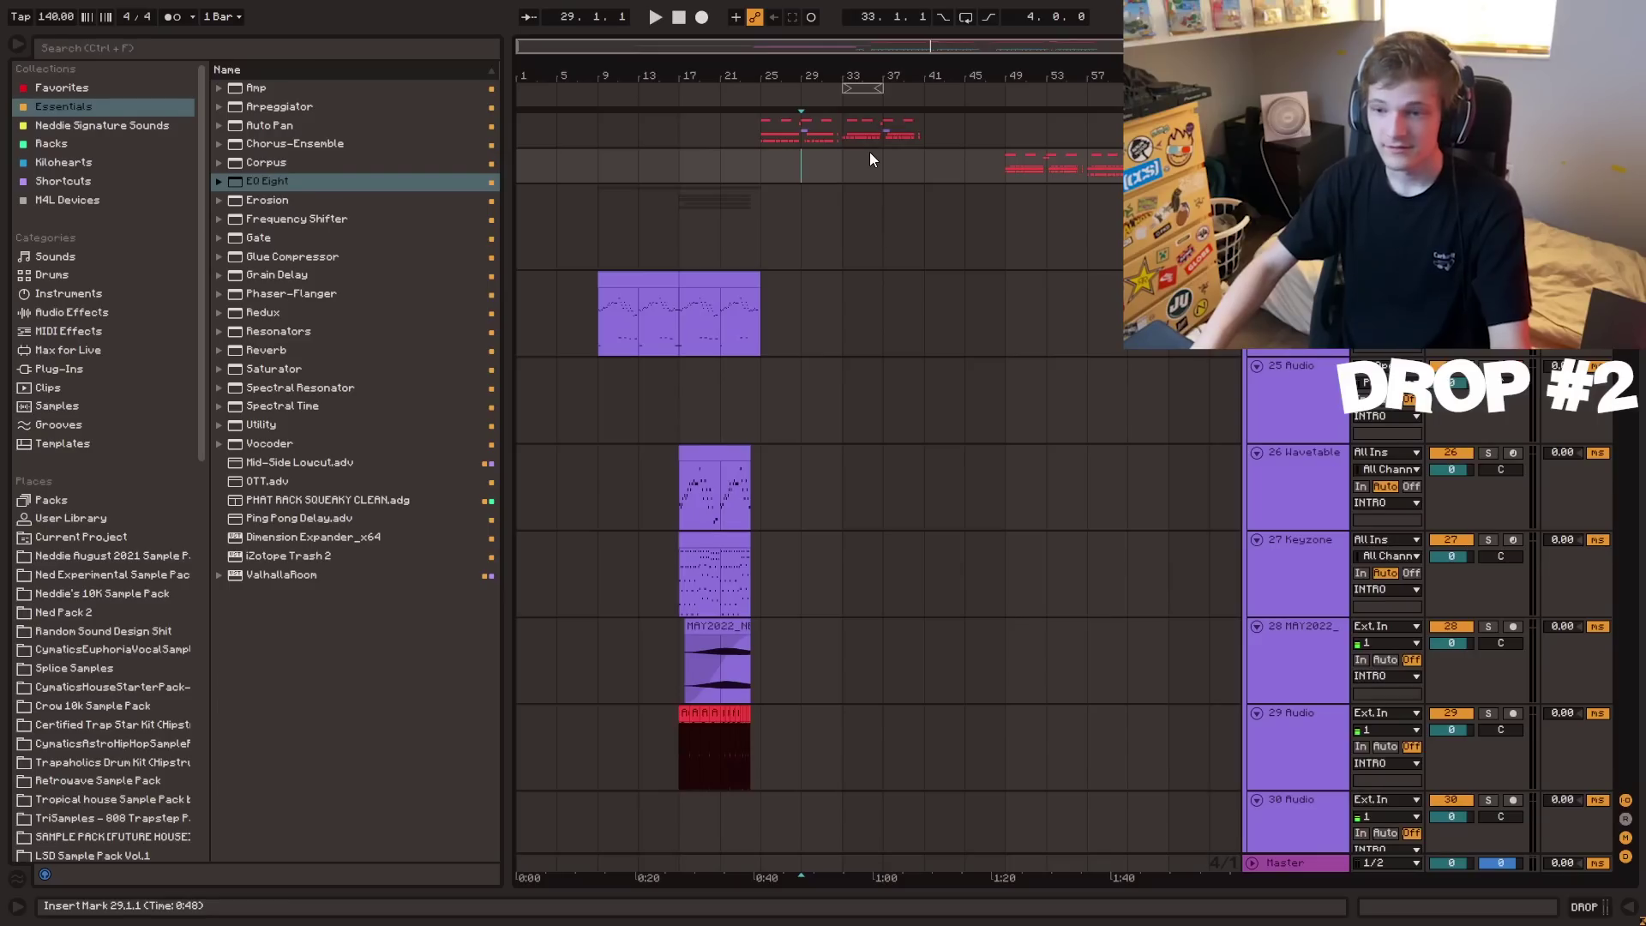
left_click(870, 160)
key("space")
mouse_move(1029, 42)
left_mouse_down()
mouse_move(1026, 137)
mouse_move(1021, 45)
left_mouse_up()
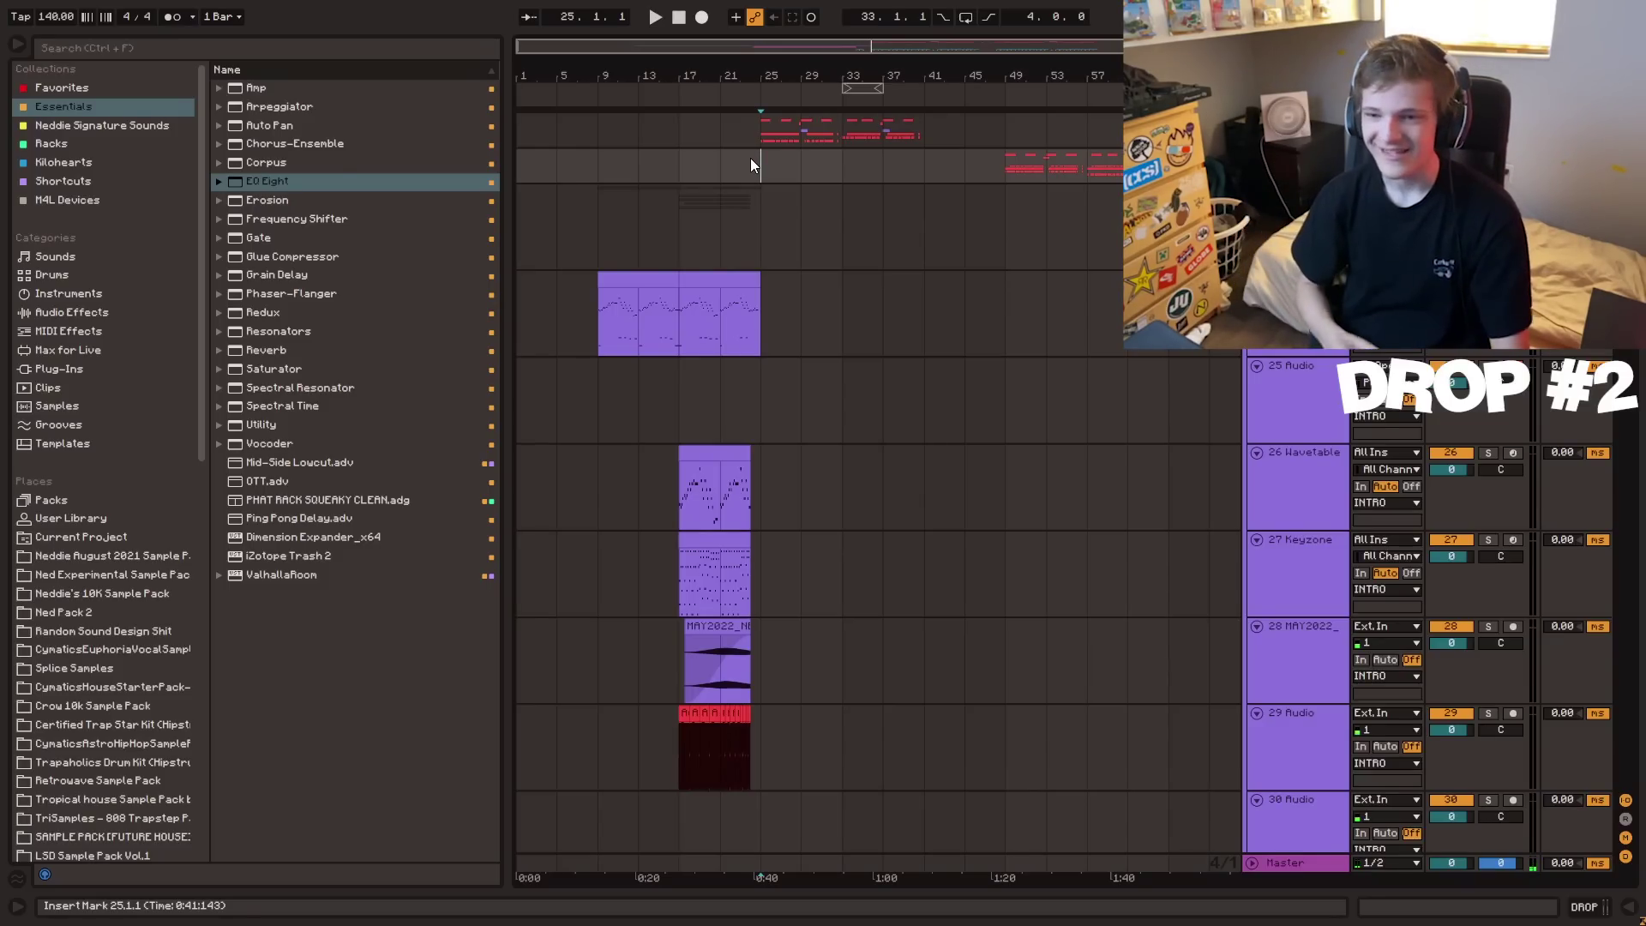
key("space")
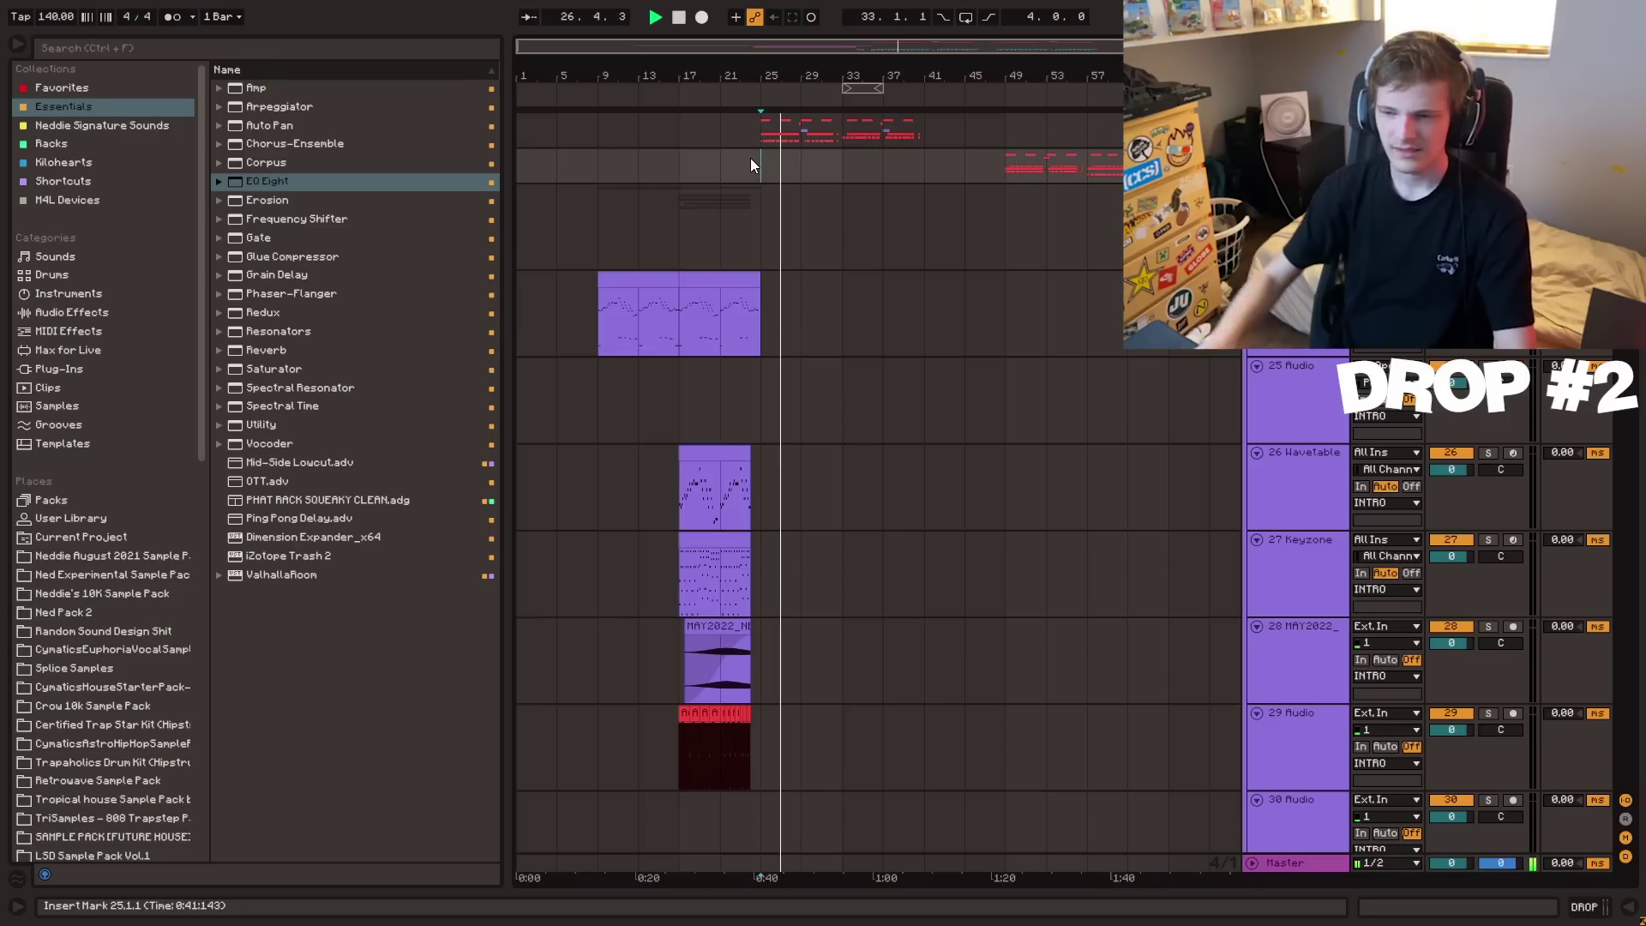
key("space")
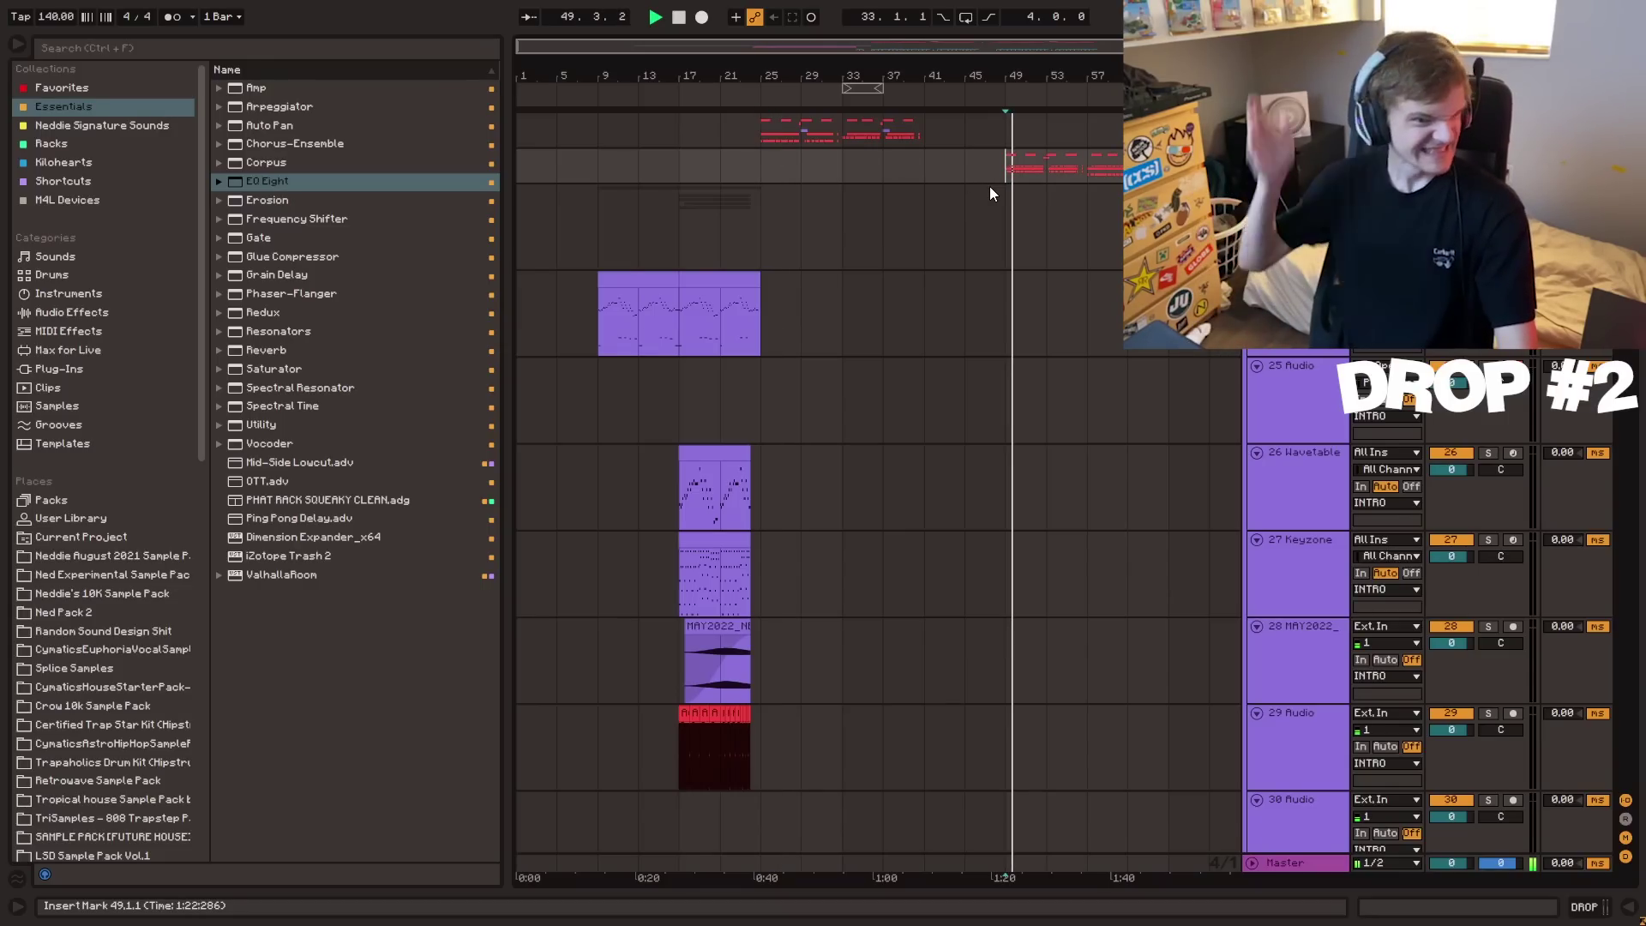
- Audition the INTRO group and insert a Frequency Shifter between its EQ Eight and REVERB RACK
left_click(599, 237)
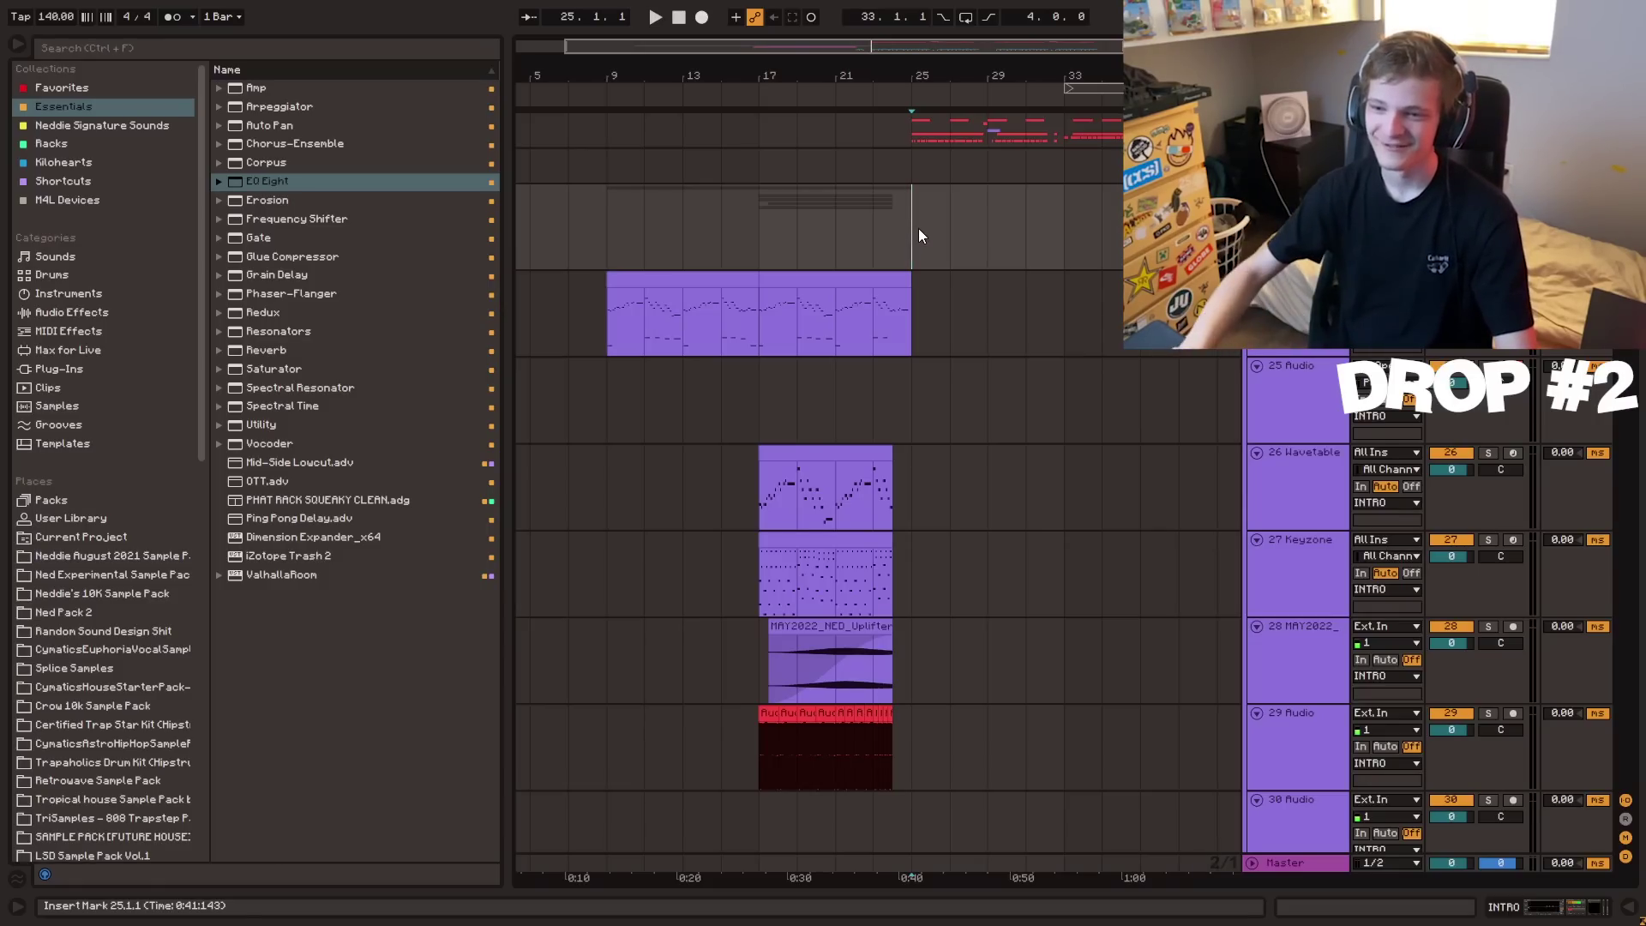
left_click(837, 198)
key("space")
left_click_drag(842, 70, 686, 133)
left_click(910, 236)
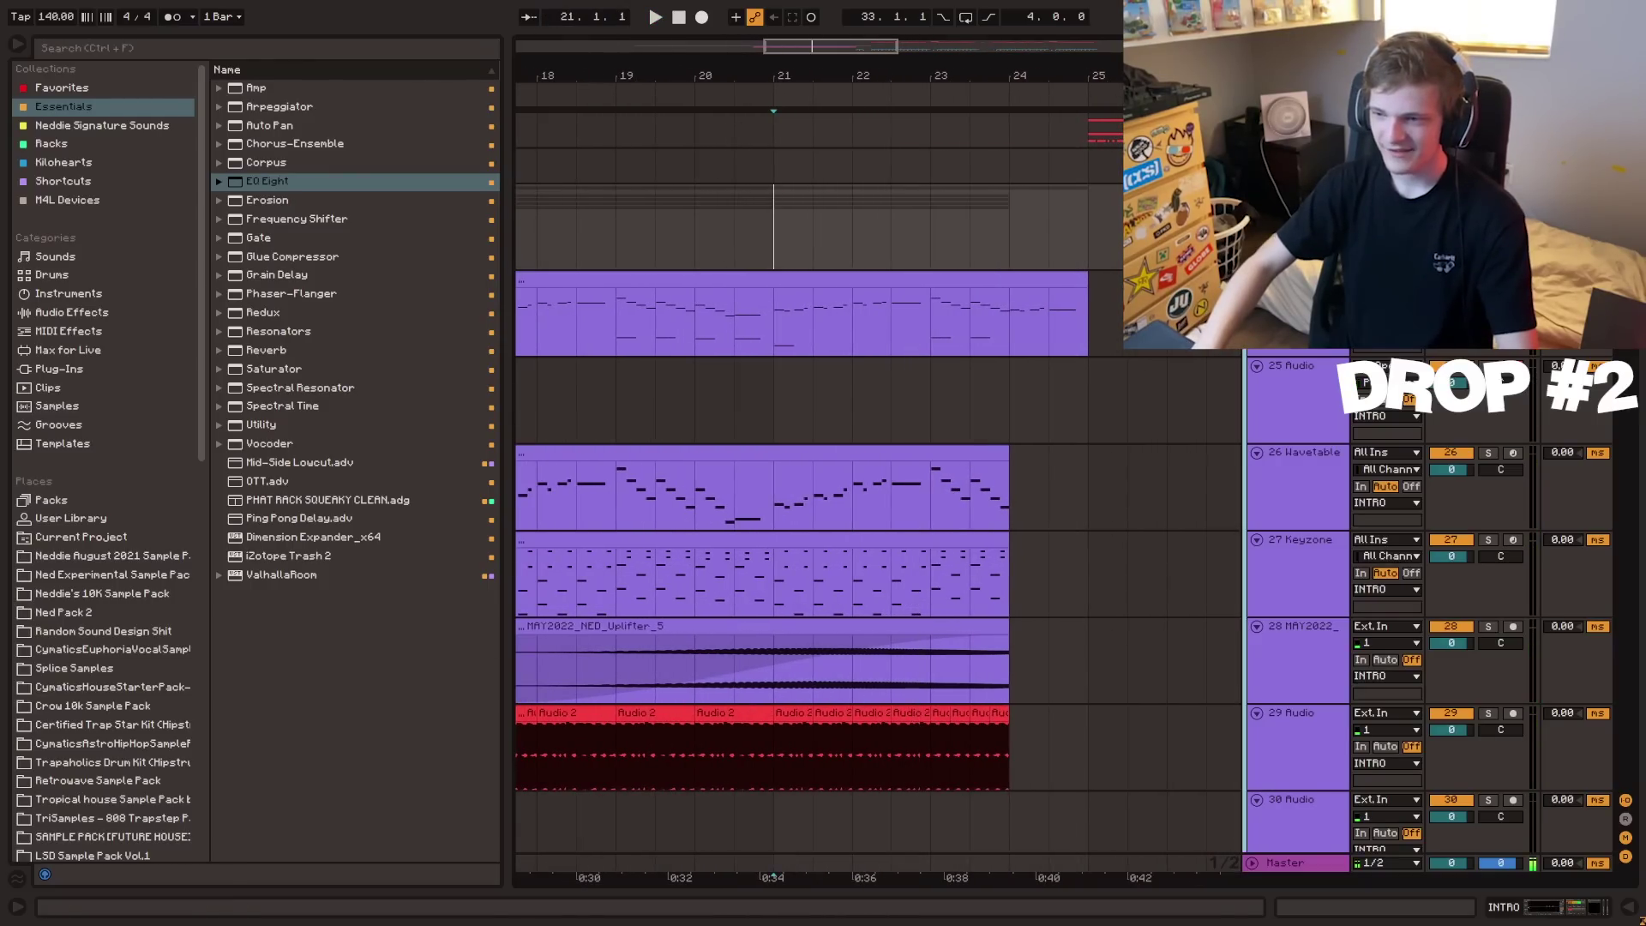
double_click(1290, 194)
left_click_drag(301, 217, 509, 823)
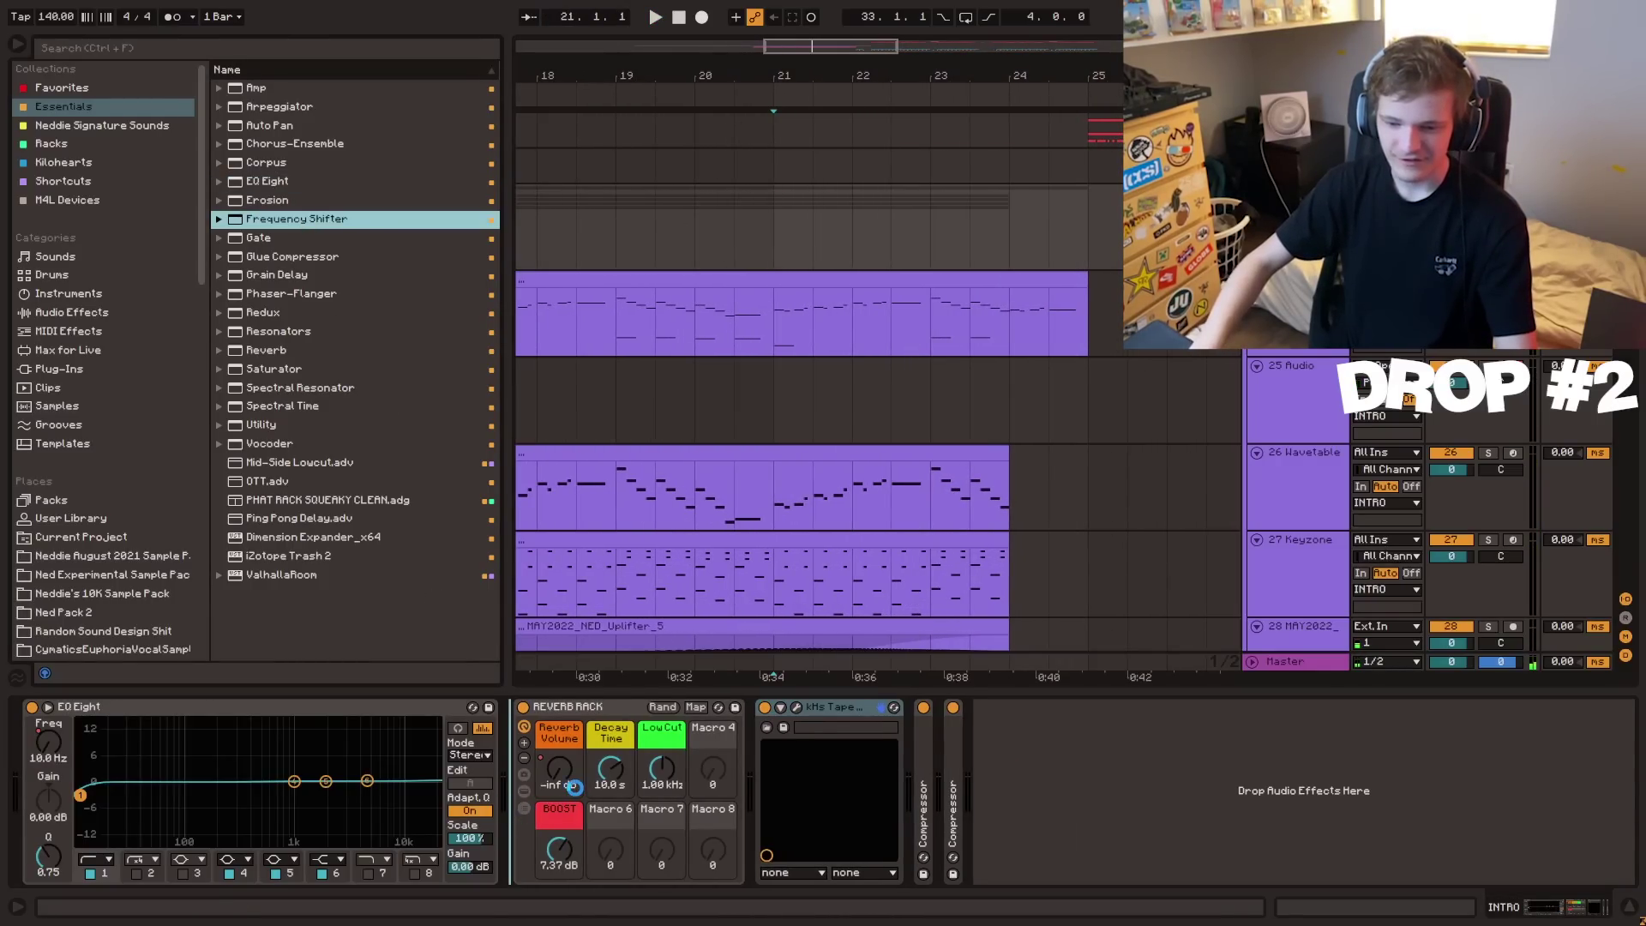
- Automate the INTRO Frequency Shifter's Fine value to fall from 0 Hz at bar 21 to about -131 Hz just before bar 25
key("a")
left_click_drag(733, 87, 835, 80)
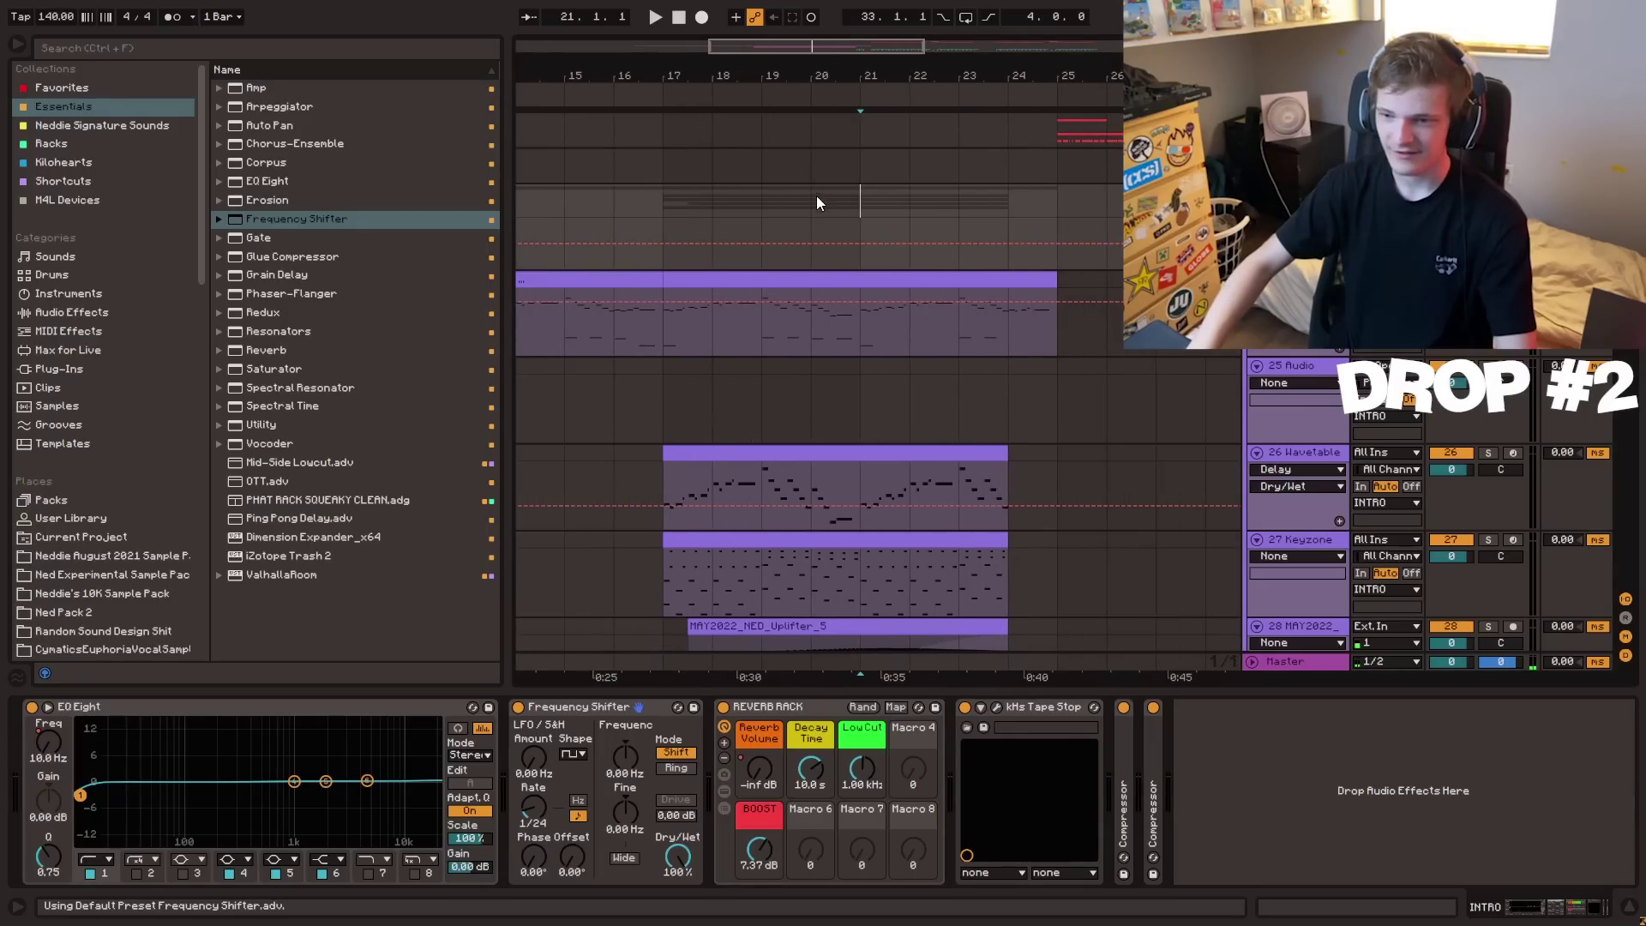
left_click(860, 243)
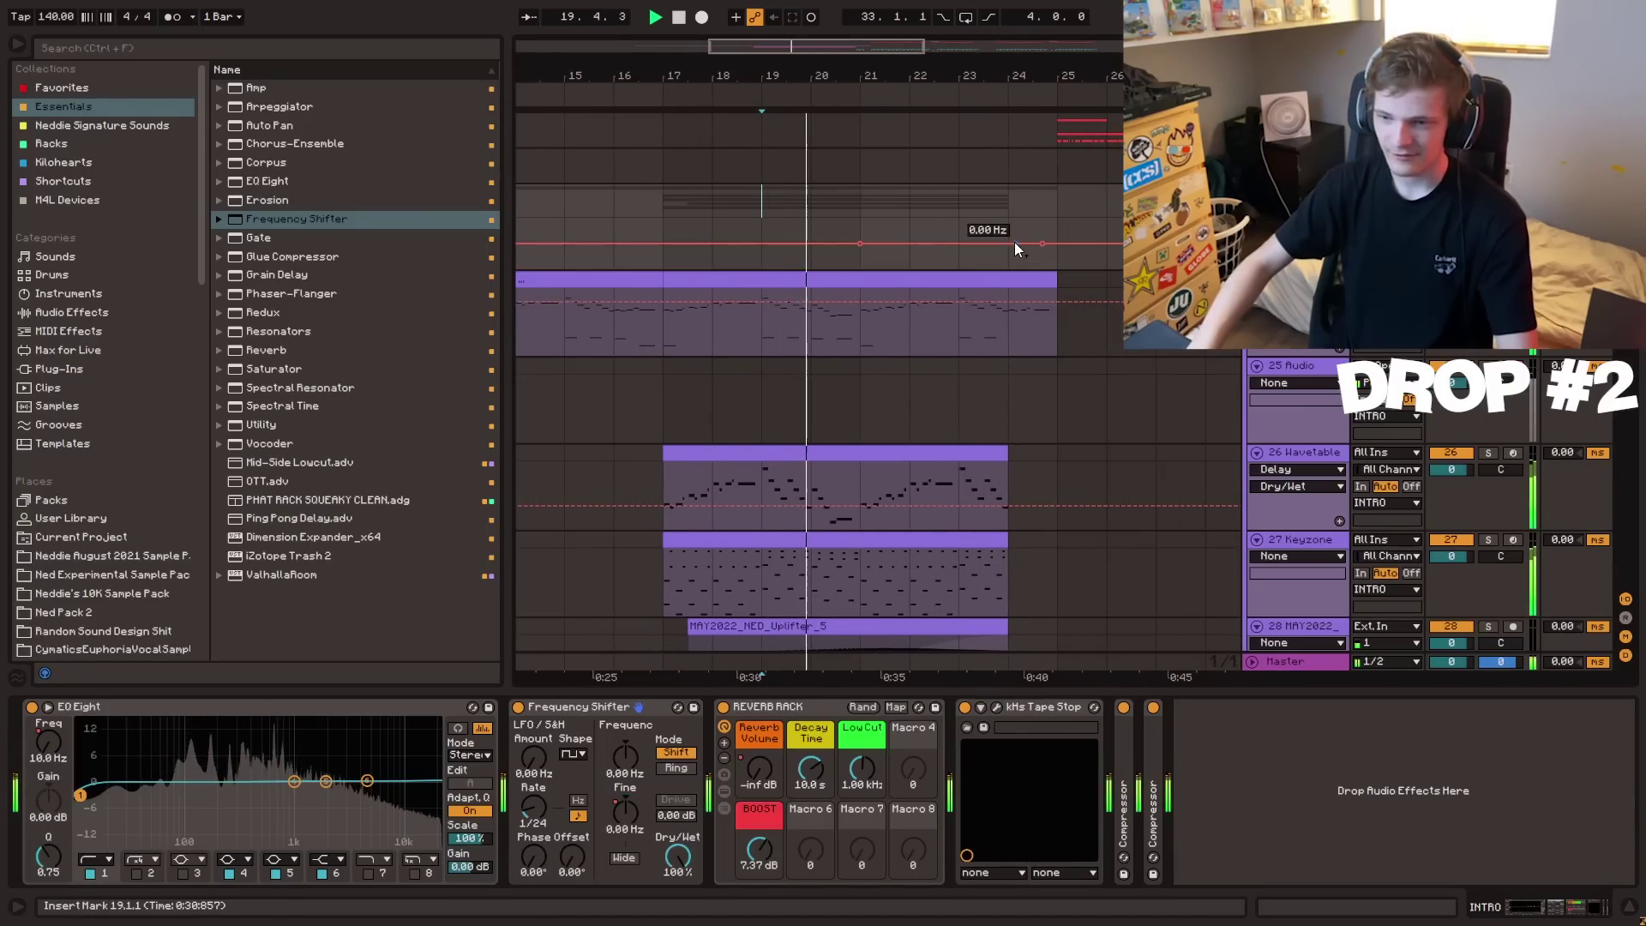
left_click_drag(1042, 246, 1043, 259)
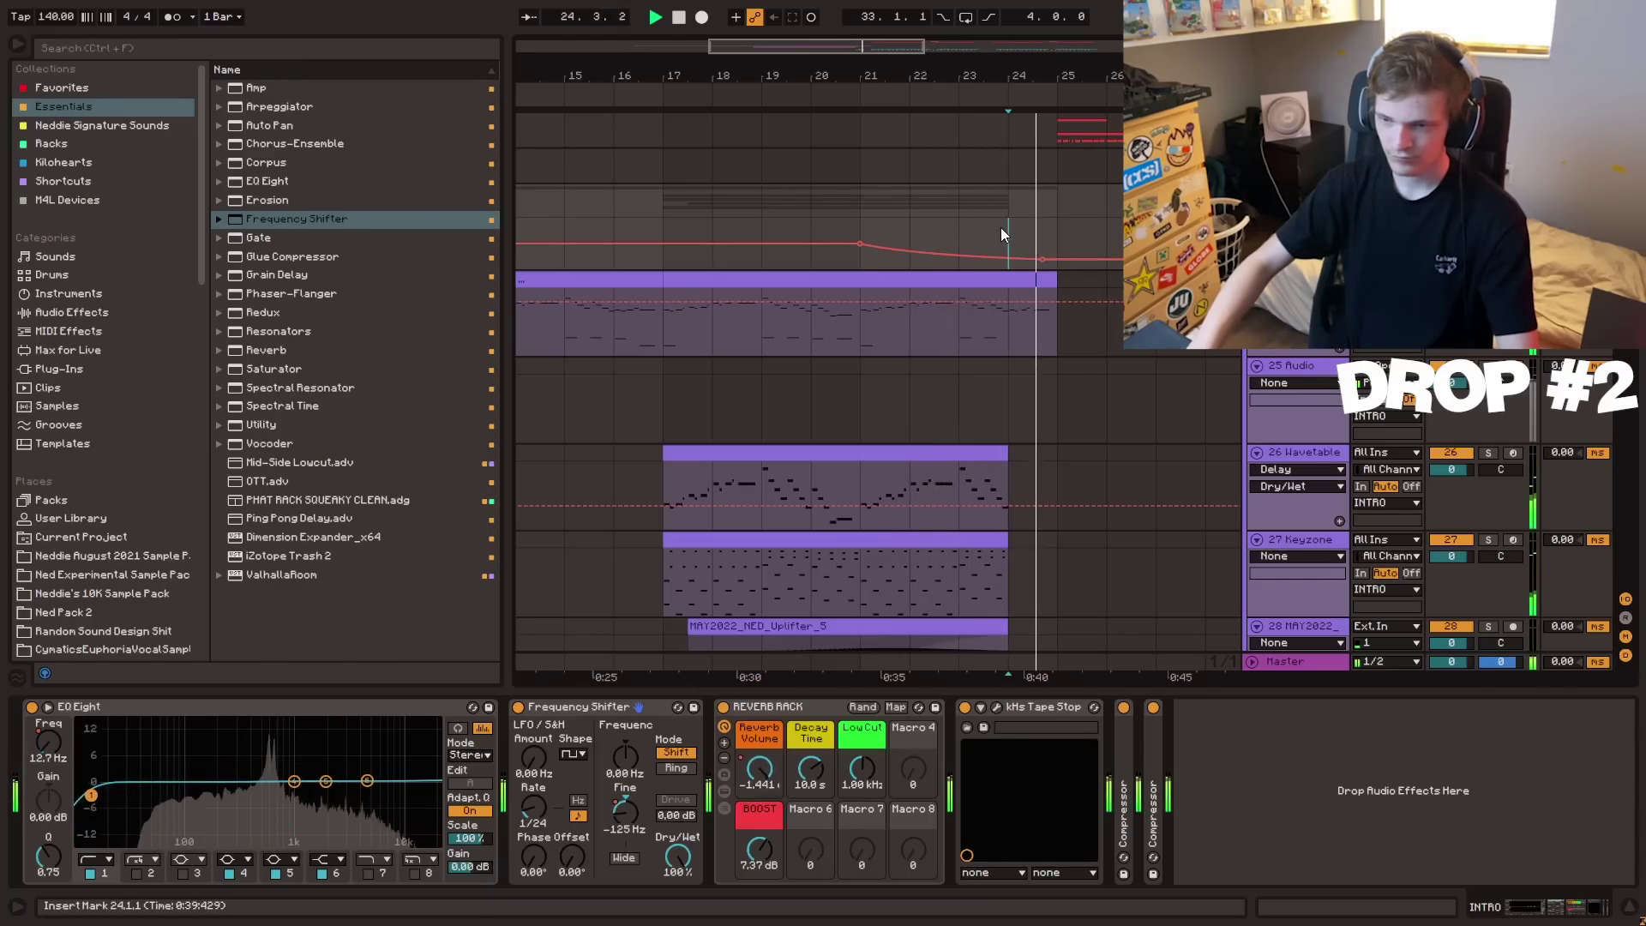
key("a")
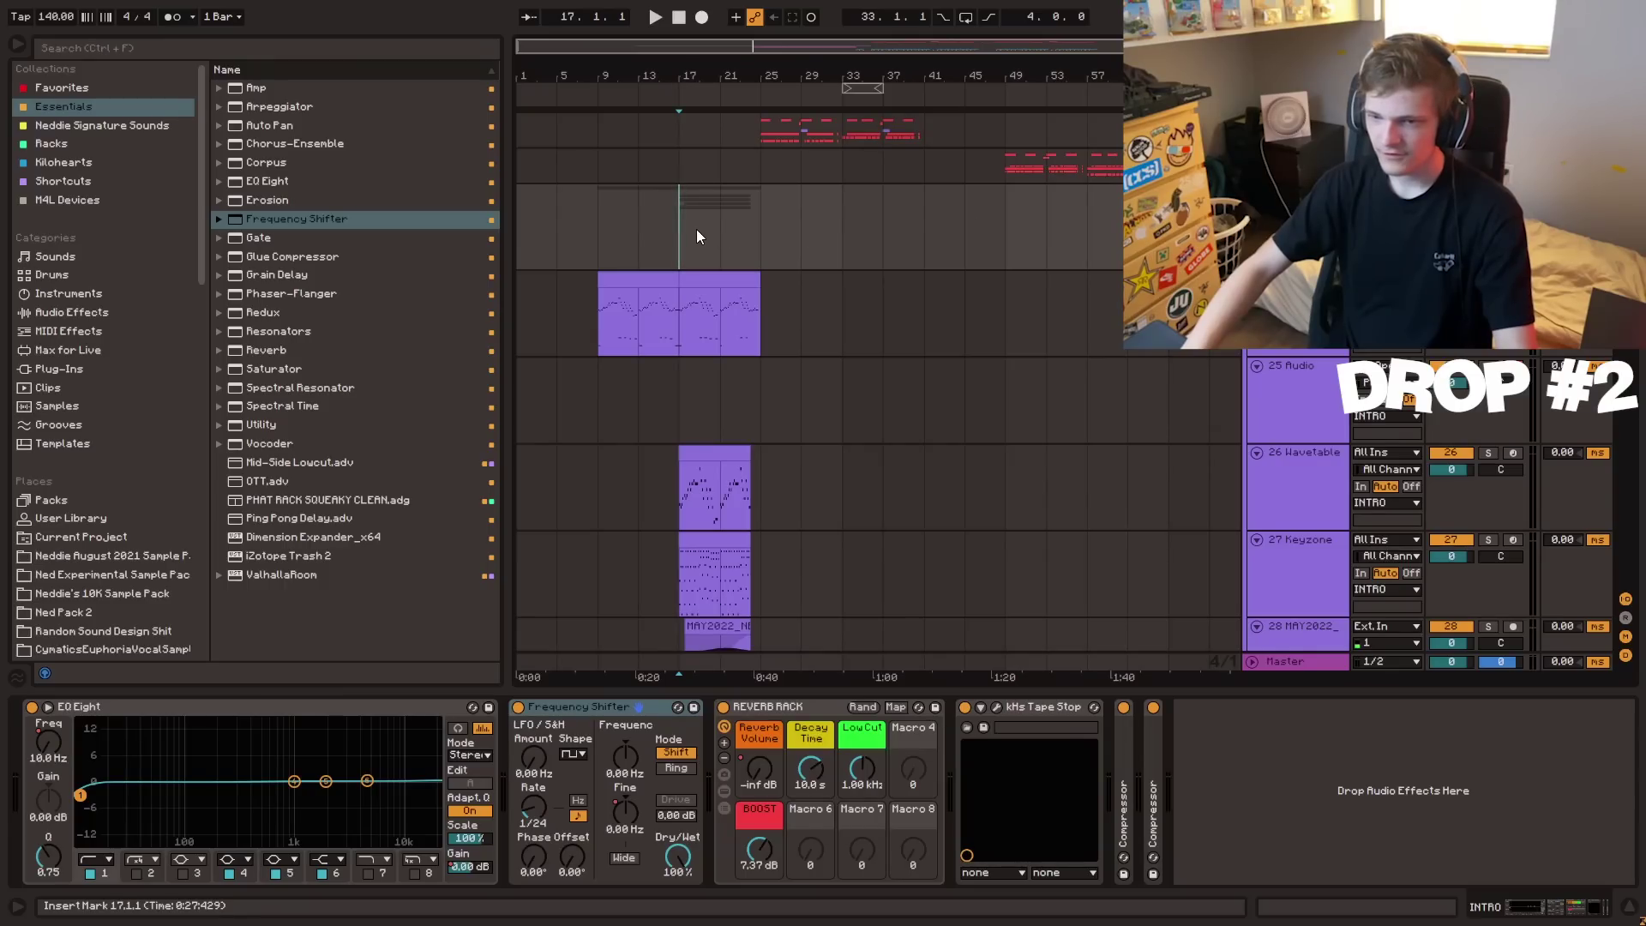
- Copy the INTRO group's section starting at bar 17, paste it at bar 41 and play it
left_click_drag(696, 236, 765, 229)
key("ctrl+c")
left_click(929, 214)
key("ctrl+v")
left_click(929, 209)
scroll(931, 326, "down", 3)
key("space")
scroll(914, 395, "down", 4)
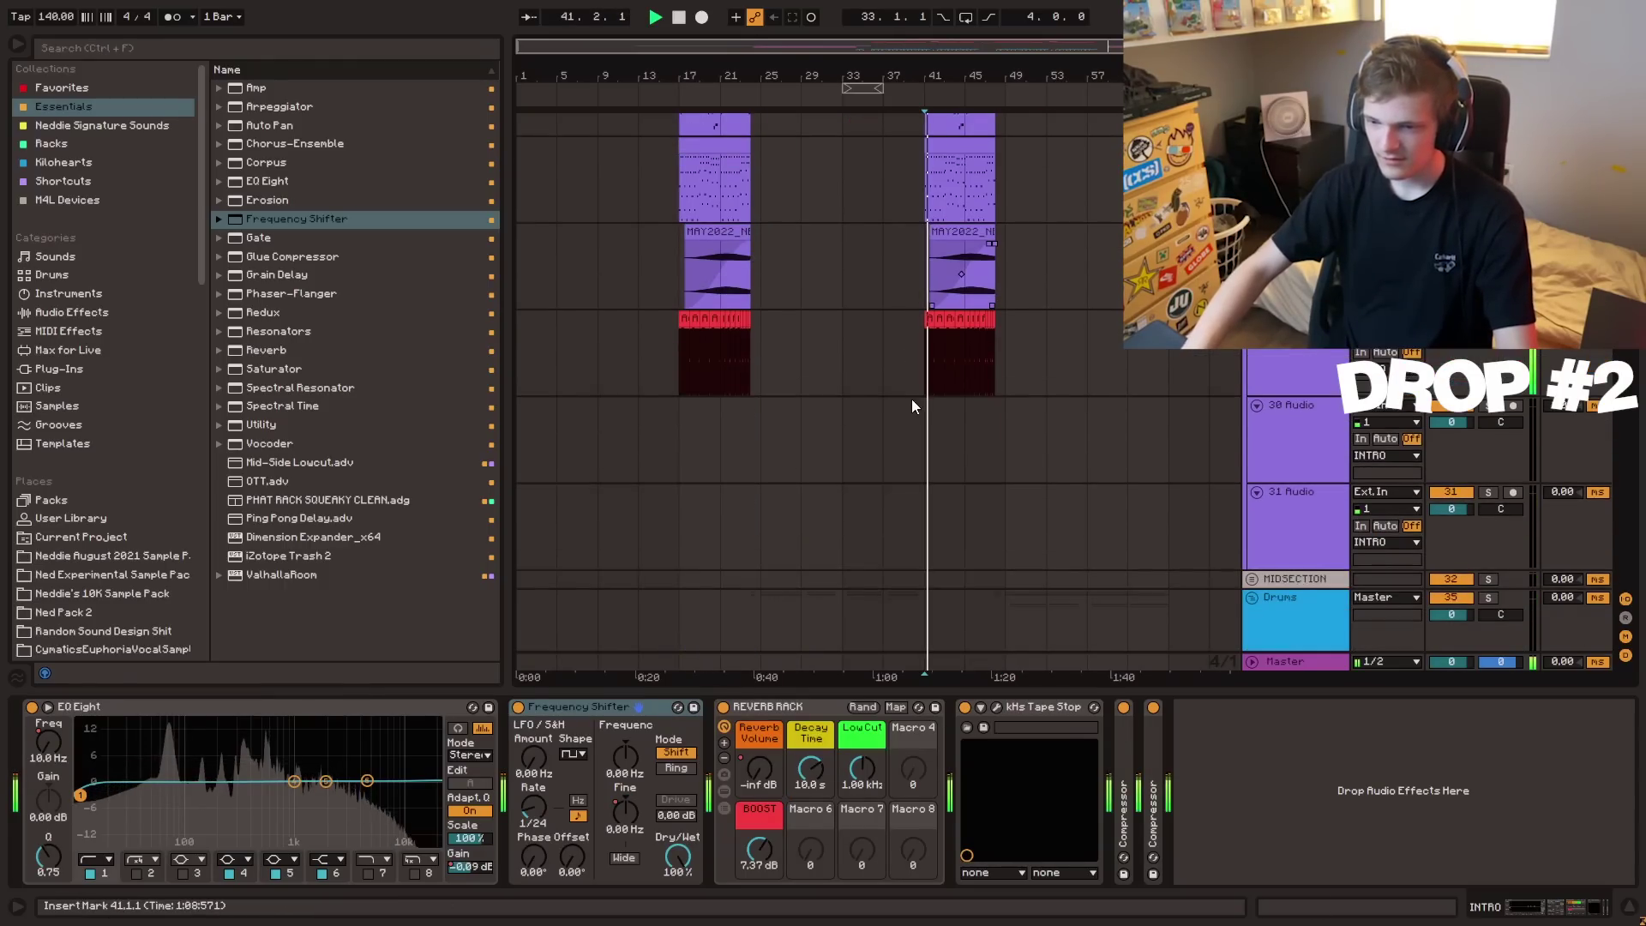
- Audition the pasted INTRO section around bar 41, checking its audio and Wavetable tracks
scroll(951, 390, "up", 2)
left_click(909, 359)
scroll(969, 386, "up", 3)
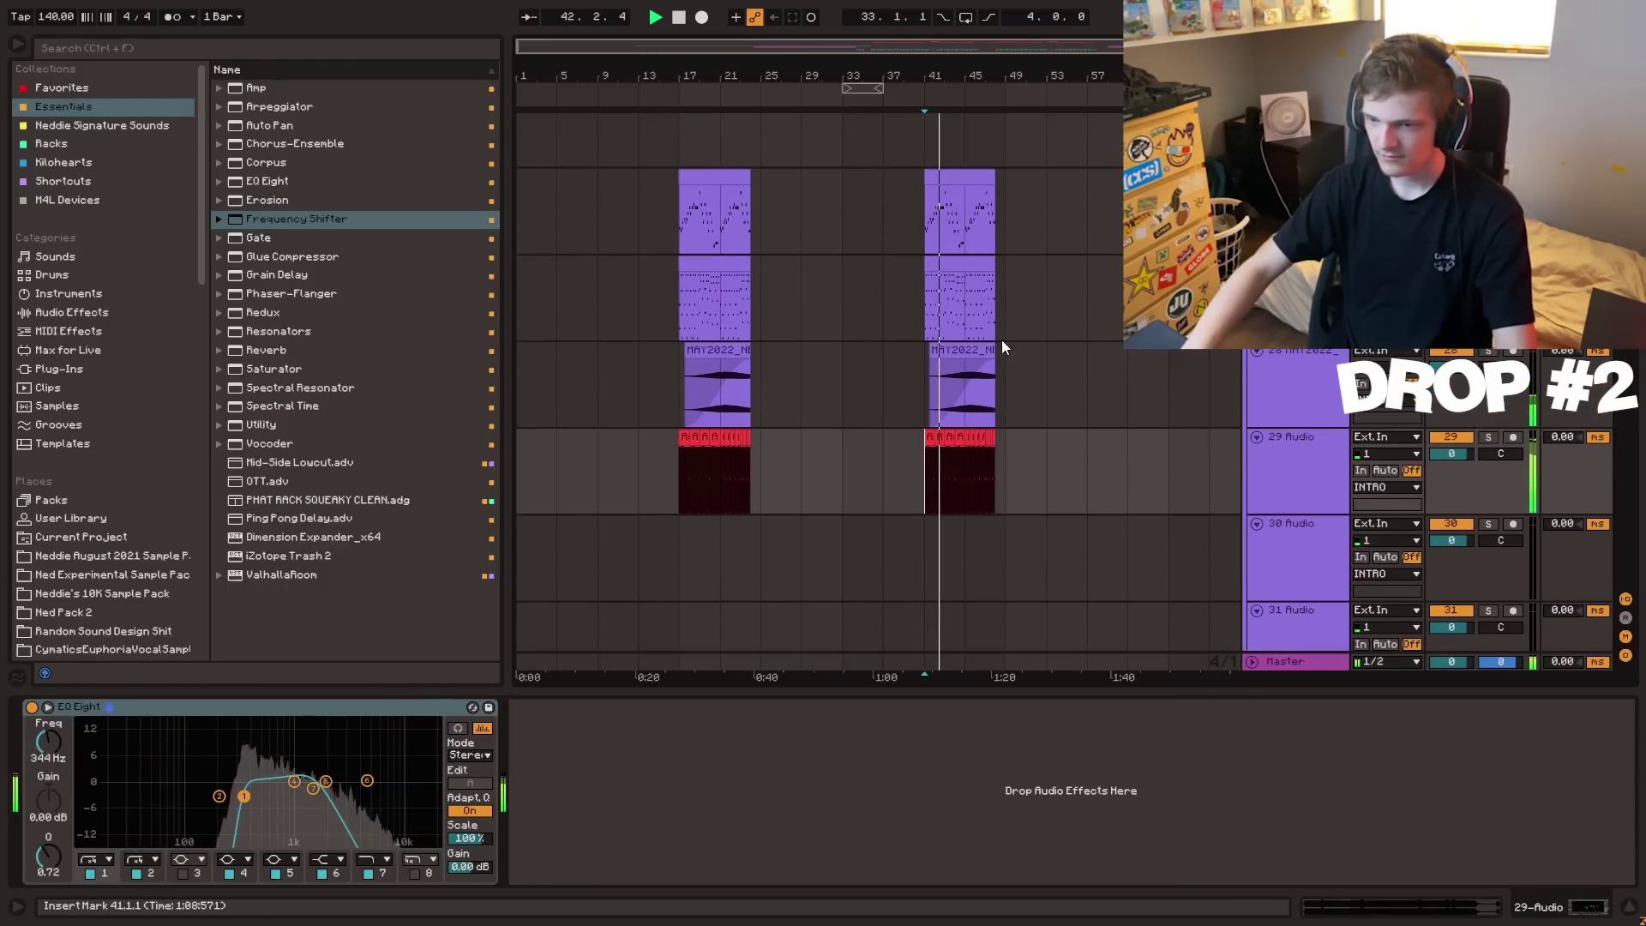
scroll(982, 347, "up", 5)
left_click(704, 252)
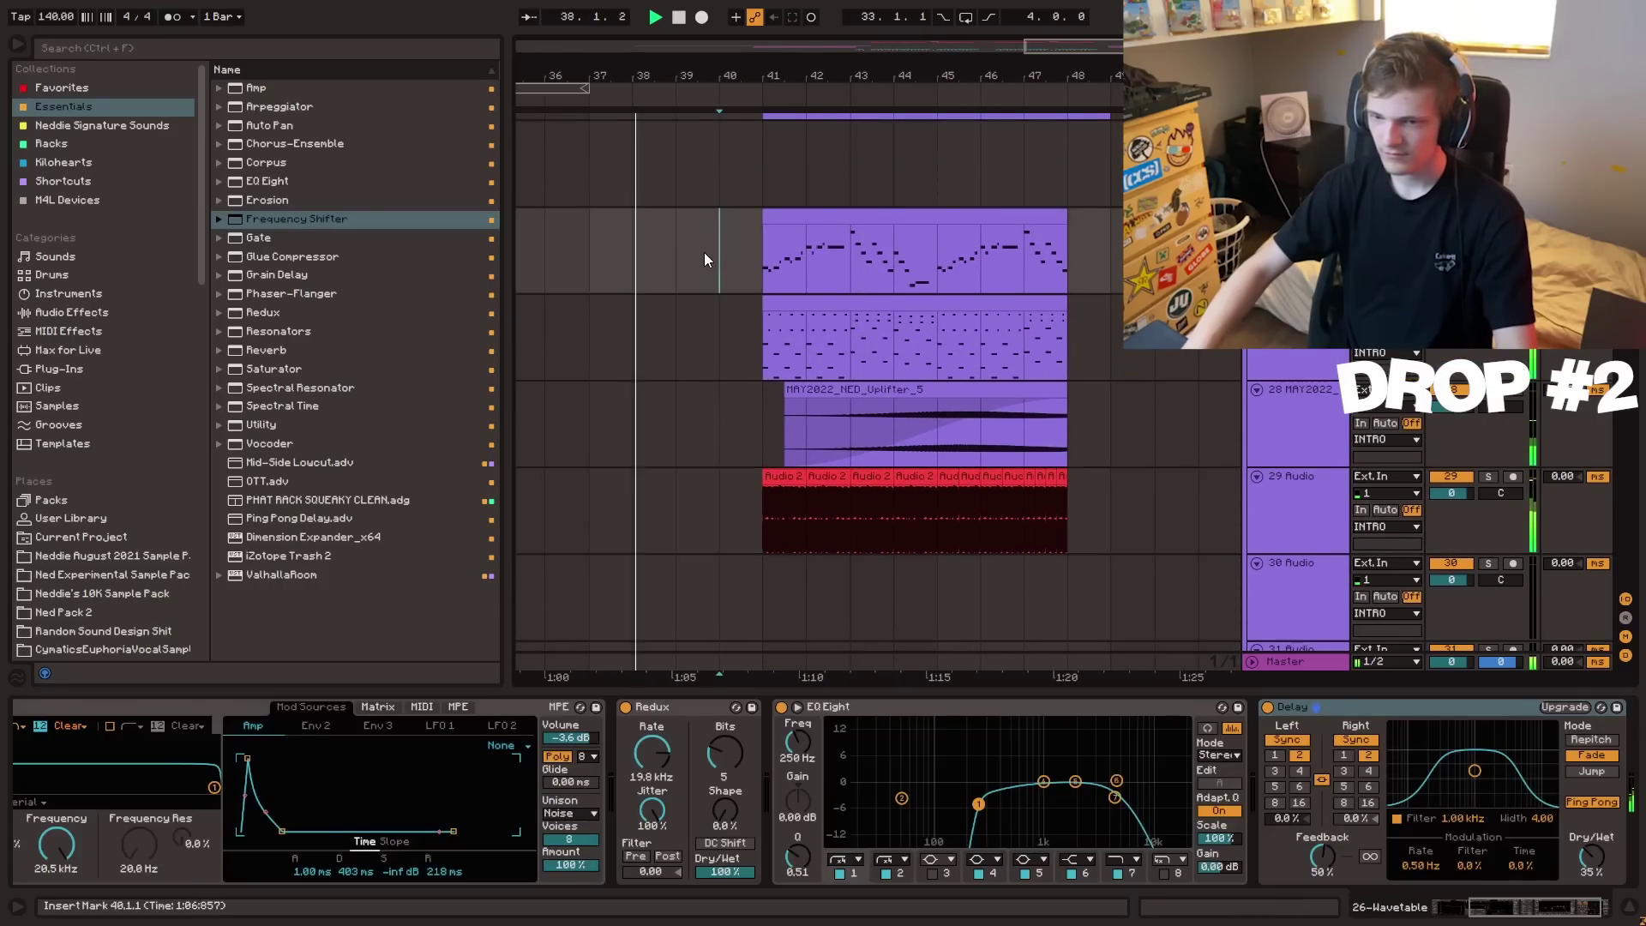
scroll(822, 292, "up", 7)
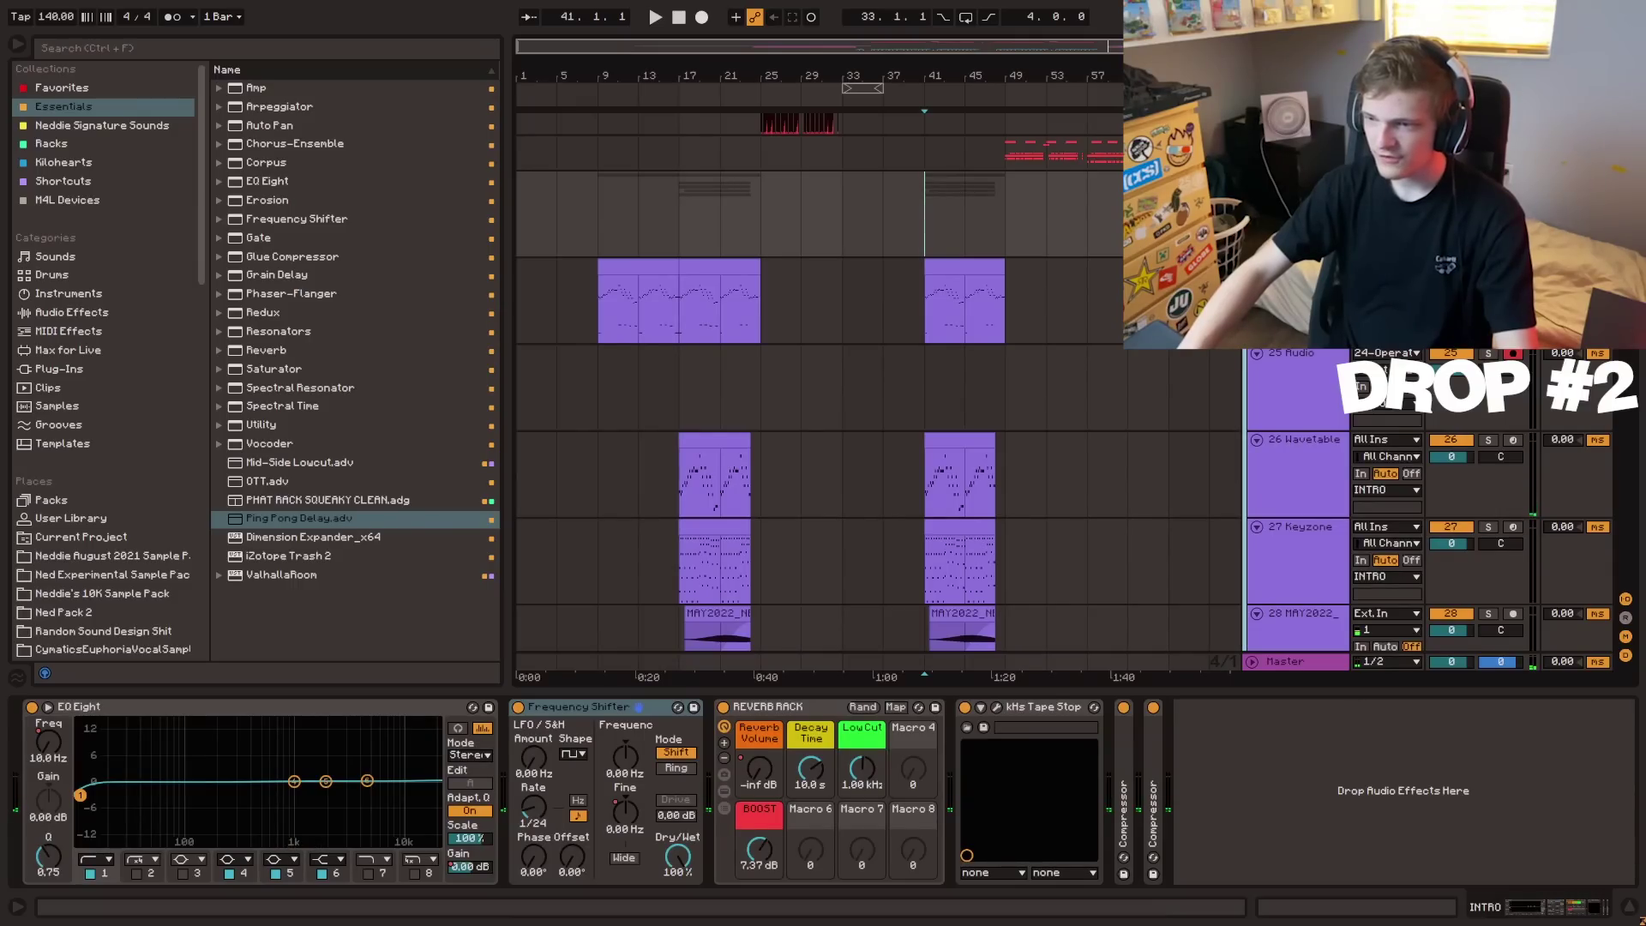
- Play the duplicated INTRO group around bar 41 and examine its Operator track
scroll(858, 411, "down", 10)
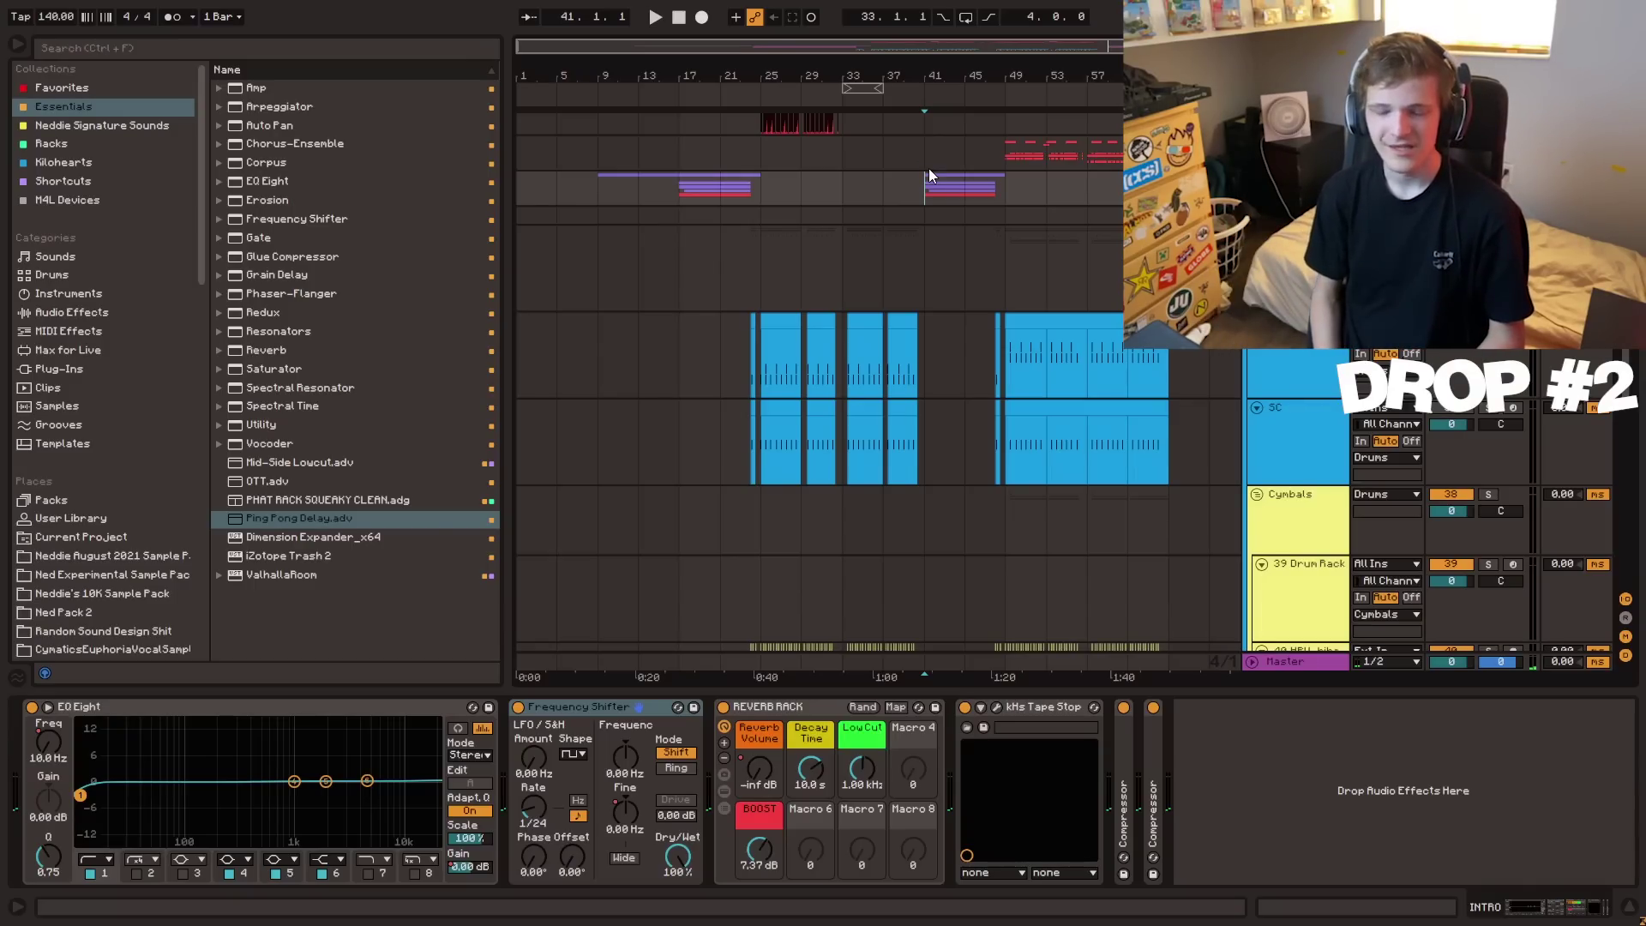
scroll(929, 168, "down", 5)
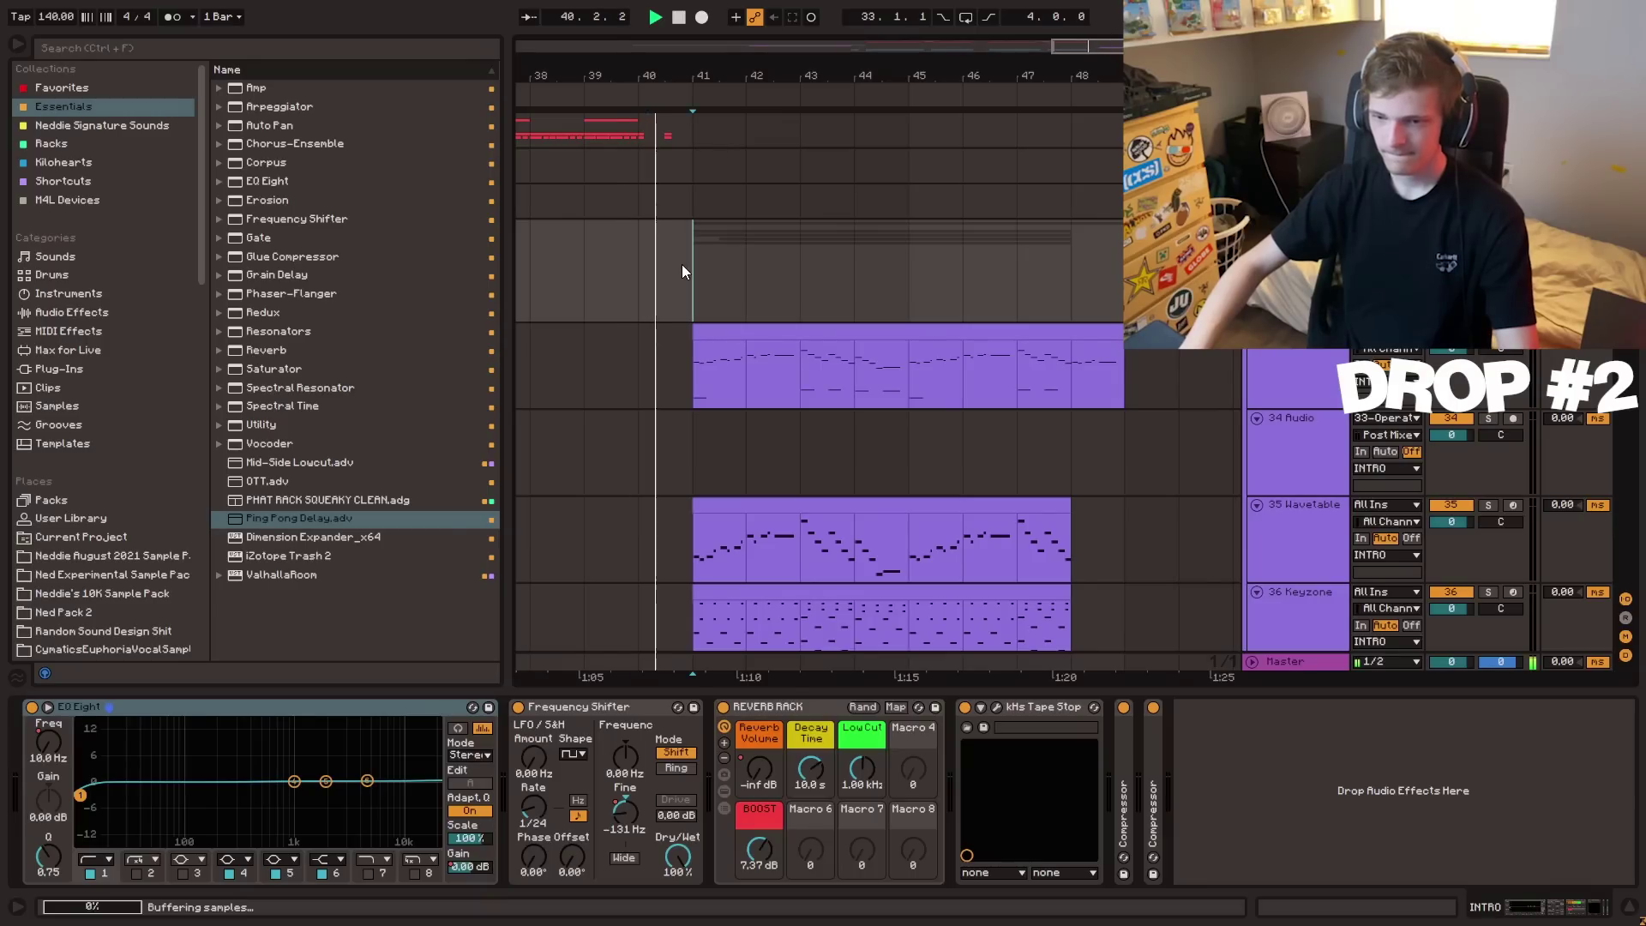
left_click_drag(839, 76, 827, 93)
left_click(663, 291)
key("space")
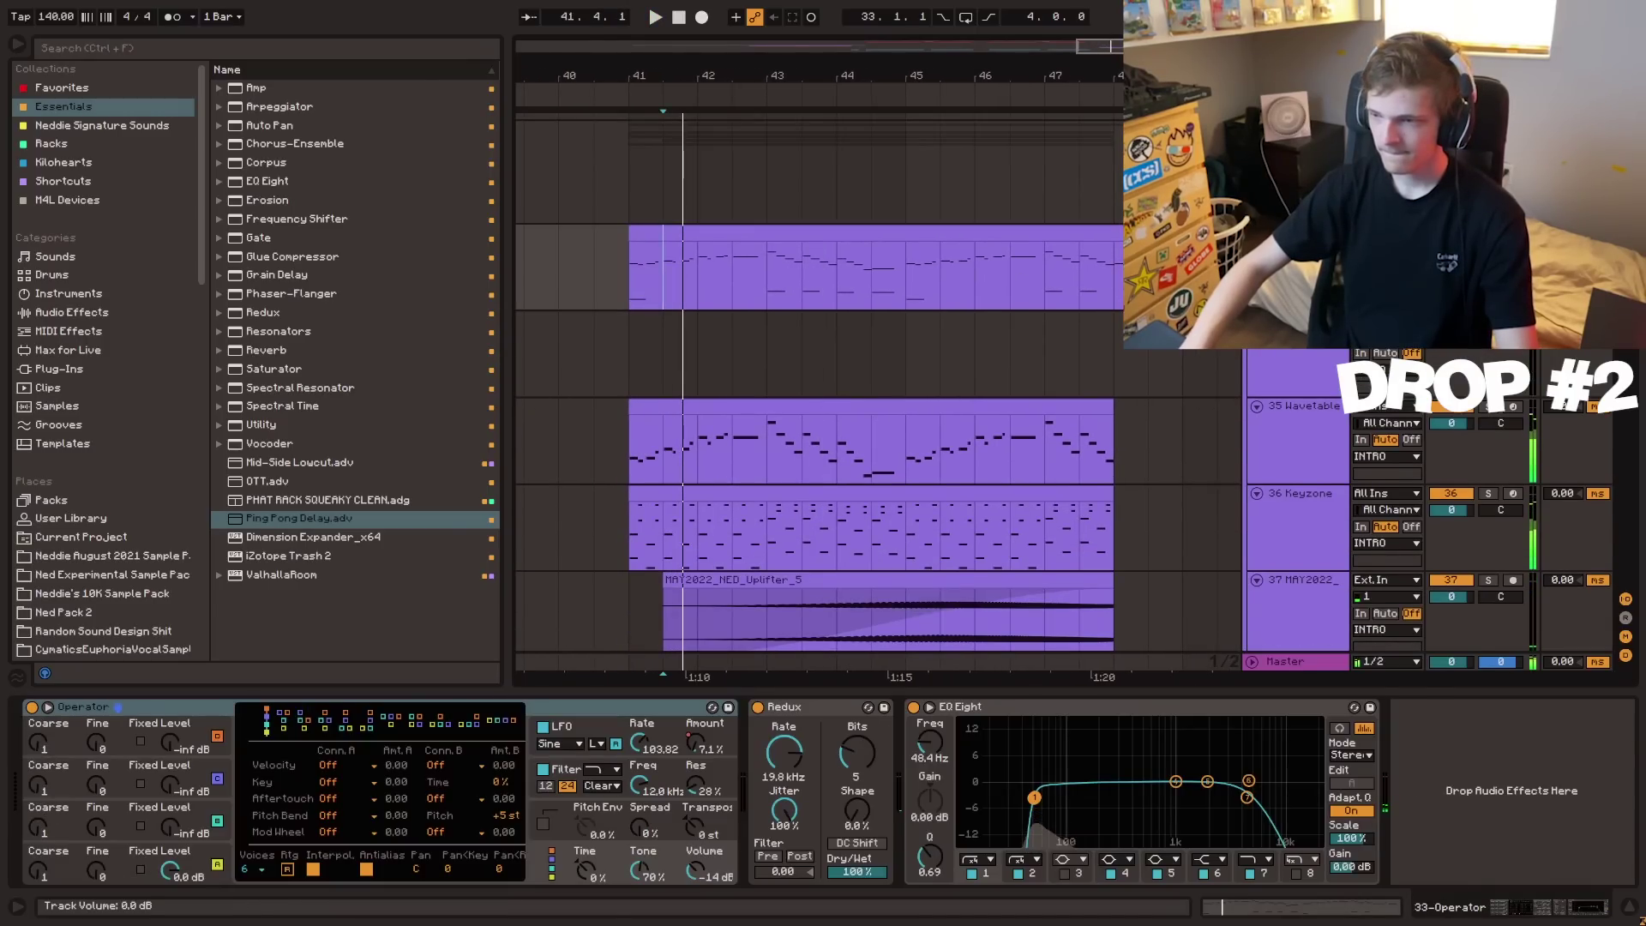
- Replace the Operator on track 33 with the 052_Florestan_Ahh_Choir.adv preset from Neddie Signature Sounds and play it
left_click(122, 127)
left_click(353, 170)
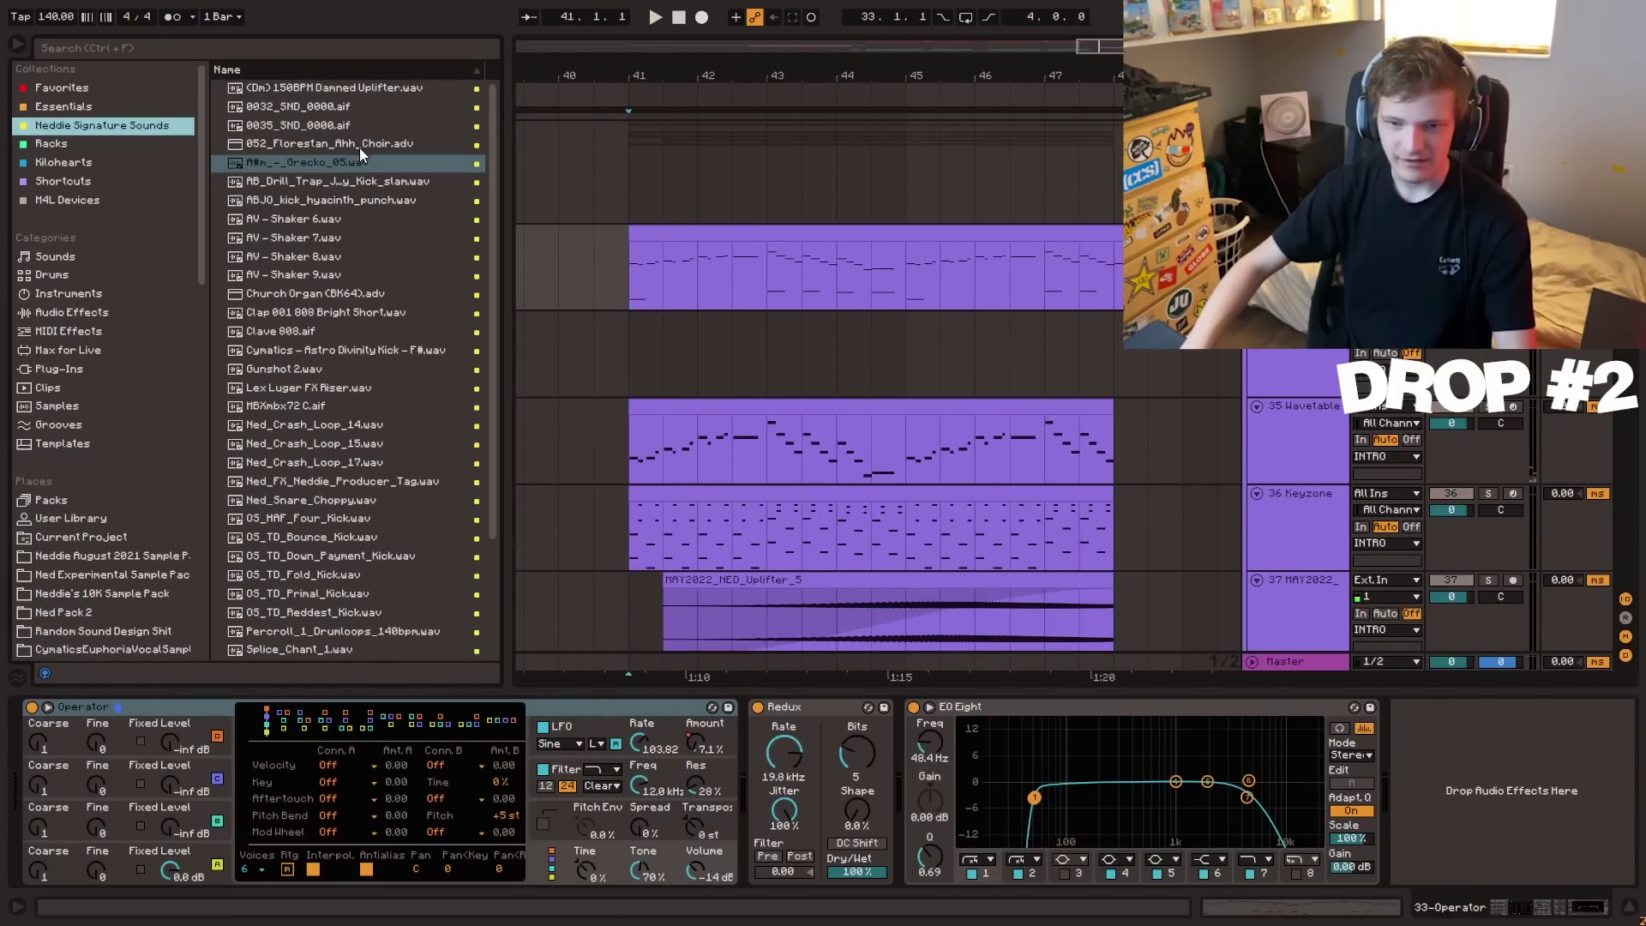
double_click(360, 144)
key("space")
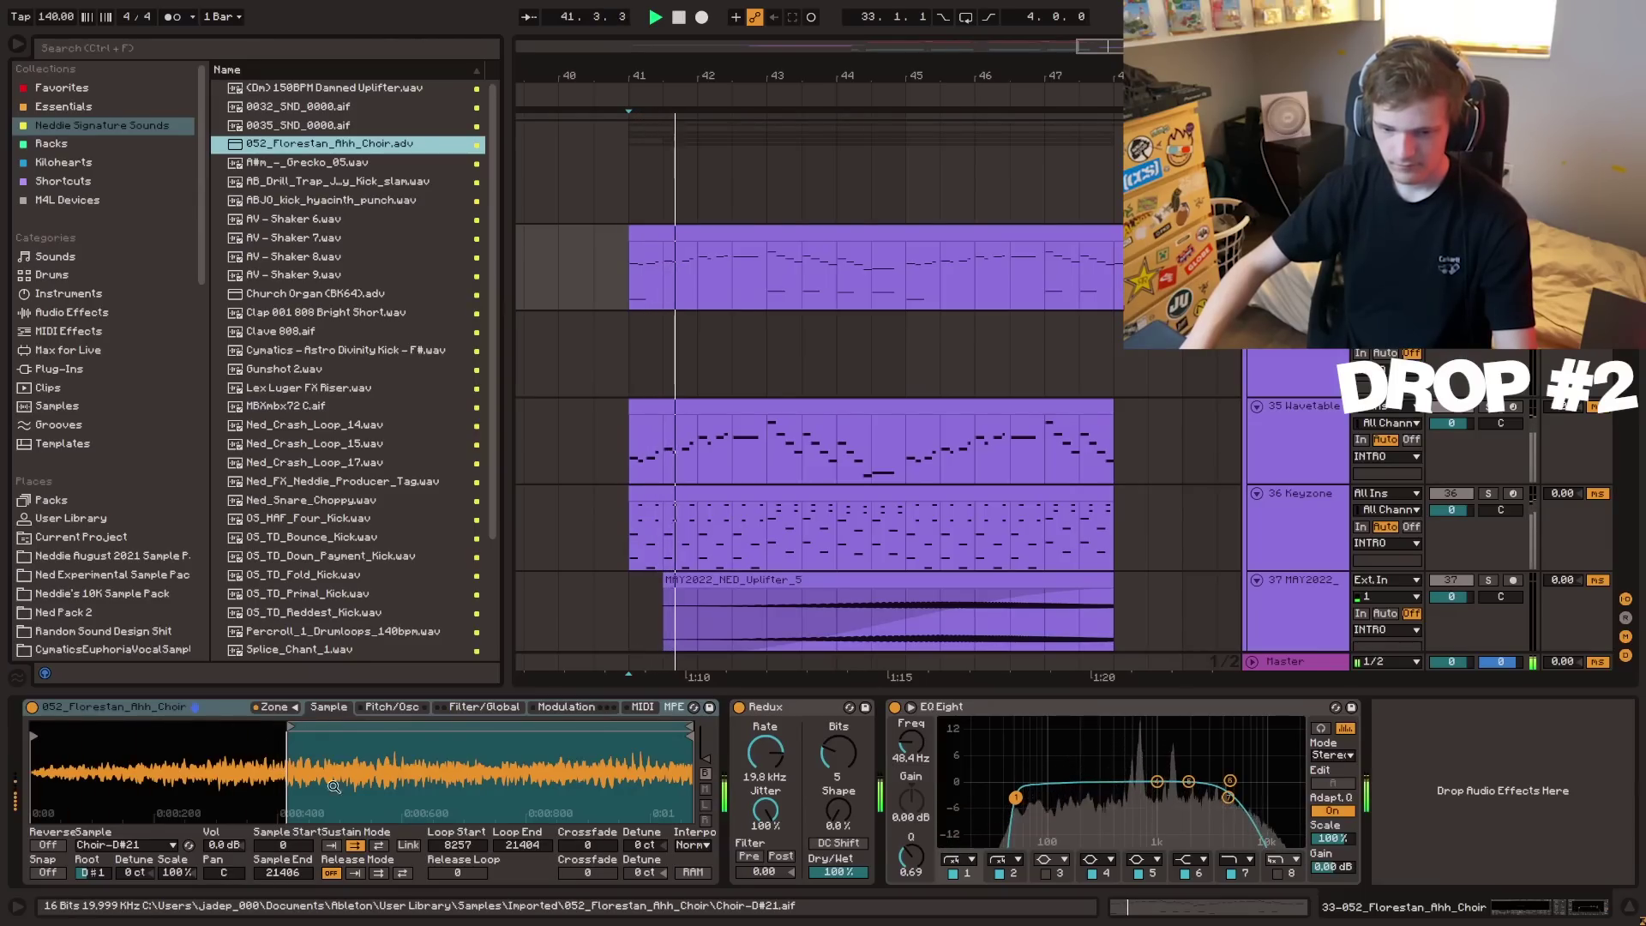
- Set the choir's volume envelope to 49 ms attack and 1.53 s release, and add ValhallaRoom with its Mix lowered from full
left_click(392, 706)
left_click(485, 707)
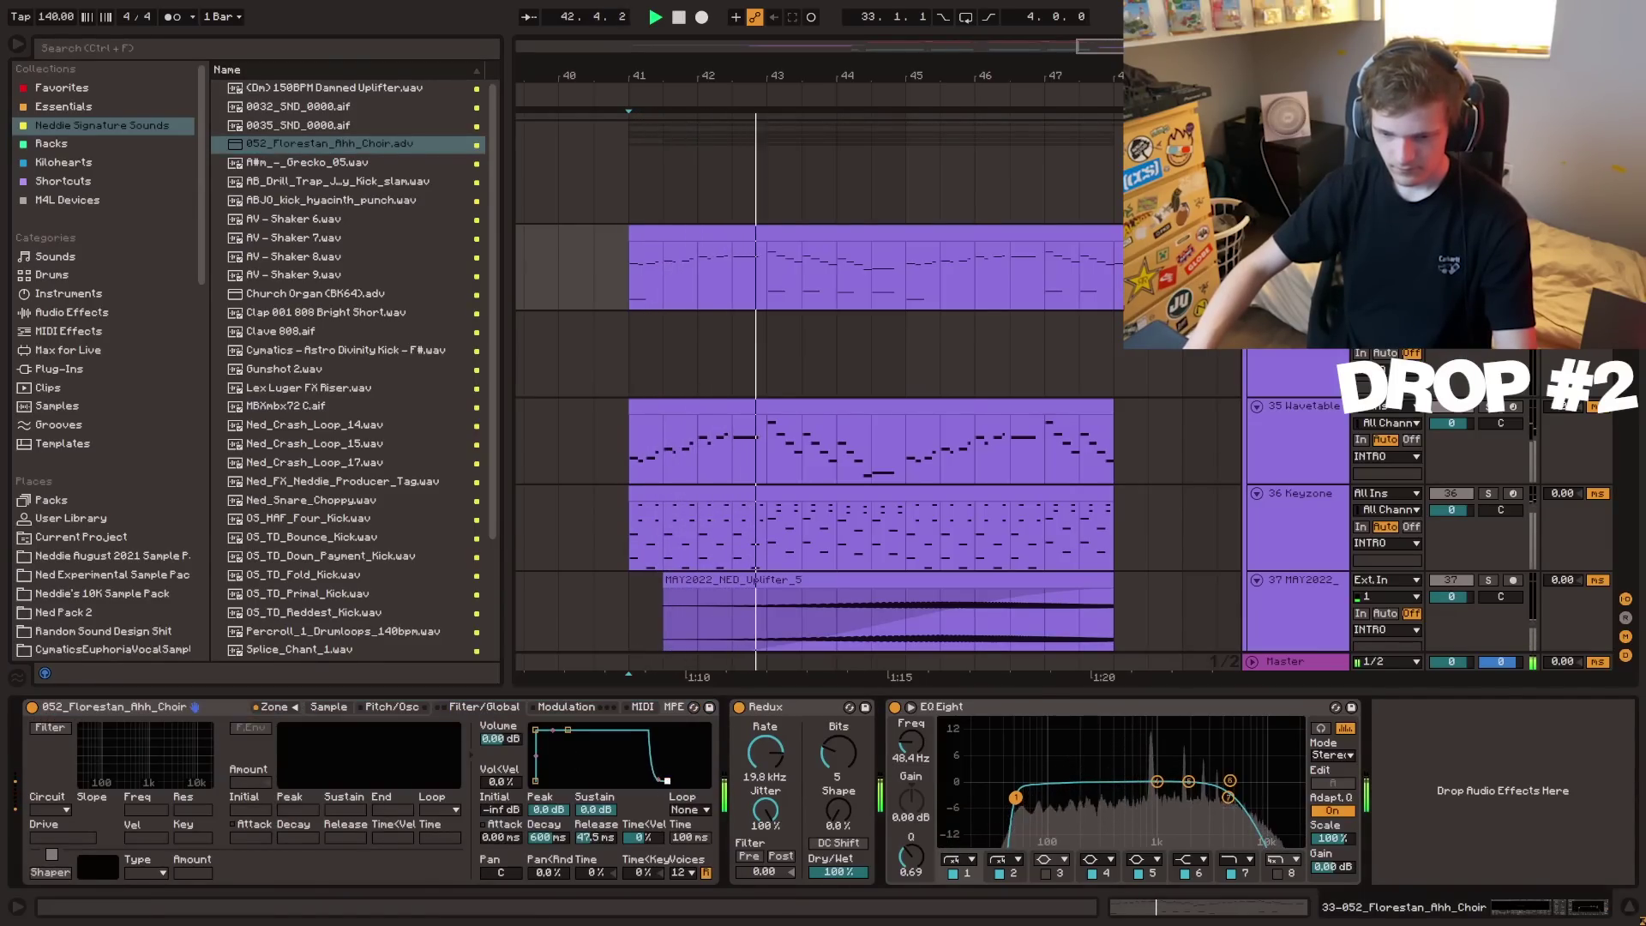
key("space")
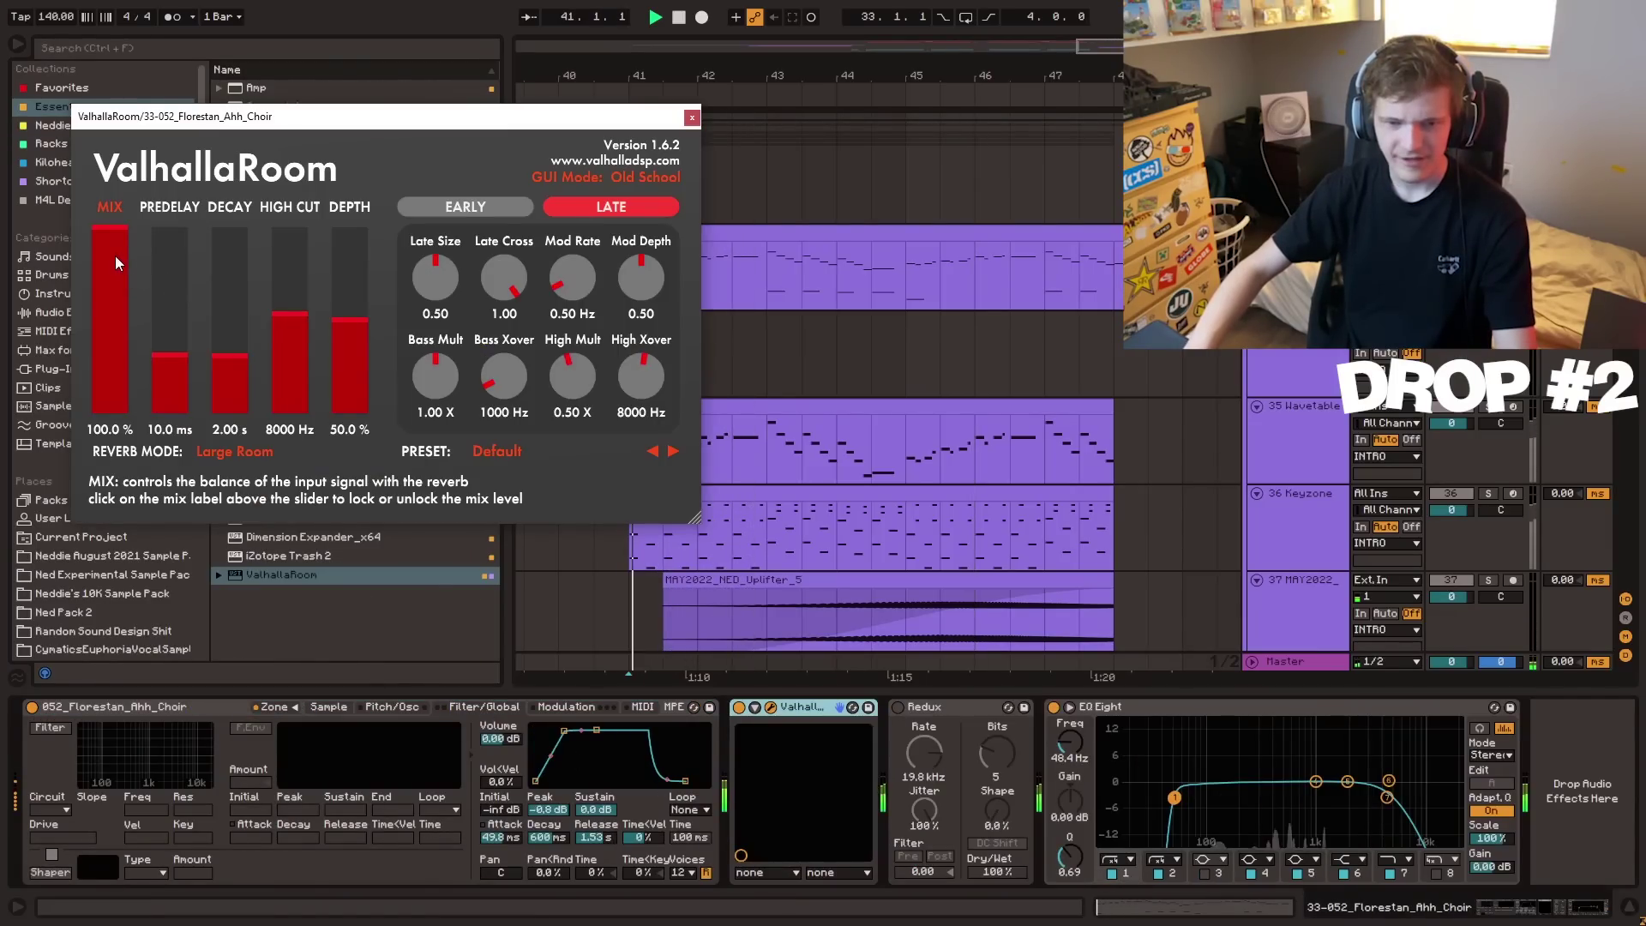
left_click_drag(115, 255, 106, 291)
left_click(688, 120)
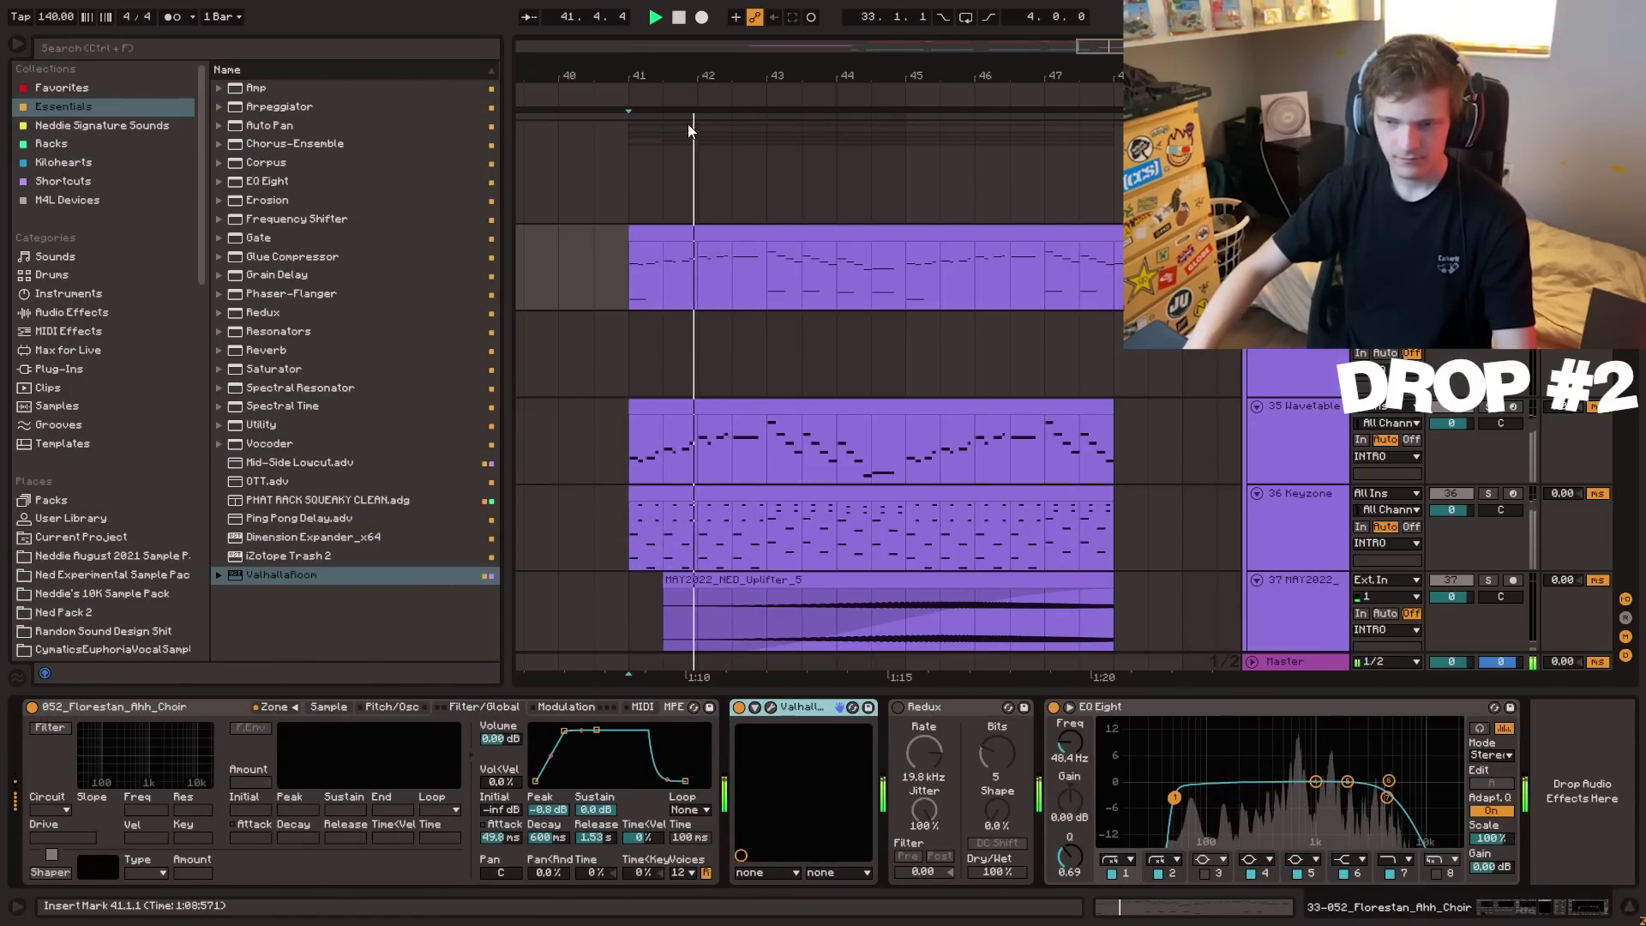
- Replace the repeated short notes in the Keyzone clip at bar 41 with long sustained chords
double_click(689, 123)
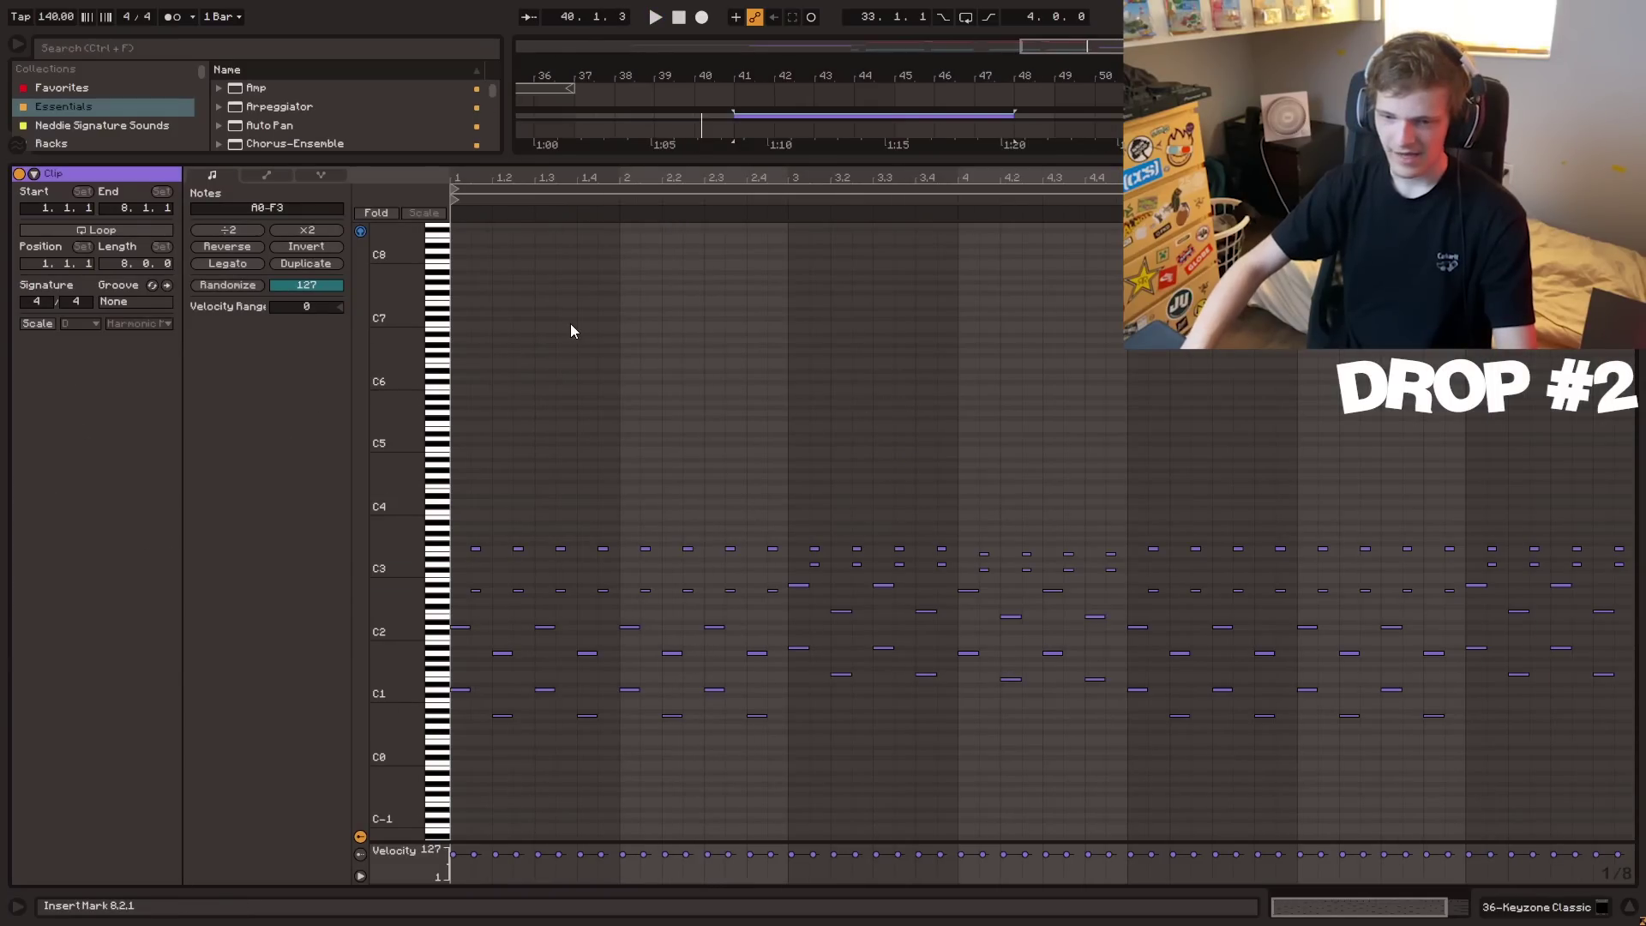
left_click(573, 324)
scroll(526, 442, "down", 3)
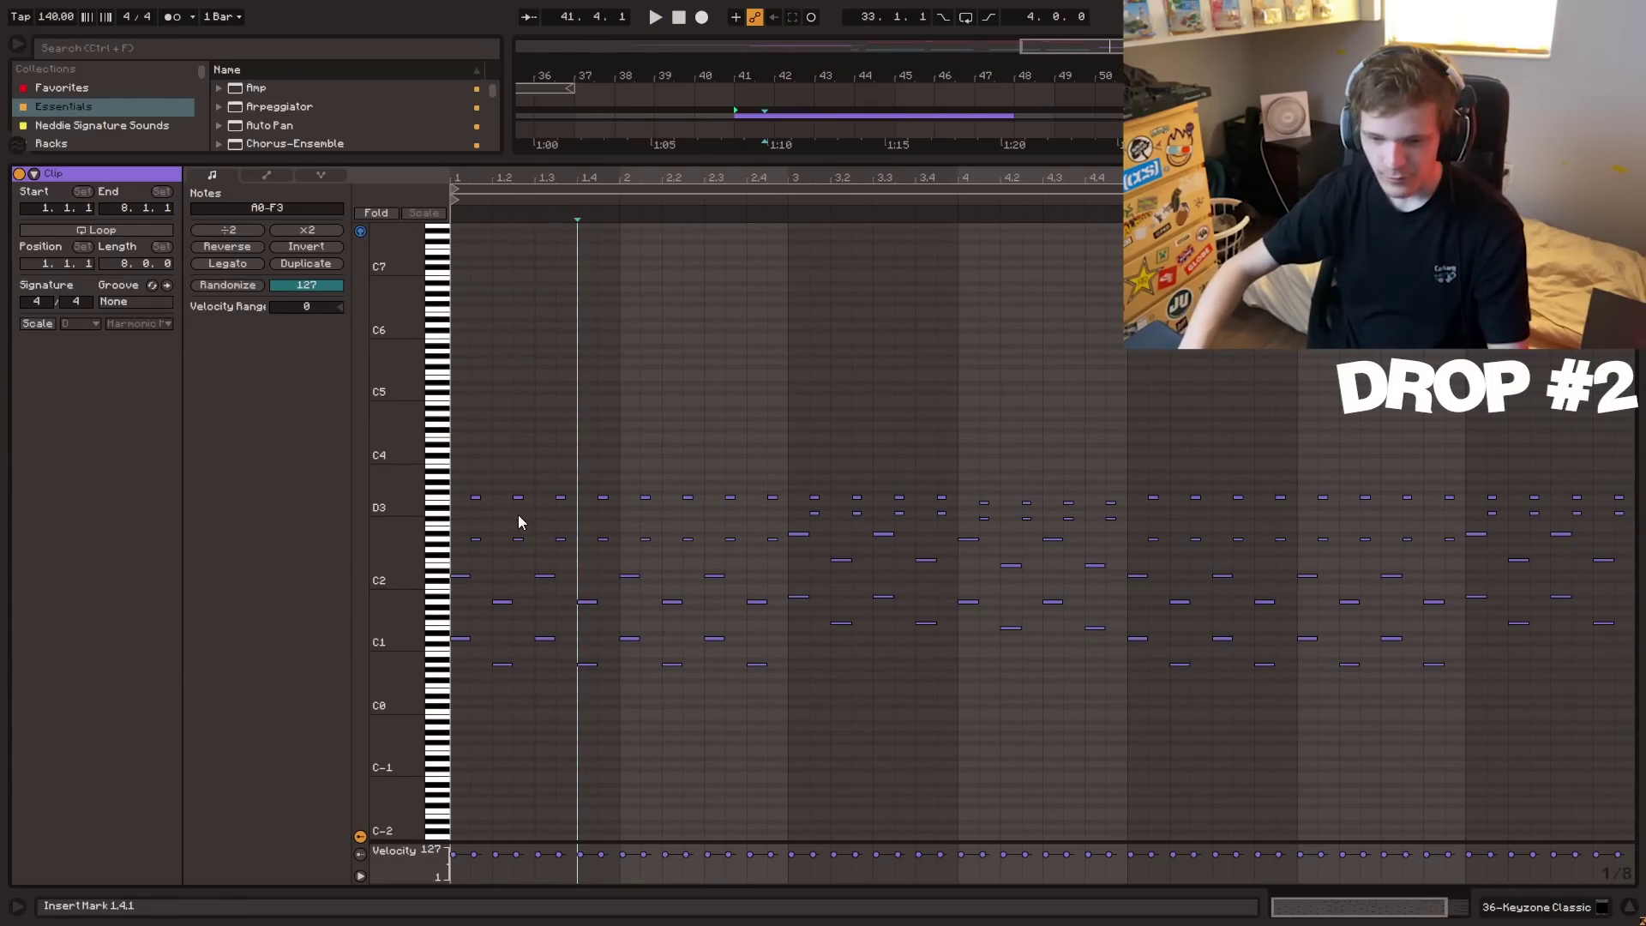
left_click_drag(481, 467, 1475, 772)
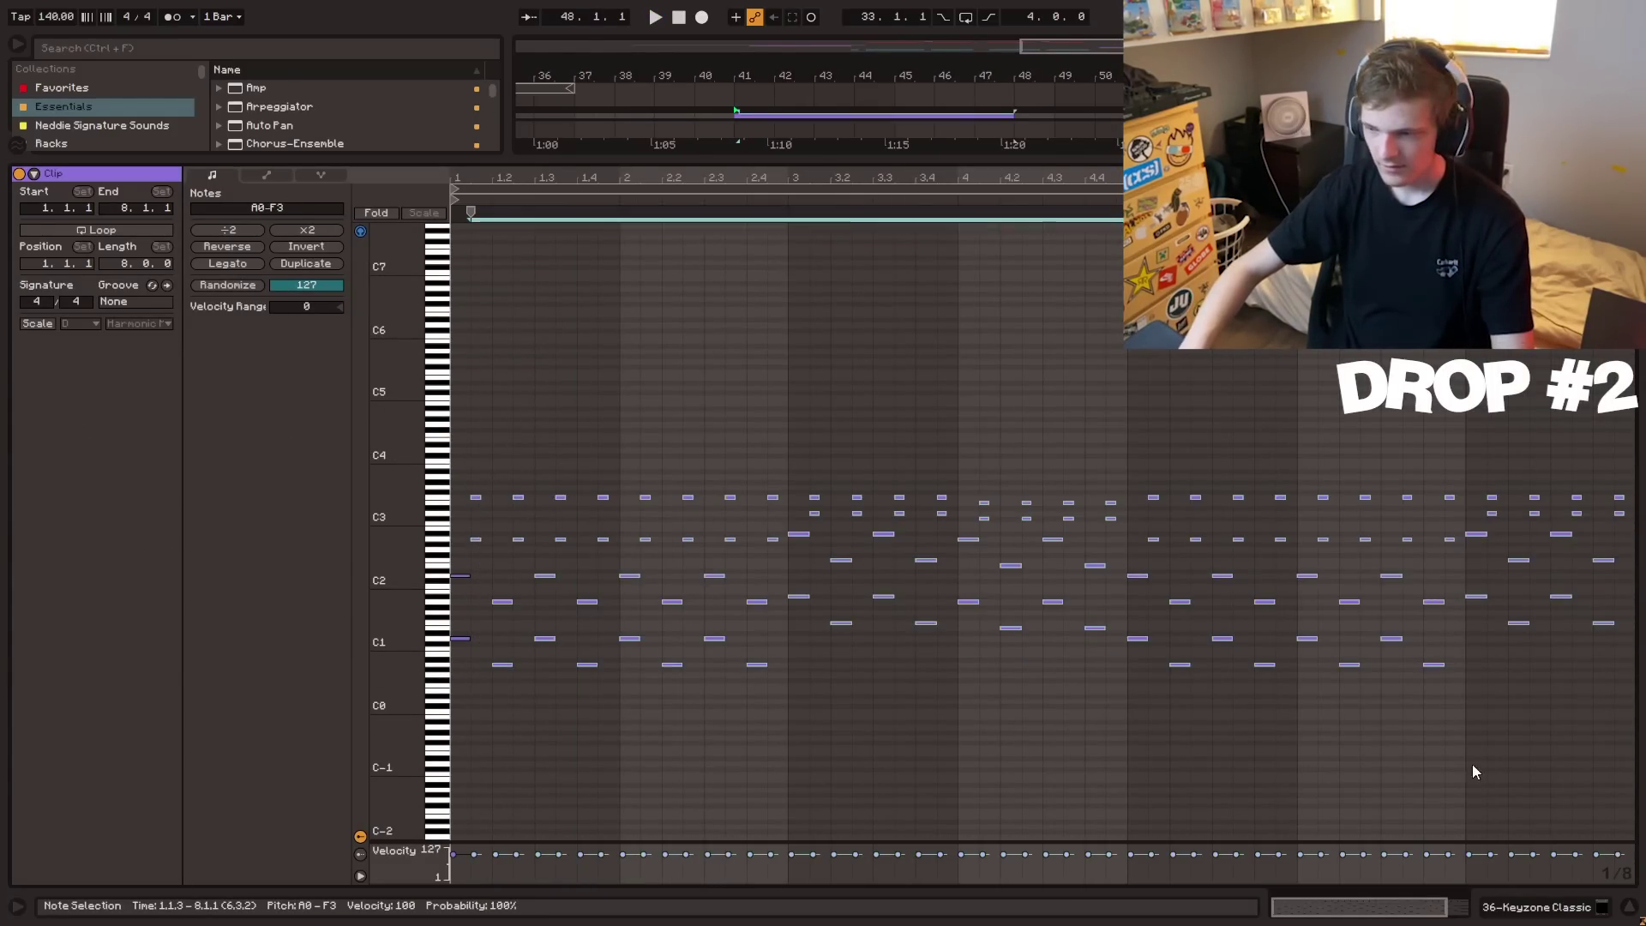
left_click_drag(830, 472, 816, 650)
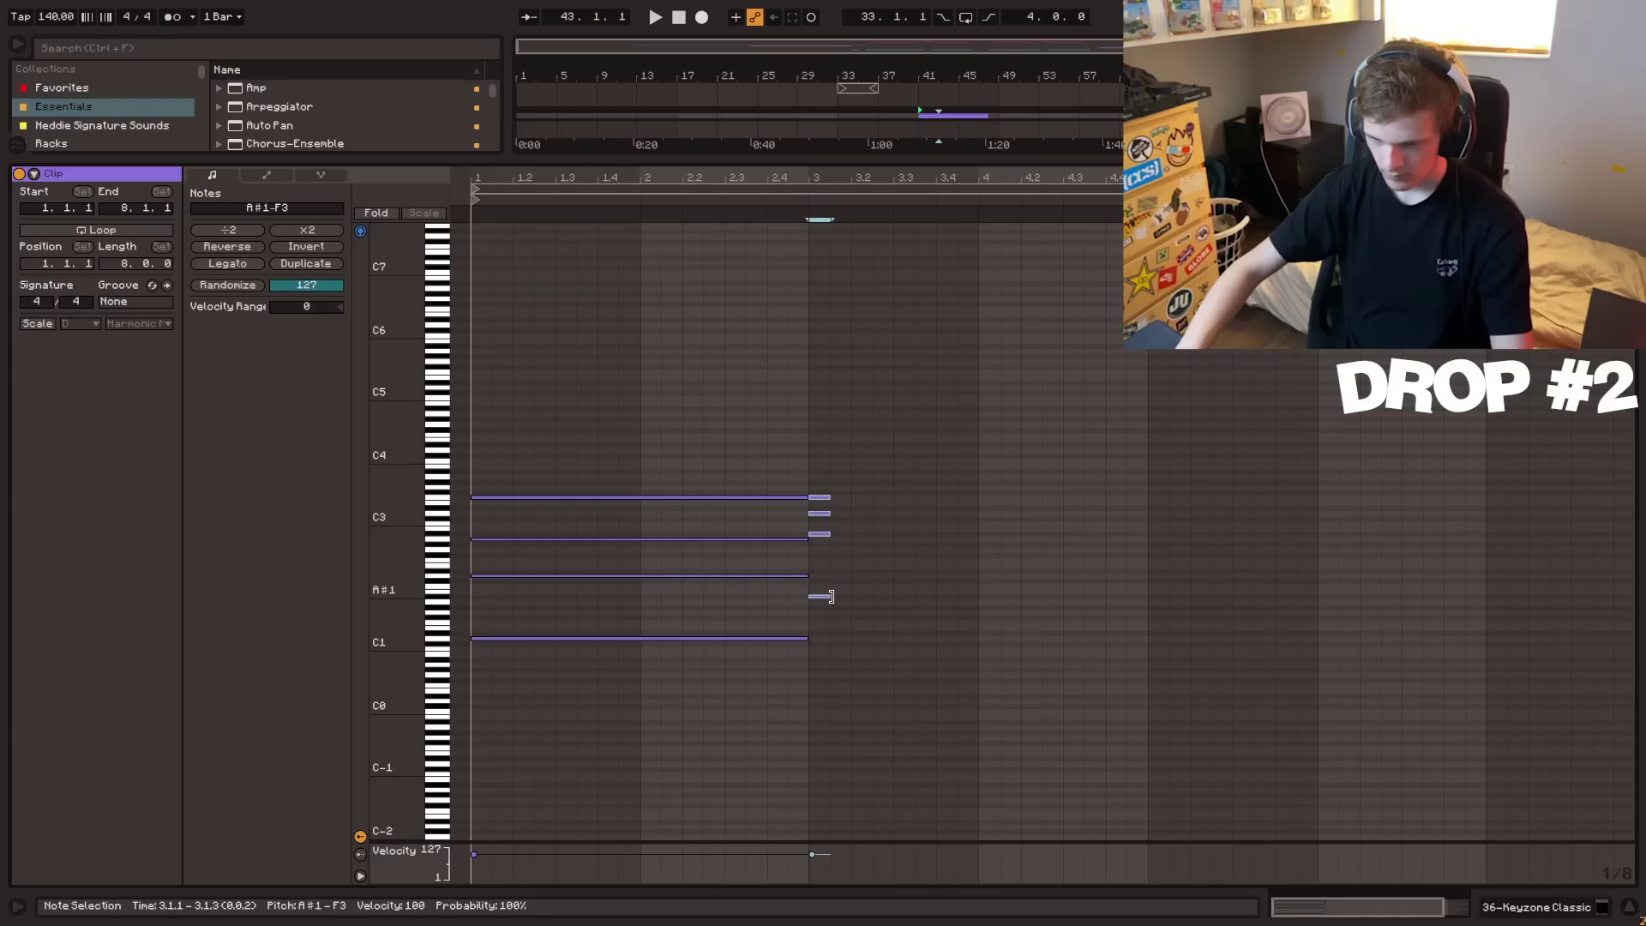
key("ctrl+d")
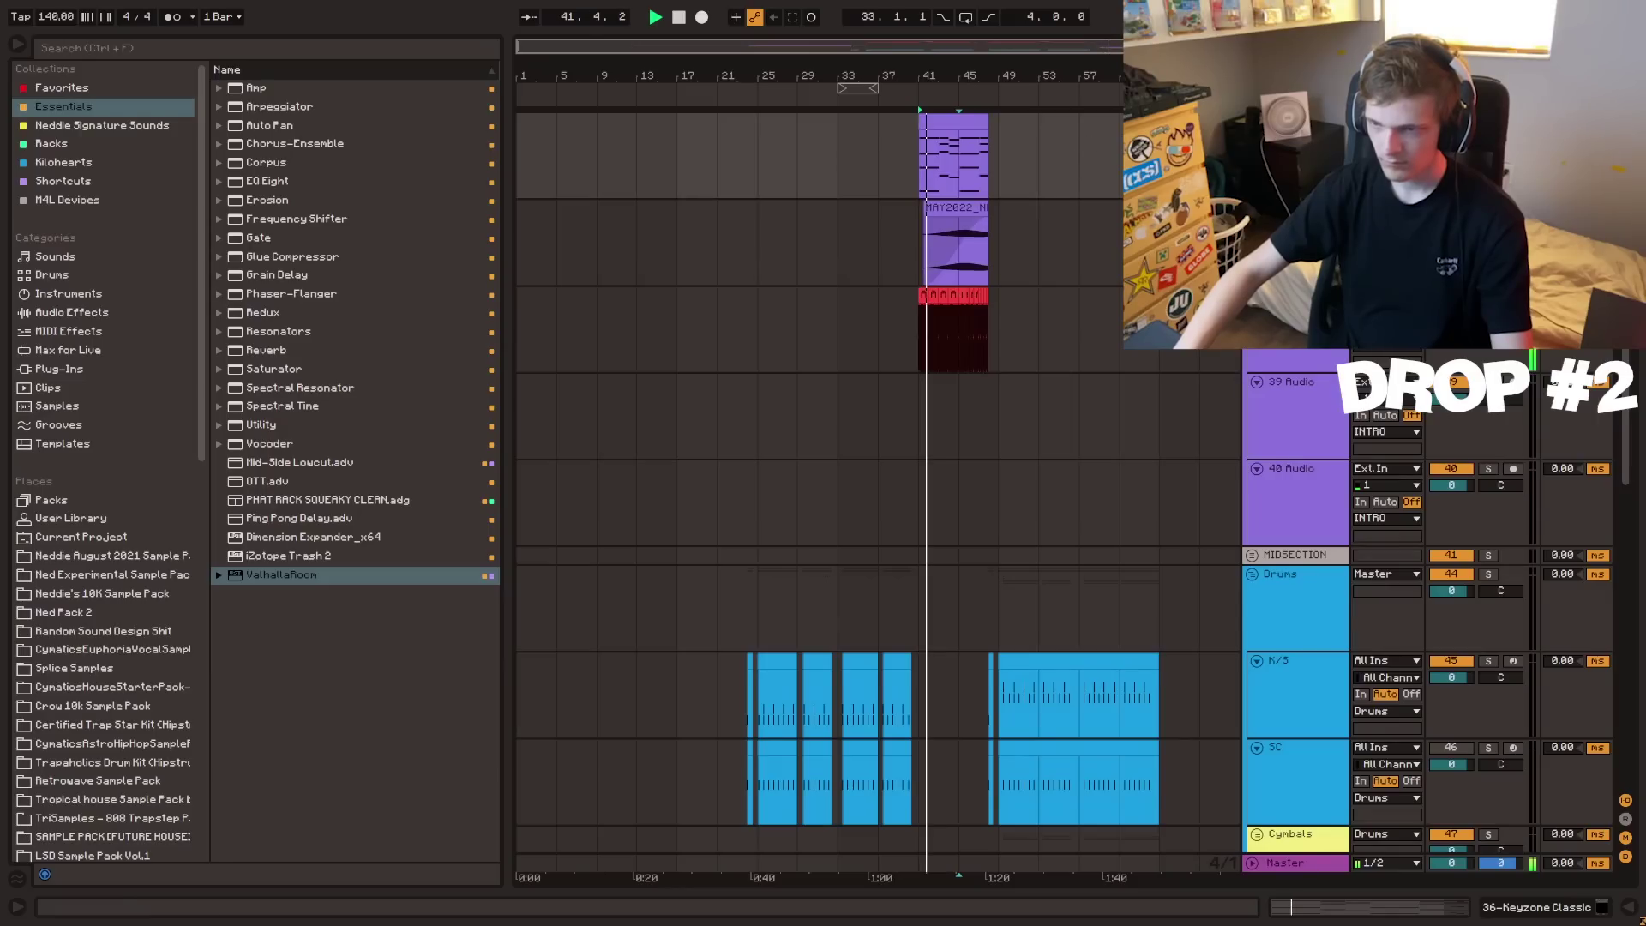
- Duplicate the Keyzone track with its chord clip and load the Church Organ (BK64).adv preset on the copy
scroll(816, 317, "up", 3)
scroll(833, 265, "up", 2)
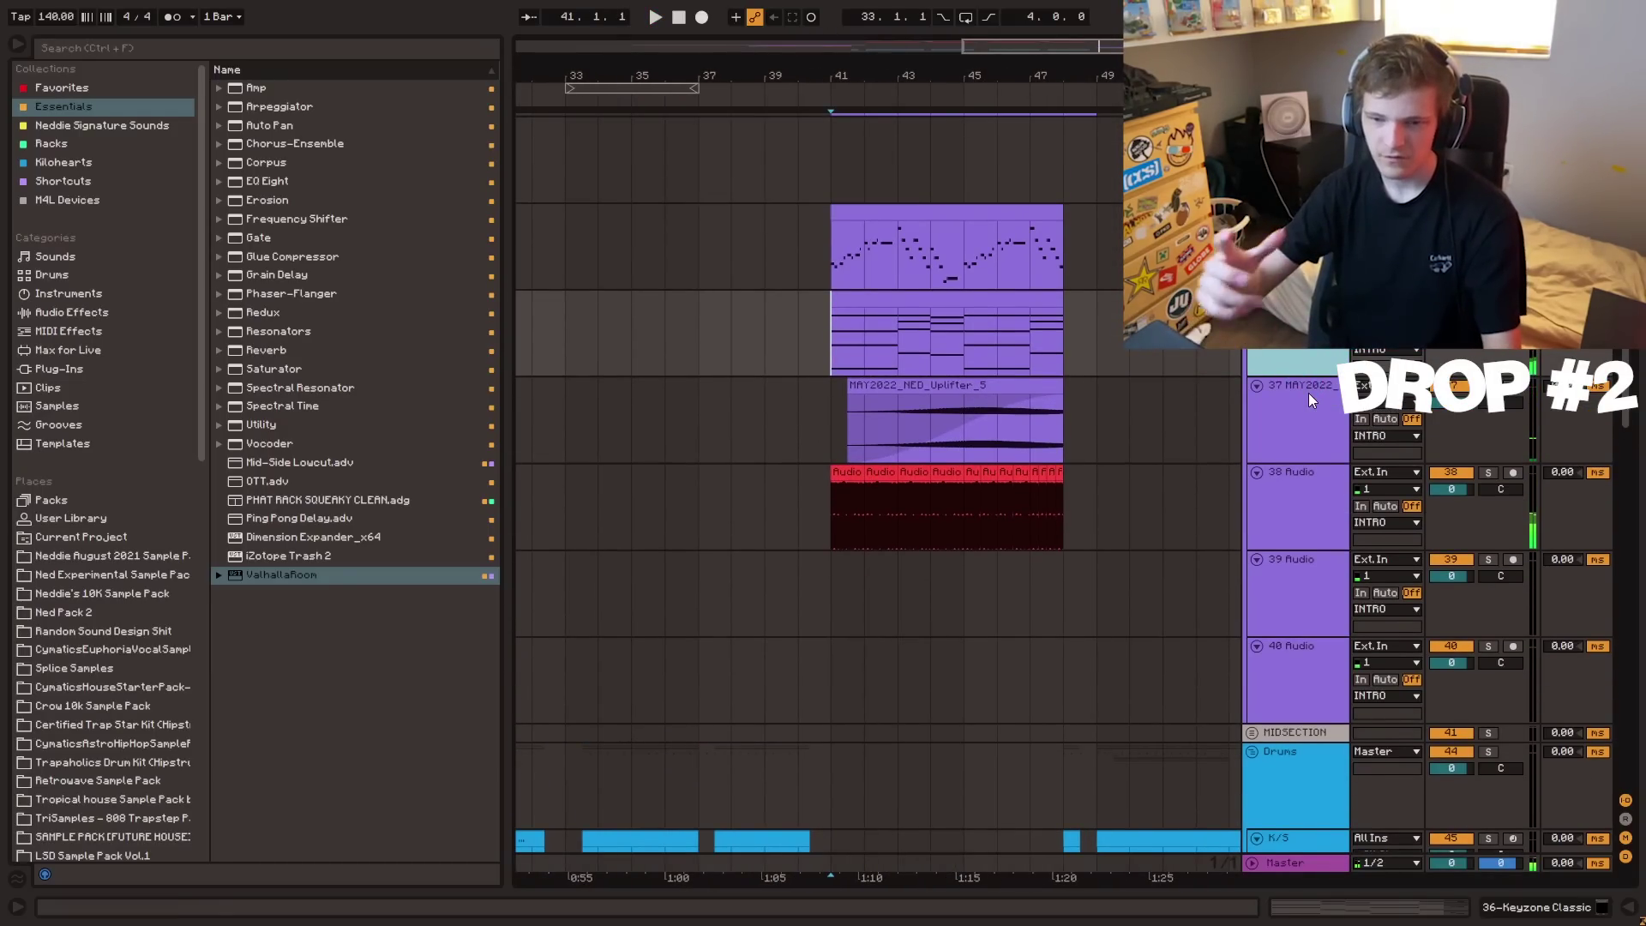
key("ctrl+d")
left_click(102, 126)
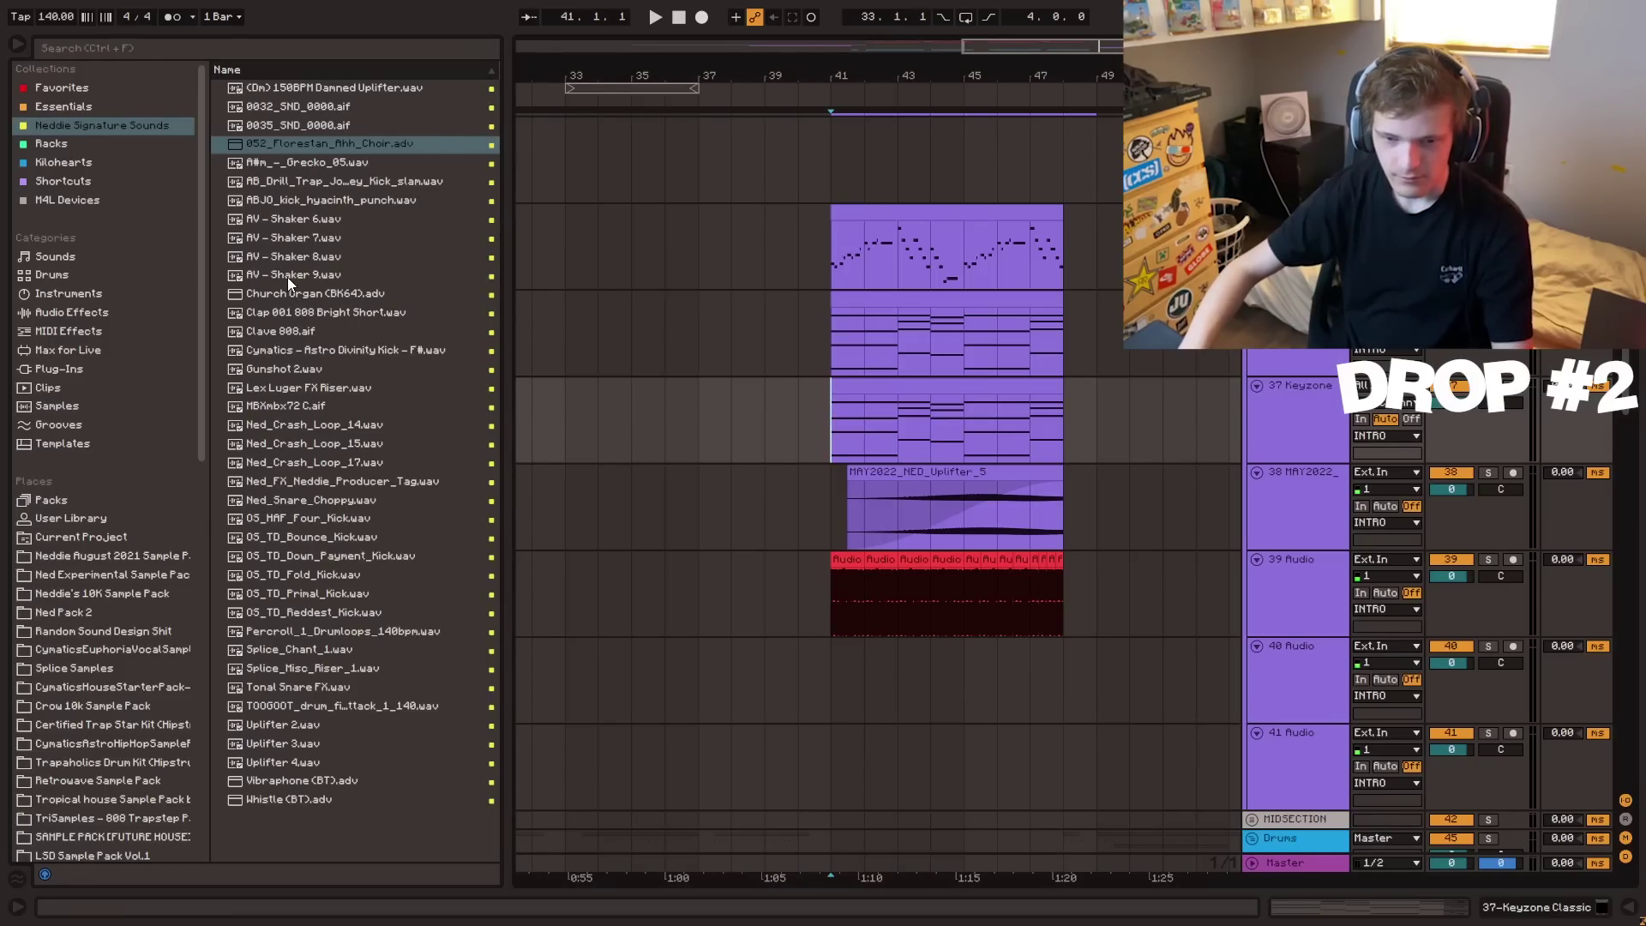
left_click(292, 293)
- Add ValhallaRoom to the Church Organ track and audition it with the build-up from bar 41
left_click(63, 107)
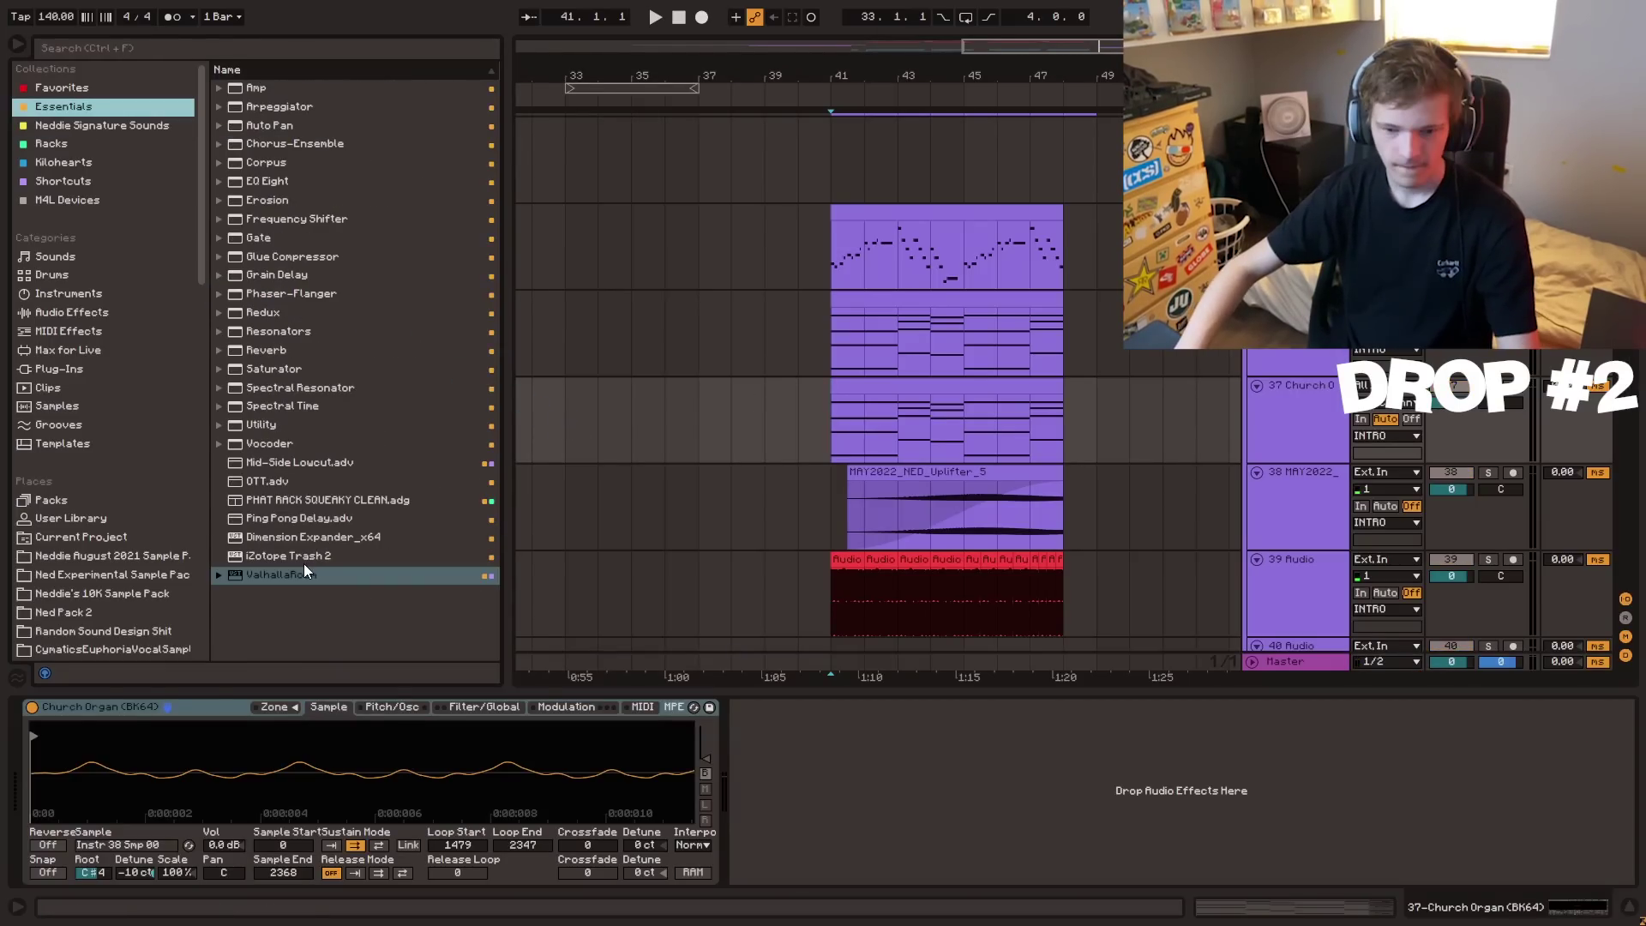
double_click(300, 574)
left_click(698, 127)
key("space")
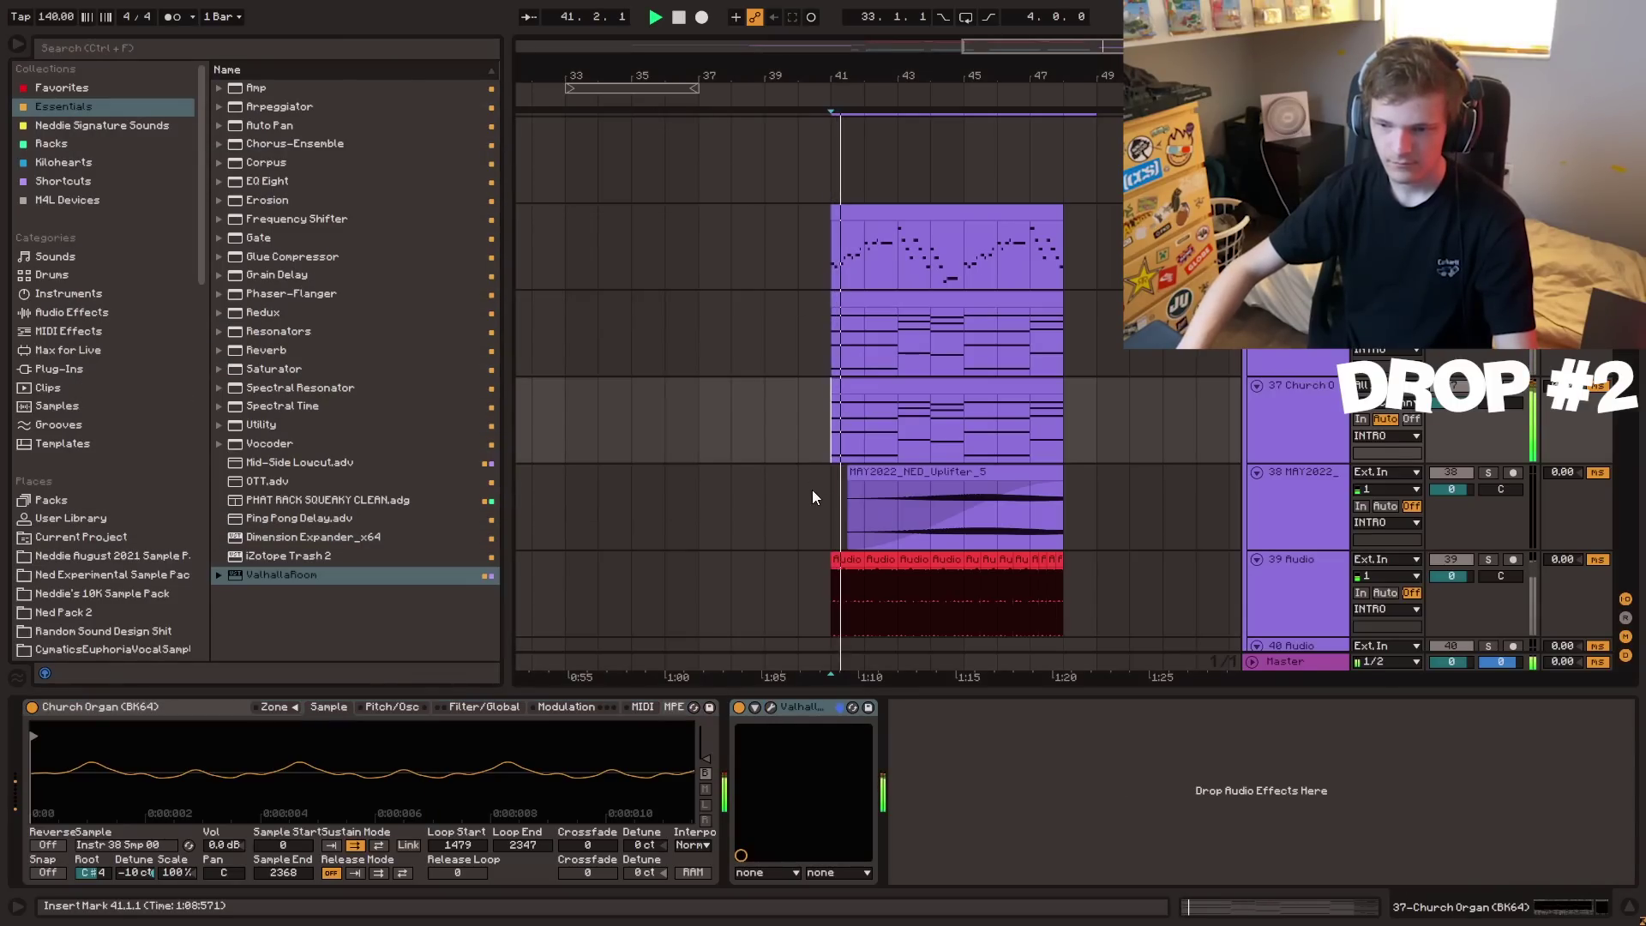
left_click(562, 708)
key("space")
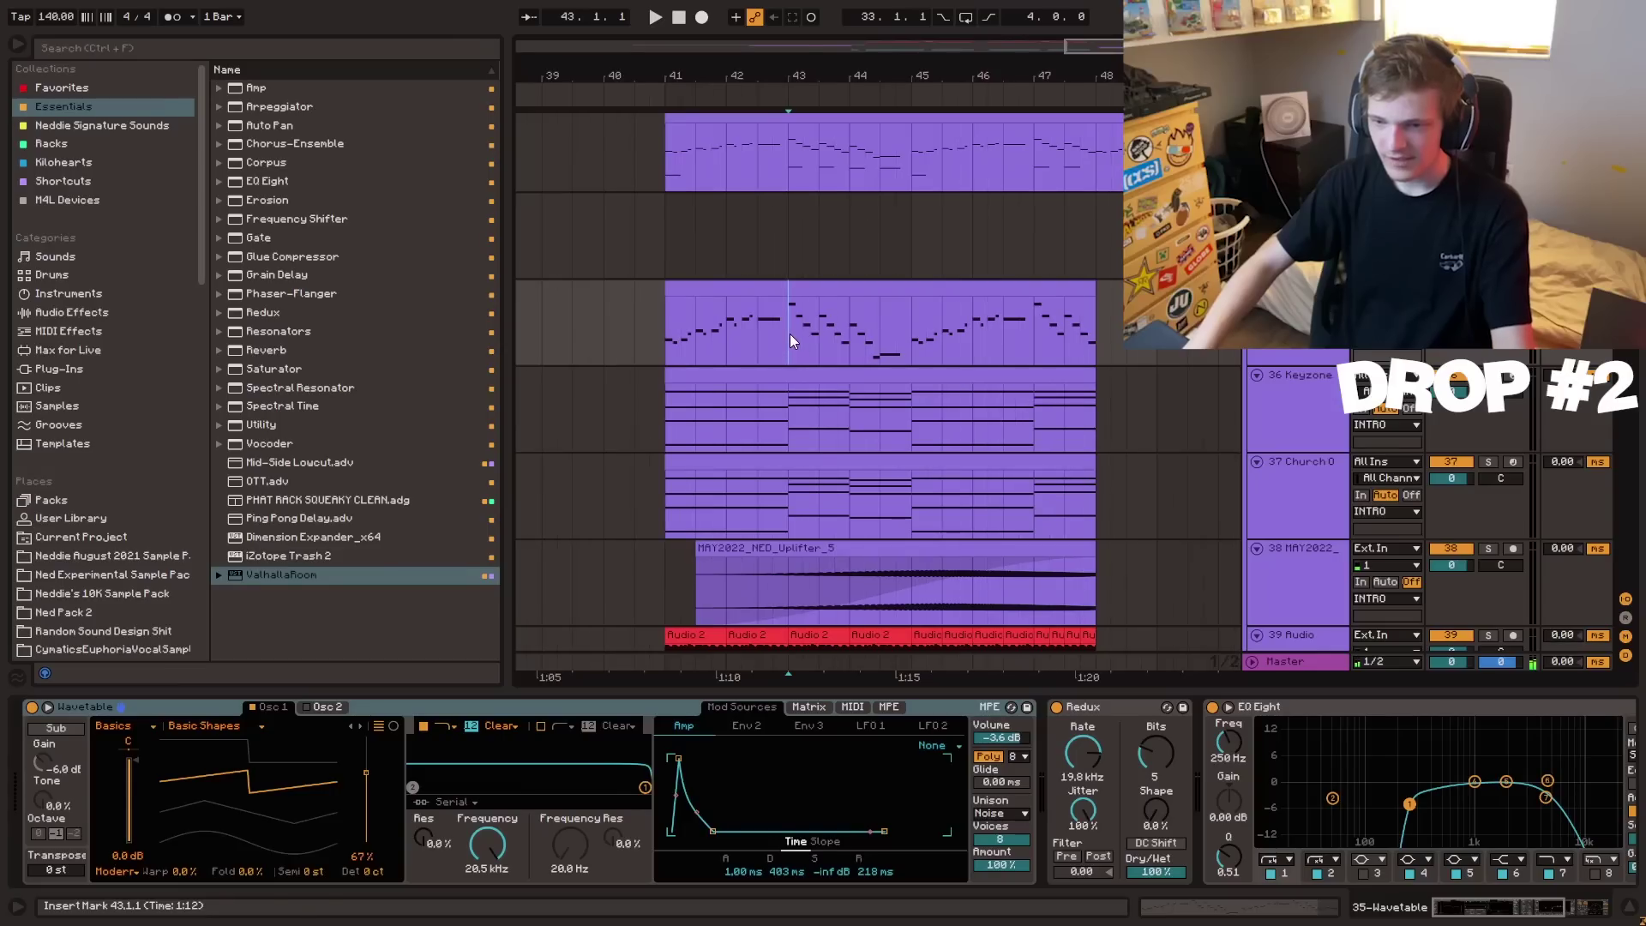
- Extend the Keyzone and Church Organ clips back to bar 40 with half-bar lead-in chords and play the transition
left_click(790, 333)
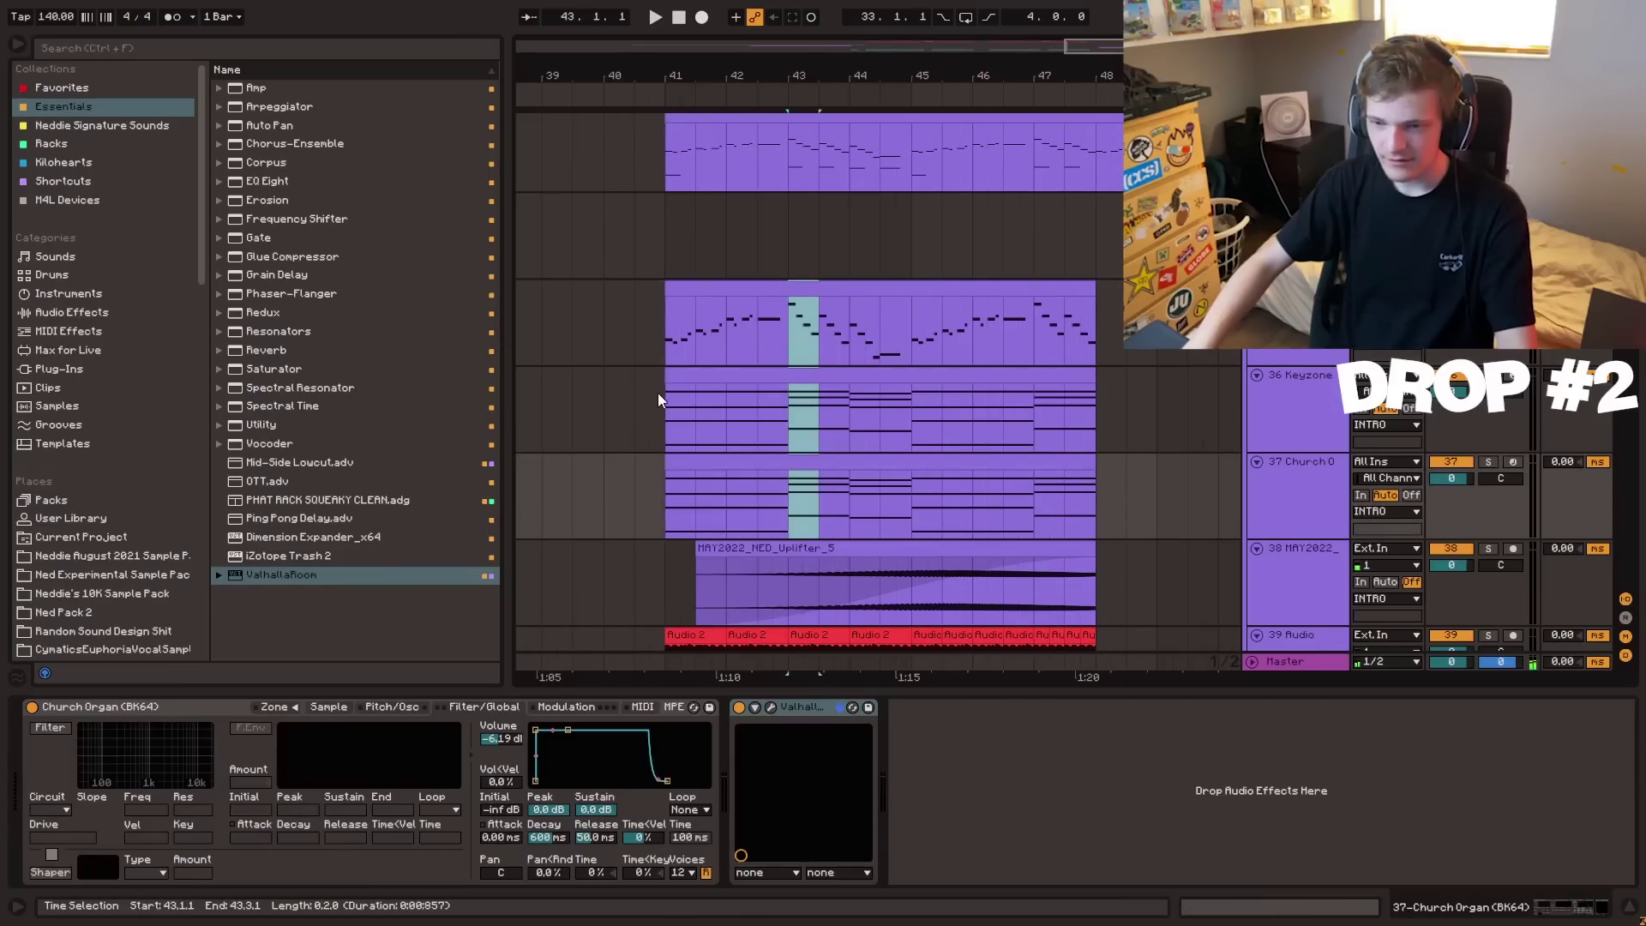
left_click(625, 277)
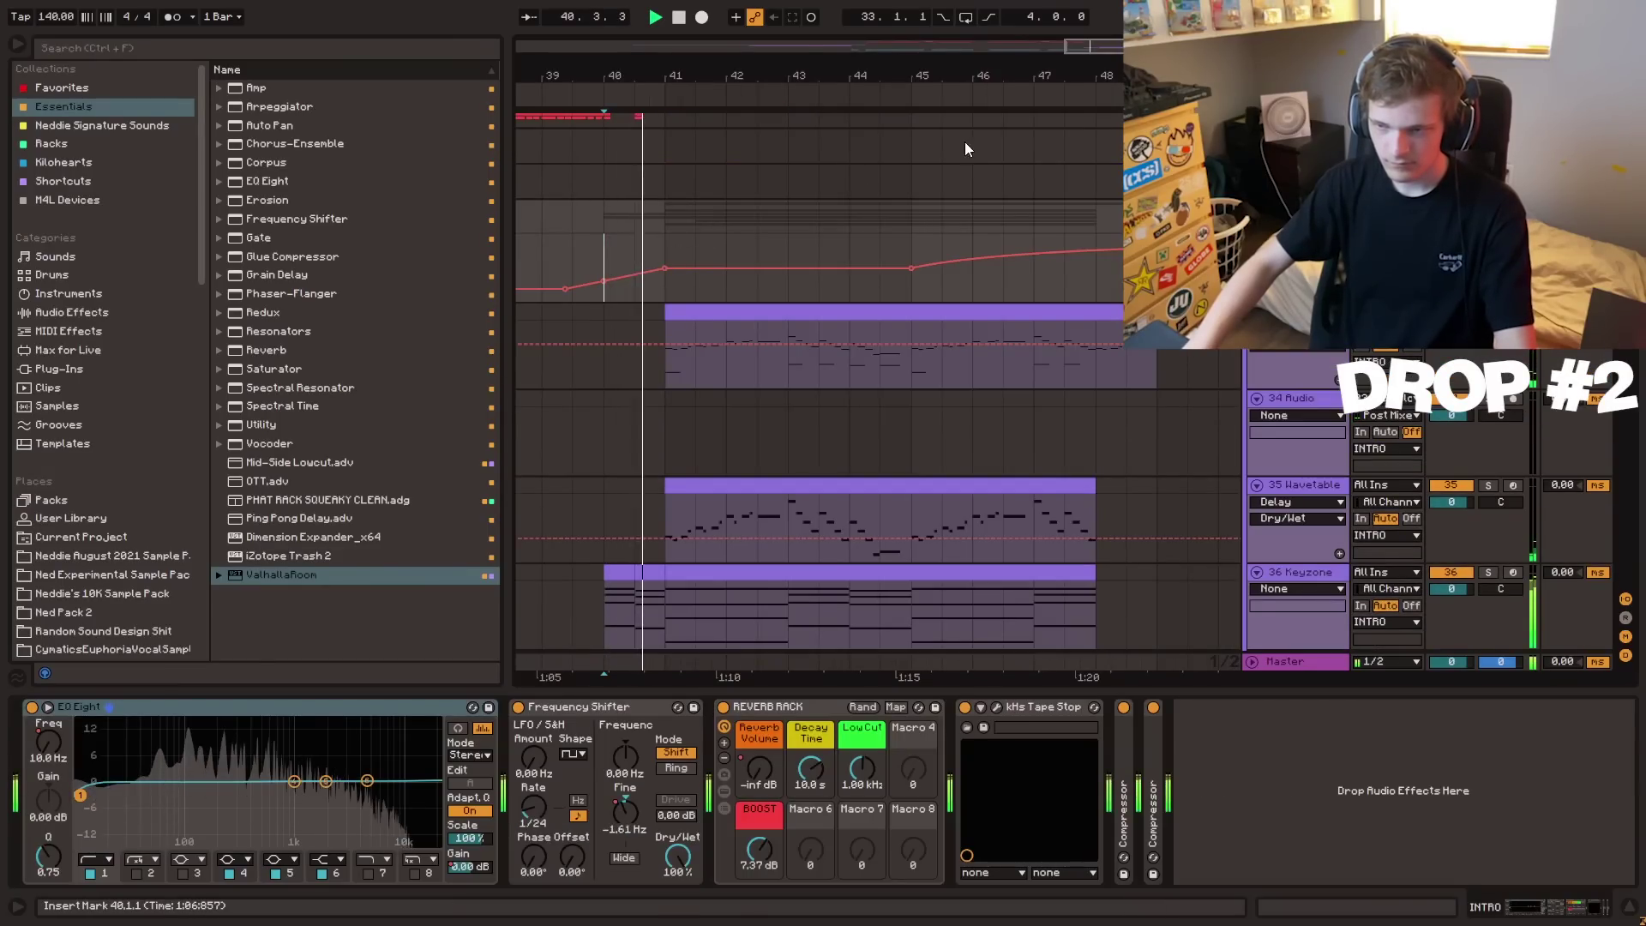
key("a")
left_click(677, 239)
key("space")
key("space")
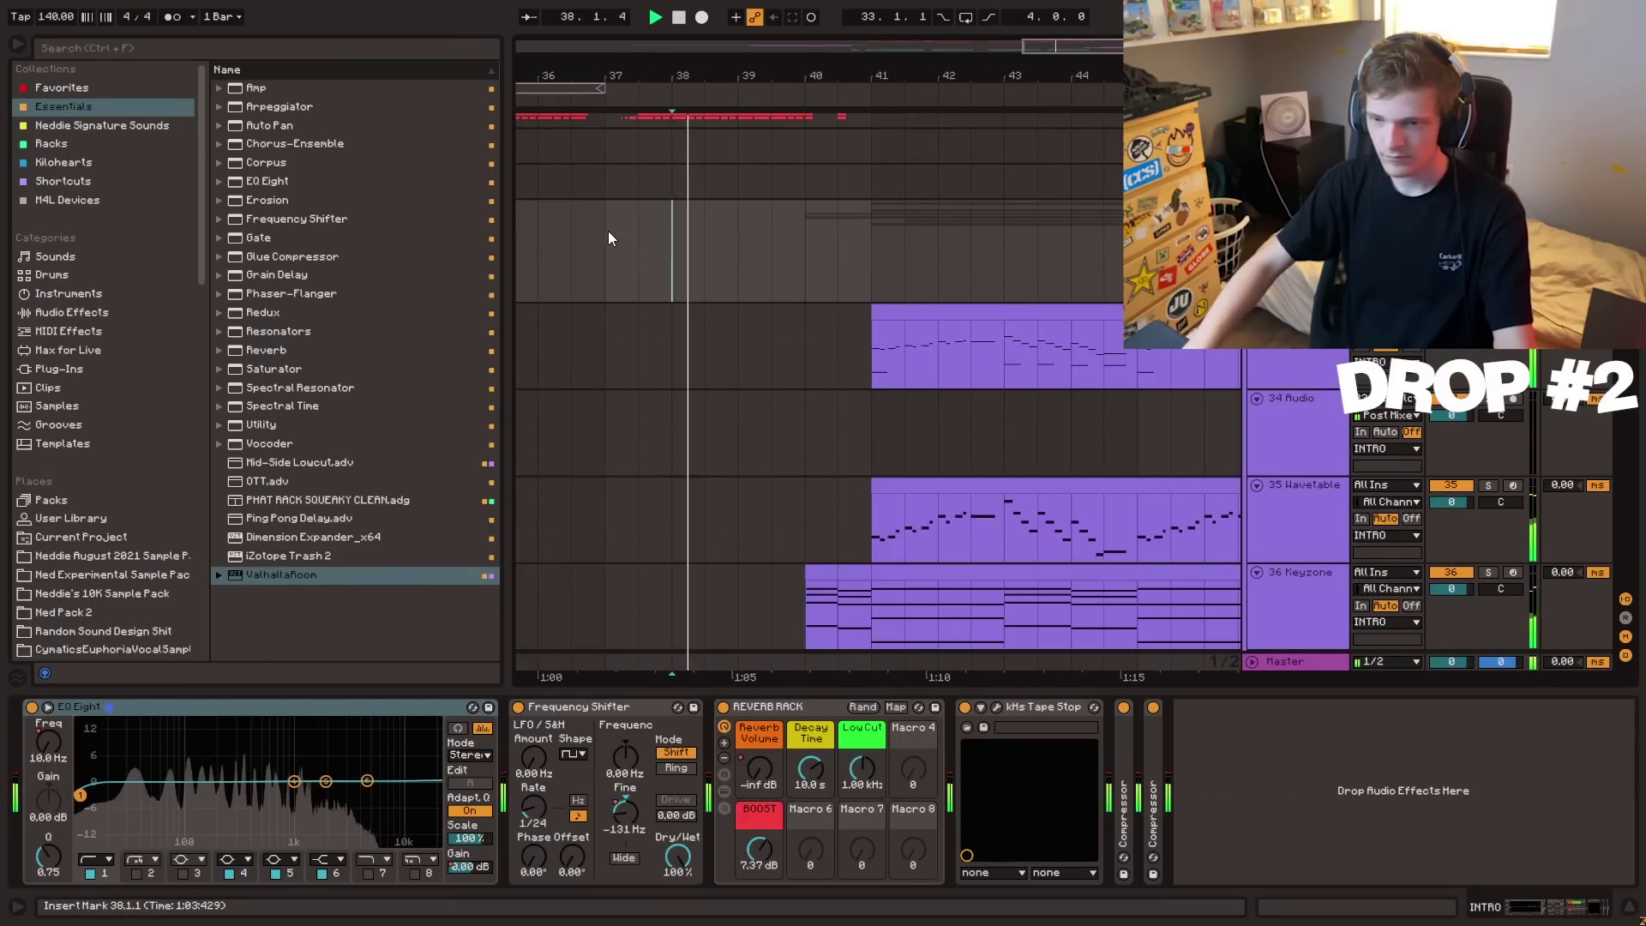
- Reshape the INTRO group's EQ Eight frequency automation to rise from bar 39, peak at bar 40 and curve down past bar 41
left_click(814, 255)
key("a")
key("space")
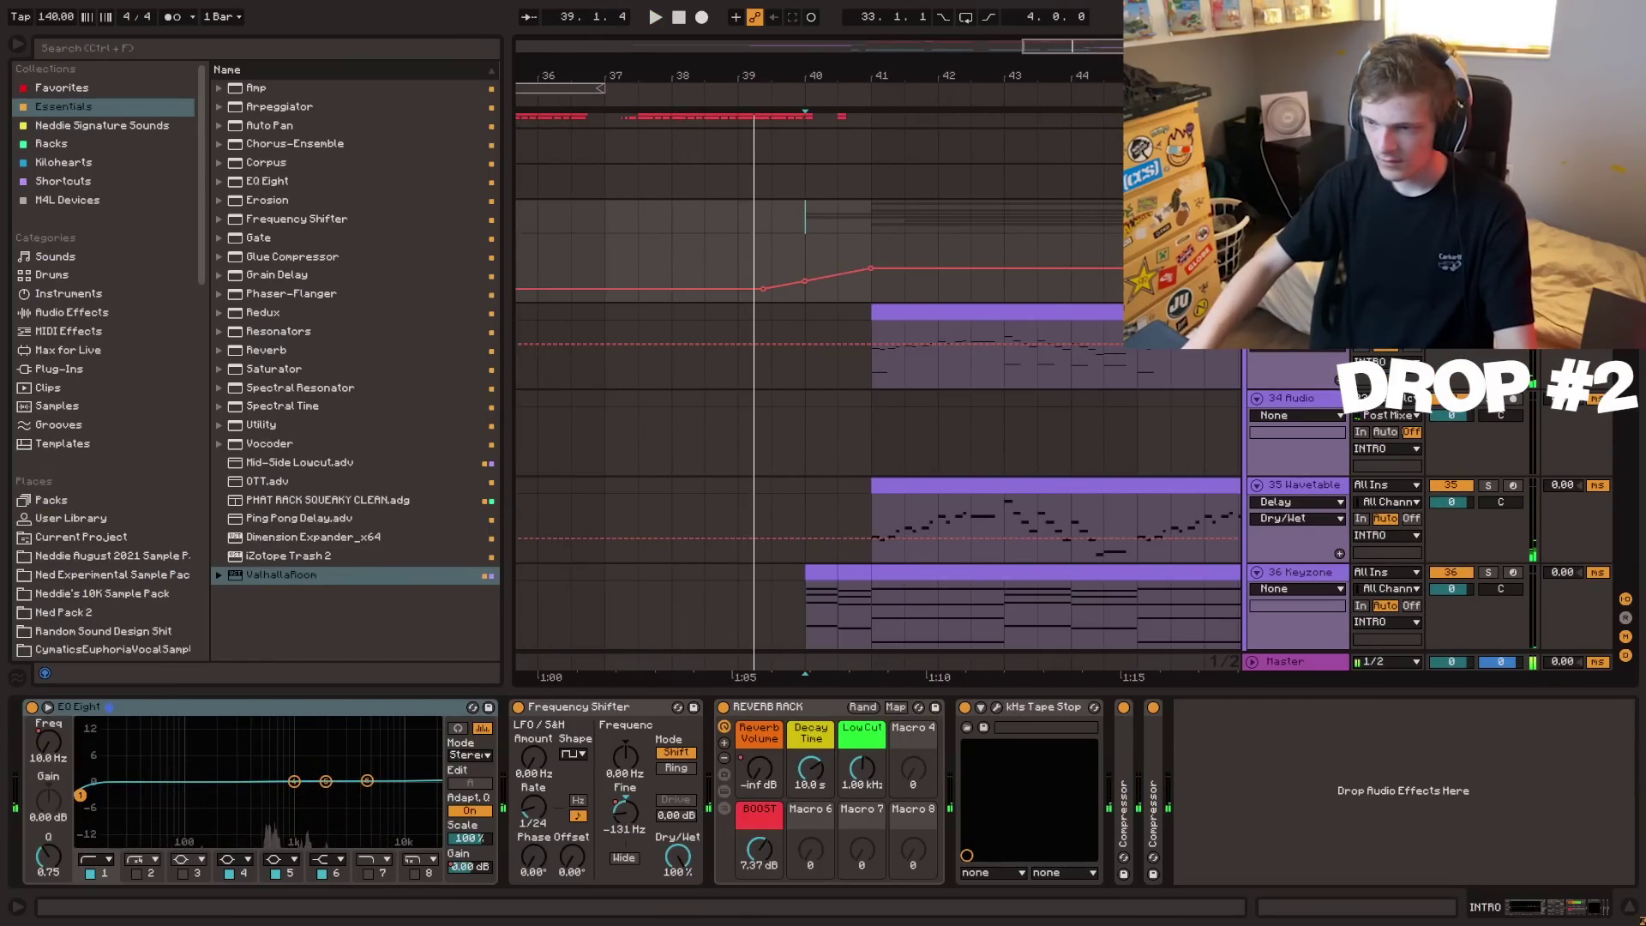
left_click_drag(805, 270, 737, 300)
left_click(784, 241)
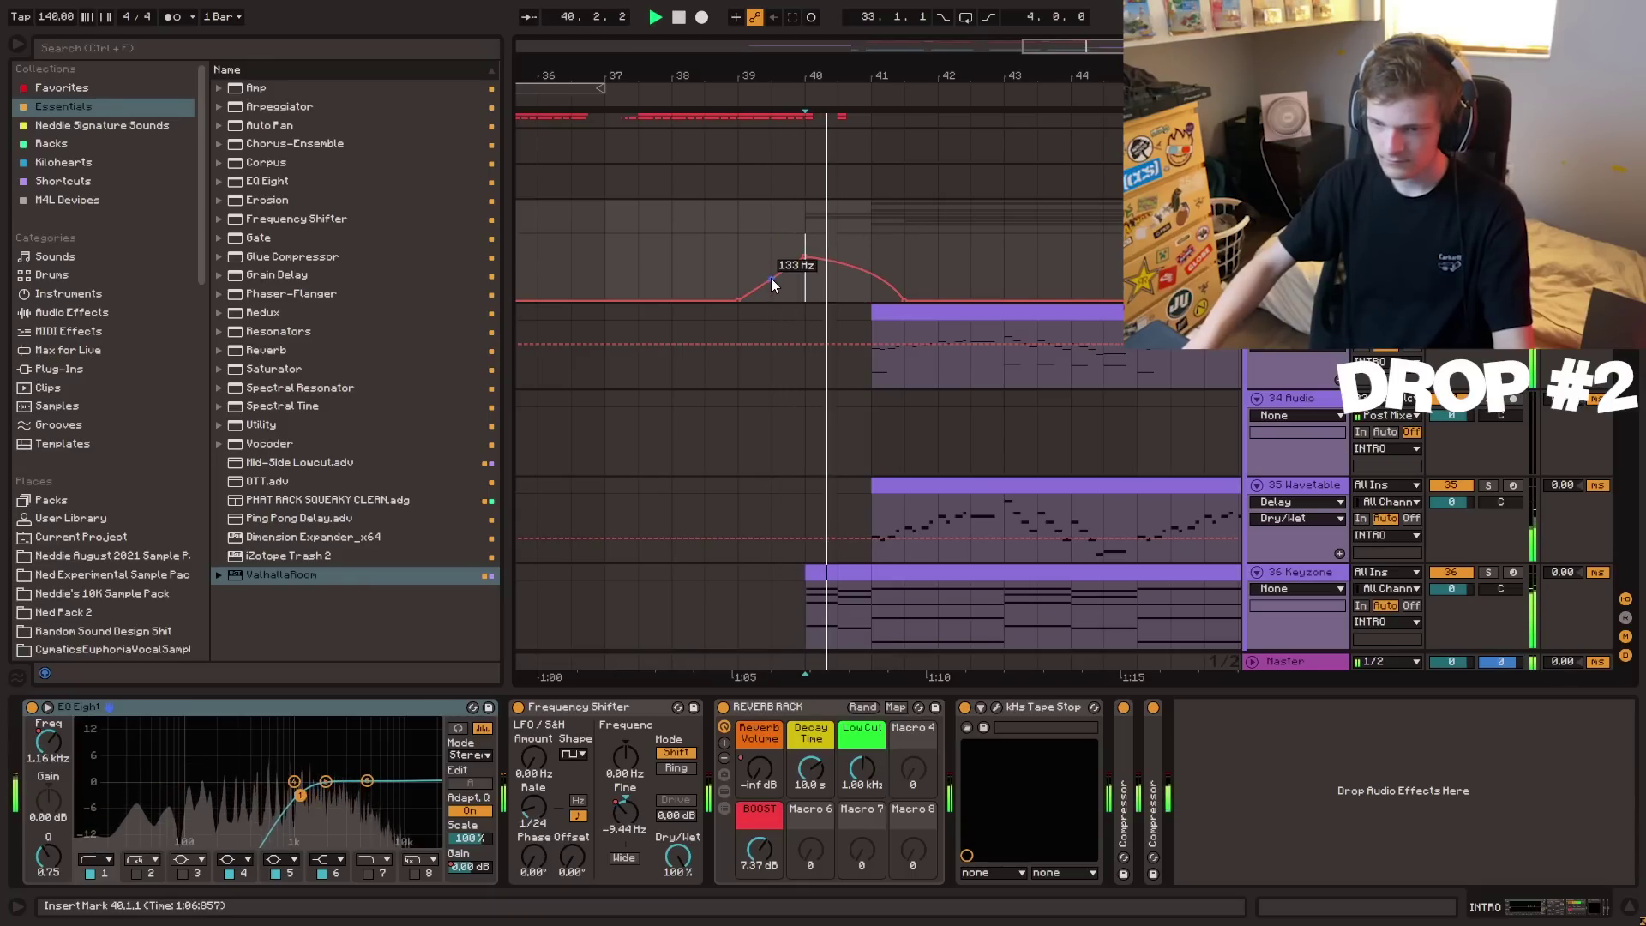
left_click(710, 264)
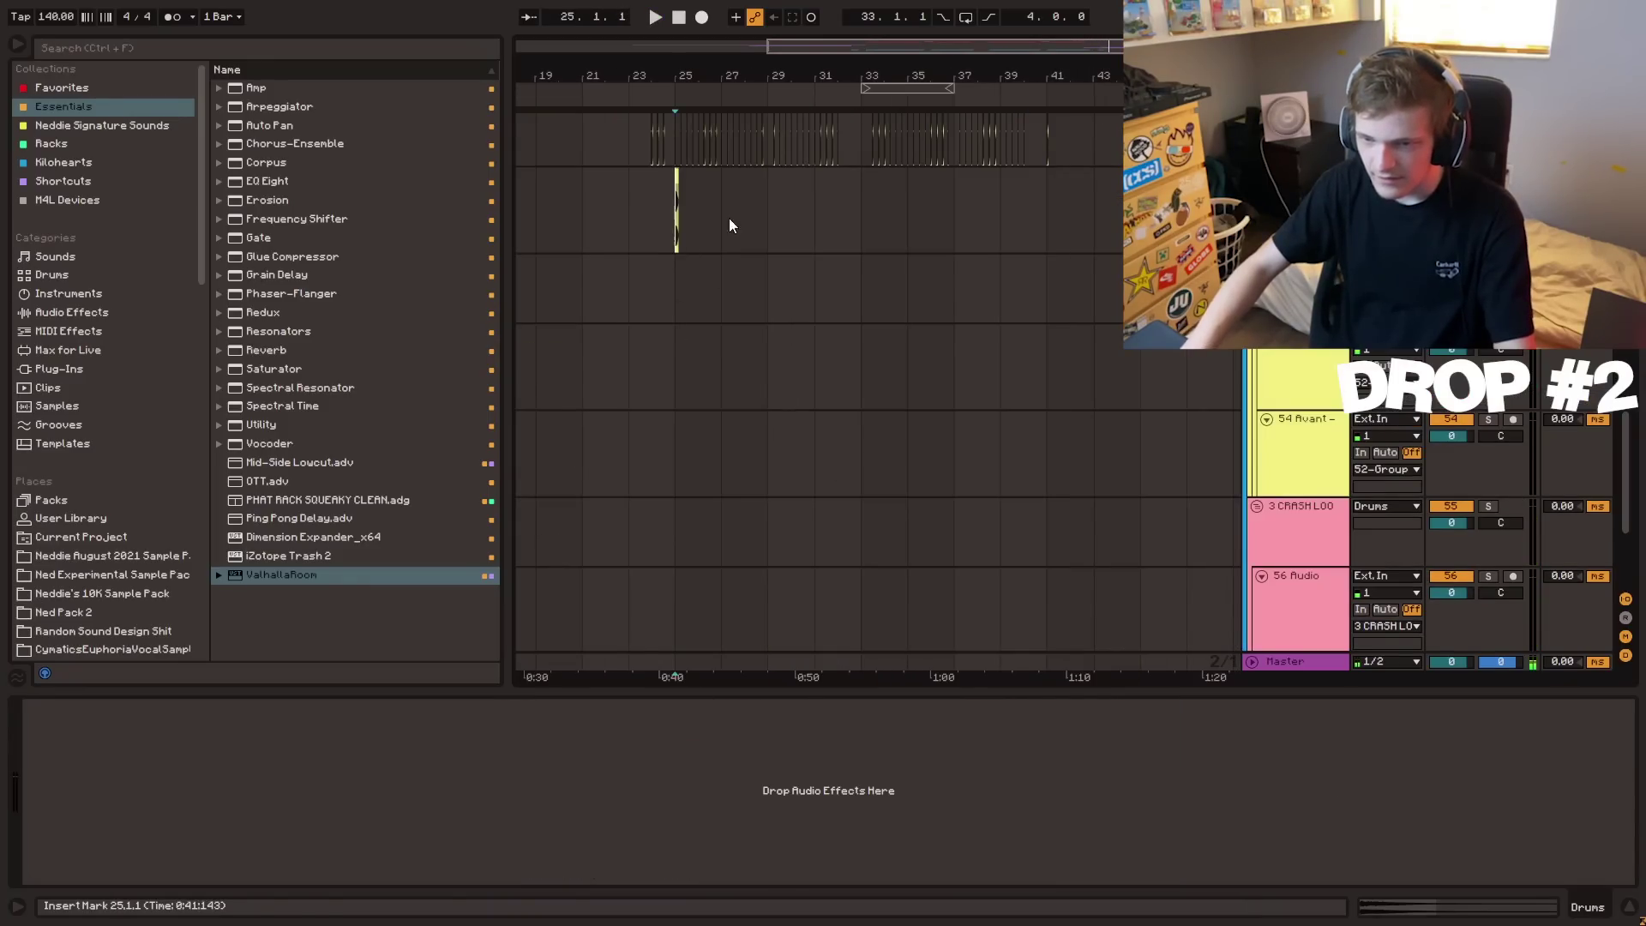
- Copy the crash hit from bar 25 to bar 41 on the Avant D&B crash track
left_click_drag(729, 218, 1048, 208)
key("ctrl+d")
scroll(919, 265, "up", 3)
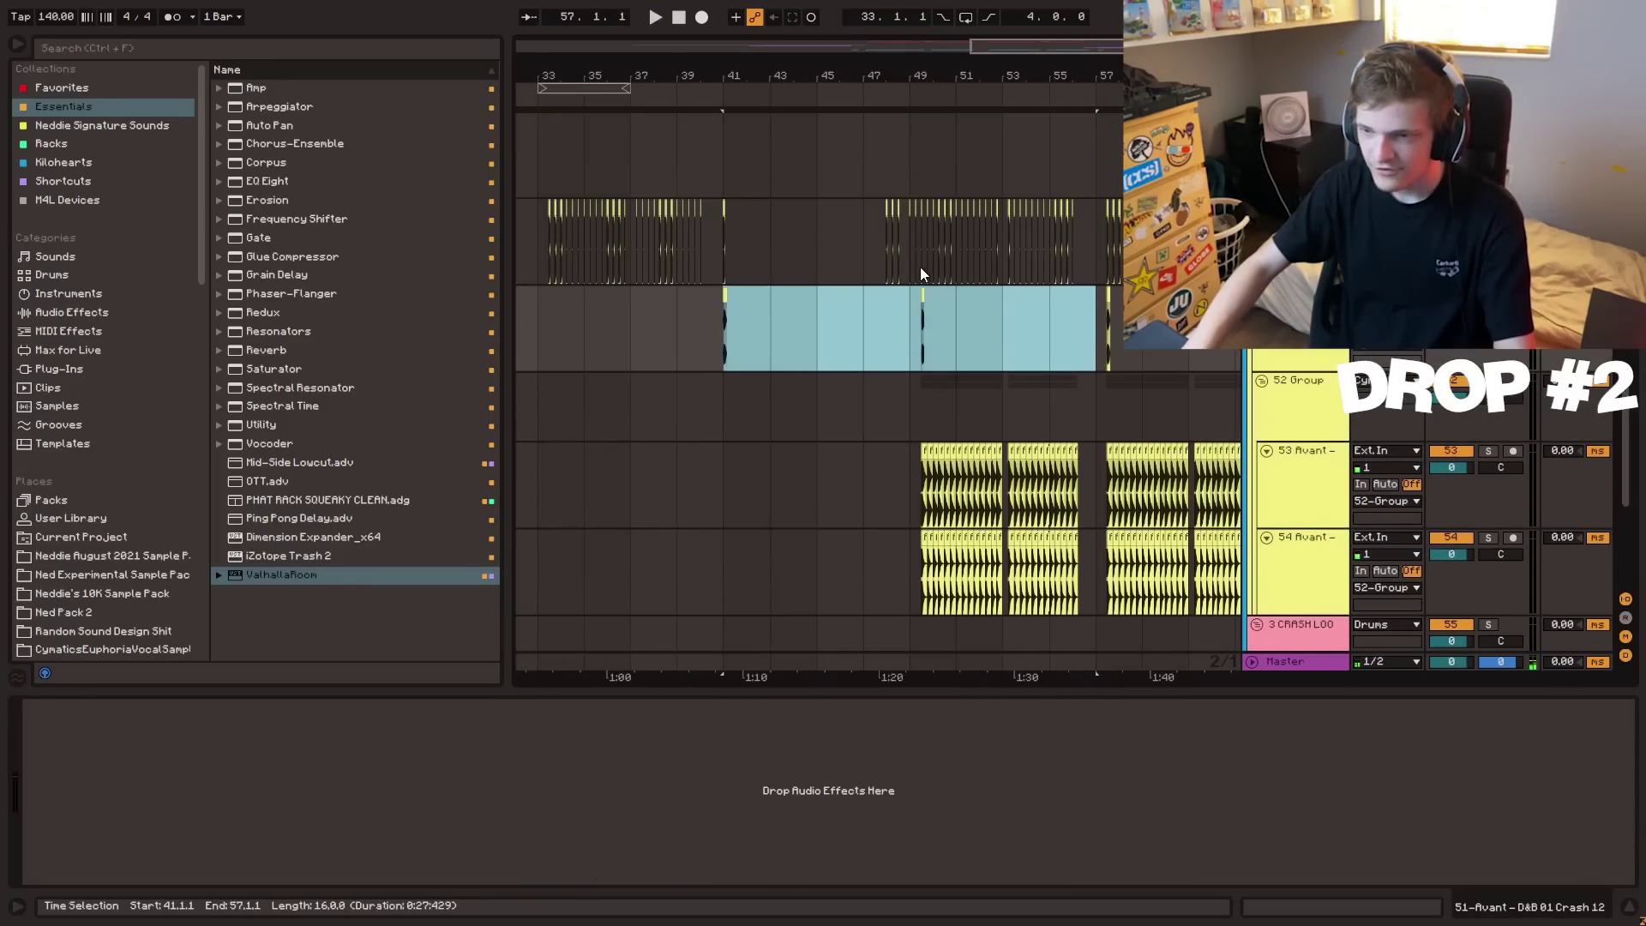
- Add an audio track below the crash and place Avant - Tech House Elements Impact 6.wav at bar 41
left_click(1294, 355)
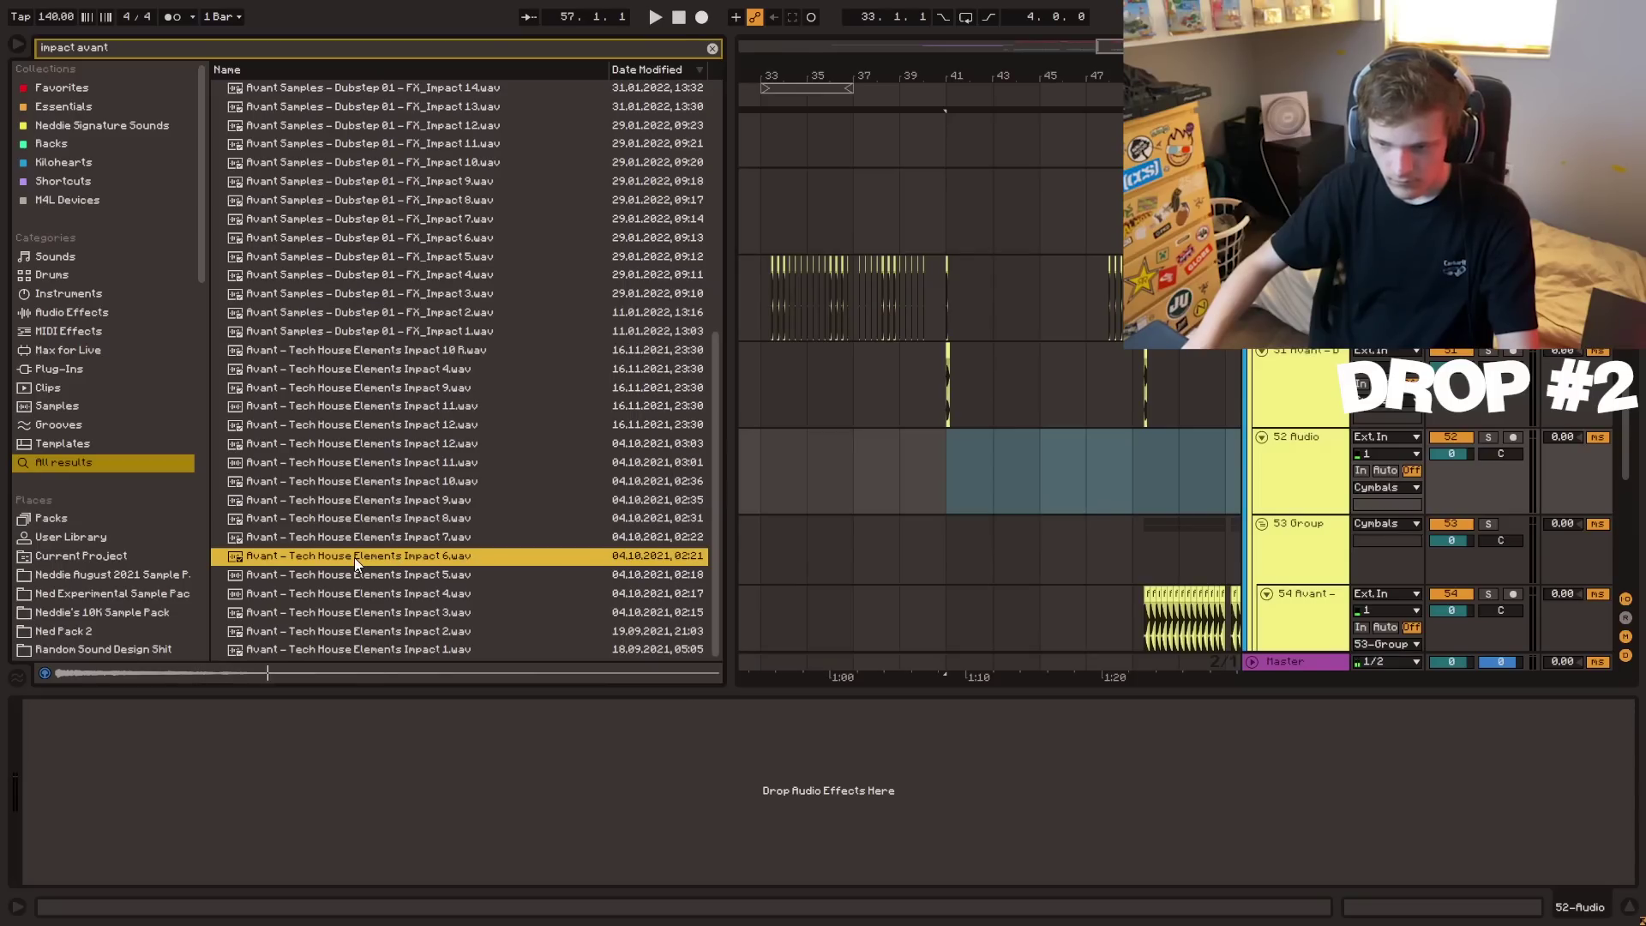
left_click_drag(354, 558, 944, 471)
left_click(948, 477)
key("space")
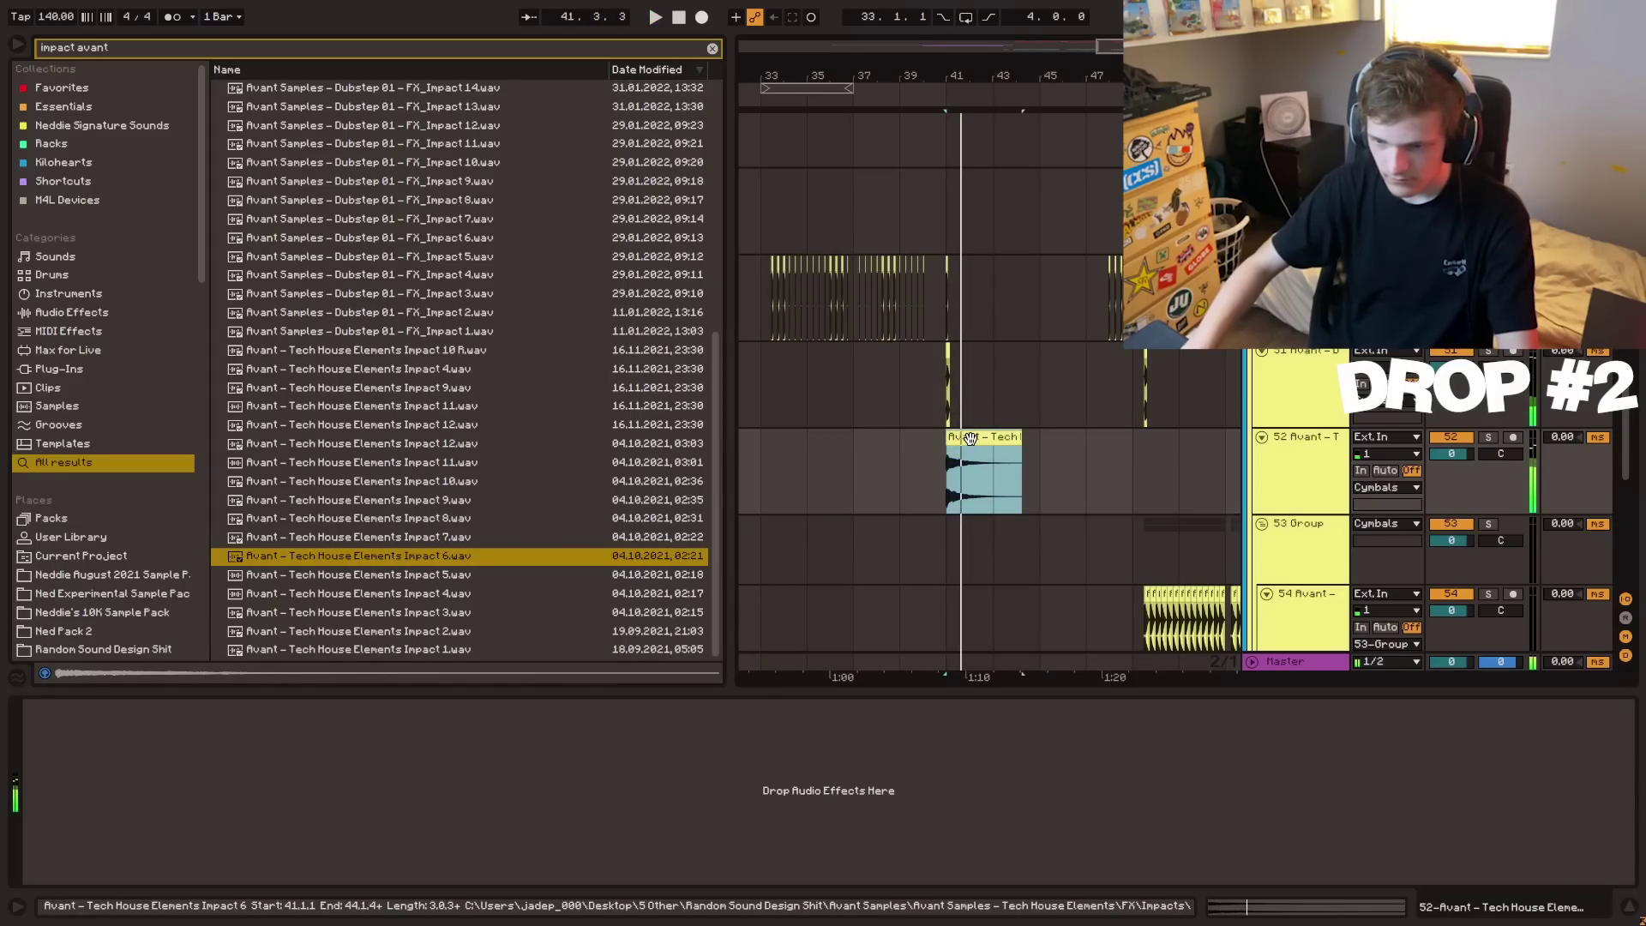
- Add an audio track beside the MAY2022_NED_Uplifter_5 track for another uplifter and collapse the INTRO group
left_click_drag(731, 377, 442, 363)
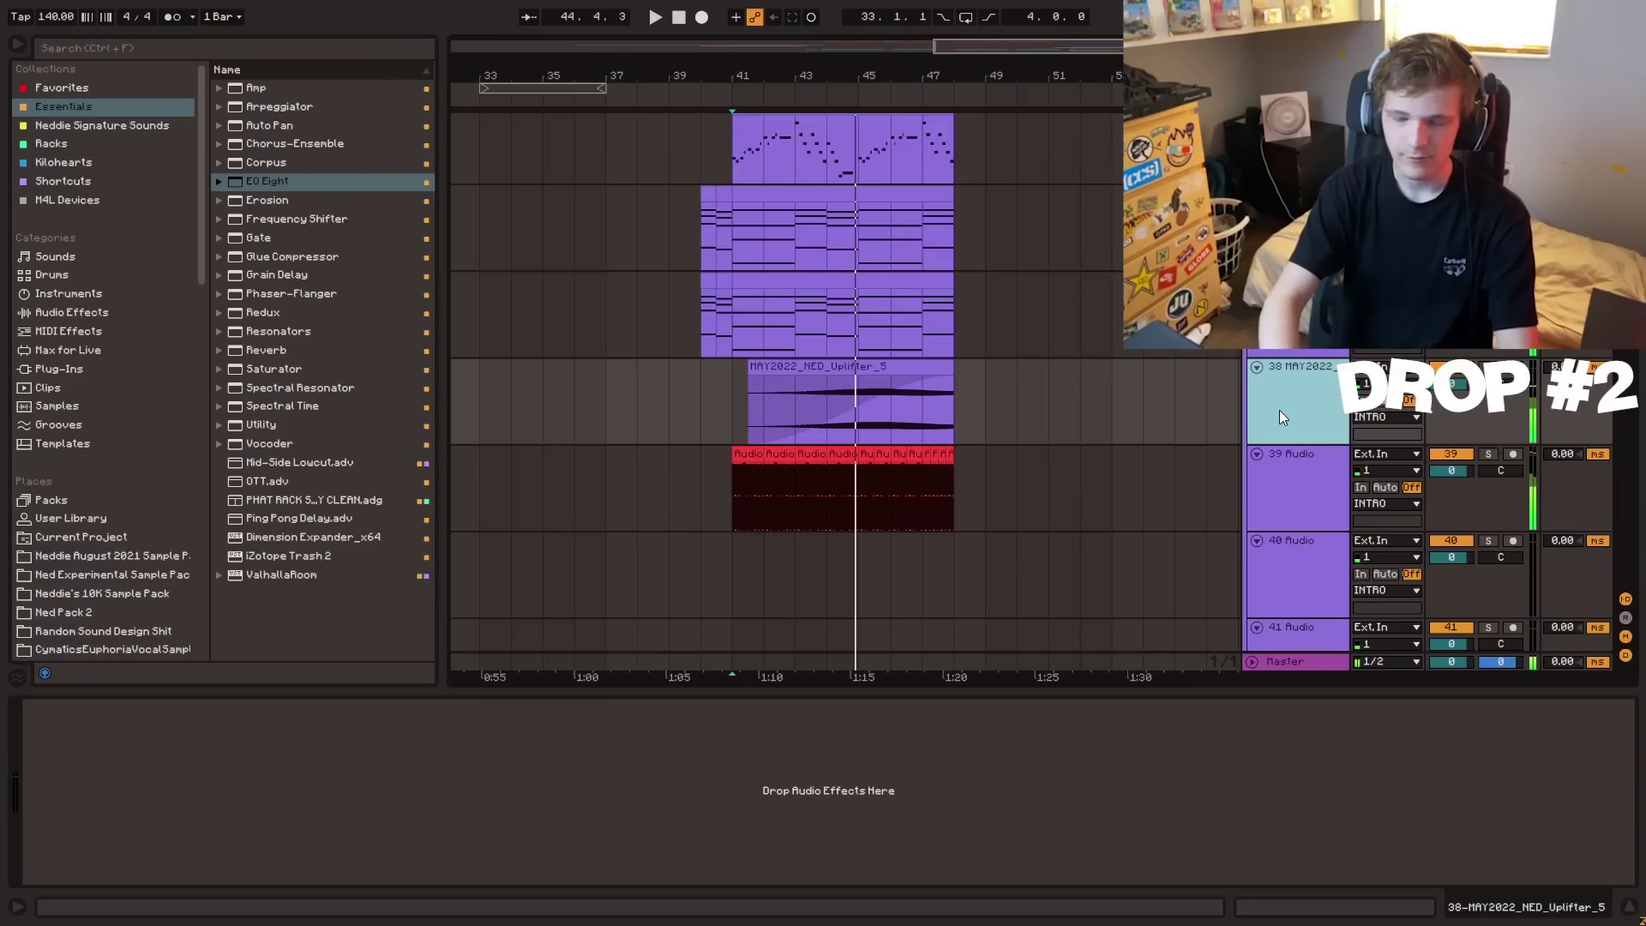
key("ctrl+t")
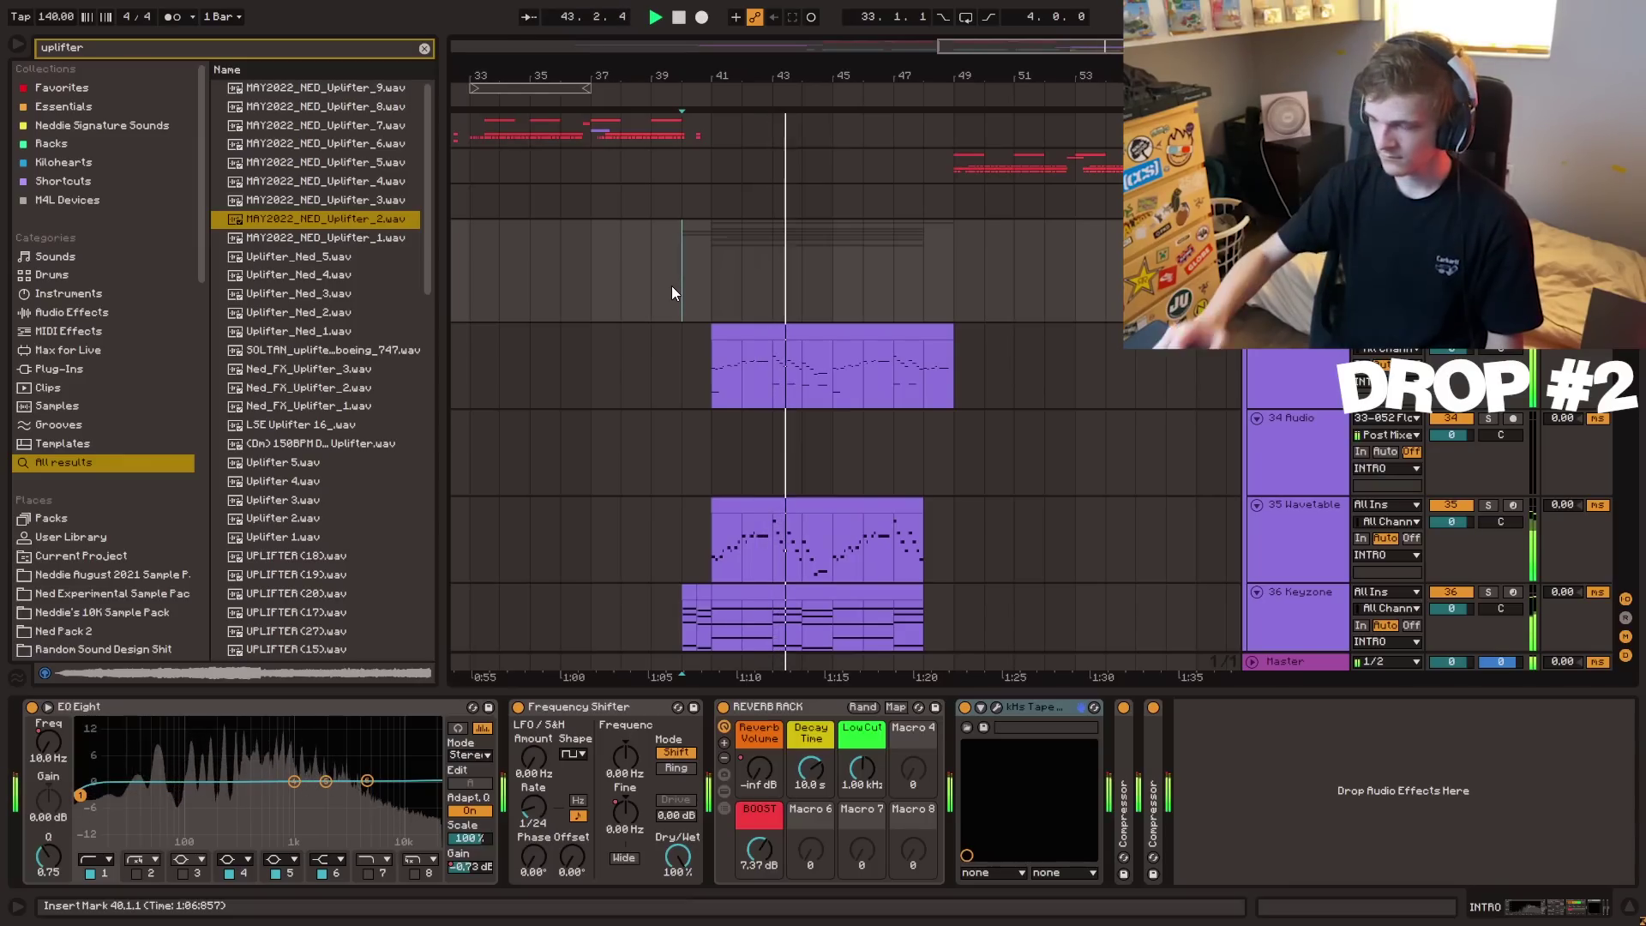
left_click(1252, 228)
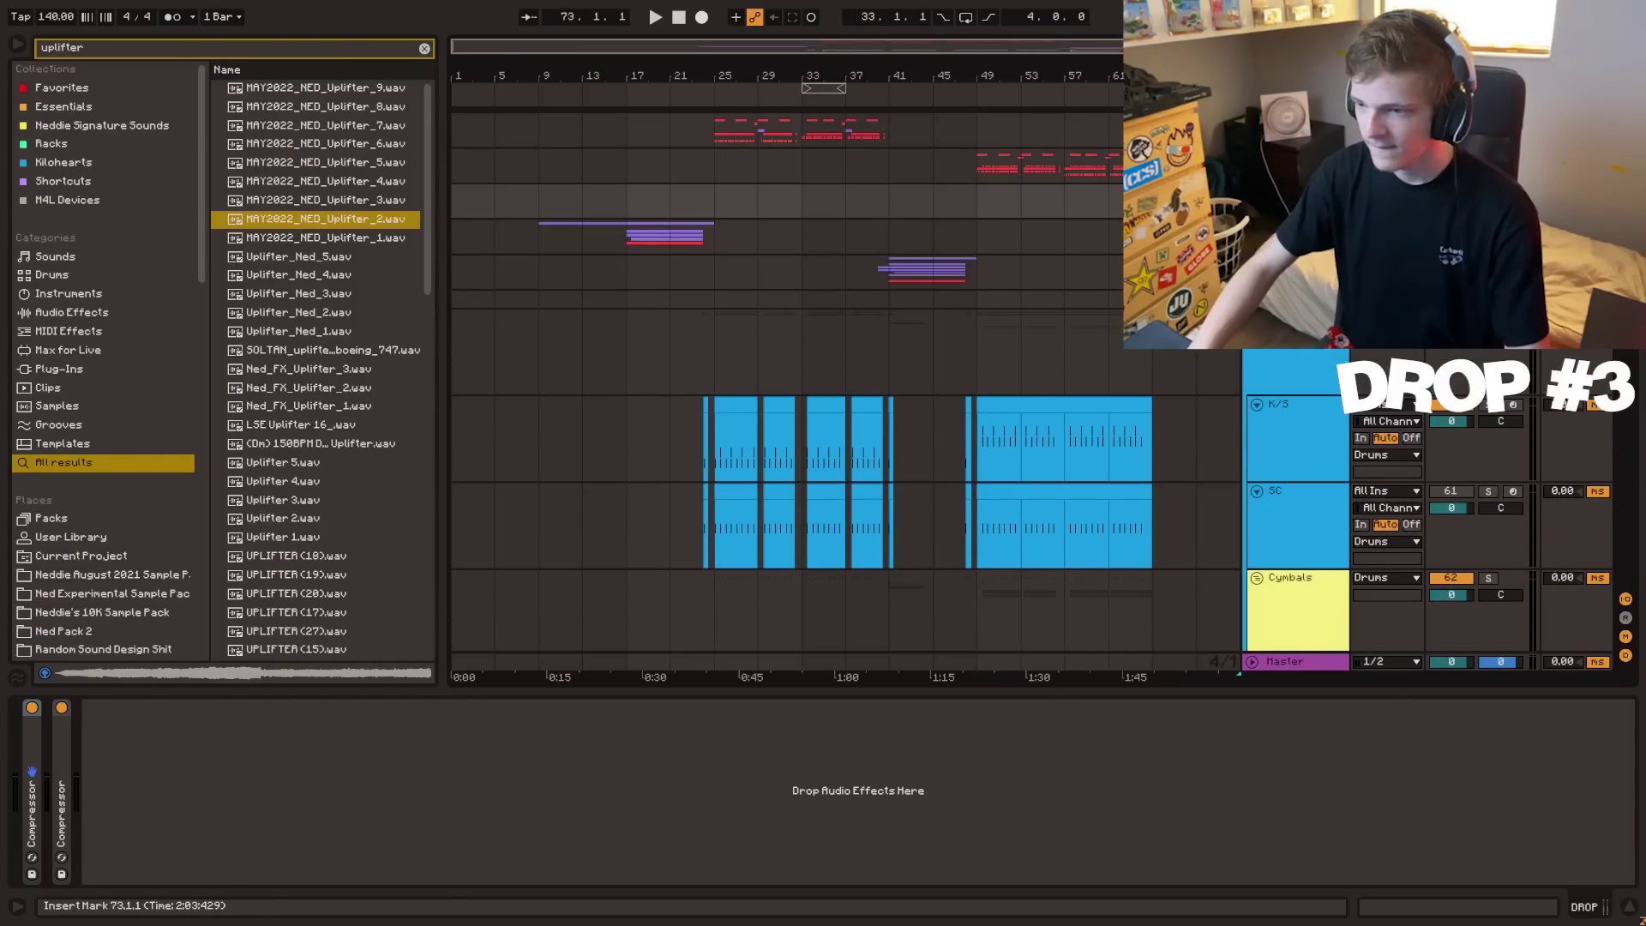
- Search the library for kick samples, audition the Avant kicks and load Kick 03 onto the K/S Drum Rack's E1 pad
scroll(844, 386, "down", 1)
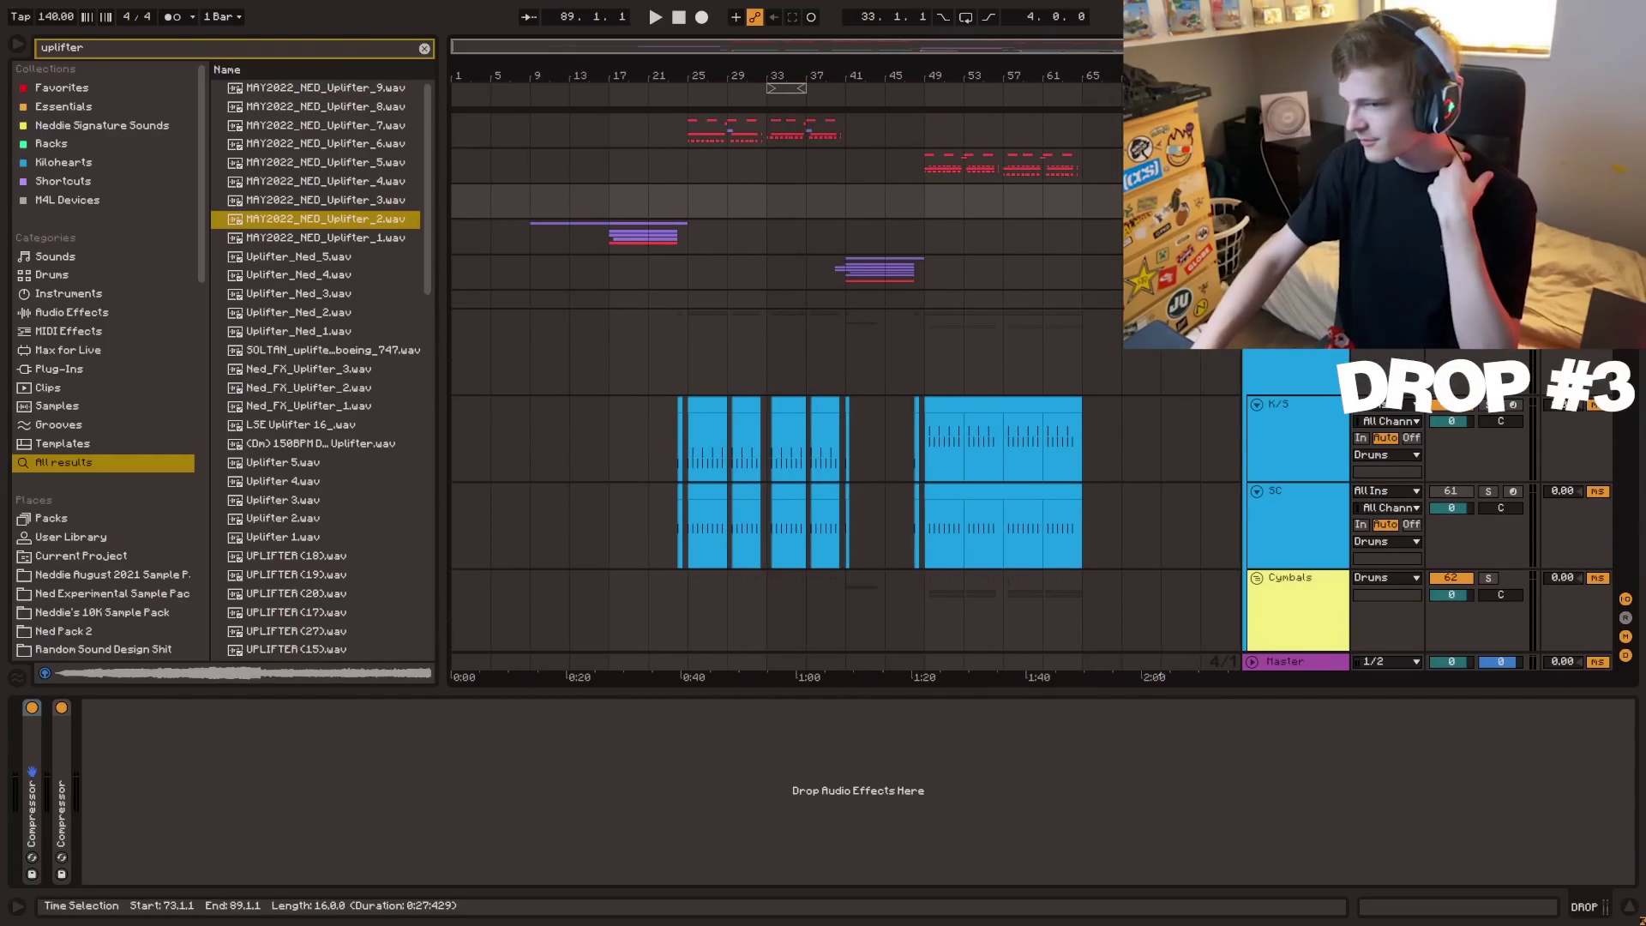
scroll(1050, 371, "down", 1)
scroll(1049, 370, "down", 2)
left_click(1053, 378)
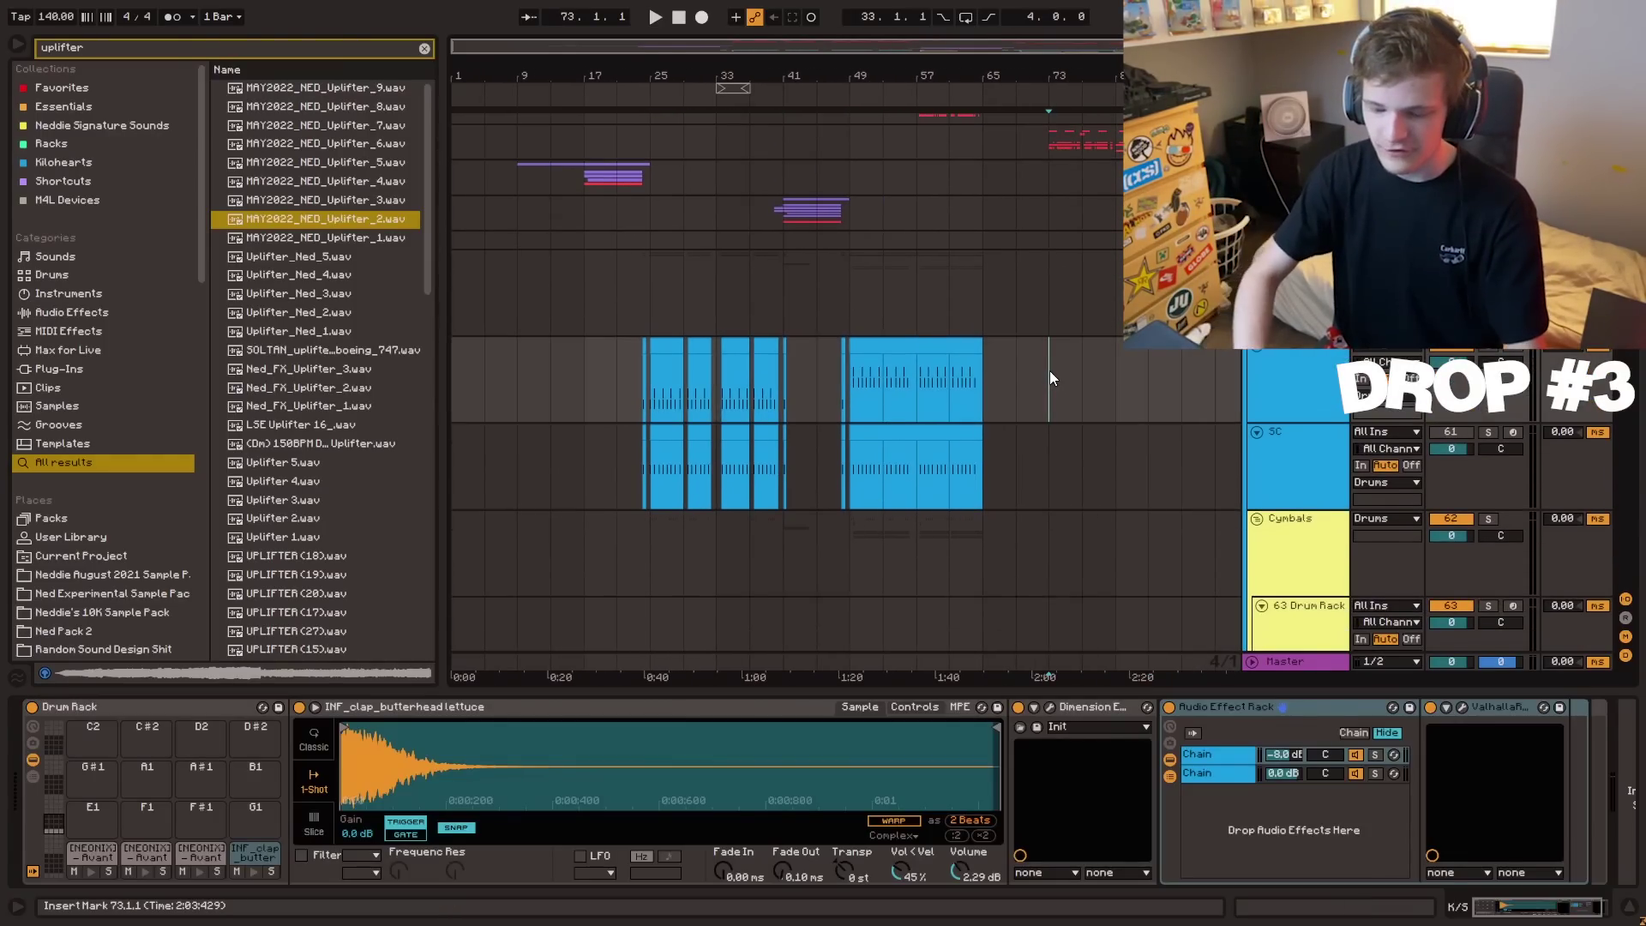
type("kick")
left_click(311, 332)
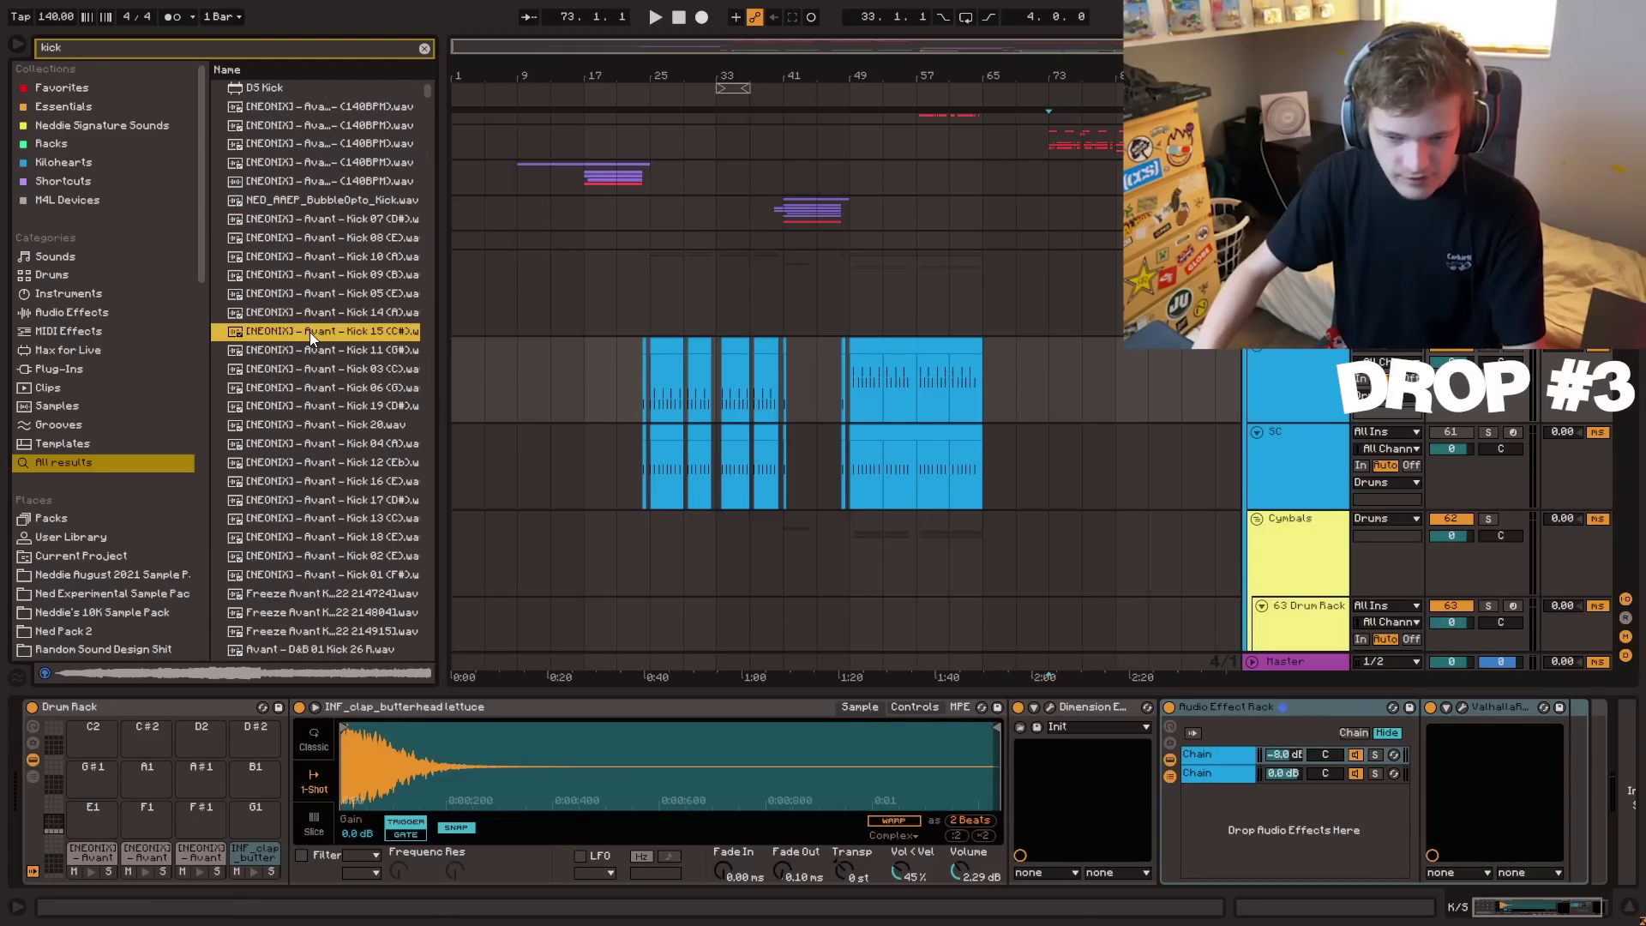
left_click(304, 501)
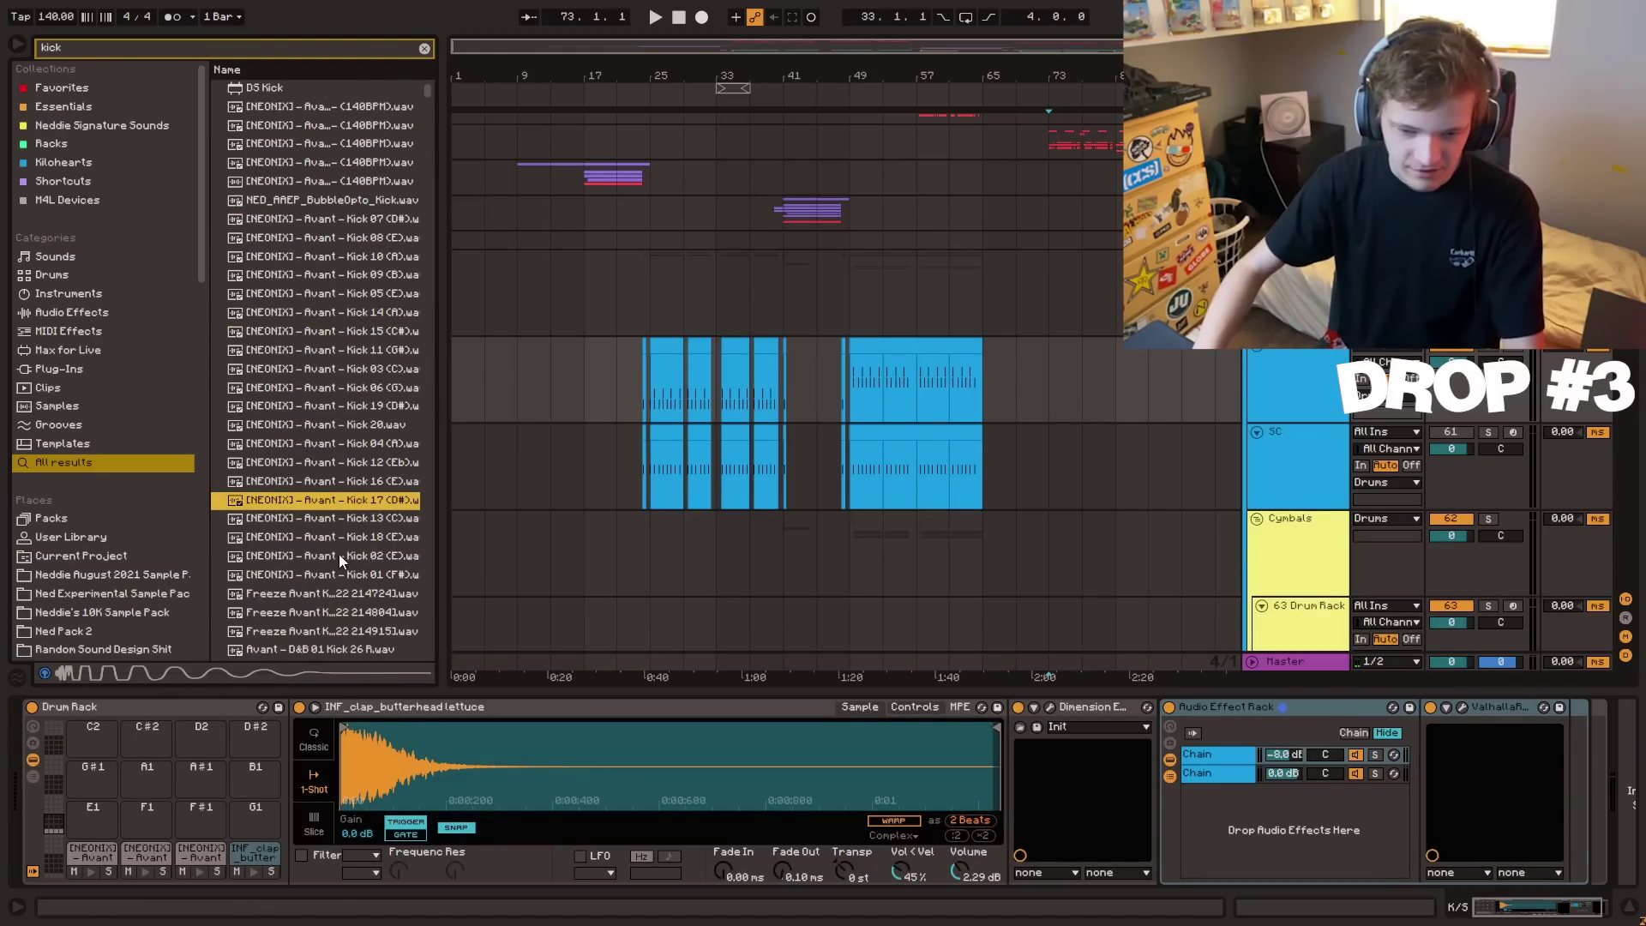
key("Down")
key("Down")
key("Down")
key("Down")
key("Down")
key("Down")
key("Down")
key("Down")
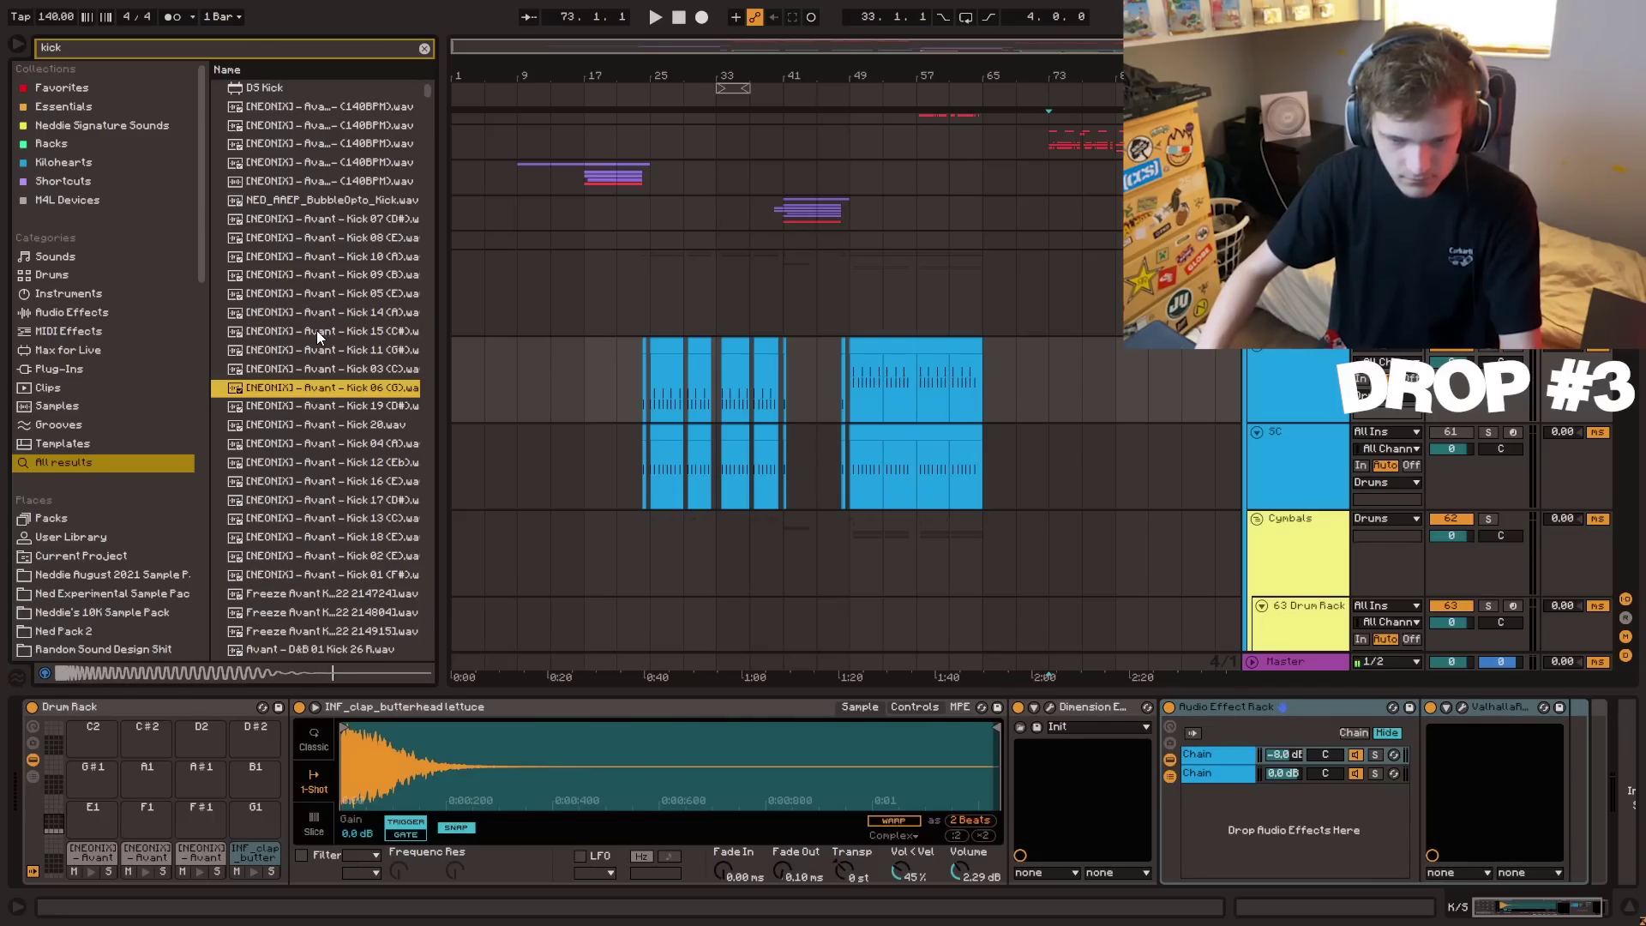
left_click(313, 369)
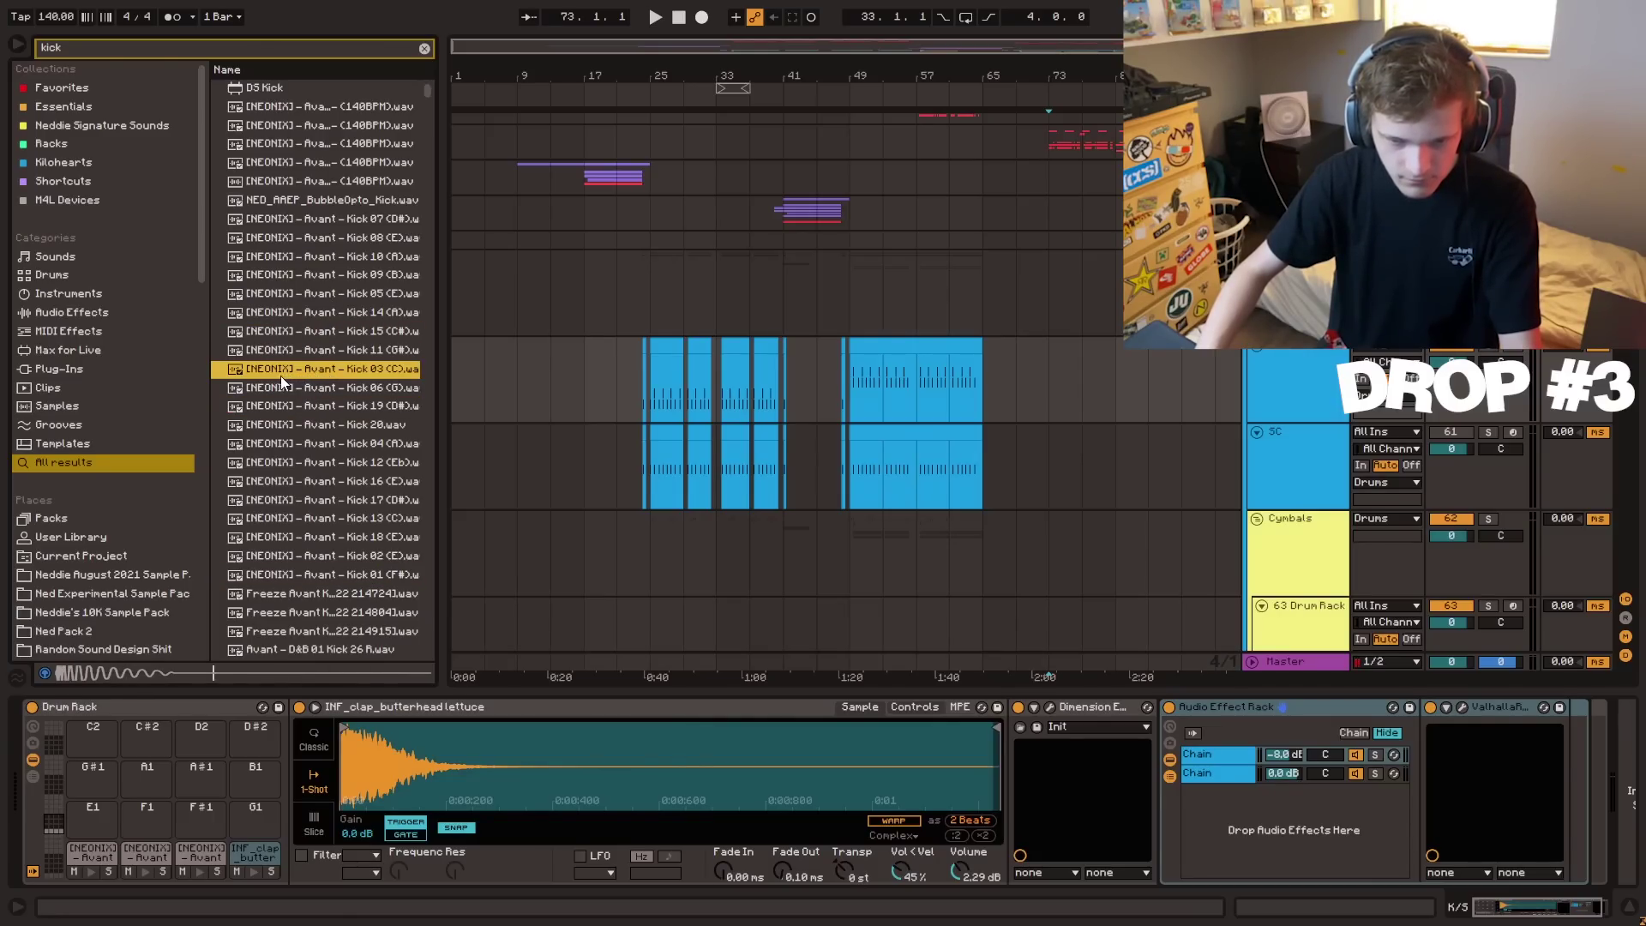
left_click_drag(280, 371, 93, 812)
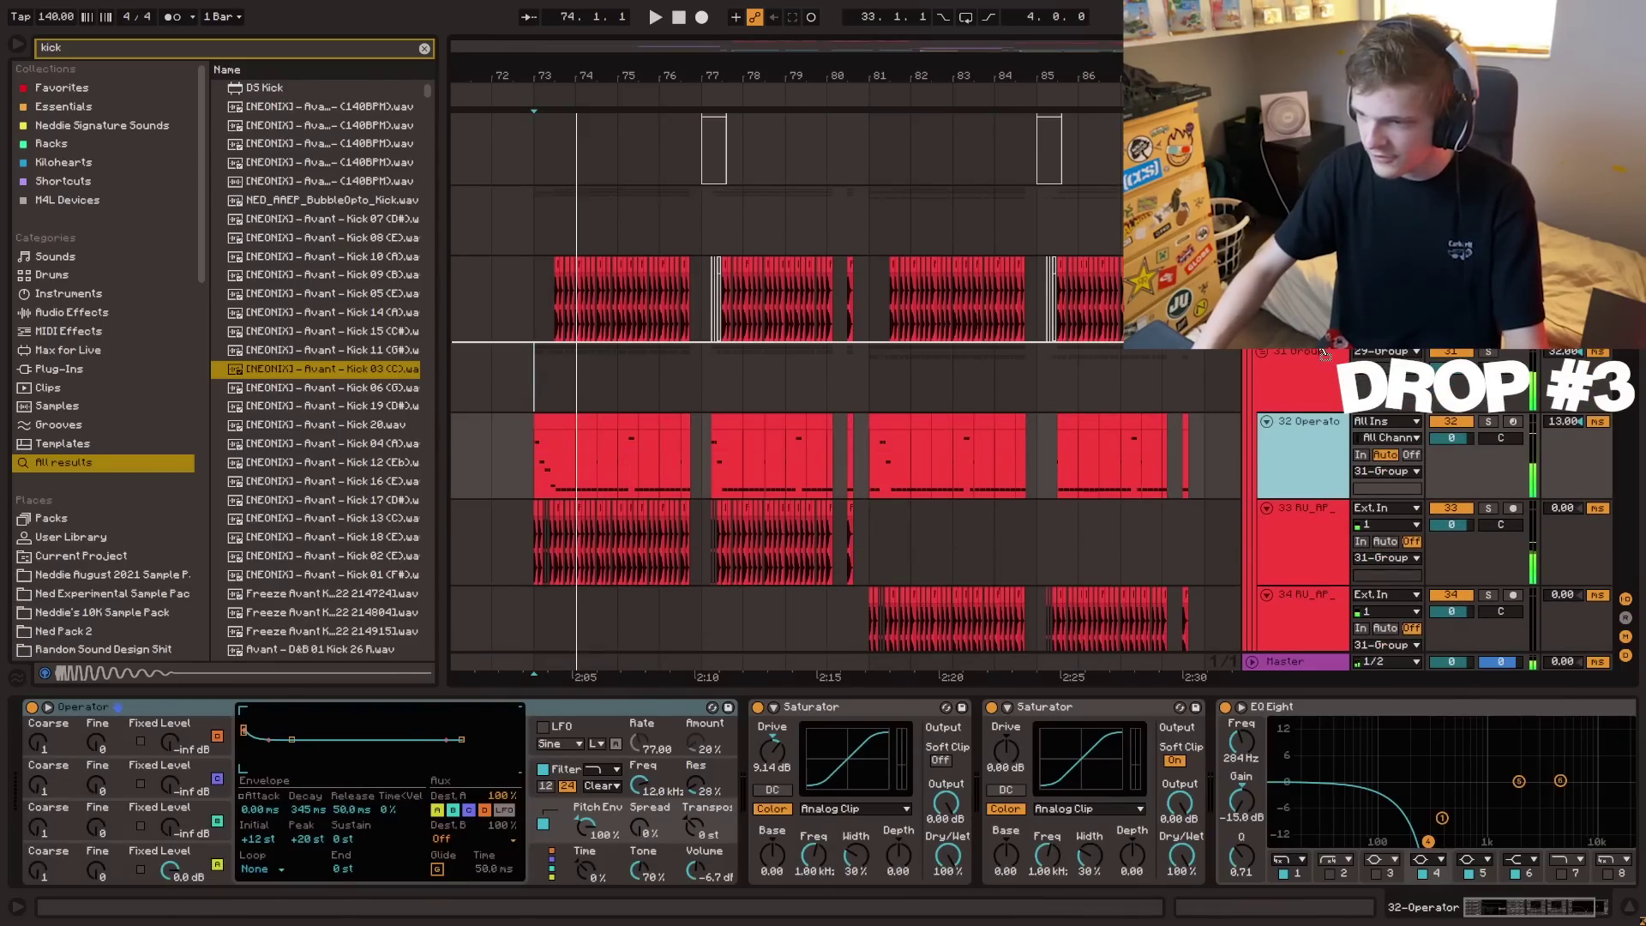
left_click_drag(1303, 381, 1307, 486)
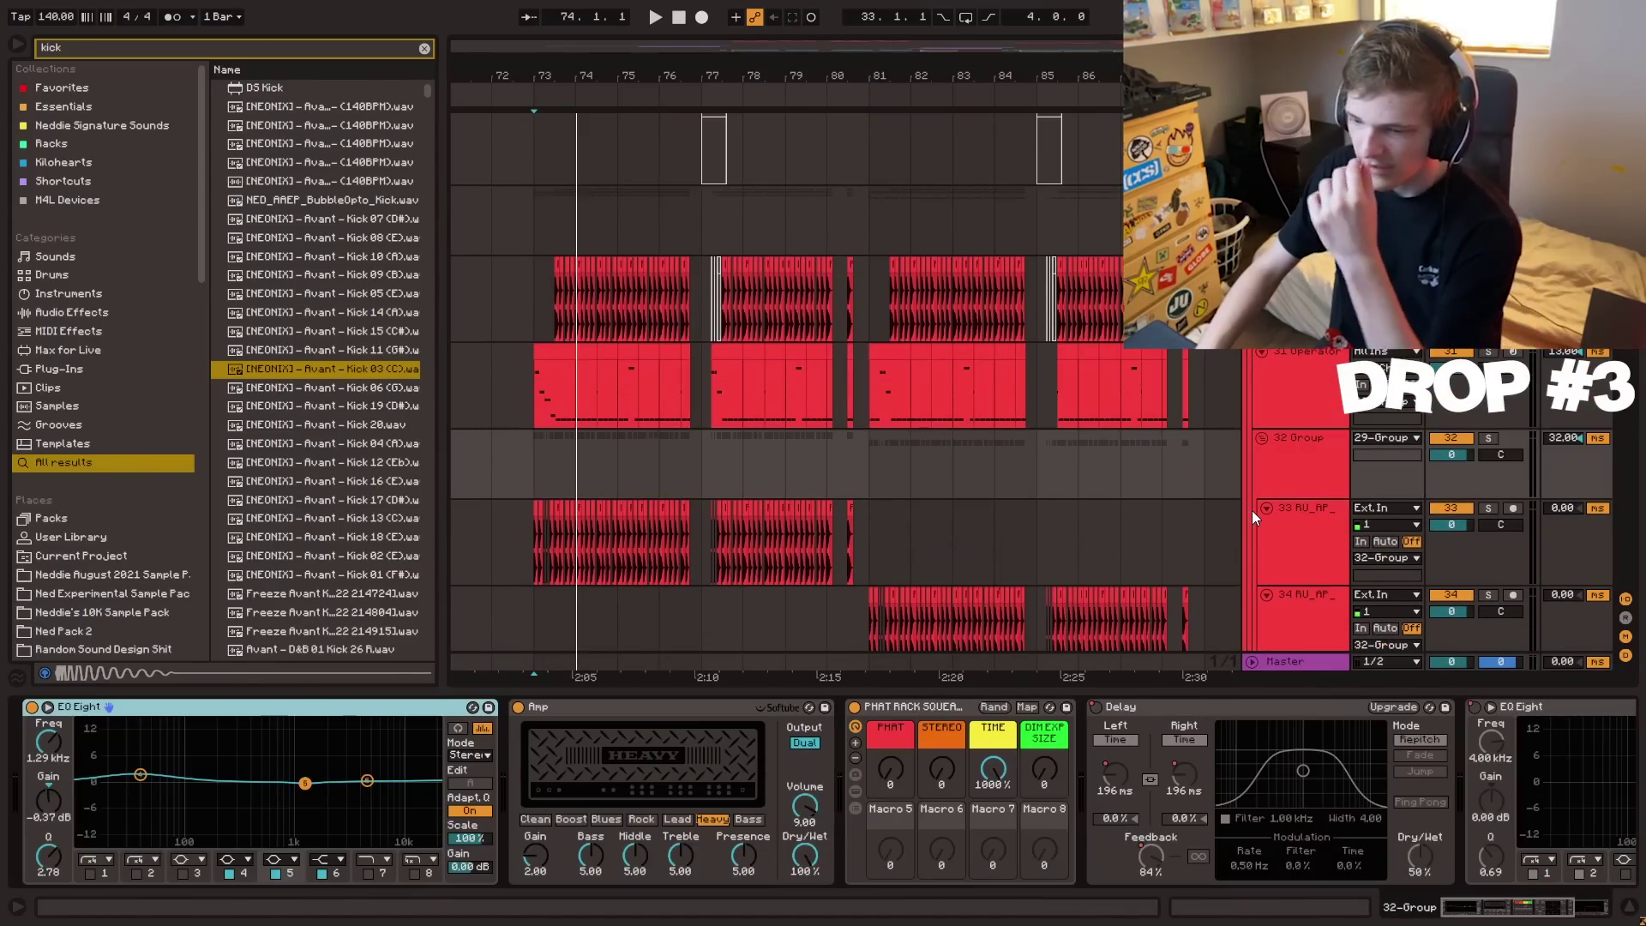
left_click_drag(1303, 386, 1310, 449)
left_click(1311, 450)
left_click(1455, 427)
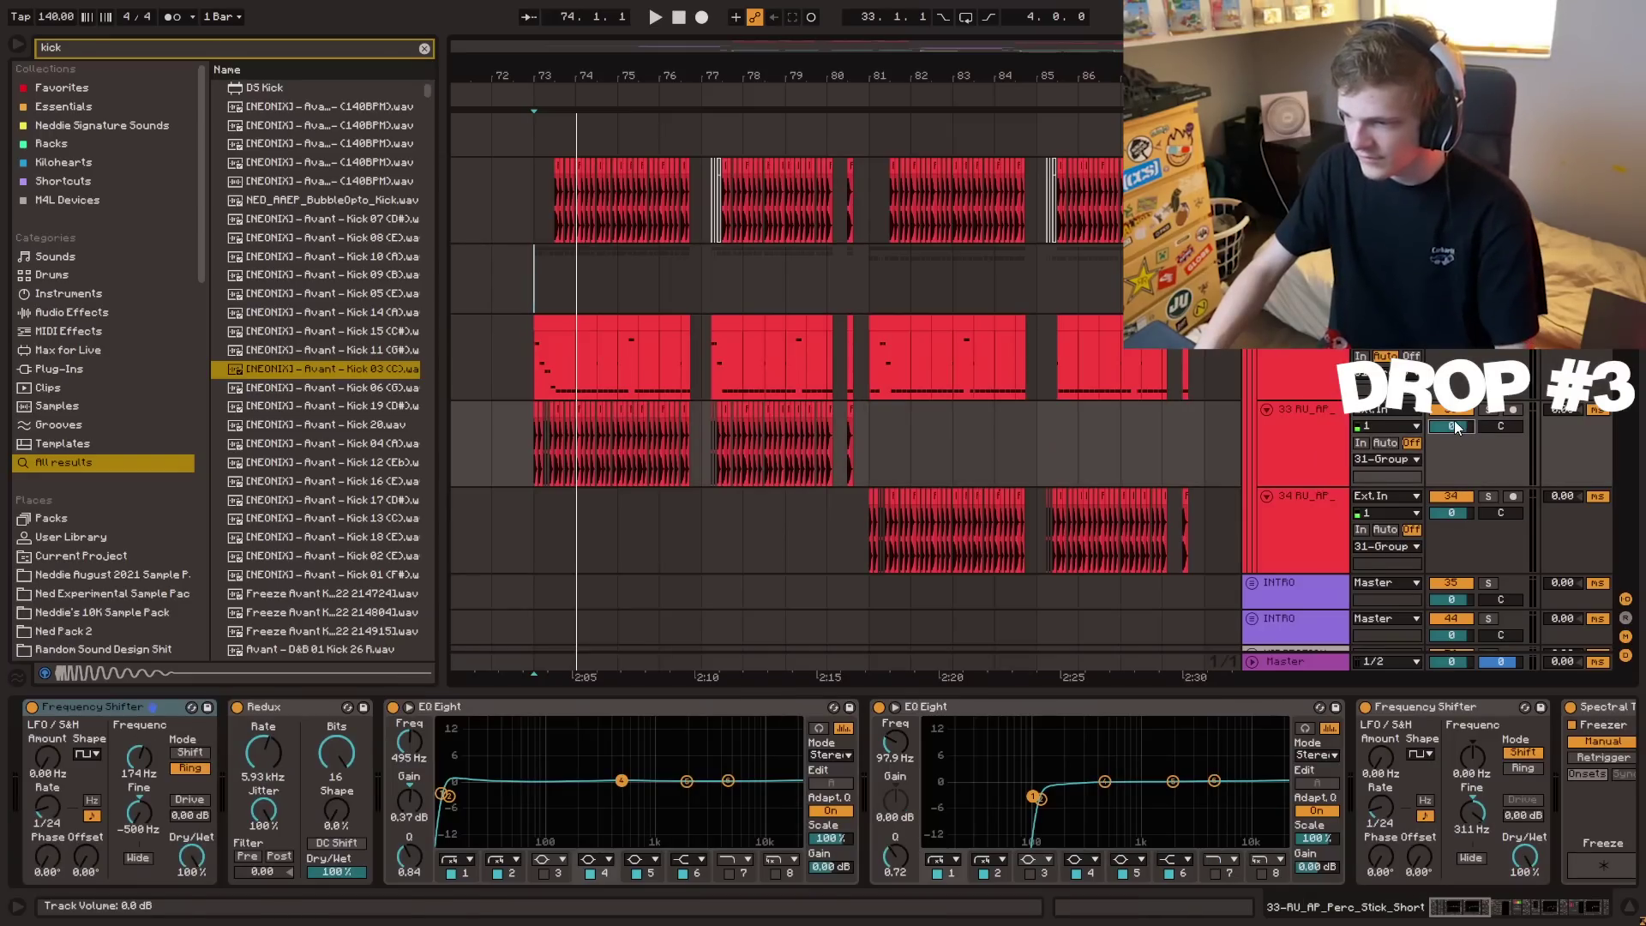
left_click(1457, 496)
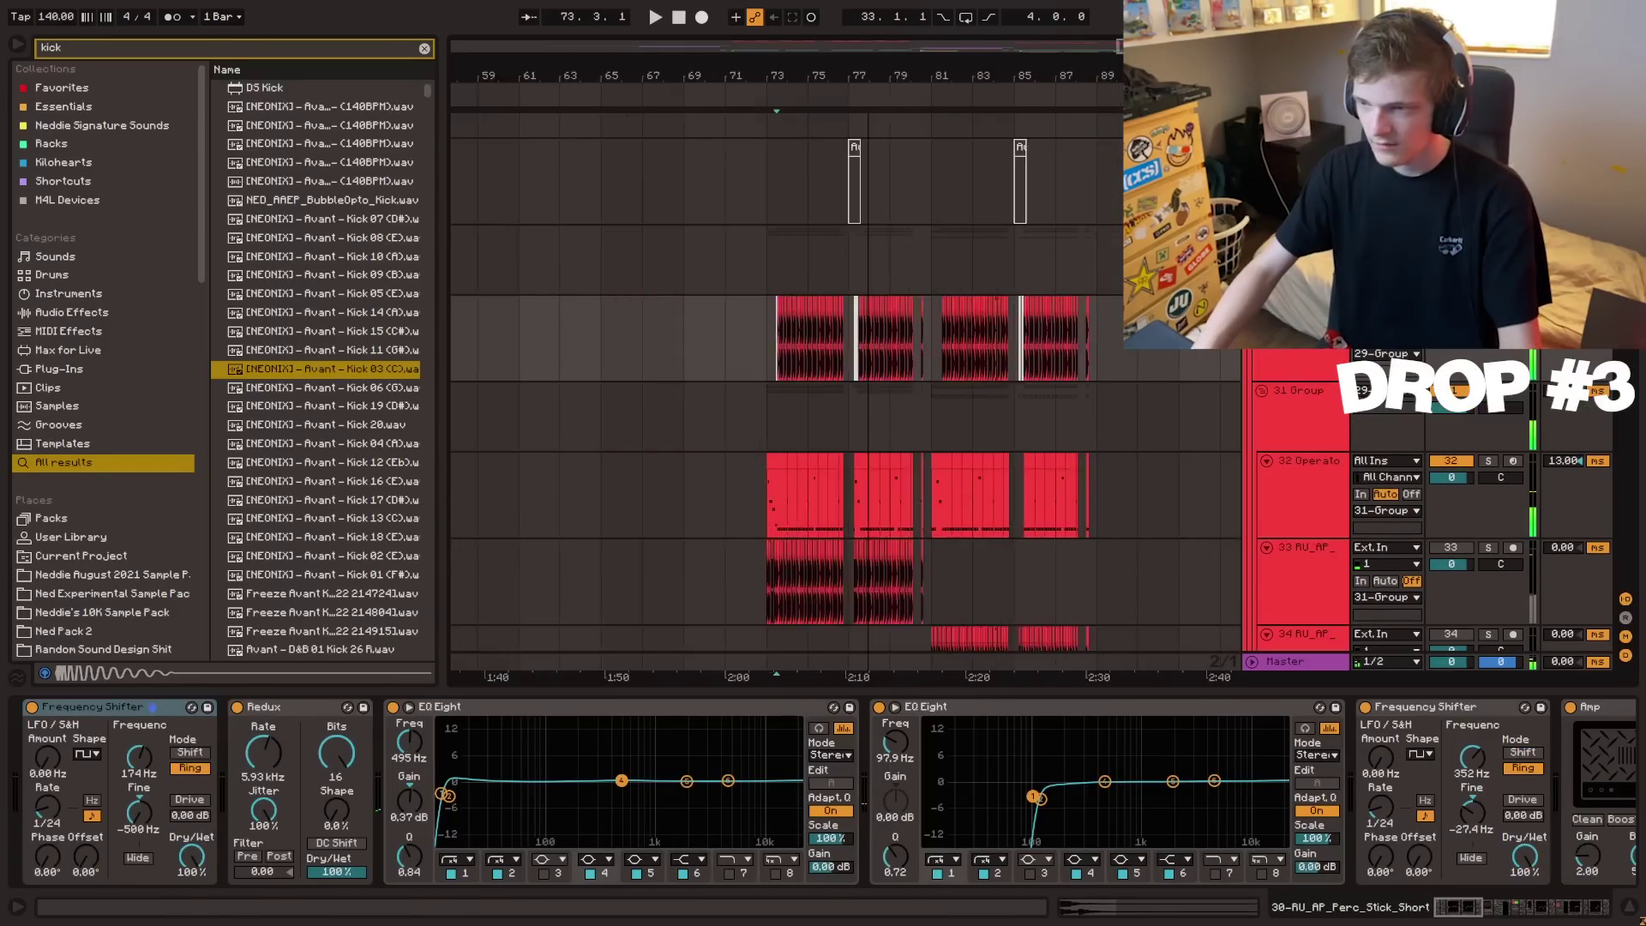
- Search the library for Ned snare samples and load JAN2022_NED_Snare_4_D onto the K/S Drum Rack's F1 pad
scroll(913, 413, "down", 15)
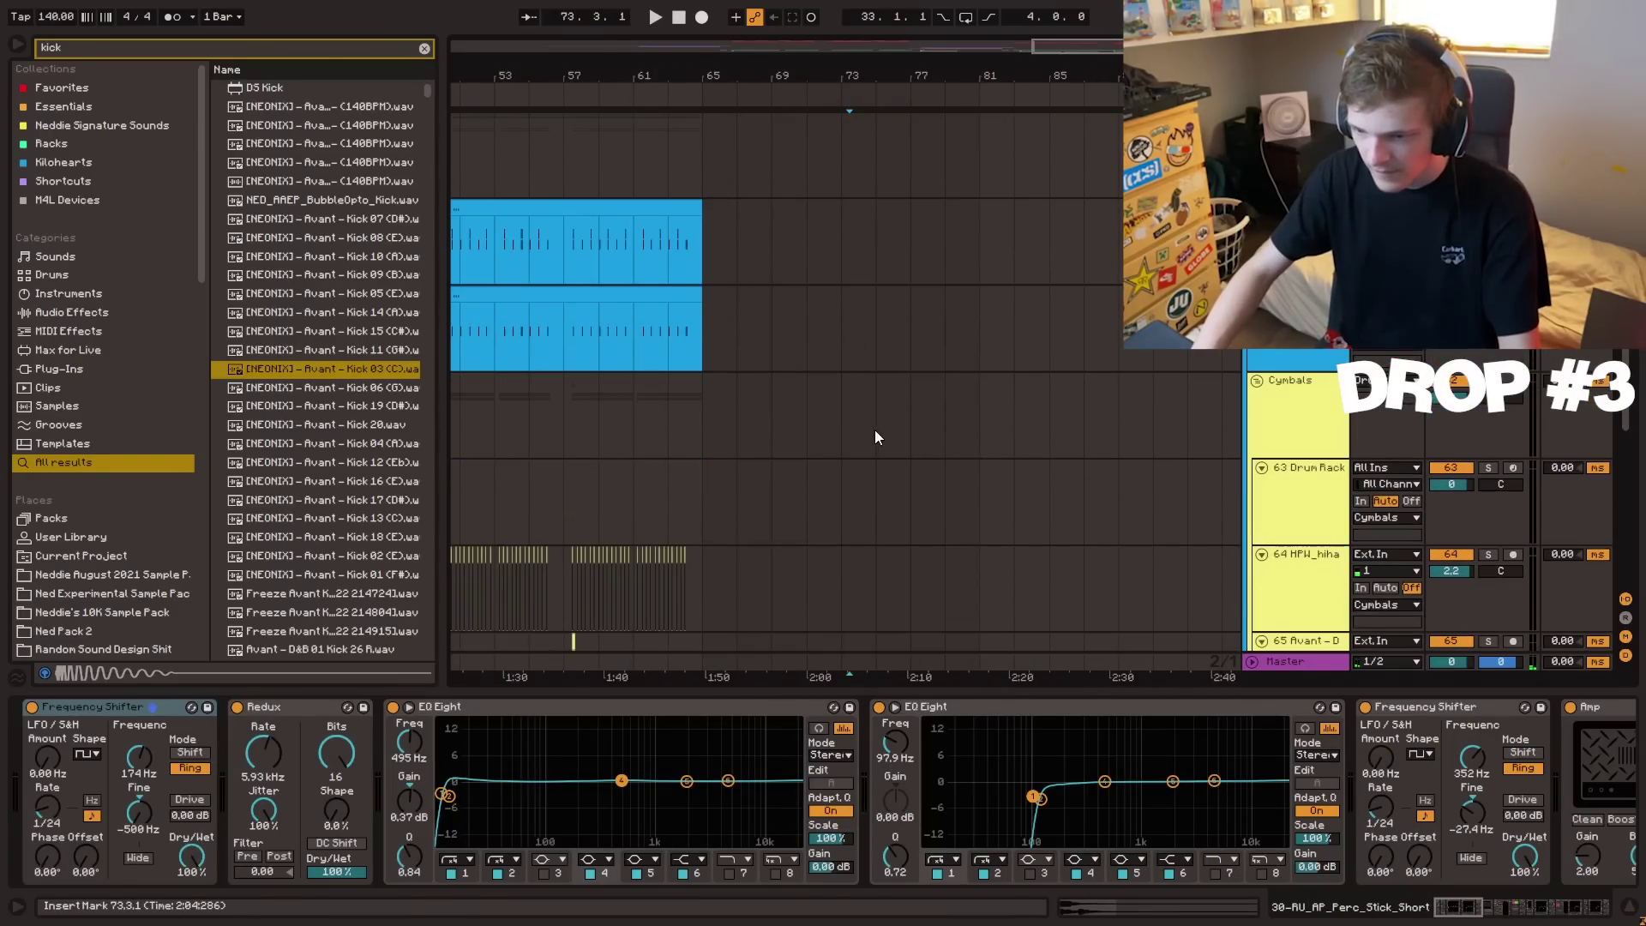
scroll(858, 377, "up", 1)
left_click(849, 338)
scroll(849, 361, "up", 1)
type("sn")
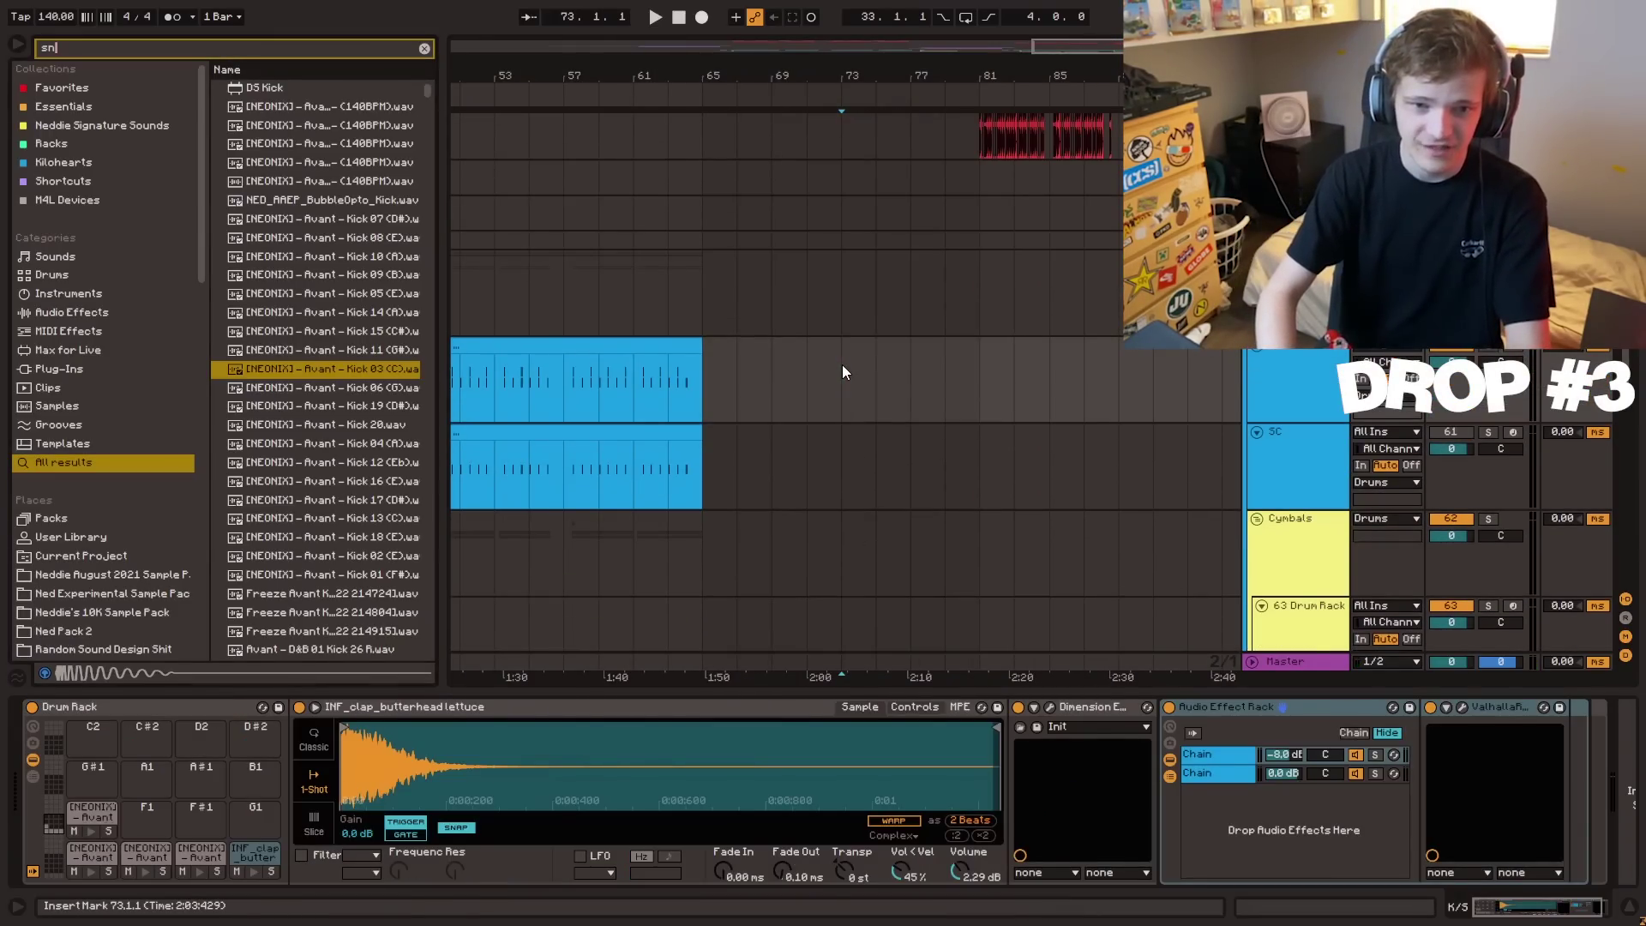
type("are ned")
left_click(302, 517)
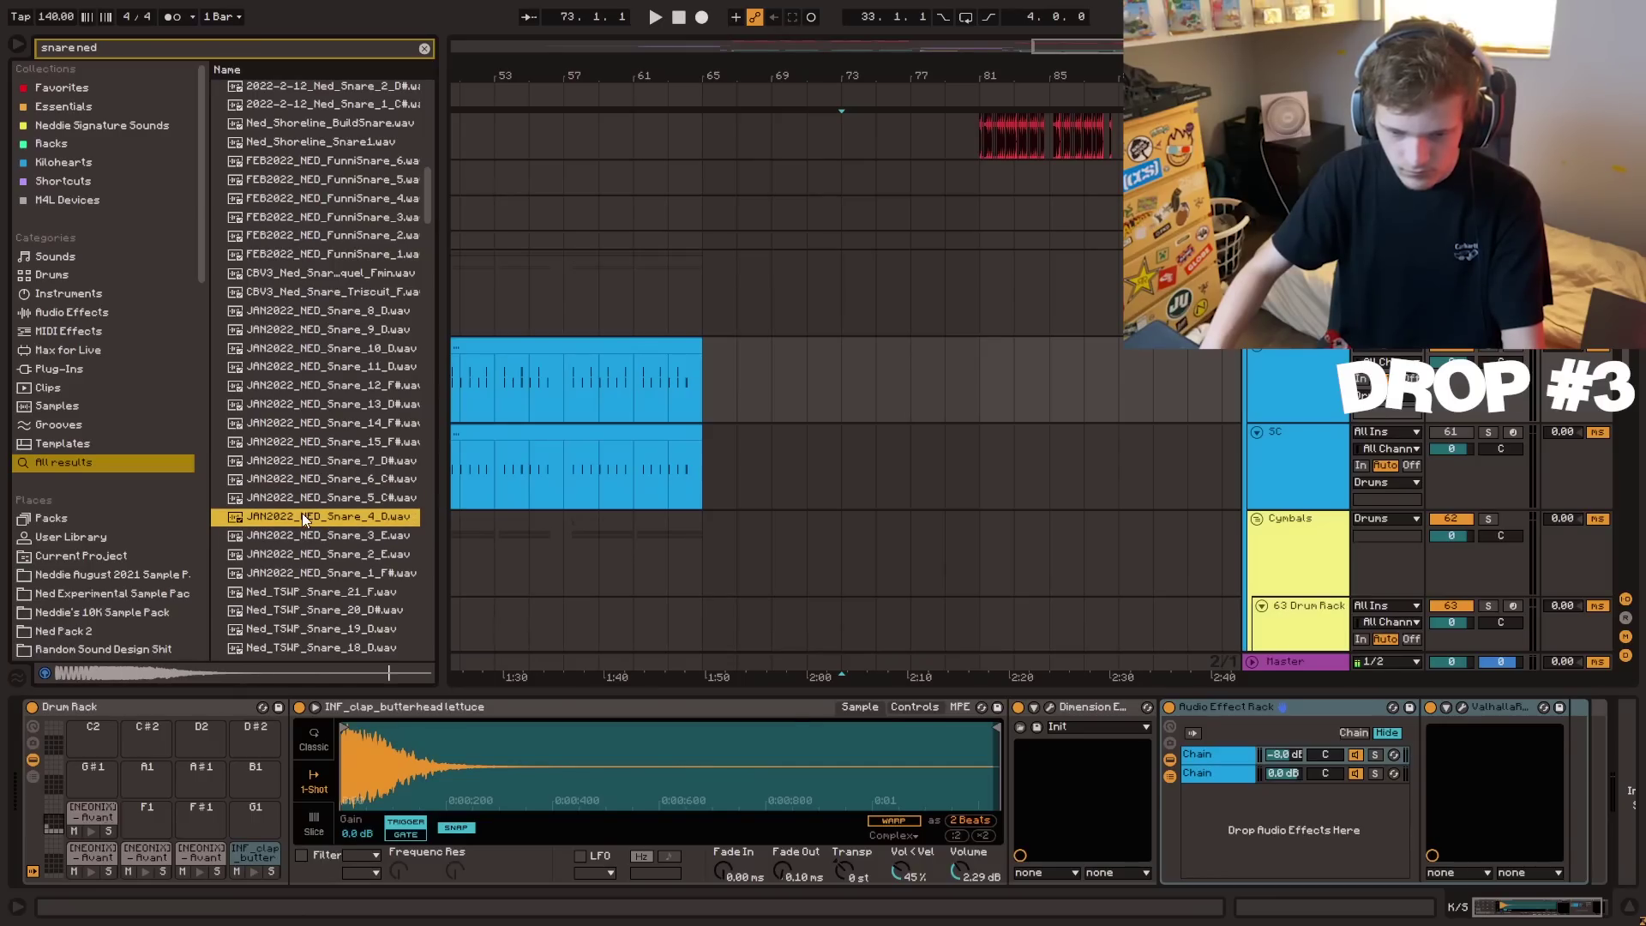
left_click_drag(249, 850, 142, 828)
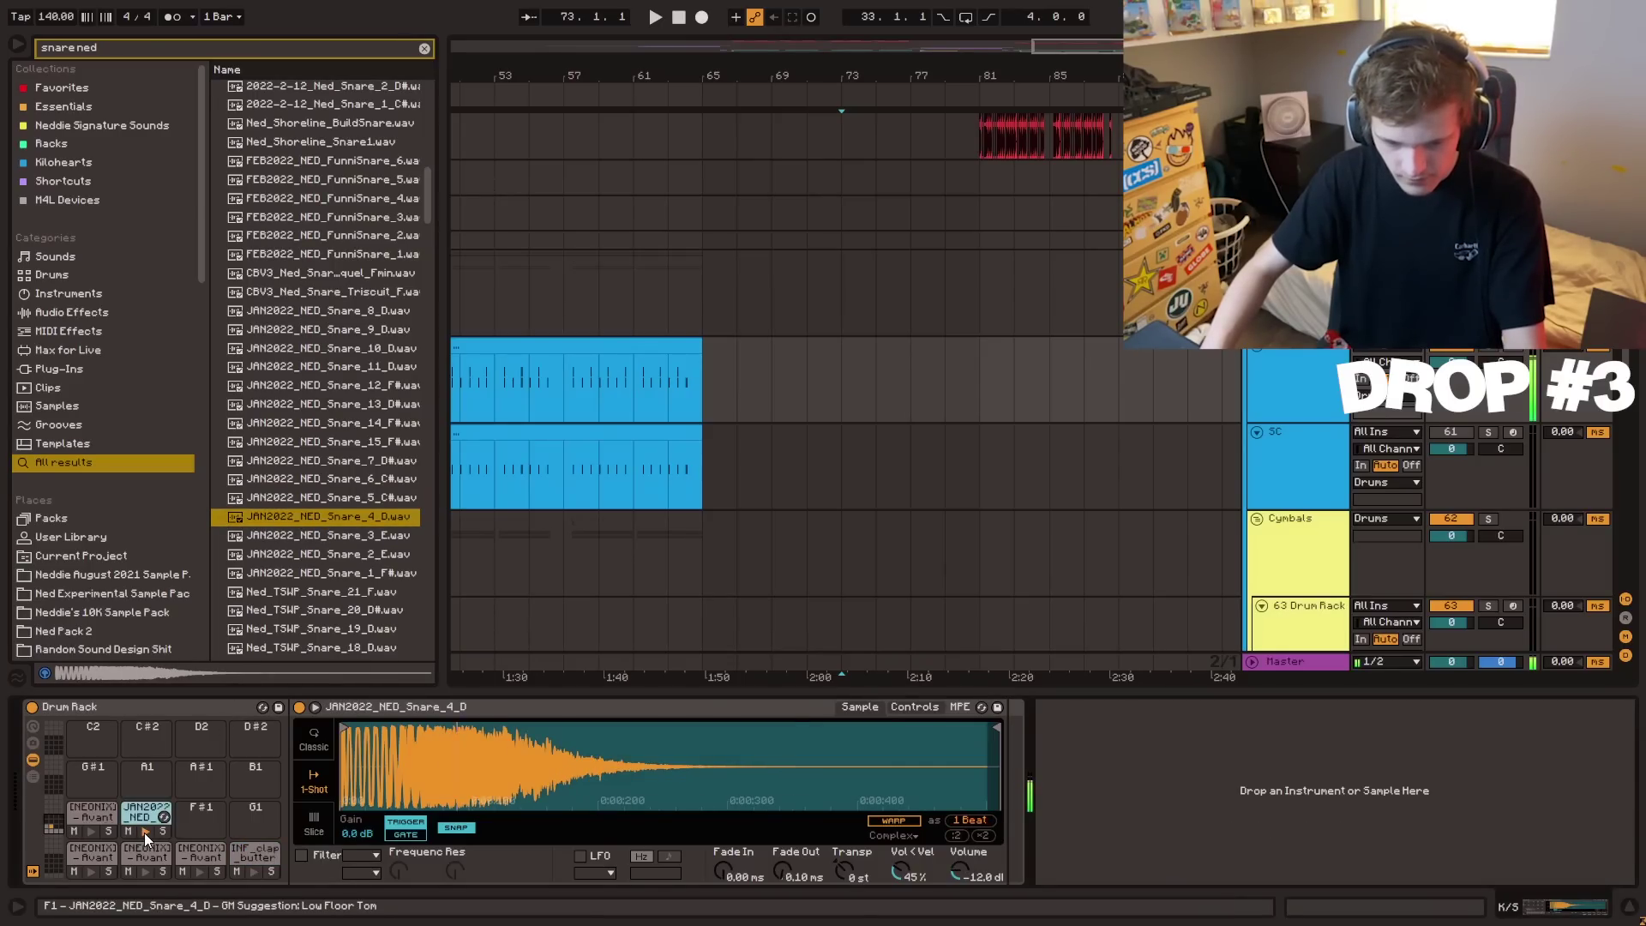
- Copy the clap pad's Dimension Expander, Audio Effect Rack and ValhallaRoom onto the new snare's chain
left_click(256, 854)
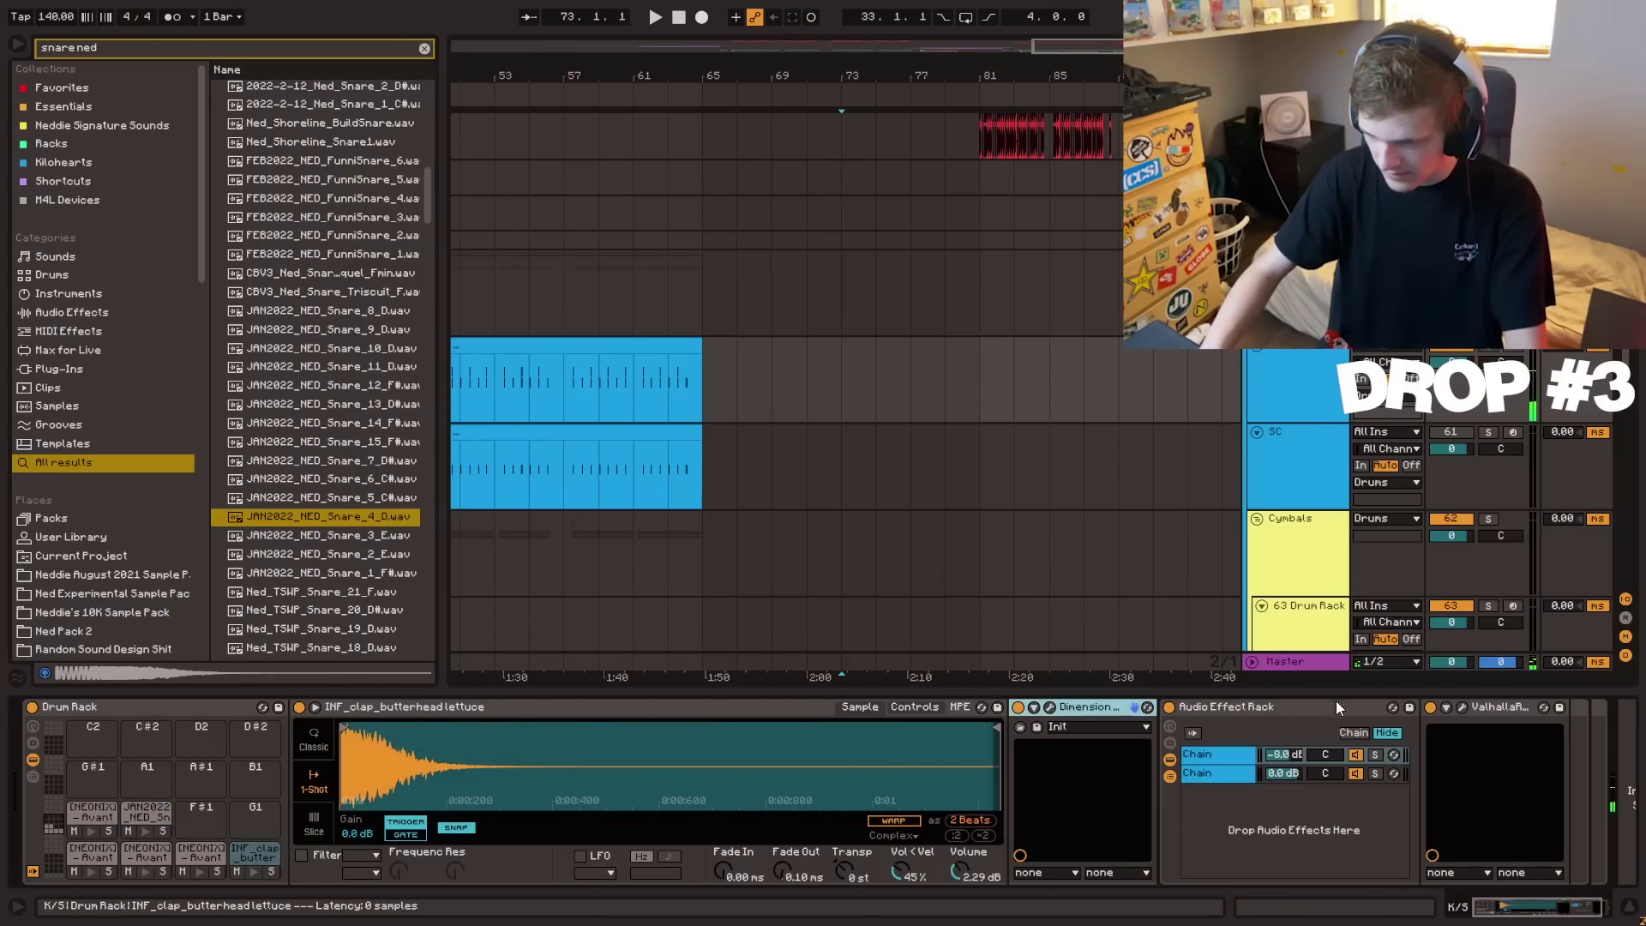
left_click(1225, 707)
left_click(147, 813)
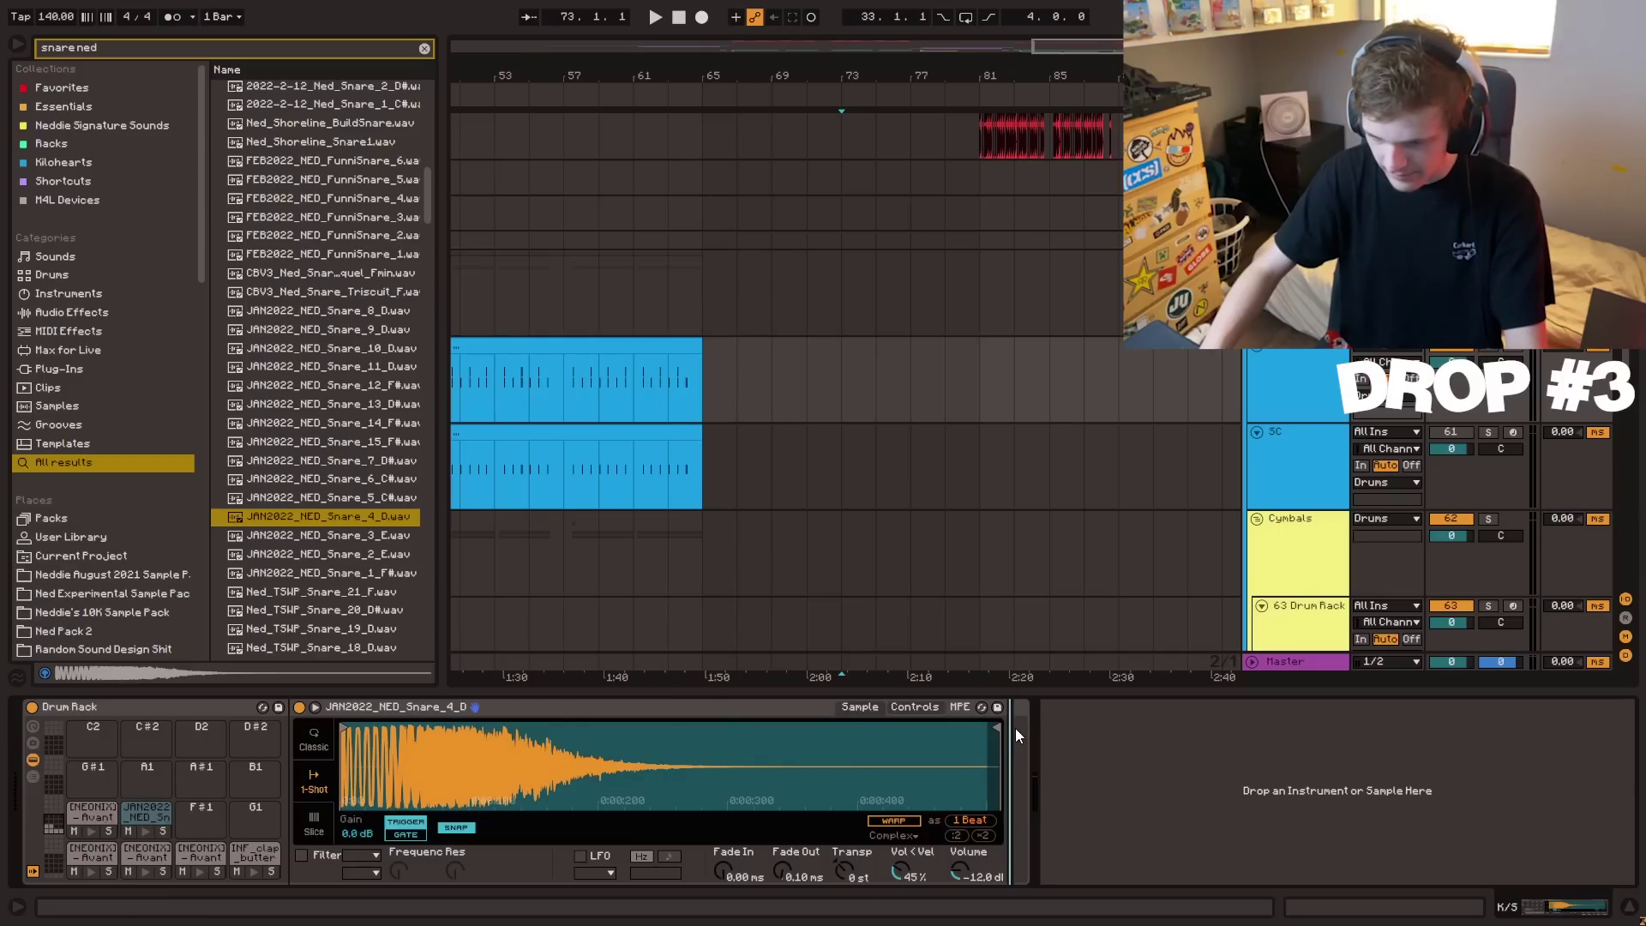
key("ctrl+v")
- Clear the library search and add an EQ Eight from the Essentials collection to the end of the snare's chain
left_click(424, 49)
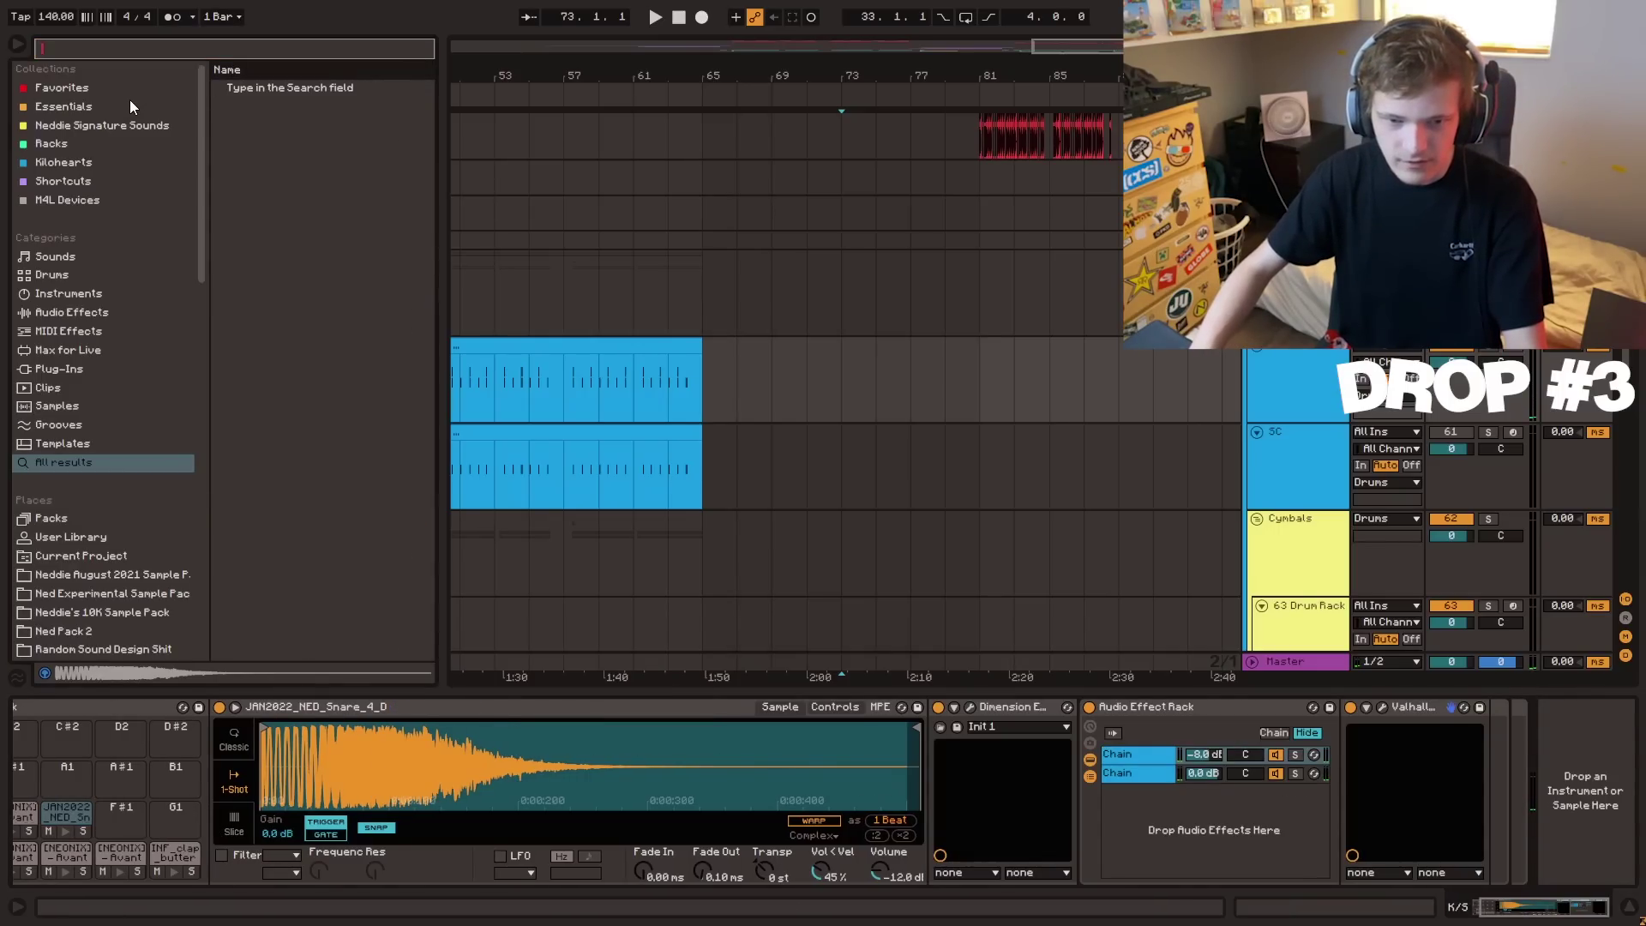
left_click(120, 106)
left_click(269, 181)
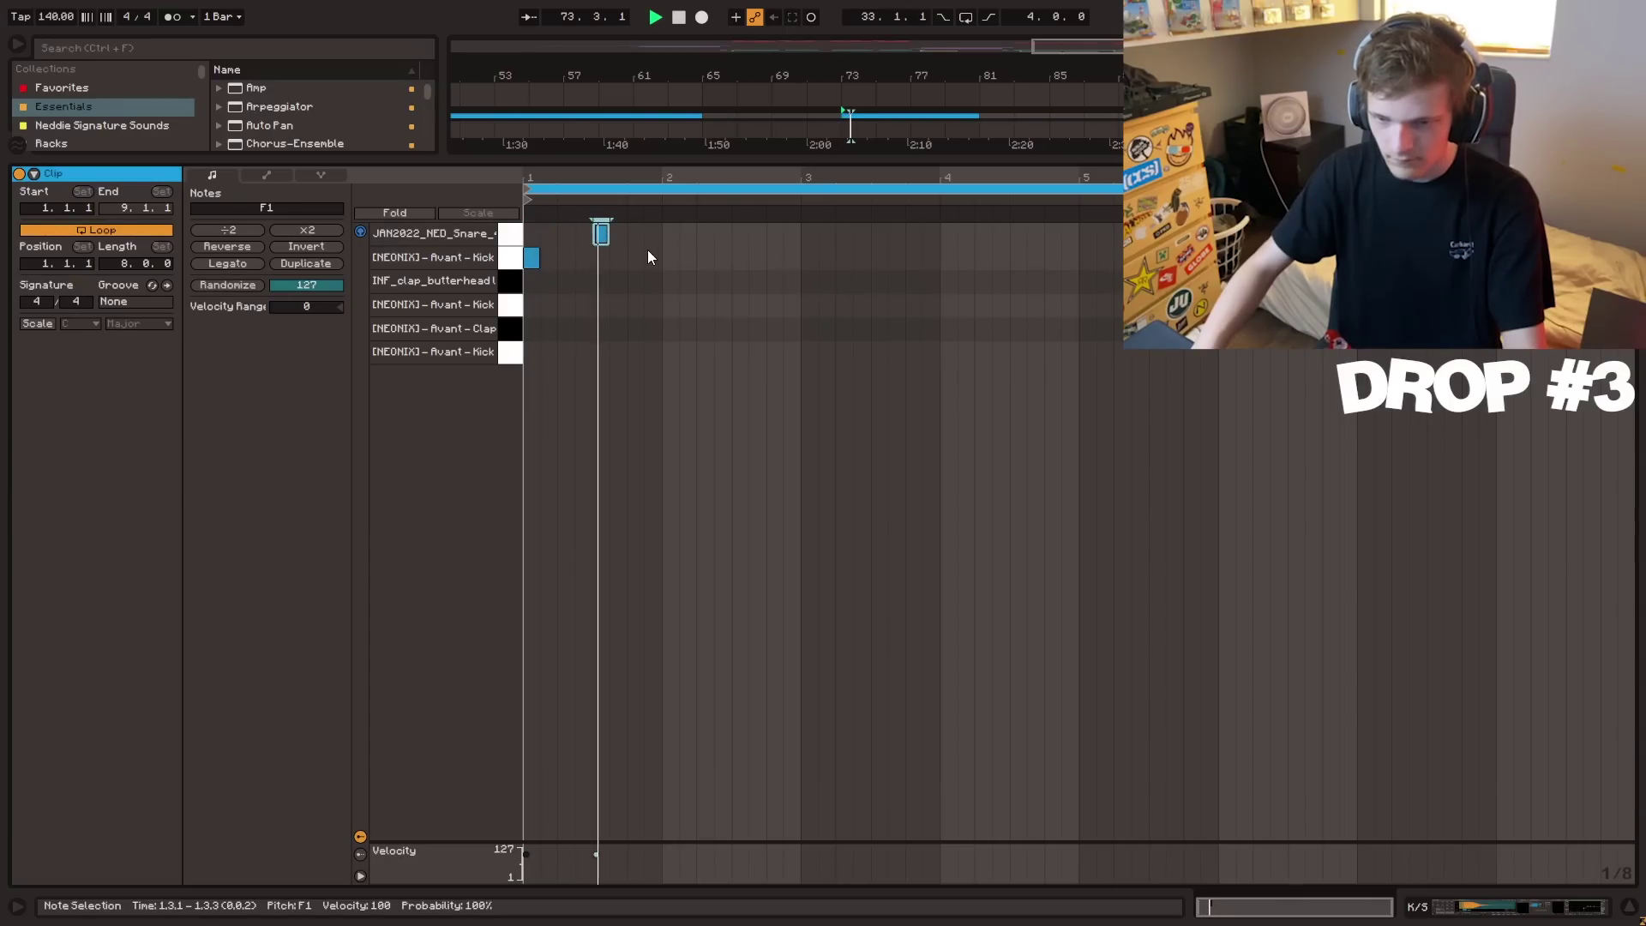
- Duplicate the first bar's kick and snare notes through all eight bars of the clip and return to the arrangement
left_click_drag(648, 255, 506, 199)
key("ctrl+d")
key("ctrl+d")
key("ctrl+d")
key("ctrl+d")
key("ctrl+d")
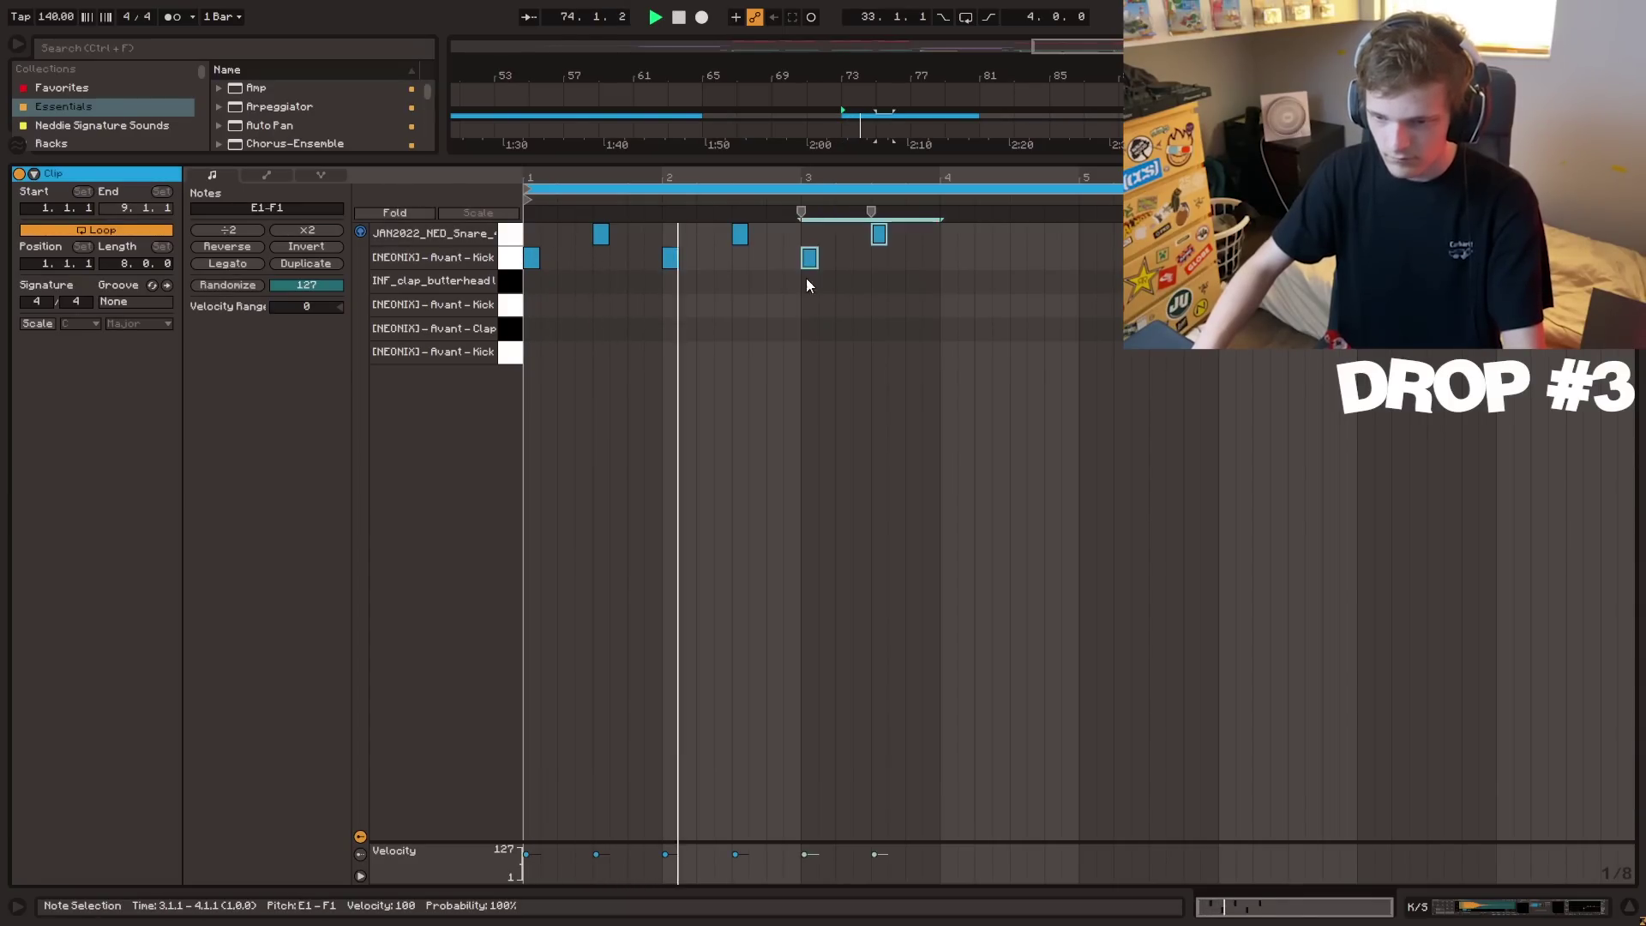
key("ctrl+alt+l")
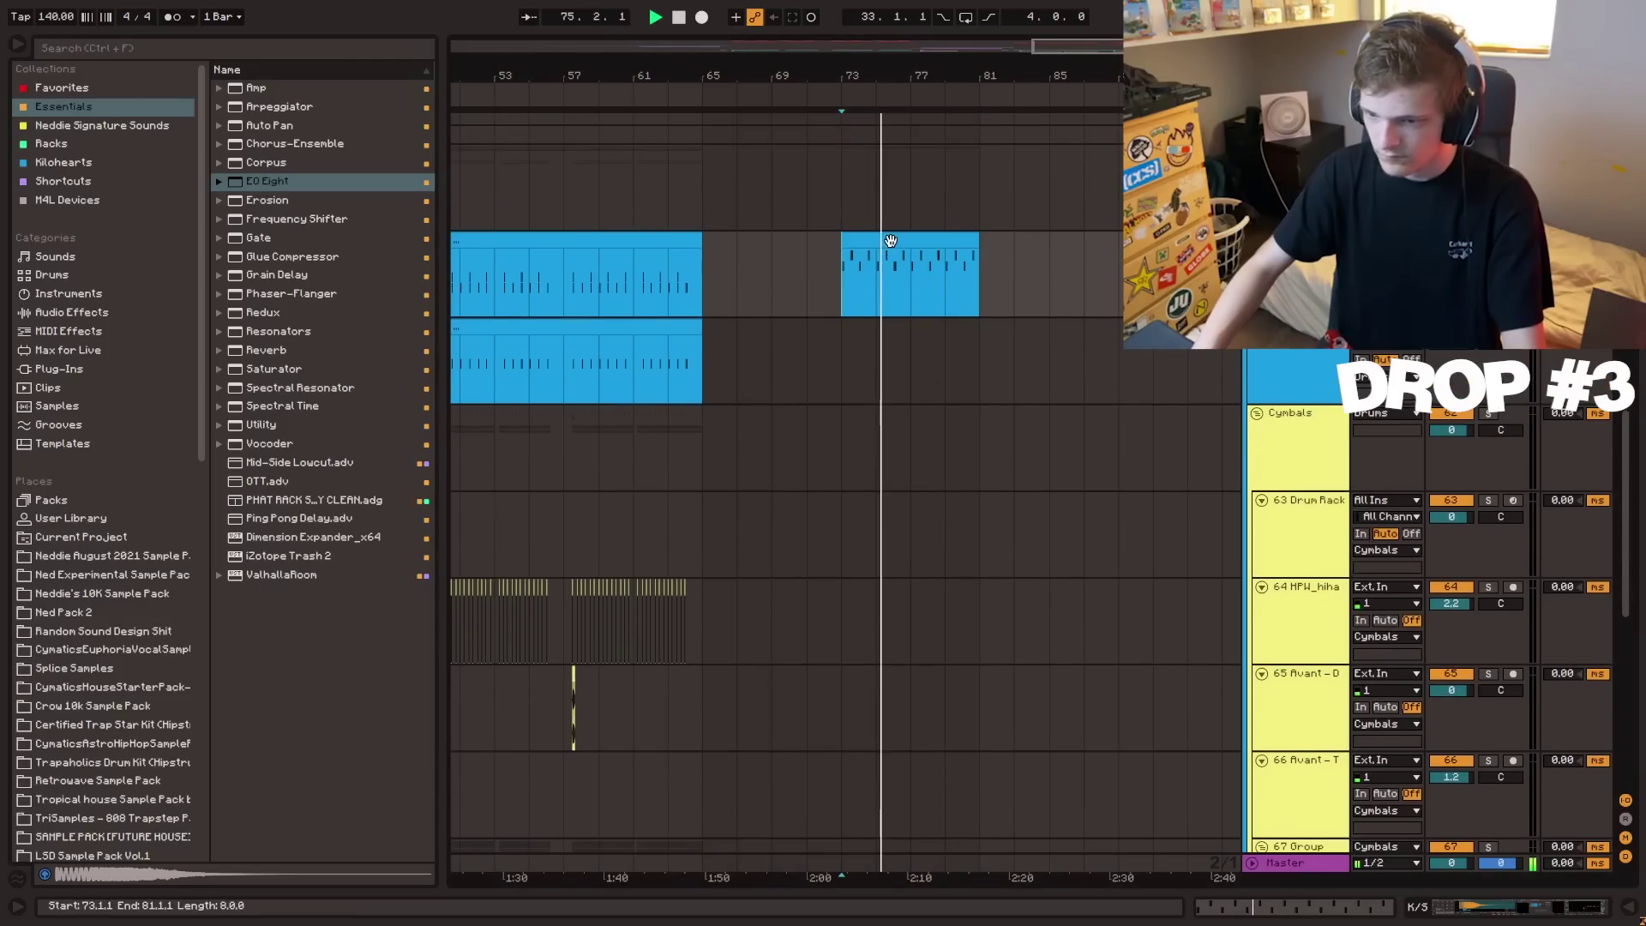
- Copy the new eight-bar K/S clip at bar 73 onto the SC track and stop playback
left_click_drag(889, 241, 893, 336)
key("space")
key("ctrl+alt+l")
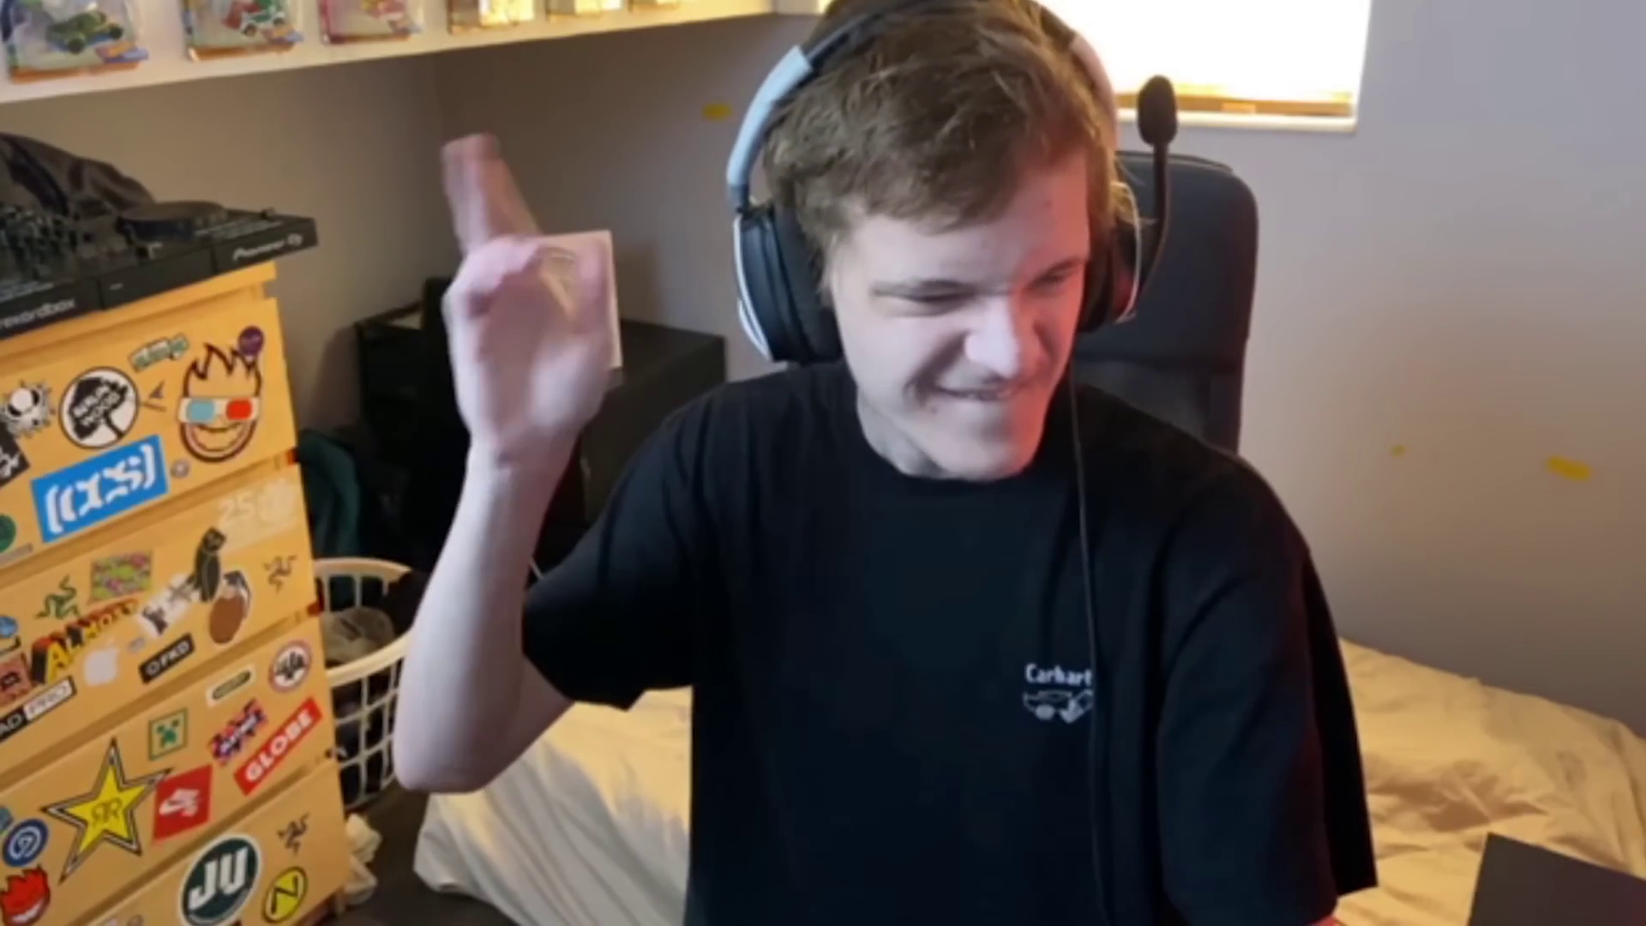
- Copy the earlier drop's cymbal clips to bar 73 and play them back with the third drop
scroll(758, 335, "down", 8)
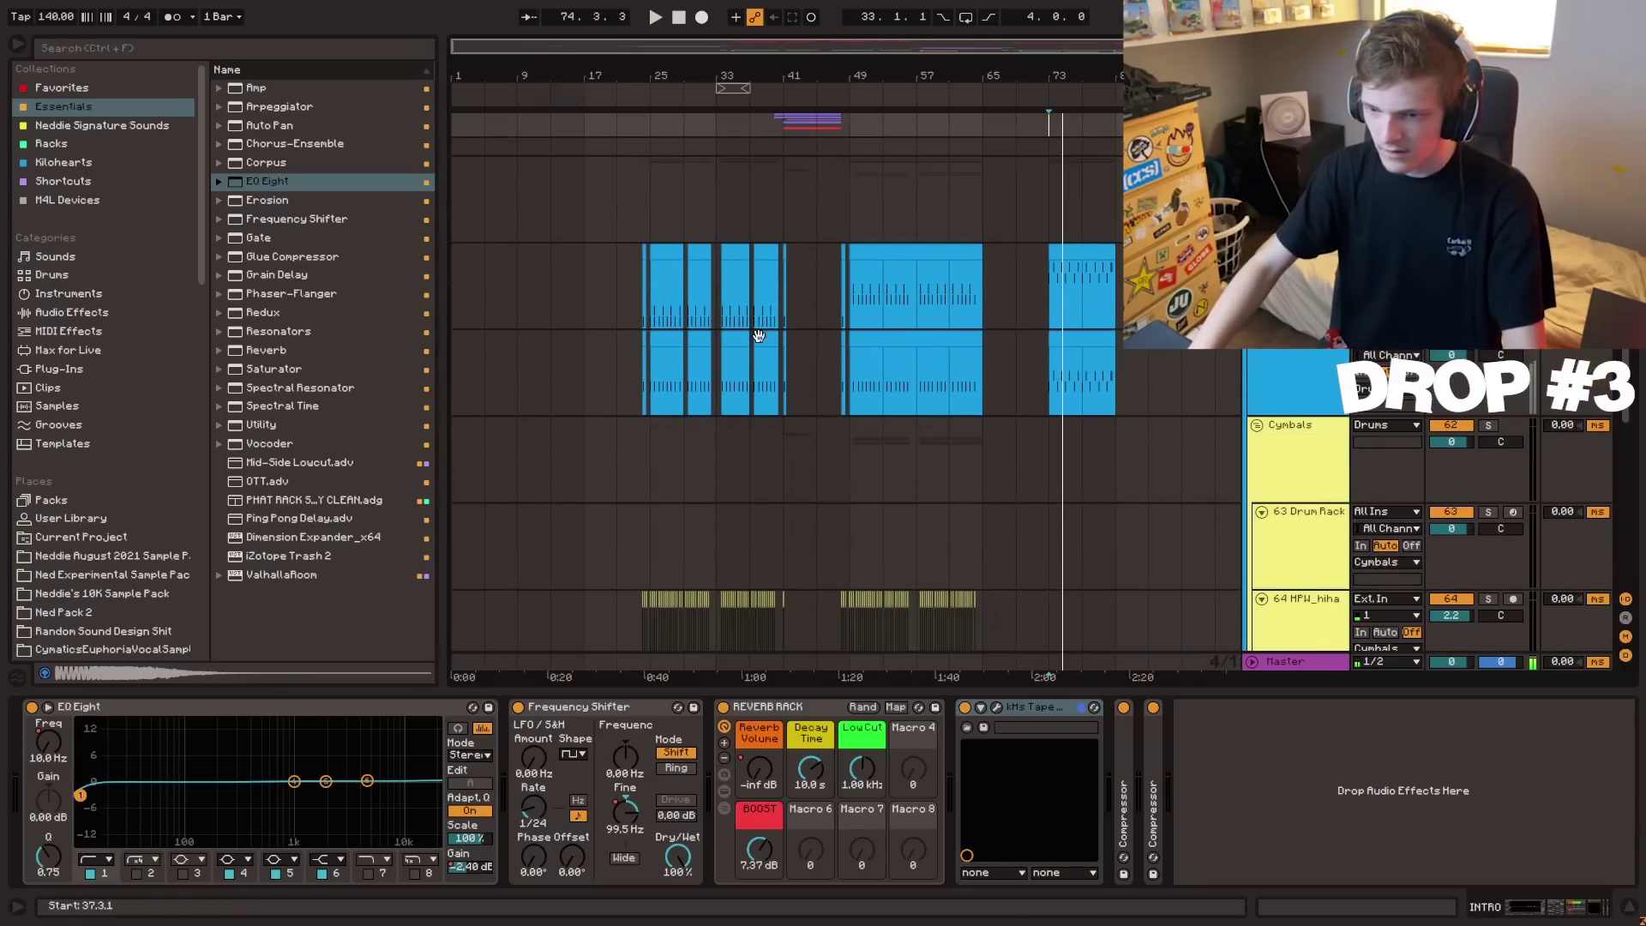
left_click(844, 230)
left_click_drag(923, 367, 991, 722)
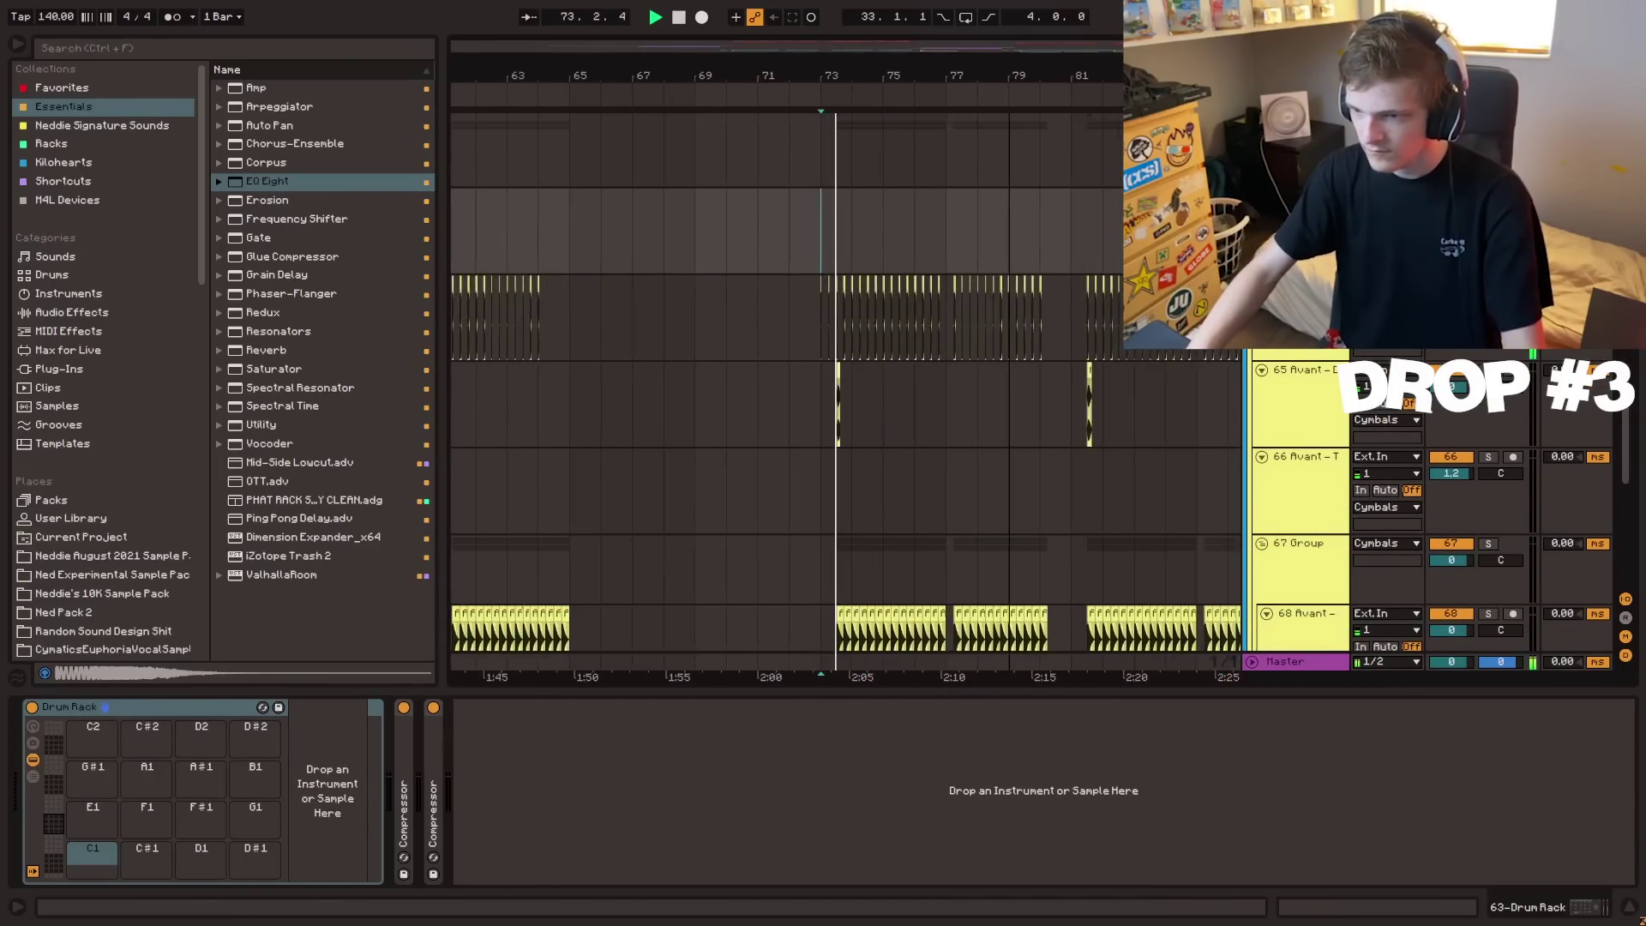
left_click_drag(1009, 75, 952, 82)
scroll(834, 213, "down", 4)
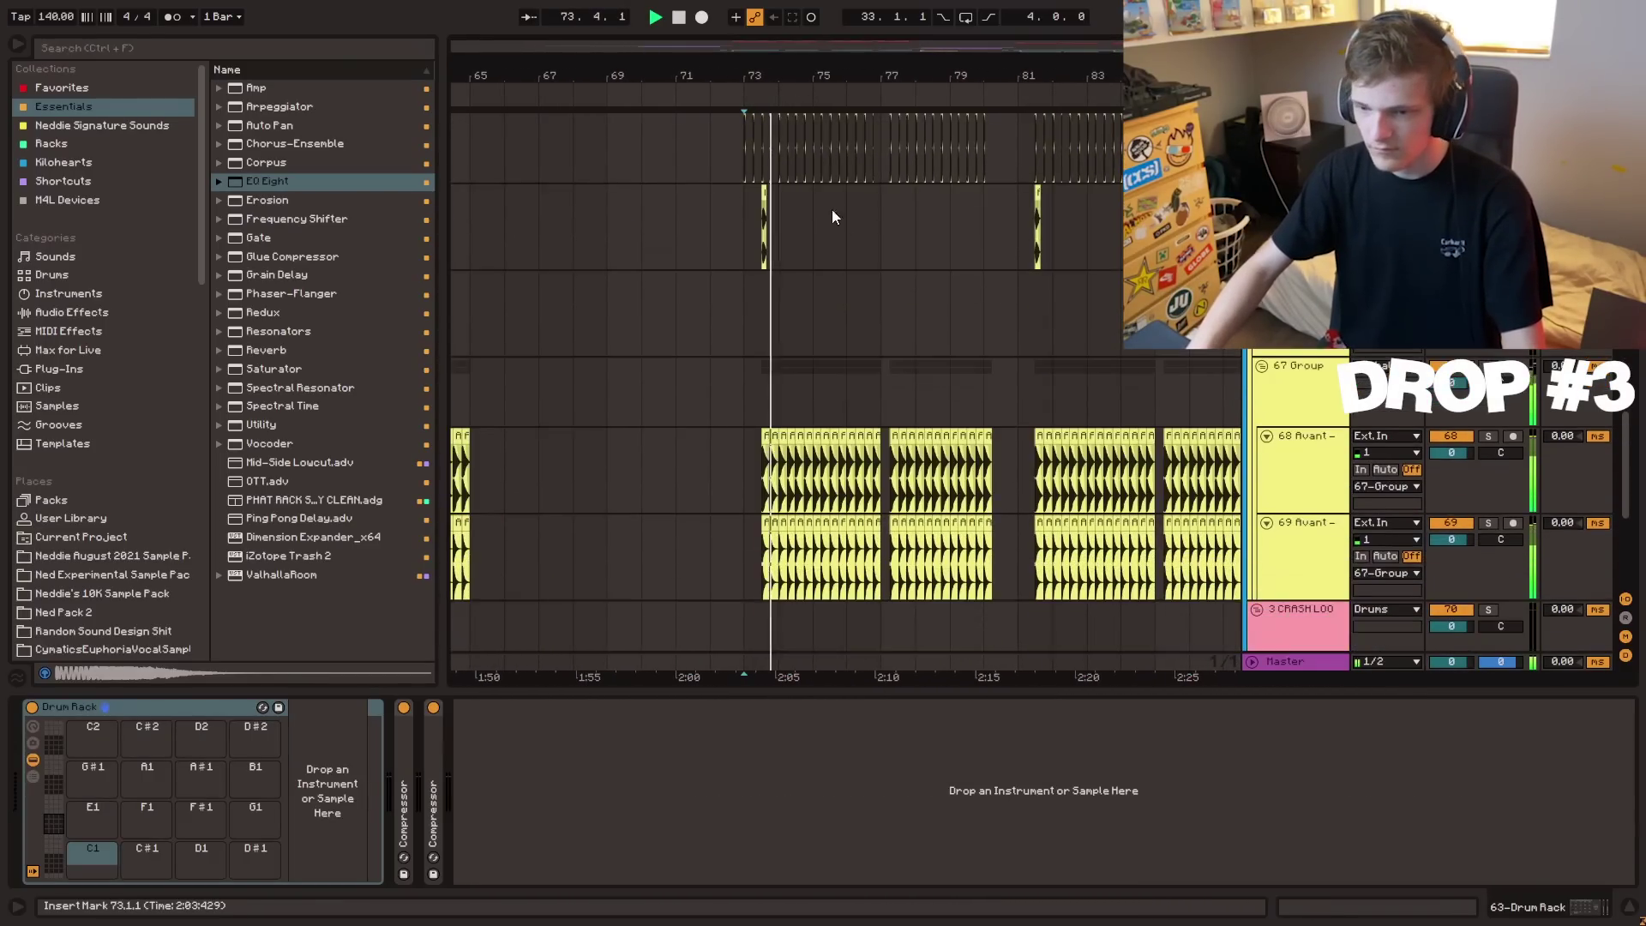
scroll(754, 228, "up", 4)
scroll(754, 229, "down", 5)
scroll(1255, 429, "down", 2)
scroll(1254, 428, "down", 3)
key("space")
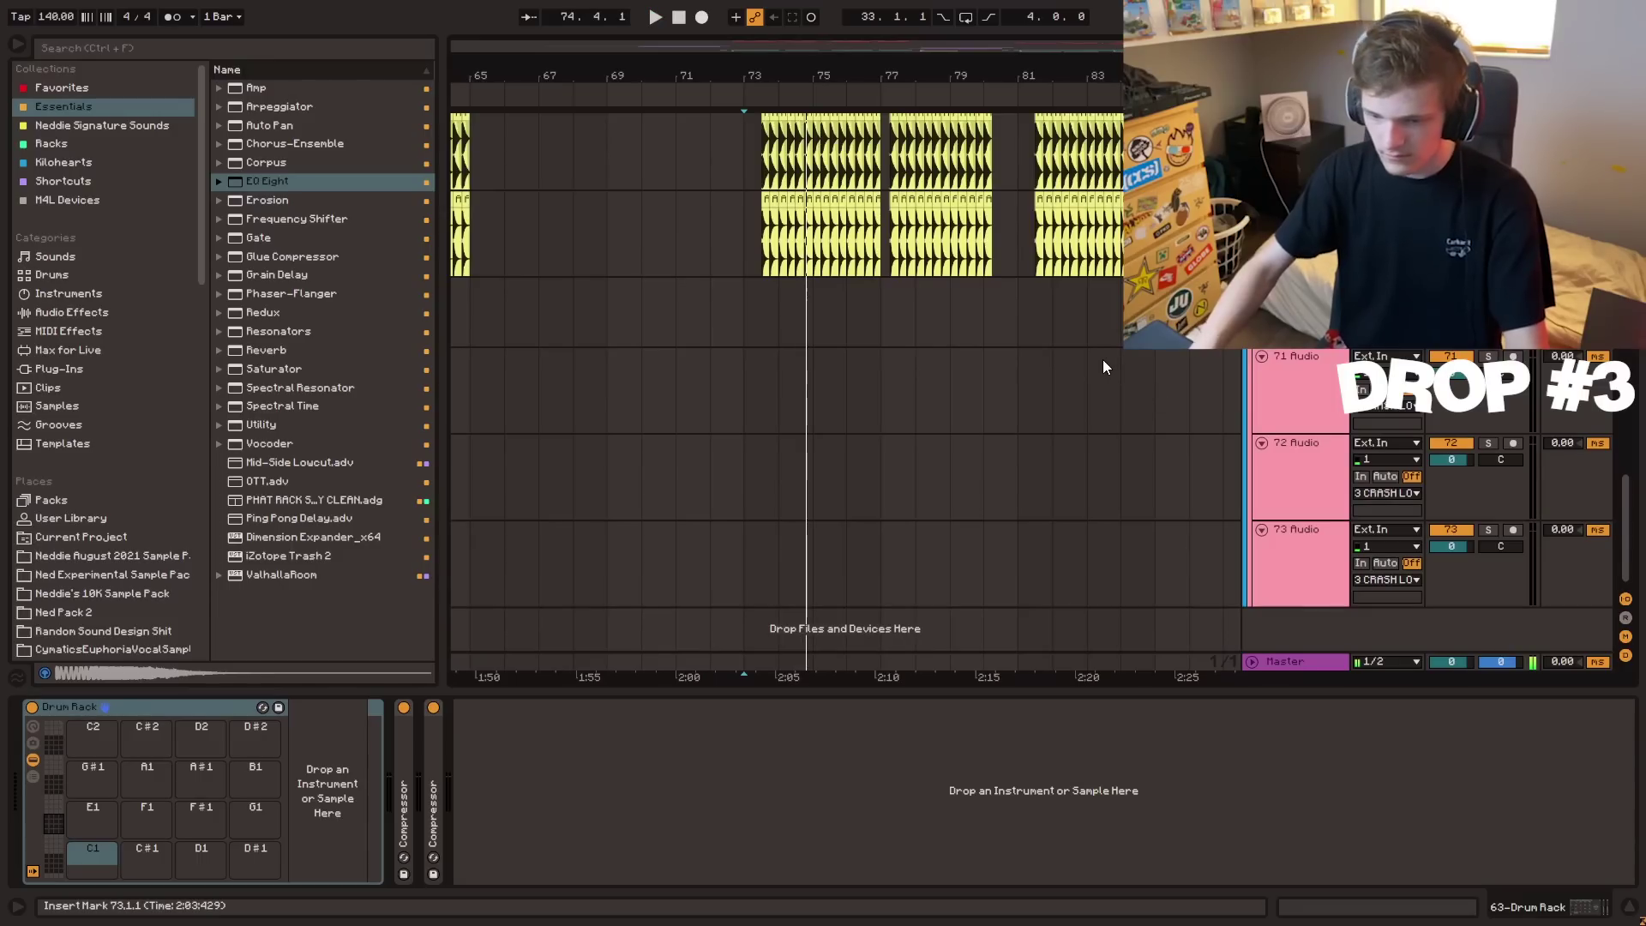
- Place Ned_Crash_Loop_15.wav from Neddie Signature Sounds on the first crash loop track and select both Compressors on the Cymbals group
left_click(102, 125)
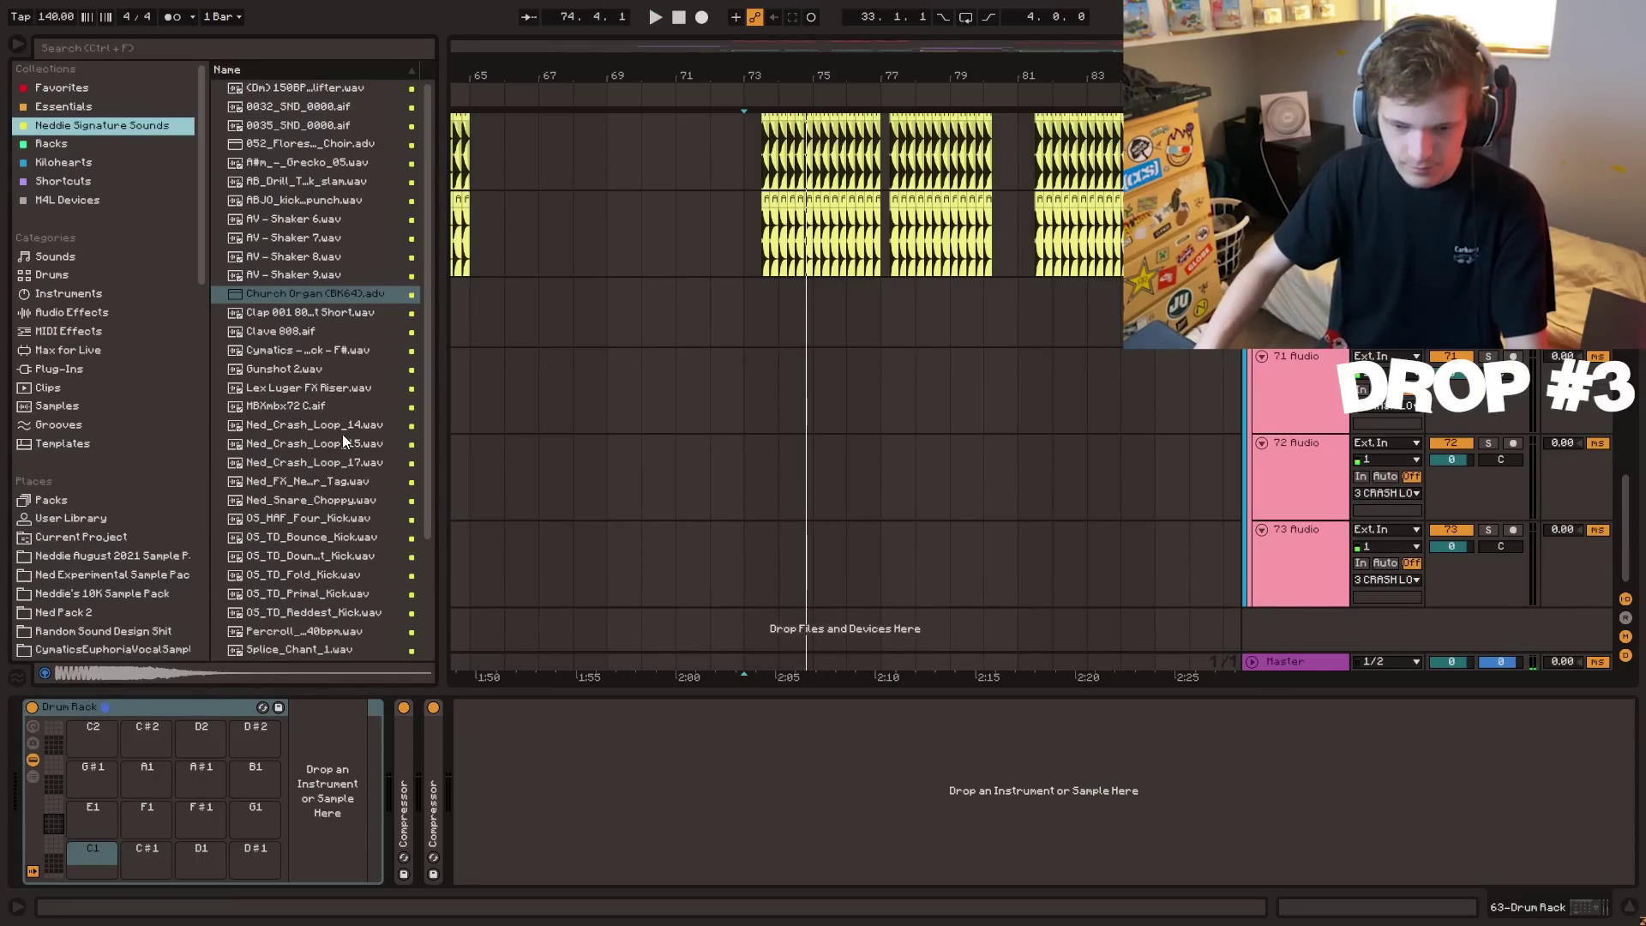
left_click_drag(343, 440, 800, 377)
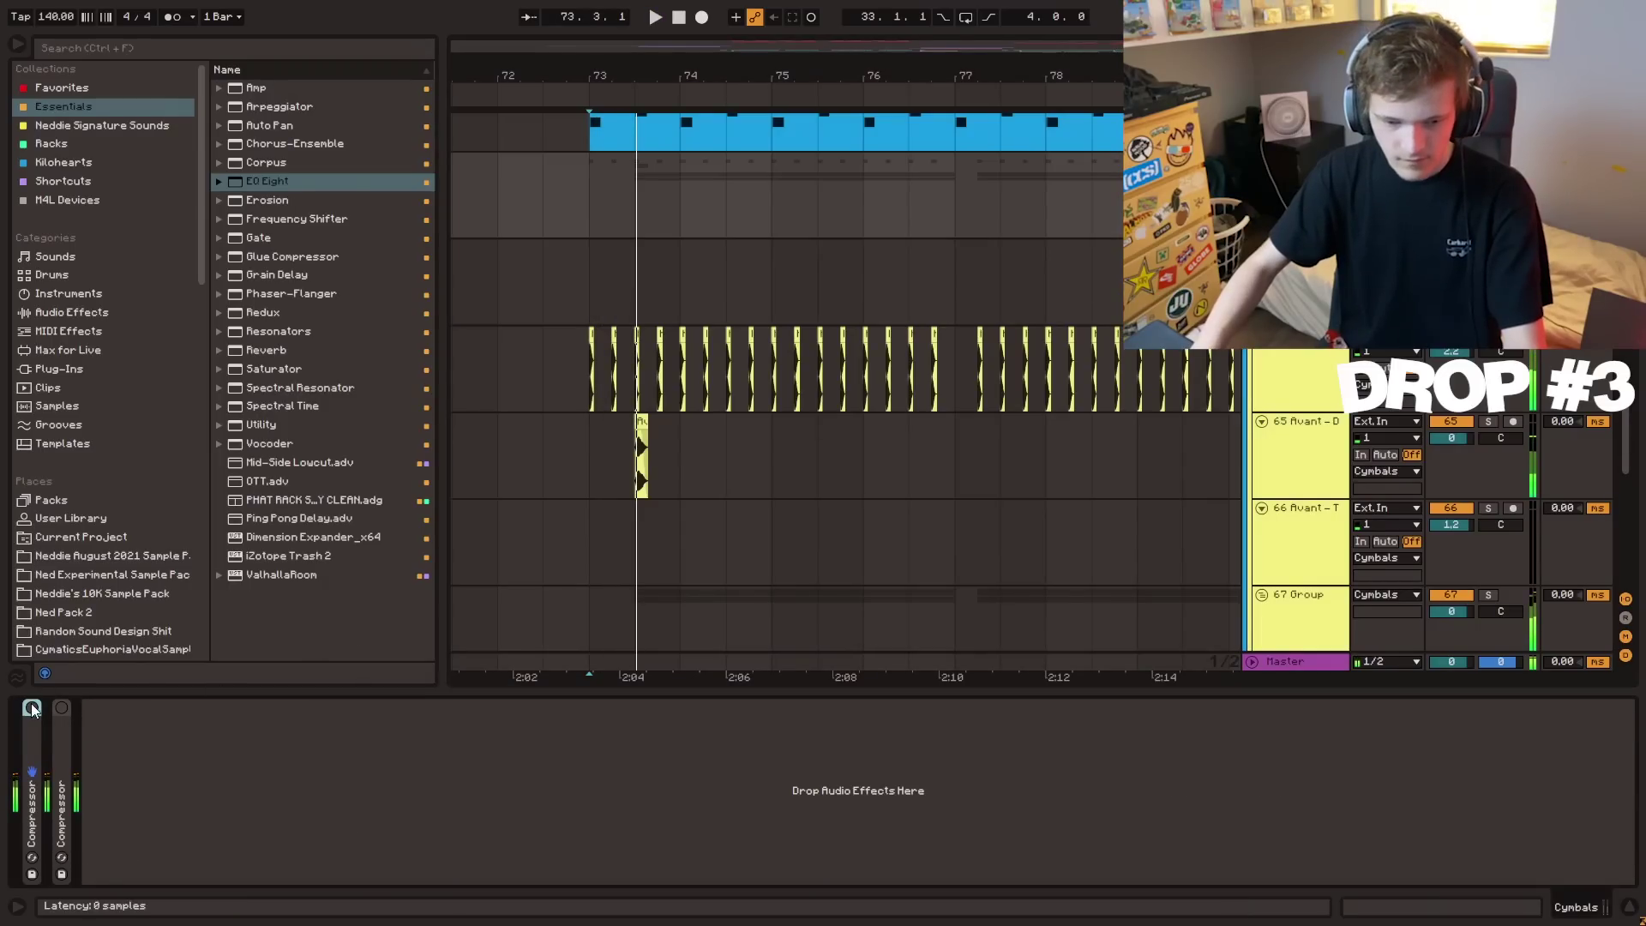
left_click(34, 739, "shift")
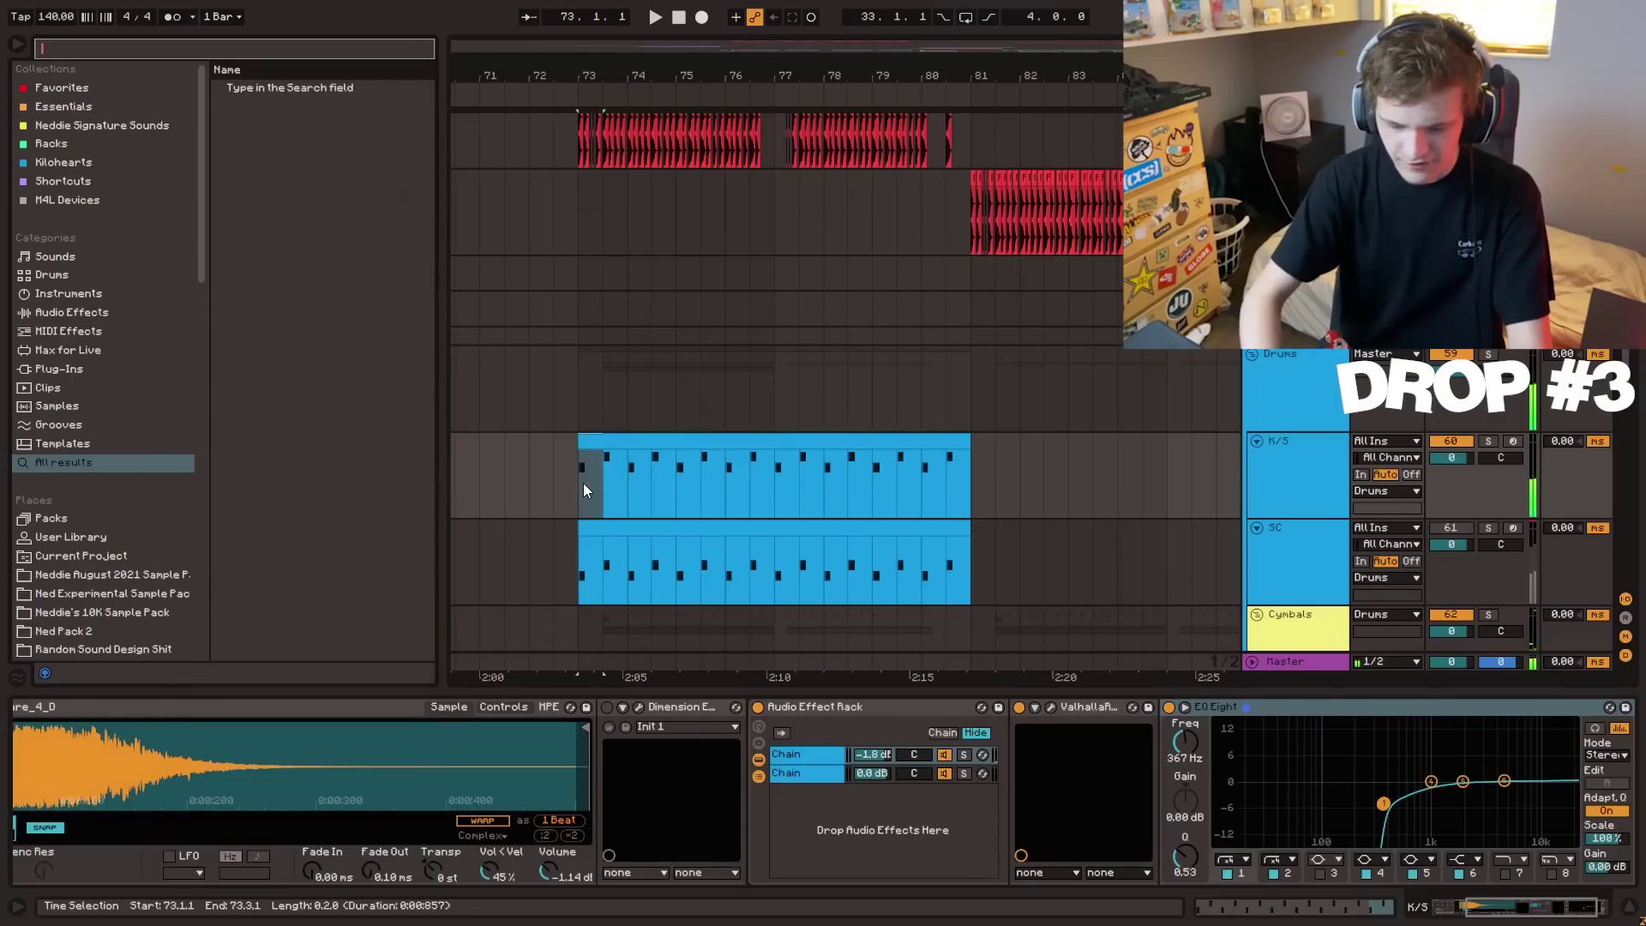
- Search the library for Ned kicks and pick 11-18-2021_Ned_Kick_11.wav for the K/S Drum Rack
type("kick ned")
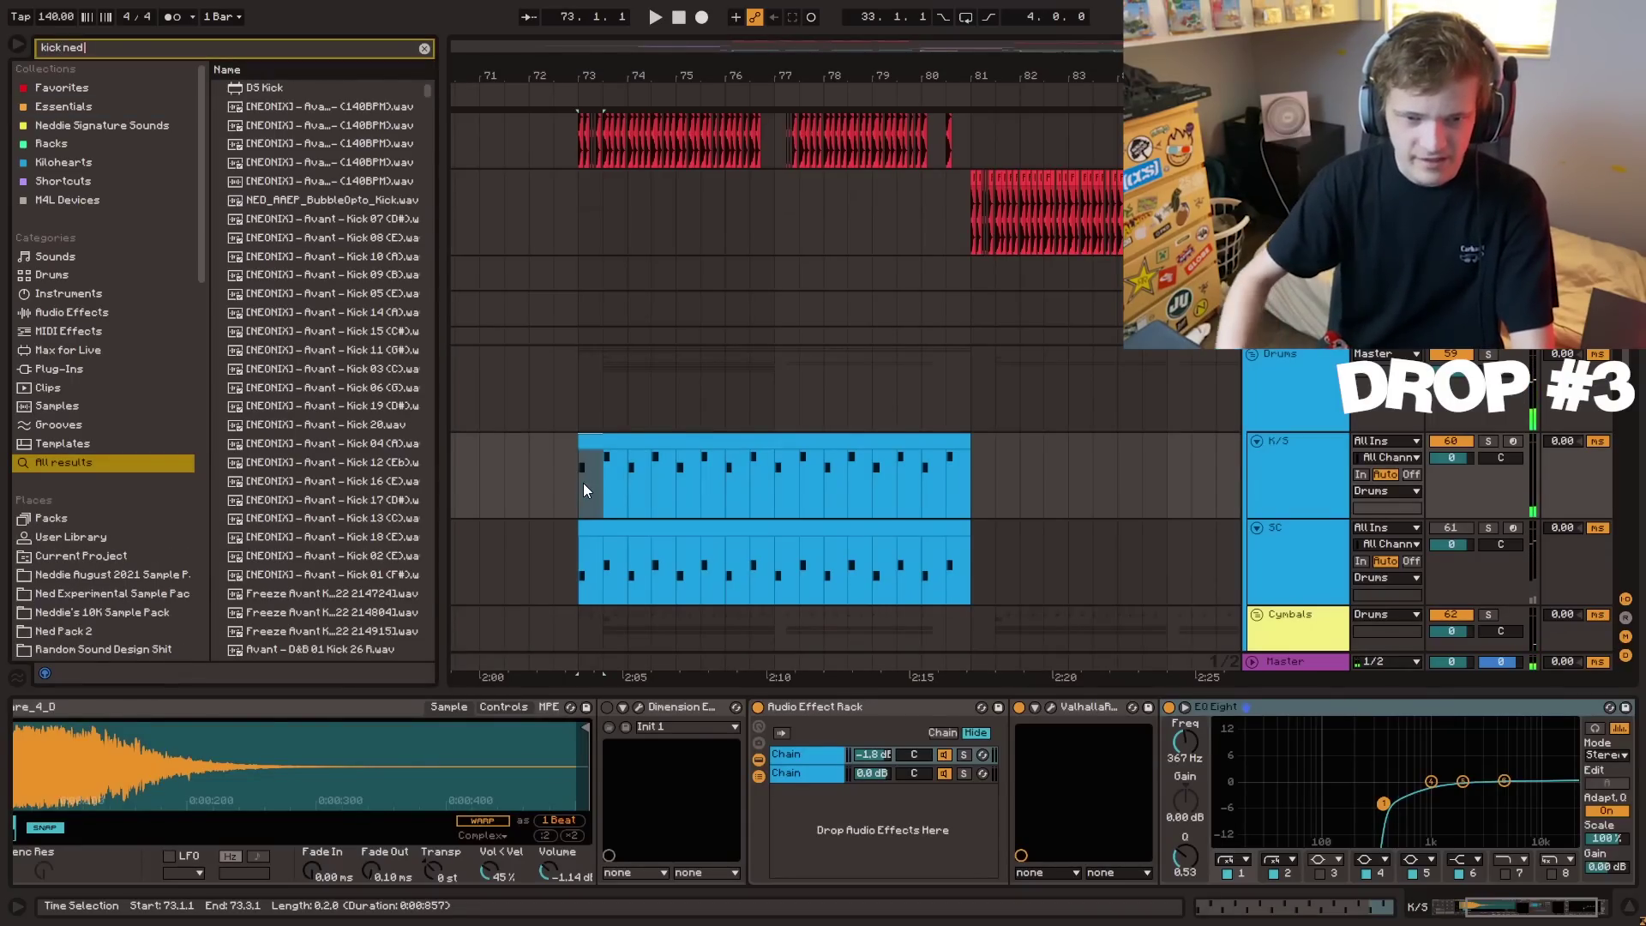
left_click(330, 364)
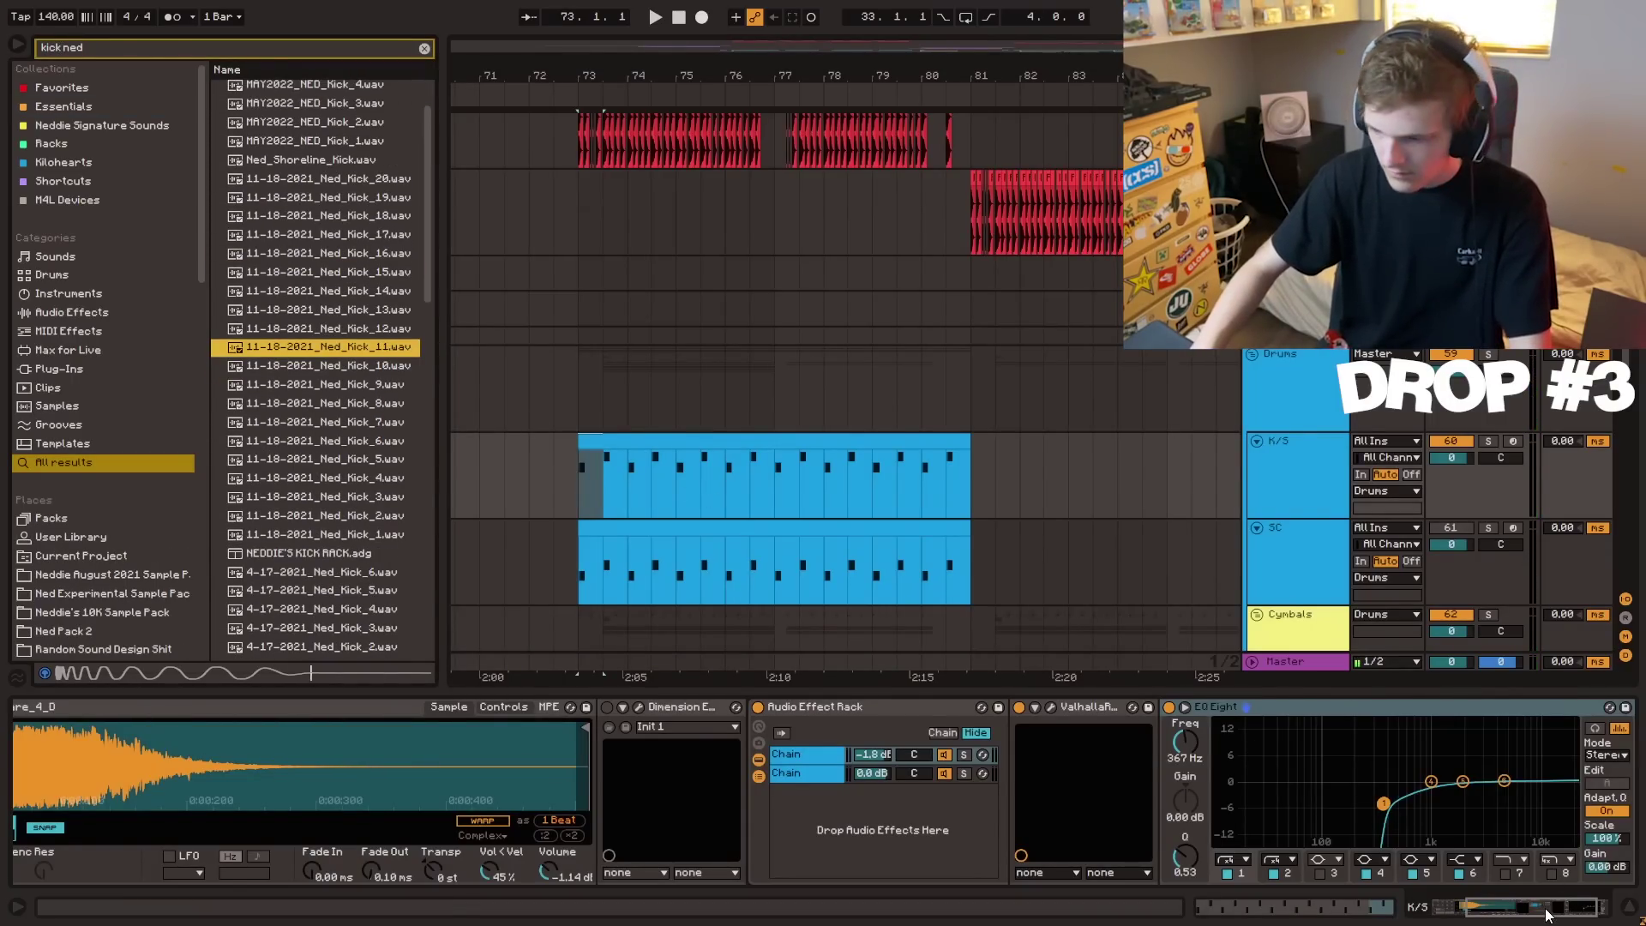
left_click_drag(1548, 916, 1513, 914)
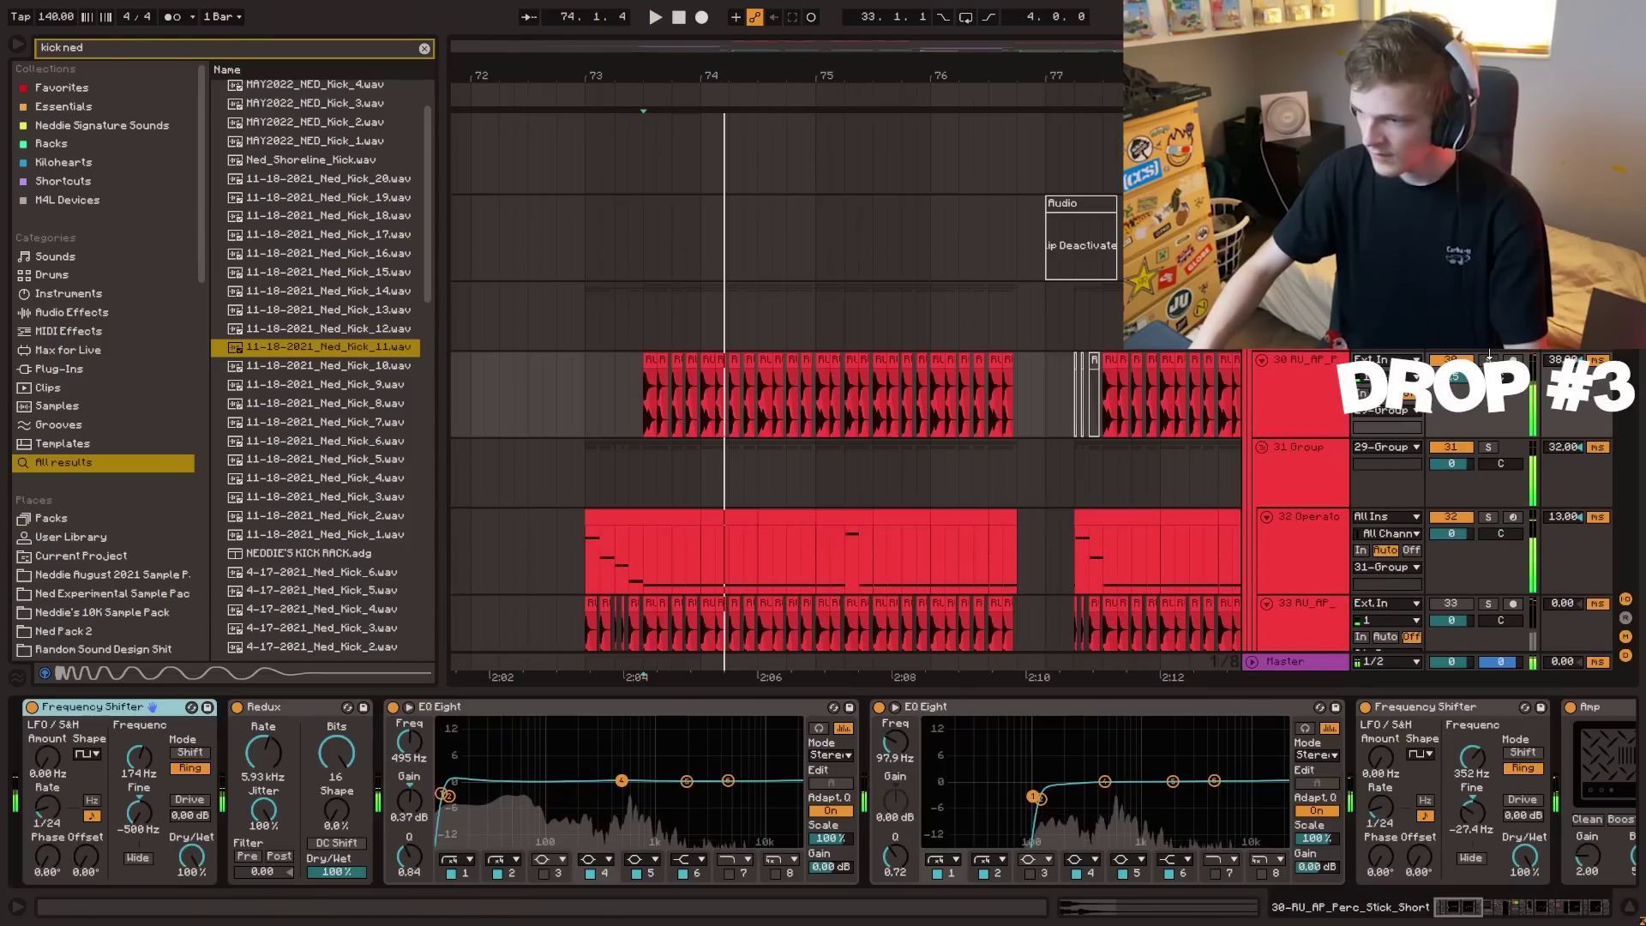
- Solo the RV_AP_Perc_Stick_Short track and play it from its first hit at bar 73.3
left_click(1490, 359)
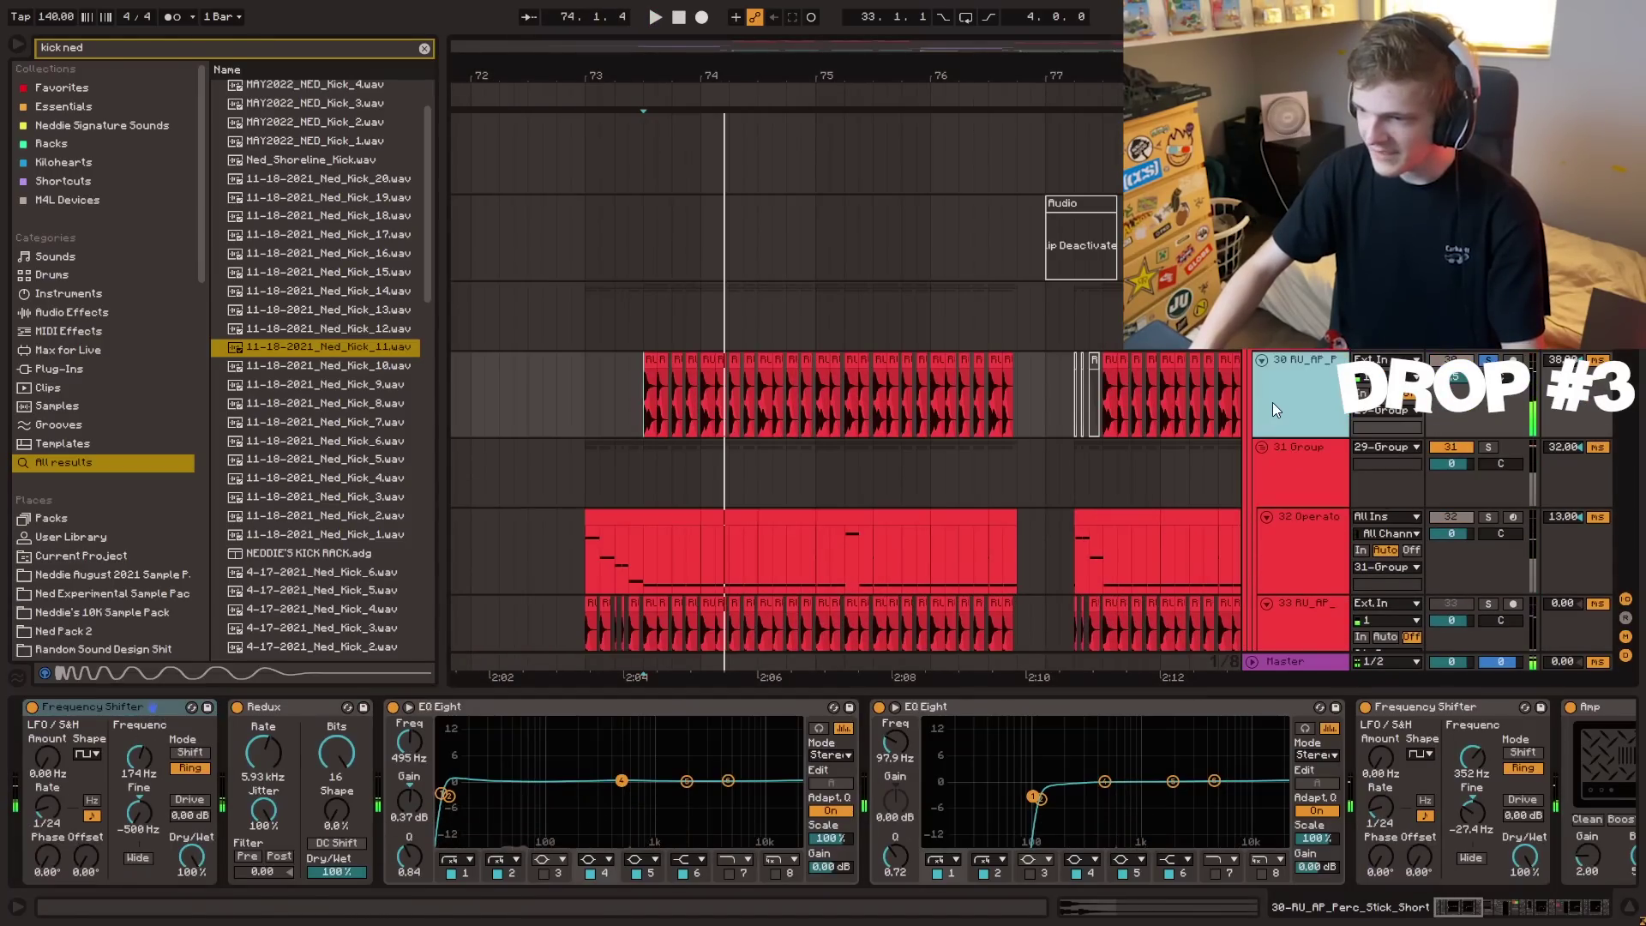
left_click(648, 405)
key("space")
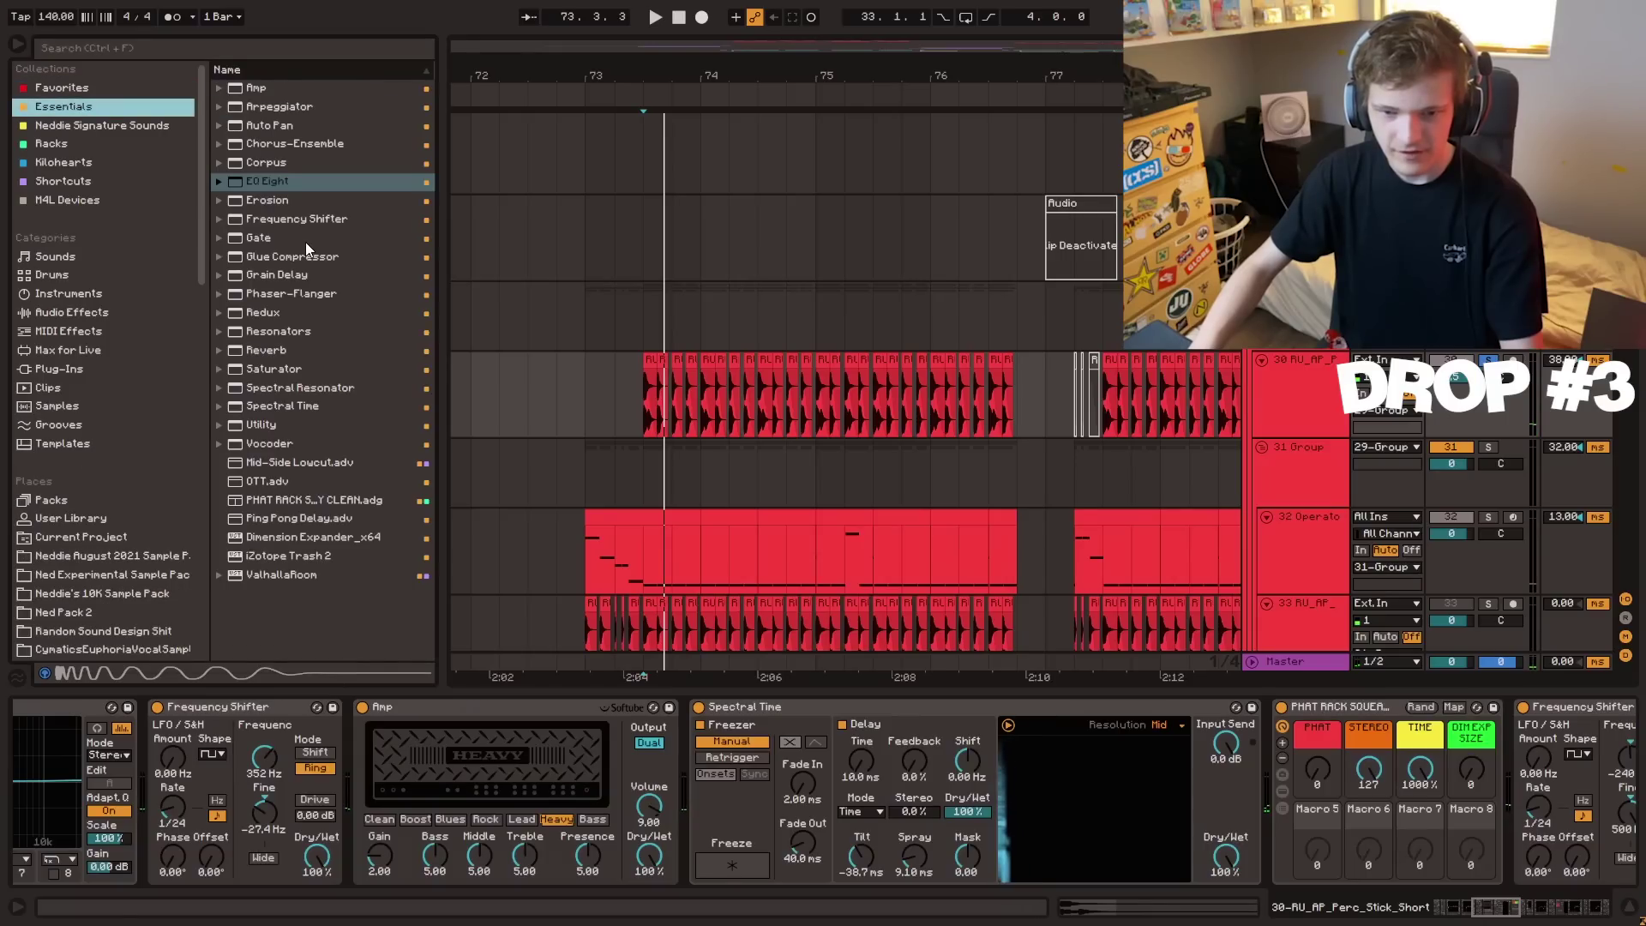
- Add a Frequency Shifter to the end of the perc stick track's chain and set its Fine to -373 Hz
left_click_drag(345, 220, 358, 236)
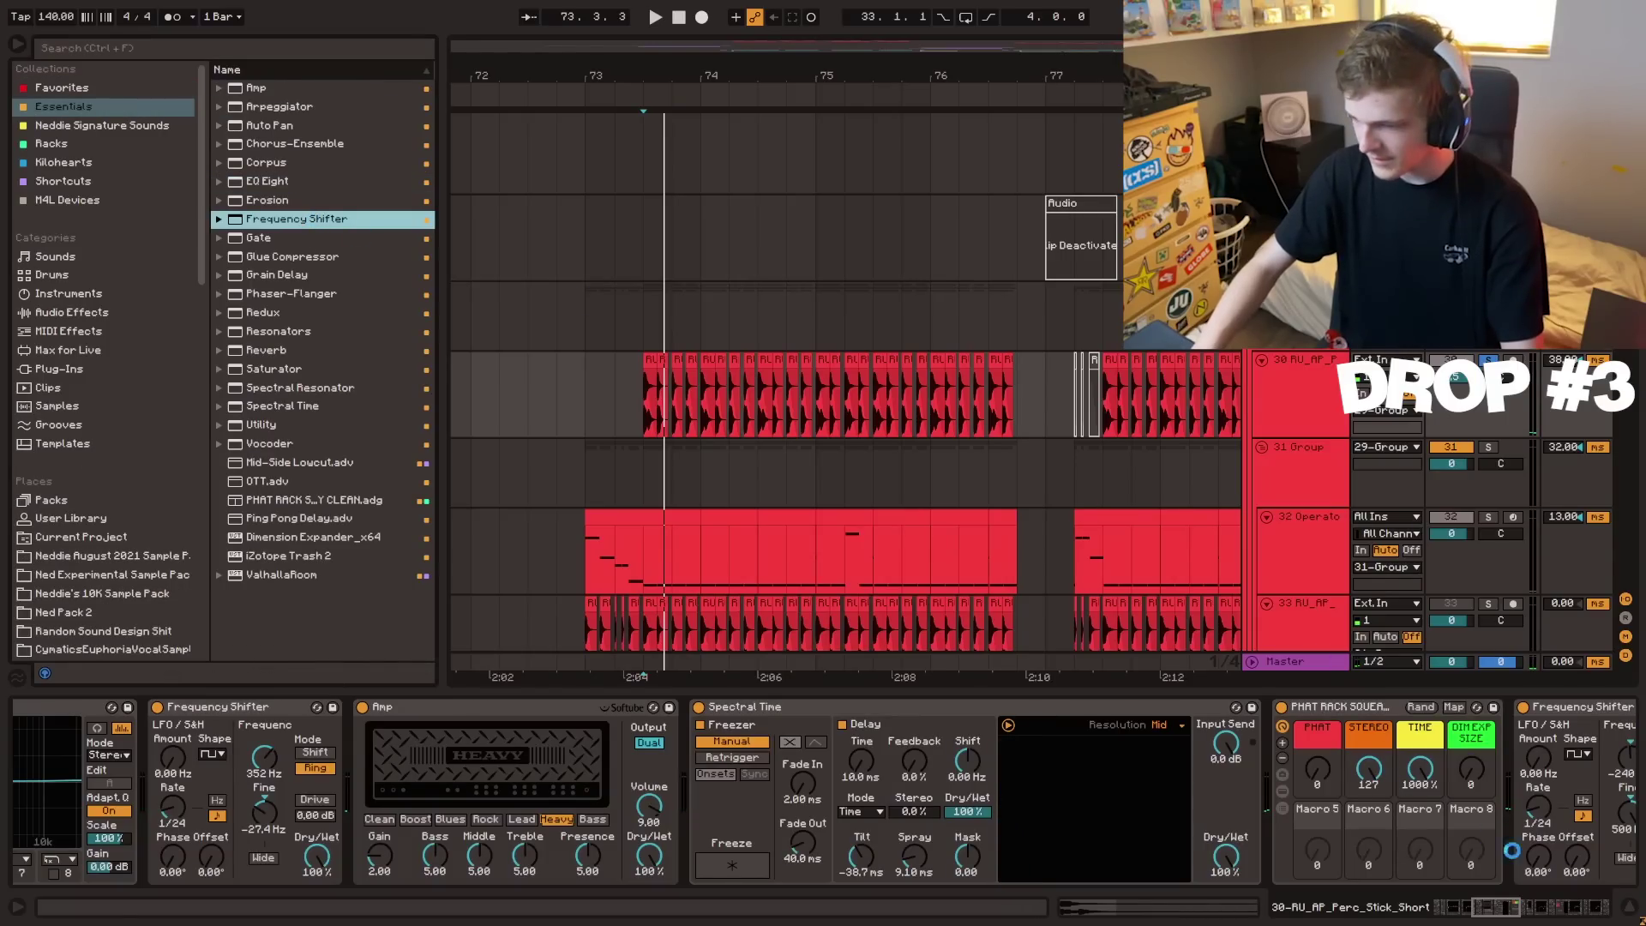
key("space")
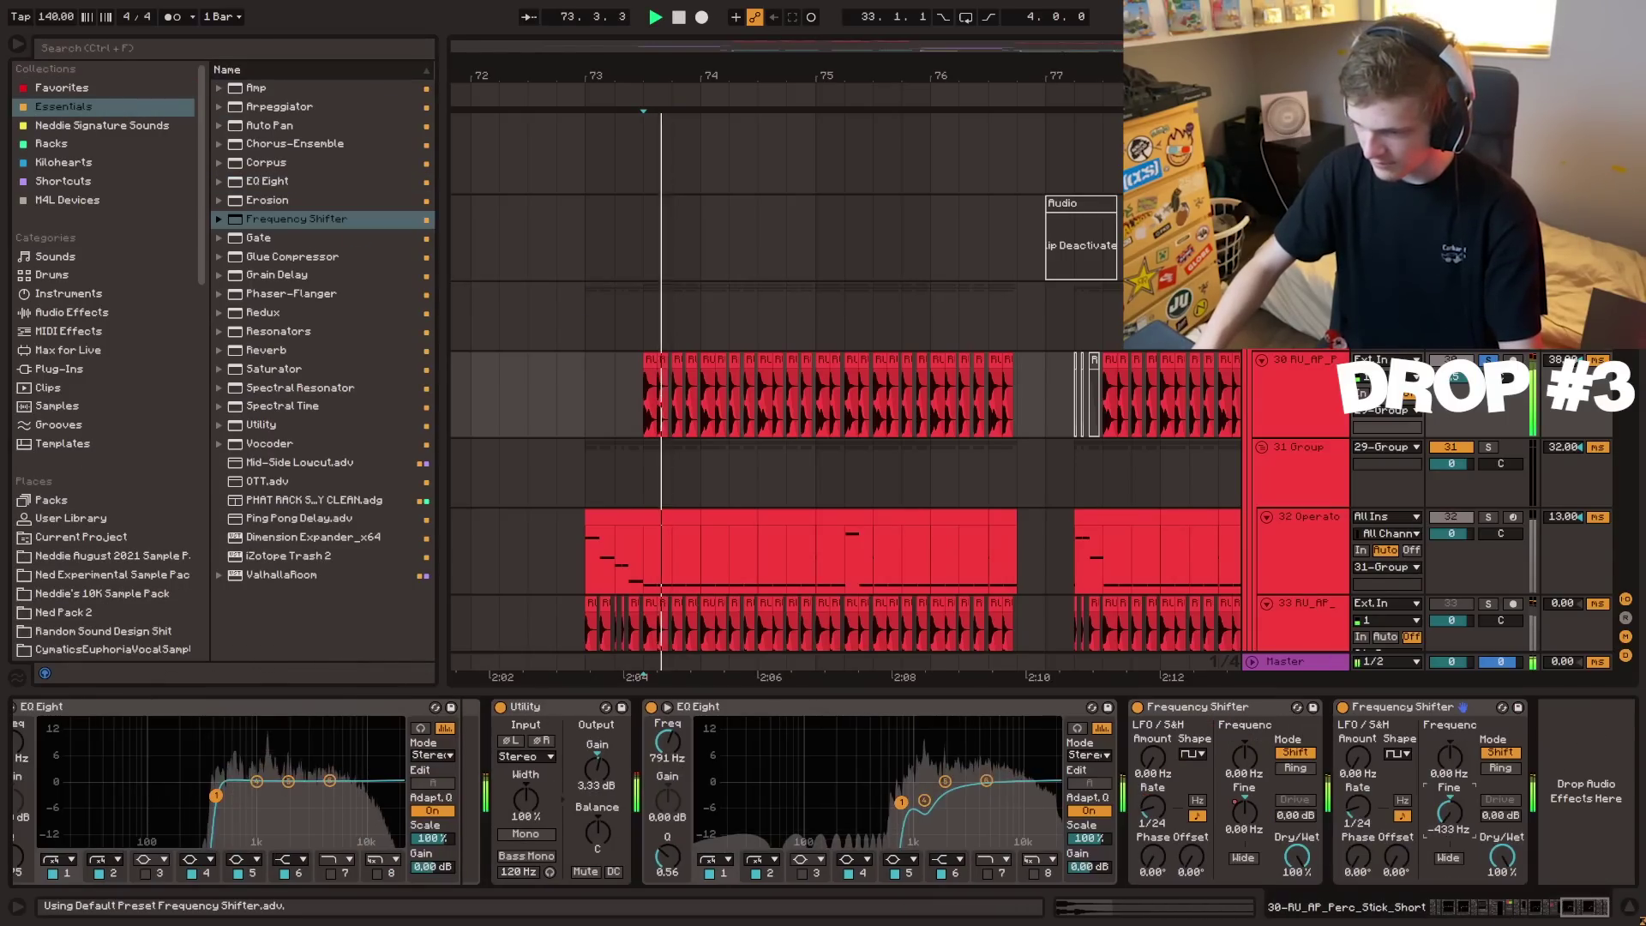
left_click_drag(1450, 810, 1450, 844)
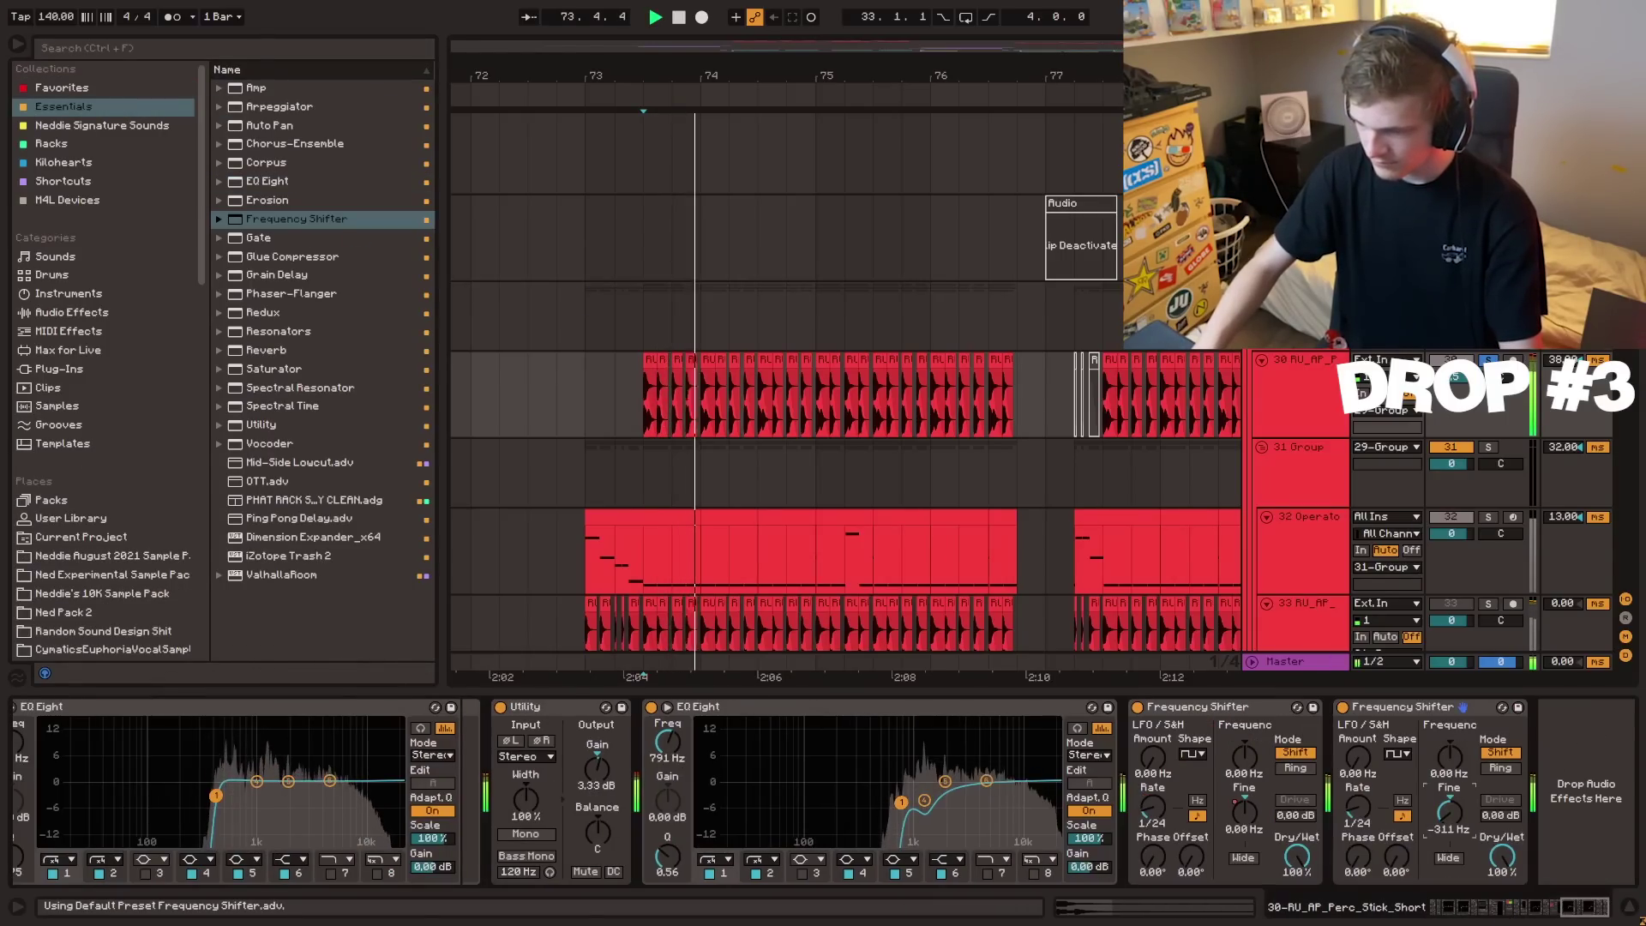
- Append the PHAT RACK with PHAT at 40 and insert an Amp before the last two Frequency Shifters with Gain at 0.71
left_click(346, 503)
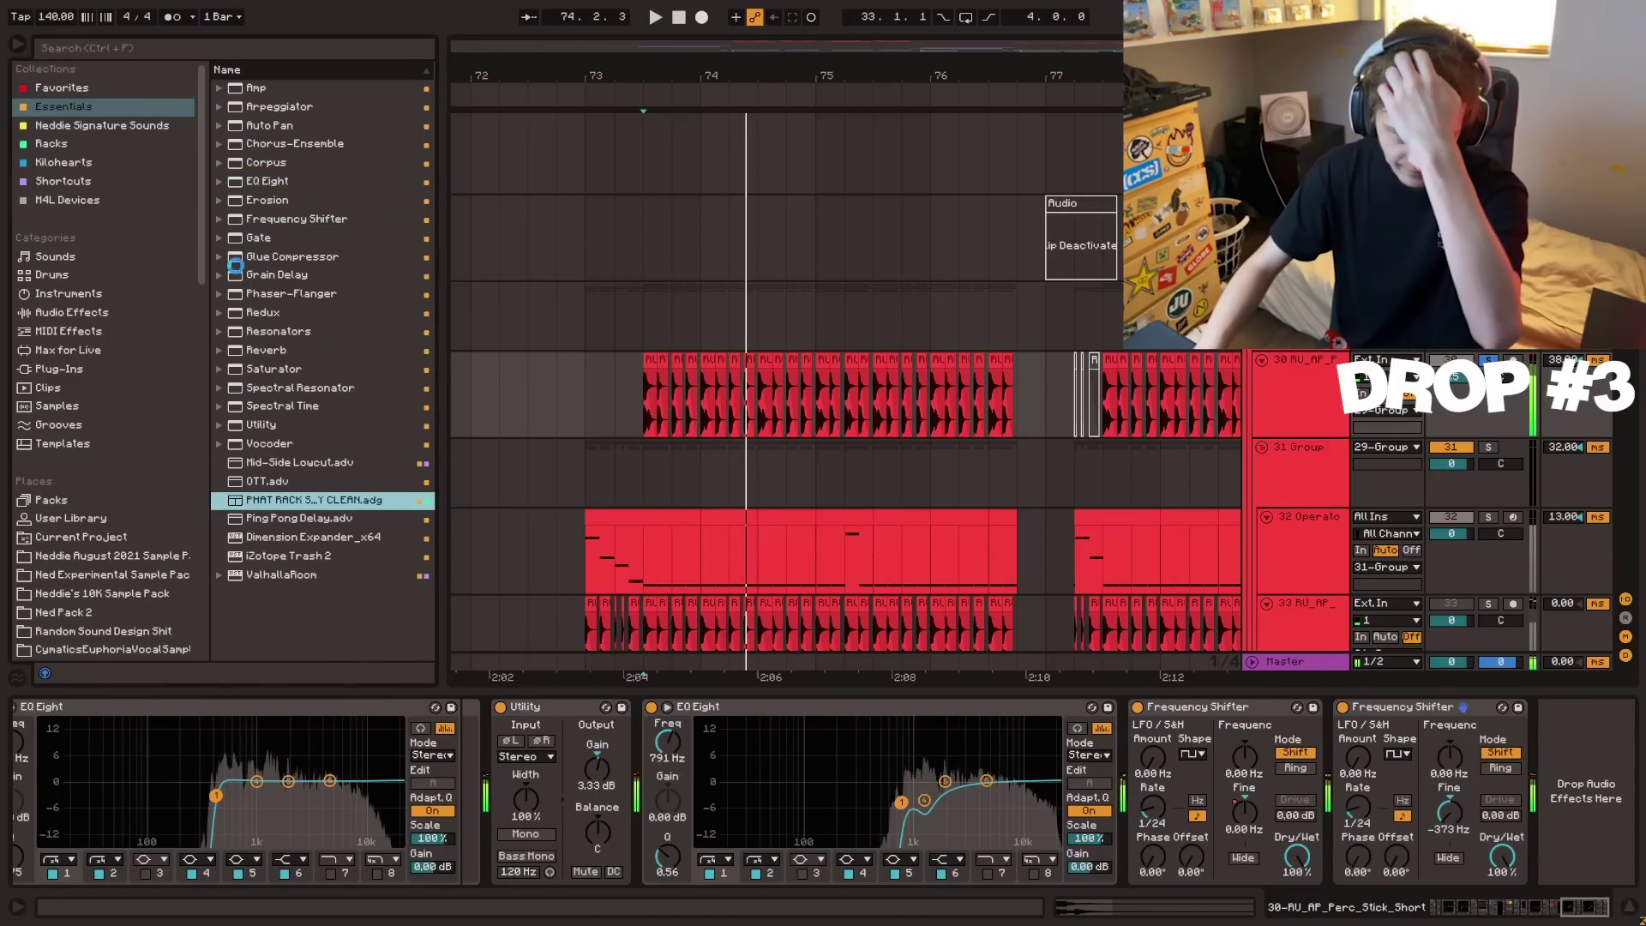
key("space")
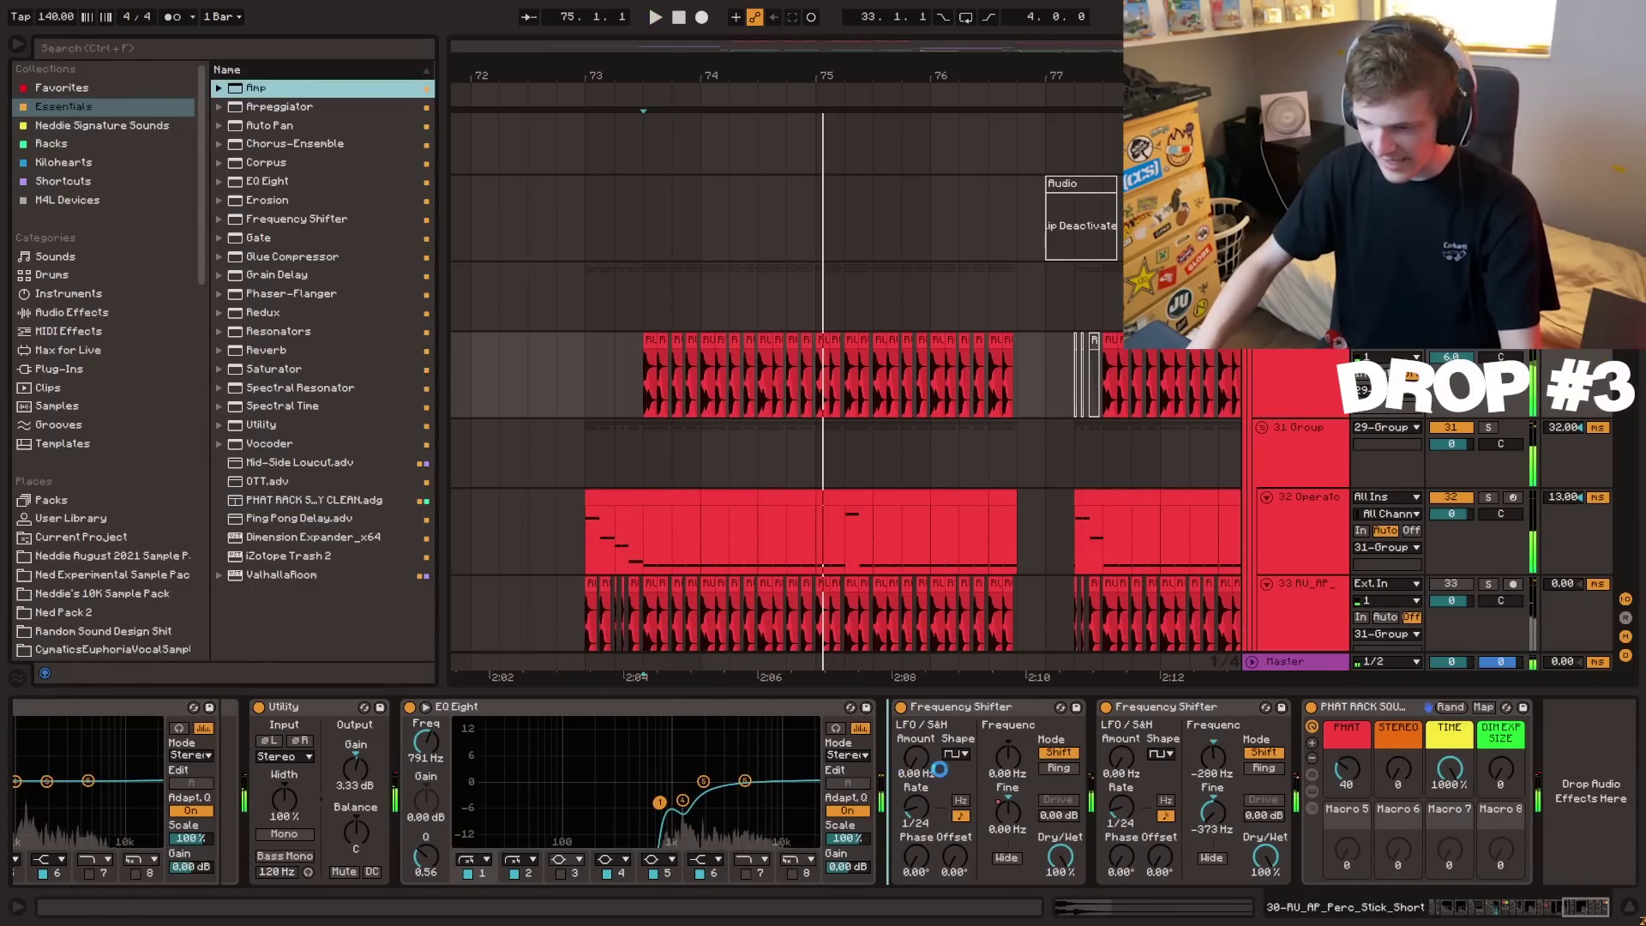
key("space")
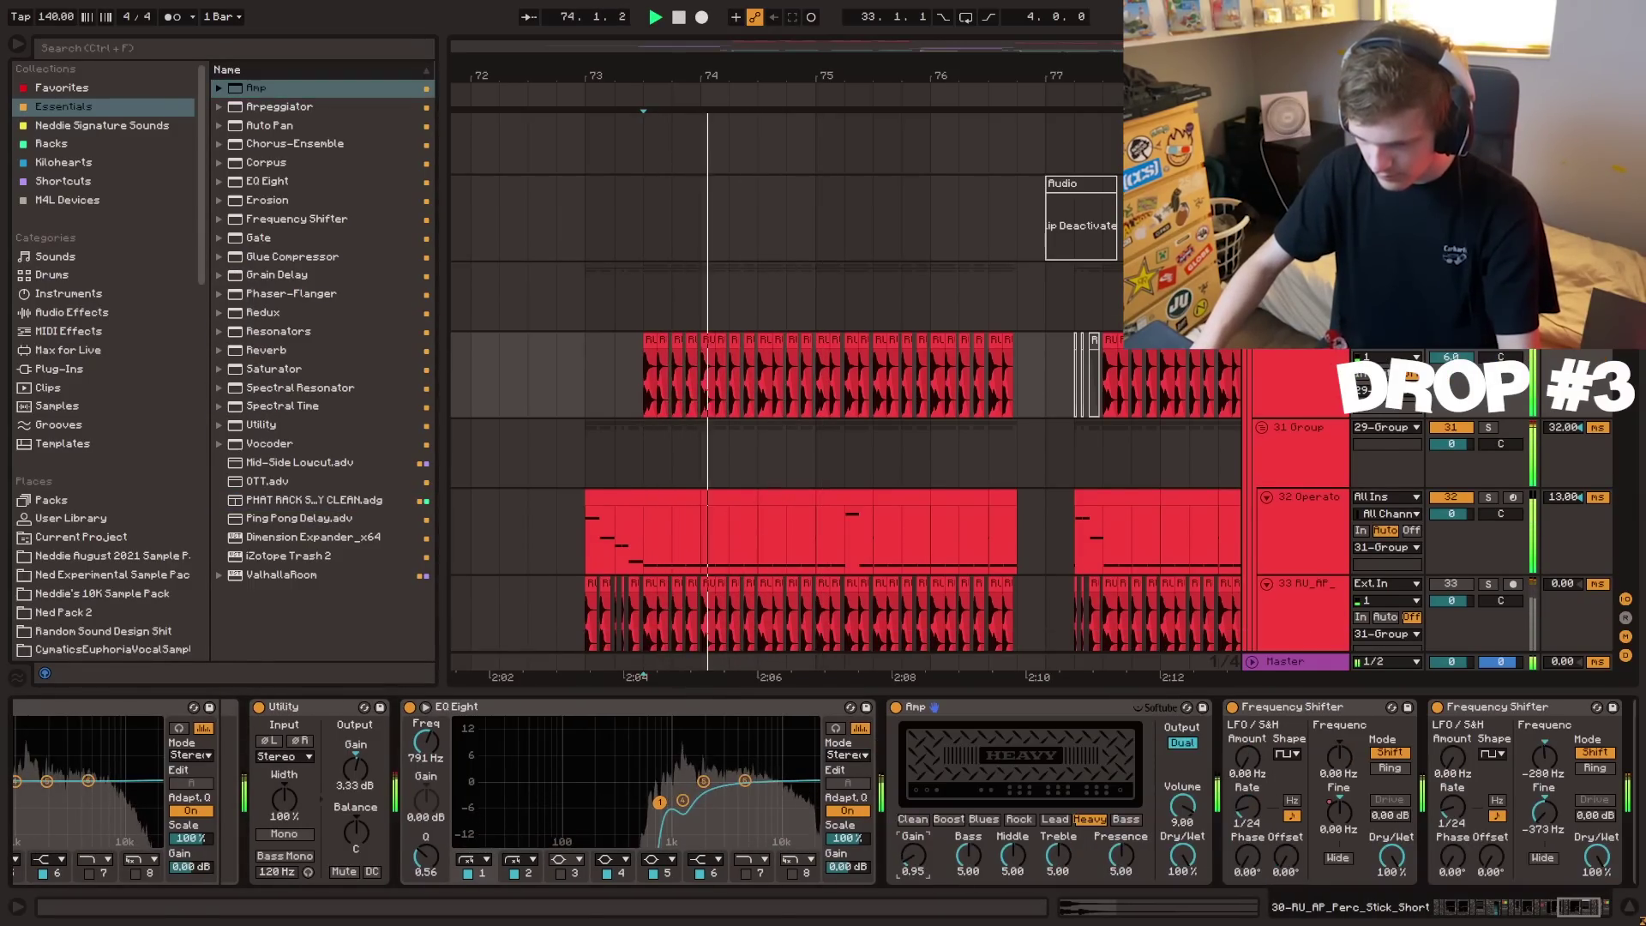
left_click_drag(1272, 918, 1271, 924)
scroll(1020, 798, "right", 4)
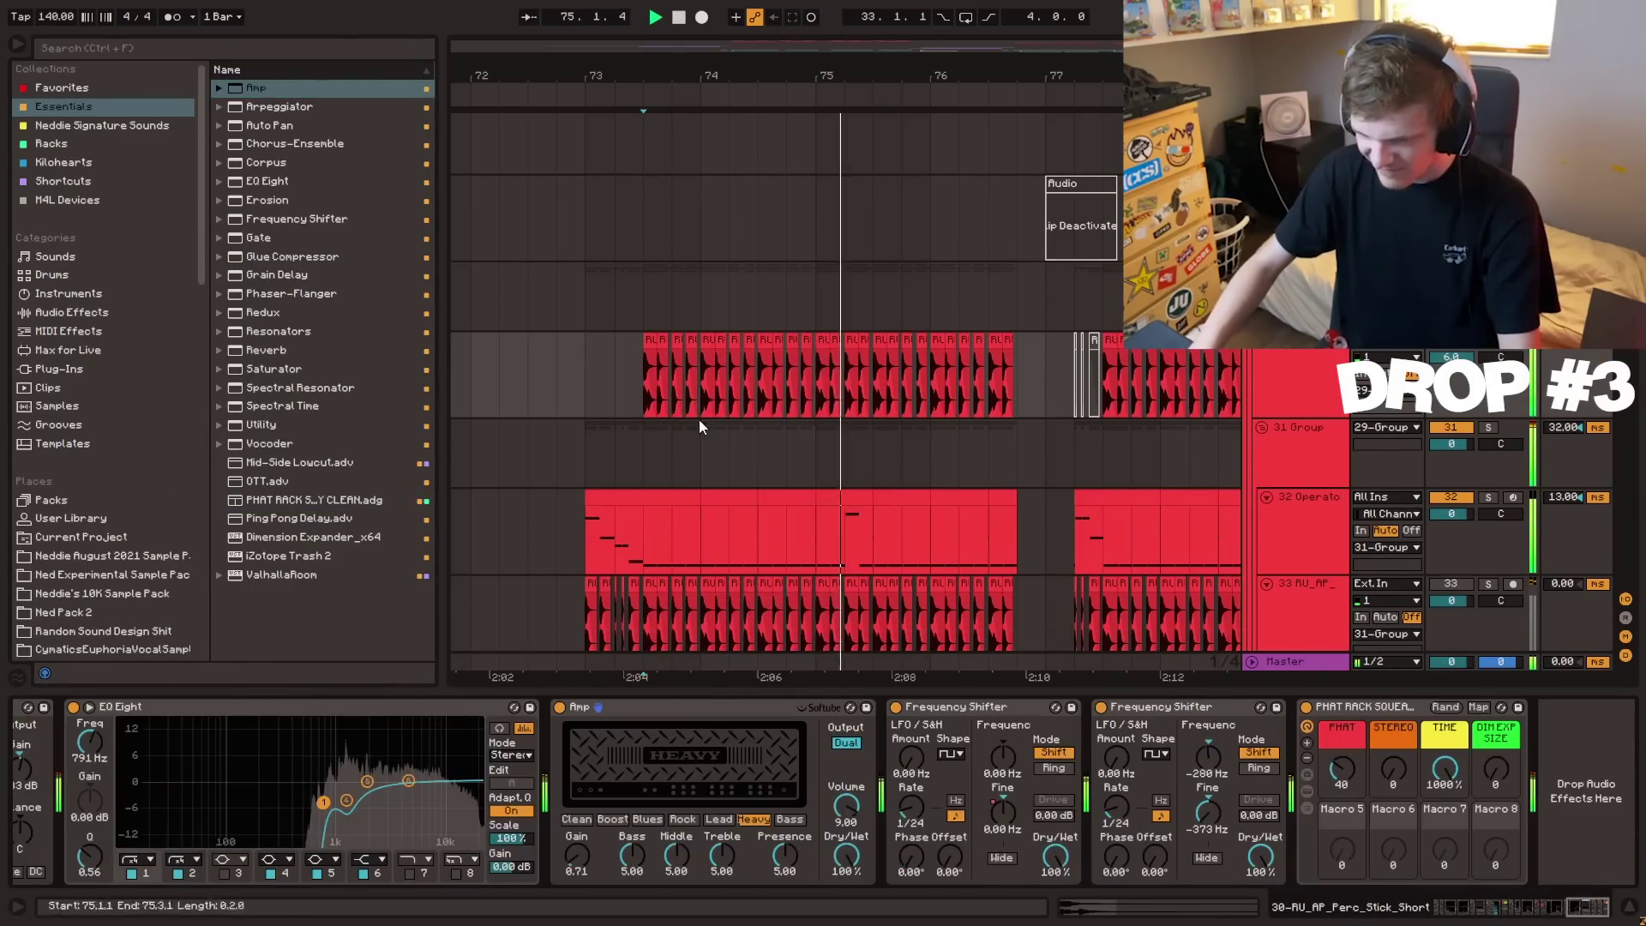
- Play the third drop from bar 73 to check the processed perc stick track
left_click(586, 378)
scroll(600, 378, "down", 2)
key("space")
key("space")
scroll(1269, 377, "up", 2)
left_click(1293, 364)
scroll(1294, 382, "up", 1)
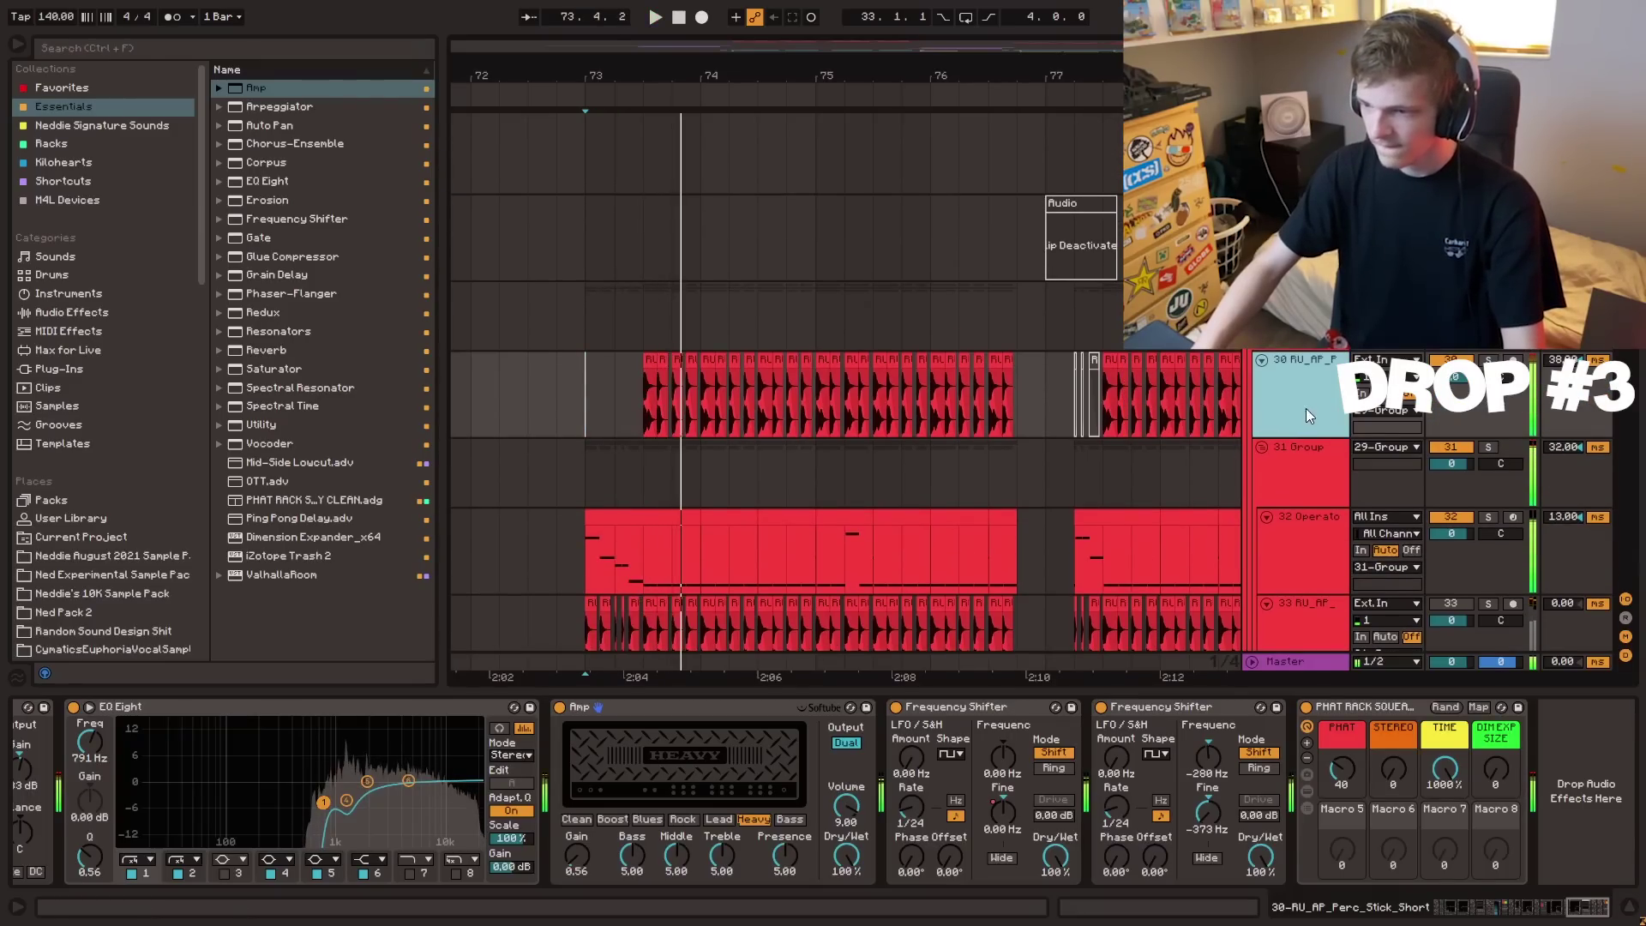
- Insert an audio track below 28-Audio and copy the first perc stick hit onto it at bar 73.3
left_click(1297, 242)
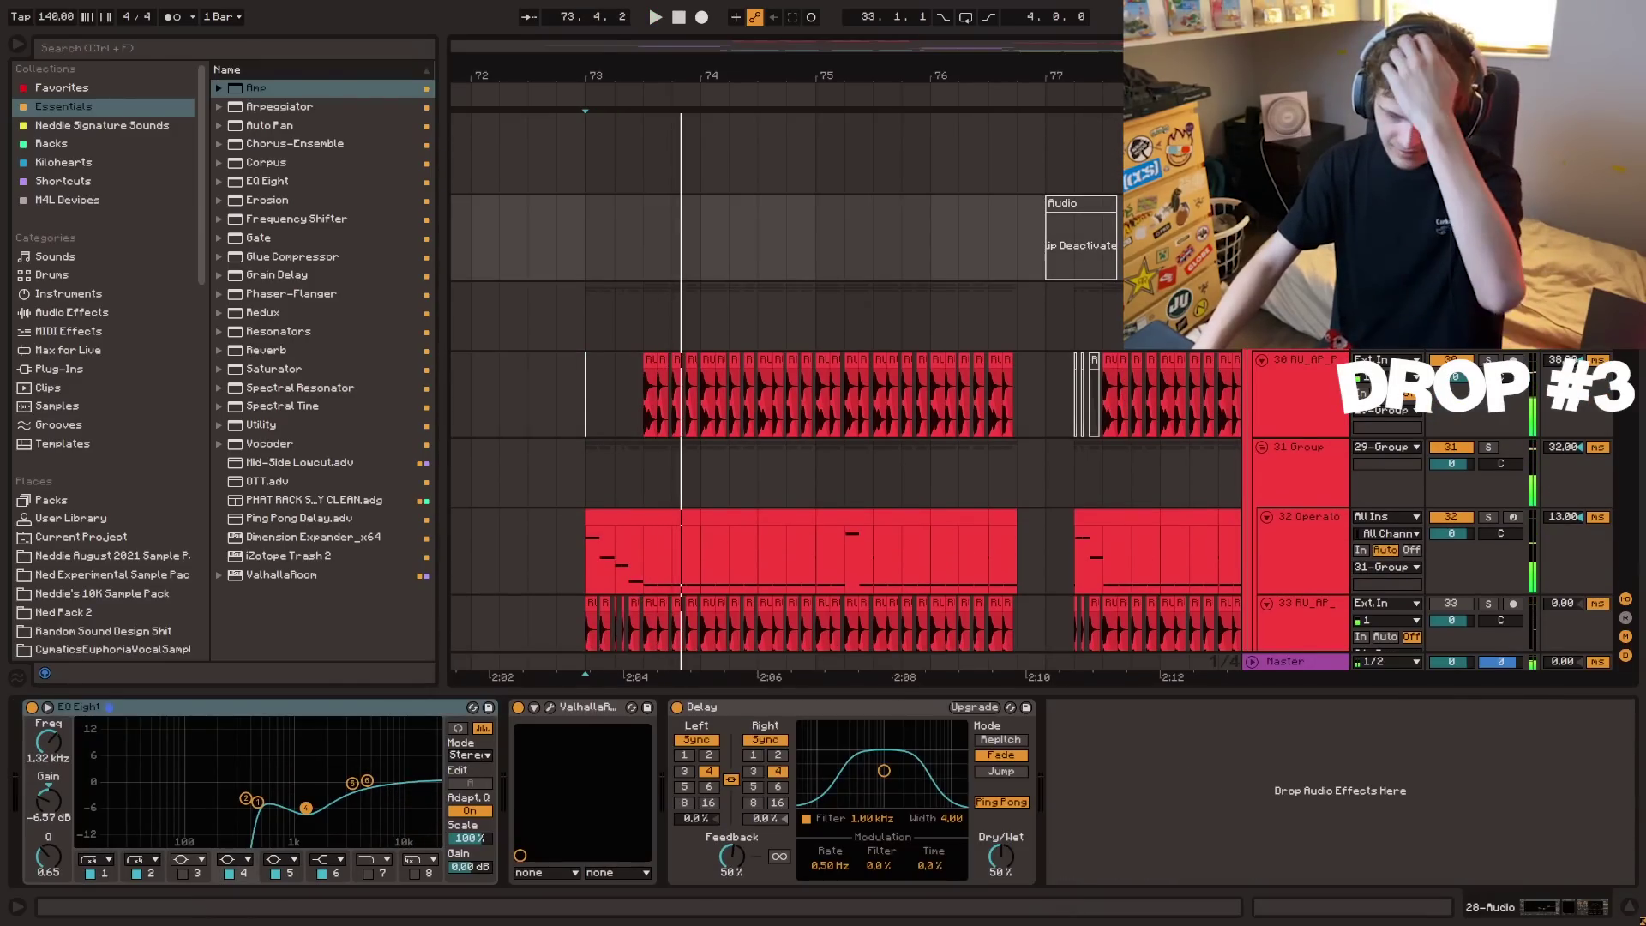
key("ctrl+t")
left_click(649, 447)
key("ctrl+c")
left_click(650, 318)
key("ctrl+v")
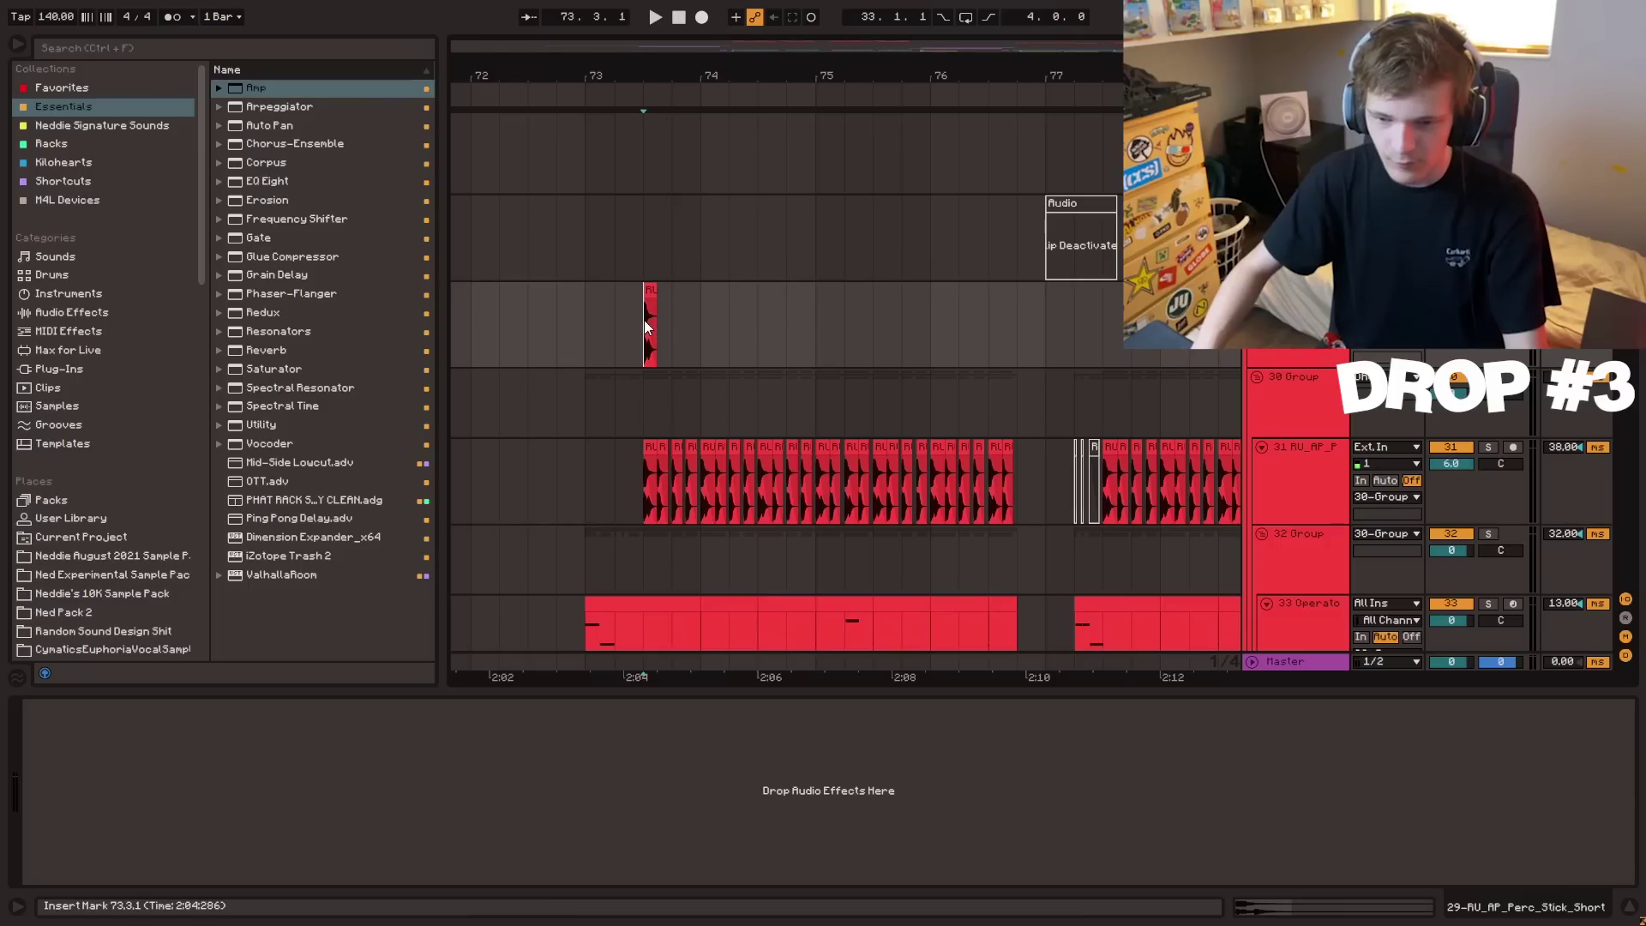
- Save the set and process the new perc stick track with a Frequency Shifter at -2.96 kHz, a Heavy Amp at 7.62 gain and ValhallaRoom at 0.75 s decay
key("ctrl+s")
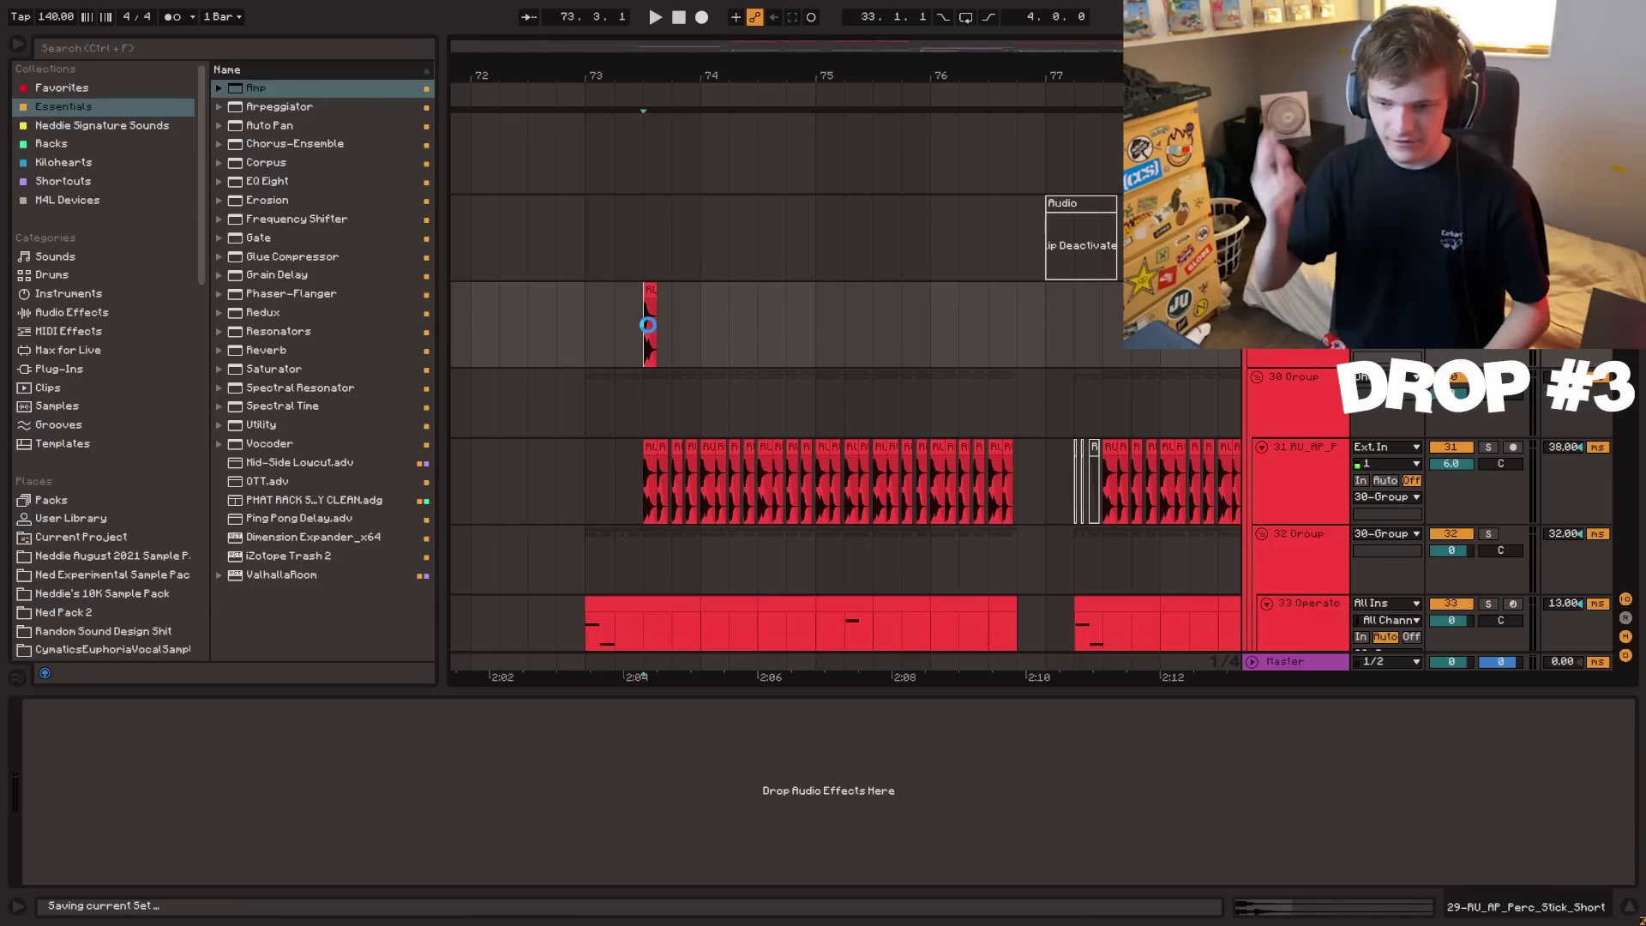
left_click(253, 87)
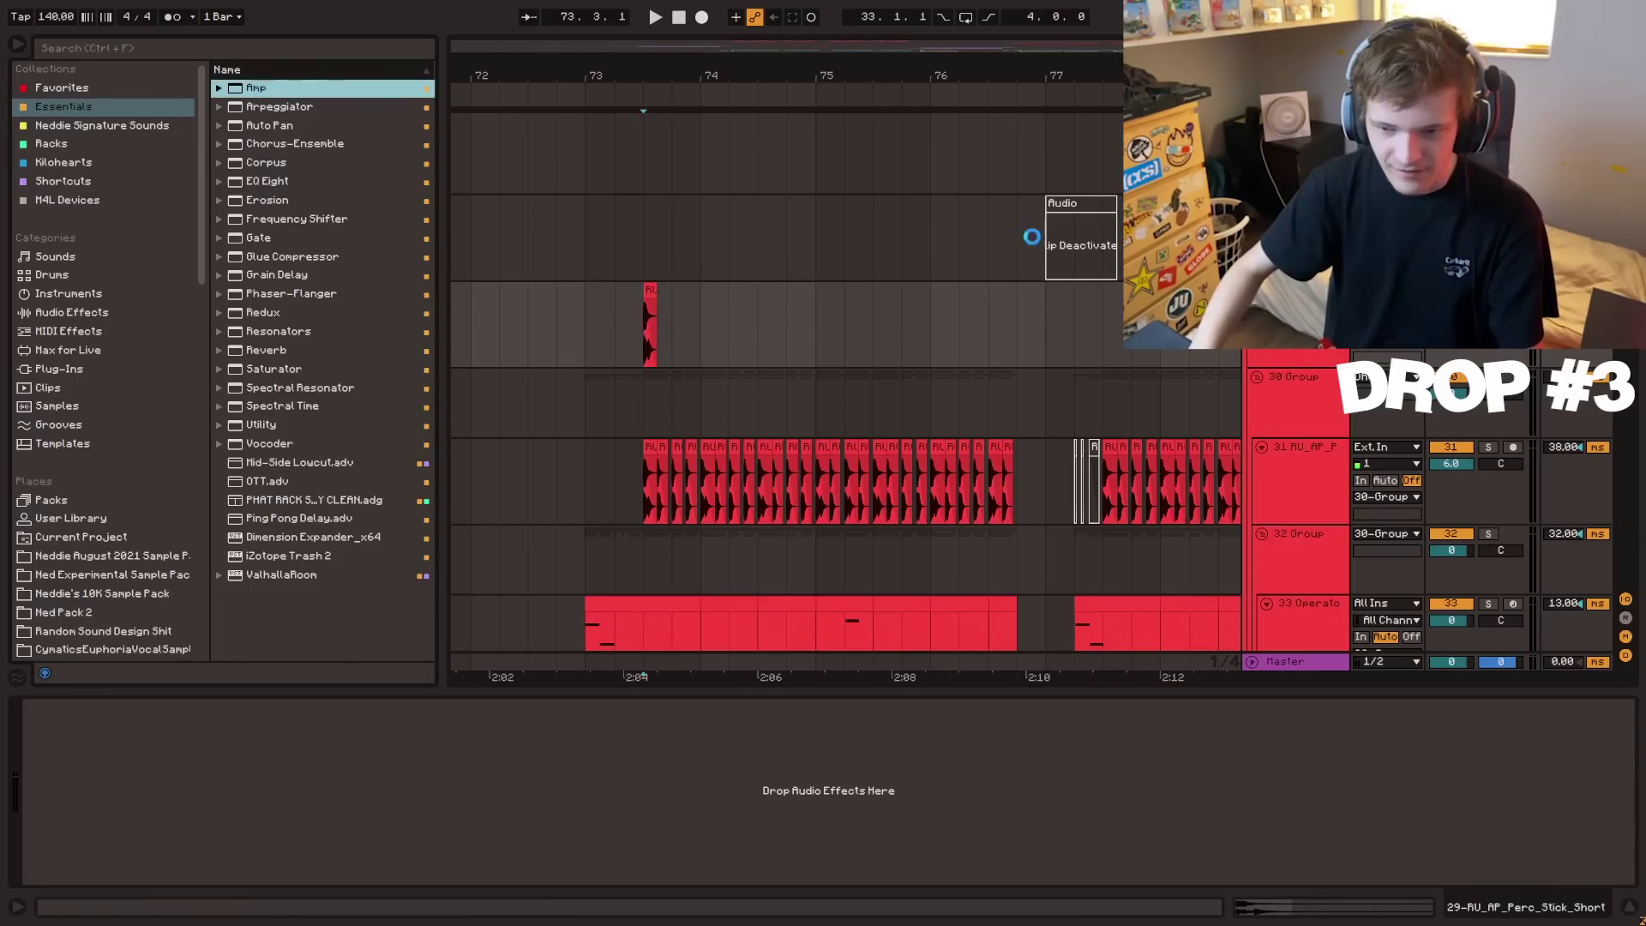
key("Return")
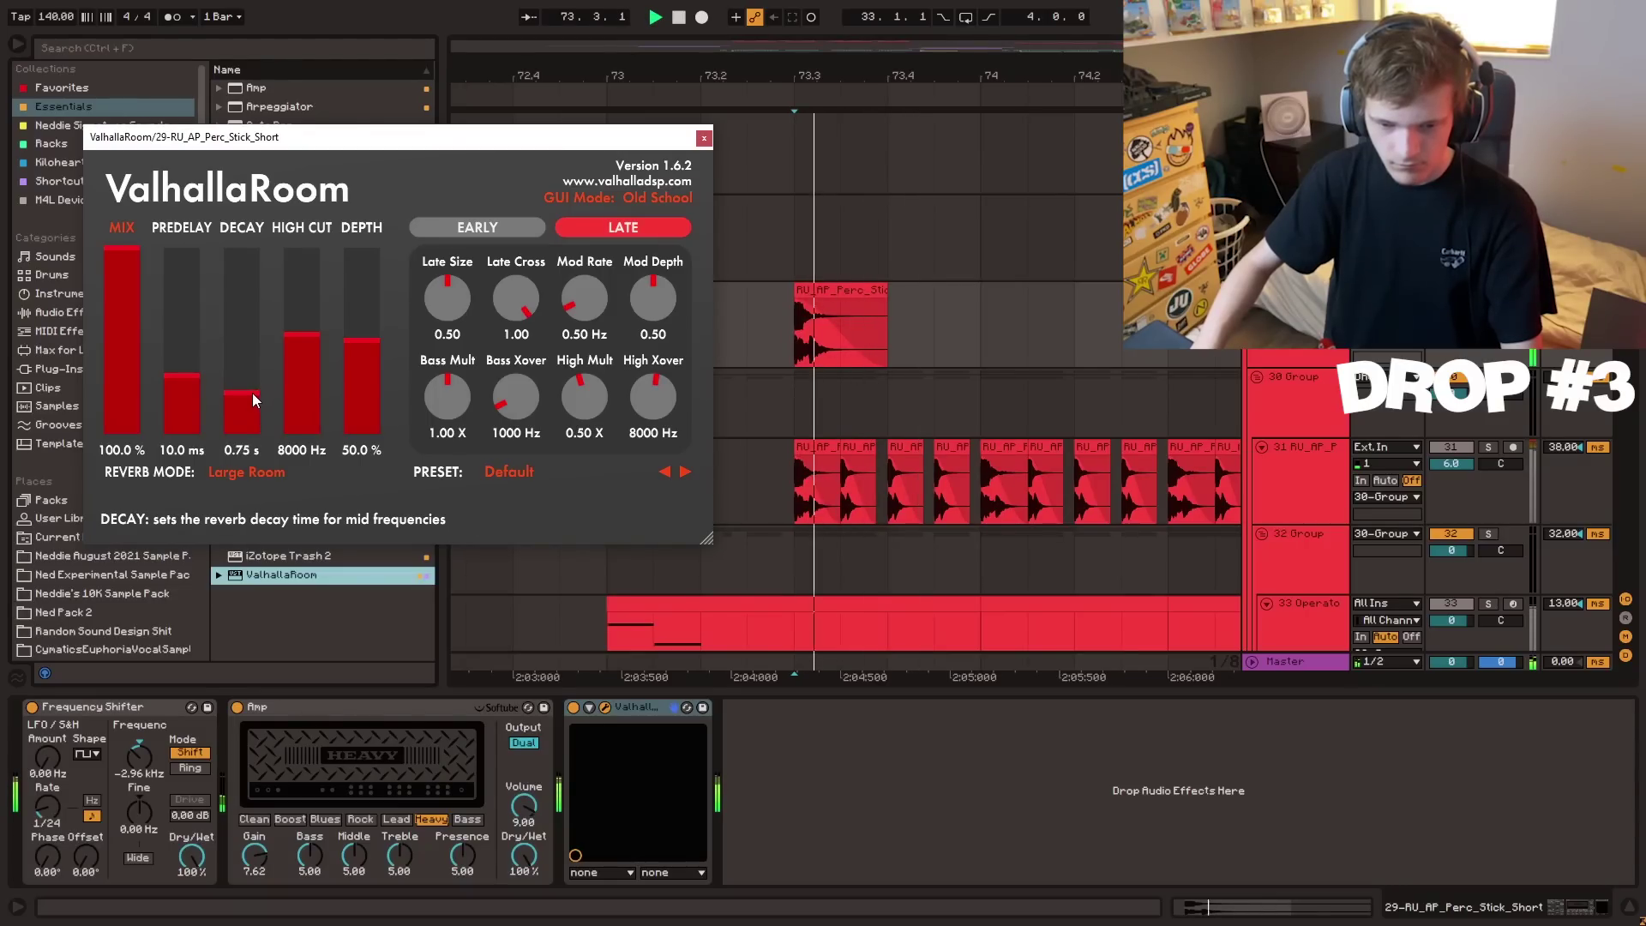
key("space")
left_click(704, 138)
key("space")
key("space")
- Append the PHAT RACK with PHAT at 47, a Frequency Shifter with Fine at -500 Hz and a low-cut EQ Eight with 3.94 dB gain
left_click(296, 502)
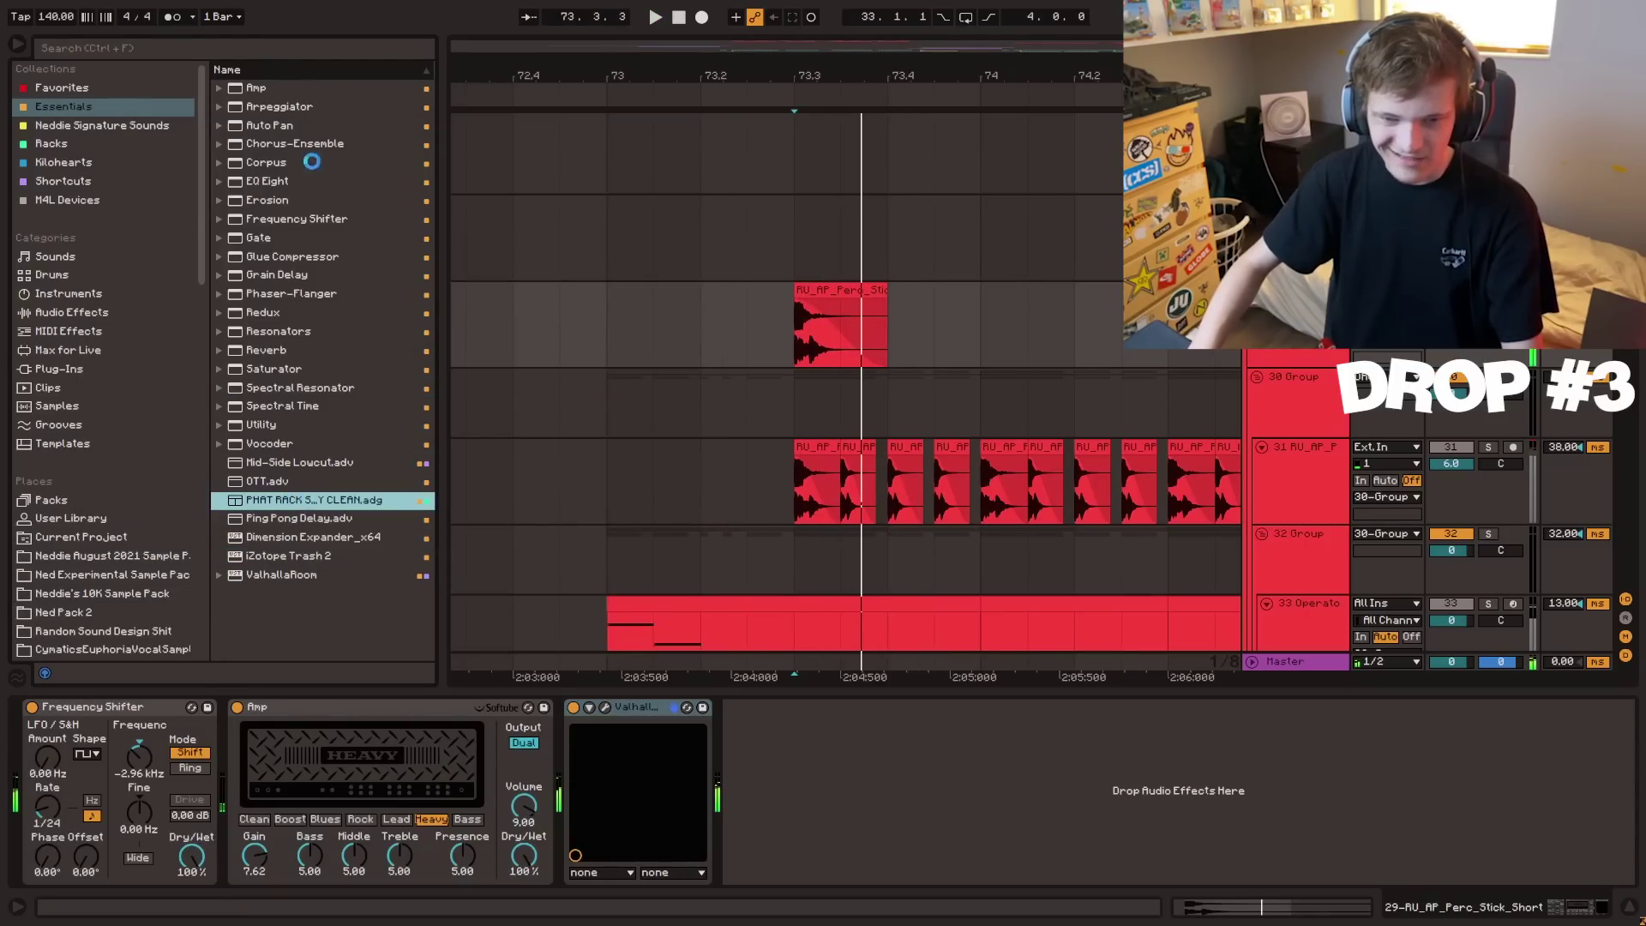
double_click(300, 181)
key("space")
key("space")
double_click(296, 220)
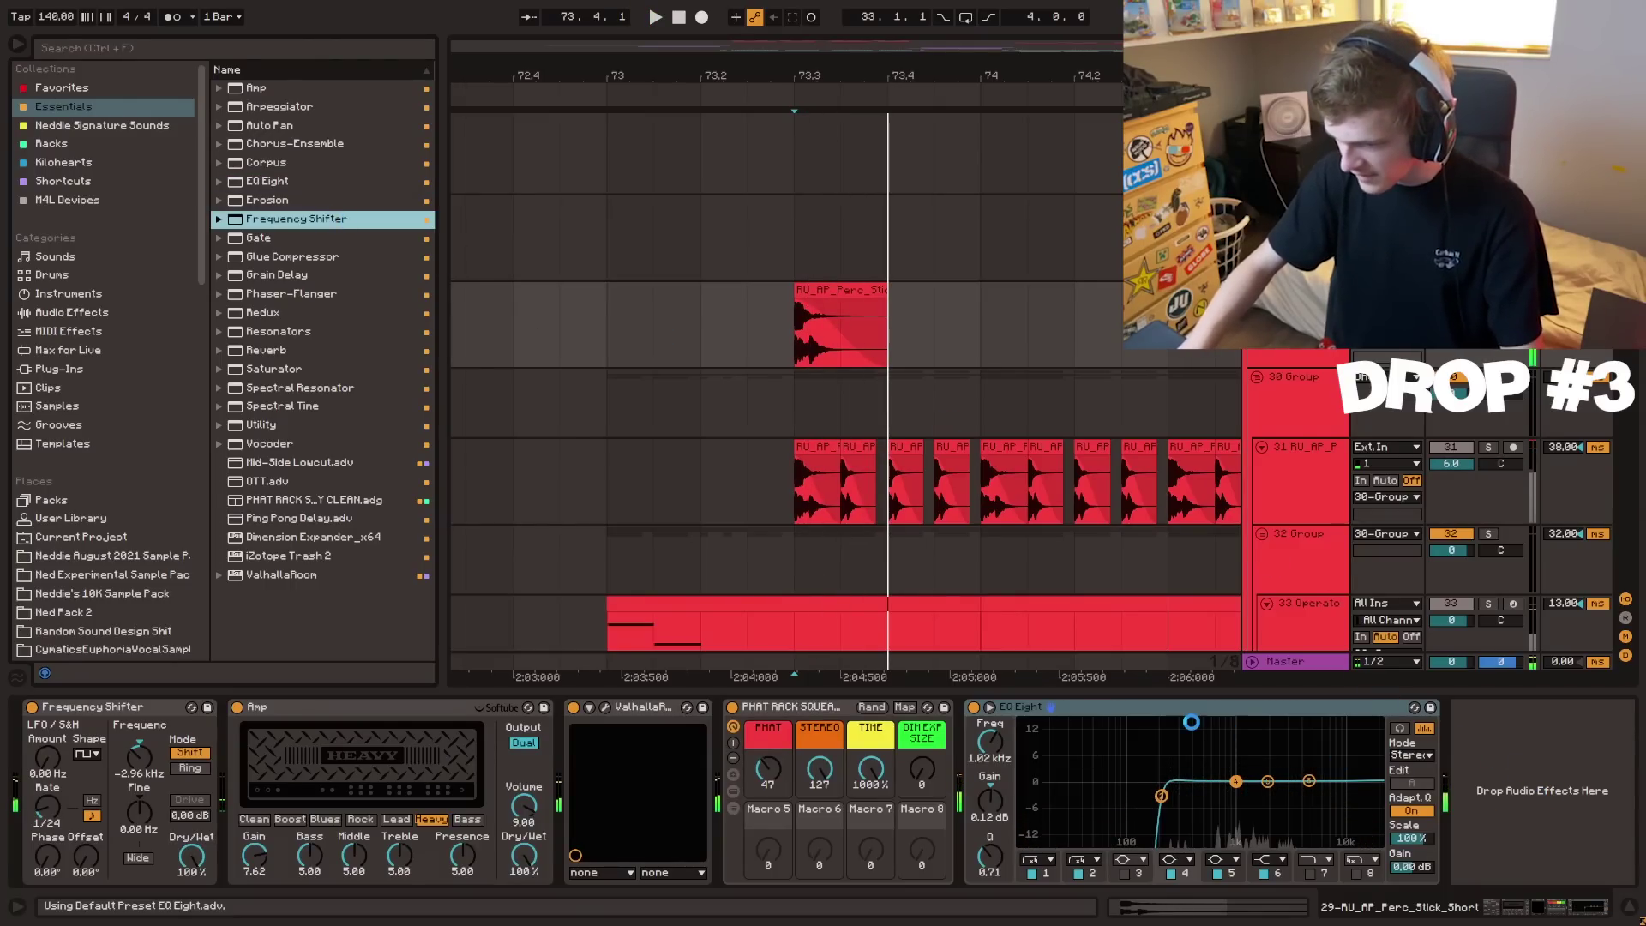
key("space")
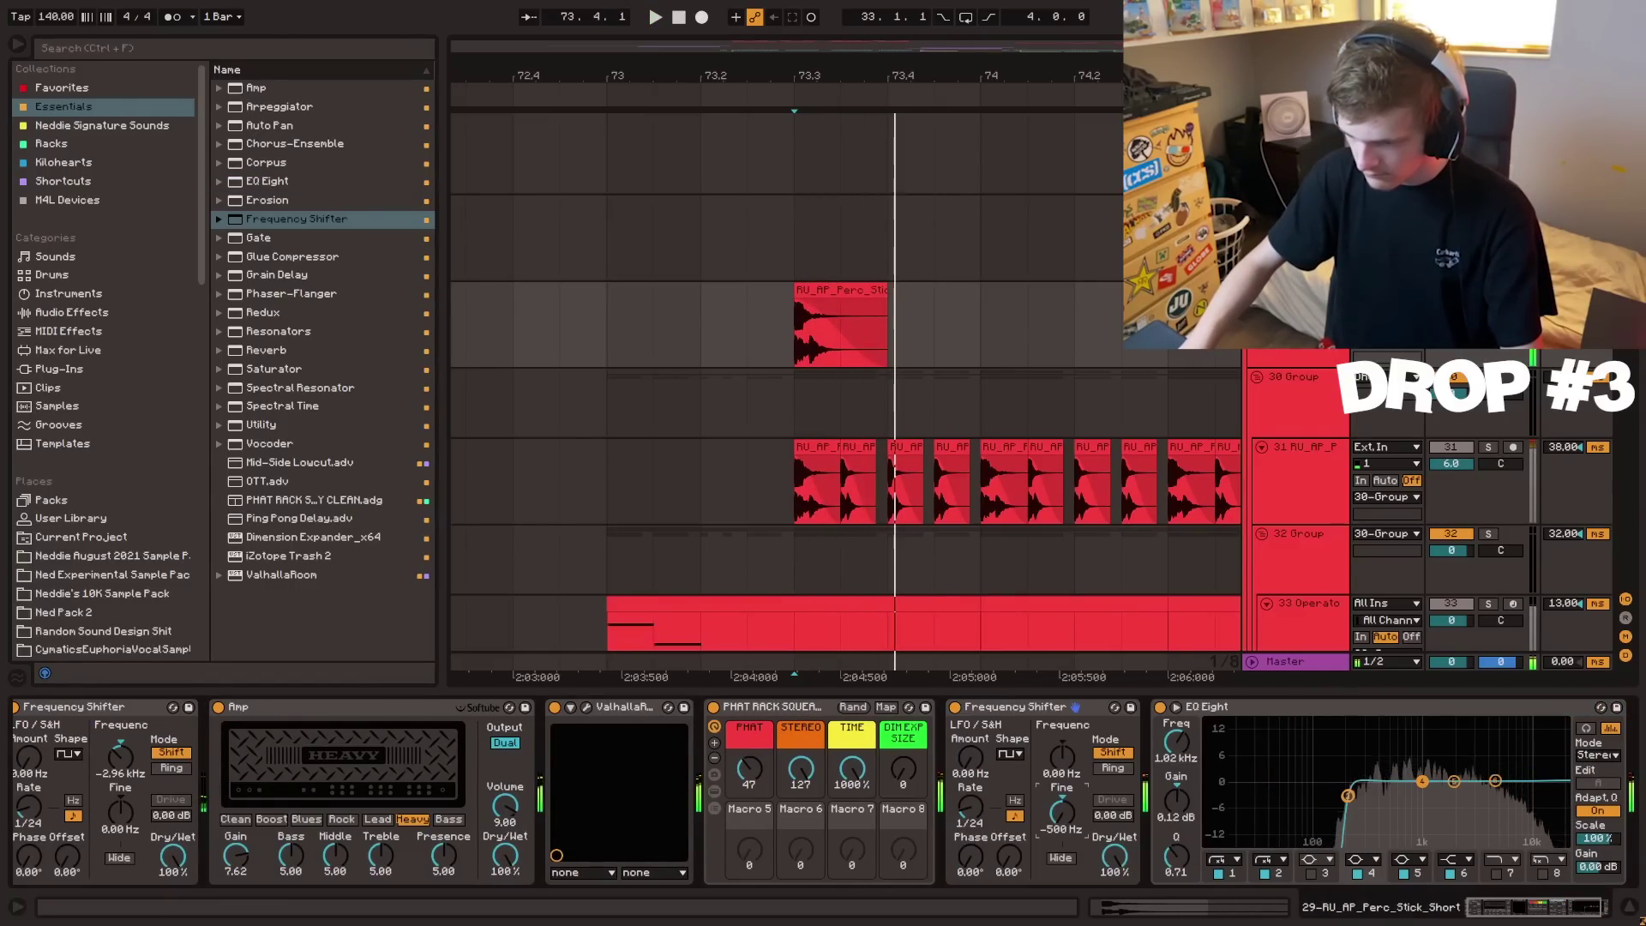
scroll(606, 367, "up", 1)
left_click(606, 369)
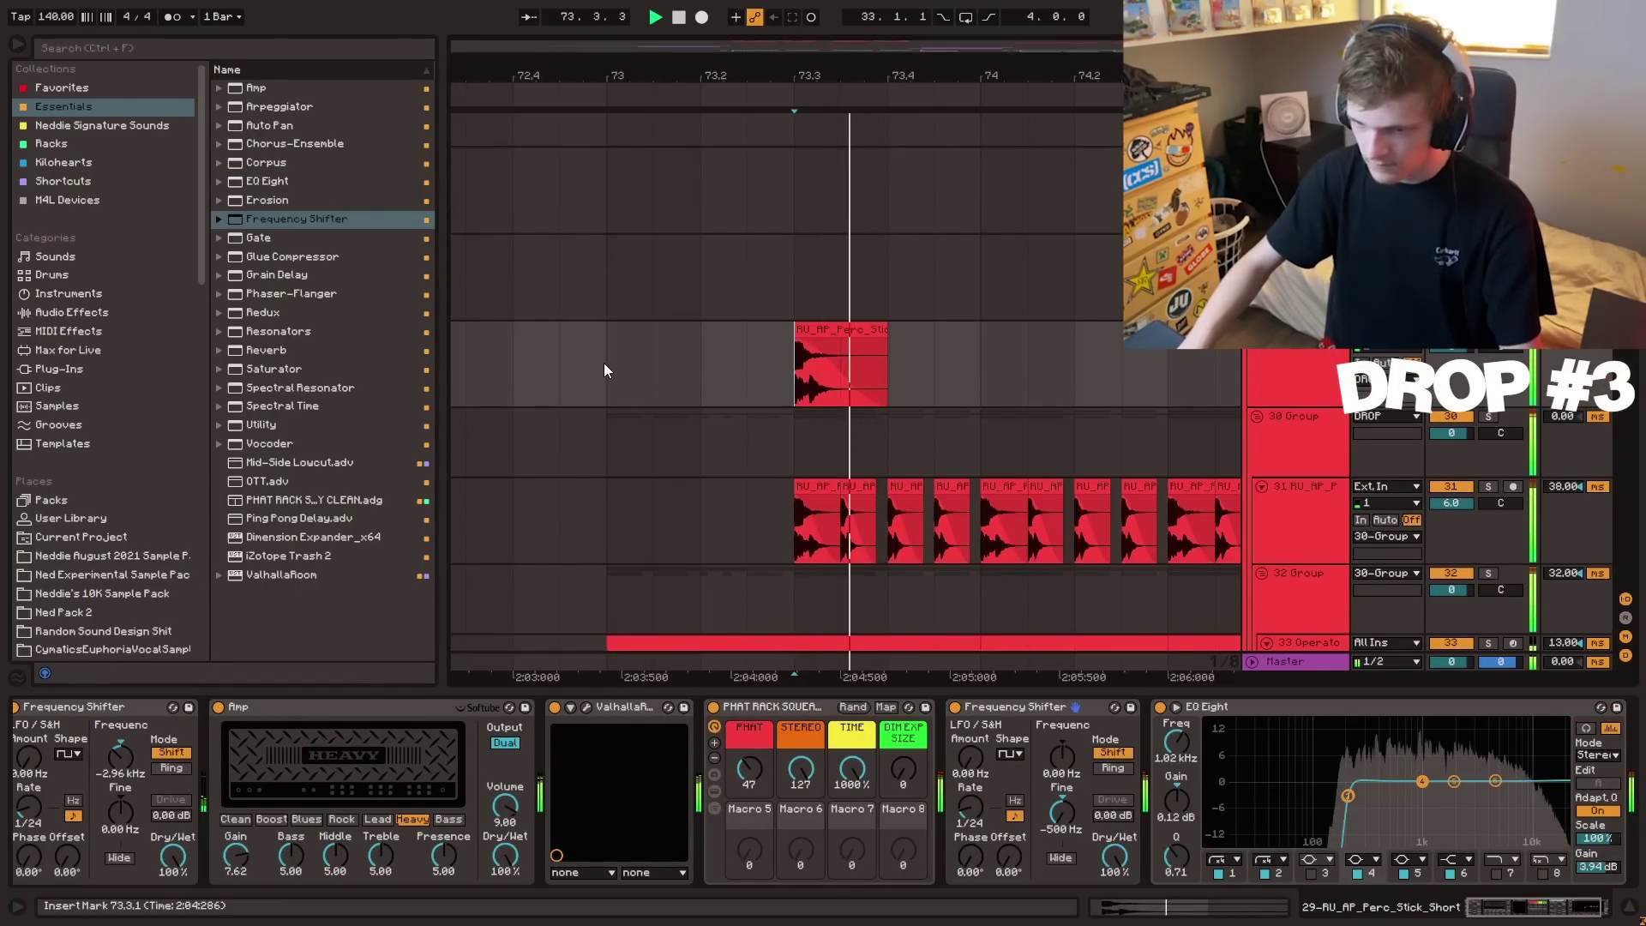
- Duplicate the perc stick hit from bar 73.3 every two beats until bar 76.3
left_click_drag(808, 369, 983, 368)
key("ctrl+d")
key("ctrl+d")
key("ctrl+d")
key("ctrl+d")
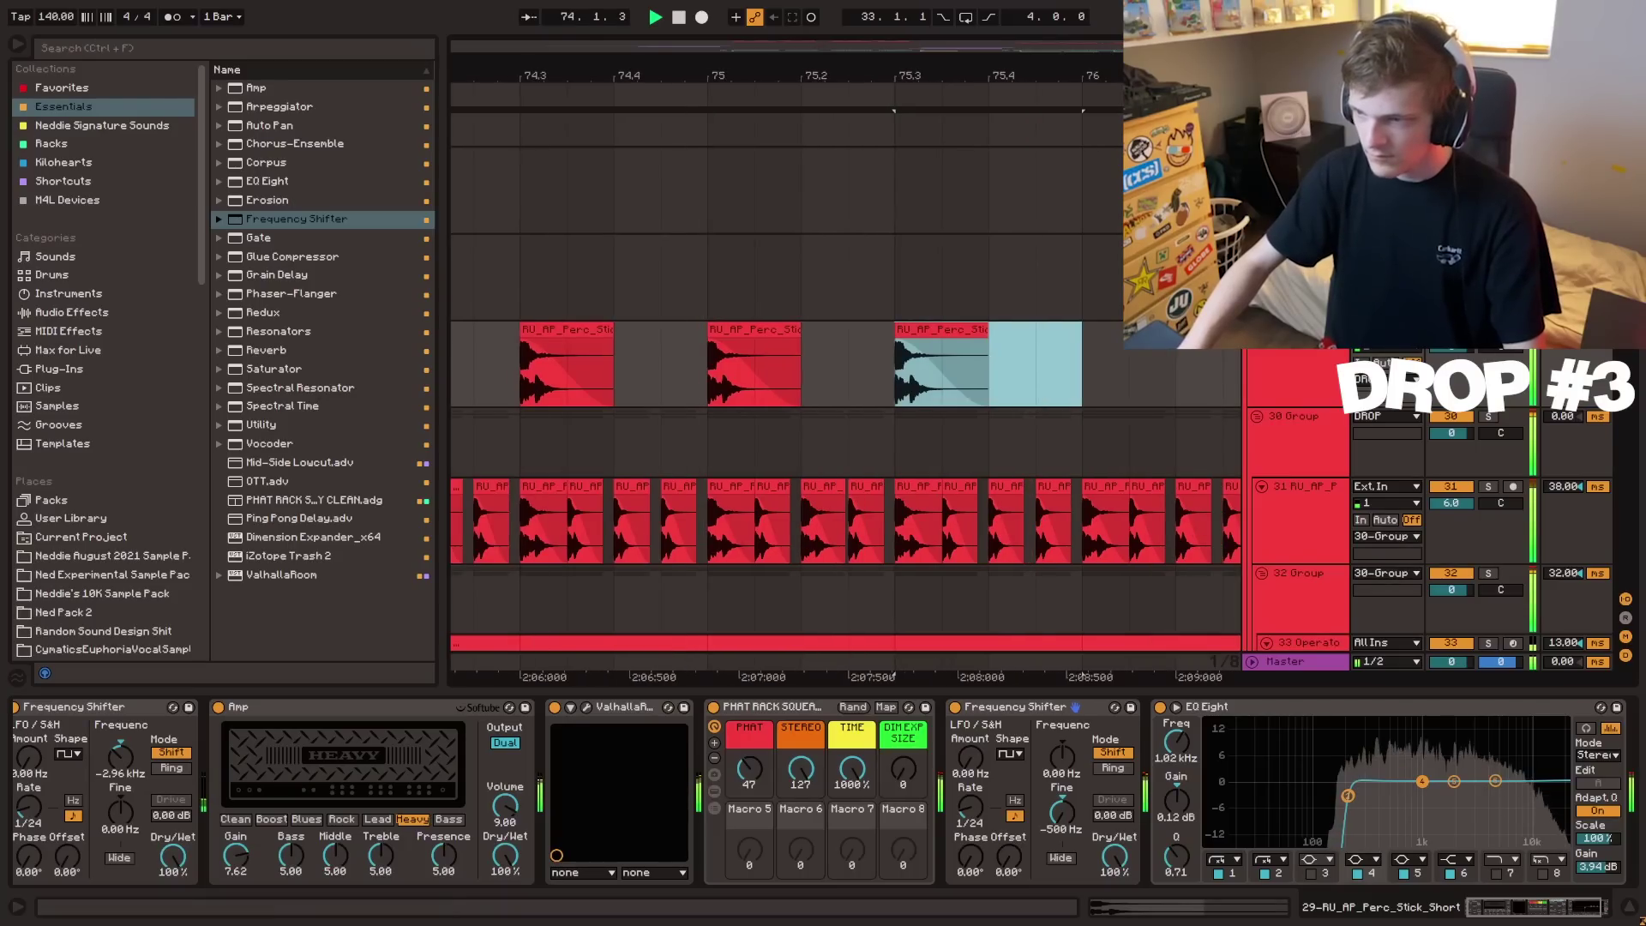
key("minus")
key("minus")
key("minus")
key("ctrl+d")
key("ctrl+d")
- Play the drop to check the repeated hits and insert a Utility with Balance at 4L after ValhallaRoom
left_click(706, 383)
scroll(722, 416, "down", 1)
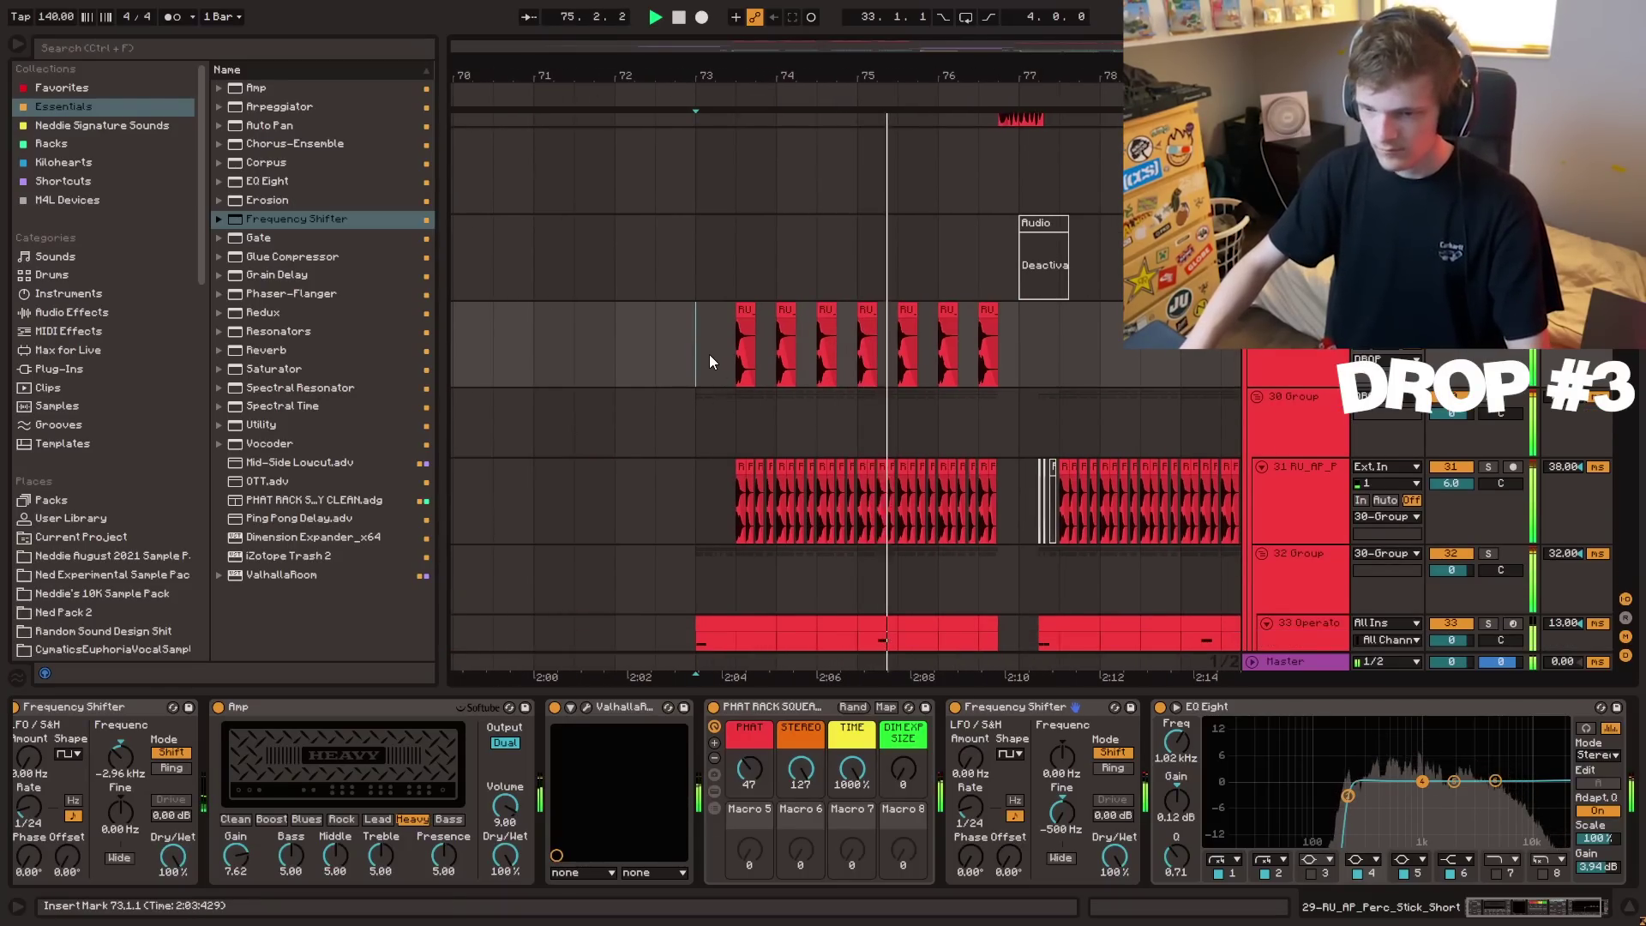
left_click(691, 356)
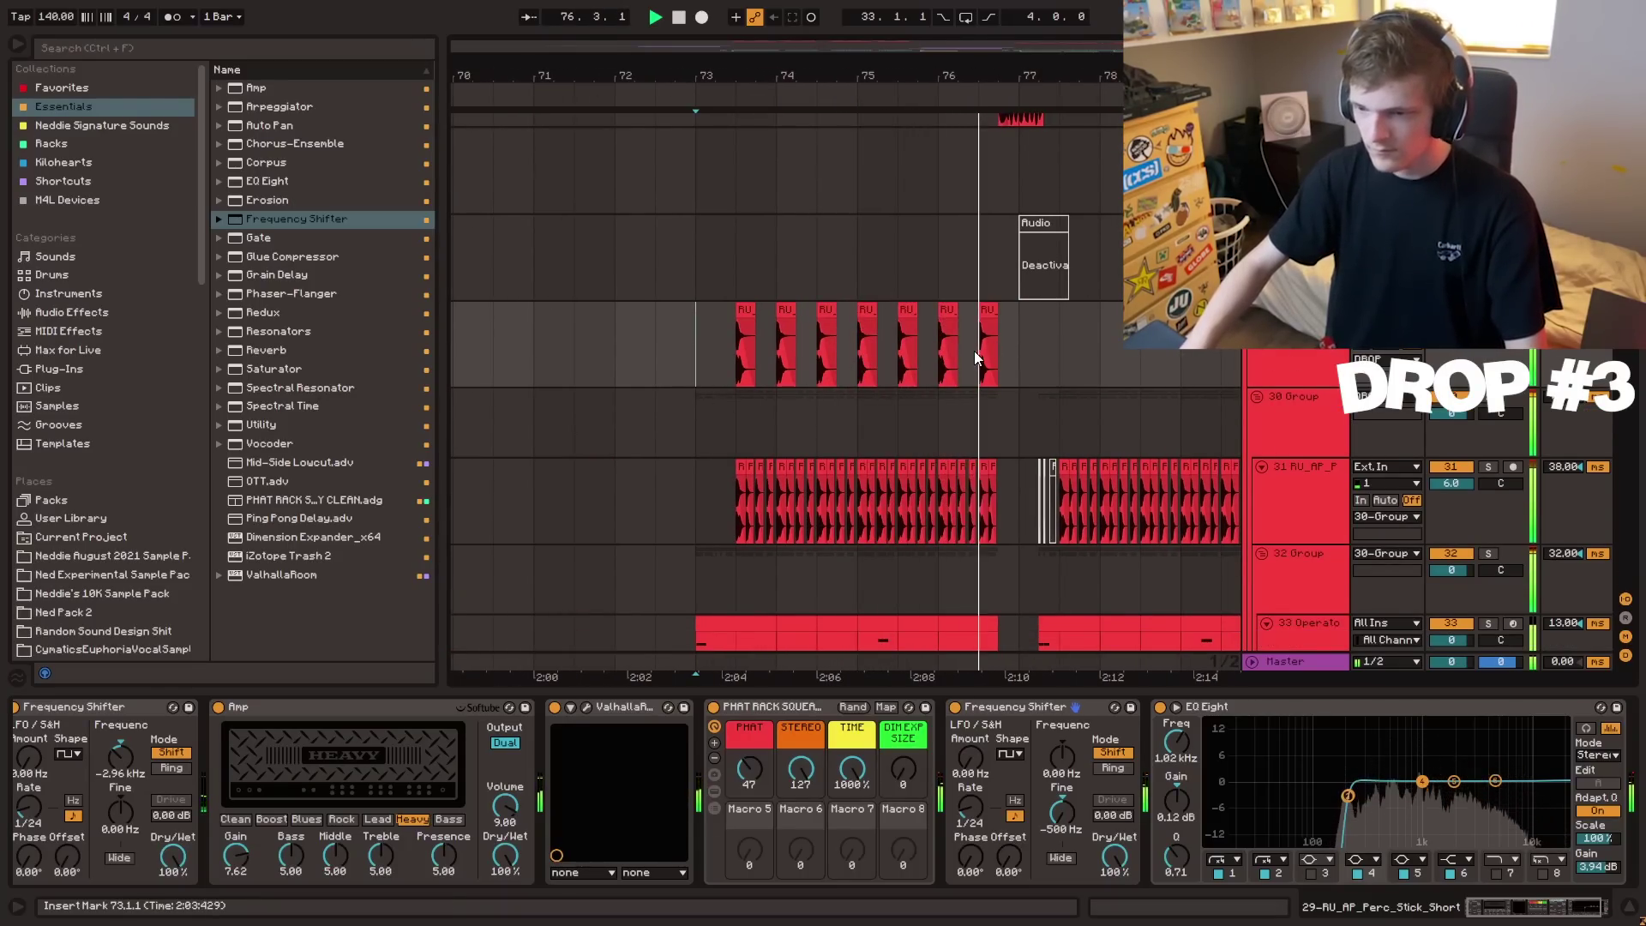
scroll(703, 391, "up", 3)
left_click(650, 413)
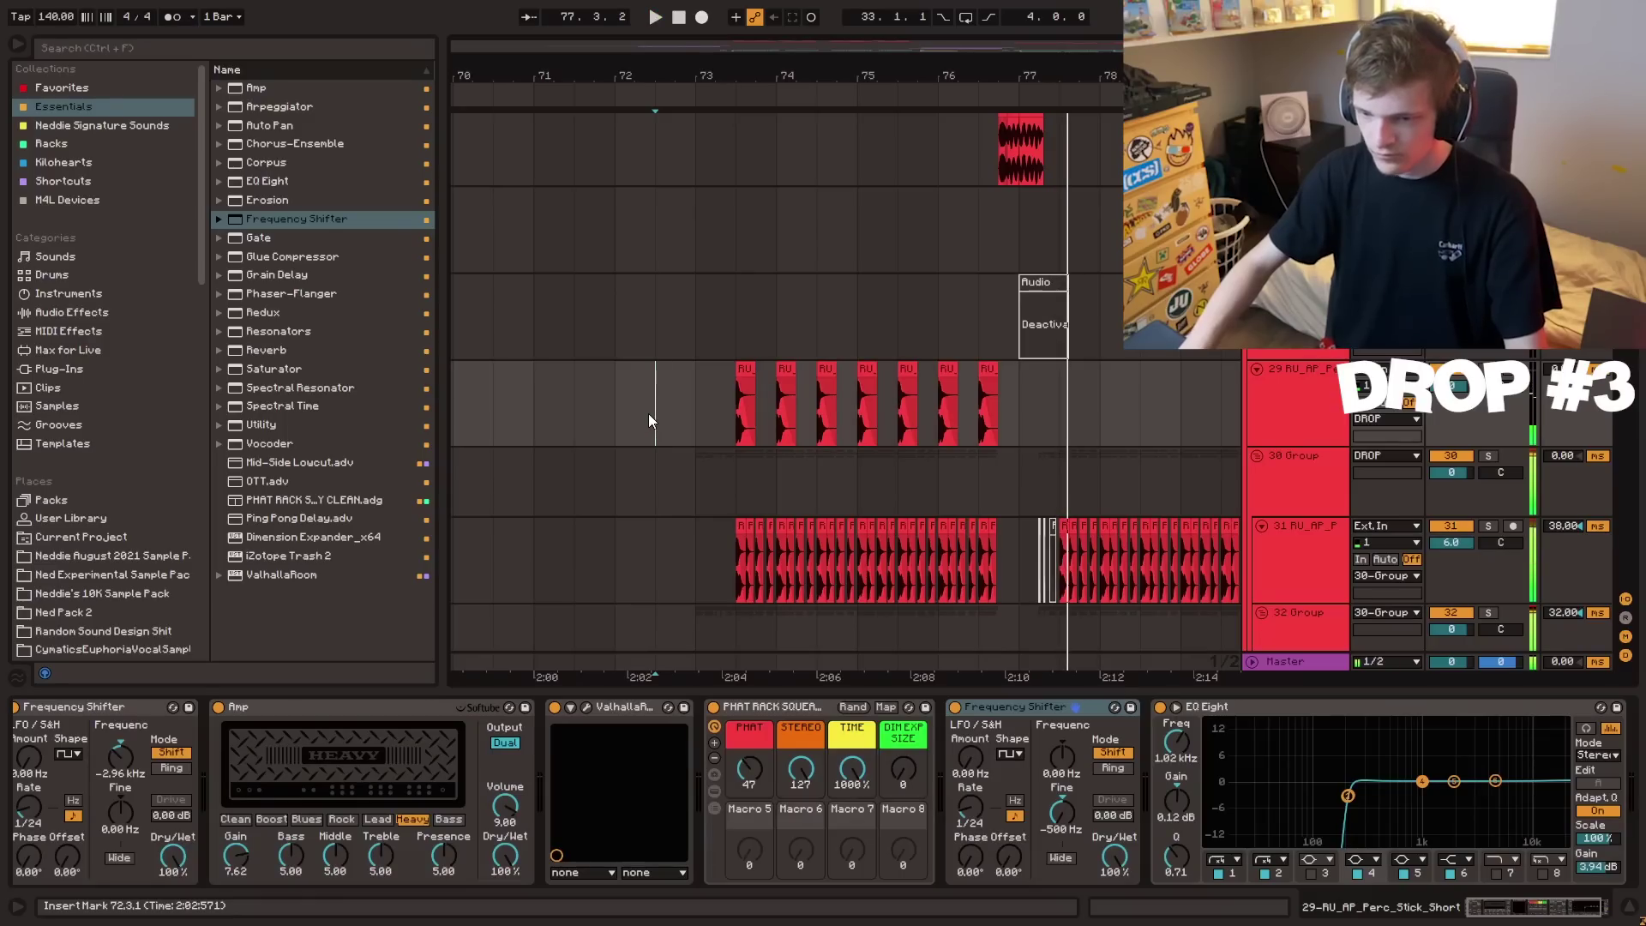
scroll(688, 341, "down", 2)
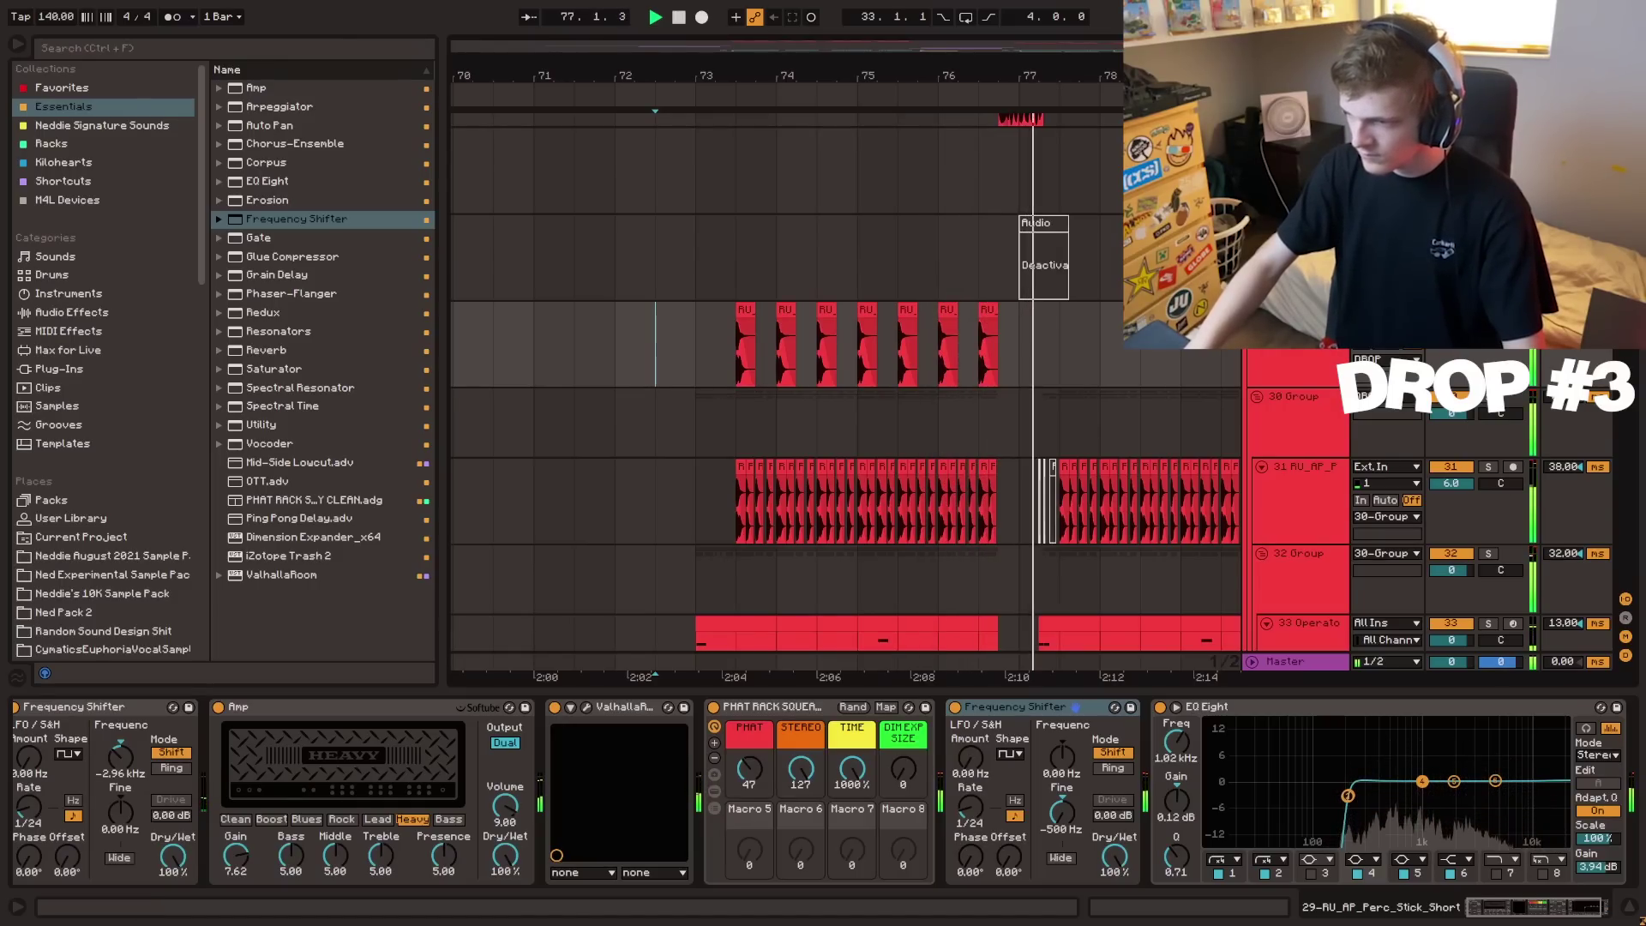
key("space")
left_click_drag(903, 76, 1115, 95)
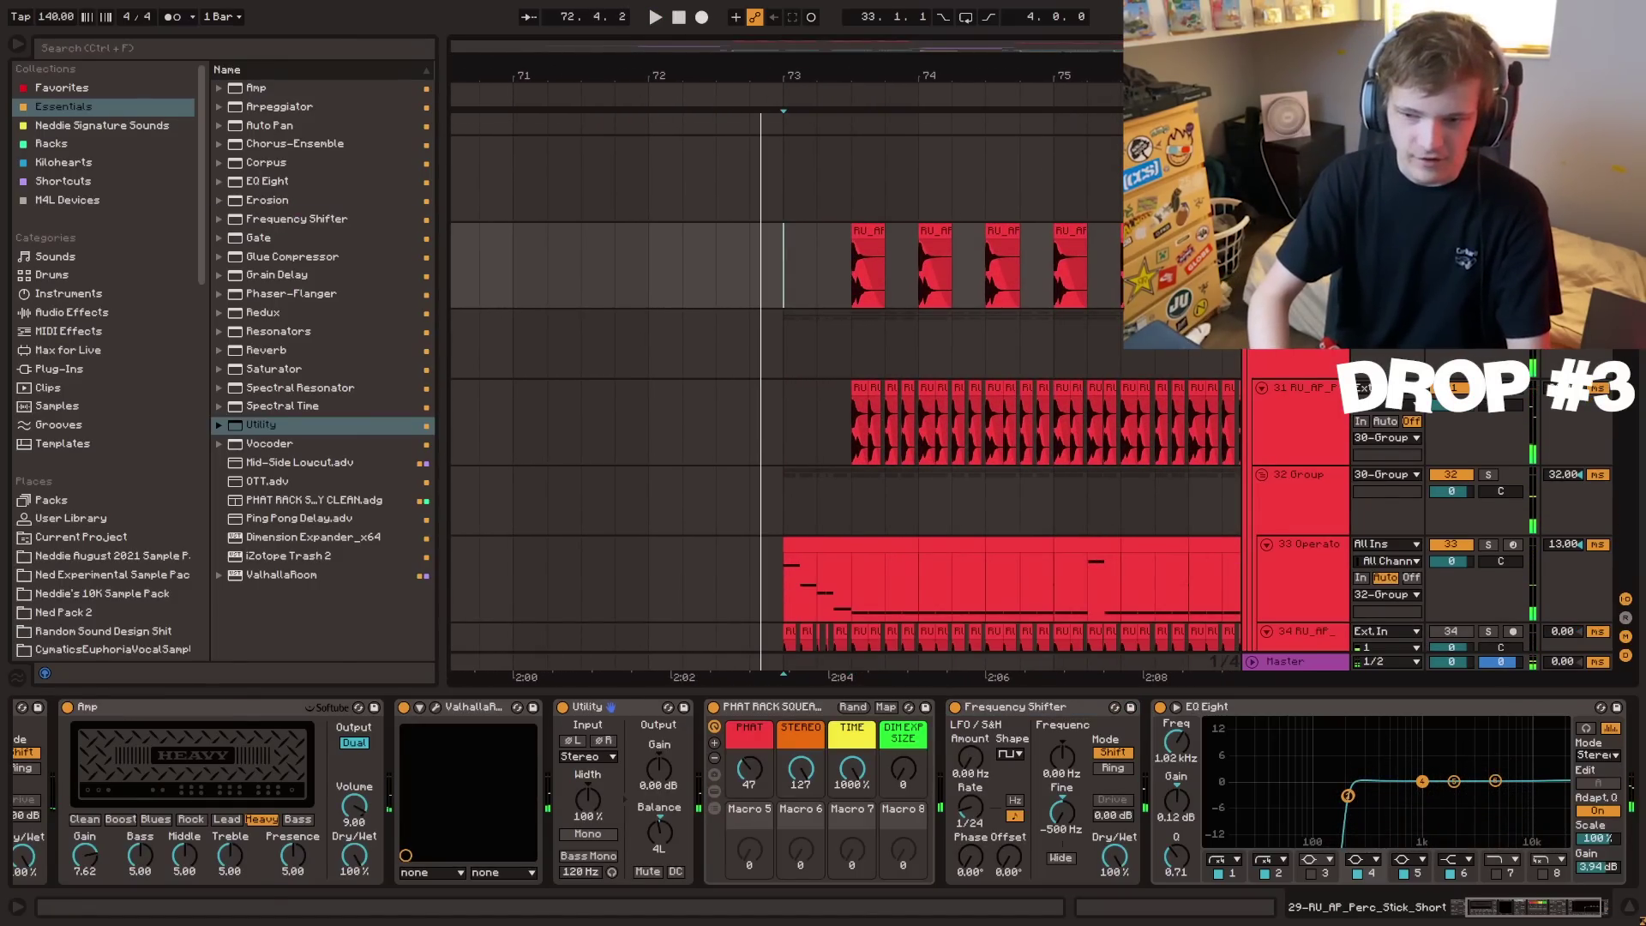
- Insert an audio track and a MIDI track below the new perc stick track and load Wavetable with a sustained-note clip on bars 73 to 77
key("ctrl+t")
key("ctrl+f")
left_click(1299, 232)
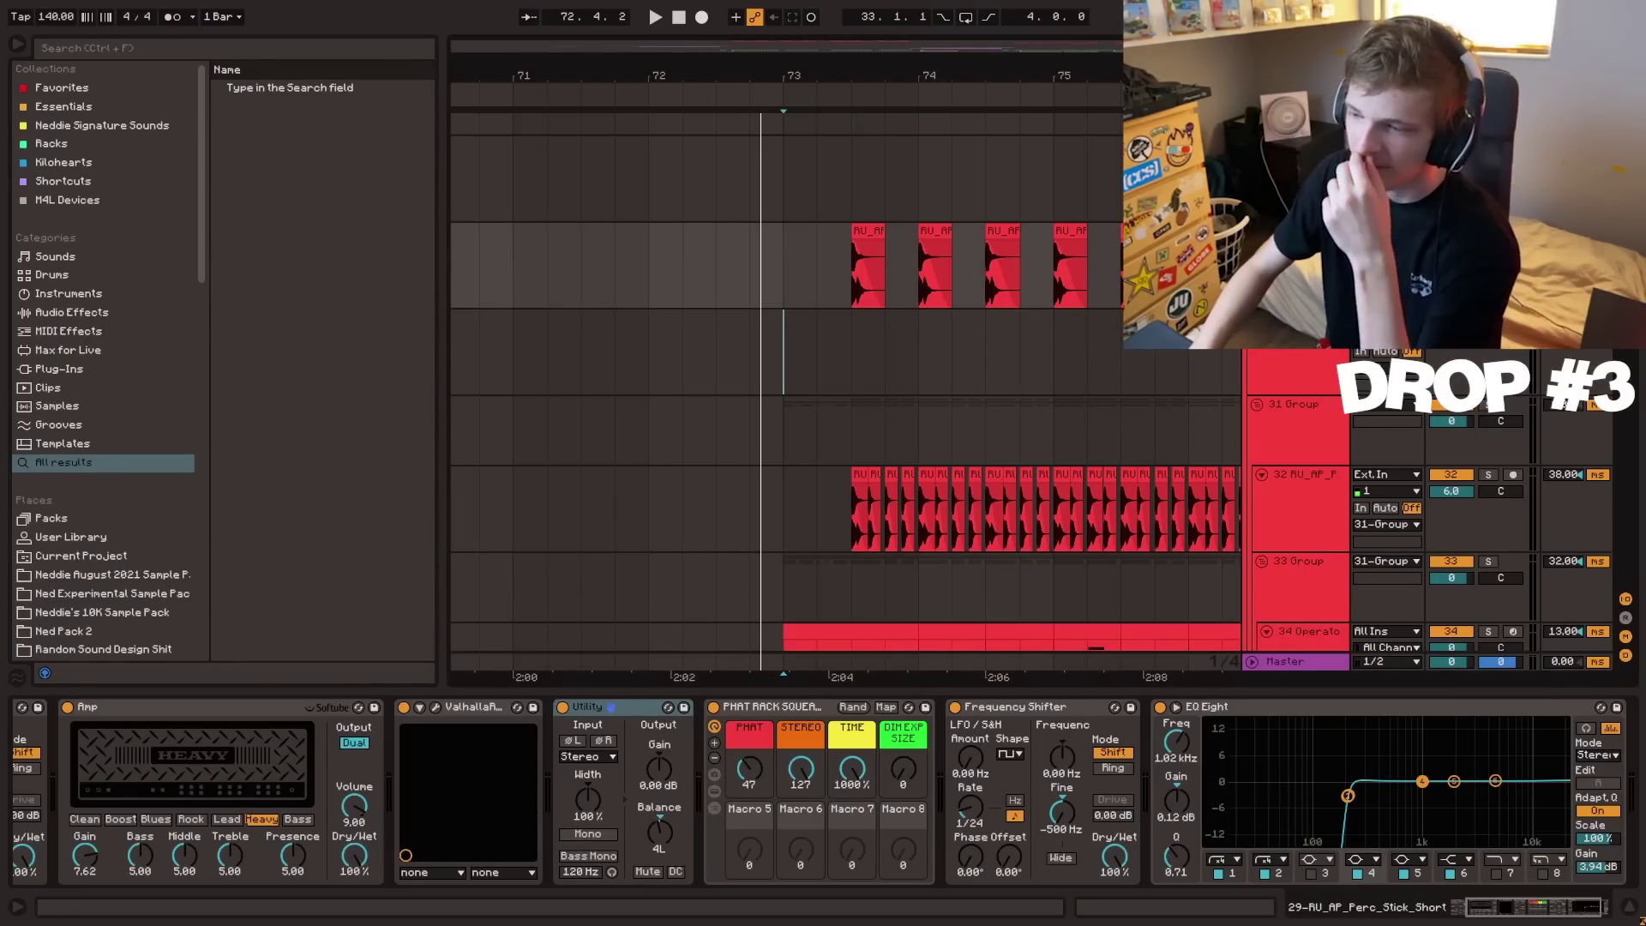
key("ctrl+shift+t")
left_click(849, 367)
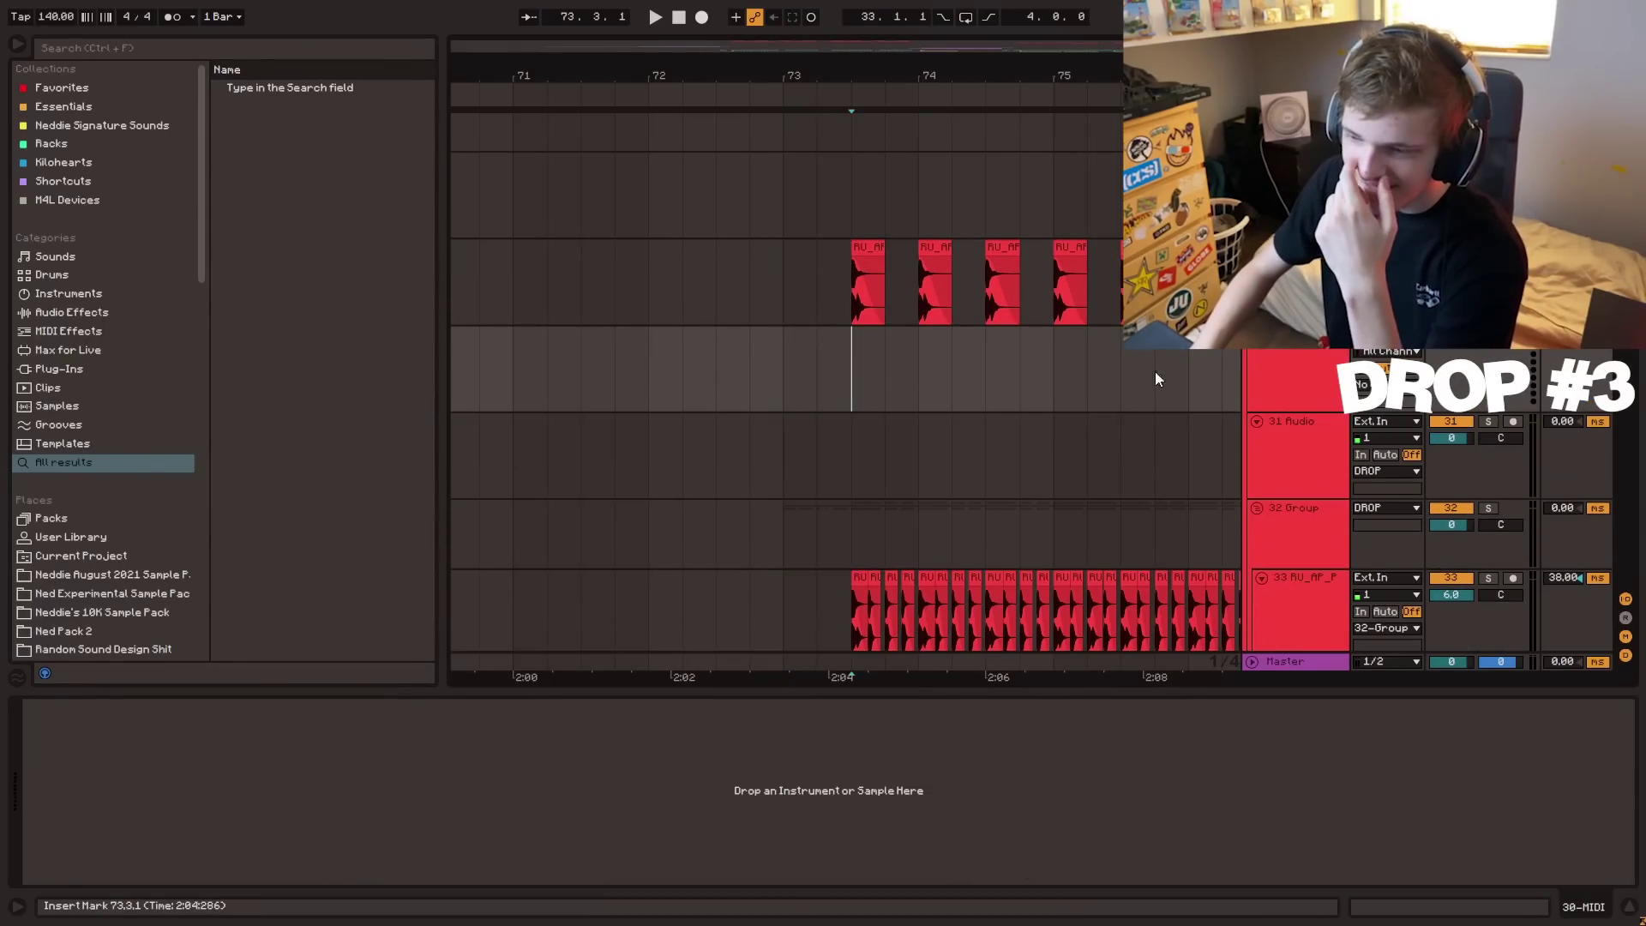
left_click(129, 88)
left_click_drag(288, 106, 1161, 385)
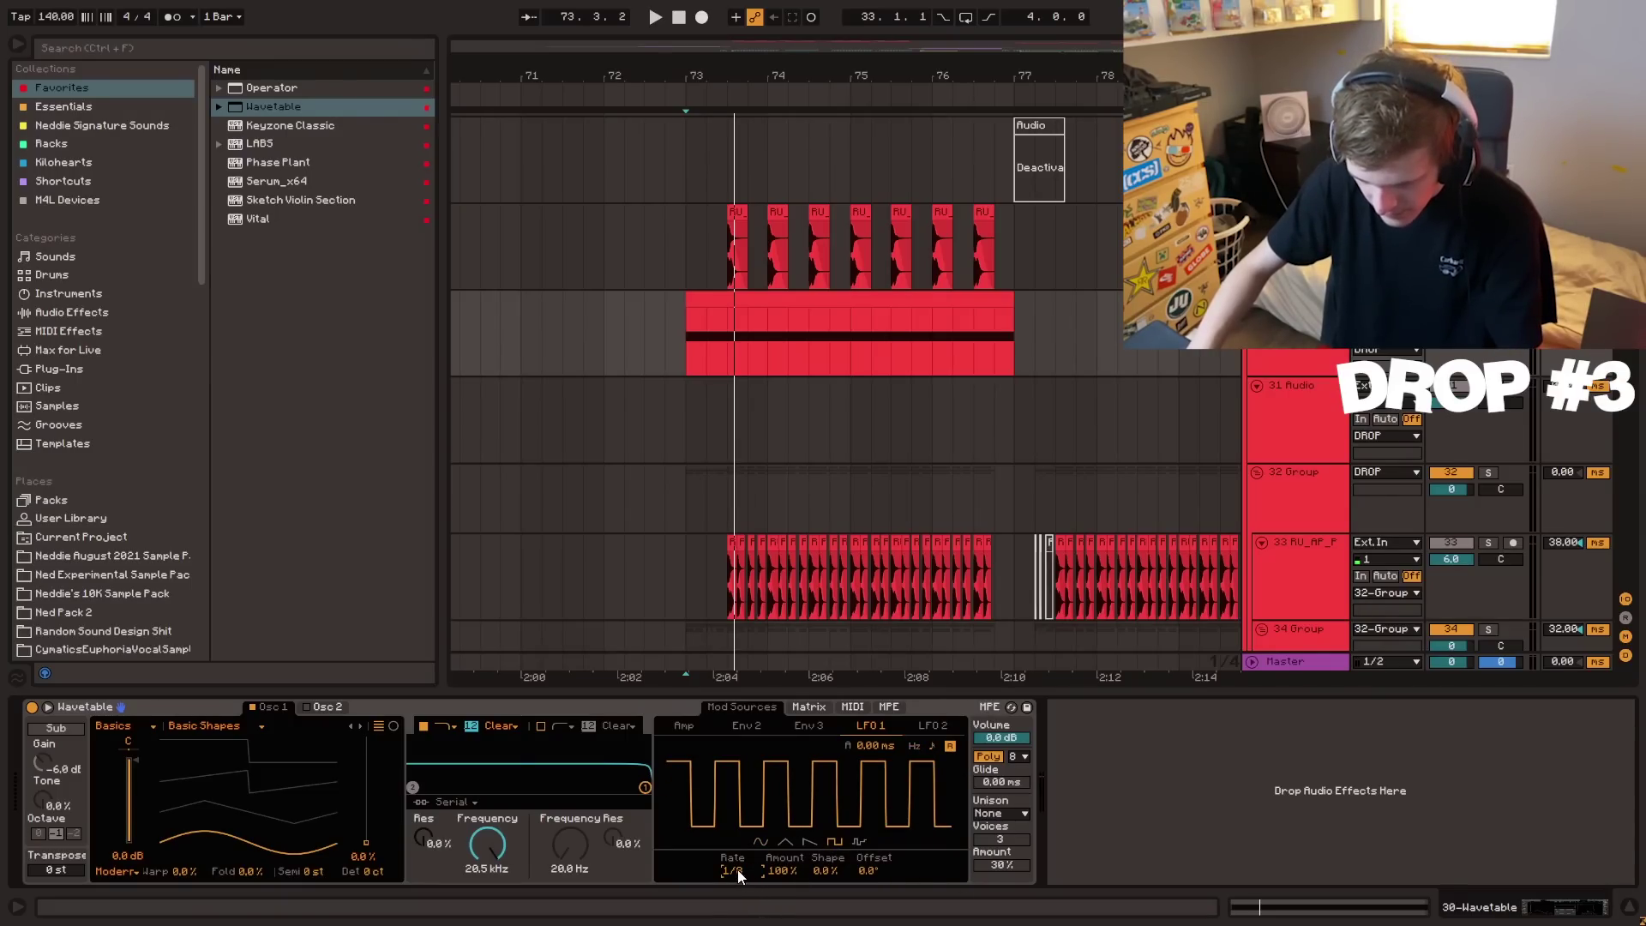
- Set the rate of Wavetable's square LFO 1 to 1/12 and play the clip from bar 73
left_click_drag(737, 870, 782, 876)
left_click(706, 353)
key("space")
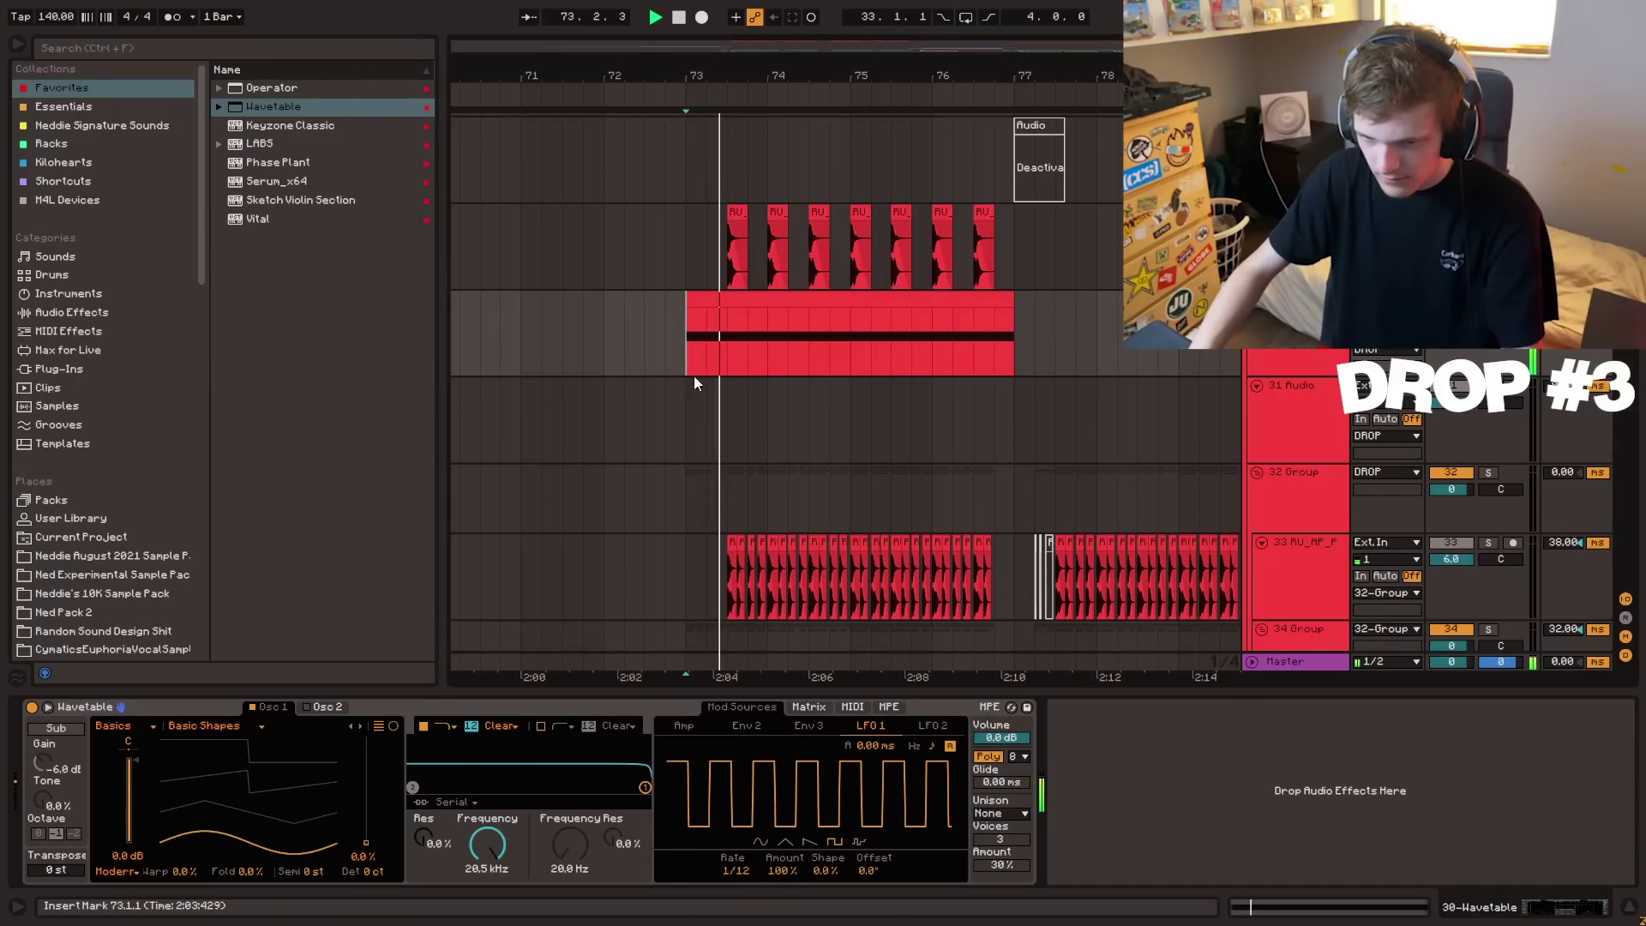
key("space")
- Set Wavetable's oscillator 2 to 24 semitones and modulate its pitch with LFO 1 at 17.2
left_click(796, 710)
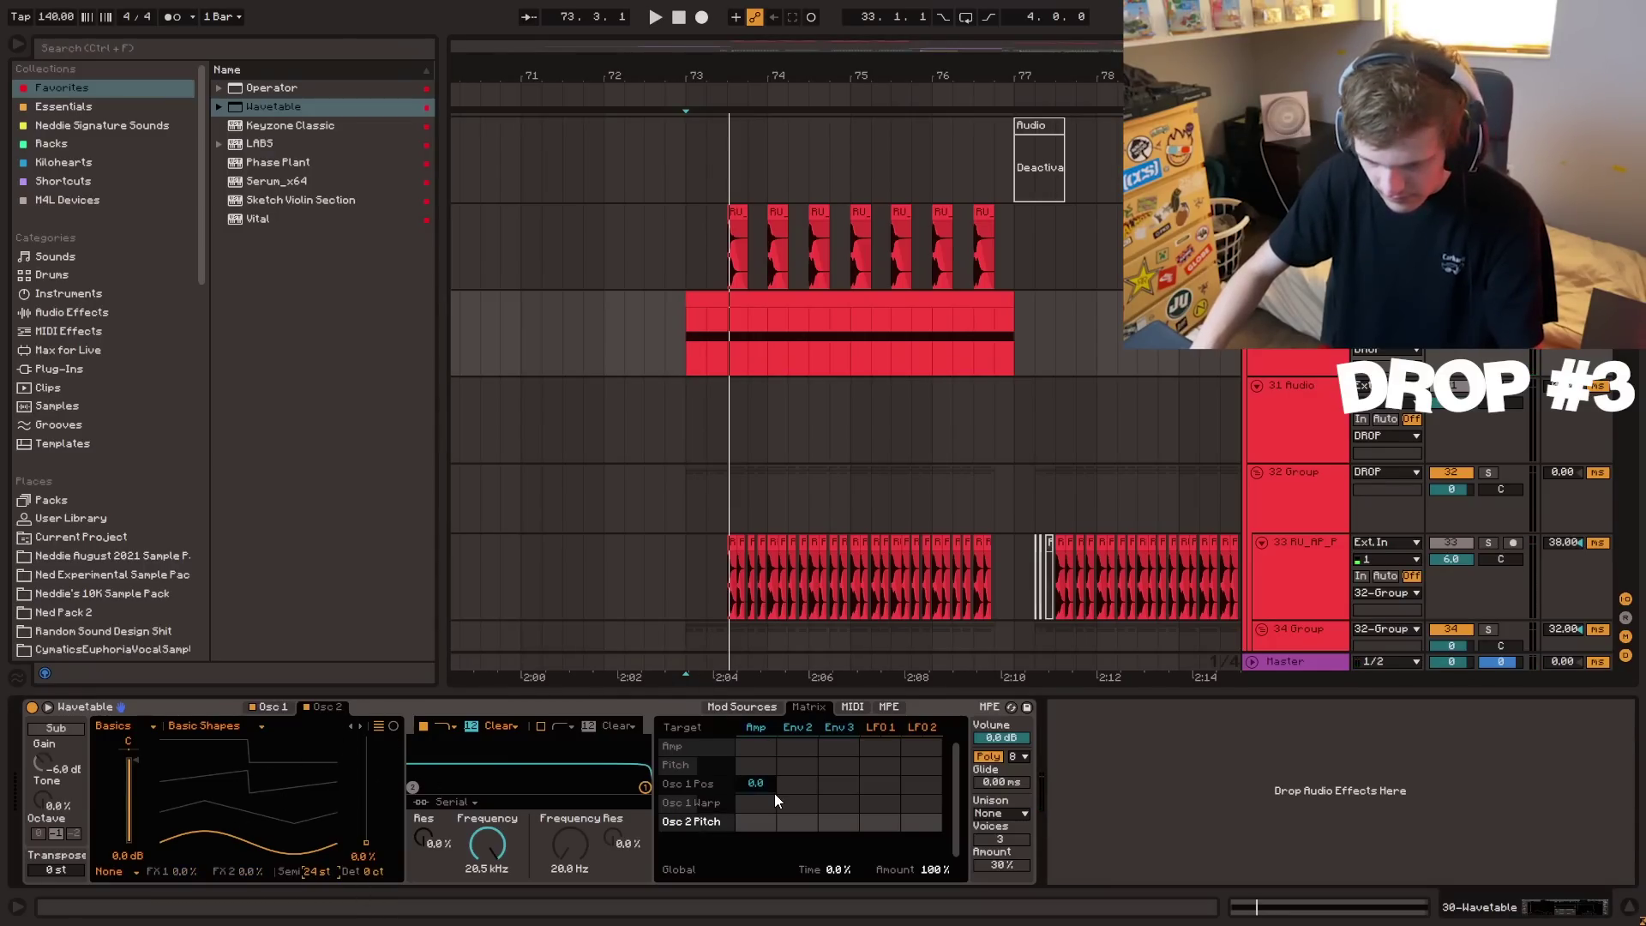
key("space")
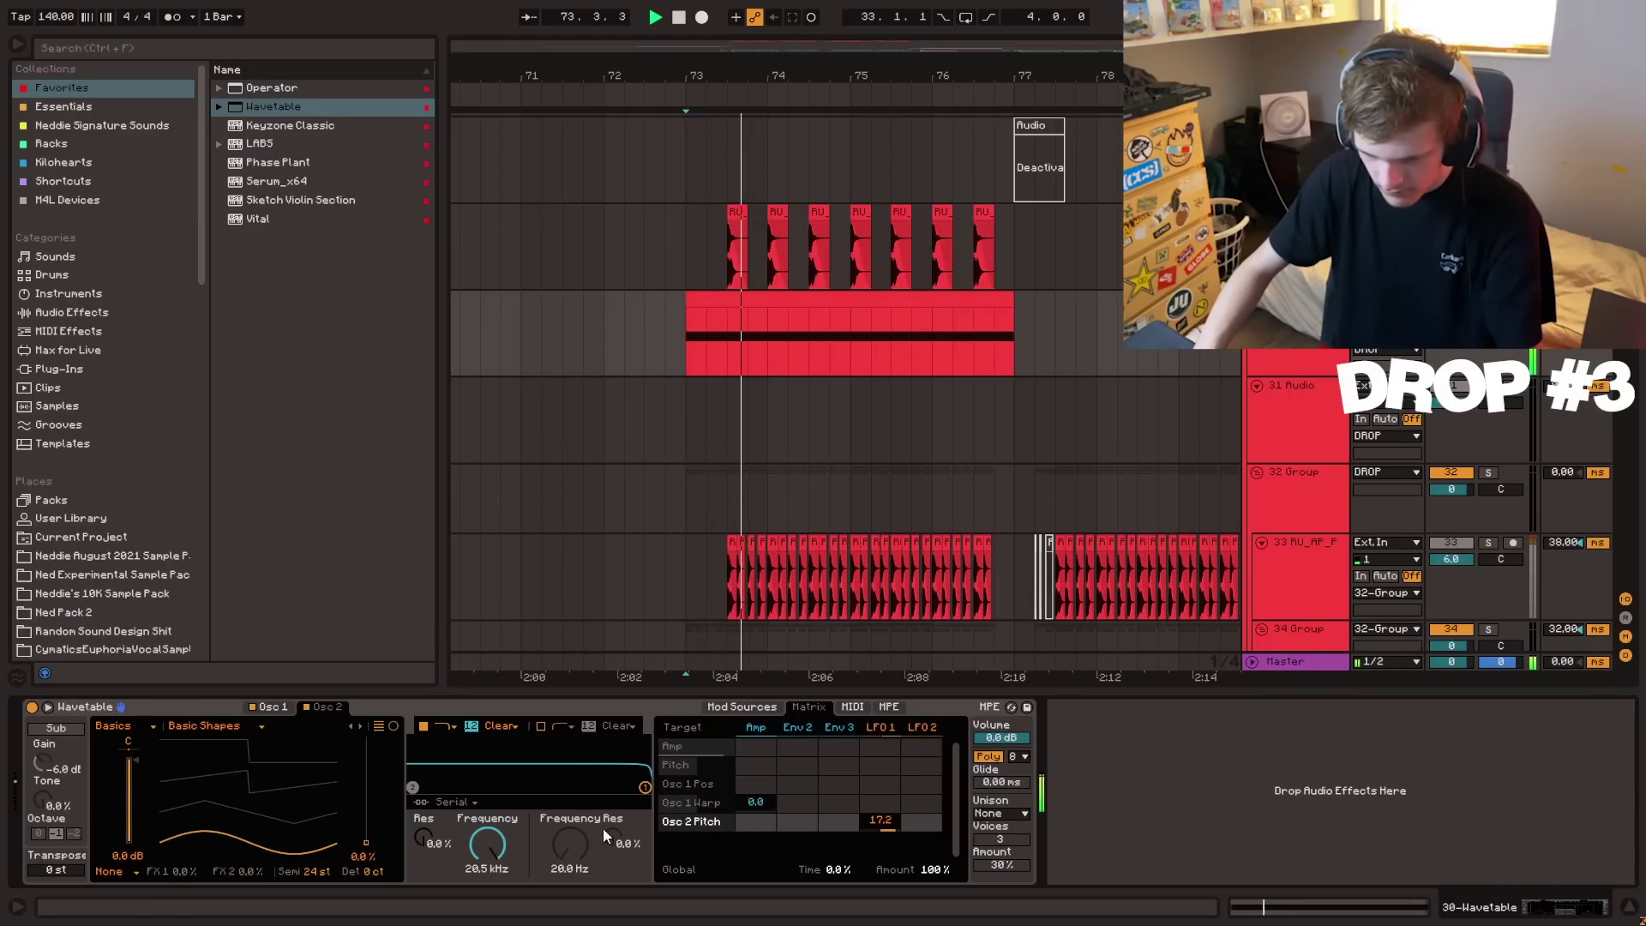
key("space")
- Adjust LFO 1's amount and replay the clip from bar 73 to check the pitch modulation
left_click(761, 708)
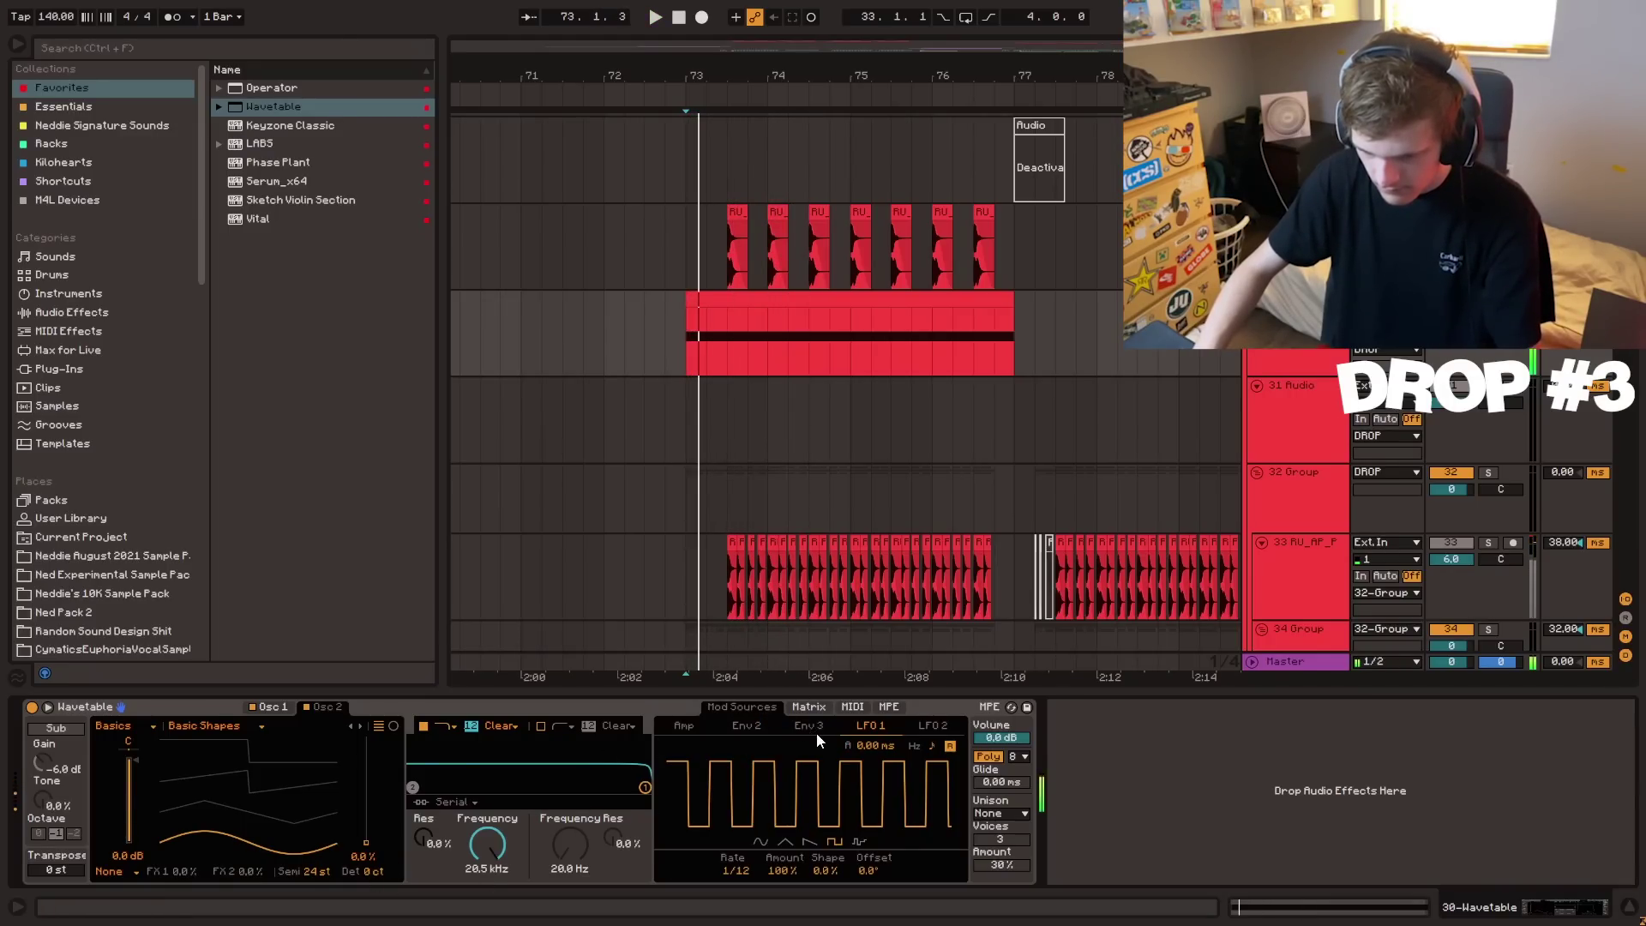
left_click_drag(793, 873, 778, 833)
key("space")
key("space")
key("space")
key("space")
left_click(805, 709)
key("space")
key("space")
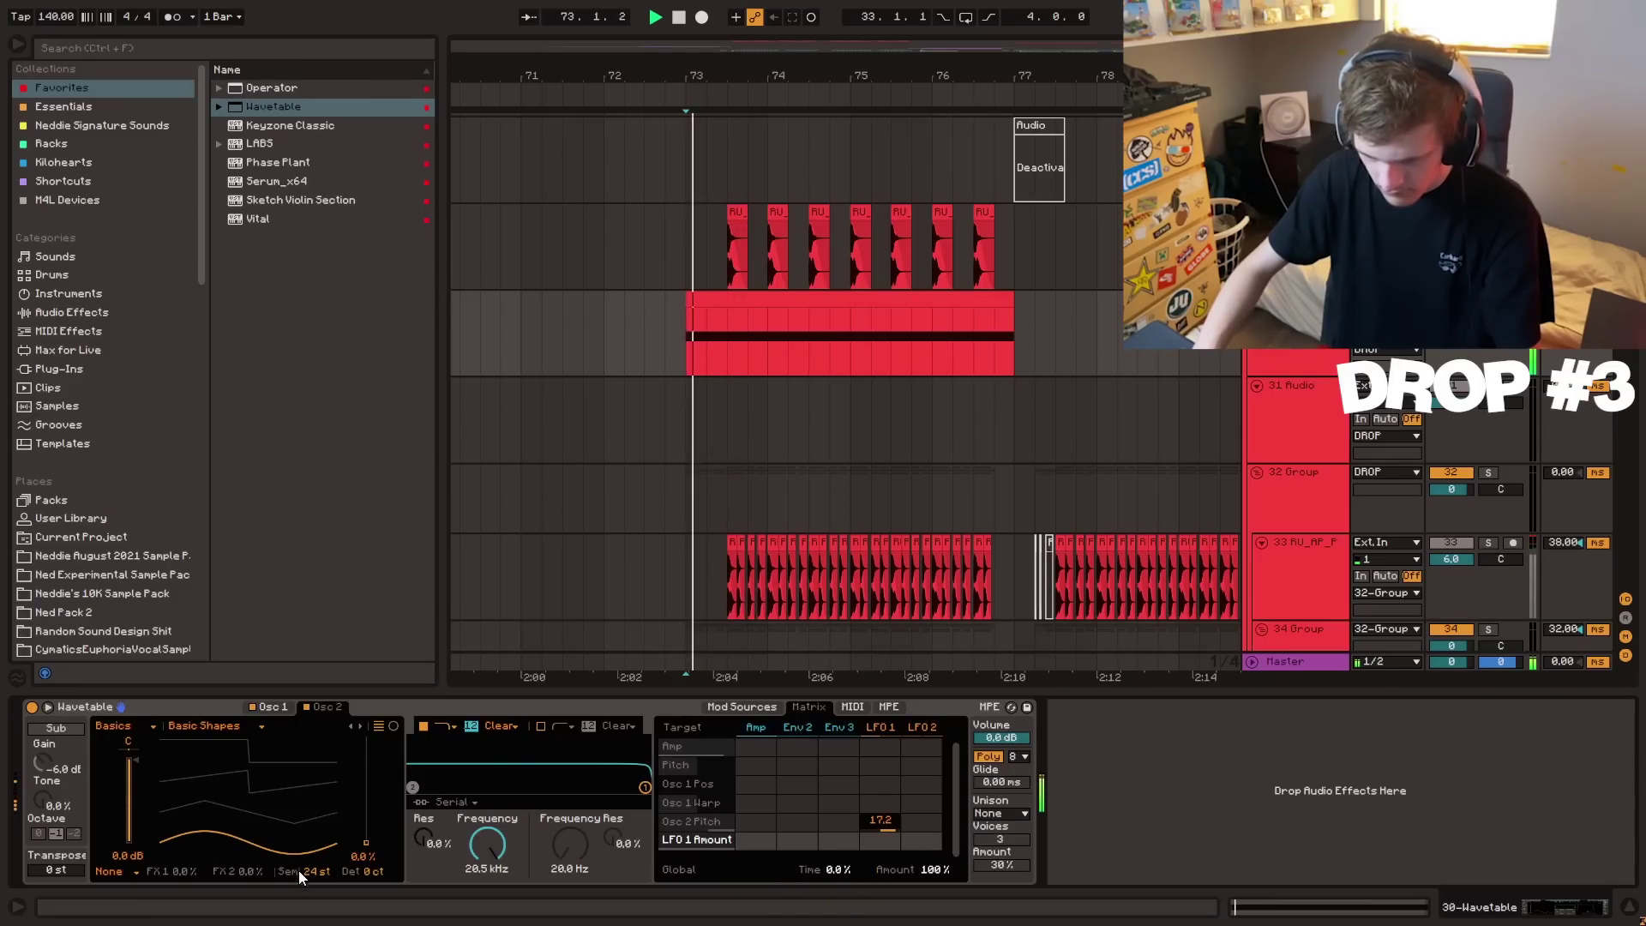
- Transpose Wavetable up to 23 semitones while listening to the clip
key("space")
left_click_drag(56, 870, 55, 819)
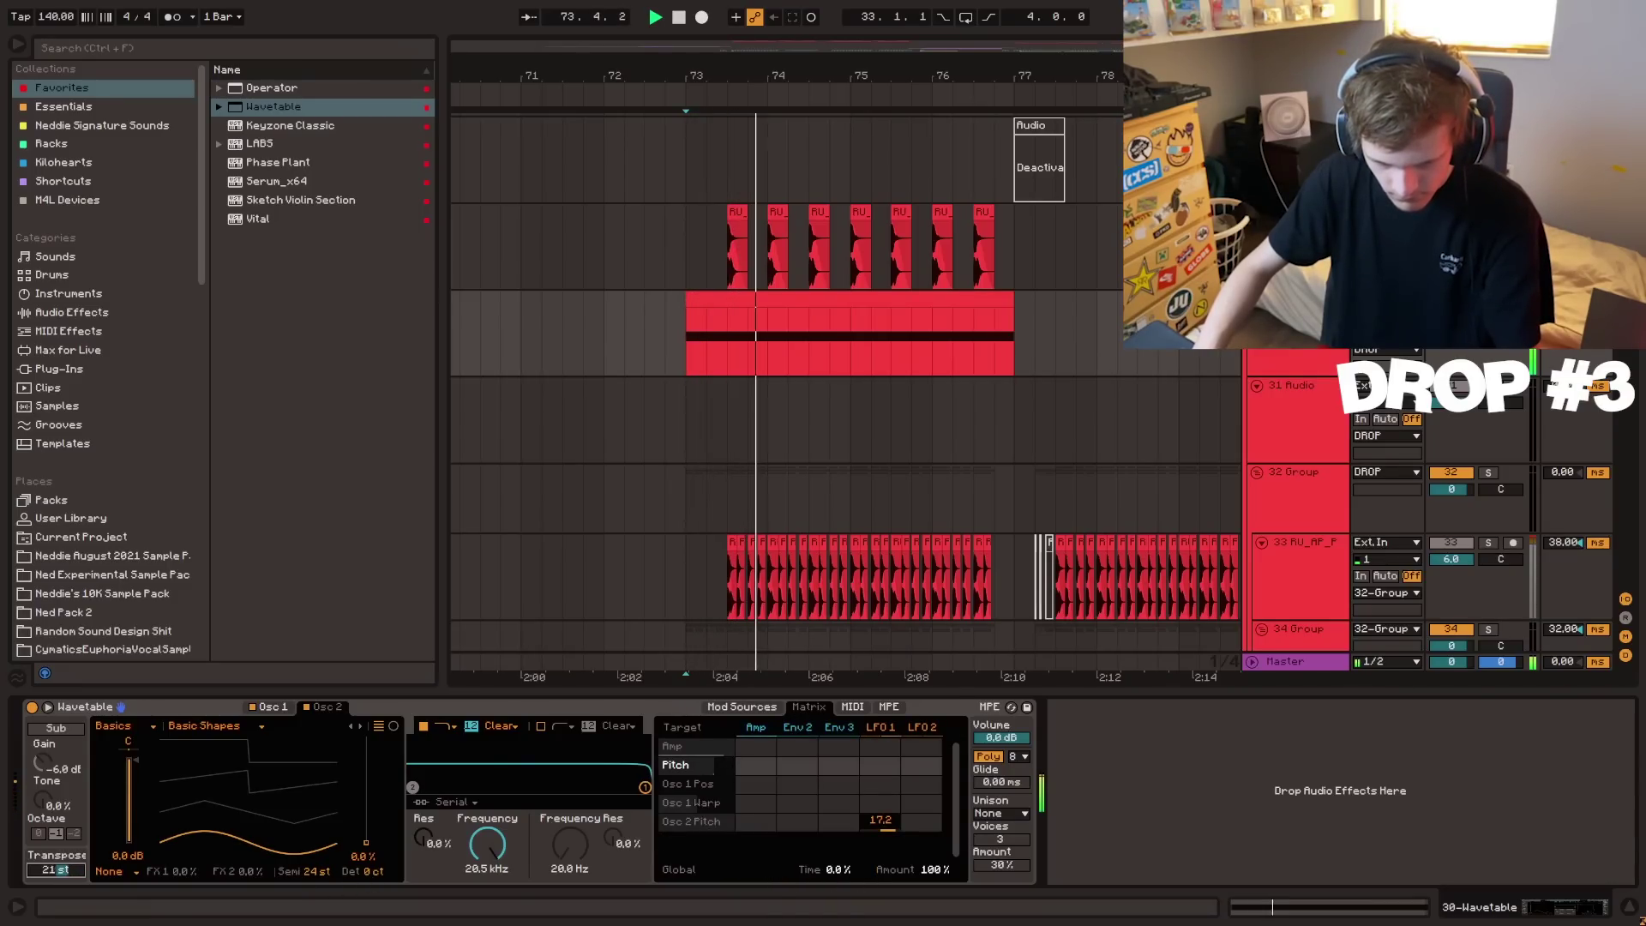
key("space")
- Add a Frequency Shifter after Wavetable and lower Wavetable's volume to -5.7 dB
left_click(114, 109)
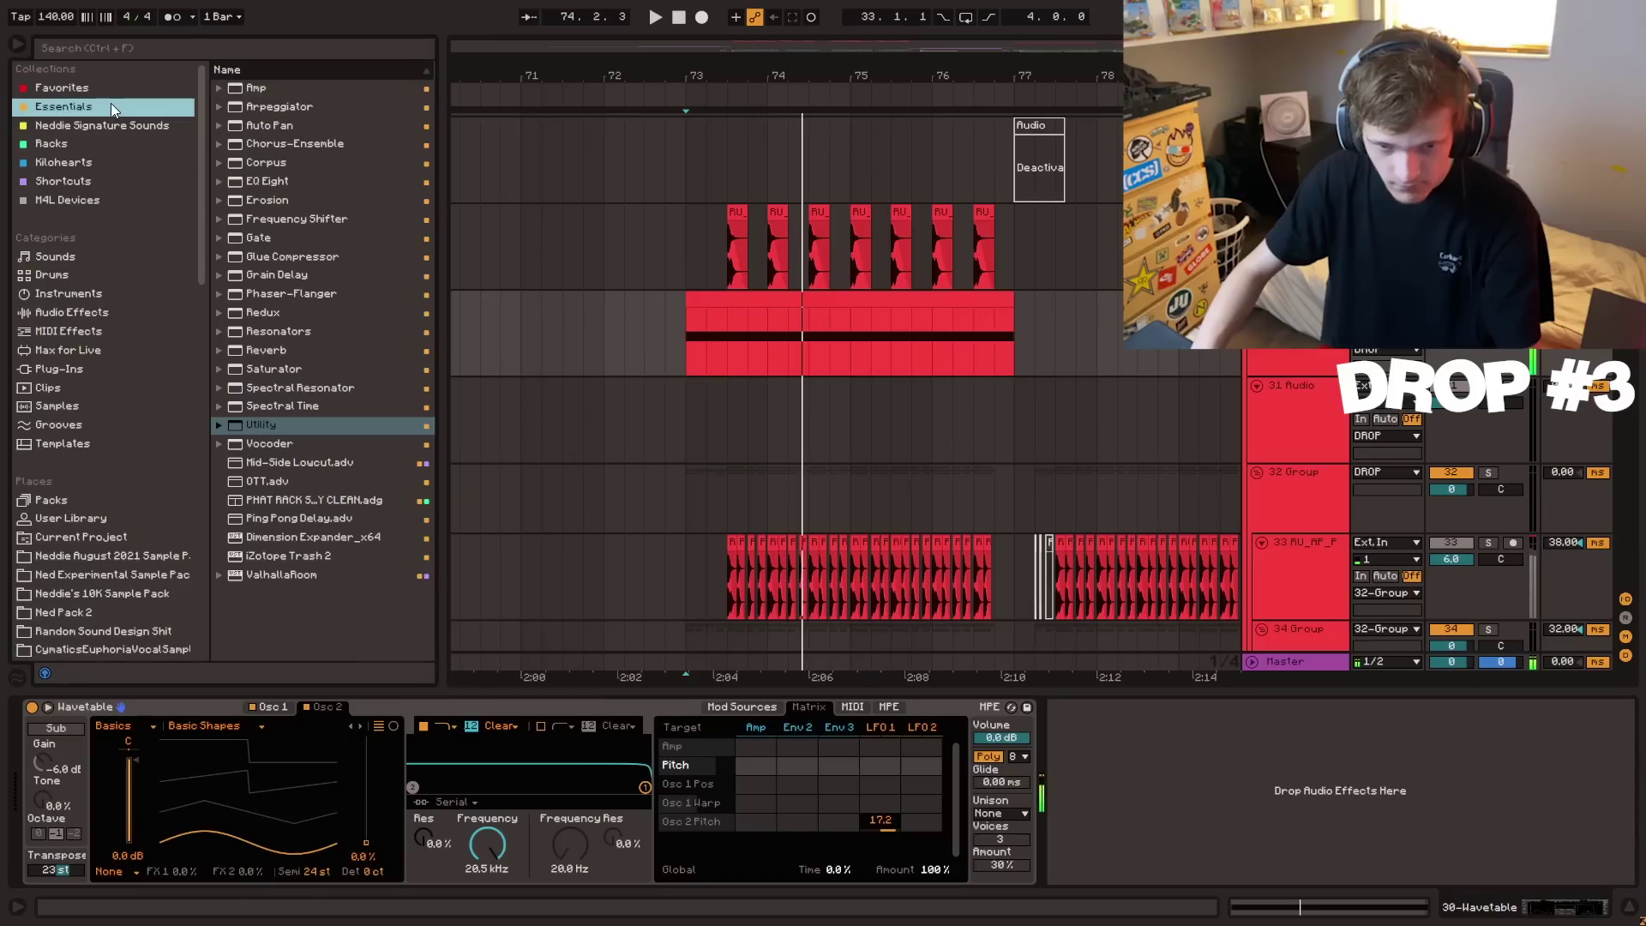
left_click(313, 221)
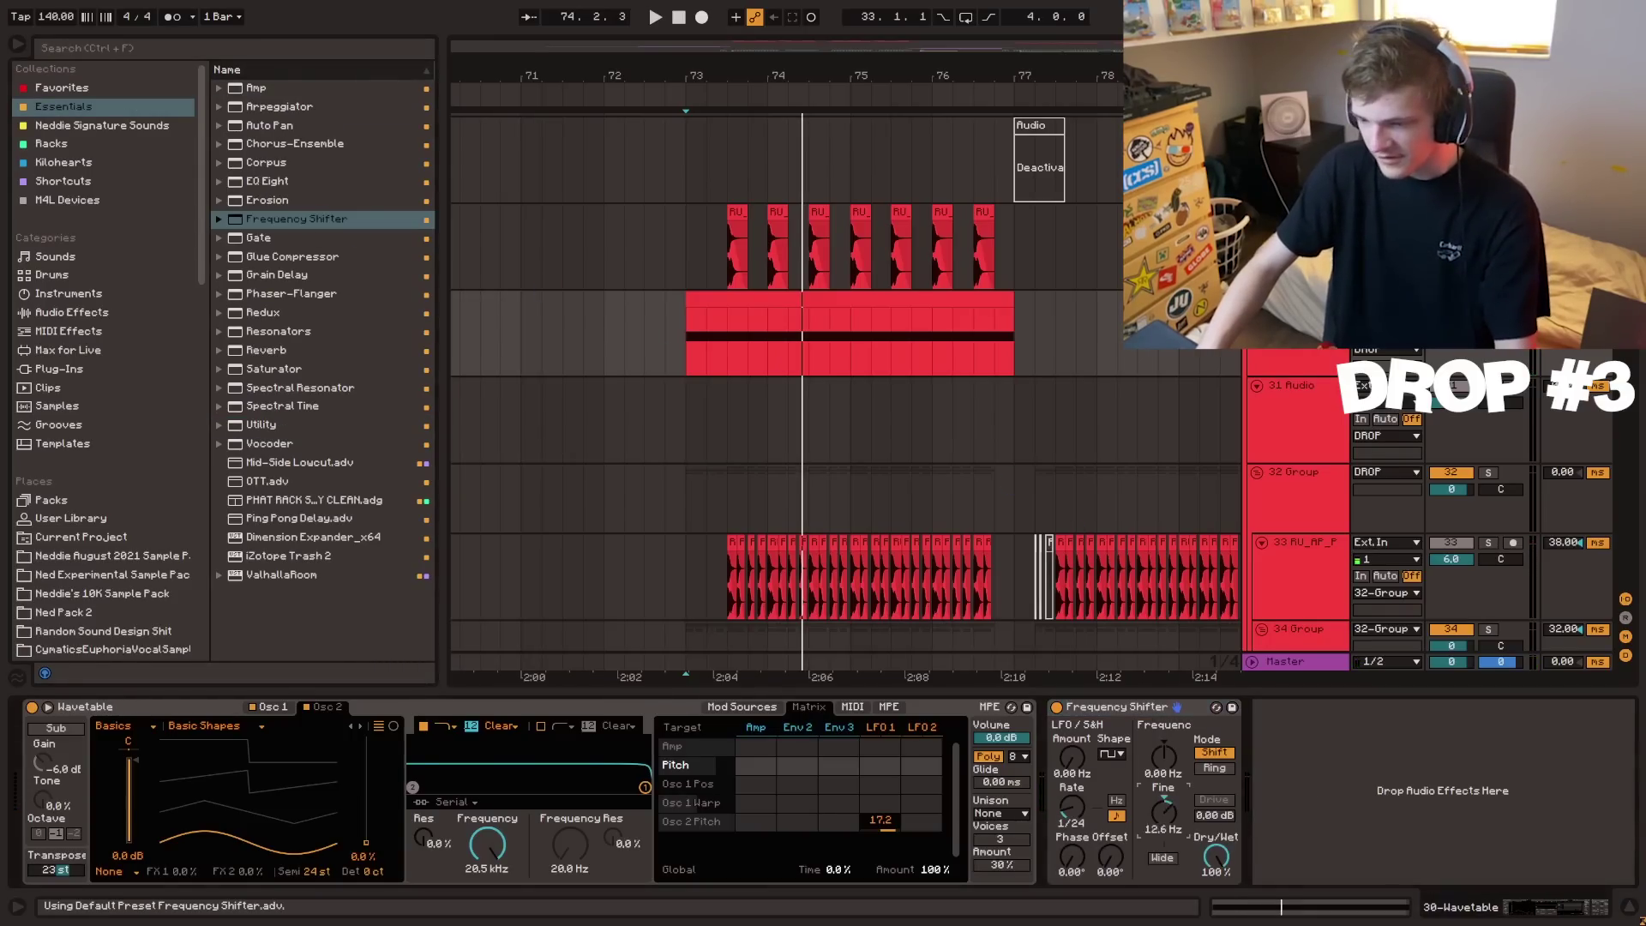
left_click_drag(1005, 746, 1005, 763)
key("space")
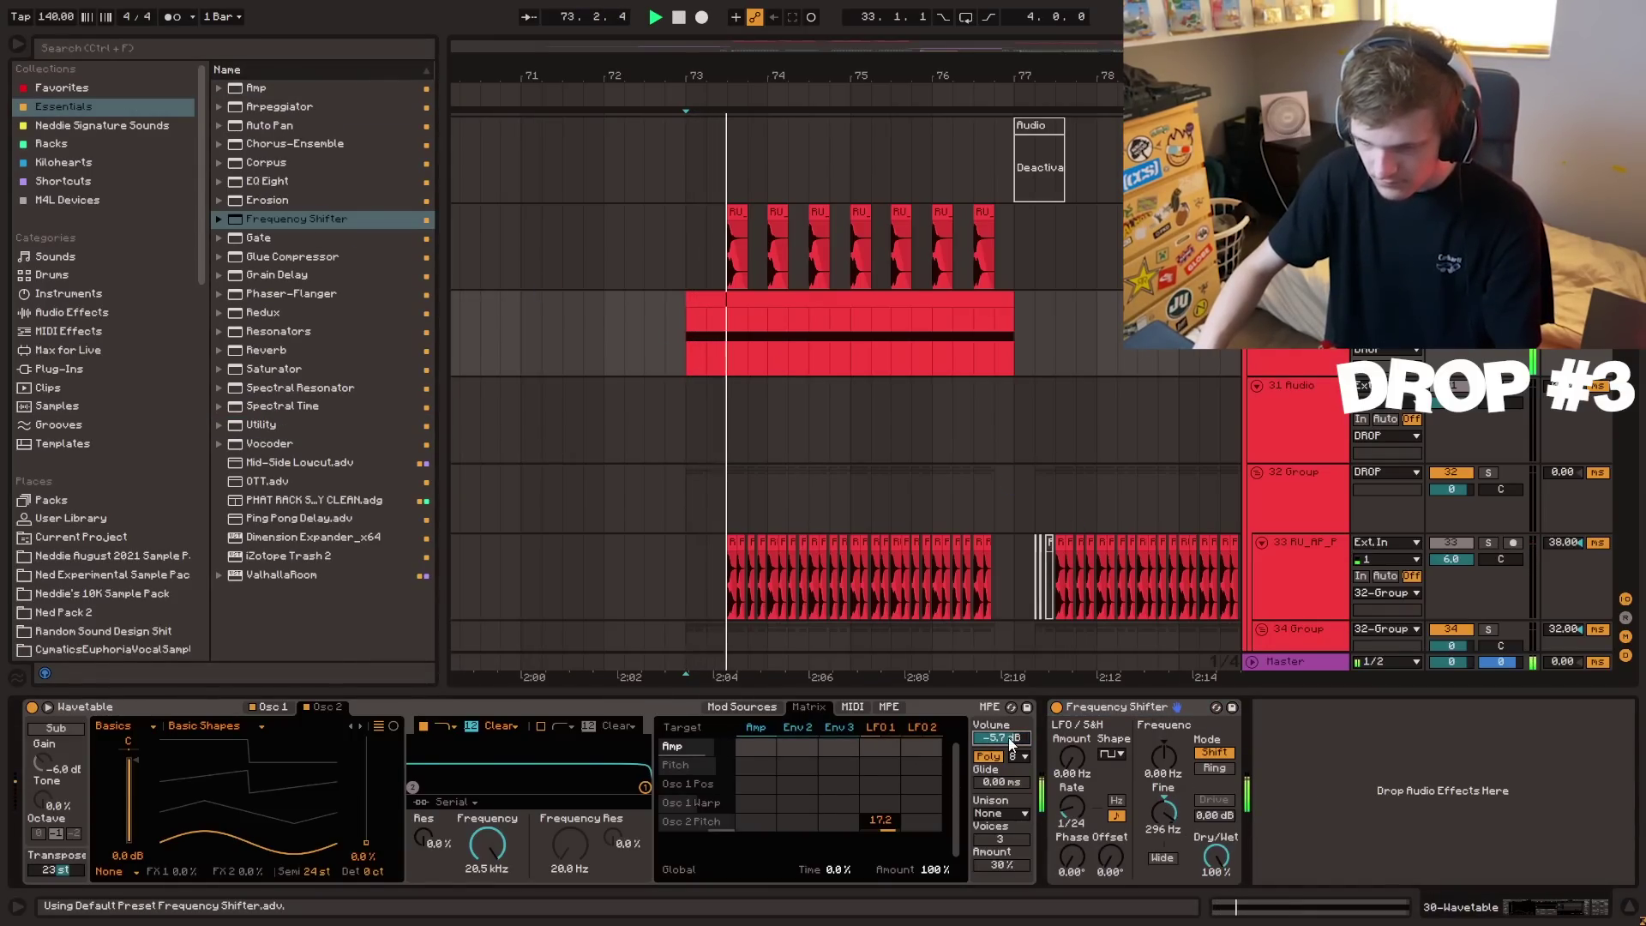
- Set the Frequency Shifter to 440 Hz with Fine at 269 Hz, and oscillator 2 to 2 semitones
left_click_drag(1163, 810, 1164, 793)
key("space")
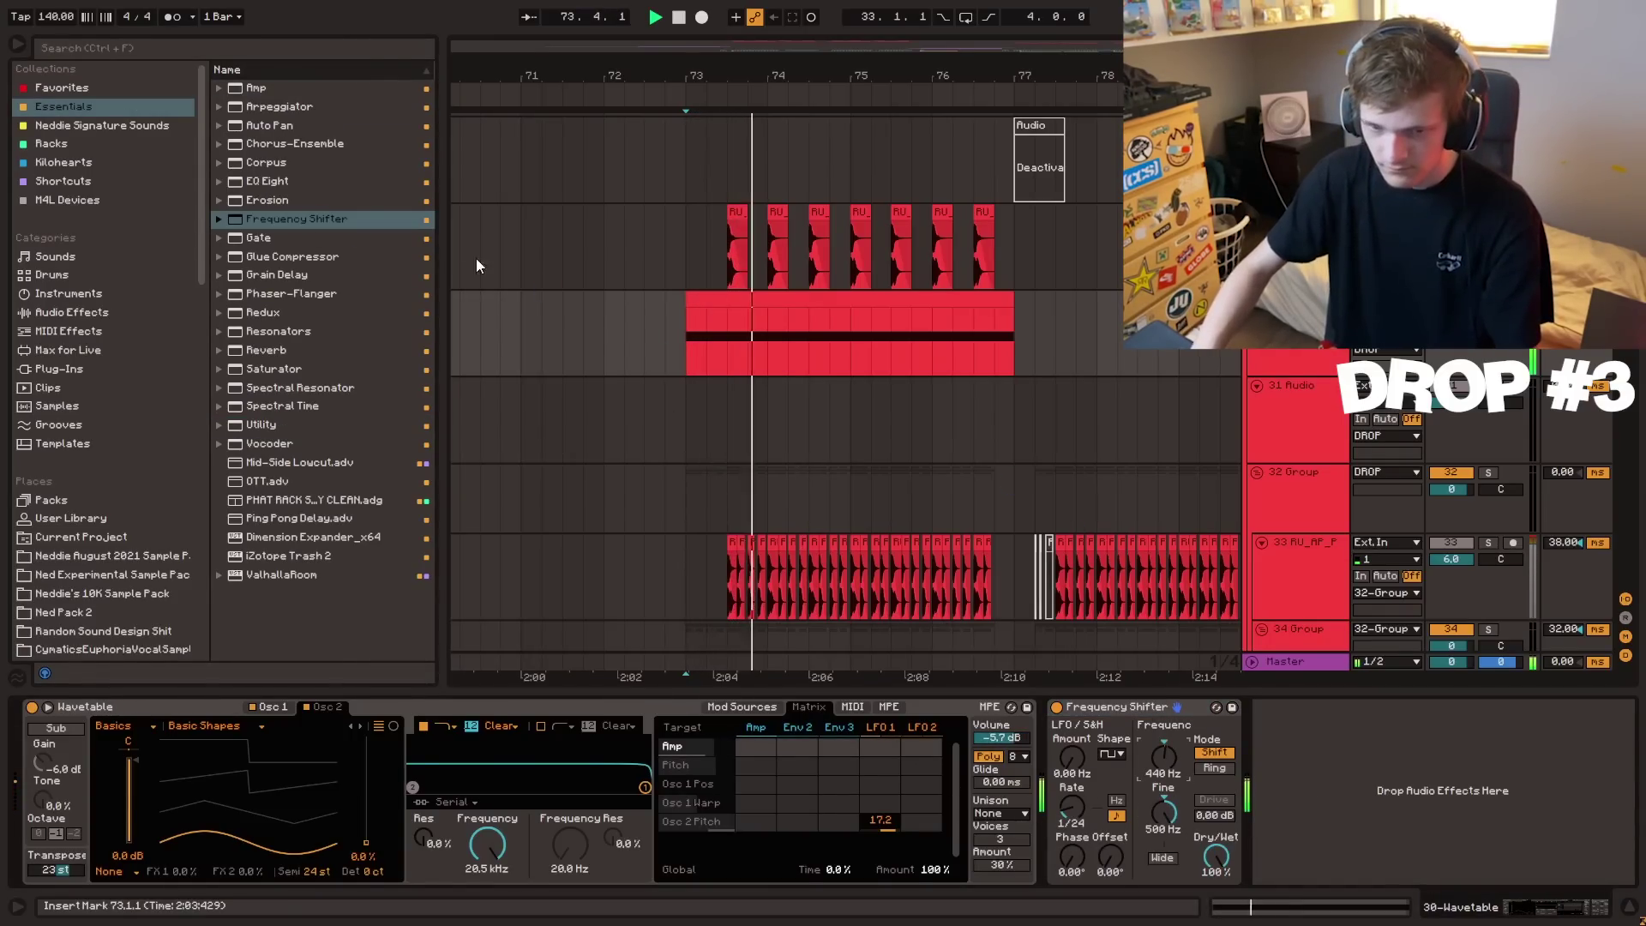
key("space")
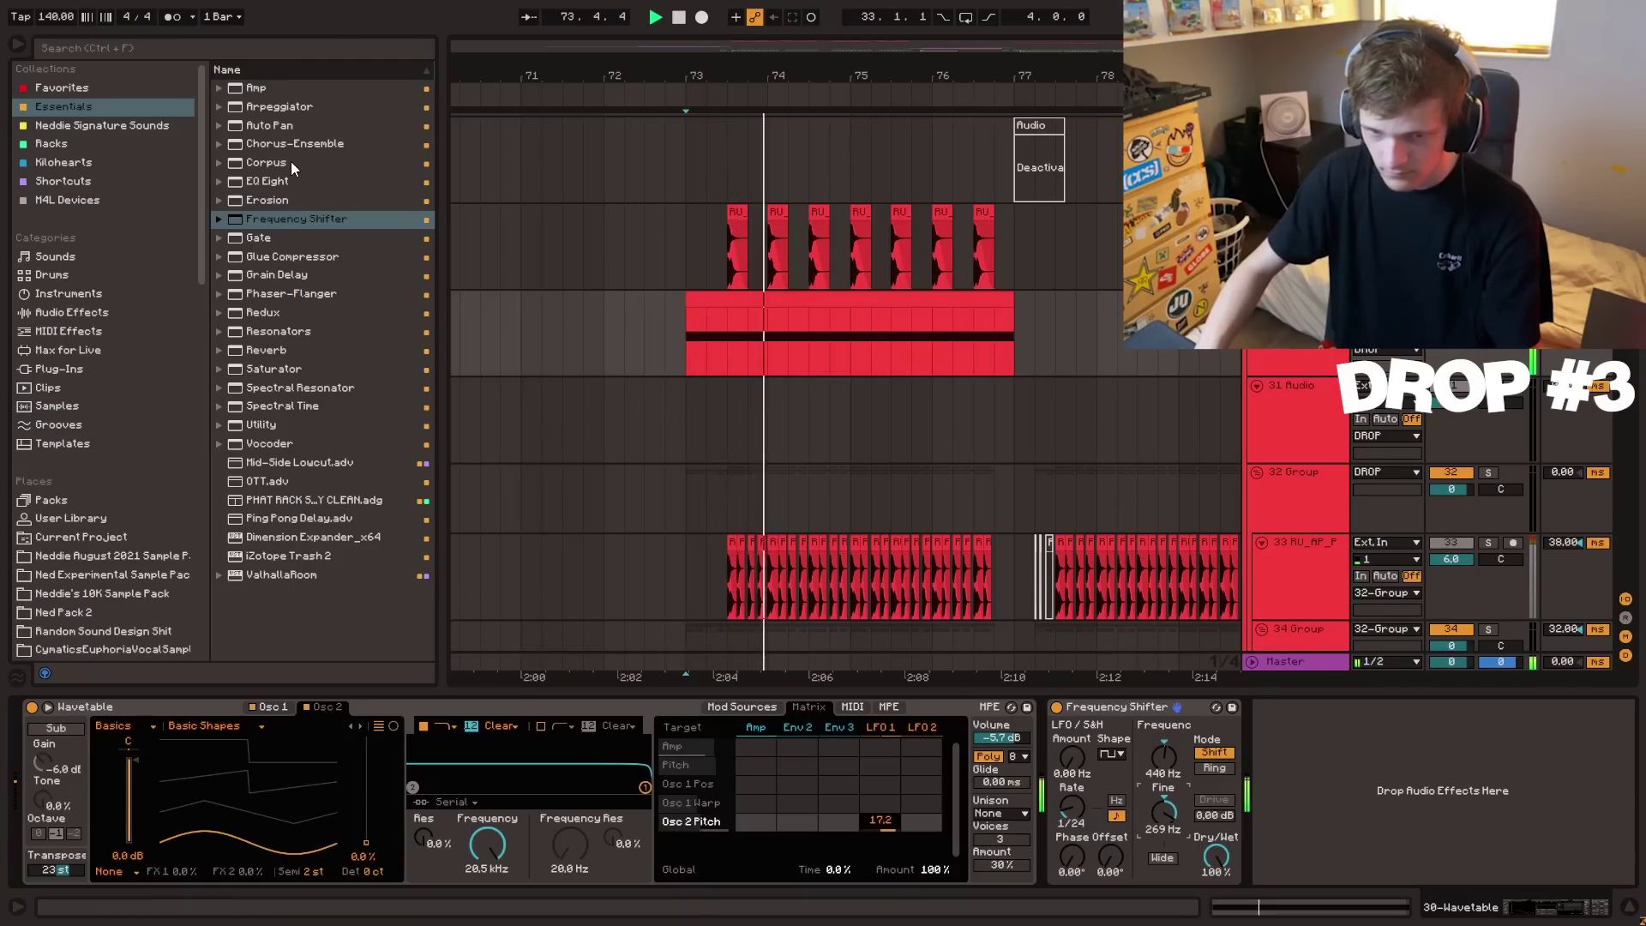
key("space")
- Add an Amp with Gain at 0.79 to the Wavetable track, preceded by Redux at 3.78 kHz and a low-cut EQ Eight
left_click_drag(257, 88, 264, 311)
double_click(265, 316)
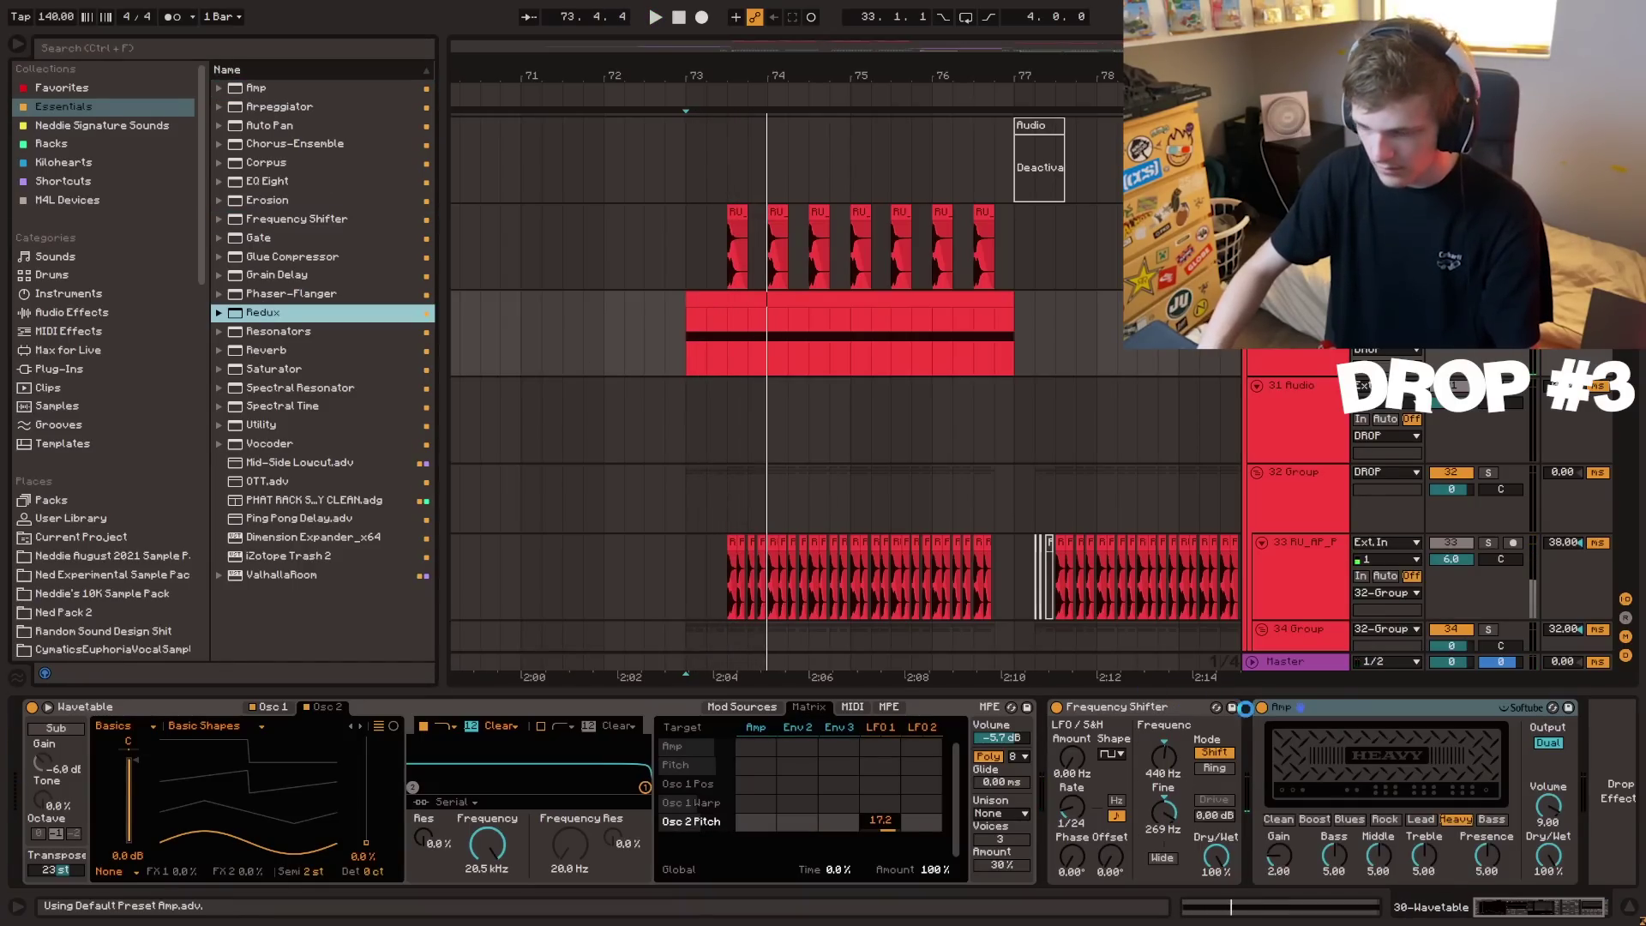
key("space")
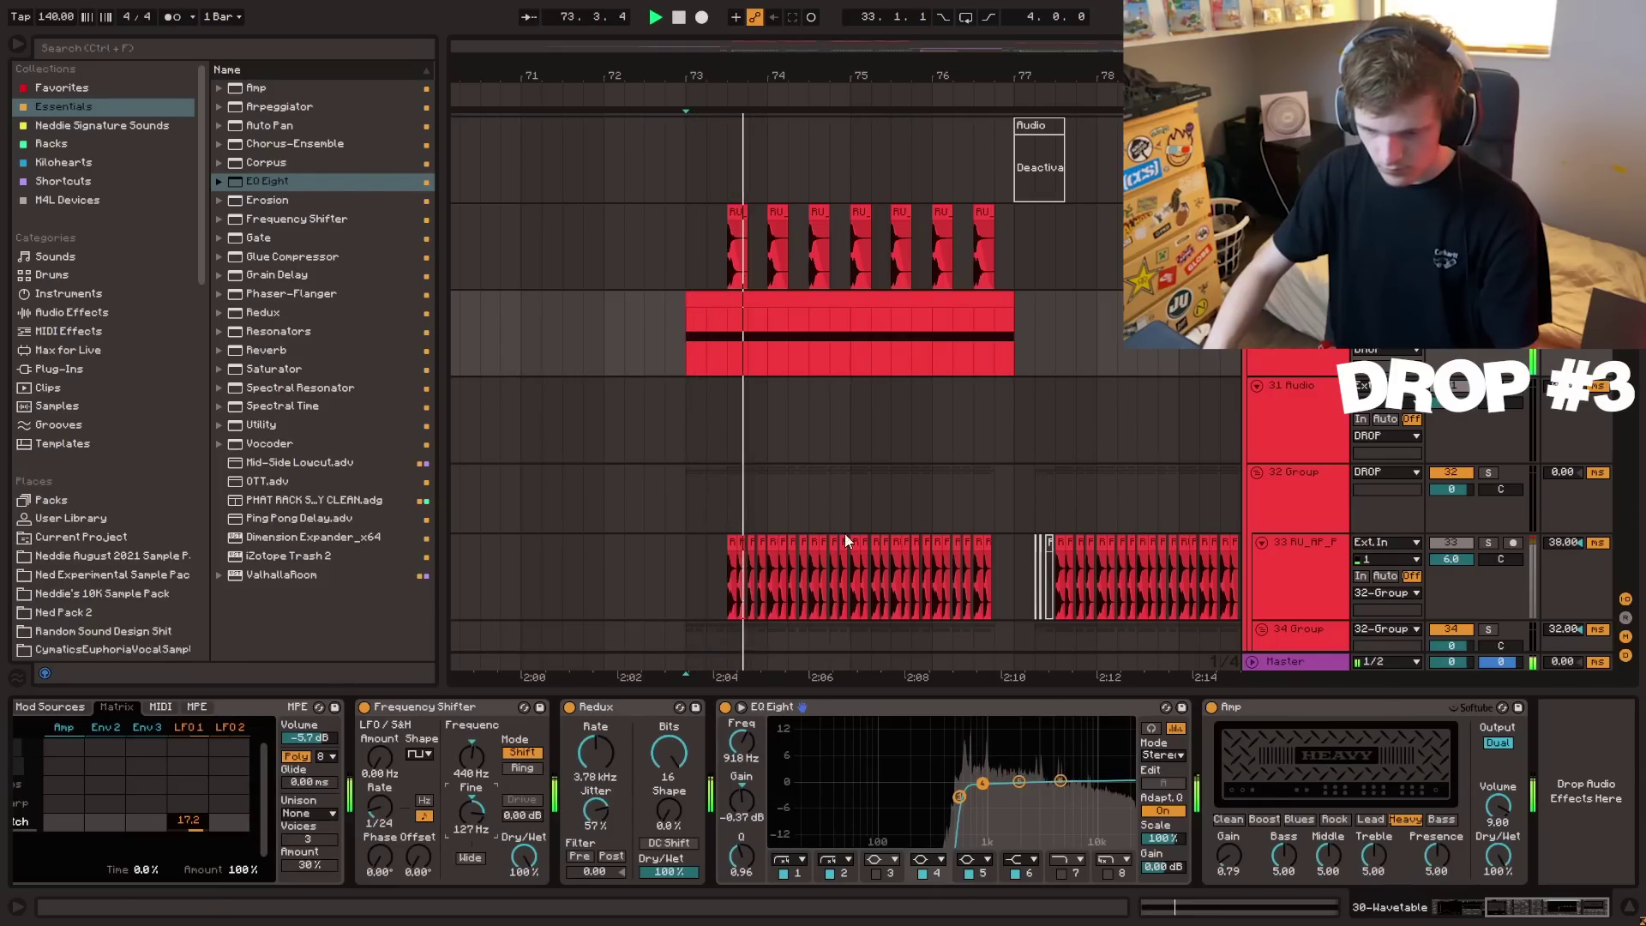
- Play the third drop through to bar 83 to check the Wavetable layer in the mix
left_click(691, 359)
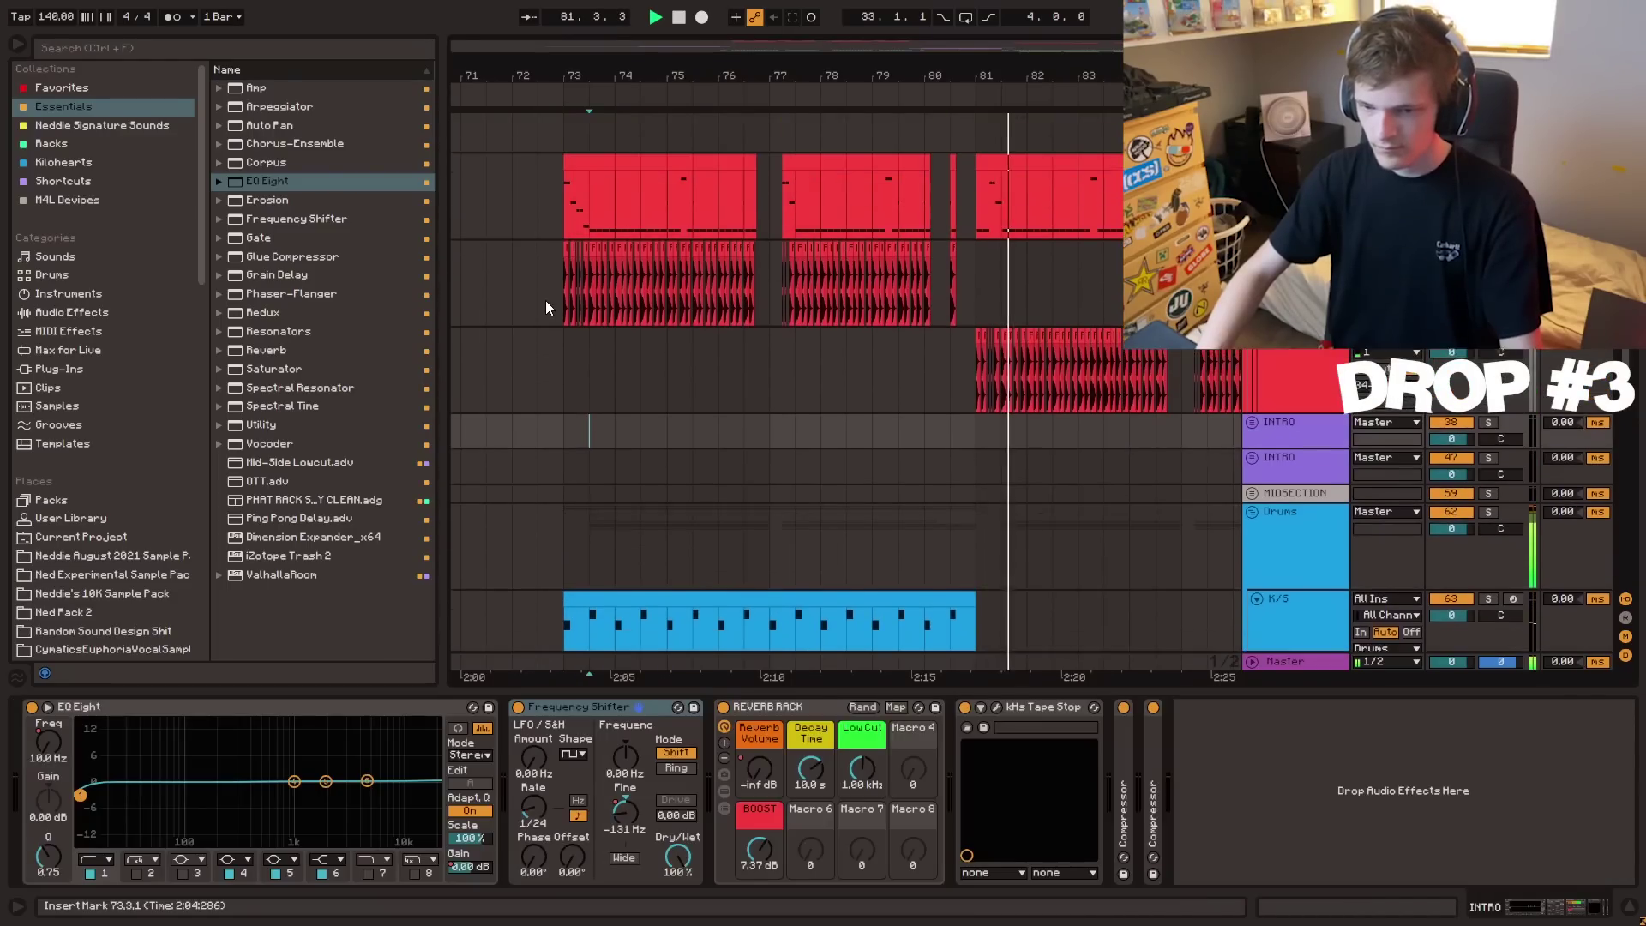
left_click(548, 309)
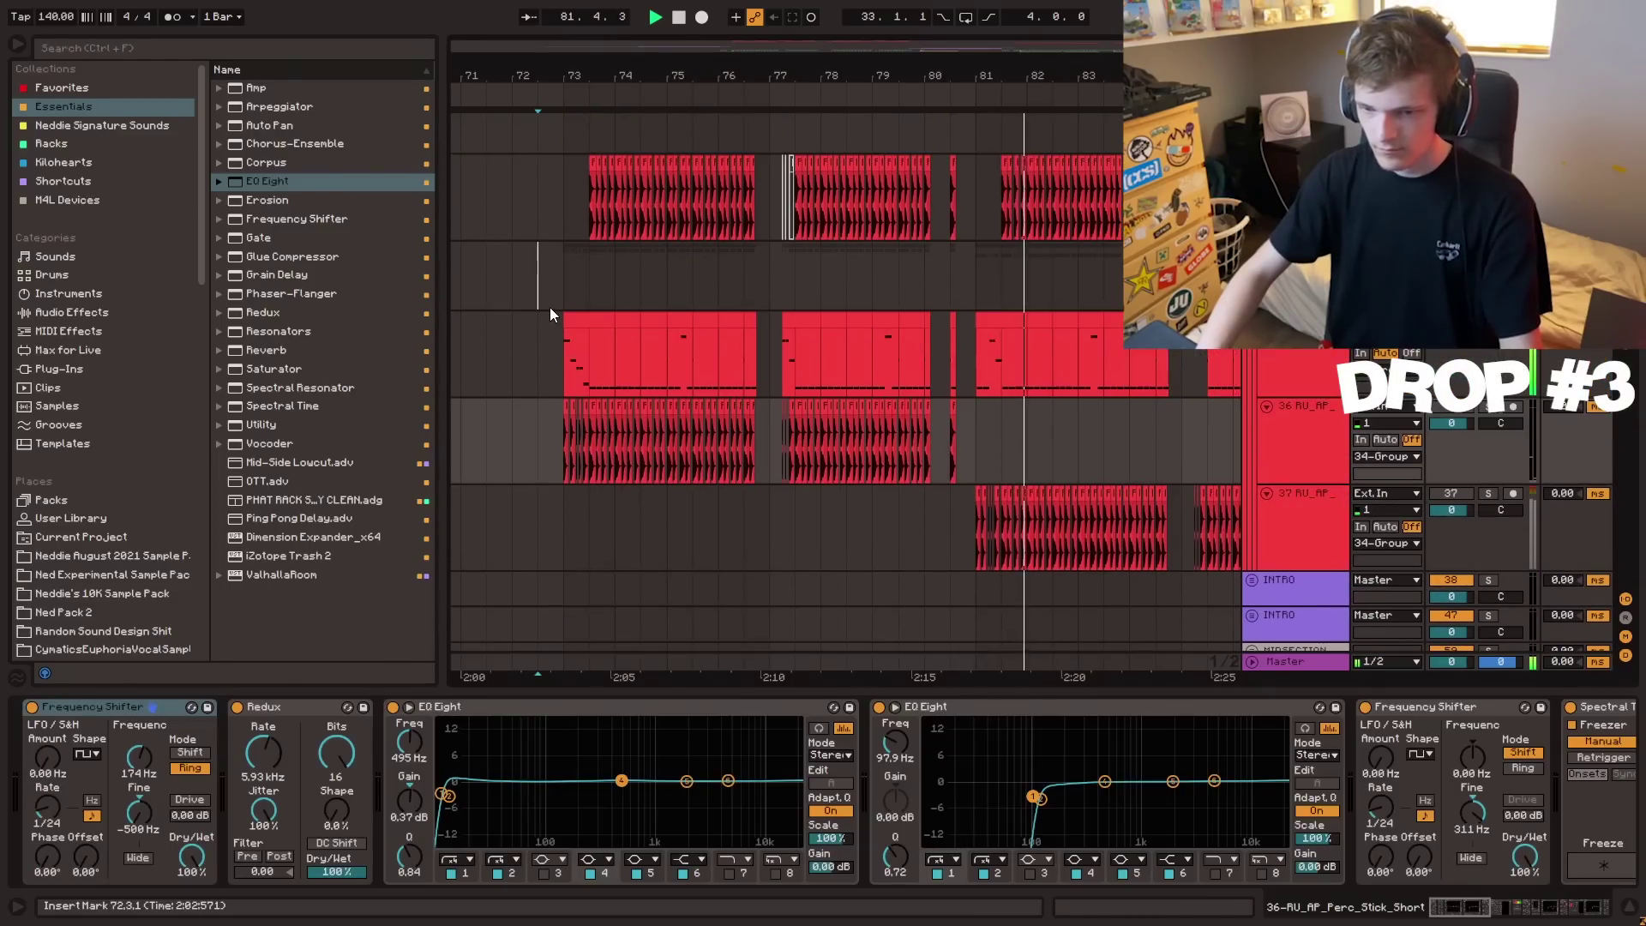
key("space")
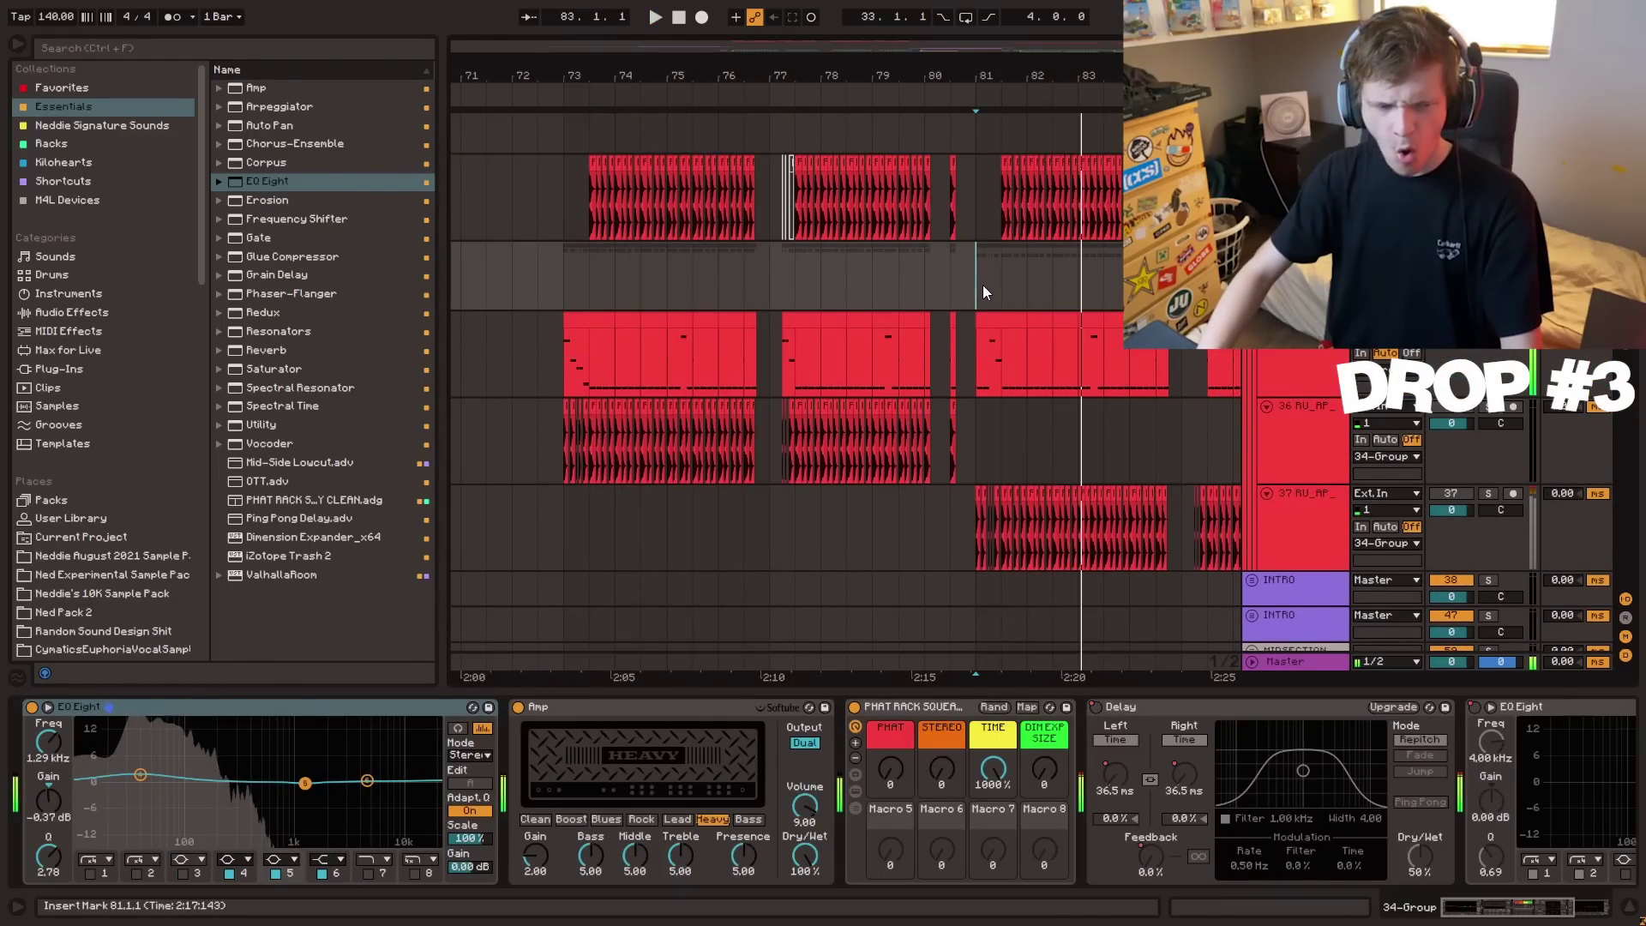
- Copy the K/S kick and snare pattern from about bar 75 to 81 and paste it at bar 83
scroll(999, 313, "down", 8)
scroll(771, 317, "up", 2)
left_click_drag(678, 341, 976, 386)
key("ctrl+c")
left_click(1072, 317)
key("ctrl+v")
- Play the extended drop around bars 82 to 83 and check its drums and perc layers
left_click(1060, 312)
key("space")
scroll(1086, 321, "down", 3)
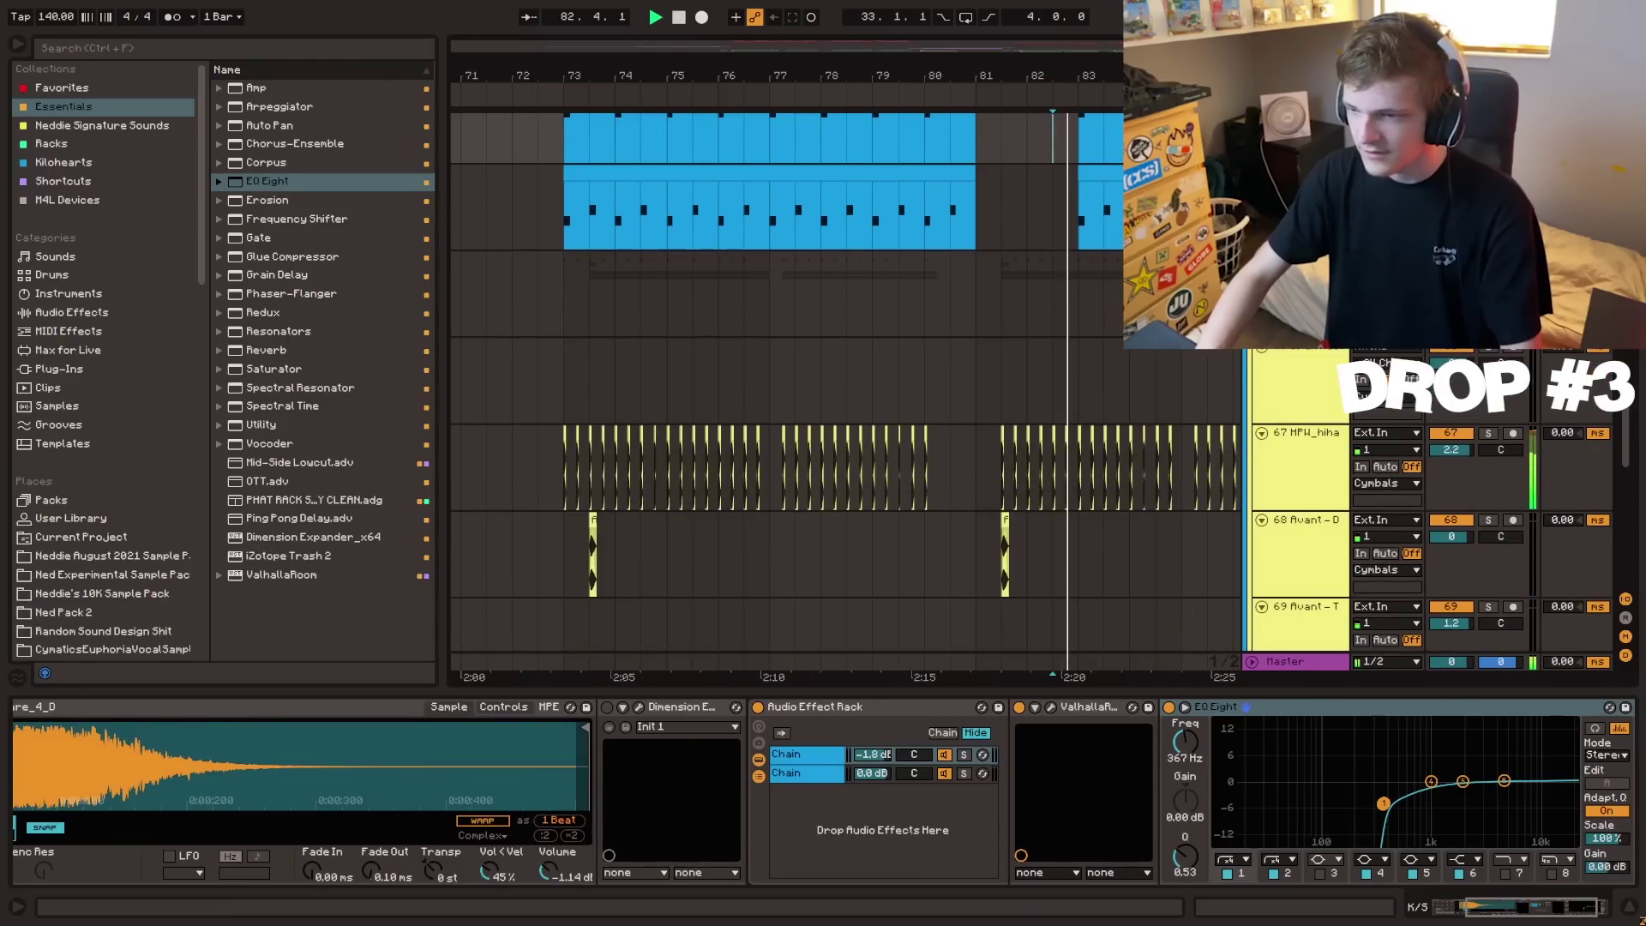
left_click_drag(1064, 75, 922, 79)
scroll(882, 311, "up", 8)
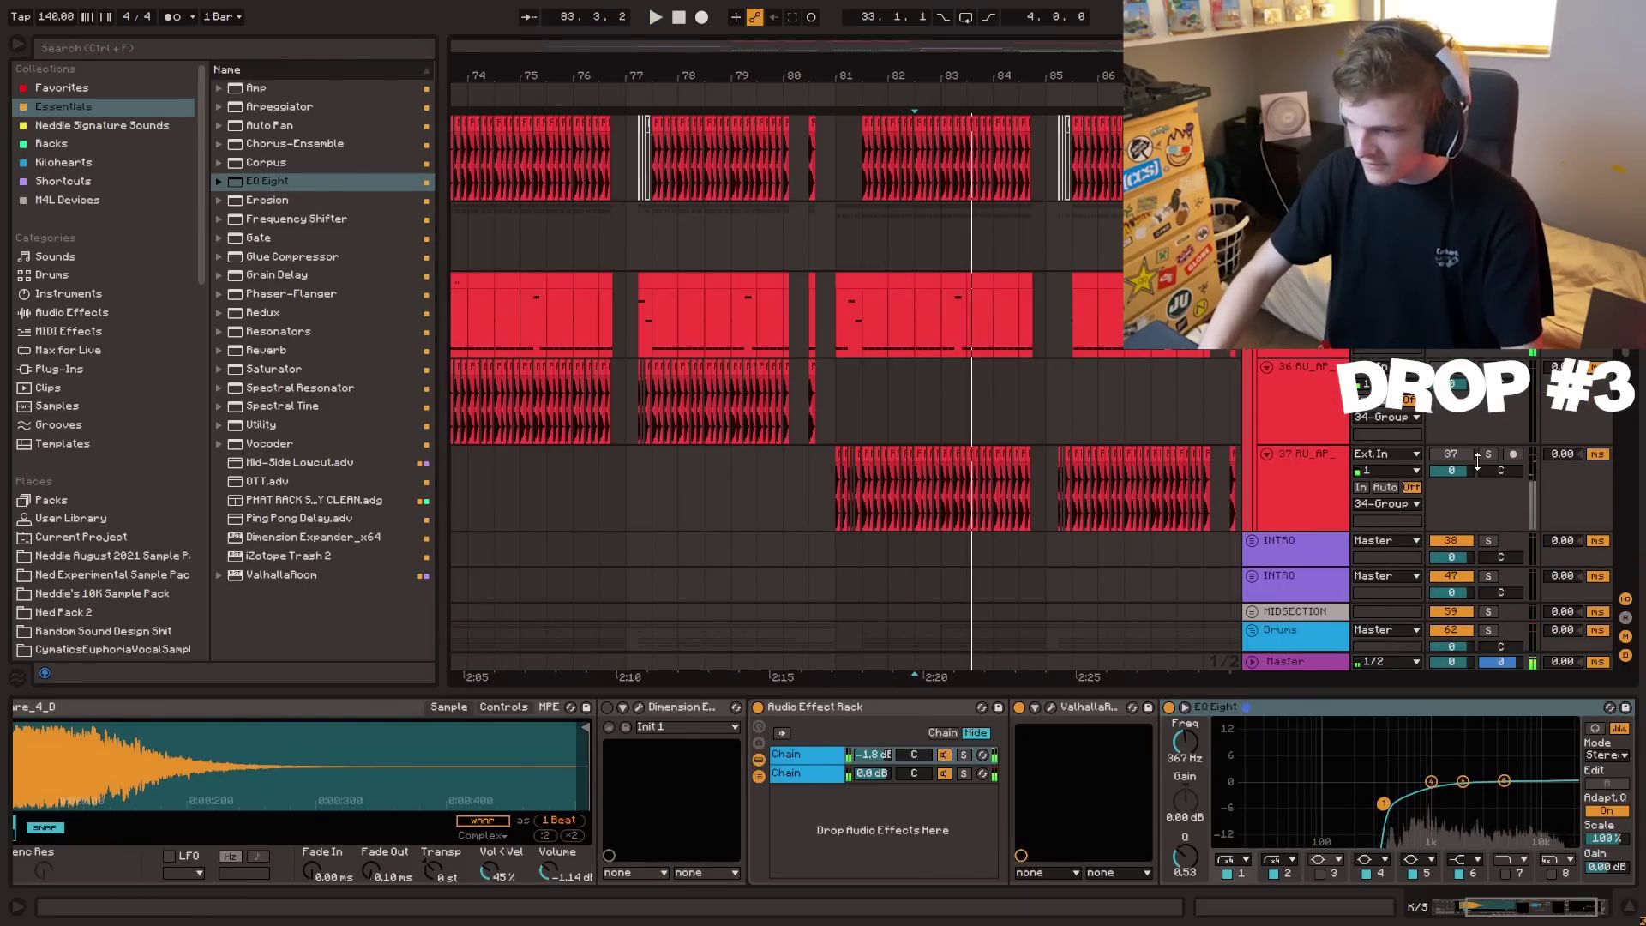
scroll(929, 337, "up", 3)
key("space")
left_click(861, 352)
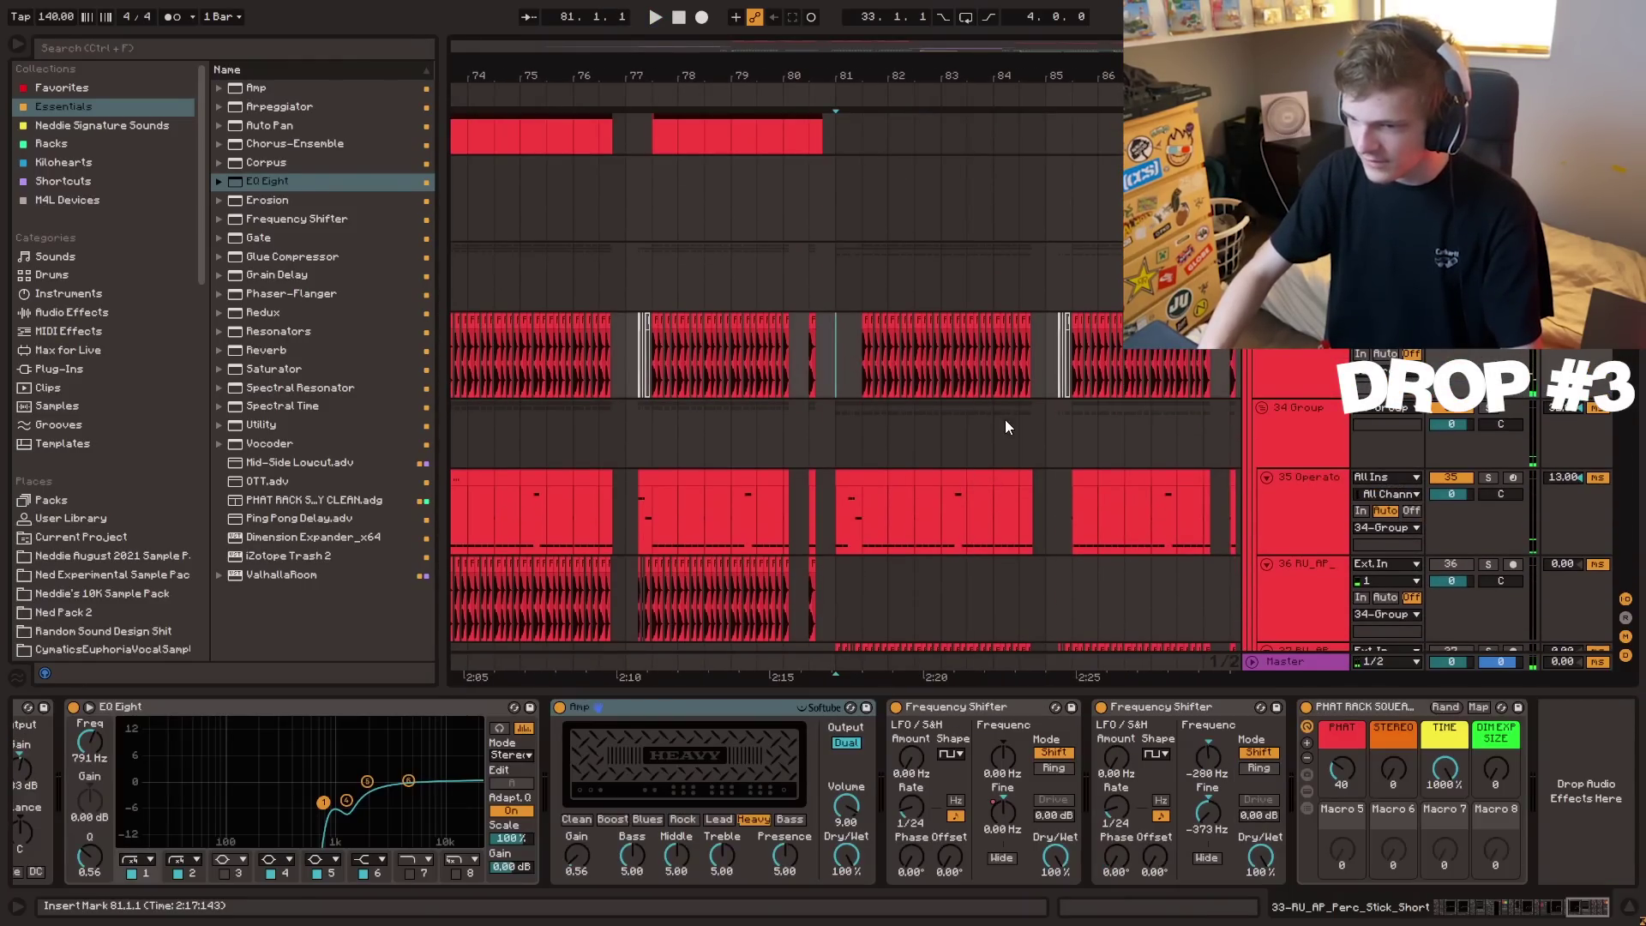
- Add kHs Tape Stop to the 32 Group and set its Stop Time to about 463 ms while playing from bar 82
left_click(268, 190)
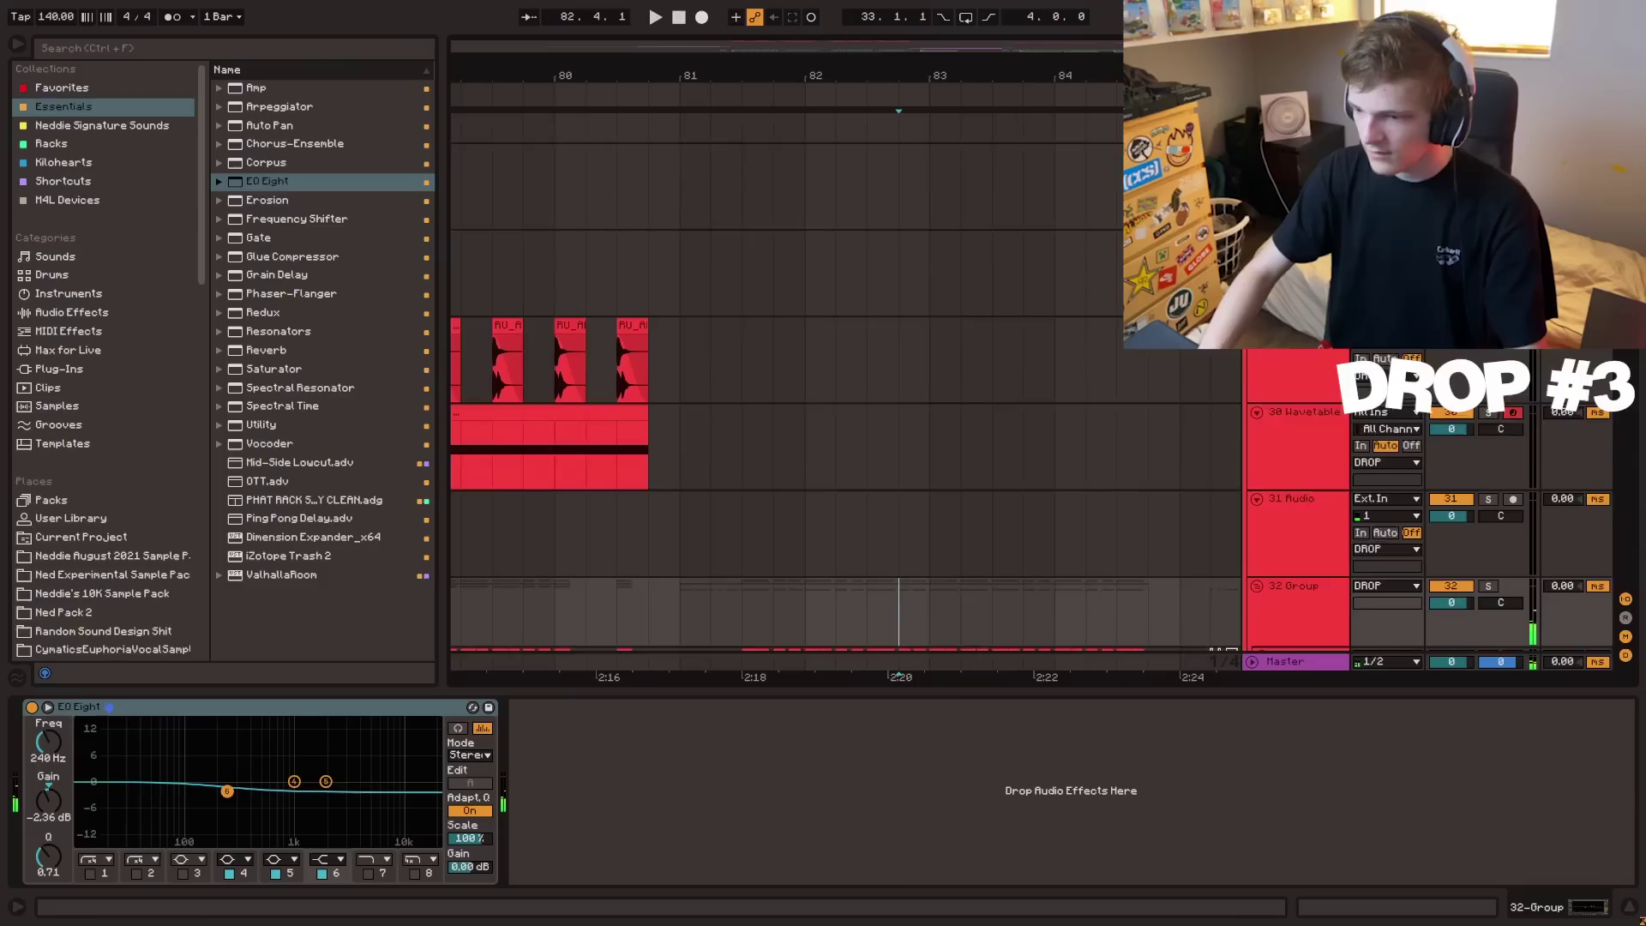
scroll(1278, 440, "down", 3)
left_click(1301, 390)
left_click(907, 363)
scroll(960, 288, "up", 6)
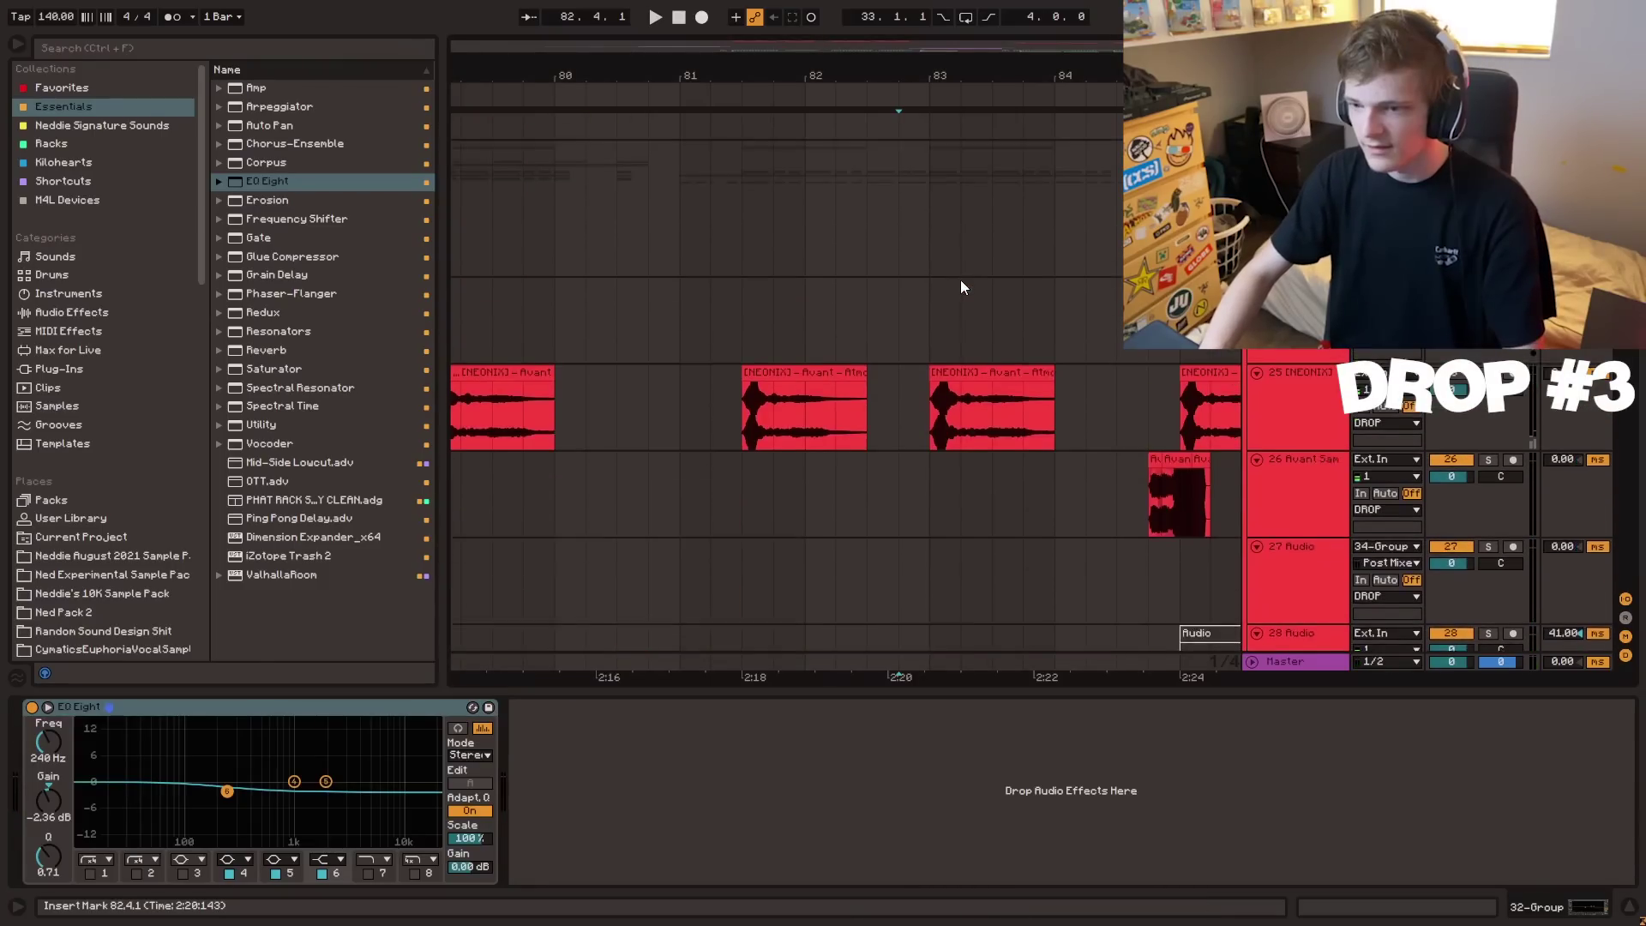
scroll(961, 288, "up", 5)
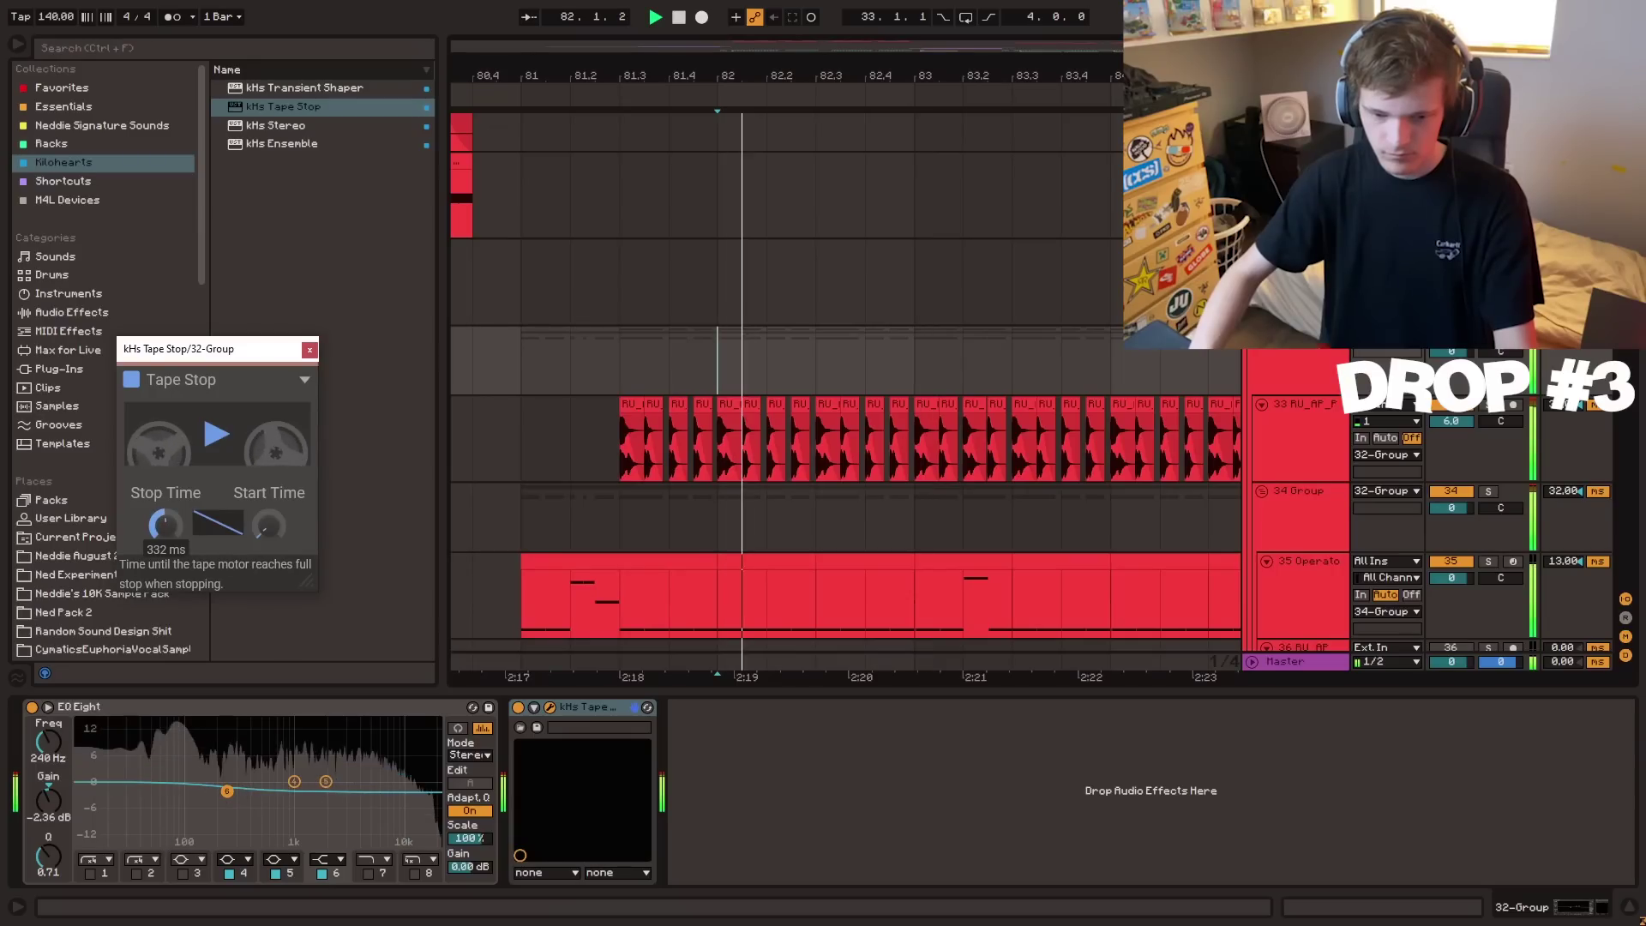
left_click_drag(162, 530, 162, 517)
key("space")
key("space")
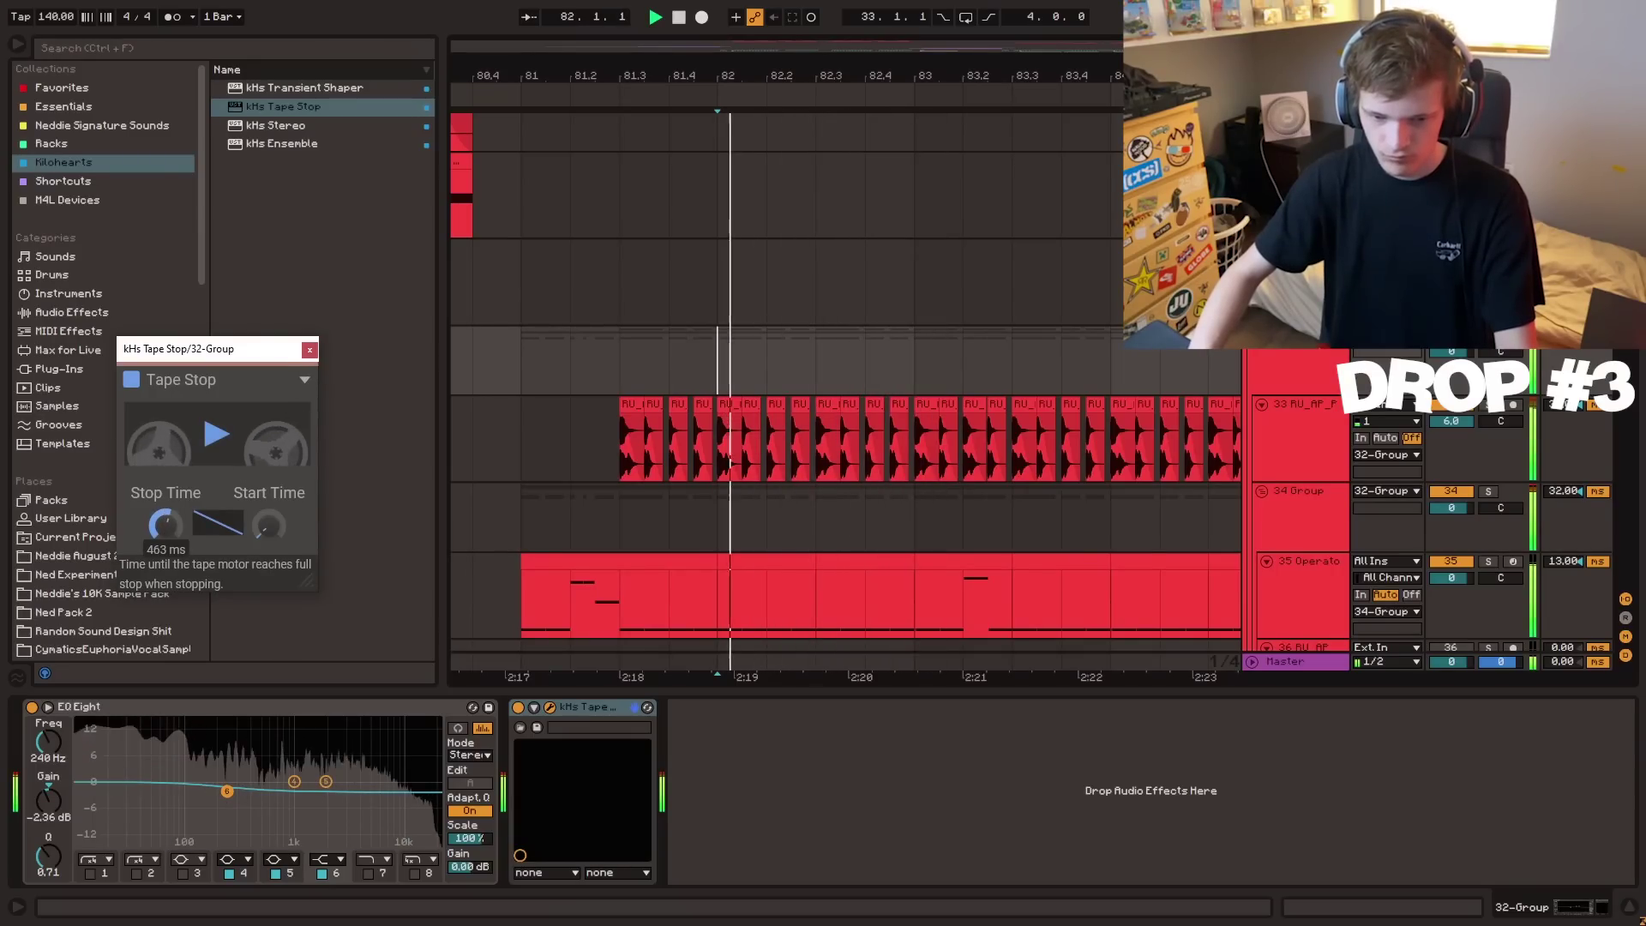
left_click(310, 348)
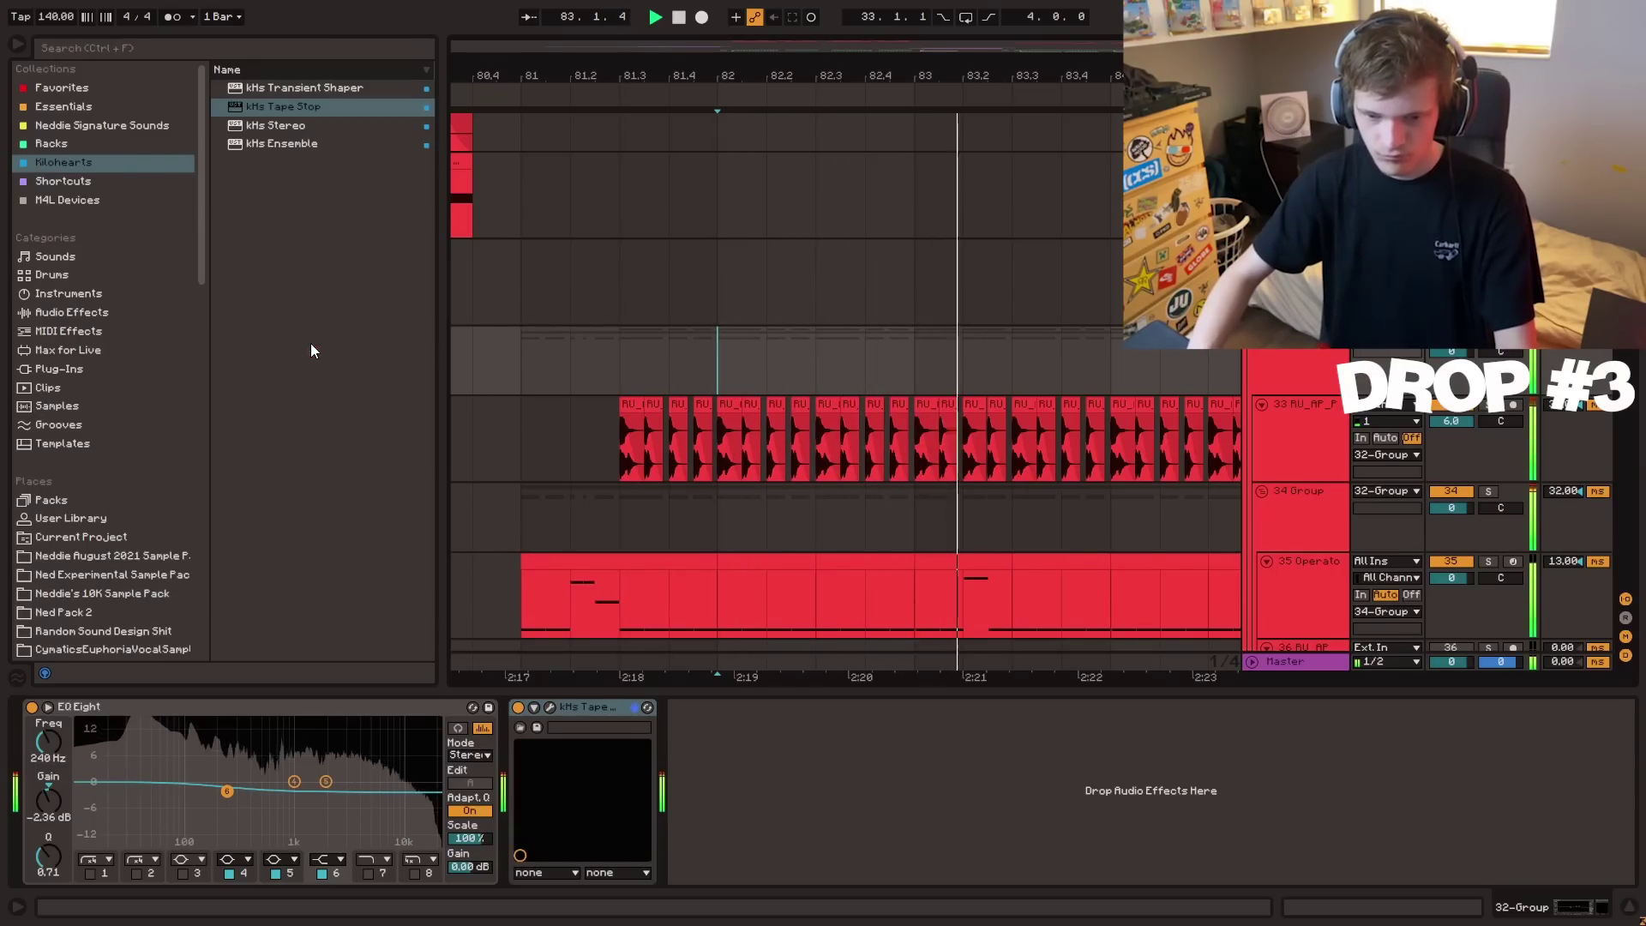
- Add a Frequency Shifter at the end of the Wavetable track's chain and raise its Fine automation around bar 81
scroll(728, 420, "down", 4)
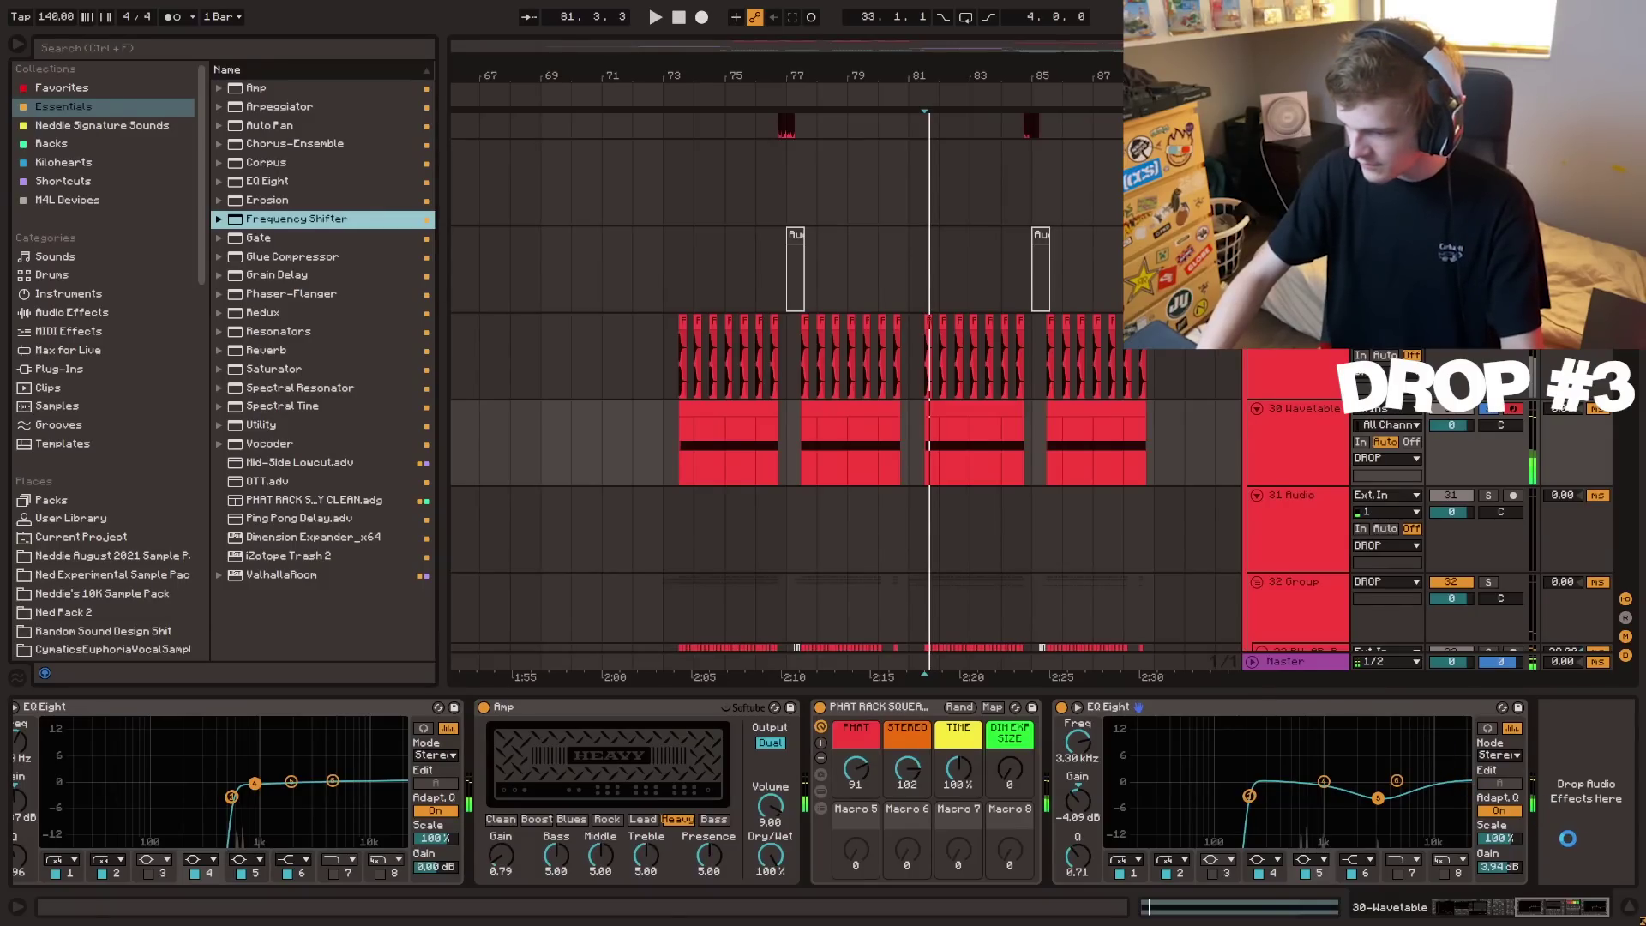
left_click(1548, 812)
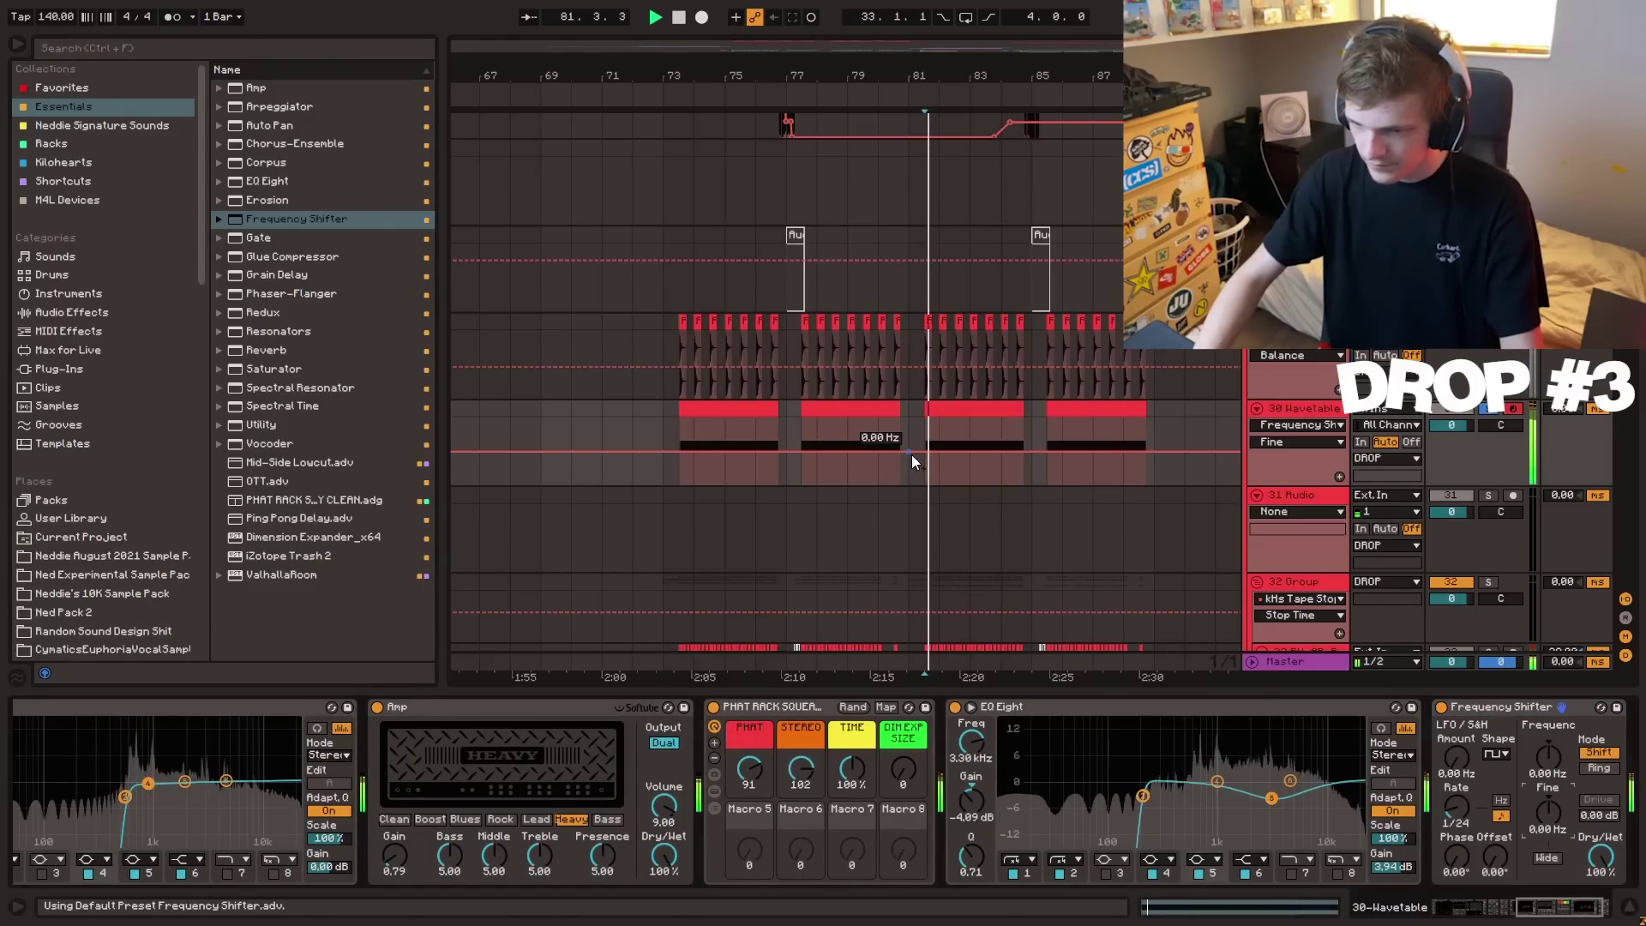
left_click_drag(924, 451, 924, 418)
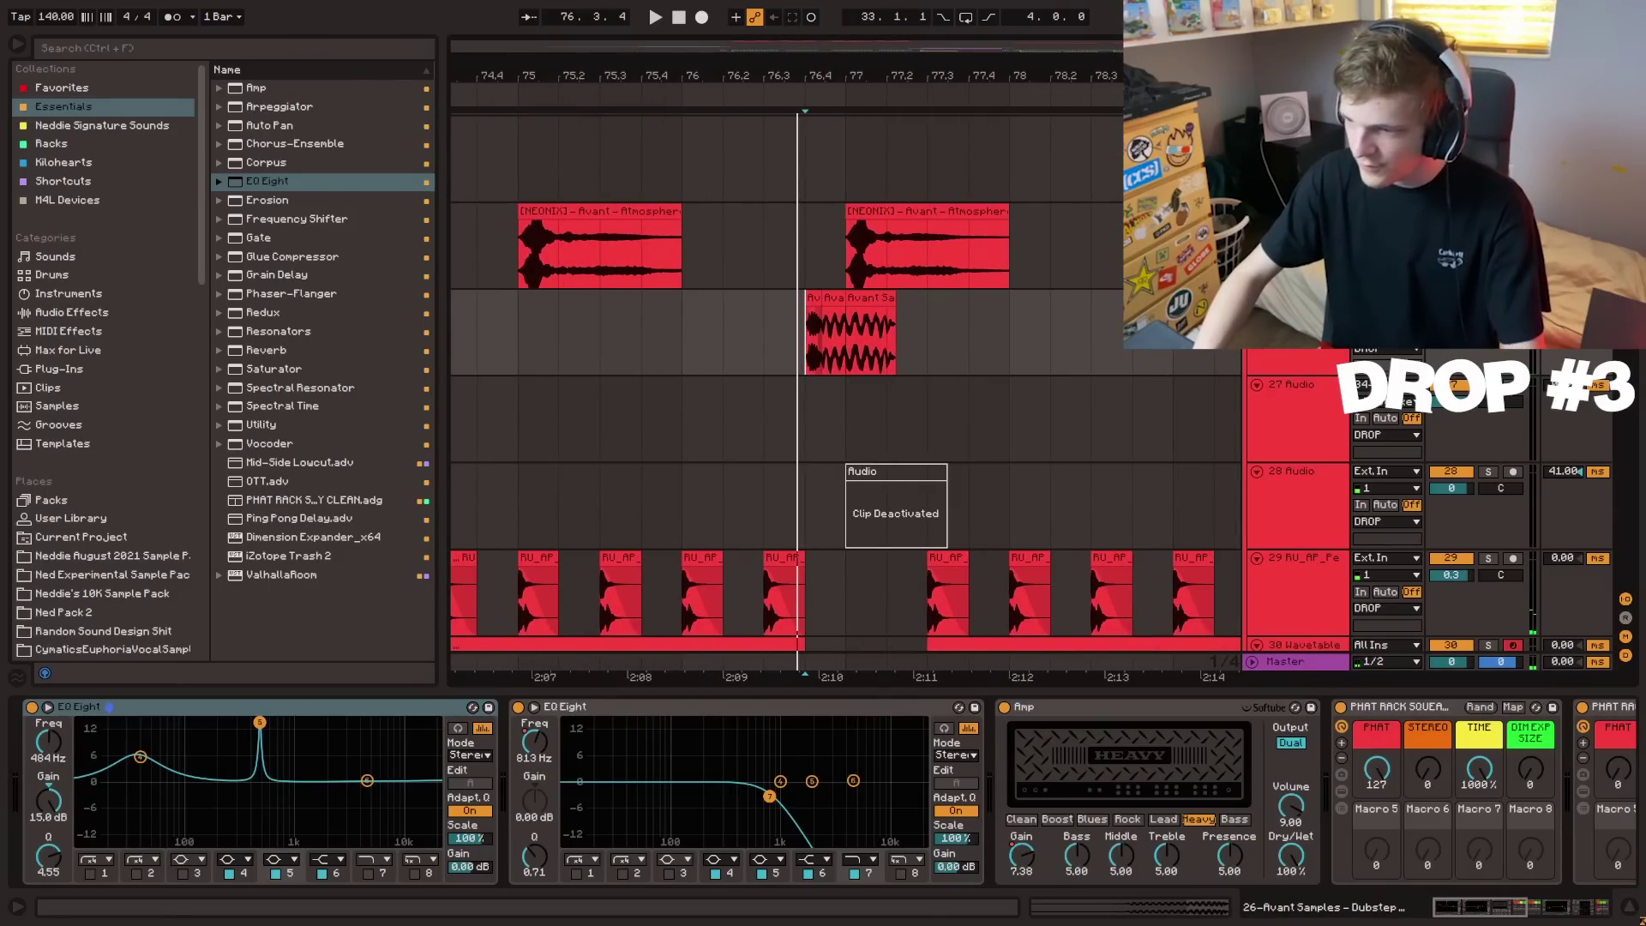
- Reshape the EQ Eight filter 7 frequency automation over the Avant Samples clip at bar 76.4 while auditioning it
key("space")
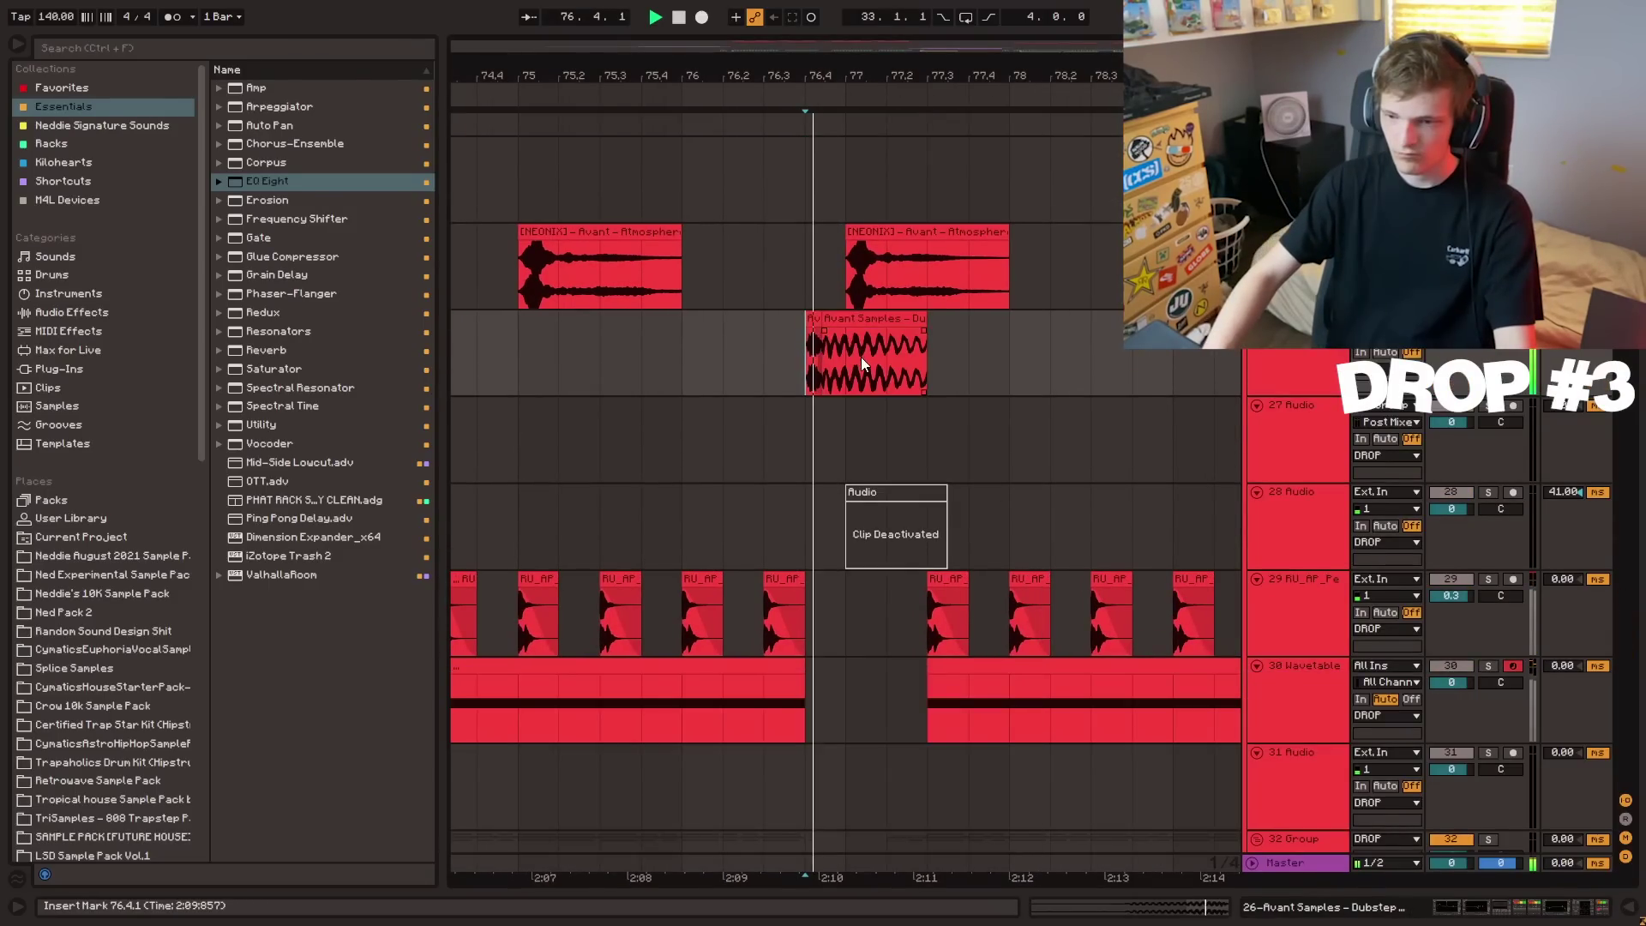
key("a")
left_click(806, 387)
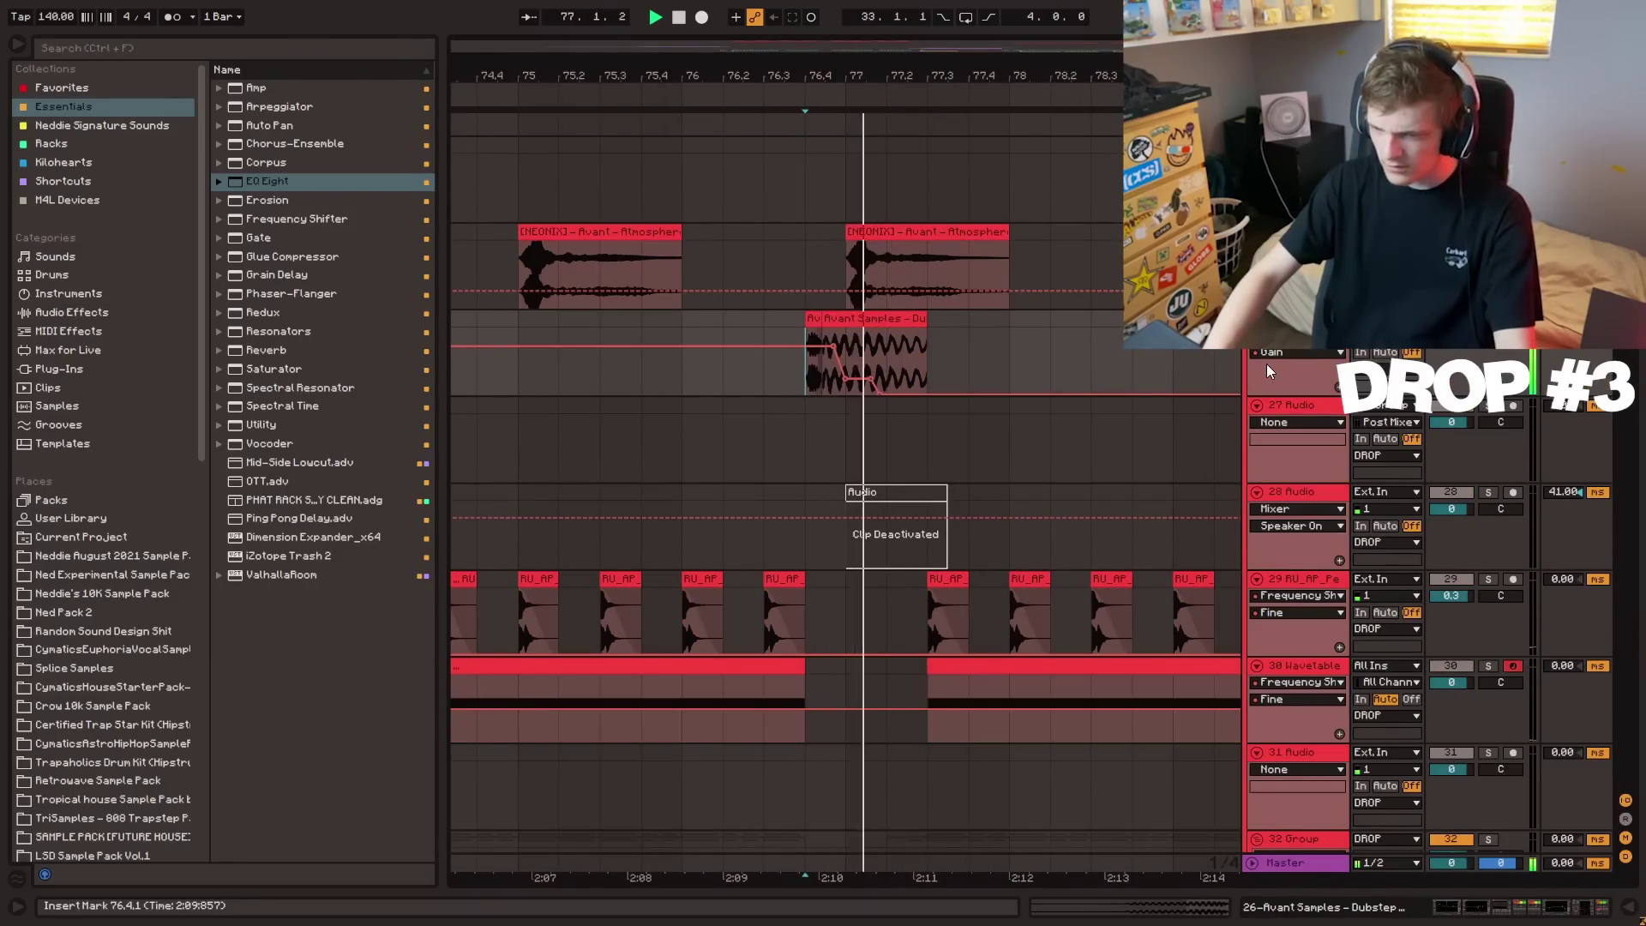
key("space")
left_click(1289, 336)
left_click(1291, 380)
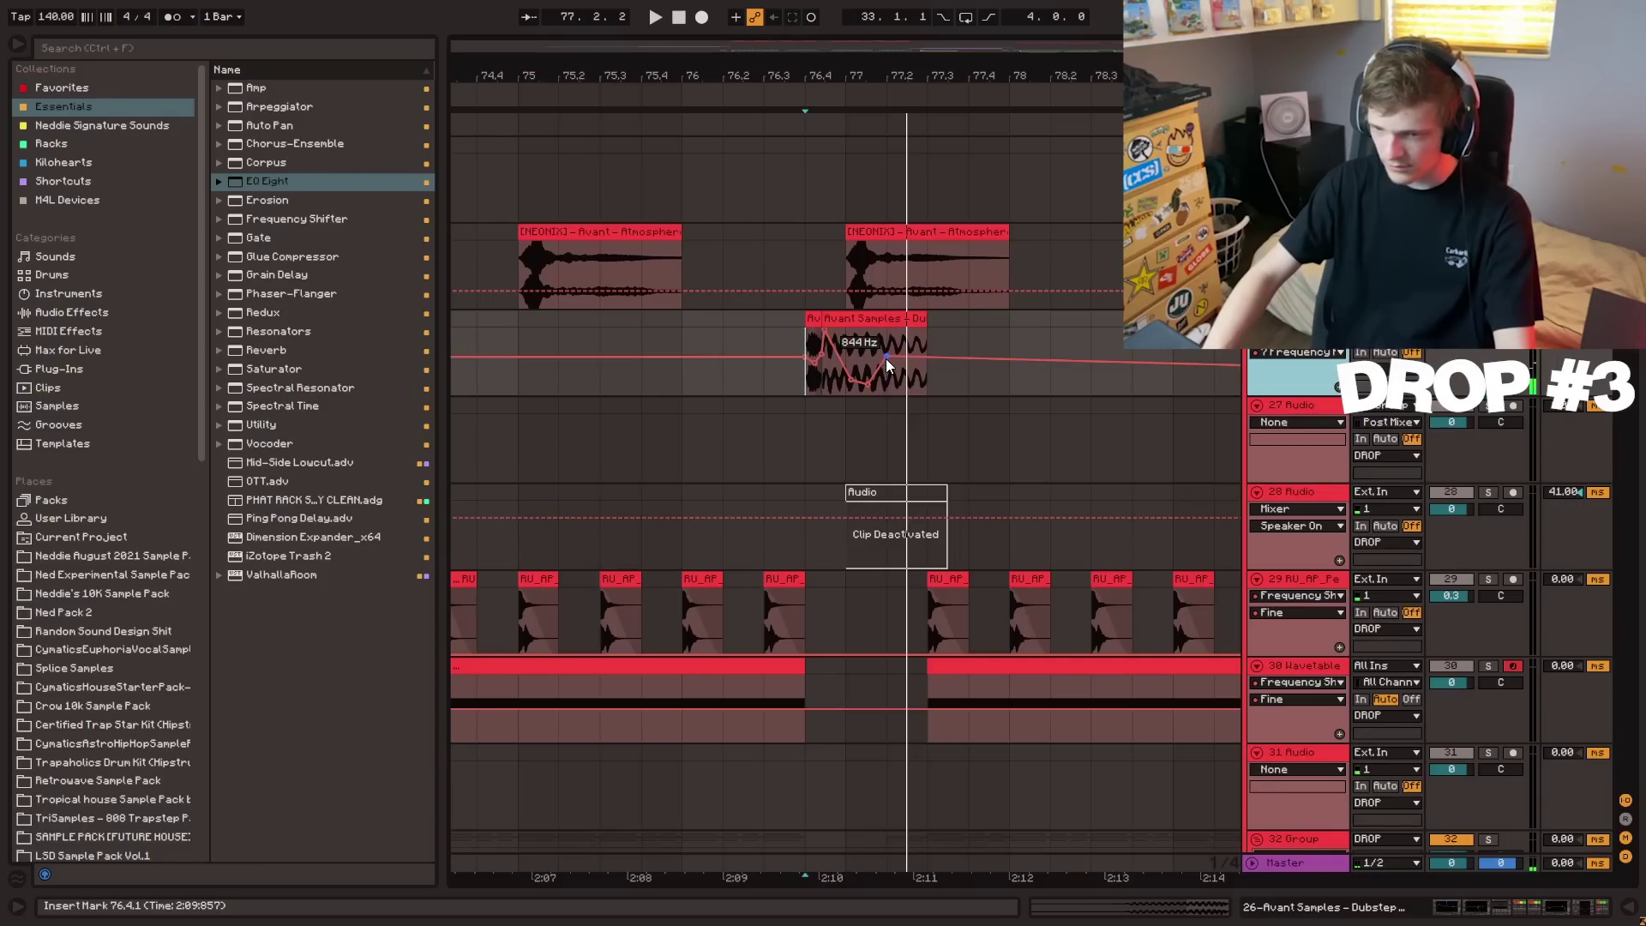
key("space")
left_click_drag(868, 384, 868, 350)
key("space")
key("space")
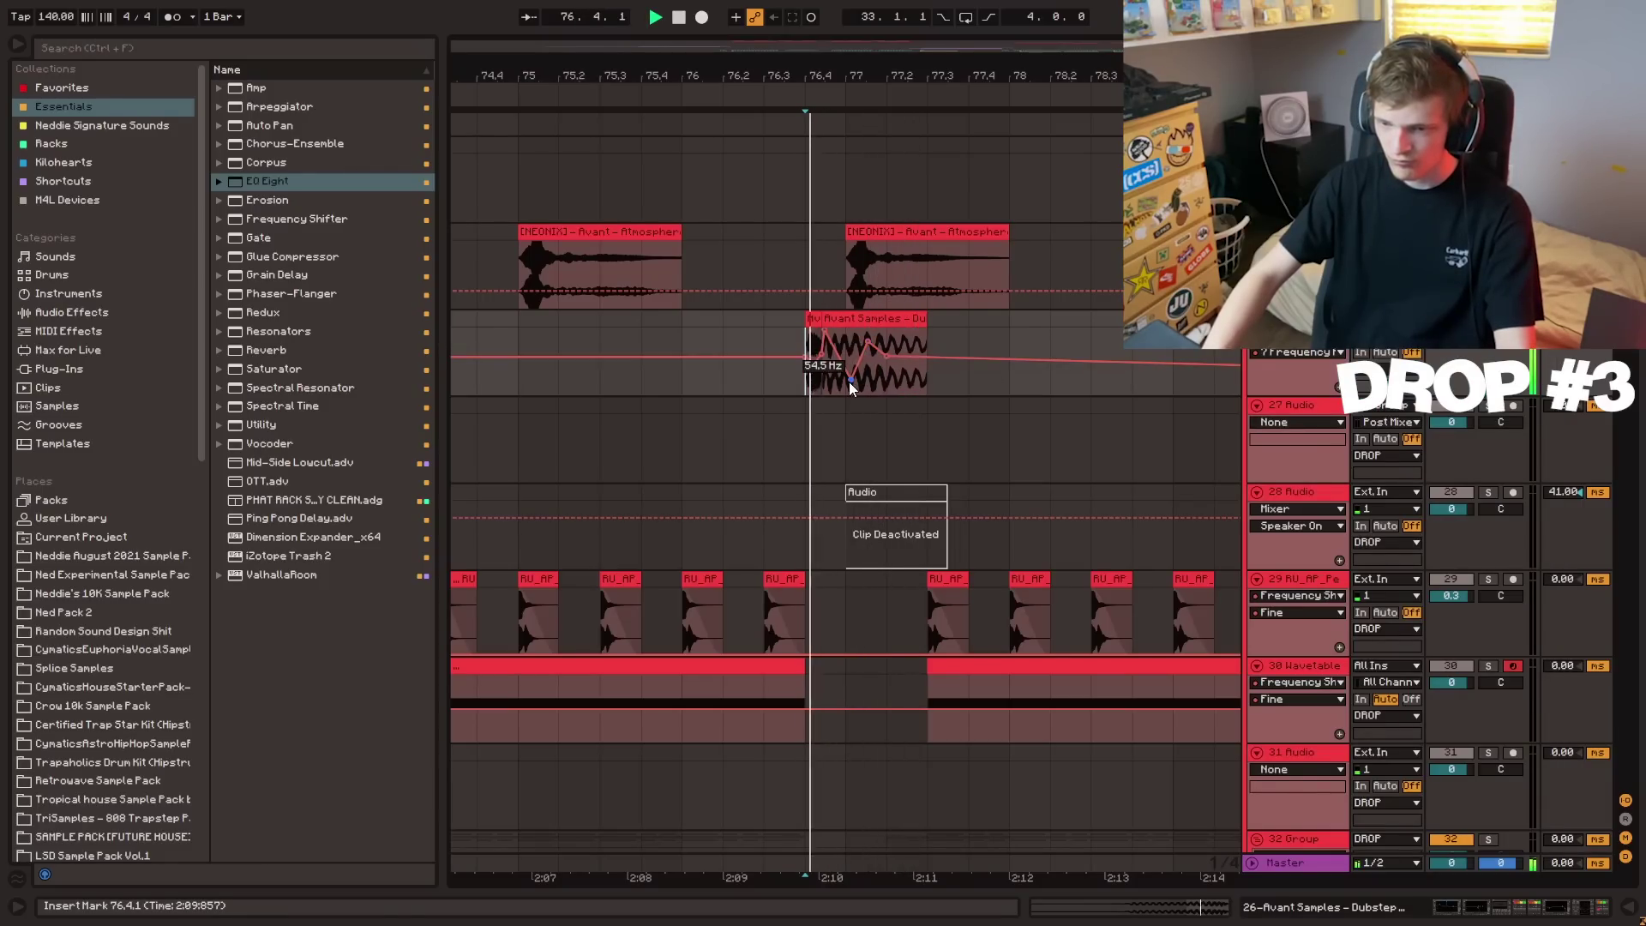
- Cut the Avant Samples clip off at bar 77 and play the transition from bar 76.3
key("Delete")
left_click(722, 276)
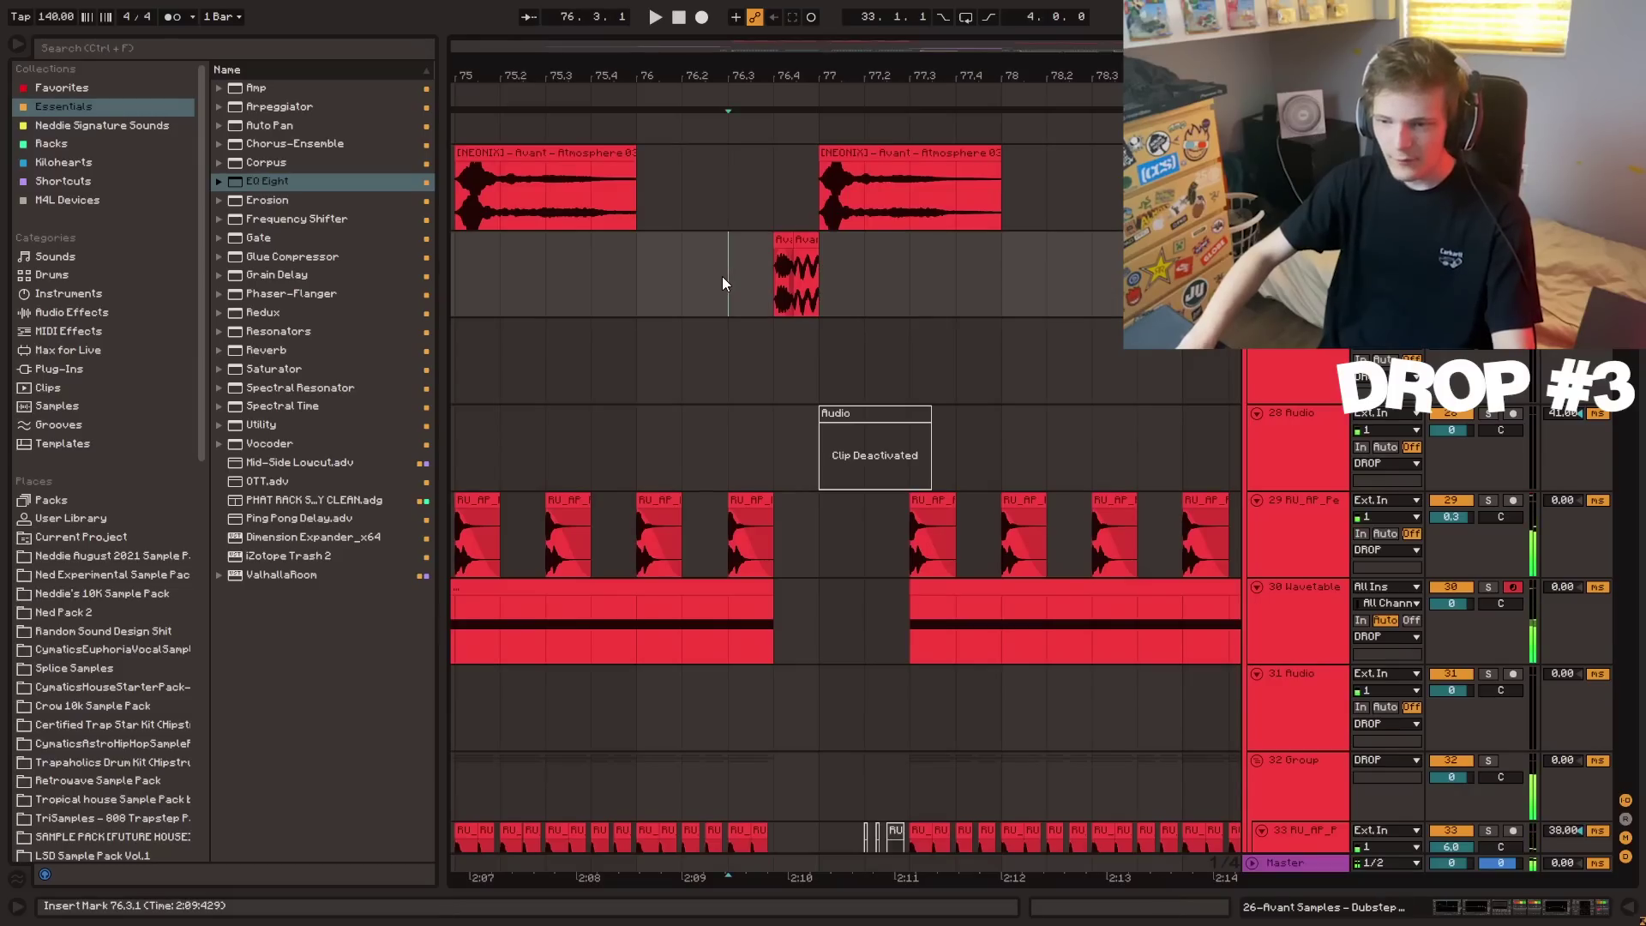
key("space")
scroll(722, 276, "down", 10)
scroll(595, 522, "down", 2)
- Extend the K/S and SC clips that start at 77.2 back to bar 77
left_click(553, 525)
key("space")
key("space")
scroll(772, 526, "down", 2)
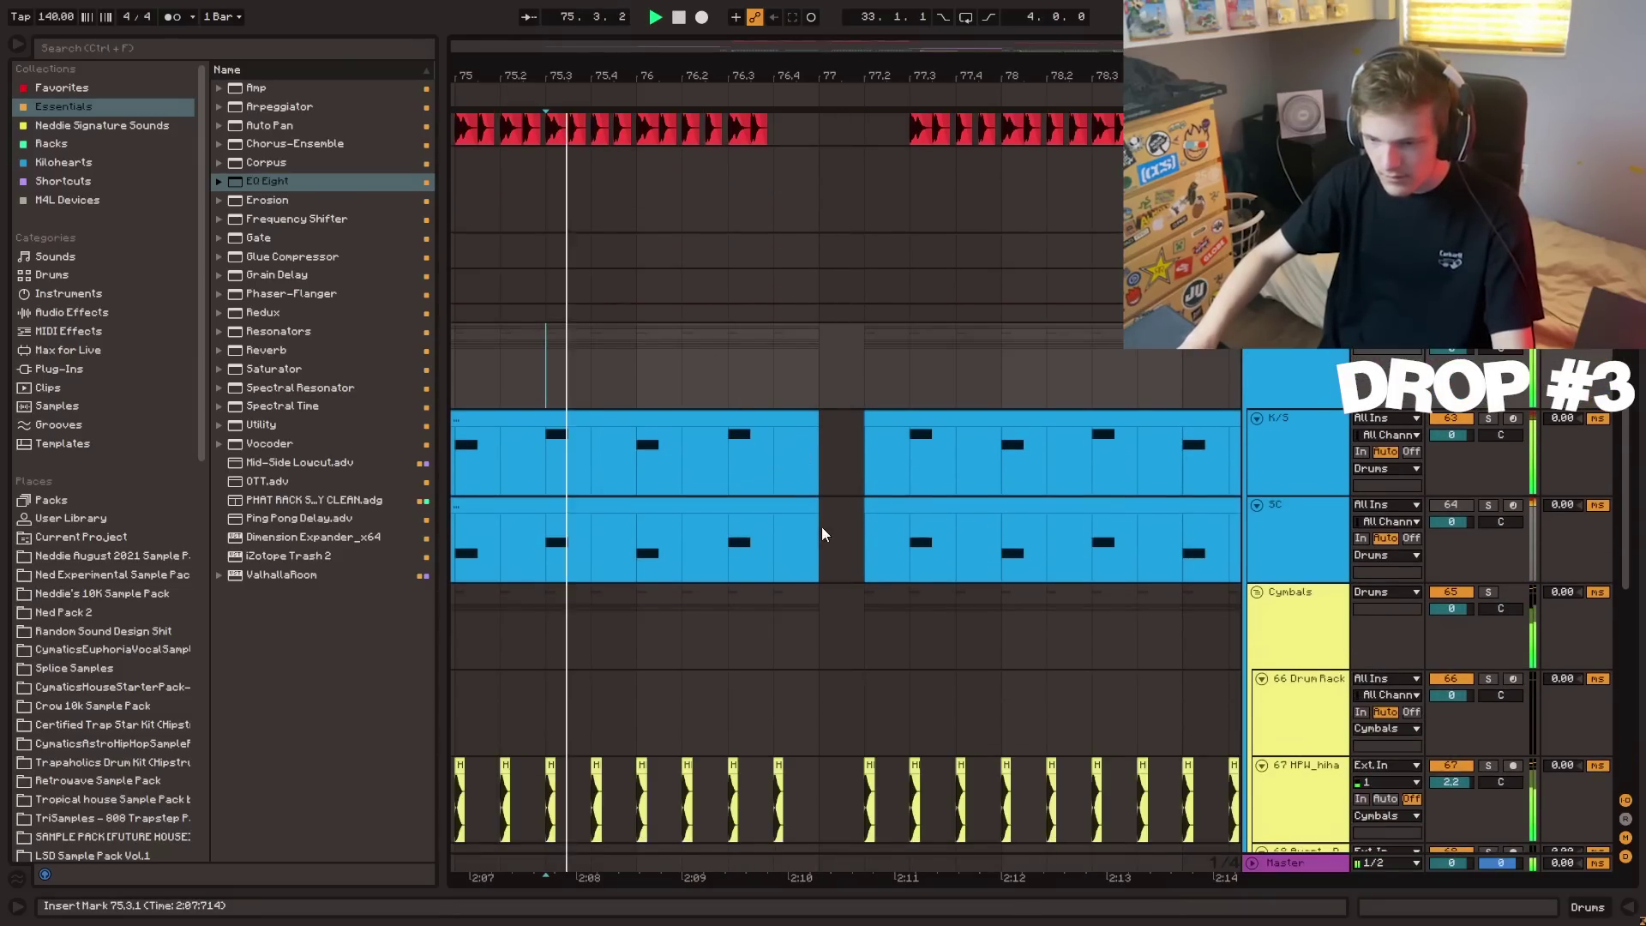
left_click_drag(867, 419, 821, 420)
left_click_drag(867, 506, 821, 506)
- Copy the cymbal and crash loop beat at 77.2 and paste it at bar 77 to fill the gap
scroll(856, 558, "down", 5)
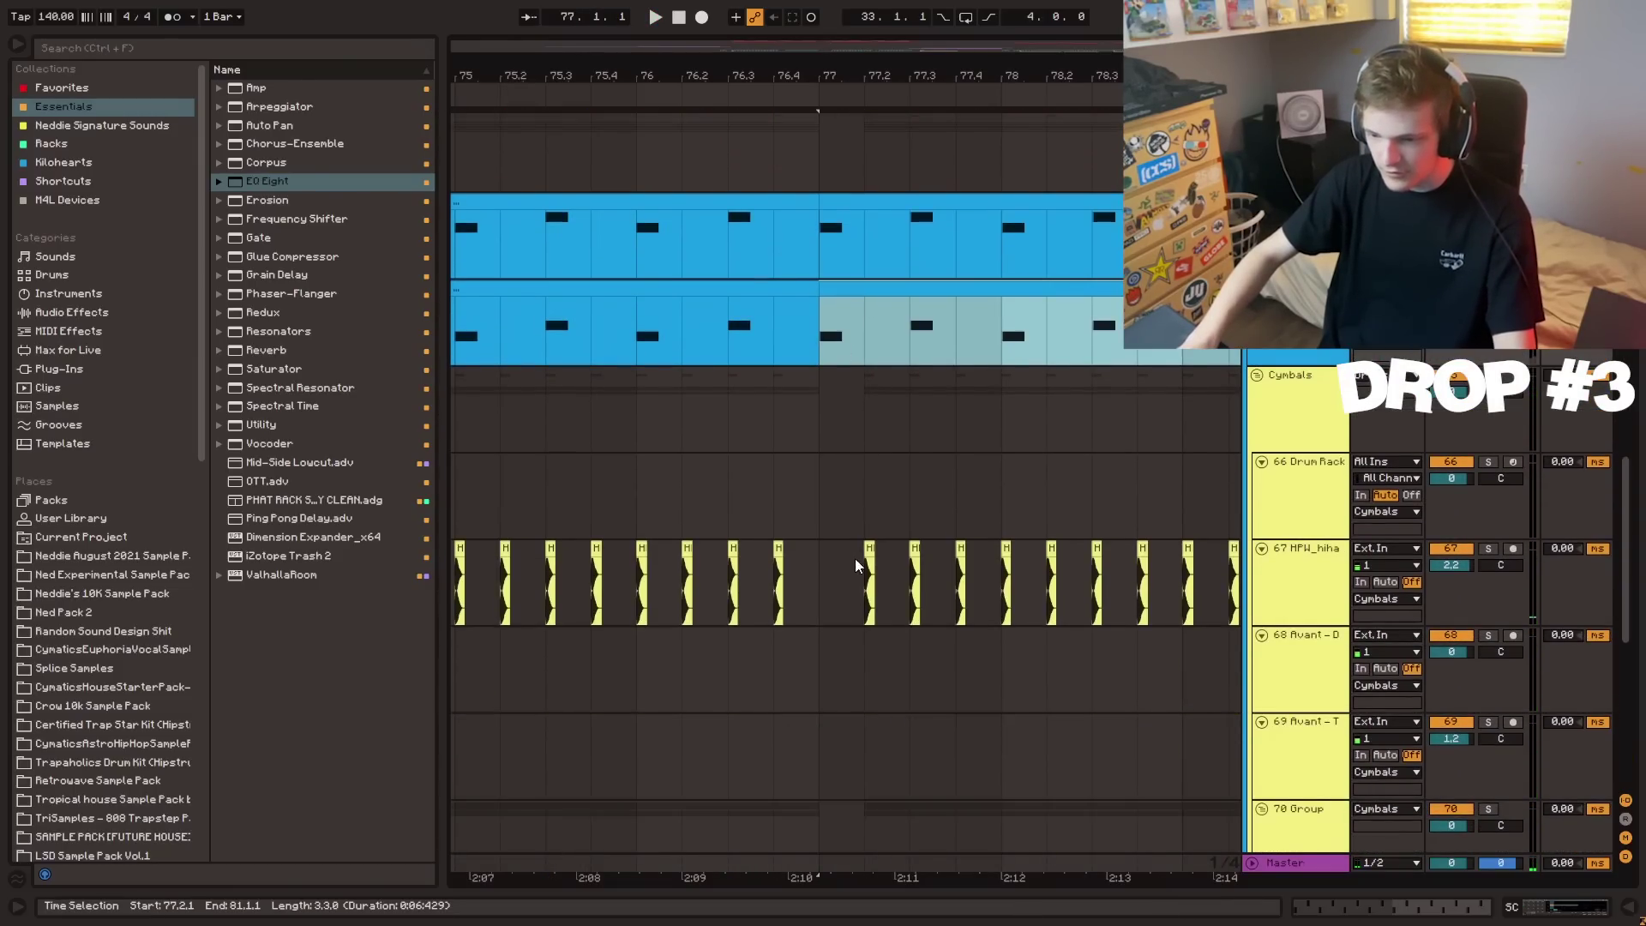
left_click_drag(866, 449, 913, 863)
key("ctrl+c")
left_click(830, 439)
key("ctrl+v")
scroll(871, 476, "down", 4)
key("ctrl+c")
left_click(823, 403)
key("ctrl+v")
- Play from bar 76 through bar 77 to check the filled drum transition
left_click(653, 259)
key("space")
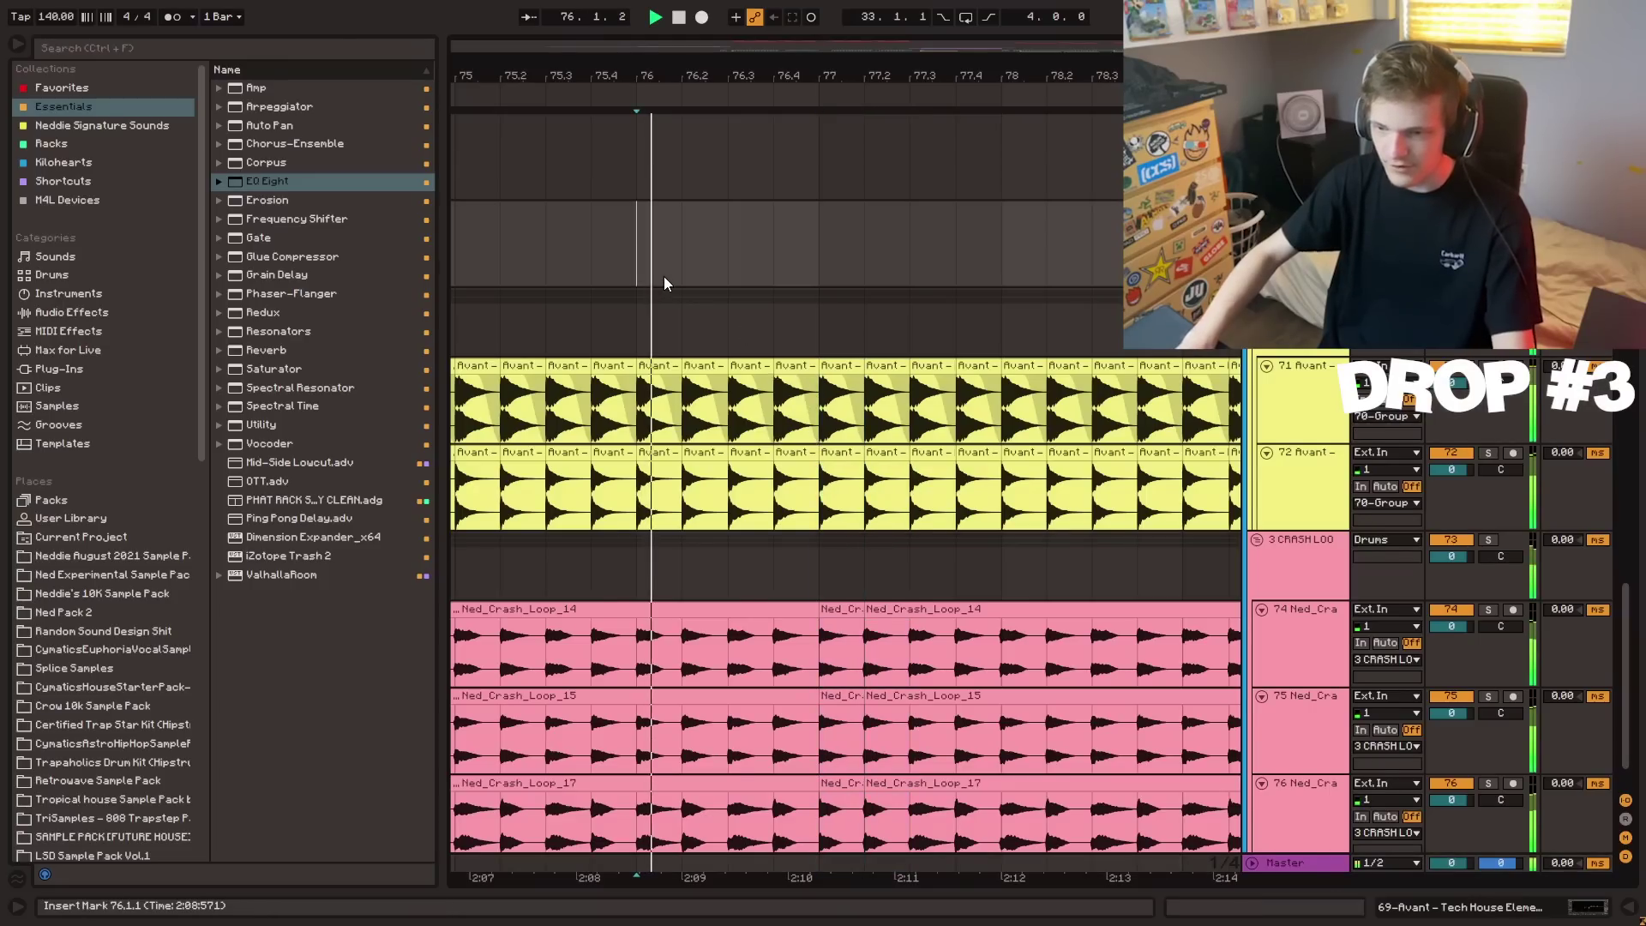
scroll(668, 296, "up", 4)
scroll(652, 361, "up", 6)
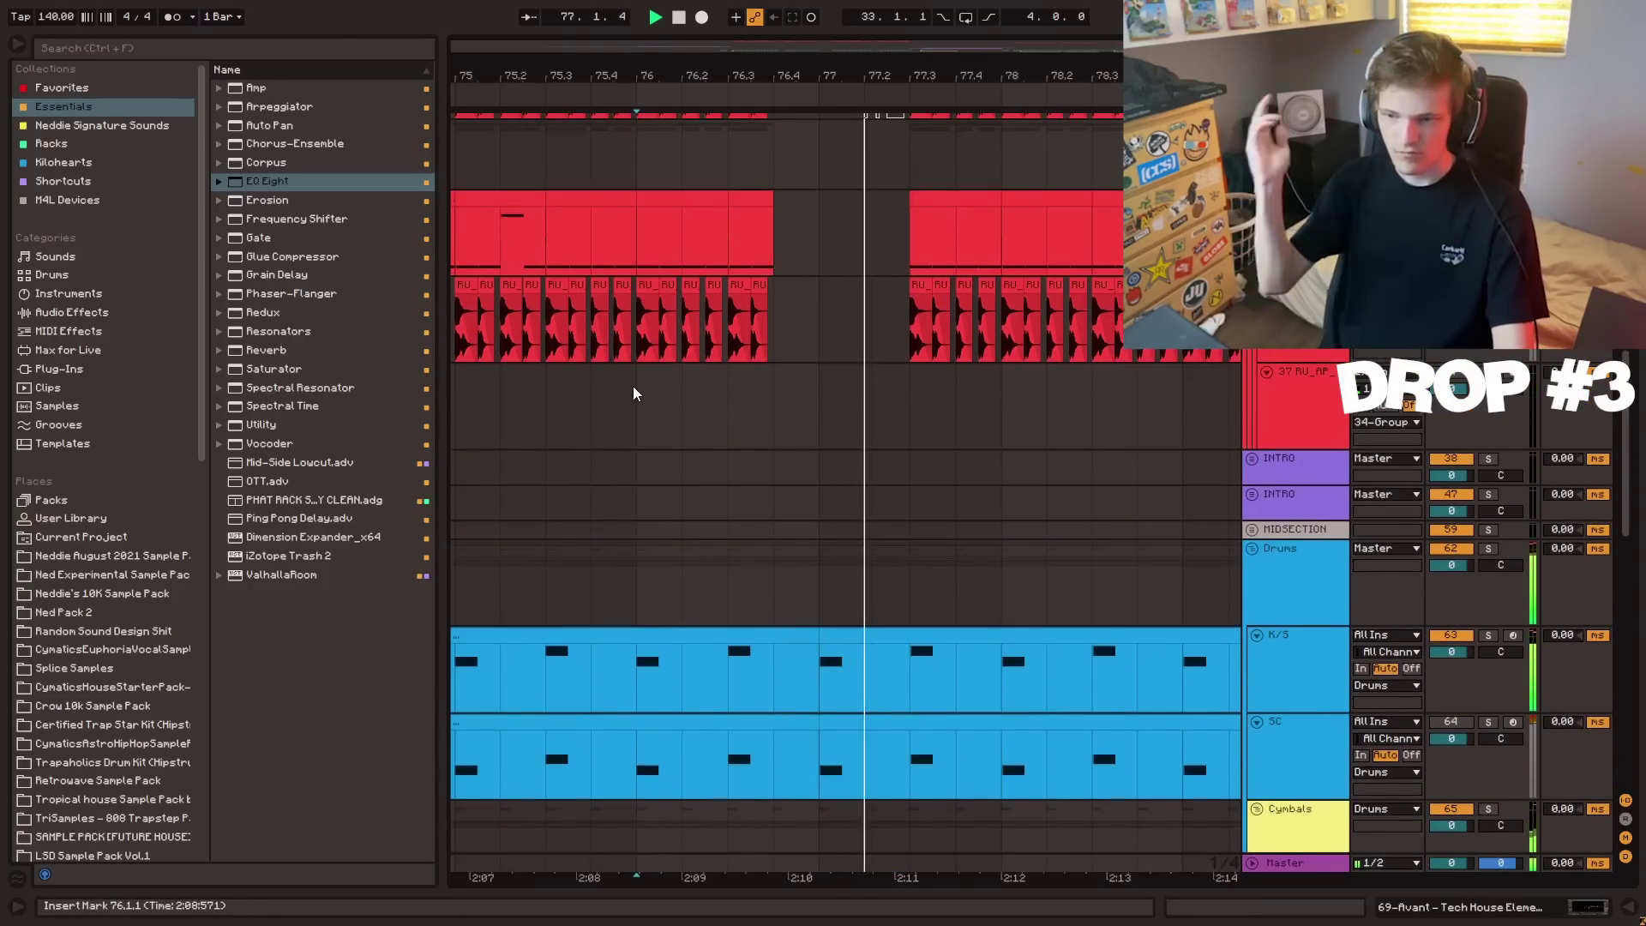
scroll(635, 388, "up", 5)
key("space")
- Place the PMNC_FILL_174_2.wav drum fill on the 69 Avant cymbals track at bar 80.2
left_click_drag(914, 345, 977, 362)
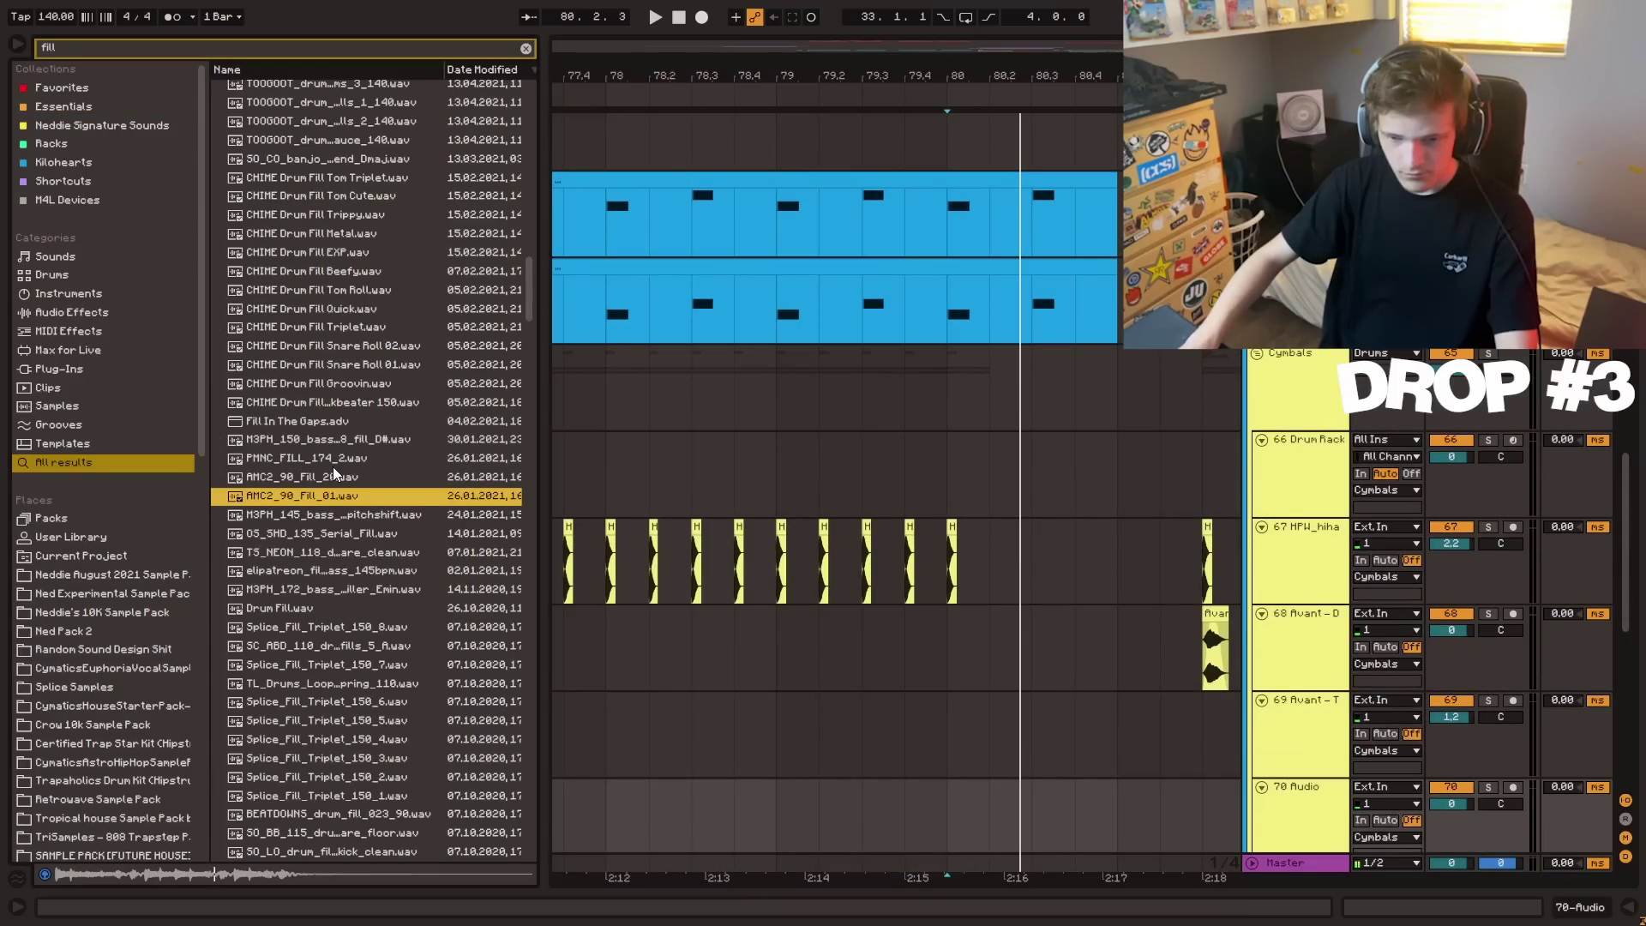
left_click(316, 458)
left_click_drag(319, 471, 780, 558)
left_click(830, 555)
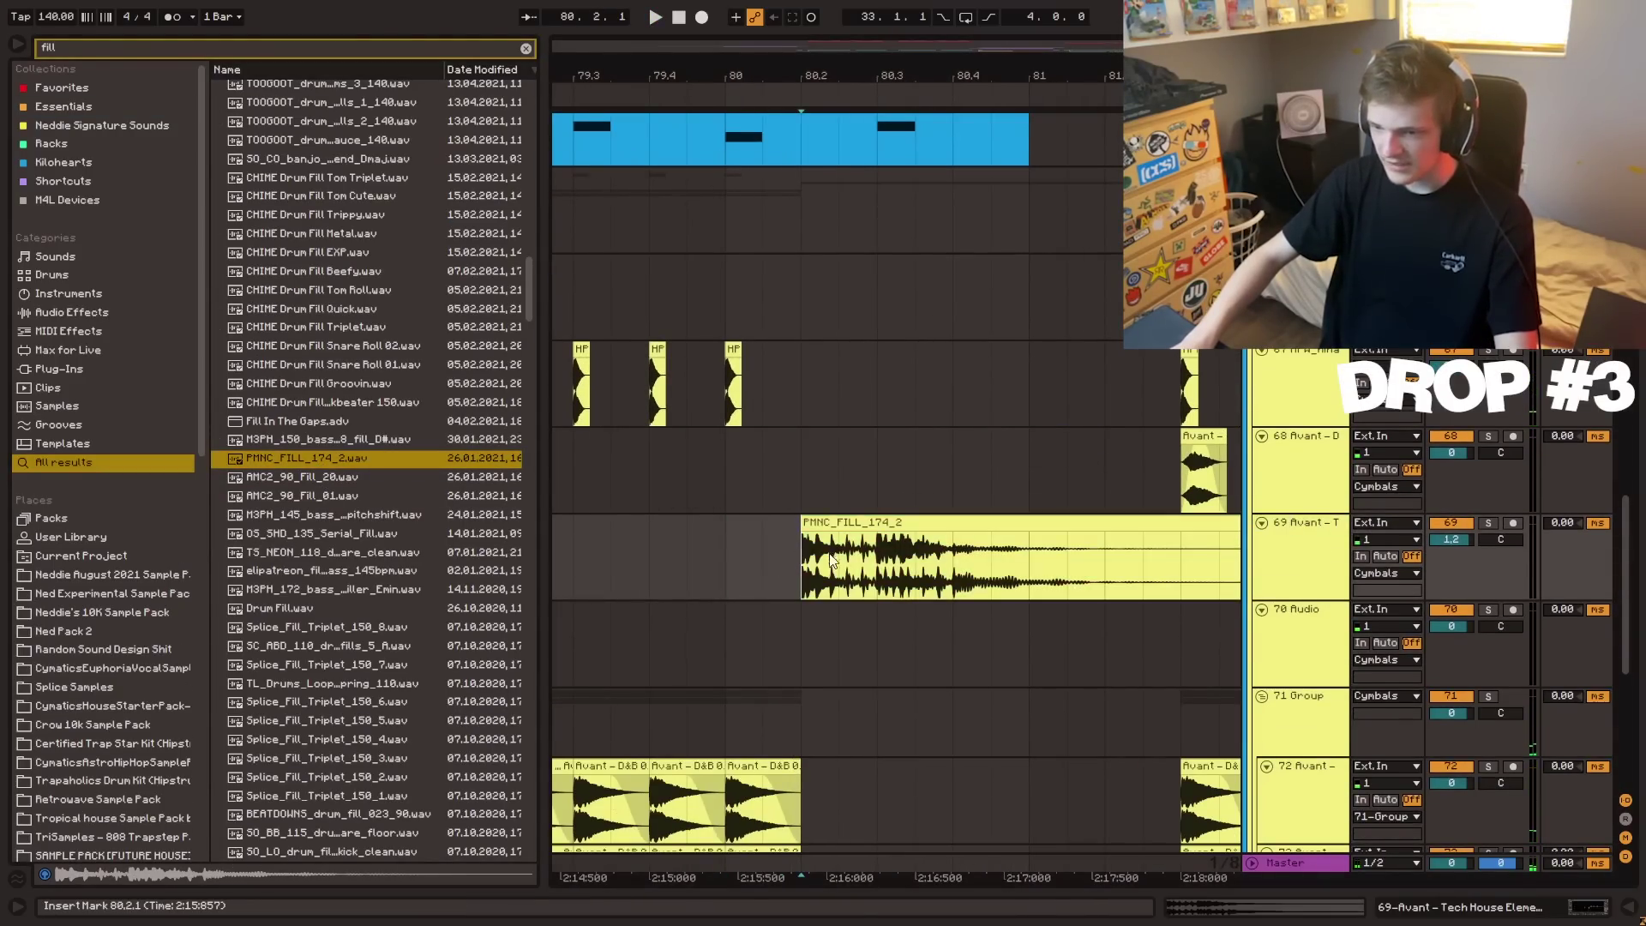
- Warp the PMNC fill clip with its tempo at 174 BPM and audition it in the arrangement
double_click(830, 523)
left_click(209, 222)
left_click(208, 319)
type("174")
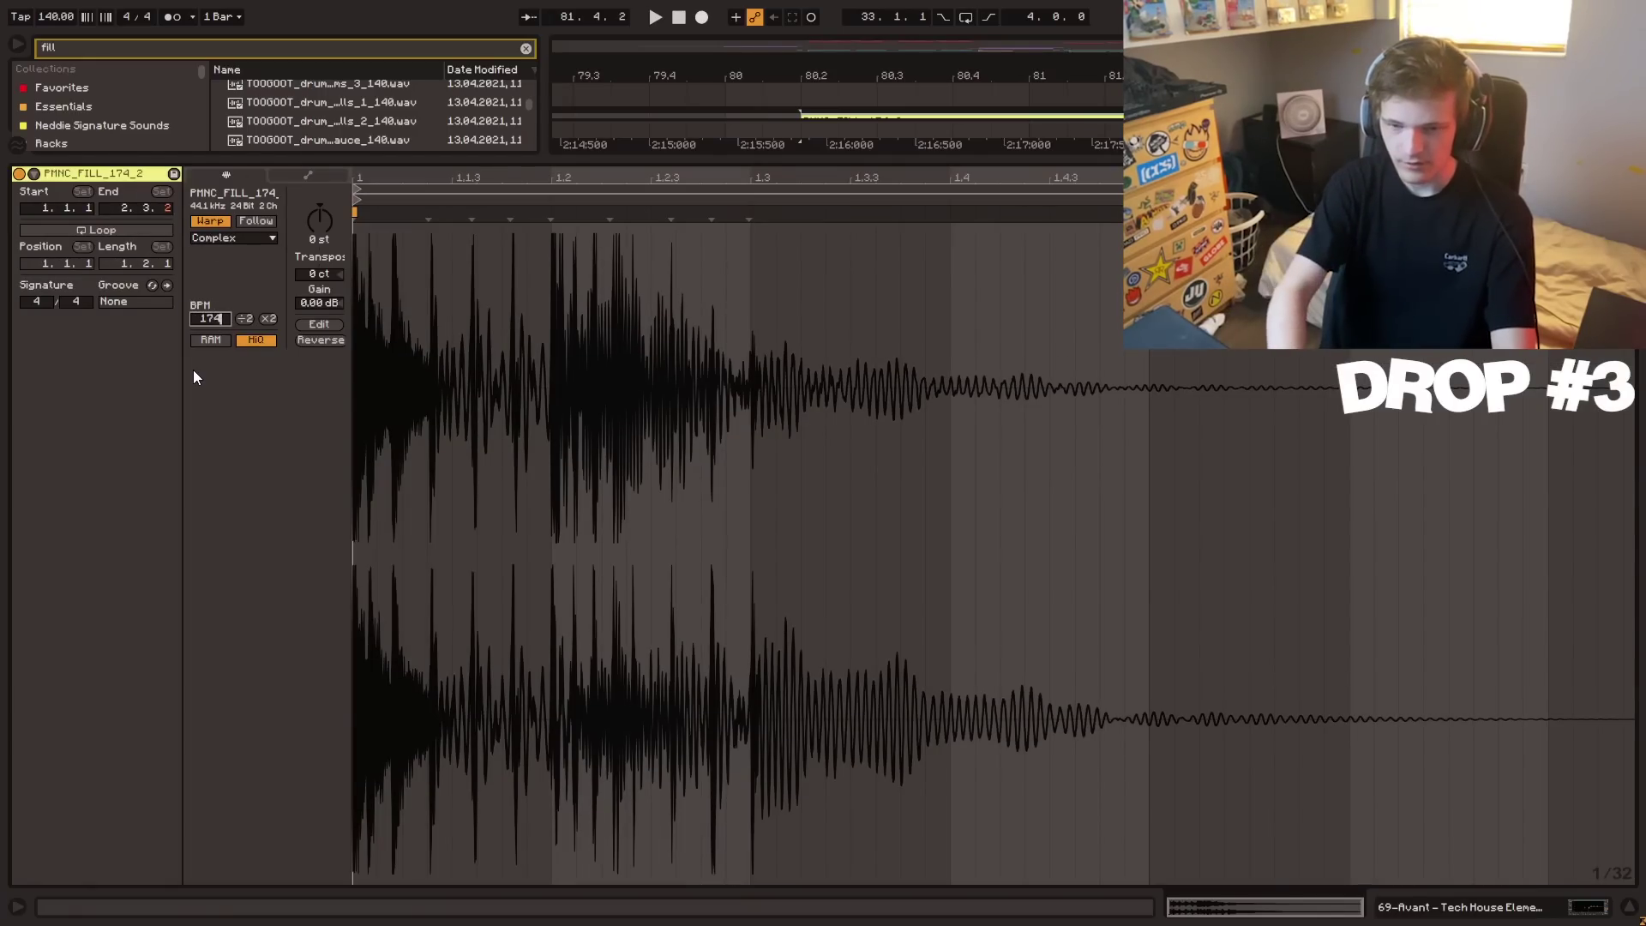
key("Return")
key("space")
key("space")
key("ctrl+alt+l")
scroll(914, 328, "up", 3)
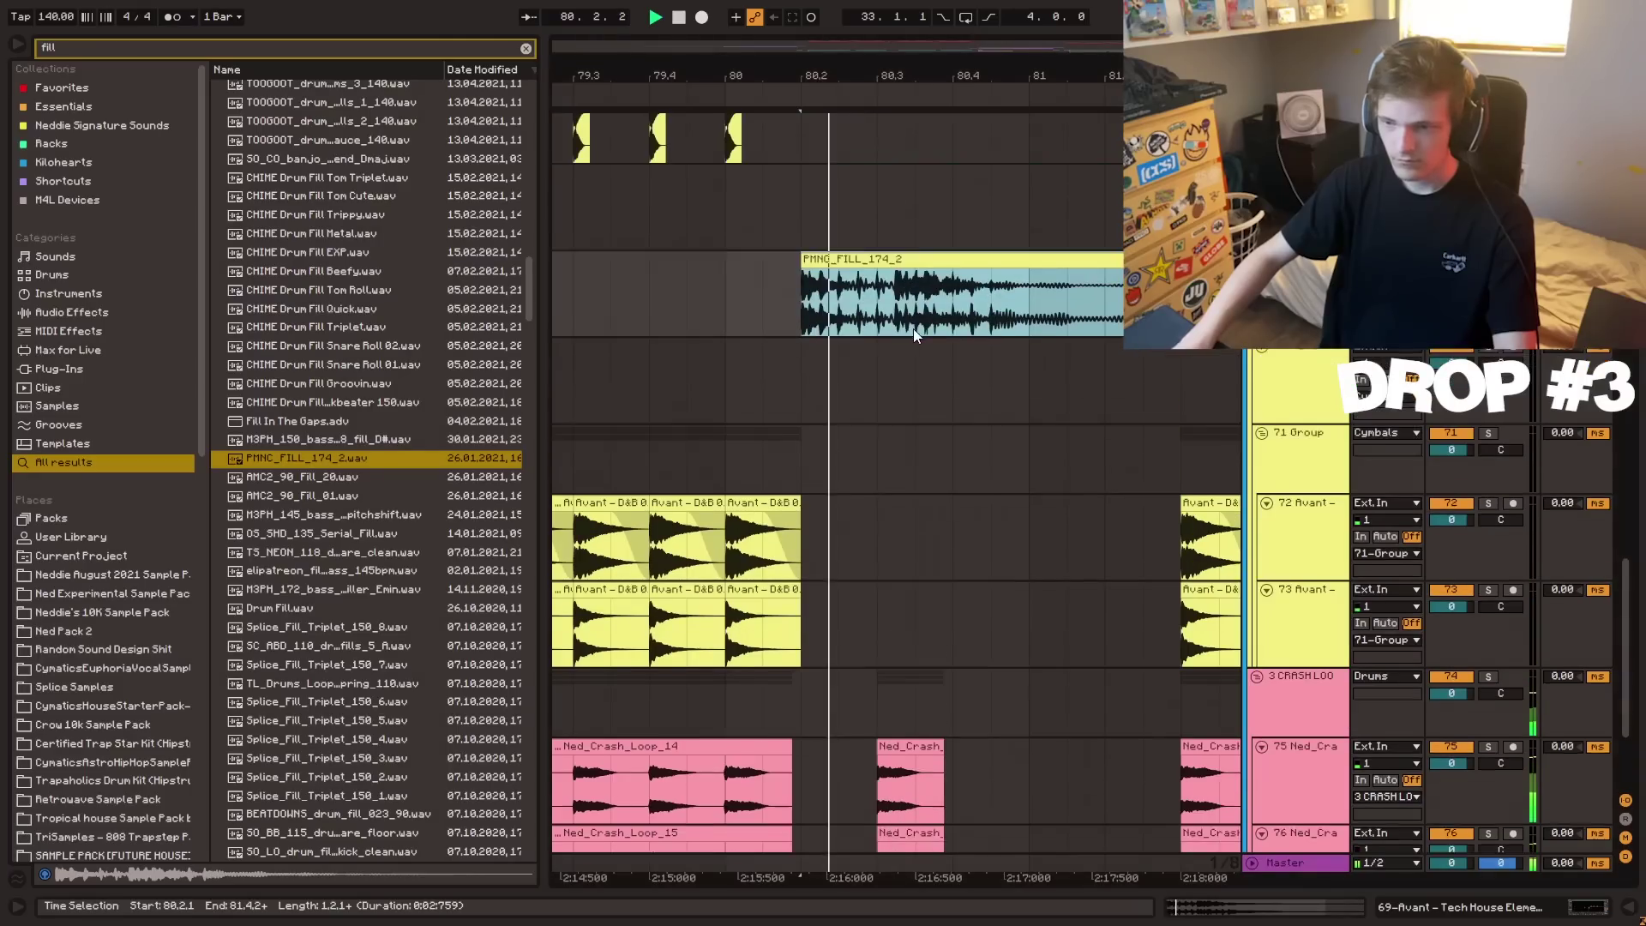
left_click(881, 369)
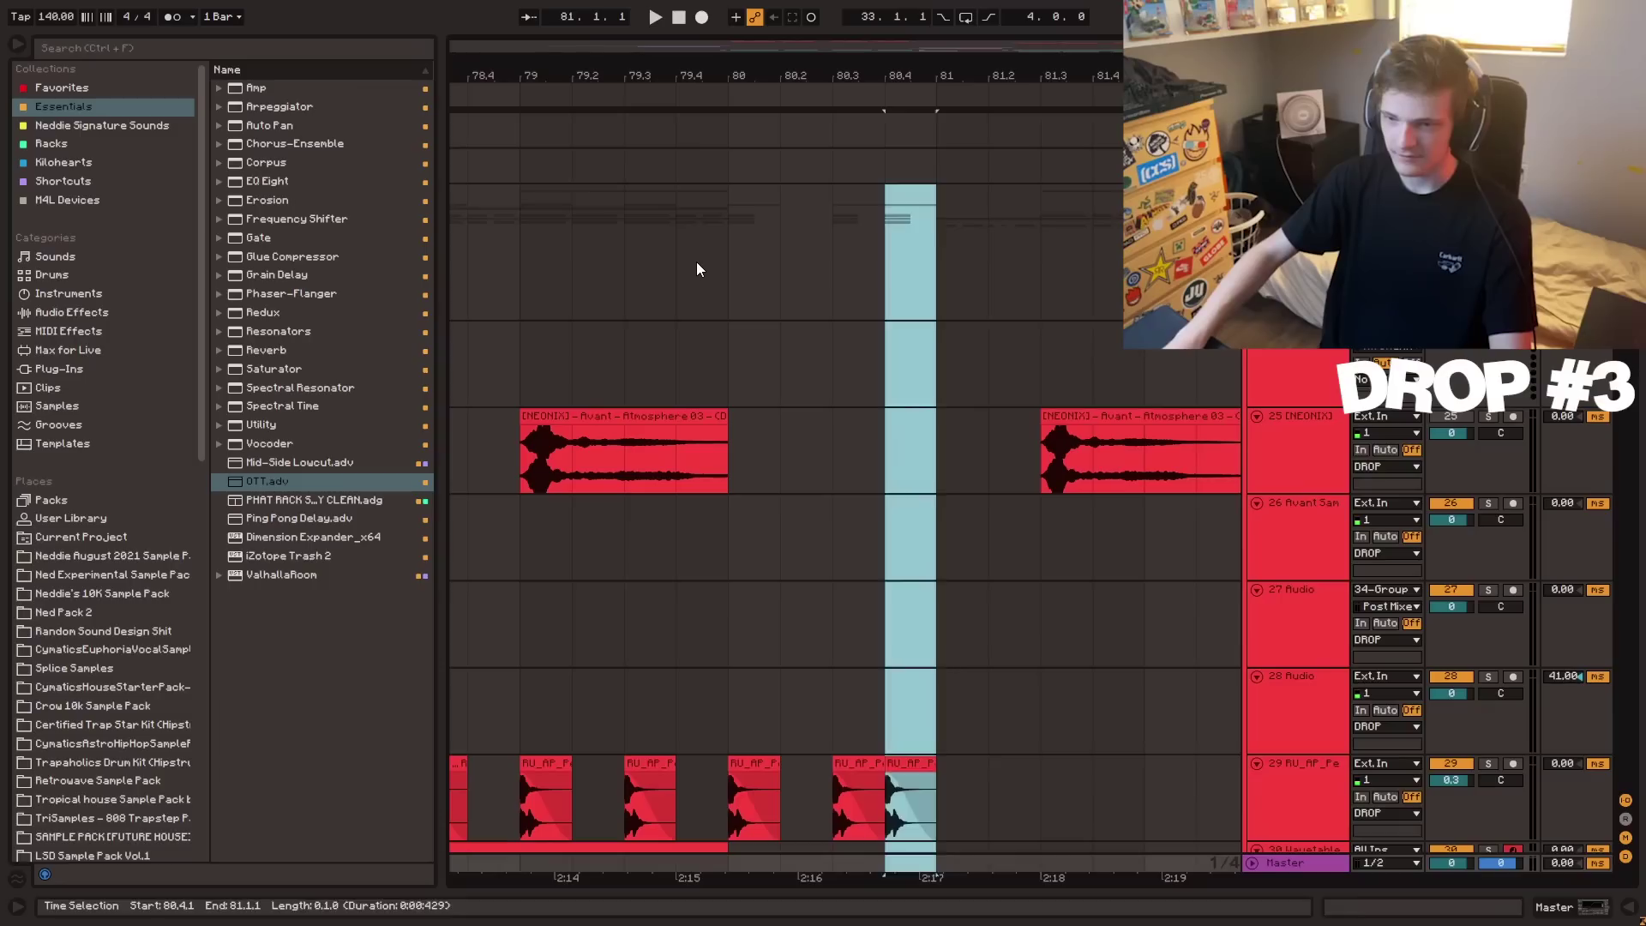
- Play from bar 80 to check the ending hits leading into bar 81
scroll(696, 261, "down", 3)
left_click(675, 347)
left_click(693, 424)
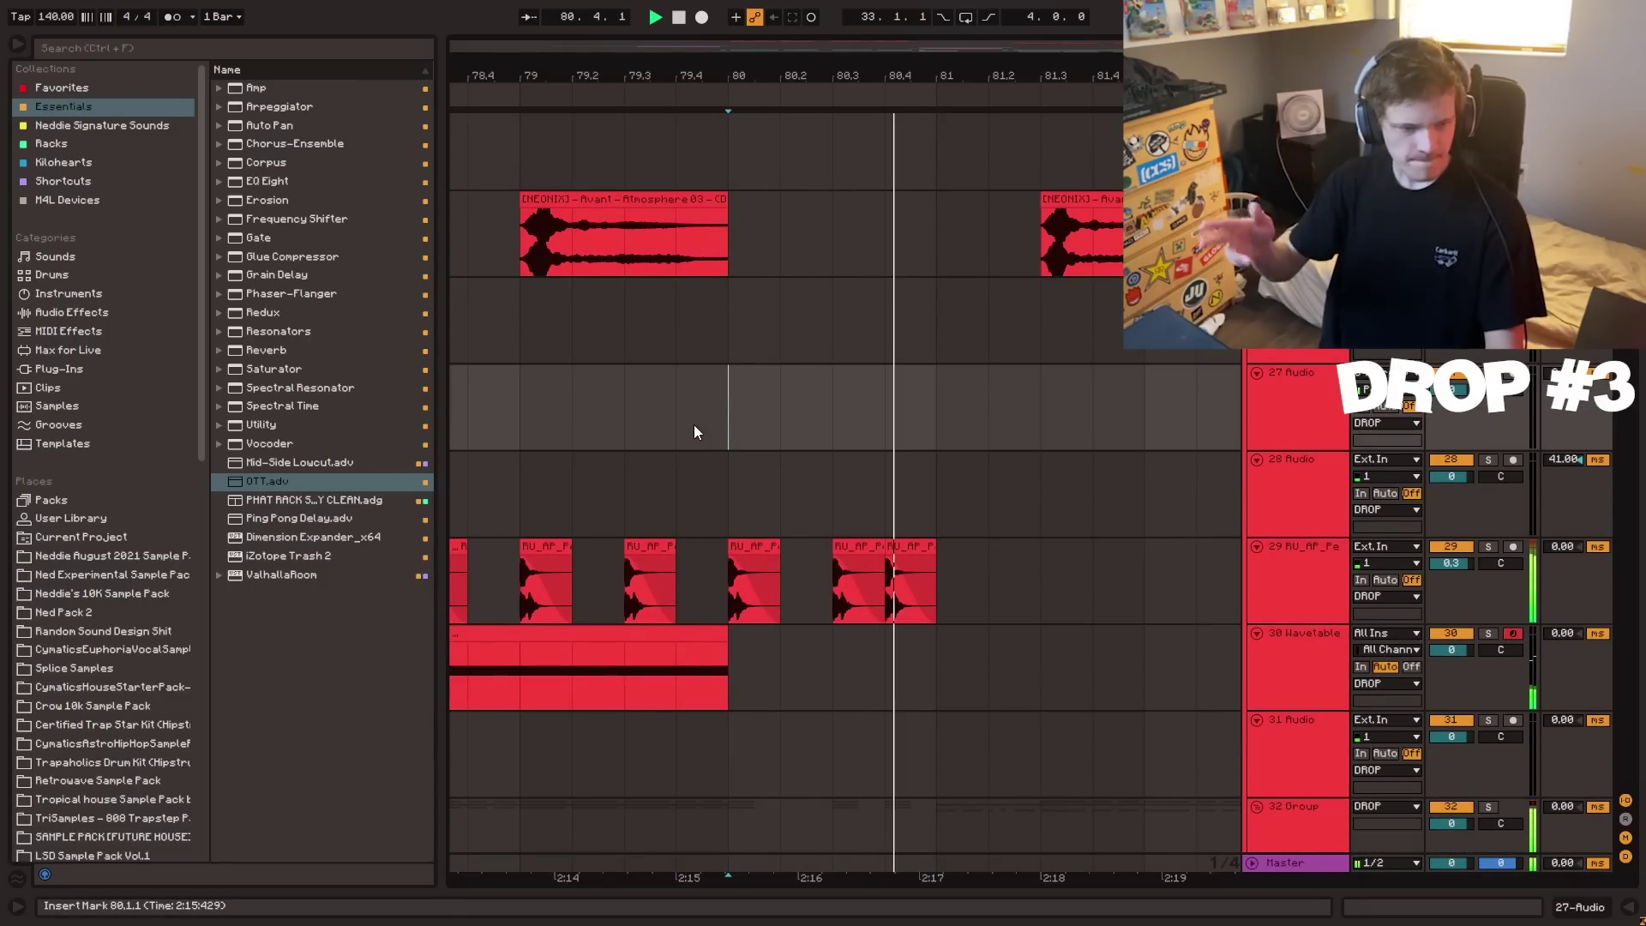
key("space")
scroll(1029, 128, "down", 8)
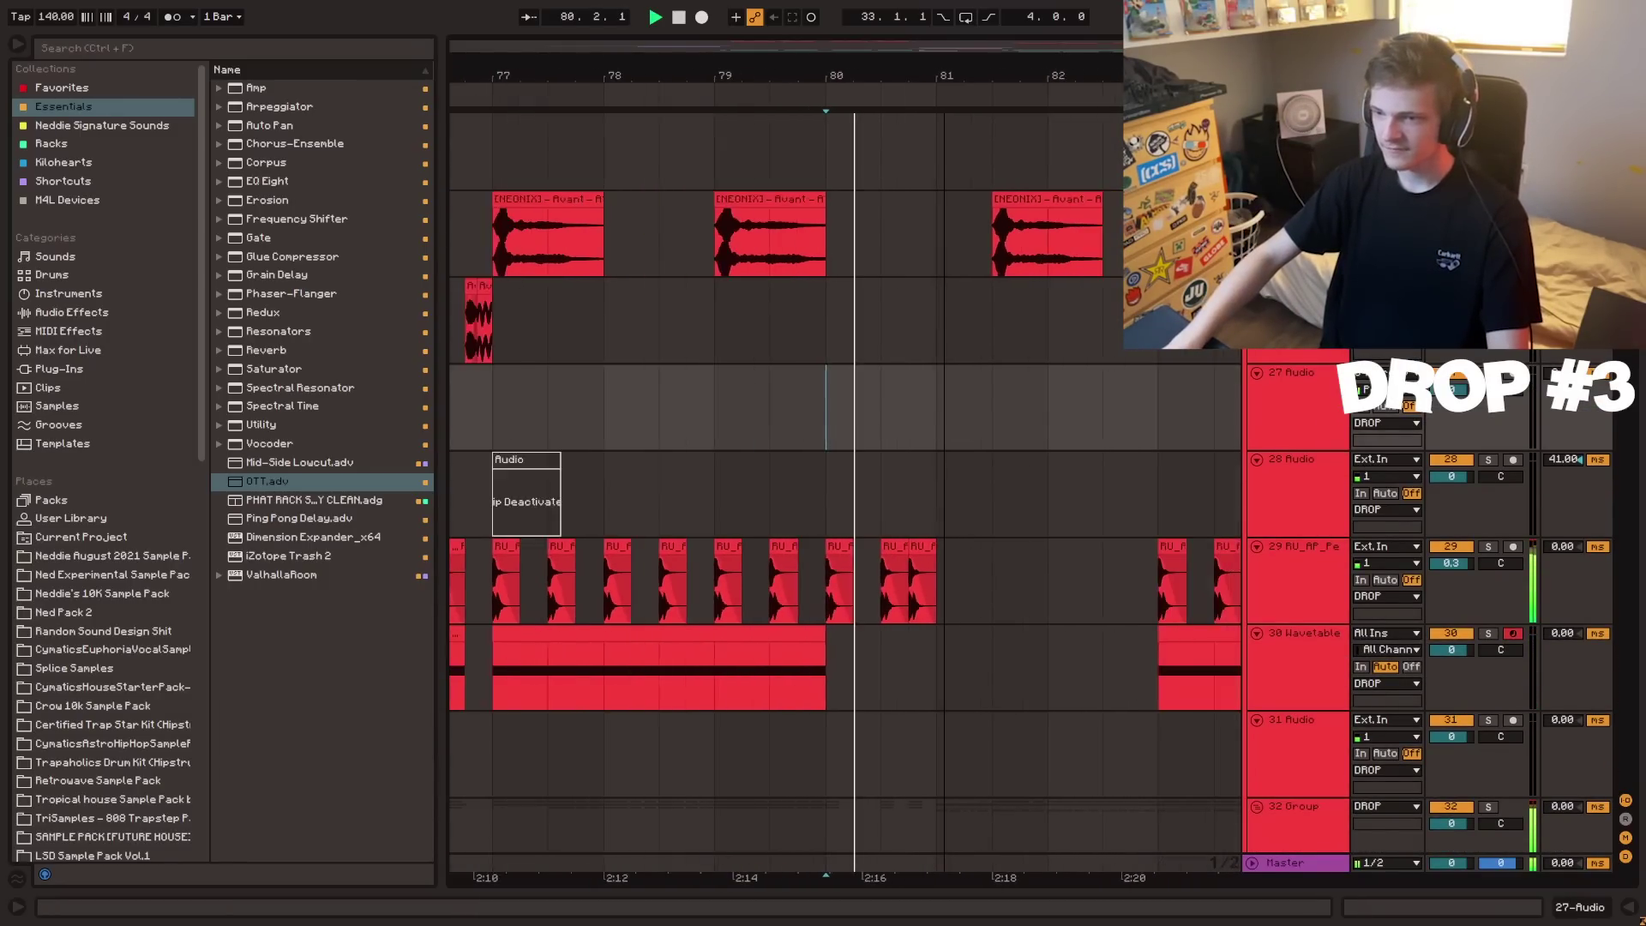
key("space")
- Play the opening of the third drop from bar 73 to check the Operator and perc layers
left_click(601, 390)
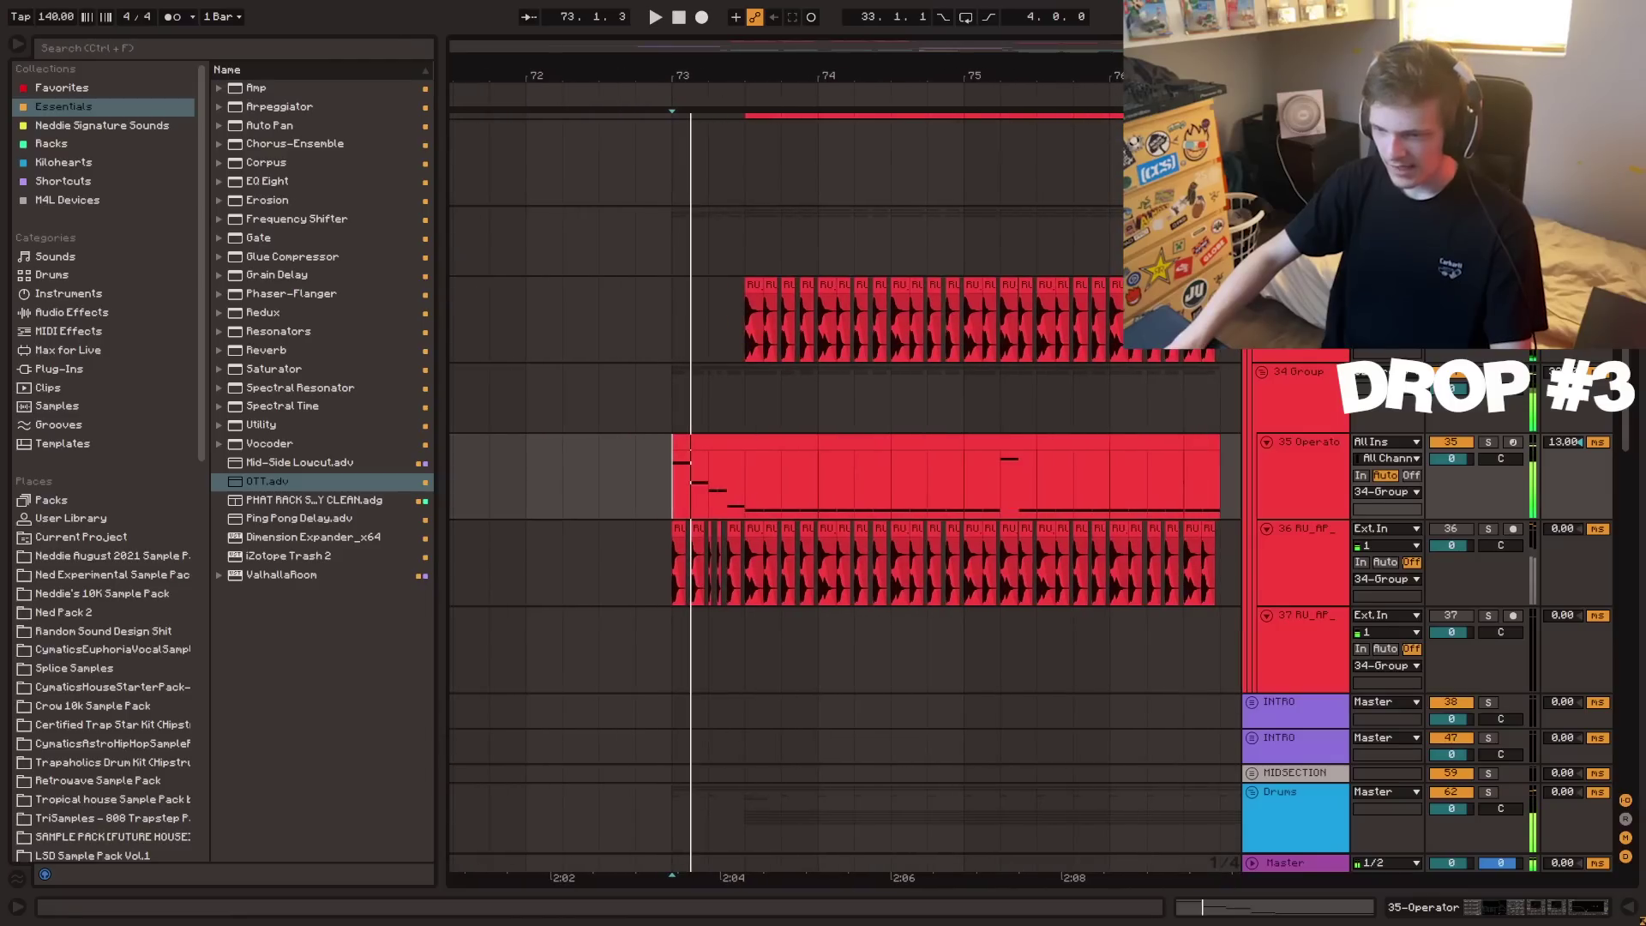
scroll(691, 391, "up", 1)
left_click(691, 391)
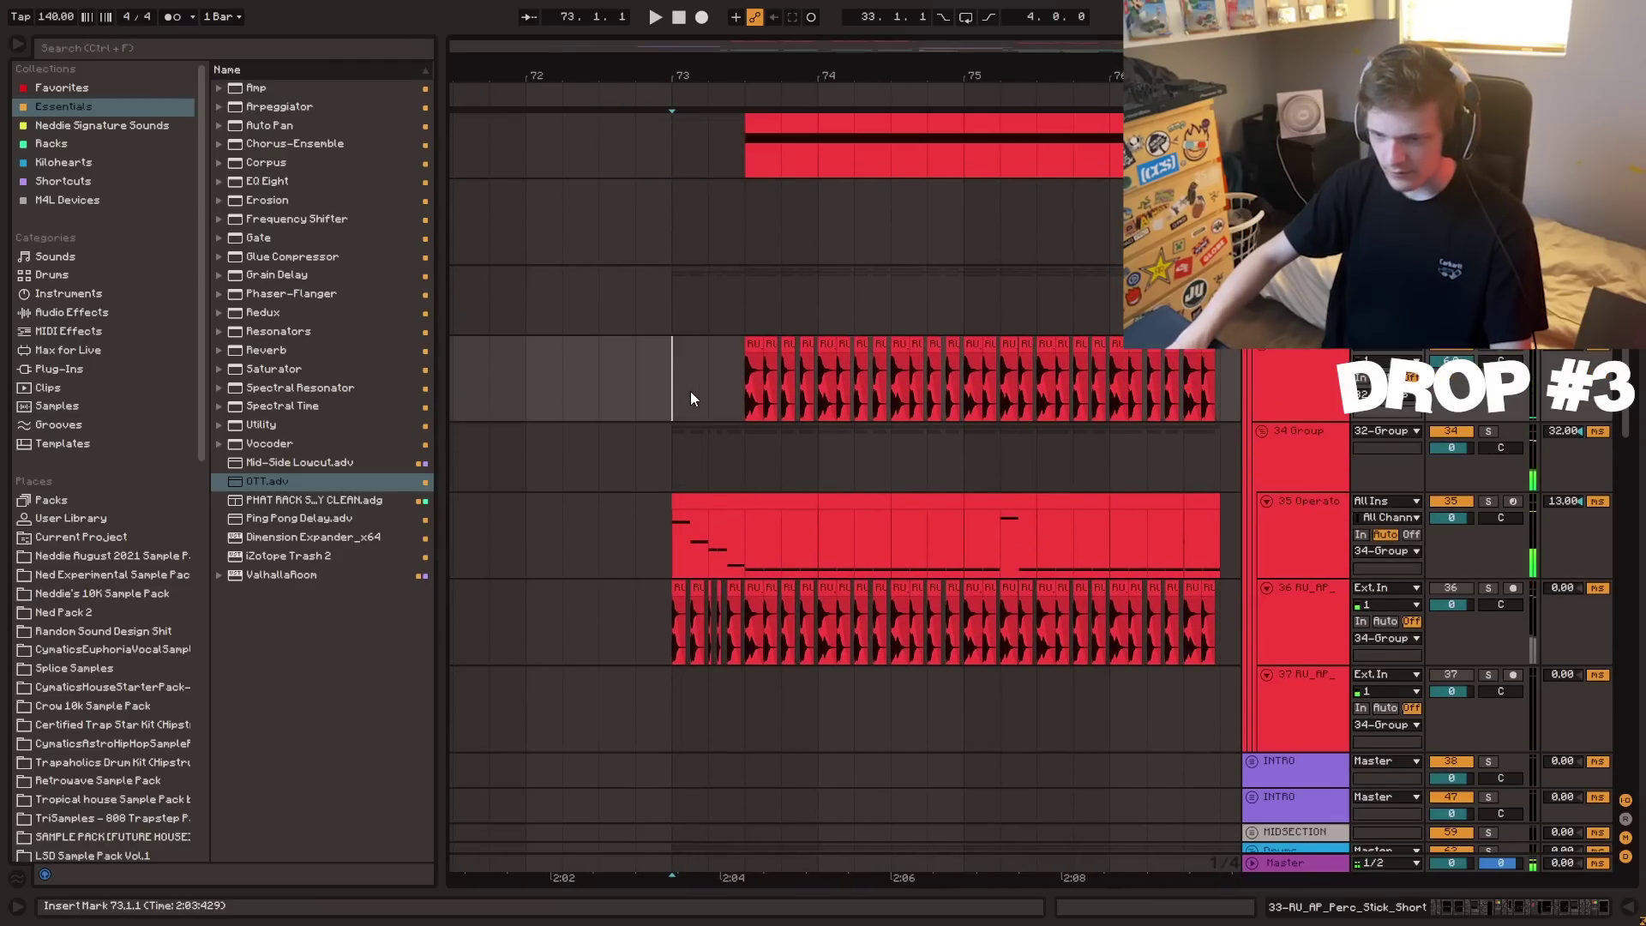
scroll(720, 407, "down", 2)
key("space")
left_click(676, 444)
scroll(674, 454, "up", 1)
key("space")
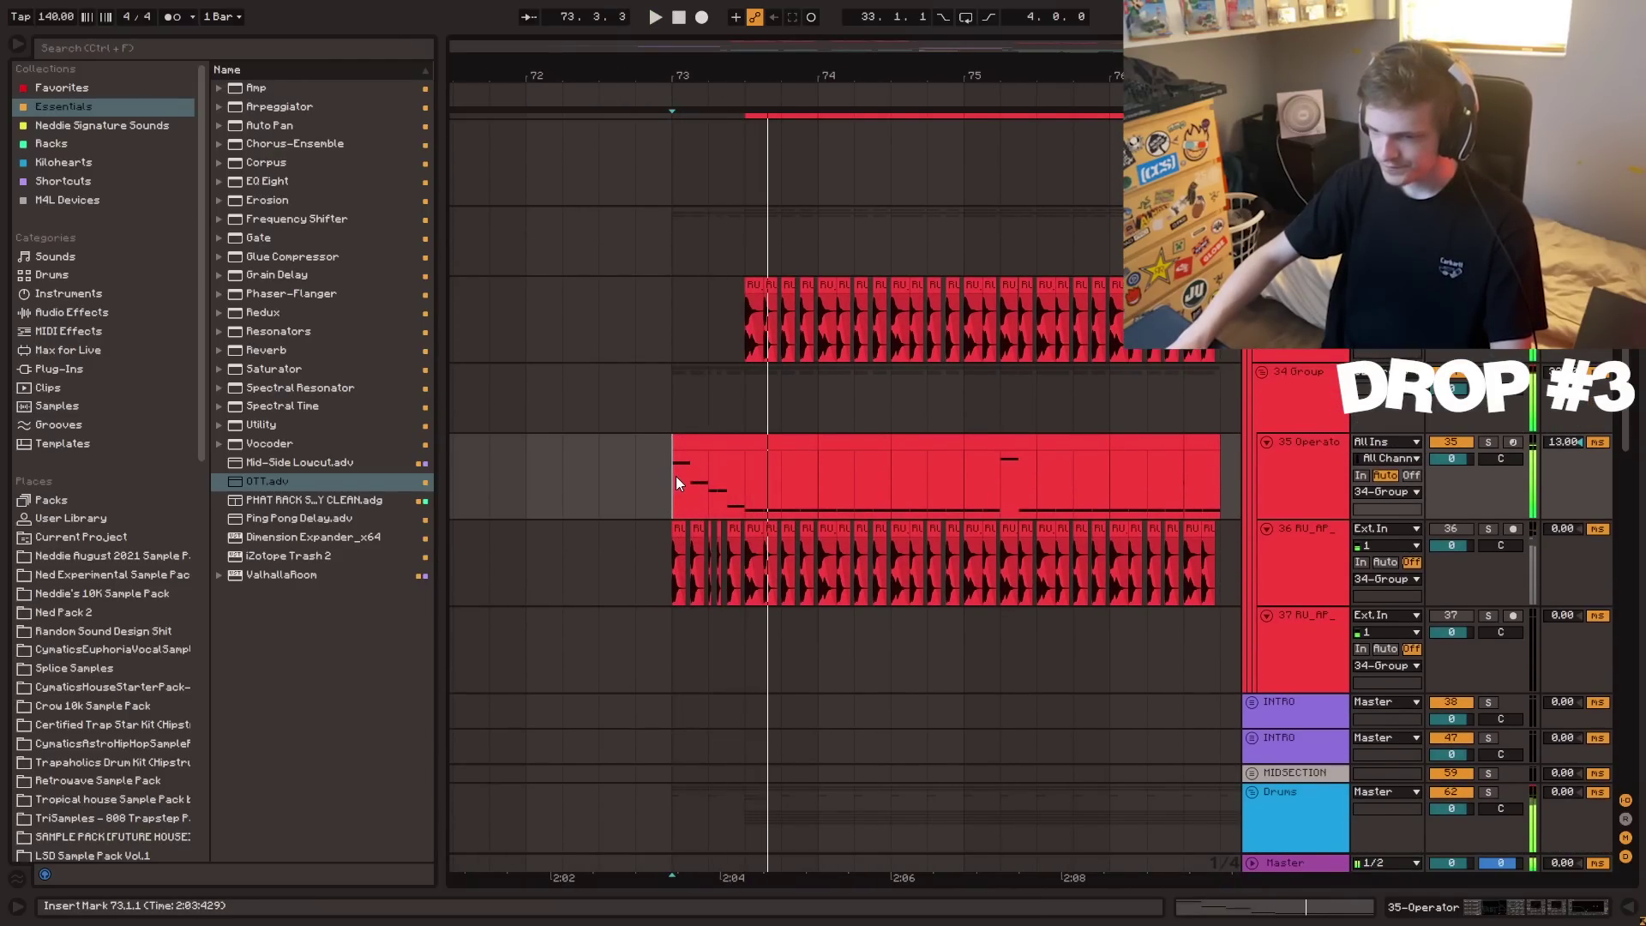
- Delete the Operator and perc stick parts from bar 73 to 73.3 and play the drop's opening
left_click_drag(676, 475, 737, 555)
left_click_drag(691, 494, 734, 547)
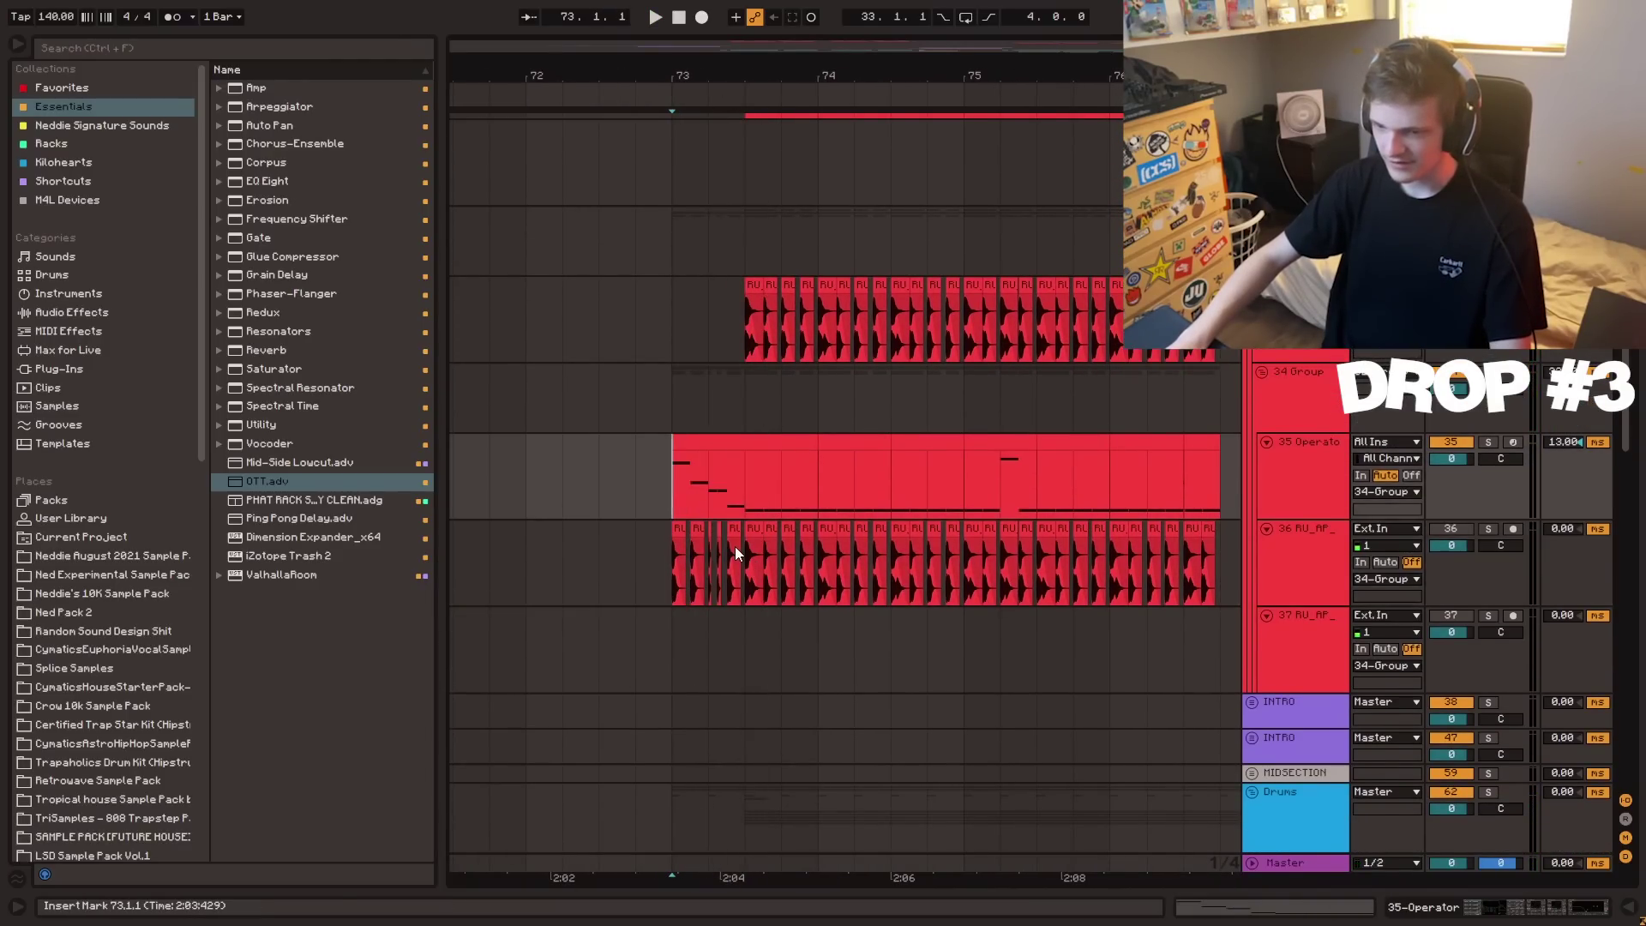
key("Delete")
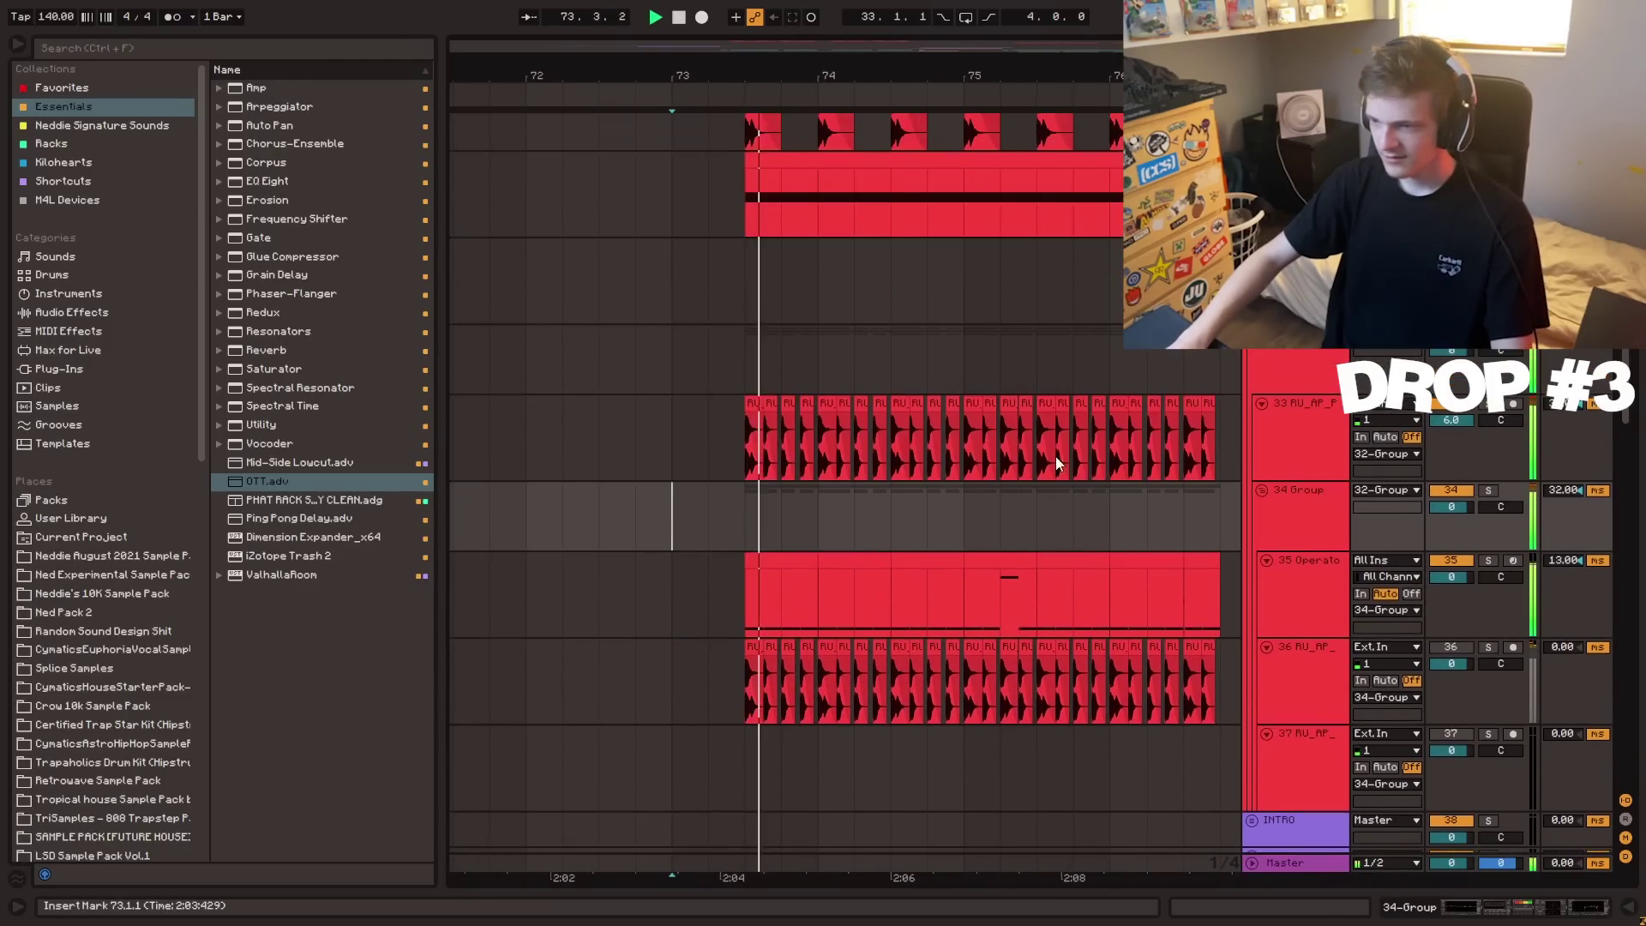
scroll(1058, 463, "up", 2)
key("space")
- Search the sample library for "growl" and audition JUNE2022_NED_Growl samples 7, 6 and 5
left_click(1295, 353)
key("ctrl+f")
type("growl")
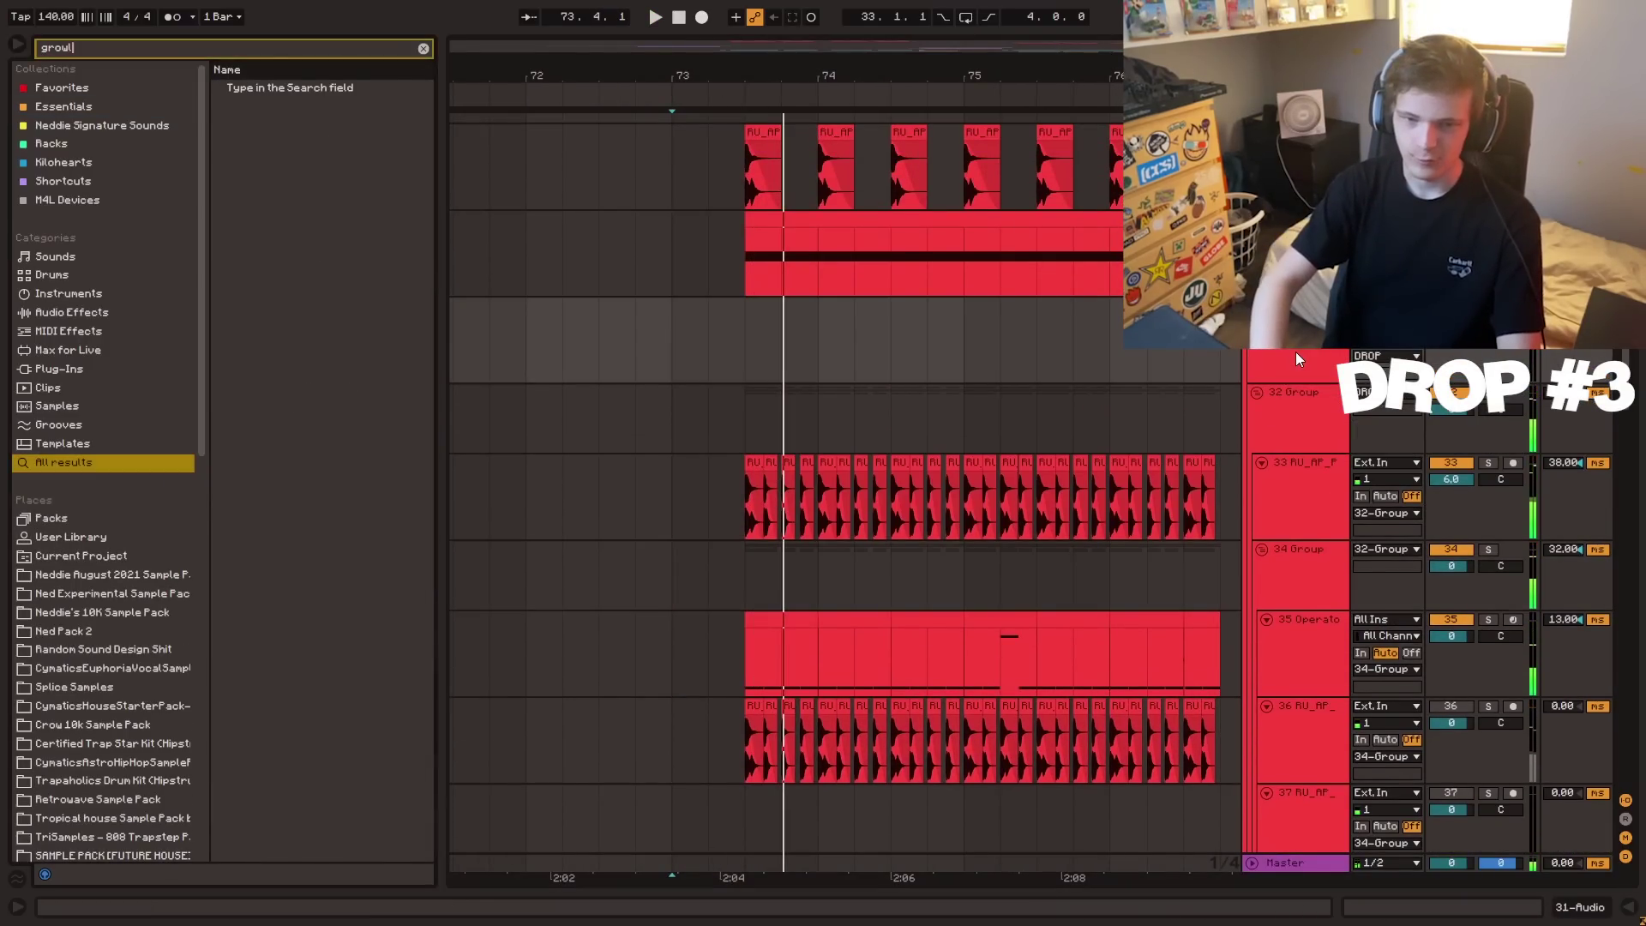
left_click(321, 243)
left_click(283, 208)
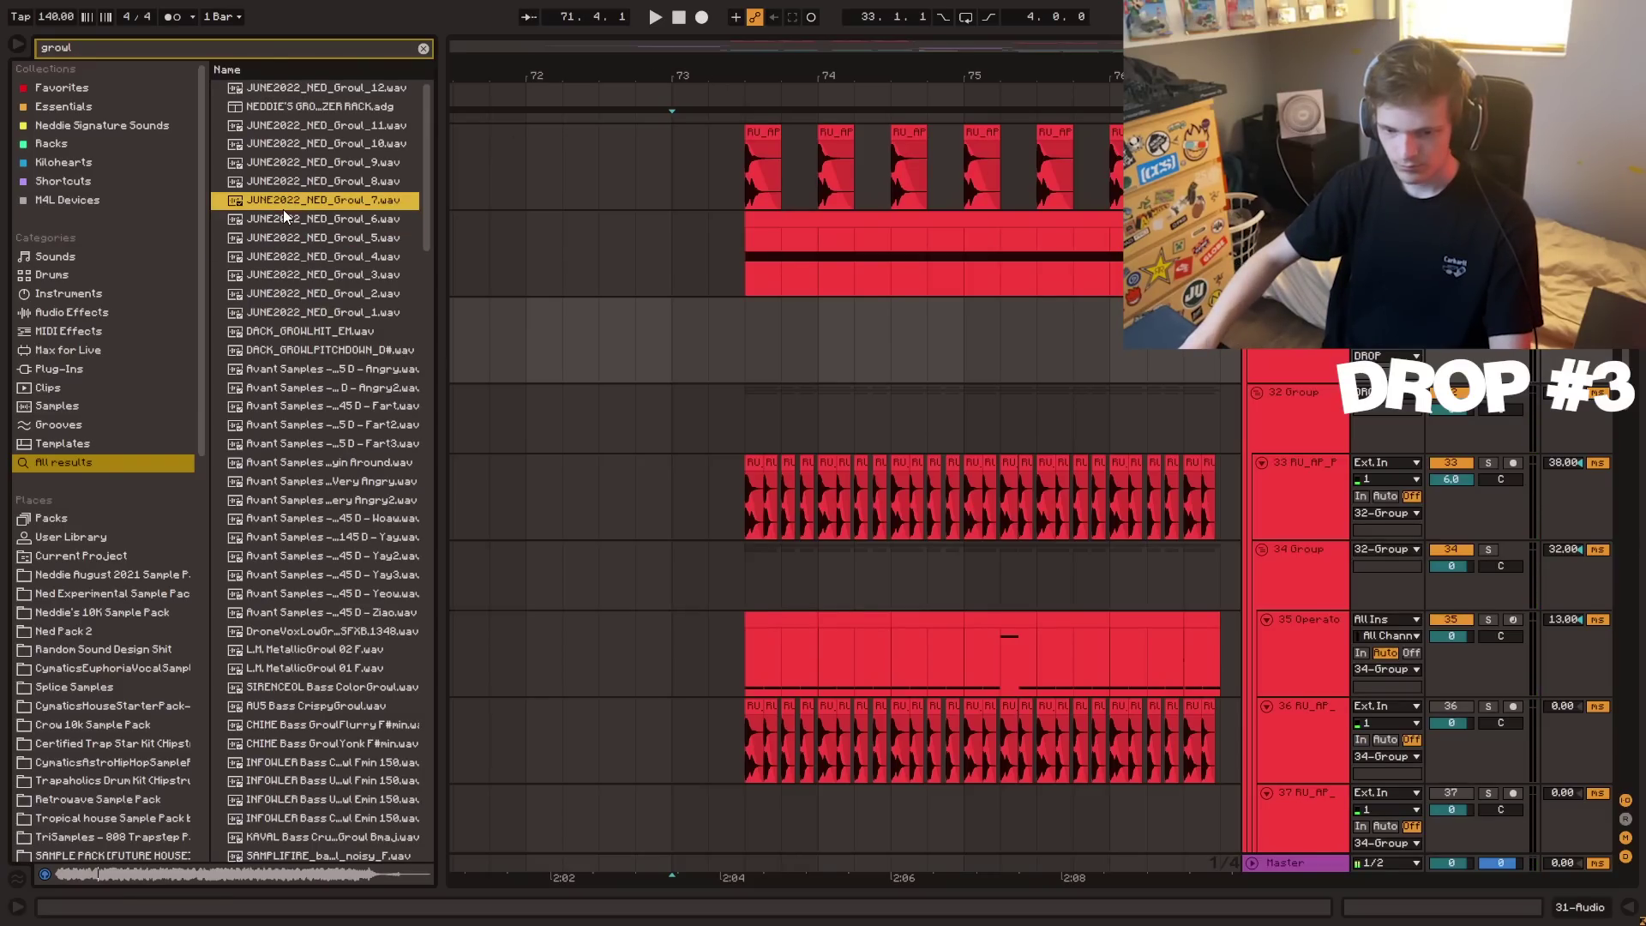
key("Down")
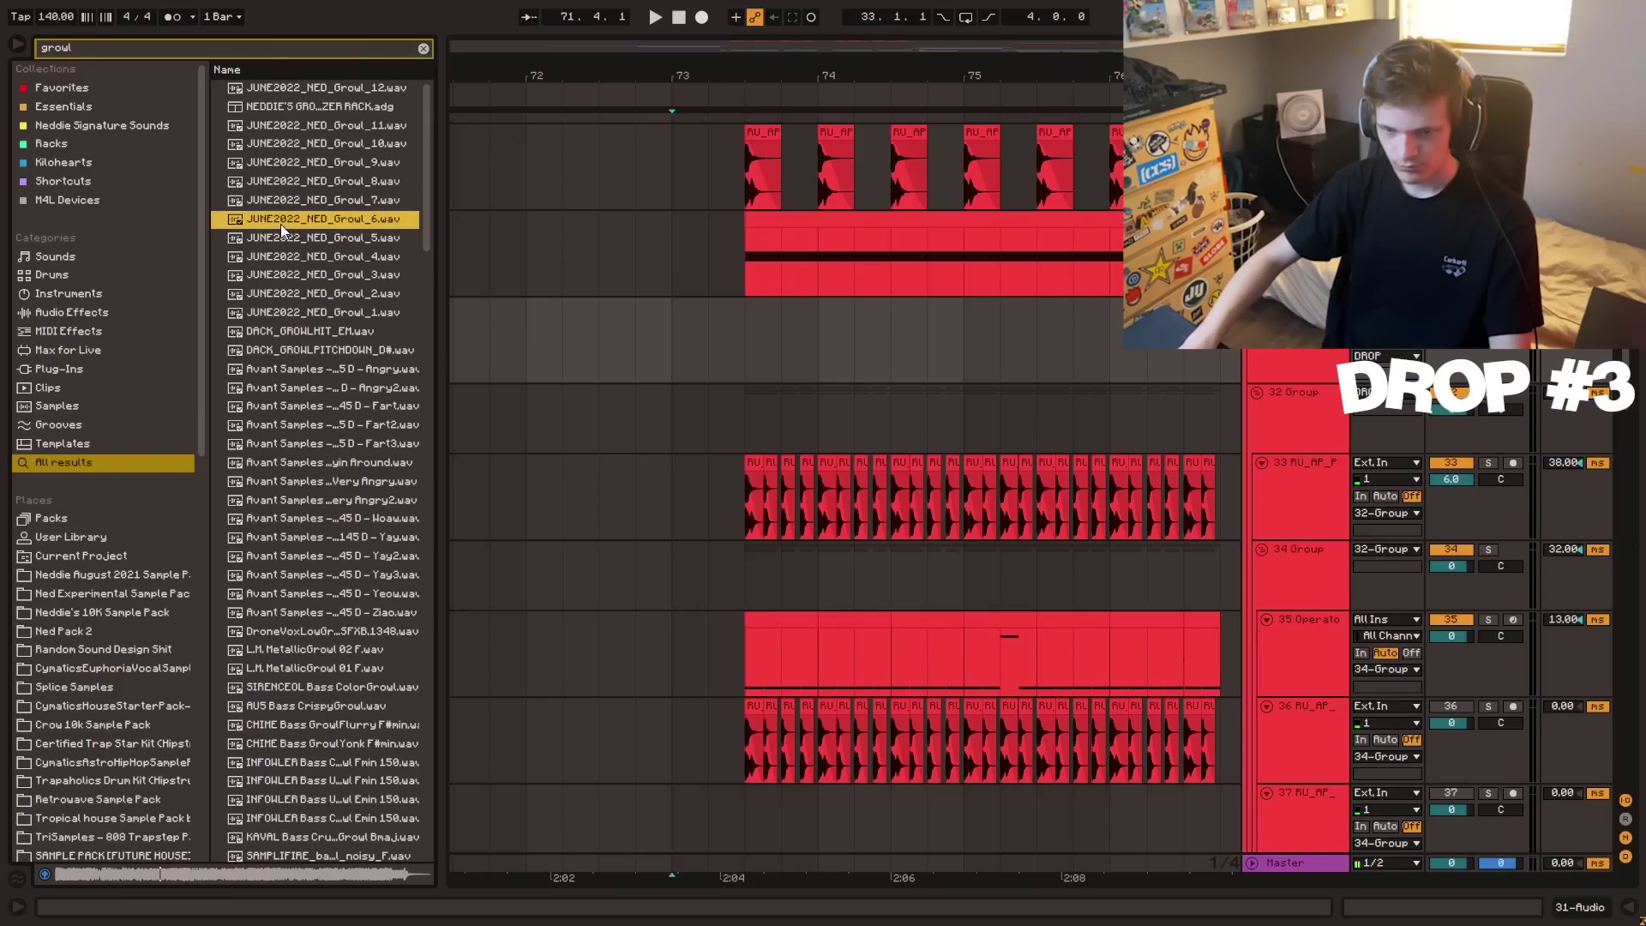
key("Down")
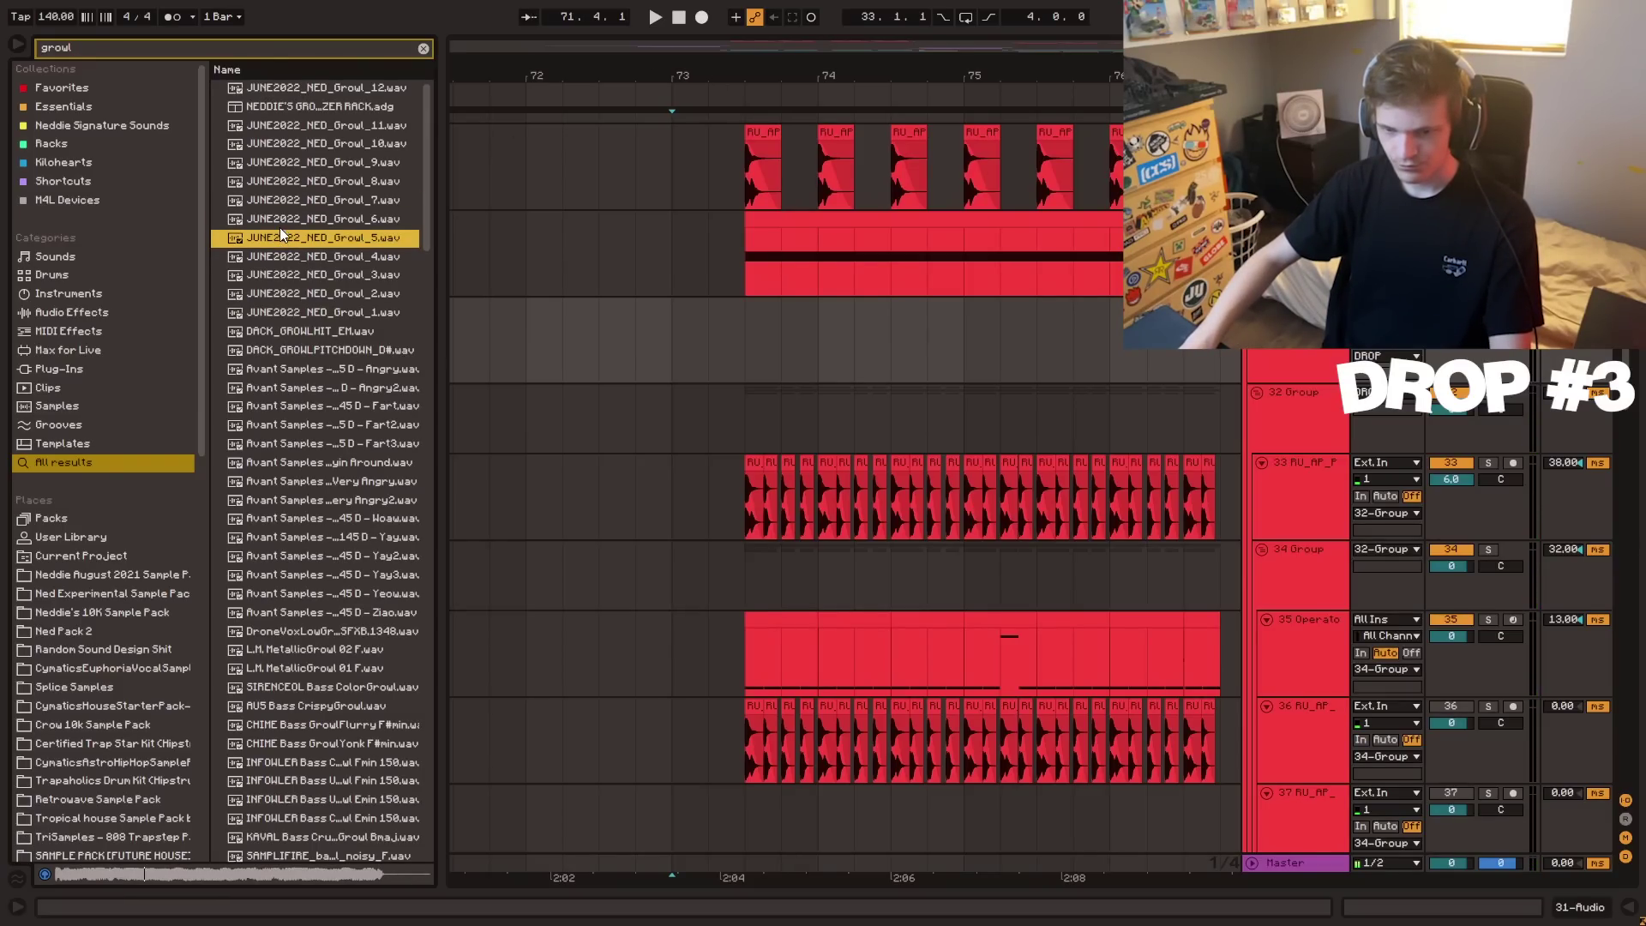
- Place JUNE2022_NED_Growl_5 on the empty track from bar 73 to 73.3 and play it in the drop
left_click_drag(283, 238, 686, 339)
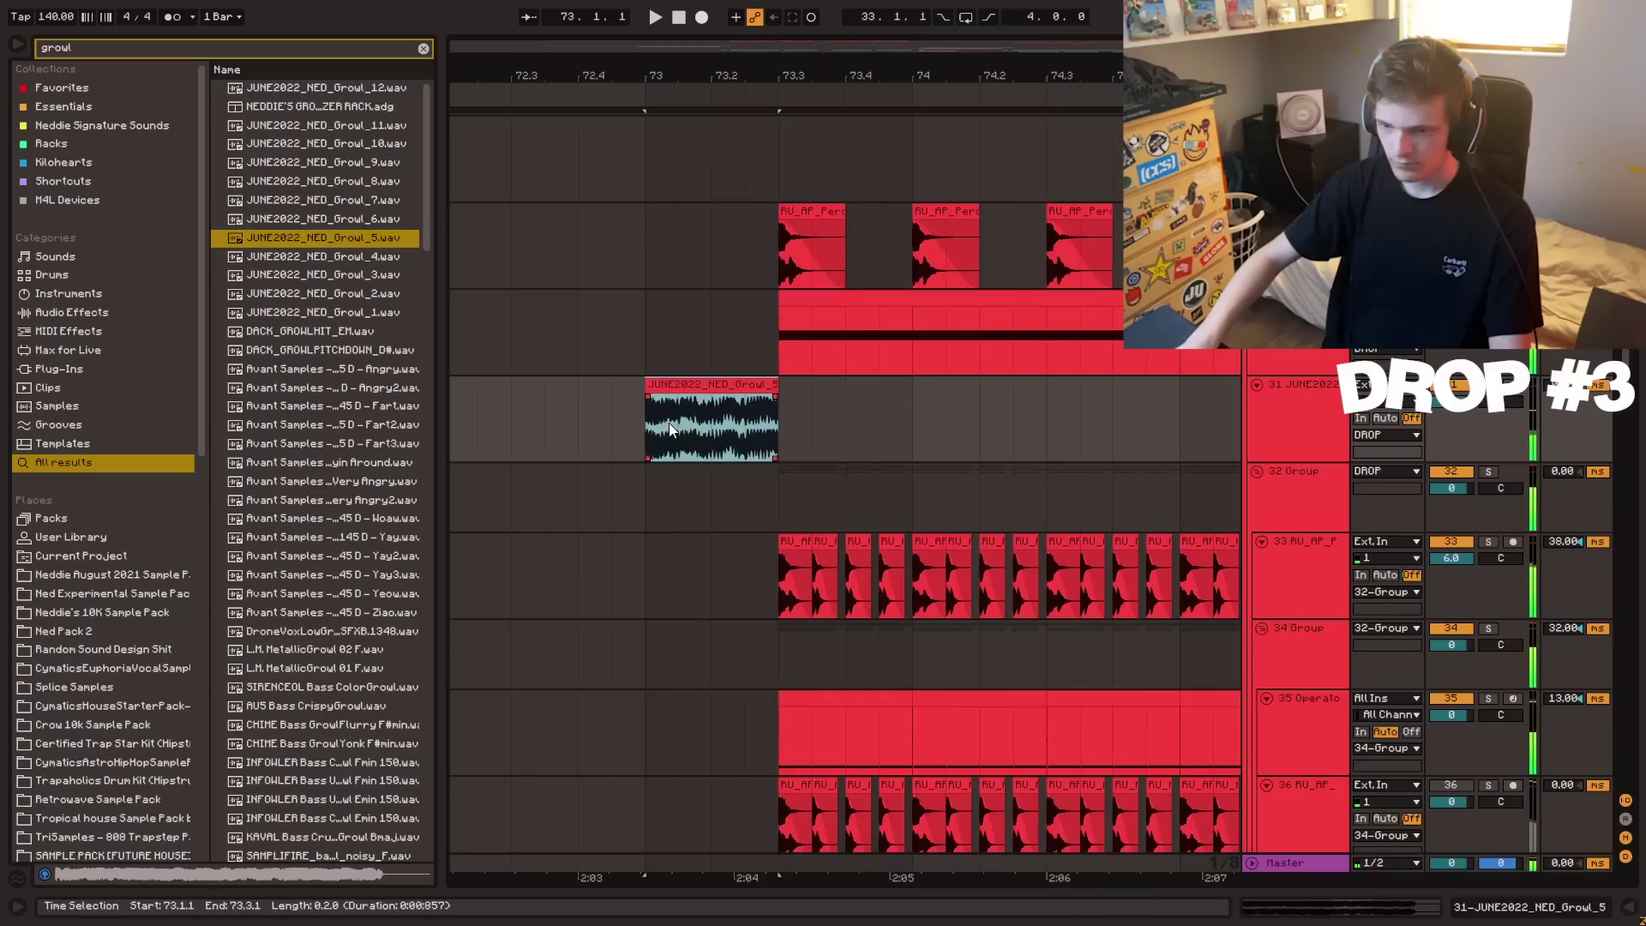
key("space")
left_click(659, 427)
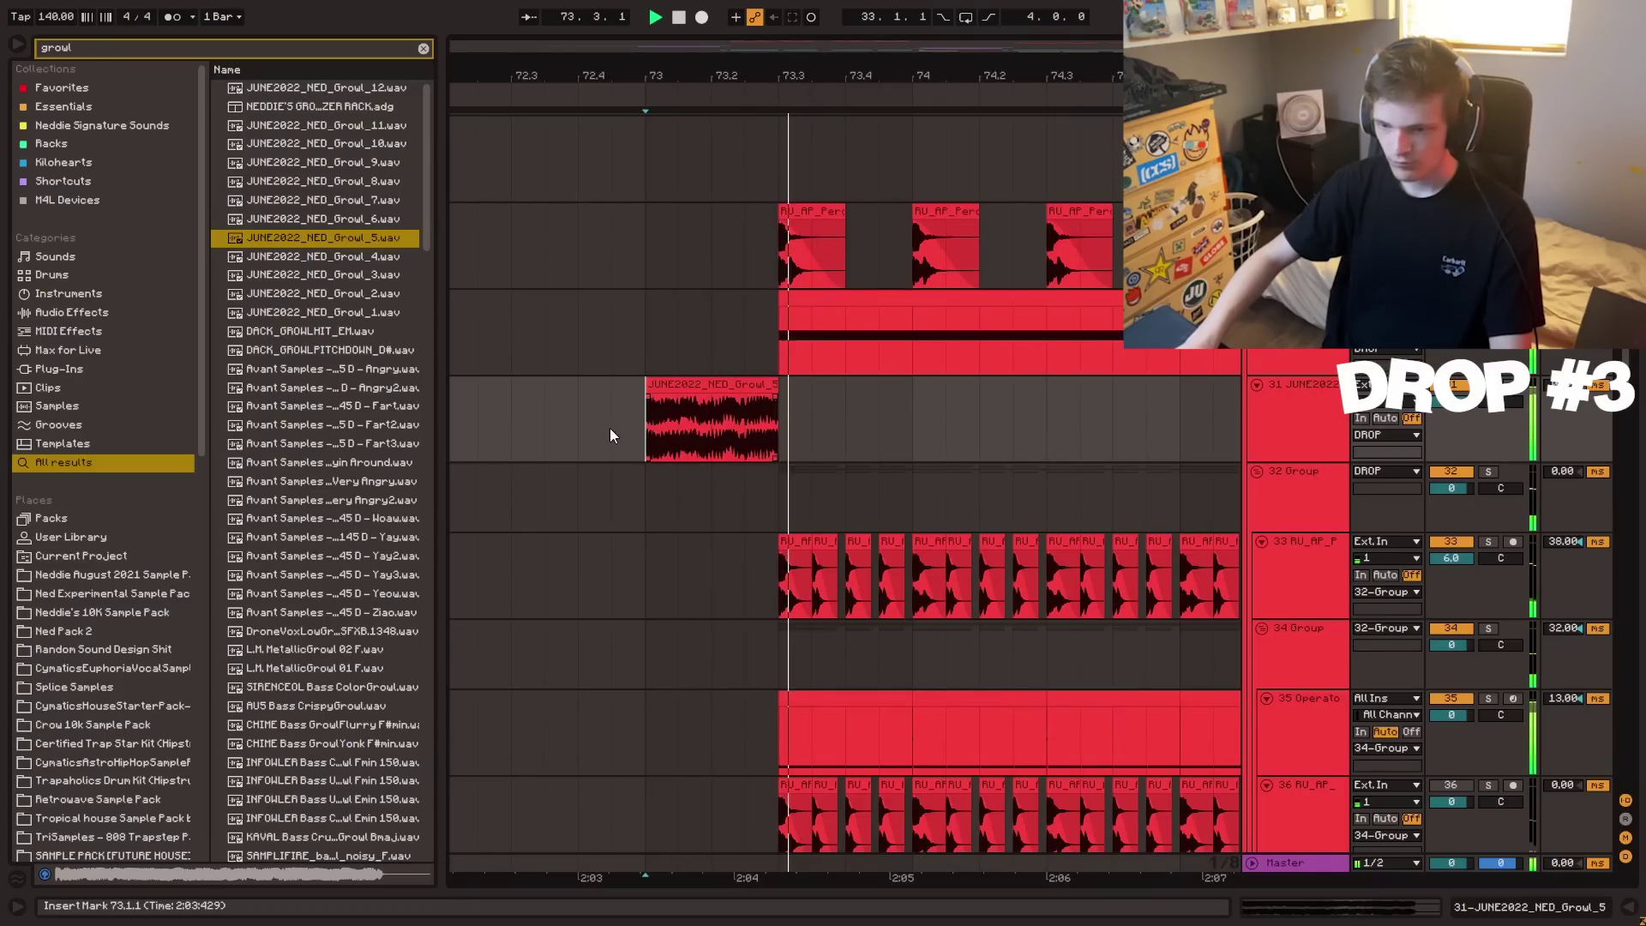
key("space")
key("space")
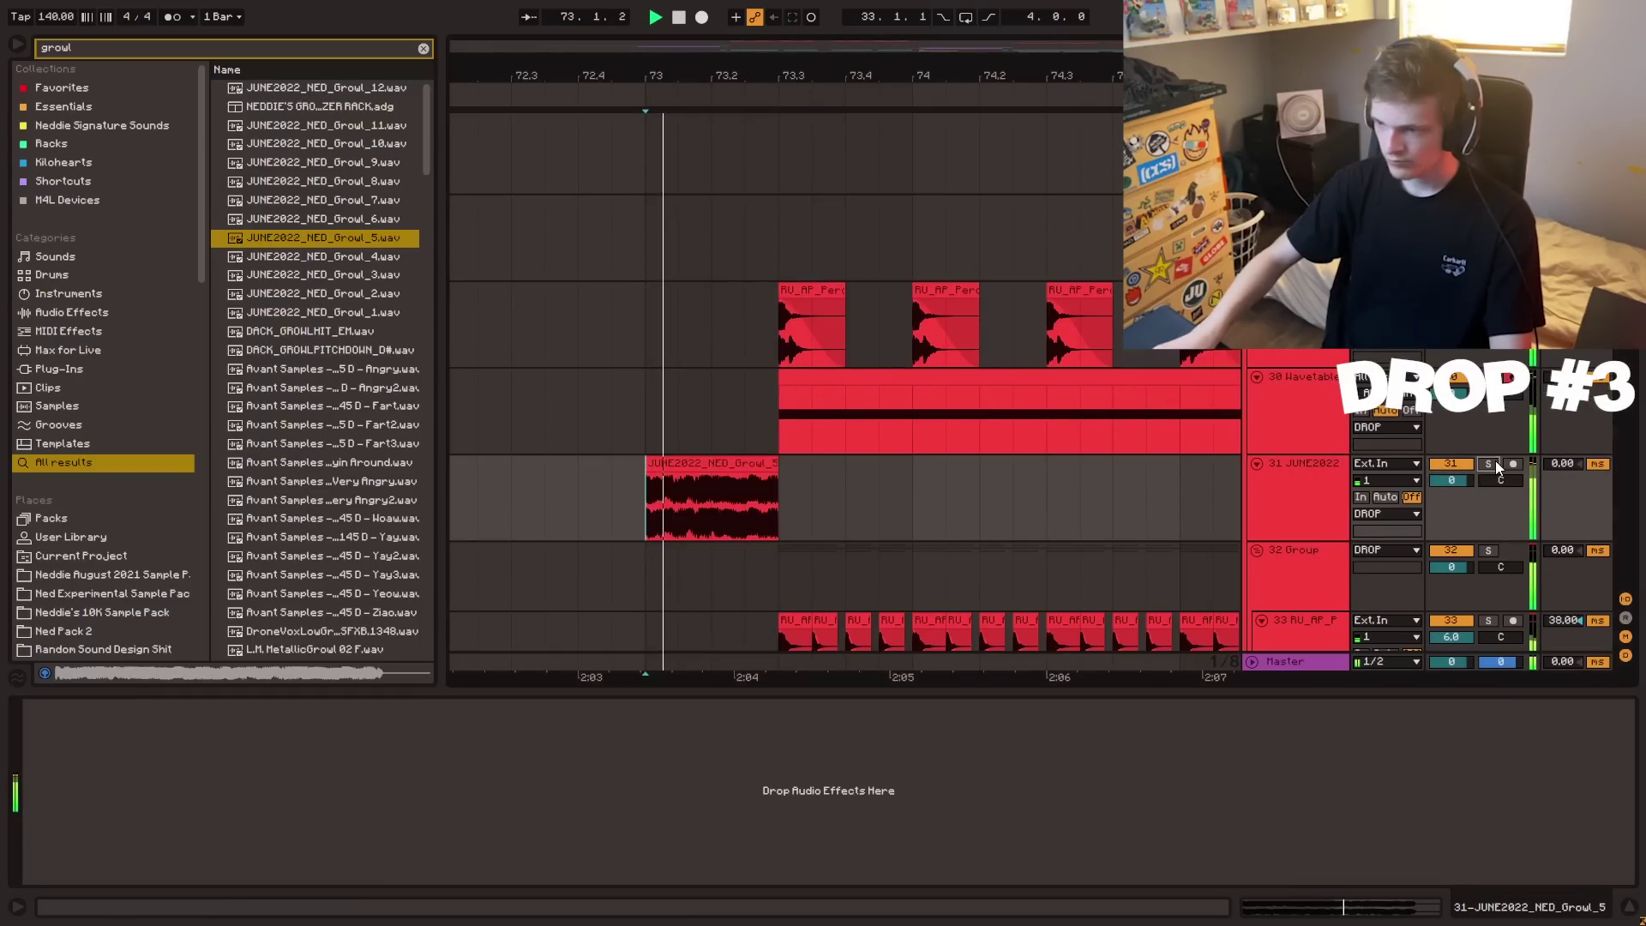
- Split the growl clip at 73.2, process its track with EQ Eight, a Heavy Amp and the PHAT rack, and audition it
left_click(1490, 464)
key("space")
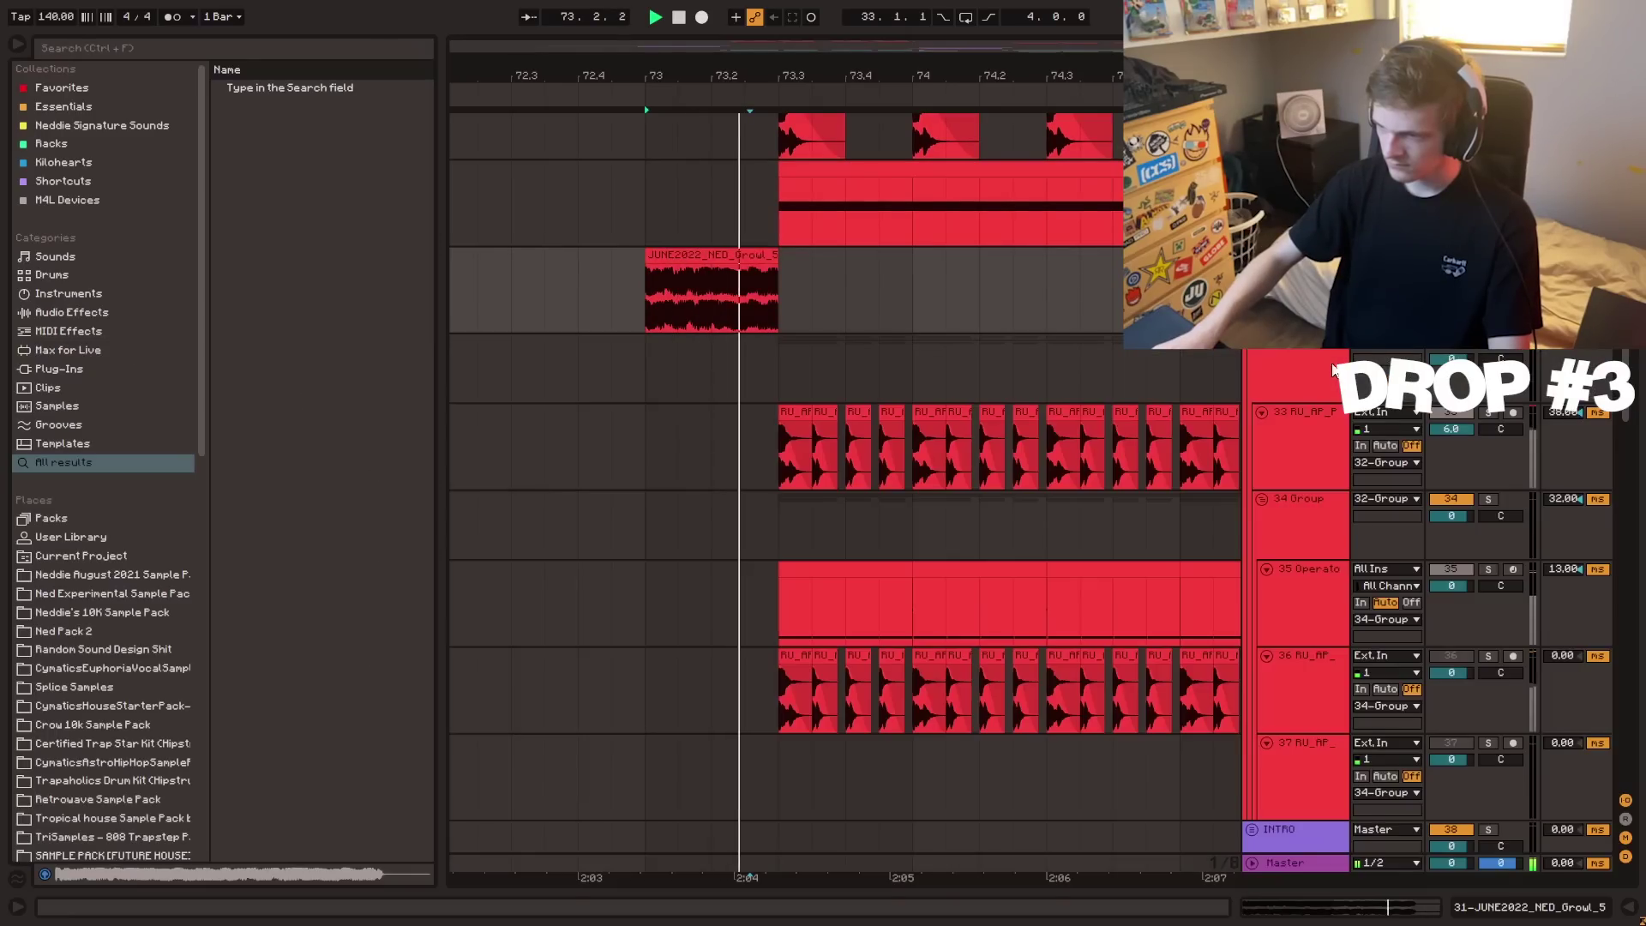
left_click(728, 486)
left_click(657, 476)
key("space")
key("space")
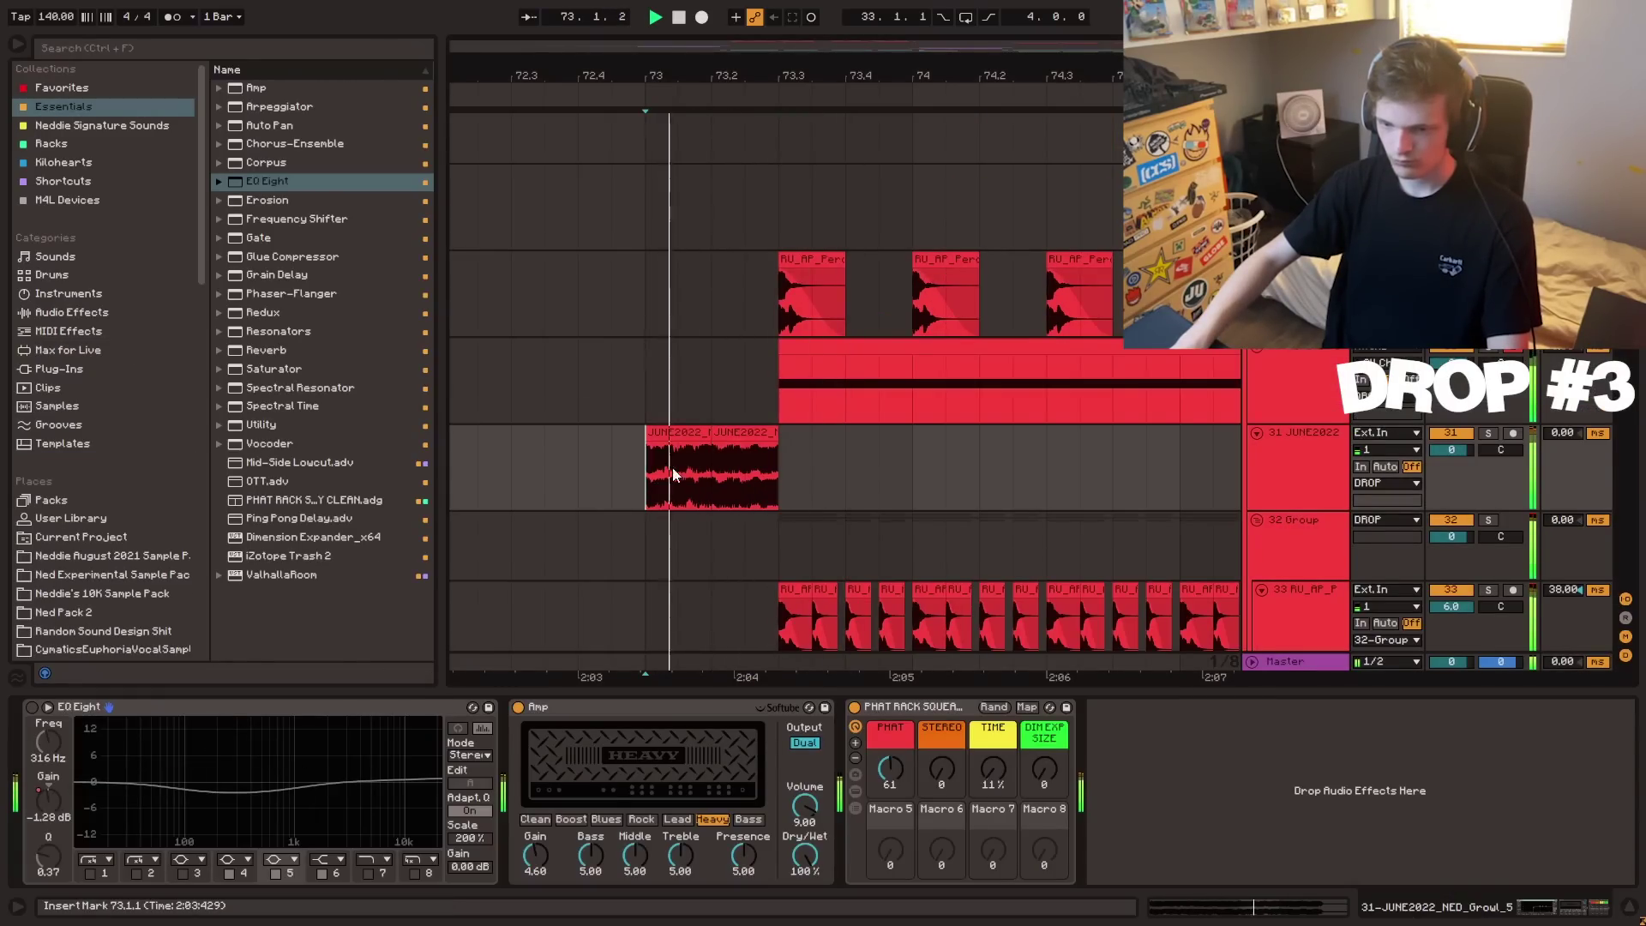
- Reverse the growl's second half from 73.2 and set its Texture grain size to 50.94
left_click_drag(772, 481, 726, 480)
left_click(652, 470)
key("space")
key("space")
double_click(749, 435)
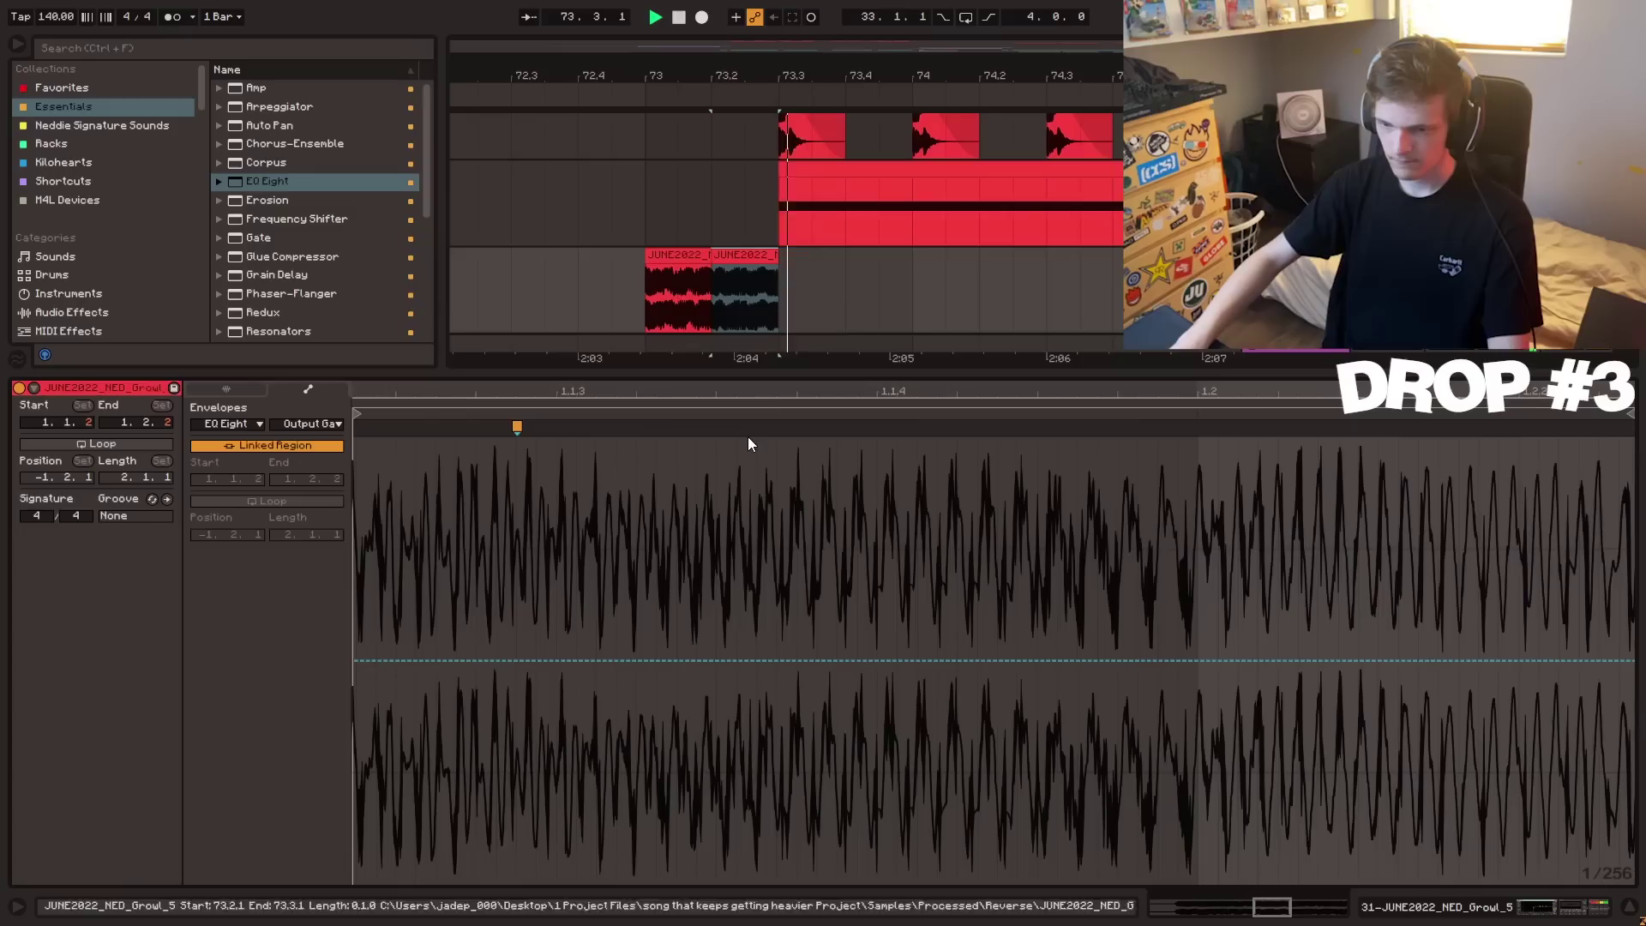
left_click(227, 390)
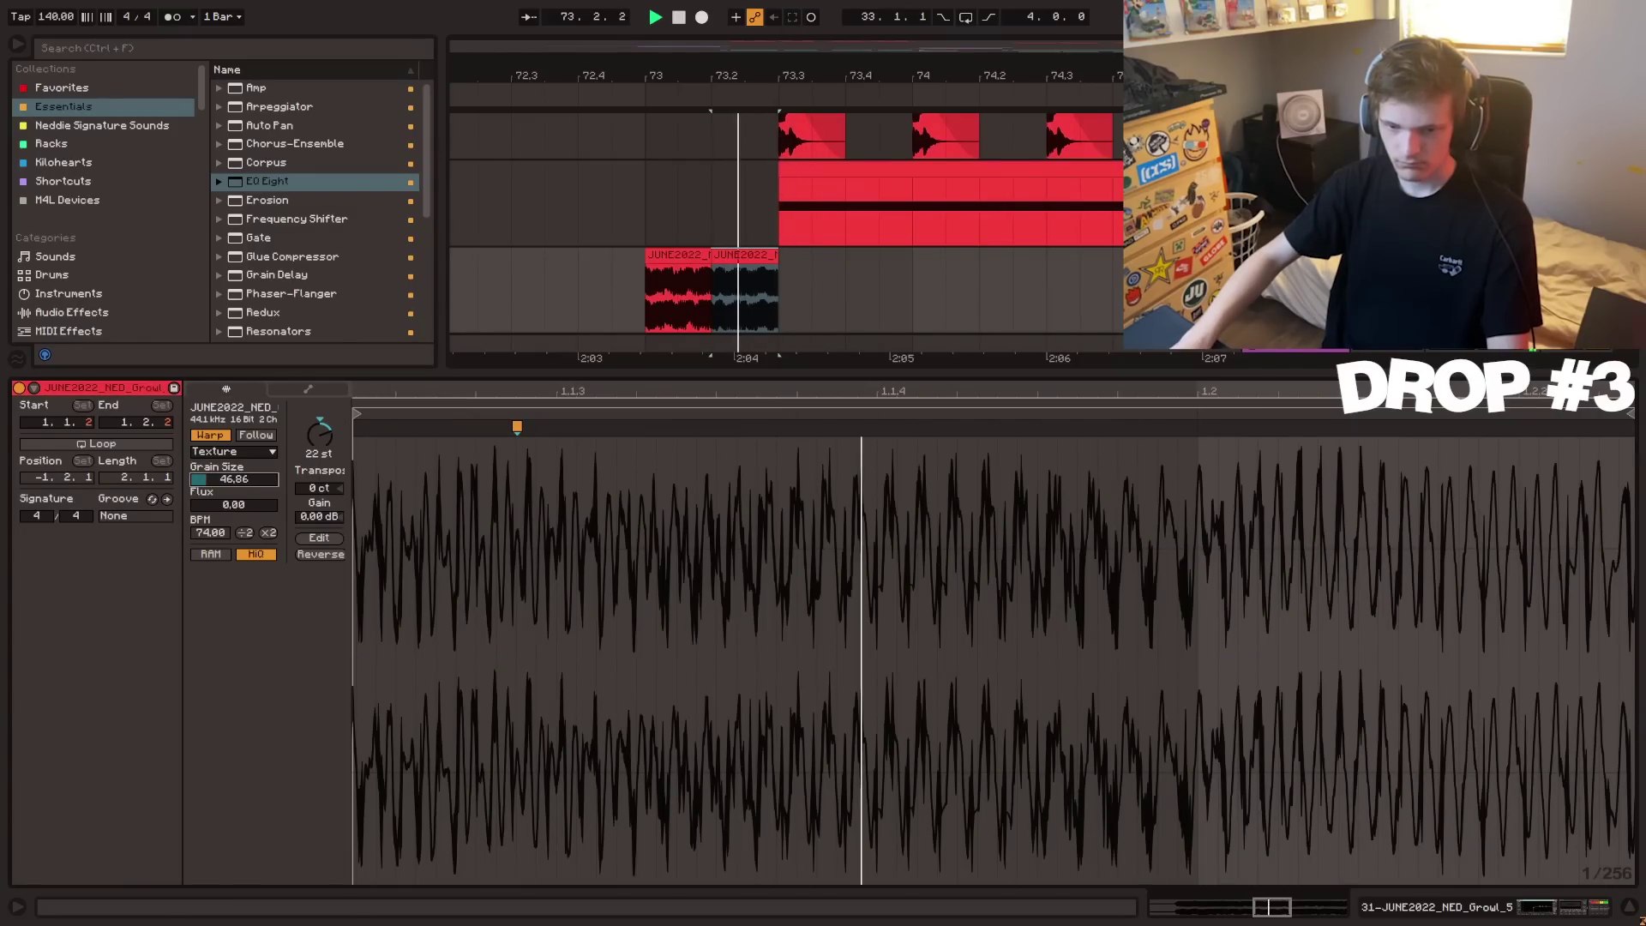
left_click_drag(274, 478, 280, 470)
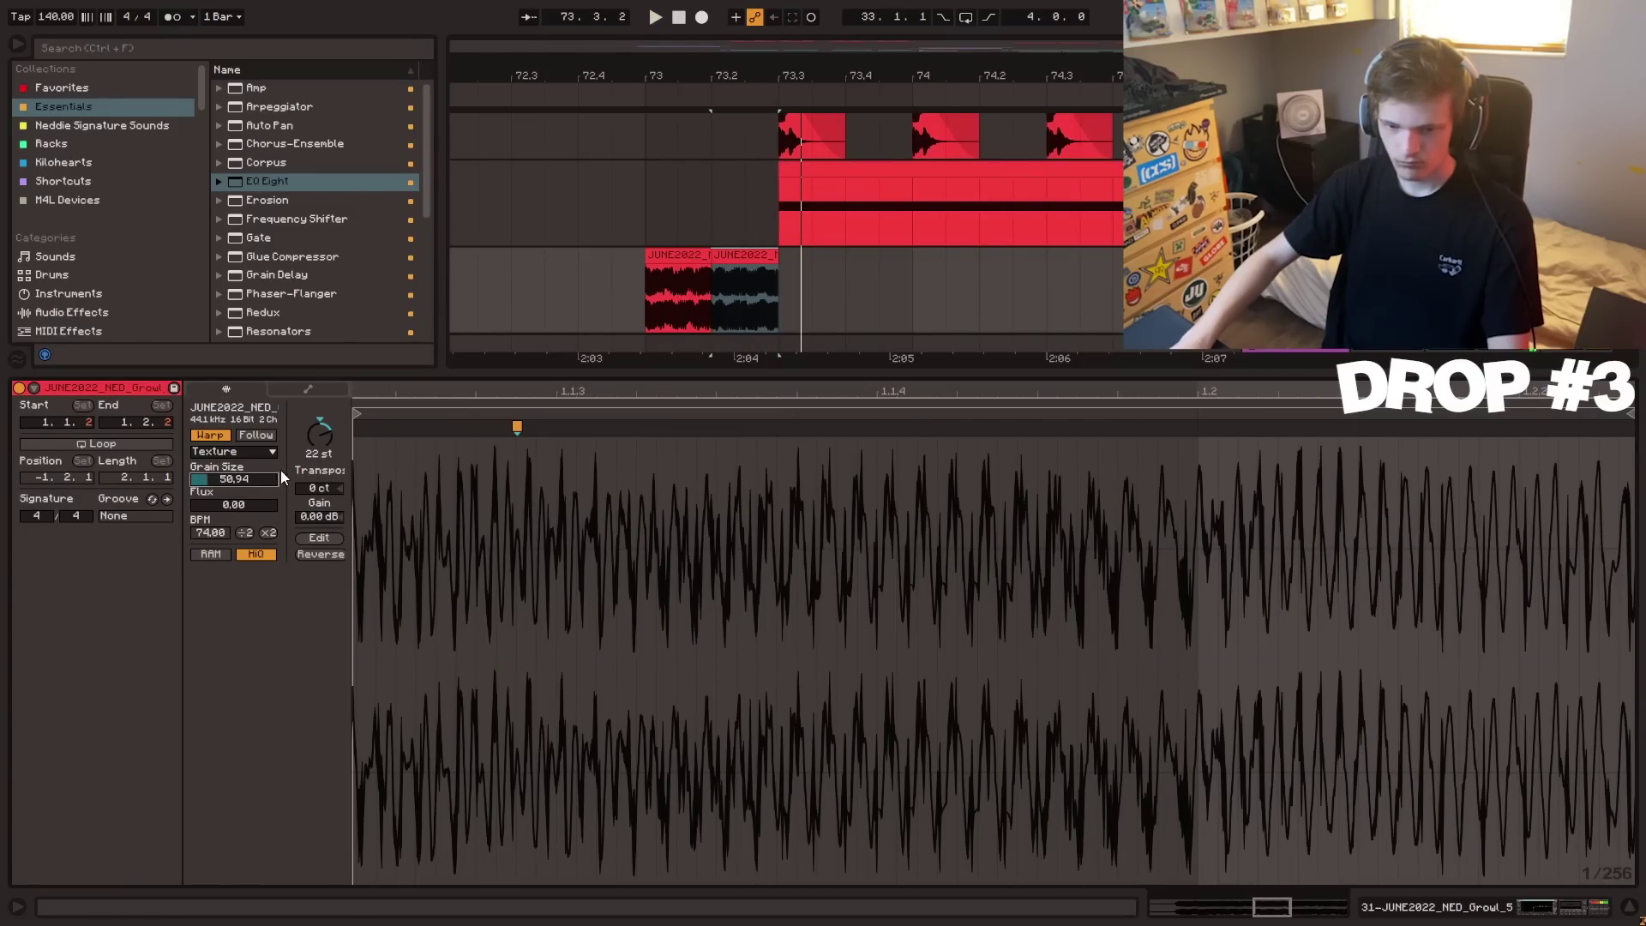
key("space")
- Play the drop from bar 73 to check the reversed growl against the perc entry
key("ctrl+alt+l")
left_click(653, 300)
key("space")
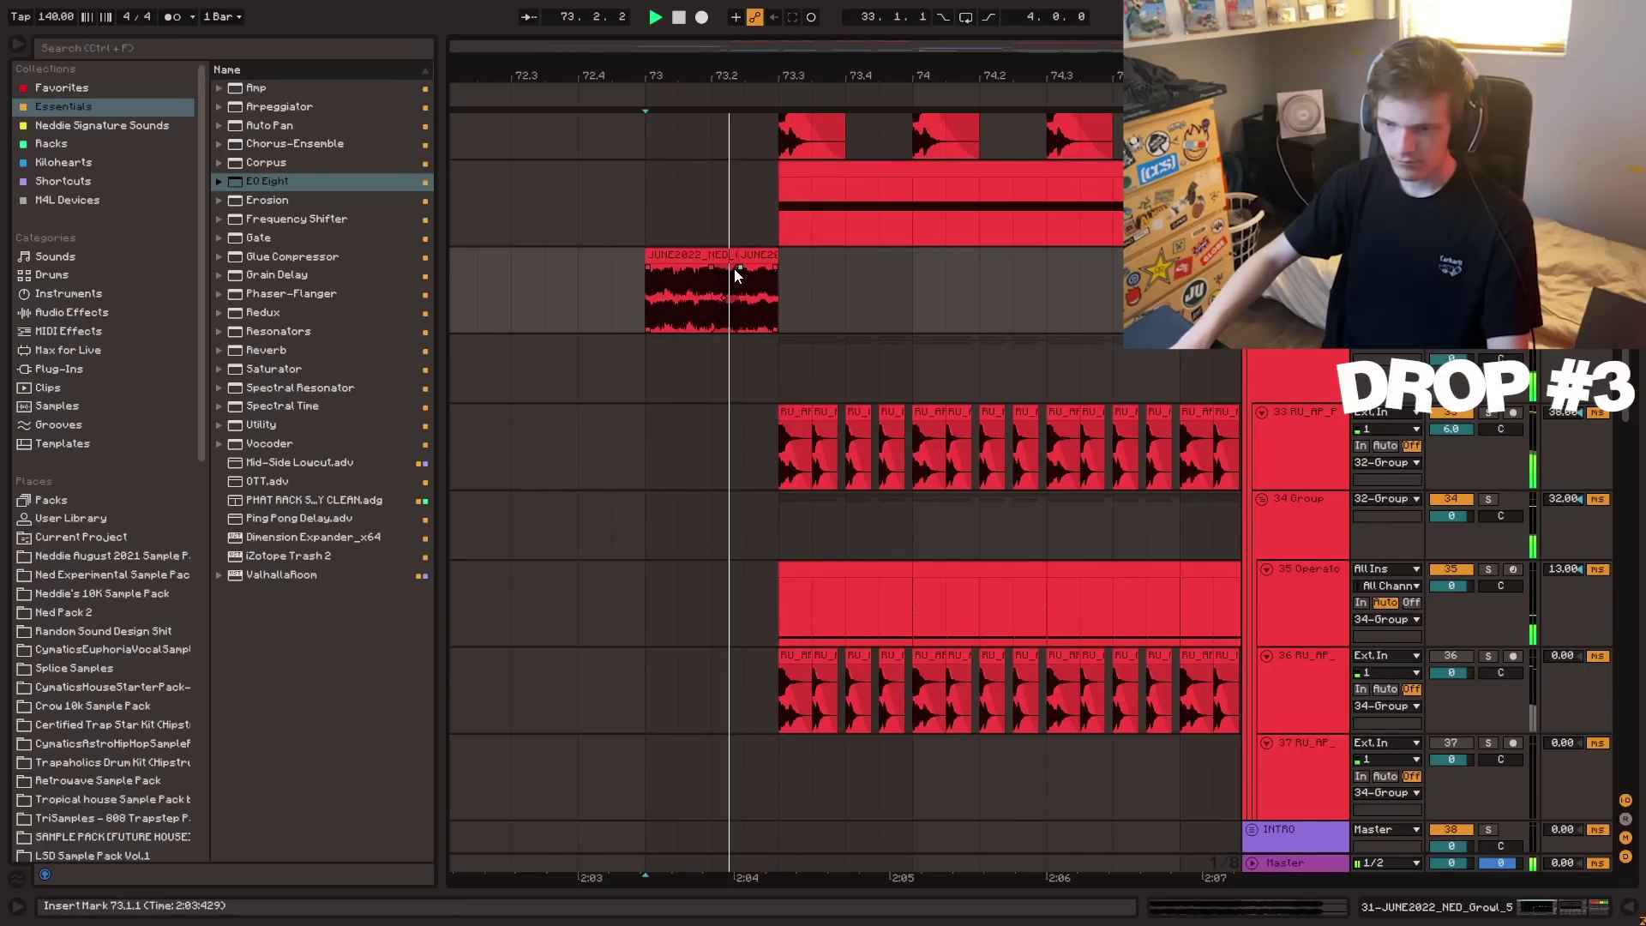
scroll(769, 302, "up", 4)
key("space")
key("space")
scroll(769, 302, "down", 2)
- Add an EQ Eight after the PHAT rack on the growl track
double_click(1277, 512)
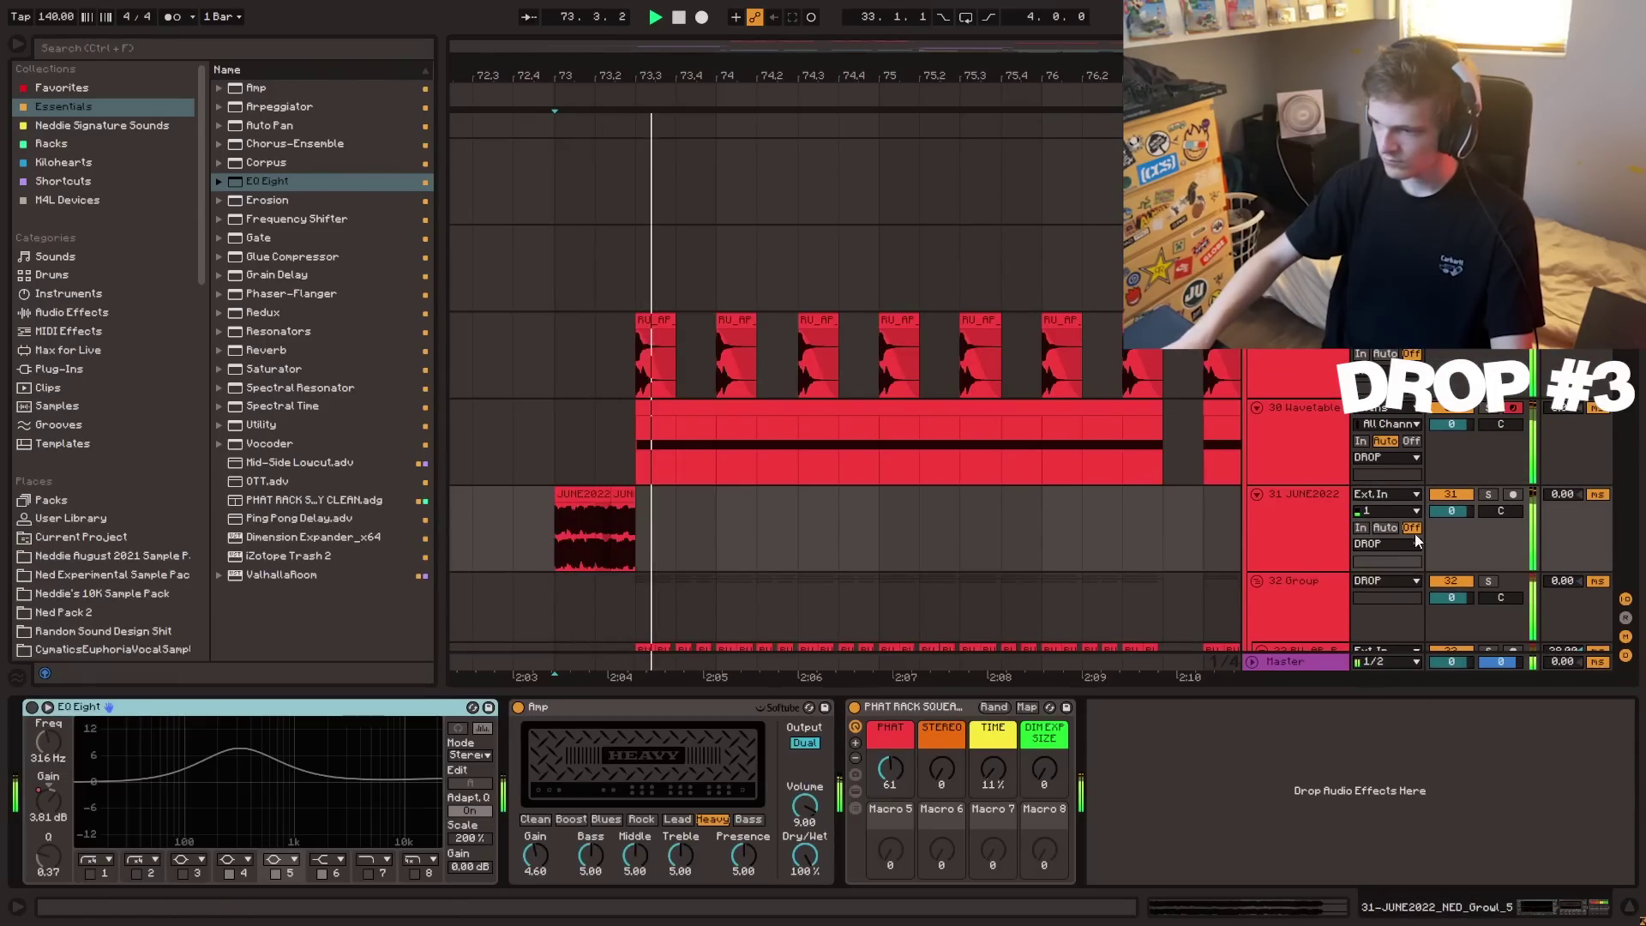
key("space")
left_click_drag(300, 171, 1215, 735)
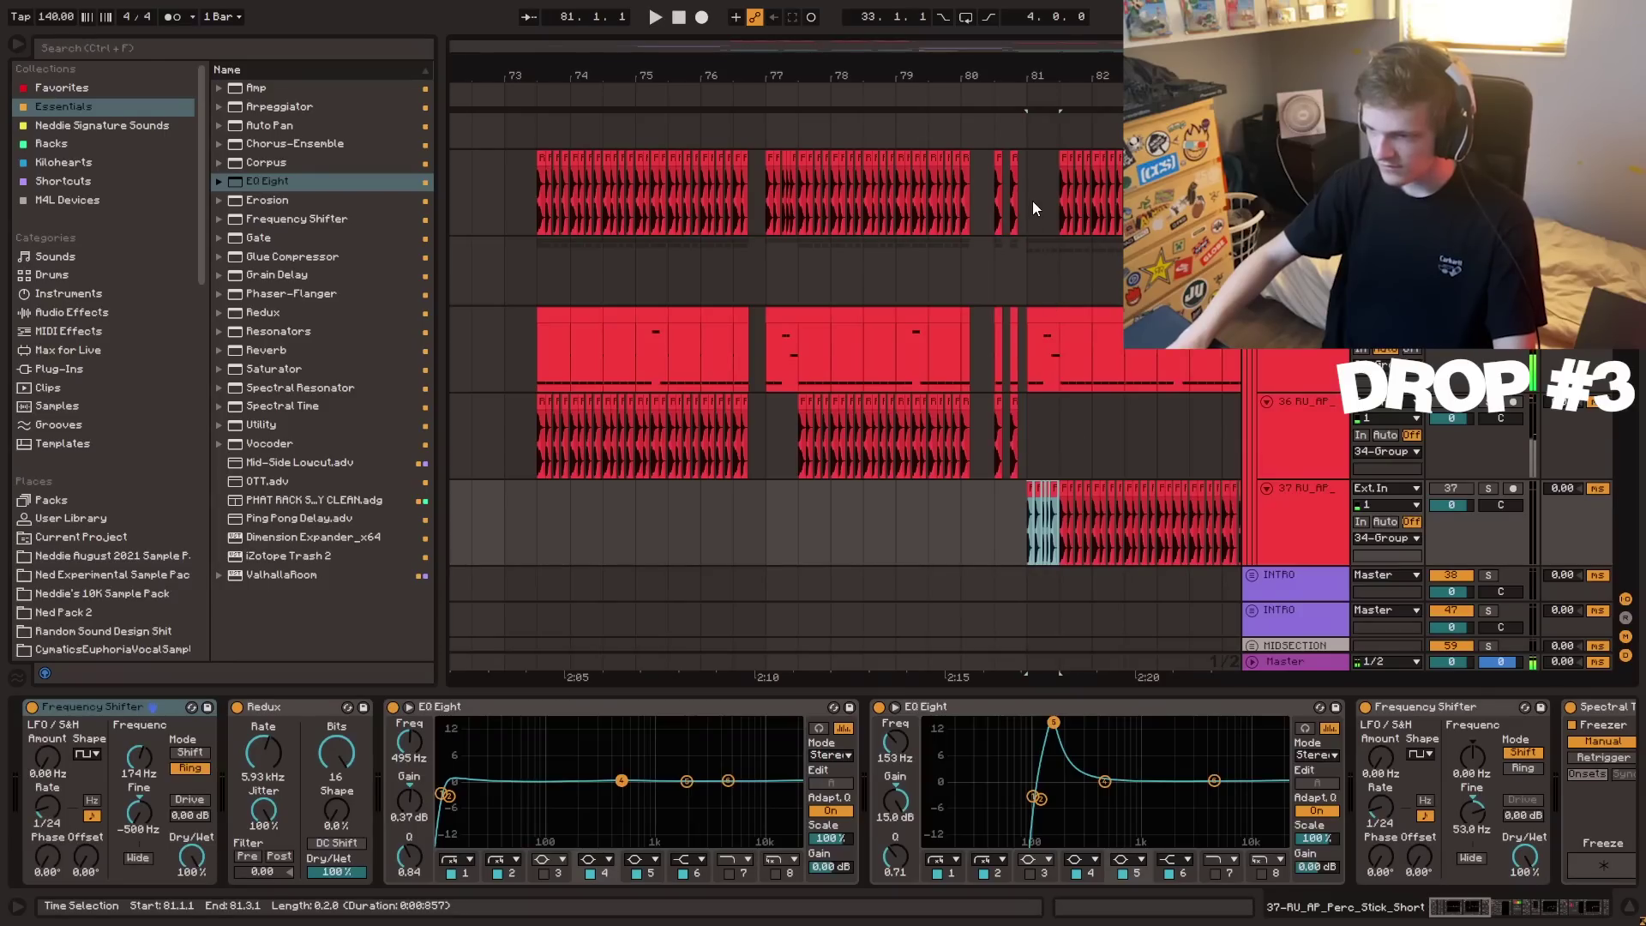
- Fill the gap from 81.1 to 81.3 on the upper perc stick track with chopped hits and play from bar 81
left_click(1027, 193)
scroll(1037, 257, "up", 2)
key("space")
key("plus")
key("plus")
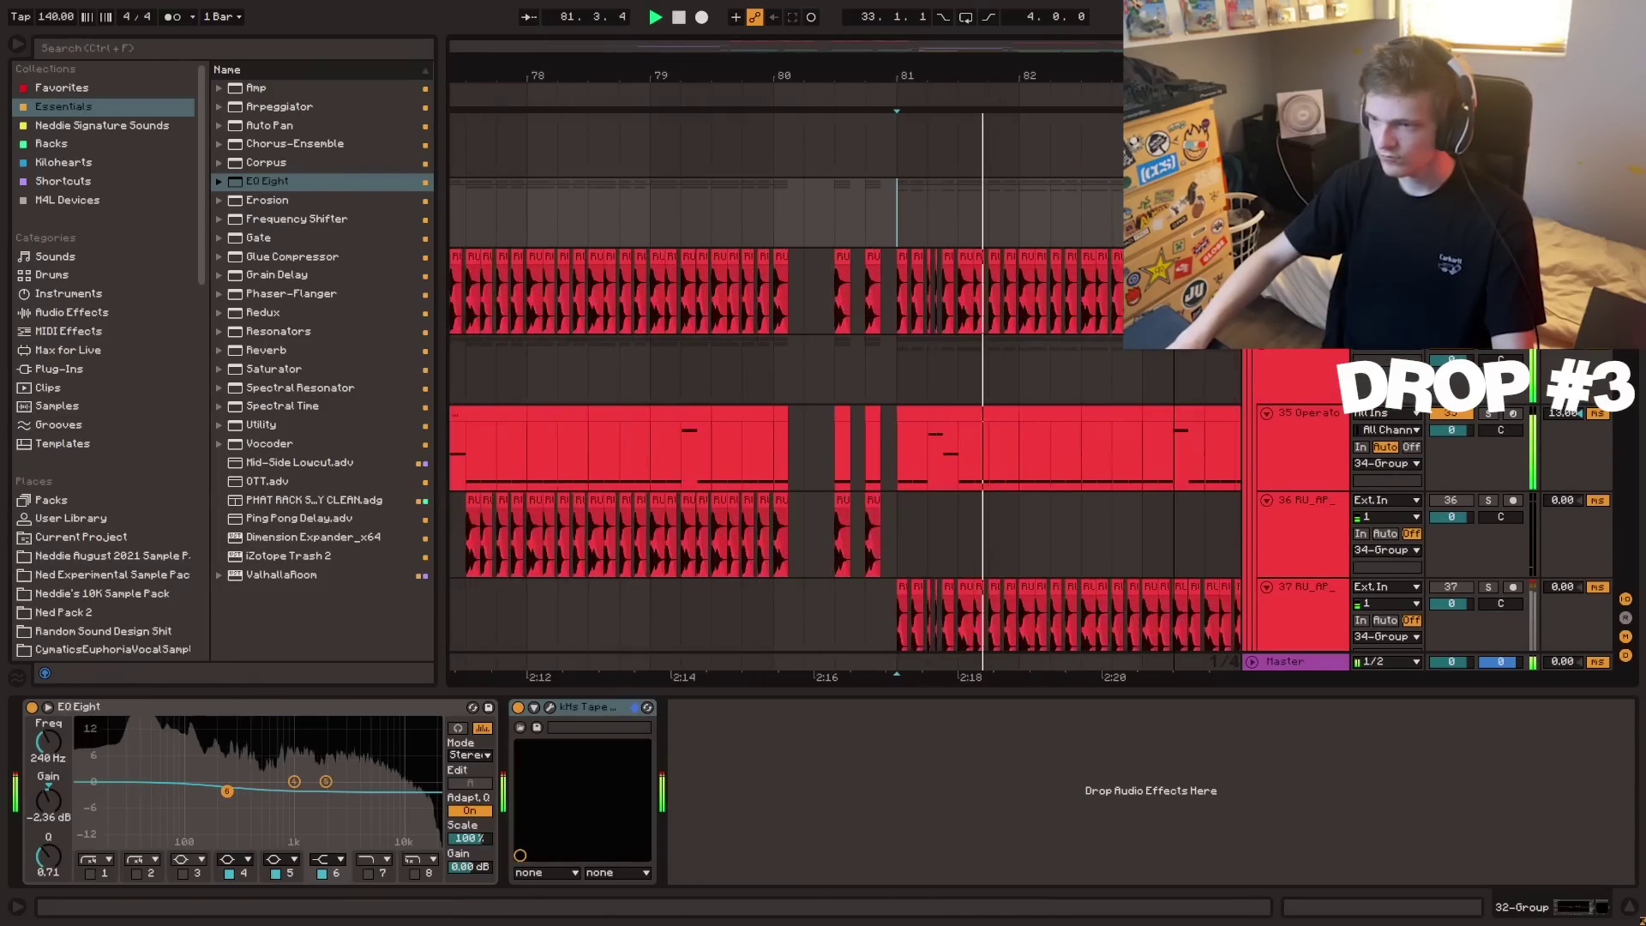
key("a")
key("a")
- Play from 80.3 and 80.4 to check how the ending hits lead into the chopped percs at bar 81
scroll(883, 360, "up", 2)
left_click(810, 308)
key("space")
key("space")
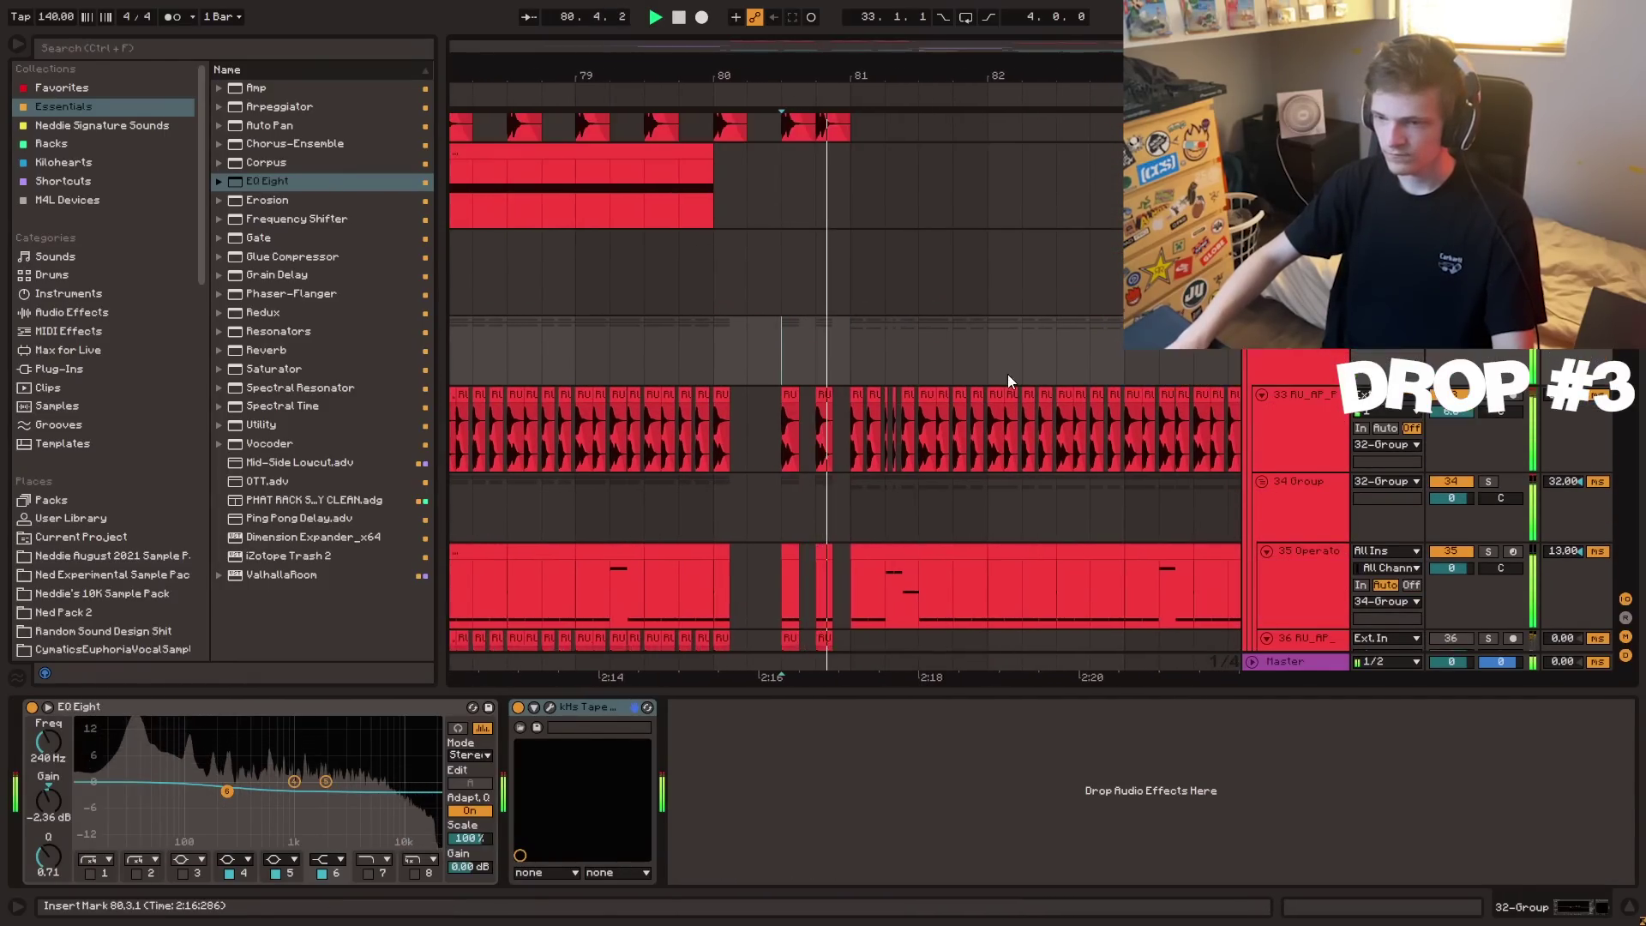
scroll(1010, 378, "up", 2)
left_click(822, 365)
key("space")
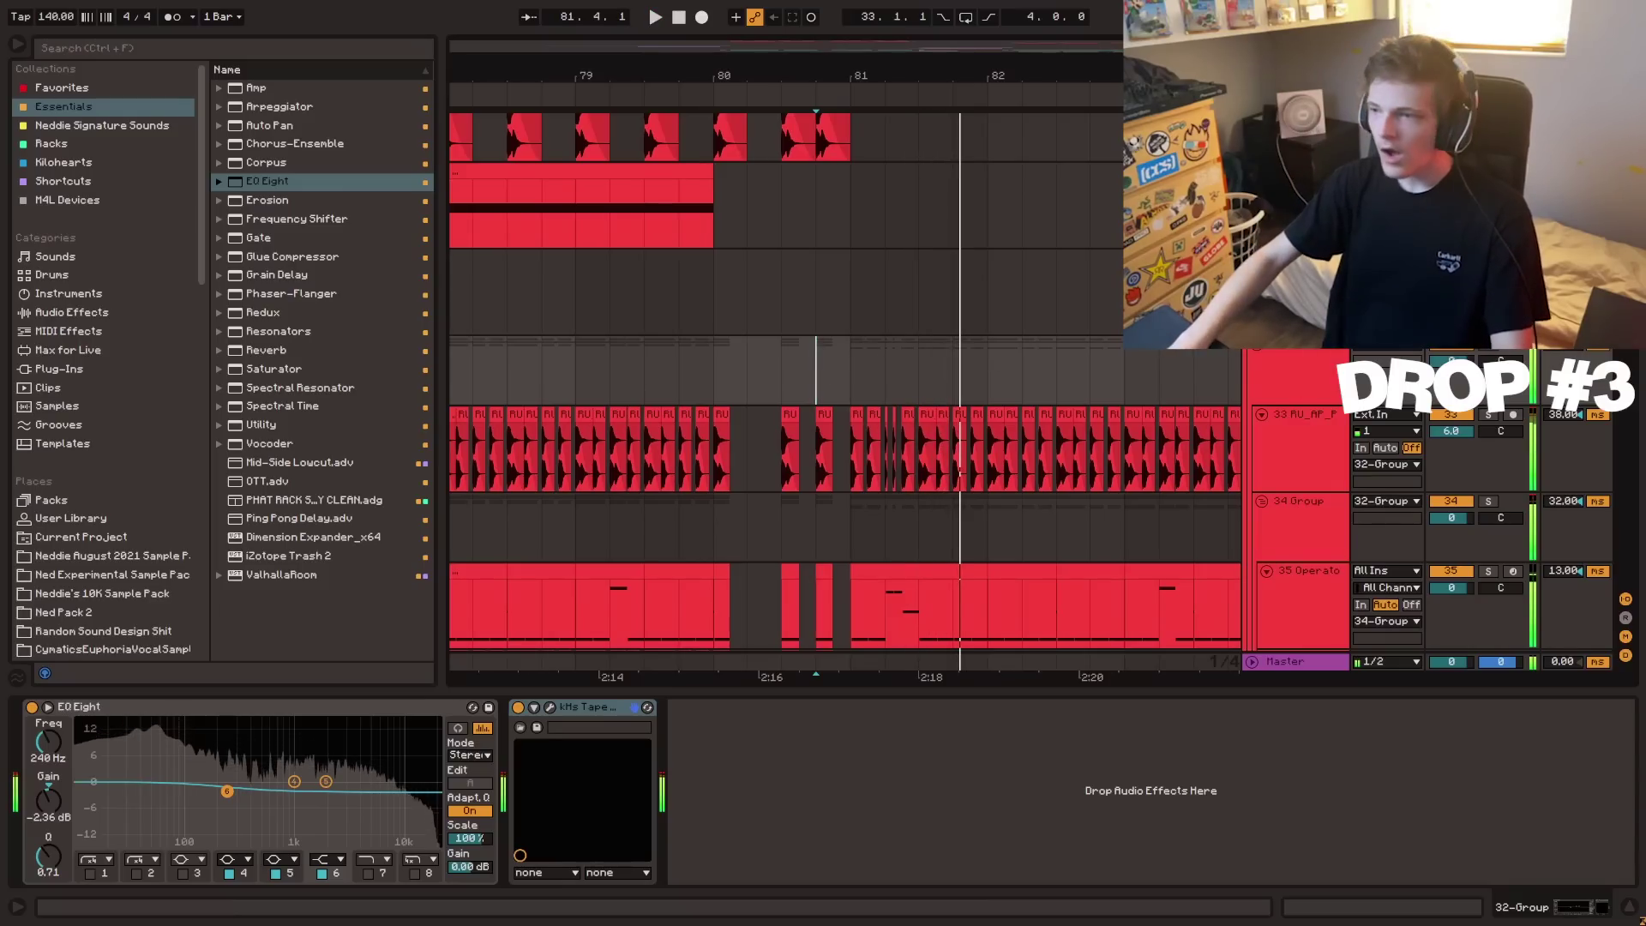
- Copy the chopped perc fill from 81.1–81.3 to bar 73 on the same track and play the drop's opening
left_click_drag(926, 348, 857, 439)
left_click_drag(857, 75, 1222, 30)
scroll(849, 388, "down", 3)
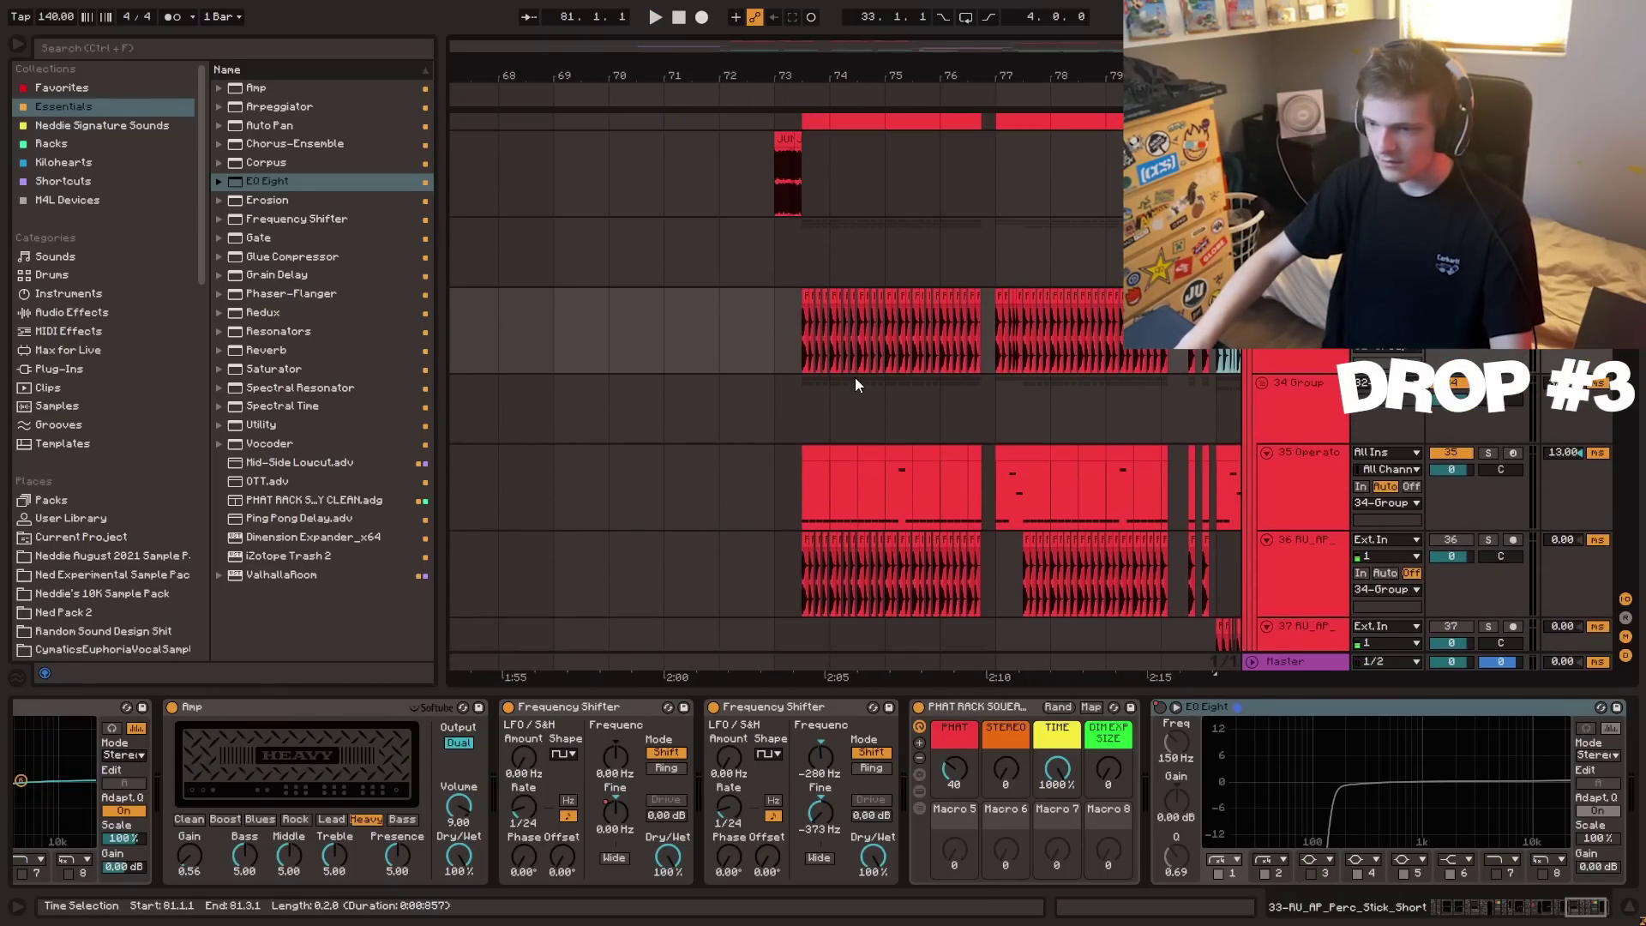
left_click(777, 326)
key("space")
scroll(785, 325, "up", 3)
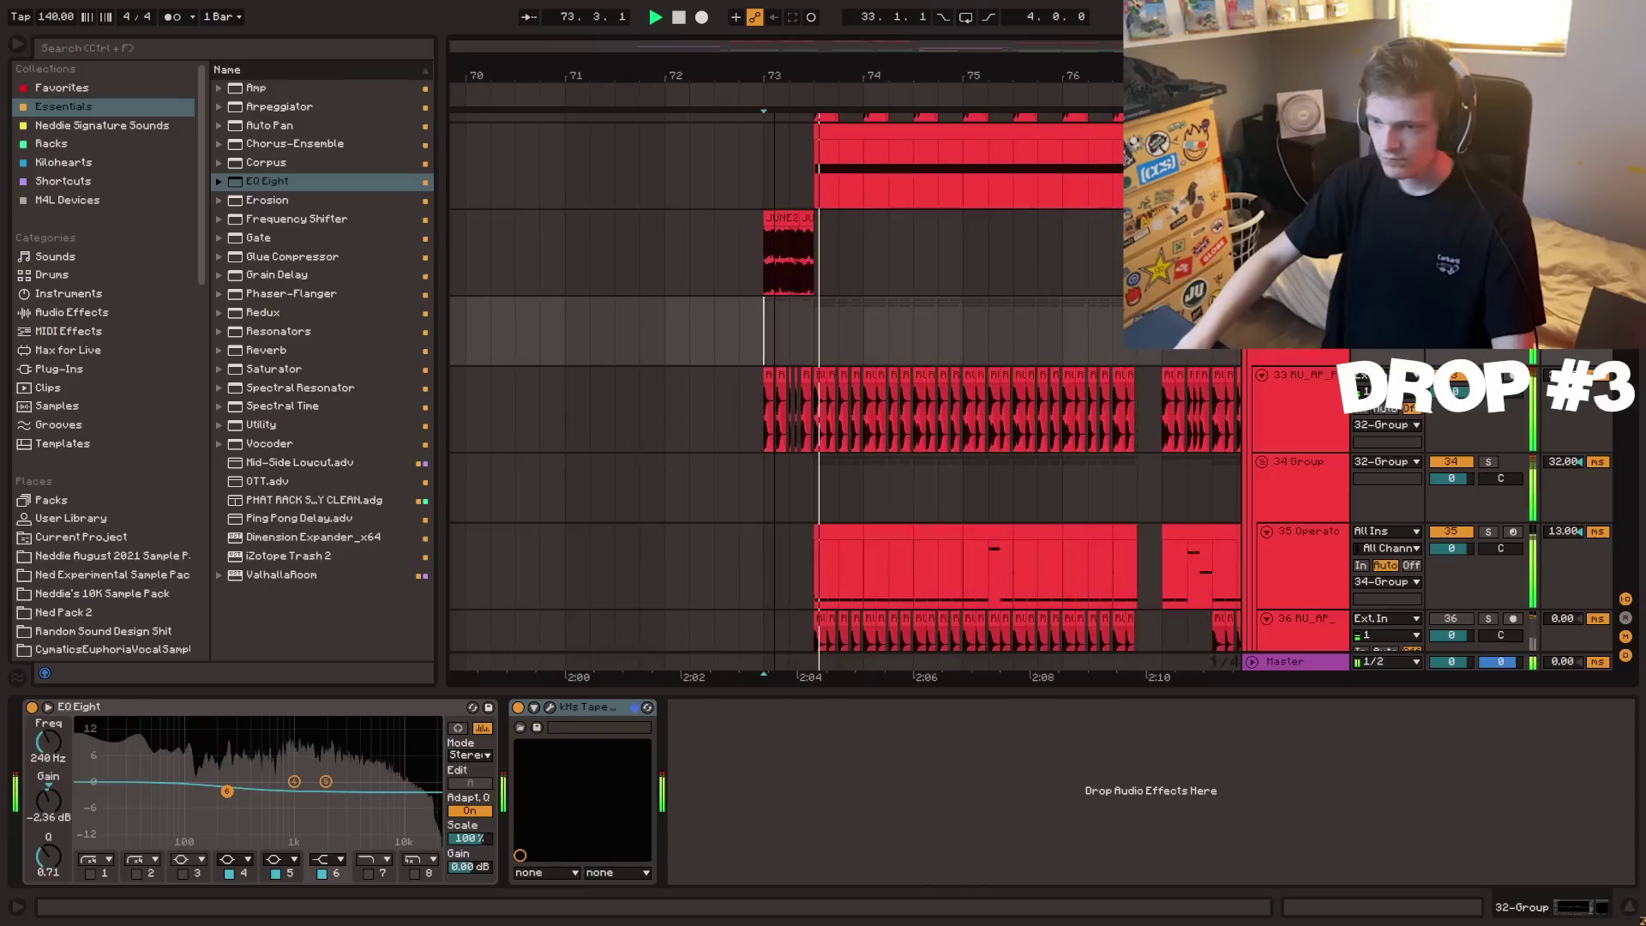
scroll(772, 321, "up", 1)
key("space")
- Deactivate the growl clips from bar 73 to 73.3 and play the opening without them
left_click_drag(736, 315, 919, 314)
key("0")
left_click(706, 295)
key("space")
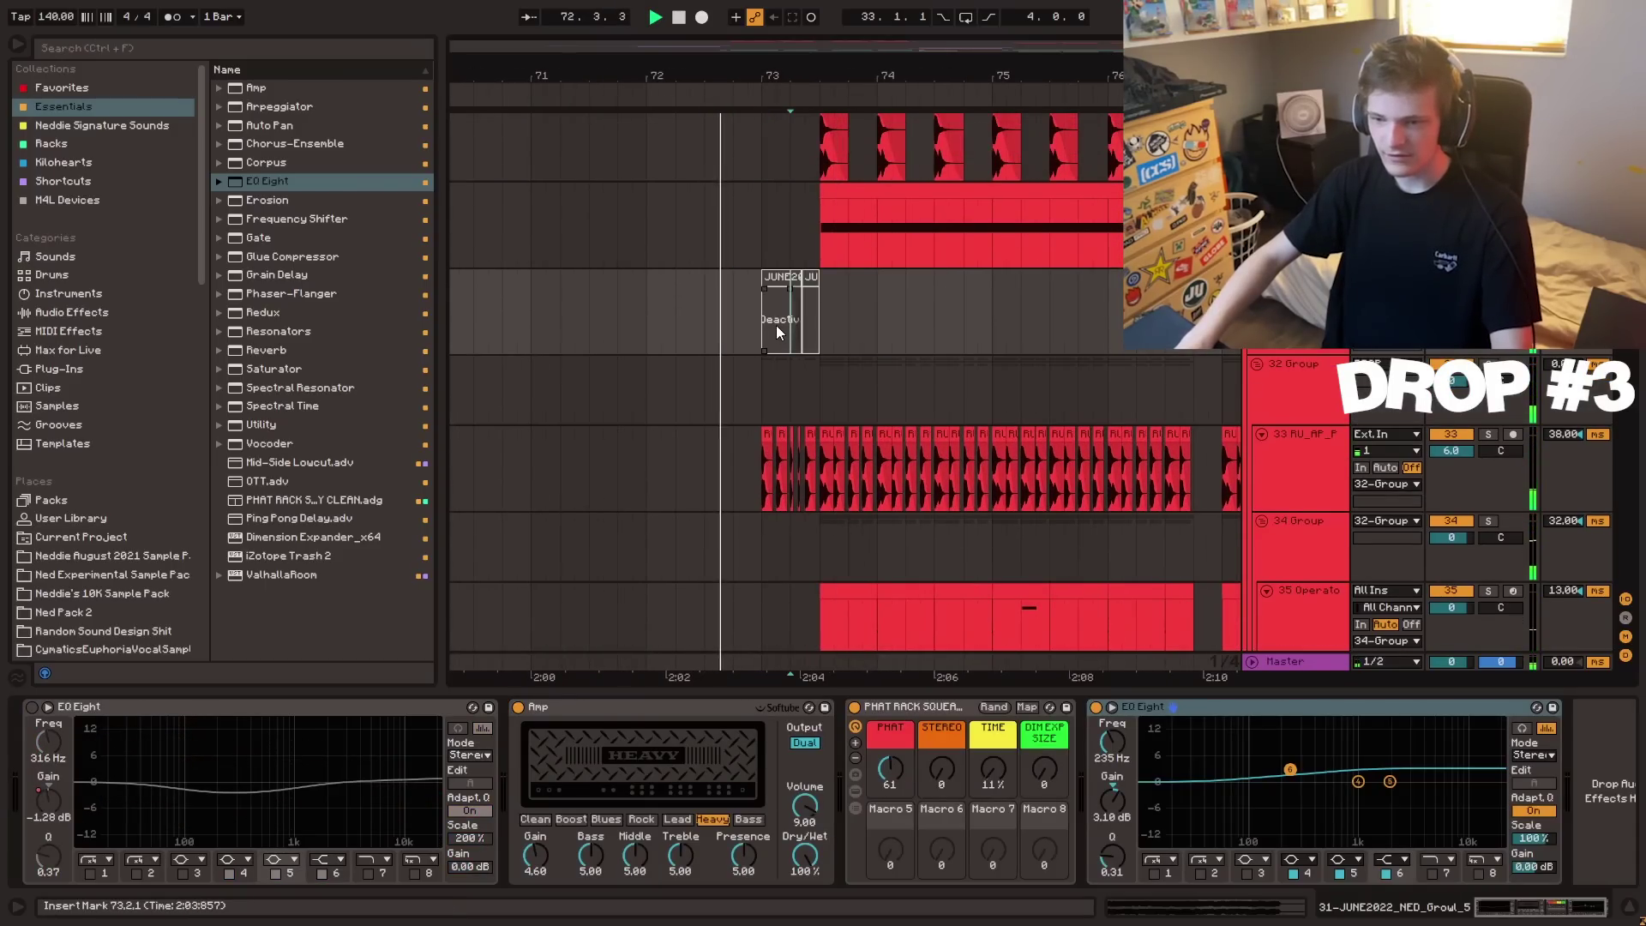
left_click(775, 326)
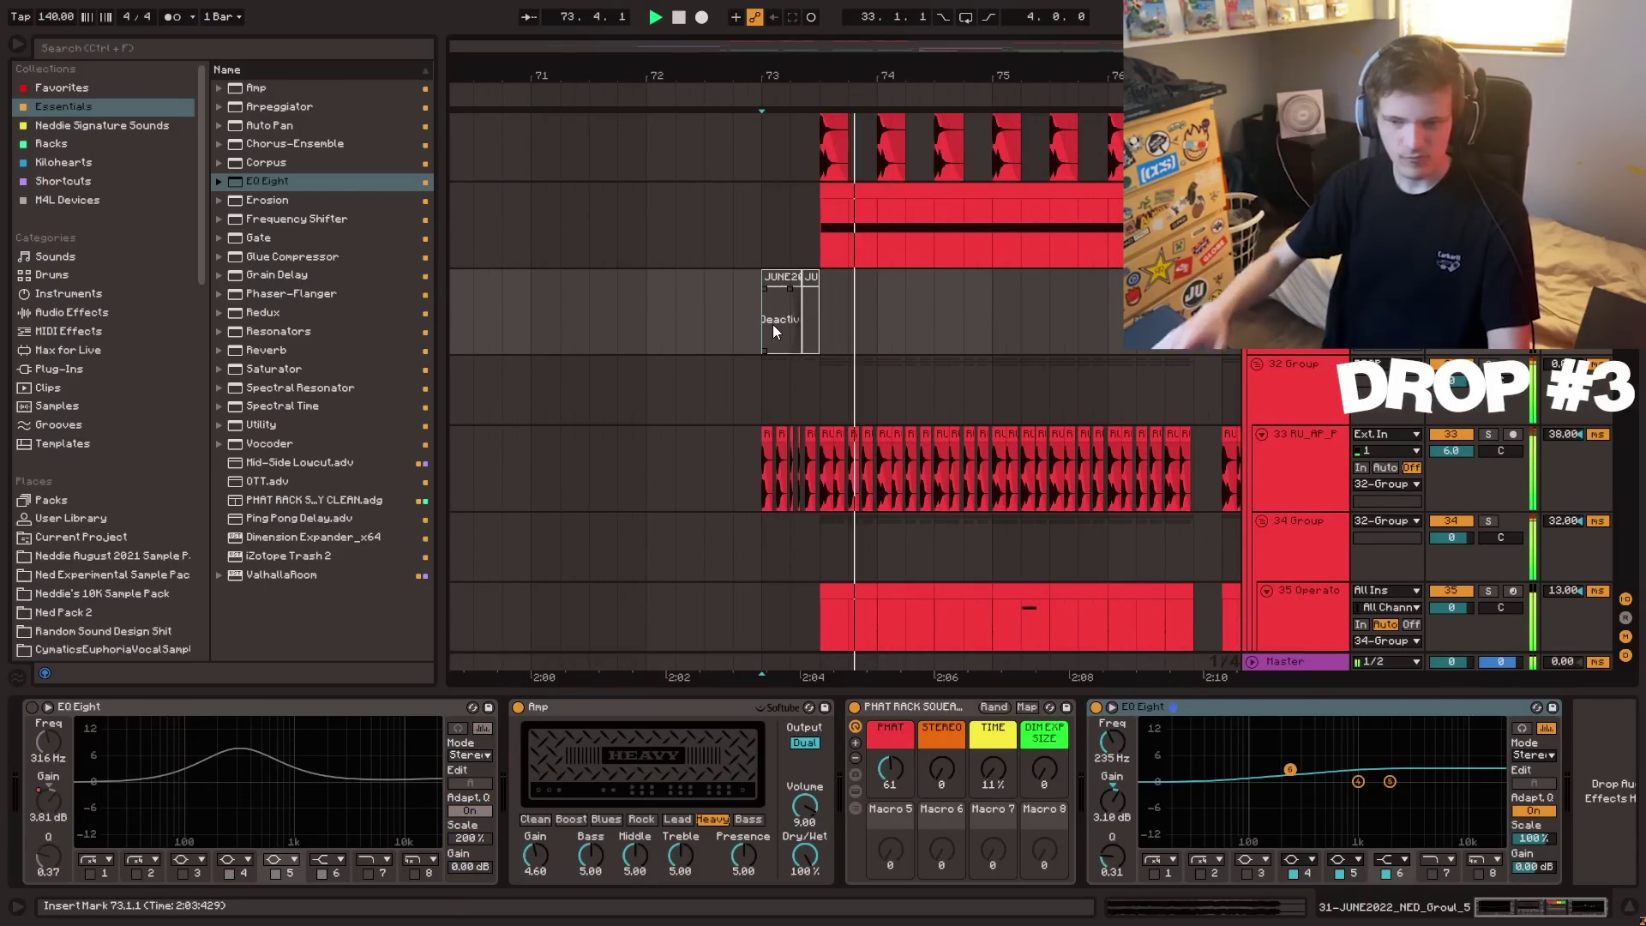
- Insert a new audio track below the JUNE2022 growl track
scroll(671, 404, "down", 10)
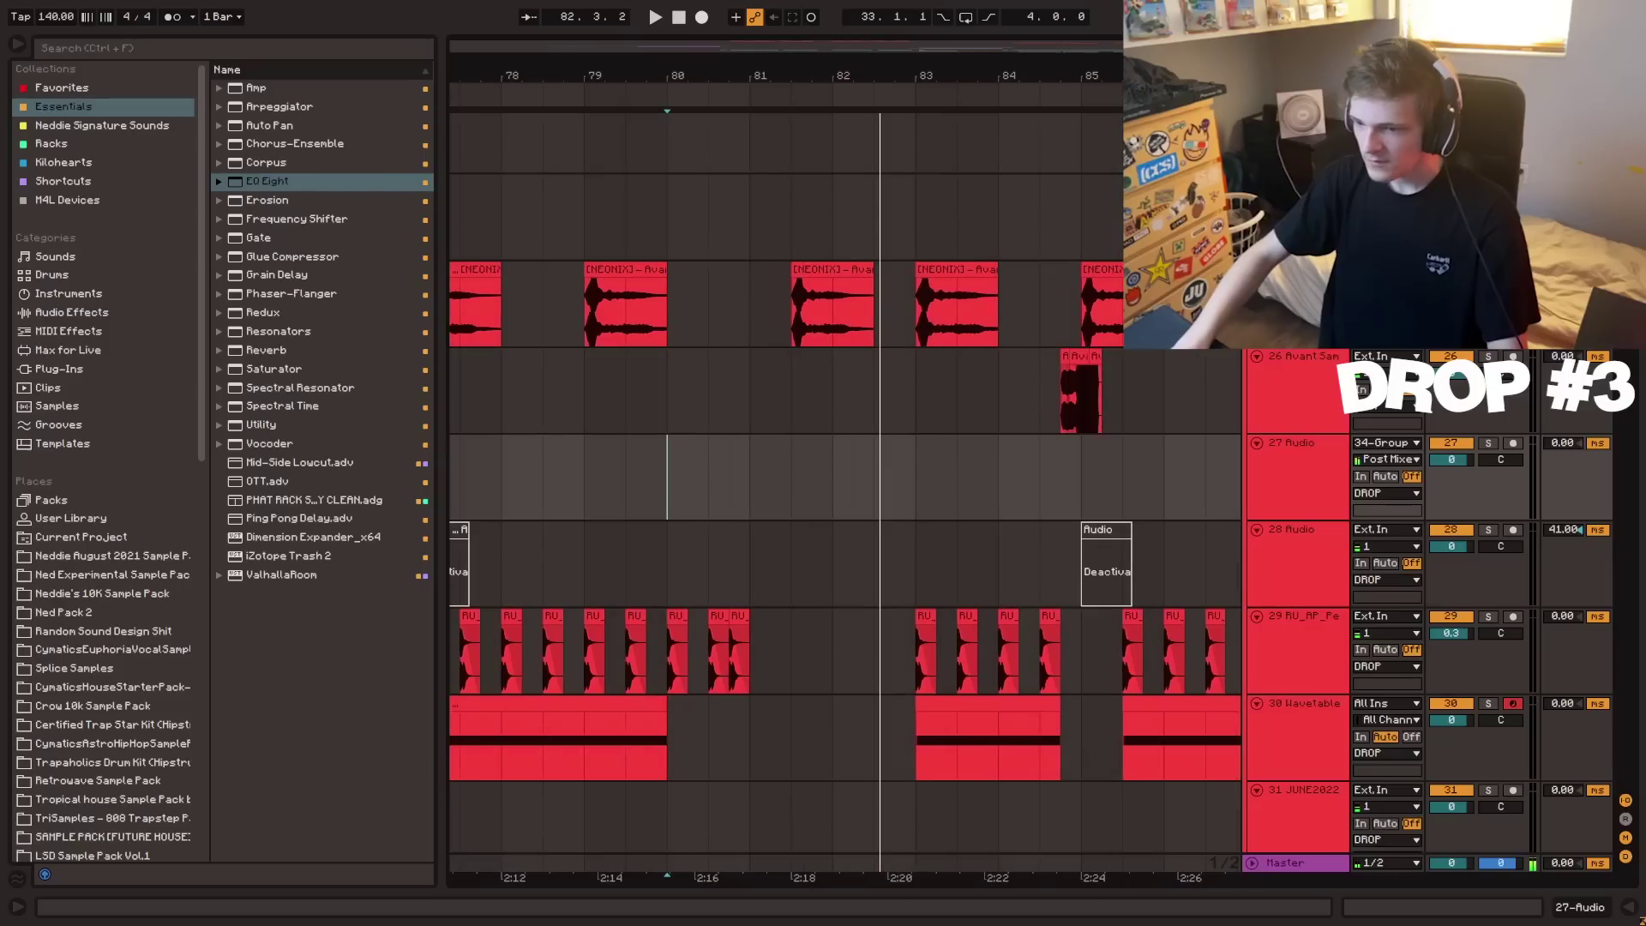
scroll(1119, 531, "down", 5)
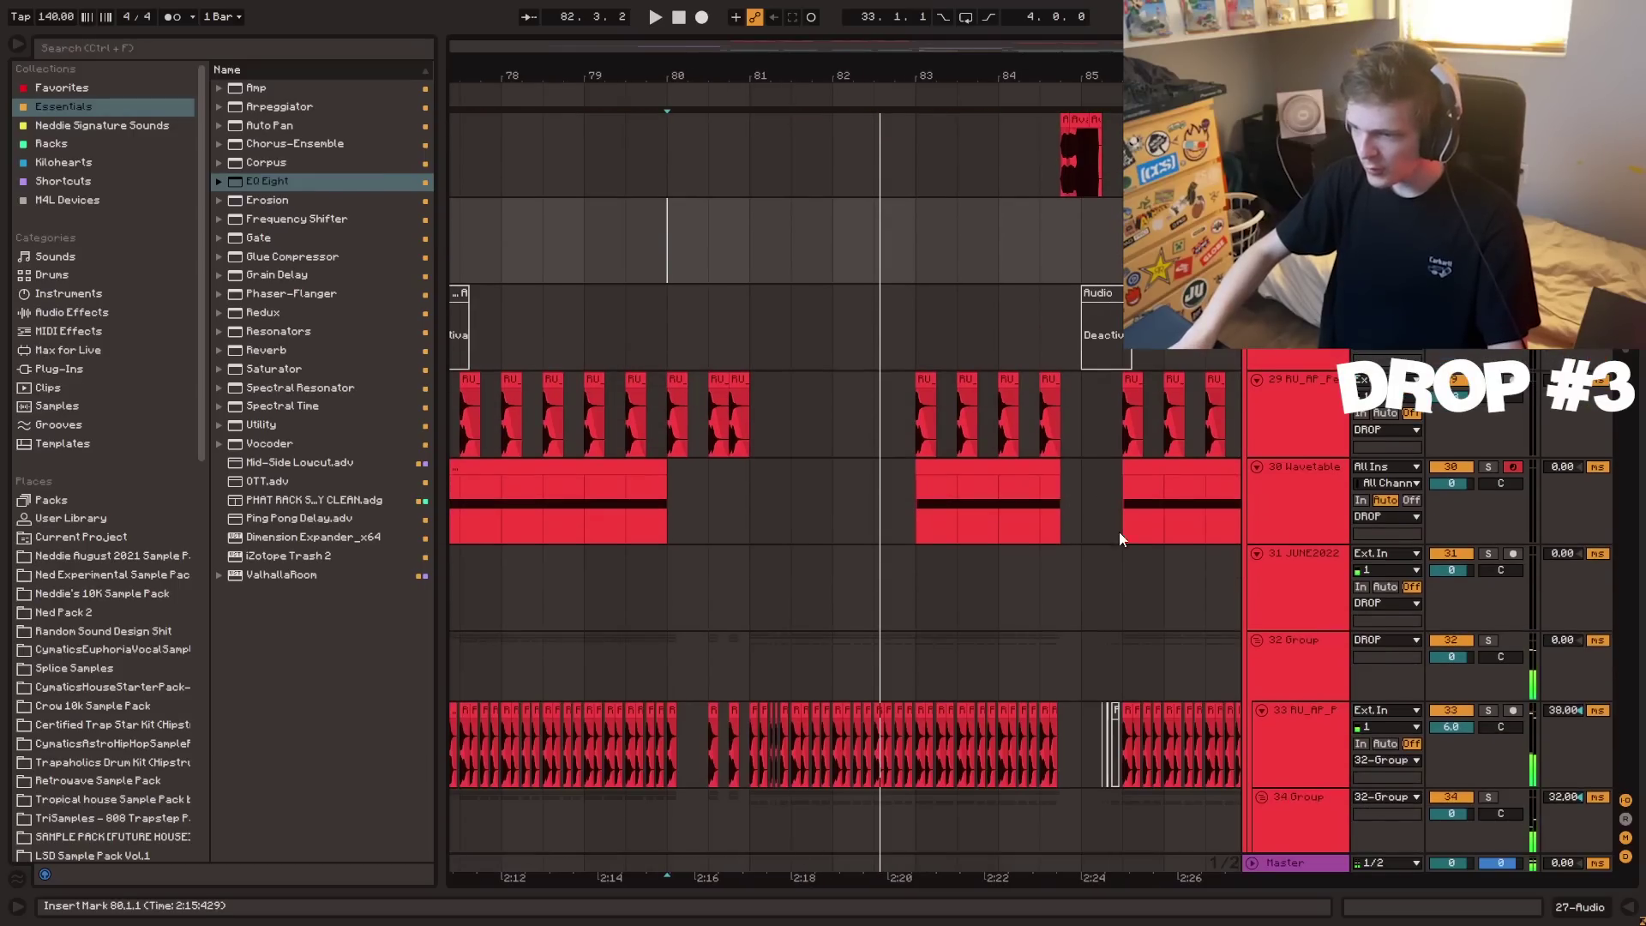
scroll(1310, 372, "up", 4)
left_click(1309, 373)
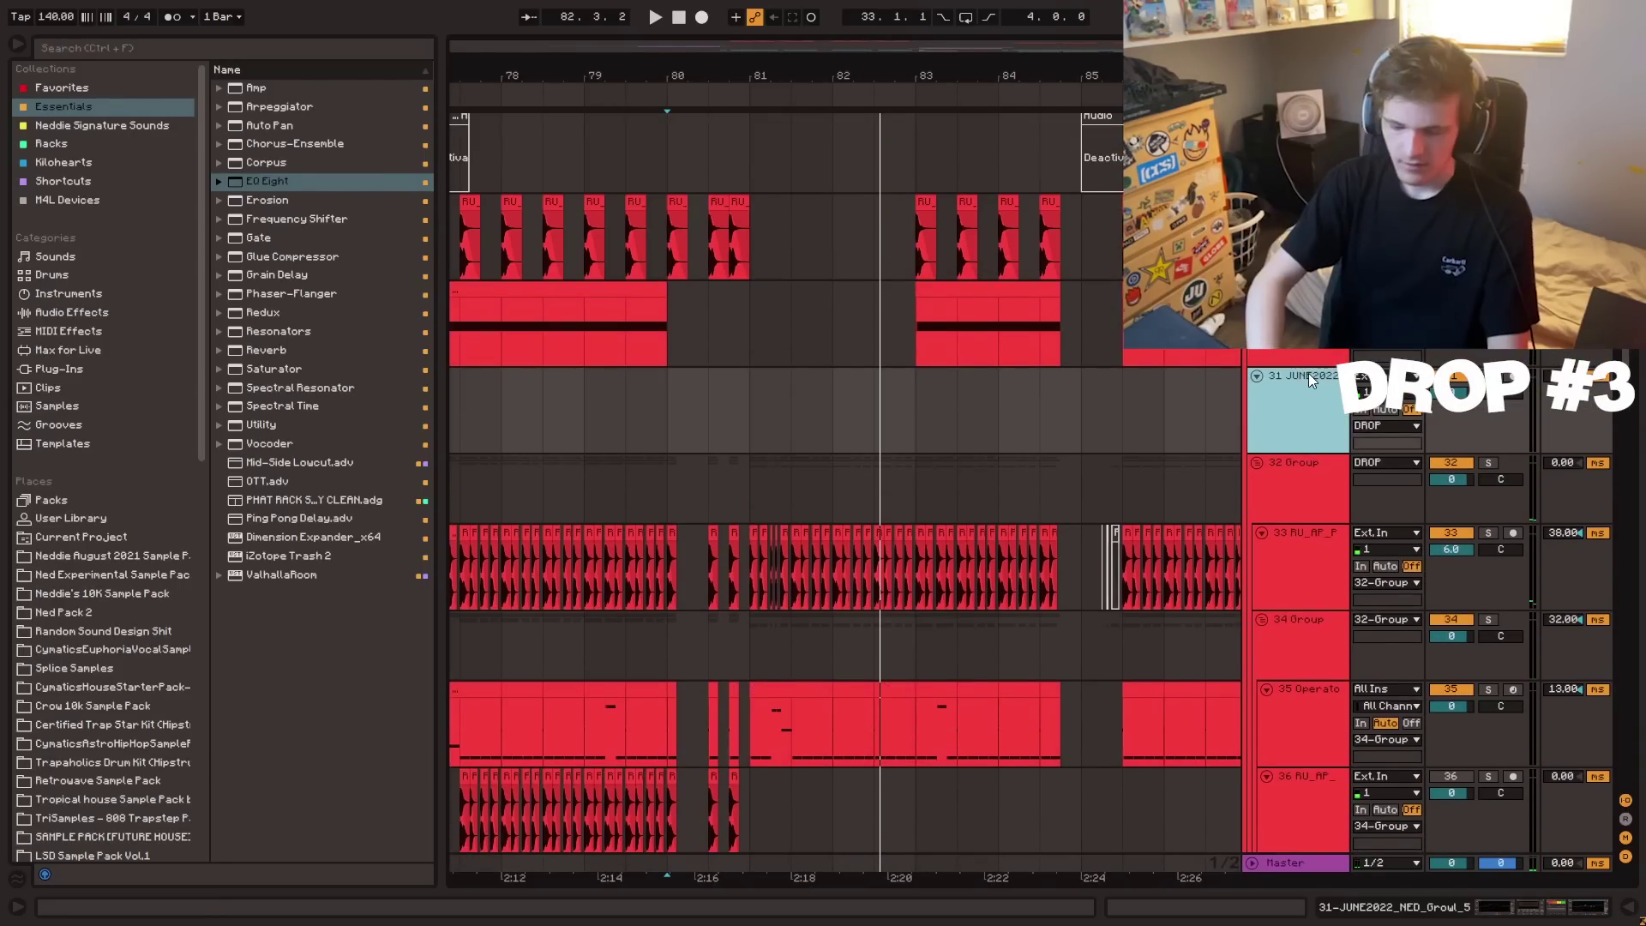
key("ctrl+t")
- Preview Lex Luger FX Riser.wav from the Neddie Signature Sounds collection and place it on the new track at 81.3
key("ctrl+f")
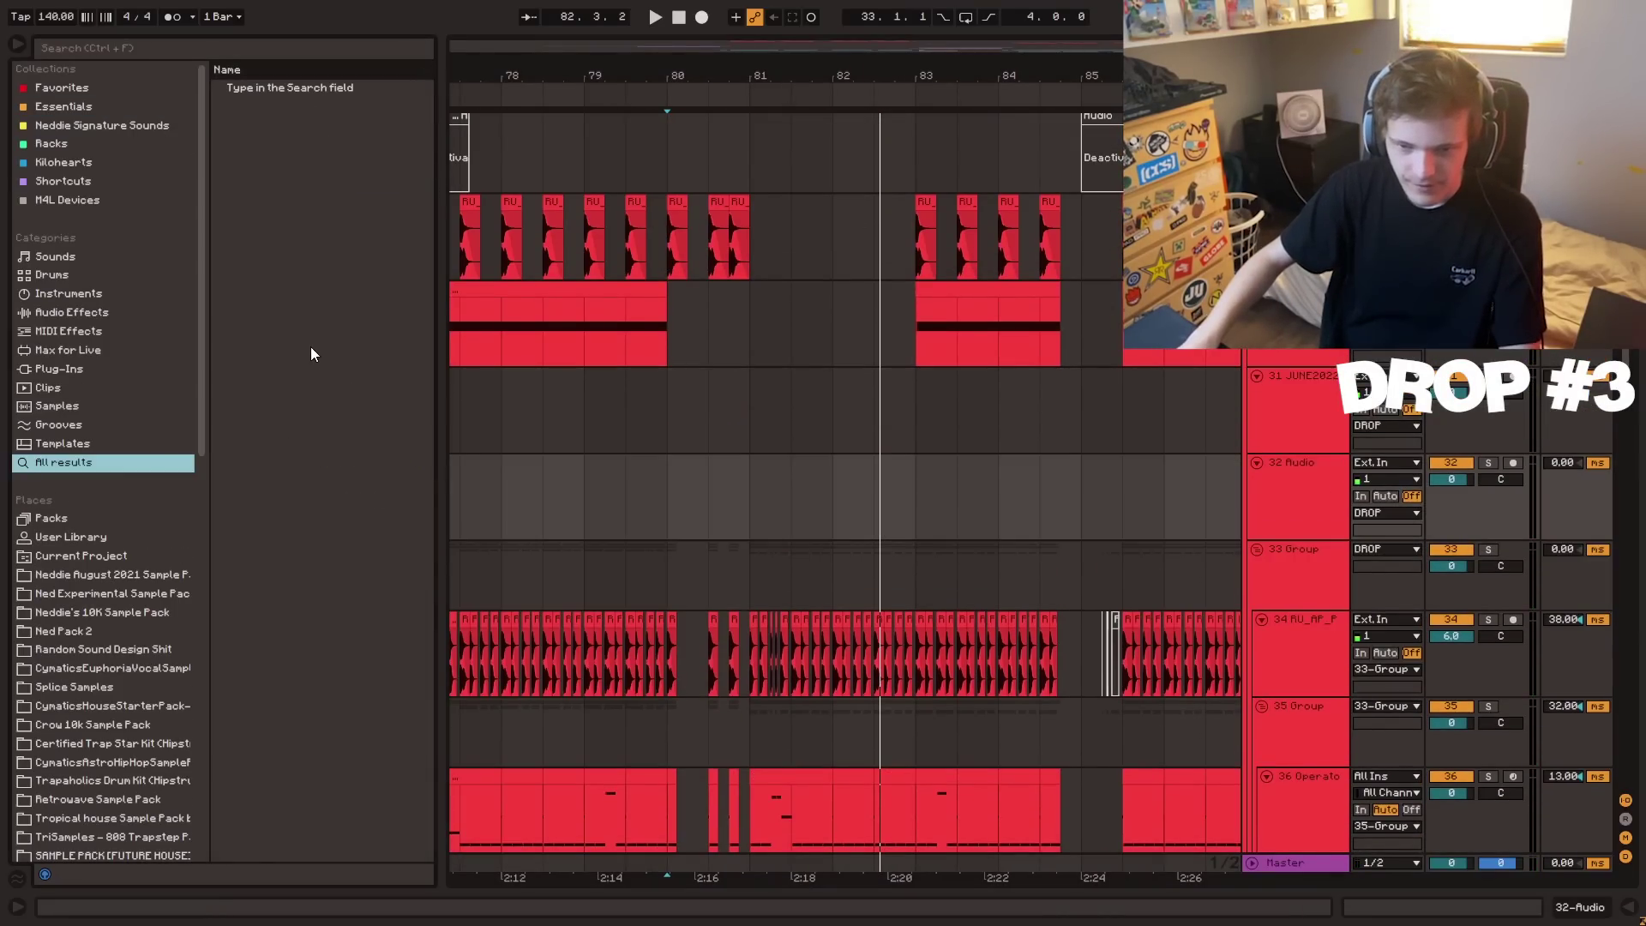
left_click(153, 129)
left_click(295, 388)
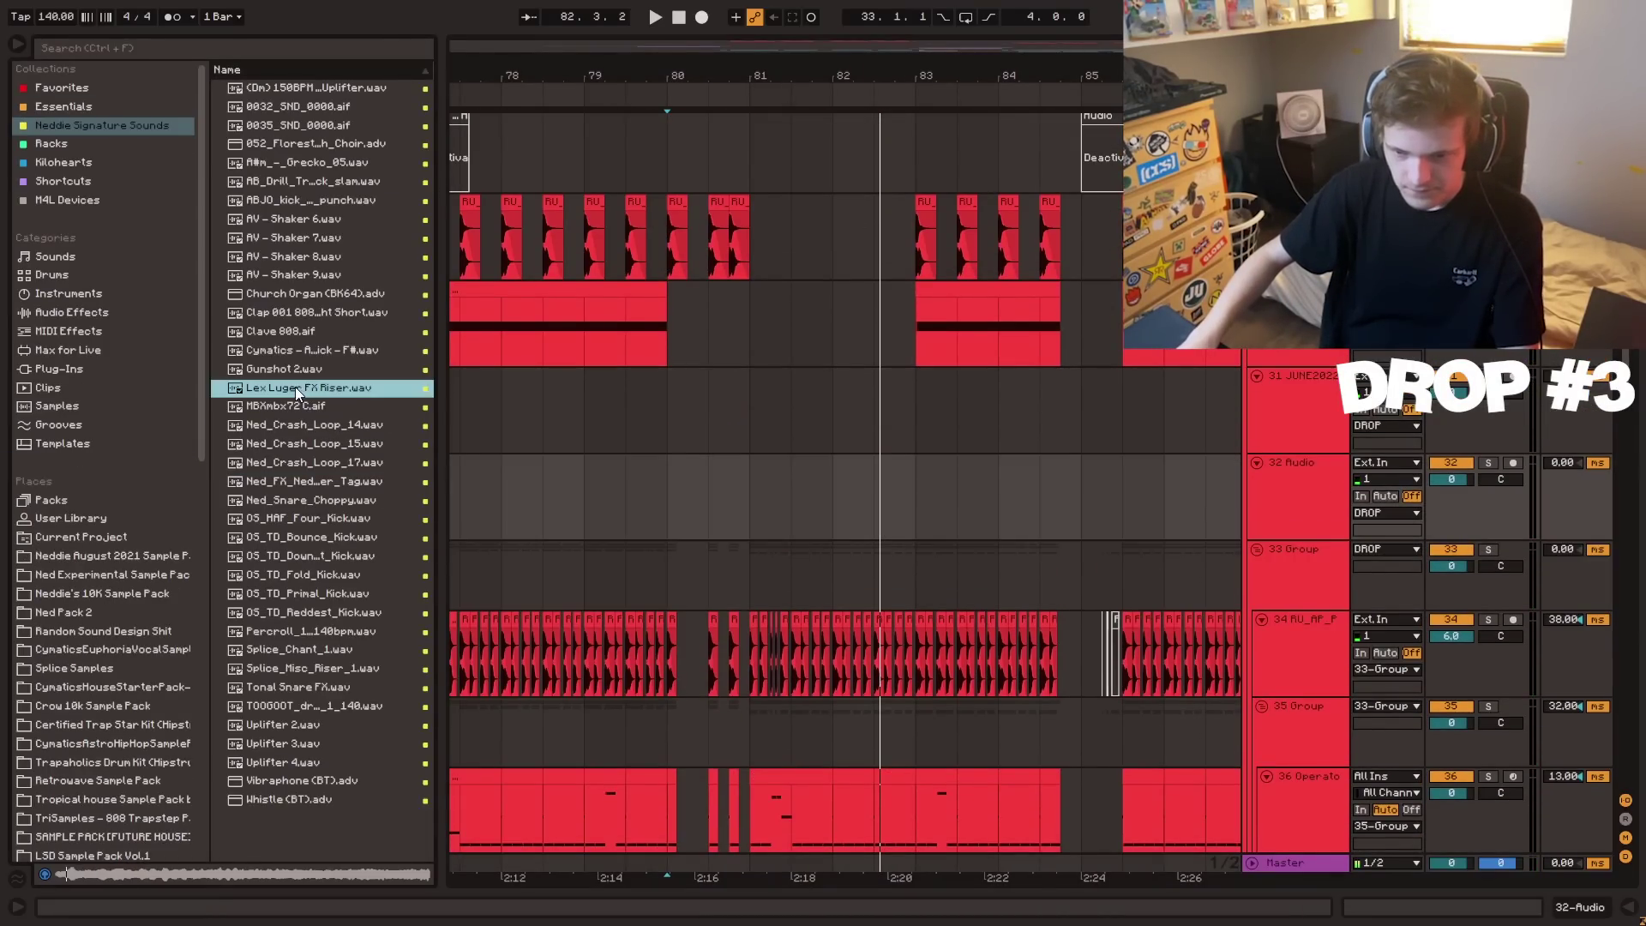
key("space")
left_click_drag(295, 388, 811, 484)
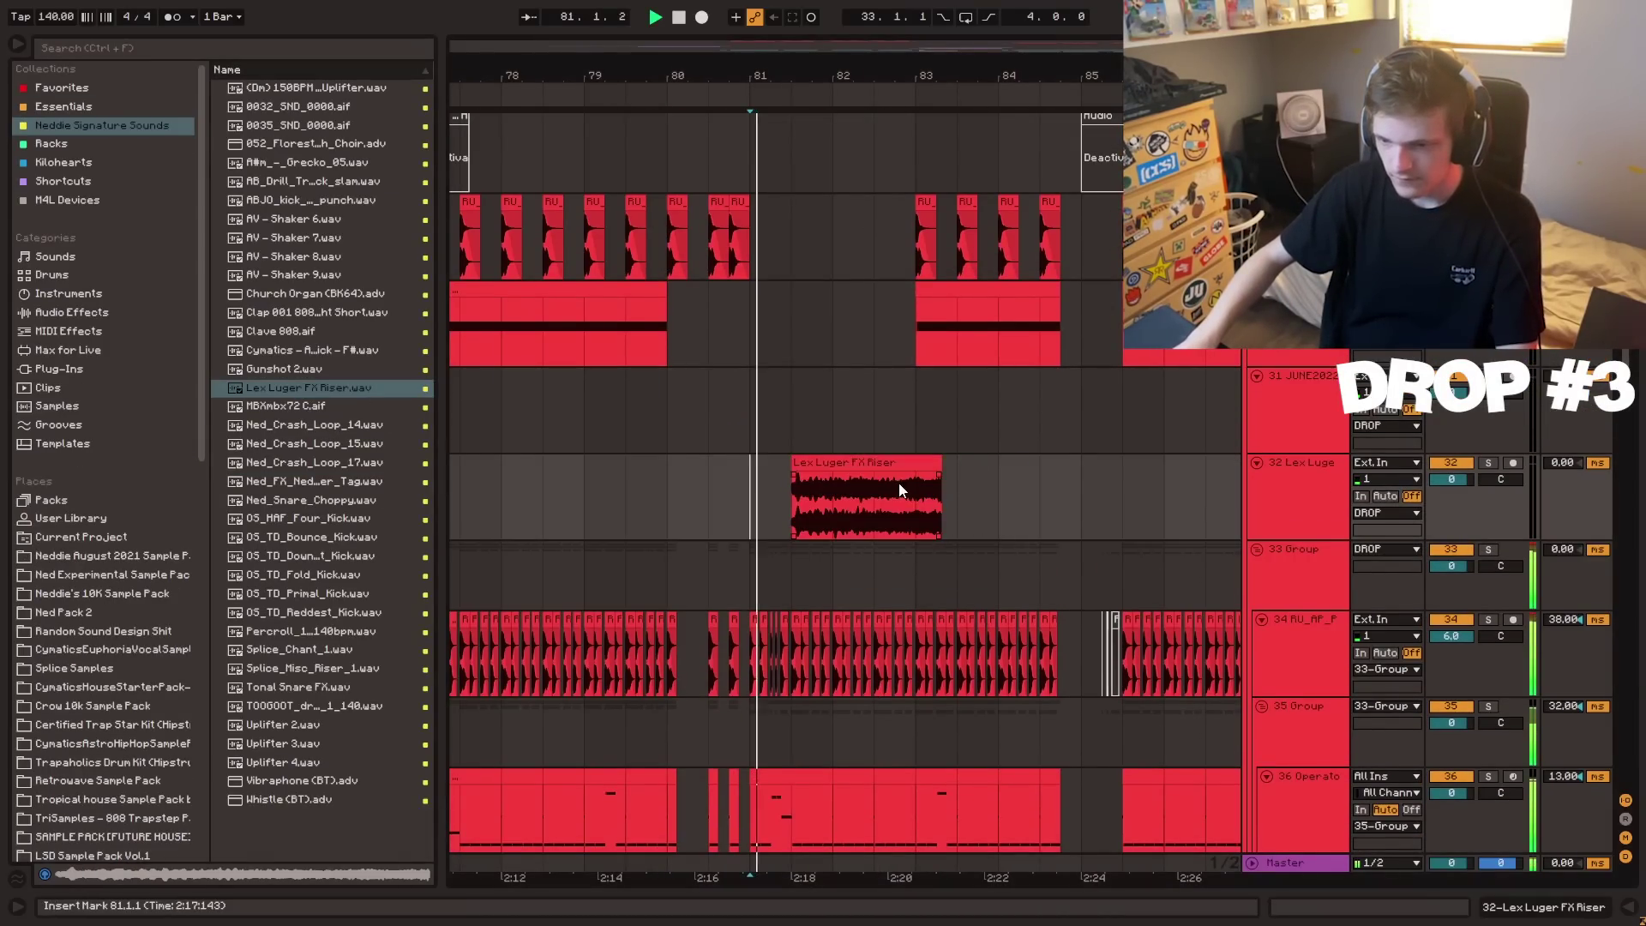
- Trim the riser clip to end at 82.4 and raise its track volume to 2.3 dB
left_click(913, 484)
key("ctrl+e")
left_click(929, 468)
key("Delete")
left_click(798, 503)
left_click_drag(1451, 480, 1451, 463)
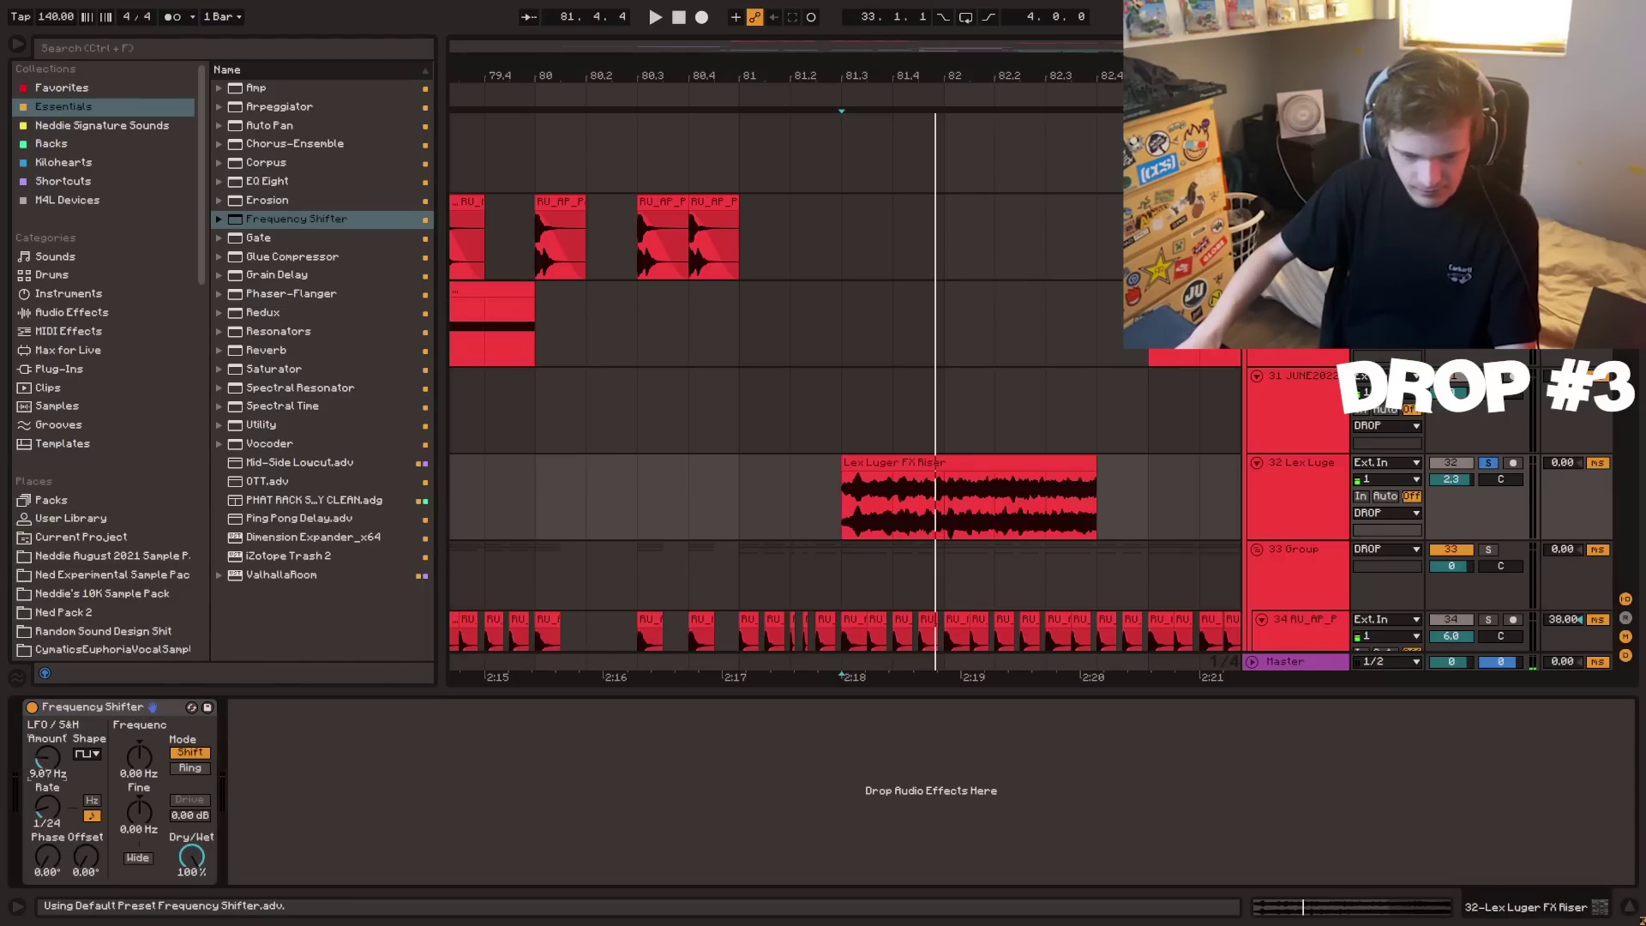
- Set the riser's Frequency Shifter to 134 Hz LFO amount and 176 Hz fine, and add Spectral Time with 24.2 ms spray
key("space")
left_click(298, 408)
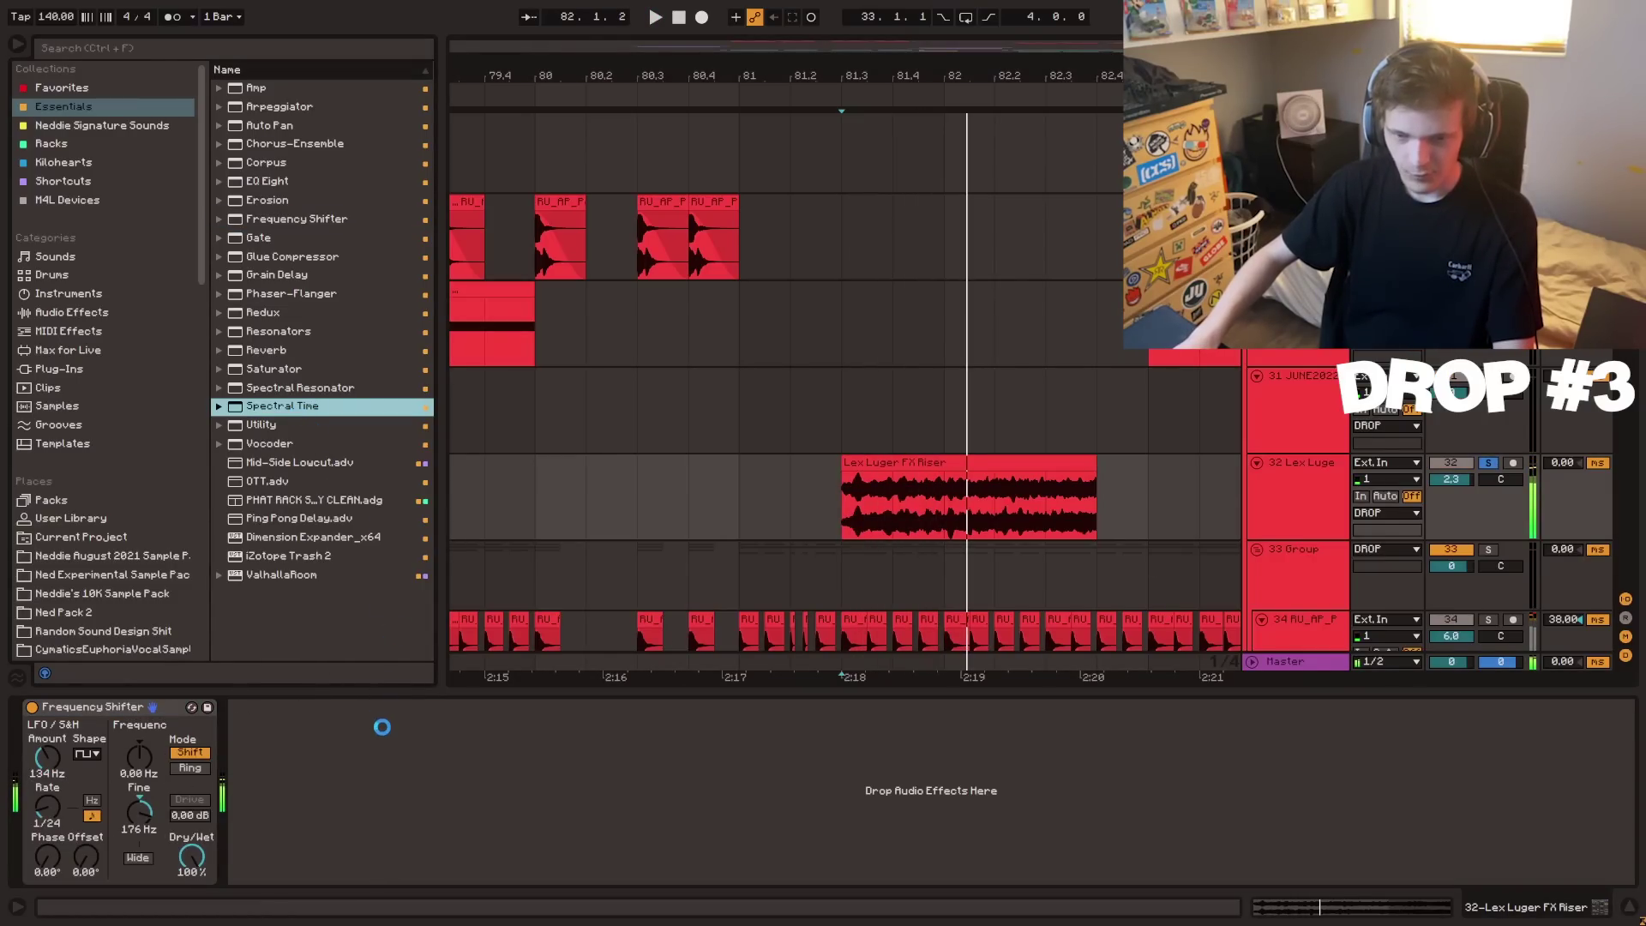
left_click_drag(452, 857, 452, 819)
key("space")
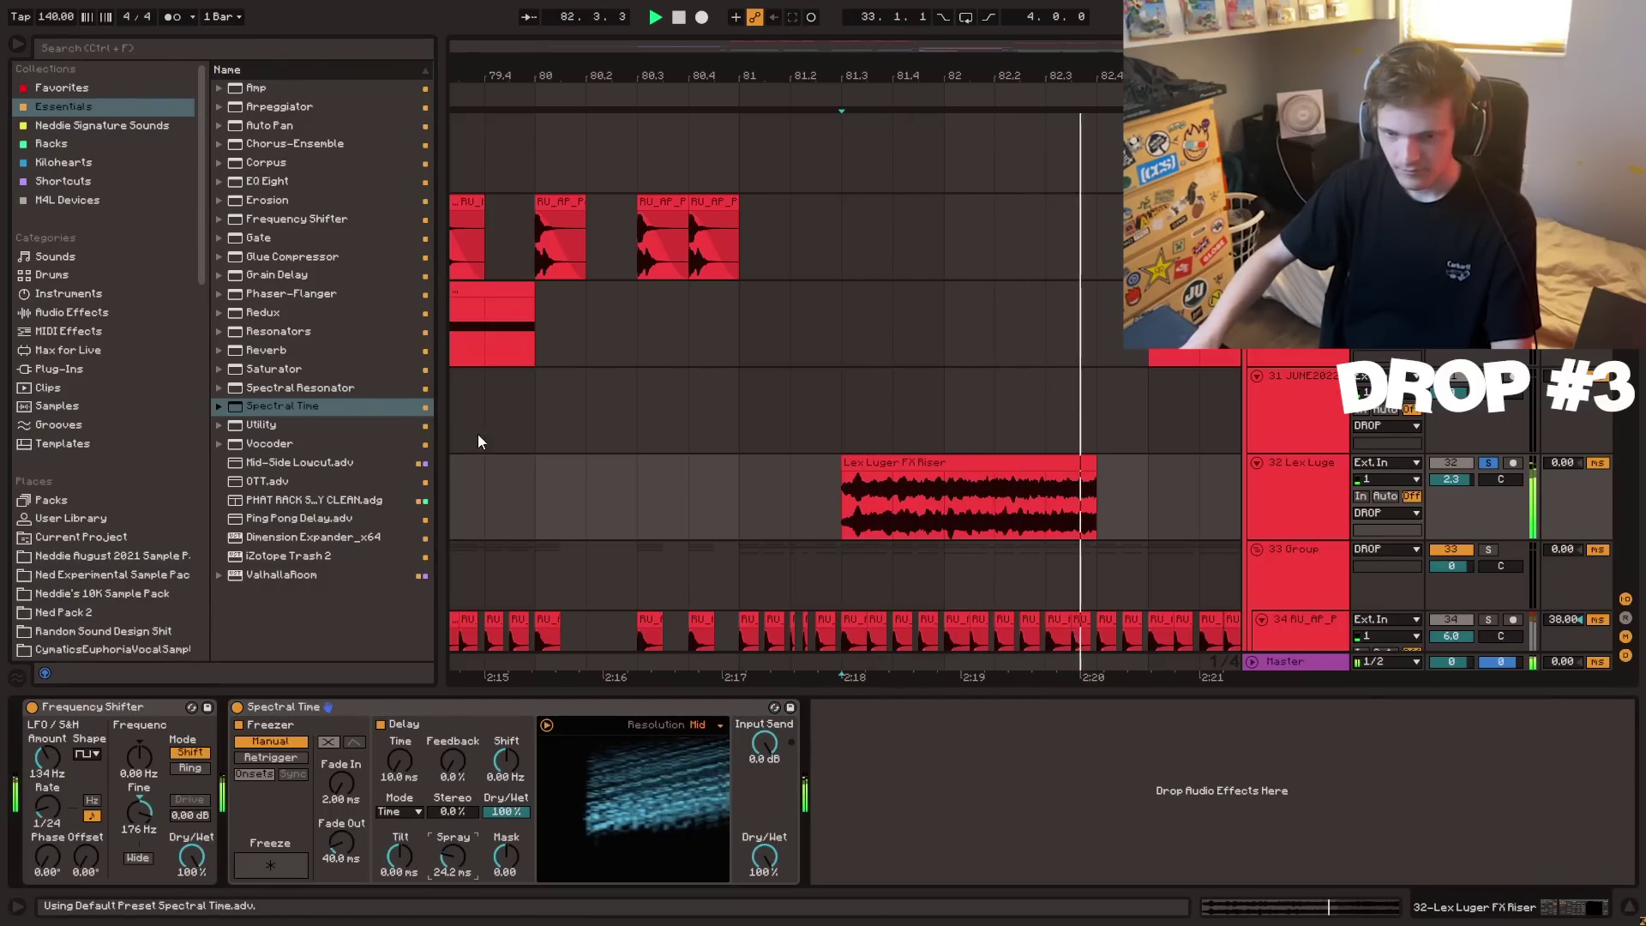
- Play the processed riser from 81.3 together with the full drop
left_click(791, 514)
scroll(830, 459, "down", 1)
scroll(830, 459, "up", 1)
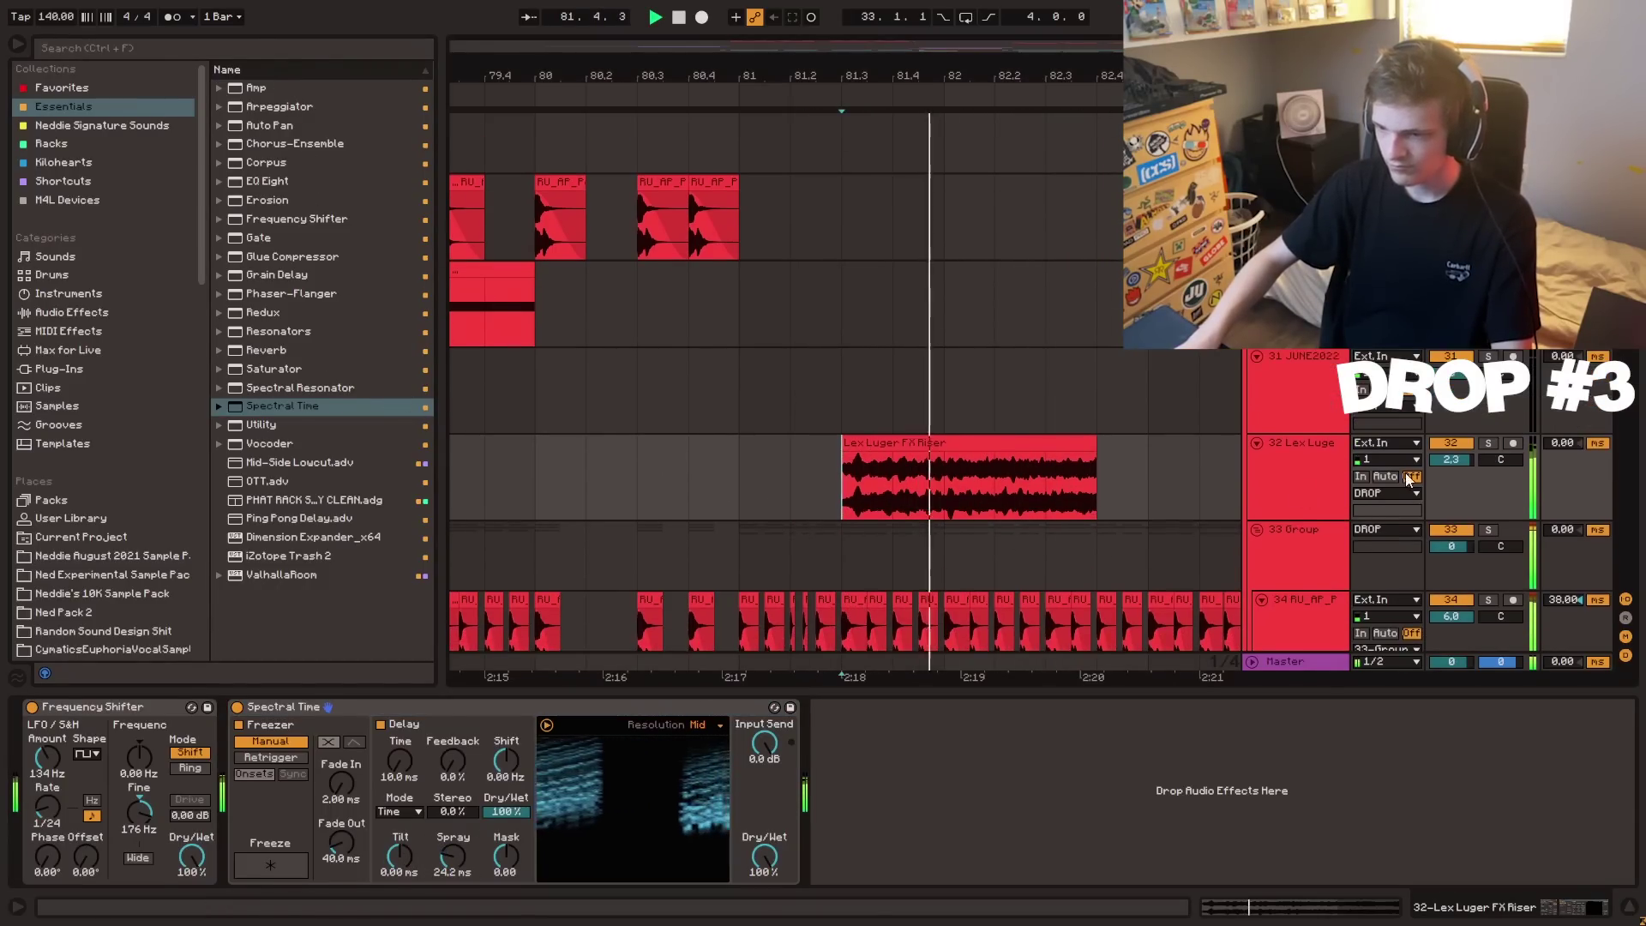
left_click(1046, 493)
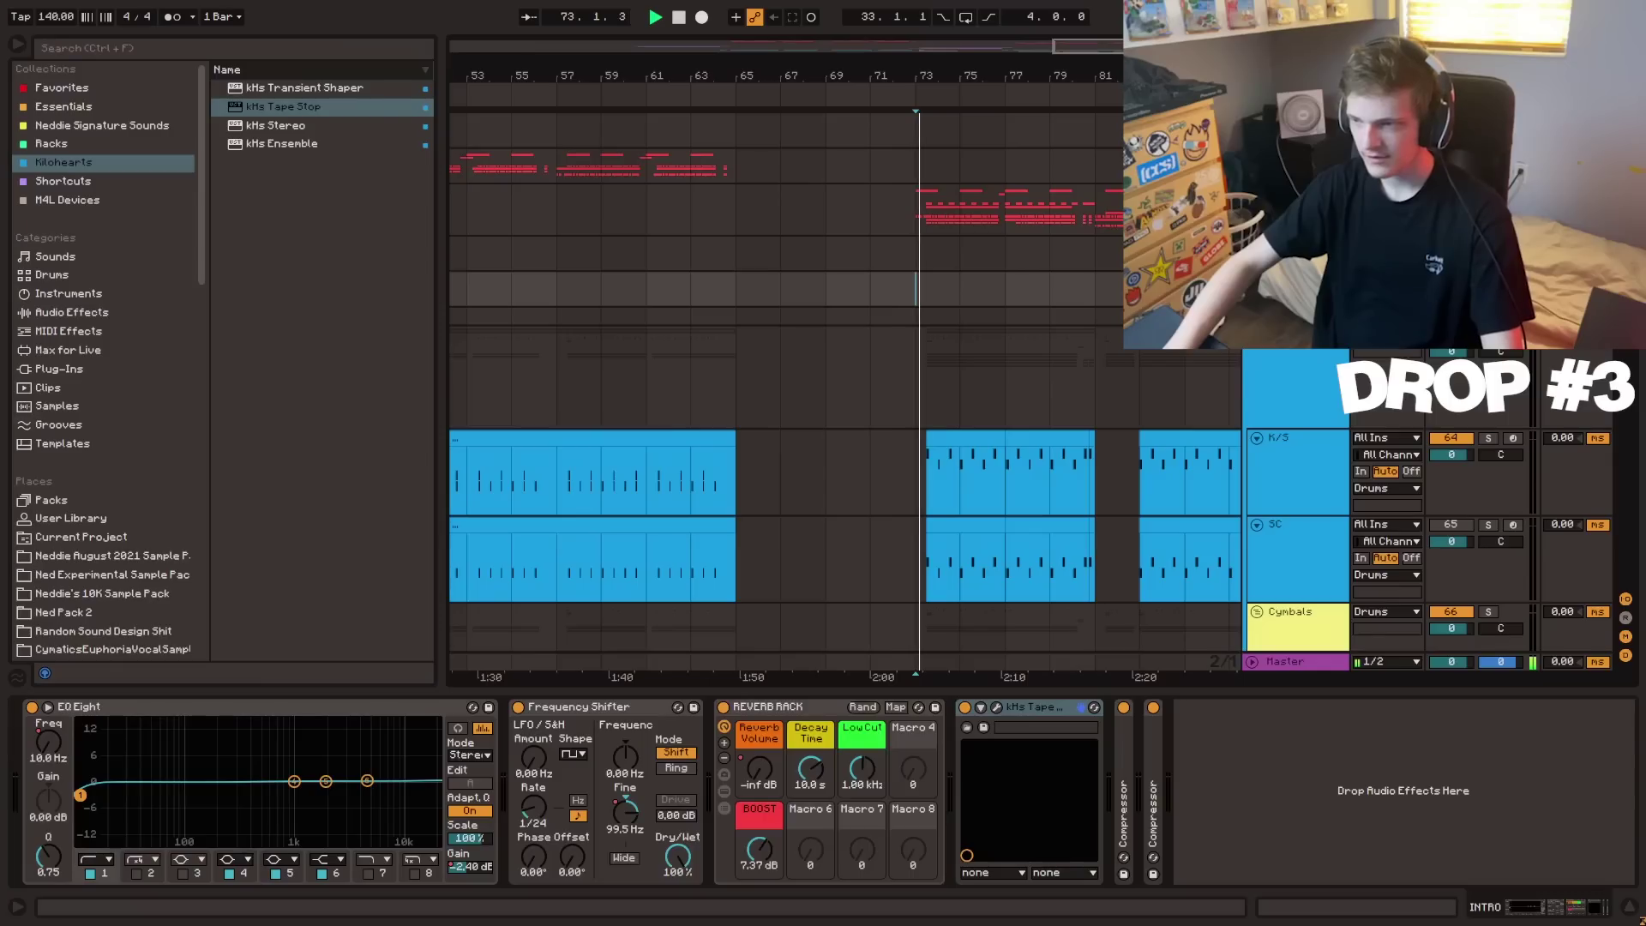
- Play the purple INTRO section from bar 41 as a reference for the next breakdown
scroll(592, 296, "left", 3)
left_click(668, 293)
key("space")
key("space")
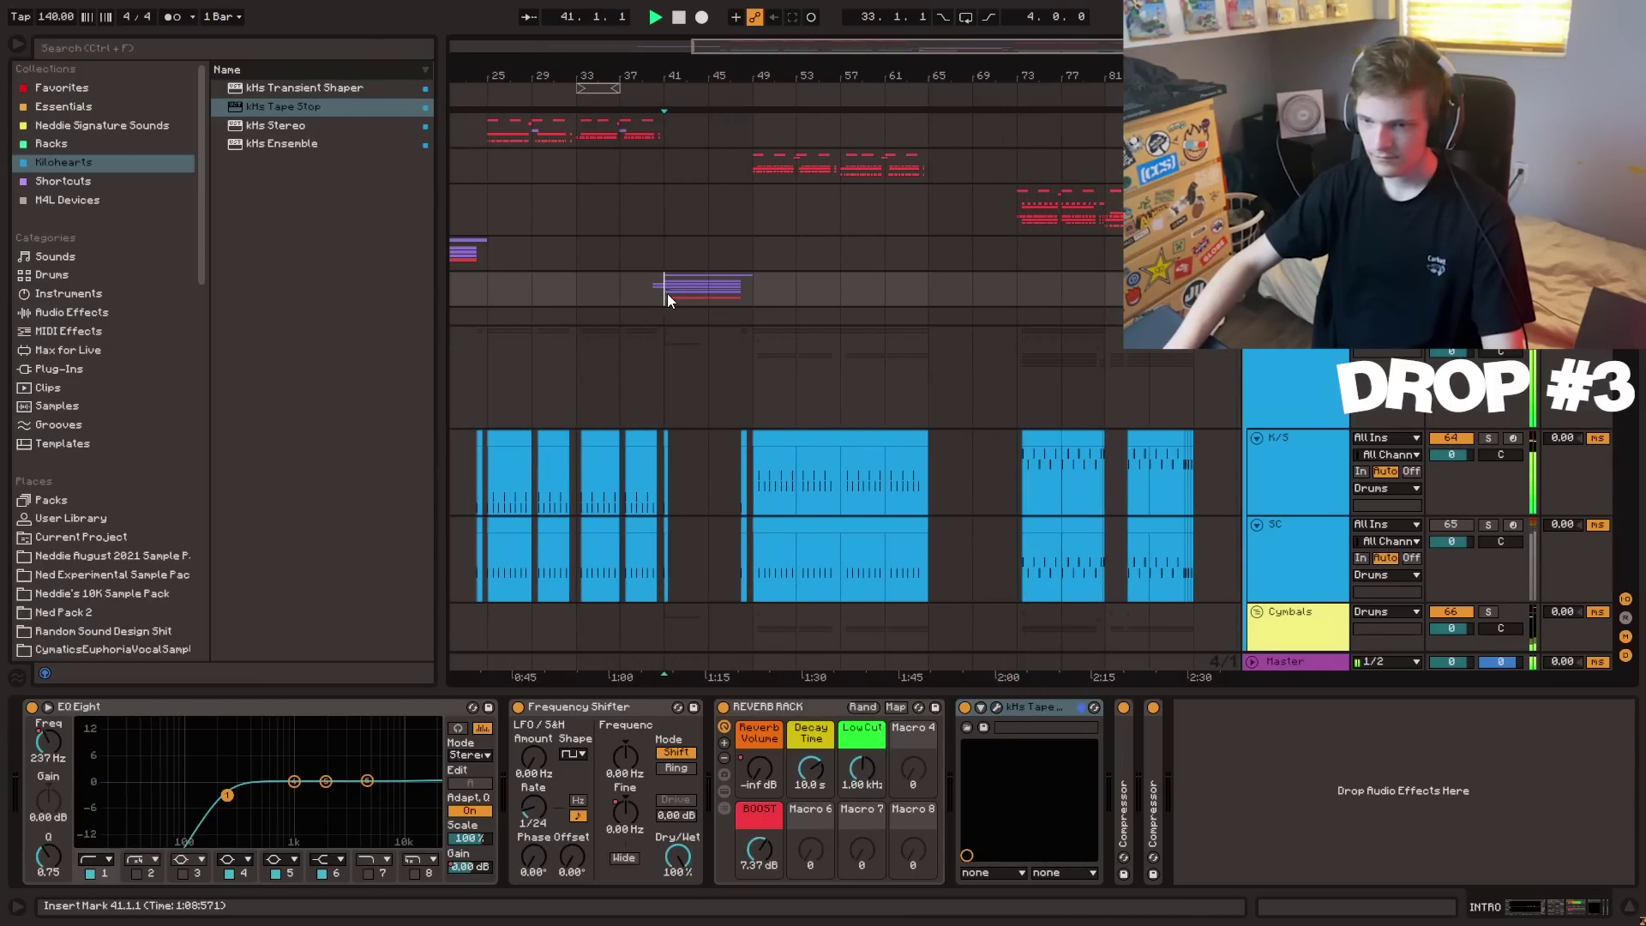
- Duplicate the INTRO group, place the copied section across bars 61 to 77, and unfold the new group
key("space")
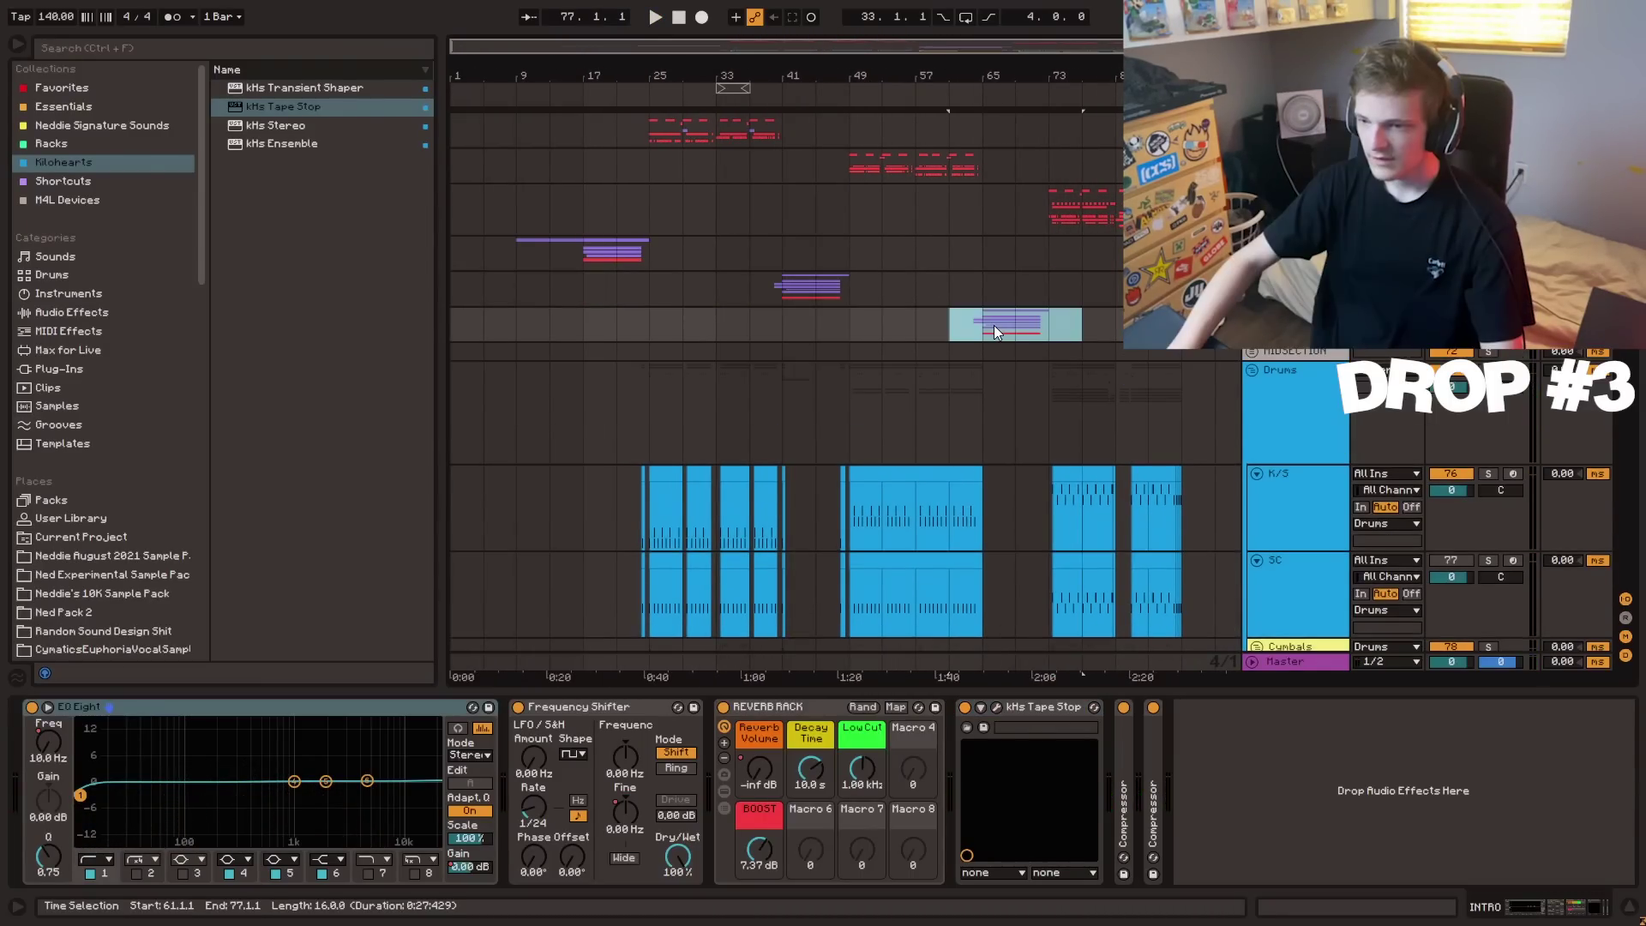
left_click(987, 322)
left_click_drag(986, 76, 892, 206)
scroll(845, 343, "down", 1)
left_click(1257, 258)
- Play the copied section from bar 65 to check its choir, Wavetable and Keyzone parts
scroll(665, 300, "down", 3)
left_click(661, 297)
left_click(683, 312)
scroll(683, 312, "up", 2)
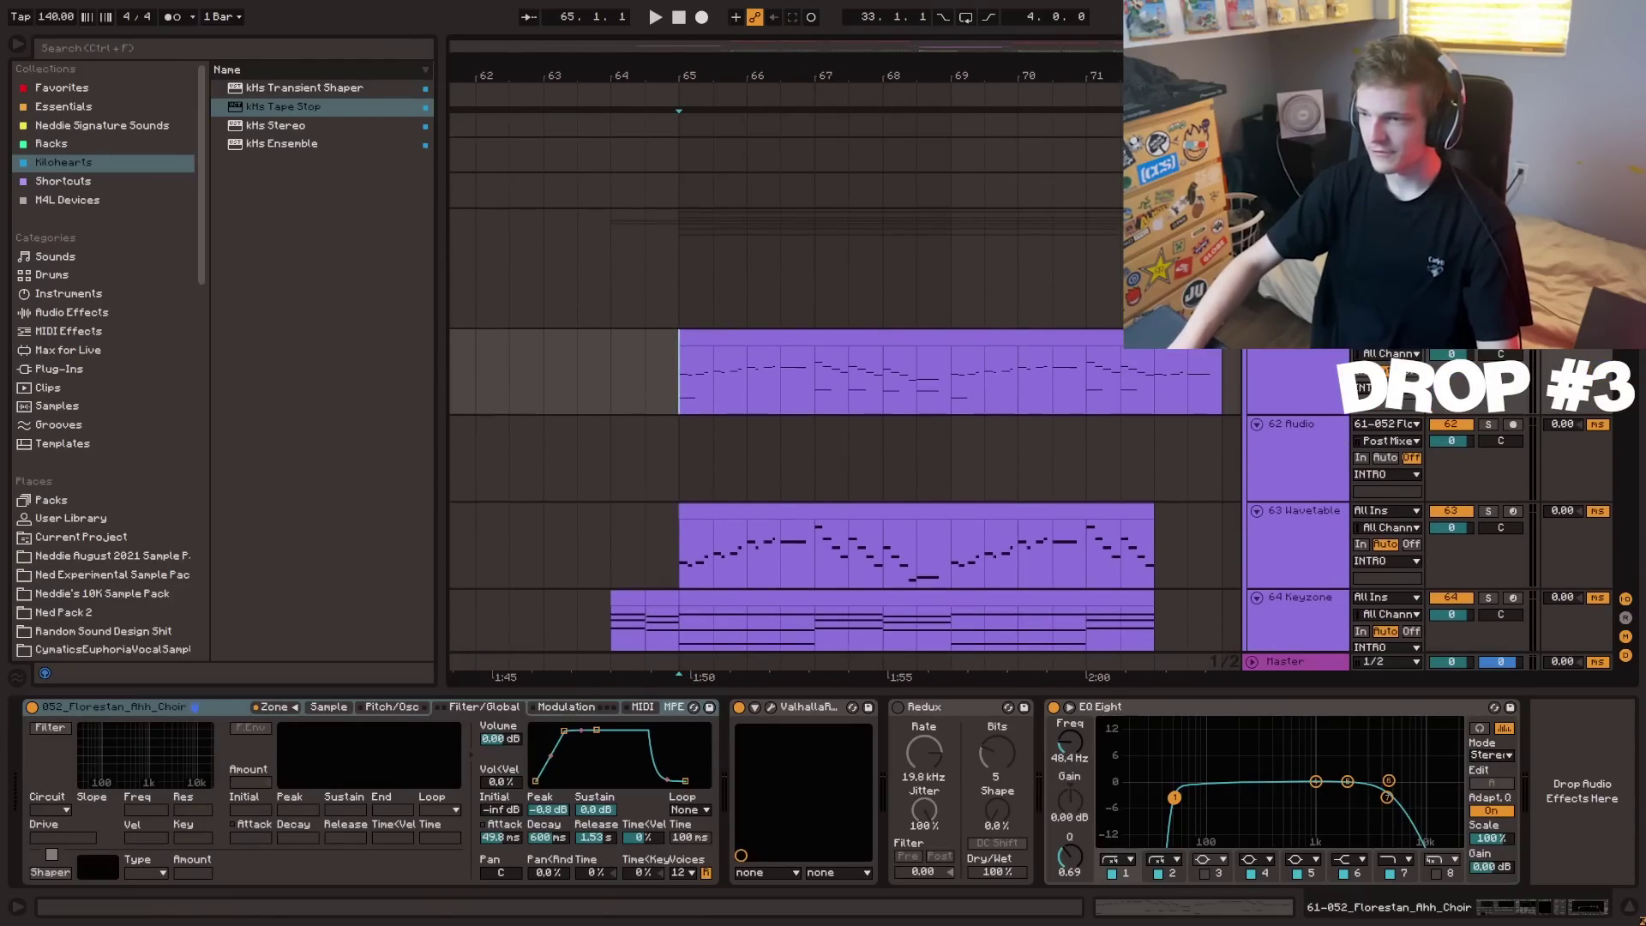
left_click(1294, 219)
key("space")
scroll(950, 413, "down", 1)
left_click(683, 290)
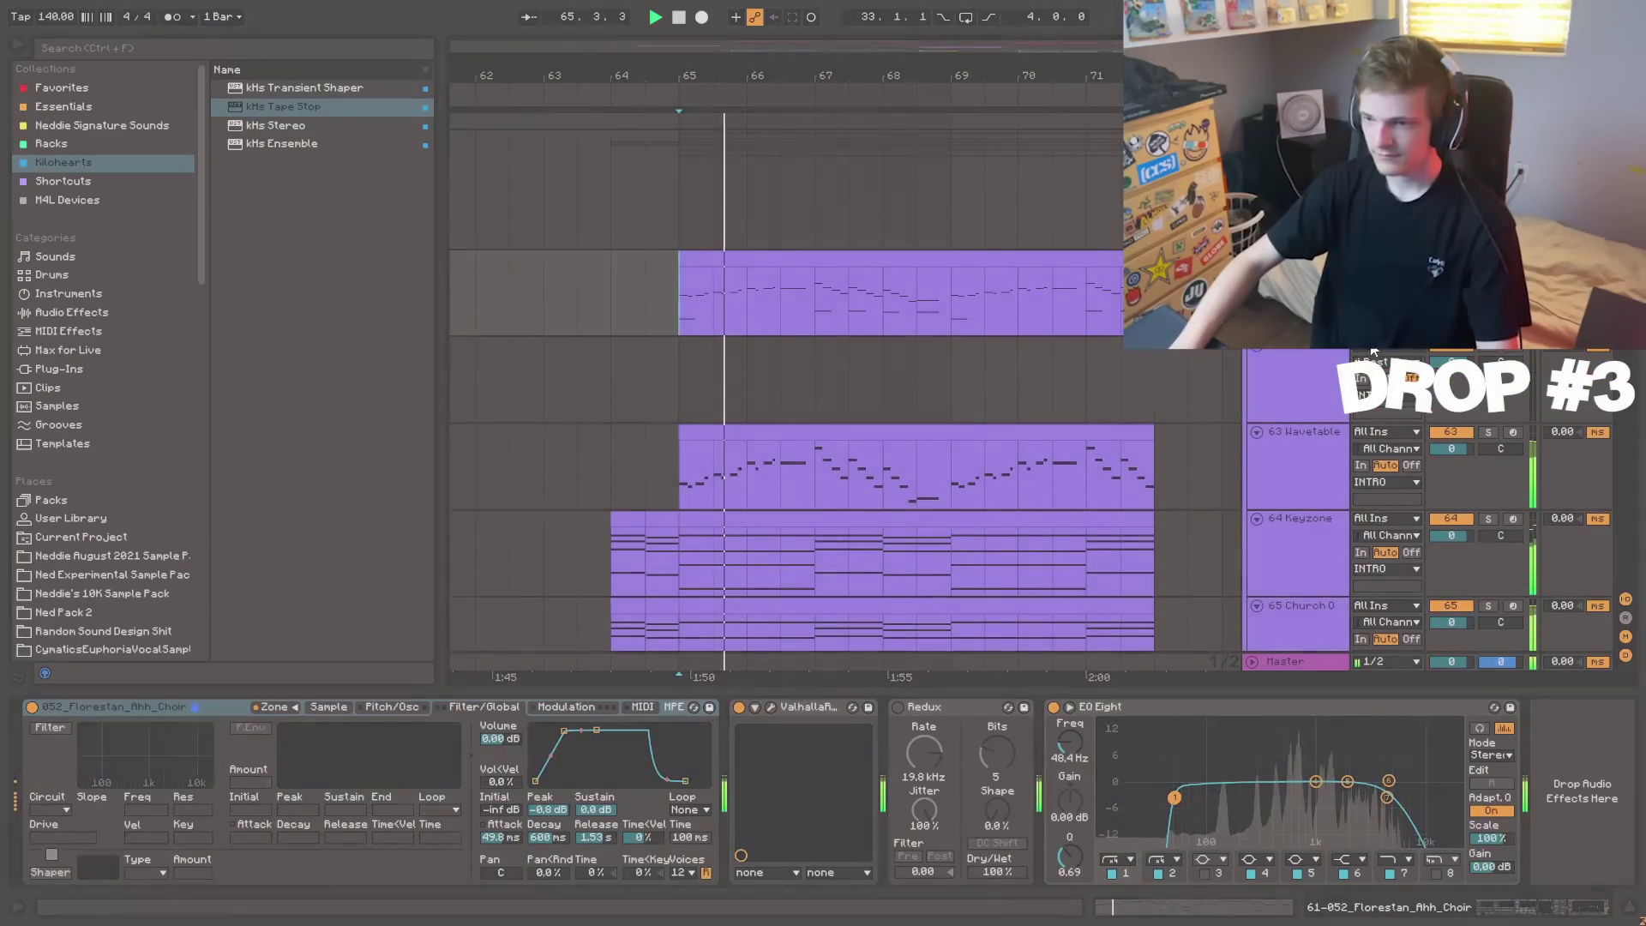